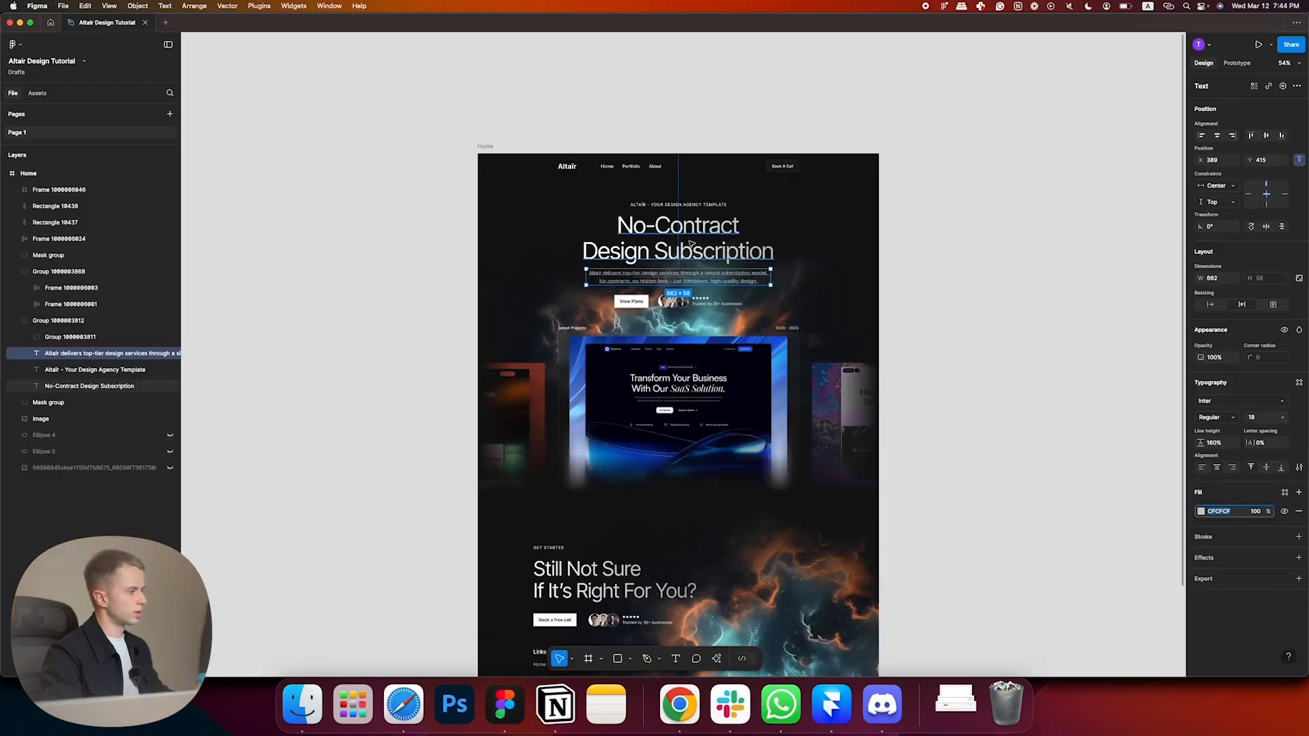
- Select the hero heading in Figma as reference, and set the Heading 1 style's font to Inter Display in Framer
{"action": "left_click", "coordinate": [765, 249]}
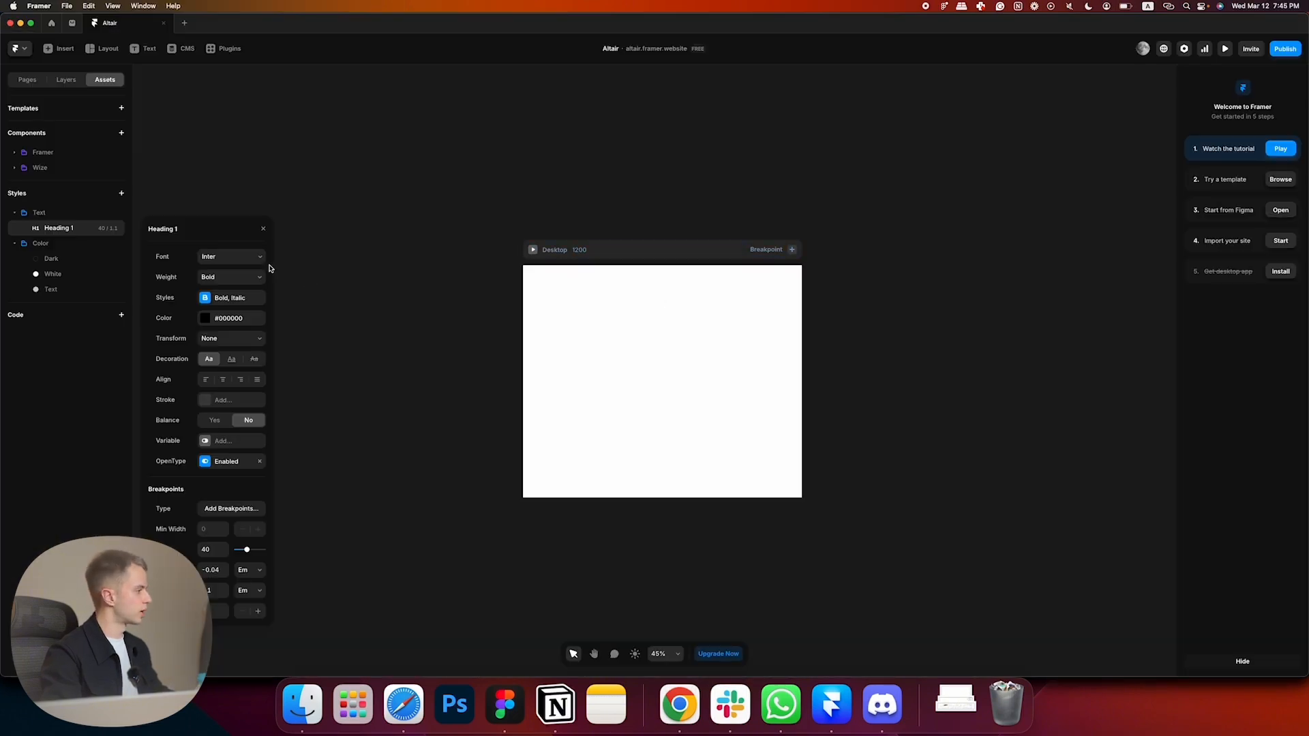
{"action": "left_click", "coordinate": [260, 261]}
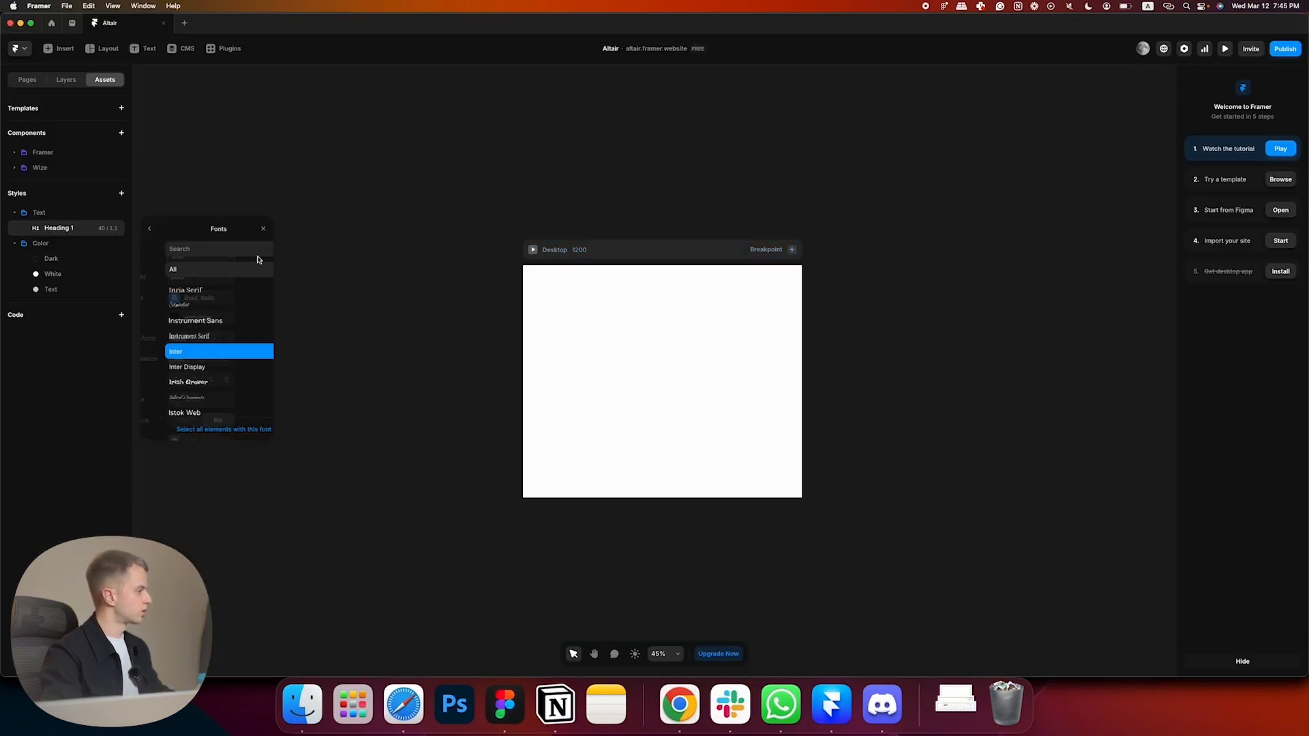
{"action": "left_click", "coordinate": [230, 369]}
{"action": "left_click", "coordinate": [149, 228]}
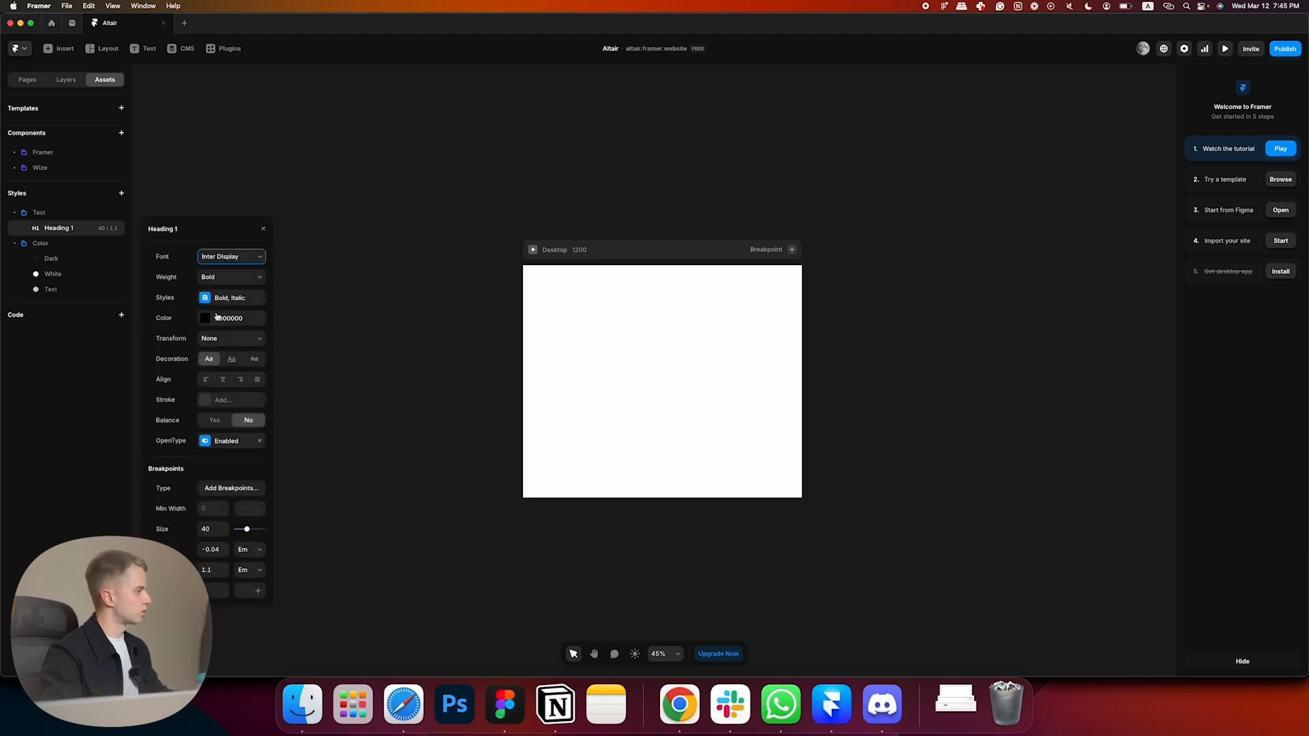
- Set the Heading 1 style's colour to the White style and its weight to Regular
{"action": "left_click", "coordinate": [217, 316]}
{"action": "left_click", "coordinate": [167, 410]}
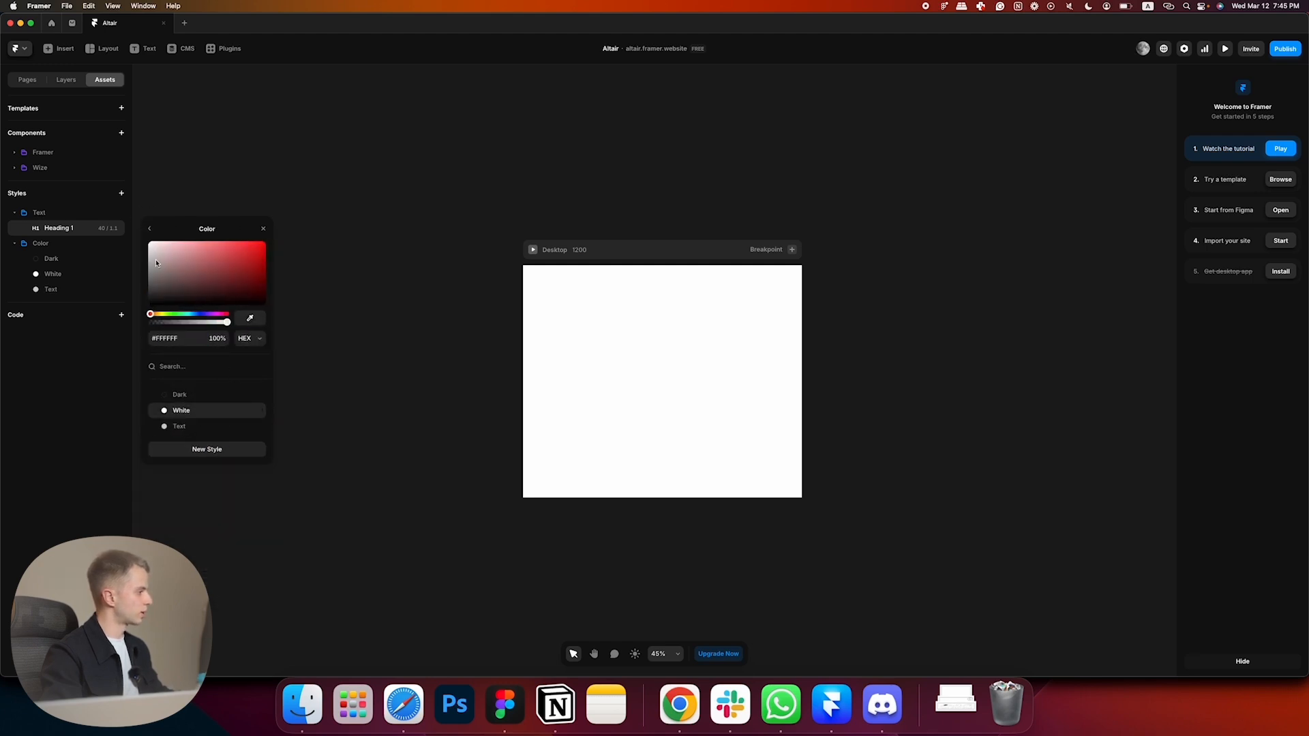
{"action": "left_click", "coordinate": [228, 277]}
{"action": "left_click", "coordinate": [222, 215]}
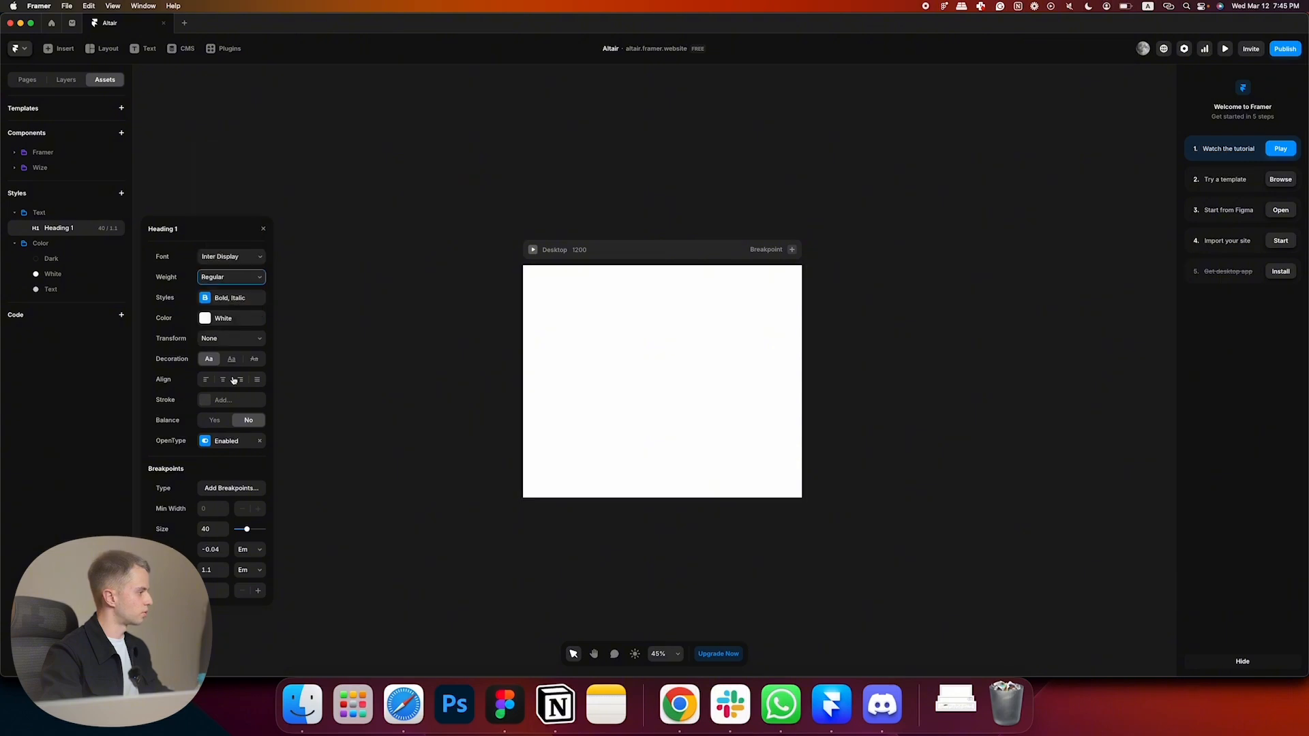
- Turn on text balancing for the Heading 1 style and set its font size to 84
{"action": "left_click", "coordinate": [214, 423]}
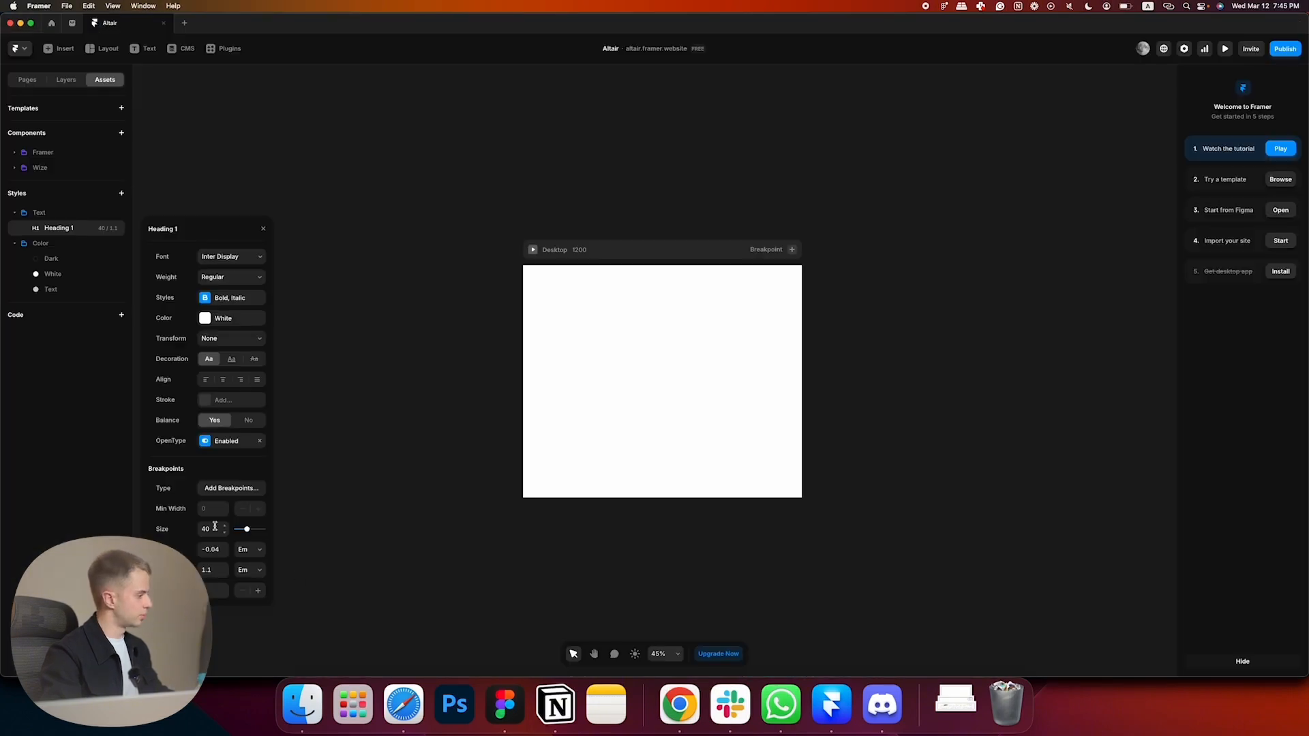
{"action": "left_click", "coordinate": [215, 529]}
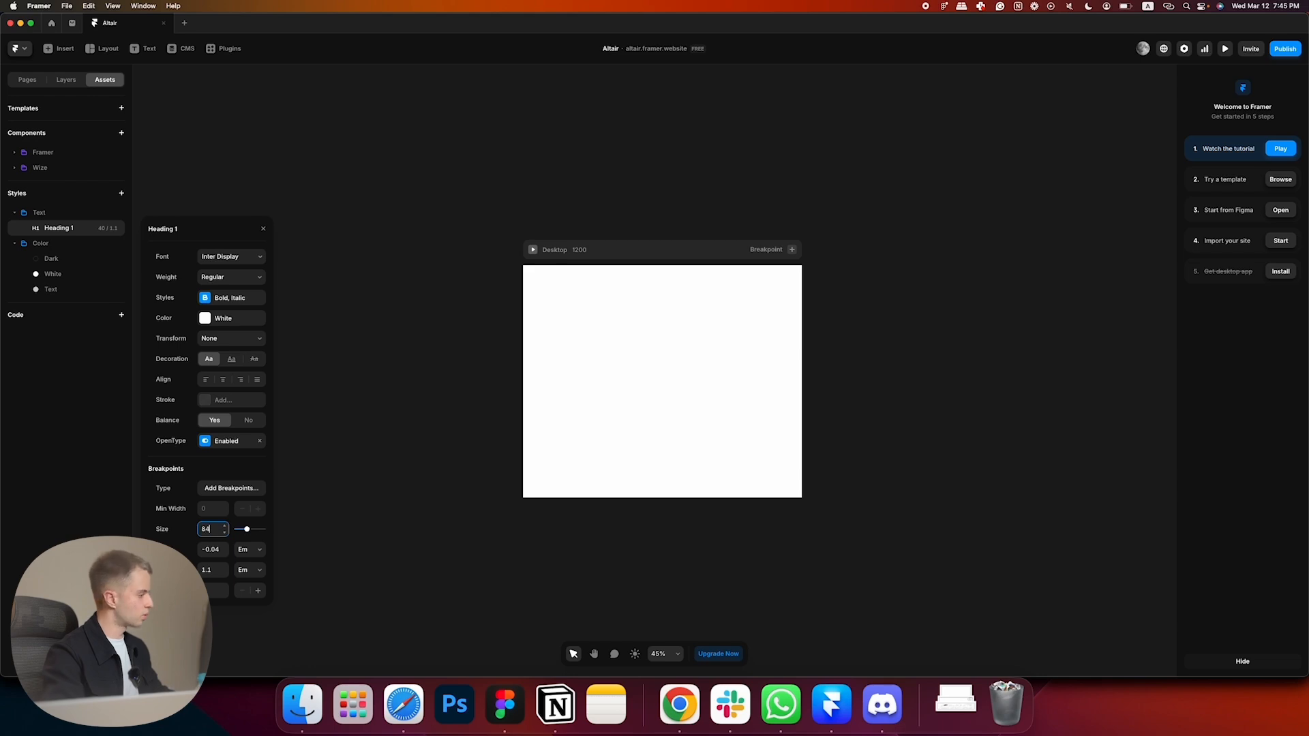
{"action": "key", "text": "Return"}
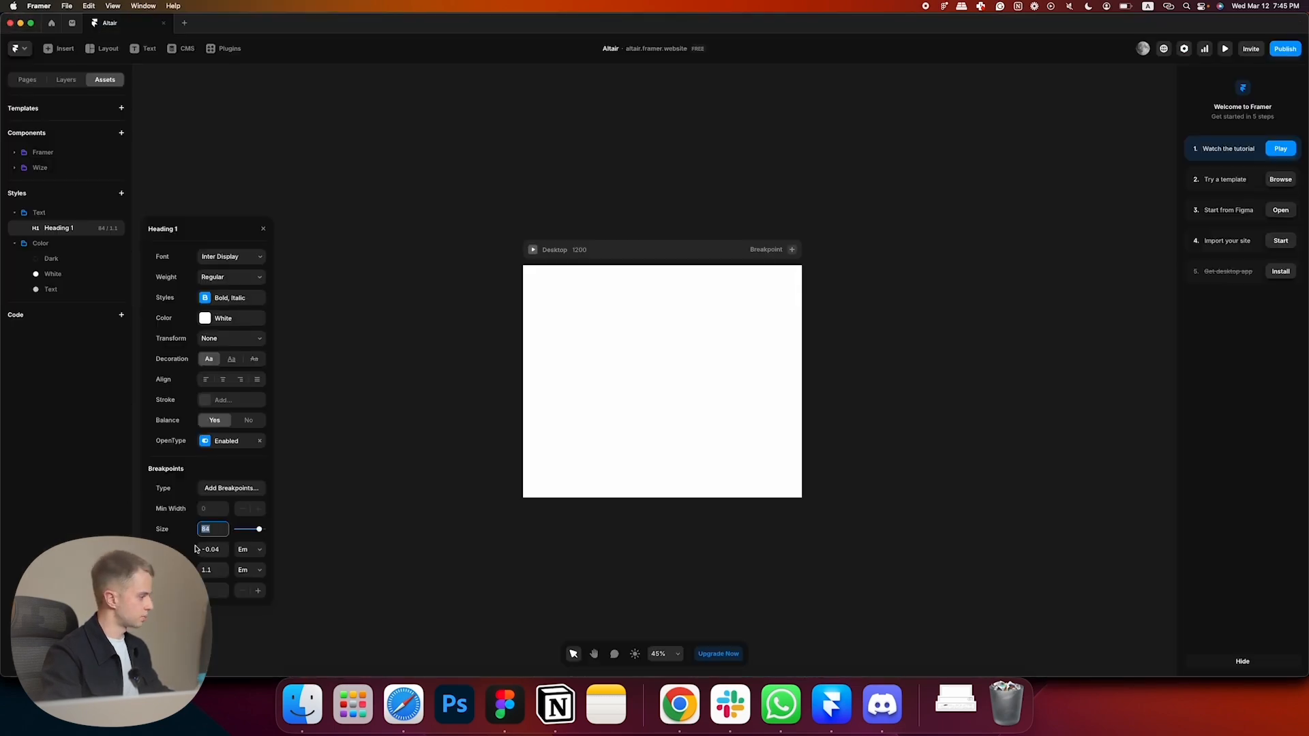
- Set the Heading 1 style's letter spacing to -0.02, keeping Em as the unit for letter spacing and line height
{"action": "left_click", "coordinate": [225, 547]}
{"action": "left_click", "coordinate": [225, 546]}
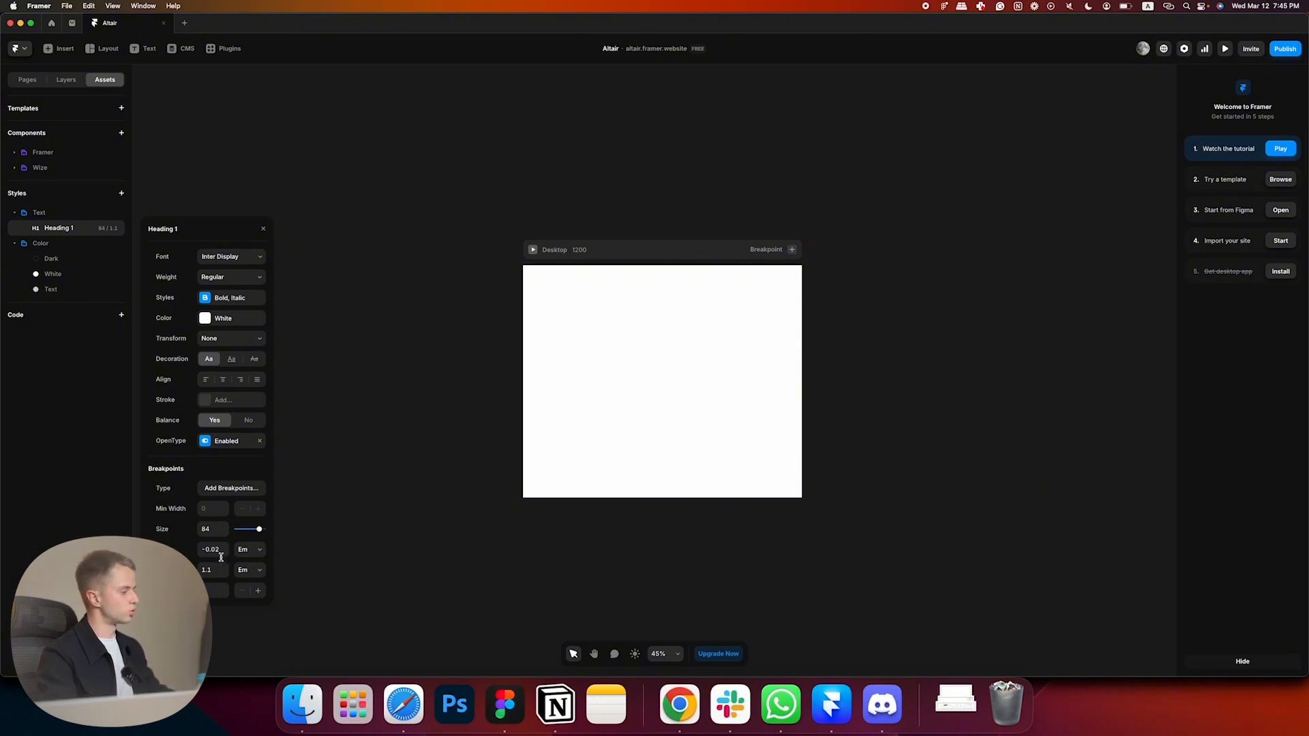
{"action": "left_click", "coordinate": [257, 551]}
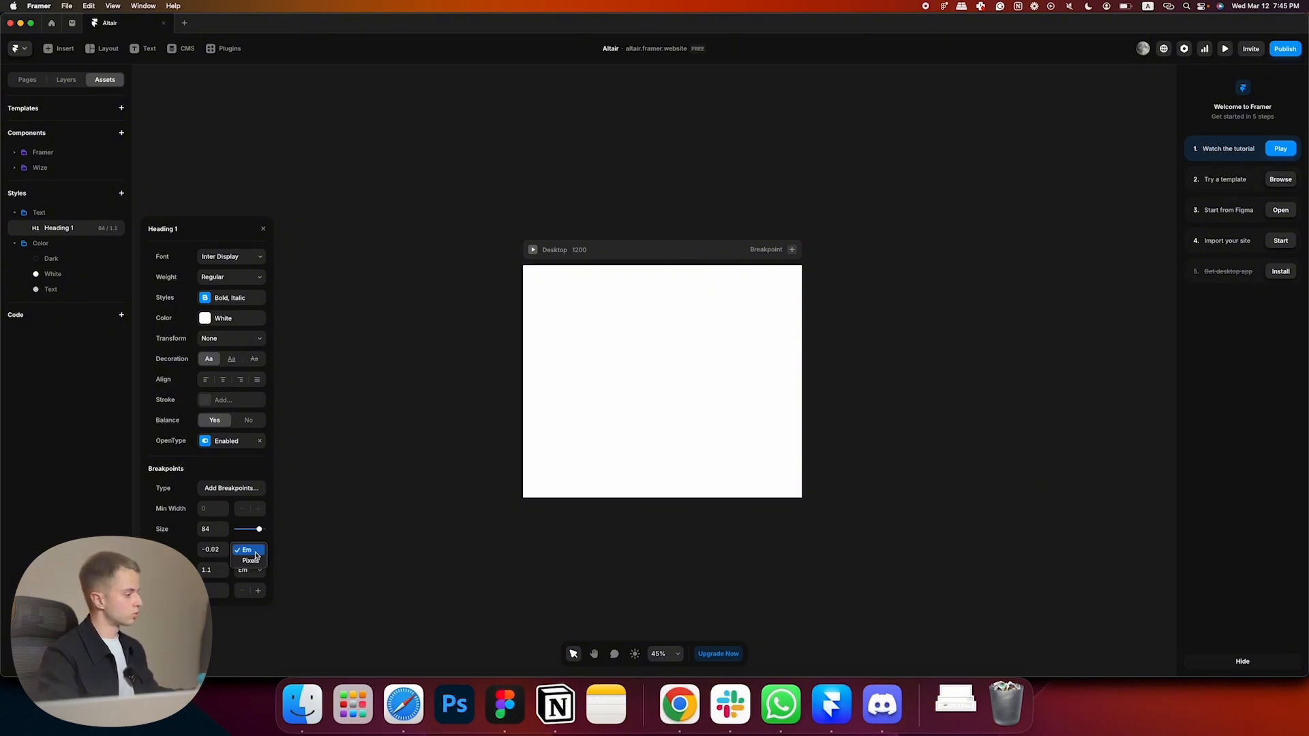
{"action": "left_click", "coordinate": [248, 551]}
{"action": "left_click", "coordinate": [244, 572]}
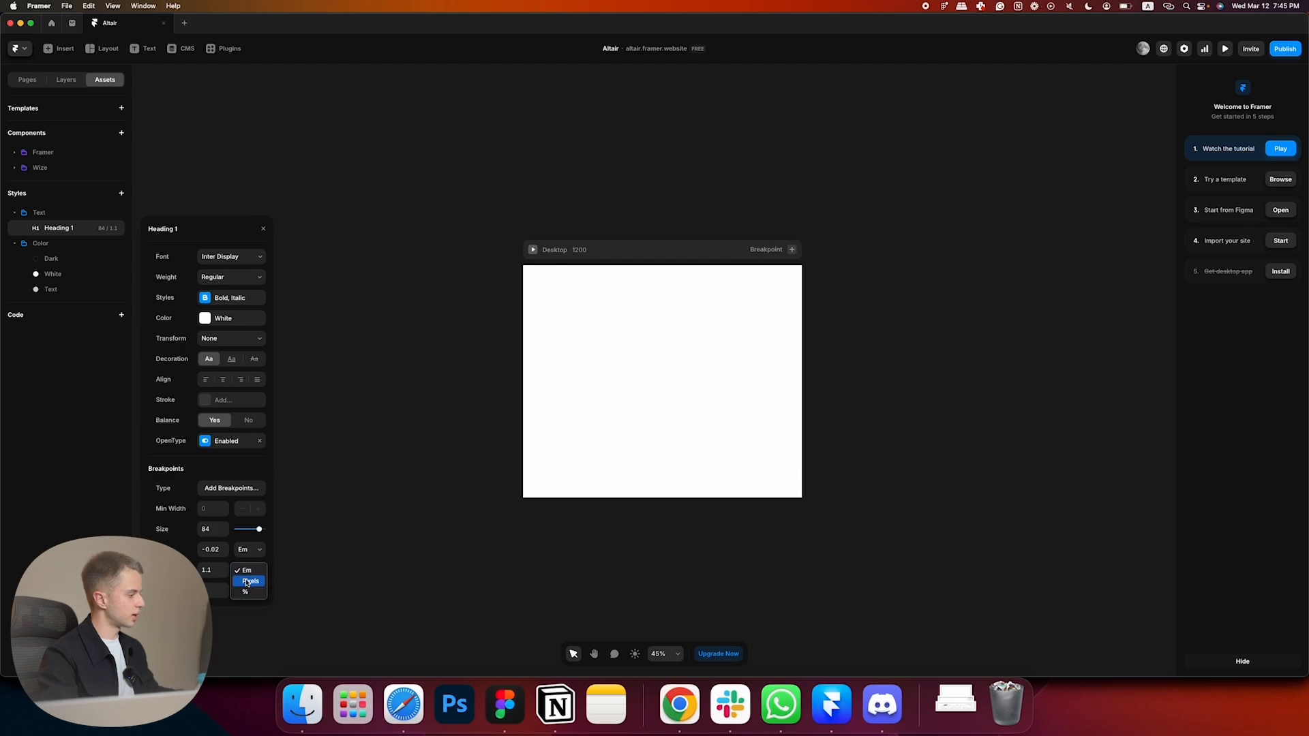
{"action": "left_click", "coordinate": [244, 571]}
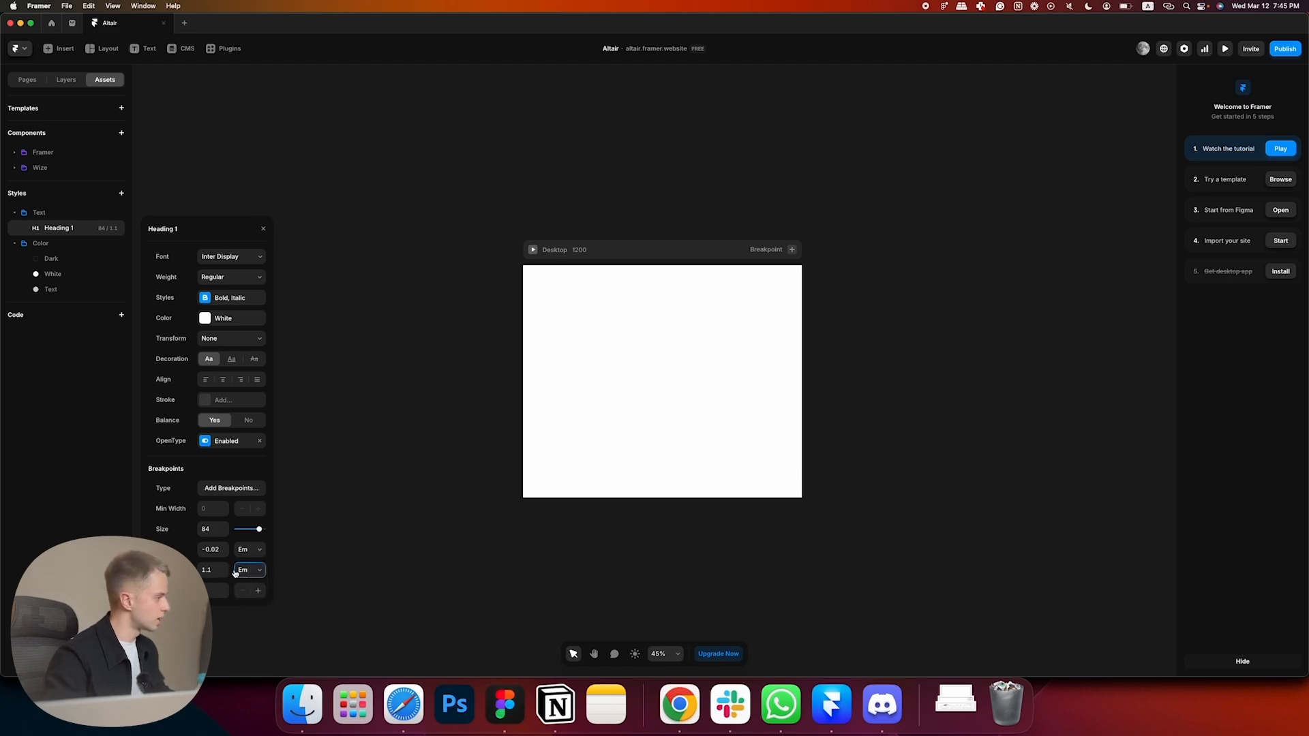
- Switch to Figma and inspect the typography of the "Still Not Sure If It's Right For You?" heading
{"action": "key", "text": "super+Tab"}
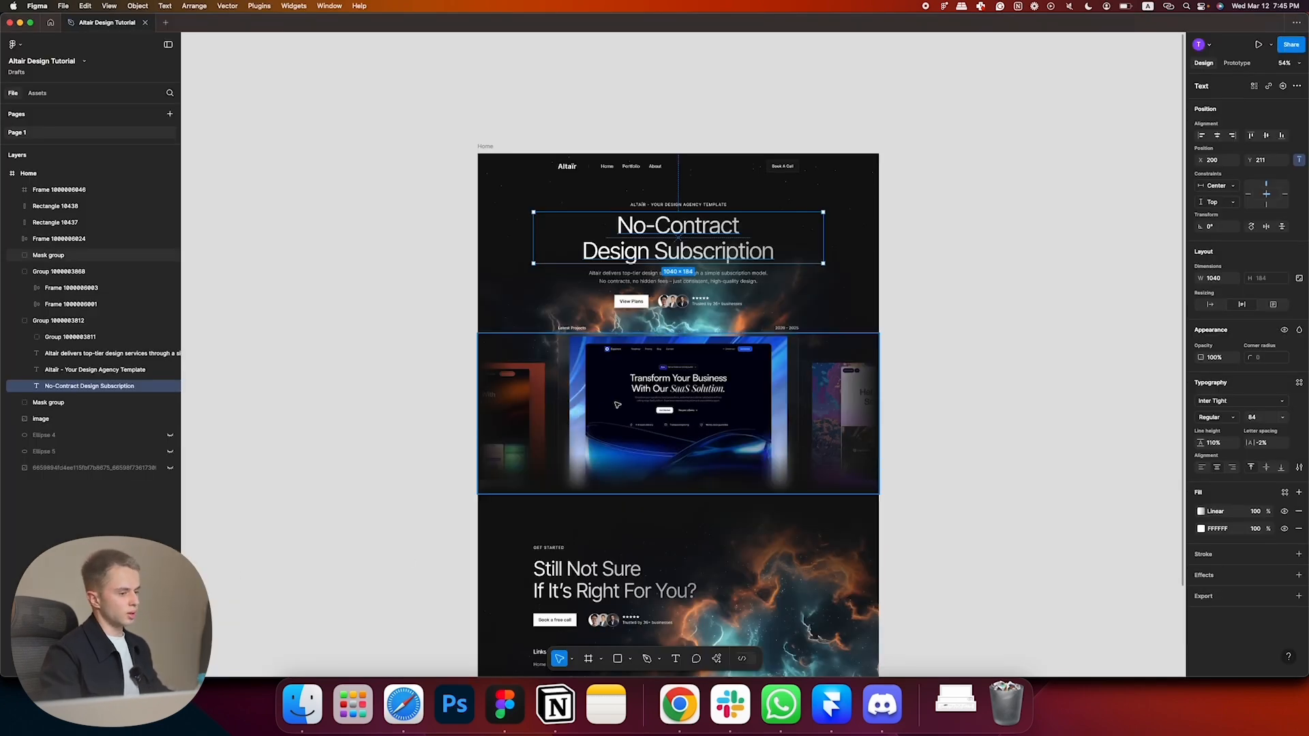
{"action": "scroll", "coordinate": [696, 261], "scroll_direction": "down", "scroll_amount": 3}
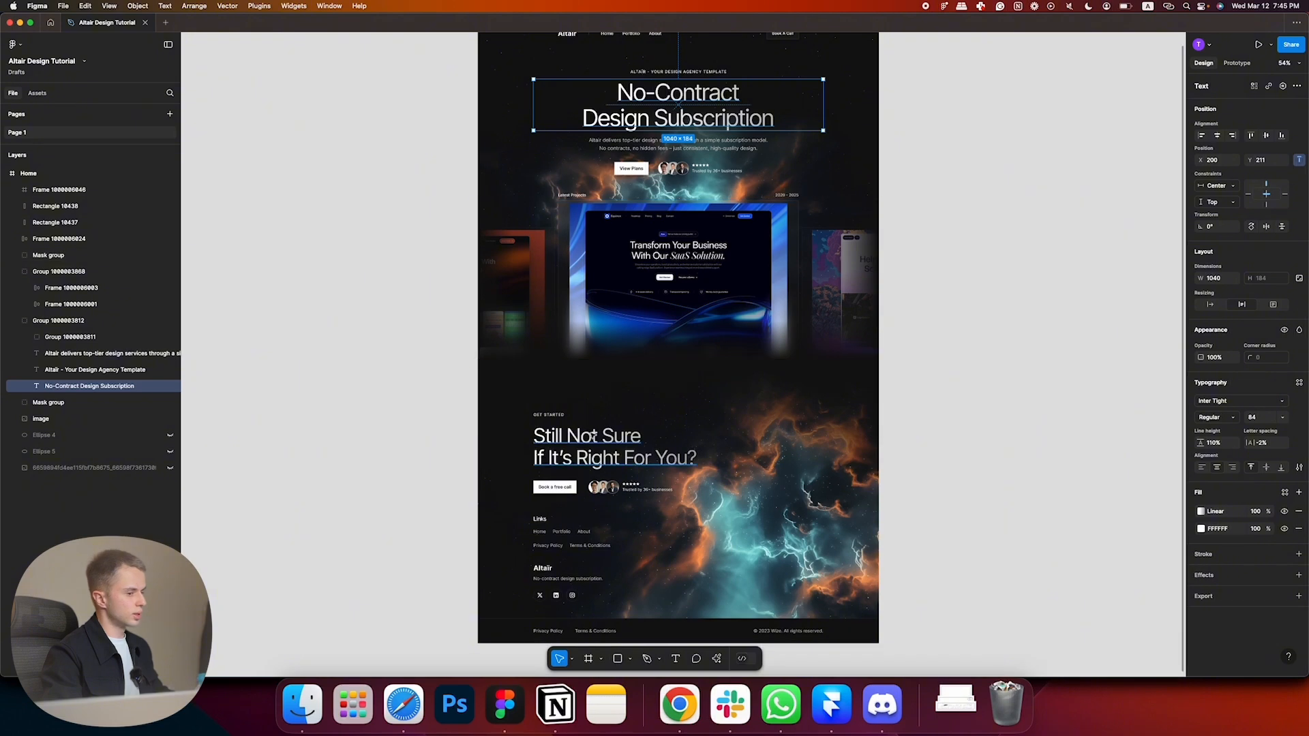
{"action": "left_click", "coordinate": [624, 428]}
{"action": "scroll", "coordinate": [631, 408], "scroll_direction": "down", "scroll_amount": 1}
{"action": "scroll", "coordinate": [632, 407], "scroll_direction": "down", "scroll_amount": 2}
{"action": "scroll", "coordinate": [607, 388], "scroll_direction": "up", "scroll_amount": 3, "text": "ctrl"}
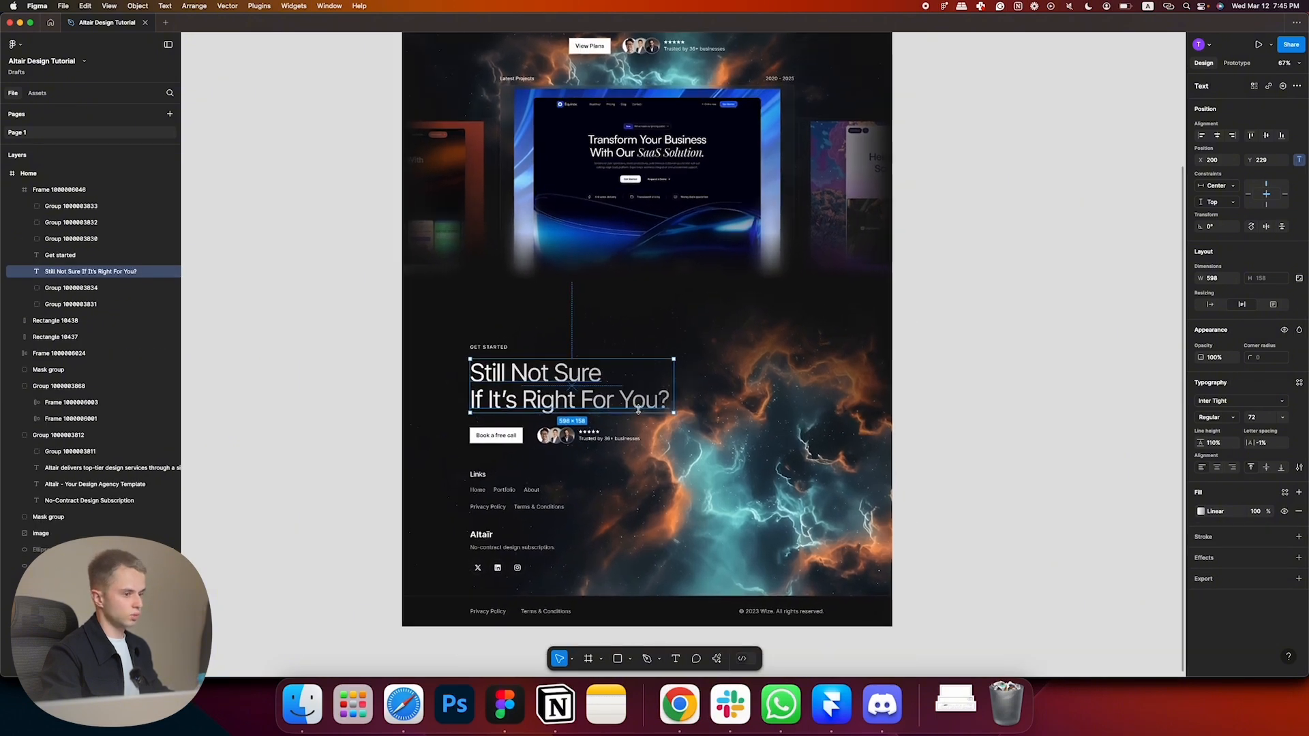
- Return to Framer, add a Heading 2 text style and set its font to Inter Display
{"action": "key", "text": "super+Tab"}
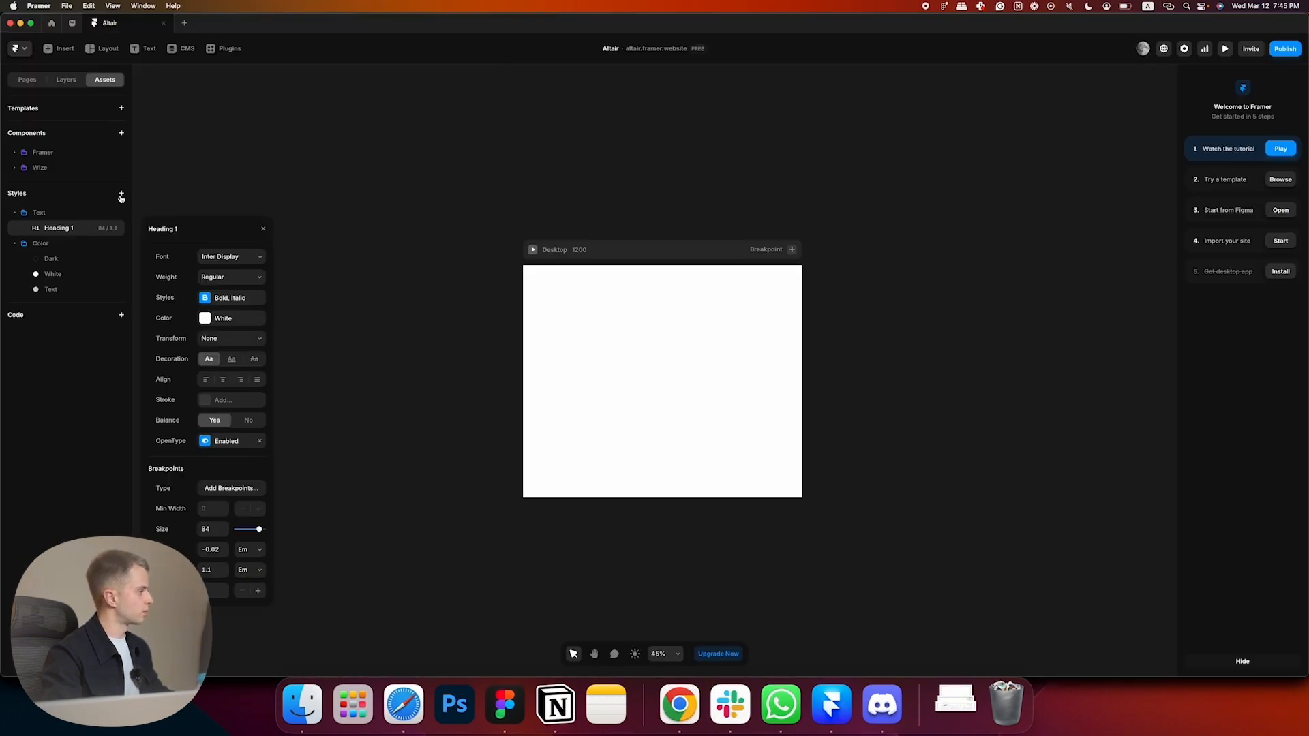
{"action": "left_click", "coordinate": [121, 193]}
{"action": "mouse_move", "coordinate": [147, 207]}
{"action": "left_click", "coordinate": [198, 238]}
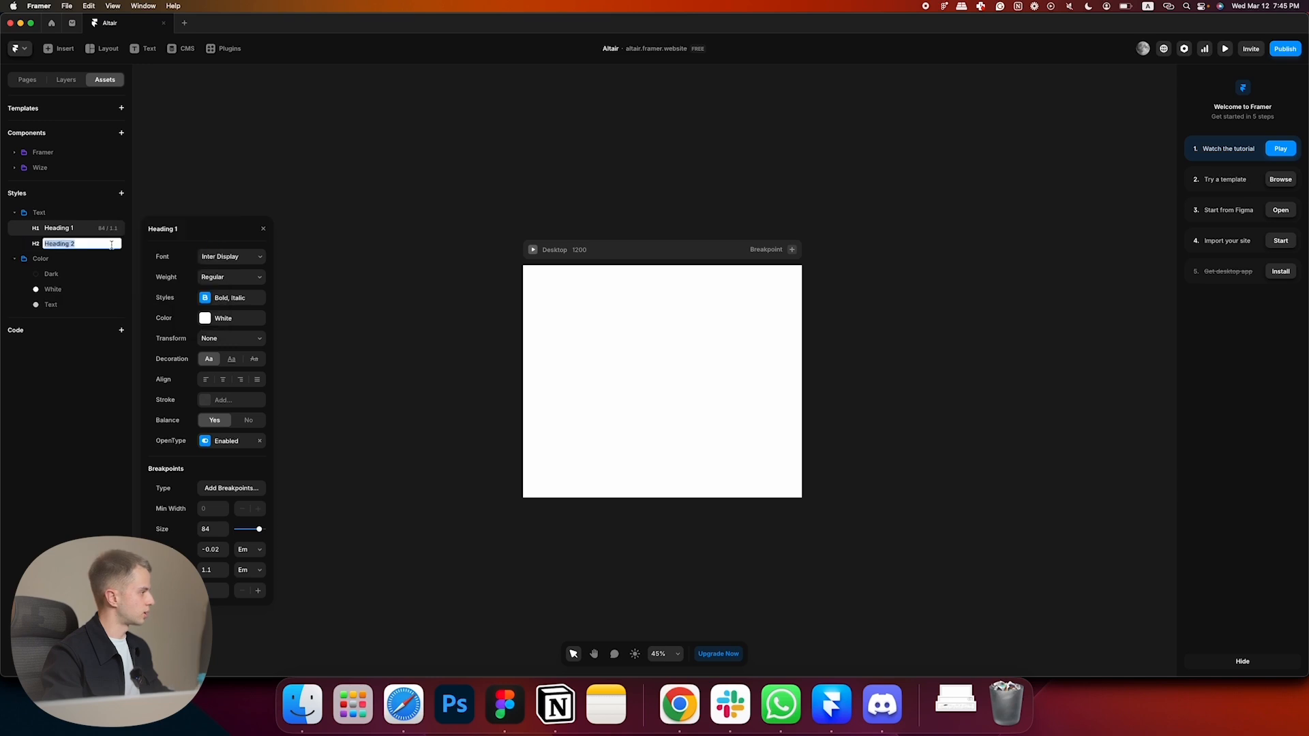
{"action": "left_click", "coordinate": [42, 244]}
{"action": "left_click", "coordinate": [234, 276]}
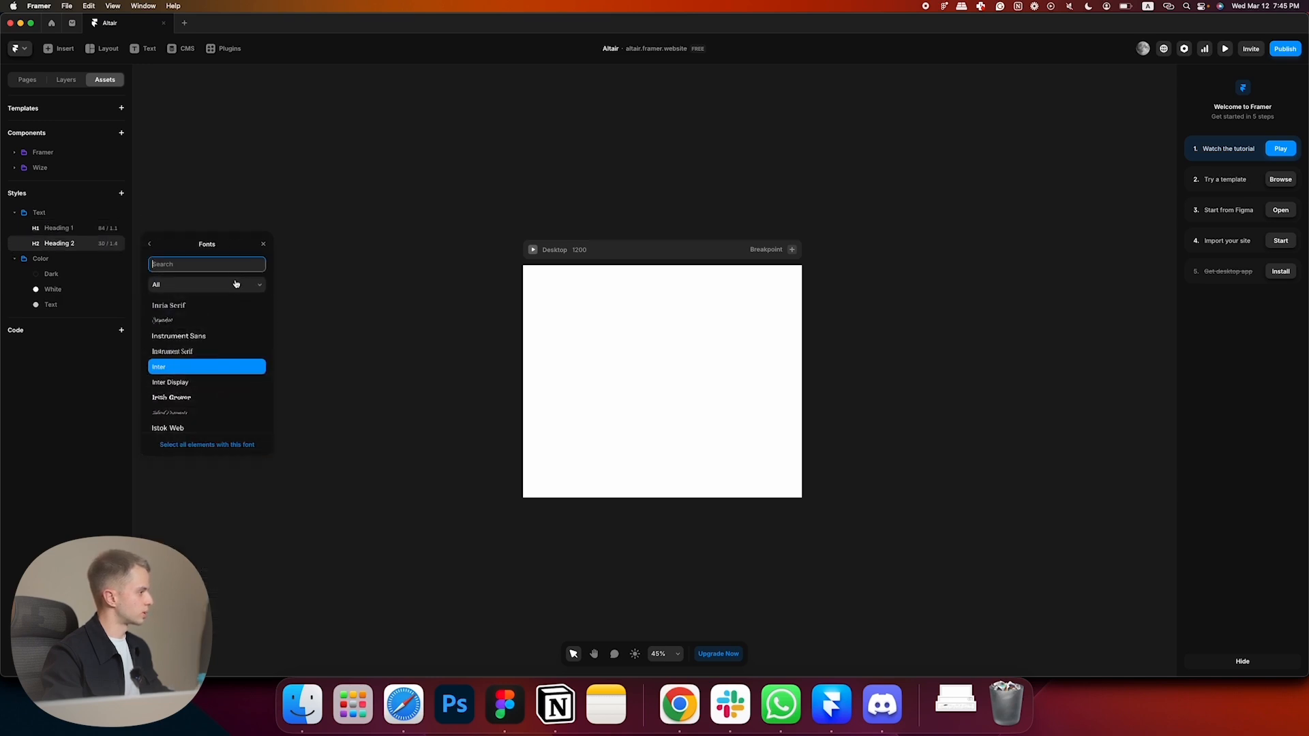
{"action": "left_click", "coordinate": [150, 244]}
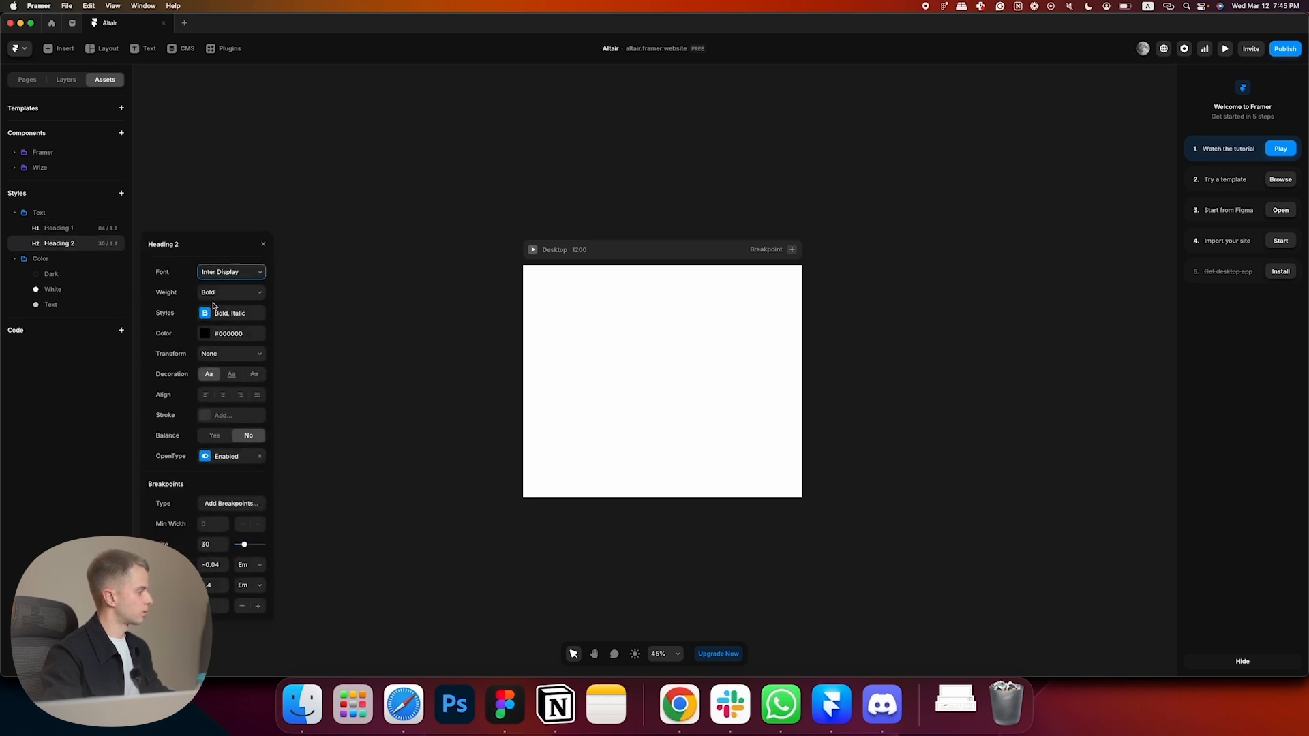
- Give the Heading 2 style Regular weight and the White colour style, with text balancing turned on
{"action": "left_click", "coordinate": [215, 294]}
{"action": "left_click", "coordinate": [229, 230]}
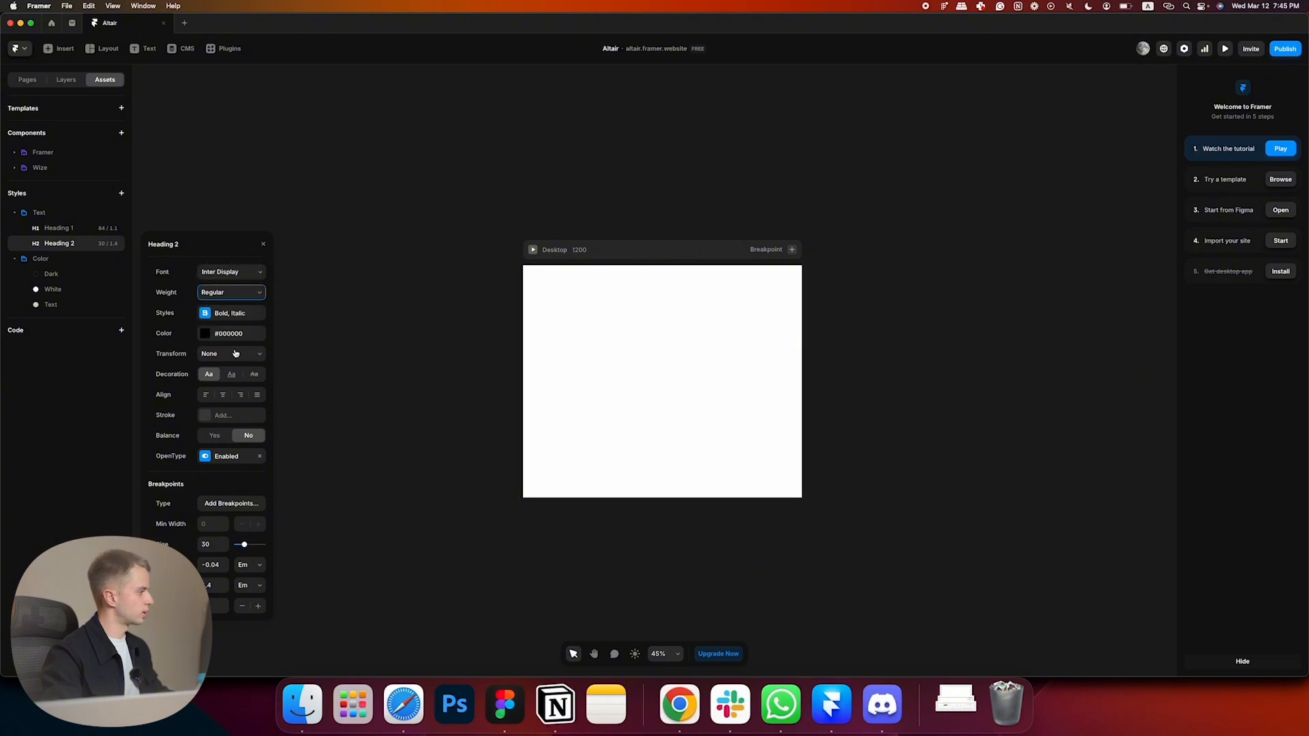
{"action": "left_click", "coordinate": [231, 334]}
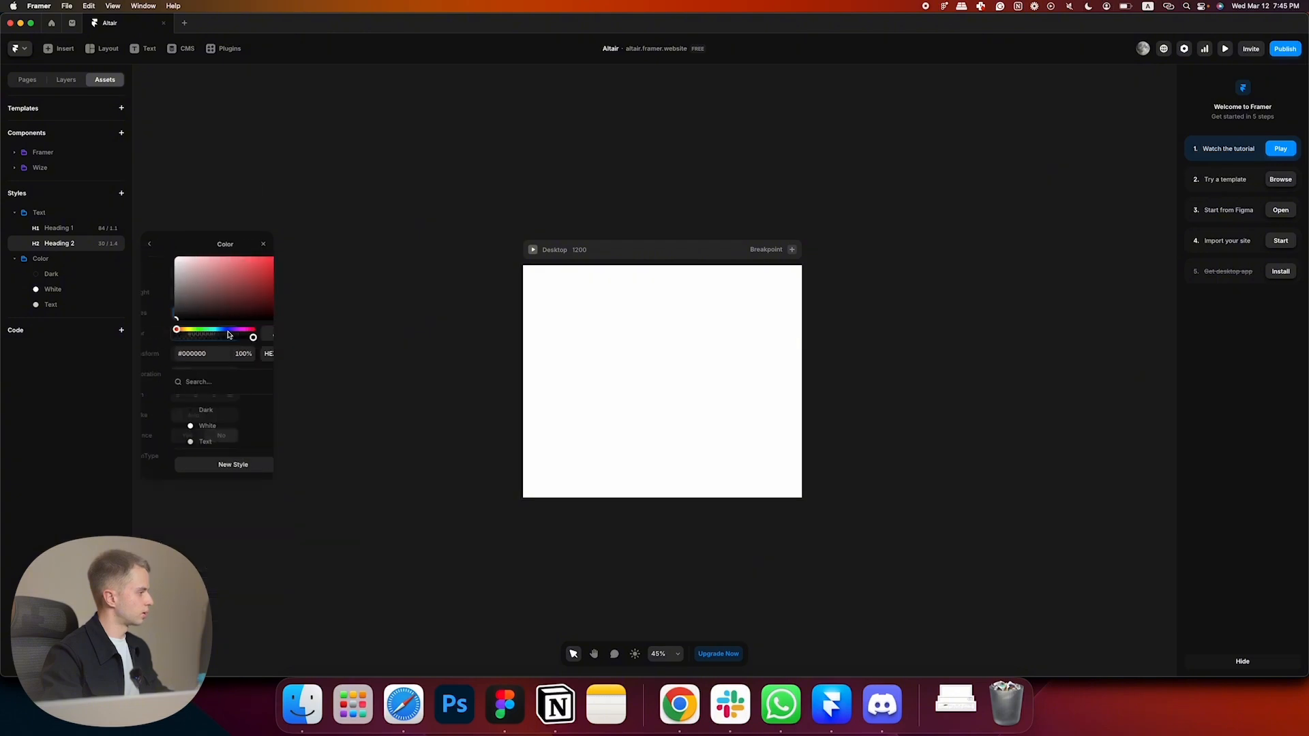
{"action": "left_click", "coordinate": [150, 245]}
{"action": "left_click", "coordinate": [214, 437]}
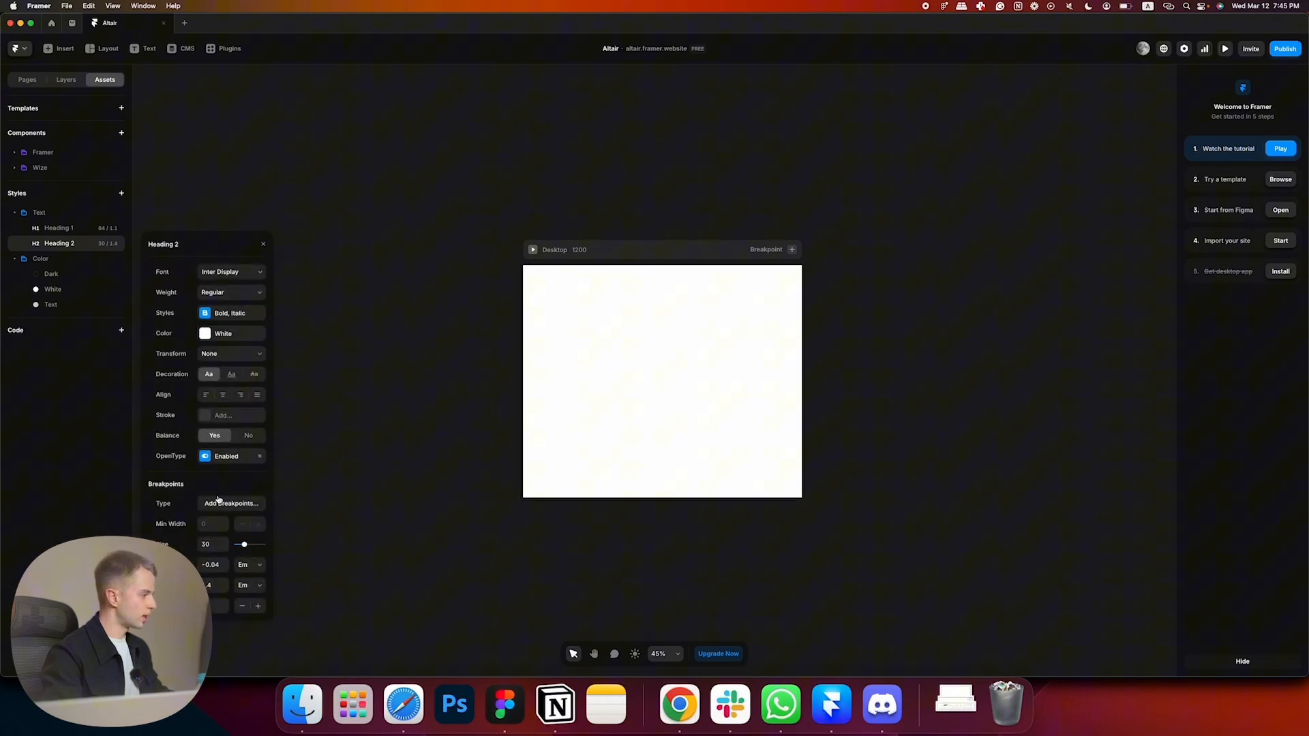
- Set the Heading 2 style's font size to 72, matching the selected heading in the Figma design
{"action": "left_click", "coordinate": [212, 544]}
{"action": "key", "text": "super+Tab"}
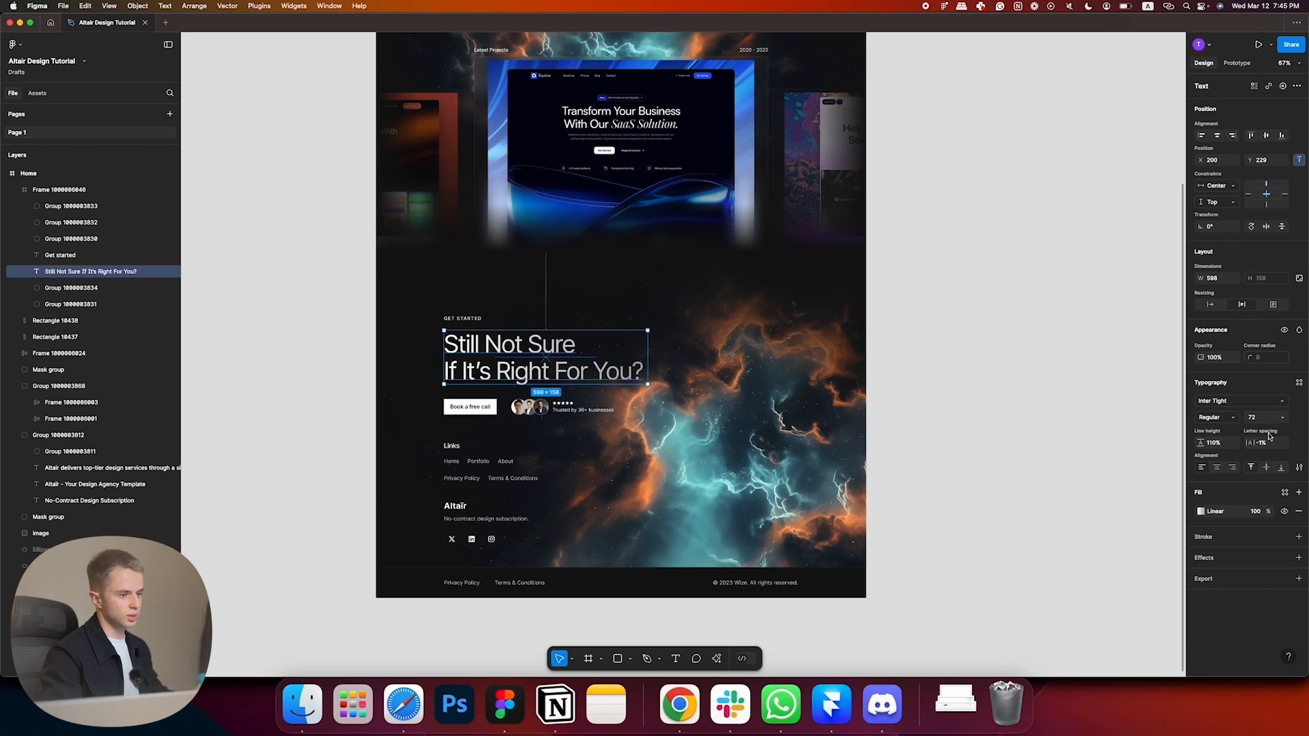
{"action": "key", "text": "super+Tab"}
{"action": "type", "text": "72"}
- Check the heading's letter spacing in Figma and set the Heading 2 style's letter spacing in Framer to -0.01 em
{"action": "key", "text": "super+Tab"}
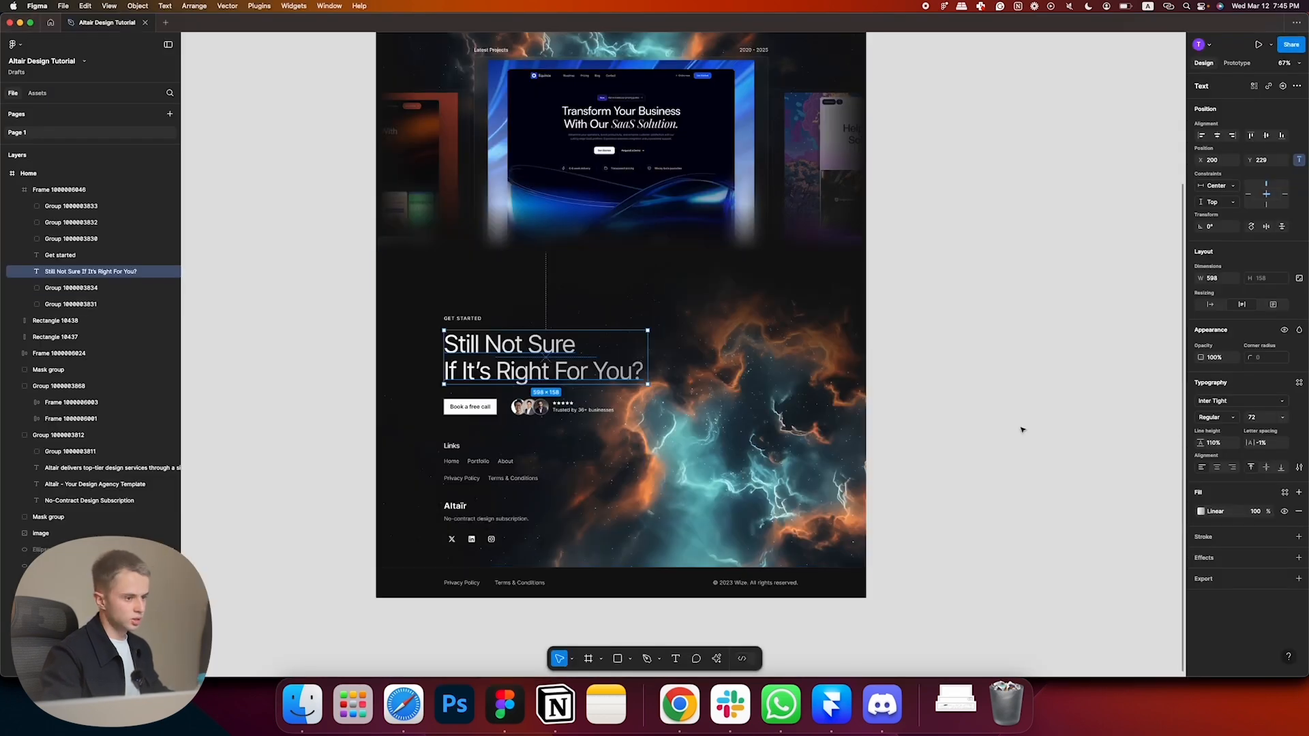
{"action": "key", "text": "super+Tab"}
{"action": "left_click", "coordinate": [224, 568]}
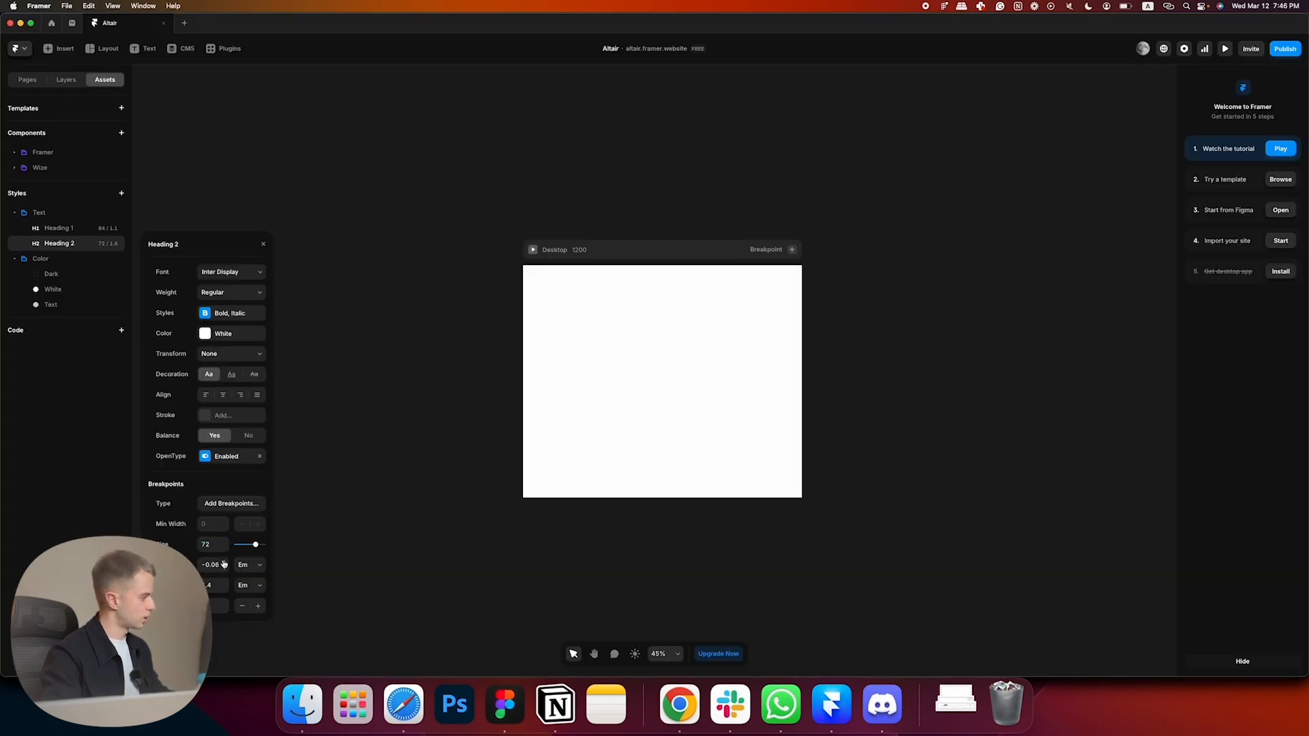
{"action": "left_click", "coordinate": [224, 560]}
{"action": "left_click", "coordinate": [224, 560]}
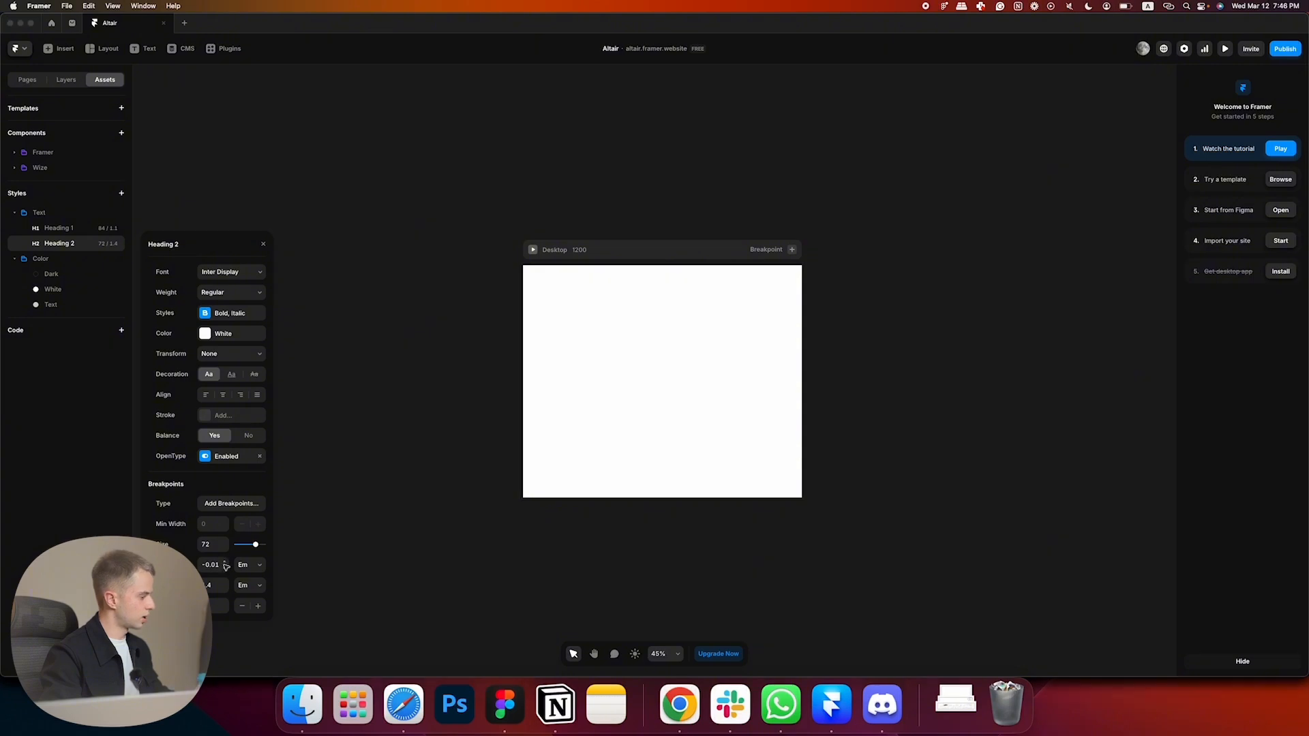
- Check the heading's line height in Figma and set the Heading 2 style's line height in Framer to 1.1 em
{"action": "key", "text": "super+Tab"}
{"action": "key", "text": "super+Tab"}
{"action": "left_click", "coordinate": [226, 589]}
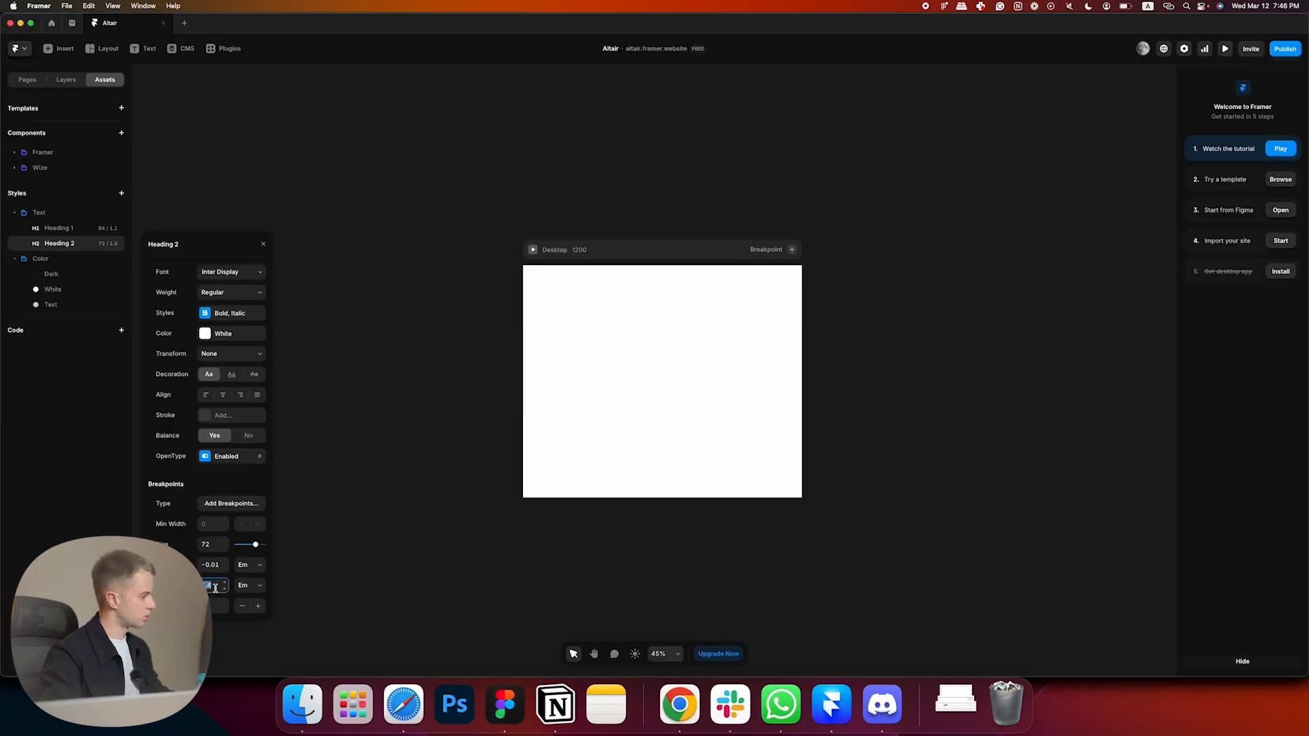
{"action": "left_click", "coordinate": [224, 590]}
{"action": "left_click", "coordinate": [222, 591]}
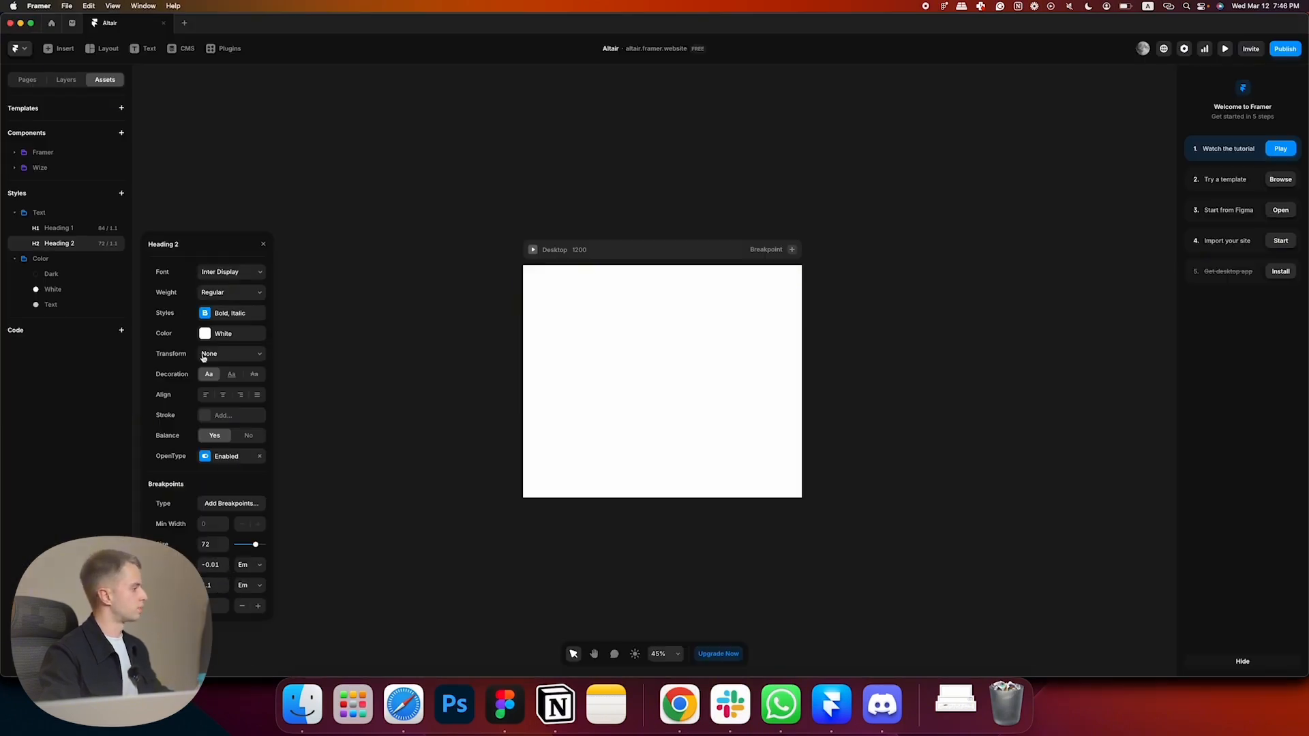
- Switch to Figma, inspect the typography of the Links text in the footer area, and return to Framer
{"action": "key", "text": "super+Tab"}
{"action": "scroll", "coordinate": [705, 288], "scroll_direction": "up", "scroll_amount": 3}
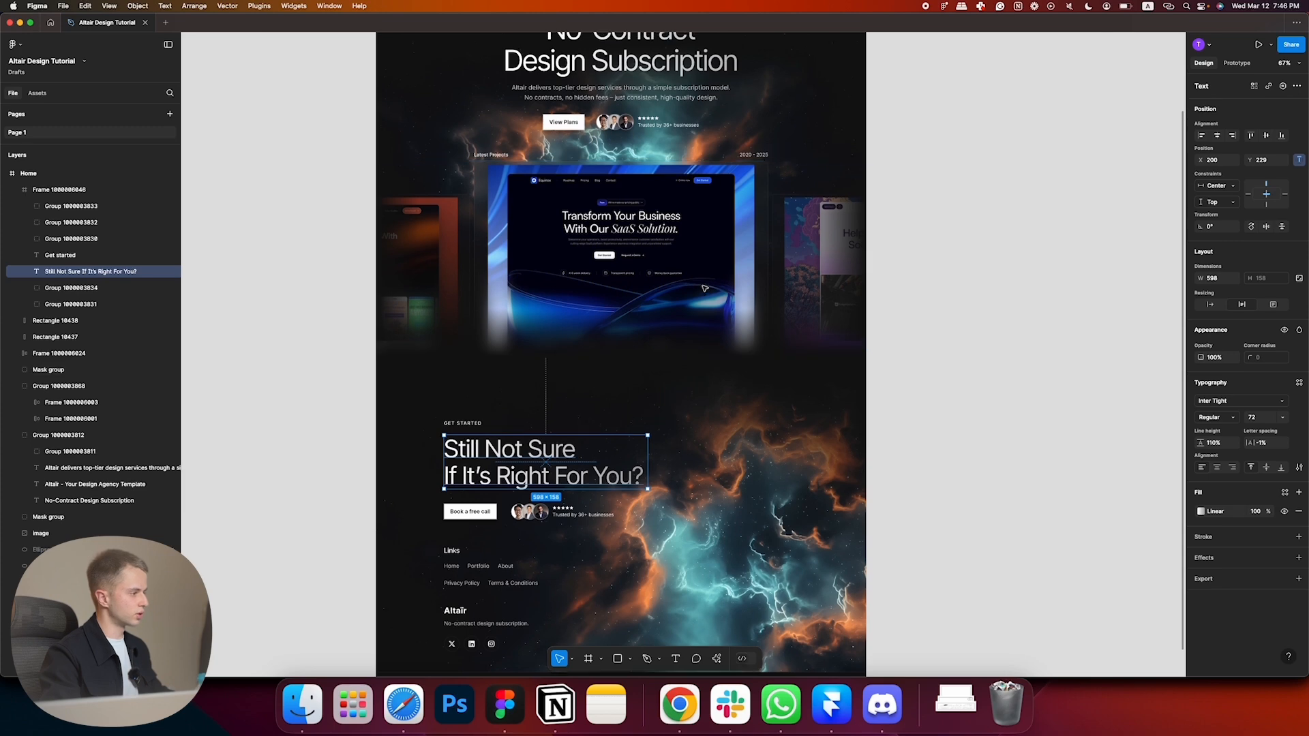
{"action": "scroll", "coordinate": [705, 288], "scroll_direction": "up", "scroll_amount": 1}
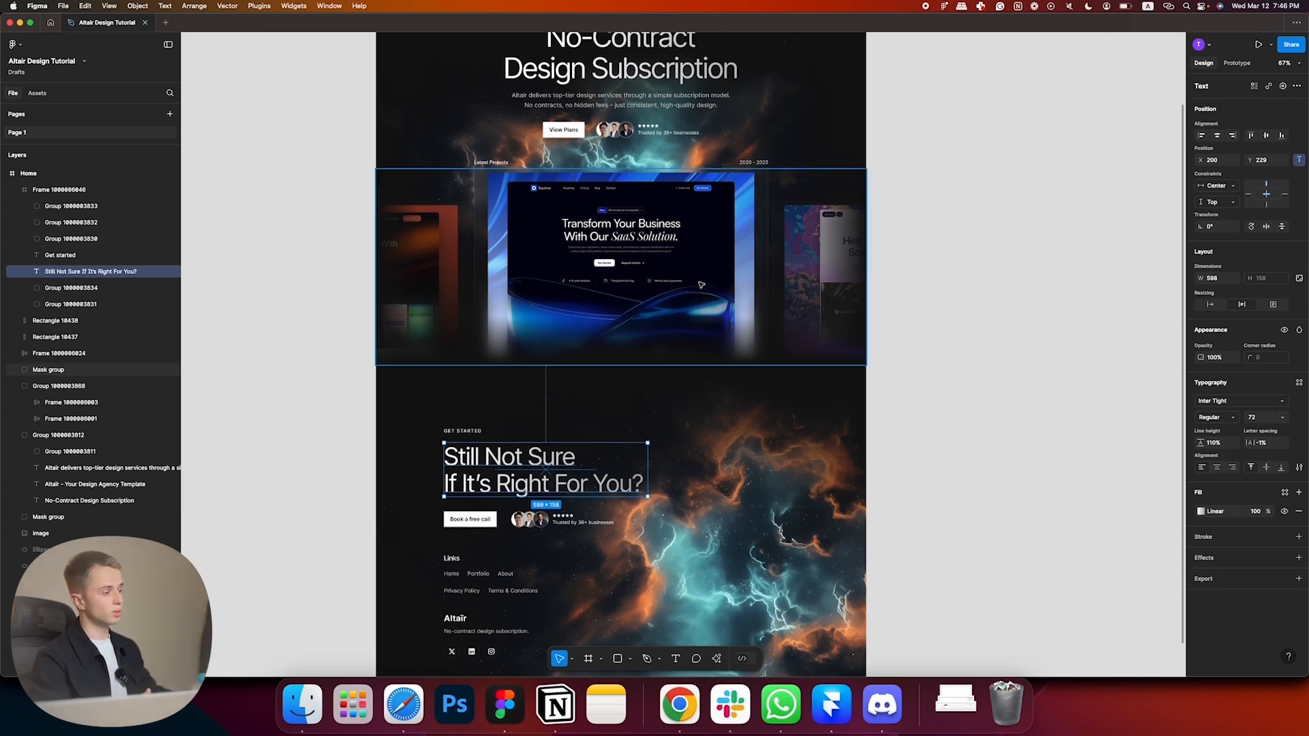
{"action": "scroll", "coordinate": [701, 284], "scroll_direction": "up", "scroll_amount": 2}
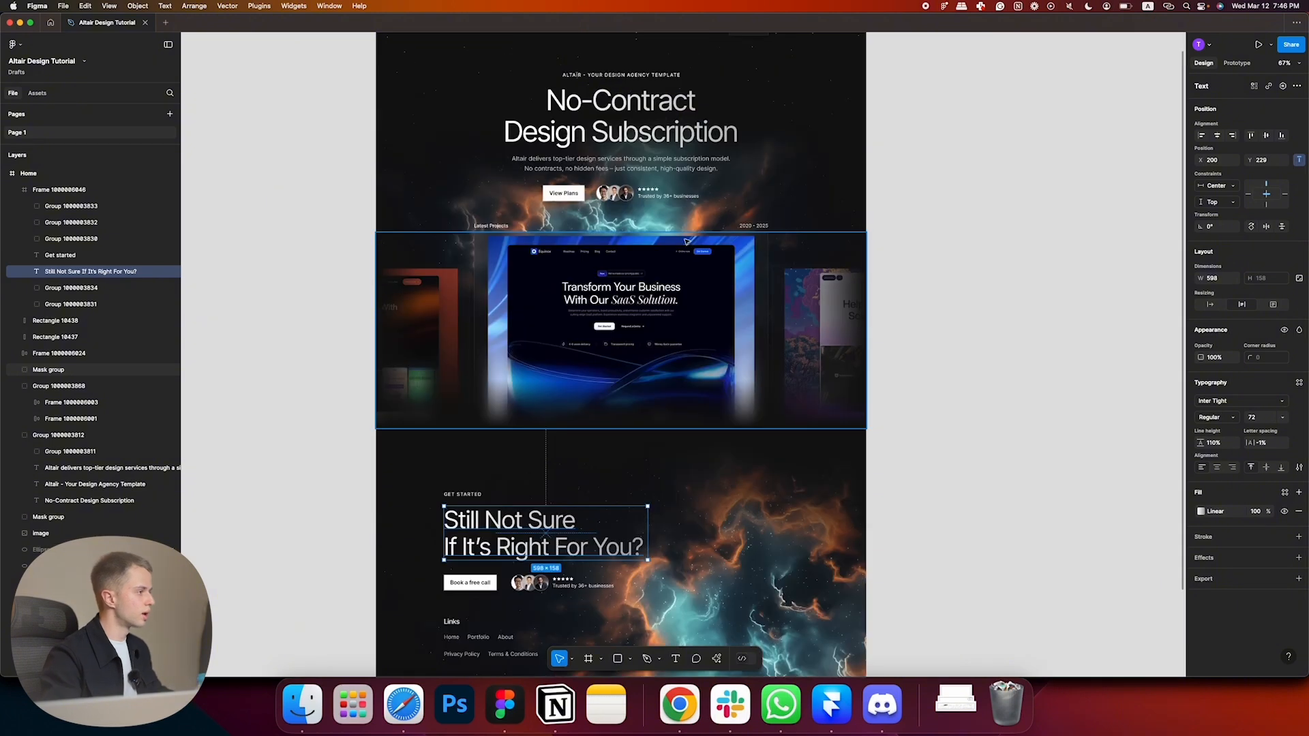
{"action": "scroll", "coordinate": [674, 232], "scroll_direction": "down", "scroll_amount": 5}
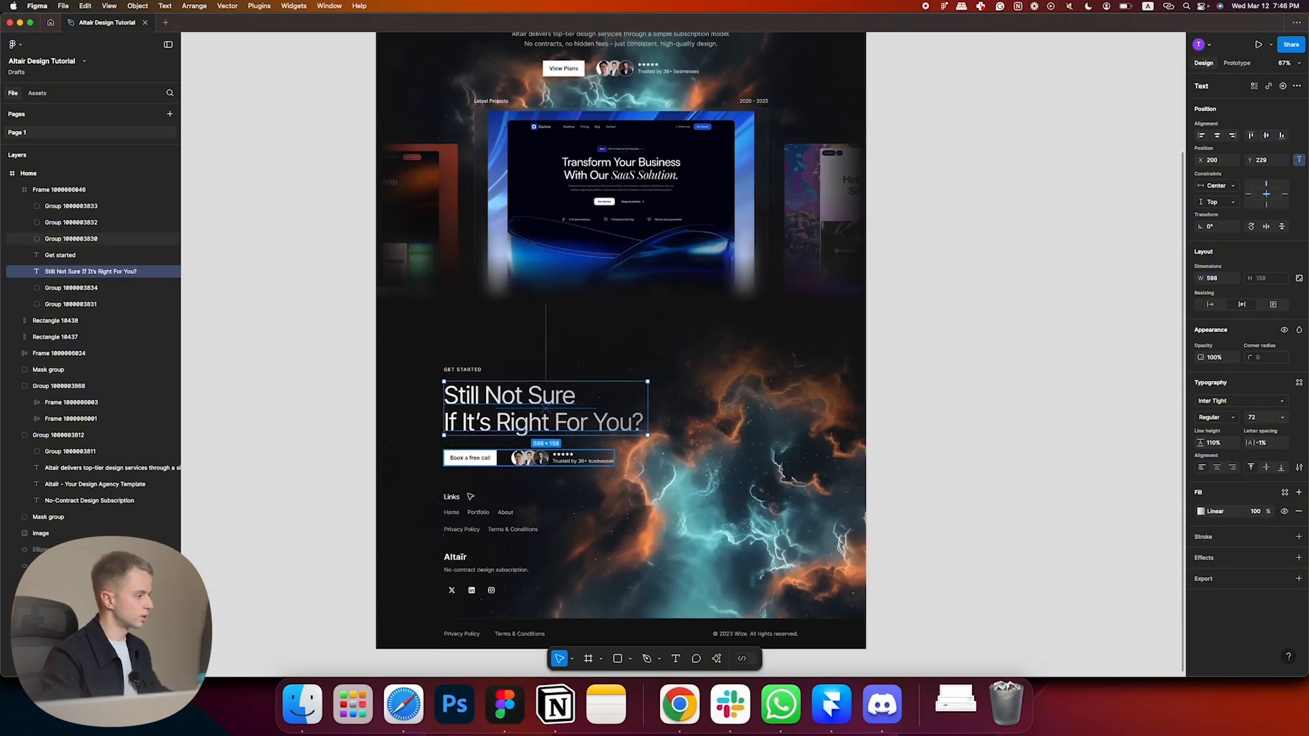
{"action": "scroll", "coordinate": [464, 478], "scroll_direction": "up", "scroll_amount": 1}
{"action": "left_click", "coordinate": [453, 499]}
{"action": "double_click", "coordinate": [453, 499]}
{"action": "scroll", "coordinate": [454, 501], "scroll_direction": "down", "scroll_amount": 1}
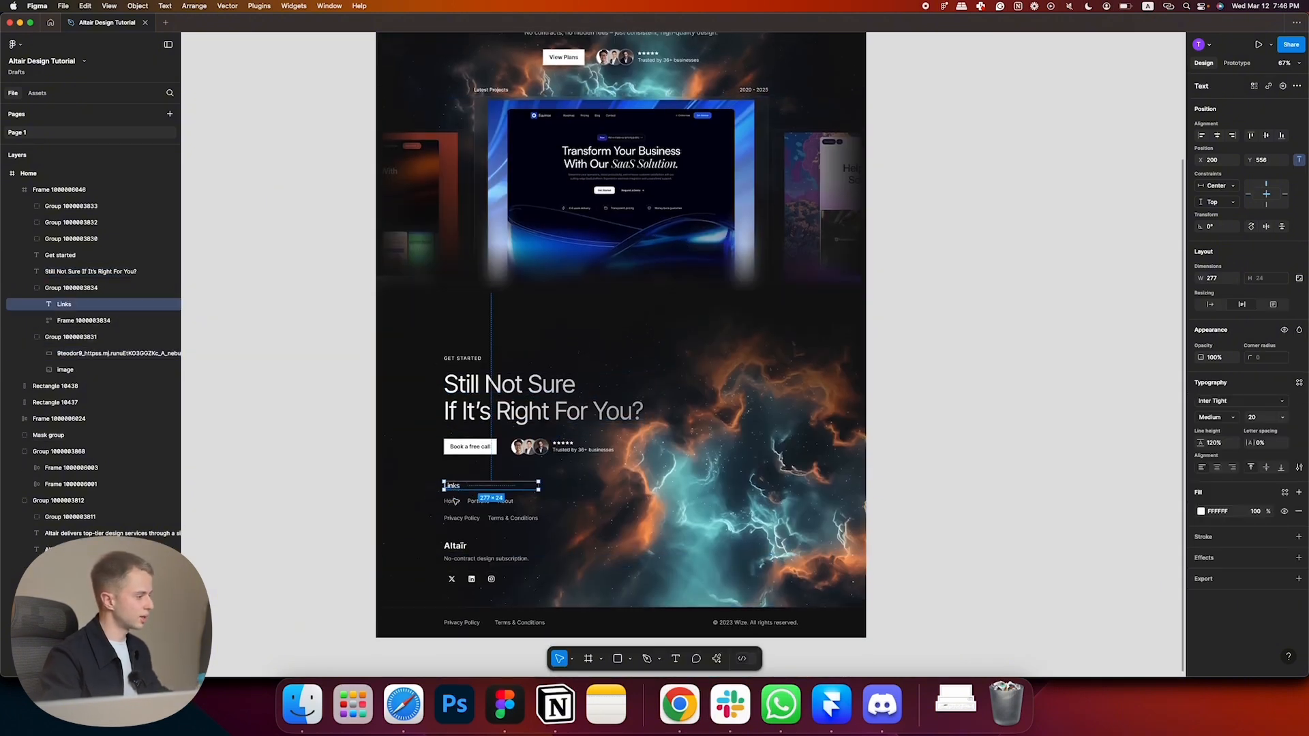
{"action": "scroll", "coordinate": [454, 491], "scroll_direction": "up", "scroll_amount": 5}
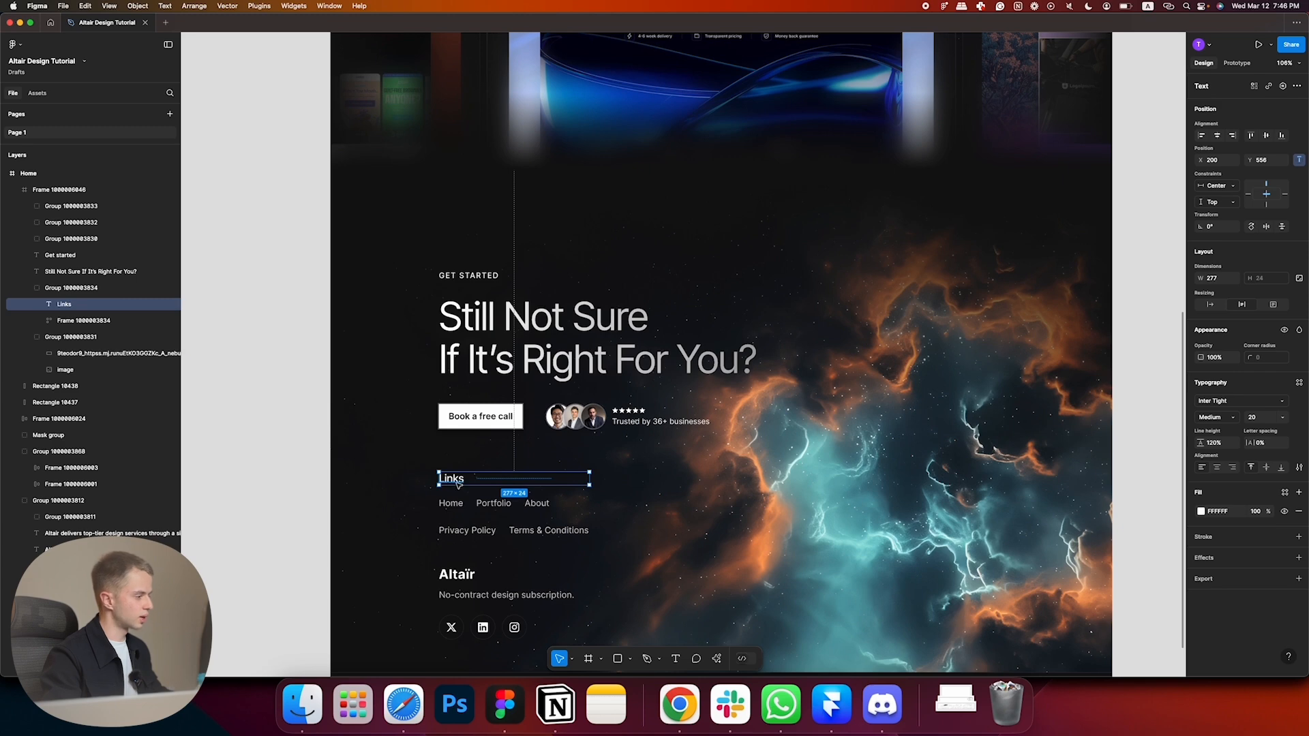
{"action": "key", "text": "super+Tab"}
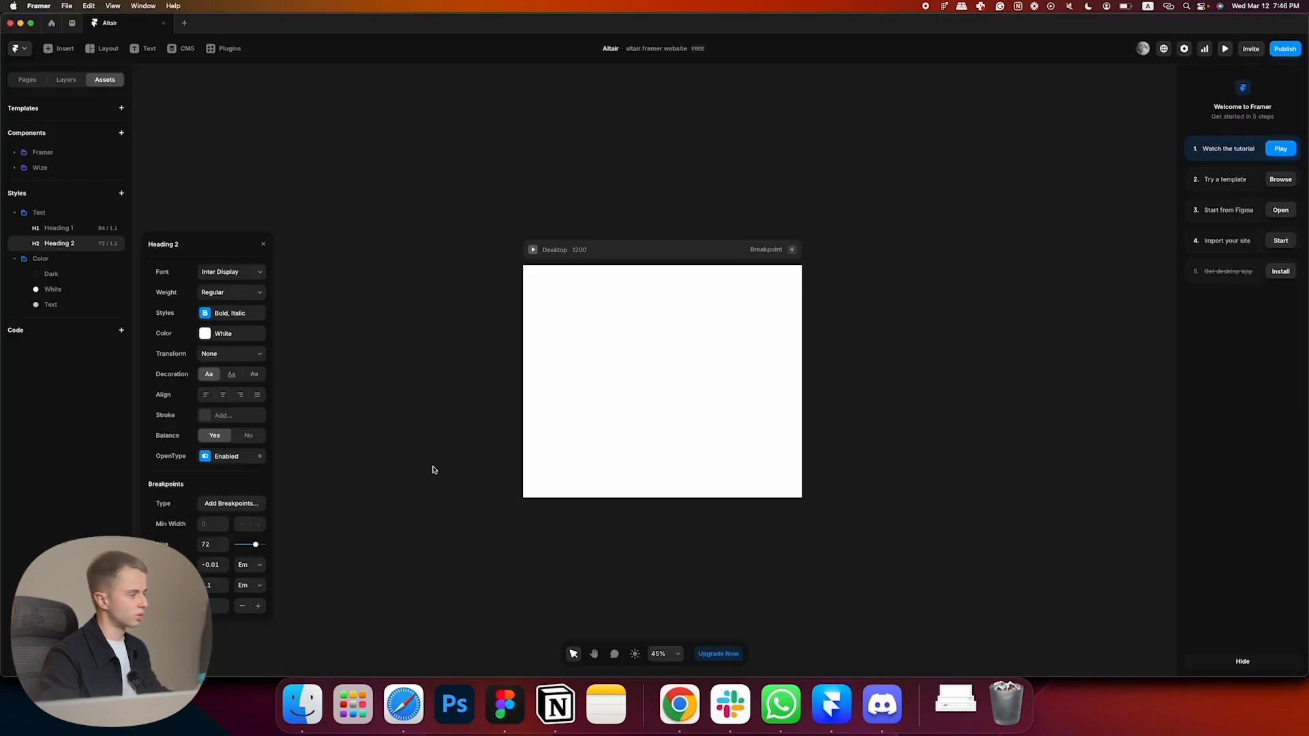
- Create a Heading 3 text style and open its settings
{"action": "left_click", "coordinate": [119, 198]}
{"action": "mouse_move", "coordinate": [134, 206]}
{"action": "left_click", "coordinate": [198, 252]}
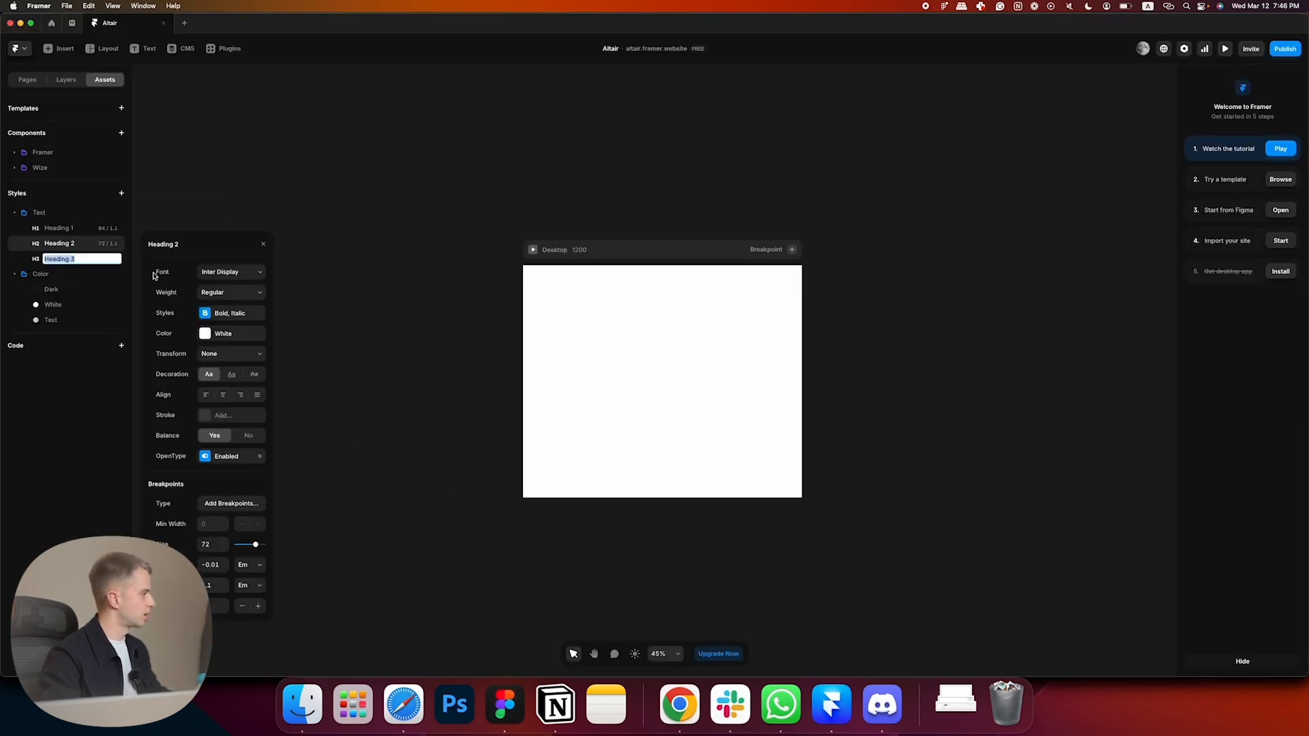
{"action": "left_click", "coordinate": [24, 267]}
{"action": "left_click", "coordinate": [36, 257]}
- Check the Links text's font and weight in Figma, and set the Heading 3 style's weight to Medium in Framer
{"action": "key", "text": "super+Tab"}
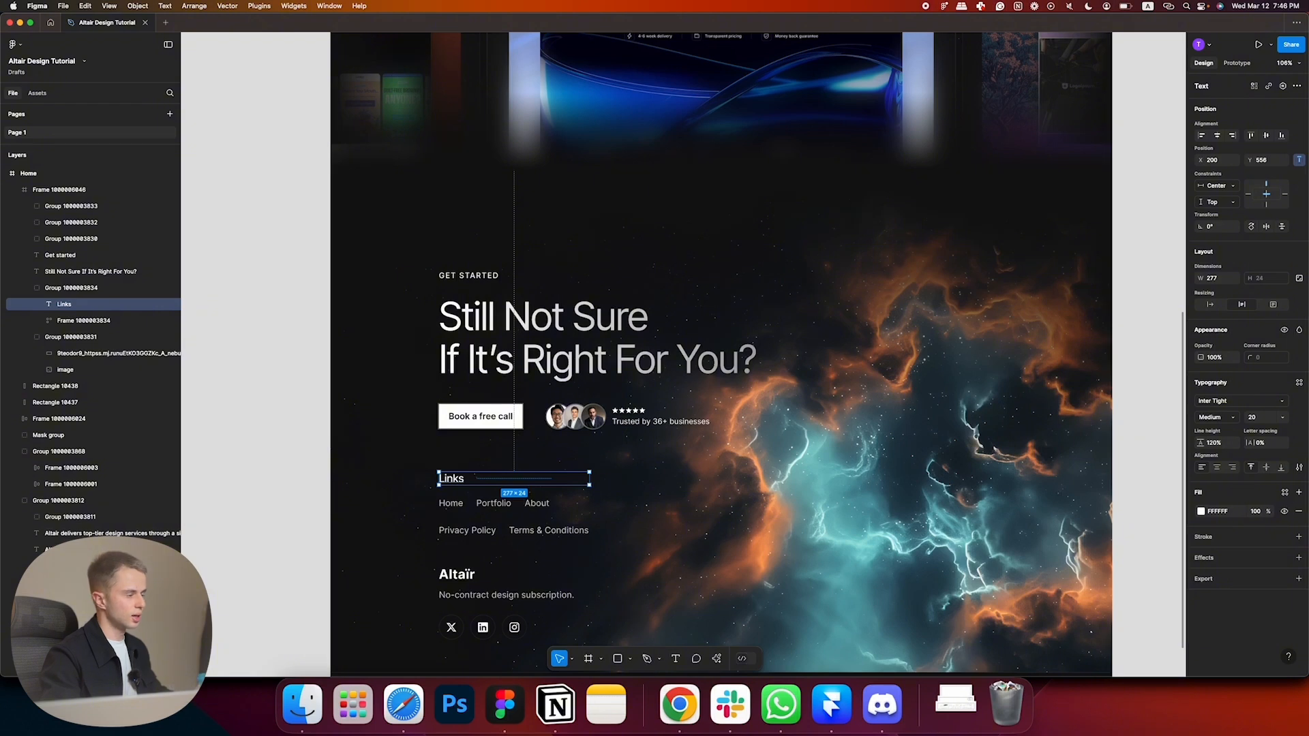
{"action": "key", "text": "super+Tab"}
{"action": "left_click", "coordinate": [214, 287]}
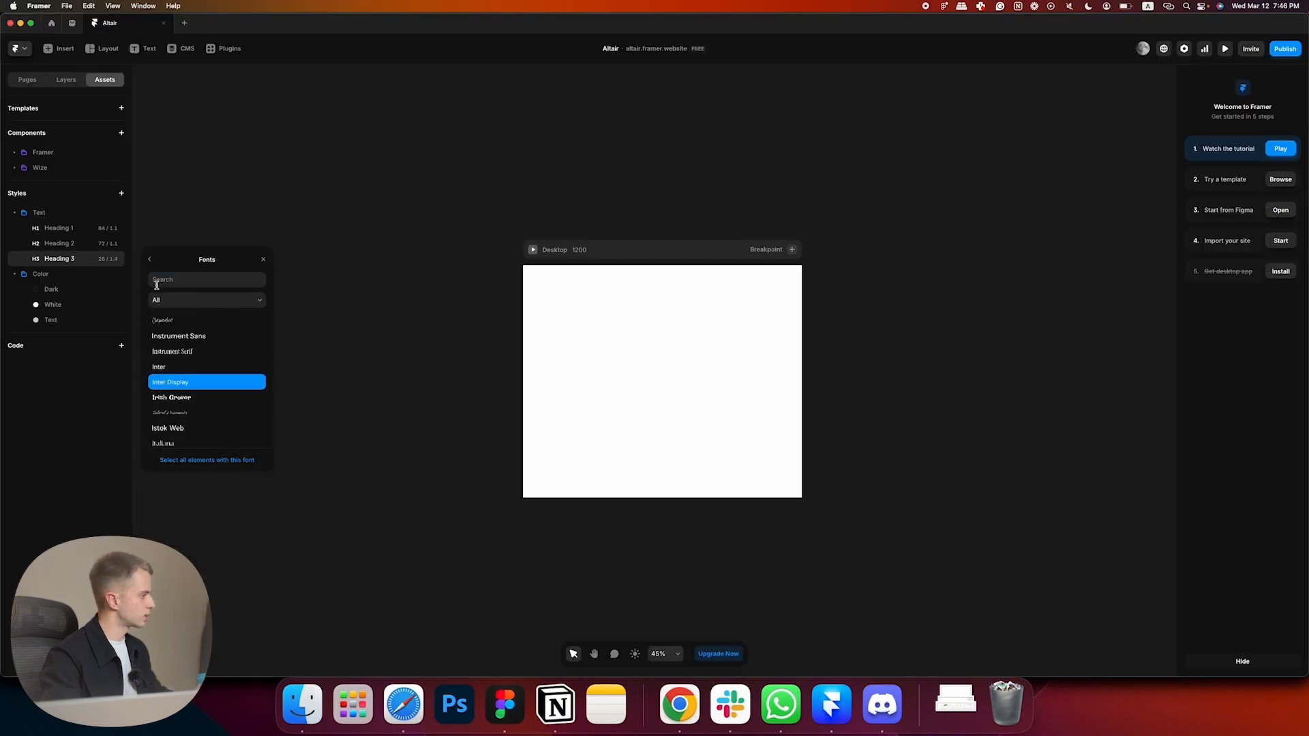
{"action": "left_click", "coordinate": [150, 259]}
{"action": "left_click", "coordinate": [230, 308]}
{"action": "key", "text": "super+Tab"}
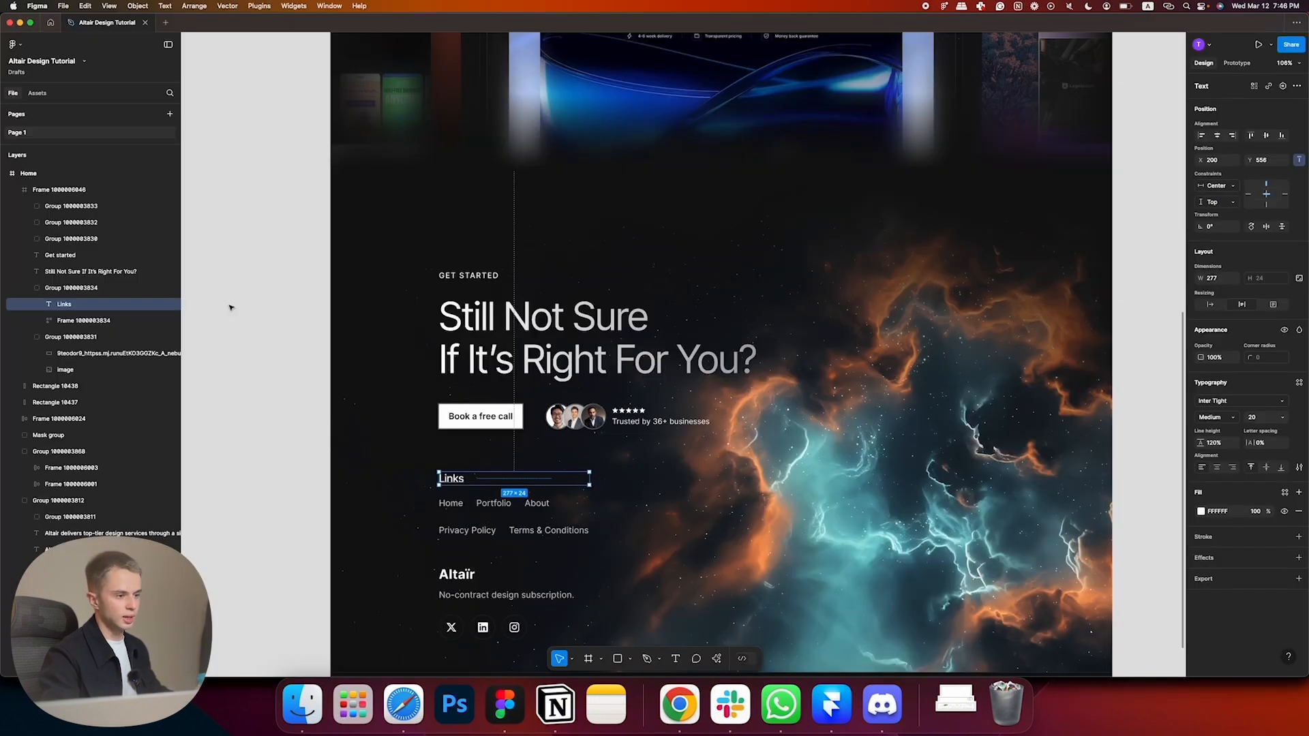
{"action": "key", "text": "super+Tab"}
{"action": "left_click", "coordinate": [236, 308]}
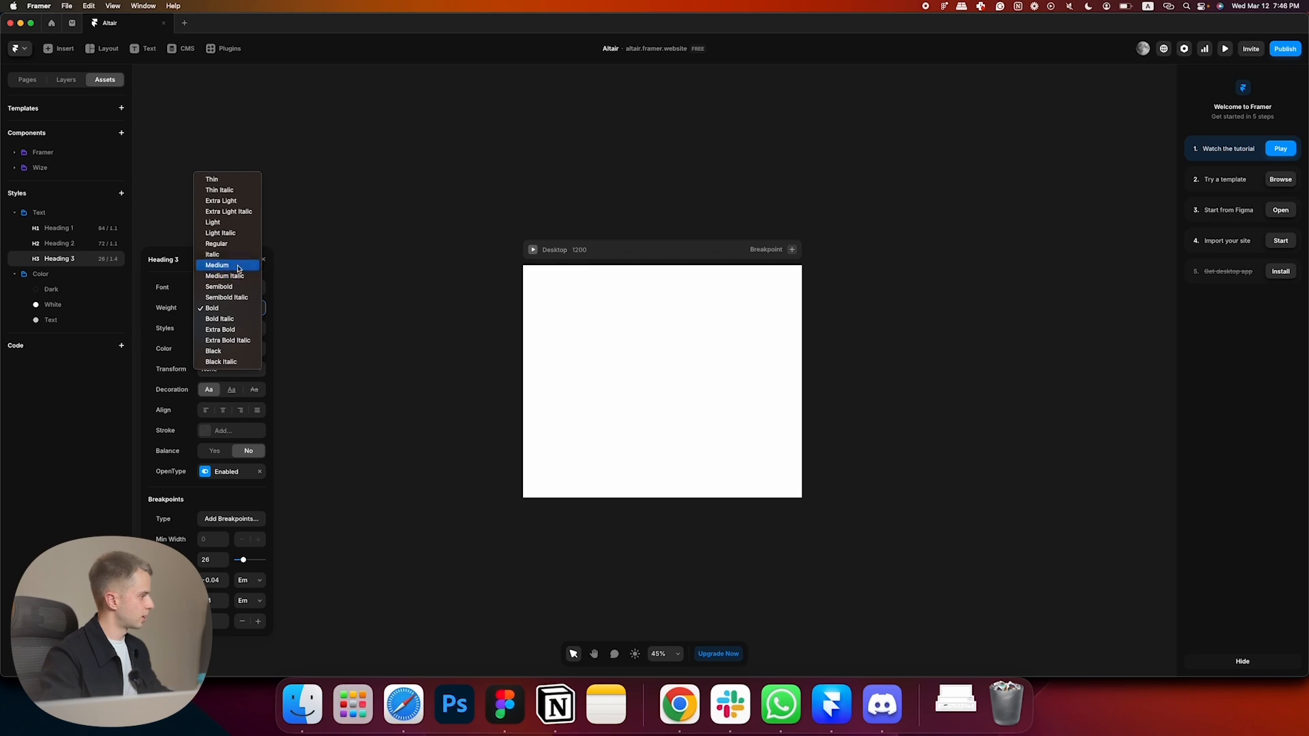
{"action": "left_click", "coordinate": [225, 261]}
- Apply the White color style to the Heading 3 text style
{"action": "left_click", "coordinate": [225, 349]}
{"action": "left_click", "coordinate": [181, 441]}
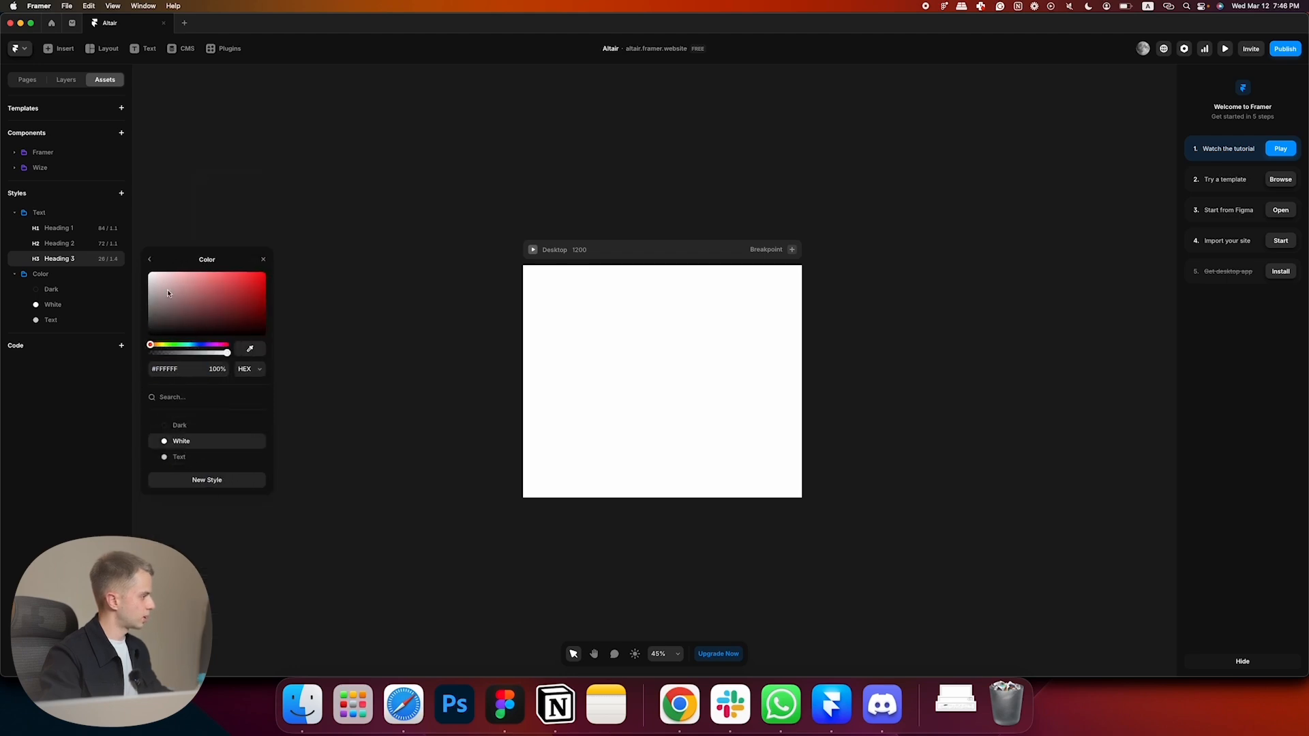
{"action": "key", "text": "Escape"}
- Check the Links text's size in Figma and set the Heading 3 style's font size in Framer to 20
{"action": "key", "text": "super+Tab"}
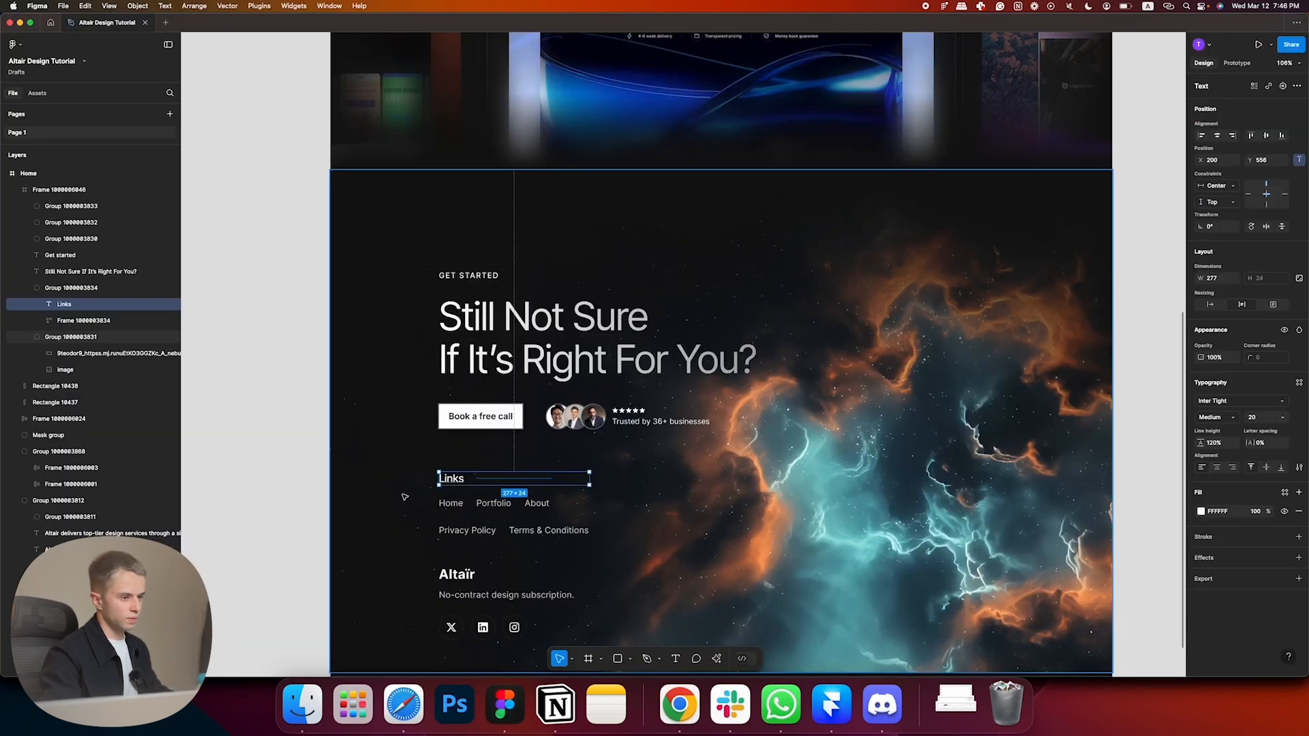
{"action": "key", "text": "super+Tab"}
{"action": "left_click", "coordinate": [201, 558]}
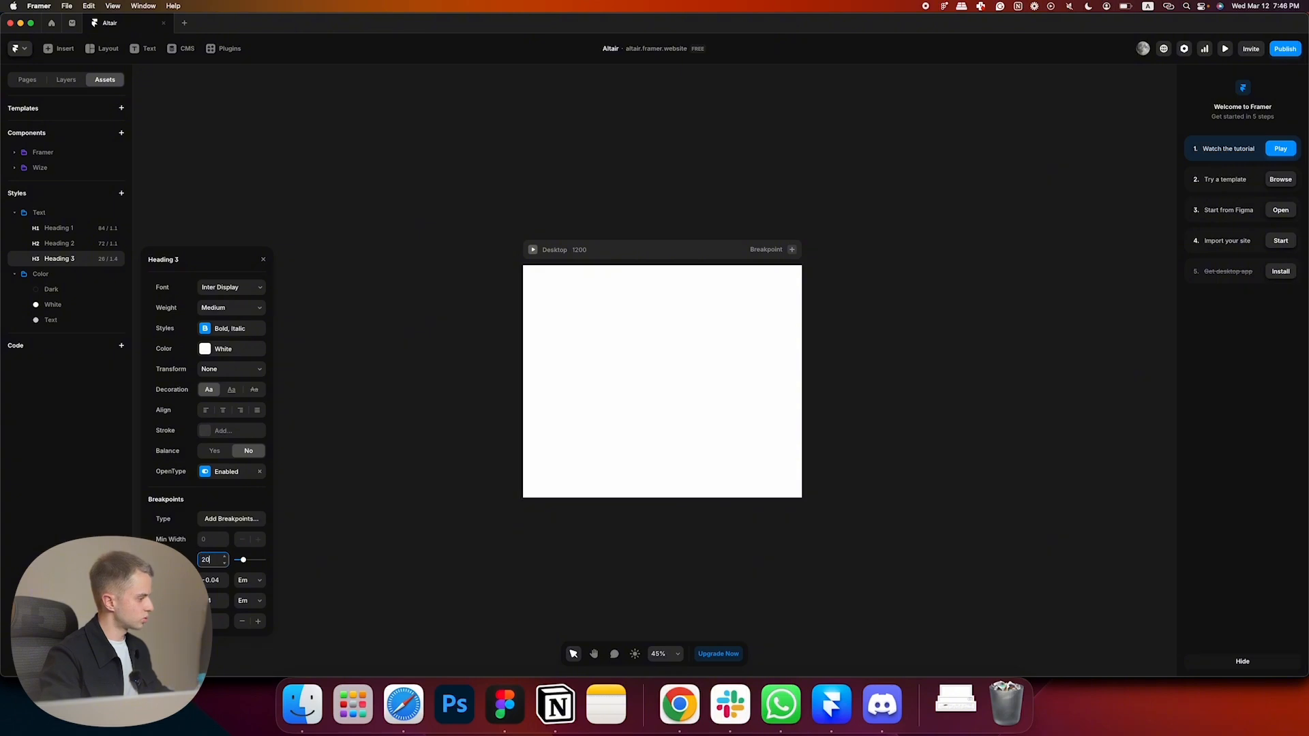
{"action": "type", "text": "20"}
- Check the Links text's letter spacing in Figma and set the Heading 3 style's letter spacing in Framer to 0 em
{"action": "key", "text": "super+Tab"}
{"action": "key", "text": "super+Tab"}
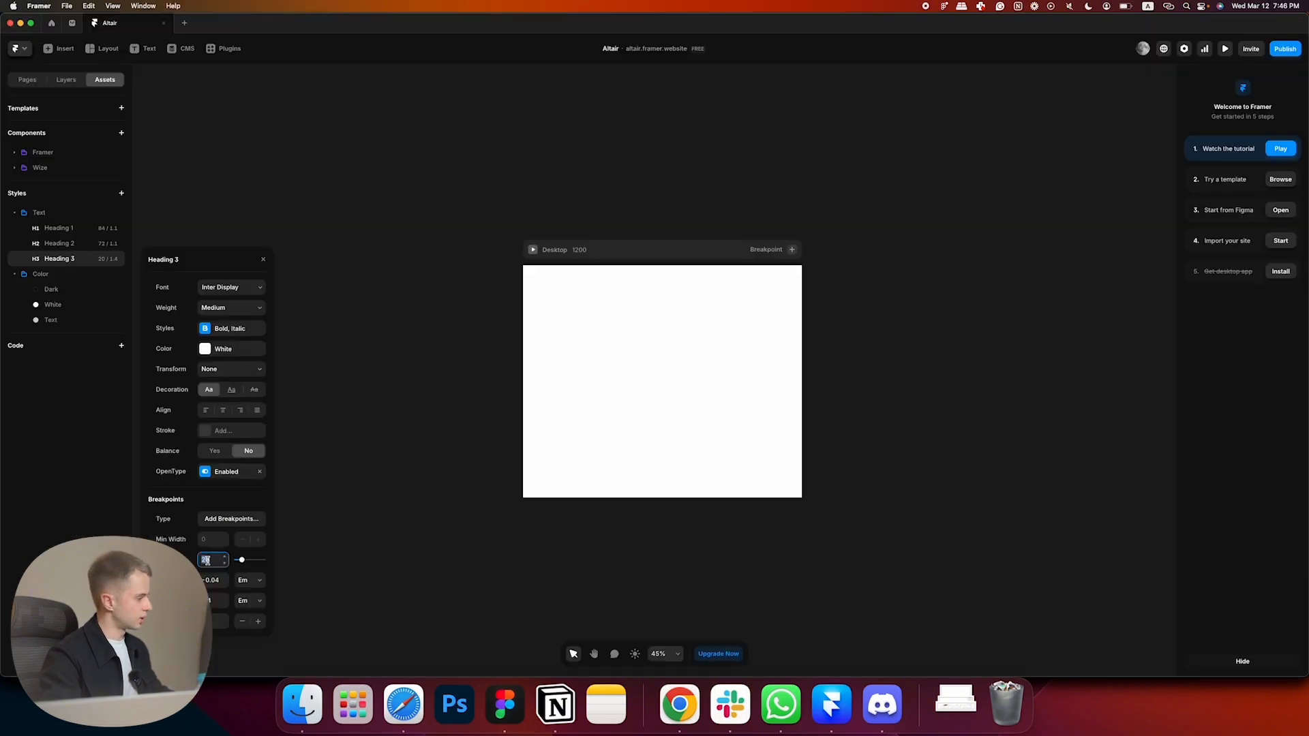
{"action": "left_click", "coordinate": [214, 578]}
{"action": "type", "text": "0"}
- Check the Links text's line height in Figma, set the Heading 3 style's line height to 1.2 em, and close its settings
{"action": "key", "text": "super+Tab"}
{"action": "key", "text": "super+Tab"}
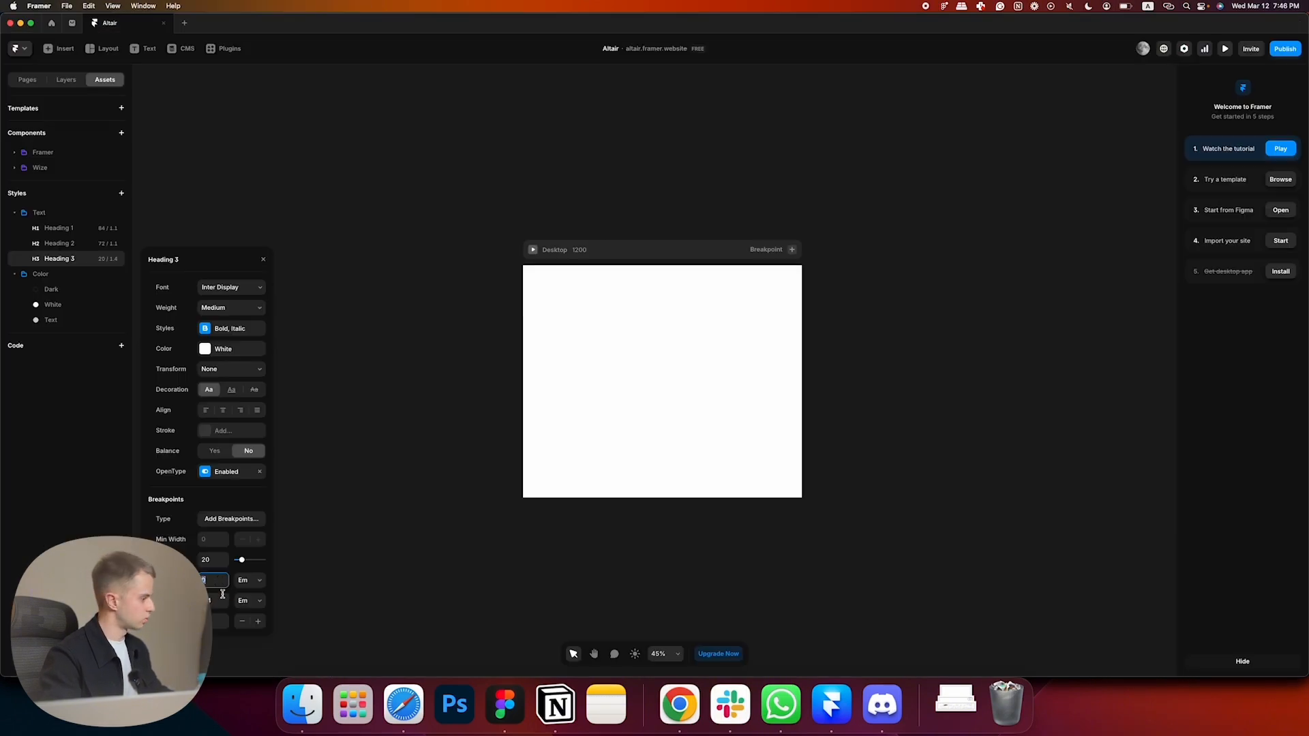
{"action": "left_click", "coordinate": [224, 606]}
{"action": "left_click", "coordinate": [224, 607]}
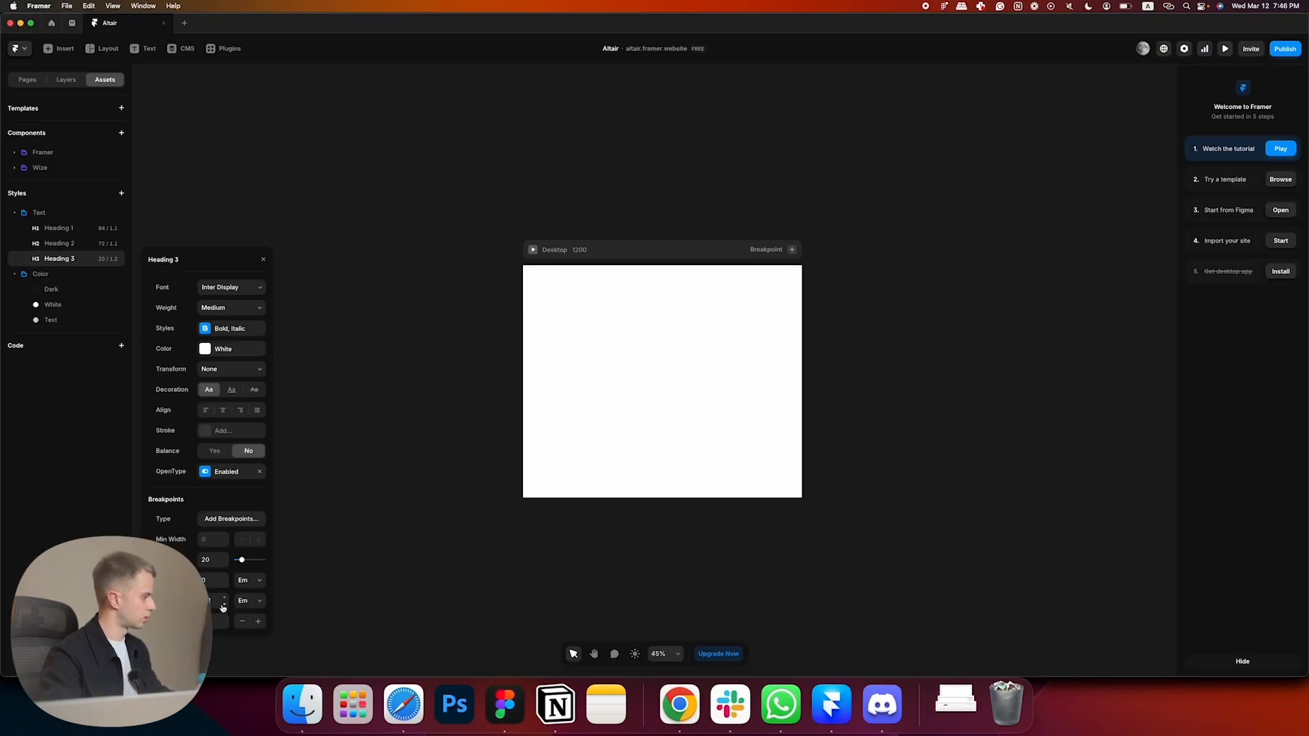
{"action": "left_click", "coordinate": [262, 260]}
- Switch to Figma and select the small "Altaïr - Your Design Agency Template" line above the hero heading to inspect its typography
{"action": "key", "text": "super+Tab"}
{"action": "scroll", "coordinate": [809, 336], "scroll_direction": "up", "scroll_amount": 3}
{"action": "scroll", "coordinate": [667, 383], "scroll_direction": "up", "scroll_amount": 2}
{"action": "scroll", "coordinate": [666, 383], "scroll_direction": "down", "scroll_amount": 5}
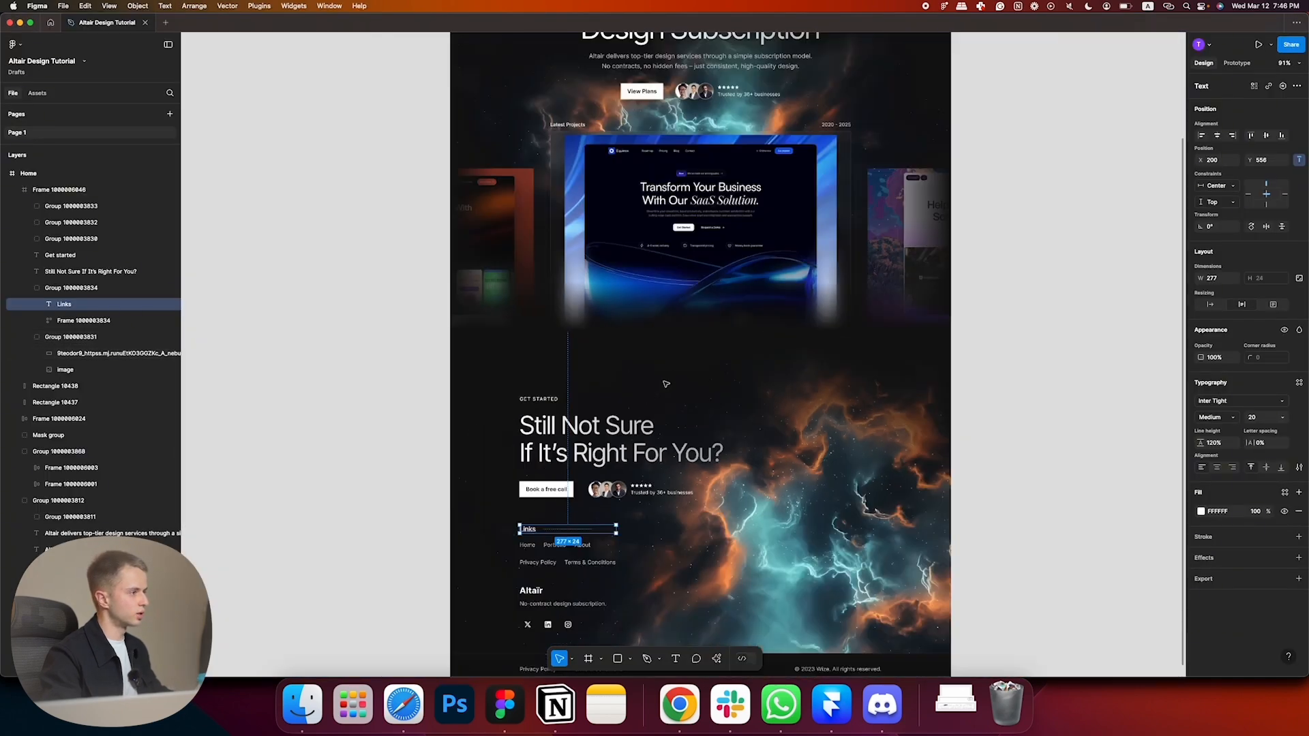
{"action": "scroll", "coordinate": [667, 384], "scroll_direction": "up", "scroll_amount": 5}
{"action": "scroll", "coordinate": [666, 384], "scroll_direction": "down", "scroll_amount": 3}
{"action": "scroll", "coordinate": [692, 298], "scroll_direction": "down", "scroll_amount": 6}
{"action": "scroll", "coordinate": [691, 293], "scroll_direction": "up", "scroll_amount": 10}
{"action": "left_click", "coordinate": [692, 291], "text": "super"}
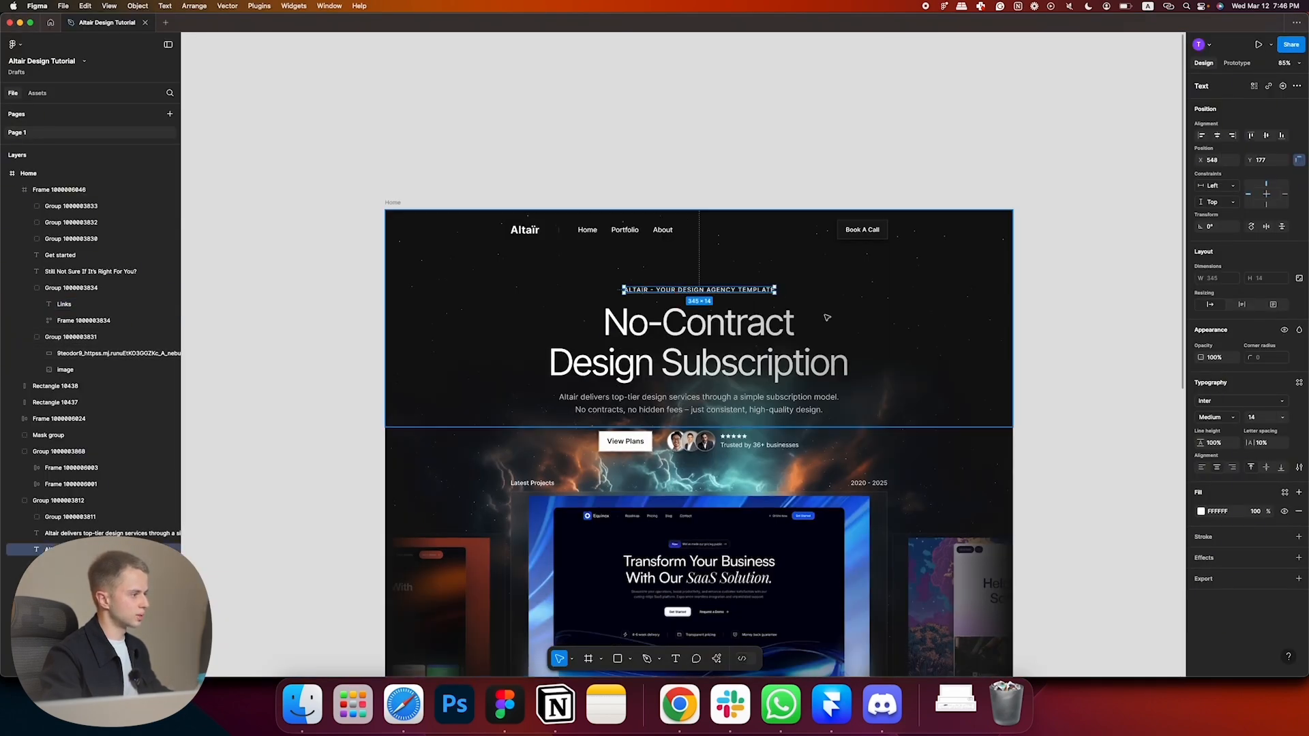
{"action": "scroll", "coordinate": [827, 317], "scroll_direction": "up", "scroll_amount": 2}
- Return to Framer, create a paragraph text style named Pre-Heading, and open its settings
{"action": "key", "text": "super+Tab"}
{"action": "left_click", "coordinate": [122, 194]}
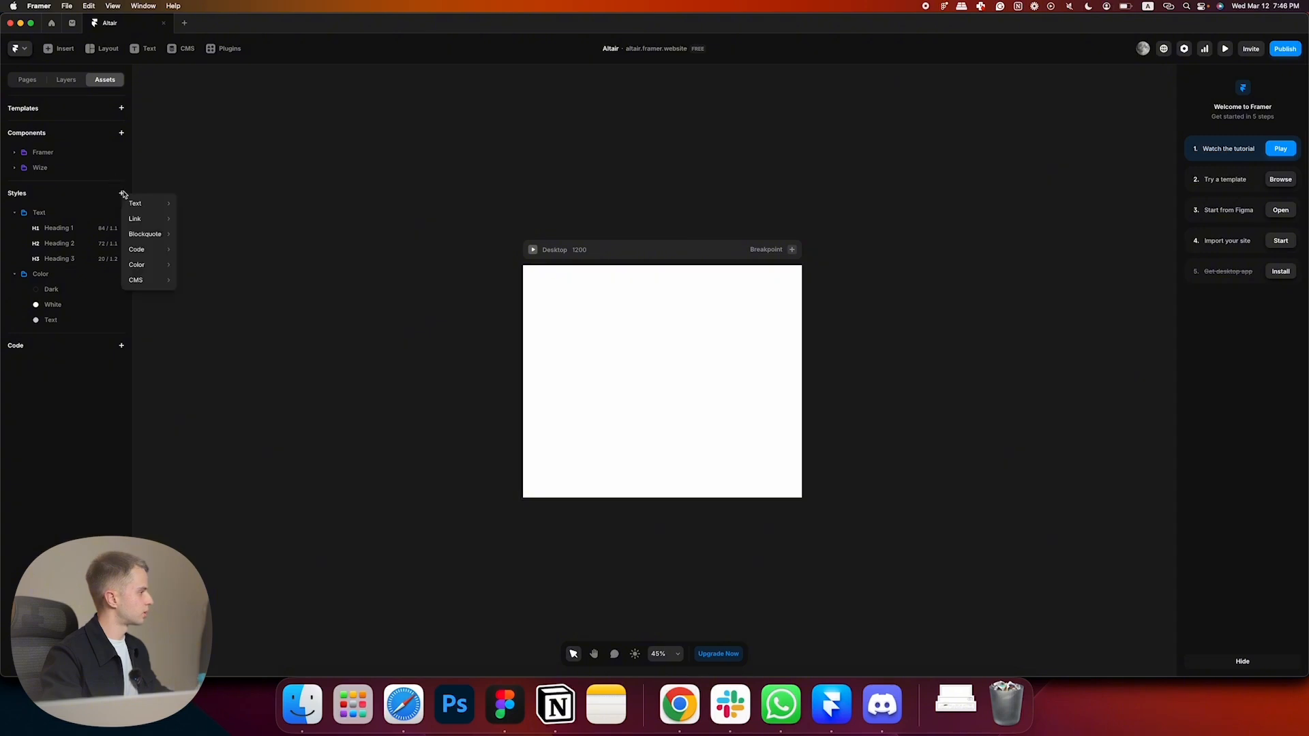
{"action": "mouse_move", "coordinate": [147, 203]}
{"action": "left_click", "coordinate": [200, 205]}
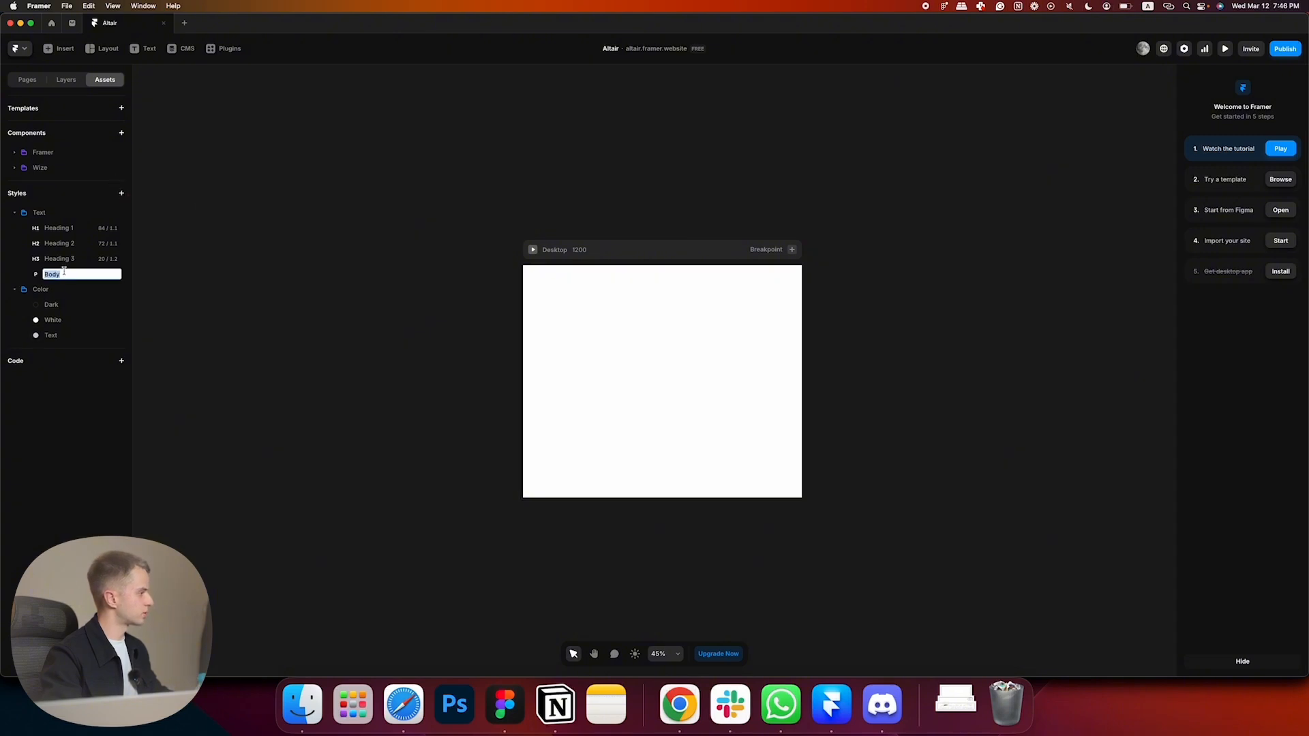
{"action": "type", "text": "Pre-Heading"}
{"action": "key", "text": "Return"}
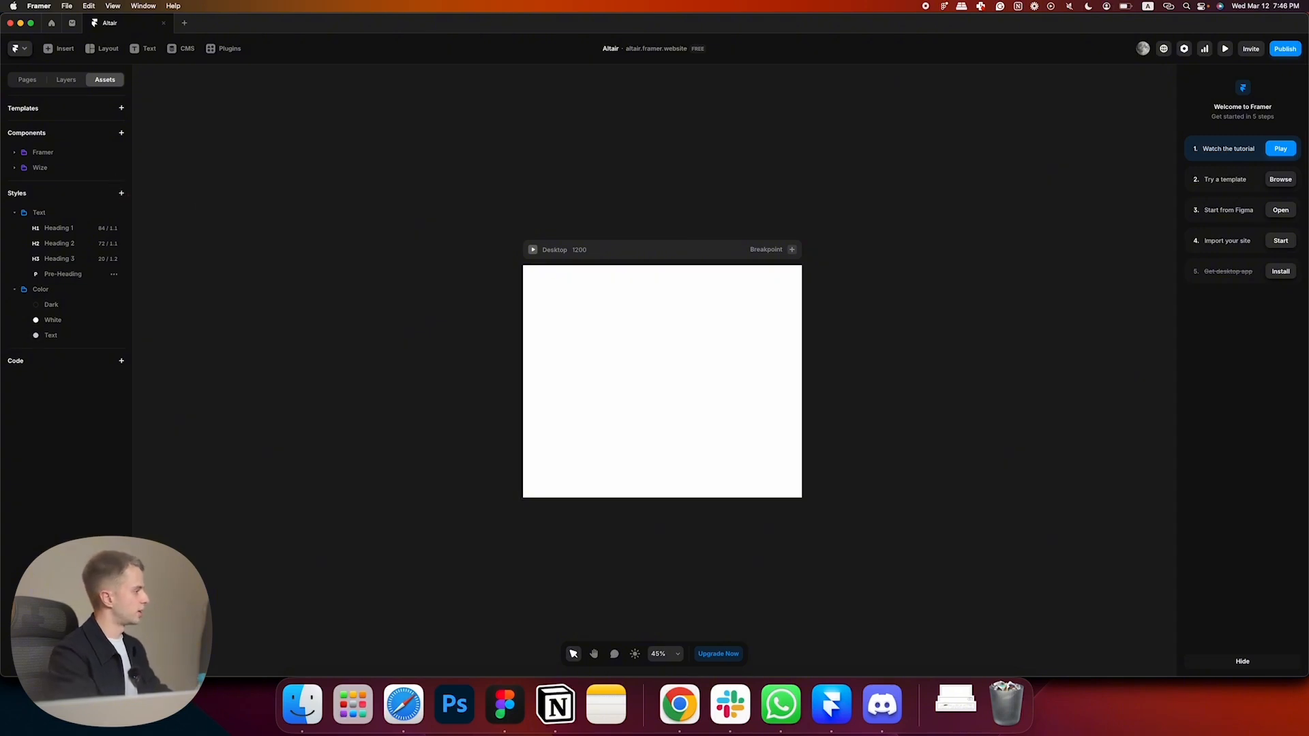
{"action": "left_click", "coordinate": [71, 273]}
- Check the small hero line's weight in Figma and set the Pre-Heading style's weight in Framer to Medium
{"action": "key", "text": "super+Tab"}
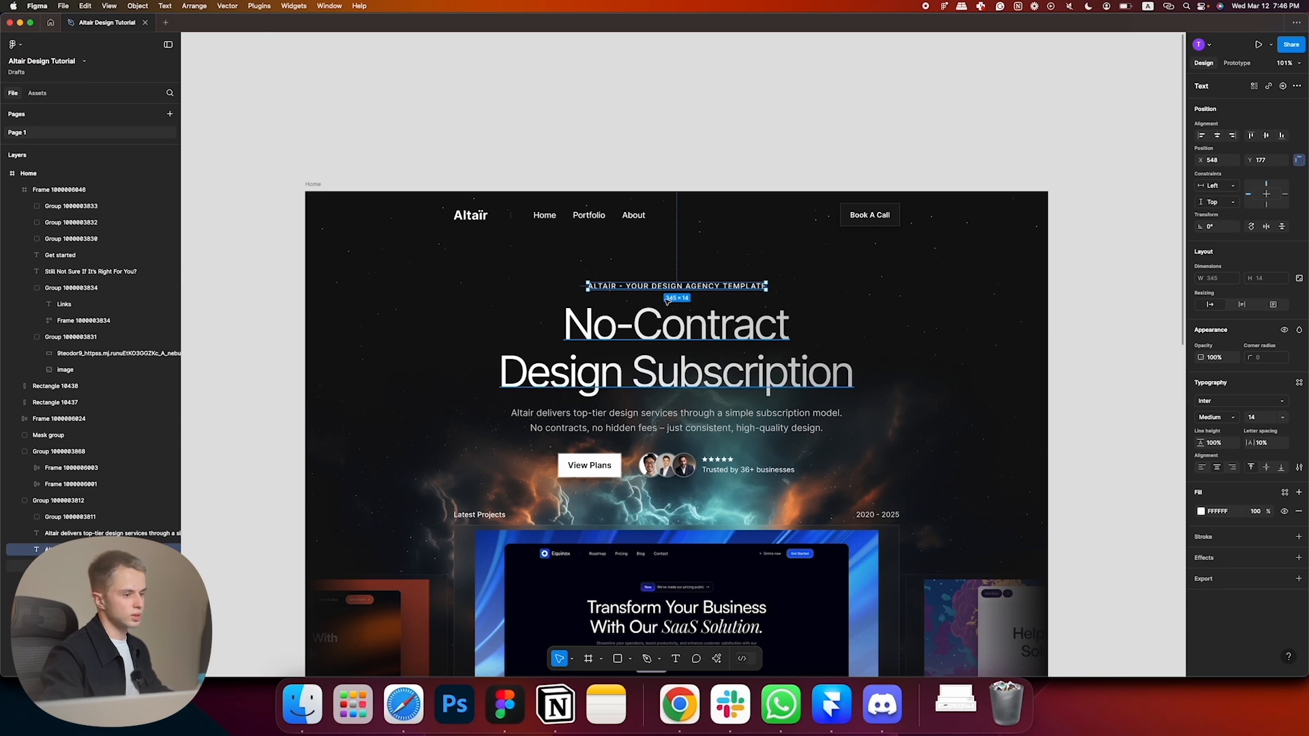
{"action": "scroll", "coordinate": [667, 301], "scroll_direction": "down", "scroll_amount": 1}
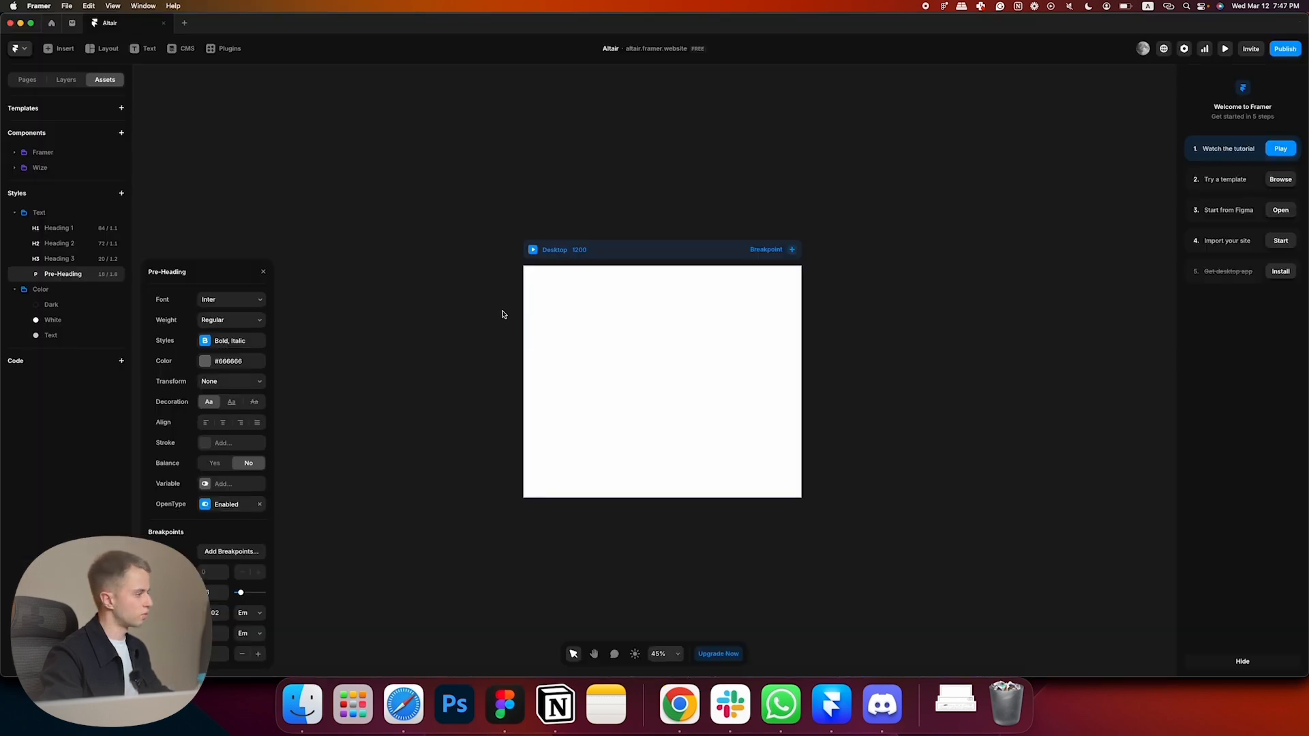
{"action": "key", "text": "super+Tab"}
{"action": "left_click", "coordinate": [249, 322]}
{"action": "left_click", "coordinate": [244, 343]}
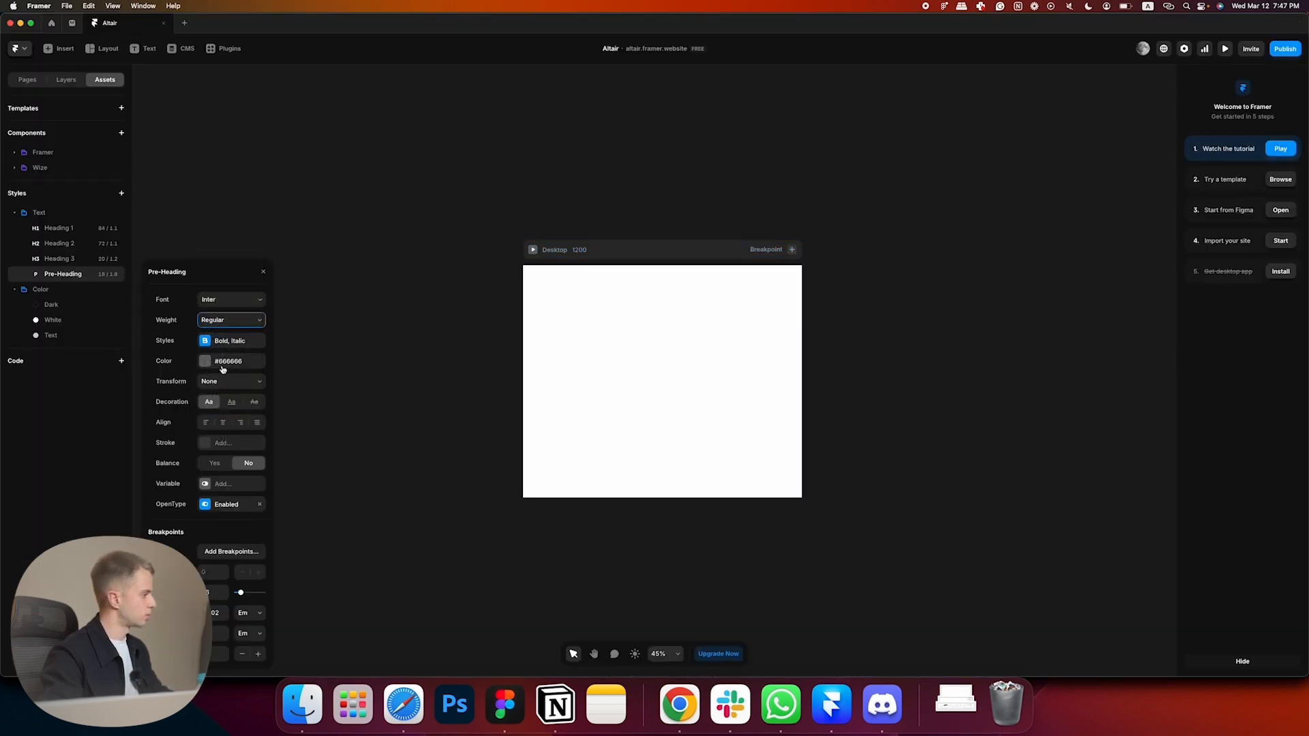
- Apply the White color style to the Pre-Heading text style
{"action": "left_click", "coordinate": [222, 363]}
{"action": "left_click", "coordinate": [180, 453]}
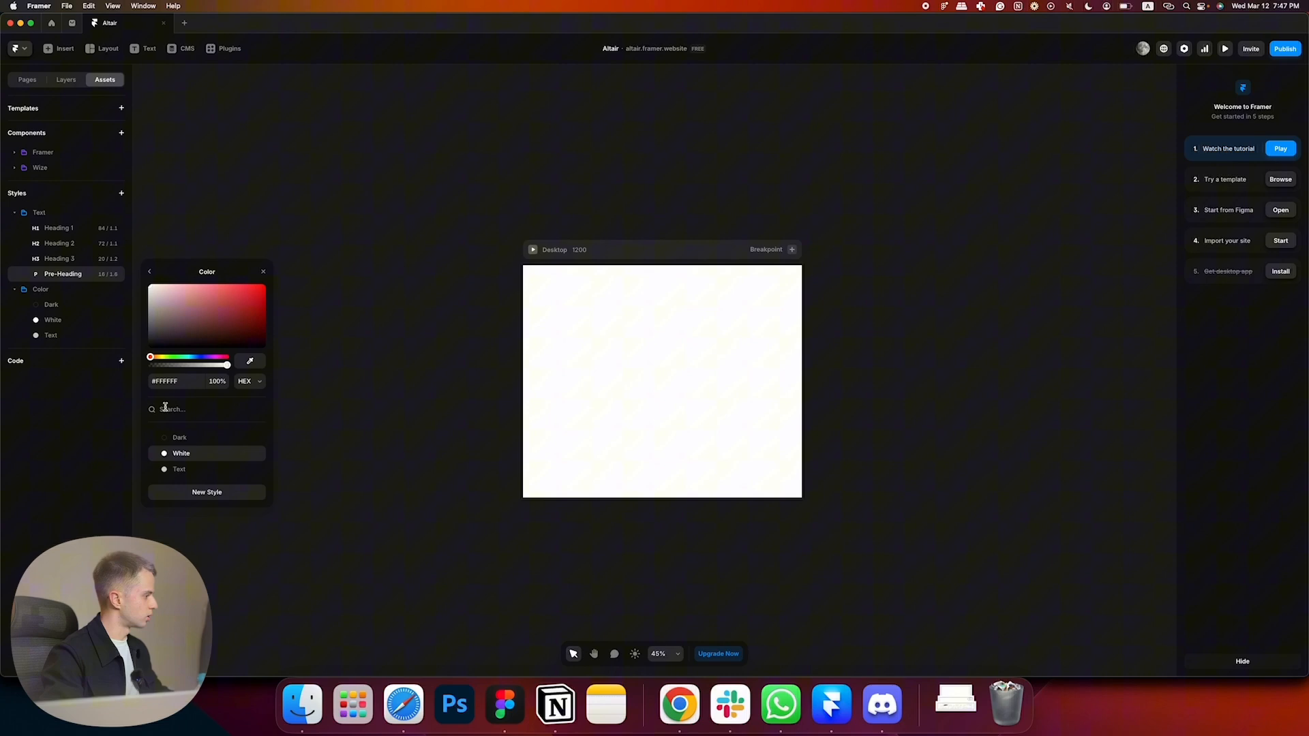
{"action": "left_click", "coordinate": [152, 269]}
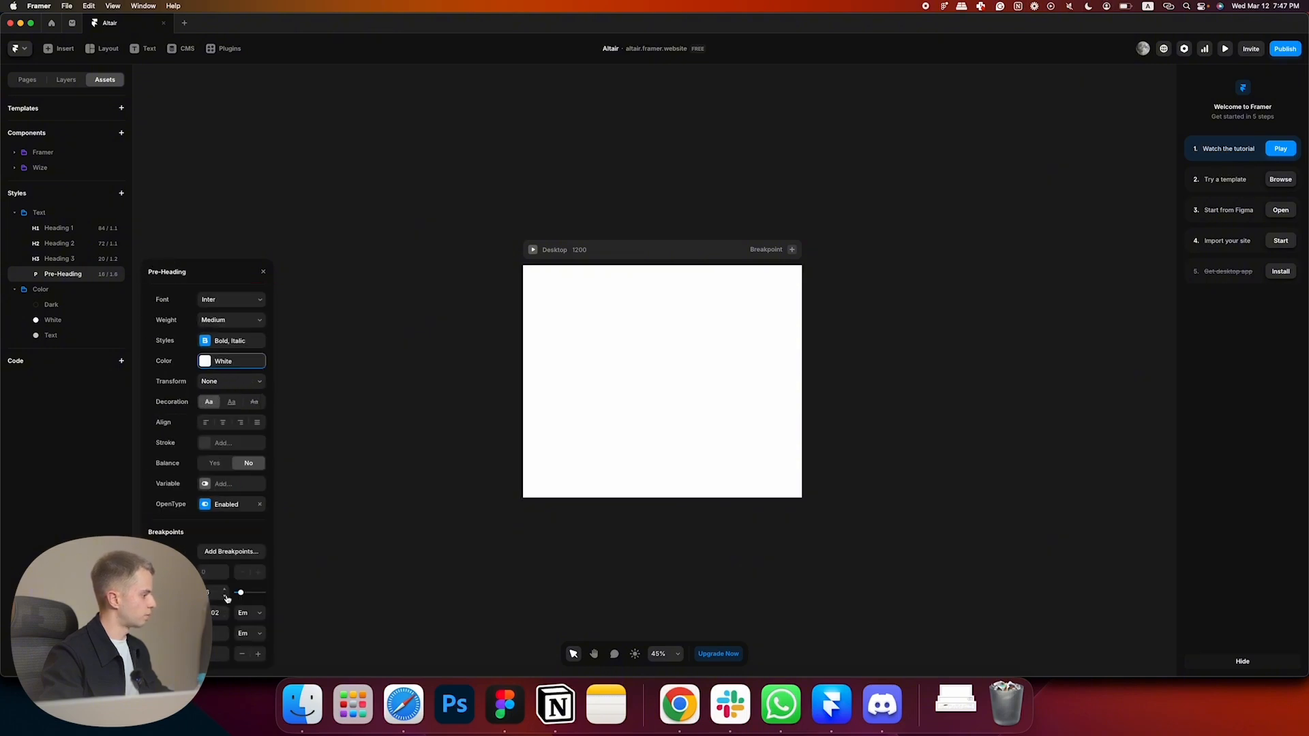
- Set the Pre-Heading style's font size to 14 and match its letter spacing and line height to the small hero line in Figma
{"action": "key", "text": "super+Tab"}
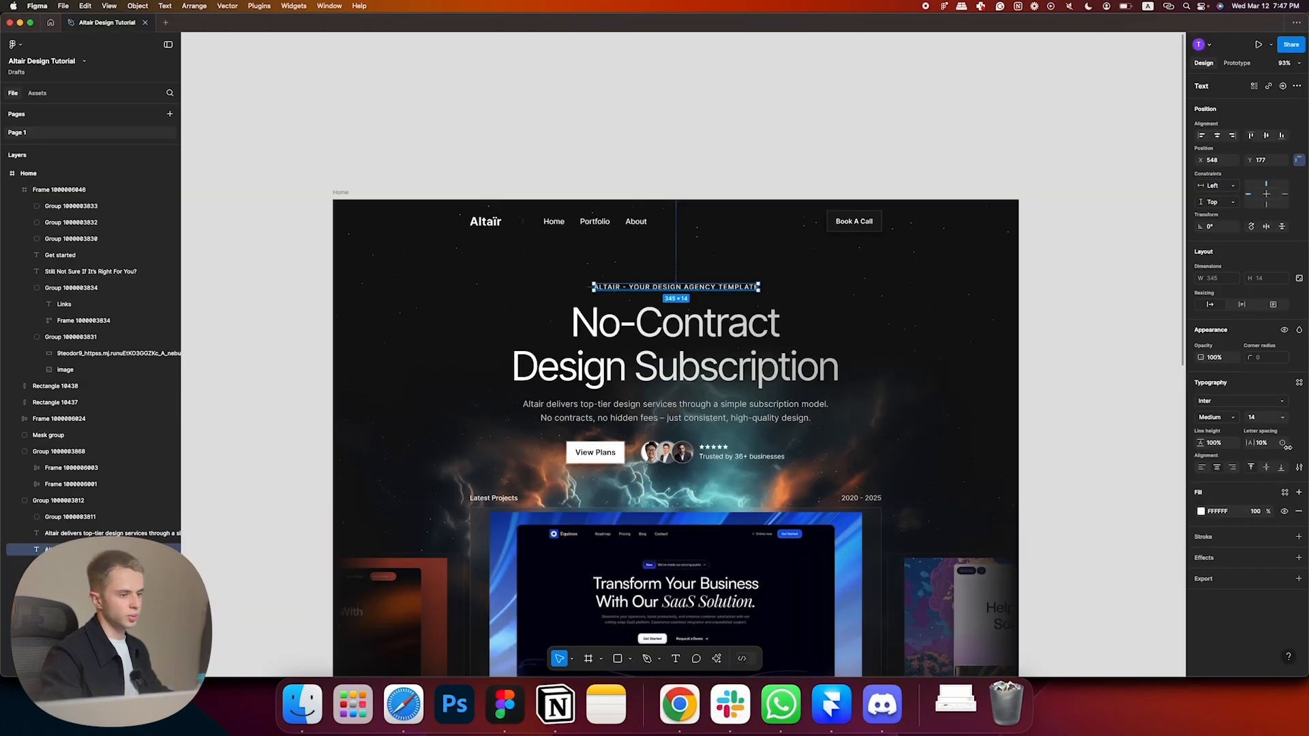
{"action": "key", "text": "super+Tab"}
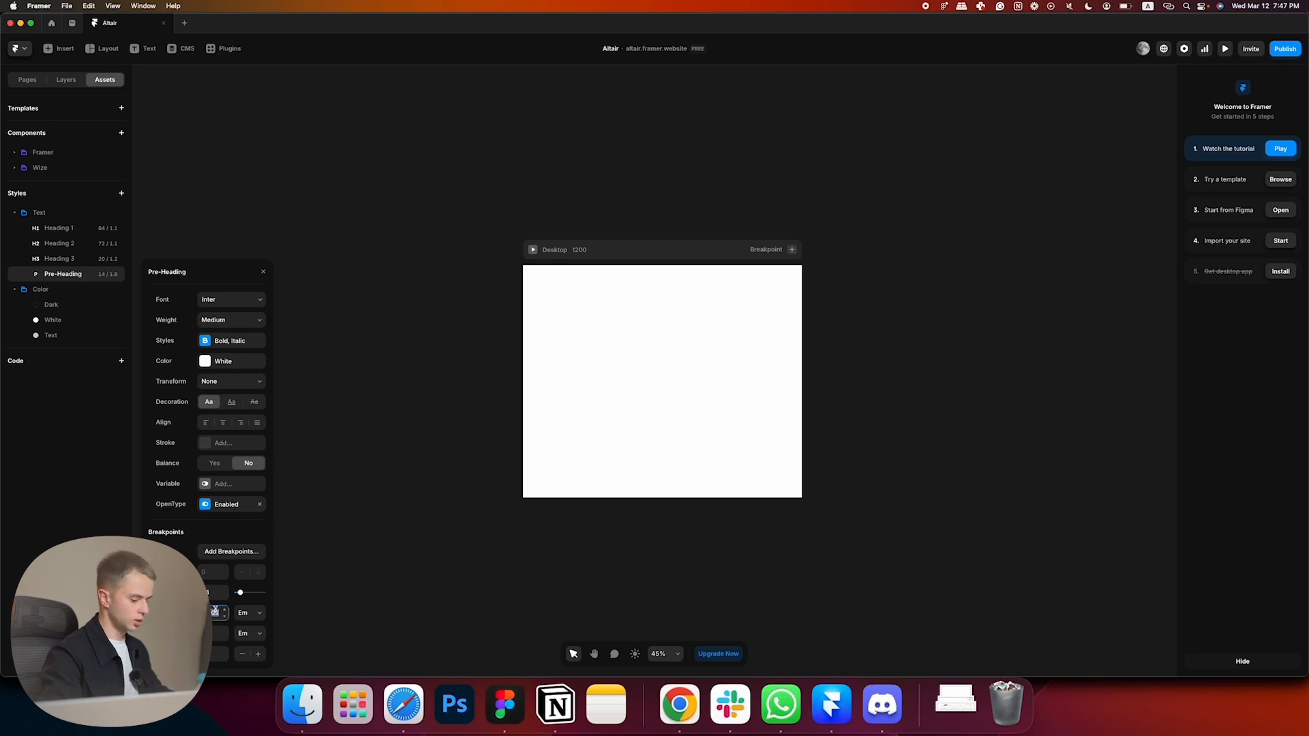
{"action": "key", "text": "super+Tab"}
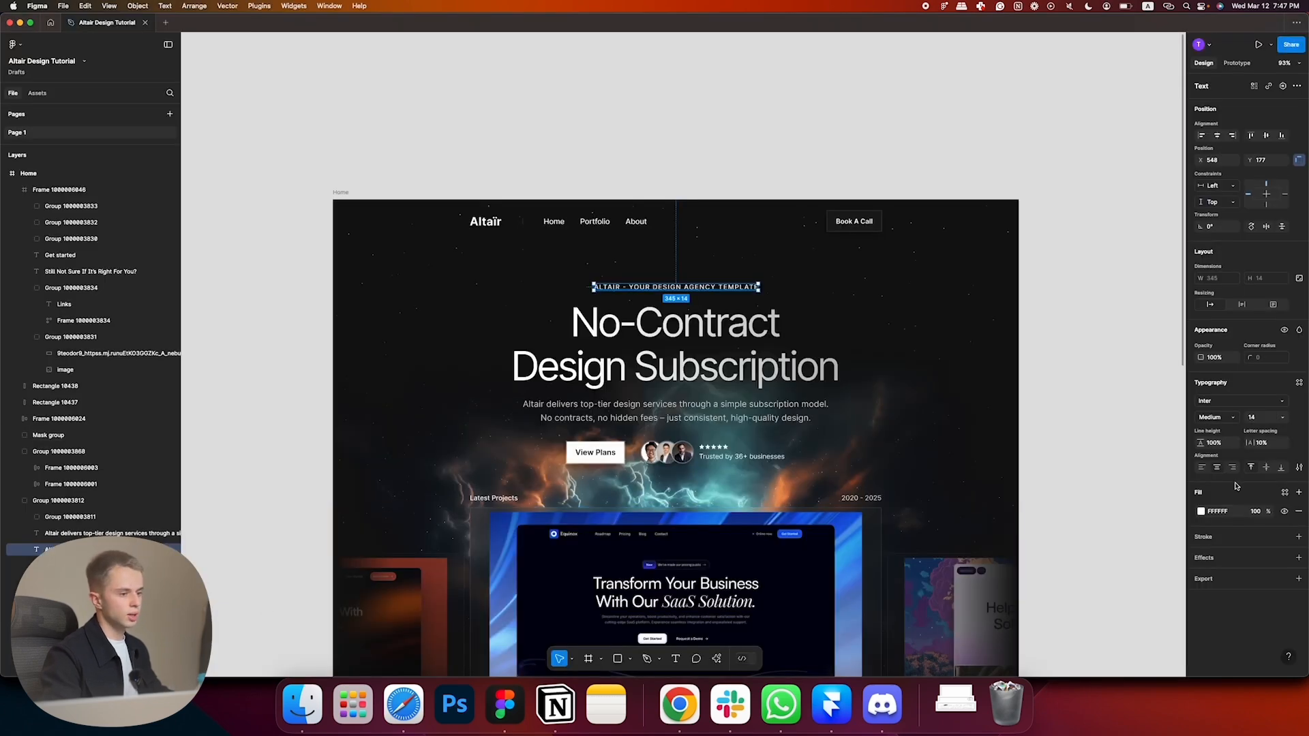
{"action": "key", "text": "super+Tab"}
{"action": "left_click", "coordinate": [214, 632]}
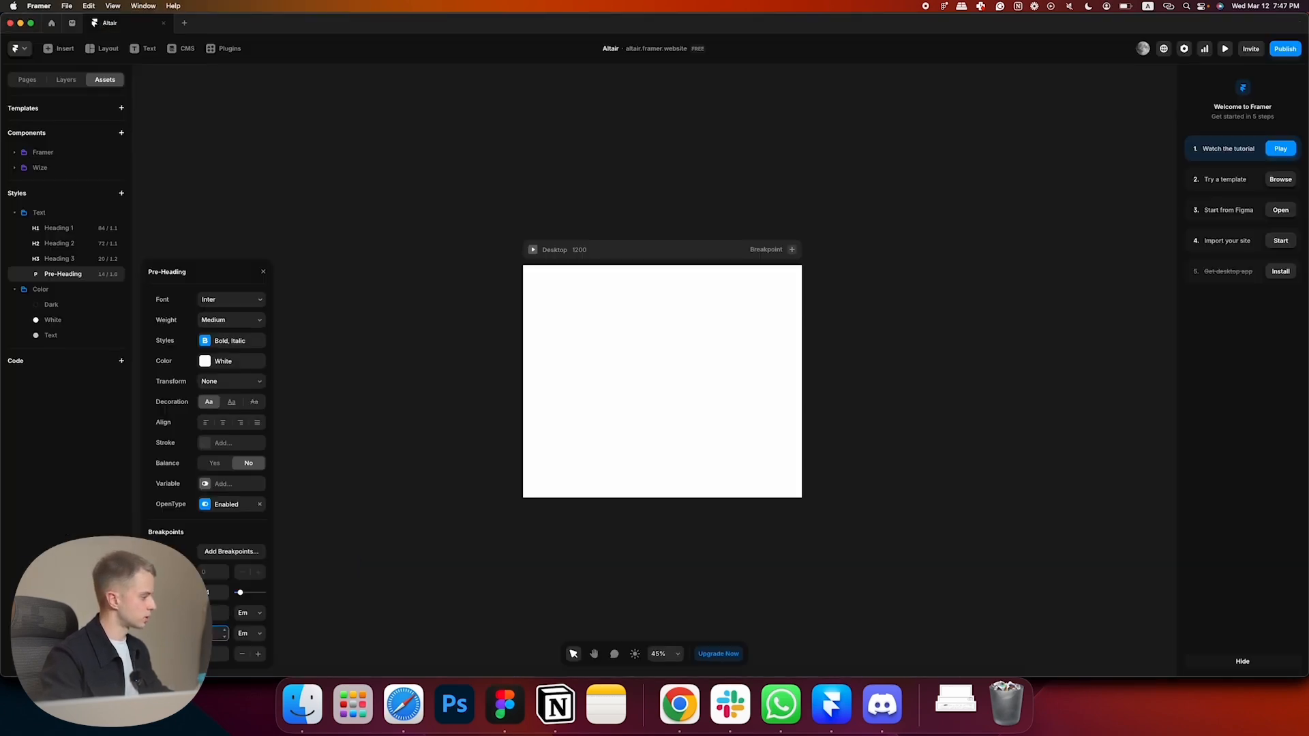
- Check the small hero line's letter case in Figma and set the Pre-Heading style's transform in Framer to Uppercase
{"action": "key", "text": "super+Tab"}
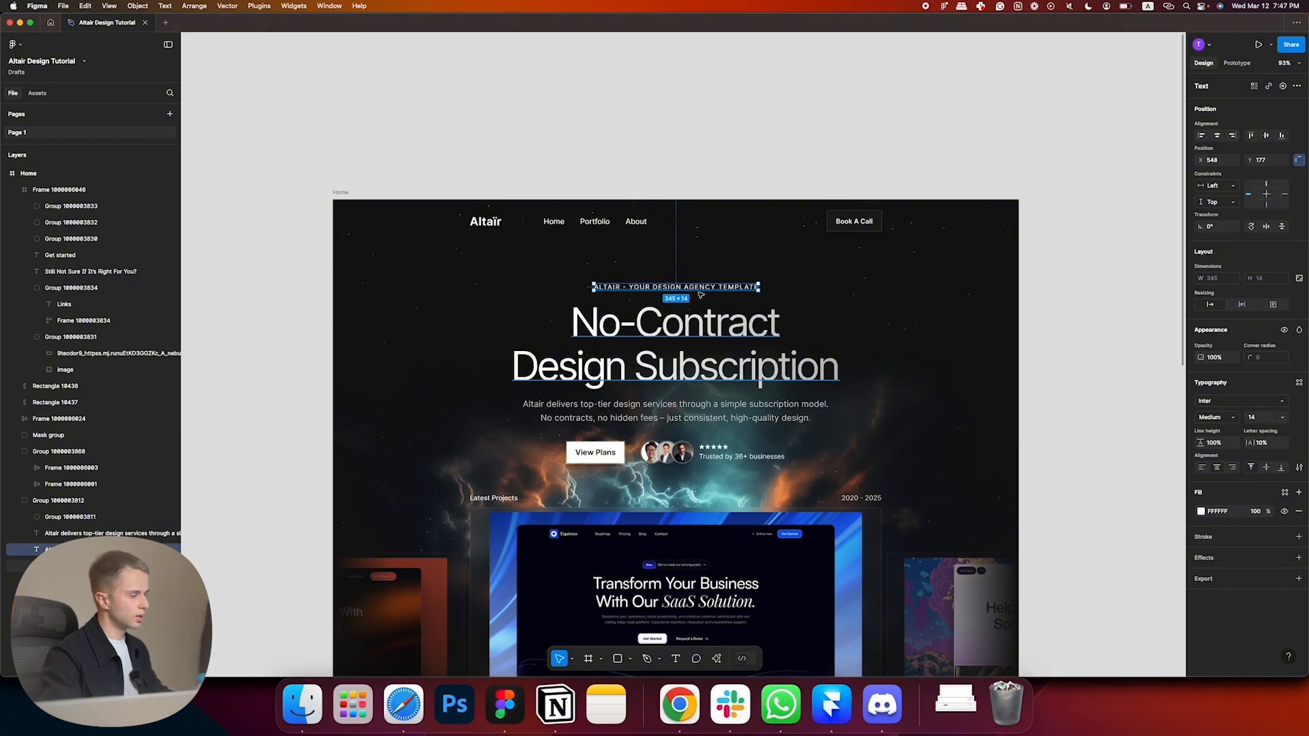
{"action": "scroll", "coordinate": [659, 294], "scroll_direction": "up", "scroll_amount": 5}
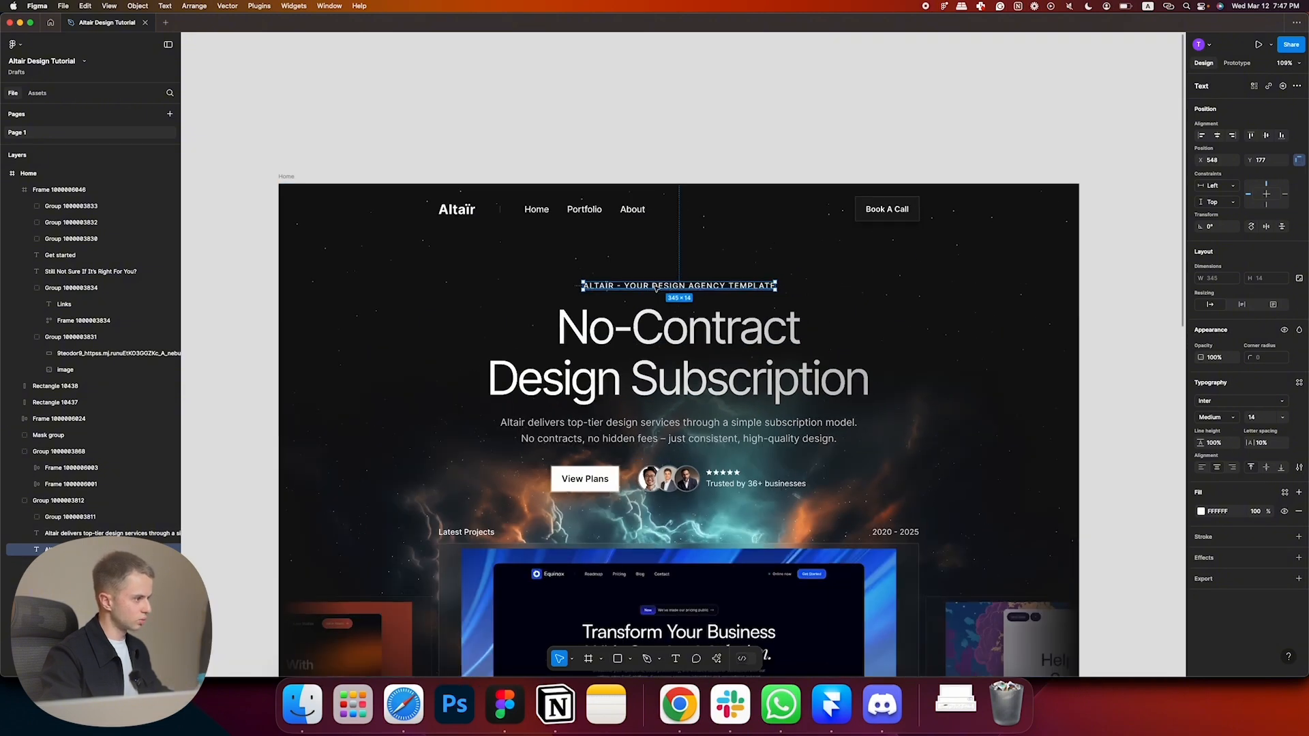
{"action": "key", "text": "super+Tab"}
{"action": "key", "text": "super+Tab"}
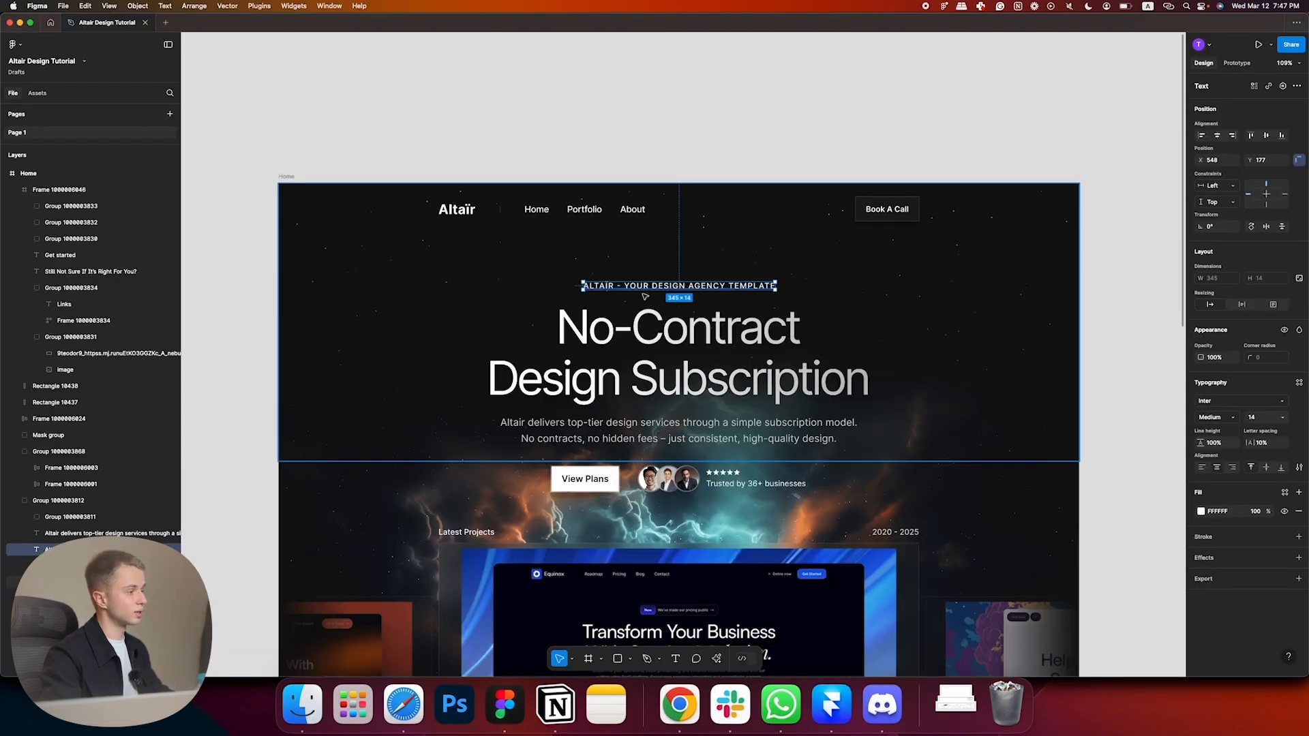
{"action": "key", "text": "super+Tab"}
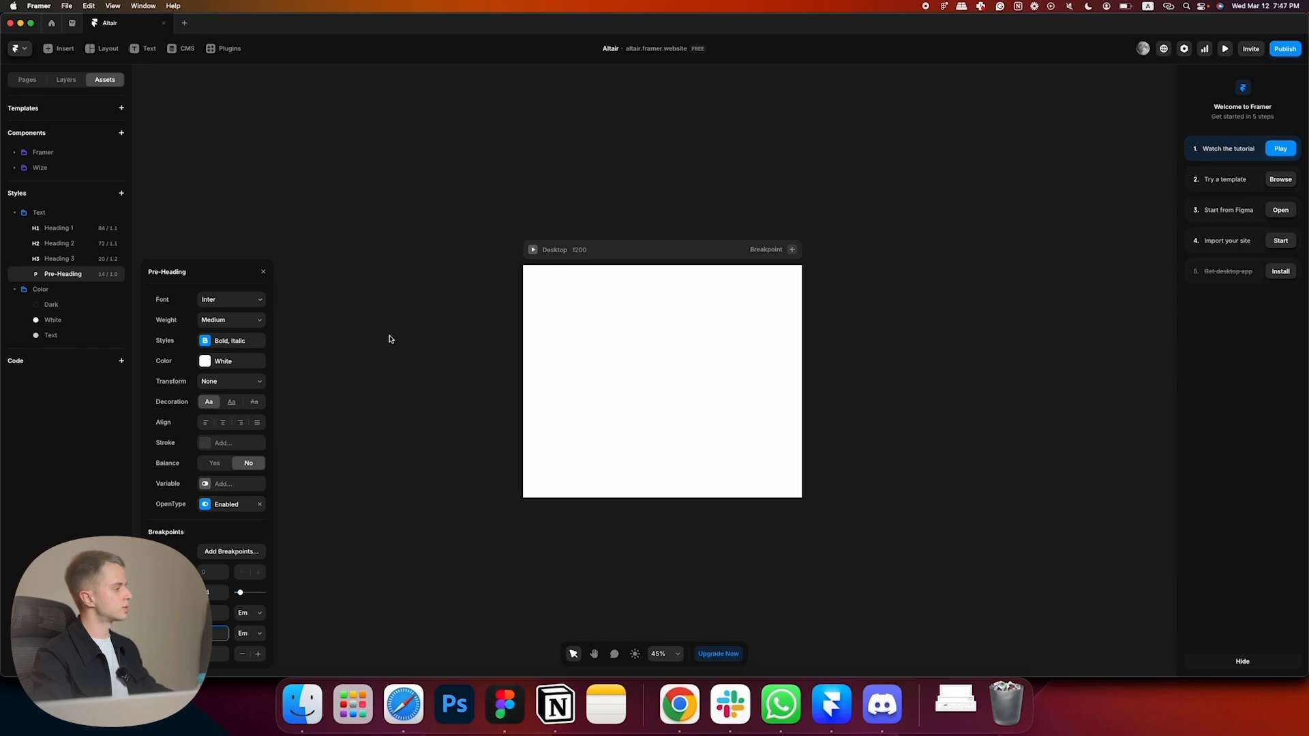
{"action": "left_click", "coordinate": [222, 381]}
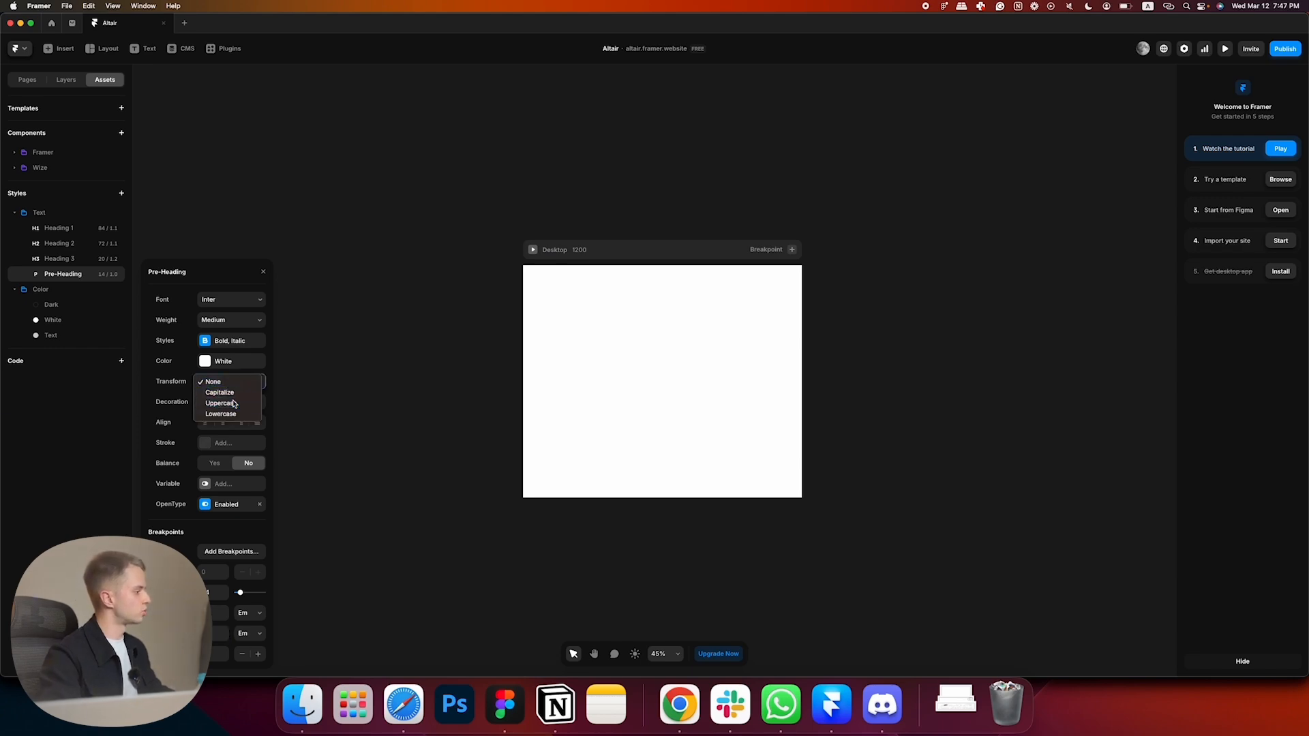
{"action": "left_click", "coordinate": [232, 403]}
- Inspect the hero description's typography in Figma, and create a paragraph text style named P18 in Framer
{"action": "key", "text": "super+Tab"}
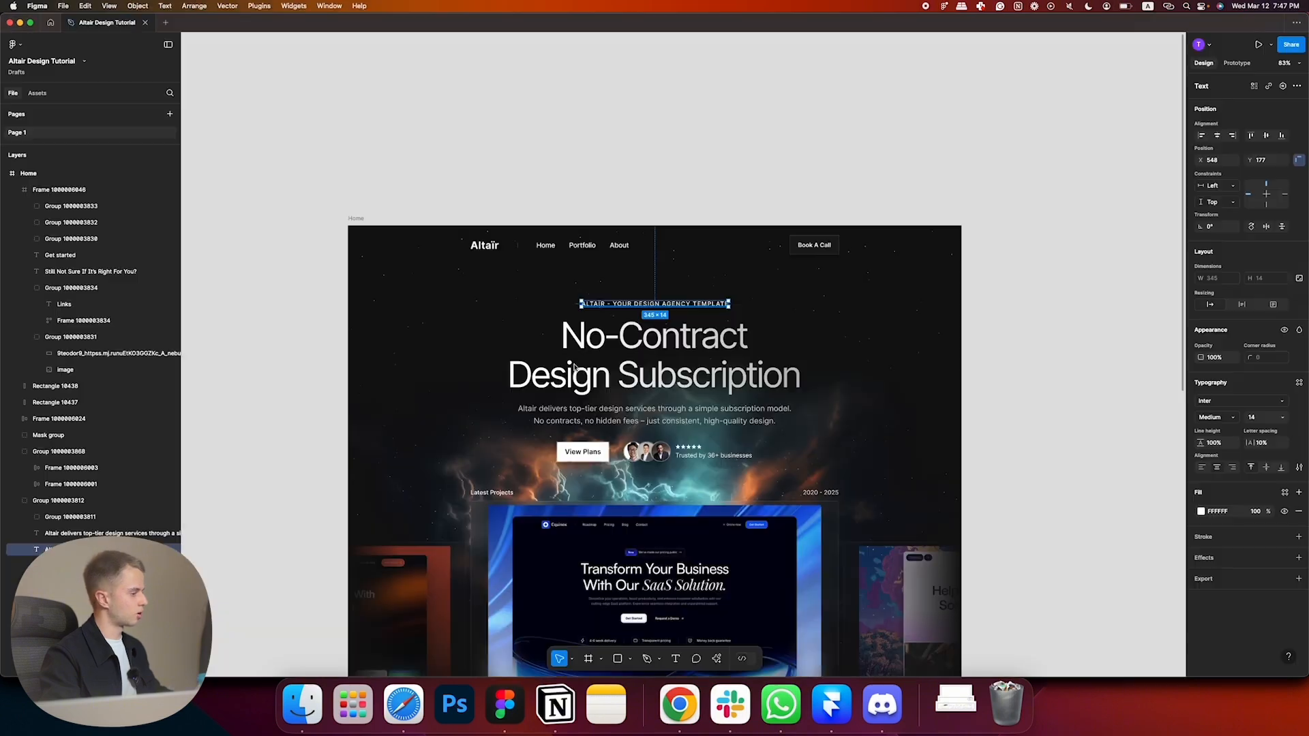
{"action": "left_click", "coordinate": [643, 420]}
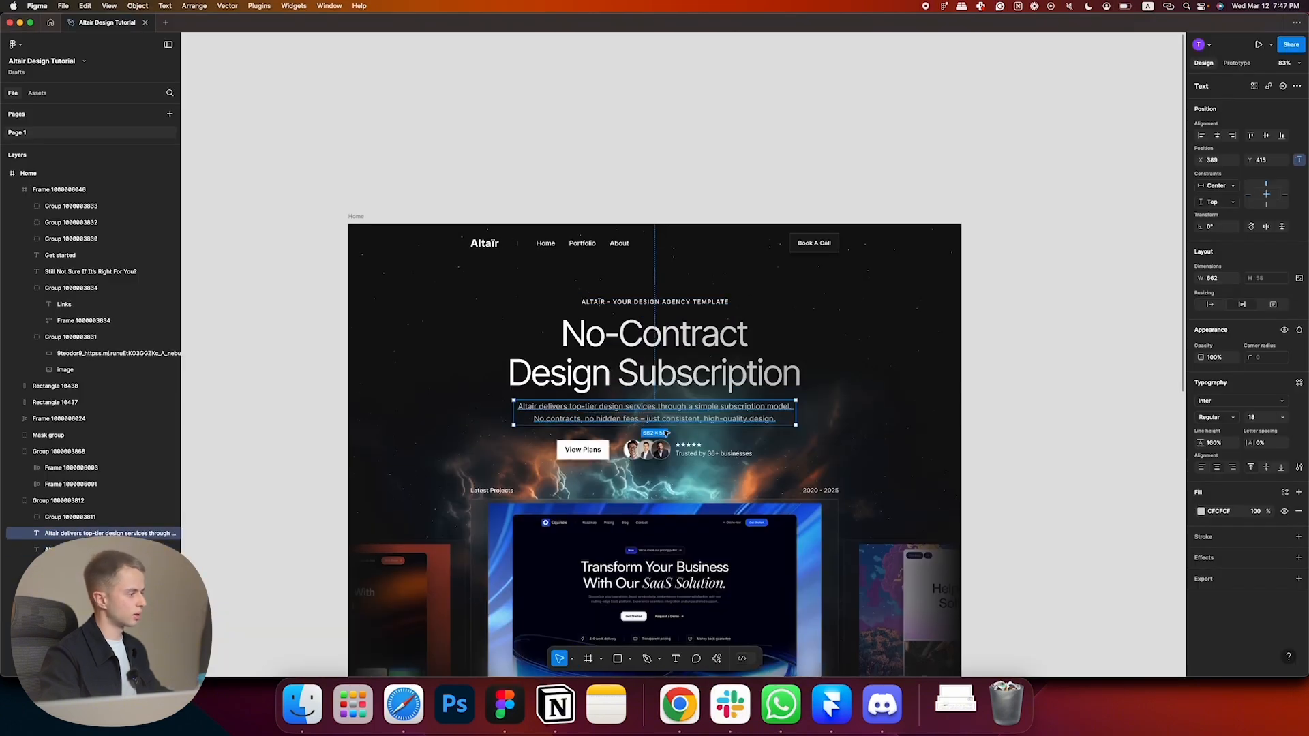
{"action": "key", "text": "super+Tab"}
{"action": "left_click", "coordinate": [121, 193]}
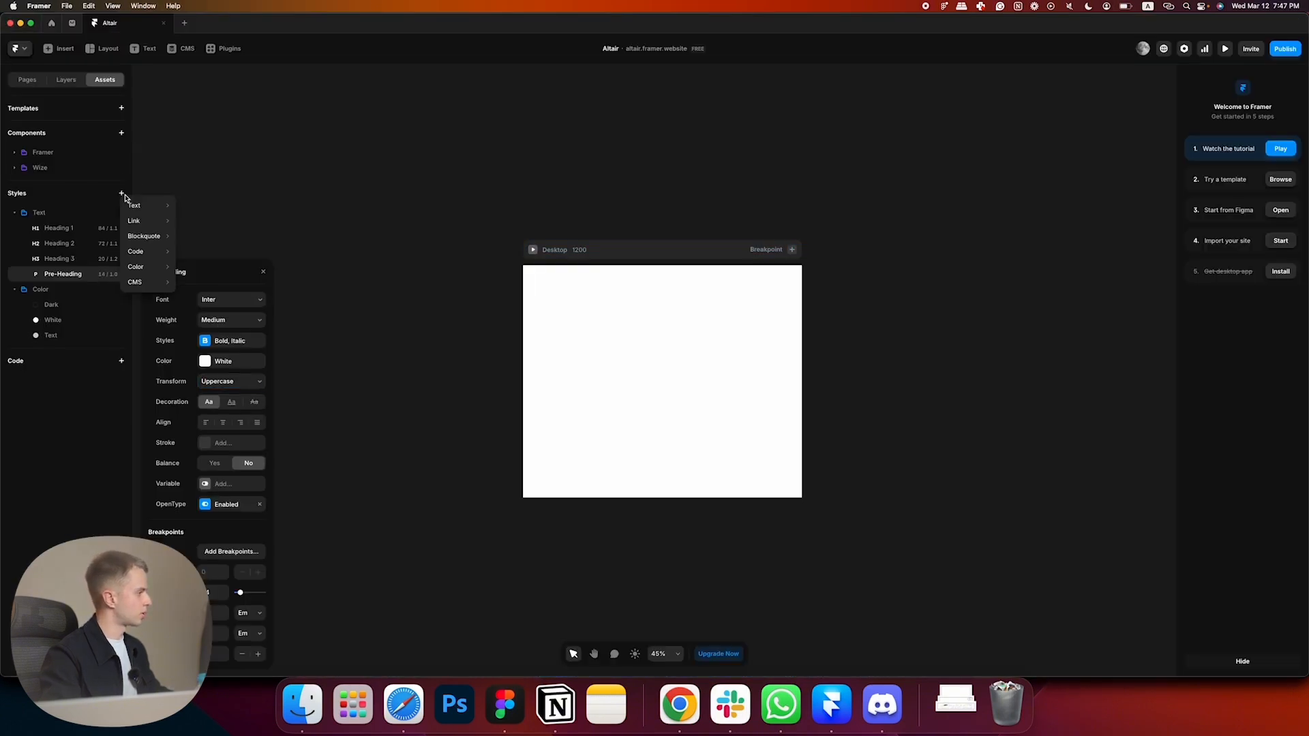
{"action": "mouse_move", "coordinate": [140, 205]}
{"action": "left_click", "coordinate": [199, 206]}
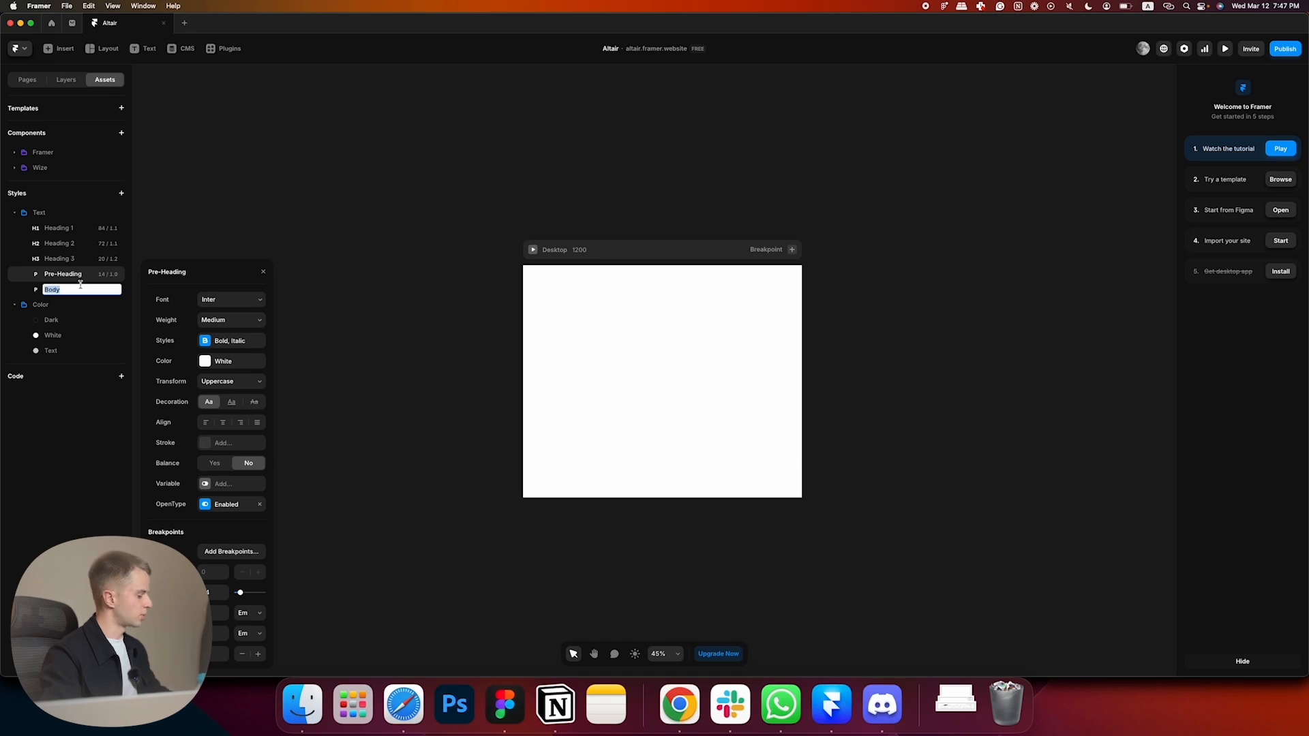
{"action": "key", "text": "Return"}
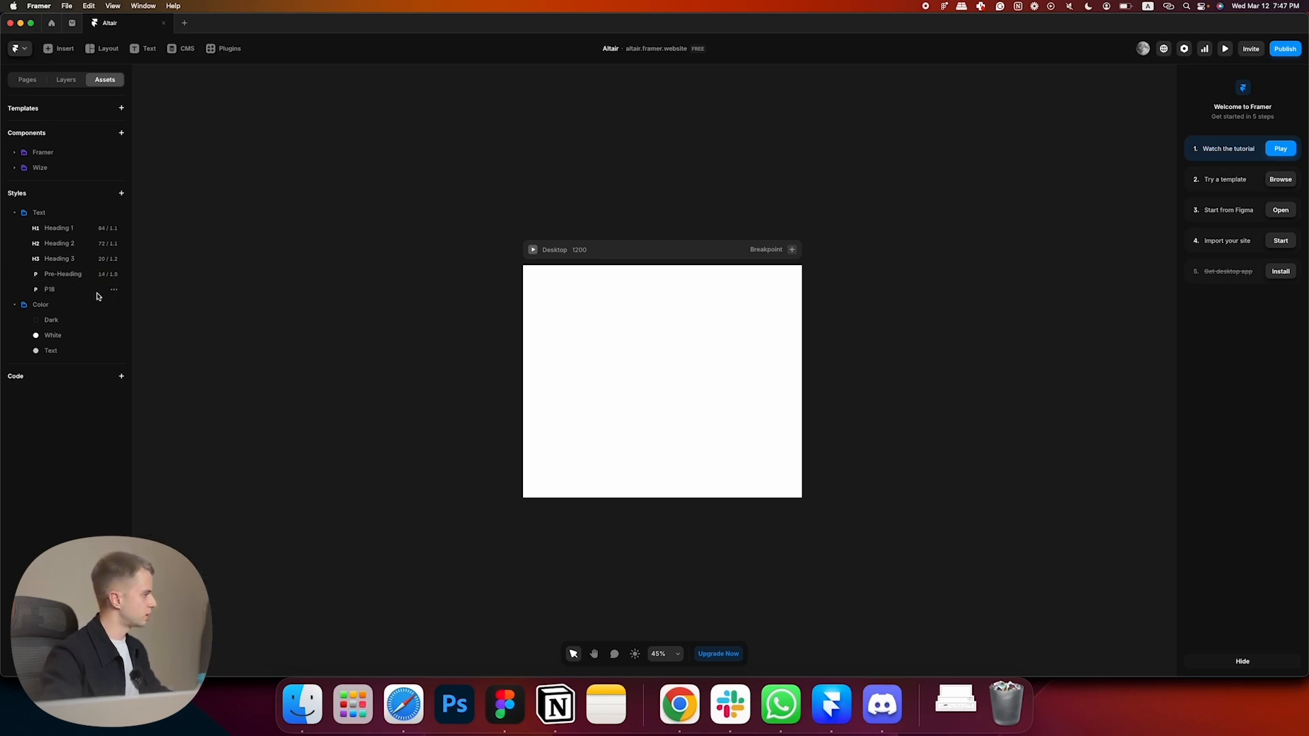
- Check the hero description's typography in Figma and apply the Text color style to the P18 style in Framer
{"action": "key", "text": "super+Tab"}
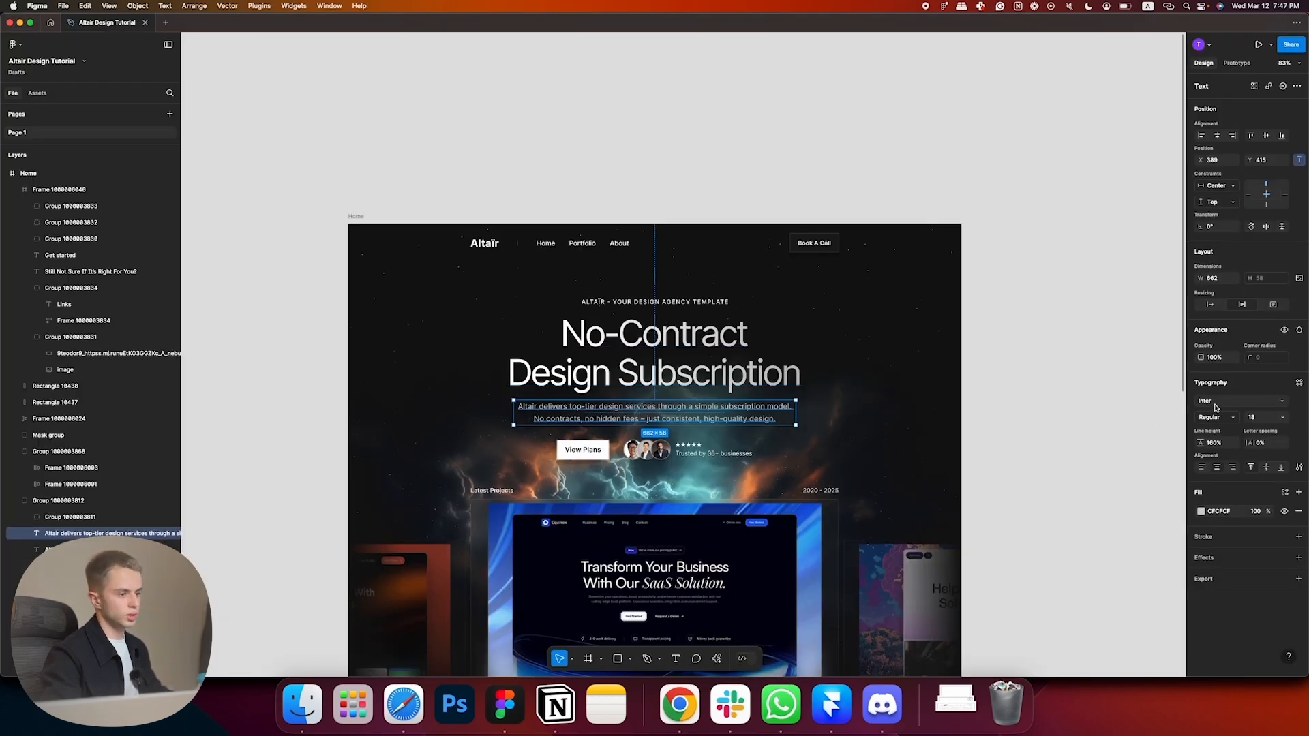
{"action": "key", "text": "super+Tab"}
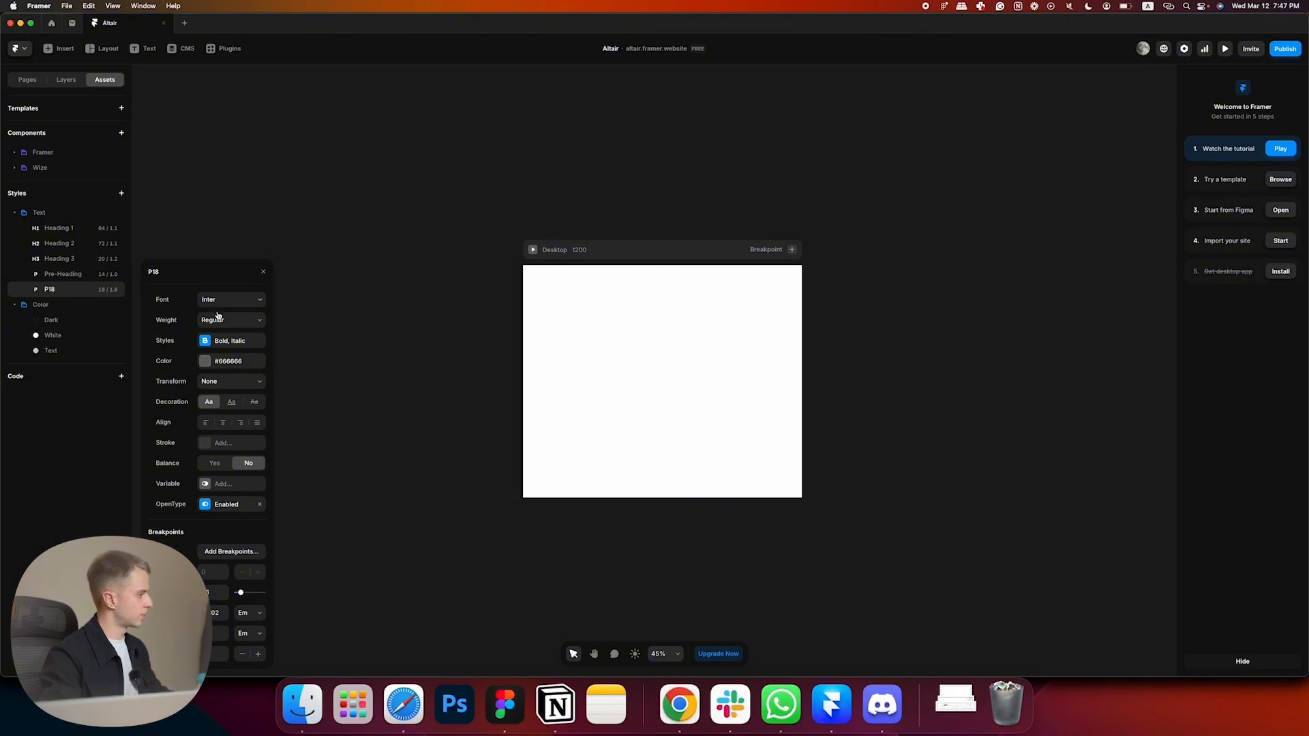
{"action": "left_click", "coordinate": [232, 363]}
{"action": "left_click", "coordinate": [179, 470]}
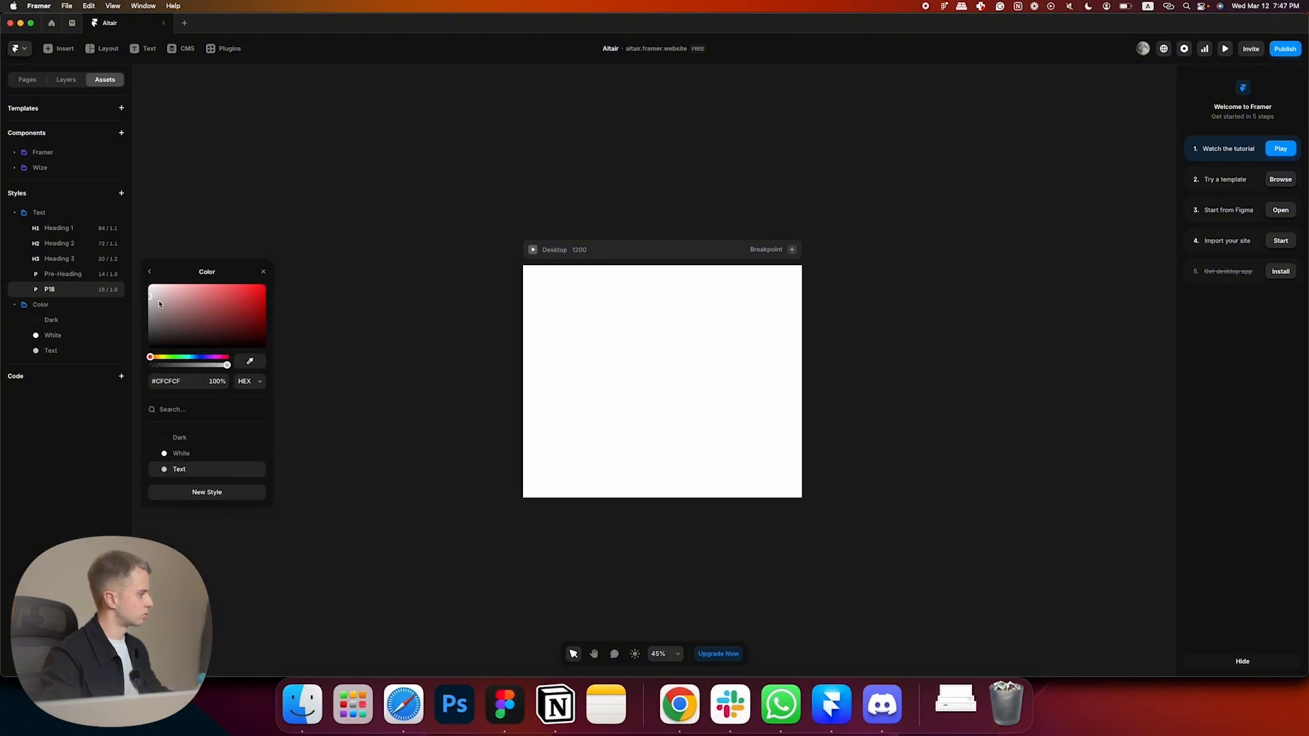
{"action": "left_click", "coordinate": [150, 272]}
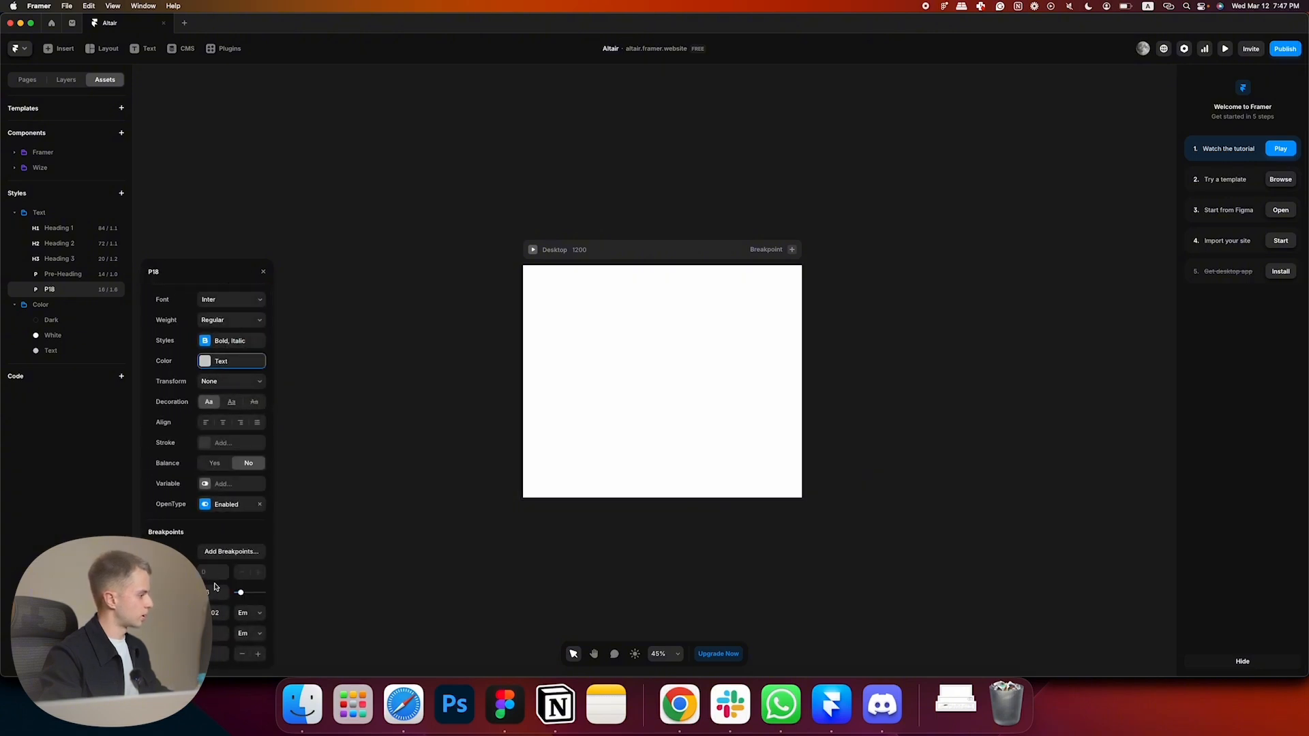
- Set the P18 style's font size to 18 and match its letter spacing to the hero description in Figma
{"action": "key", "text": "super+Tab"}
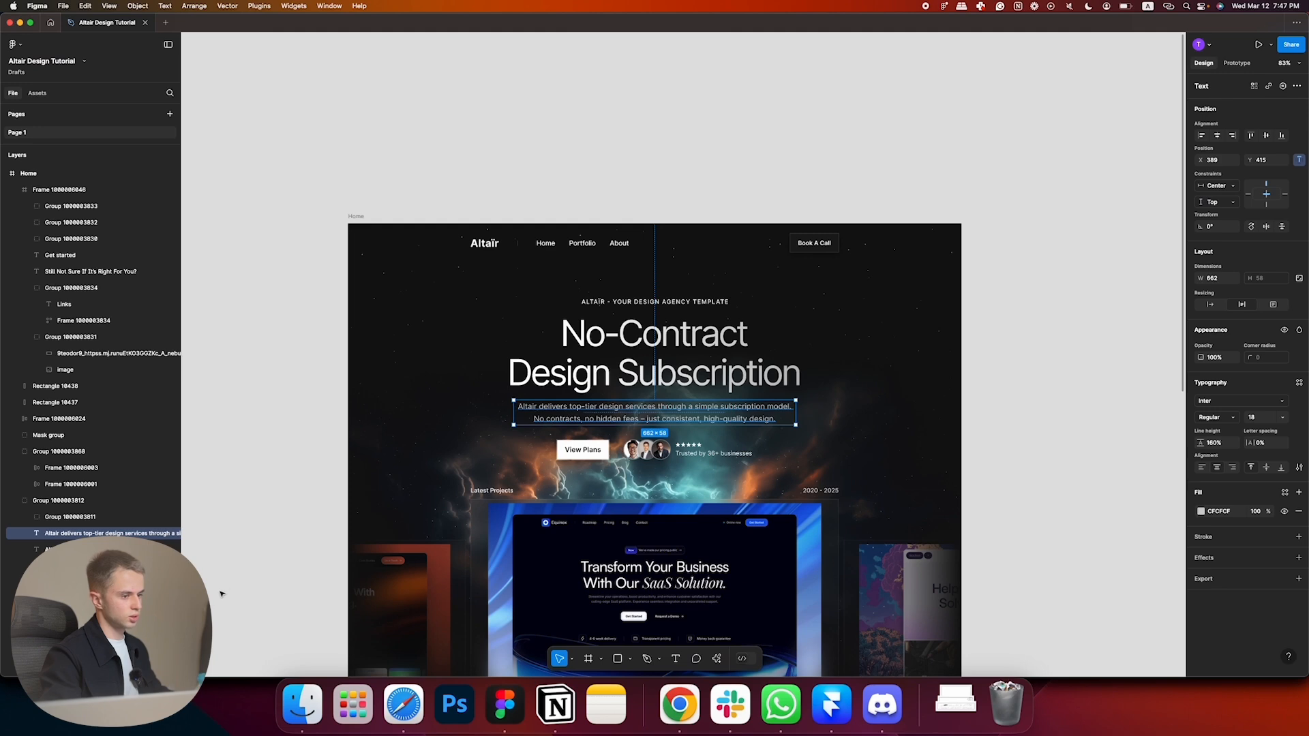
{"action": "key", "text": "super+Tab"}
{"action": "left_click", "coordinate": [216, 594]}
{"action": "left_click", "coordinate": [214, 612]}
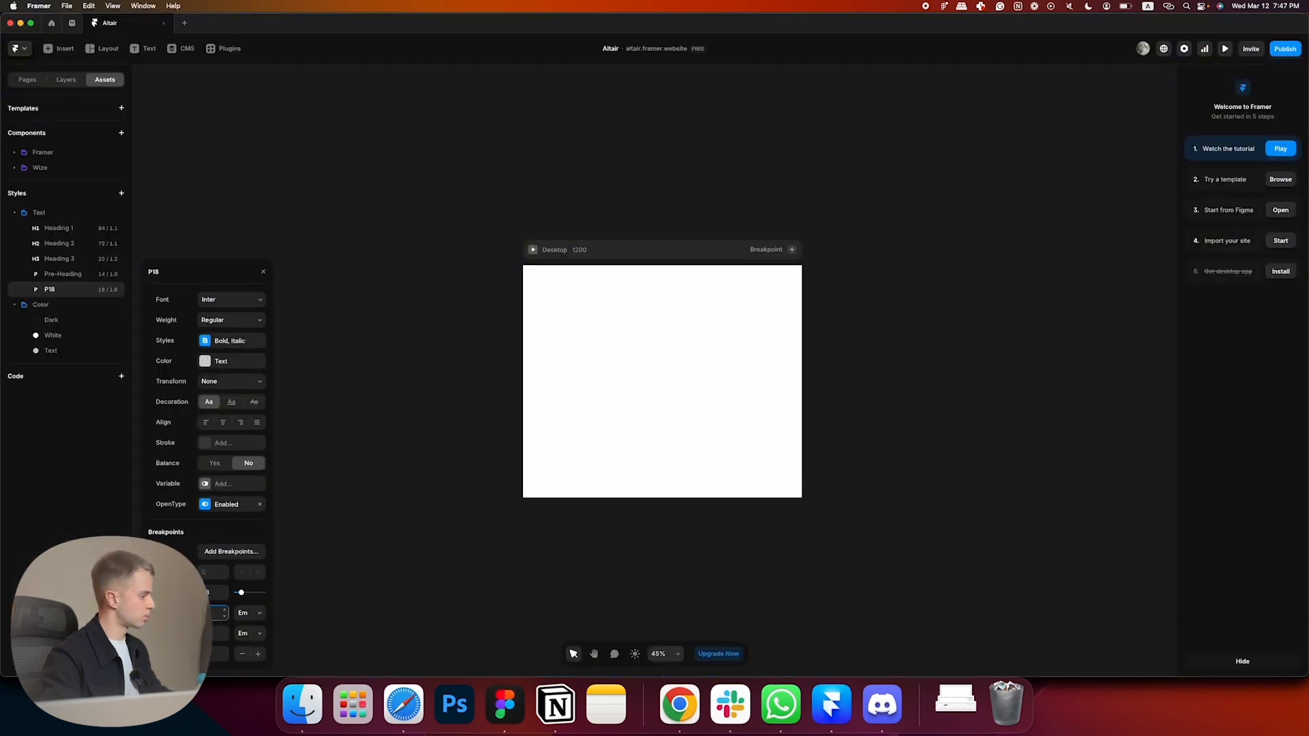
- Inspect the footer's Portfolio link typography in Figma, and duplicate the P18 style in Framer as P16 with font size 16
{"action": "key", "text": "super+Tab"}
{"action": "scroll", "coordinate": [719, 289], "scroll_direction": "down", "scroll_amount": 8}
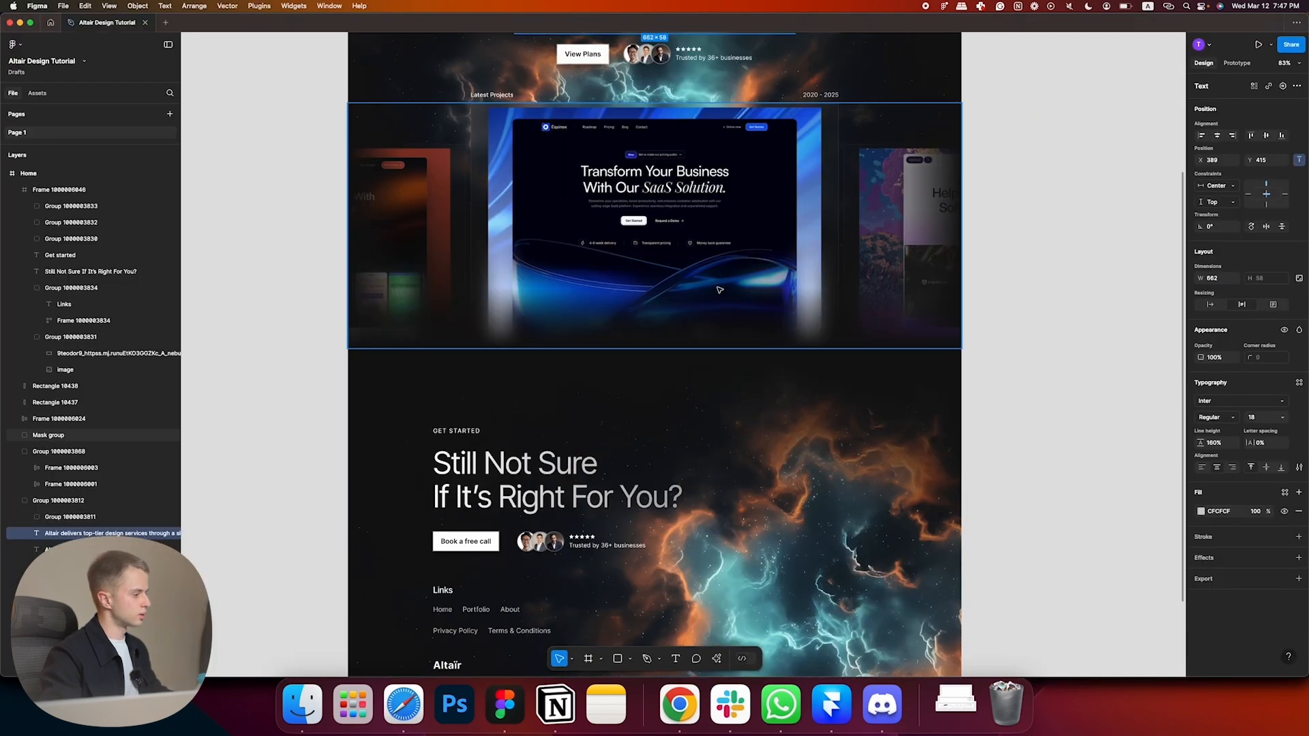
{"action": "scroll", "coordinate": [720, 290], "scroll_direction": "down", "scroll_amount": 4}
{"action": "left_click", "coordinate": [490, 472]}
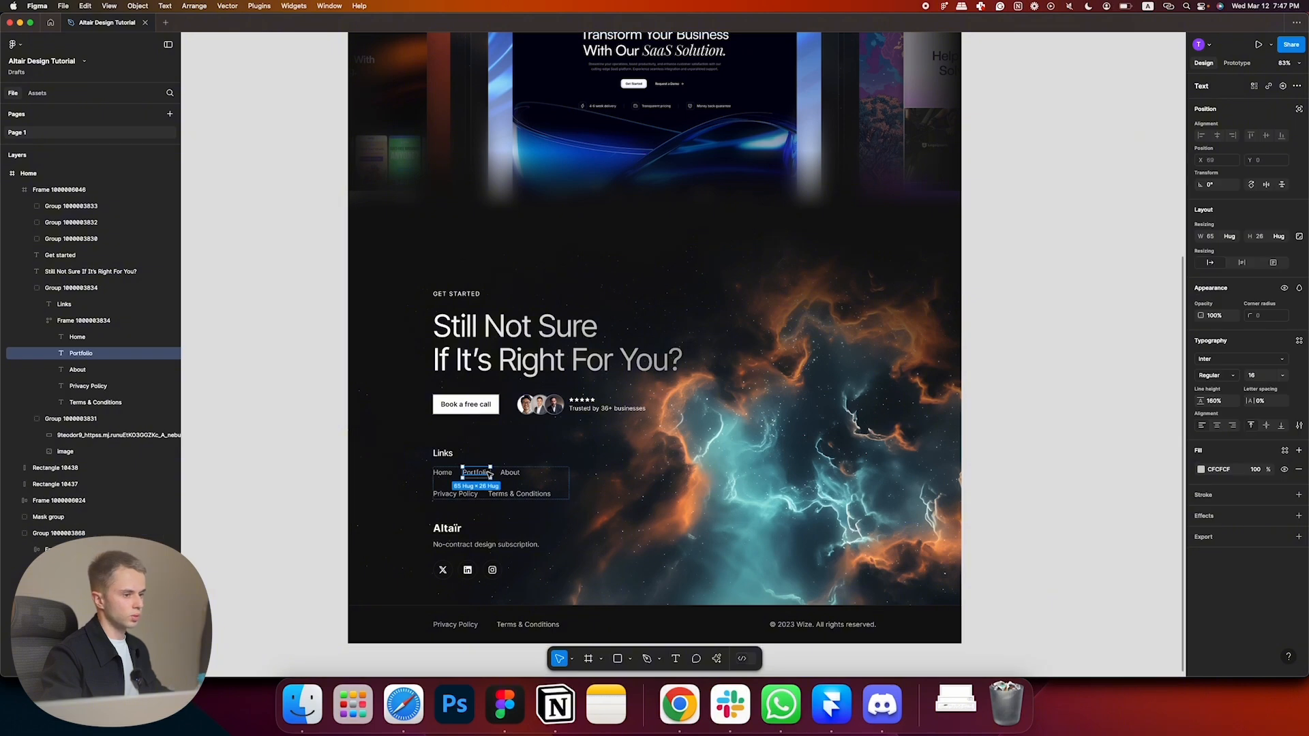
{"action": "key", "text": "super+Tab"}
{"action": "right_click", "coordinate": [72, 292]}
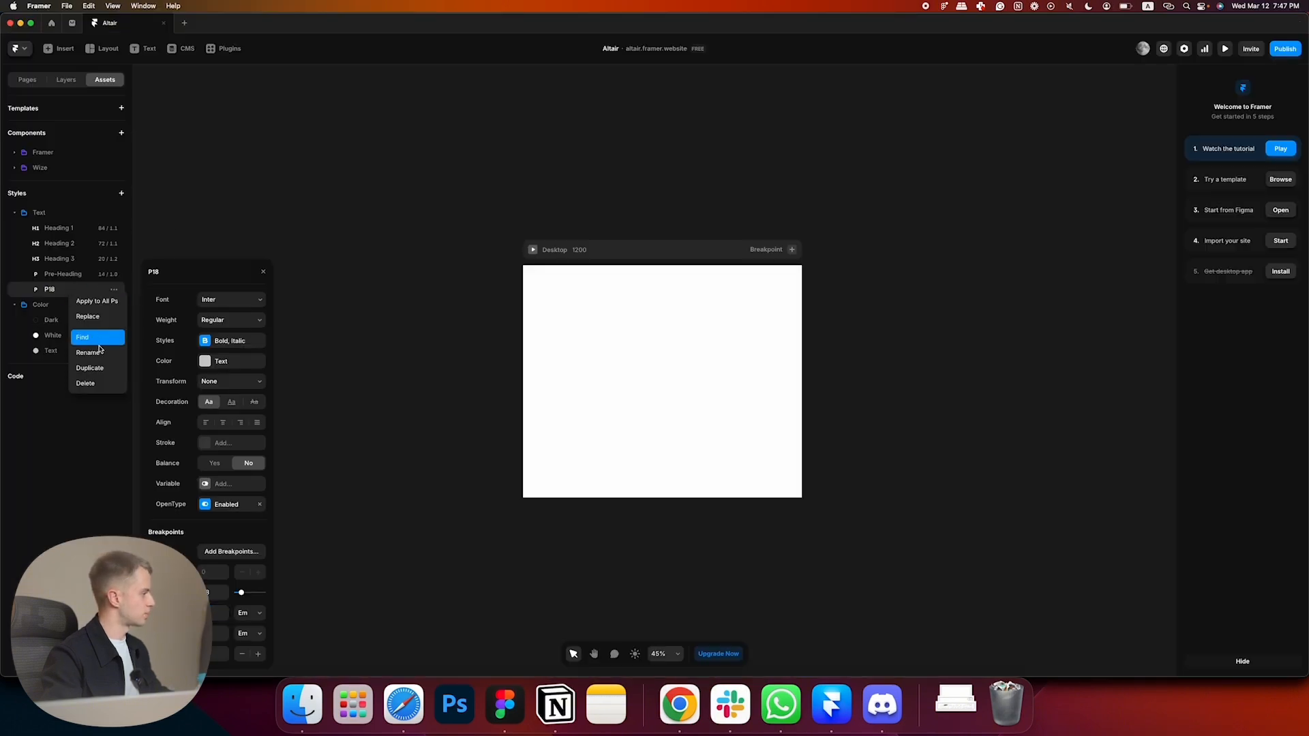
{"action": "left_click", "coordinate": [95, 367]}
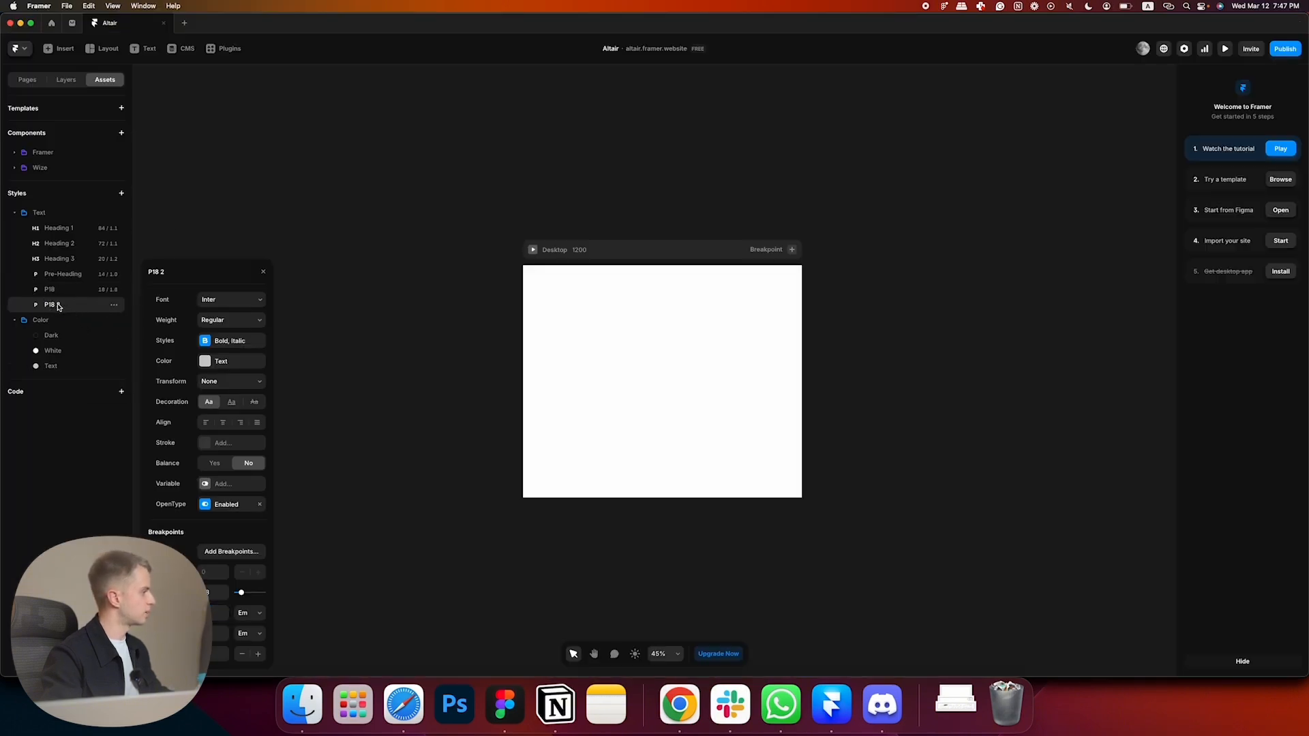
{"action": "double_click", "coordinate": [57, 305]}
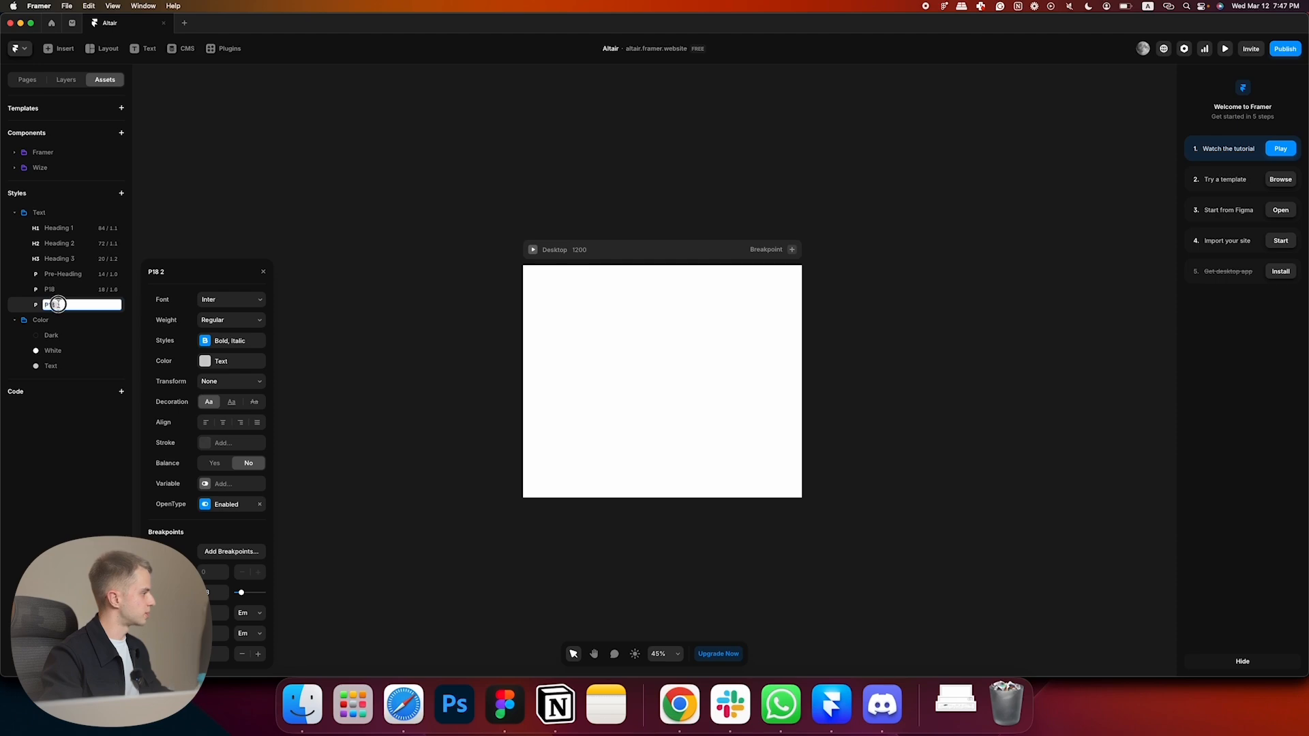
{"action": "type", "text": "P16"}
{"action": "key", "text": "Return"}
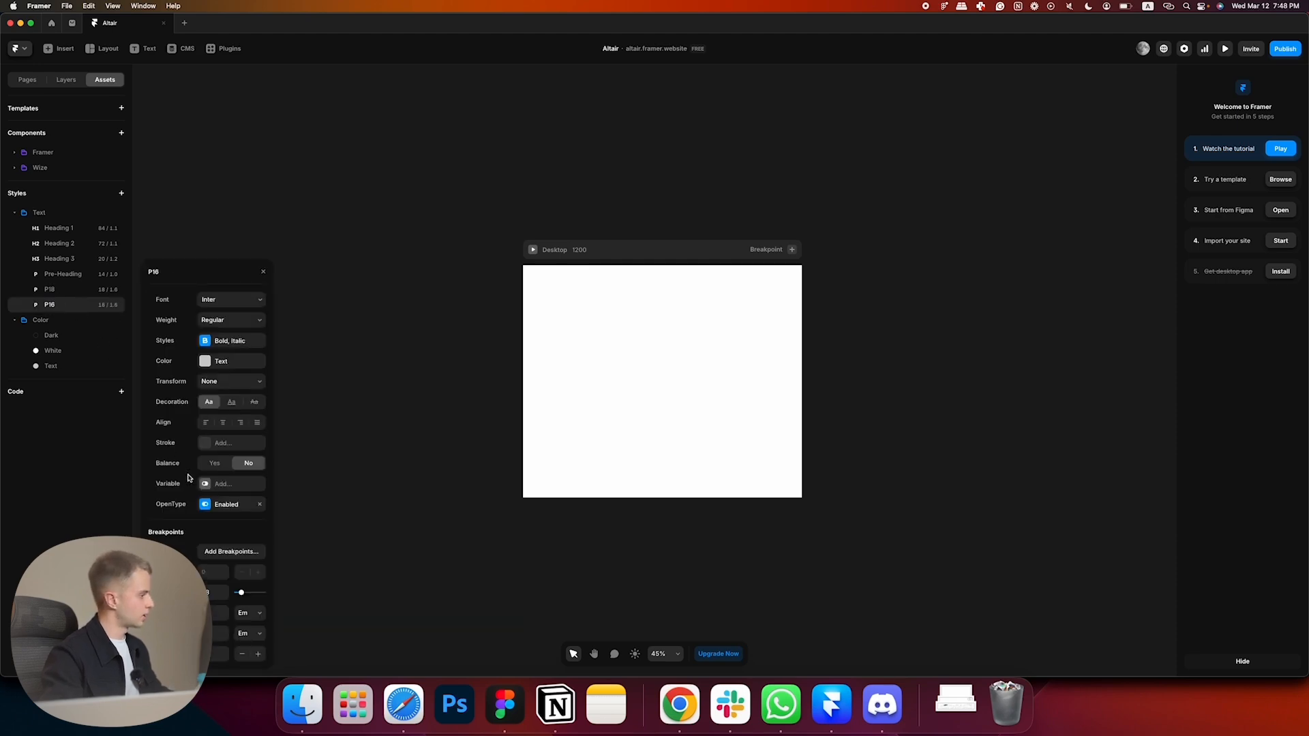
- Inspect the typography of the hero's "Trusted by 36+ businesses" text in Figma
{"action": "key", "text": "super+Tab"}
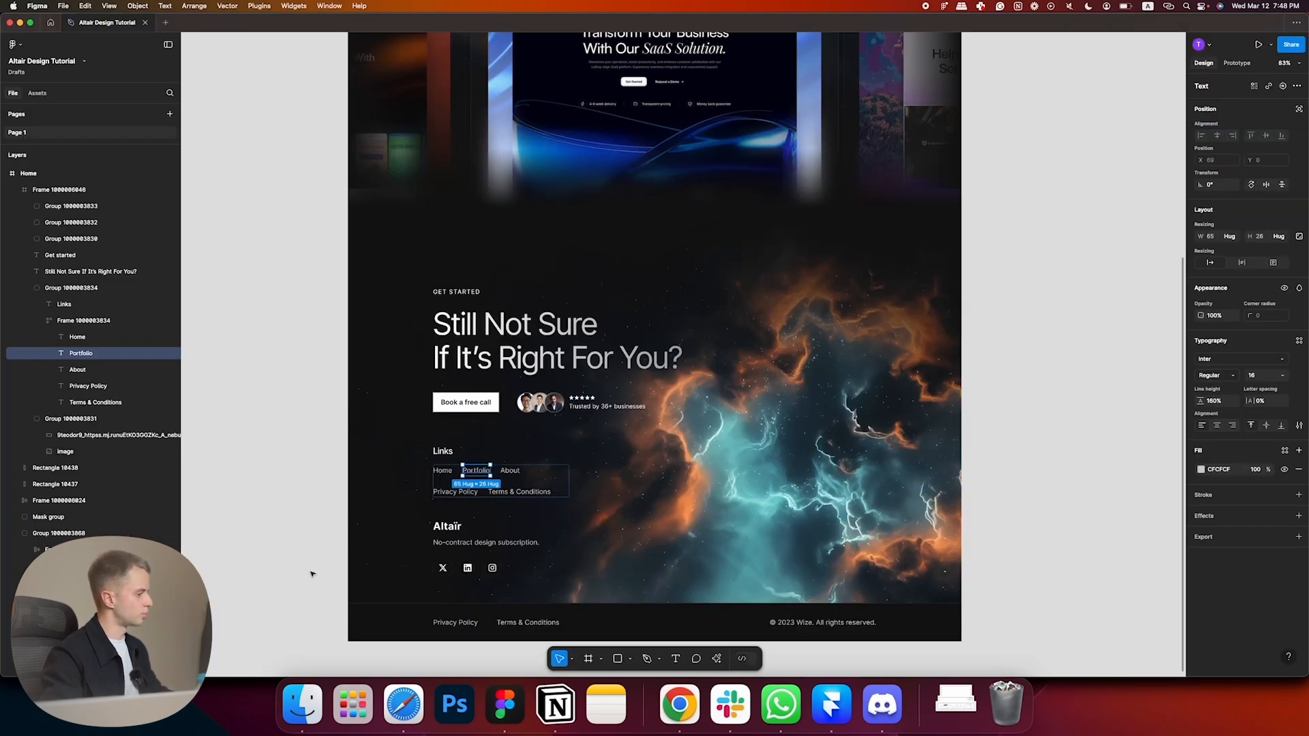
{"action": "scroll", "coordinate": [513, 496], "scroll_direction": "up", "scroll_amount": 4}
{"action": "scroll", "coordinate": [509, 484], "scroll_direction": "up", "scroll_amount": 2}
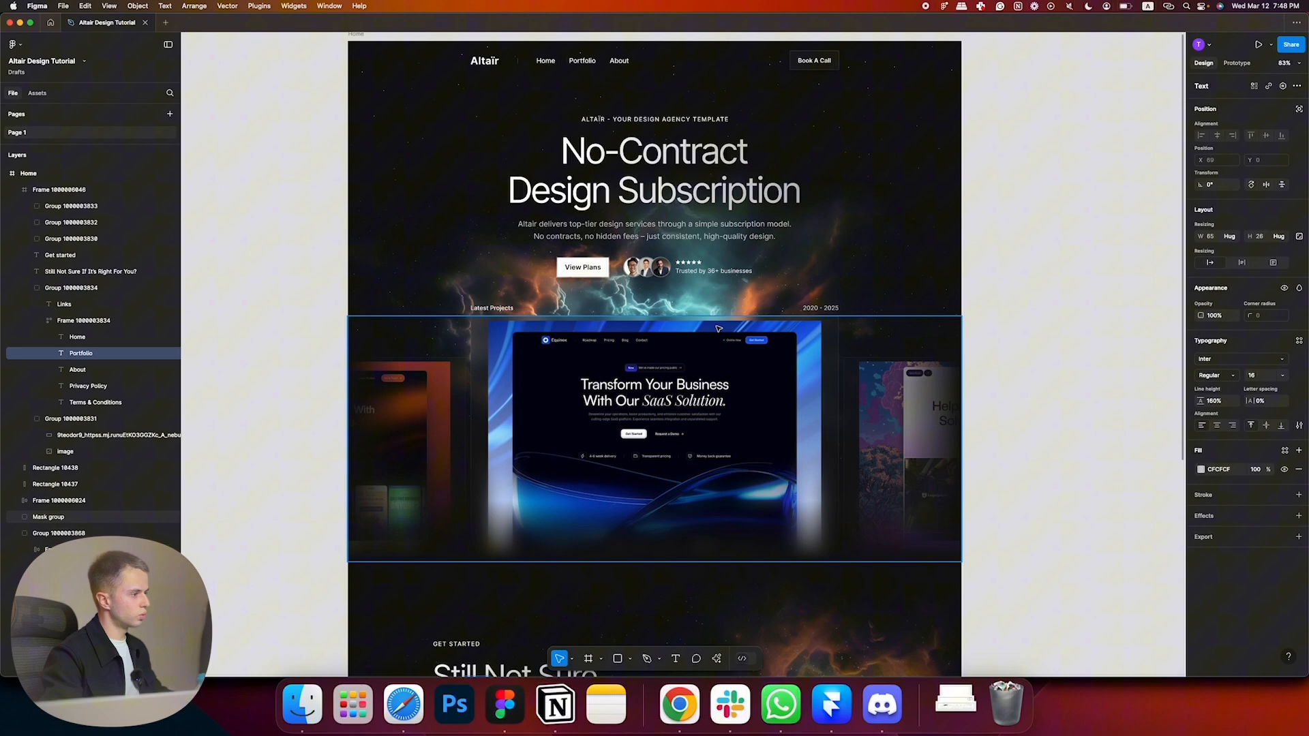
{"action": "left_click", "coordinate": [712, 270], "text": "super"}
{"action": "scroll", "coordinate": [708, 253], "scroll_direction": "up", "scroll_amount": 3}
{"action": "scroll", "coordinate": [708, 253], "scroll_direction": "down", "scroll_amount": 5}
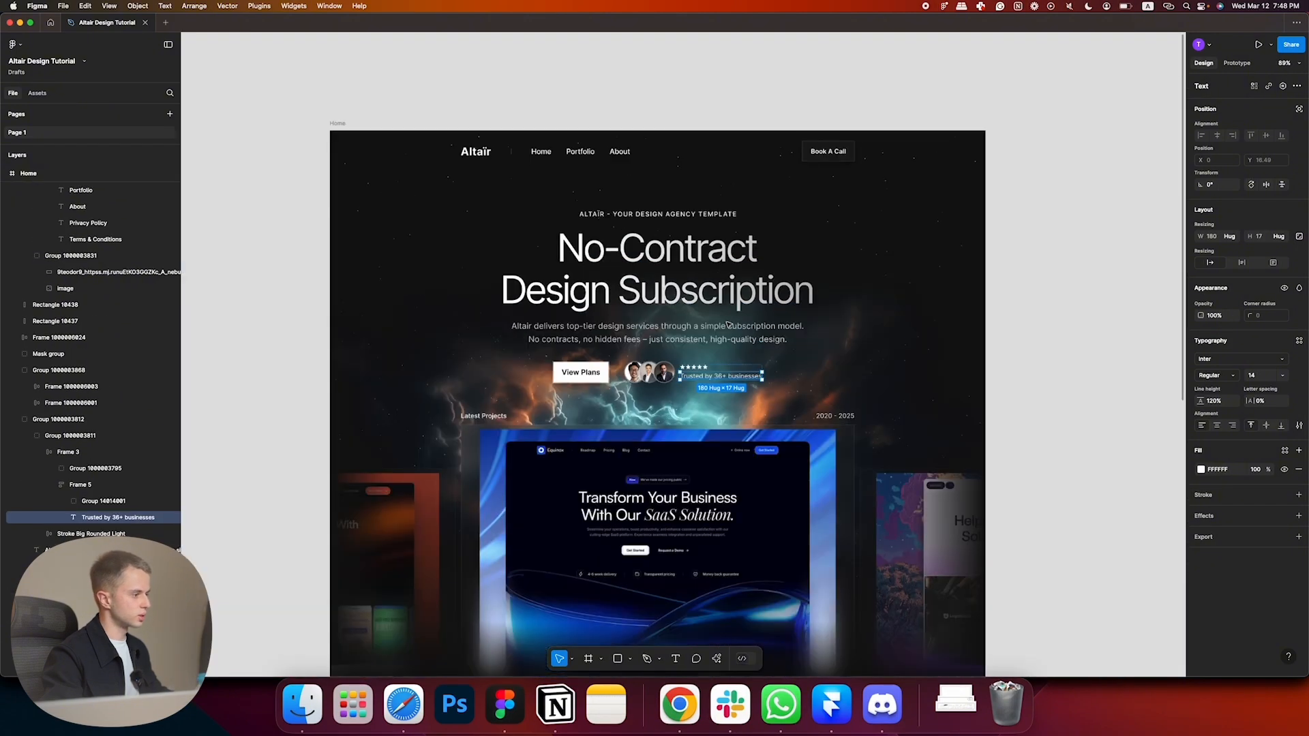
{"action": "scroll", "coordinate": [665, 396], "scroll_direction": "up", "scroll_amount": 2}
- Duplicate the P16 style in Framer, rename the copy P14 and set its font size to 14
{"action": "key", "text": "super+Tab"}
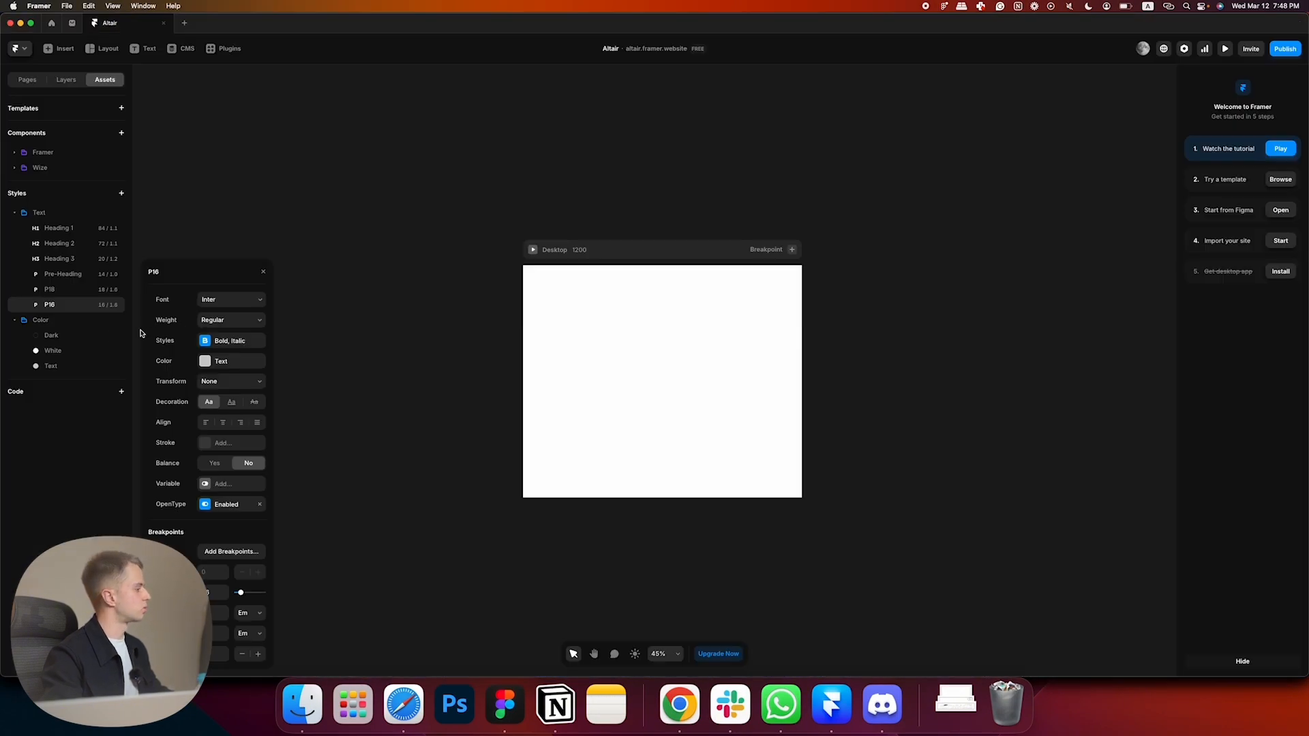
{"action": "left_click", "coordinate": [112, 305]}
{"action": "left_click", "coordinate": [102, 383]}
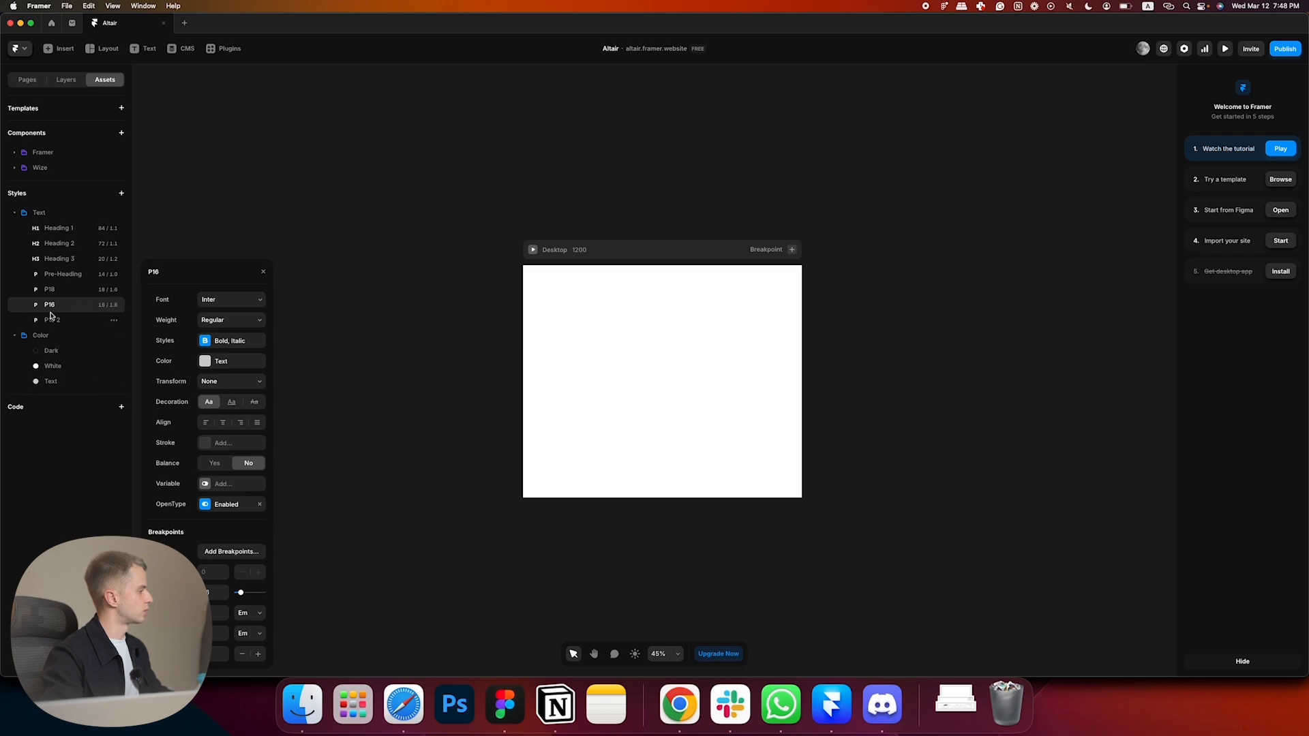
{"action": "double_click", "coordinate": [53, 315]}
{"action": "type", "text": "46"}
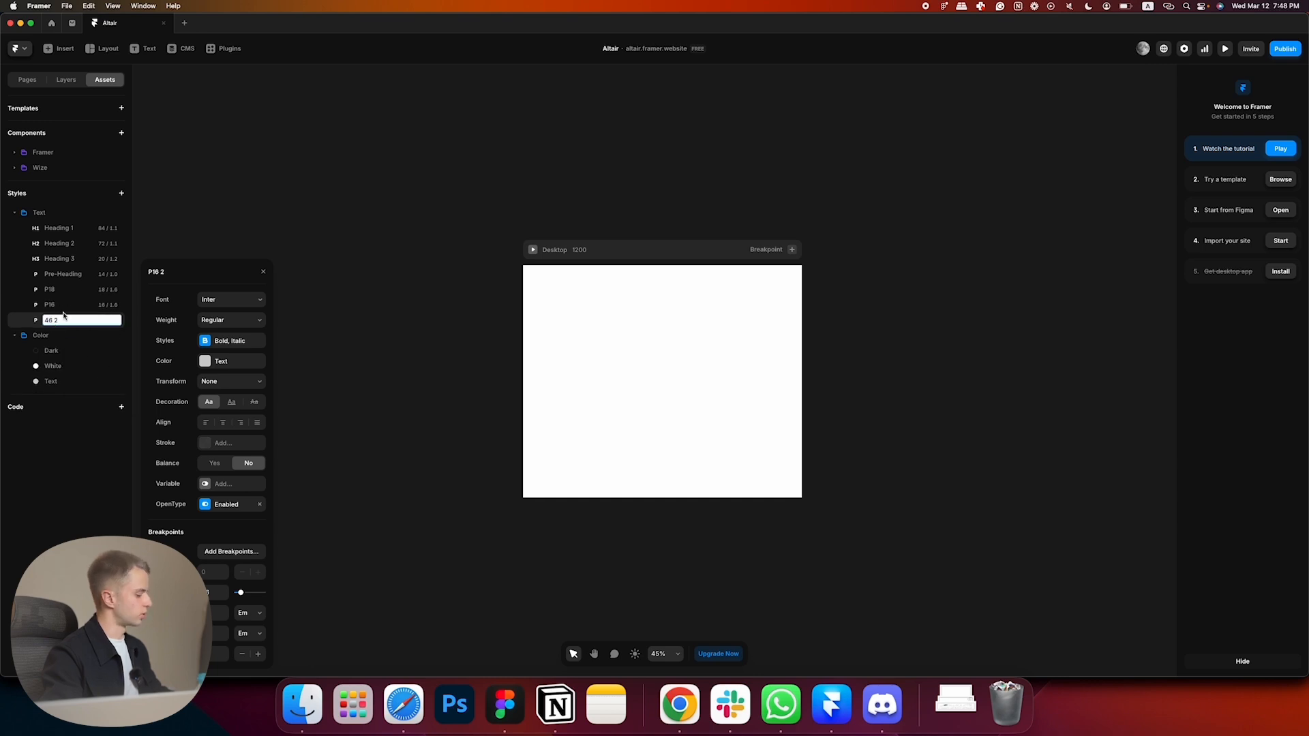
{"action": "key", "text": "Return"}
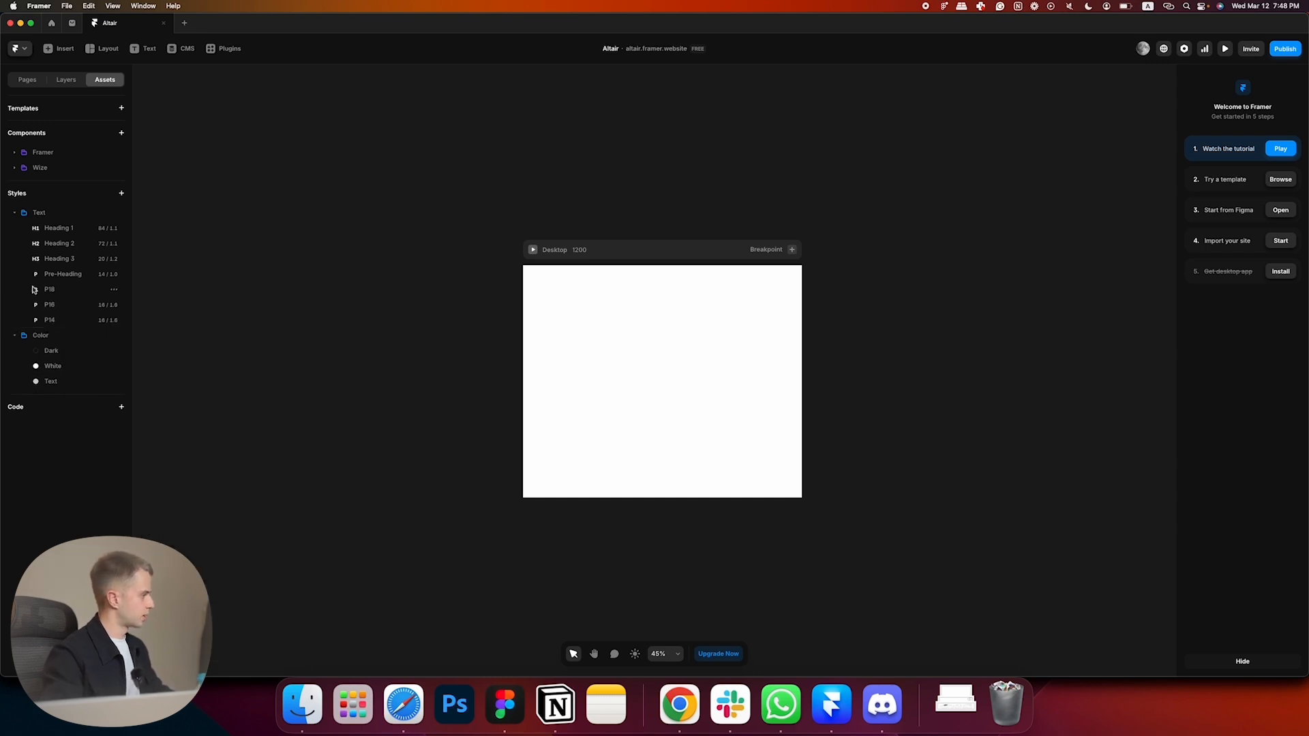
{"action": "left_click", "coordinate": [68, 326]}
- Review the whole Altair page in Figma, including the footer copyright line, for text sizes that still need a style
{"action": "key", "text": "super+Tab"}
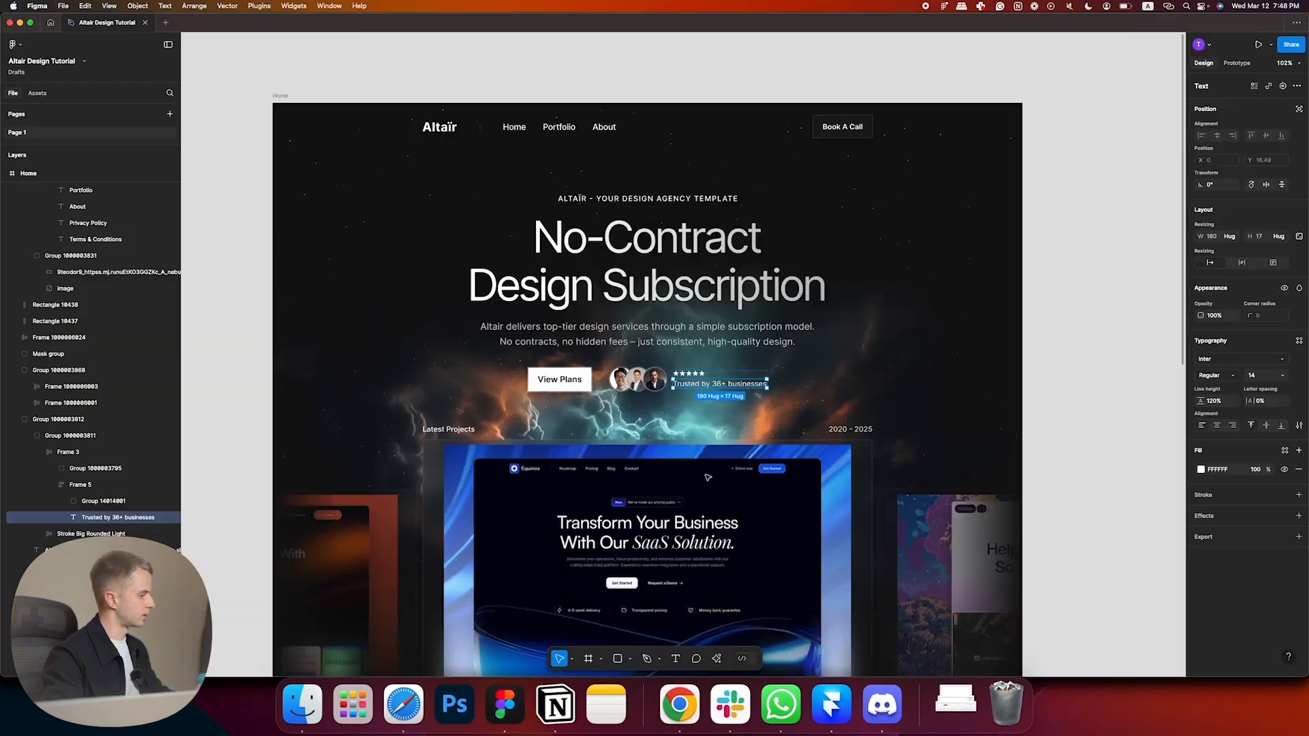
{"action": "scroll", "coordinate": [692, 400], "scroll_direction": "up", "scroll_amount": 2}
{"action": "scroll", "coordinate": [692, 399], "scroll_direction": "down", "scroll_amount": 6}
{"action": "scroll", "coordinate": [692, 400], "scroll_direction": "down", "scroll_amount": 2}
{"action": "scroll", "coordinate": [691, 400], "scroll_direction": "down", "scroll_amount": 2}
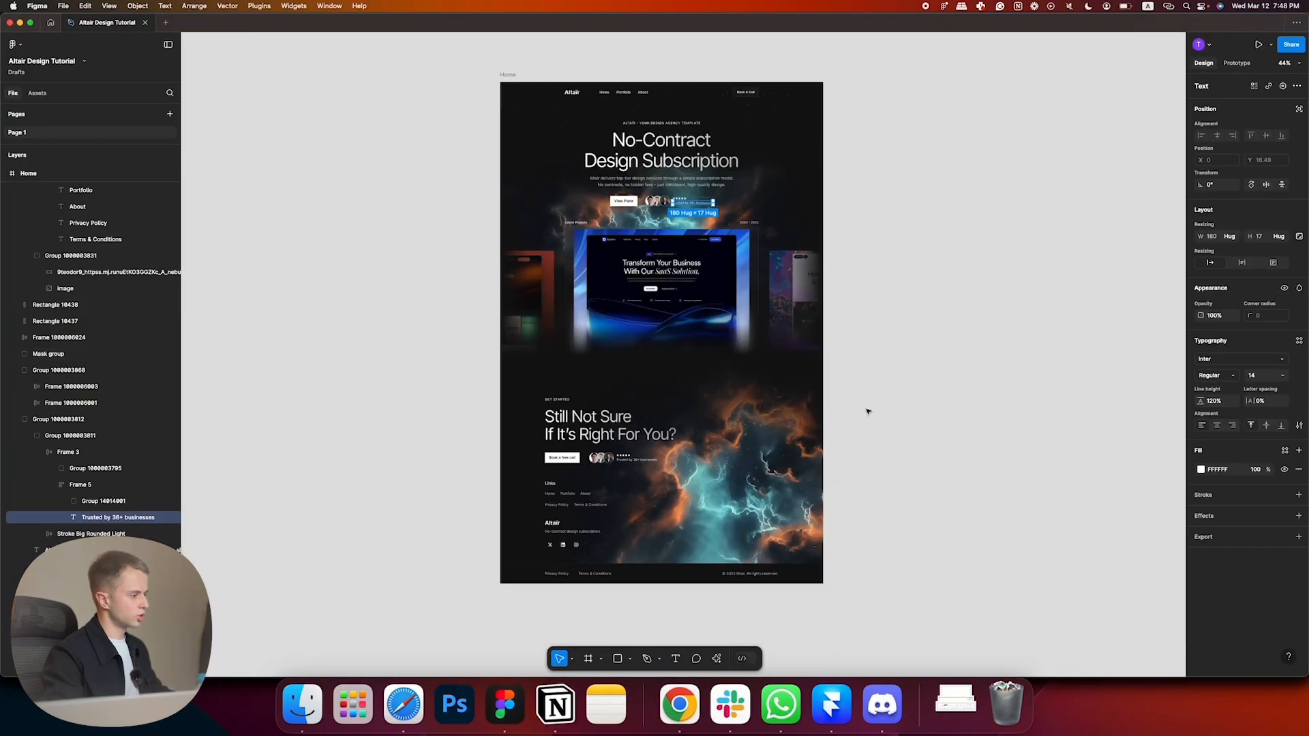
{"action": "left_click", "coordinate": [870, 410]}
{"action": "scroll", "coordinate": [818, 443], "scroll_direction": "down", "scroll_amount": 1}
{"action": "scroll", "coordinate": [756, 525], "scroll_direction": "up", "scroll_amount": 1}
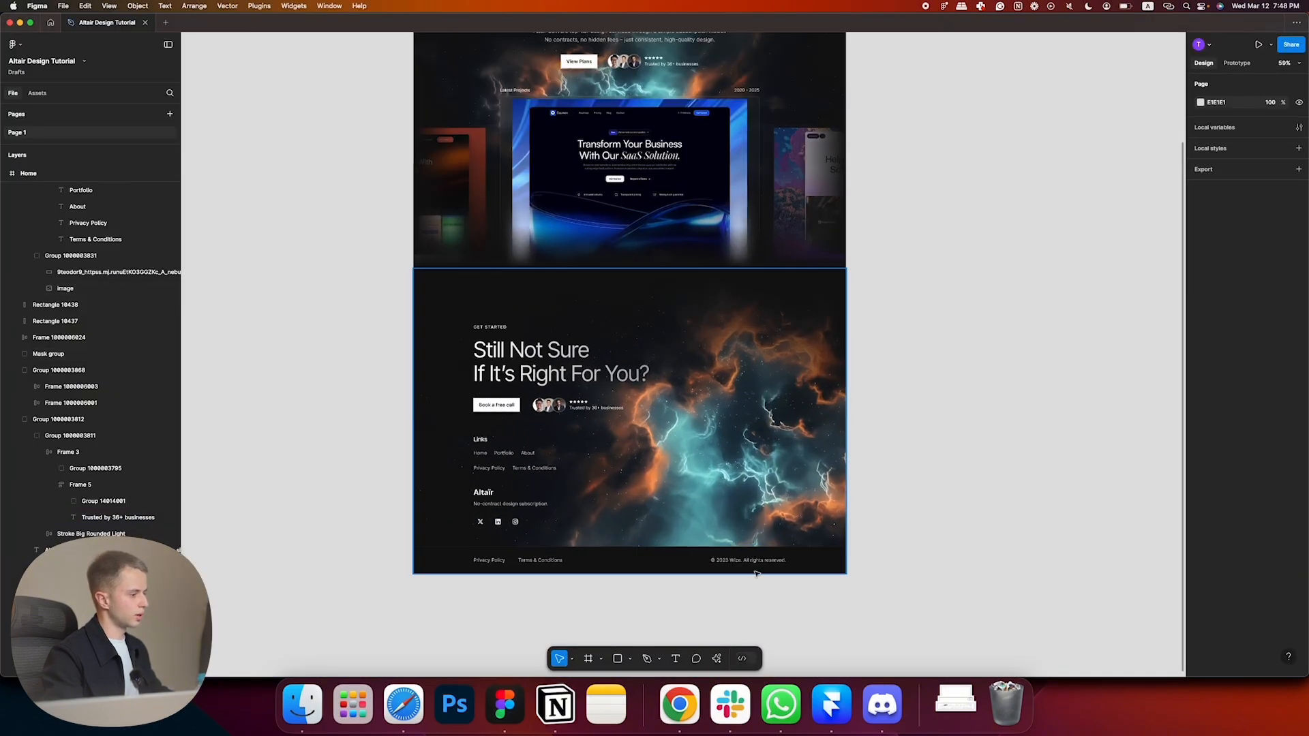
{"action": "left_click", "coordinate": [750, 555]}
{"action": "scroll", "coordinate": [865, 486], "scroll_direction": "up", "scroll_amount": 1}
{"action": "left_click", "coordinate": [914, 448]}
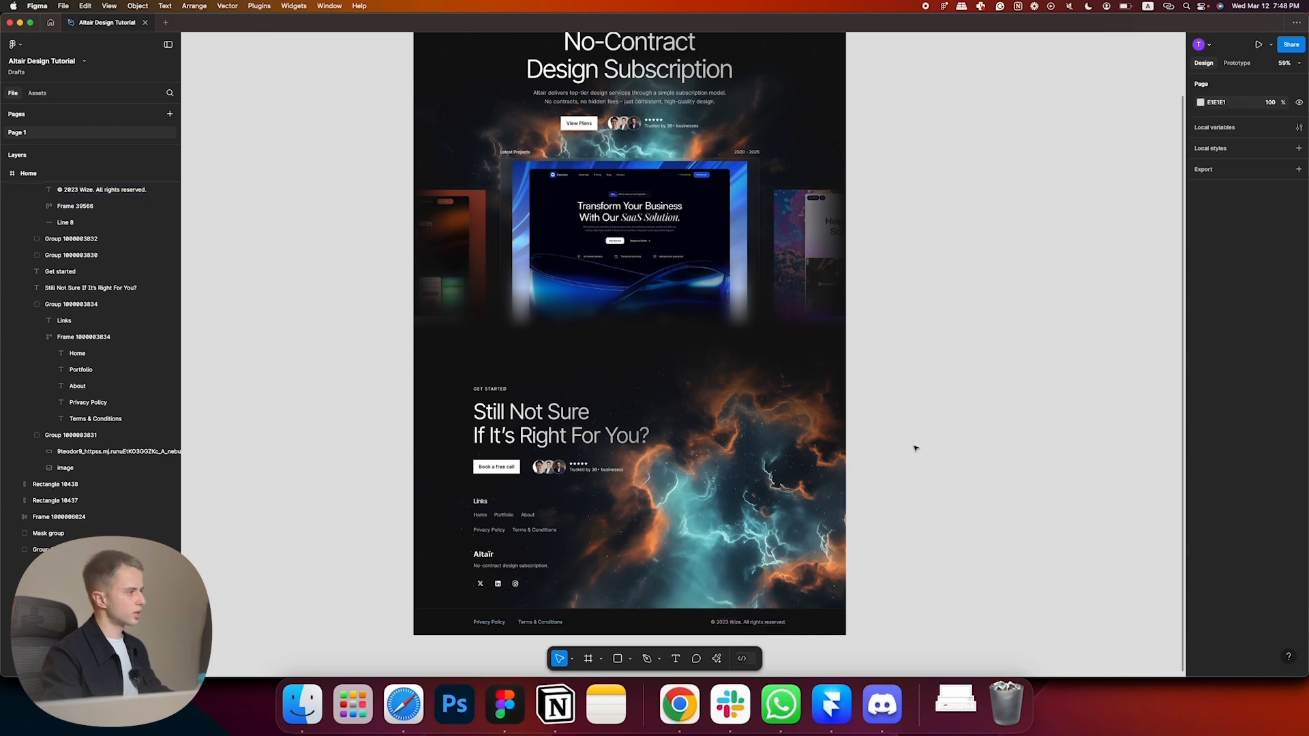
{"action": "scroll", "coordinate": [914, 449], "scroll_direction": "up", "scroll_amount": 3}
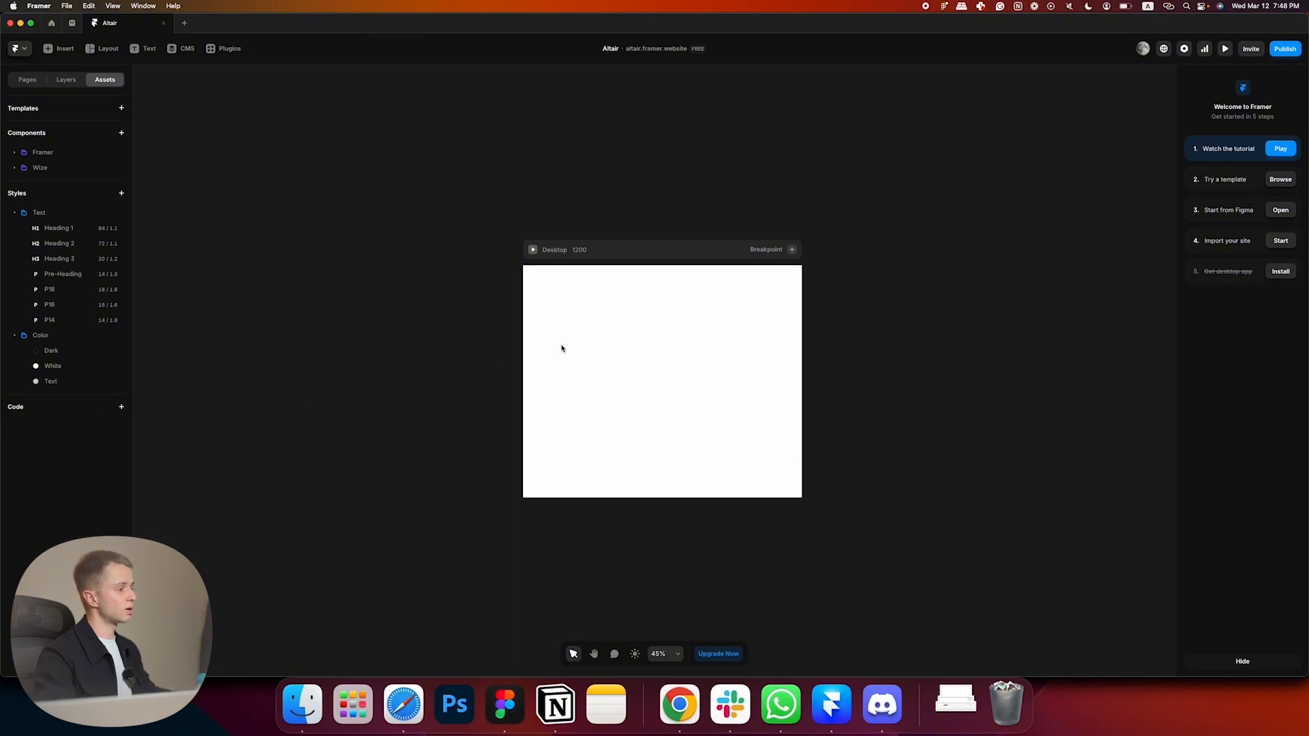
- Add Tablet and Phone breakpoints beside the Desktop frame in Framer
{"action": "left_click", "coordinate": [791, 250]}
{"action": "left_click", "coordinate": [772, 267]}
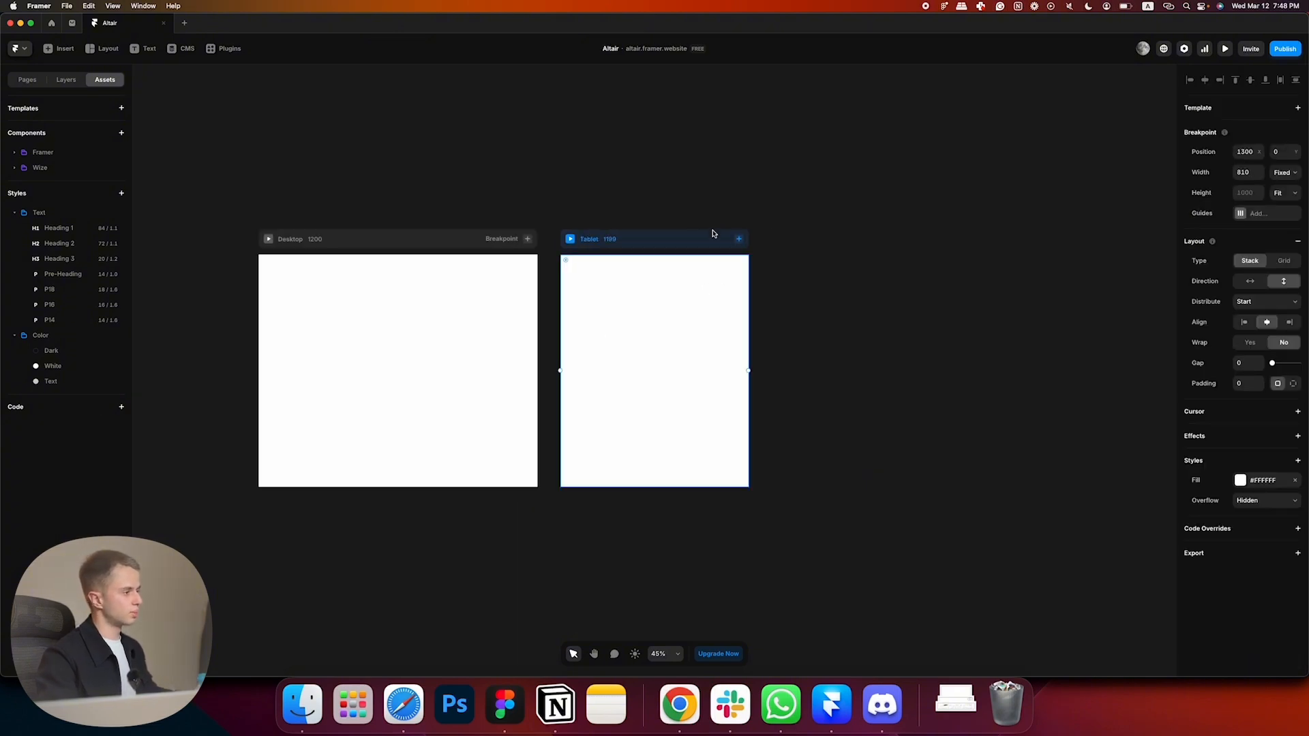
{"action": "left_click", "coordinate": [738, 239]}
{"action": "left_click", "coordinate": [744, 257]}
{"action": "left_click", "coordinate": [473, 164]}
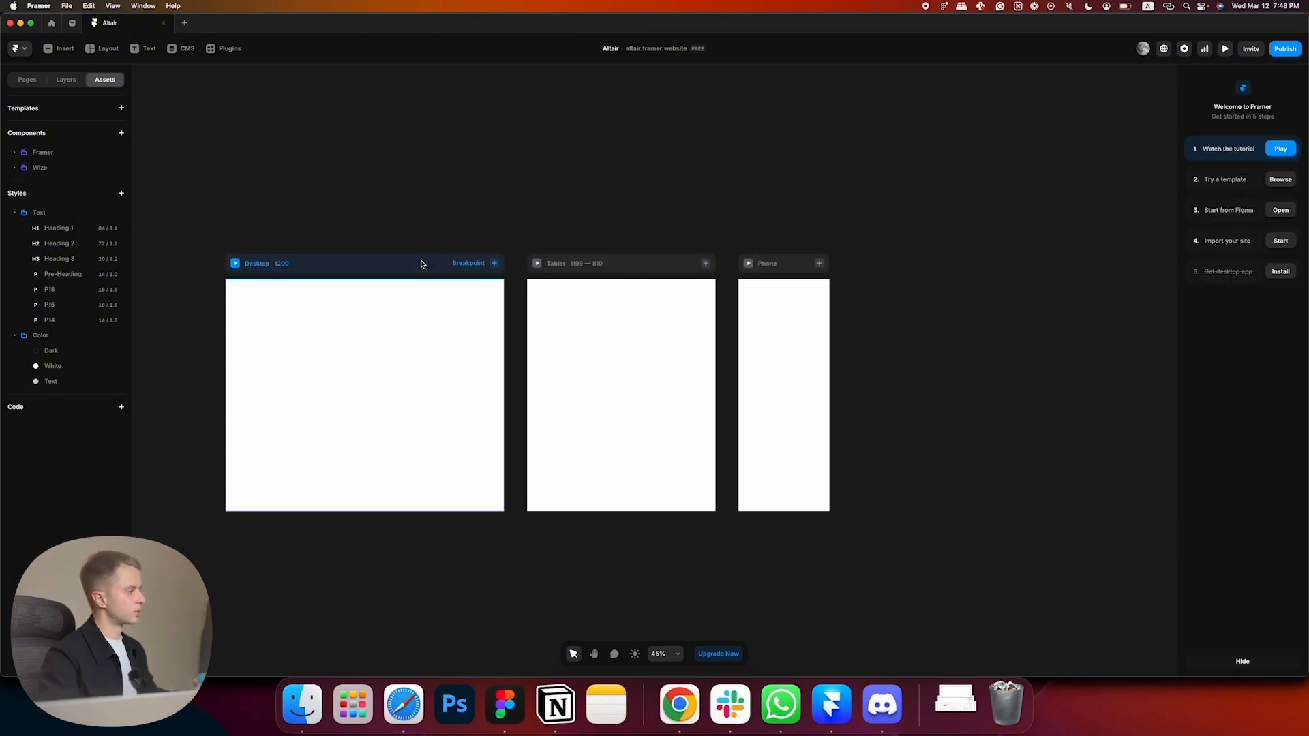
- Apply the Dark color style as the Desktop breakpoint's fill
{"action": "left_click", "coordinate": [394, 259]}
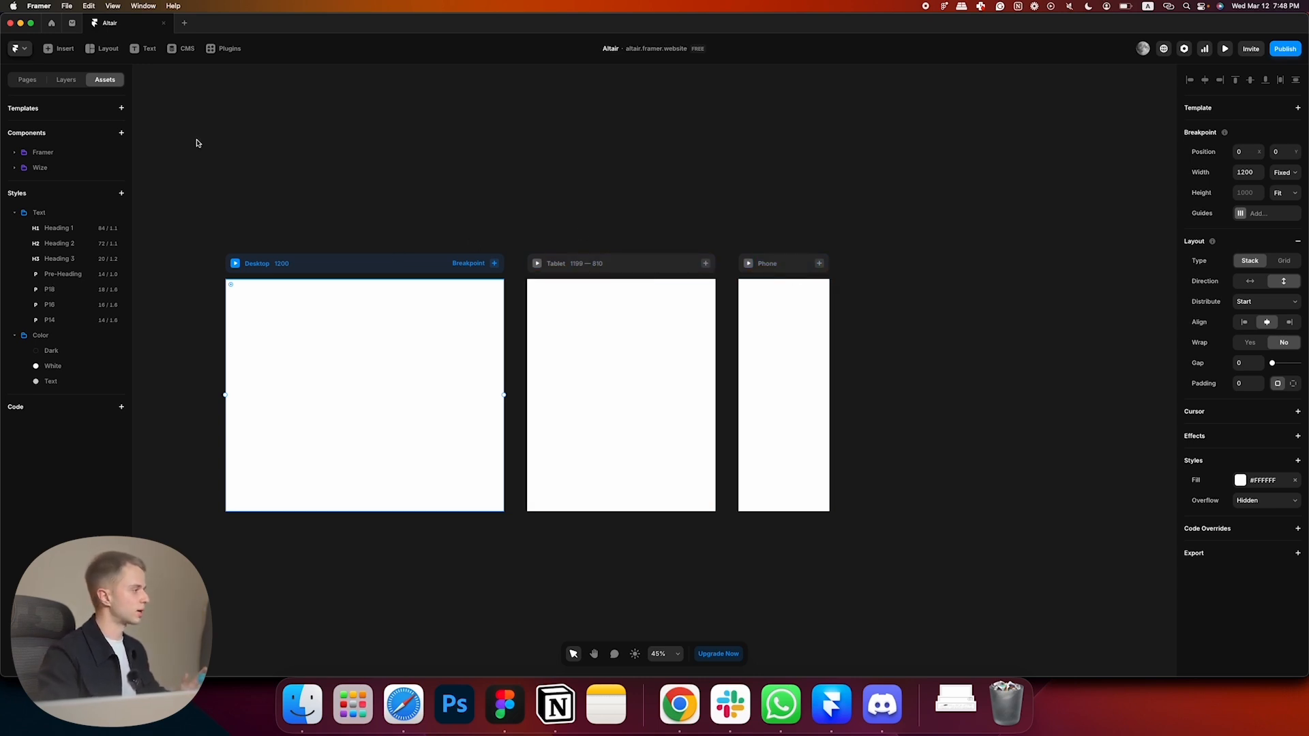
{"action": "left_click_drag", "start_coordinate": [186, 148], "coordinate": [917, 463]}
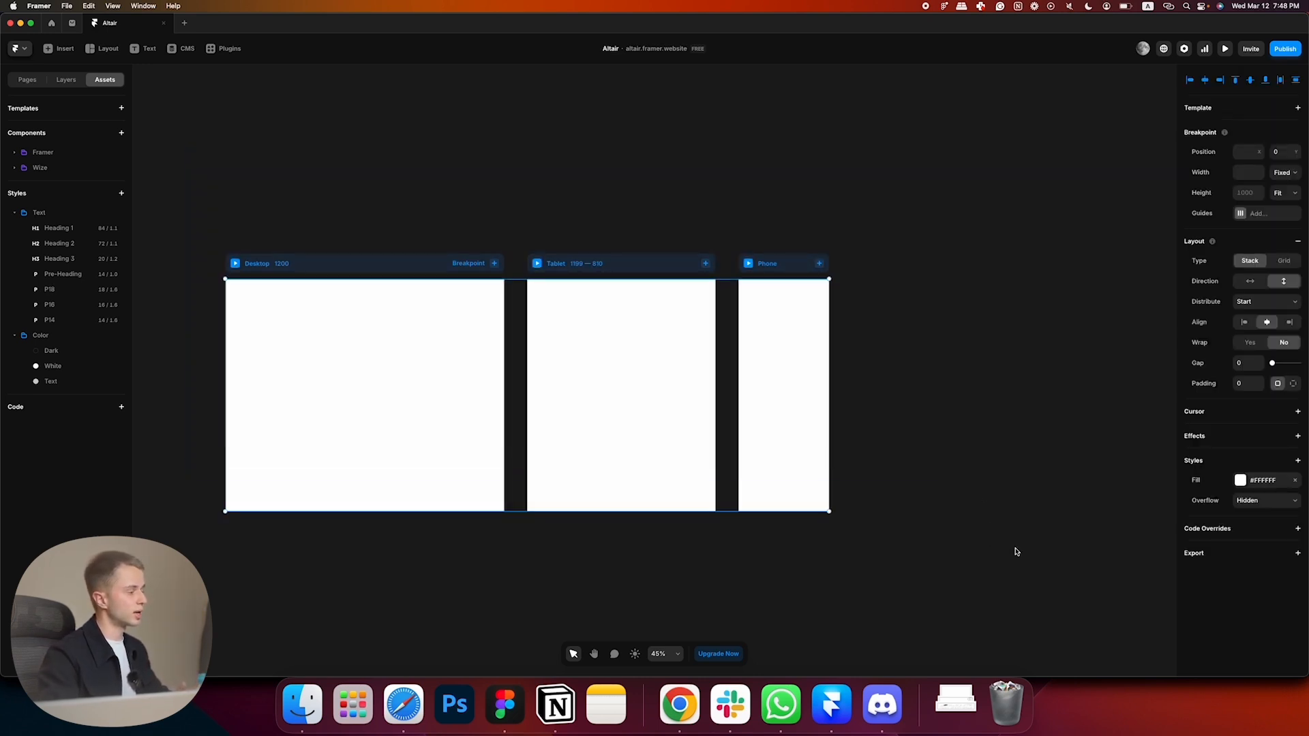
{"action": "left_click", "coordinate": [363, 268]}
{"action": "left_click", "coordinate": [1265, 481]}
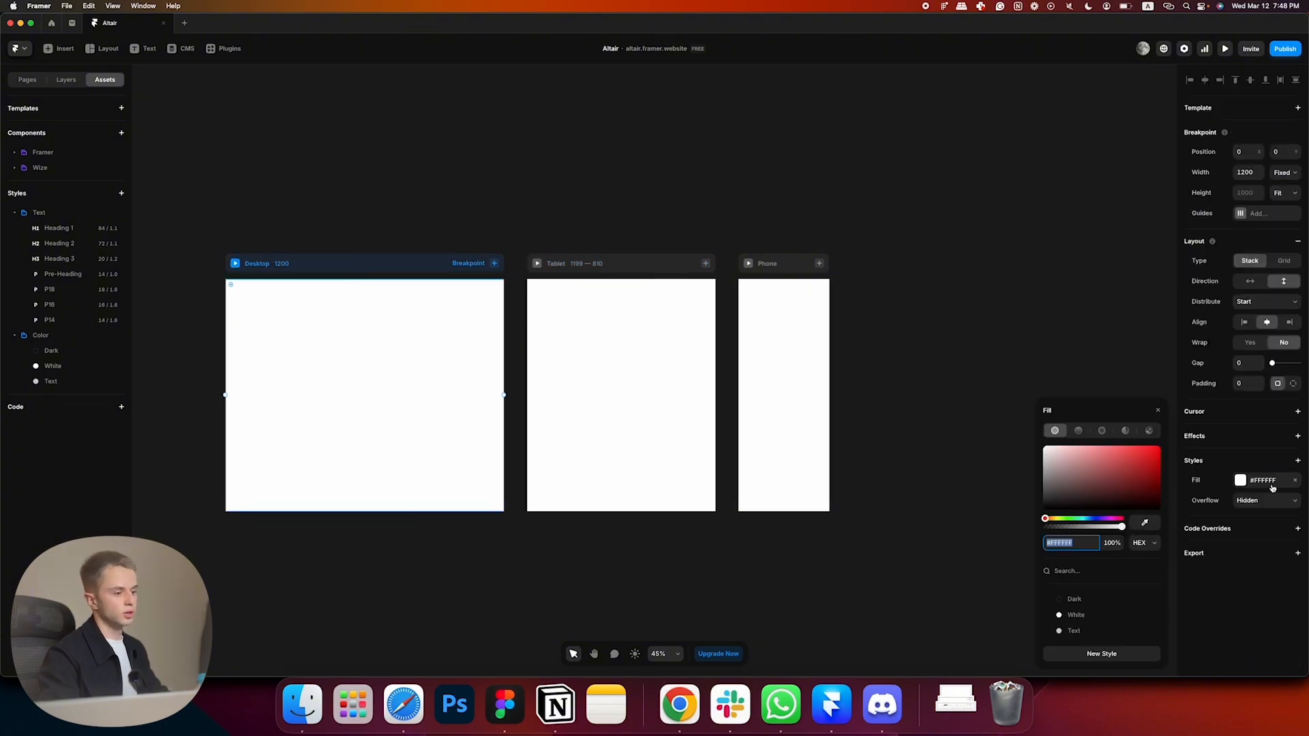
{"action": "left_click", "coordinate": [1084, 600]}
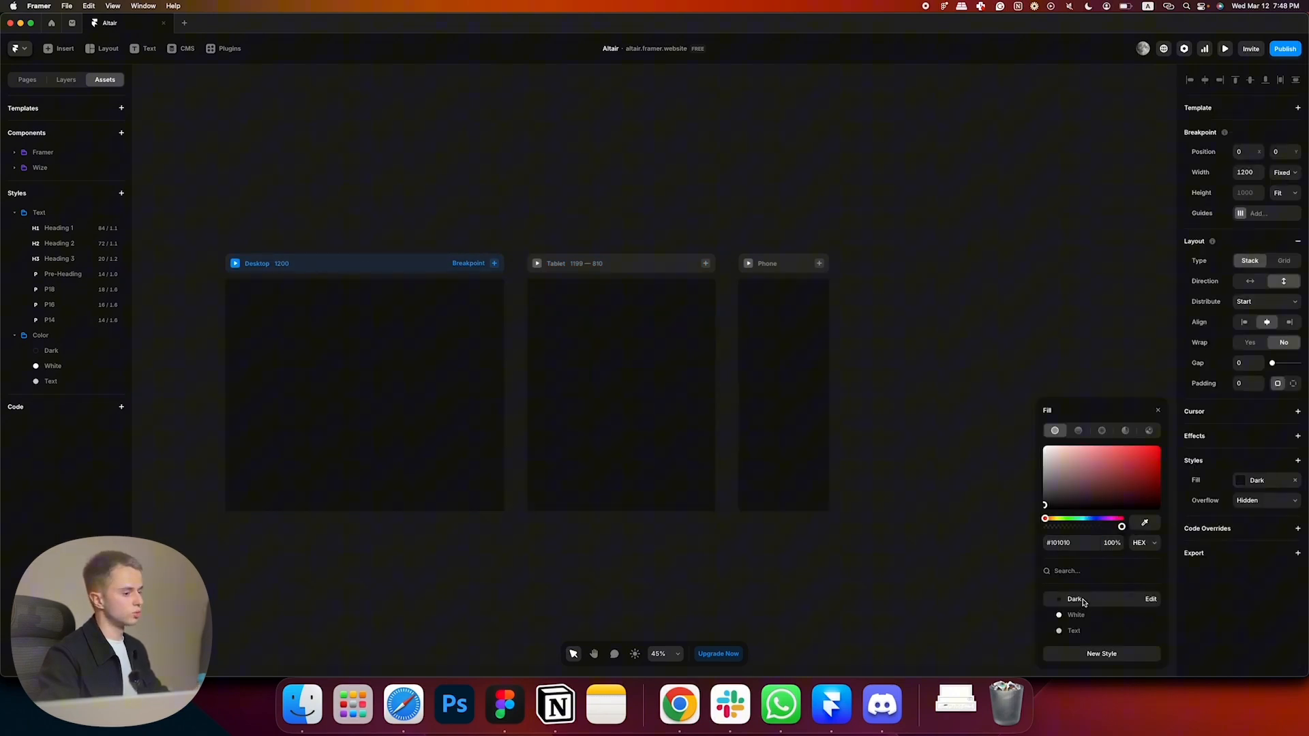
{"action": "left_click", "coordinate": [835, 568]}
{"action": "scroll", "coordinate": [887, 573], "scroll_direction": "left", "scroll_amount": 5}
{"action": "left_click_drag", "start_coordinate": [922, 299], "coordinate": [891, 252]}
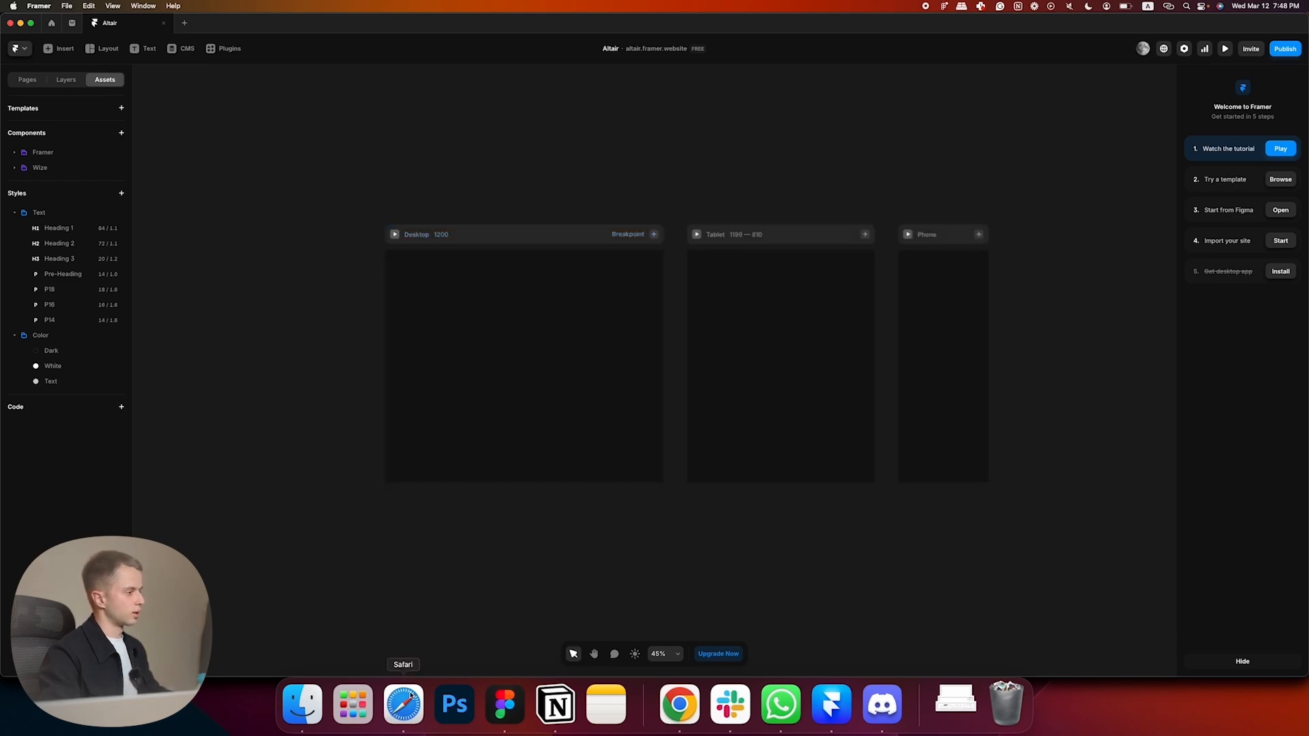
- Check the header in the Figma design, then filter the Remix UI section library to Navigations and copy the Navigation 3 component
{"action": "left_click", "coordinate": [505, 705]}
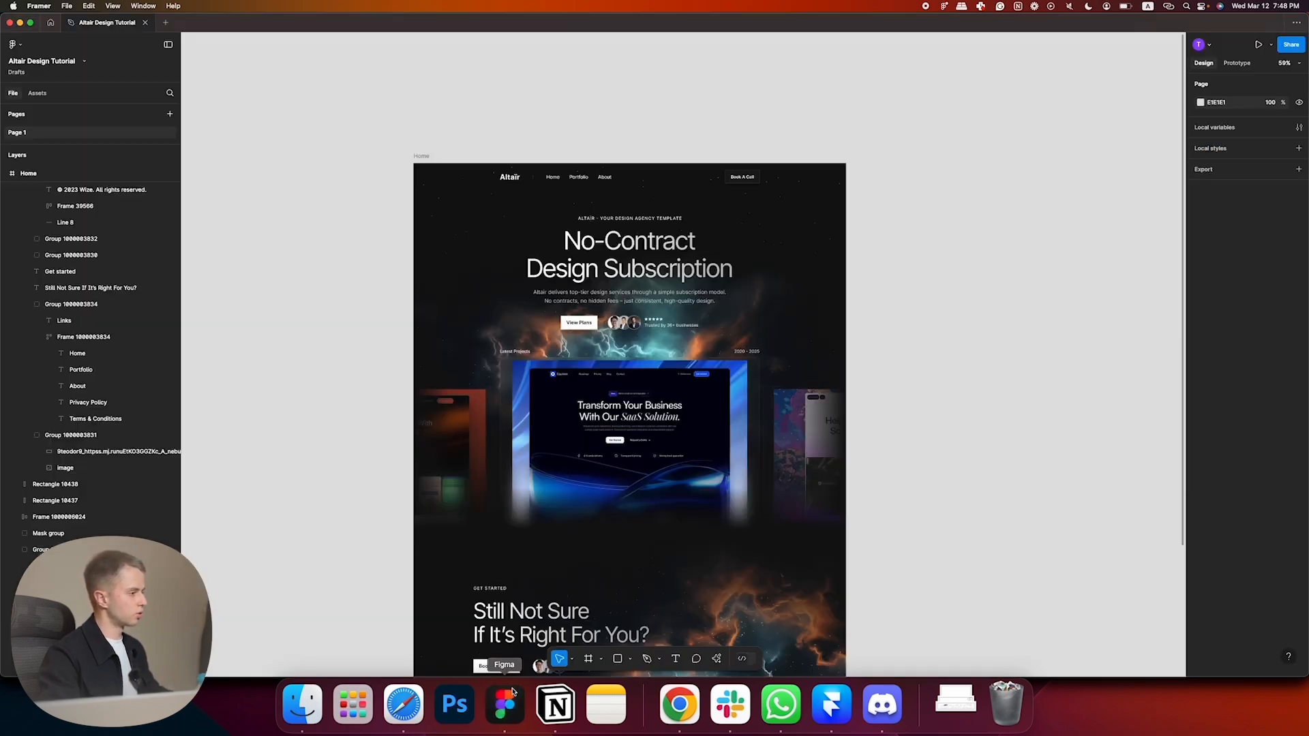
{"action": "scroll", "coordinate": [605, 125], "scroll_direction": "up", "scroll_amount": 5}
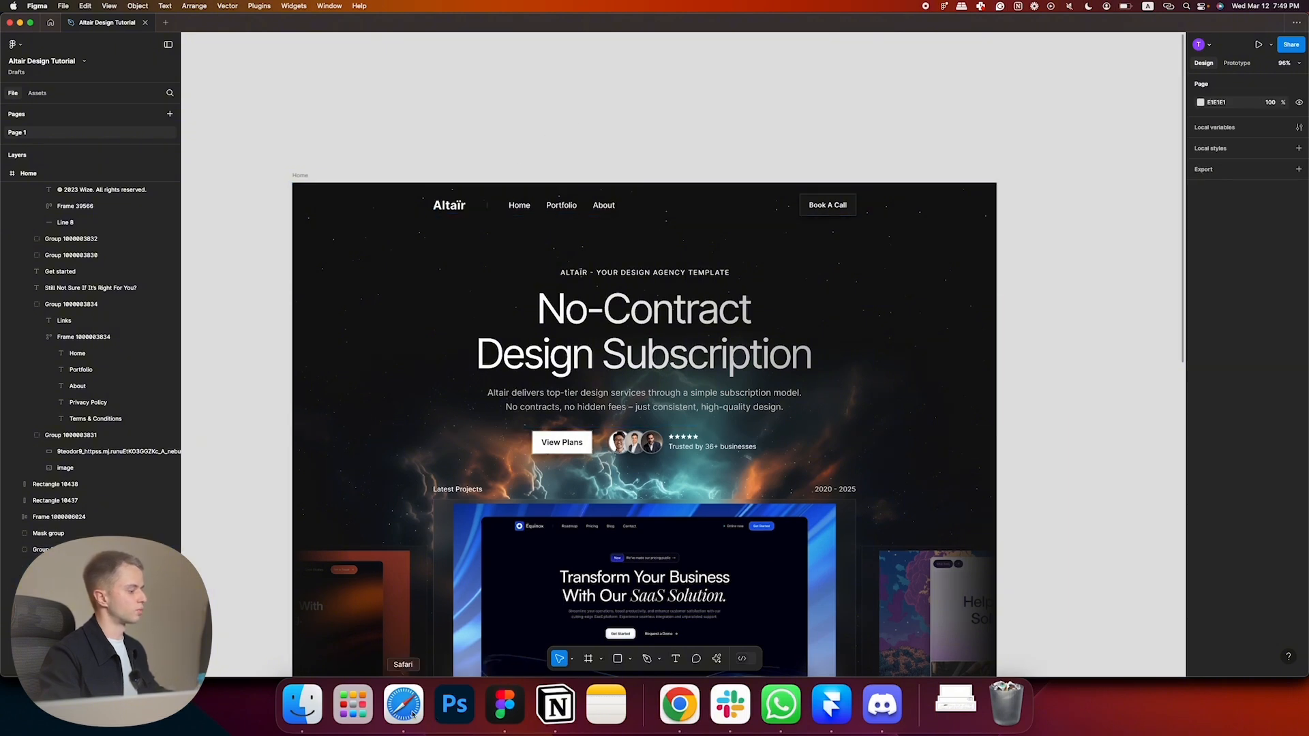
{"action": "left_click", "coordinate": [680, 705]}
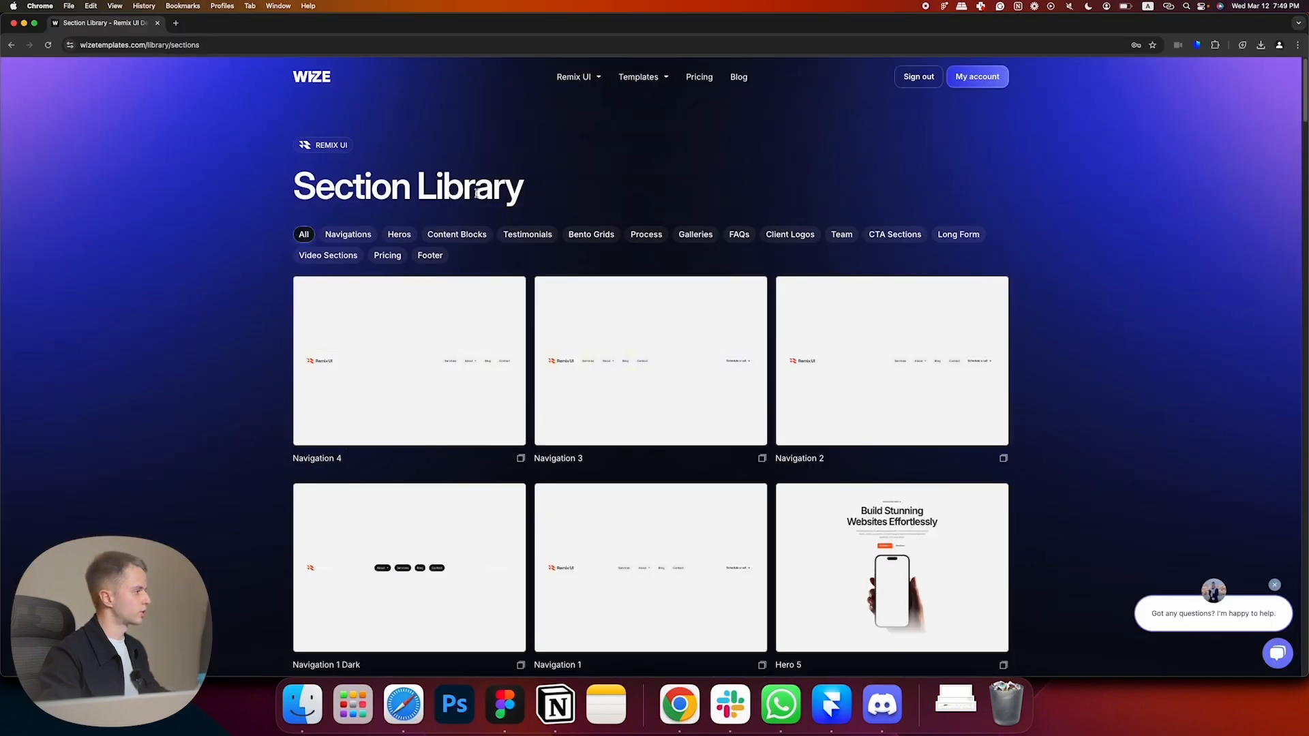
{"action": "mouse_move", "coordinate": [579, 81]}
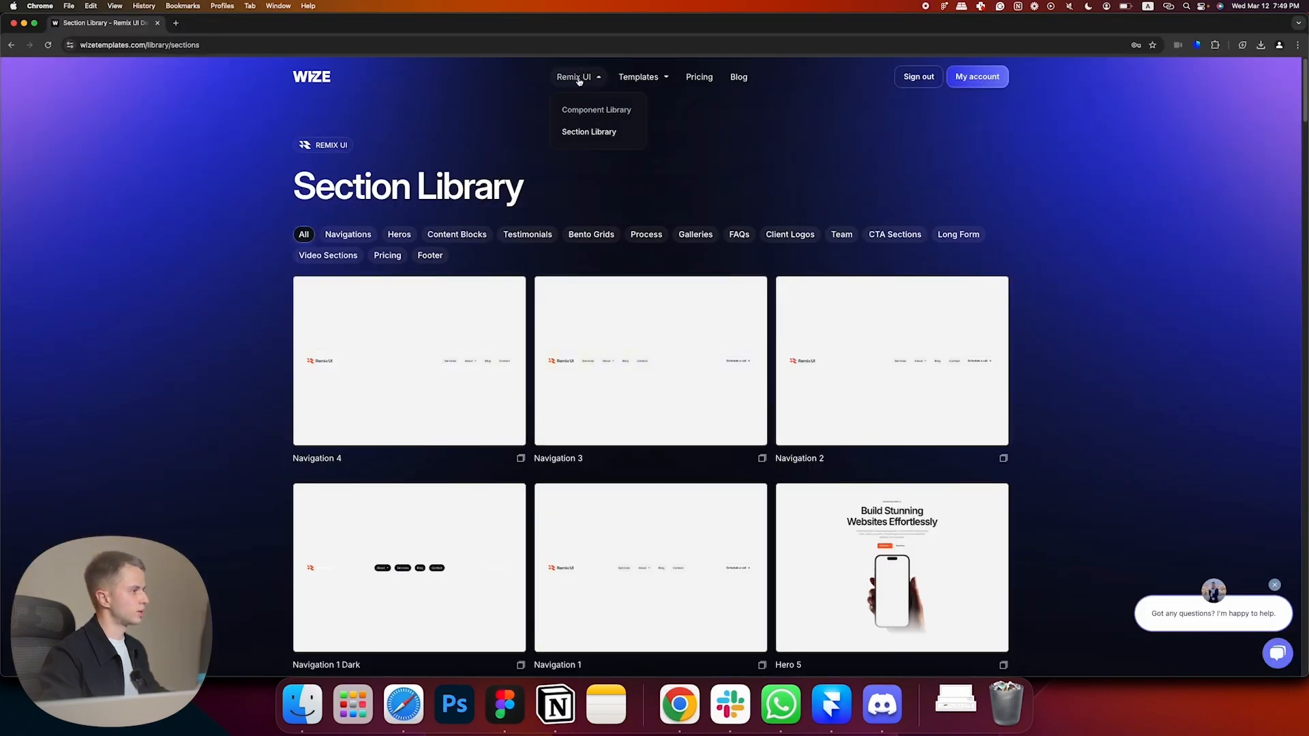
{"action": "left_click", "coordinate": [347, 236]}
{"action": "key", "text": "super+Tab"}
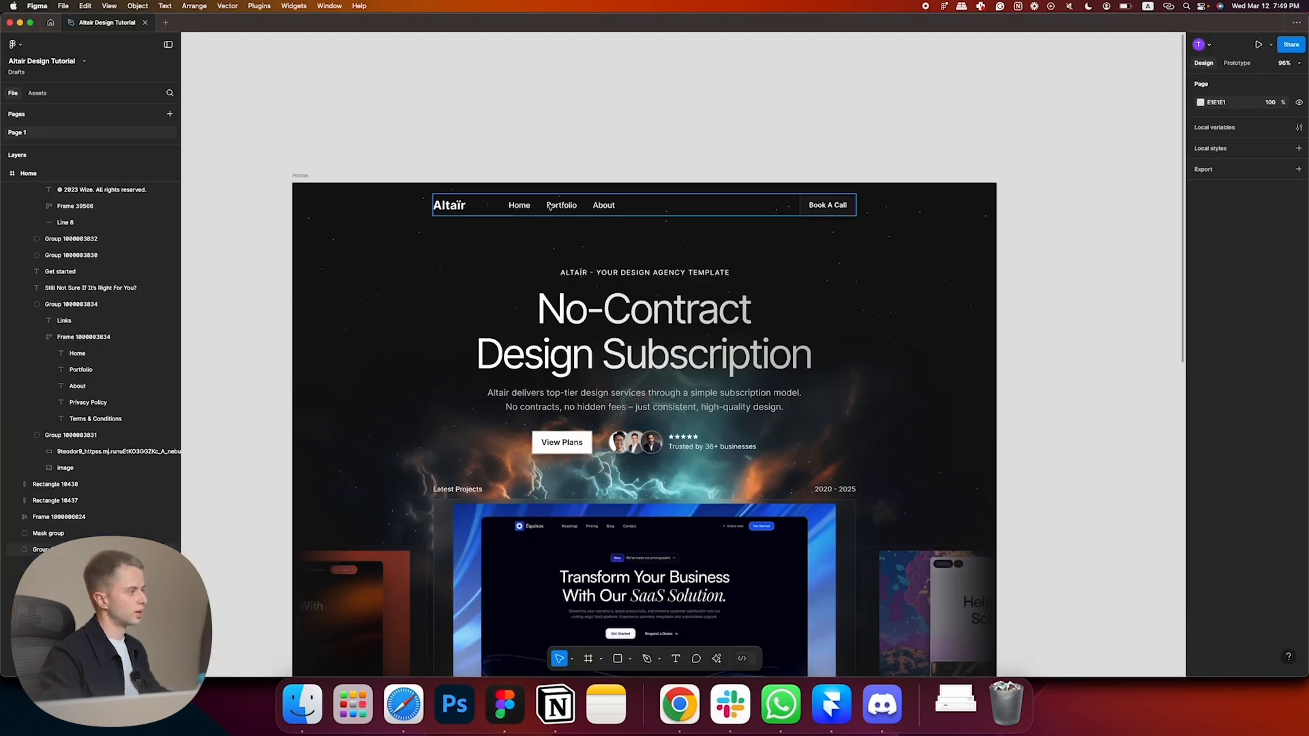
{"action": "key", "text": "super+Tab"}
{"action": "scroll", "coordinate": [1145, 237], "scroll_direction": "down", "scroll_amount": 2}
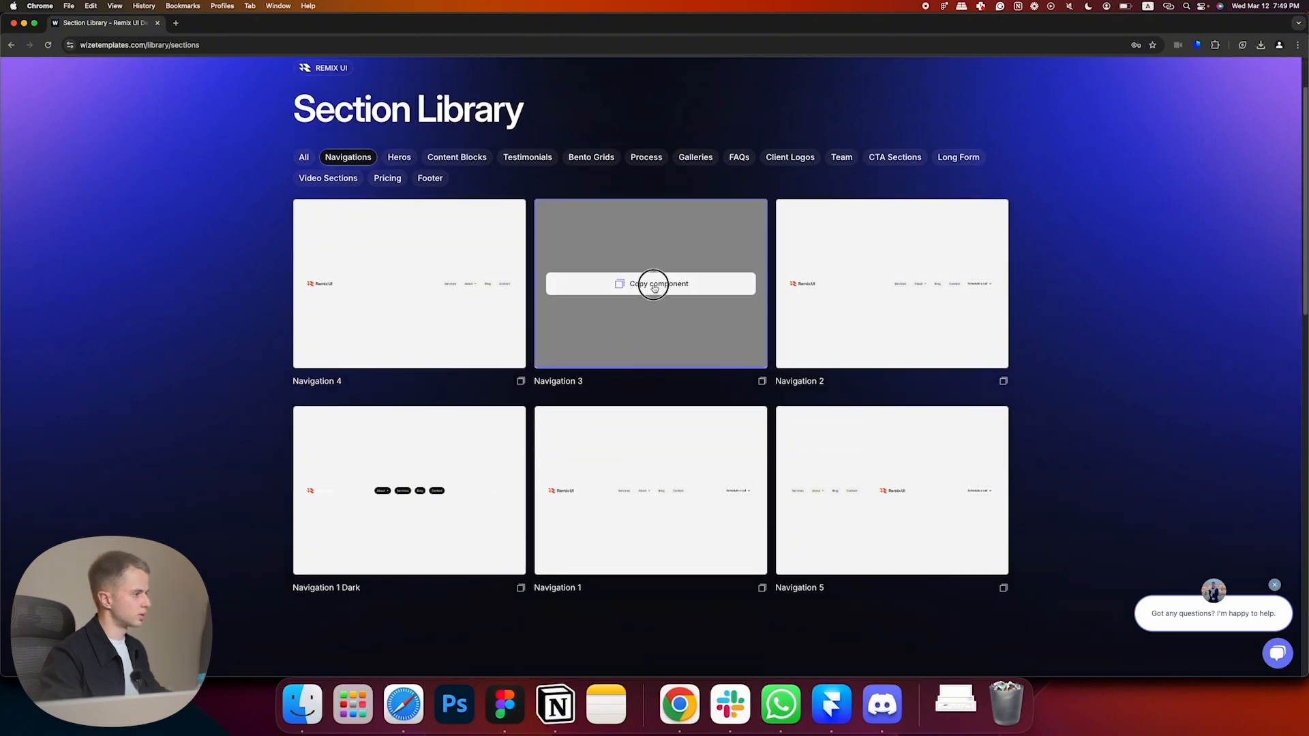
{"action": "left_click", "coordinate": [653, 283]}
- Switch to Framer and paste the copied navigation section into the Desktop breakpoint
{"action": "key", "text": "super+Tab"}
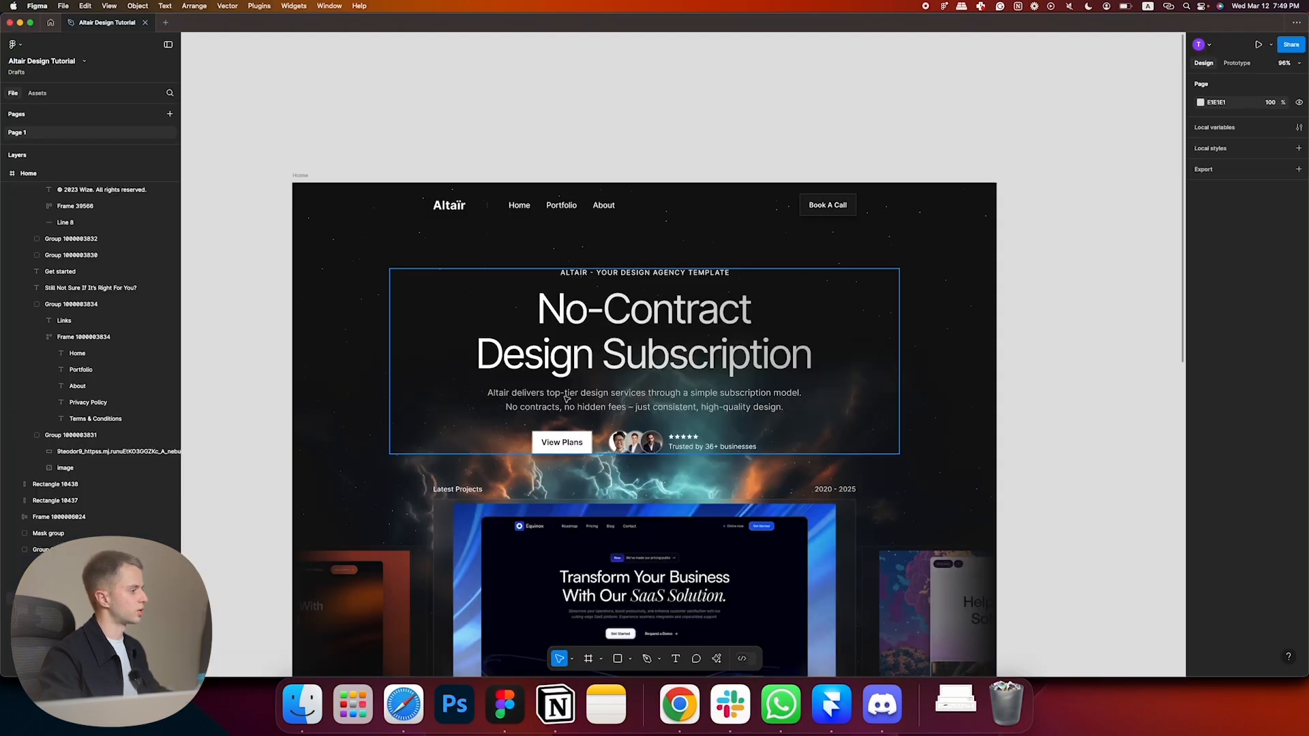
{"action": "key", "text": "super+Tab"}
{"action": "key", "text": "super+Tab"}
{"action": "key", "text": "super+Tab"}
{"action": "key", "text": "super+Tab"}
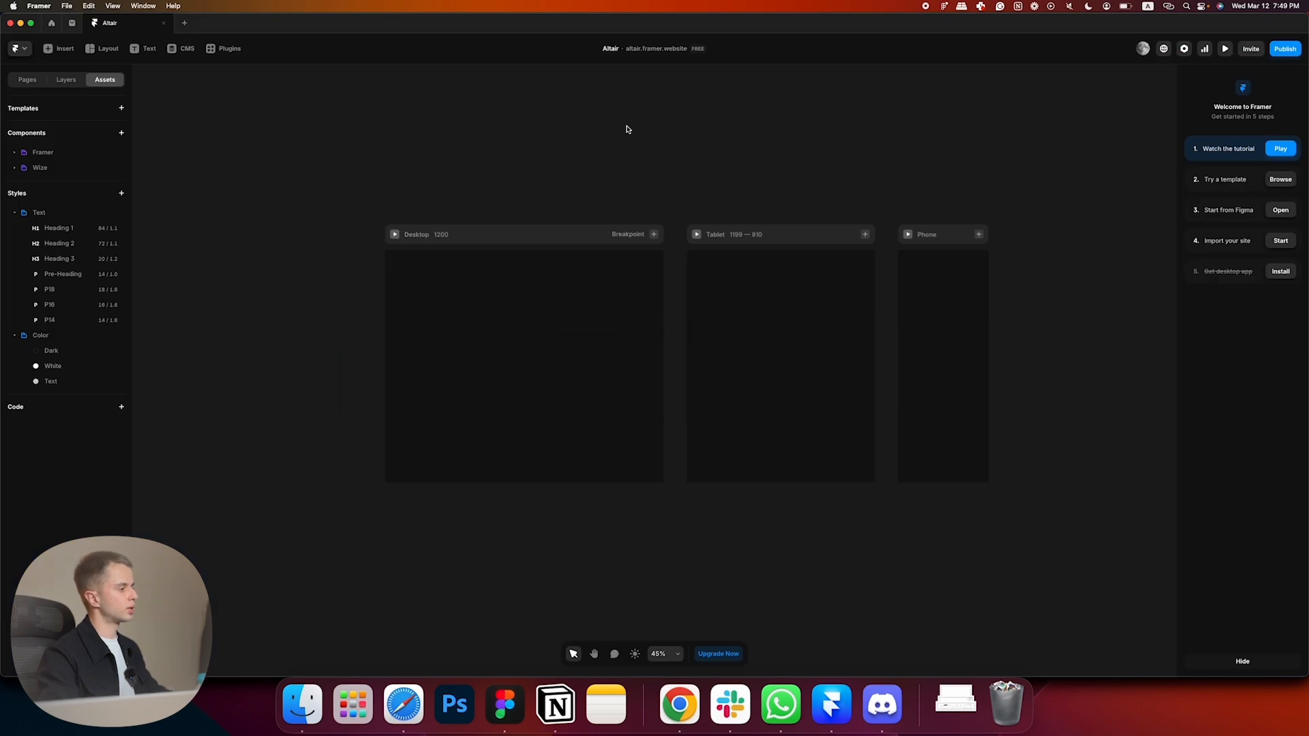
{"action": "left_click", "coordinate": [523, 235]}
{"action": "key", "text": "super+v"}
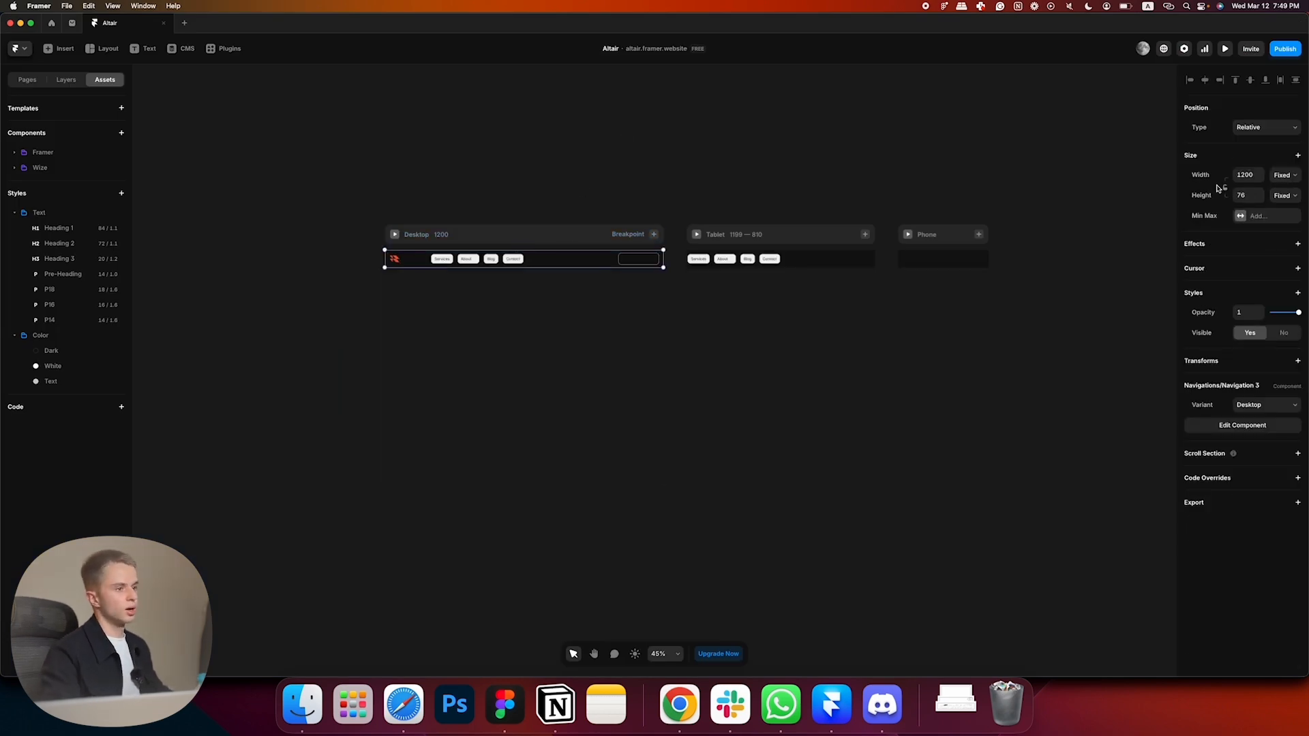
- Set the pasted navigation's width to Fill and its height to Fit Content
{"action": "left_click", "coordinate": [1291, 176]}
{"action": "left_click", "coordinate": [1289, 197]}
{"action": "left_click", "coordinate": [1287, 196]}
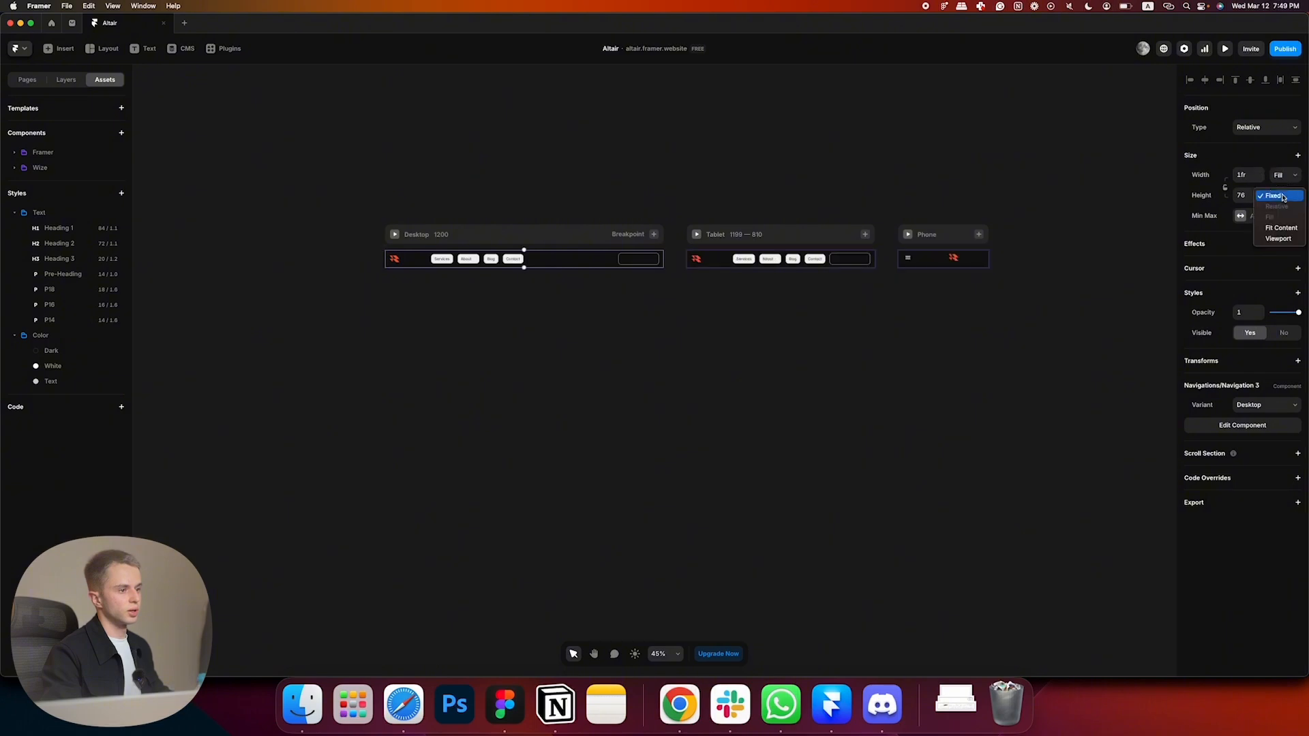
{"action": "left_click", "coordinate": [1288, 229]}
- Give the Desktop breakpoint a fixed height of about 1200
{"action": "left_click", "coordinate": [453, 242]}
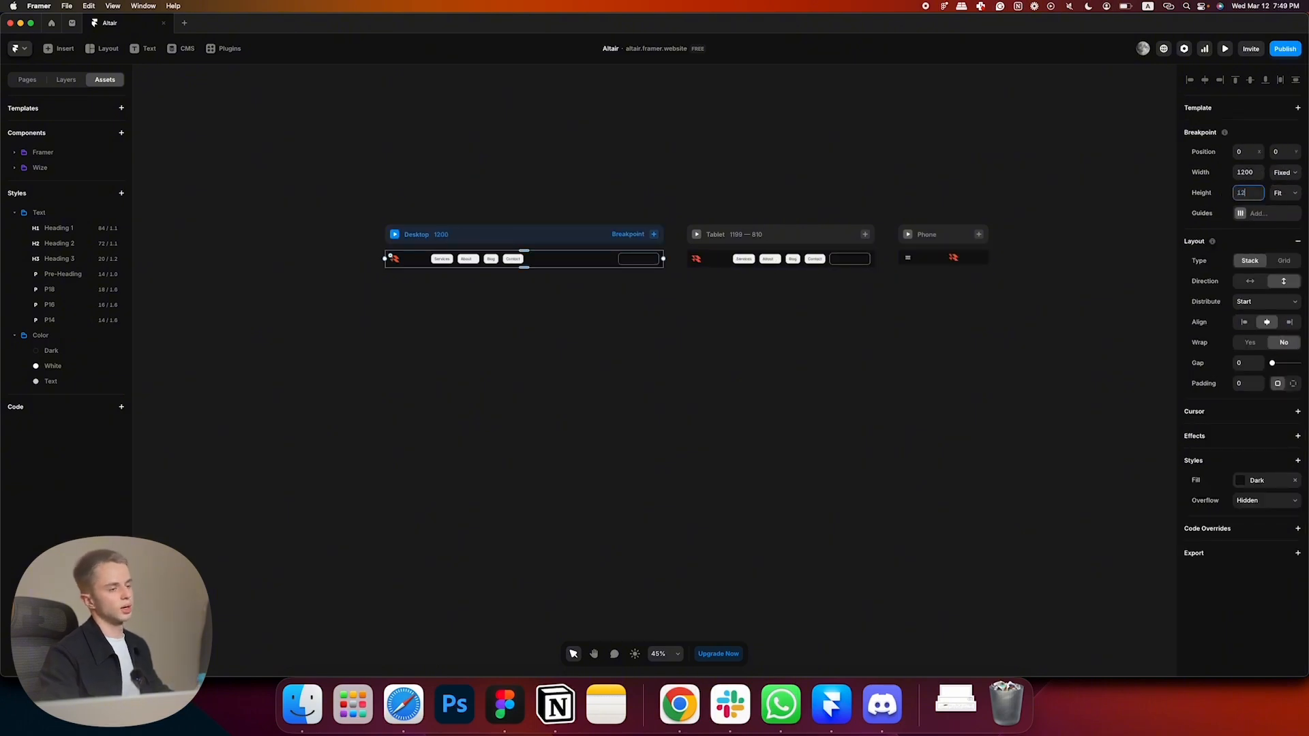
{"action": "key", "text": "Return"}
{"action": "left_click", "coordinate": [821, 161]}
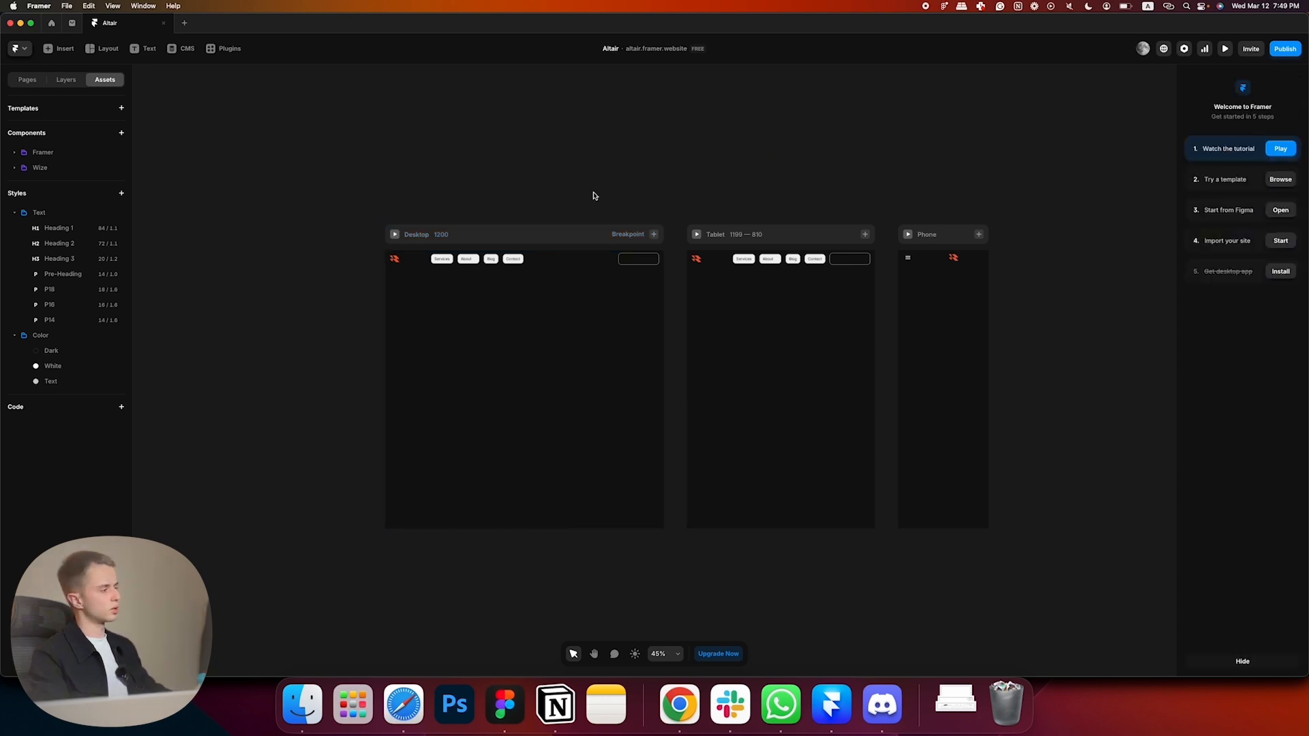
- Unlink and replace all instances of the navigation component, and open it for editing
{"action": "double_click", "coordinate": [457, 259]}
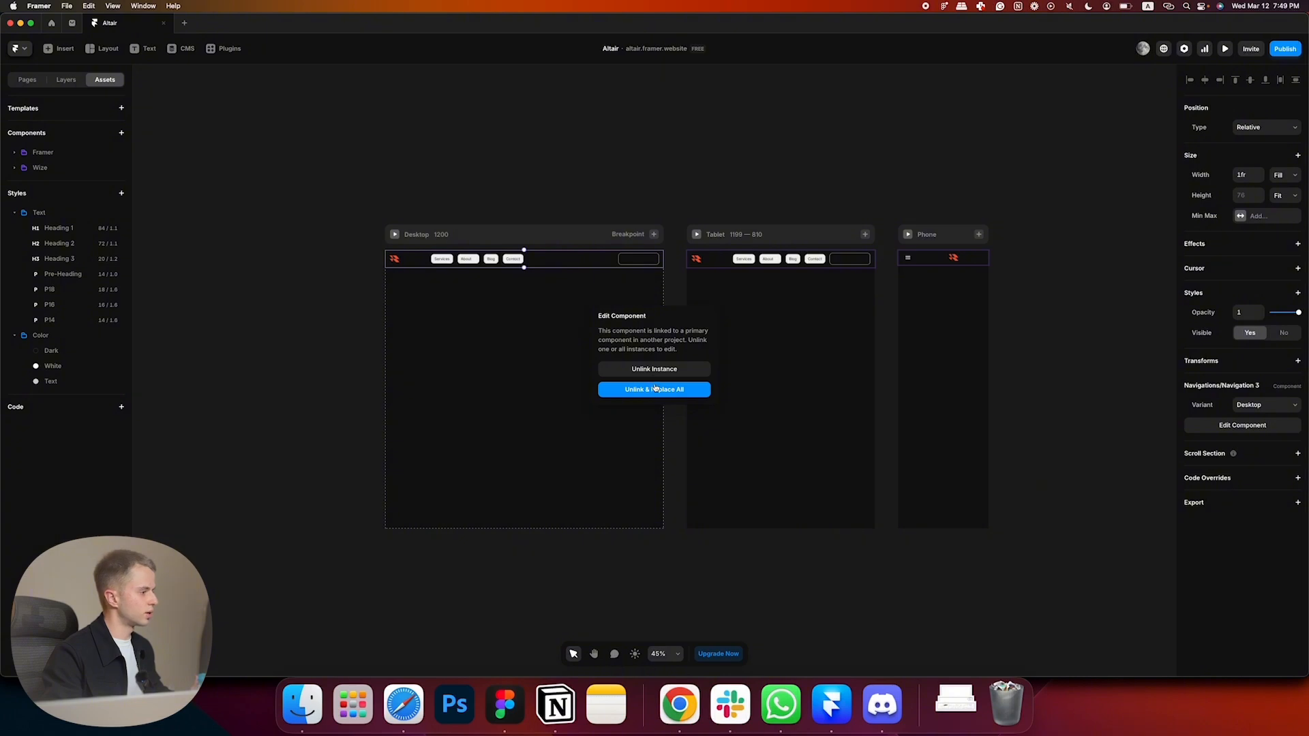
{"action": "left_click", "coordinate": [654, 392]}
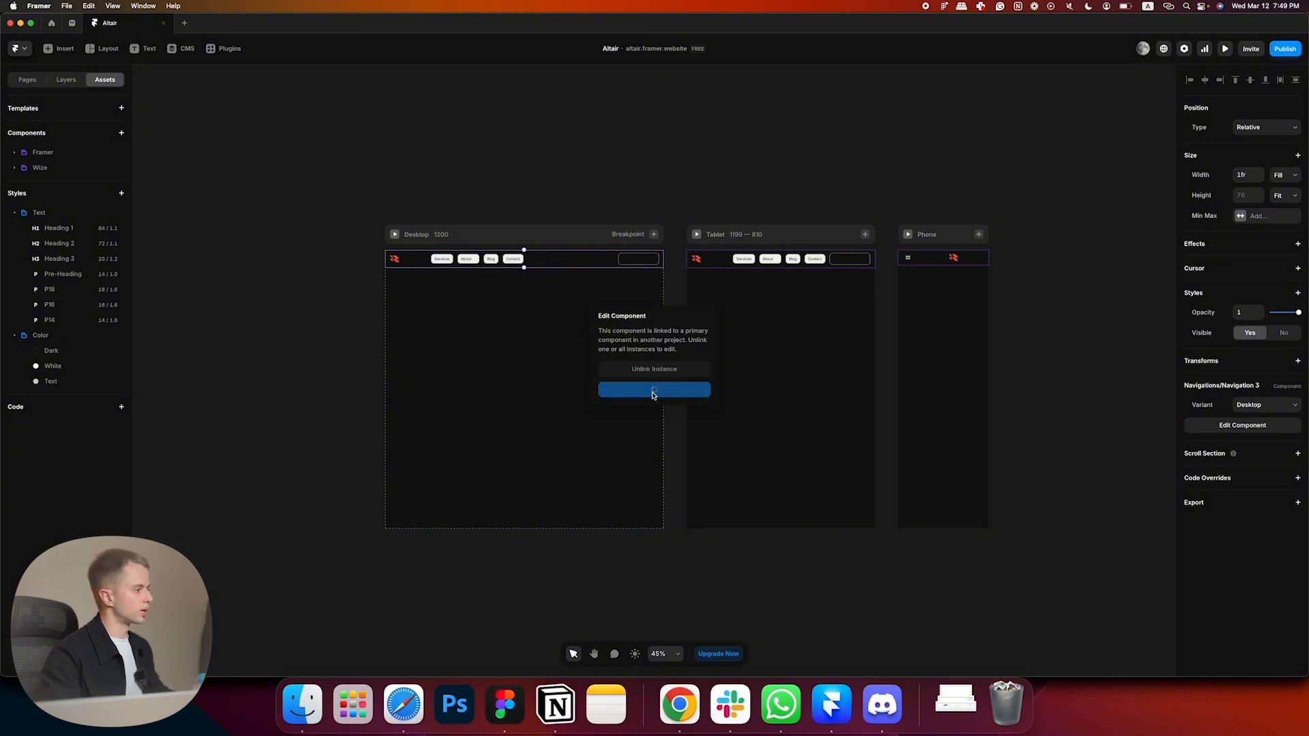
{"action": "double_click", "coordinate": [496, 251]}
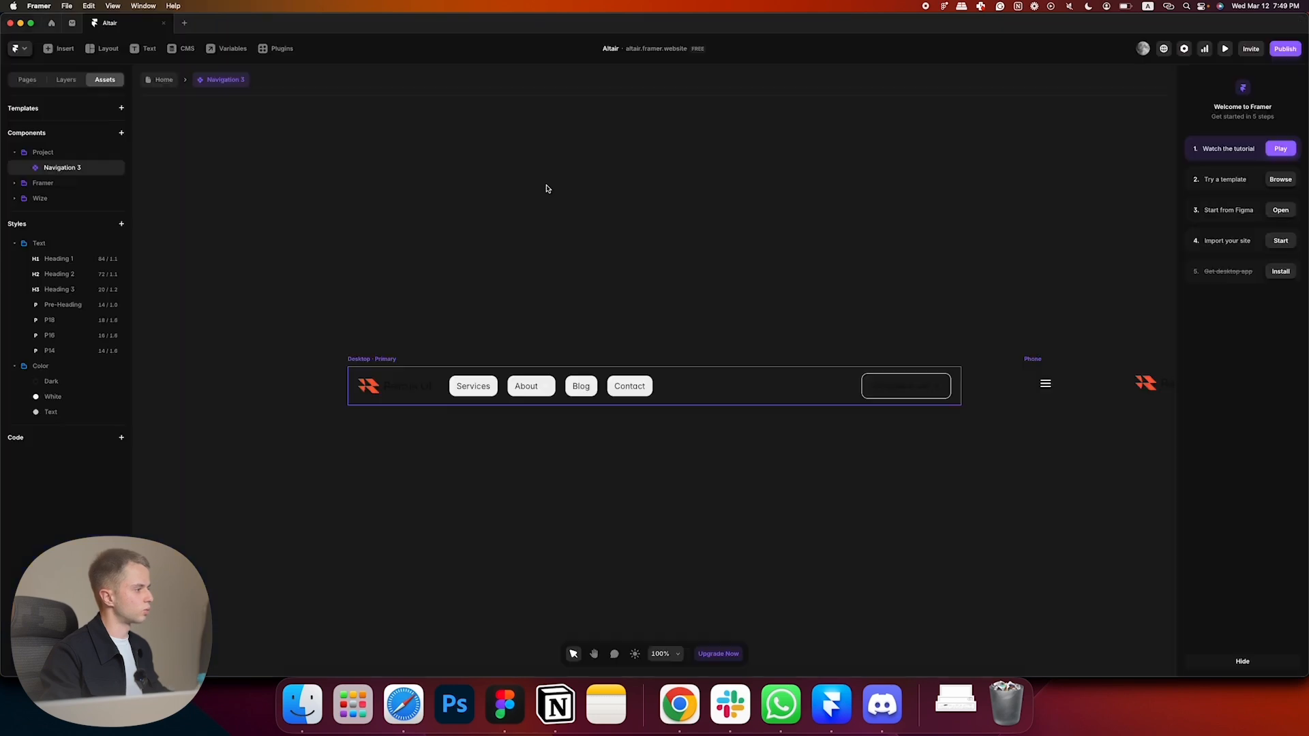
- Switch to Figma and export the Altaïr logo from the header as an SVG
{"action": "key", "text": "super+Tab"}
{"action": "key", "text": "super+Tab"}
{"action": "key", "text": "super+Tab"}
{"action": "key", "text": "super+Tab"}
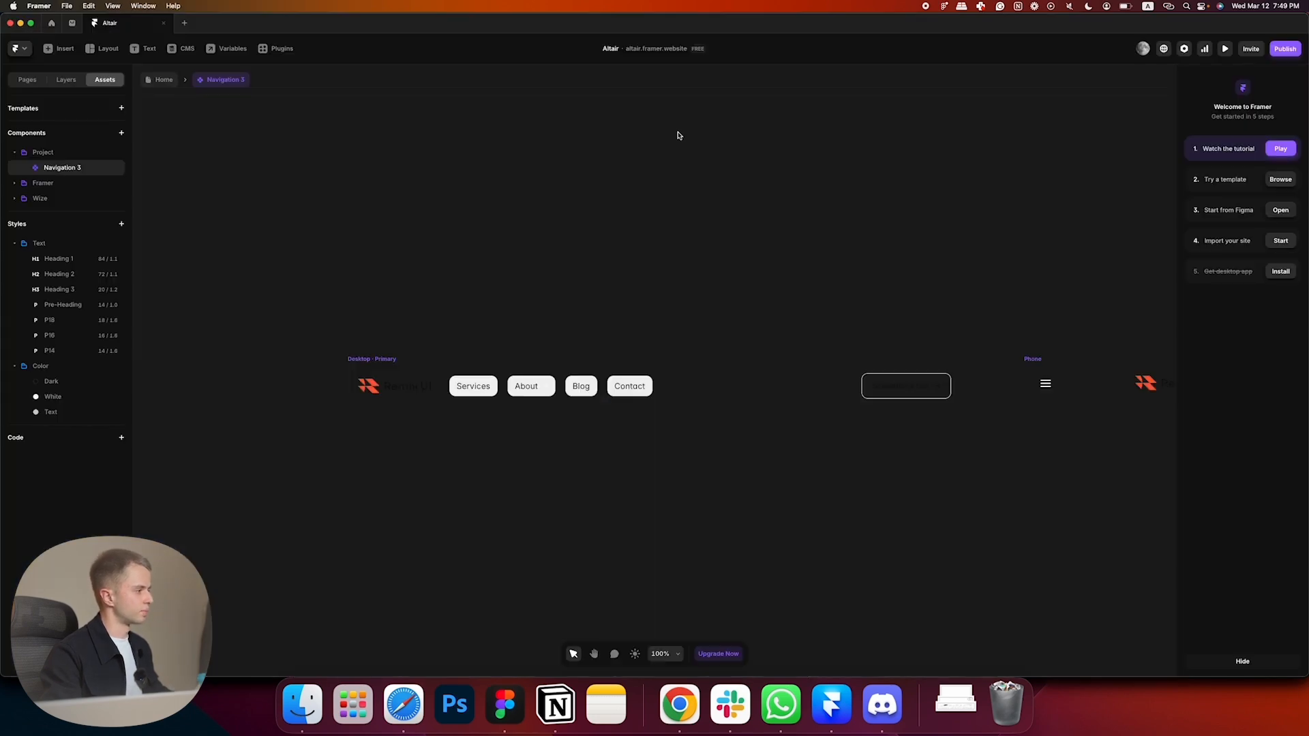
{"action": "key", "text": "super+Tab"}
{"action": "left_click", "coordinate": [454, 206]}
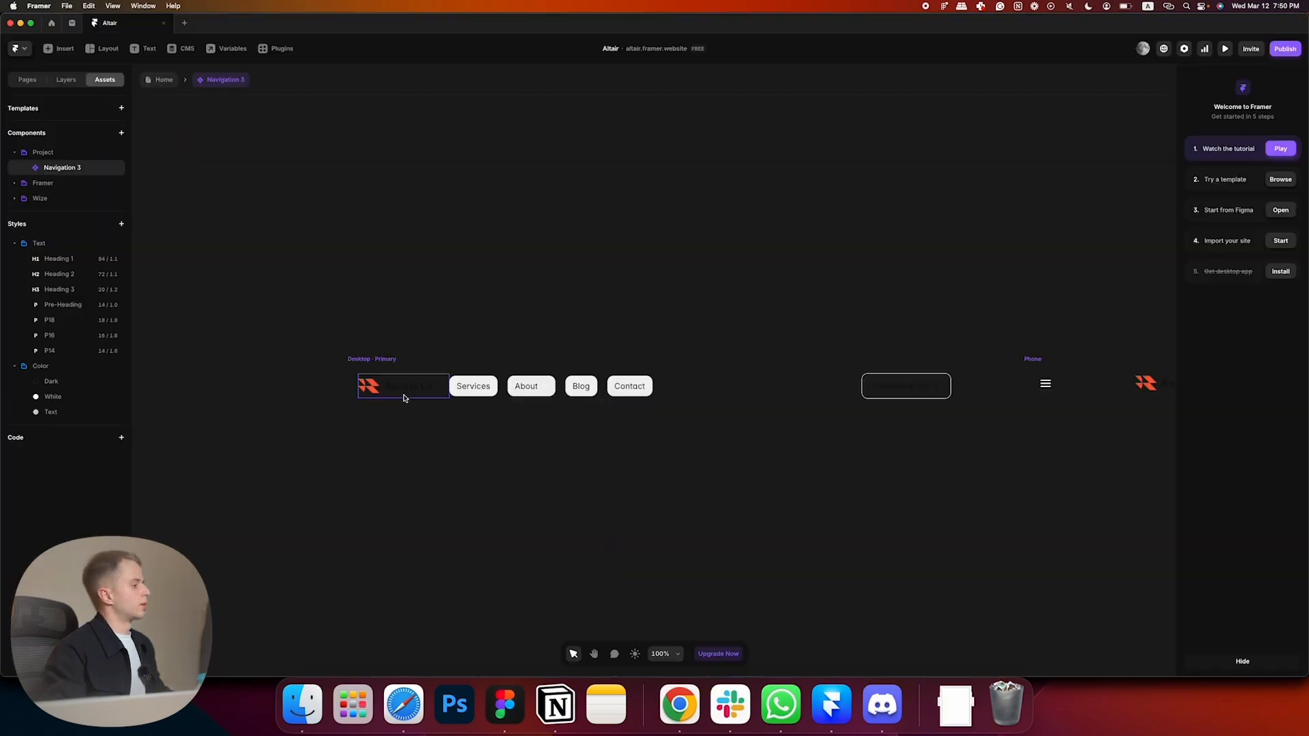
- In Framer, replace the image of the navigation's Desktop logo with LogoAltair.svg and set its type to Fit
{"action": "double_click", "coordinate": [401, 390]}
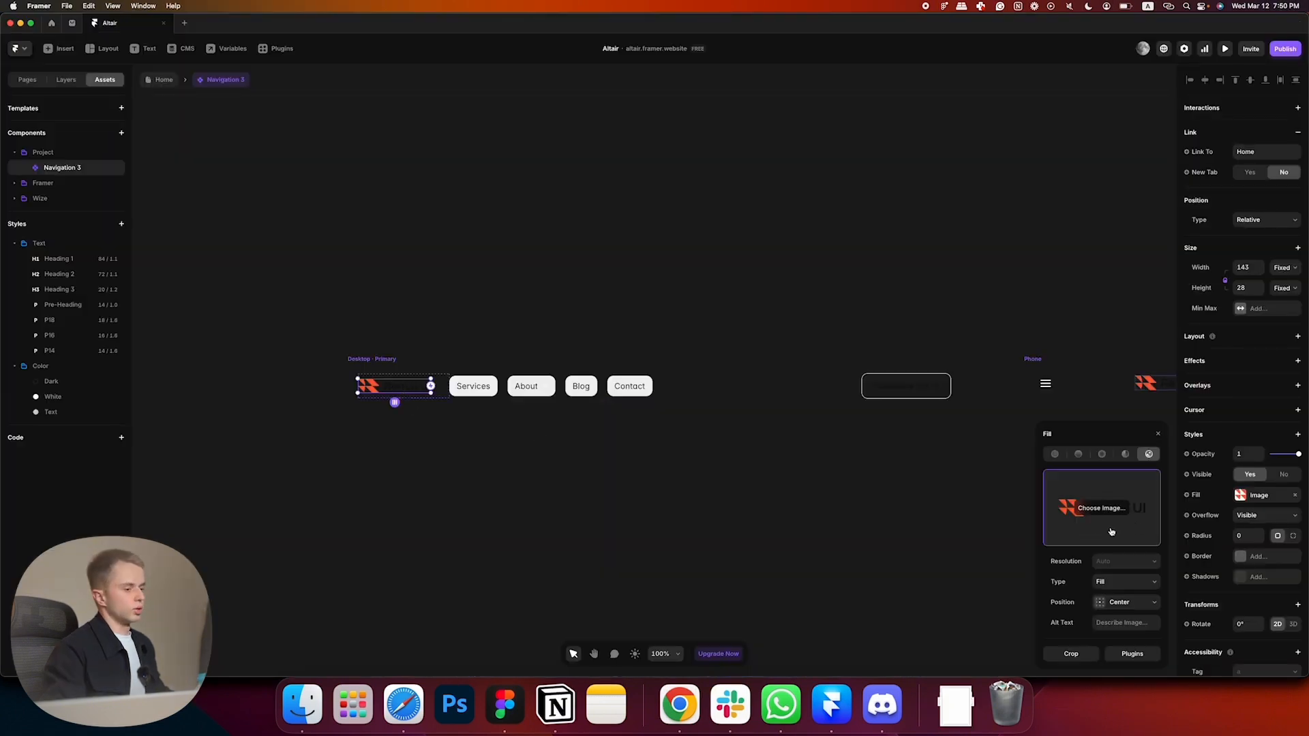
{"action": "left_click", "coordinate": [1093, 510]}
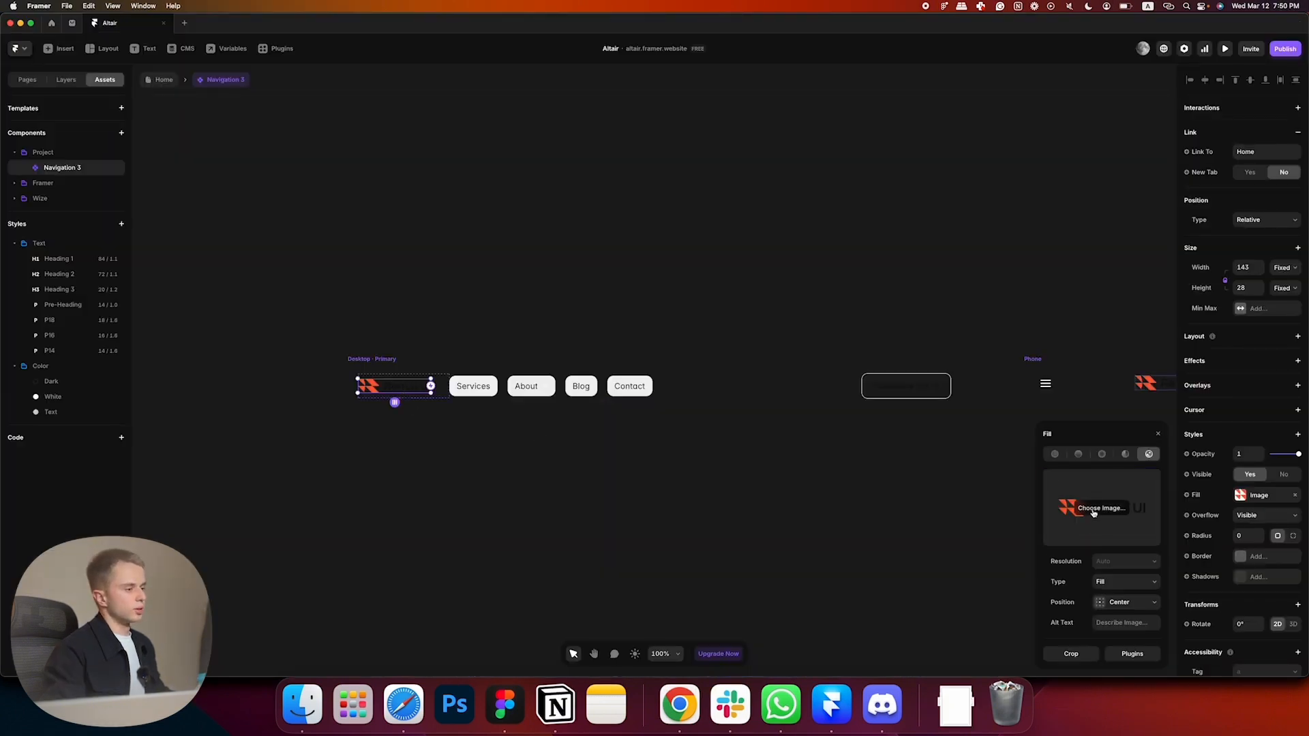
{"action": "scroll", "coordinate": [362, 371], "scroll_direction": "up", "scroll_amount": 3}
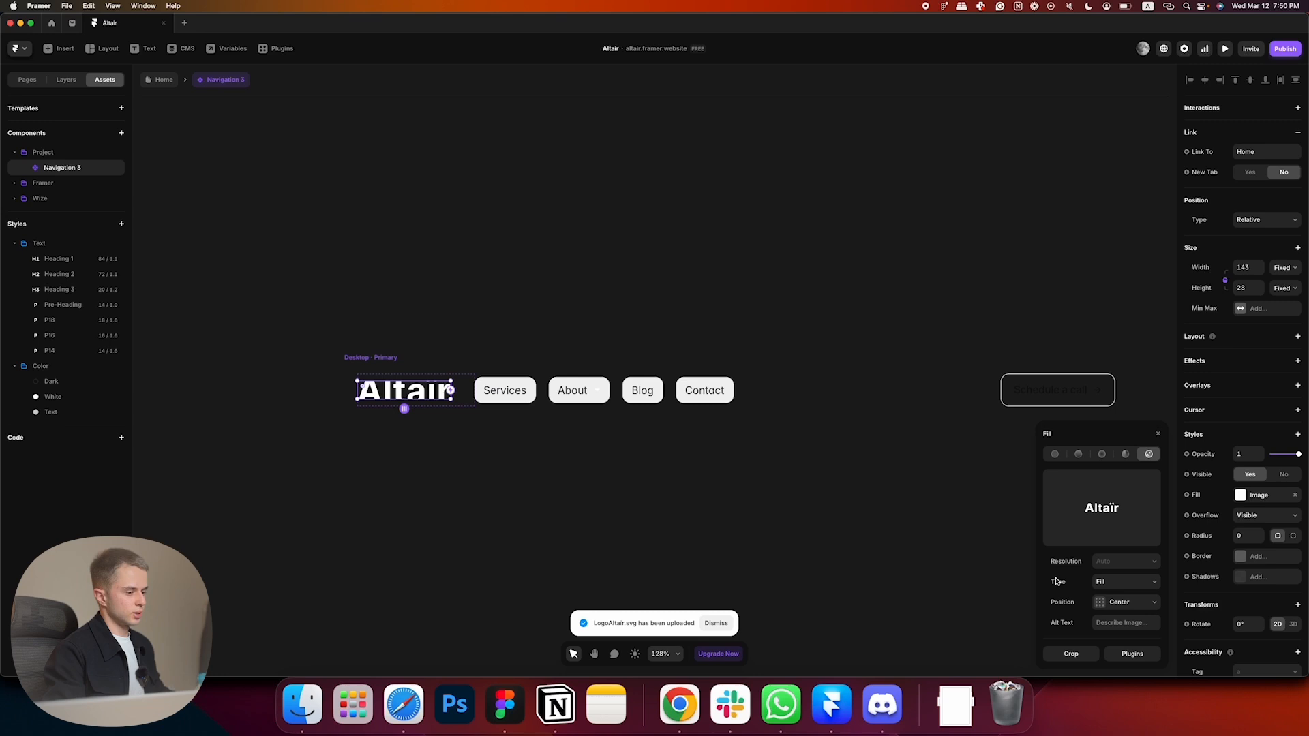
{"action": "left_click", "coordinate": [1126, 585]}
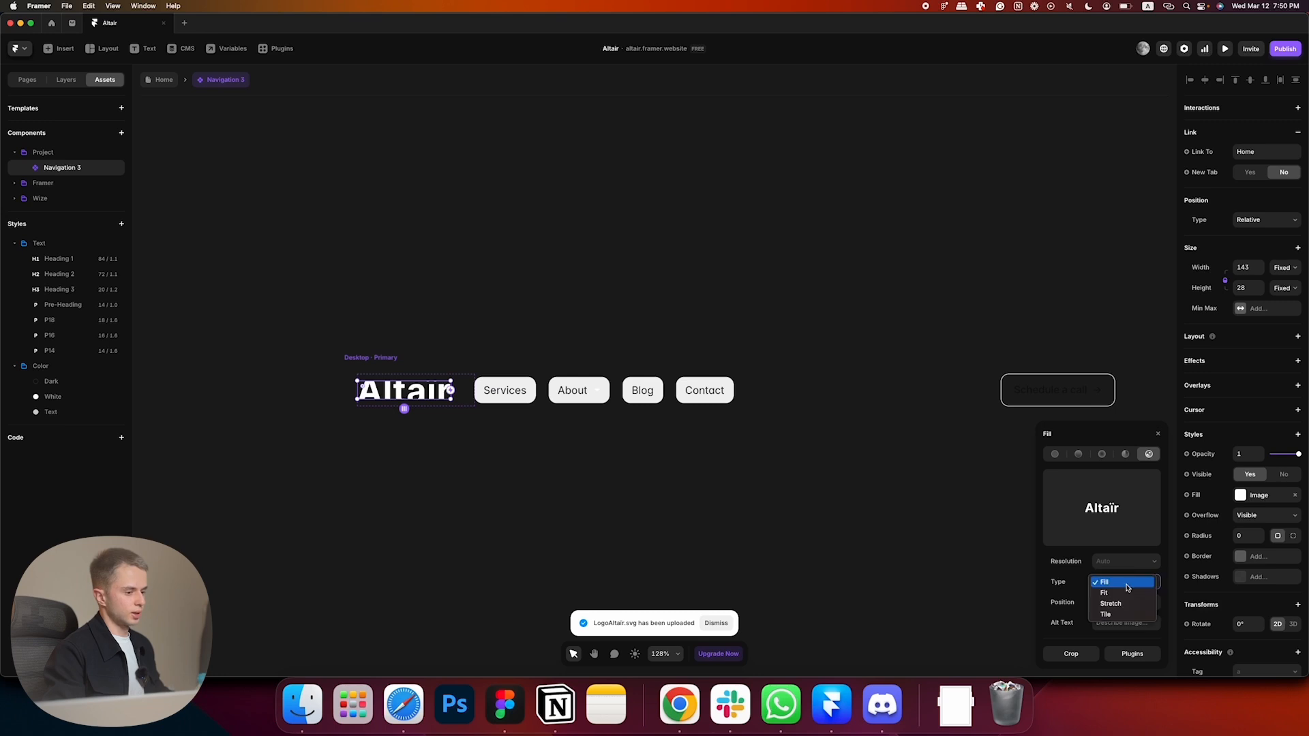
{"action": "left_click", "coordinate": [1126, 593]}
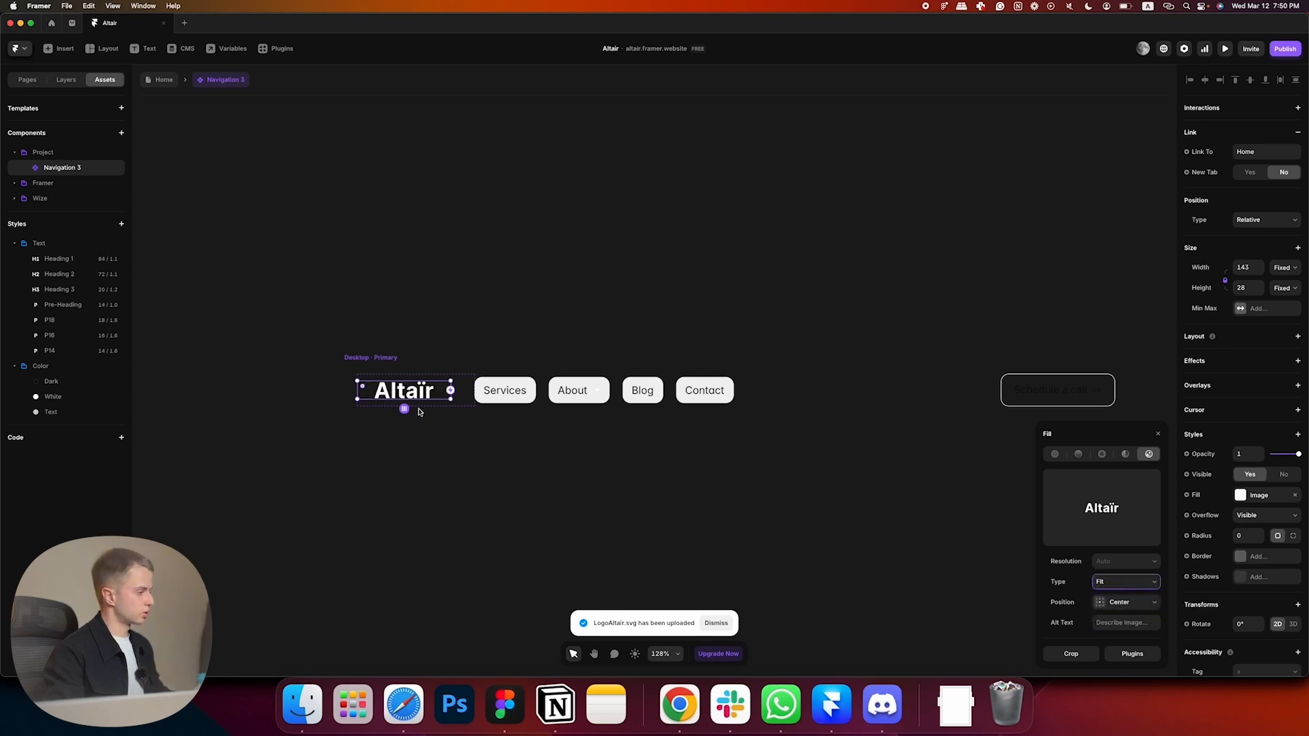
- Unlock the logo's proportions and match its Figma dimensions with a width of 66 and a height of 17
{"action": "left_click", "coordinate": [1226, 281]}
{"action": "key", "text": "super+Tab"}
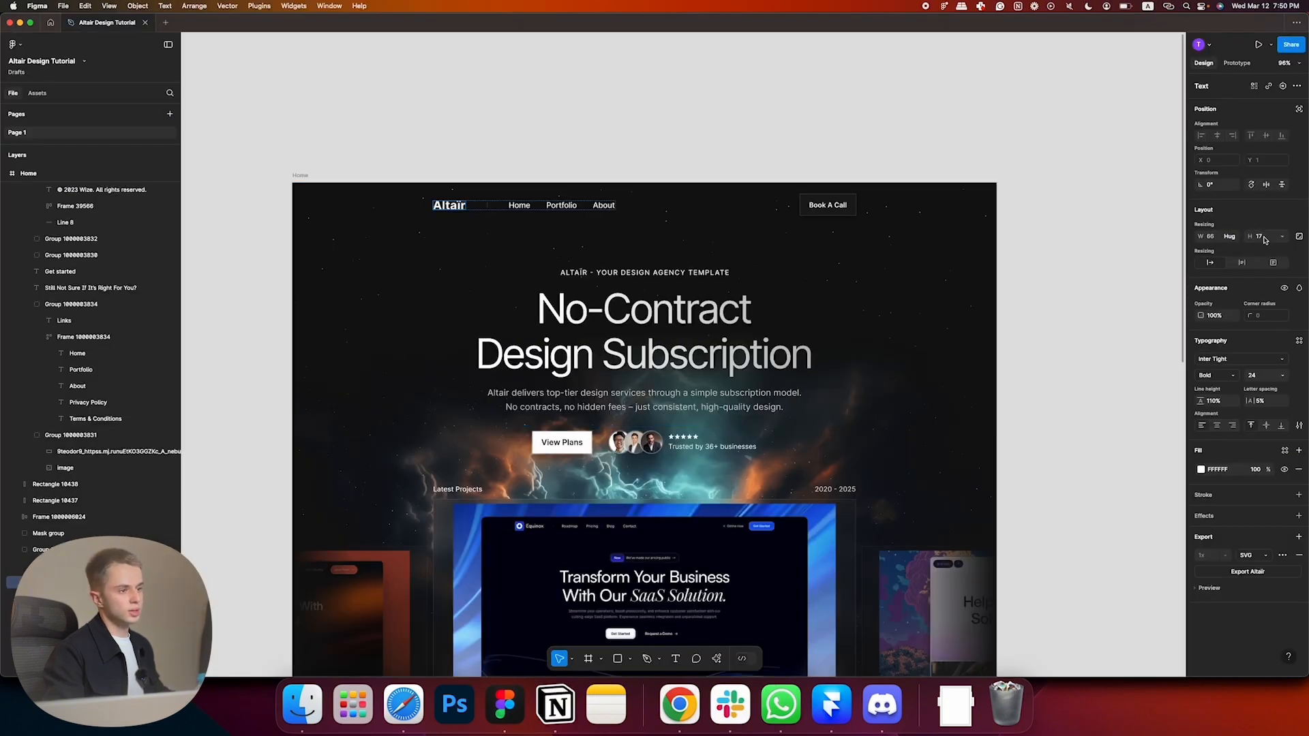
{"action": "key", "text": "super+Tab"}
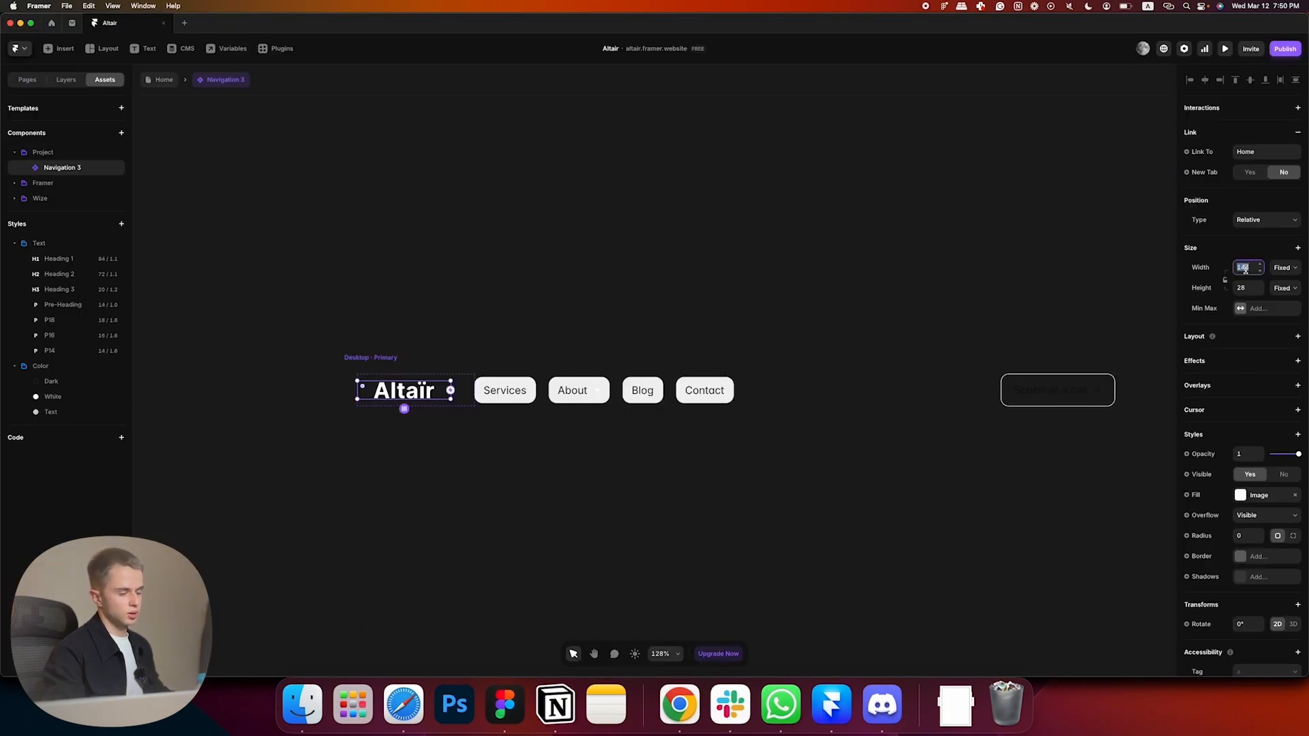
{"action": "type", "text": "66"}
{"action": "key", "text": "Tab"}
{"action": "type", "text": "17"}
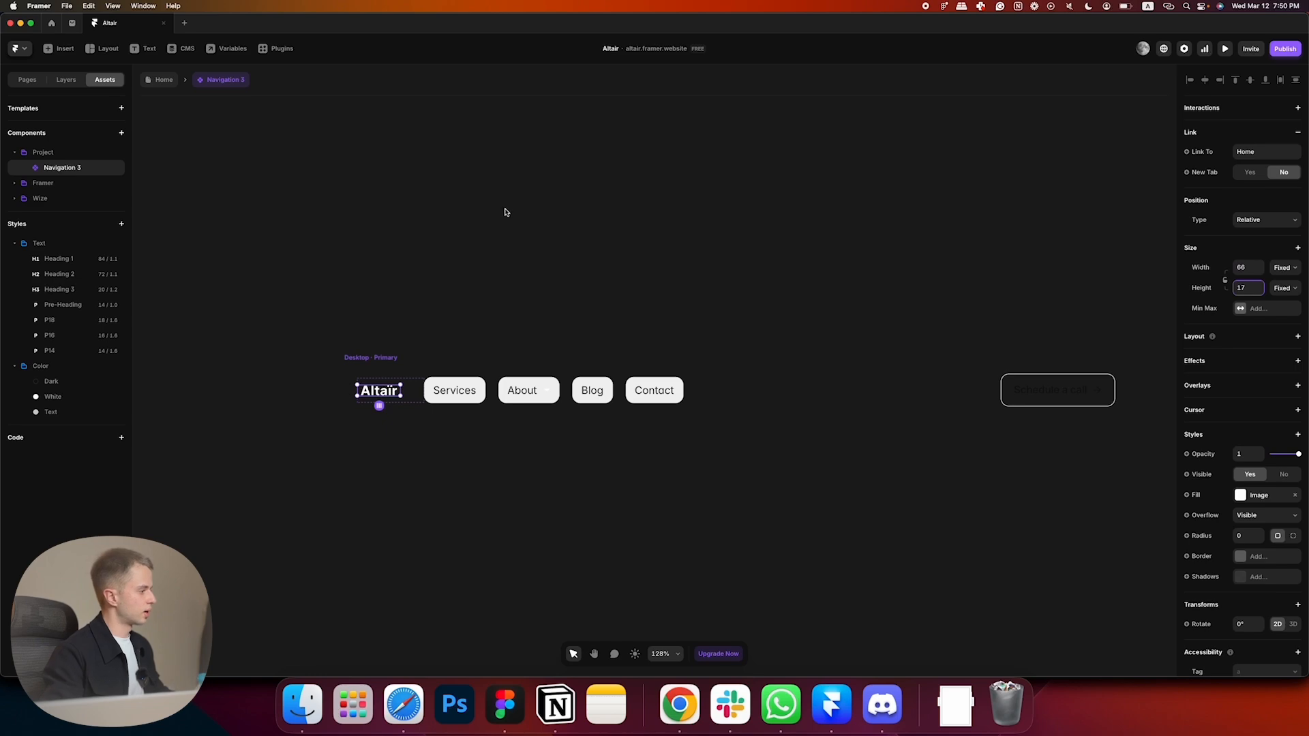
- Compare the logo with the Figma original and increase its height in Framer to about 20
{"action": "left_click", "coordinate": [506, 212]}
{"action": "scroll", "coordinate": [403, 291], "scroll_direction": "down", "scroll_amount": 3}
{"action": "double_click", "coordinate": [392, 366]}
{"action": "scroll", "coordinate": [392, 367], "scroll_direction": "up", "scroll_amount": 5}
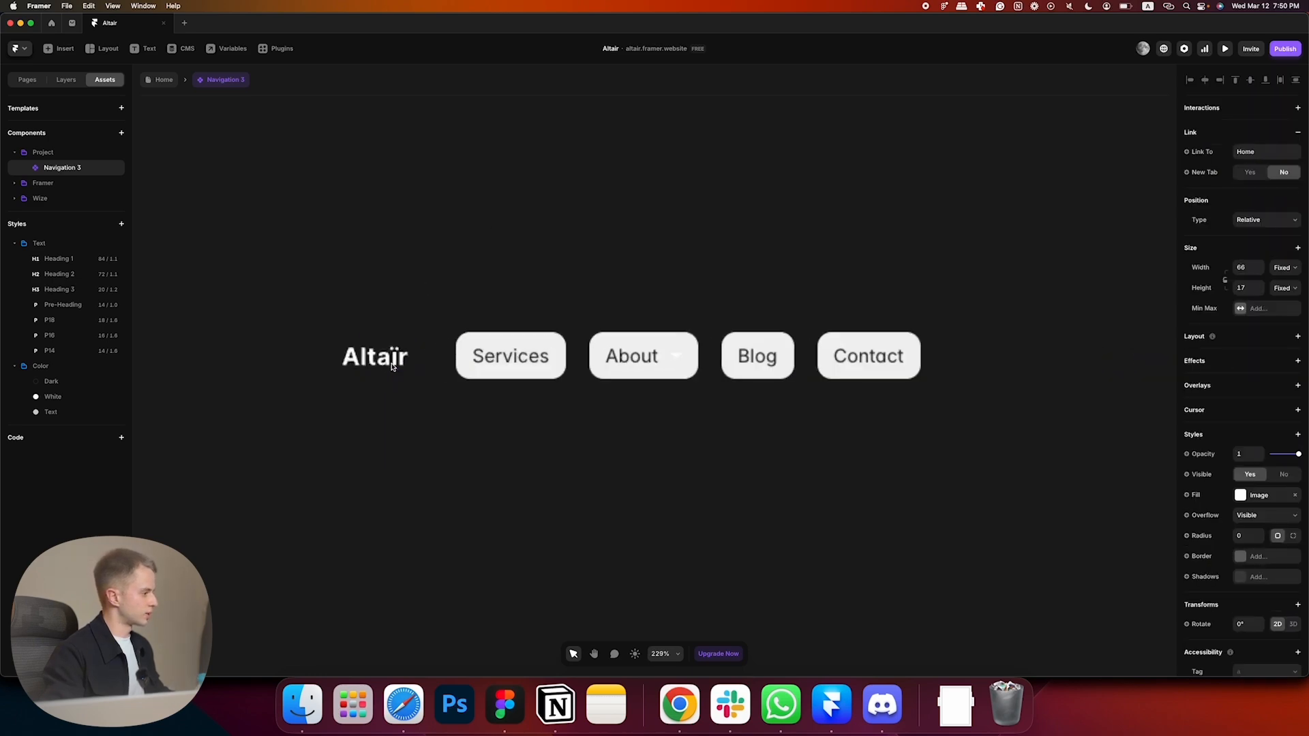
{"action": "key", "text": "super+Tab"}
{"action": "scroll", "coordinate": [458, 208], "scroll_direction": "up", "scroll_amount": 2}
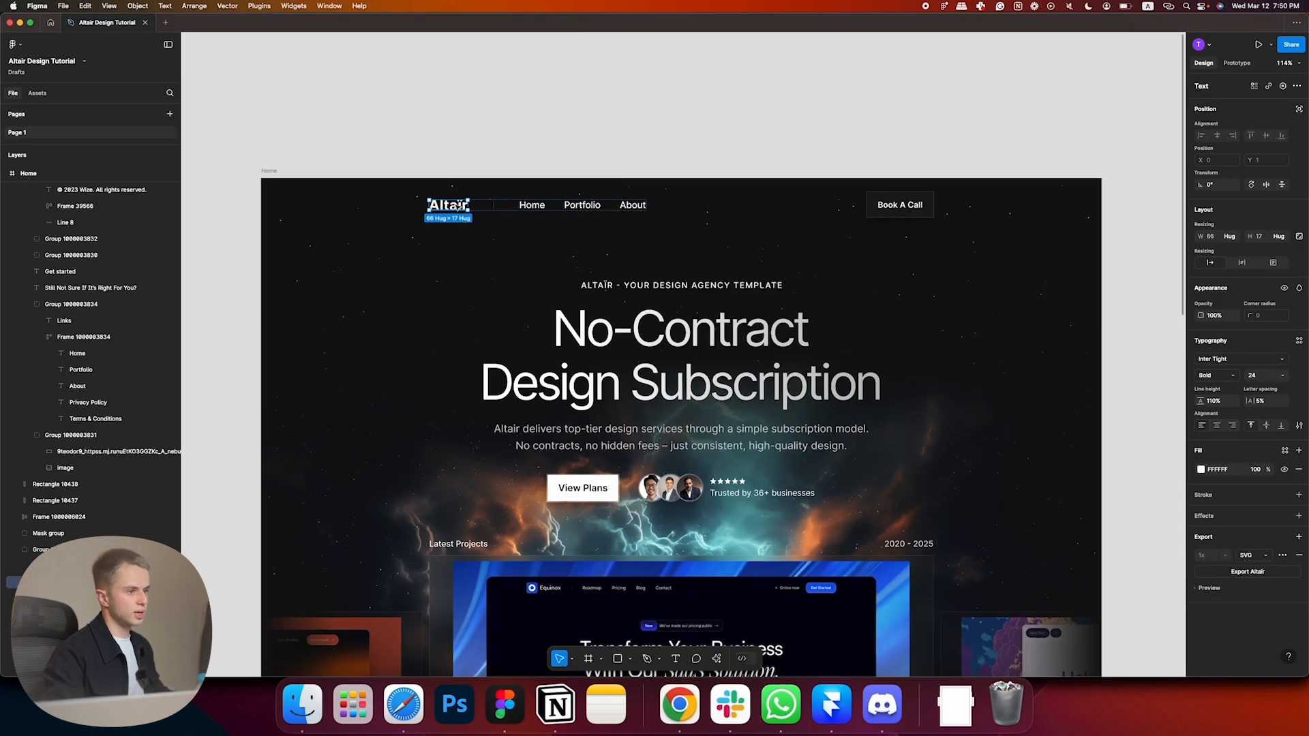
{"action": "key", "text": "super+Tab"}
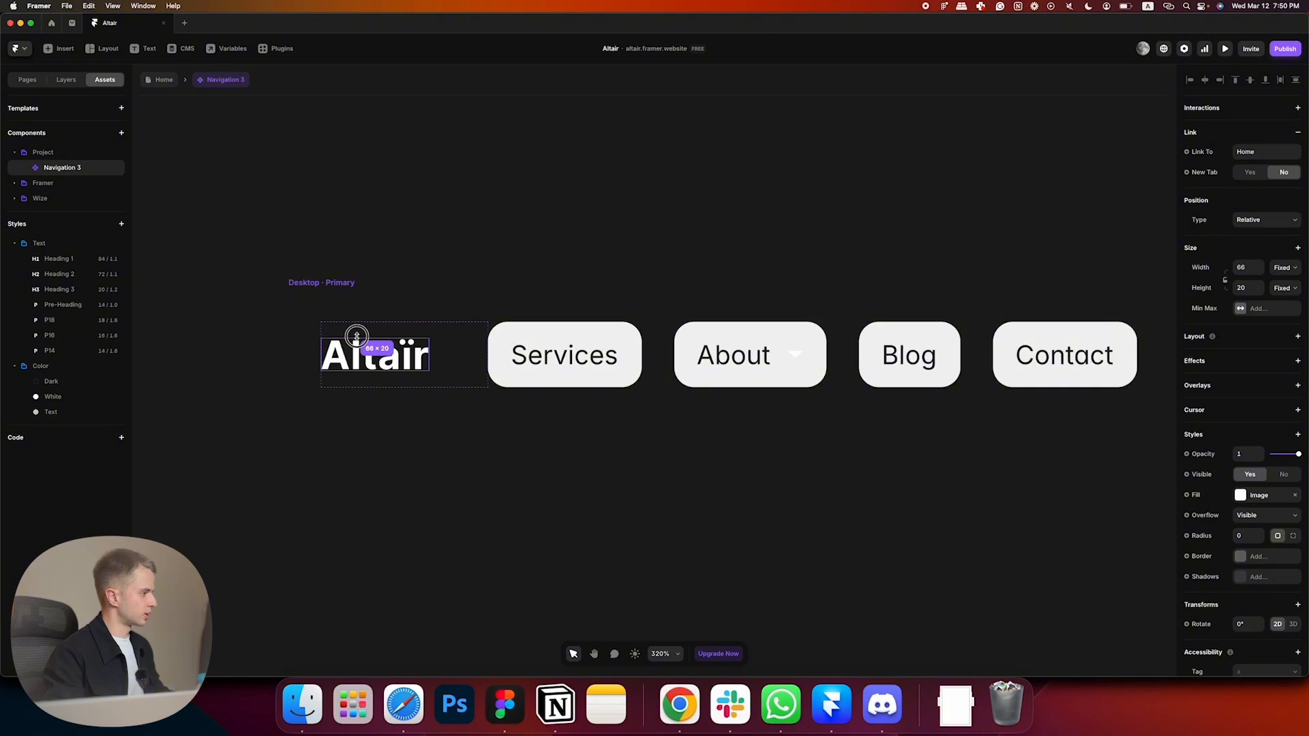
{"action": "left_click", "coordinate": [377, 214]}
{"action": "scroll", "coordinate": [342, 227], "scroll_direction": "down", "scroll_amount": 3}
{"action": "left_click_drag", "start_coordinate": [396, 230], "coordinate": [300, 316]}
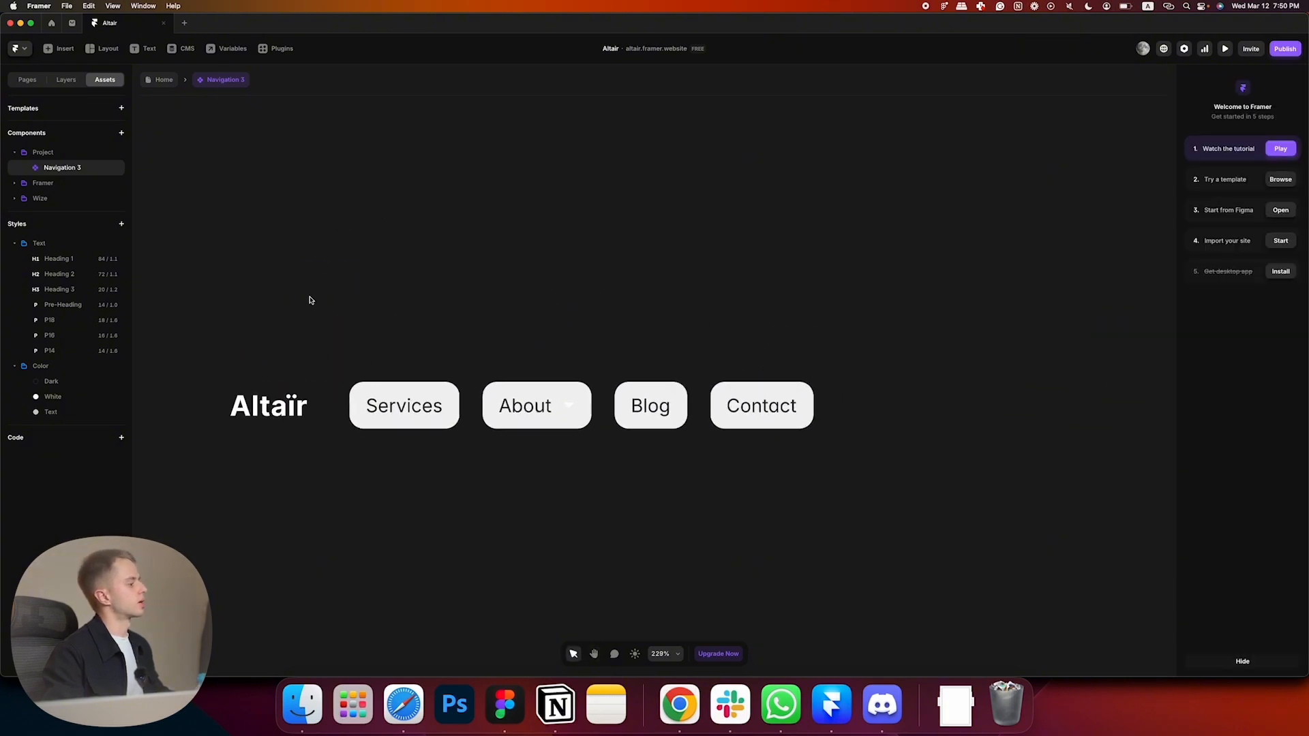
- Unlink and replace all instances of the Services link component so it can be edited in the project
{"action": "scroll", "coordinate": [310, 299], "scroll_direction": "down", "scroll_amount": 5}
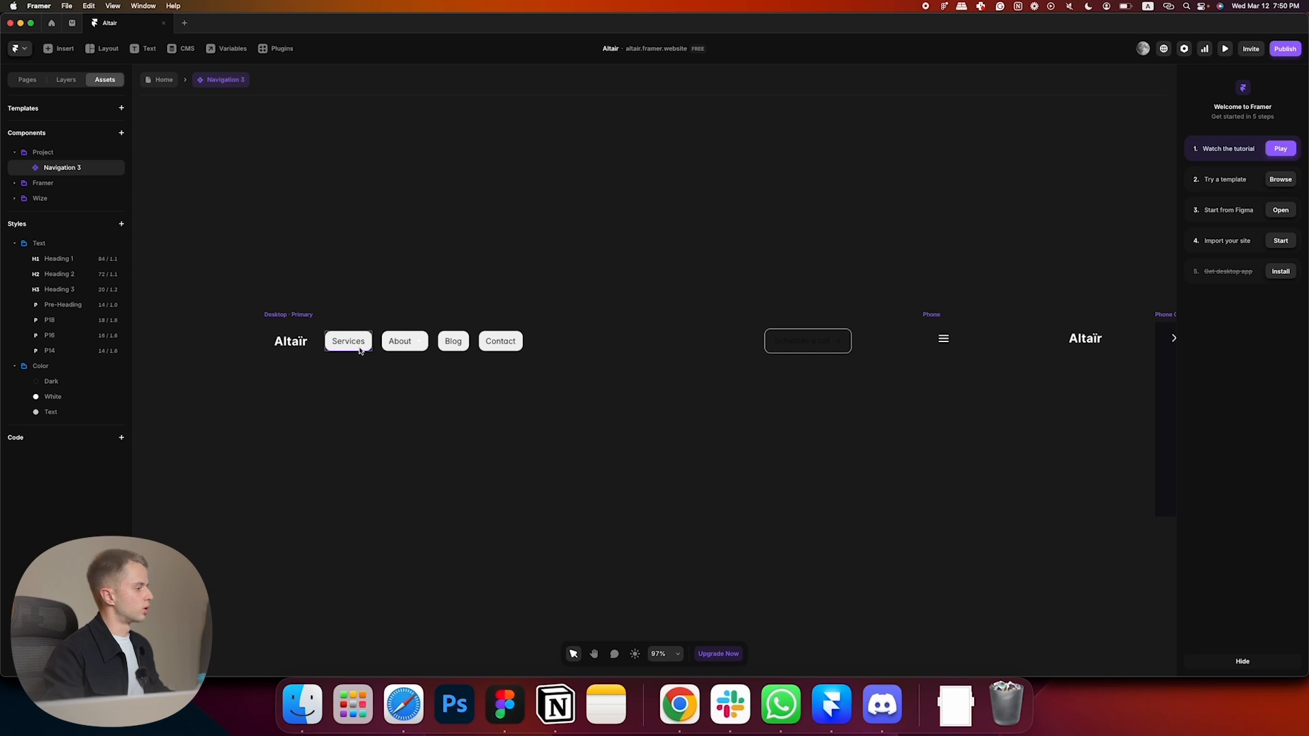
{"action": "double_click", "coordinate": [359, 346]}
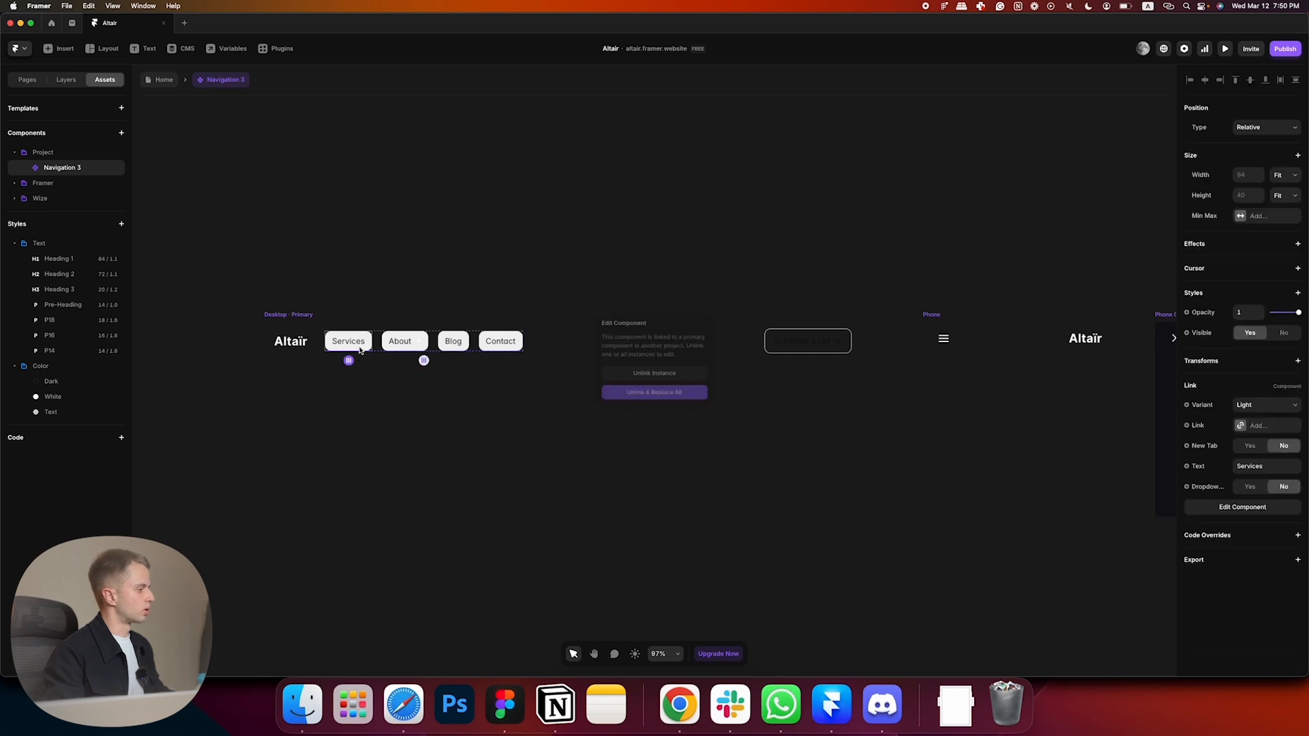
{"action": "left_click", "coordinate": [682, 390]}
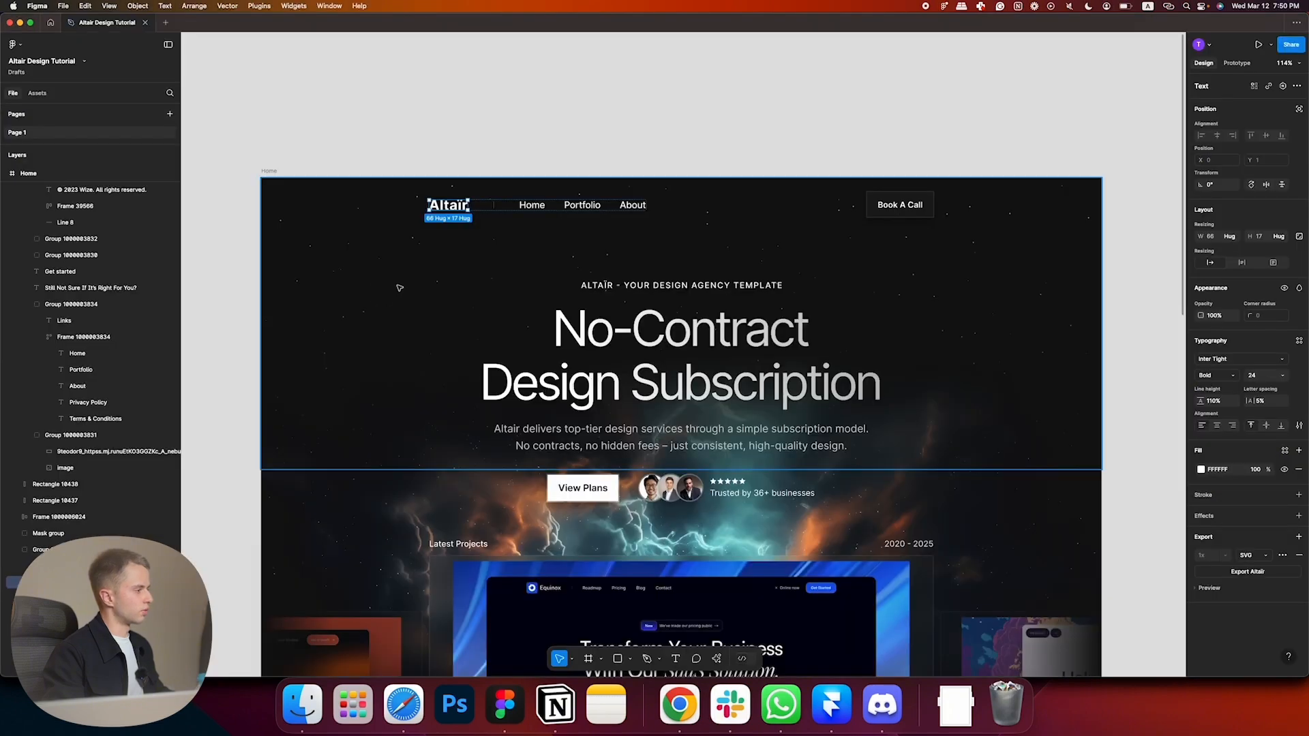
- Set the fill of the Link component's Light primary variant to White with 0% opacity
{"action": "scroll", "coordinate": [1256, 491], "scroll_direction": "down", "scroll_amount": 5}
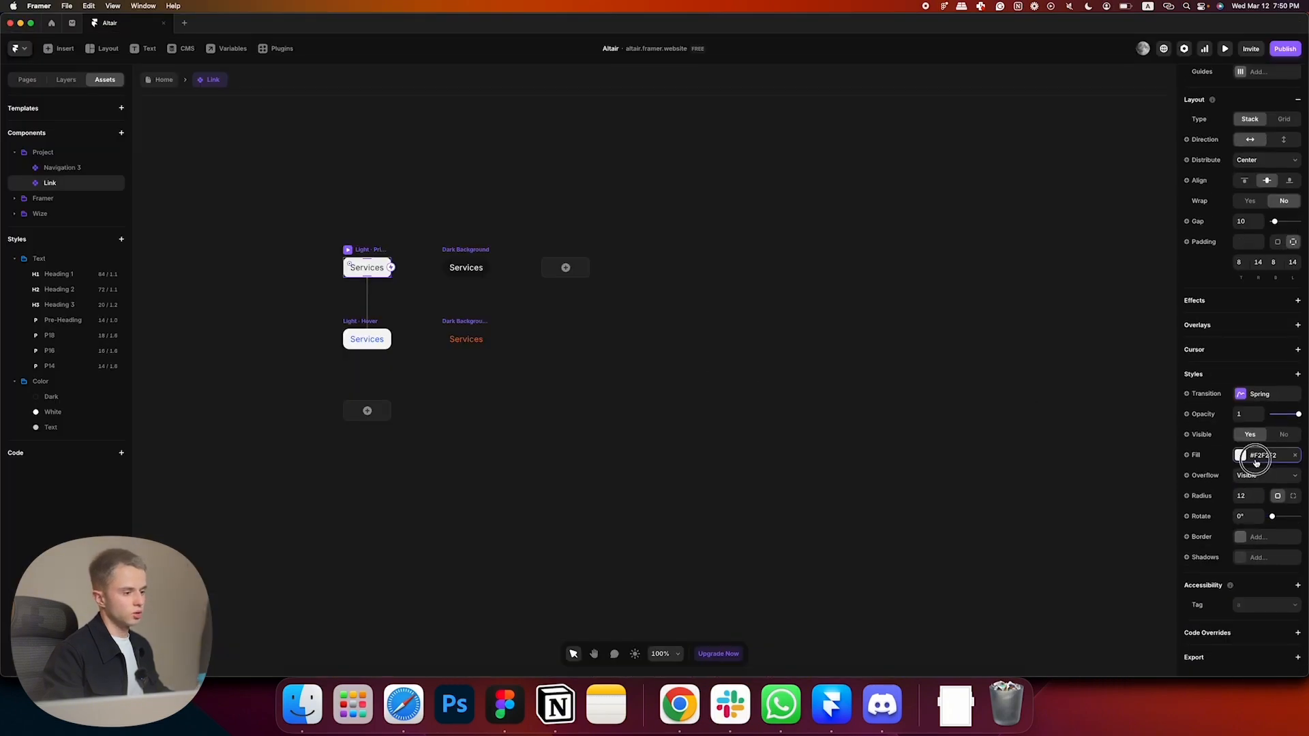
{"action": "left_click", "coordinate": [1255, 457]}
{"action": "left_click", "coordinate": [1100, 615]}
{"action": "left_click", "coordinate": [1109, 543]}
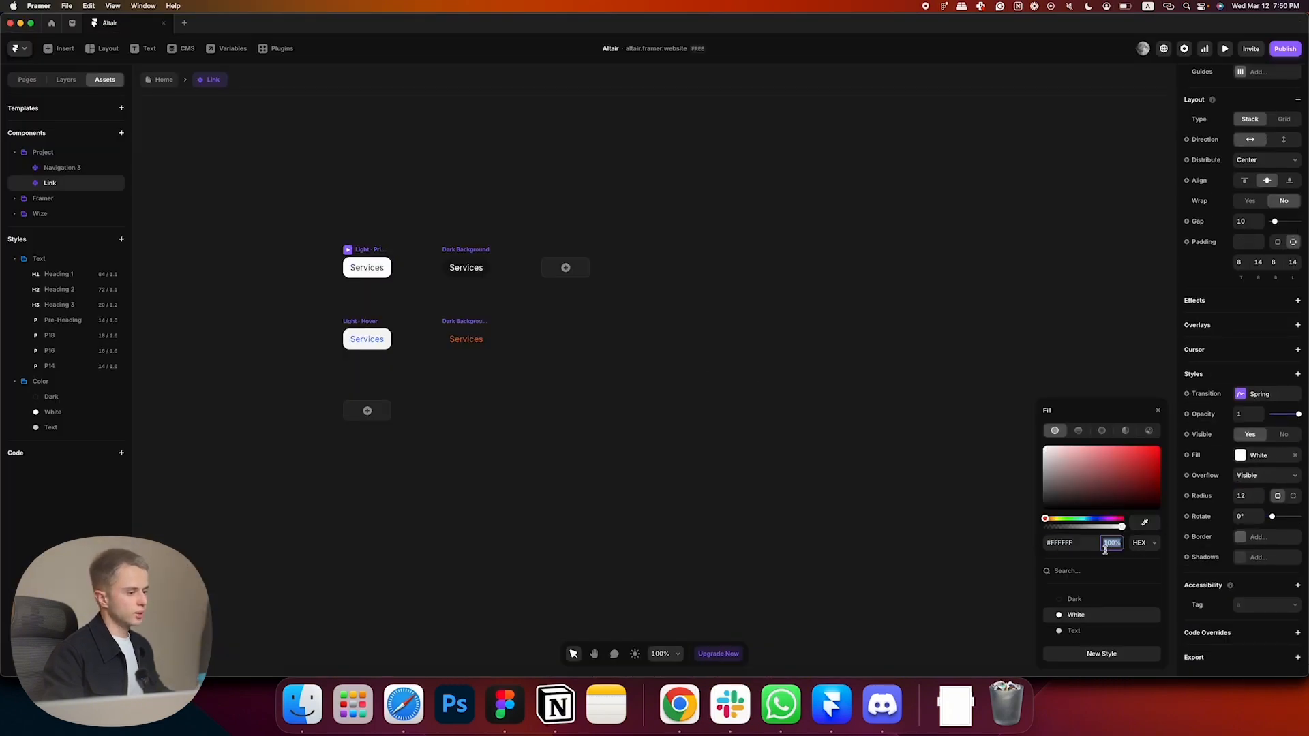
{"action": "type", "text": "0"}
- Set the color of the Services text in the Link component's Light Primary variant to White
{"action": "double_click", "coordinate": [367, 267]}
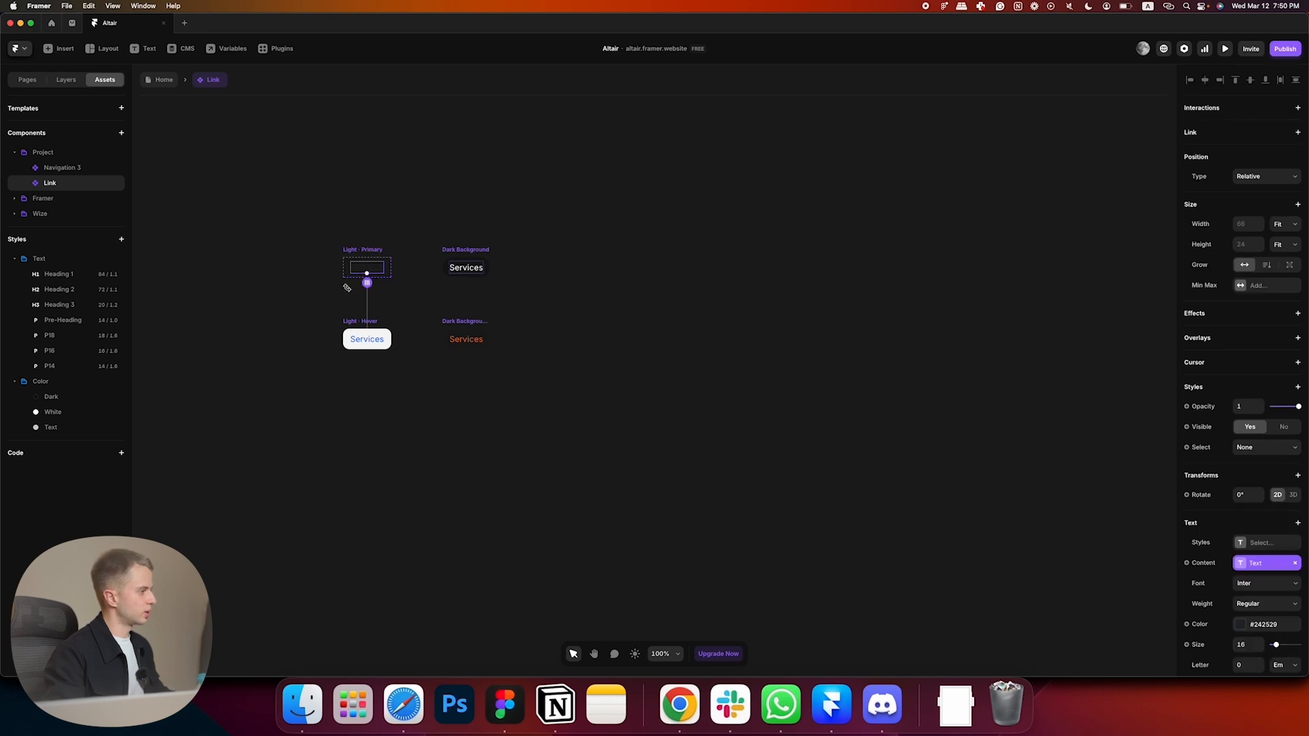
{"action": "scroll", "coordinate": [1257, 510], "scroll_direction": "down", "scroll_amount": 2}
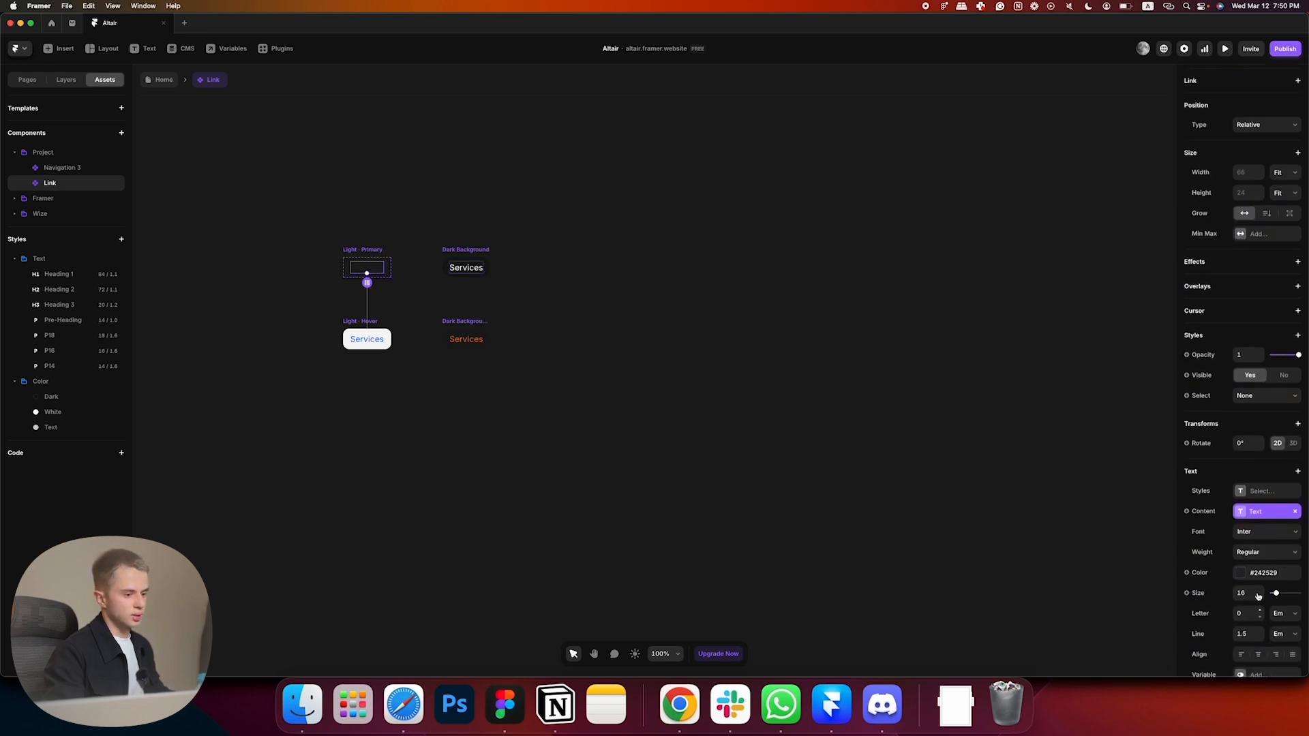
{"action": "left_click", "coordinate": [1259, 574]}
{"action": "left_click", "coordinate": [1074, 616]}
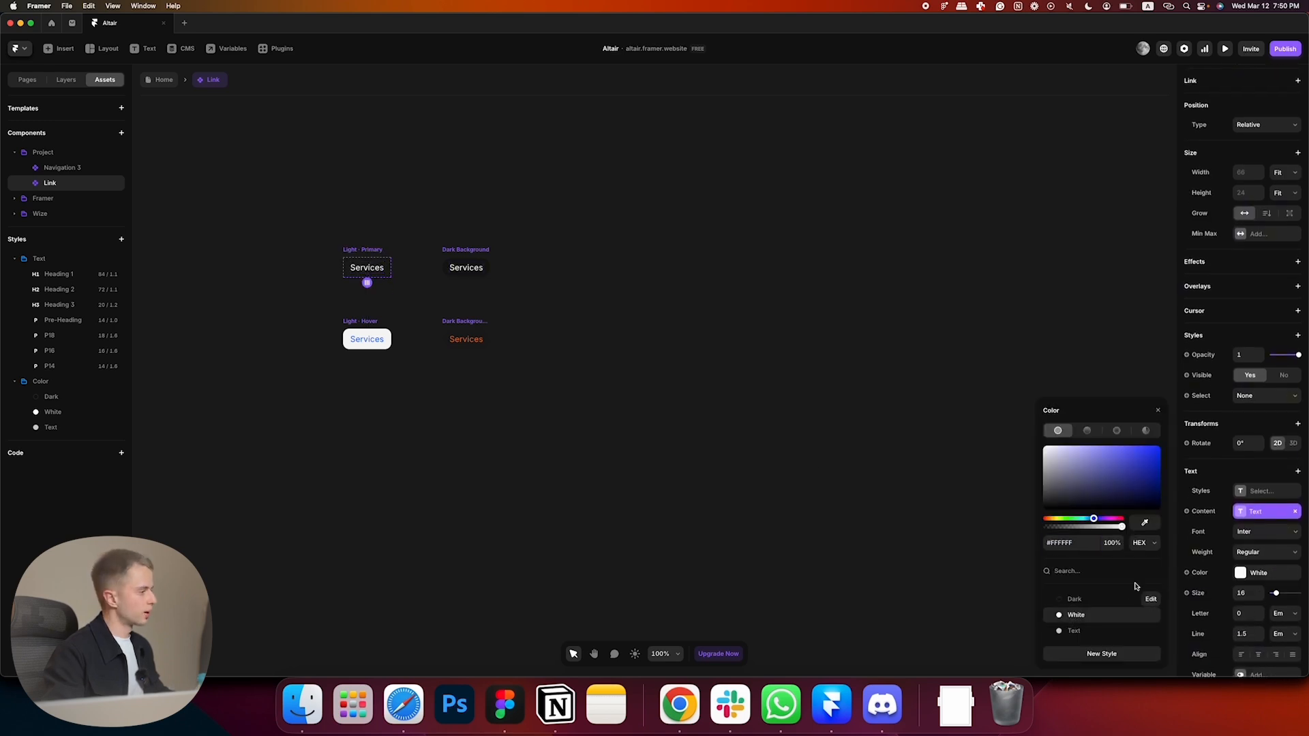
- Check the Home link's typography in Figma, and give the Light Primary variant's text the P16 style with the White color
{"action": "left_click", "coordinate": [1262, 491]}
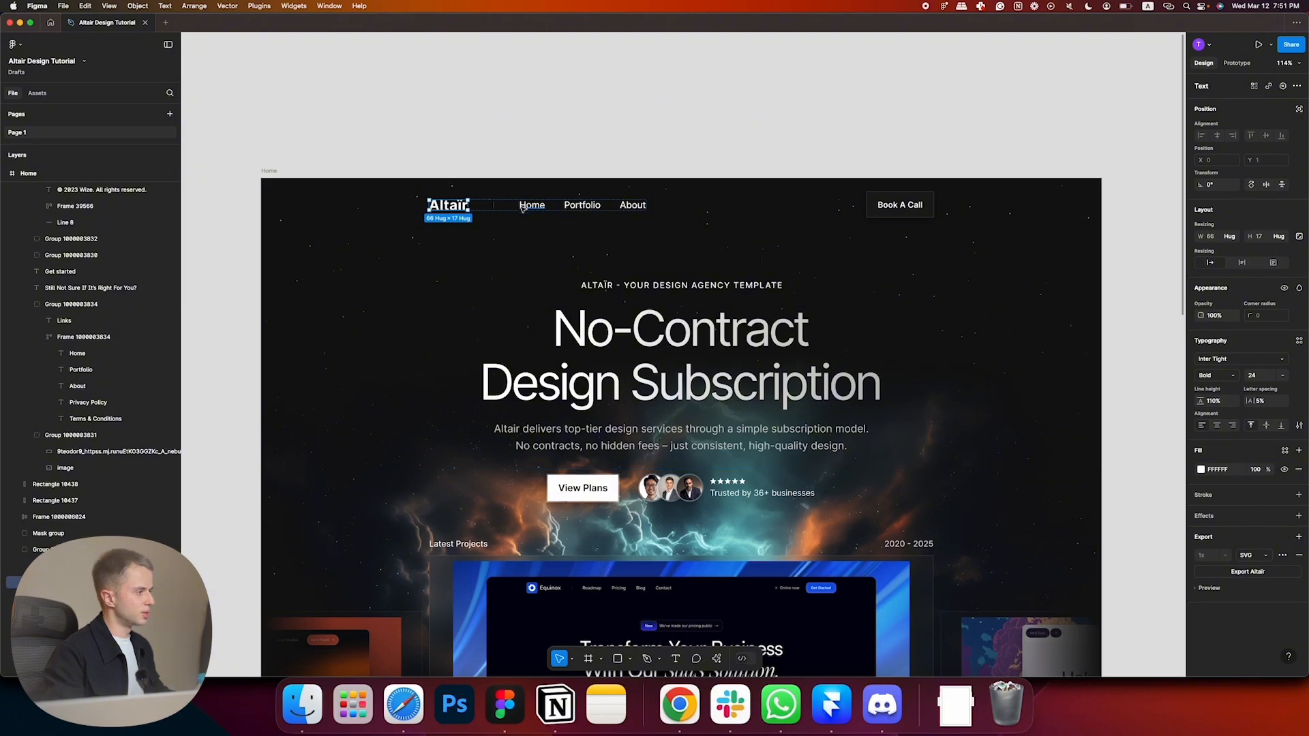
{"action": "left_click", "coordinate": [525, 206]}
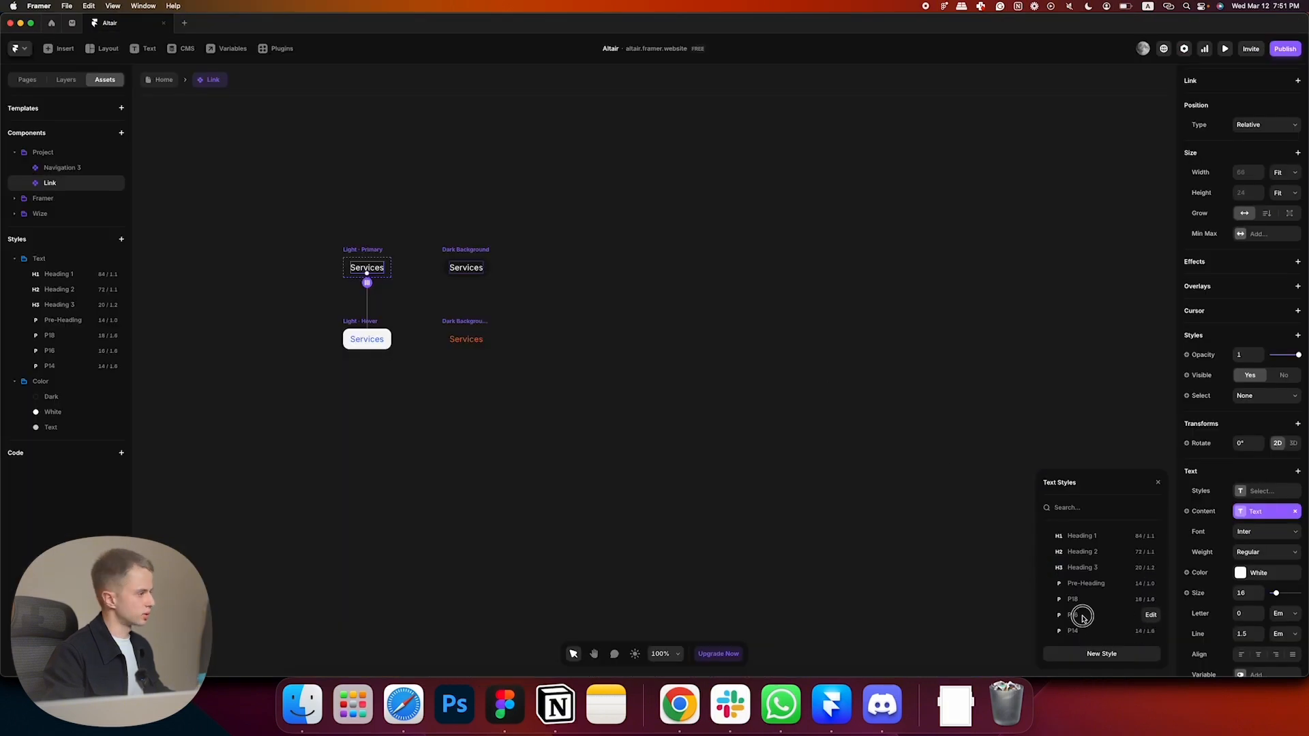
{"action": "left_click", "coordinate": [1084, 617]}
{"action": "left_click", "coordinate": [1246, 520]}
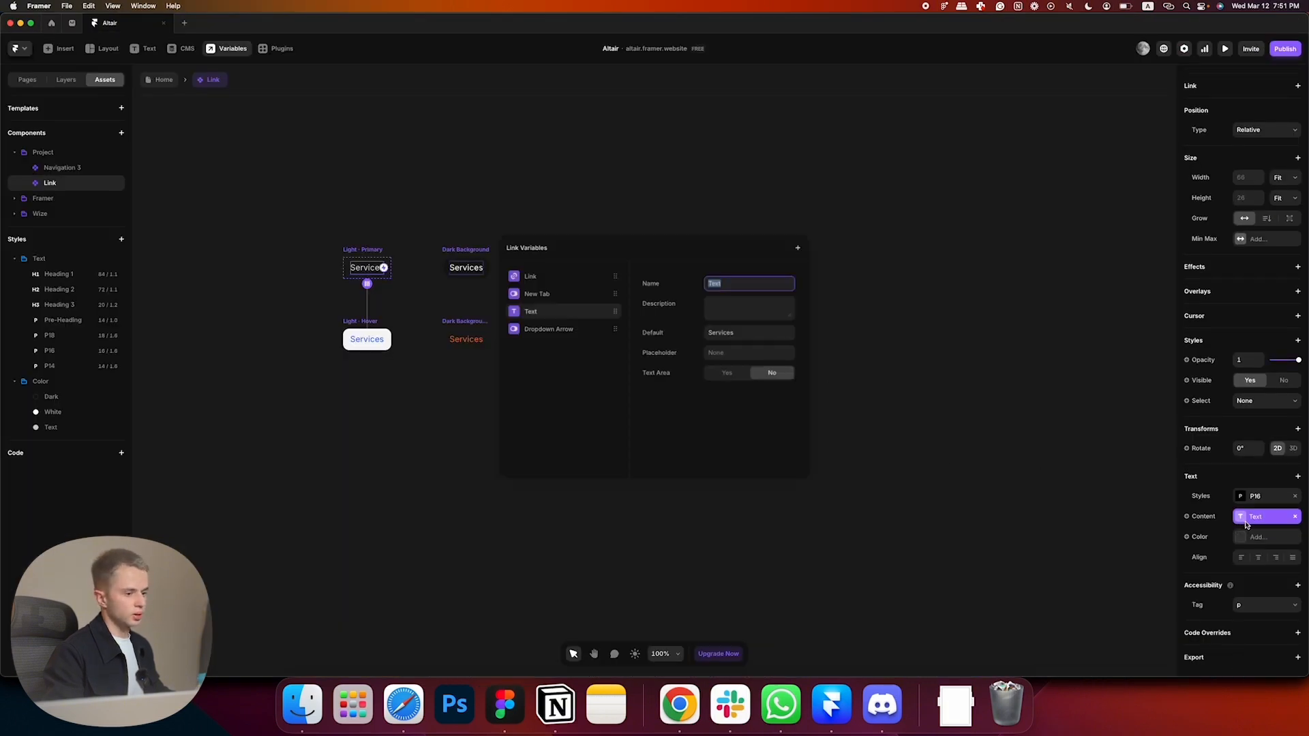
{"action": "left_click", "coordinate": [1251, 536]}
{"action": "left_click", "coordinate": [1251, 537]}
{"action": "left_click", "coordinate": [1070, 619]}
{"action": "left_click", "coordinate": [421, 362]}
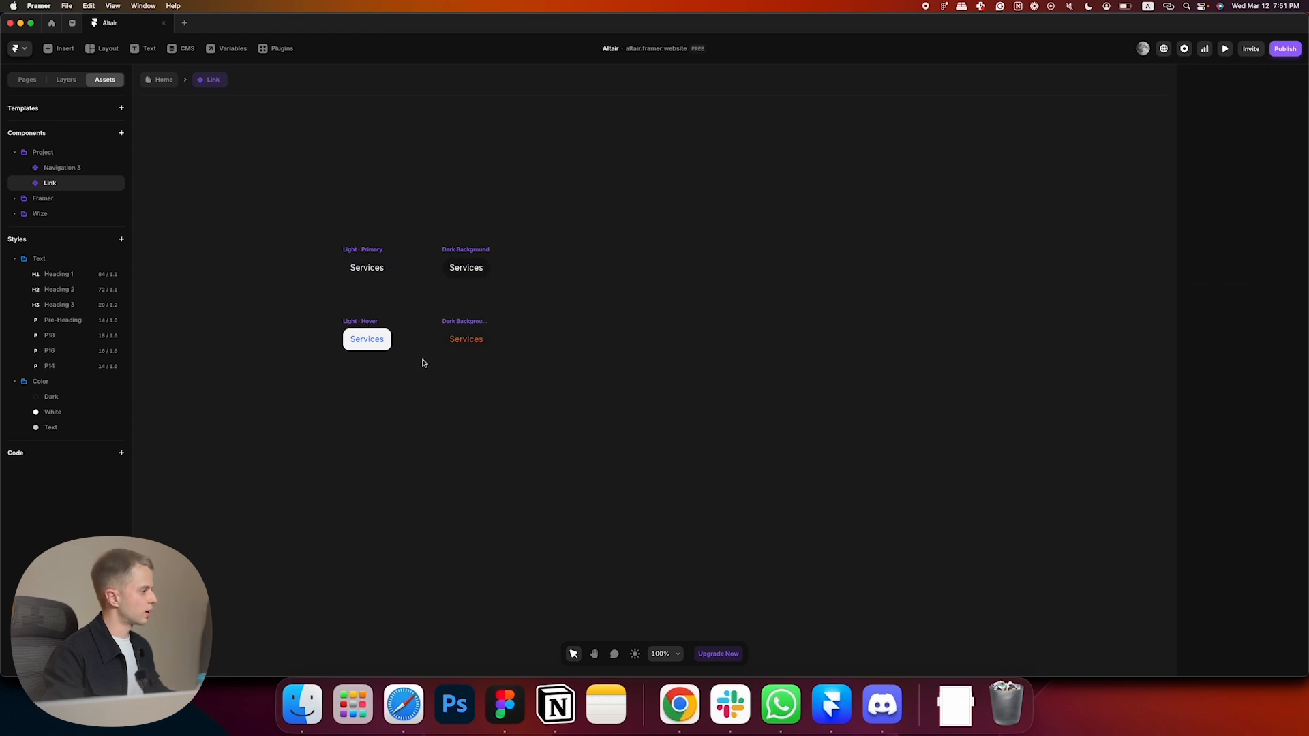
- Set the fill of the Link component's Light Hover variant to White with 12% opacity
{"action": "left_click", "coordinate": [365, 334]}
{"action": "scroll", "coordinate": [1277, 564], "scroll_direction": "down", "scroll_amount": 3}
{"action": "left_click", "coordinate": [1259, 503]}
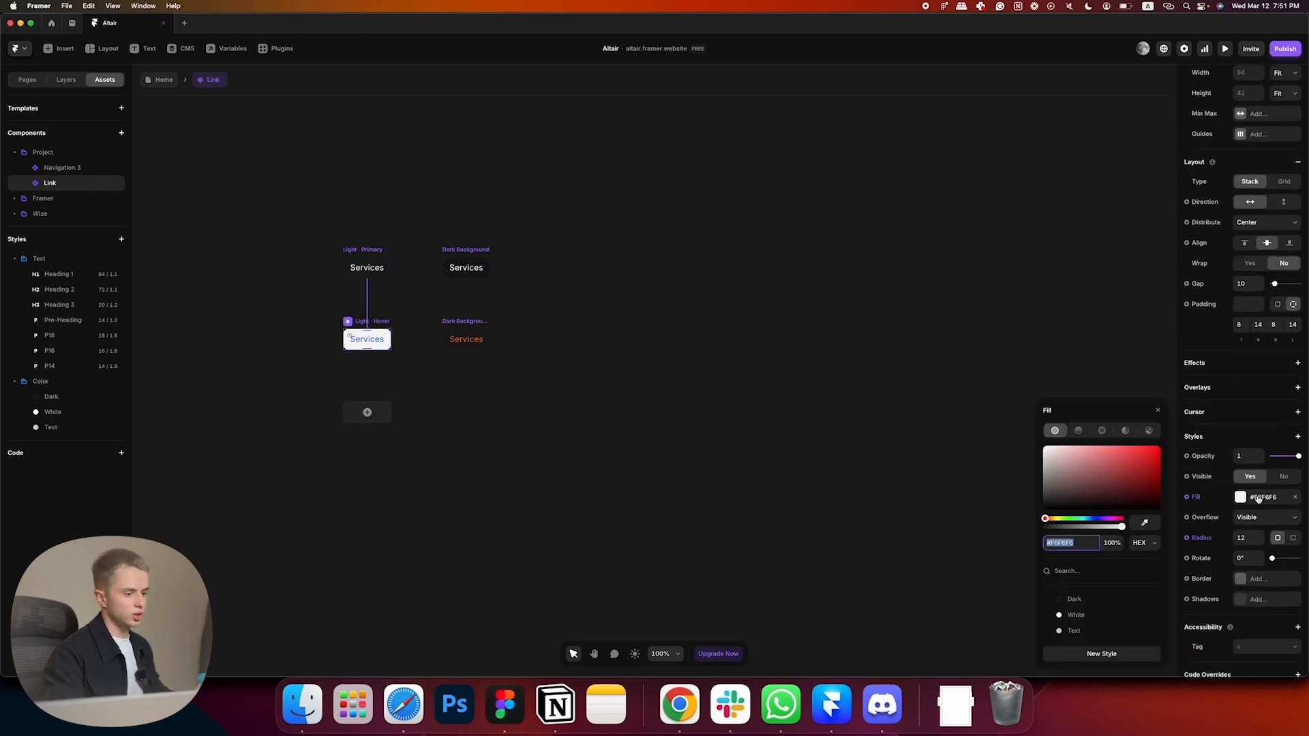
{"action": "left_click", "coordinate": [1077, 615]}
{"action": "left_click", "coordinate": [1108, 542]}
{"action": "type", "text": "12"}
{"action": "key", "text": "Return"}
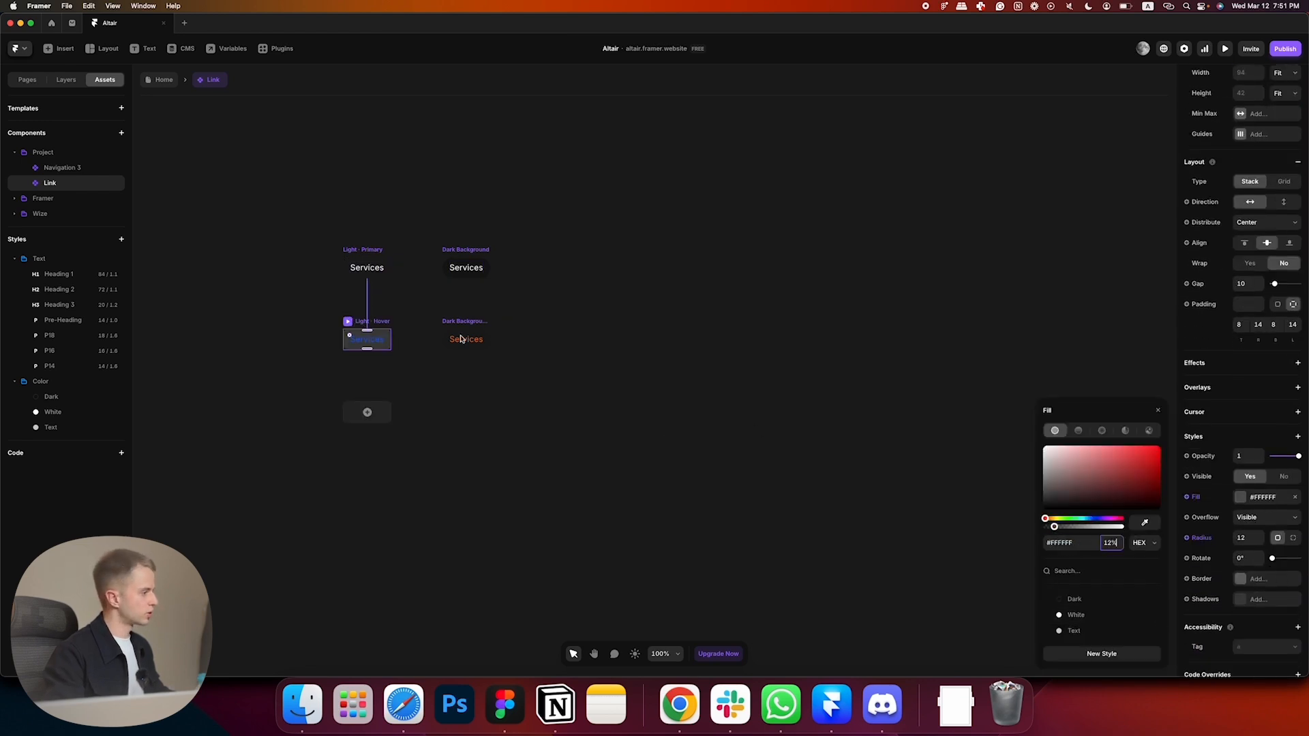
- Reset the text color override in the Light Hover variant and adjust the opacity of the variant's fill
{"action": "left_click", "coordinate": [363, 340]}
{"action": "left_click", "coordinate": [1204, 568]}
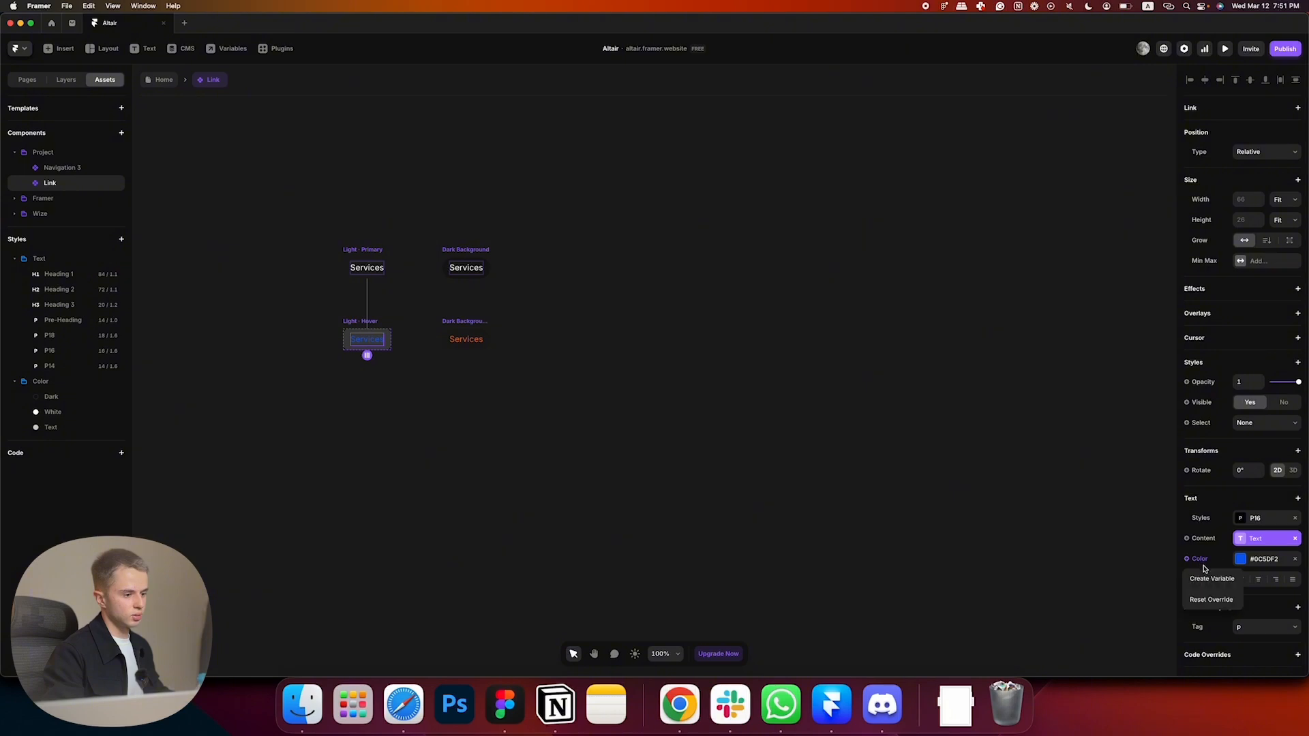
{"action": "left_click", "coordinate": [1210, 598]}
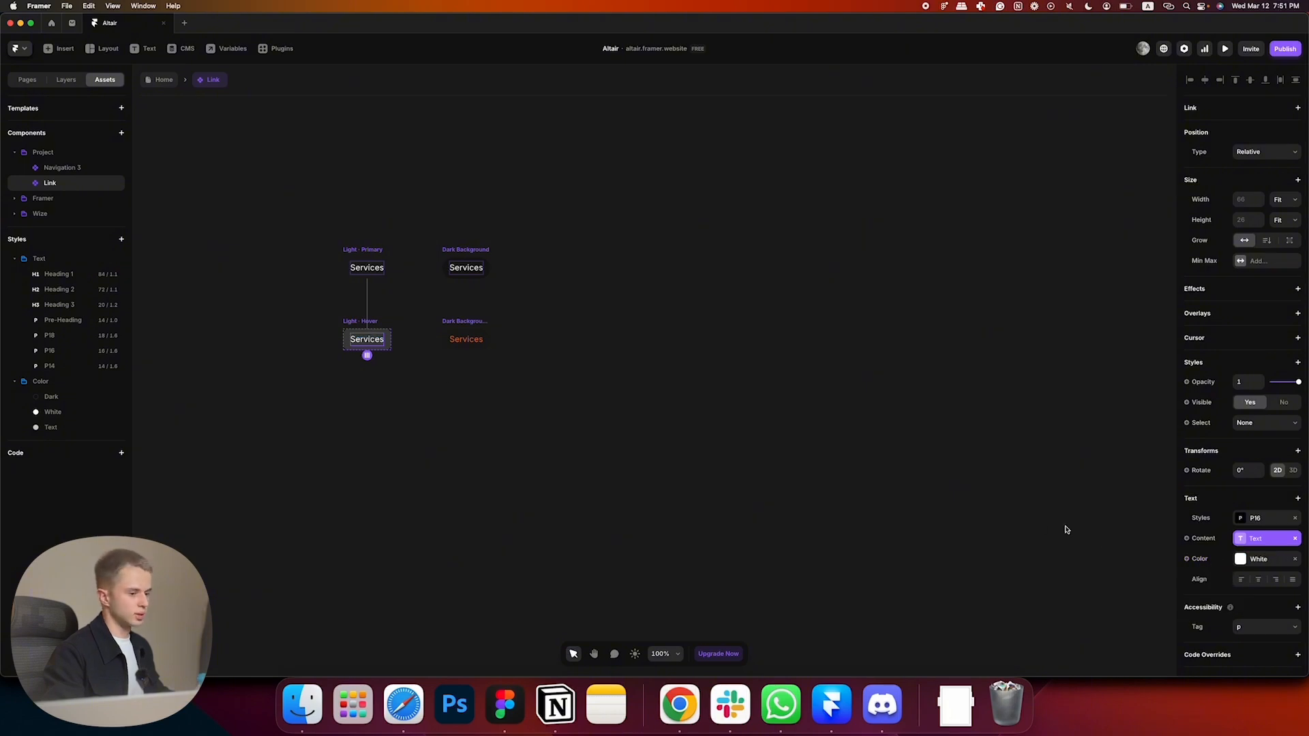
{"action": "left_click", "coordinate": [344, 326]}
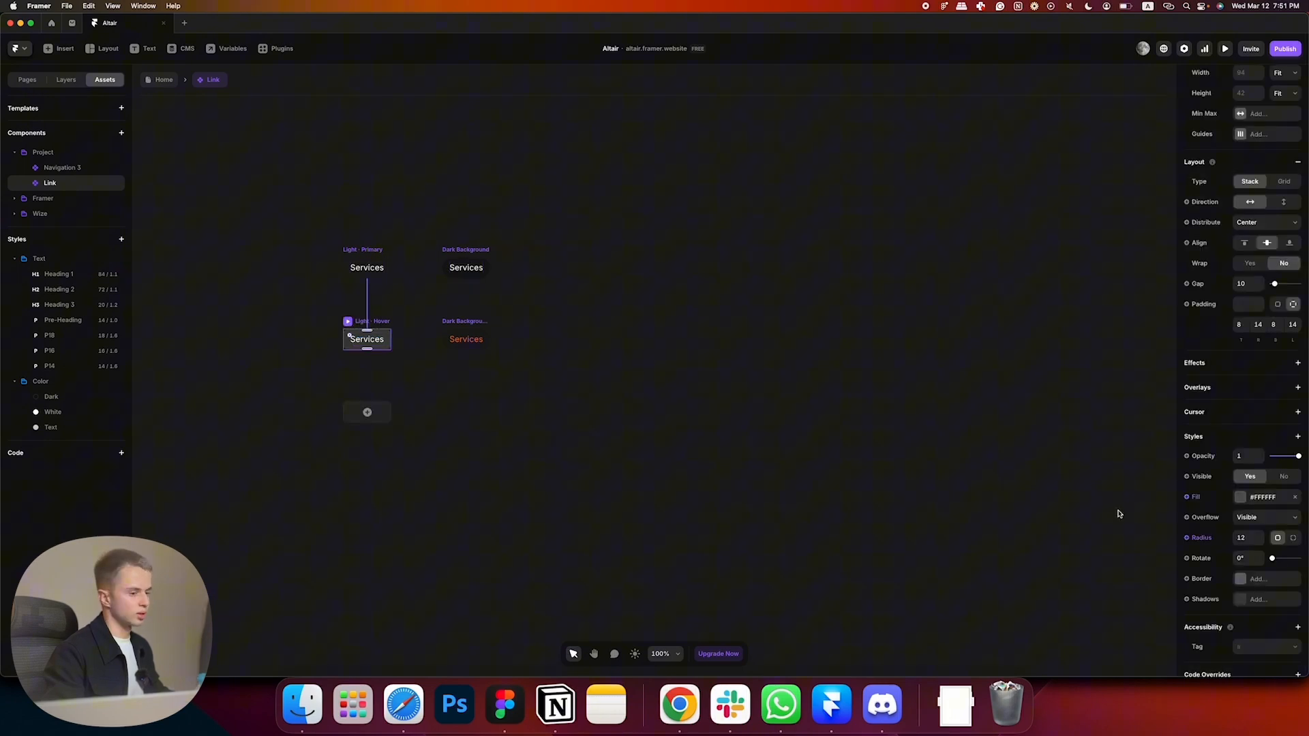
{"action": "left_click", "coordinate": [1246, 502]}
{"action": "left_click", "coordinate": [1109, 543]}
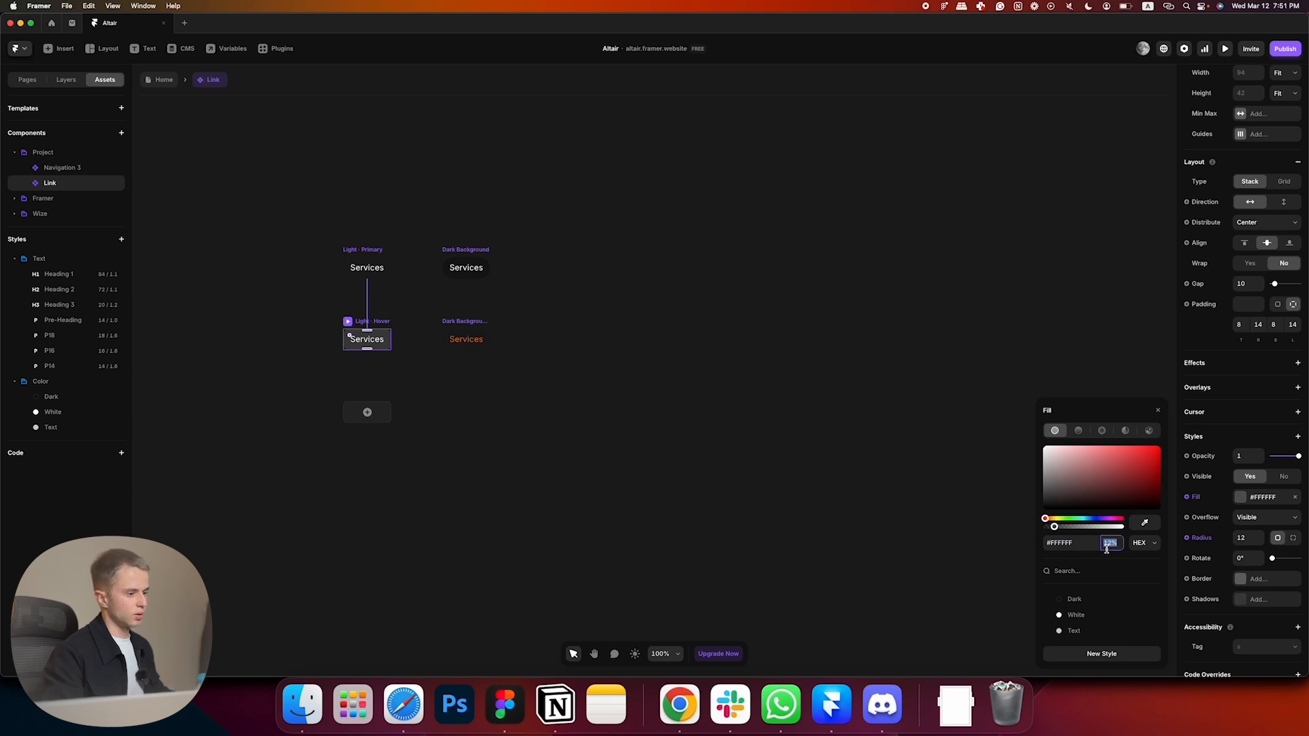
{"action": "left_click", "coordinate": [736, 354]}
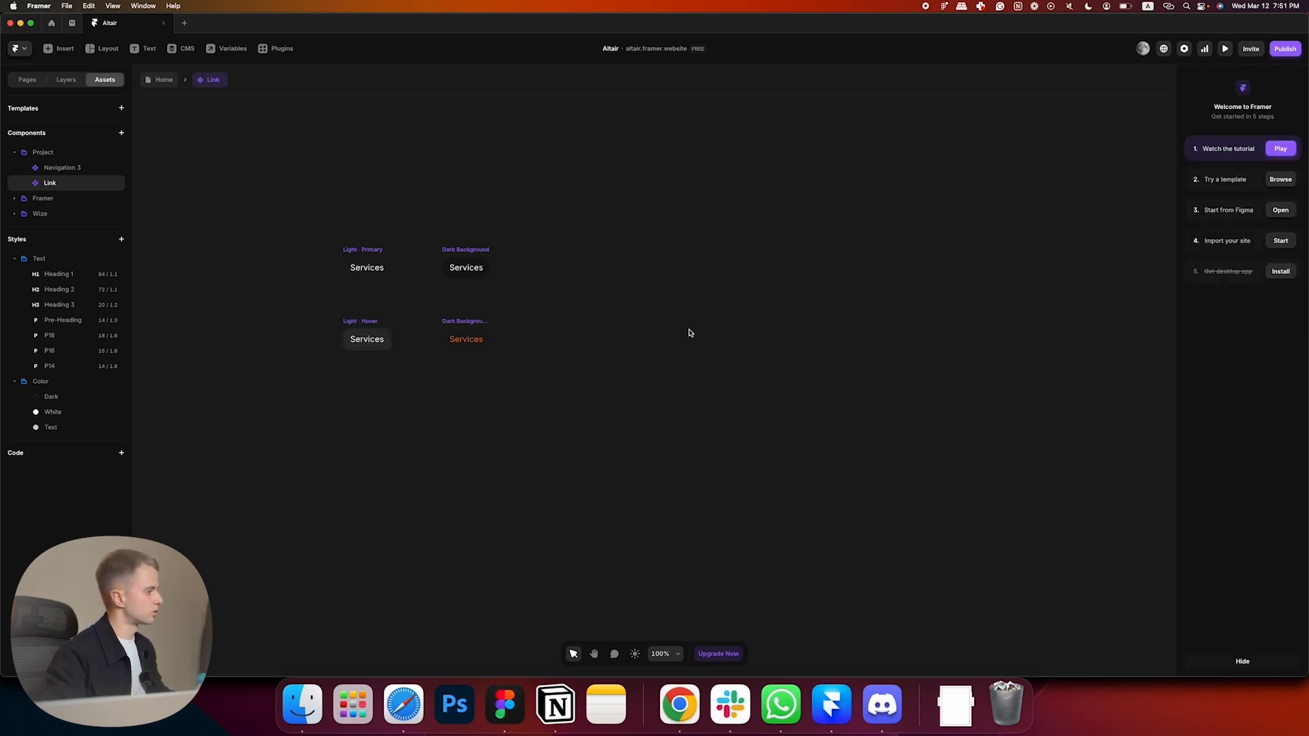
- Delete both Dark Background variants of the Link component
{"action": "left_click_drag", "start_coordinate": [418, 225], "coordinate": [607, 449]}
{"action": "key", "text": "BackSpace"}
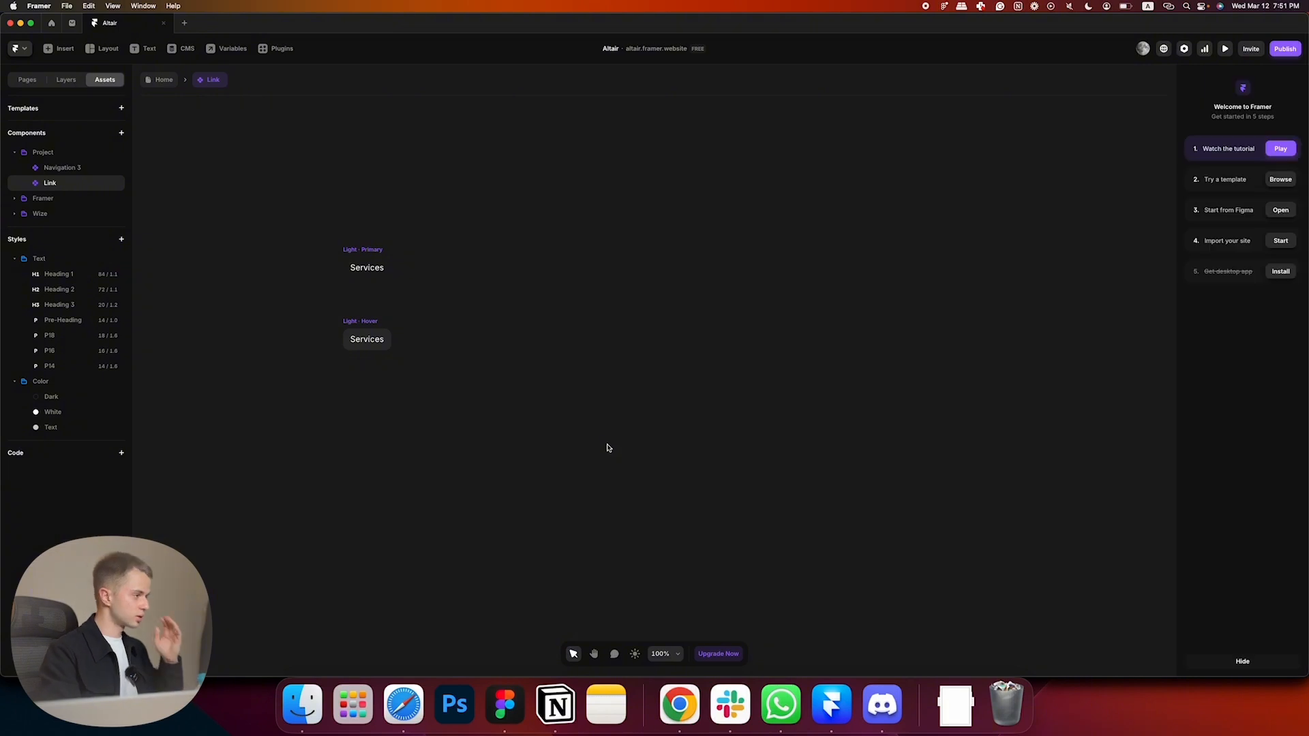
{"action": "left_click", "coordinate": [366, 266]}
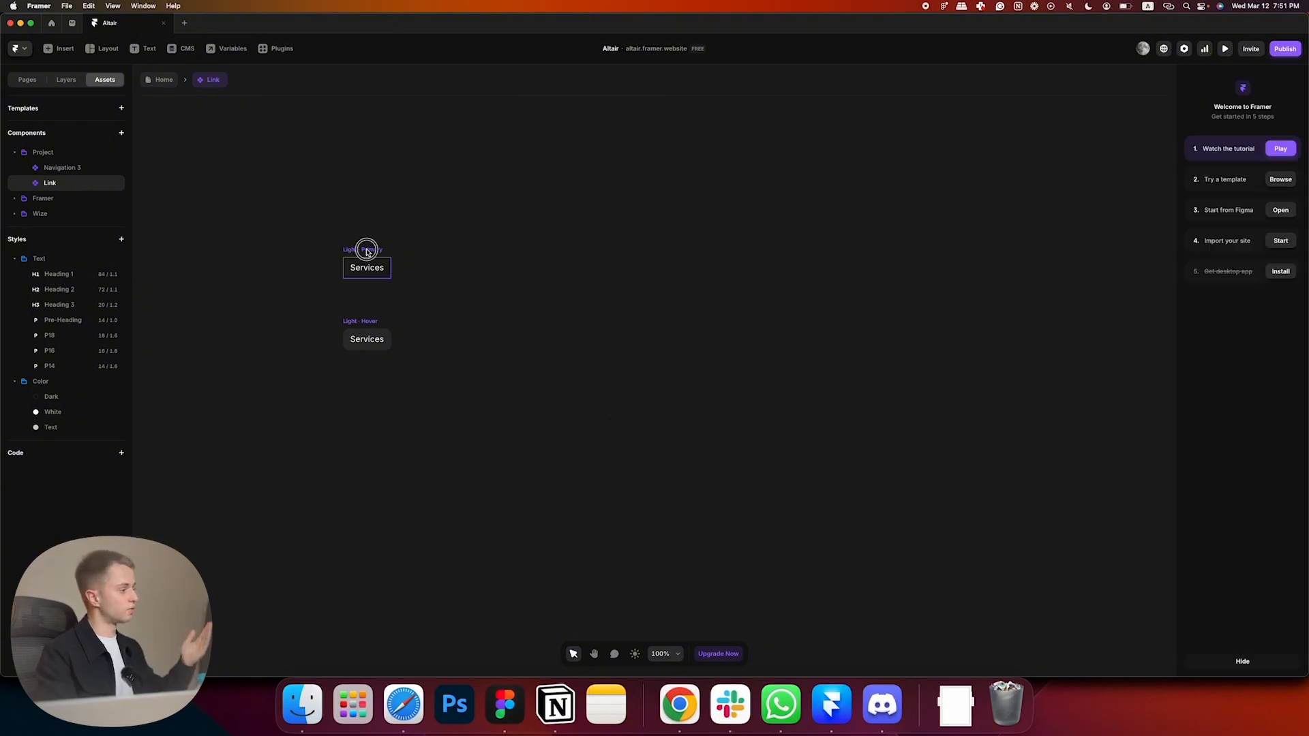
- Return to the Home page, open the Navigation 3 component and remove the About dropdown link from its Desktop variant
{"action": "left_click", "coordinate": [157, 80]}
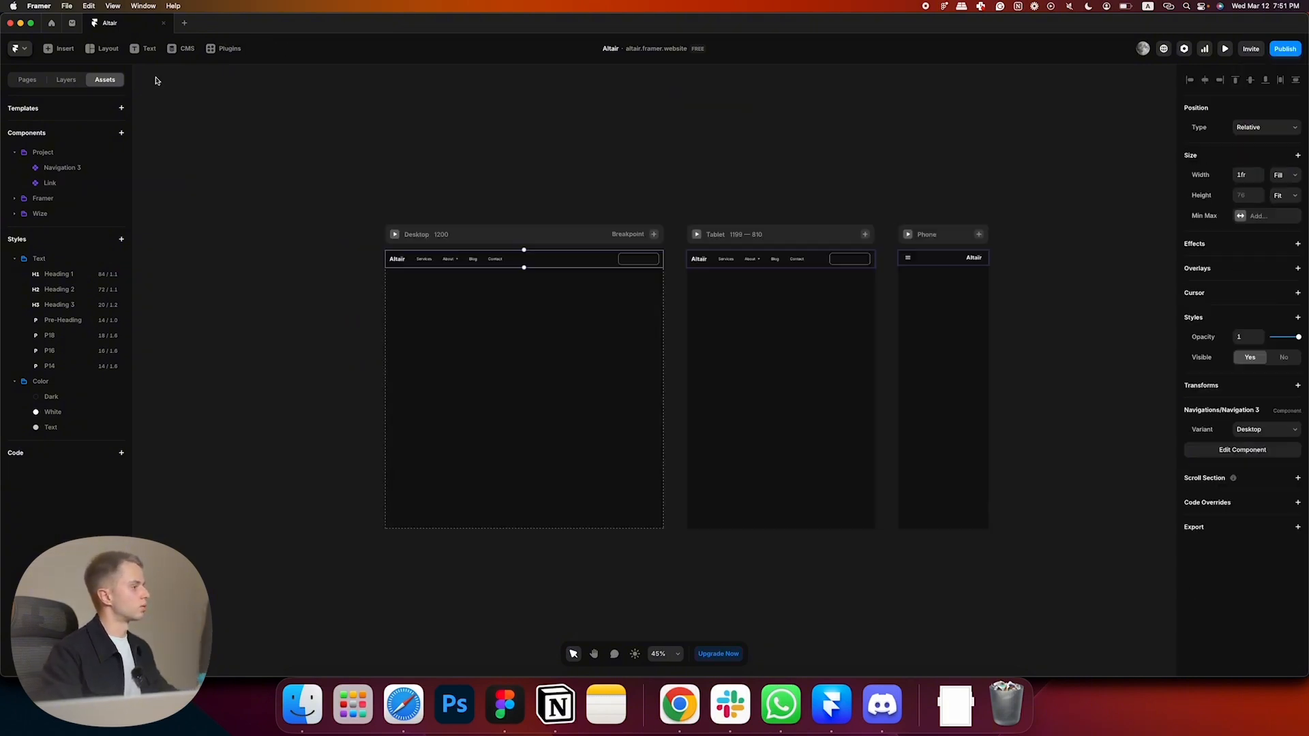
{"action": "double_click", "coordinate": [448, 266]}
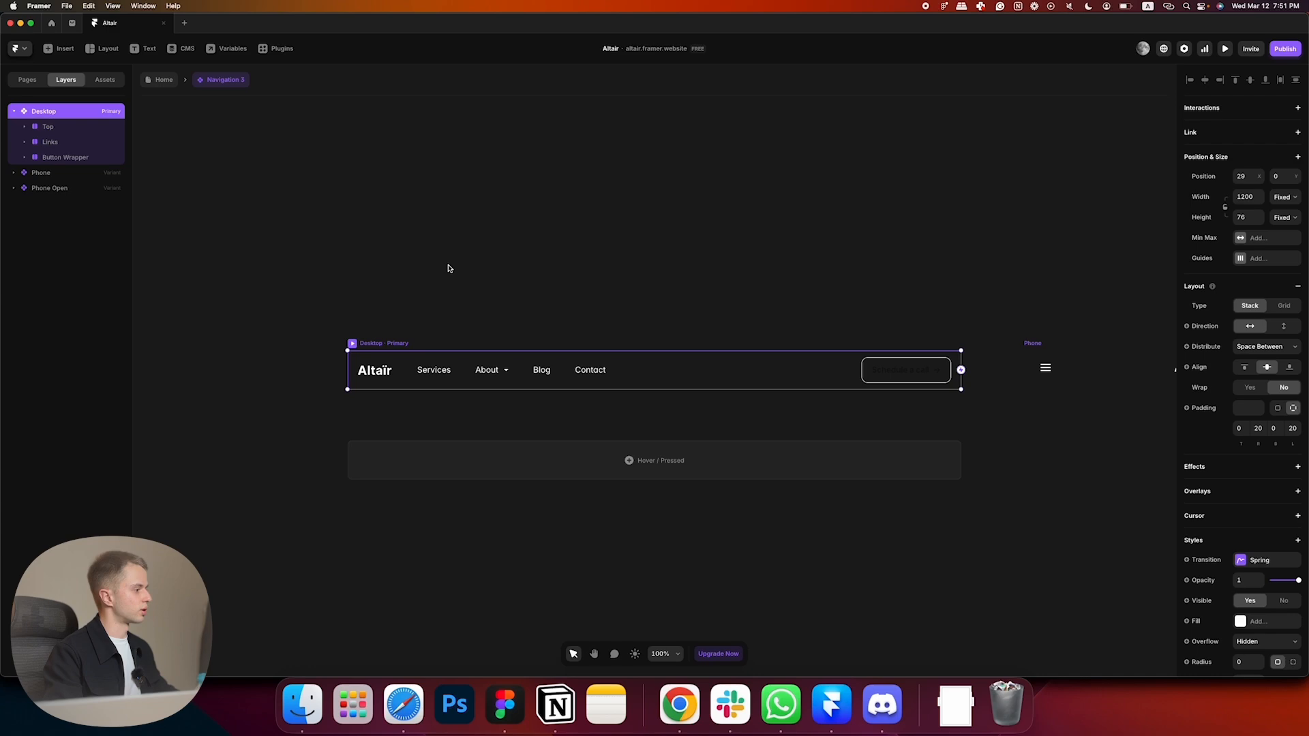
{"action": "left_click", "coordinate": [442, 379], "text": "super"}
{"action": "scroll", "coordinate": [444, 379], "scroll_direction": "up", "scroll_amount": 2}
{"action": "left_click", "coordinate": [488, 376]}
{"action": "key", "text": "super+Tab"}
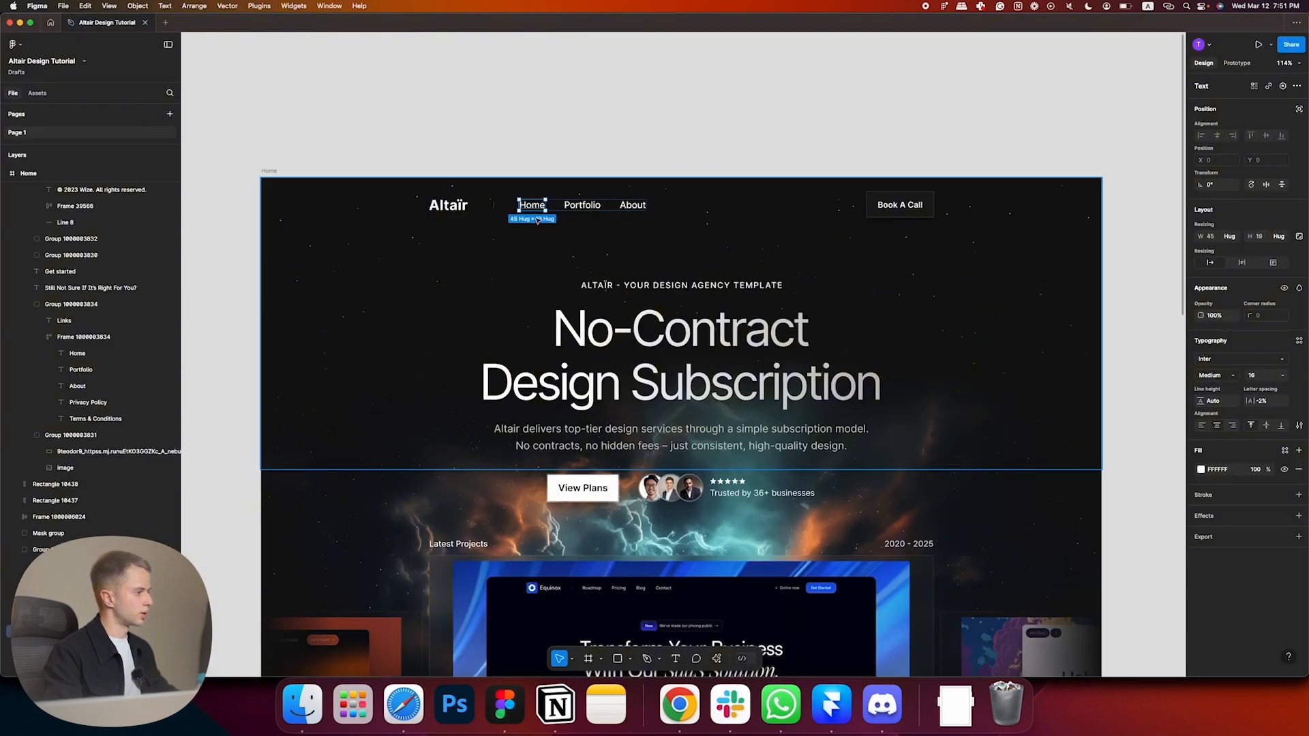
{"action": "key", "text": "super+Tab"}
{"action": "left_click", "coordinate": [459, 383]}
- Change the Services link's text to Home, following the first menu link in the Figma design
{"action": "left_click", "coordinate": [459, 369]}
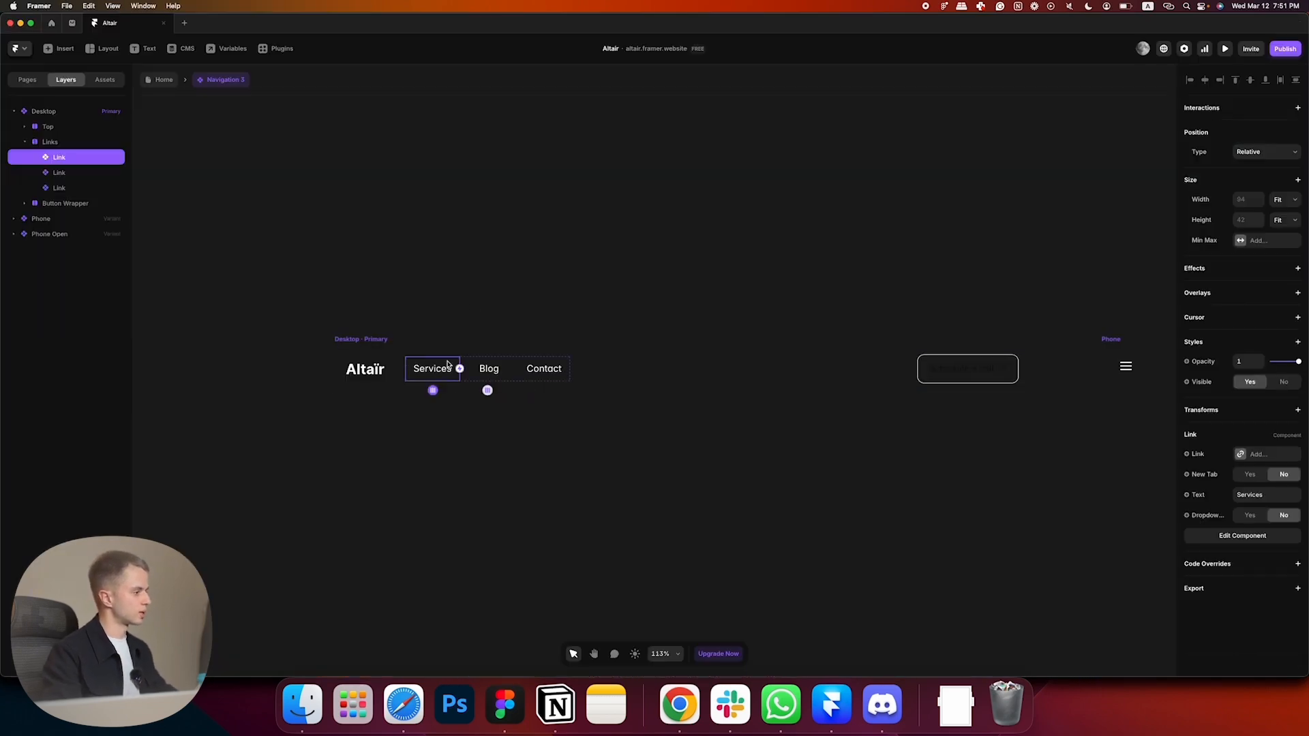
{"action": "key", "text": "super+Tab"}
{"action": "left_click", "coordinate": [533, 206]}
{"action": "key", "text": "super+Tab"}
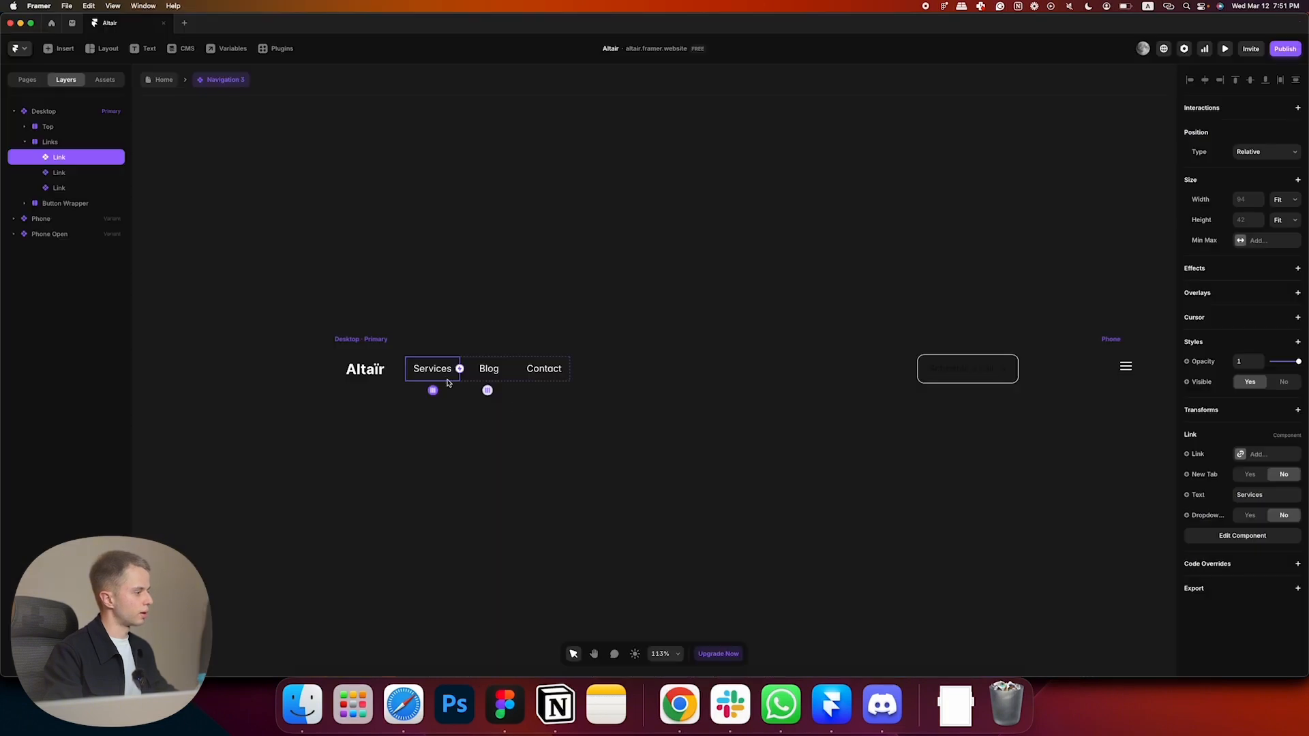
{"action": "left_click", "coordinate": [1253, 496]}
{"action": "type", "text": "Home"}
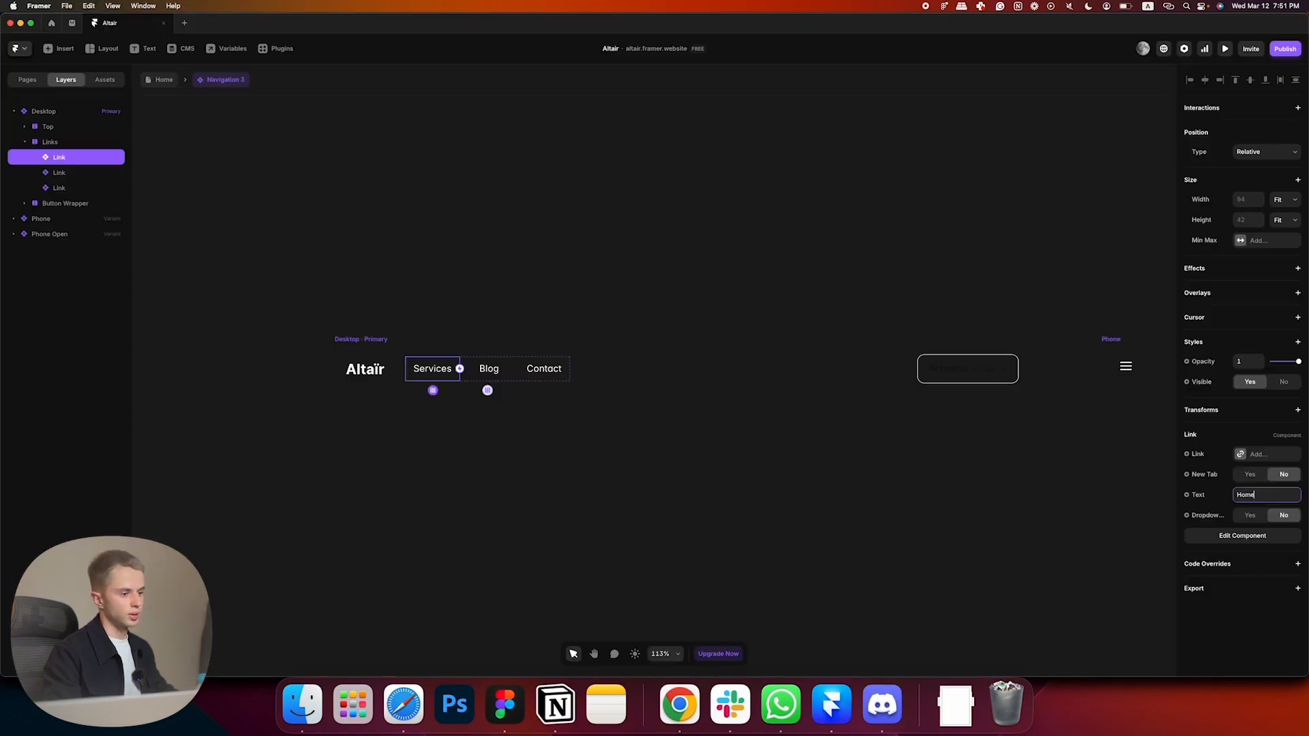
{"action": "key", "text": "Return"}
- Change the Blog link's text to Portfolio and the Contact link's text to About, as in the Figma menu
{"action": "left_click", "coordinate": [484, 374]}
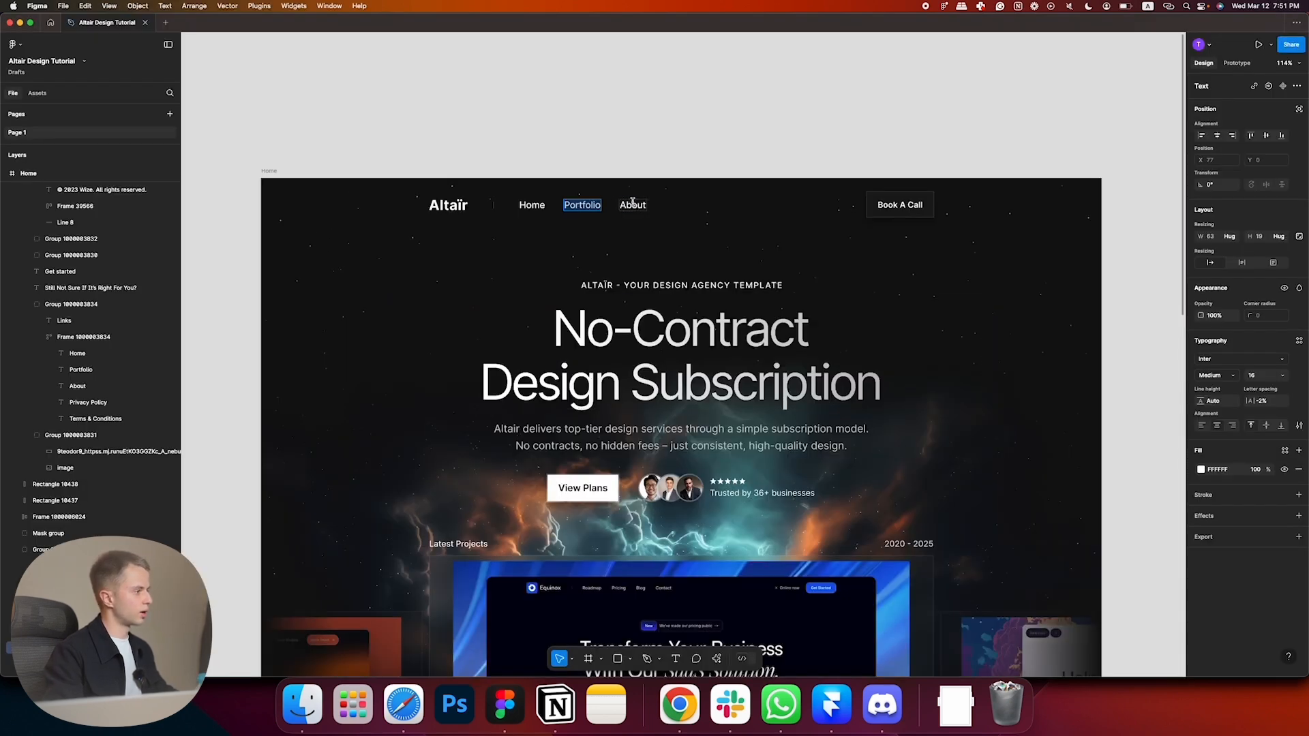
{"action": "left_click", "coordinate": [633, 205]}
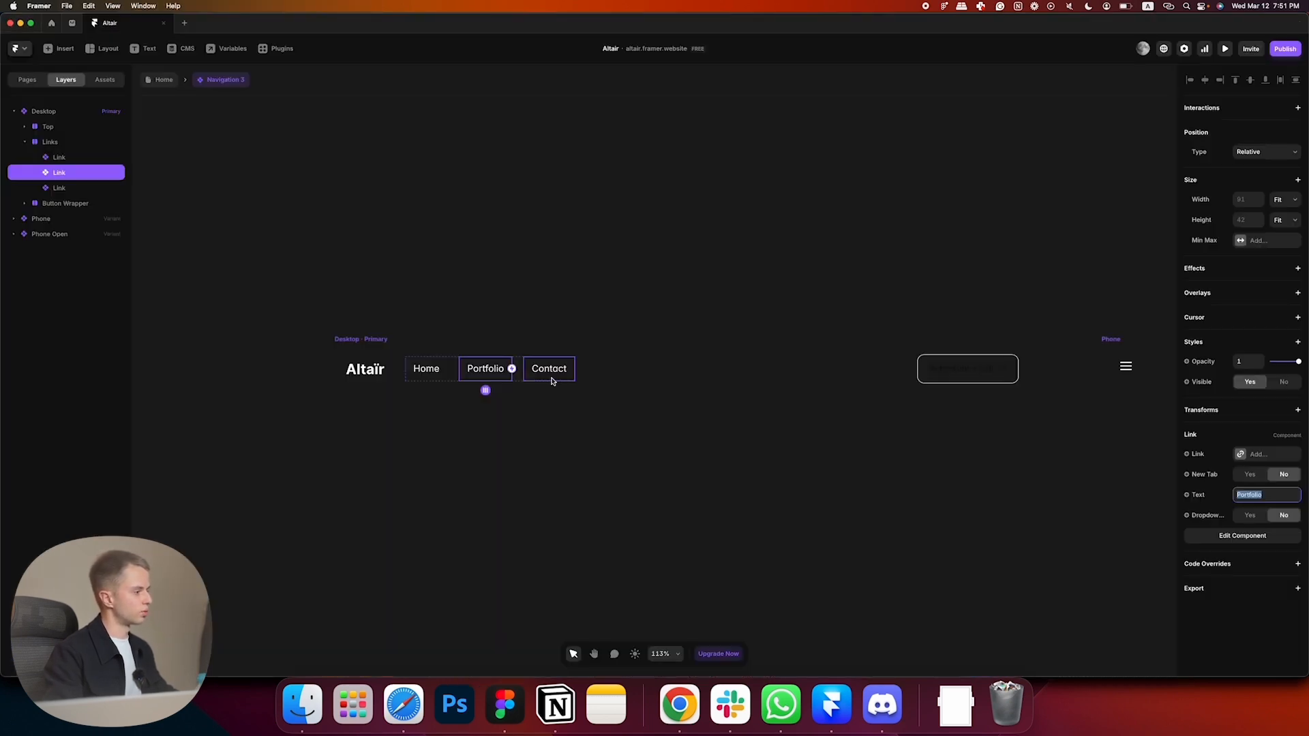
{"action": "double_click", "coordinate": [1270, 490]}
{"action": "type", "text": "About"}
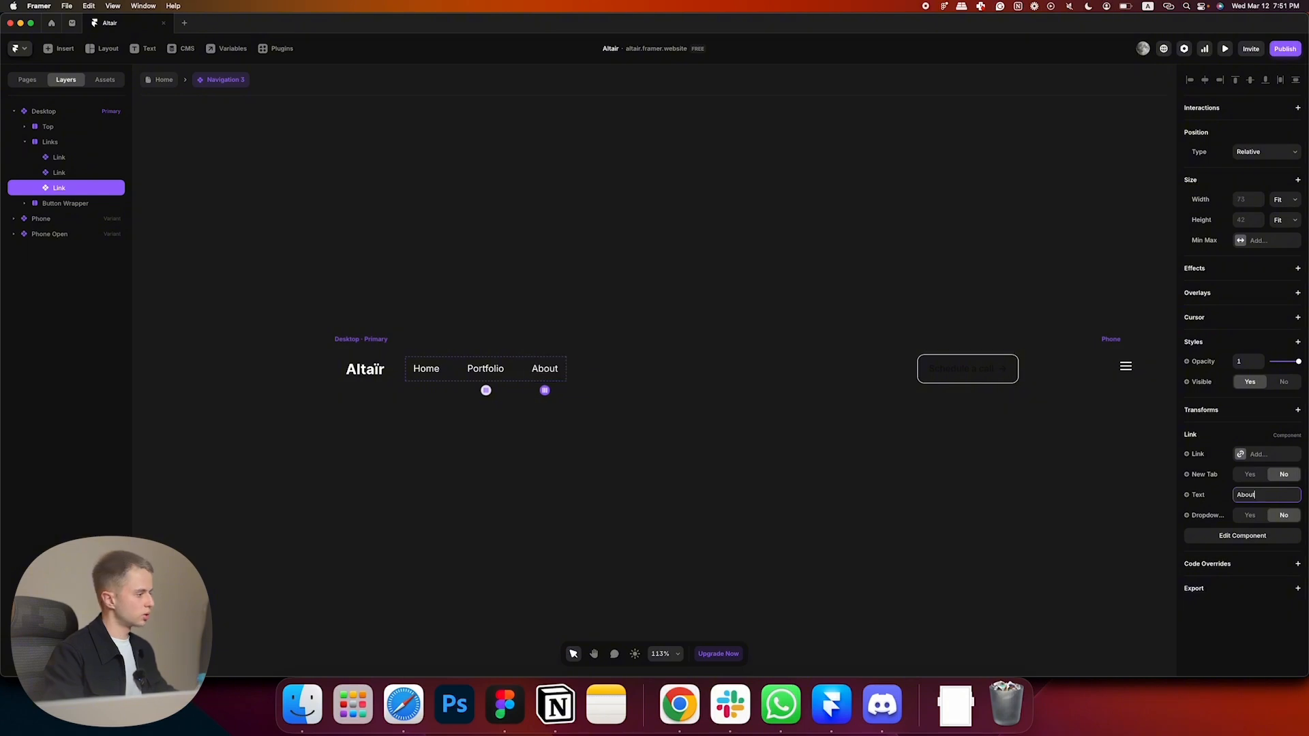
{"action": "left_click", "coordinate": [599, 468]}
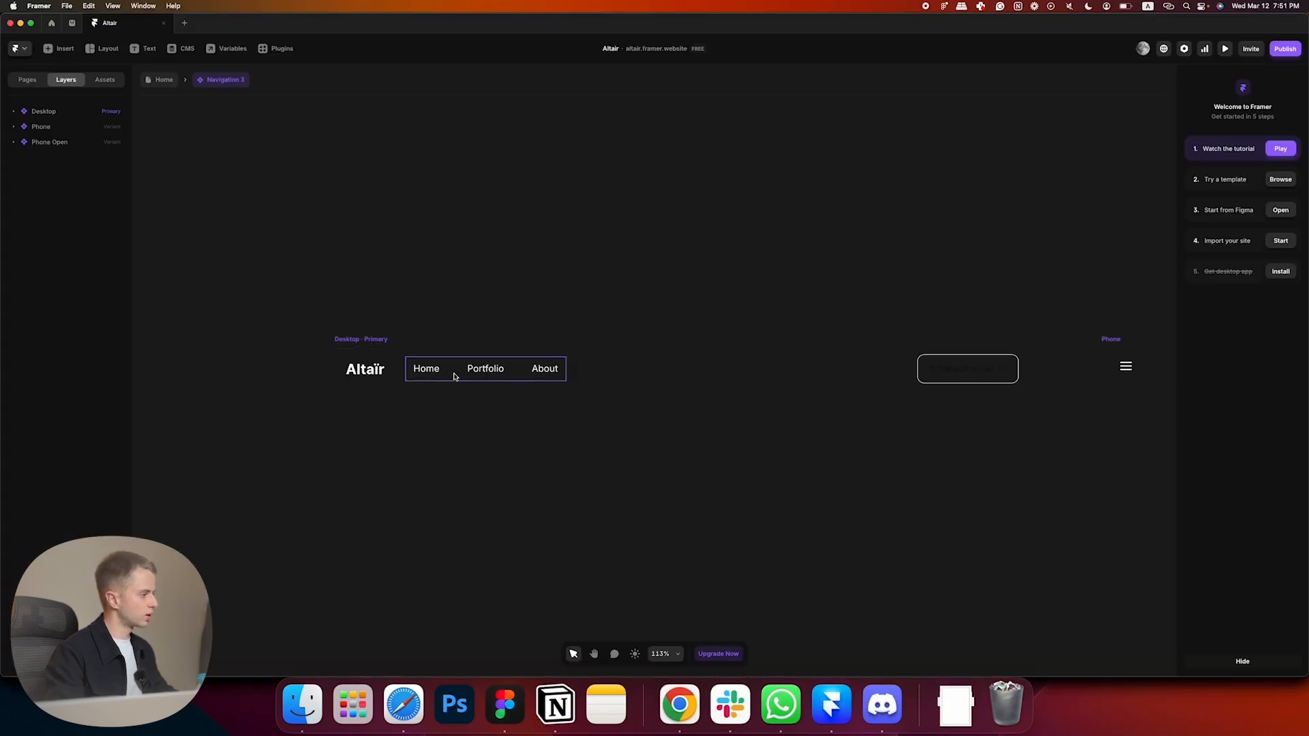
- Set the gap of the Links stack in the Desktop navigation variant to 10
{"action": "left_click", "coordinate": [453, 375]}
{"action": "key", "text": "Escape"}
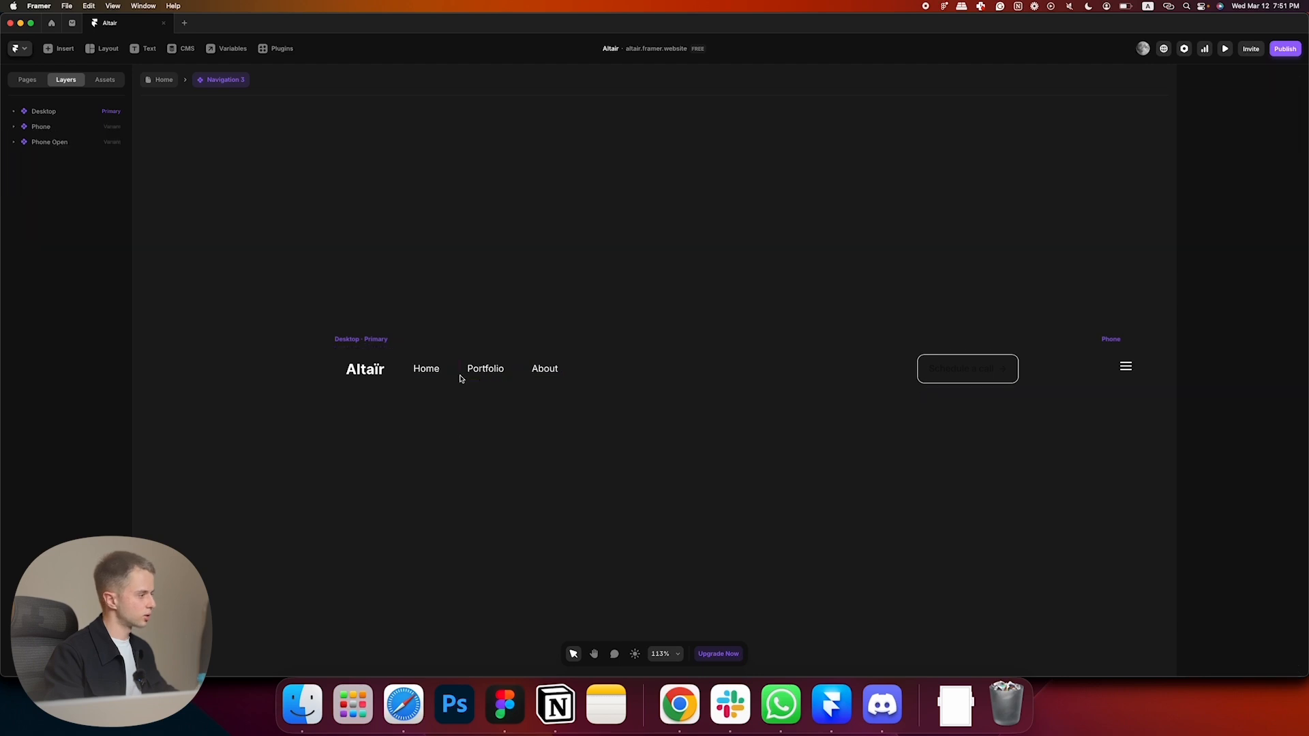
{"action": "left_click", "coordinate": [450, 373]}
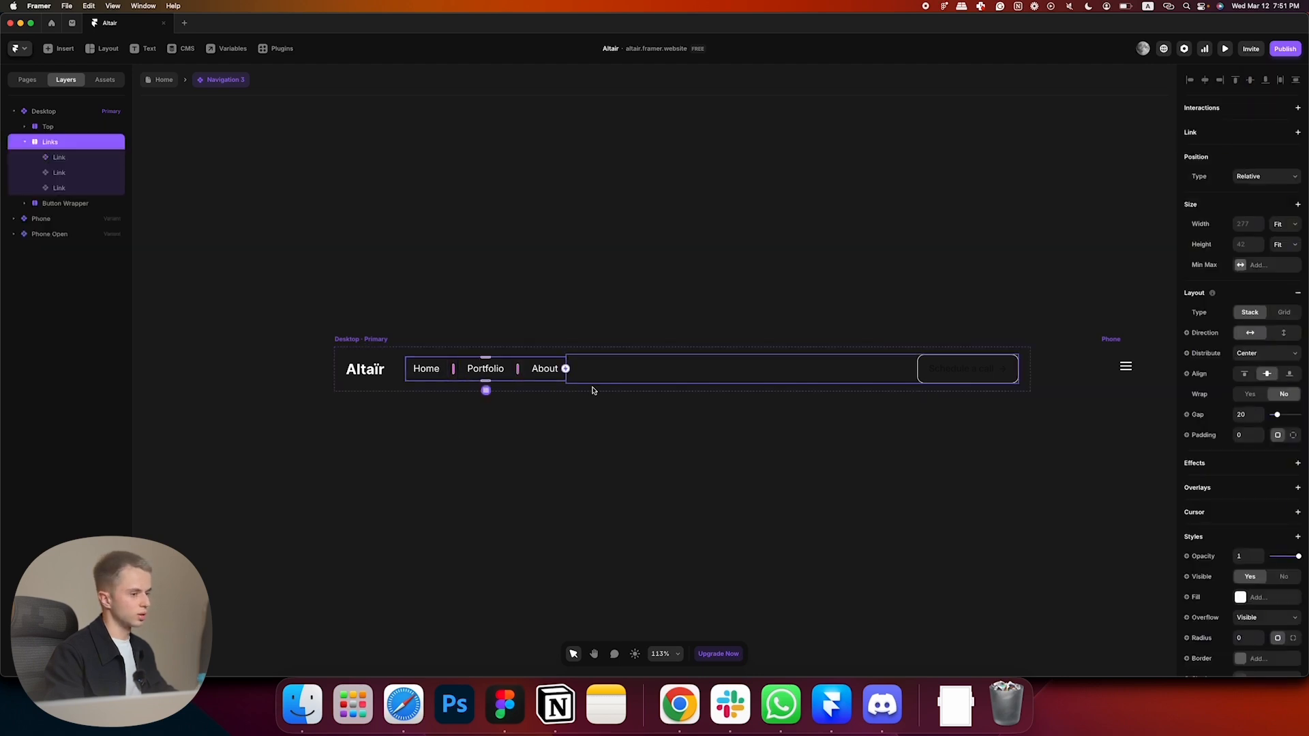
{"action": "left_click", "coordinate": [1241, 414]}
{"action": "type", "text": "10"}
{"action": "key", "text": "Return"}
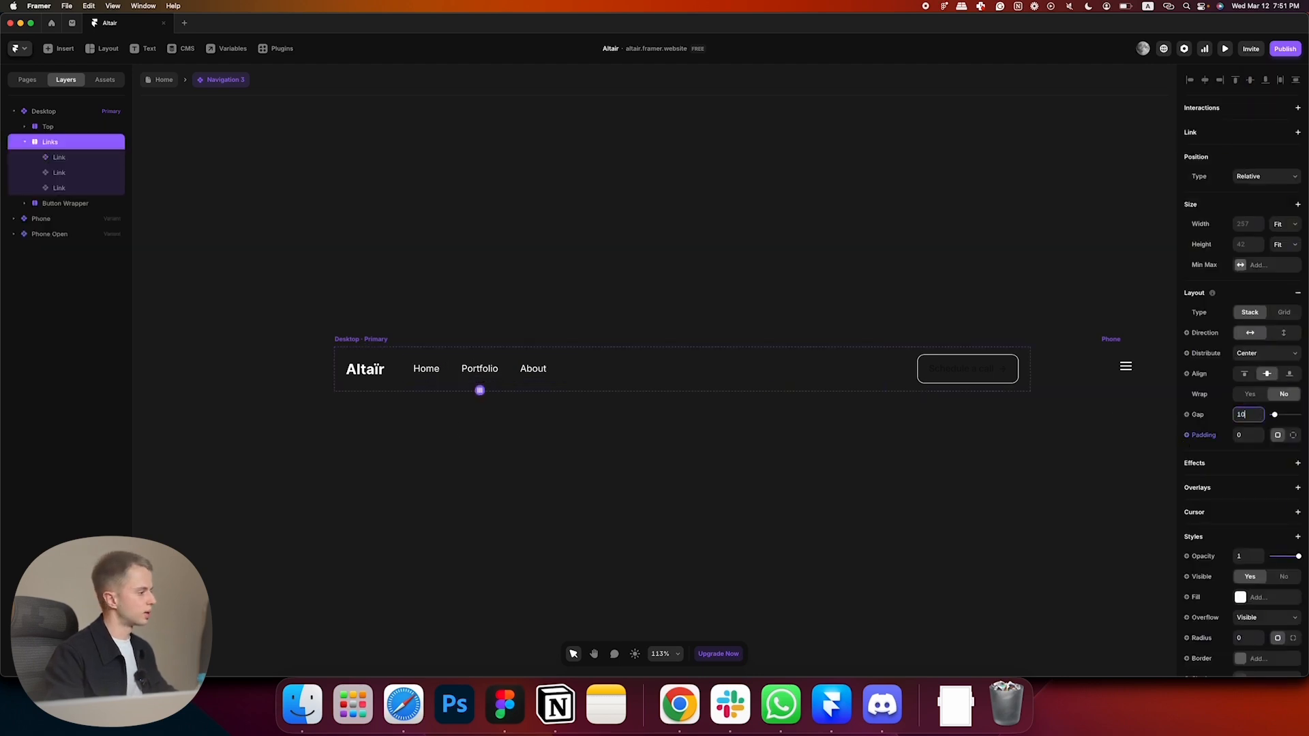
{"action": "key", "text": "Escape"}
- Select the Top stack around the logo and inspect the divider line next to the logo in the Figma design
{"action": "left_click", "coordinate": [389, 373]}
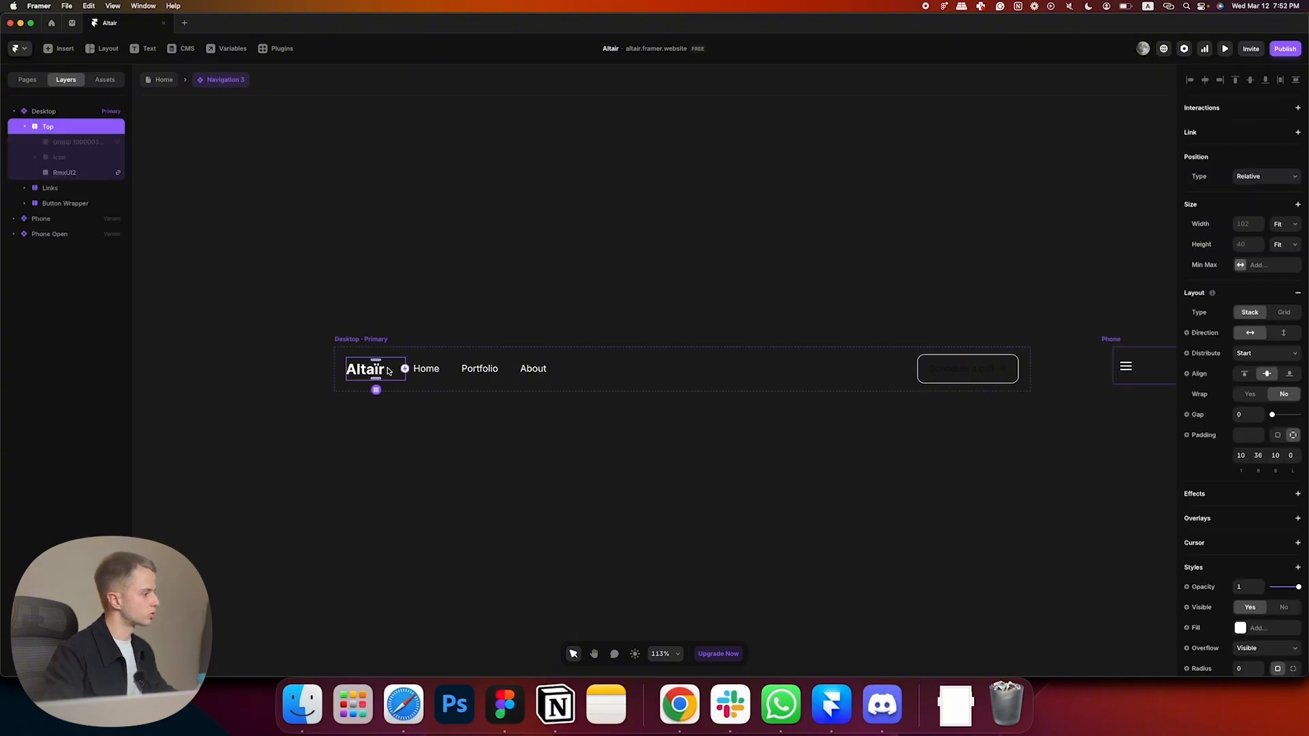
{"action": "key", "text": "super+Tab"}
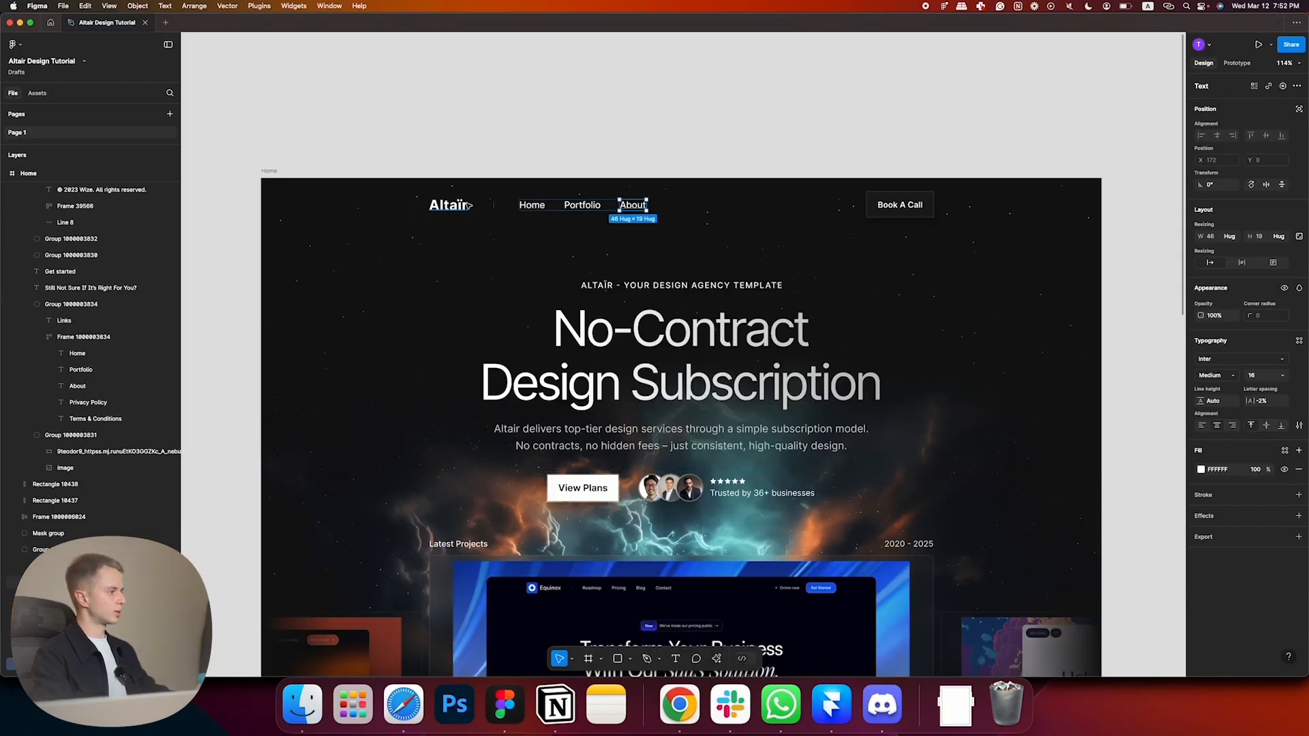
{"action": "left_click", "coordinate": [494, 206]}
{"action": "scroll", "coordinate": [494, 203], "scroll_direction": "up", "scroll_amount": 2}
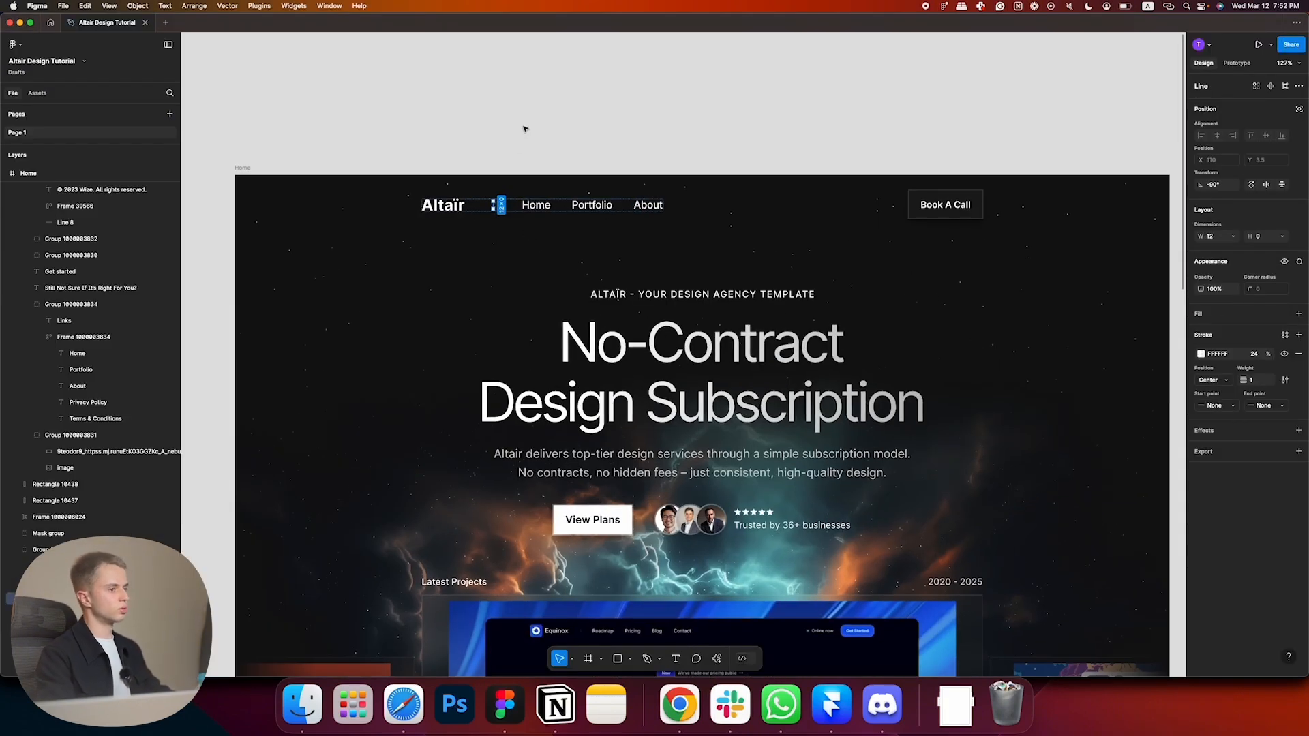
{"action": "key", "text": "super+Tab"}
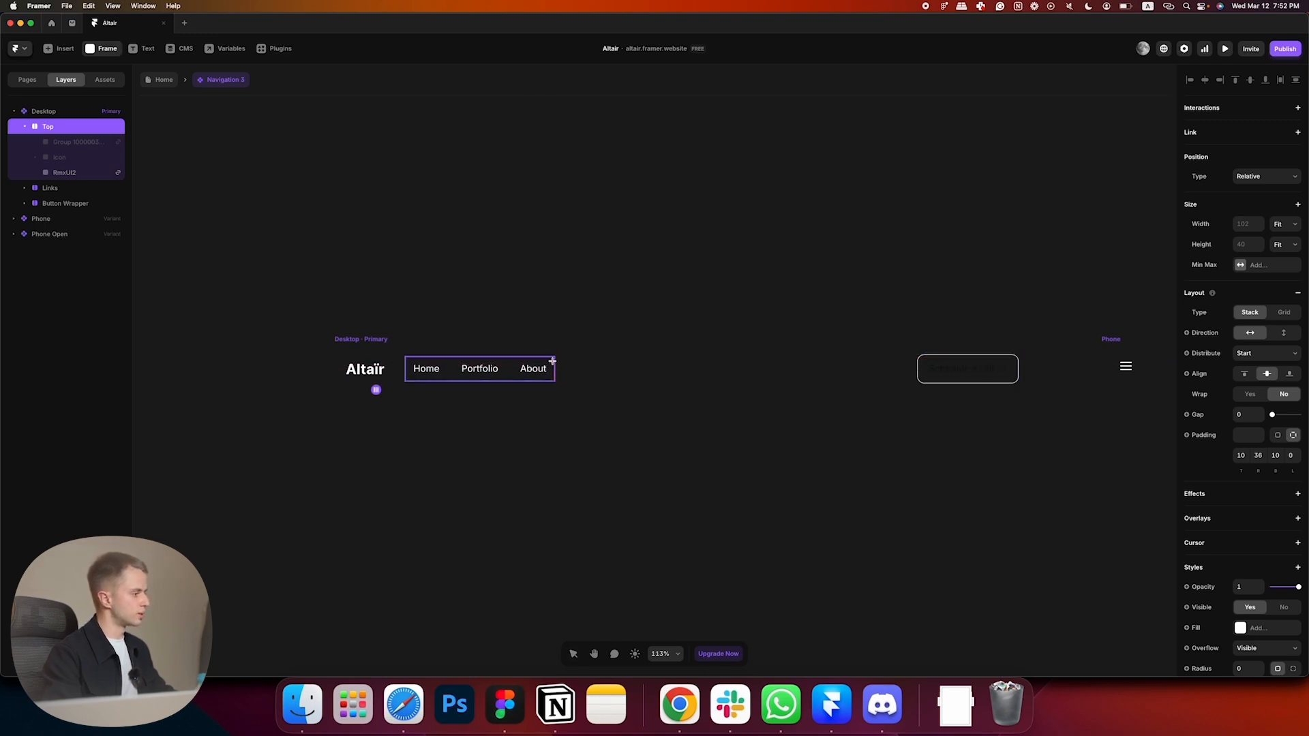
- Draw a thin vertical frame about 3 wide and 24 high in the Top stack, and check the divider line's dimensions in Figma
{"action": "left_click_drag", "start_coordinate": [401, 360], "coordinate": [403, 377]}
{"action": "key", "text": "super+Tab"}
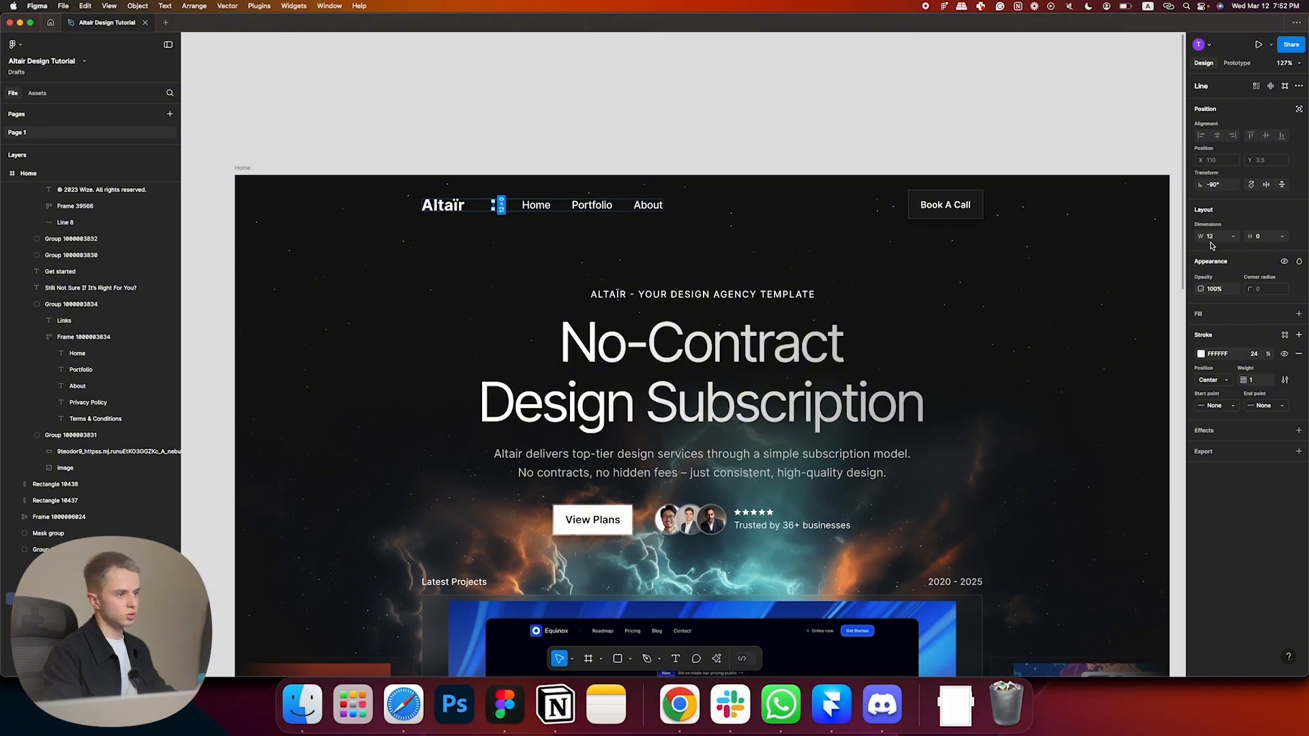
{"action": "key", "text": "super+Tab"}
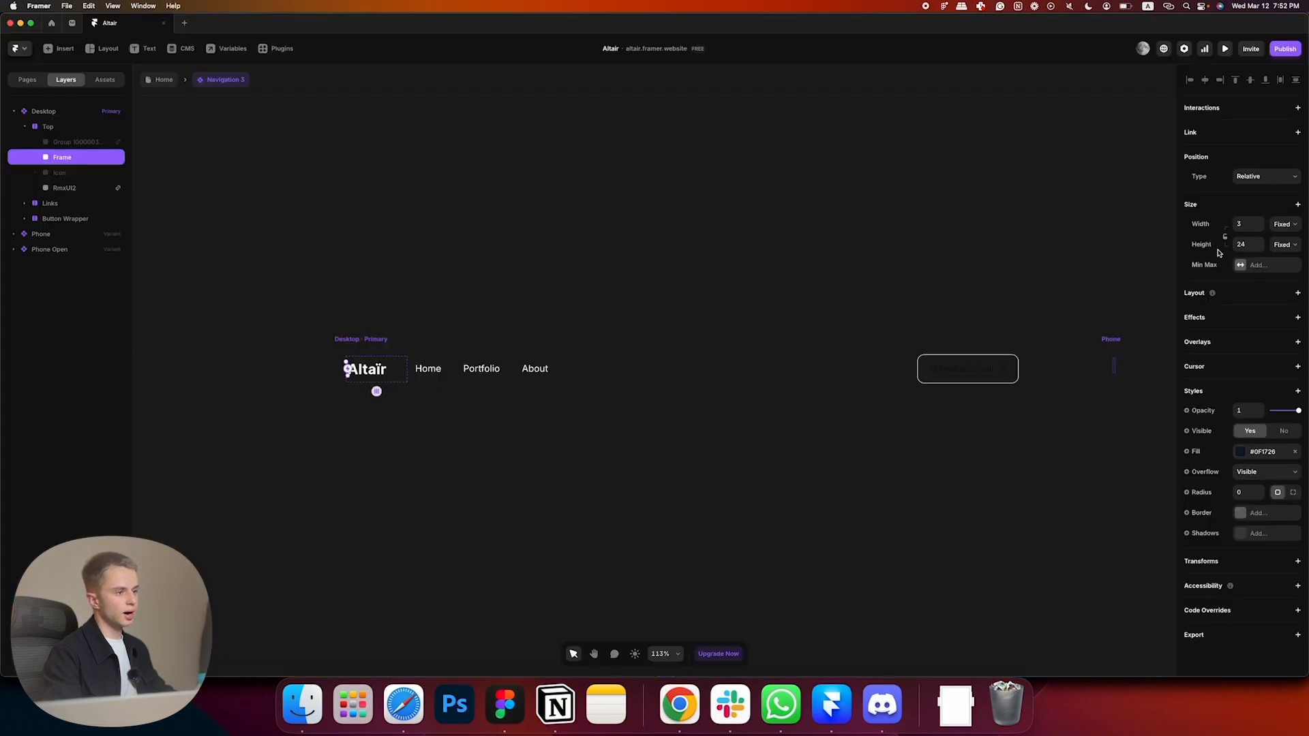
- Size the new frame in the Top stack to 1 wide by 12 high and fill it with white at 24% opacity
{"action": "type", "text": "12"}
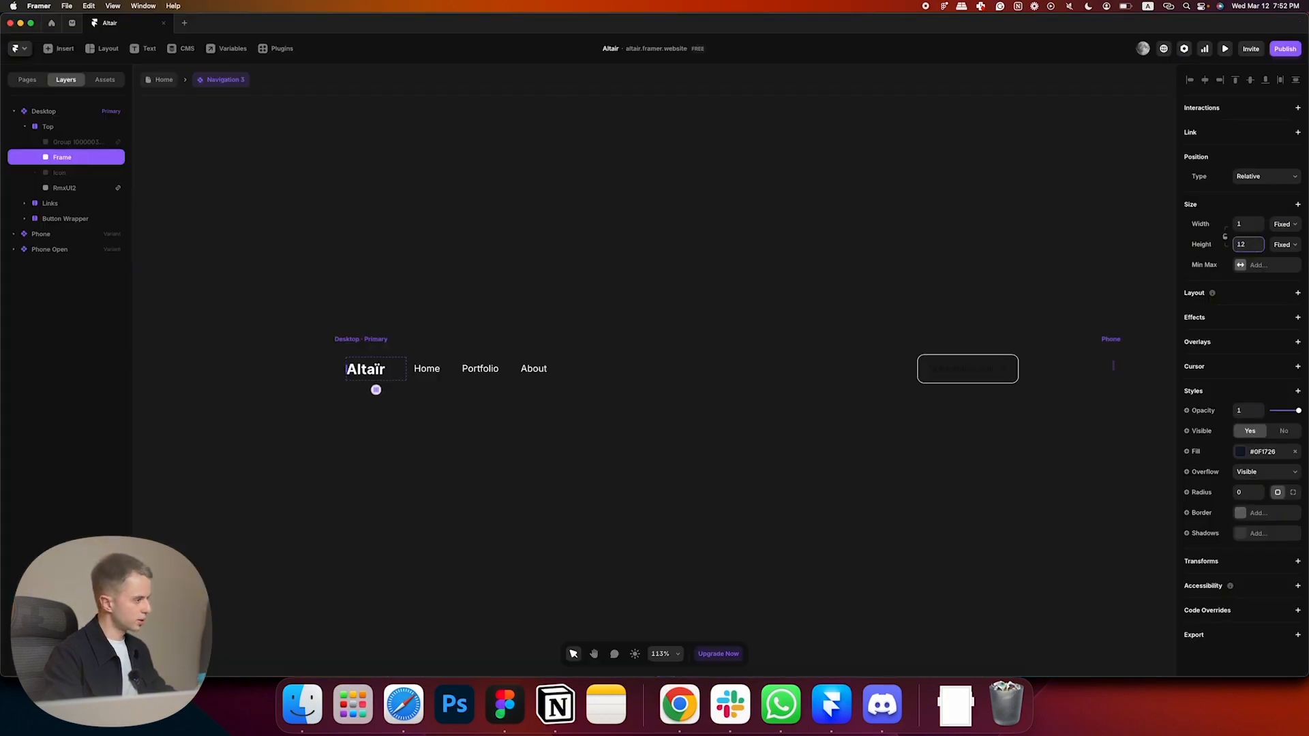
{"action": "left_click", "coordinate": [1265, 450]}
{"action": "left_click", "coordinate": [1076, 615]}
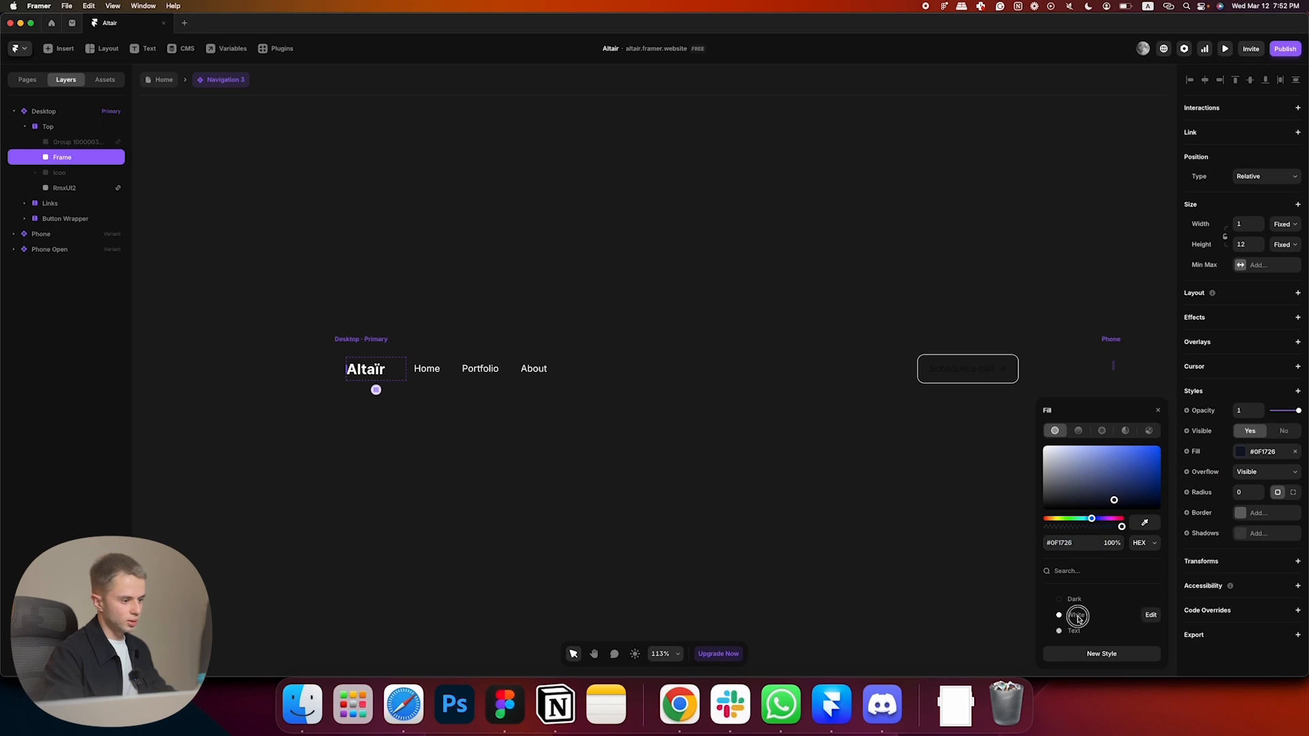
{"action": "left_click", "coordinate": [1111, 543]}
{"action": "type", "text": "24"}
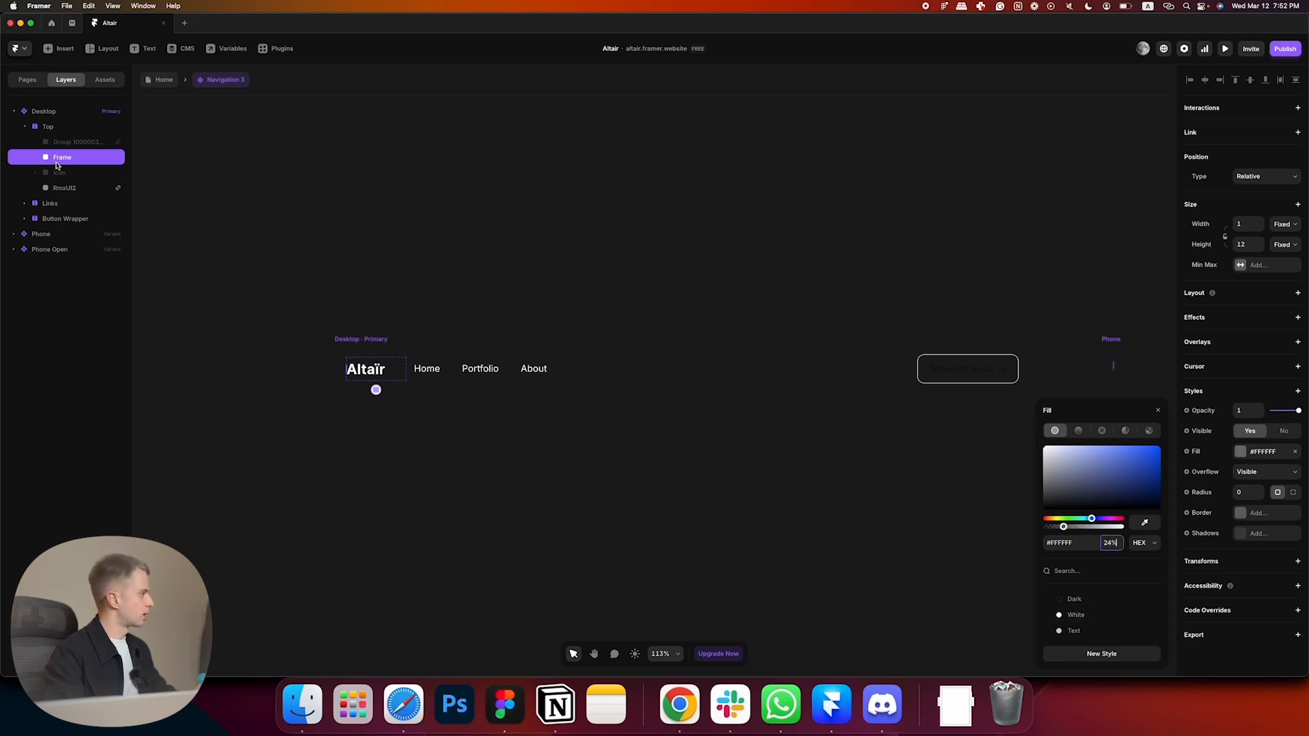
- Reorder the frame to sit after the logo in the Top stack and rename it Divider
{"action": "left_click_drag", "start_coordinate": [58, 165], "coordinate": [74, 195]}
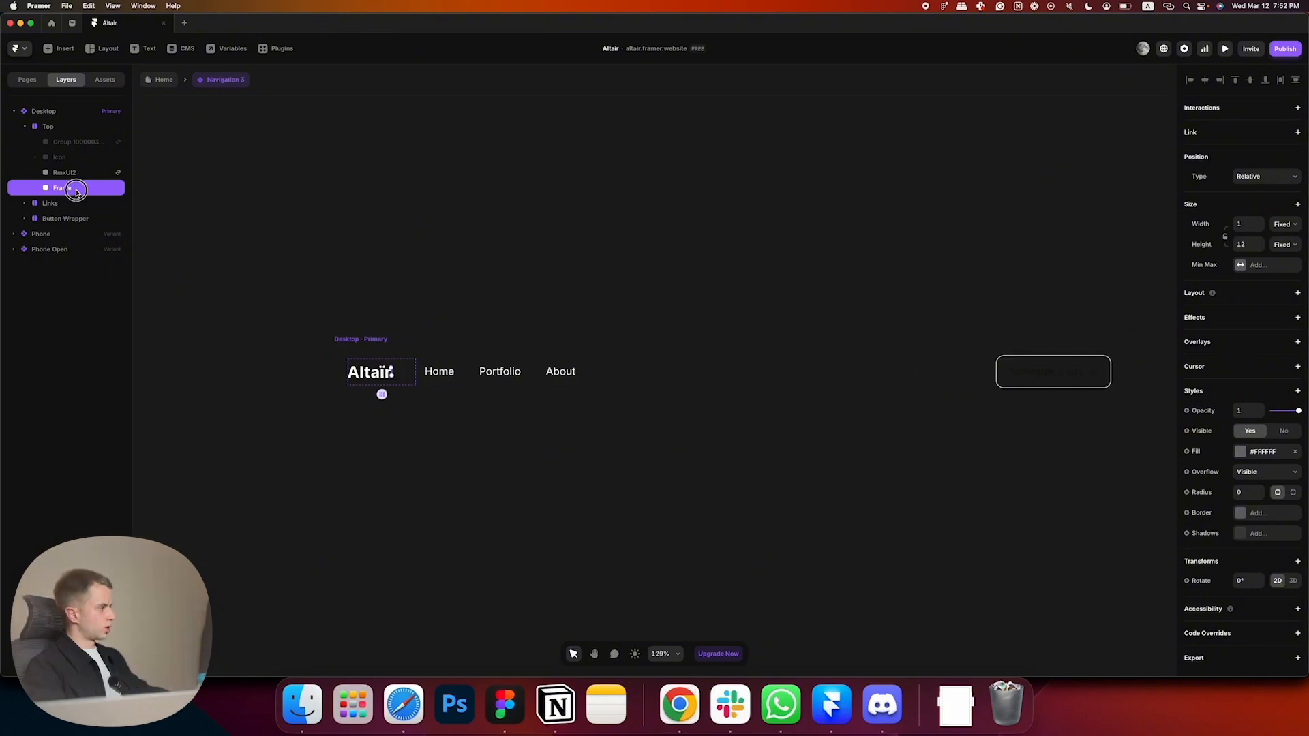
{"action": "left_click_drag", "start_coordinate": [74, 191], "coordinate": [72, 195]}
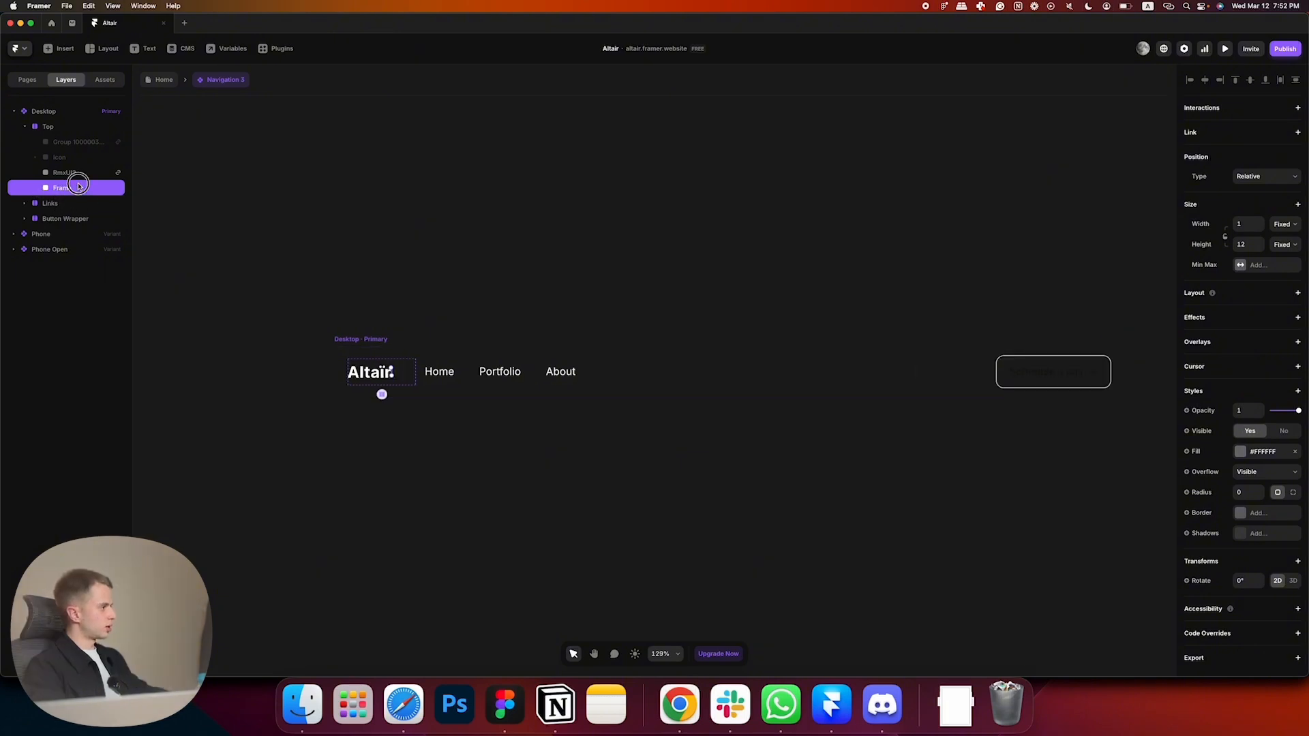
{"action": "double_click", "coordinate": [69, 190]}
{"action": "type", "text": "Divider"}
{"action": "key", "text": "Return"}
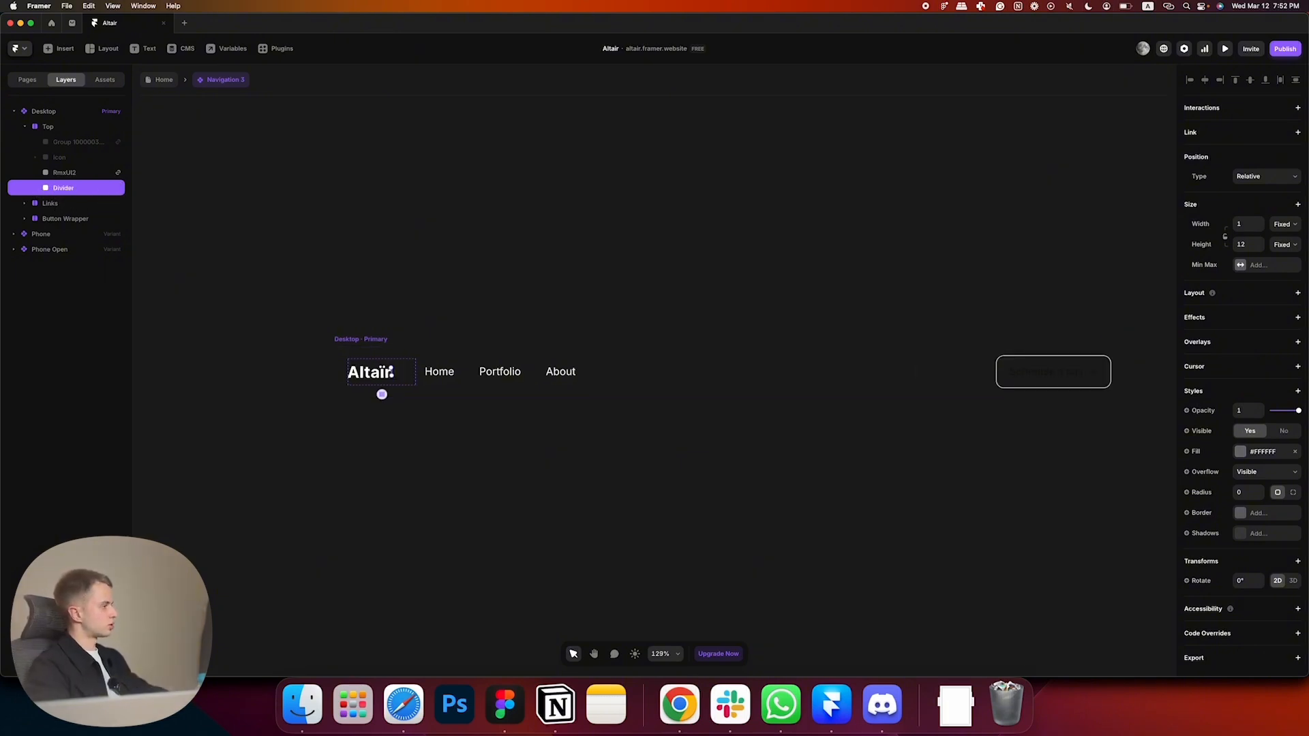
- Move the Divider out of the Top stack to sit between Top and Links, and check the Top stack's padding
{"action": "left_click_drag", "start_coordinate": [54, 188], "coordinate": [40, 203]}
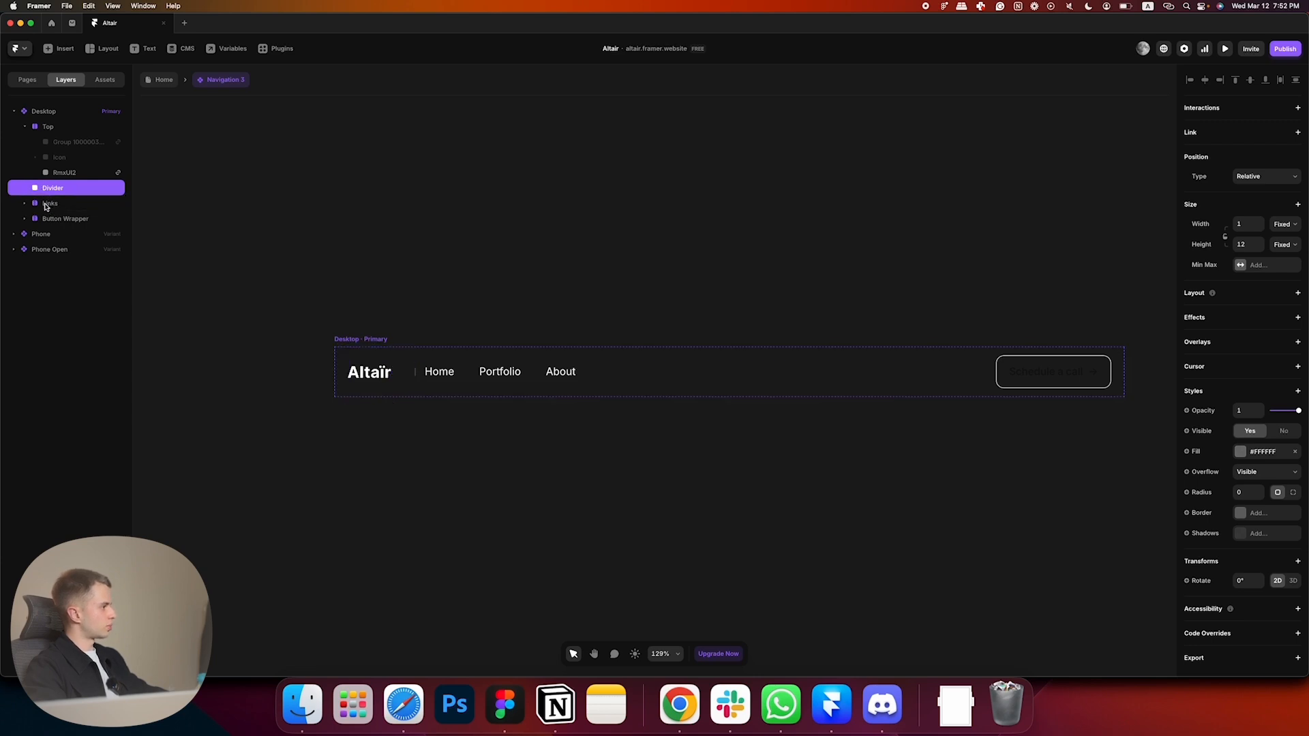
{"action": "left_click", "coordinate": [24, 125]}
{"action": "left_click", "coordinate": [52, 111]}
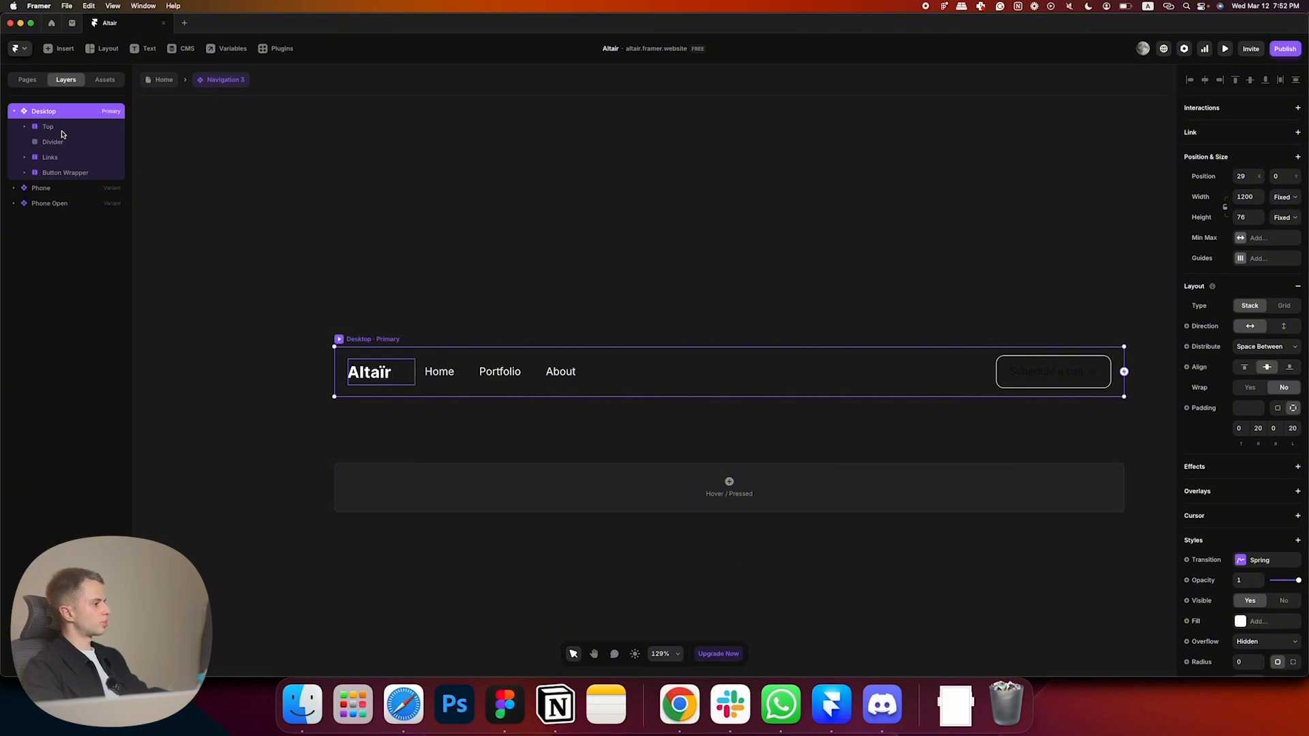
{"action": "left_click", "coordinate": [576, 205]}
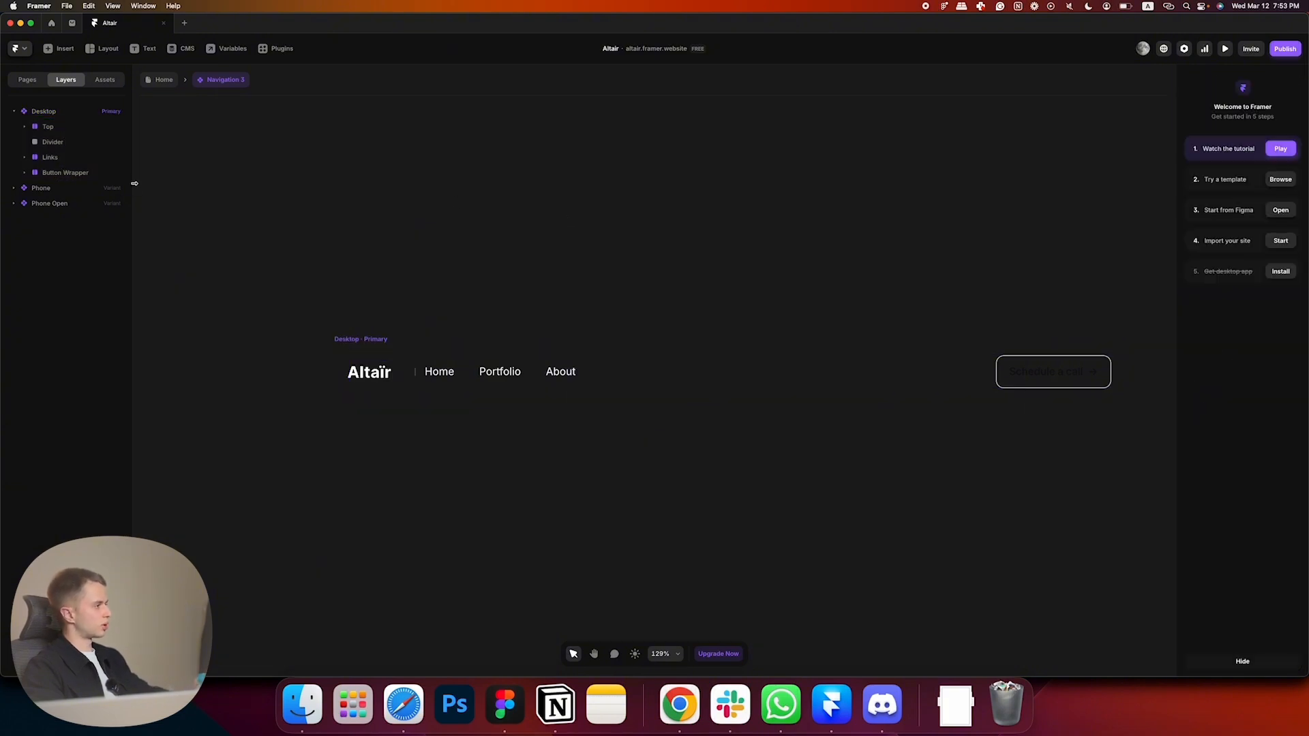
{"action": "left_click", "coordinate": [88, 129]}
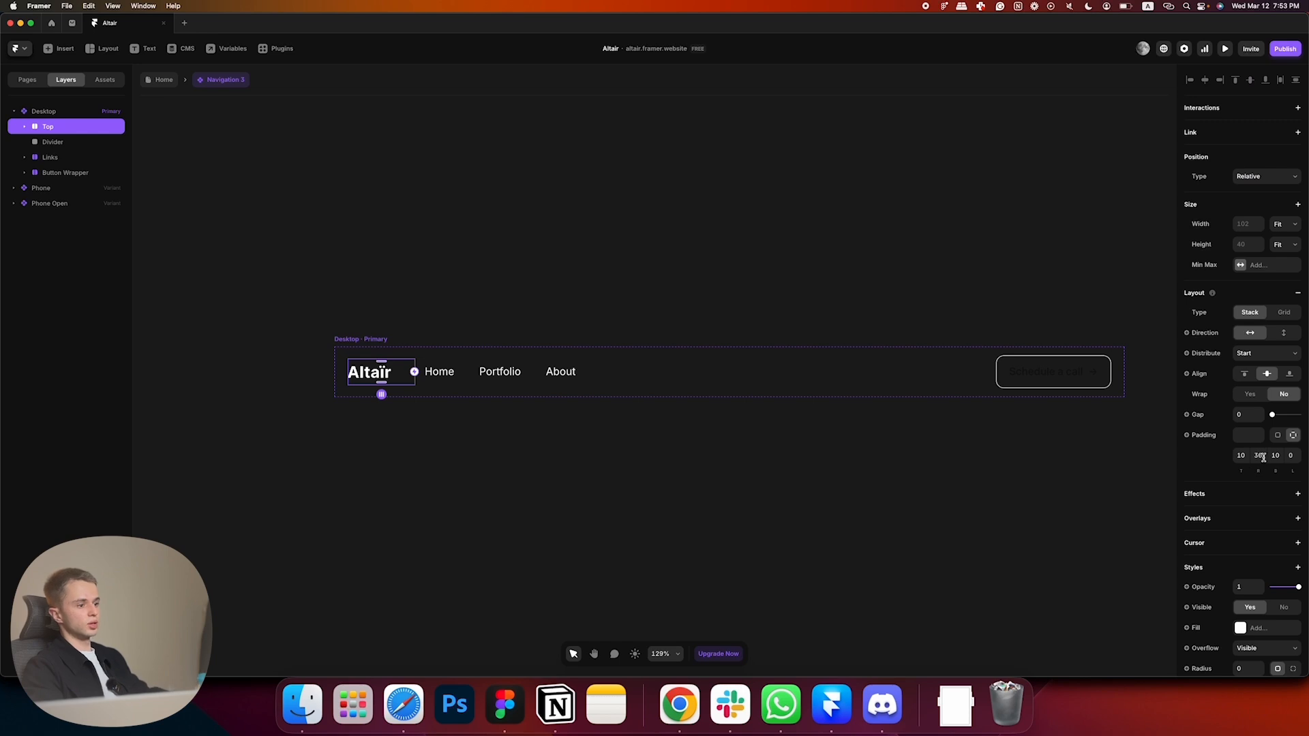
{"action": "left_click", "coordinate": [428, 418]}
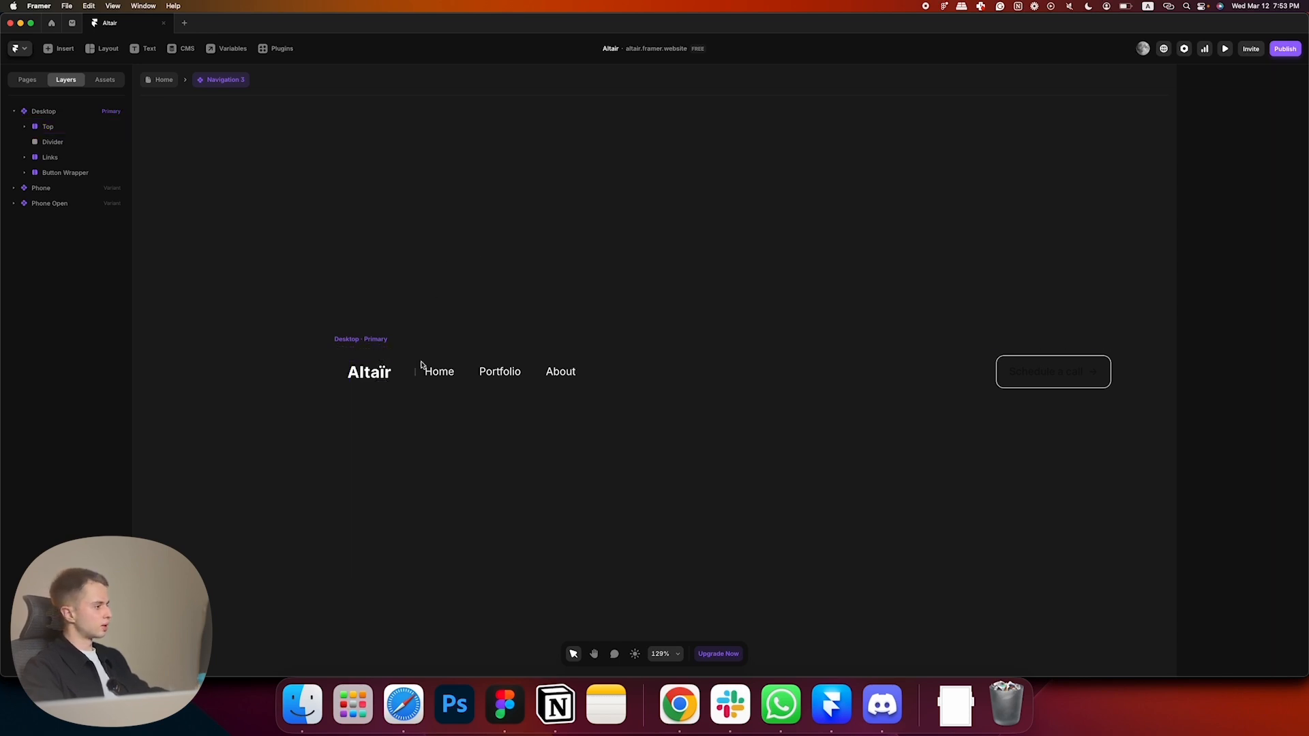
- Switch the Links stack to individual side paddings and set its left padding to 36
{"action": "left_click", "coordinate": [471, 382]}
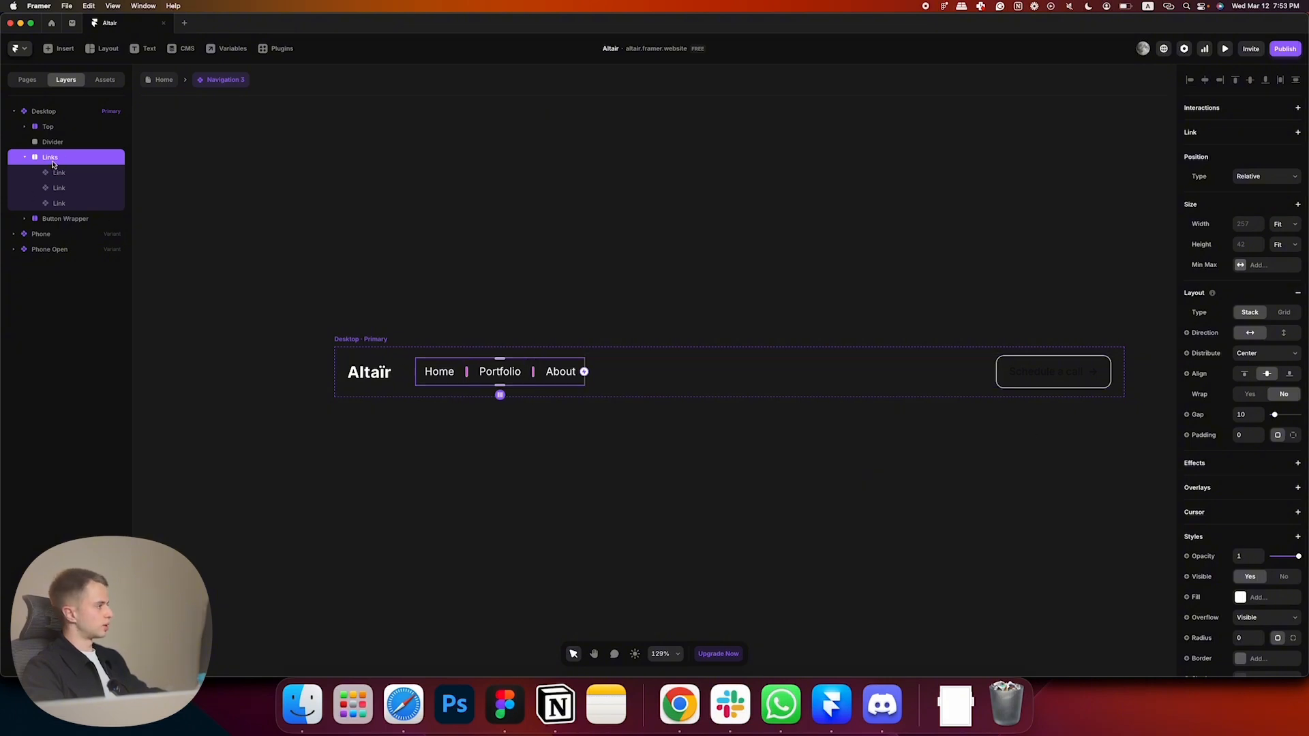
{"action": "left_click", "coordinate": [1293, 436]}
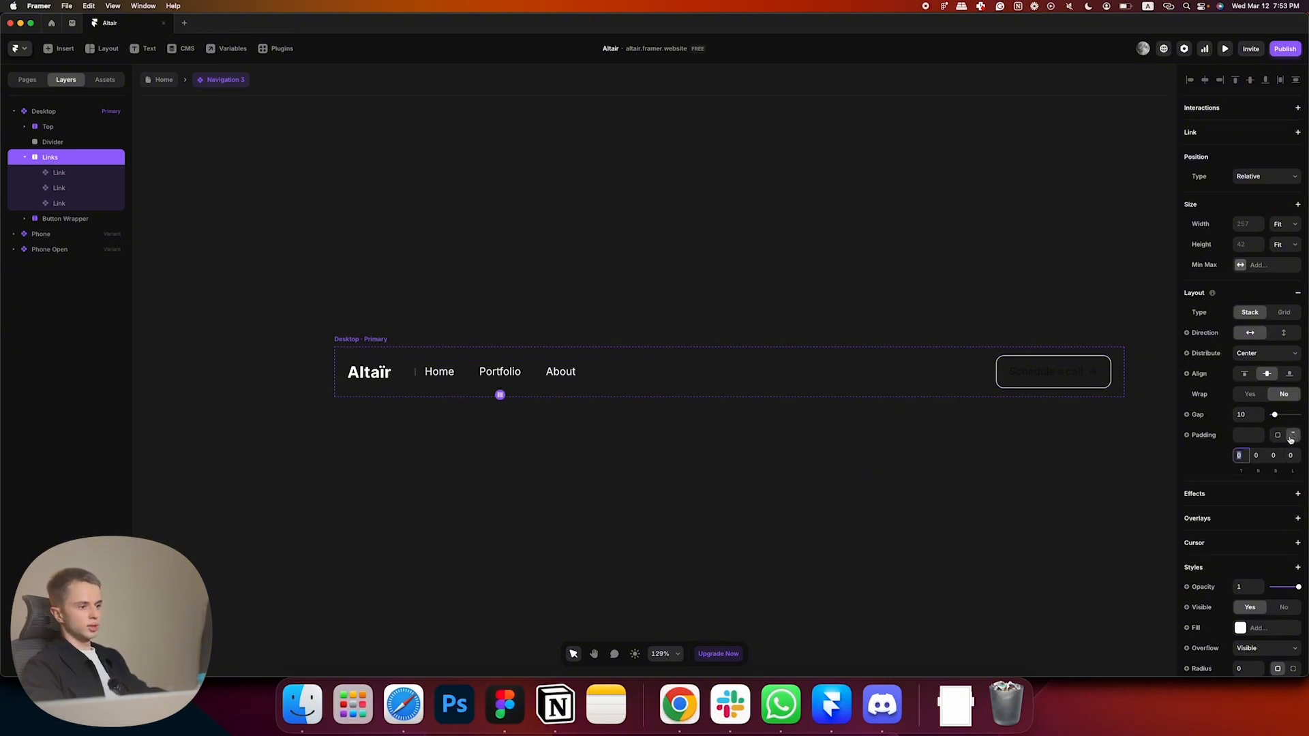
{"action": "key", "text": "Tab"}
{"action": "key", "text": "Tab"}
{"action": "key", "text": "Tab"}
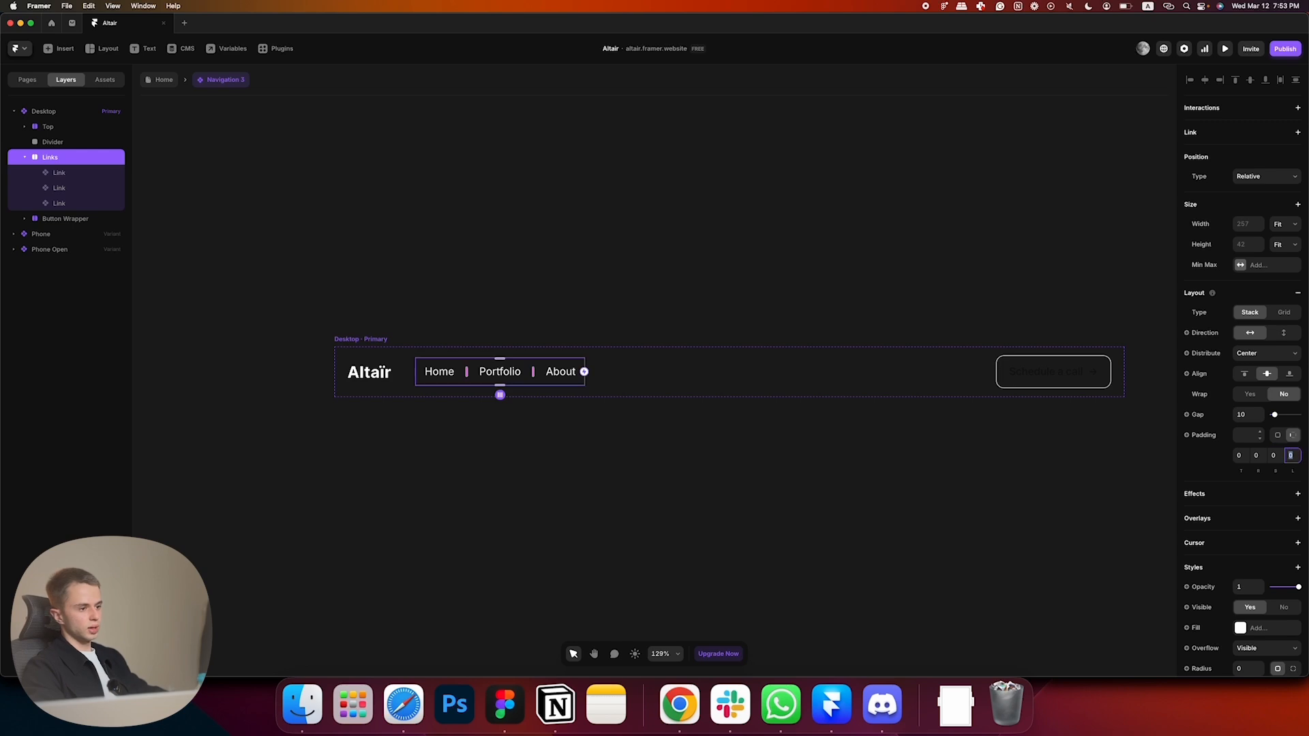
{"action": "type", "text": "36"}
{"action": "key", "text": "Return"}
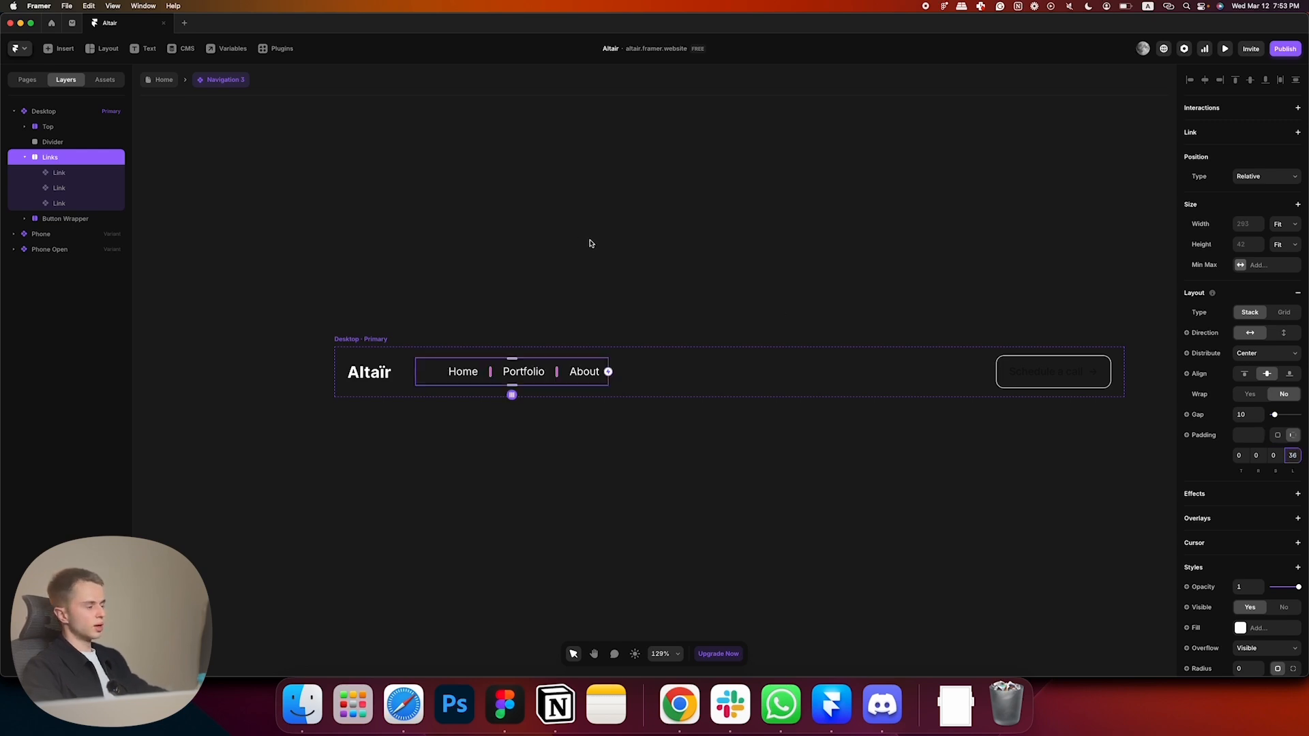
- Reduce the Links stack's left padding to 24 to tighten the space between the divider and Home
{"action": "left_click", "coordinate": [405, 418]}
{"action": "left_click", "coordinate": [442, 375]}
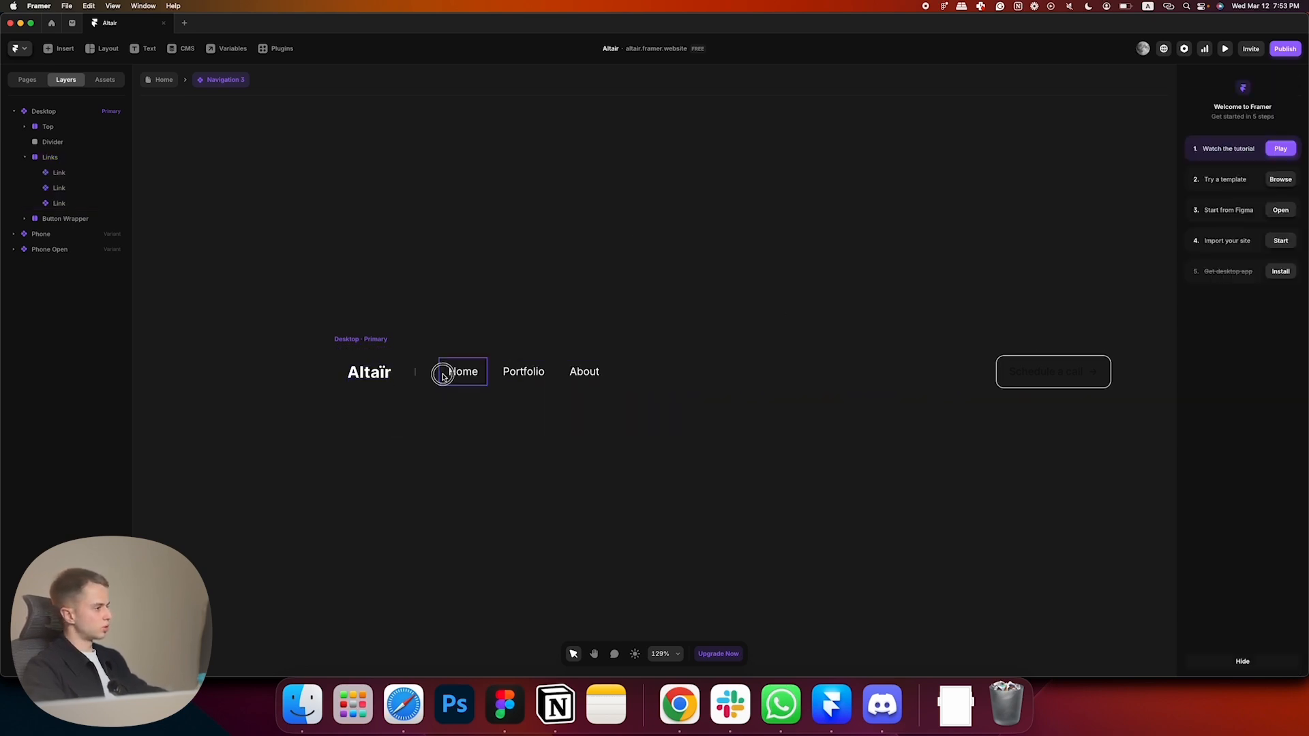
{"action": "left_click", "coordinate": [426, 379]}
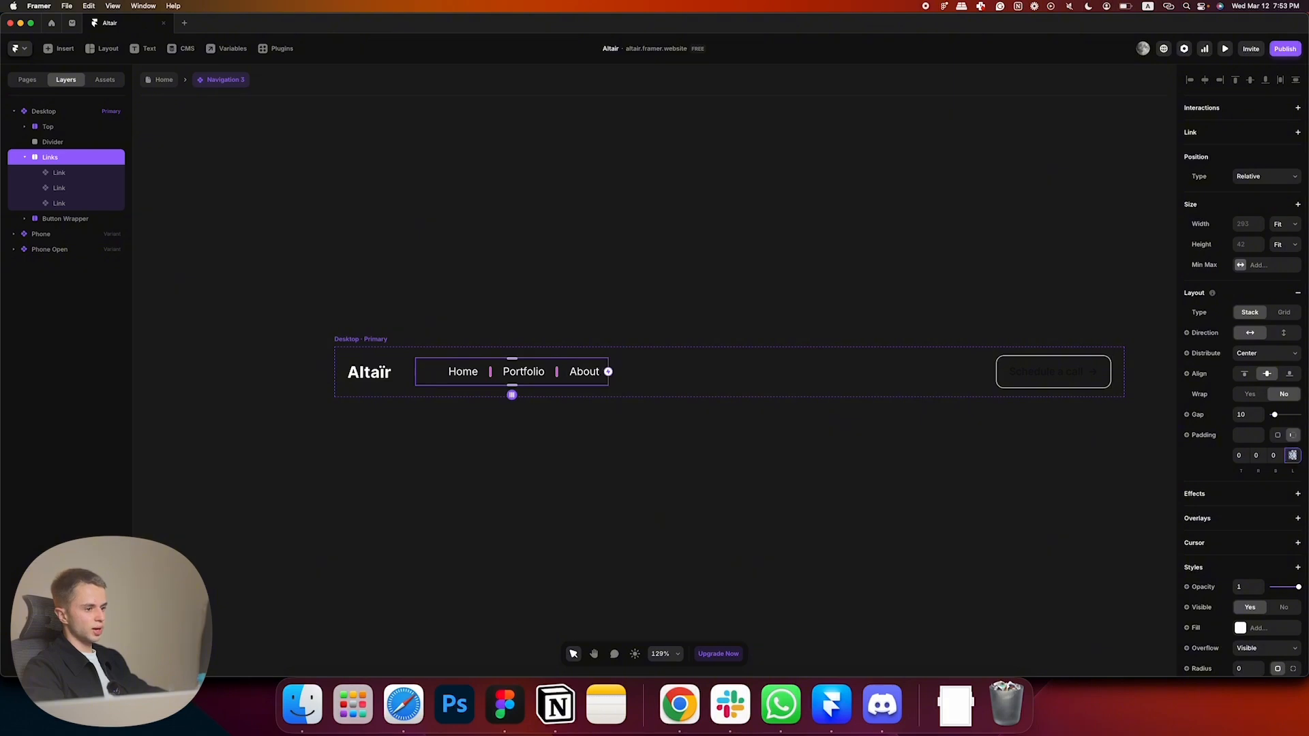
{"action": "type", "text": "24"}
- Review the navigation on the Home page and compare it with the header in the Figma design
{"action": "double_click", "coordinate": [754, 233]}
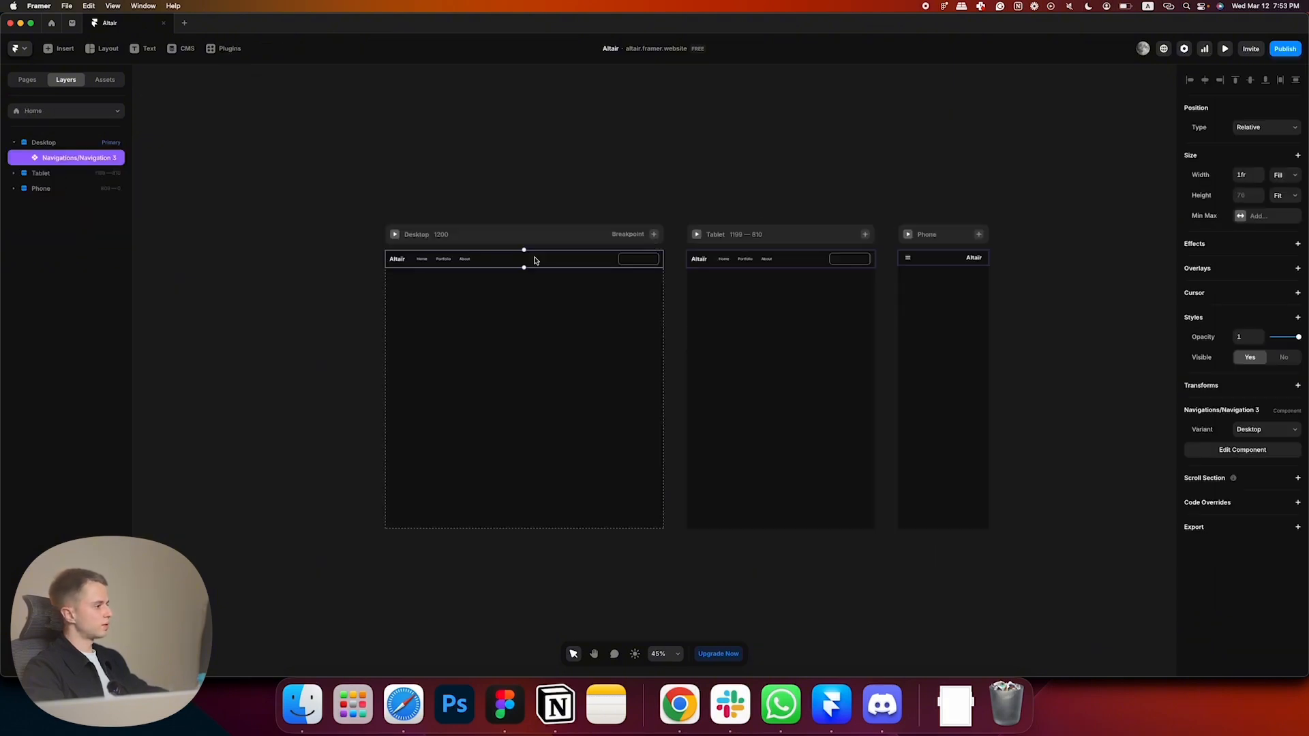
{"action": "double_click", "coordinate": [469, 264]}
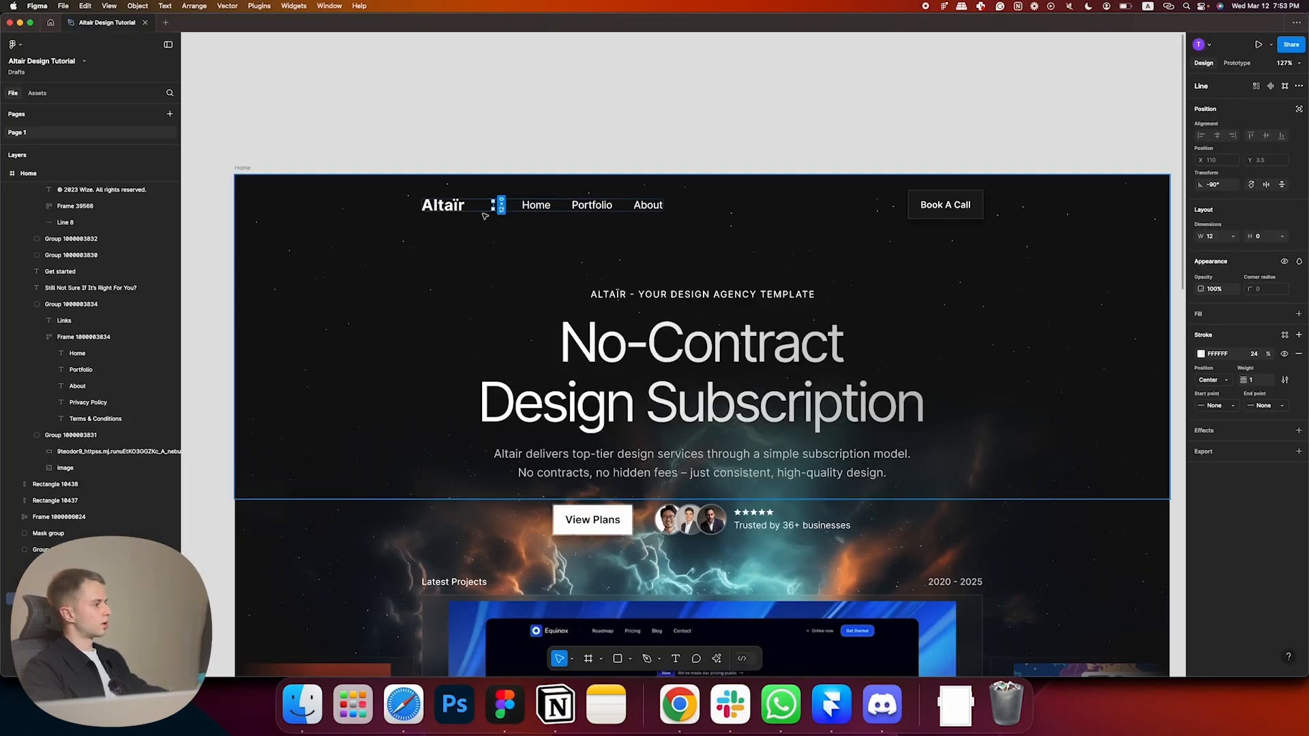
{"action": "scroll", "coordinate": [485, 216], "scroll_direction": "down", "scroll_amount": 5}
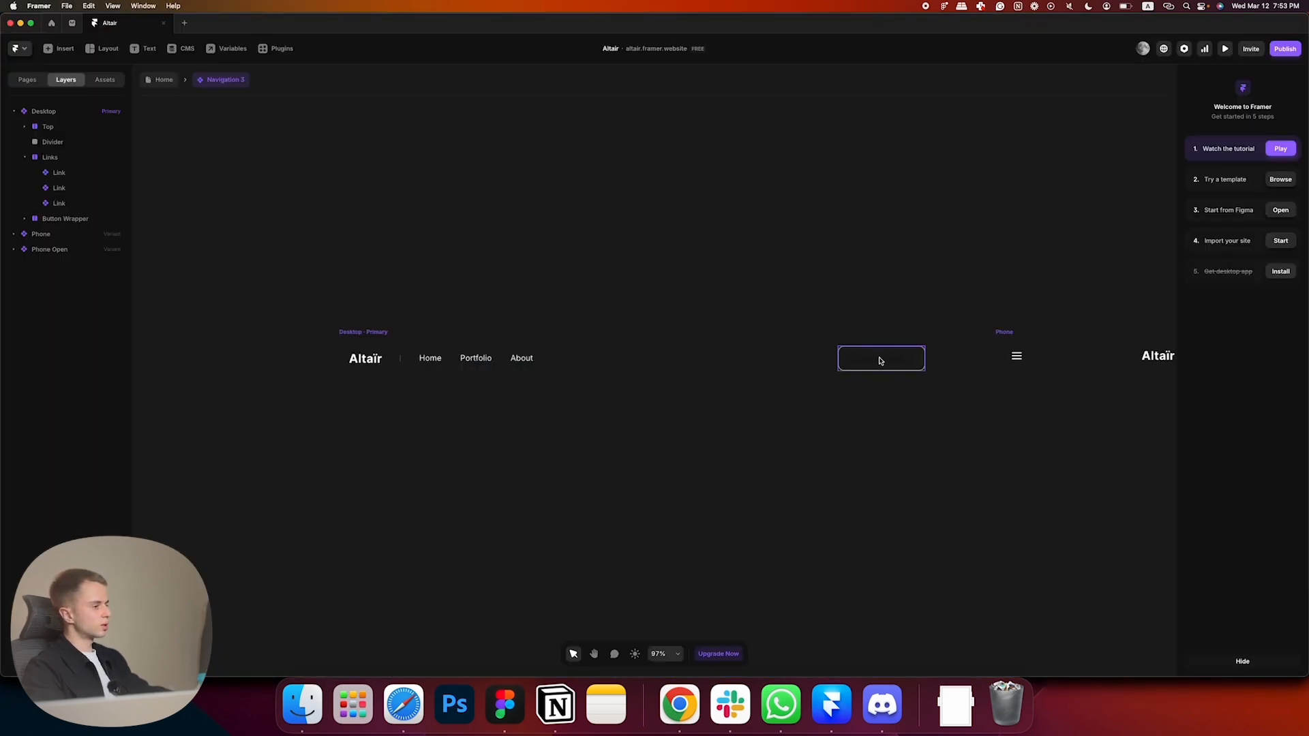
- Unlink and replace all instances of the navigation's Secondary Button component, and delete its Light and Light Hover variants
{"action": "double_click", "coordinate": [880, 361]}
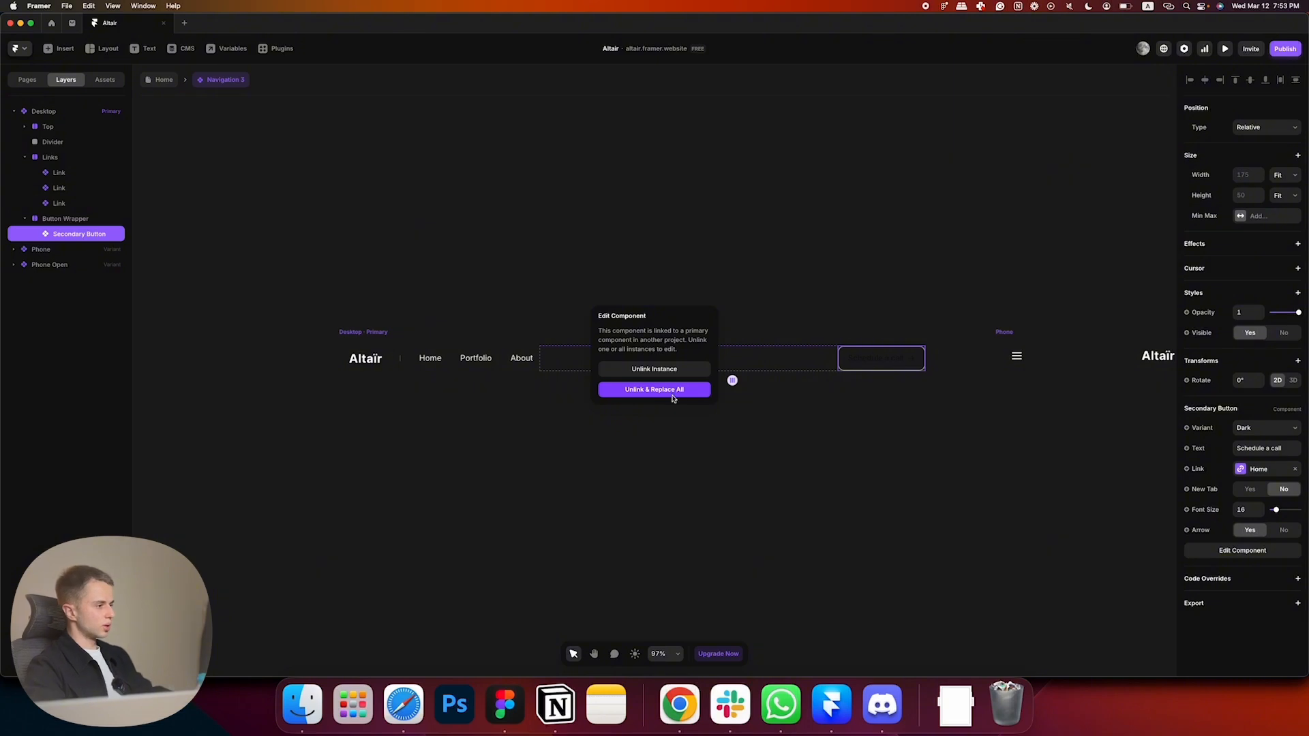
{"action": "left_click", "coordinate": [673, 399]}
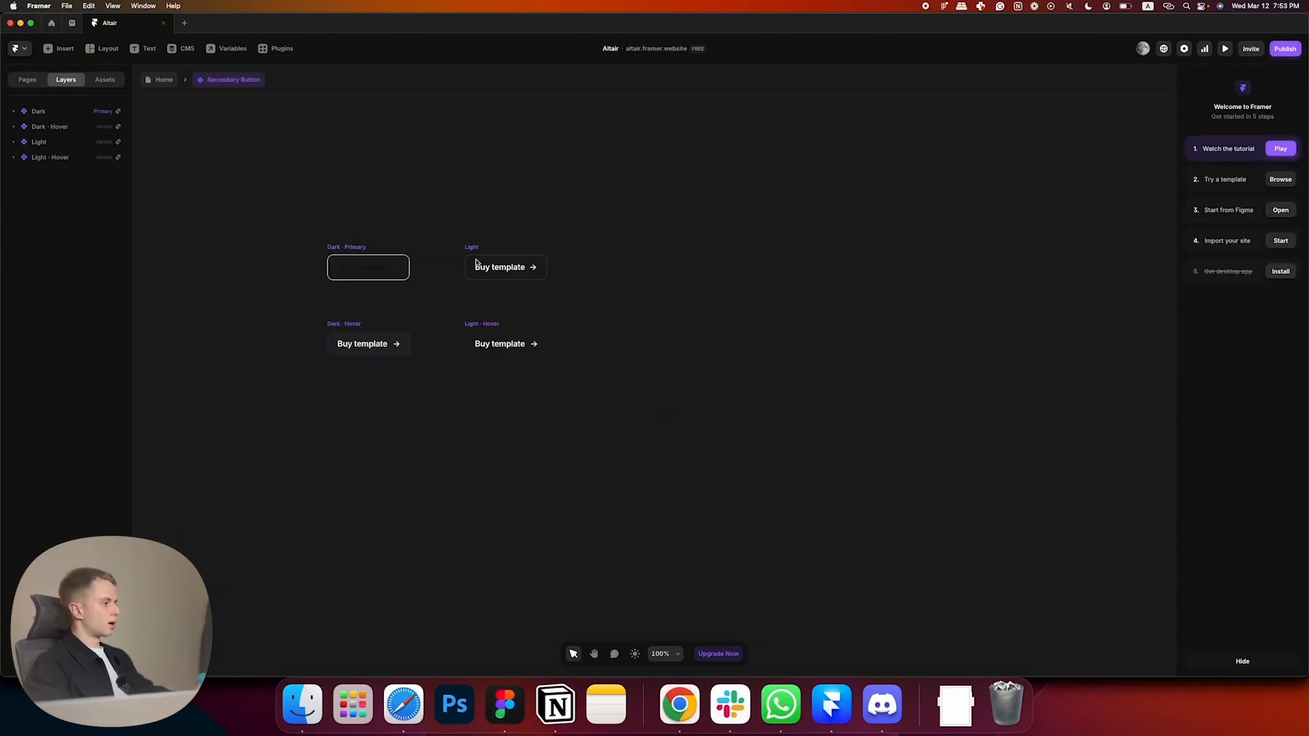
{"action": "left_click_drag", "start_coordinate": [447, 198], "coordinate": [702, 468]}
{"action": "key", "text": "Delete"}
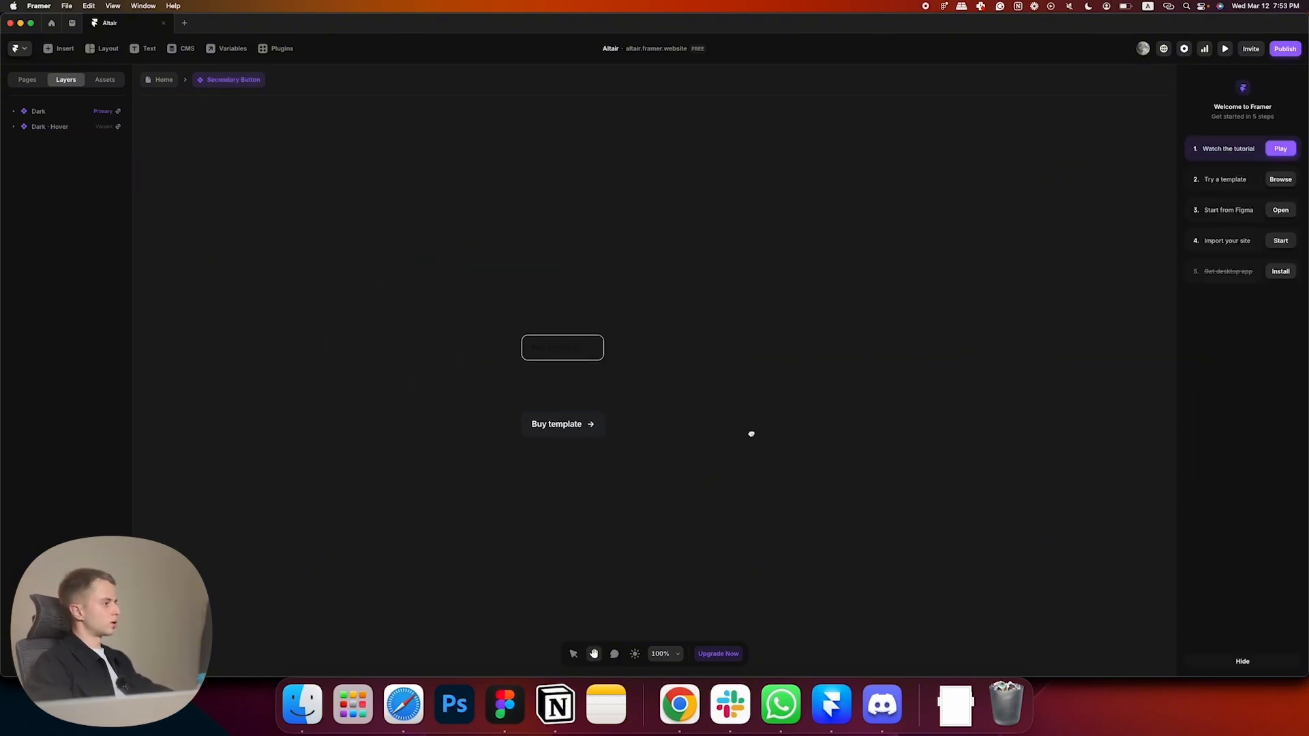
- Select the Dark primary variant and inspect the Book A Call button's padding, radius, fill and stroke in Figma
{"action": "scroll", "coordinate": [556, 342], "scroll_direction": "up", "scroll_amount": 2}
{"action": "left_click", "coordinate": [552, 339]}
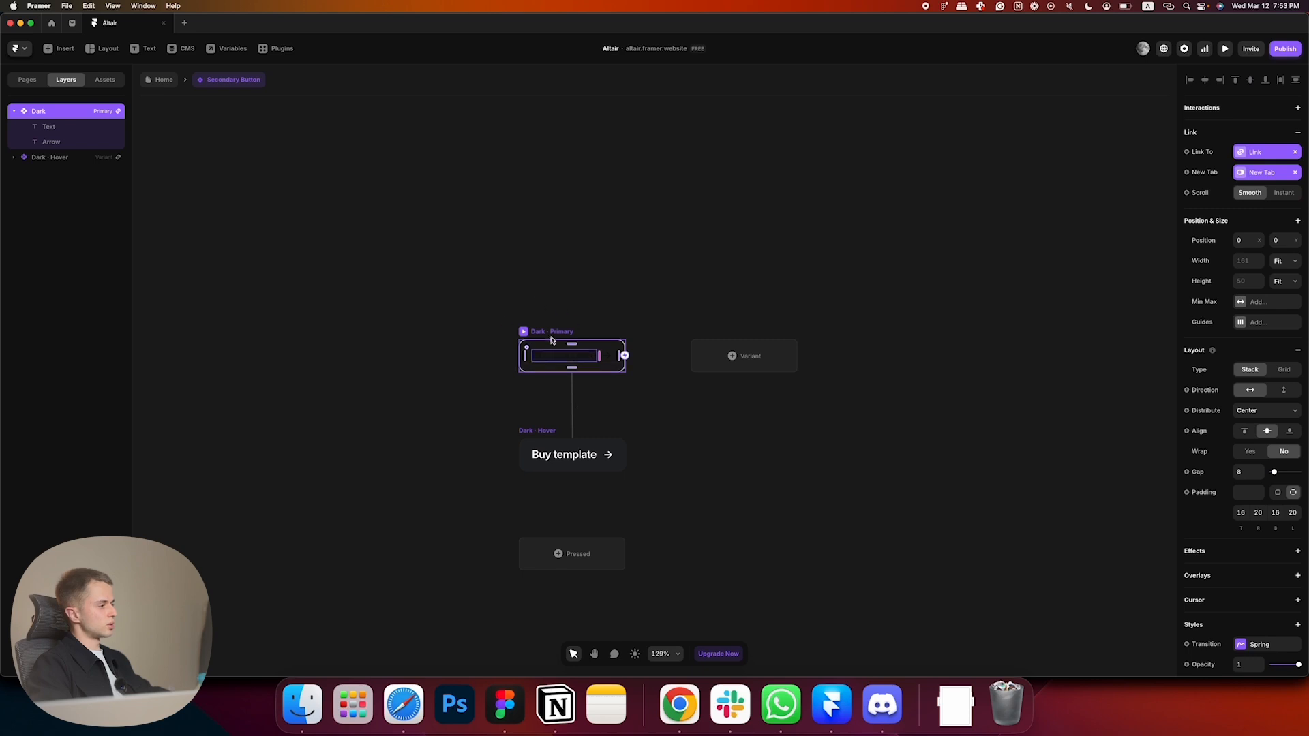
{"action": "key", "text": "super+Tab"}
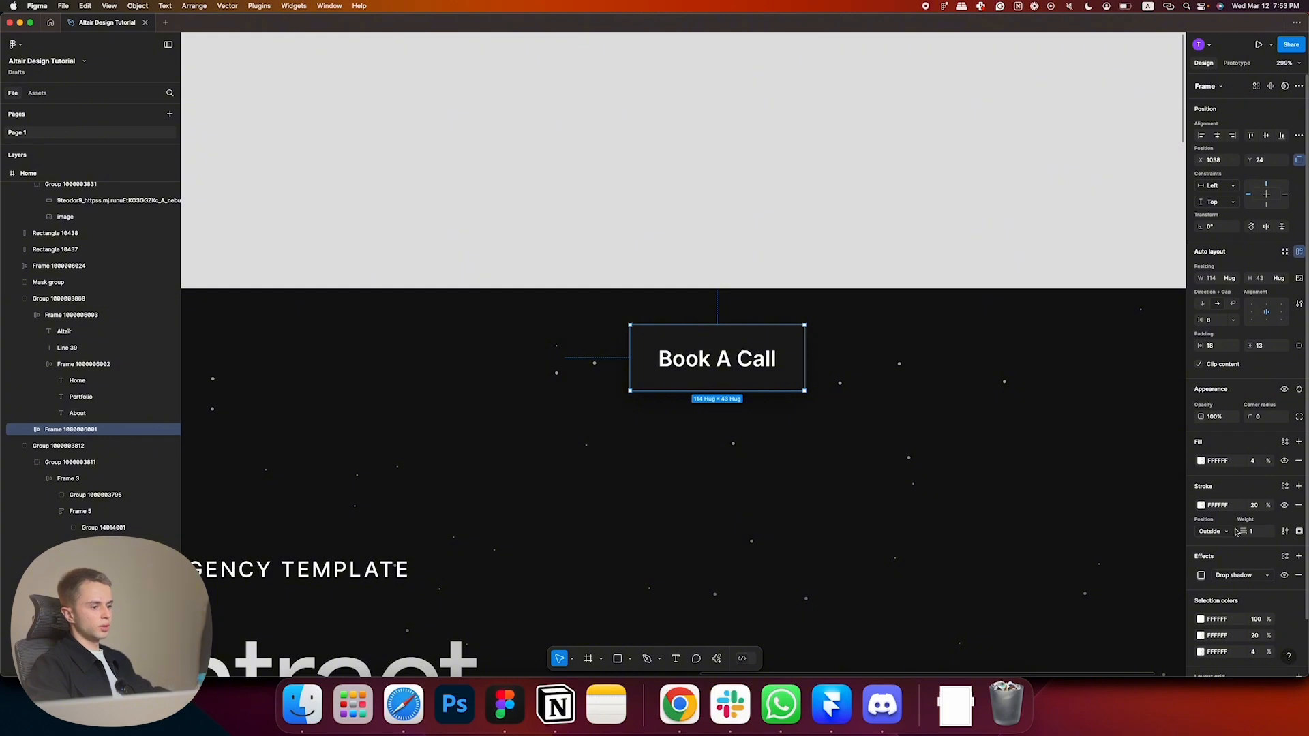
{"action": "key", "text": "super+Tab"}
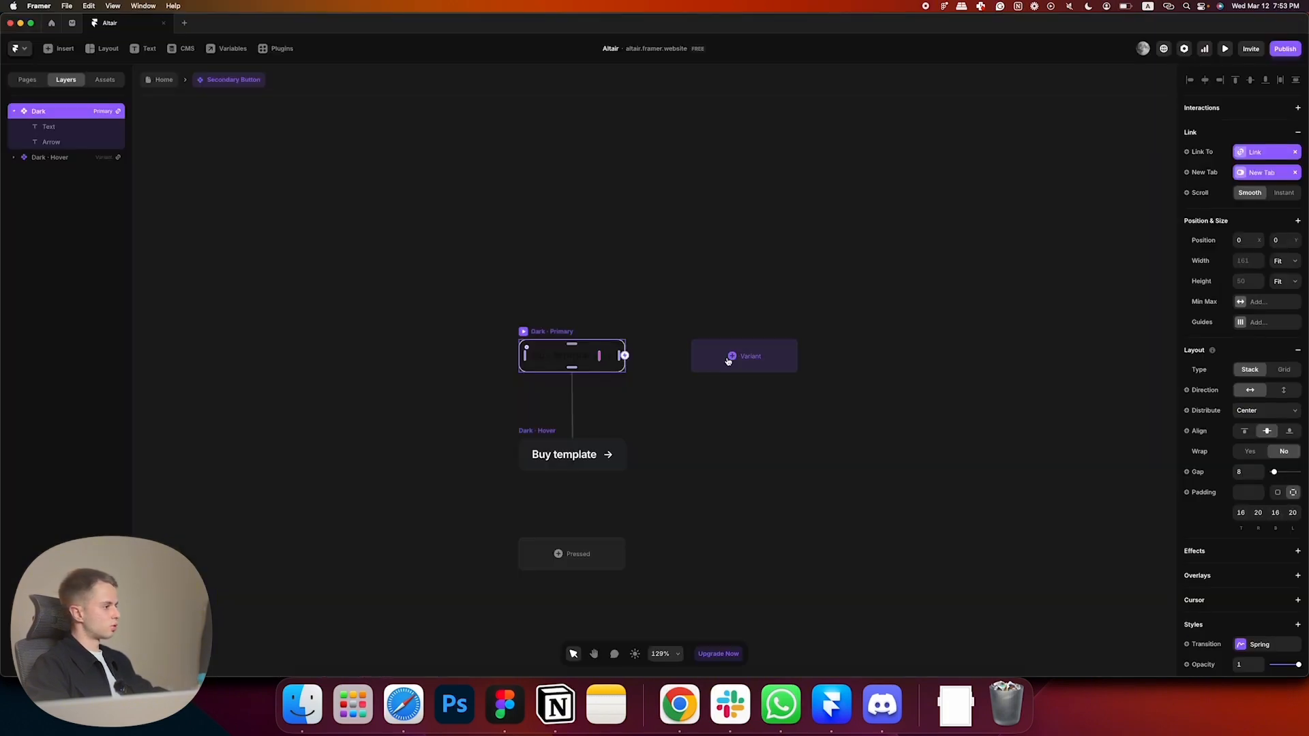
- Give the Dark primary variant a solid #FFFFFF fill at 4% opacity and a corner radius of 0
{"action": "scroll", "coordinate": [1251, 502], "scroll_direction": "down", "scroll_amount": 5}
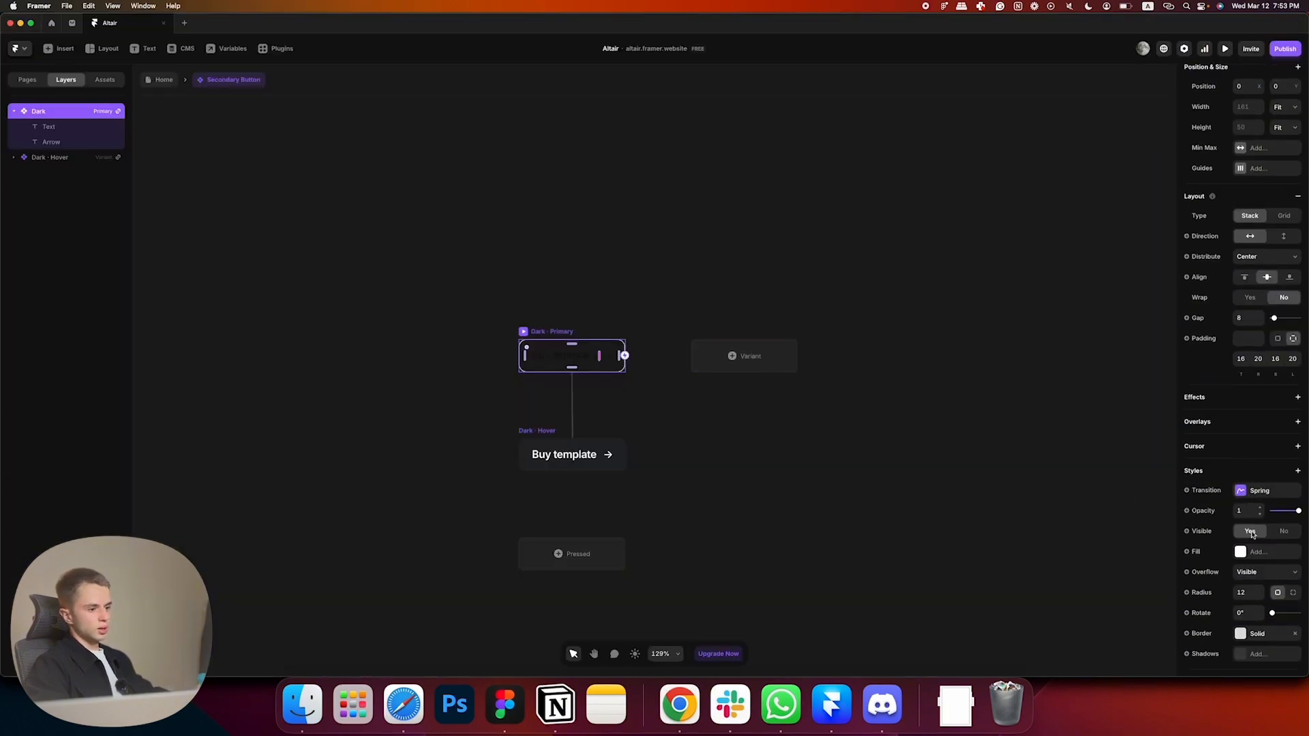
{"action": "left_click", "coordinate": [1253, 537]}
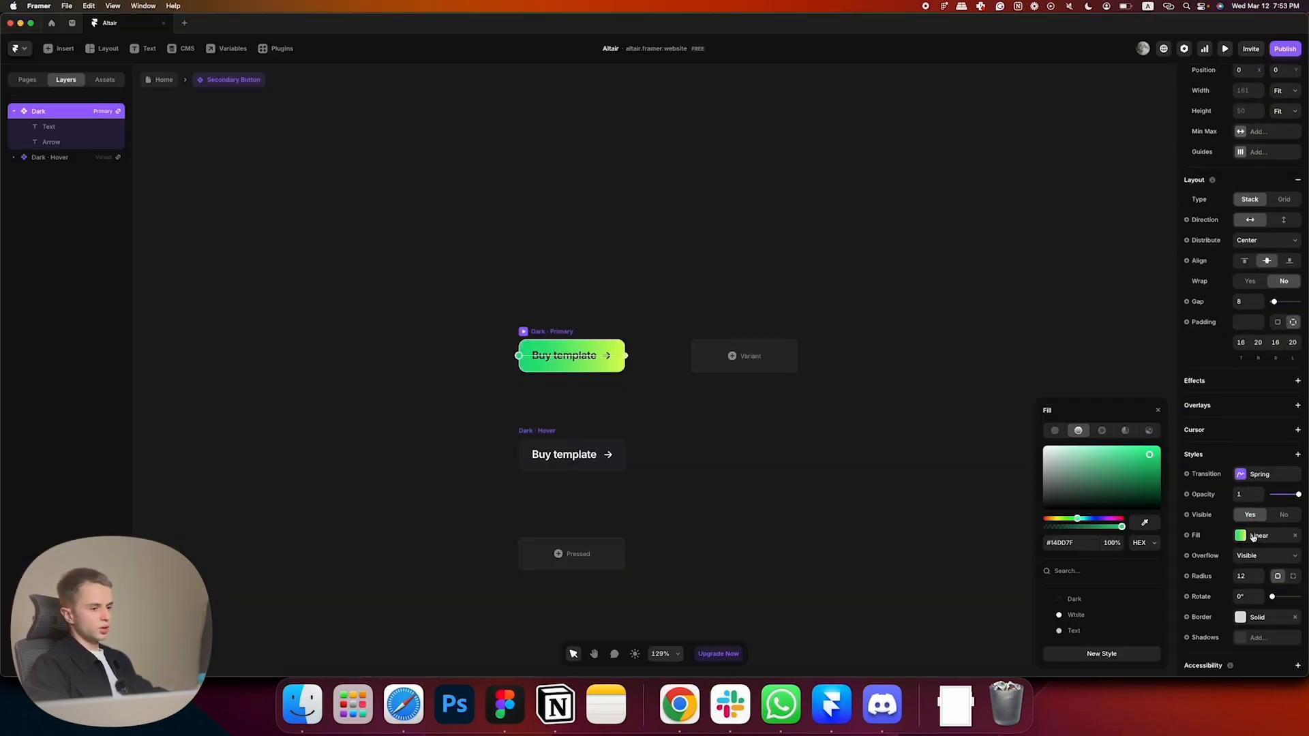
{"action": "left_click", "coordinate": [1056, 431]}
{"action": "left_click", "coordinate": [1110, 543]}
{"action": "type", "text": "4"}
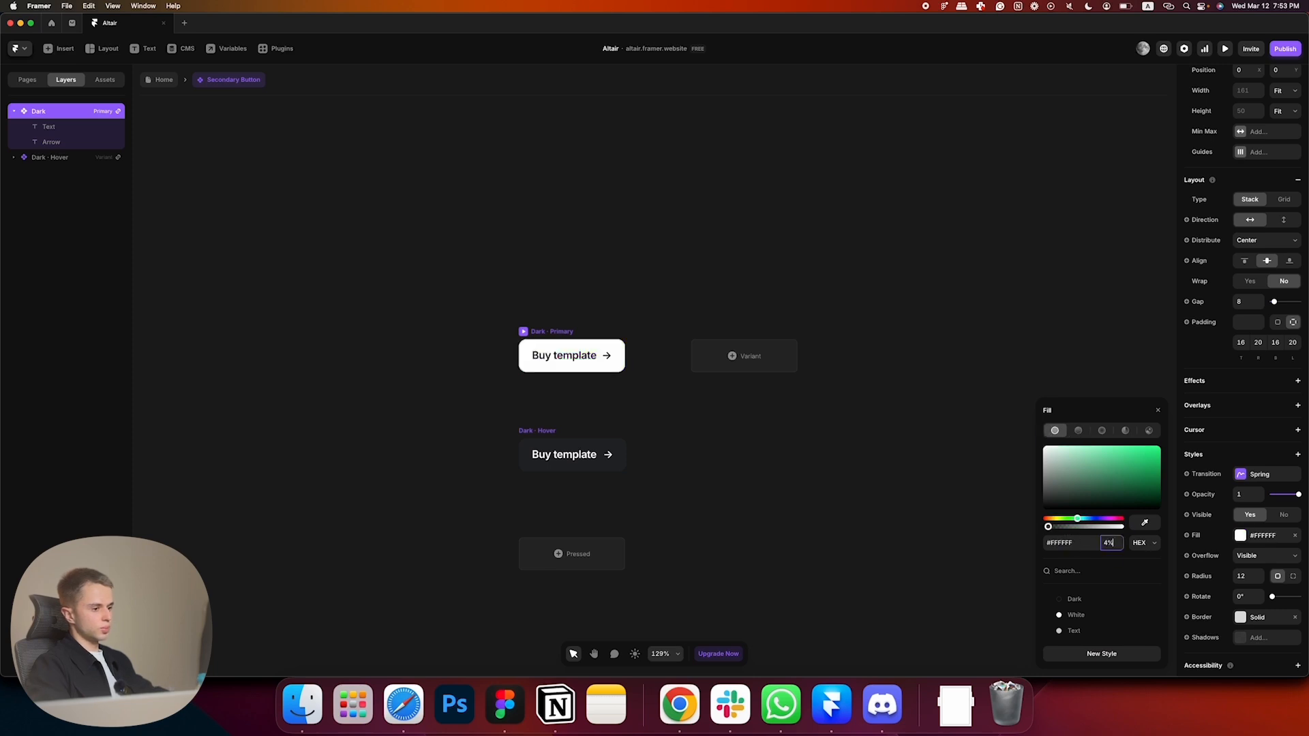
{"action": "left_click", "coordinate": [1249, 575]}
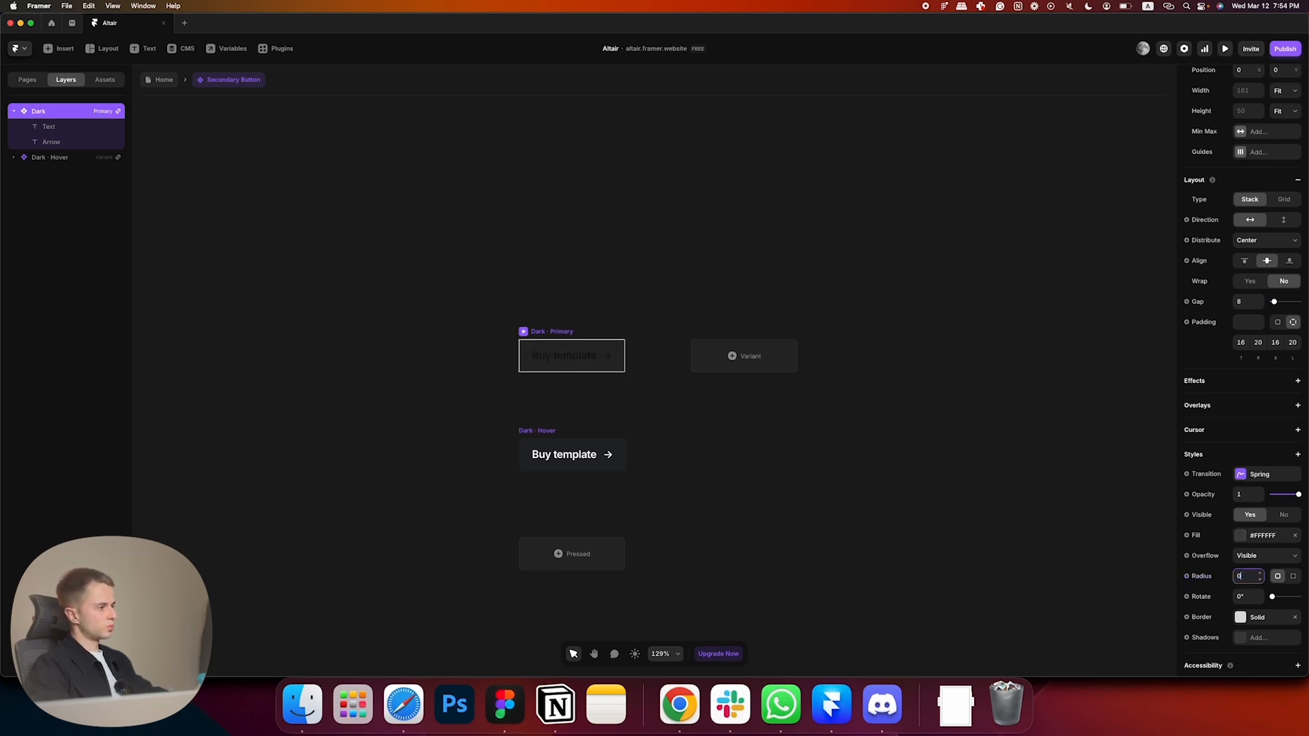
{"action": "key", "text": "Return"}
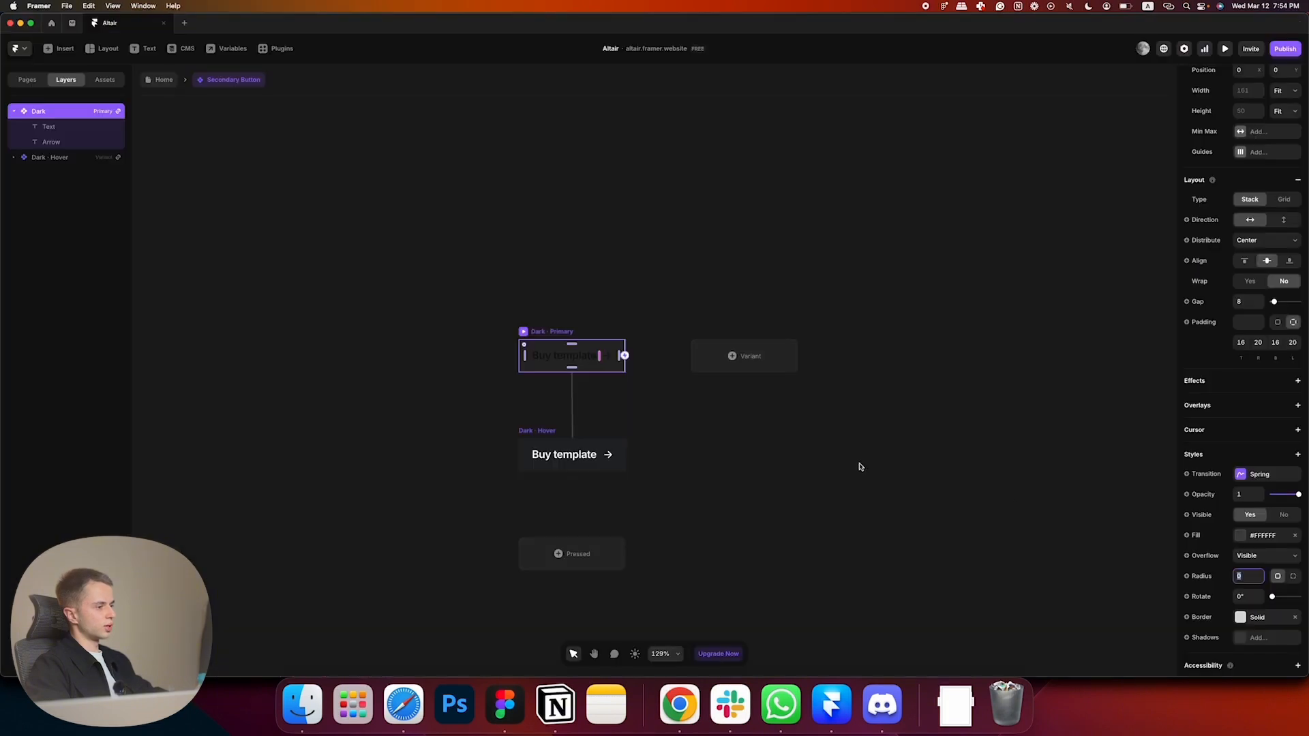
- Set the Dark primary variant's border color to #FFFFFF at 20% opacity
{"action": "left_click", "coordinate": [1240, 617]}
{"action": "left_click", "coordinate": [1129, 620]}
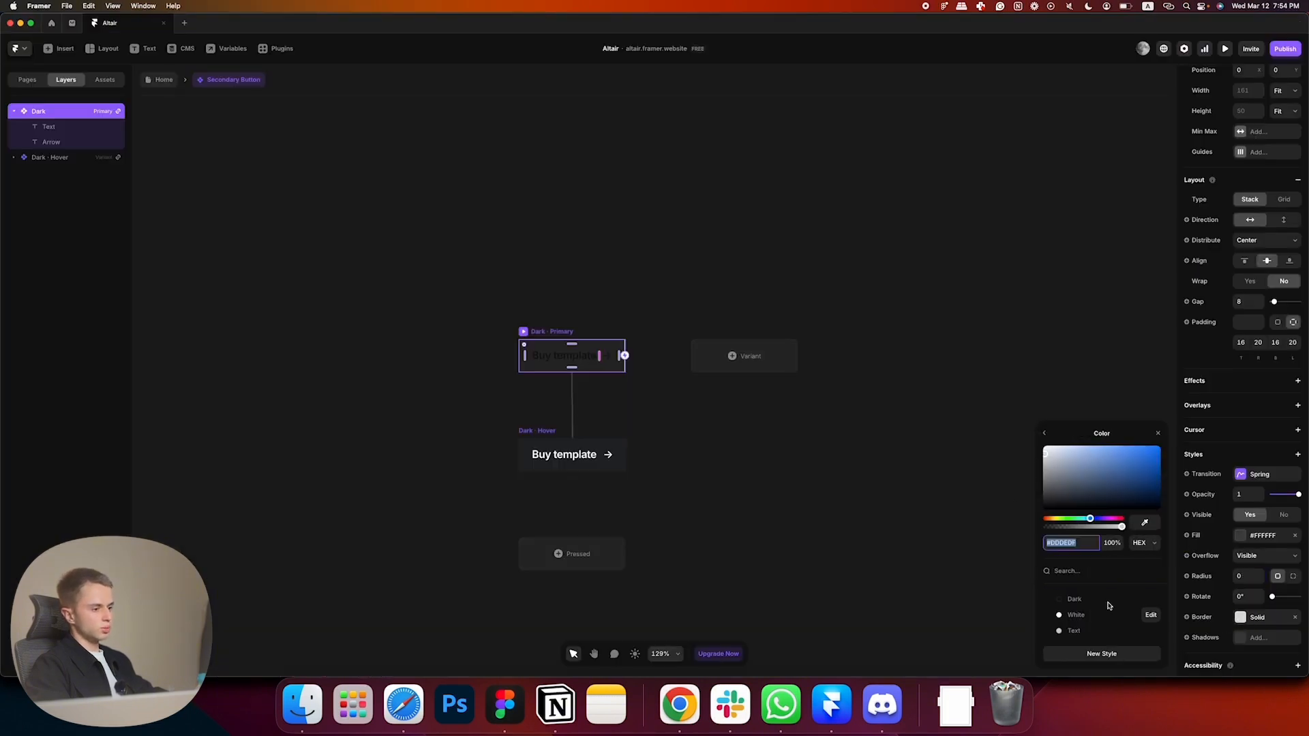
{"action": "type", "text": "f"}
{"action": "left_click", "coordinate": [1112, 546]}
{"action": "type", "text": "12"}
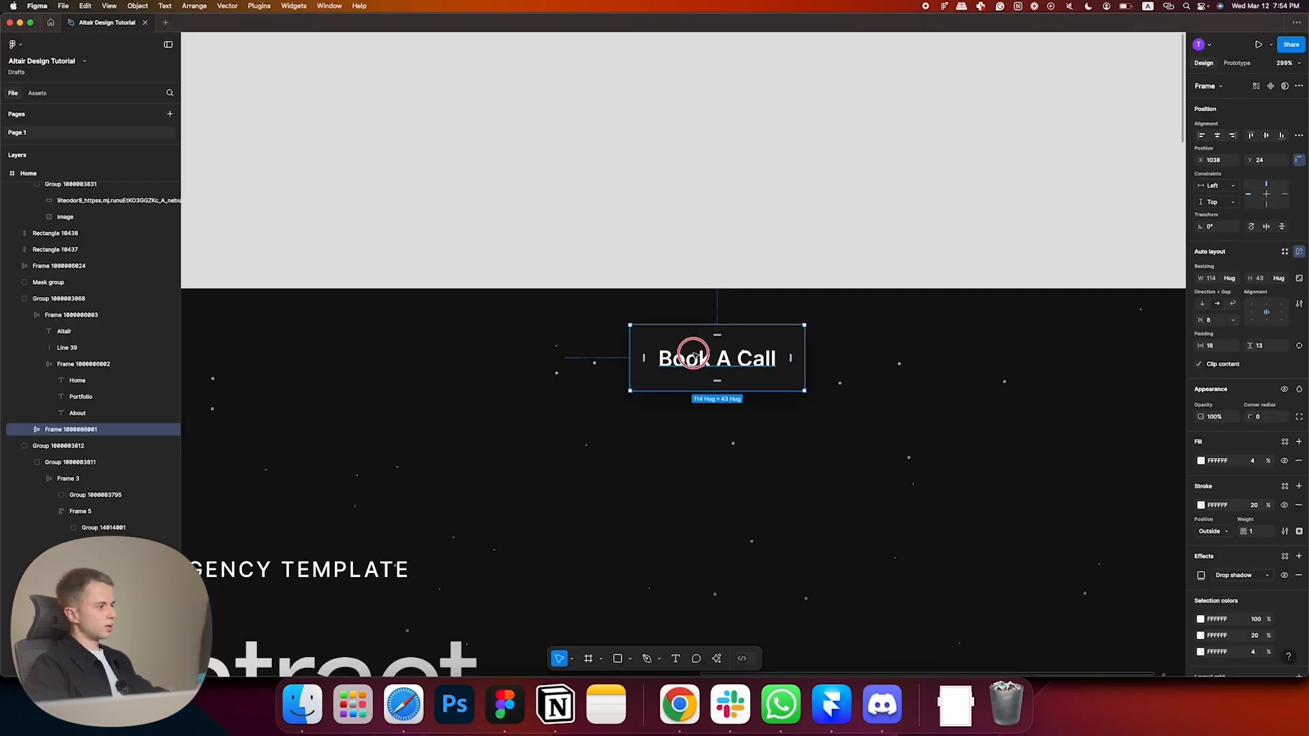
- Delete the arrow icon from the Dark primary variant of the Secondary Button
{"action": "left_click", "coordinate": [684, 351]}
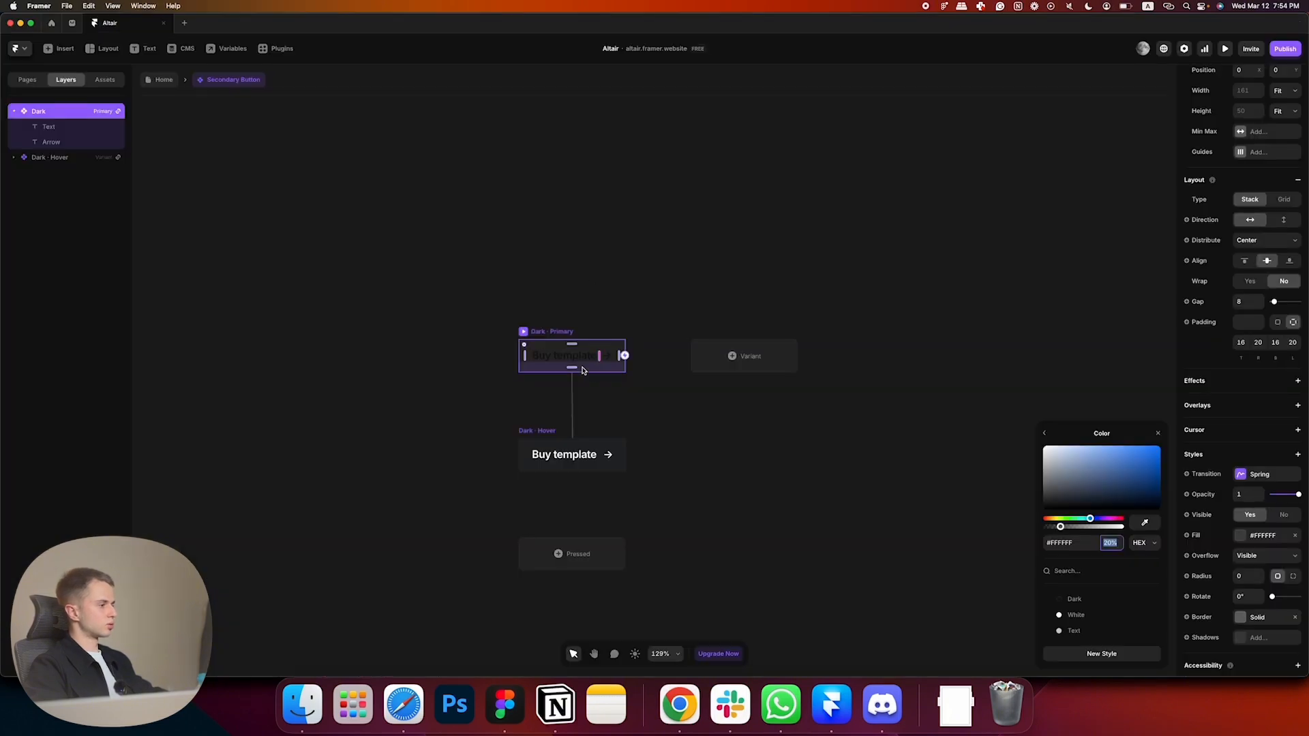
{"action": "double_click", "coordinate": [609, 360]}
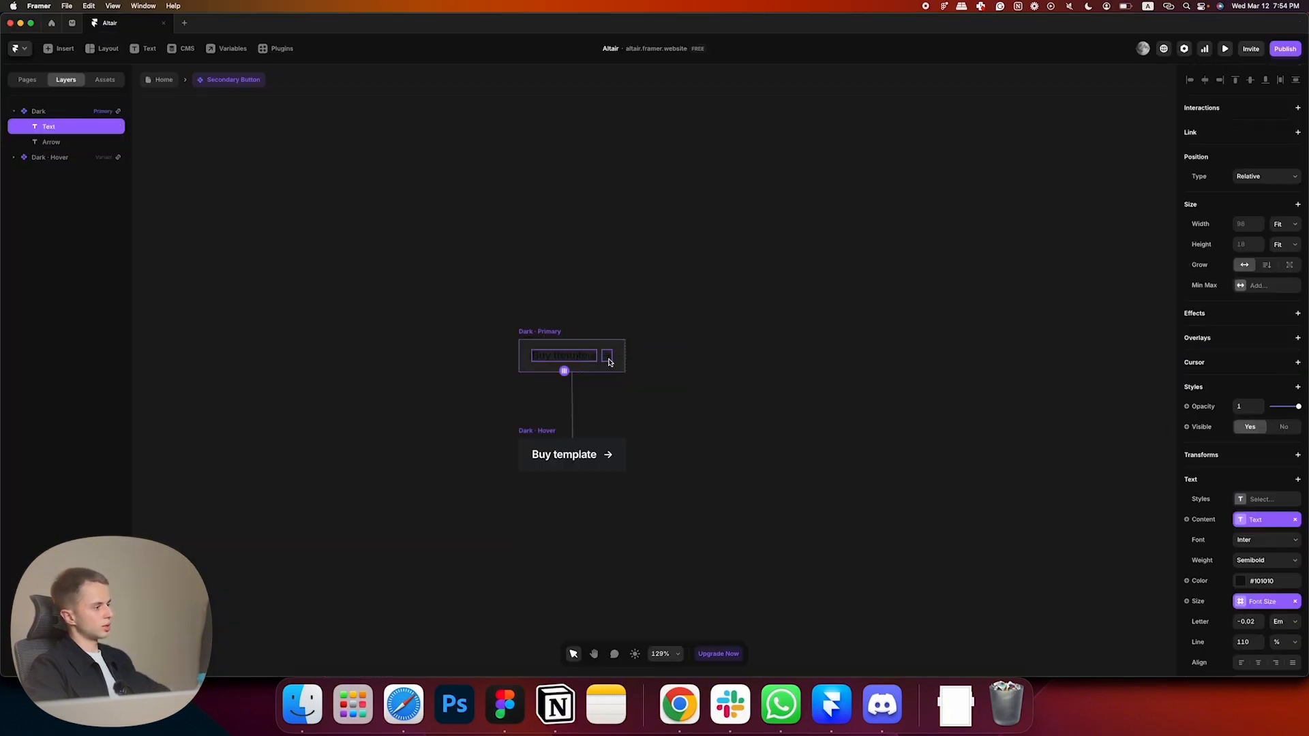
{"action": "left_click", "coordinate": [609, 363]}
{"action": "key", "text": "Delete"}
- Set the Dark primary variant's text to the White color style, detach its Font Size variable and set the size to 14
{"action": "left_click", "coordinate": [572, 360]}
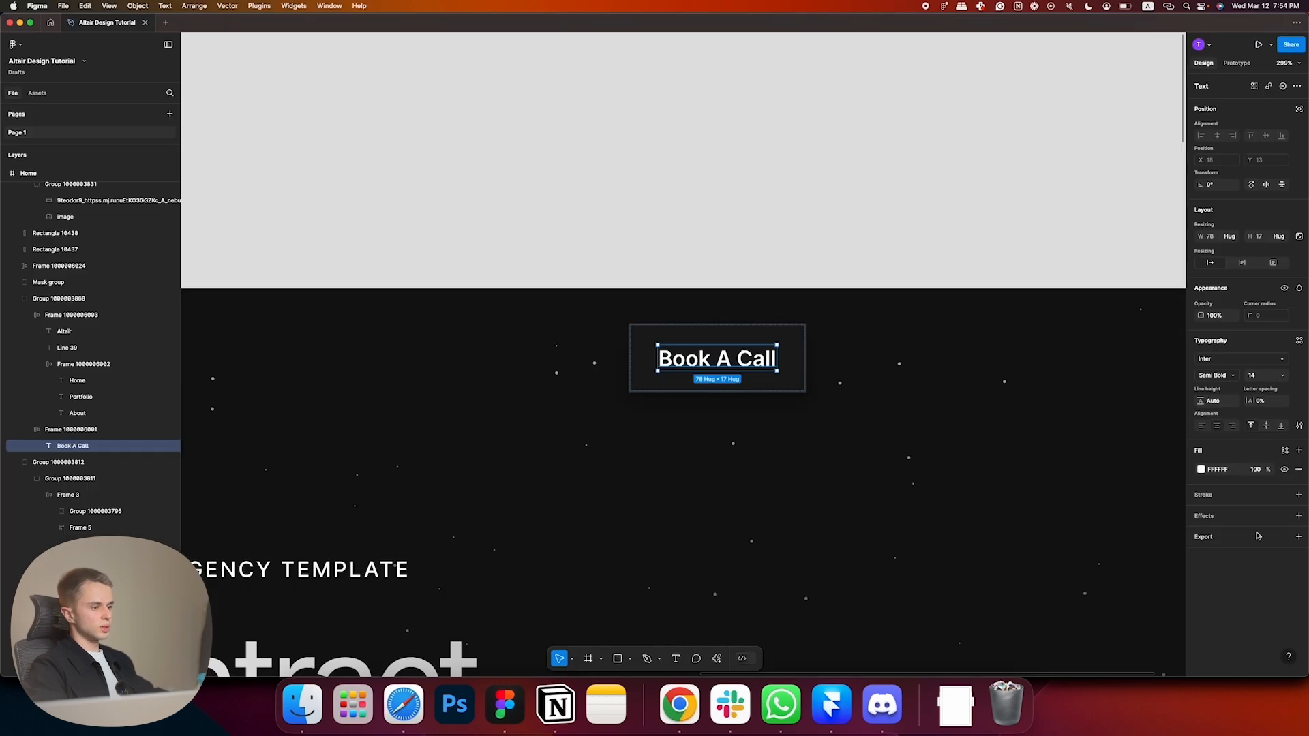
{"action": "key", "text": "super+Tab"}
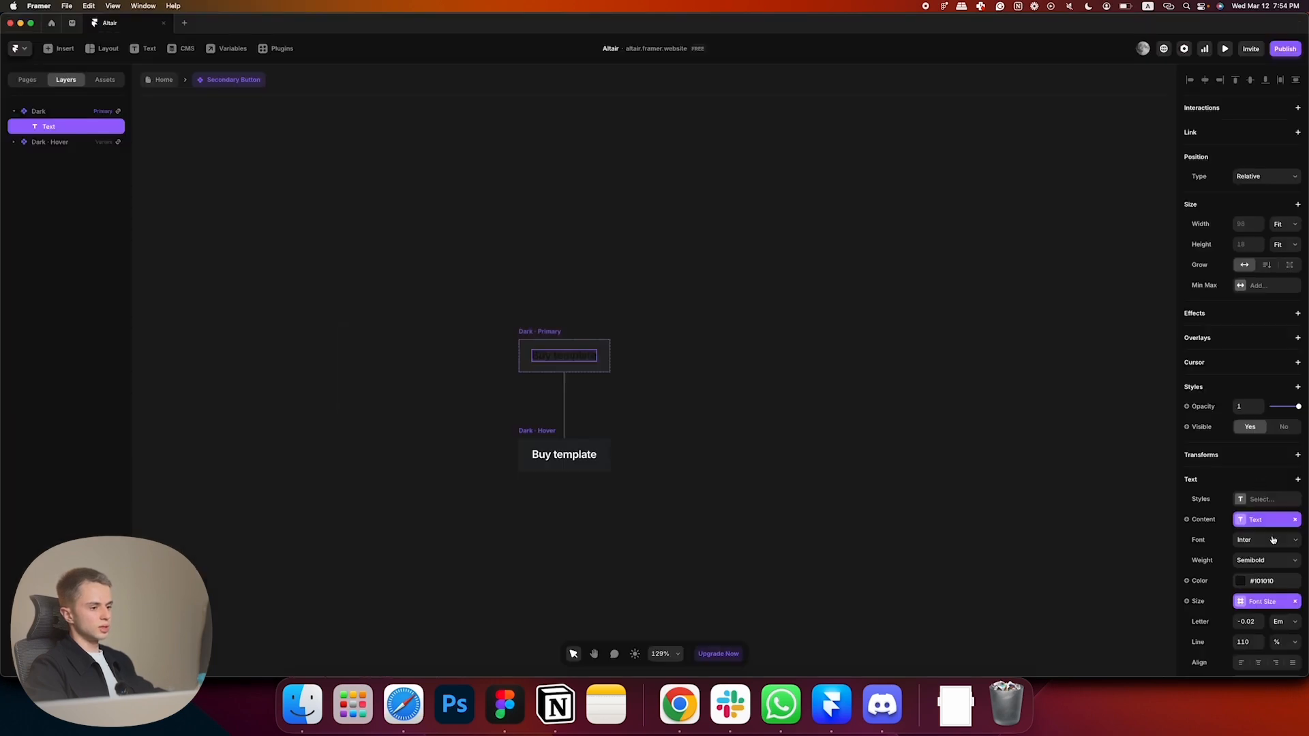
{"action": "left_click", "coordinate": [1261, 586]}
{"action": "left_click", "coordinate": [1146, 614]}
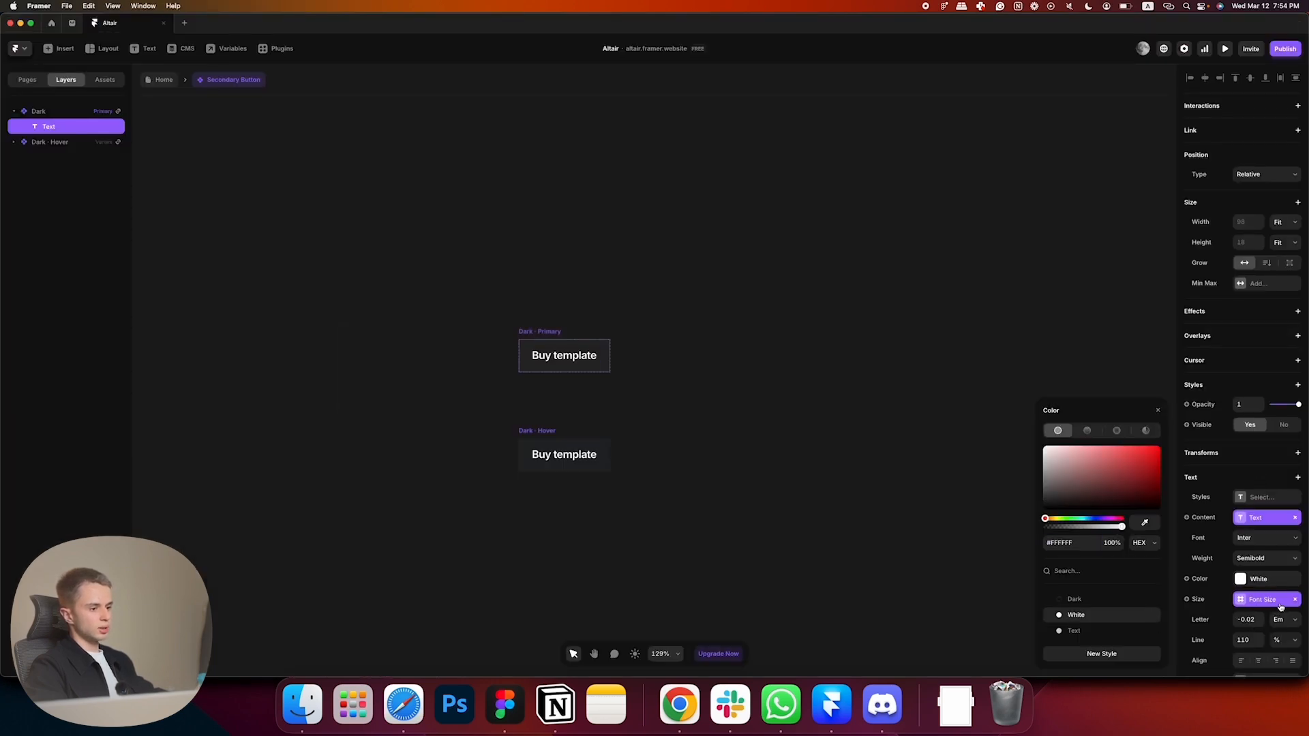
{"action": "left_click", "coordinate": [1295, 601]}
{"action": "left_click", "coordinate": [1260, 603]}
{"action": "left_click", "coordinate": [1259, 604]}
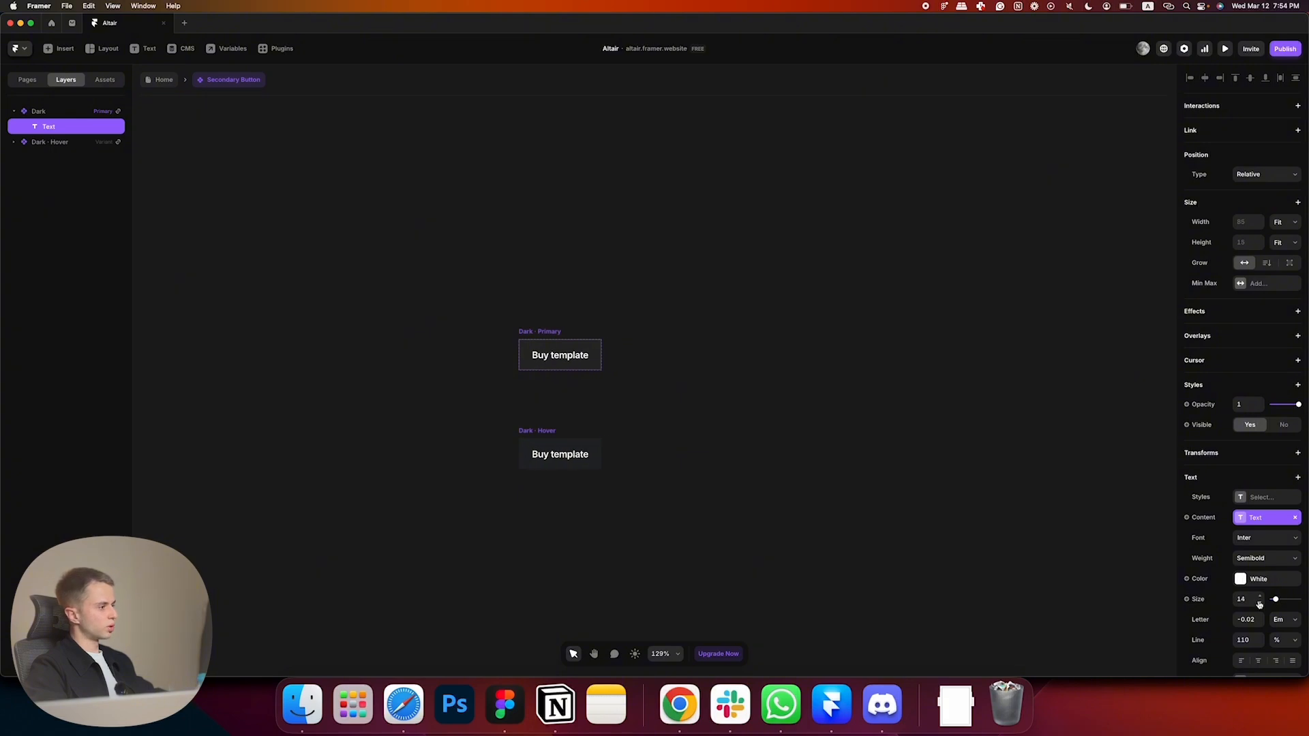
- Set the Dark primary text's letter spacing to 0 em and its line height to 120%
{"action": "left_click", "coordinate": [1260, 617]}
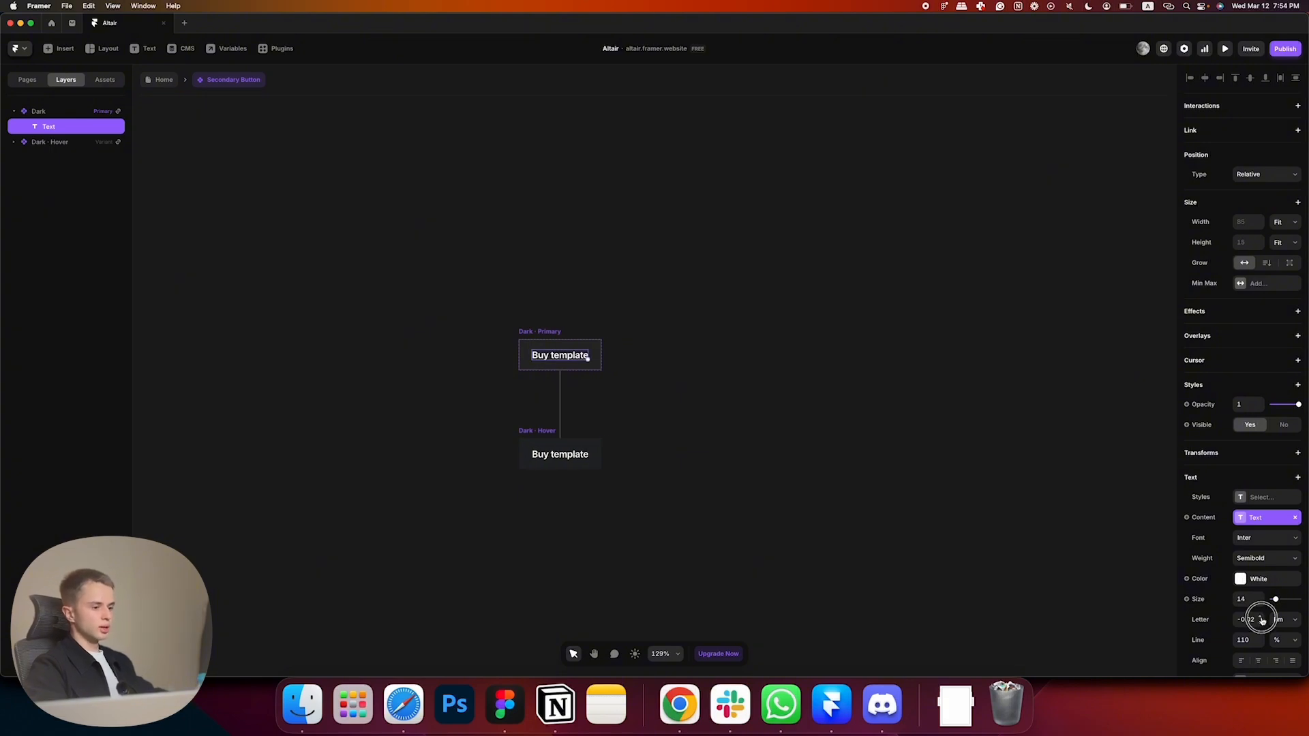
{"action": "left_click", "coordinate": [1261, 617]}
{"action": "key", "text": "super+Tab"}
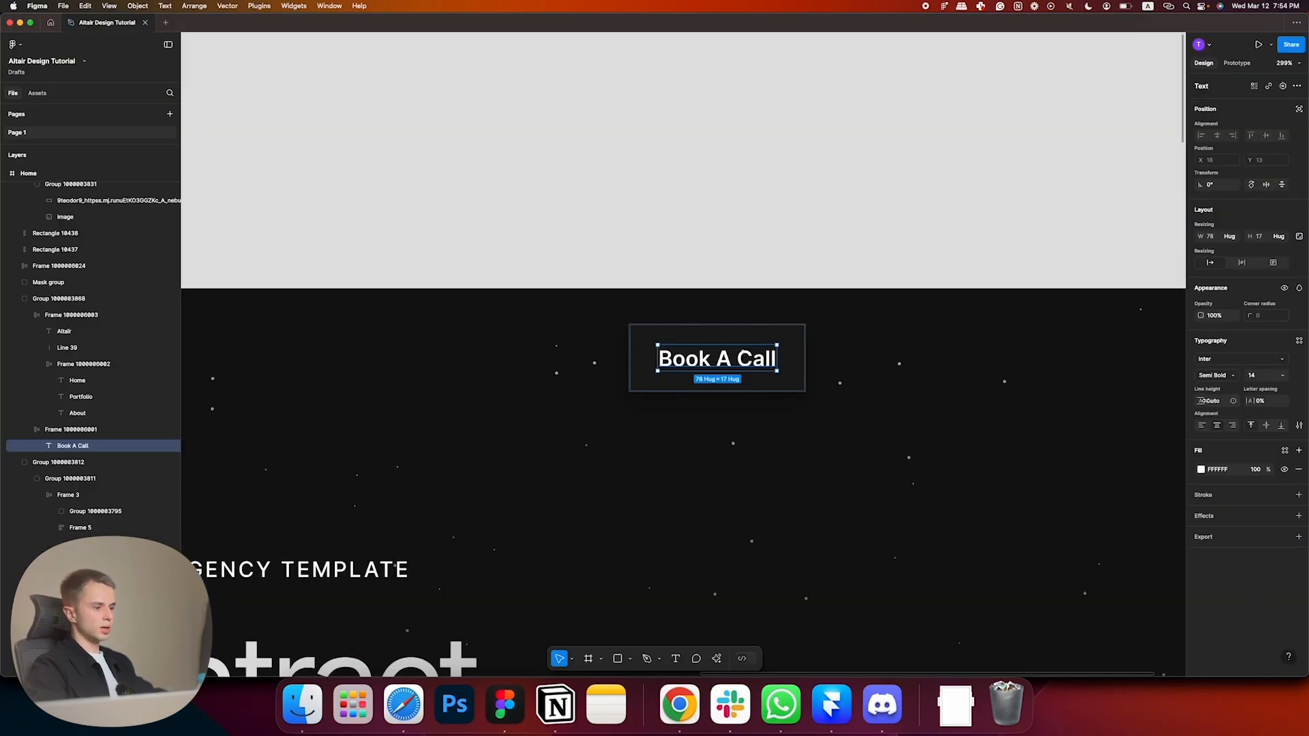
{"action": "key", "text": "super+Tab"}
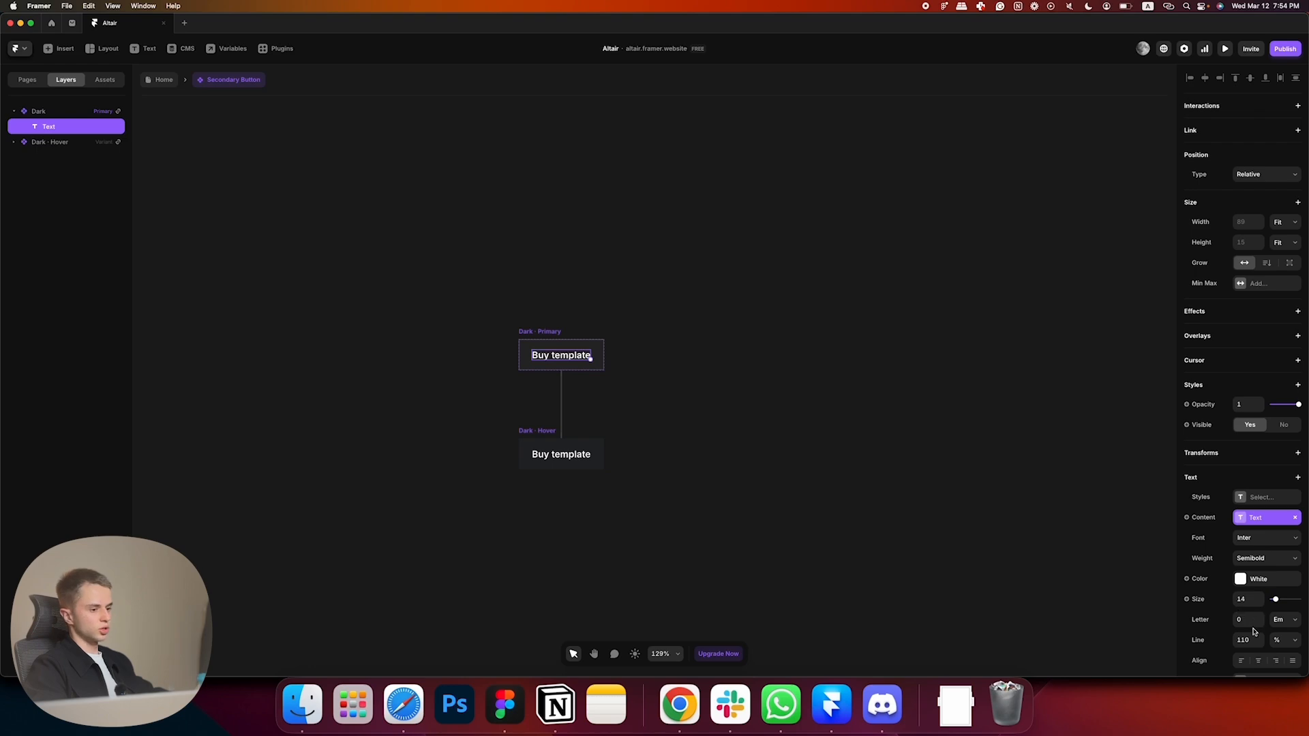
{"action": "left_click", "coordinate": [891, 479]}
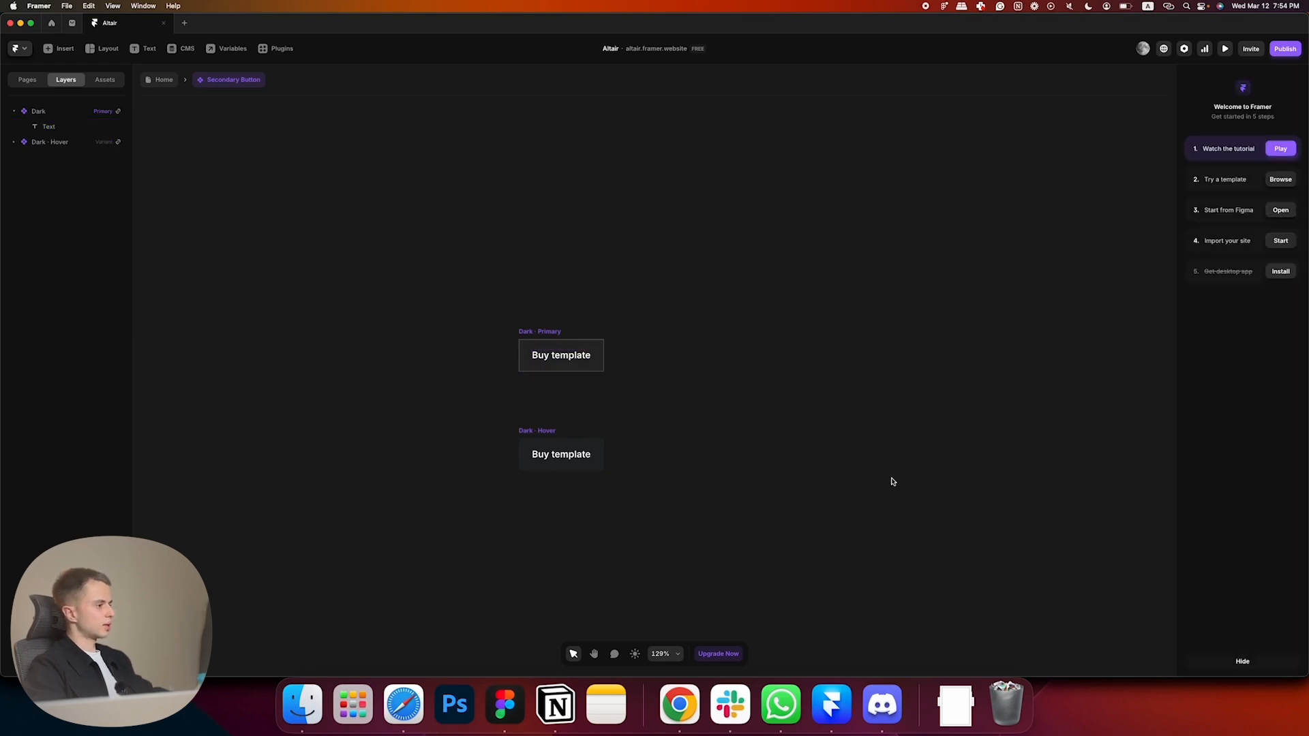
- Compare the restyled button with the Book A Call button in the Figma design and inspect the design's horizontal and vertical padding
{"action": "key", "text": "super+Tab"}
{"action": "scroll", "coordinate": [762, 360], "scroll_direction": "up", "scroll_amount": 5}
{"action": "scroll", "coordinate": [763, 359], "scroll_direction": "down", "scroll_amount": 10}
{"action": "left_click", "coordinate": [849, 247]}
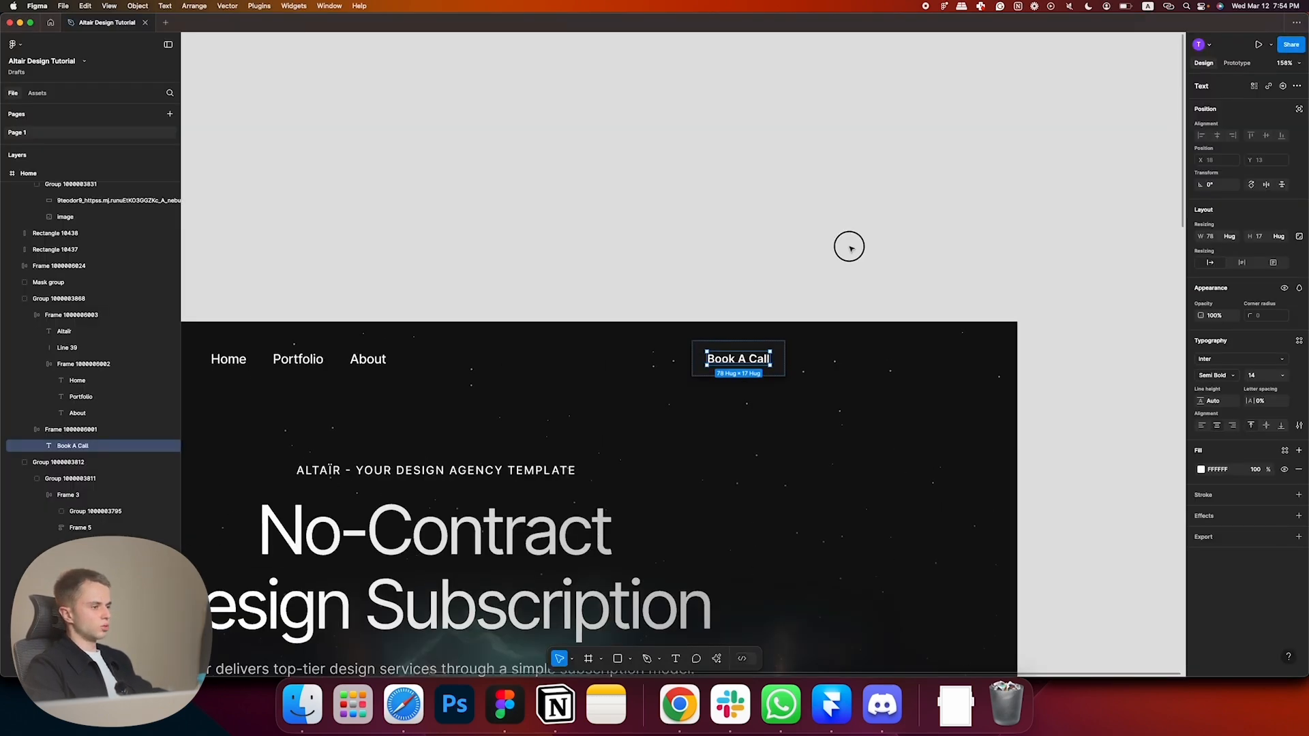
{"action": "scroll", "coordinate": [945, 266], "scroll_direction": "up", "scroll_amount": 2}
{"action": "scroll", "coordinate": [946, 266], "scroll_direction": "down", "scroll_amount": 3}
{"action": "key", "text": "super+Tab"}
{"action": "key", "text": "super+Tab"}
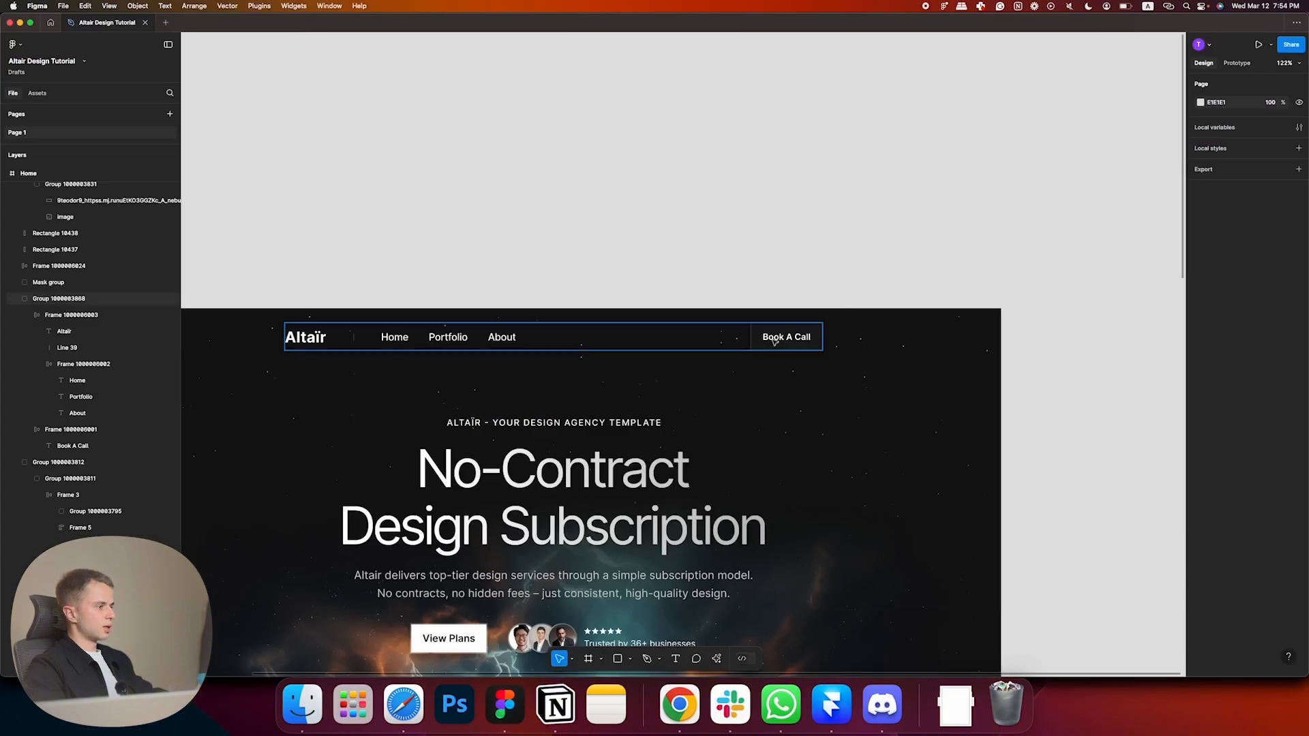
{"action": "scroll", "coordinate": [791, 329], "scroll_direction": "up", "scroll_amount": 4}
{"action": "left_click", "coordinate": [791, 330]}
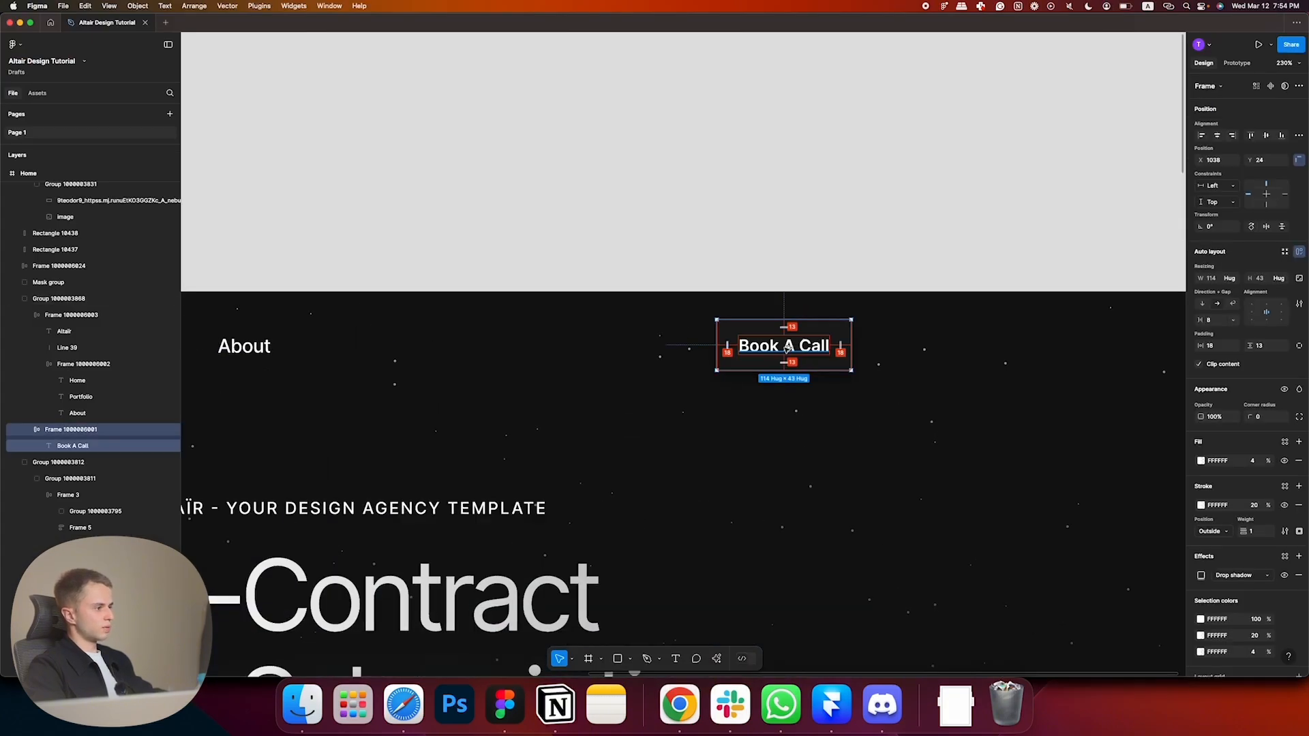
{"action": "key", "text": "super+Tab"}
- Set the Dark primary variant's padding to 13 at the top and bottom and 18 on the right and left
{"action": "left_click", "coordinate": [598, 354]}
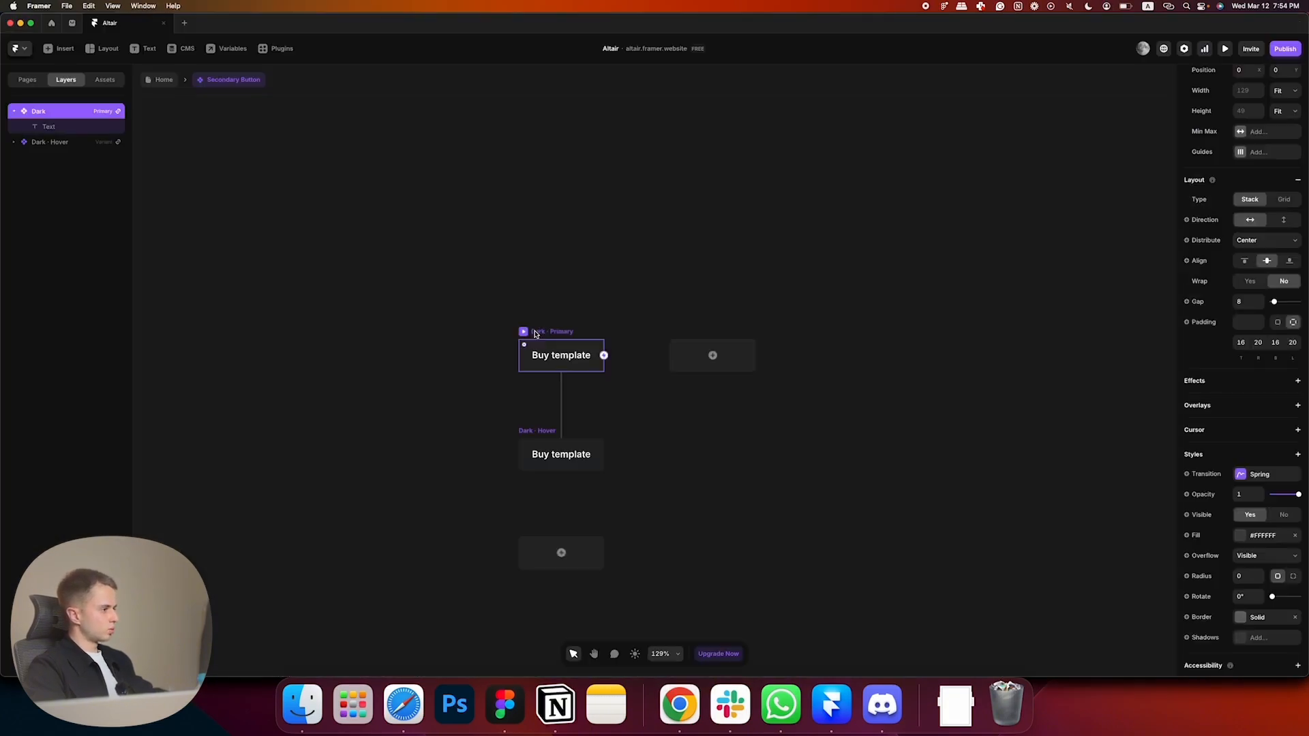
{"action": "left_click", "coordinate": [1242, 343]}
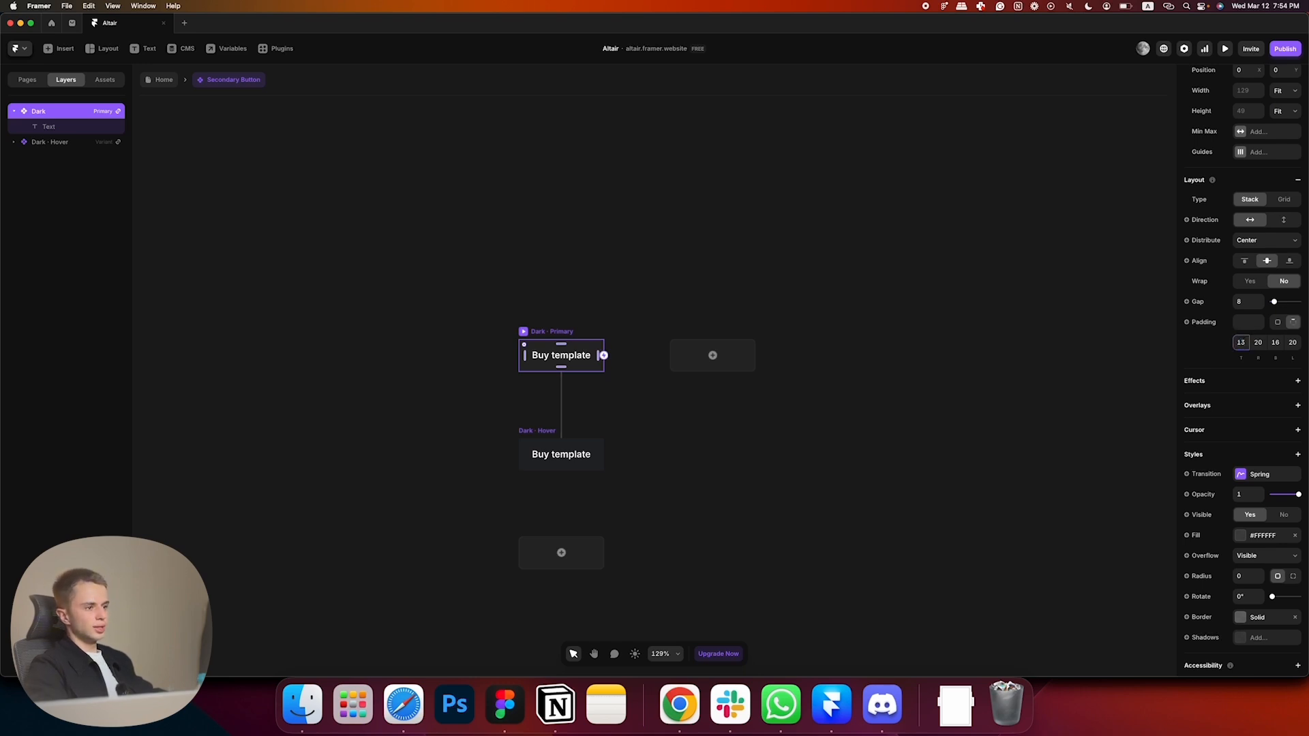
{"action": "key", "text": "Tab"}
{"action": "type", "text": "18"}
{"action": "key", "text": "Tab"}
{"action": "type", "text": "13"}
{"action": "key", "text": "Tab"}
{"action": "type", "text": "18"}
{"action": "key", "text": "Return"}
{"action": "left_click", "coordinate": [570, 254]}
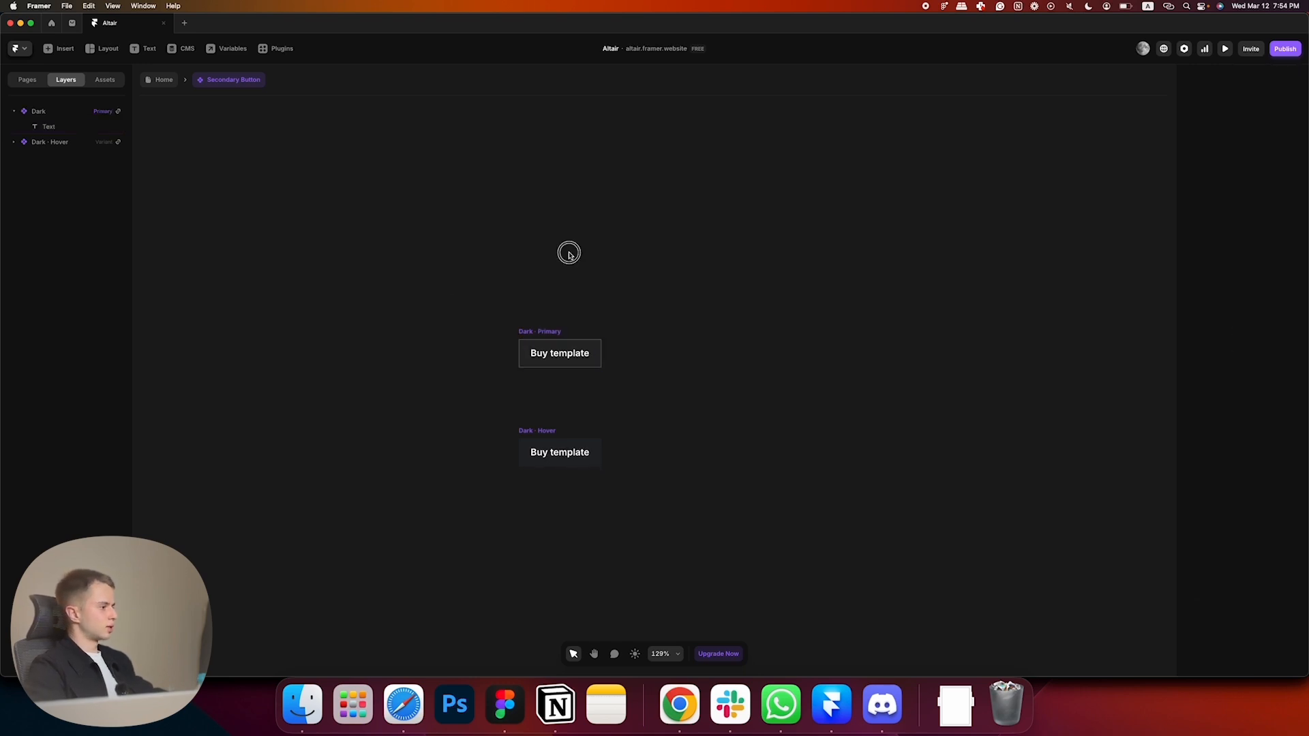
- Give the Dark Hover variant a #FFFFFF fill, trying 80% opacity and then 40%
{"action": "key", "text": "super+Tab"}
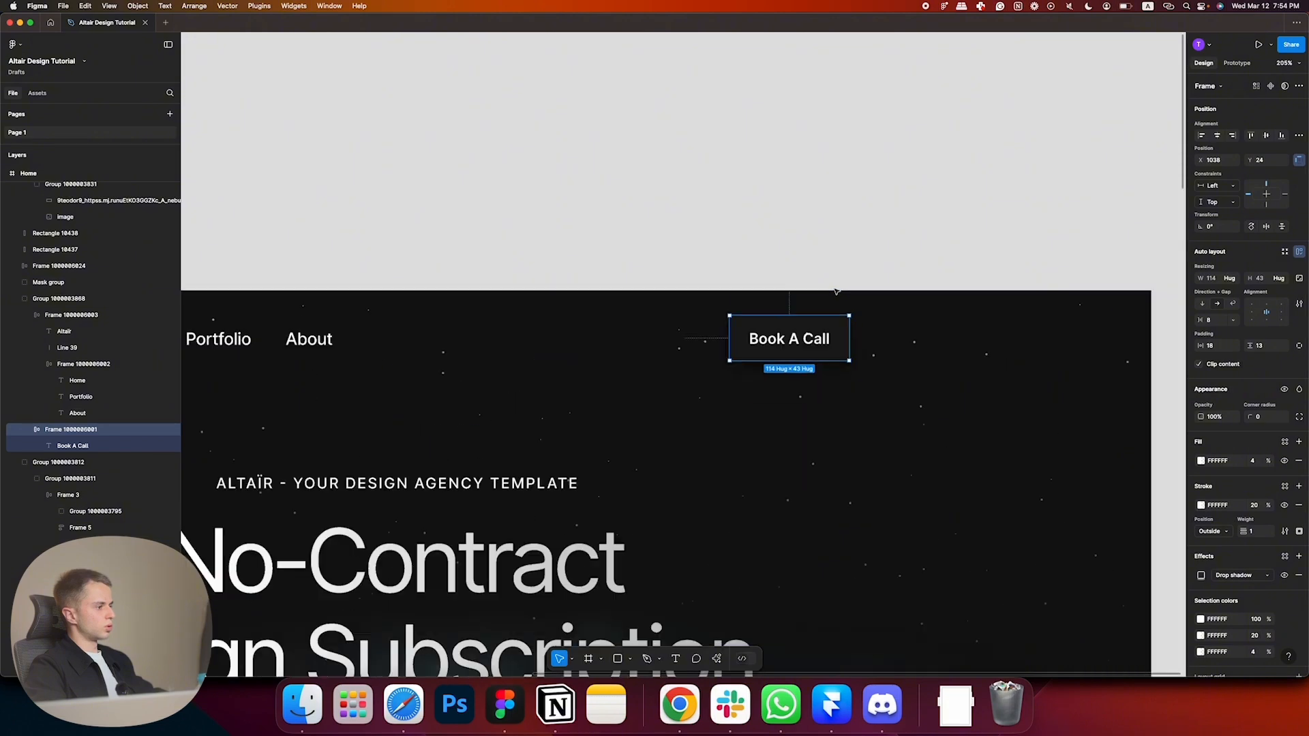
{"action": "left_click", "coordinate": [856, 239]}
{"action": "key", "text": "super+Tab"}
{"action": "left_click", "coordinate": [560, 450]}
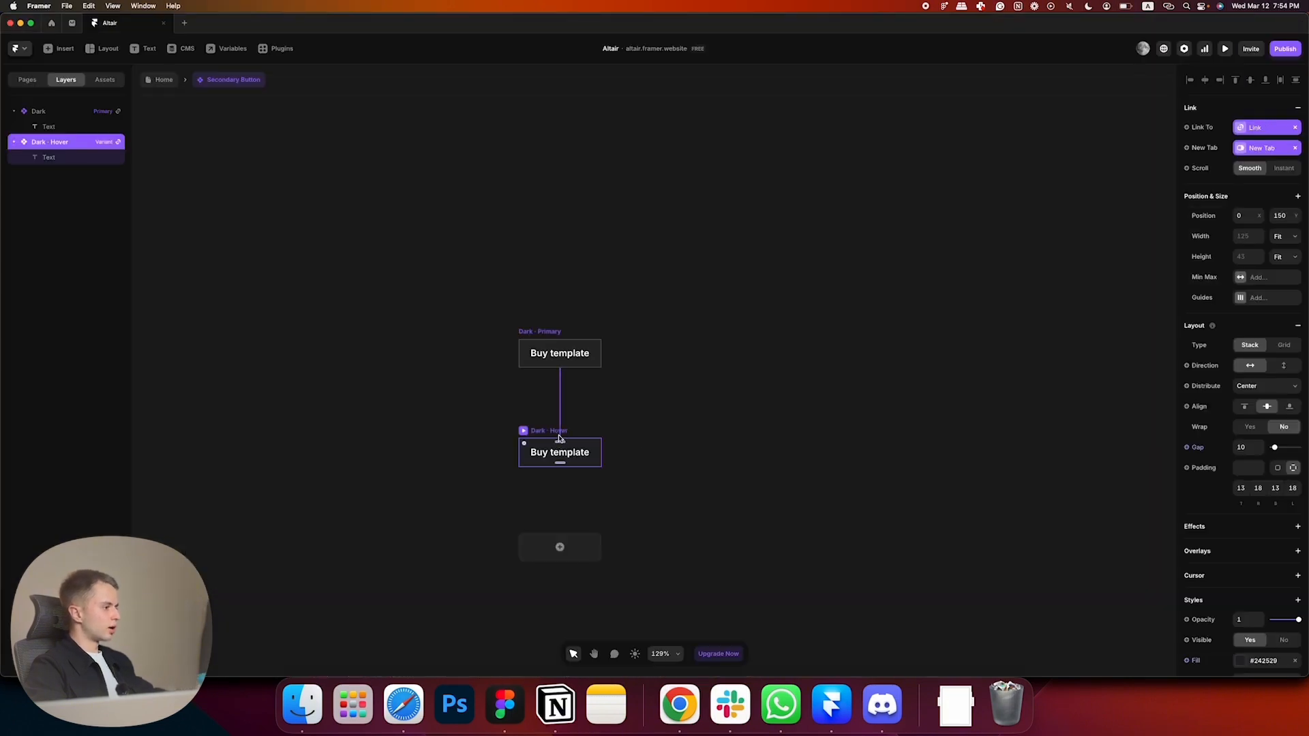
{"action": "scroll", "coordinate": [1289, 536], "scroll_direction": "down", "scroll_amount": 2}
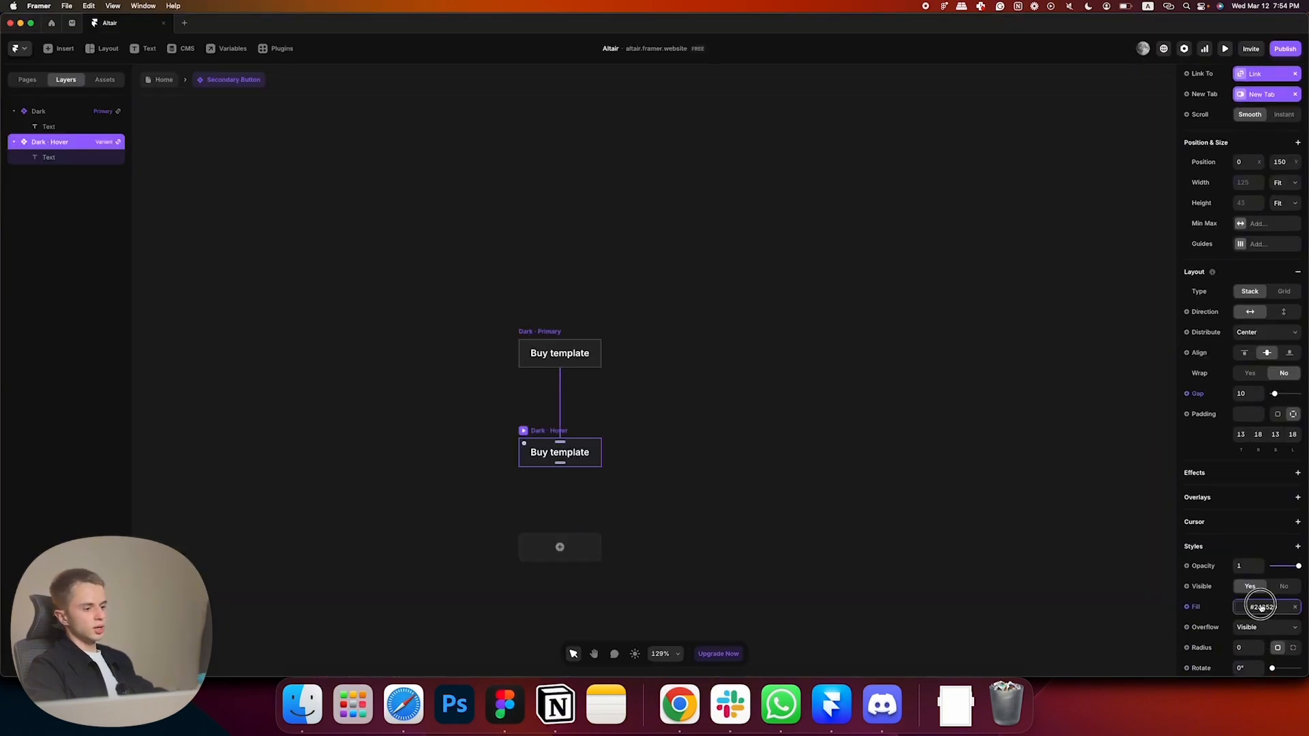
{"action": "left_click", "coordinate": [1262, 607]}
{"action": "type", "text": "FFFFFF"}
{"action": "left_click", "coordinate": [1113, 544]}
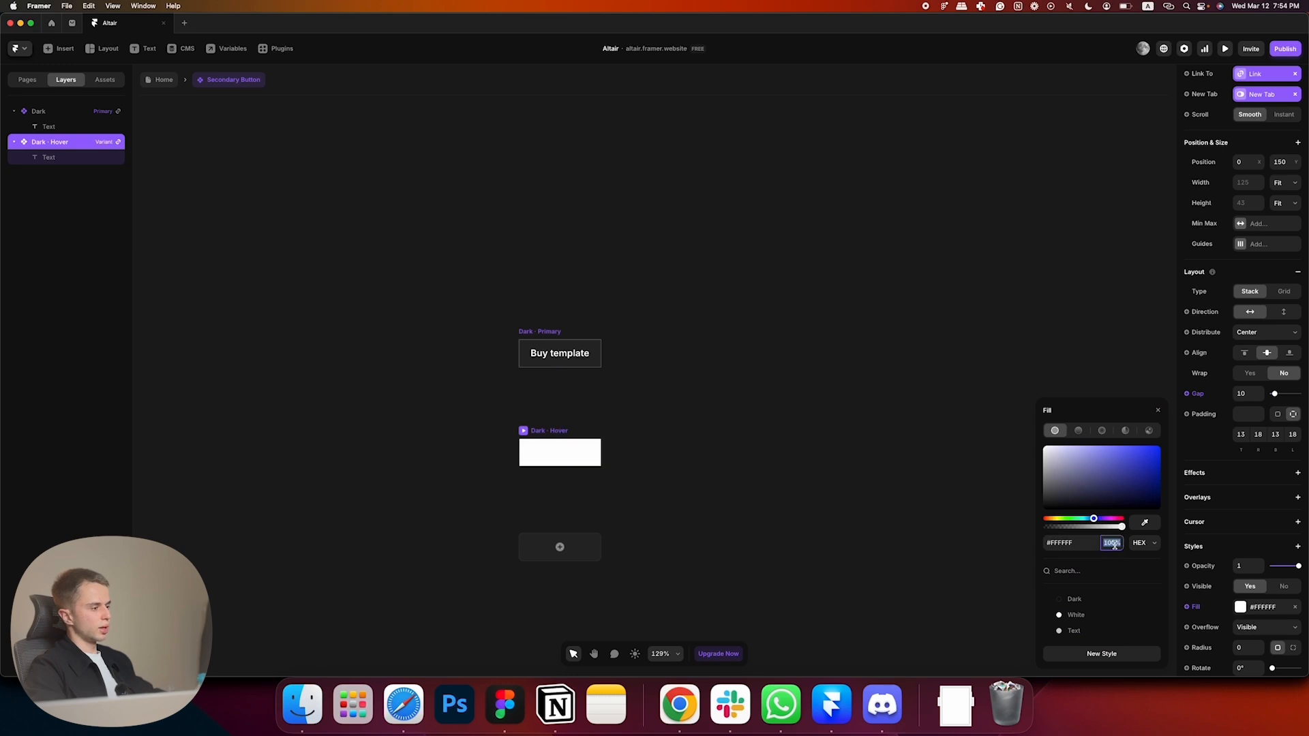
{"action": "type", "text": "80"}
{"action": "key", "text": "Return"}
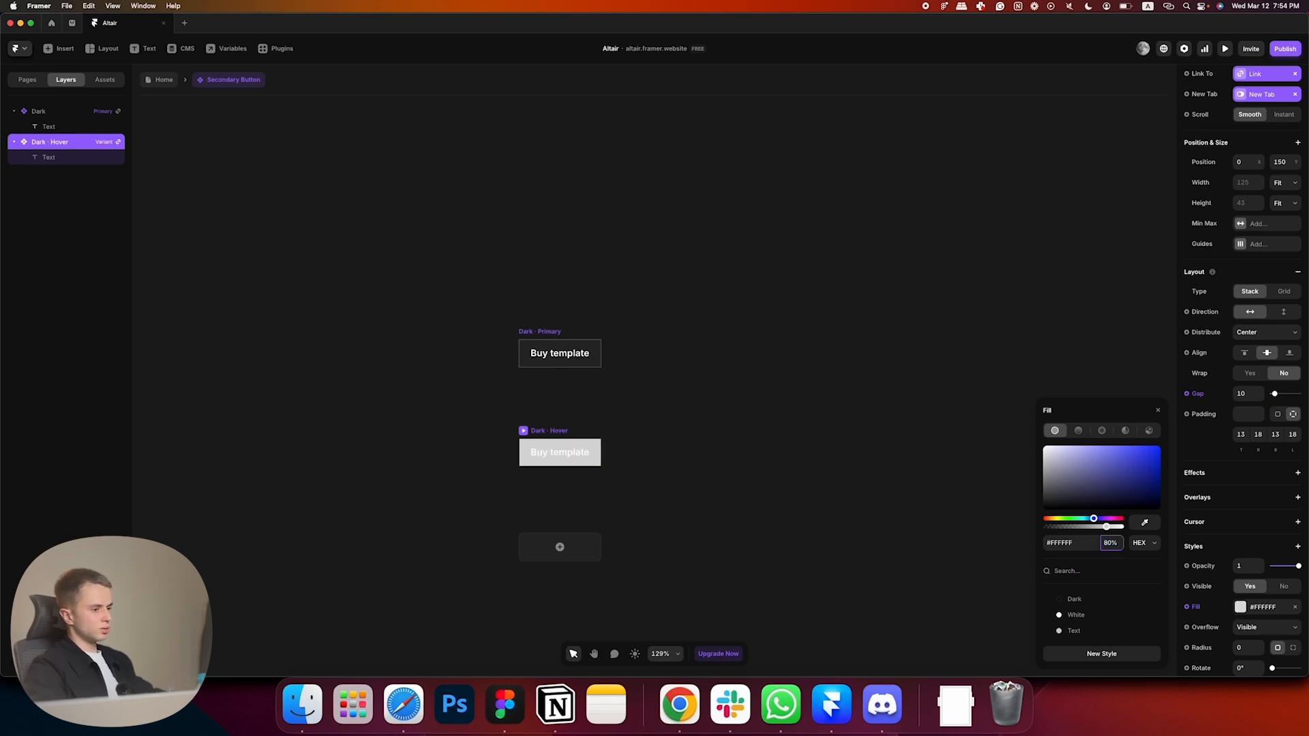
{"action": "type", "text": "40"}
{"action": "key", "text": "Return"}
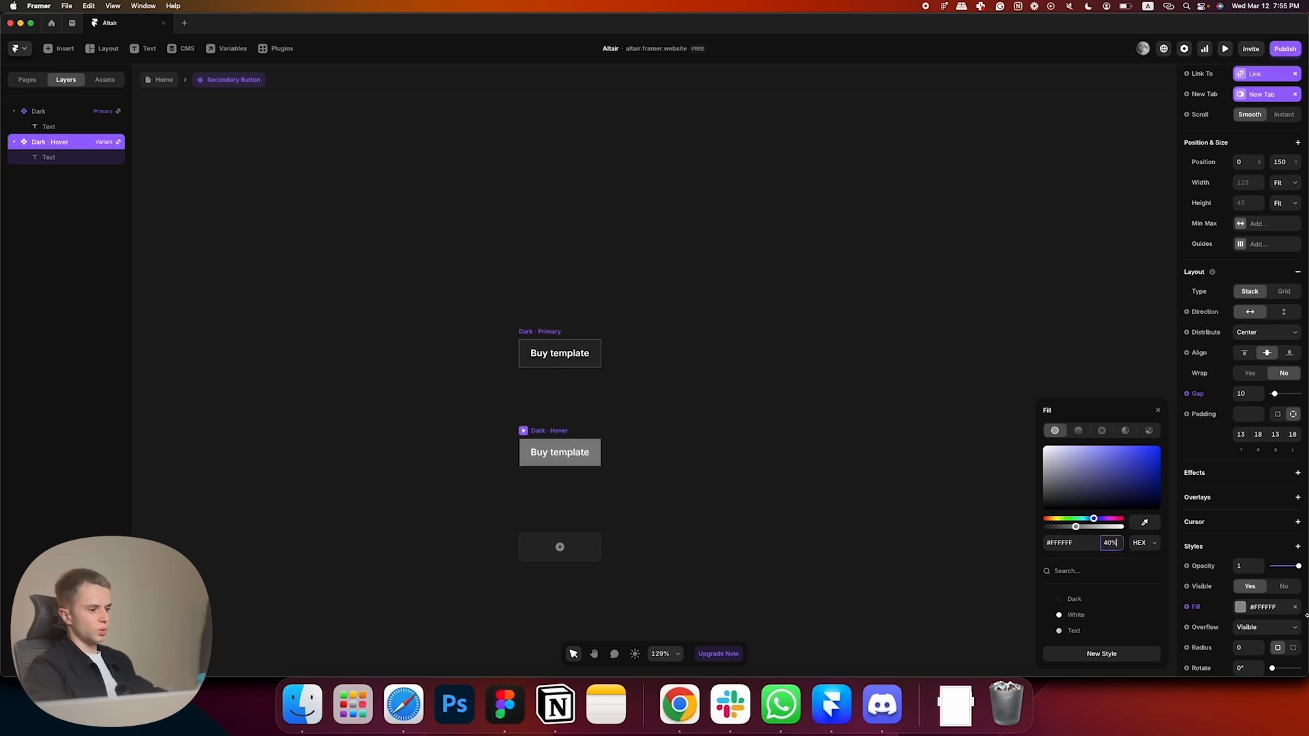
- Set the Dark Hover variant's solid border color to semi-transparent white
{"action": "scroll", "coordinate": [1228, 552], "scroll_direction": "down", "scroll_amount": 5}
{"action": "left_click", "coordinate": [1288, 541]}
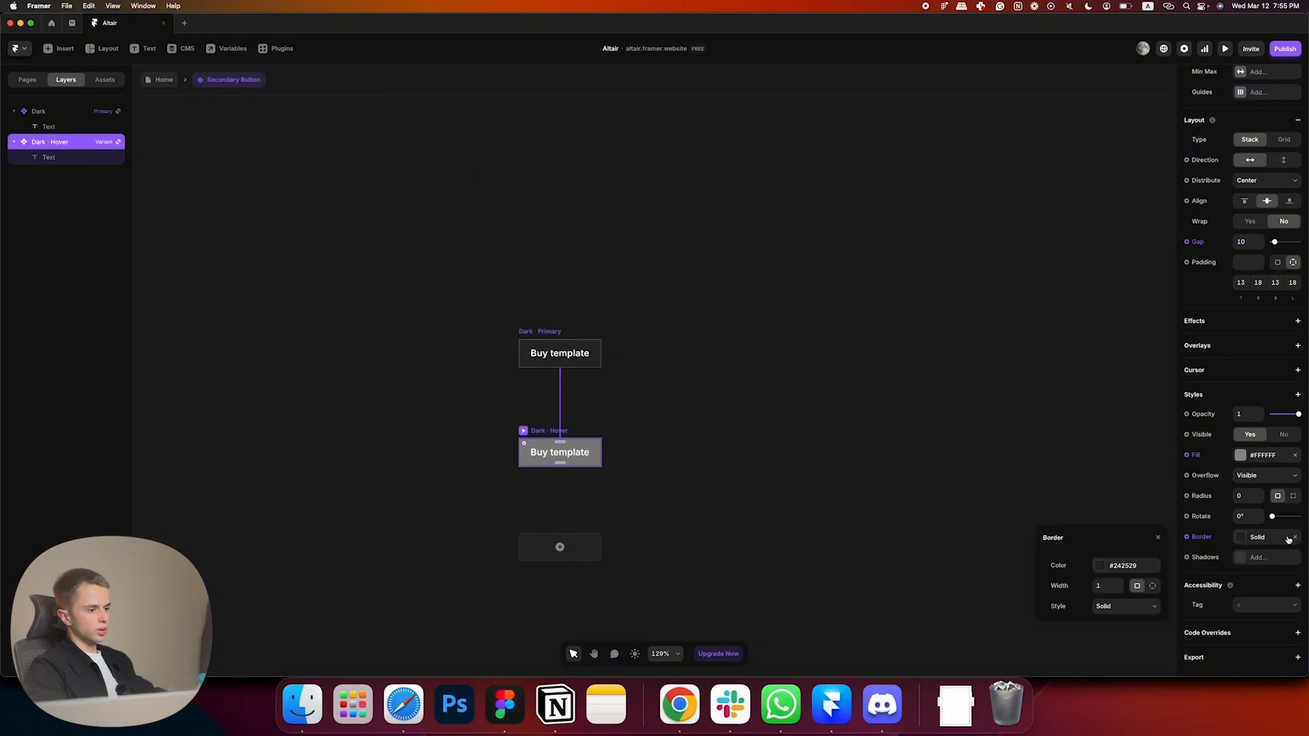
{"action": "left_click", "coordinate": [1133, 565]}
{"action": "left_click", "coordinate": [1071, 615]}
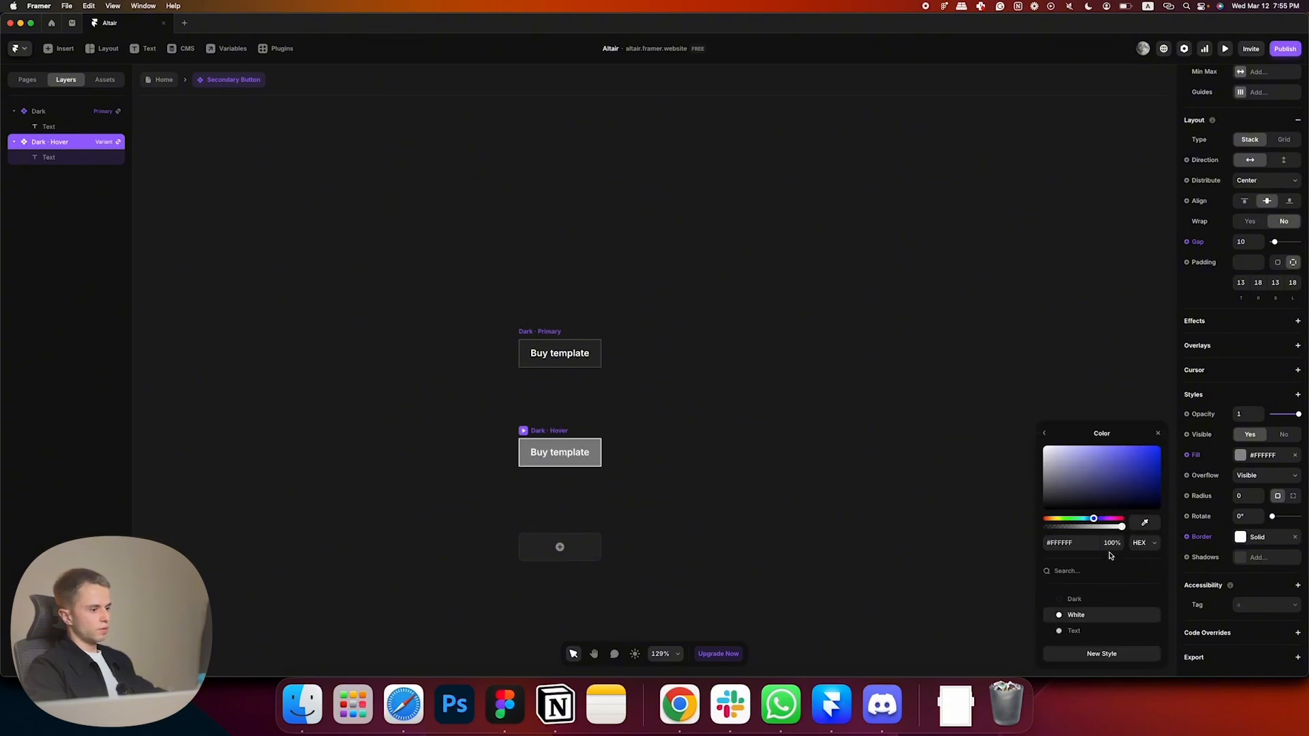
{"action": "left_click", "coordinate": [778, 394]}
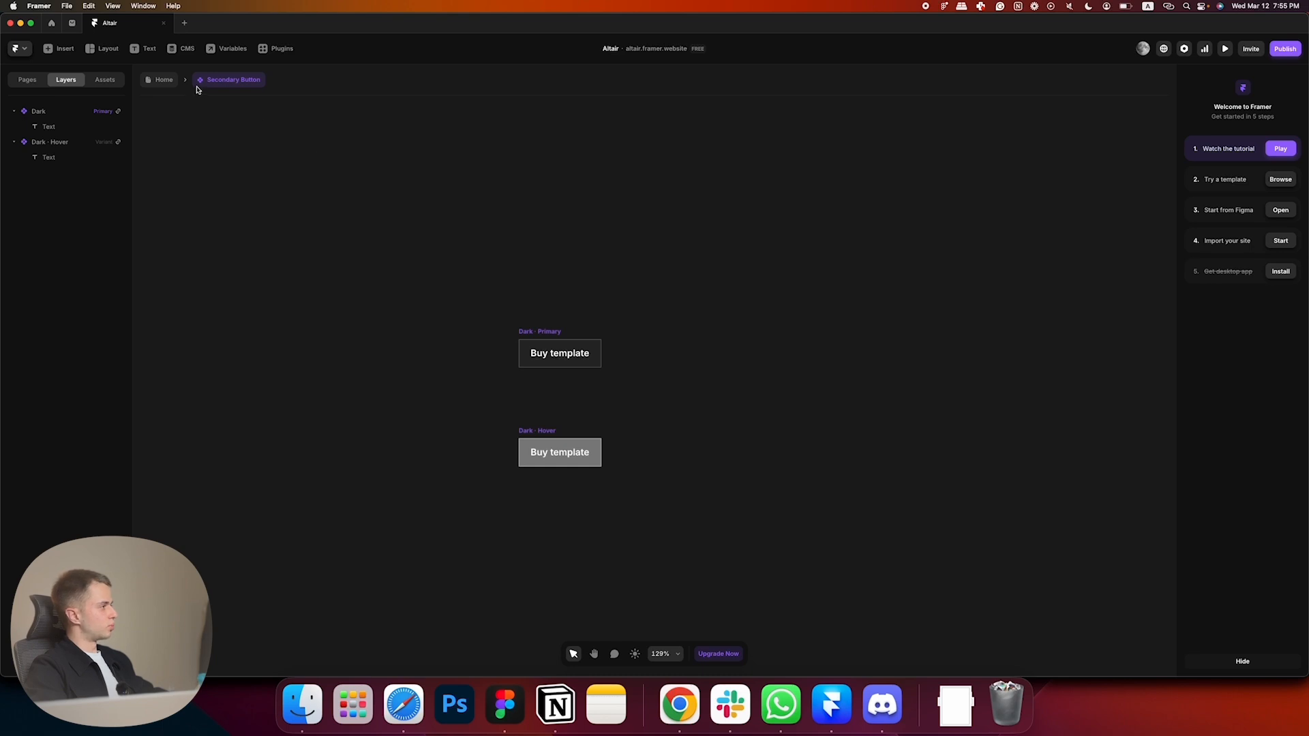
- Preview the Home page and check the hover effect on the navigation's Schedule a call button
{"action": "left_click", "coordinate": [163, 80]}
{"action": "left_click", "coordinate": [1224, 49]}
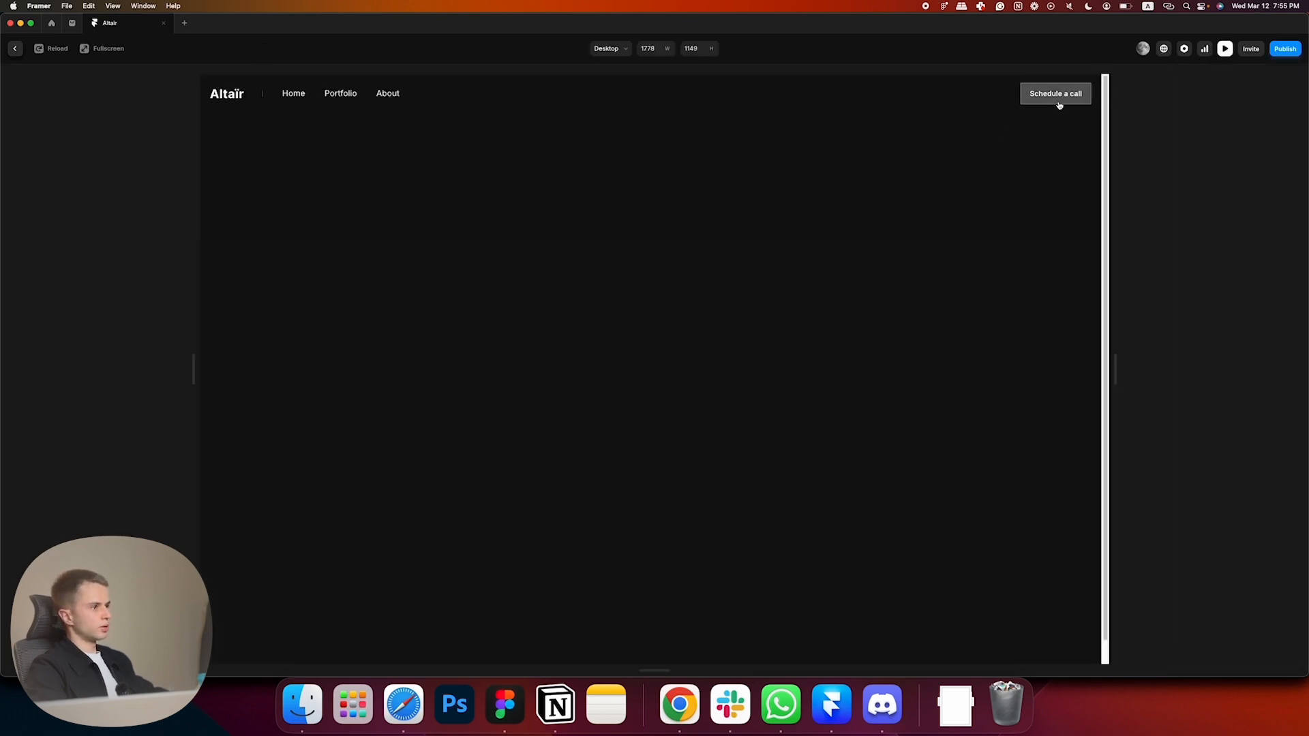
{"action": "left_click", "coordinate": [15, 49]}
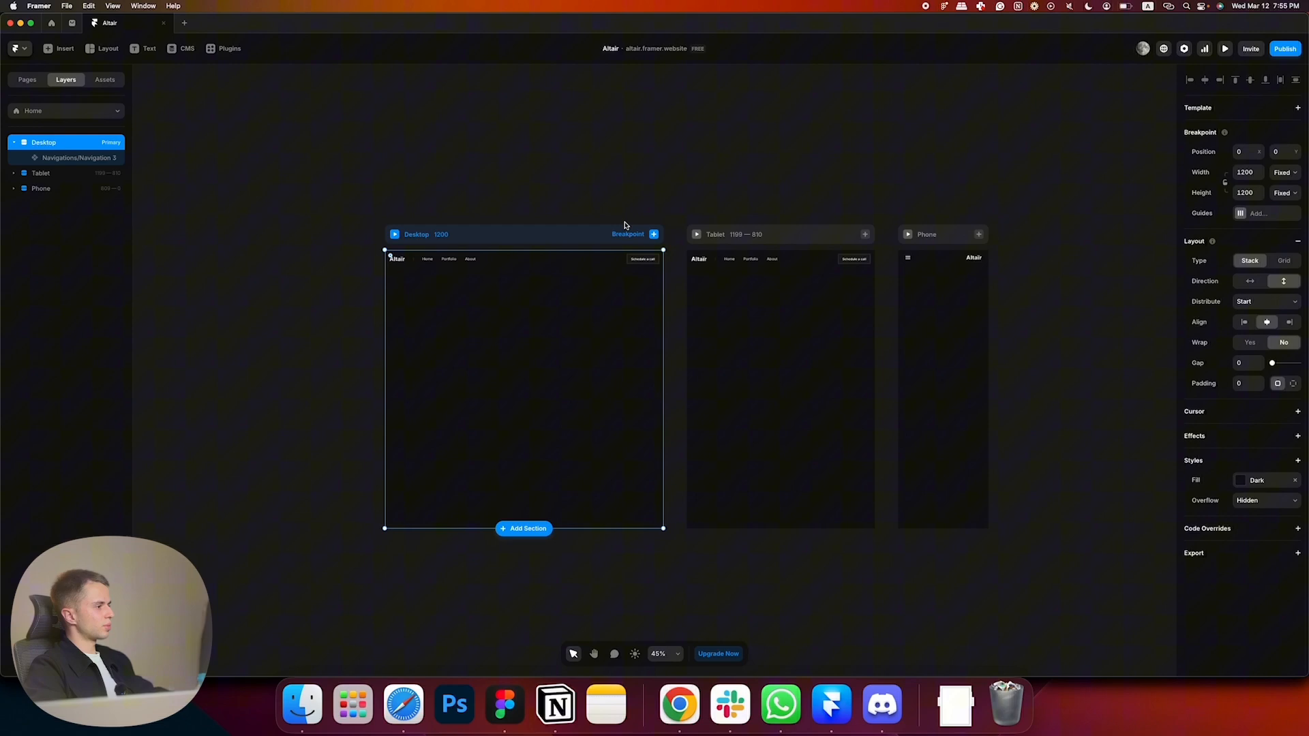
- Reopen the Secondary Button component from the Home page's navigation and set the Dark Hover variant's fill opacity to 100%
{"action": "double_click", "coordinate": [616, 265]}
{"action": "double_click", "coordinate": [910, 370]}
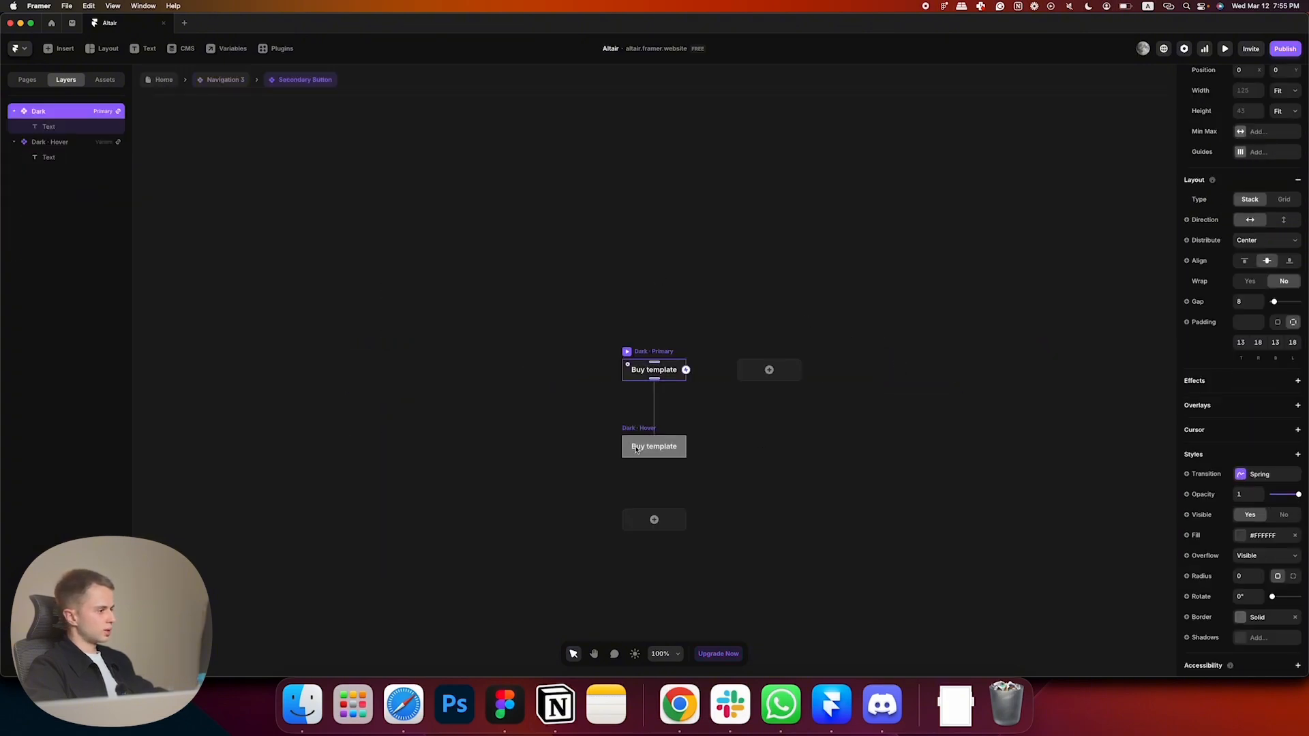
{"action": "left_click", "coordinate": [636, 447]}
{"action": "left_click", "coordinate": [1239, 456]}
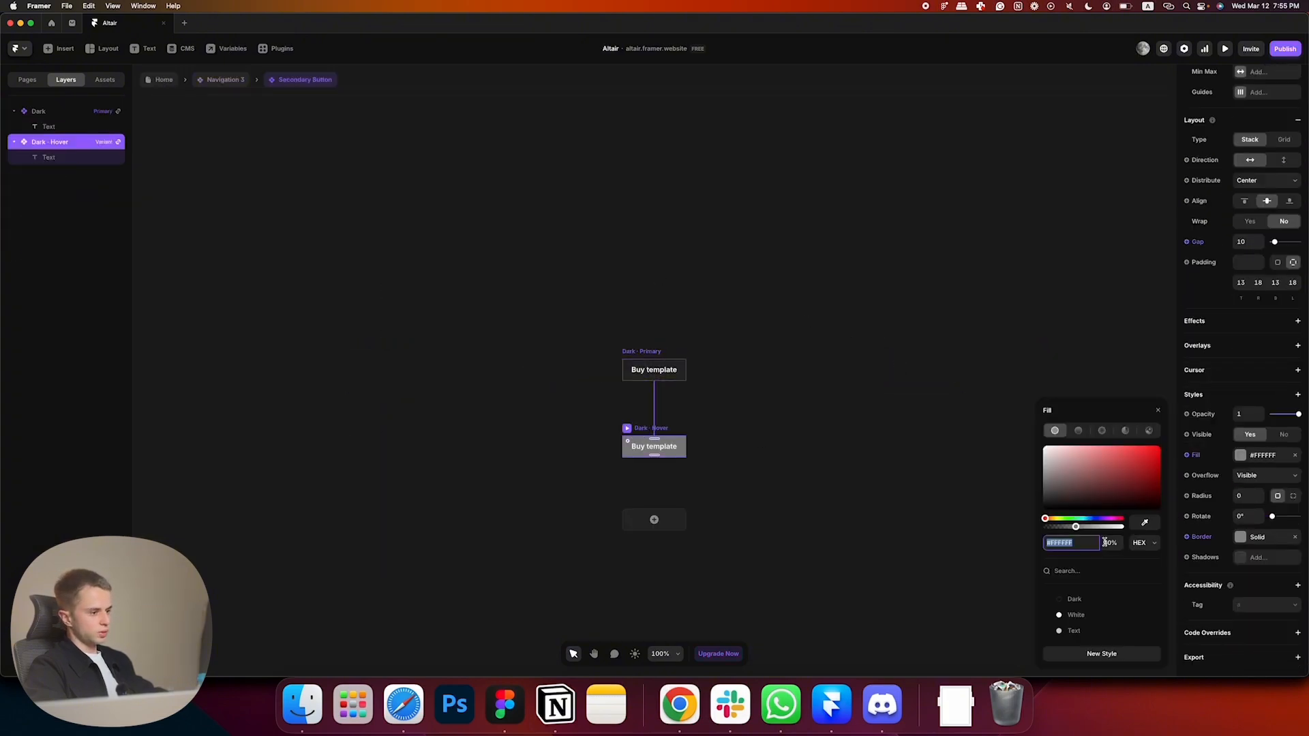
{"action": "left_click", "coordinate": [1105, 543]}
{"action": "type", "text": "100"}
{"action": "key", "text": "Return"}
- Change the Dark Hover variant's text color to the Dark style
{"action": "double_click", "coordinate": [659, 452]}
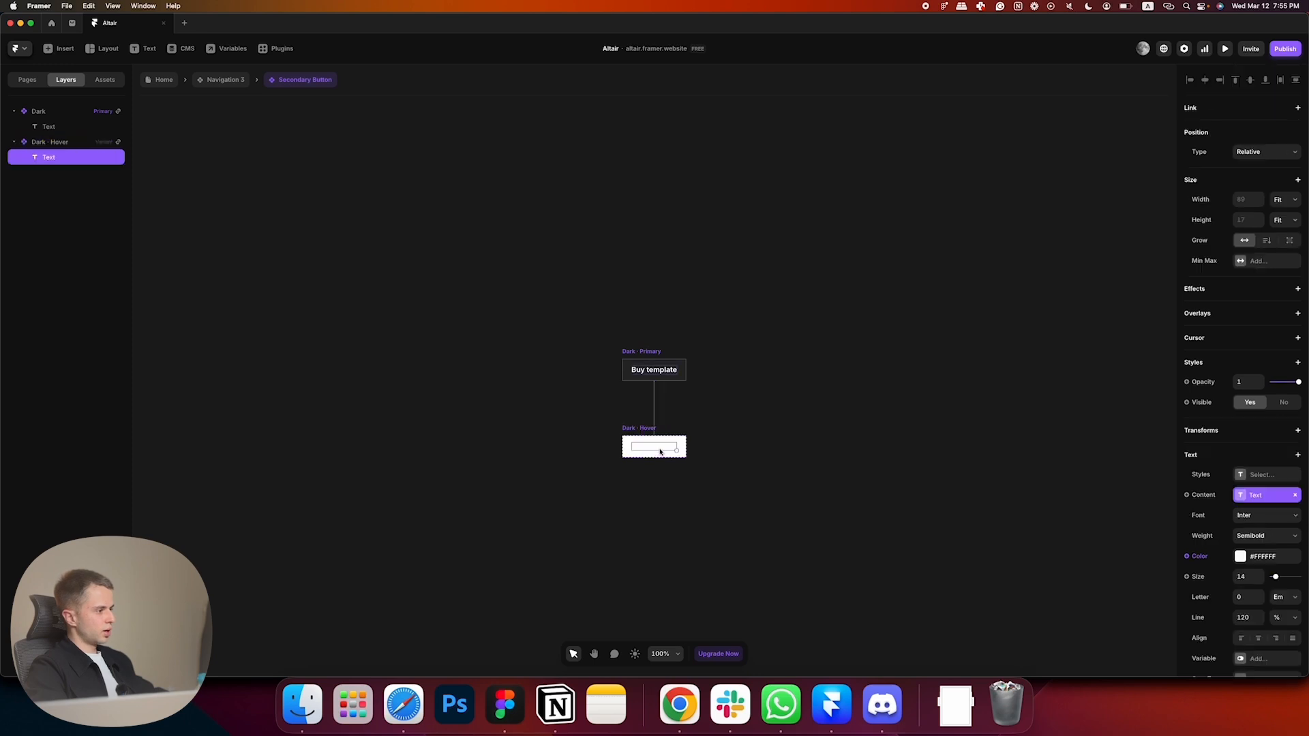
{"action": "left_click", "coordinate": [1242, 557]}
{"action": "left_click", "coordinate": [1096, 602]}
{"action": "left_click", "coordinate": [780, 545]}
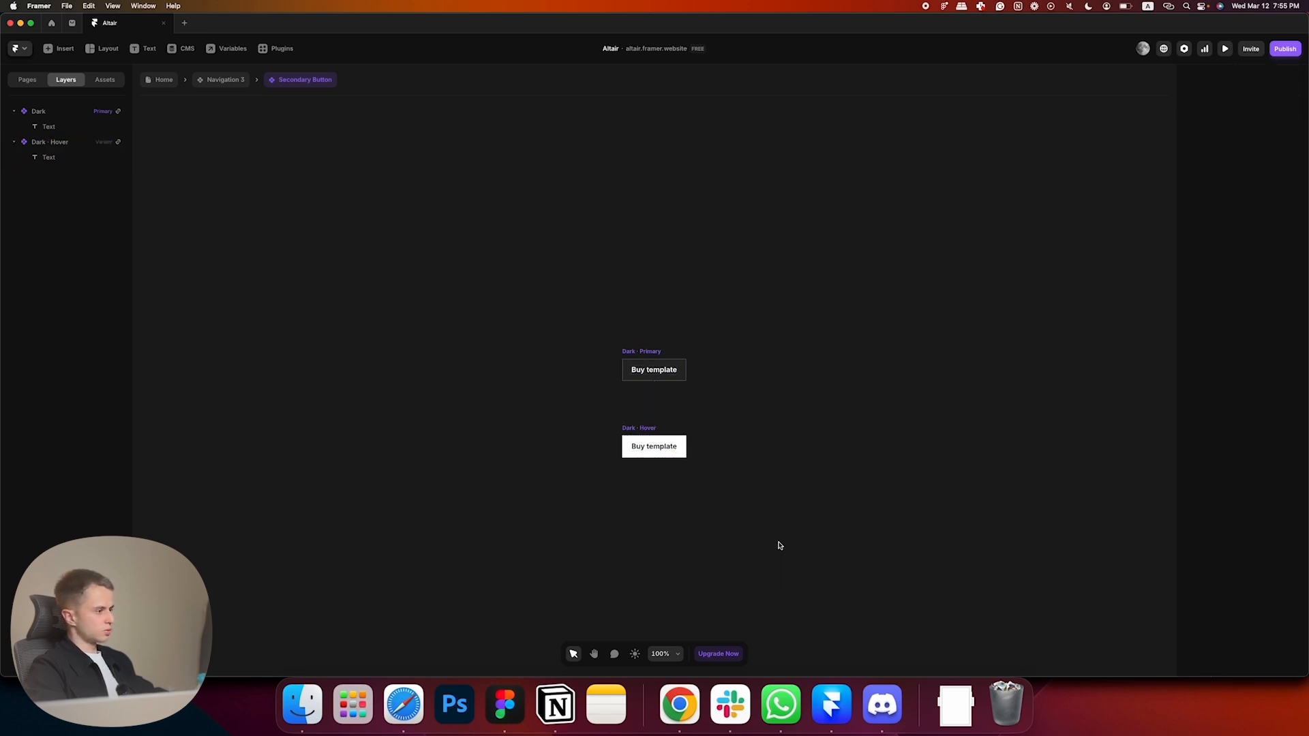
- Preview the Navigation 3 component and check the Schedule a call button's hover transition
{"action": "left_click", "coordinate": [220, 83]}
{"action": "left_click", "coordinate": [1226, 49]}
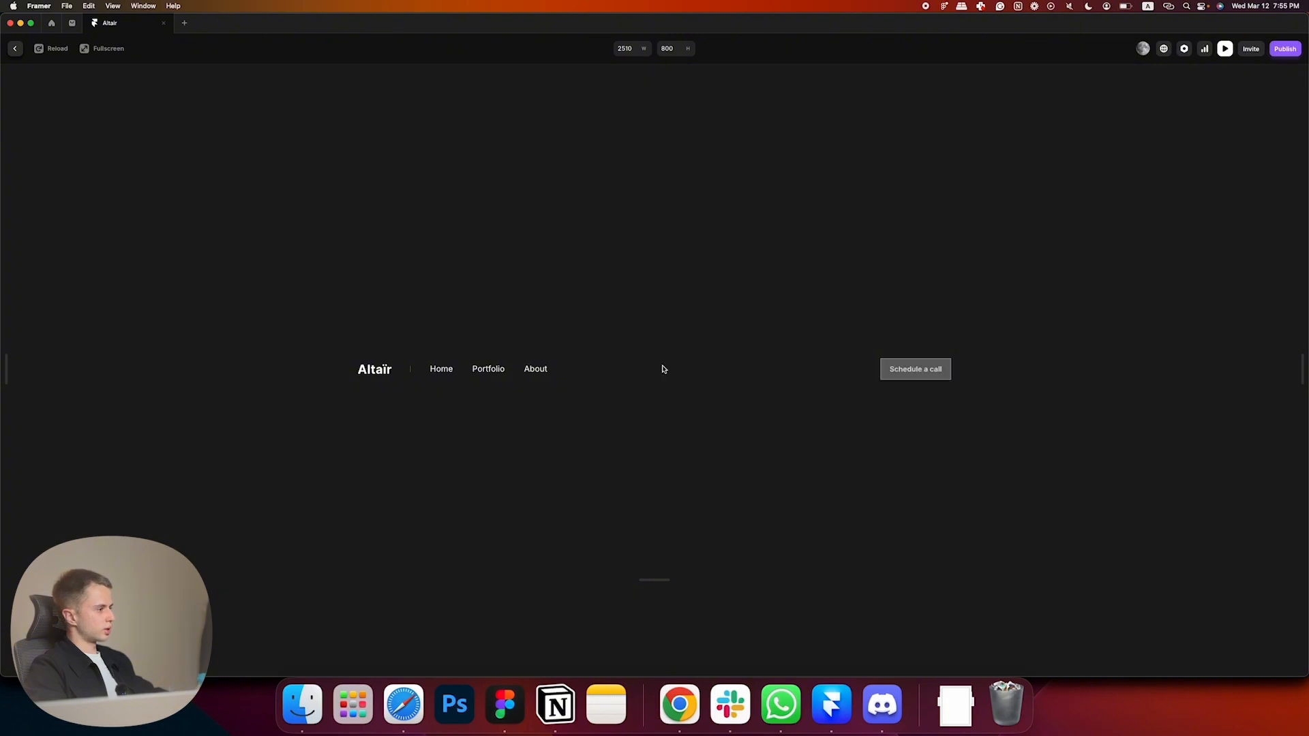
{"action": "left_click", "coordinate": [15, 48]}
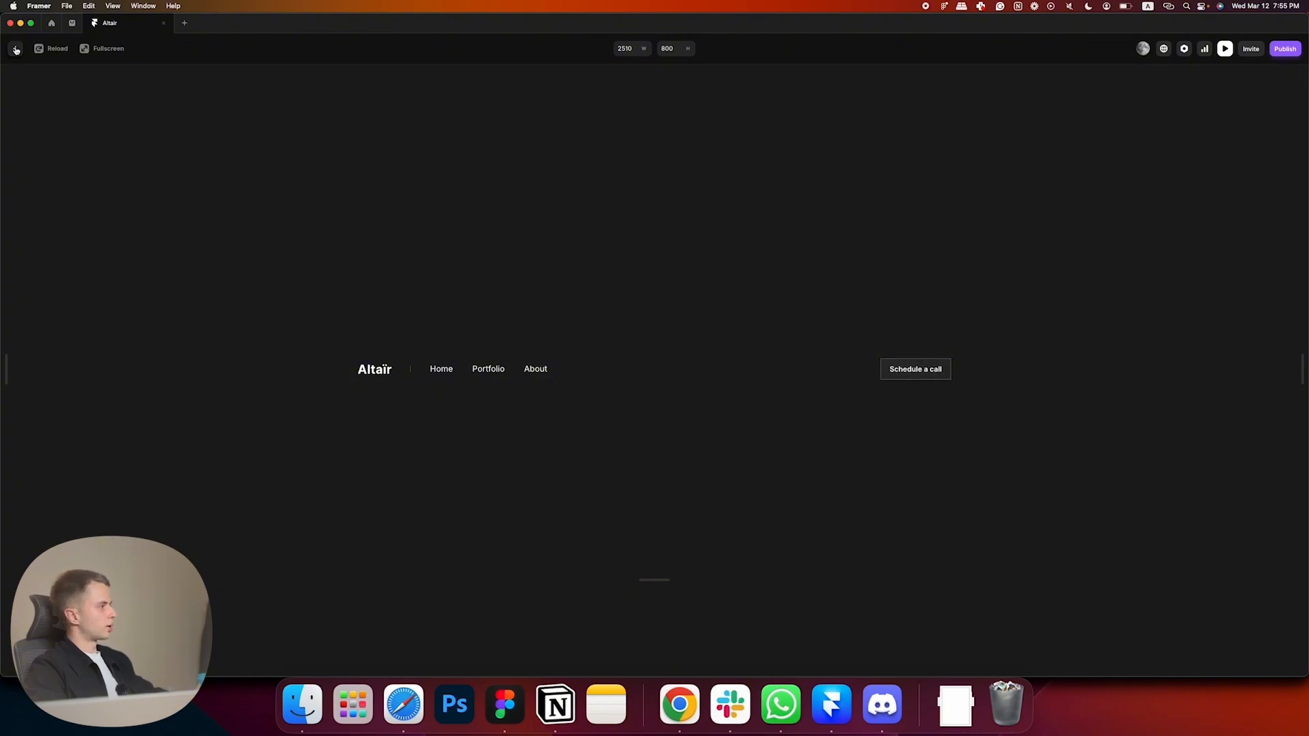
- Move the Altaïr logo ahead of the menu icon in the Phone variant's Top row
{"action": "left_click", "coordinate": [723, 279]}
{"action": "scroll", "coordinate": [724, 280], "scroll_direction": "right", "scroll_amount": 10}
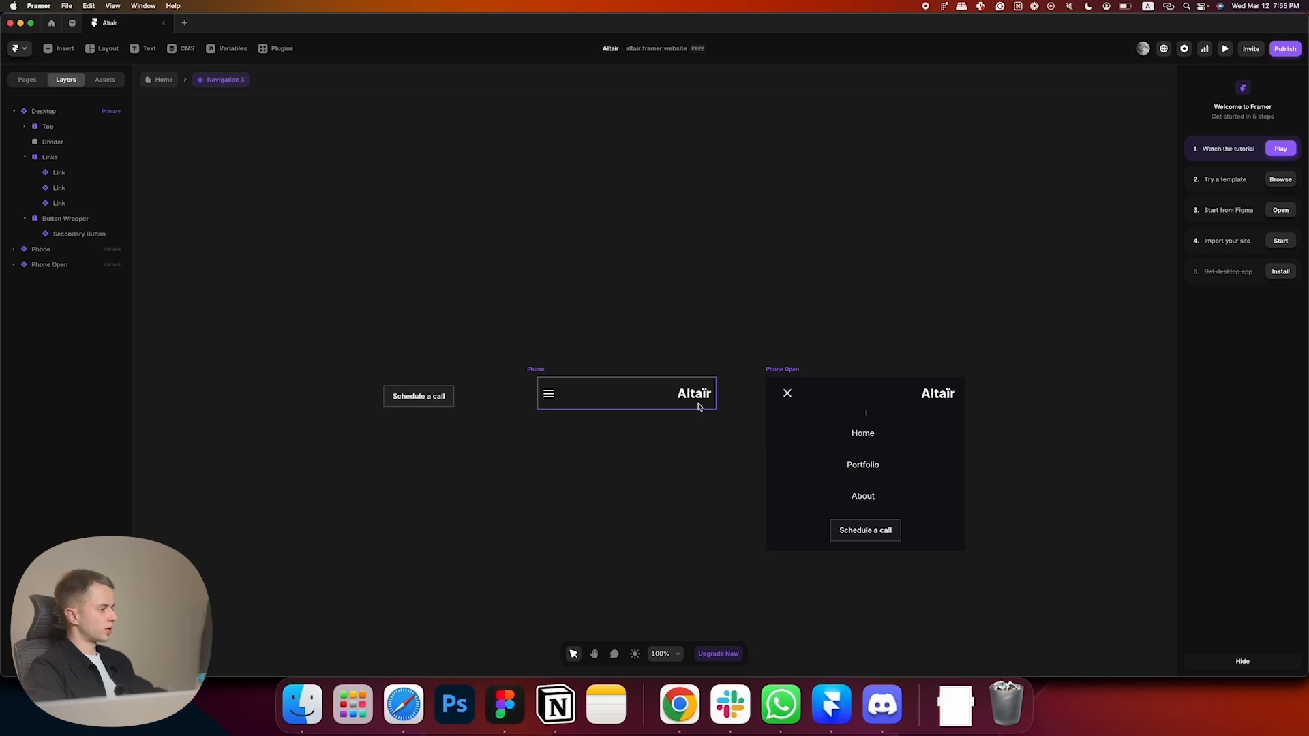
{"action": "left_click", "coordinate": [700, 405]}
{"action": "left_click", "coordinate": [90, 324]}
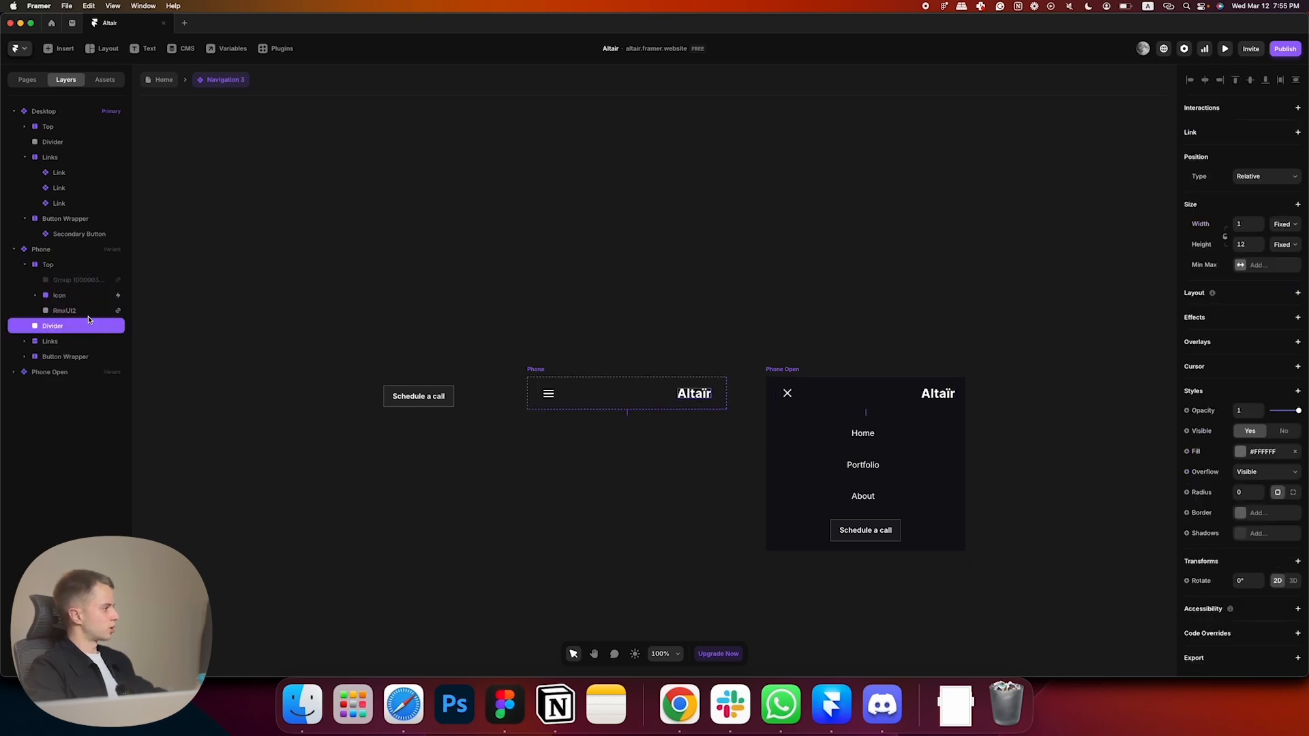
{"action": "left_click", "coordinate": [64, 311]}
{"action": "left_click_drag", "start_coordinate": [64, 311], "coordinate": [64, 295]}
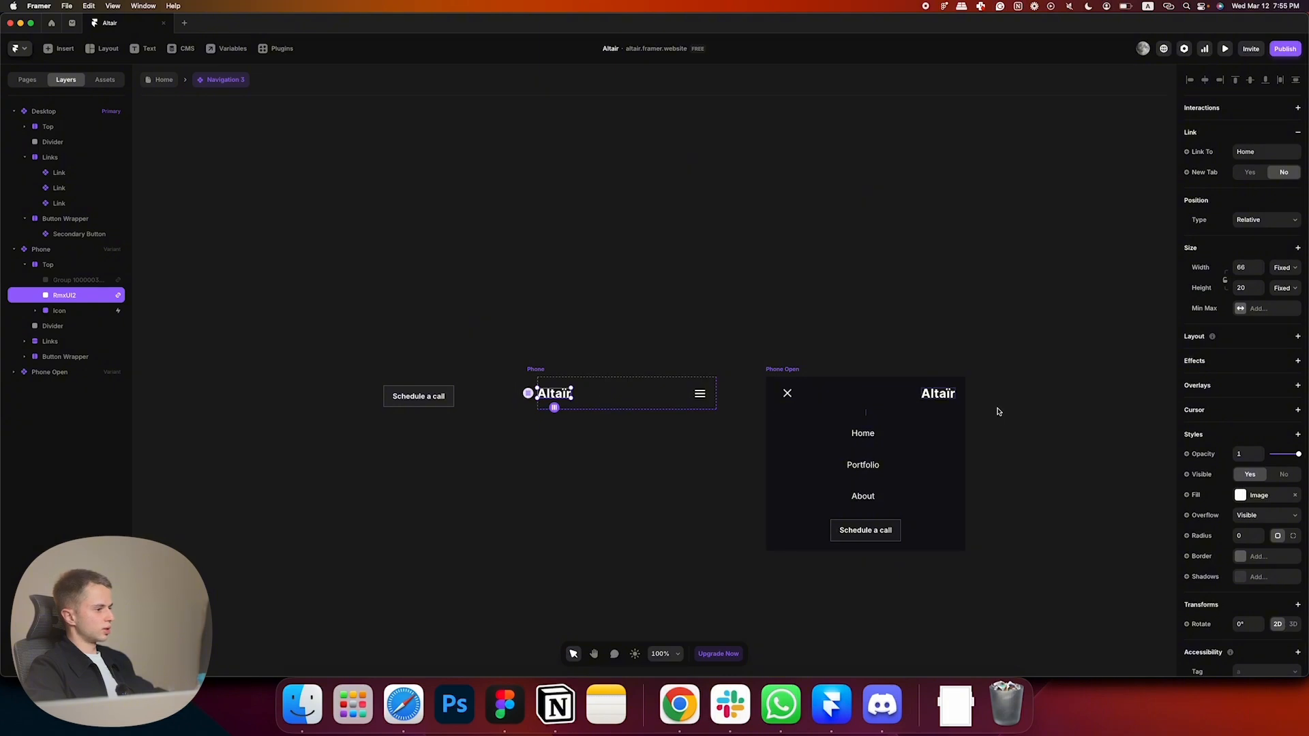
- Place the logo before the close icon in the Phone Open variant's Top row
{"action": "left_click", "coordinate": [878, 394]}
{"action": "left_click_drag", "start_coordinate": [81, 434], "coordinate": [71, 417]}
{"action": "left_click", "coordinate": [662, 453]}
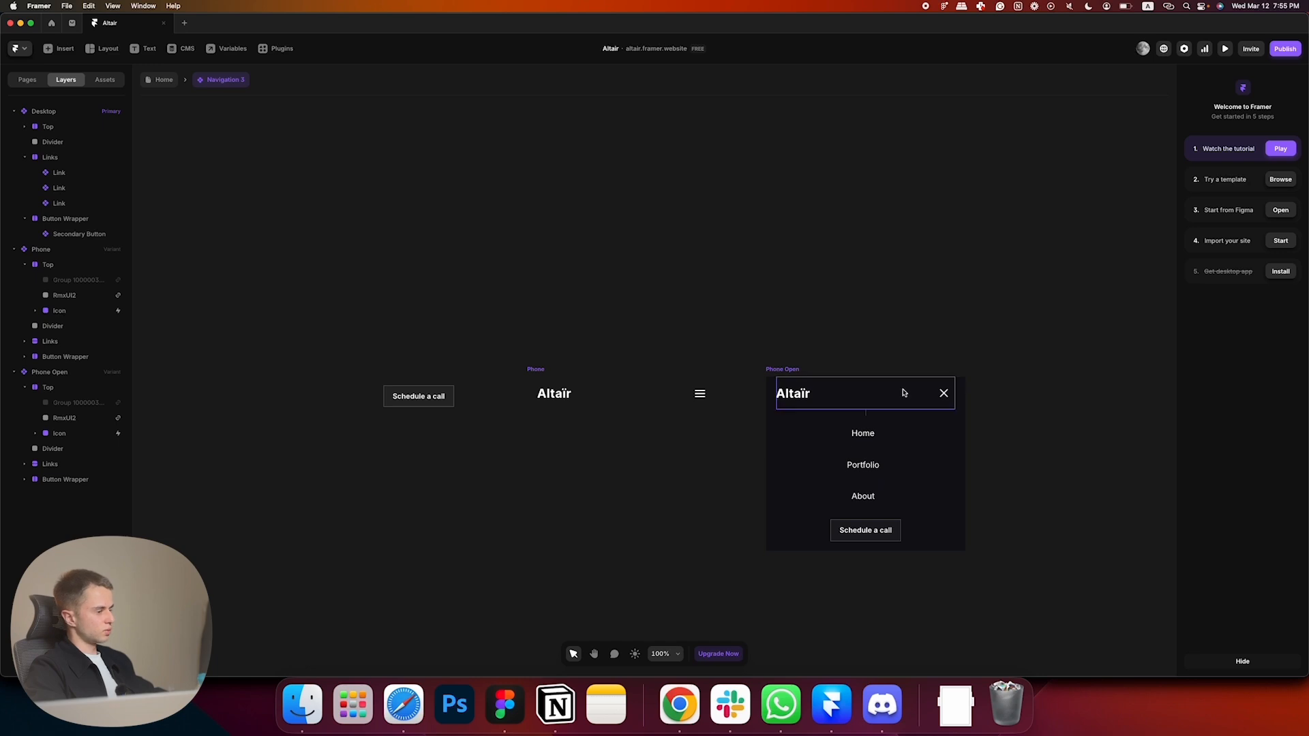
- Remove the Divider, Links and Button Wrapper layers from the navigation's Phone variant
{"action": "left_click", "coordinate": [622, 401]}
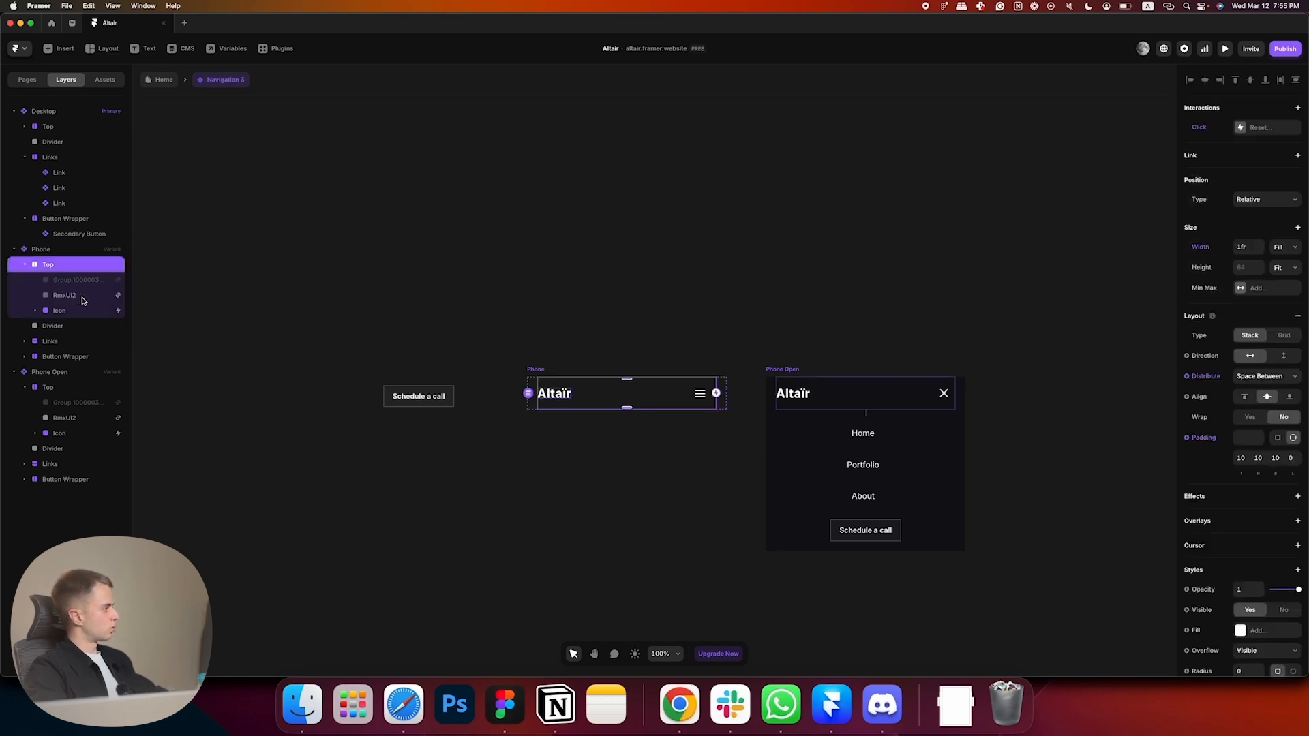
{"action": "left_click", "coordinate": [76, 326]}
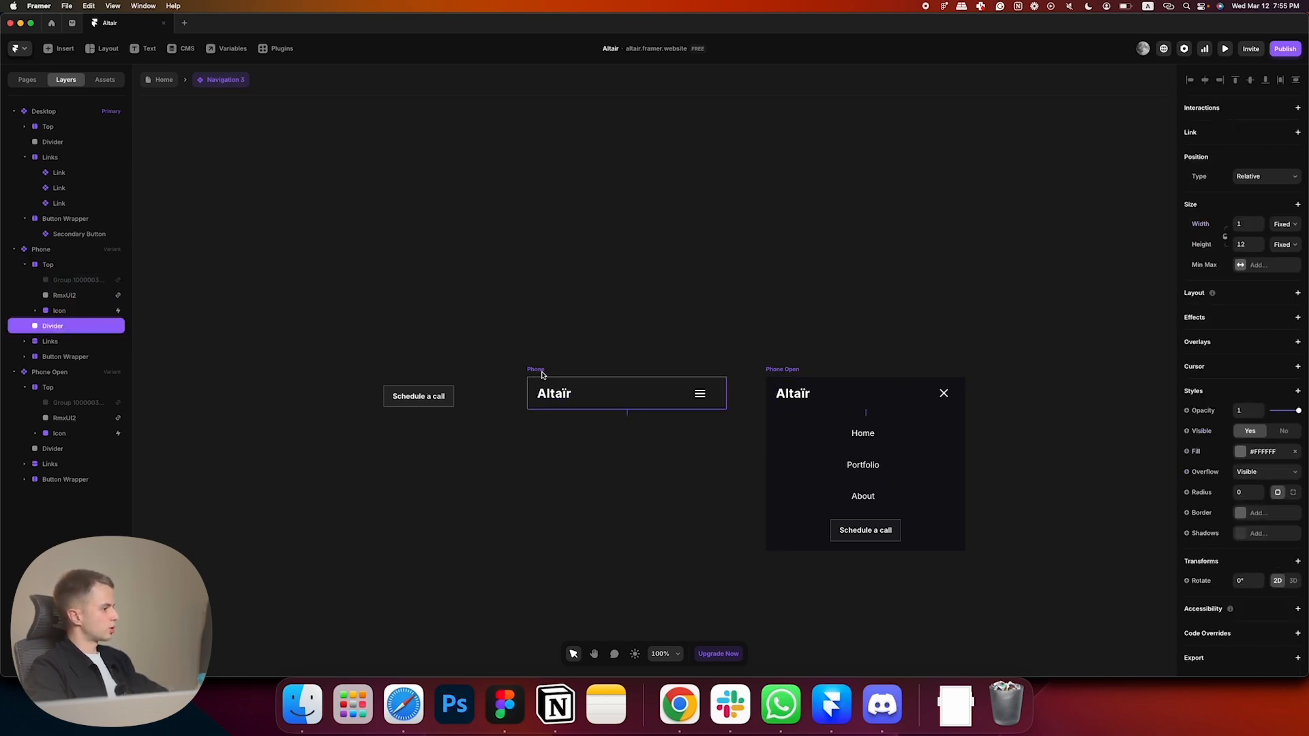
{"action": "key", "text": "Delete"}
{"action": "left_click", "coordinate": [86, 340]}
{"action": "key", "text": "Delete"}
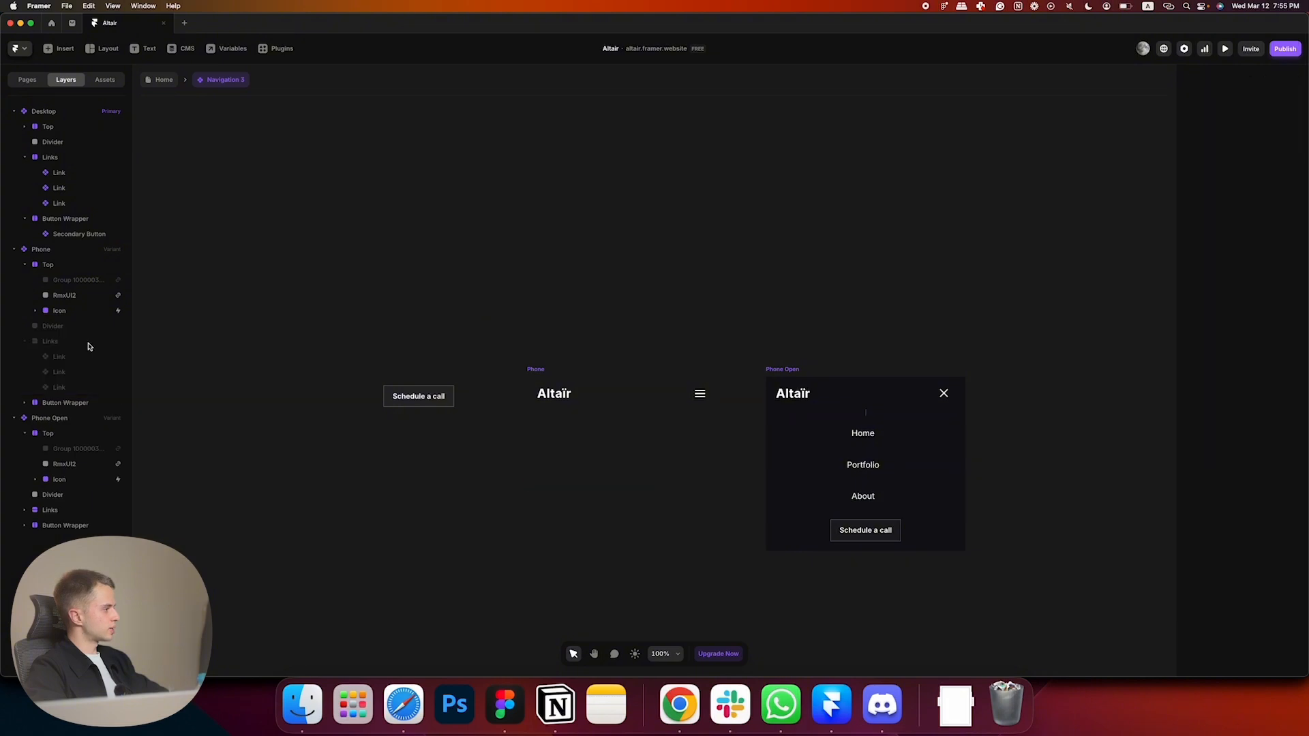
{"action": "left_click", "coordinate": [89, 413]}
{"action": "left_click", "coordinate": [65, 403]}
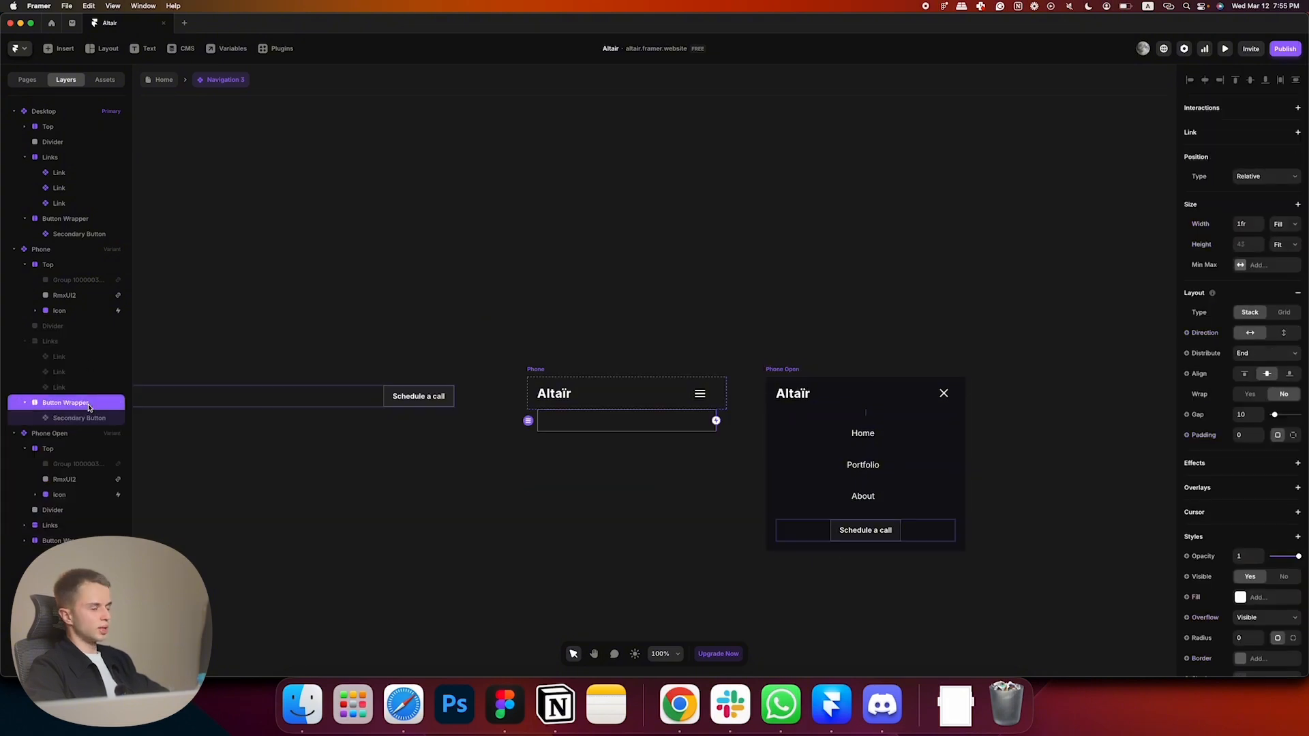
{"action": "key", "text": "Delete"}
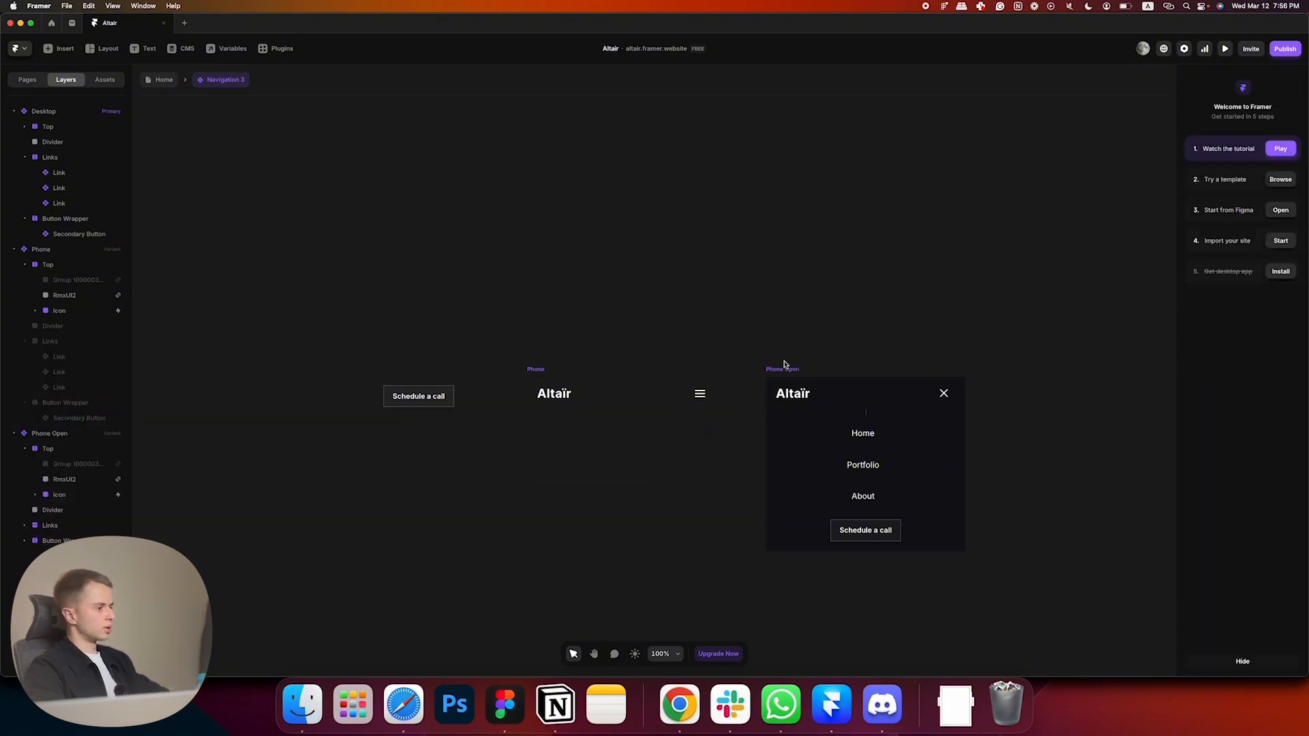
- Remove the divider above the links in the Phone Open variant and return to the Home page
{"action": "left_click", "coordinate": [866, 414]}
{"action": "key", "text": "Delete"}
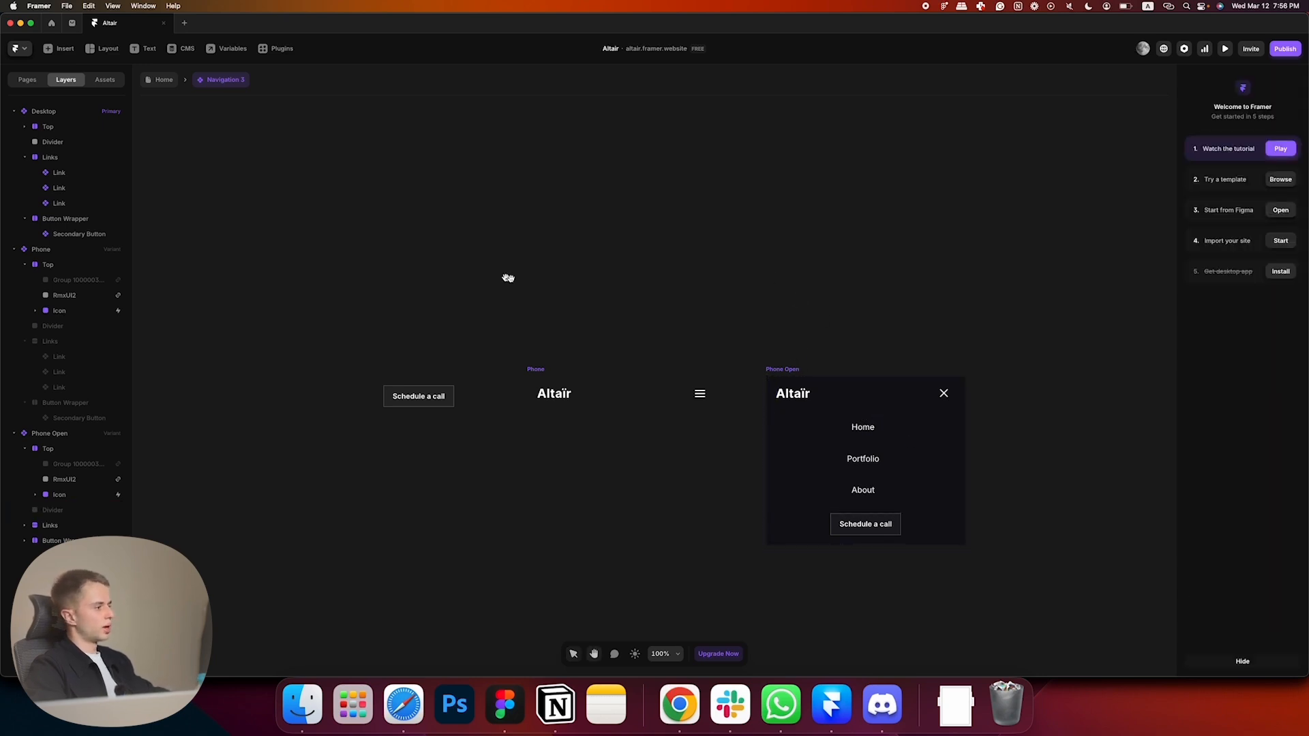
{"action": "left_click_drag", "start_coordinate": [514, 279], "coordinate": [629, 280]}
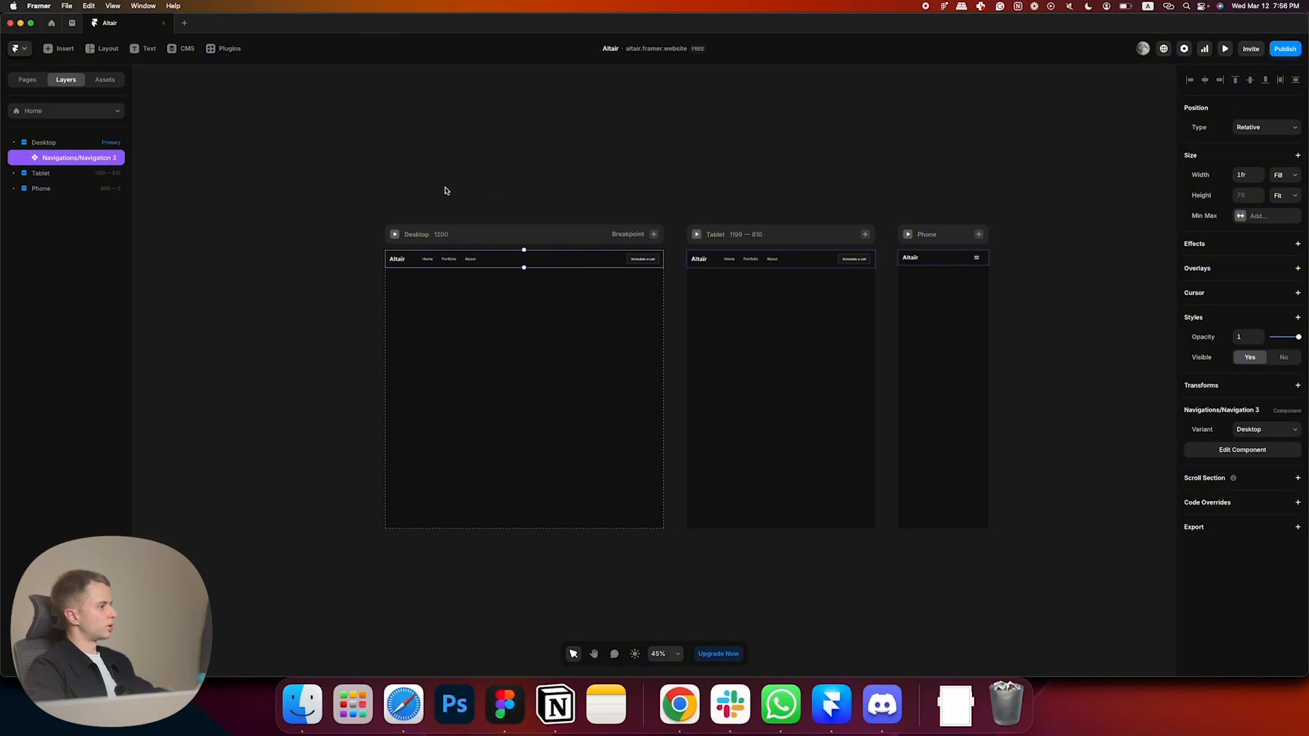
- Switch to the Altair design in Figma and check the width of the header's navigation group
{"action": "scroll", "coordinate": [390, 190], "scroll_direction": "up", "scroll_amount": 5}
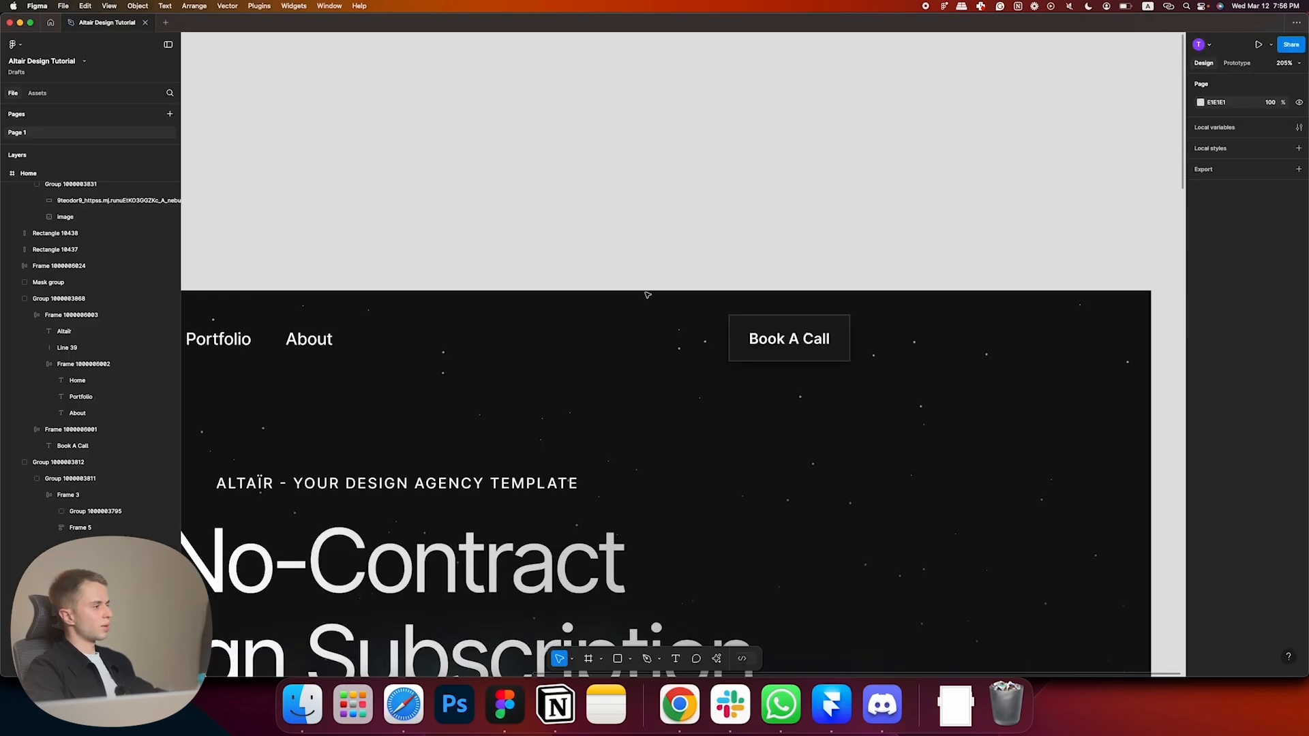
{"action": "scroll", "coordinate": [939, 257], "scroll_direction": "down", "scroll_amount": 5}
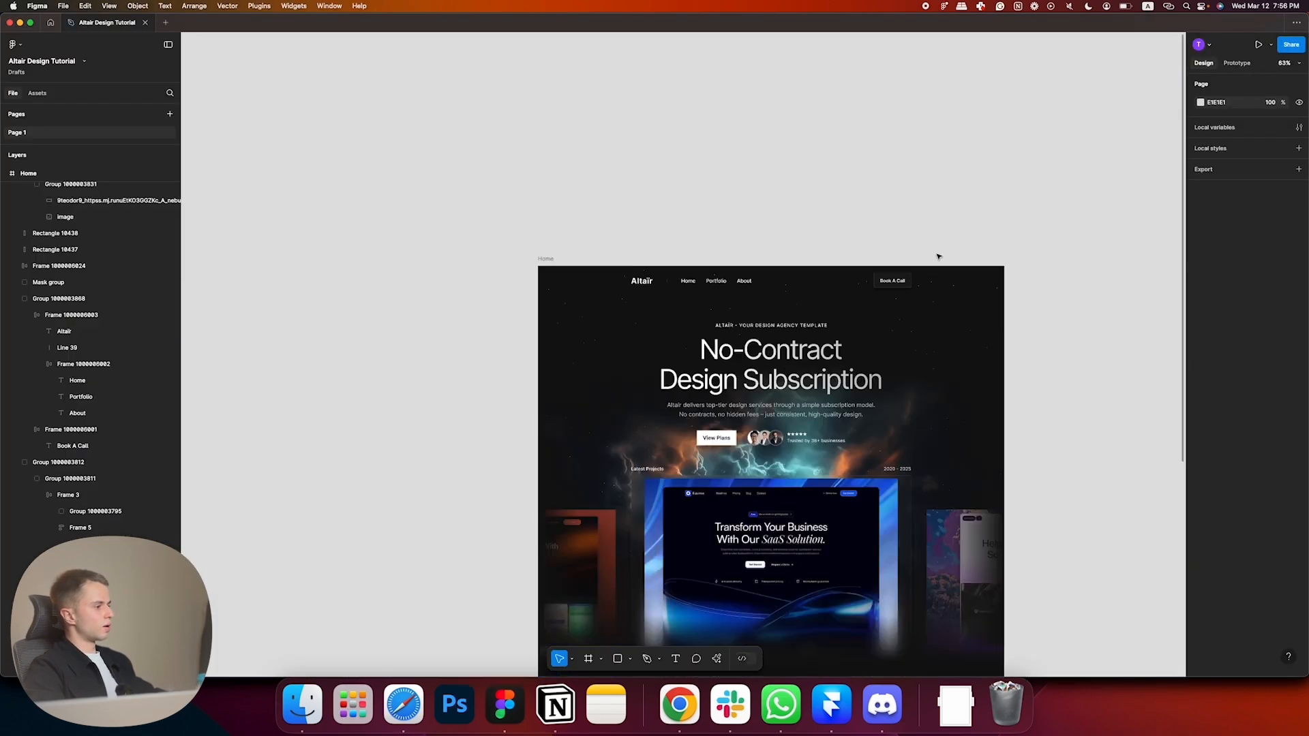
{"action": "left_click", "coordinate": [904, 281]}
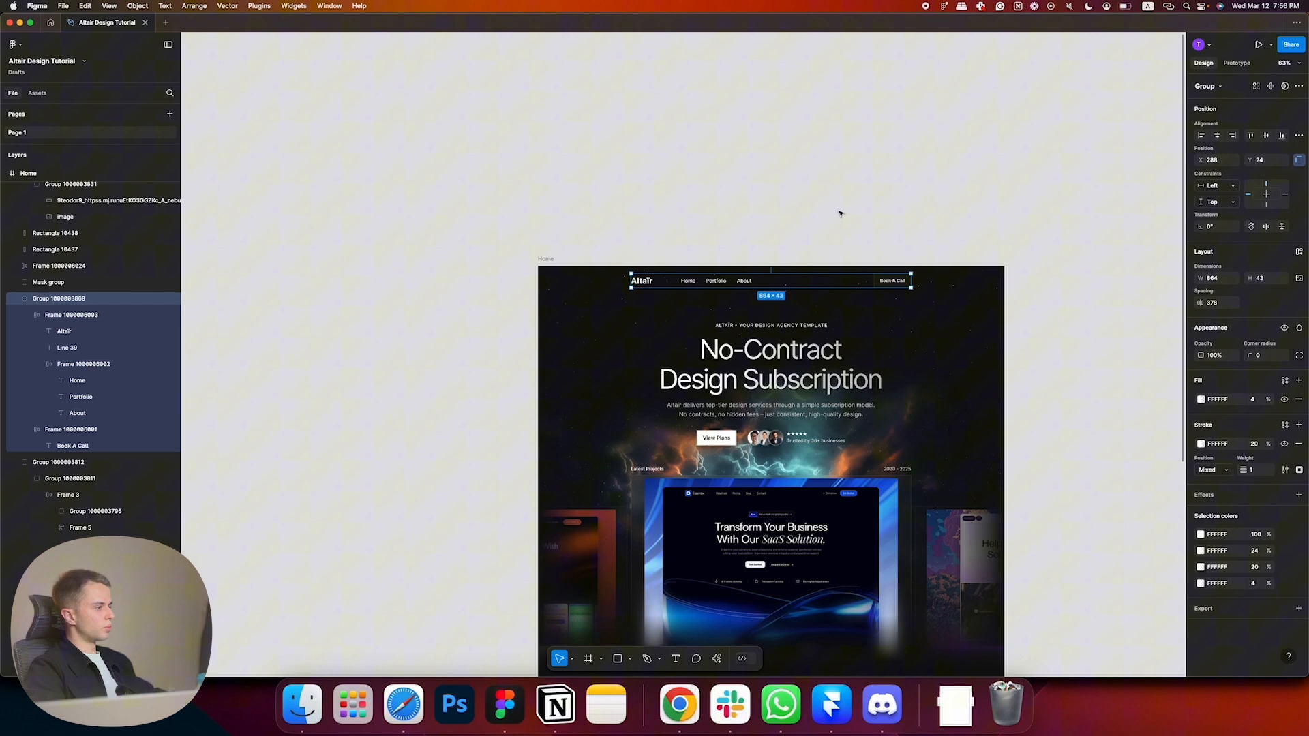
{"action": "left_click", "coordinate": [841, 214]}
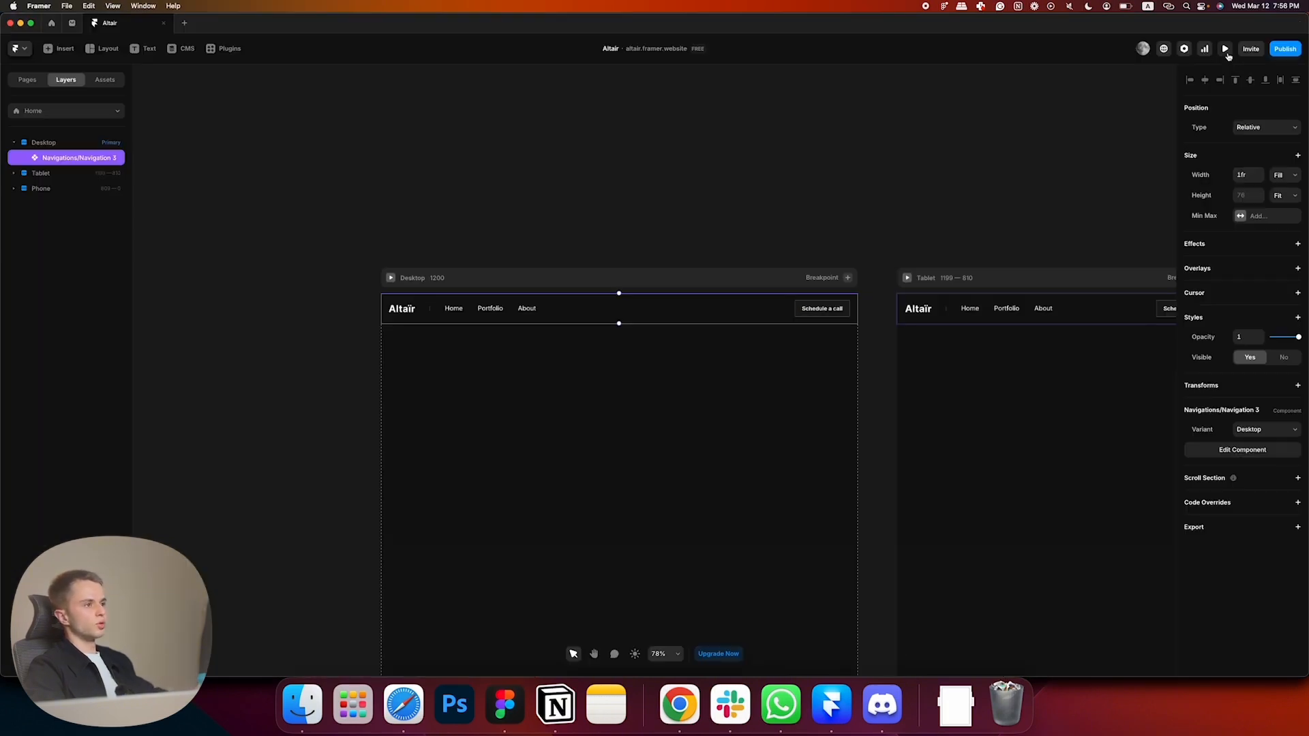
- Switch to Framer and preview the Home page, widening the preview to check how the navigation stretches
{"action": "left_click", "coordinate": [1226, 49]}
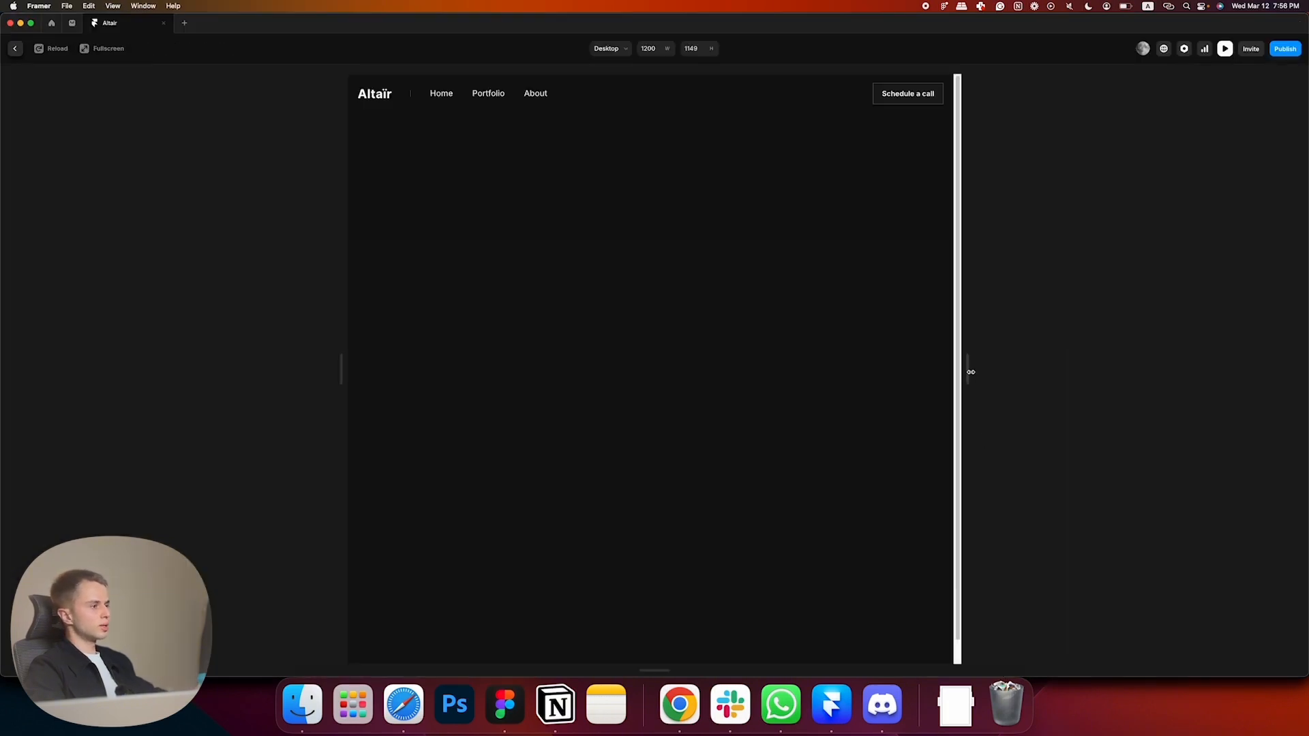
{"action": "left_click_drag", "start_coordinate": [971, 372], "coordinate": [1079, 372]}
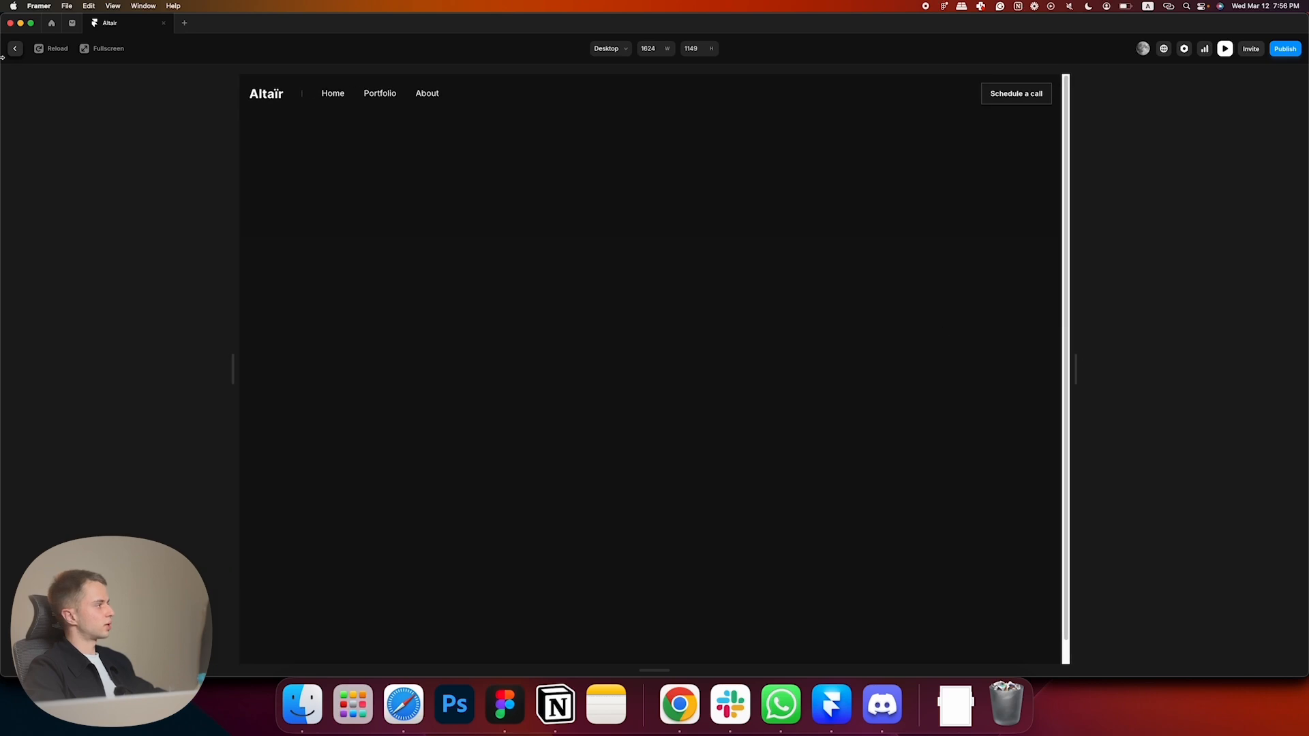
{"action": "left_click", "coordinate": [14, 48]}
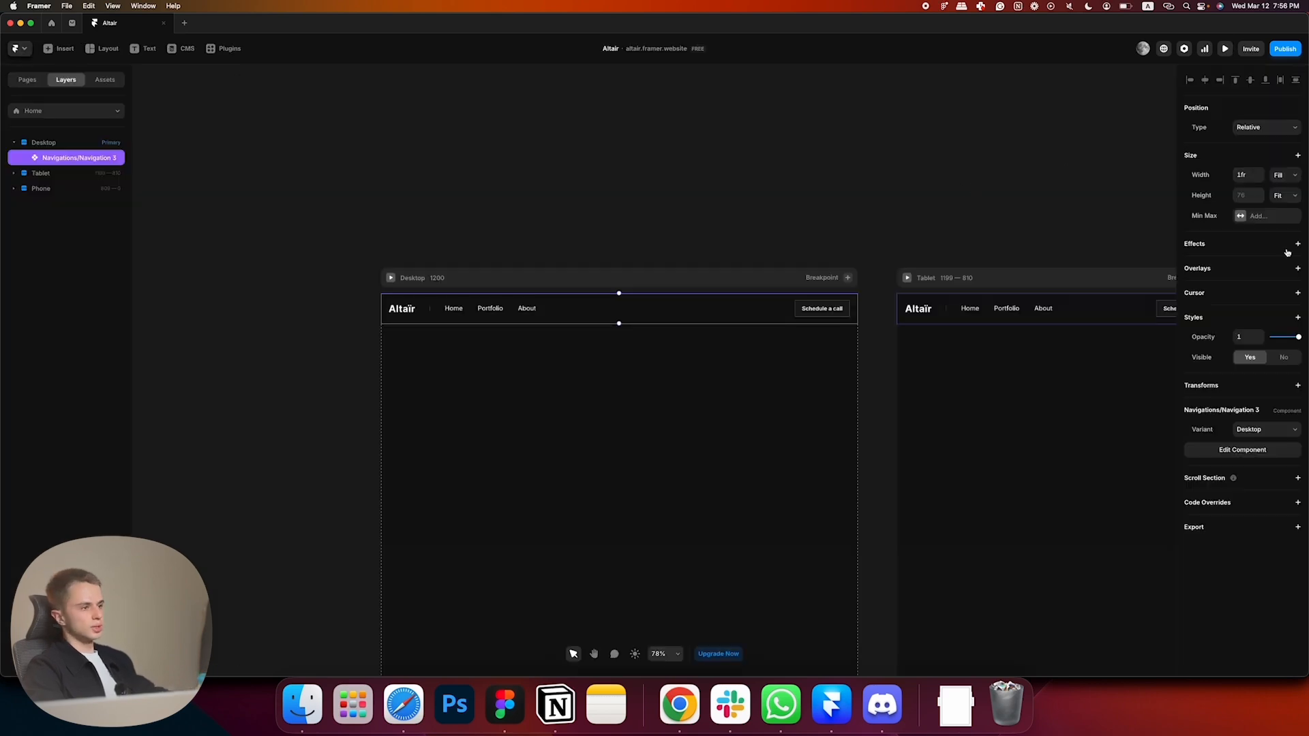
- Give the Home page's desktop navigation a fixed max width of 864
{"action": "left_click", "coordinate": [1258, 216]}
{"action": "left_click", "coordinate": [1255, 232]}
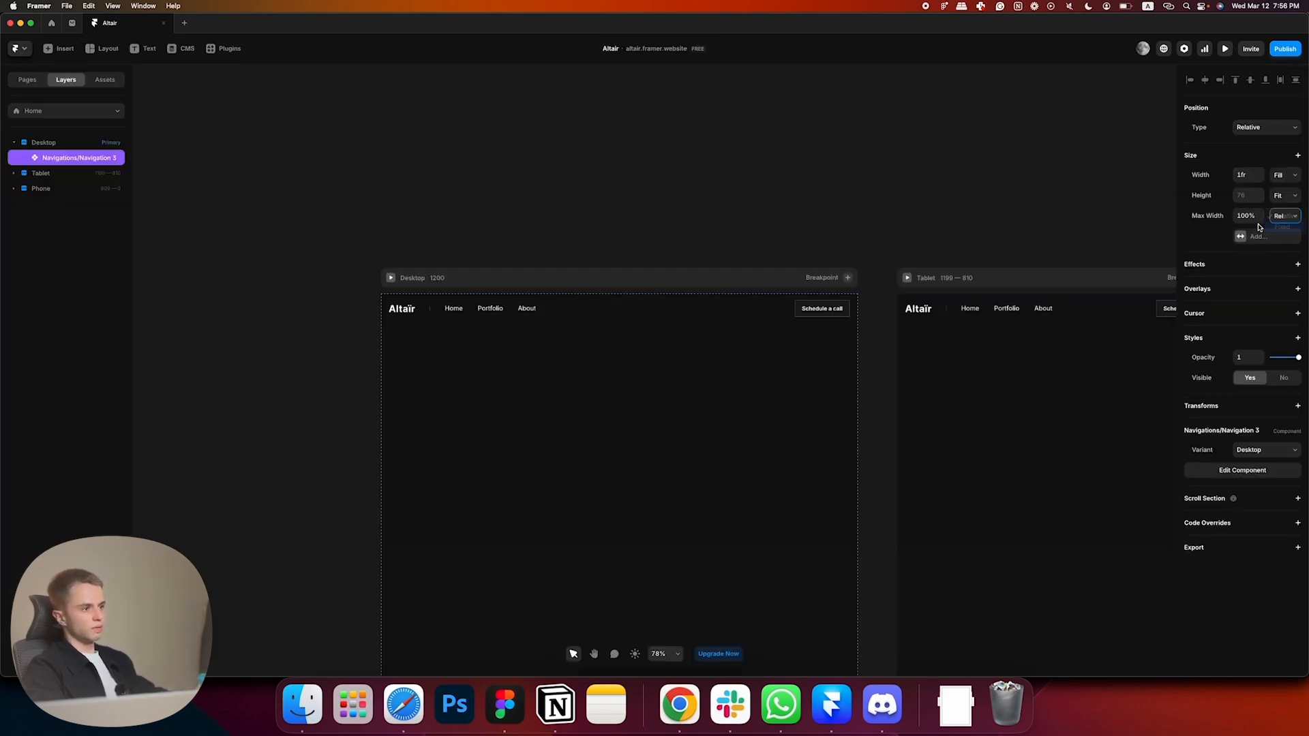
{"action": "left_click", "coordinate": [1260, 227]}
{"action": "left_click", "coordinate": [1250, 217]}
{"action": "type", "text": "864"}
{"action": "key", "text": "Return"}
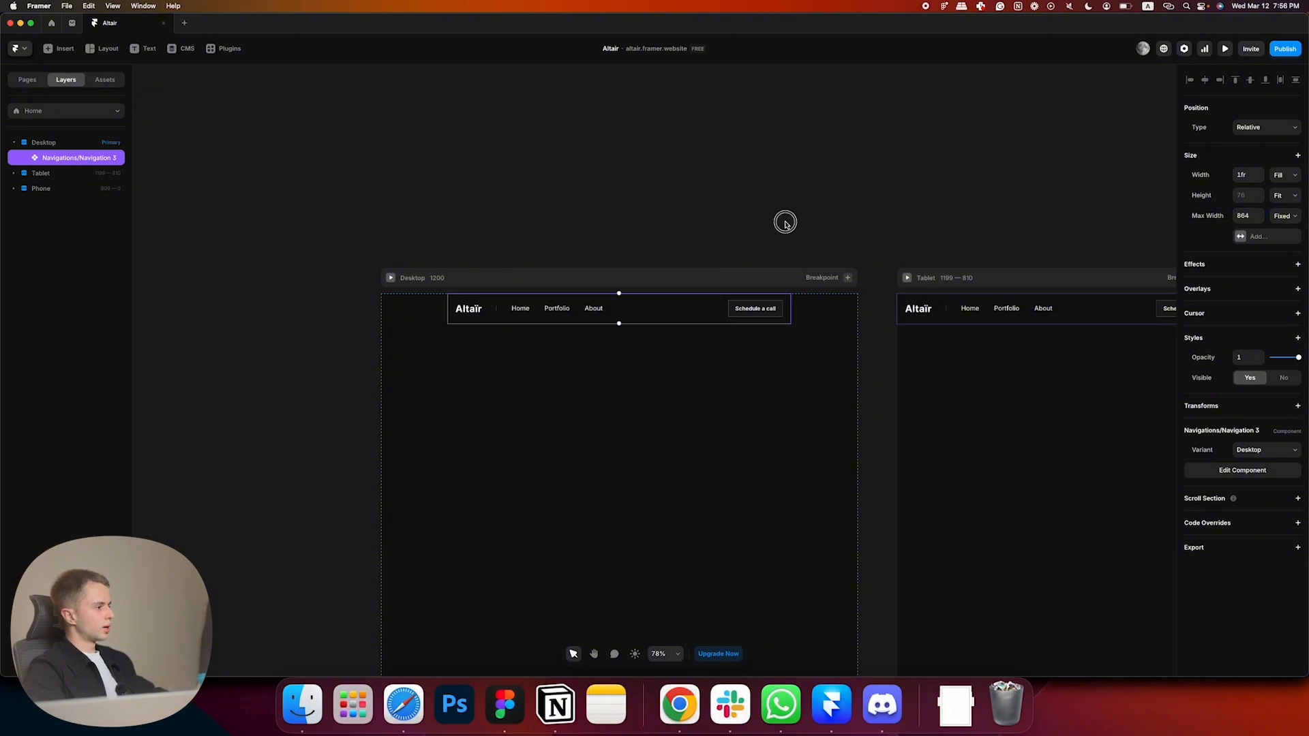
{"action": "left_click", "coordinate": [784, 223]}
- Create a layout template named Navigation from the Home page's desktop navigation
{"action": "left_click", "coordinate": [605, 314]}
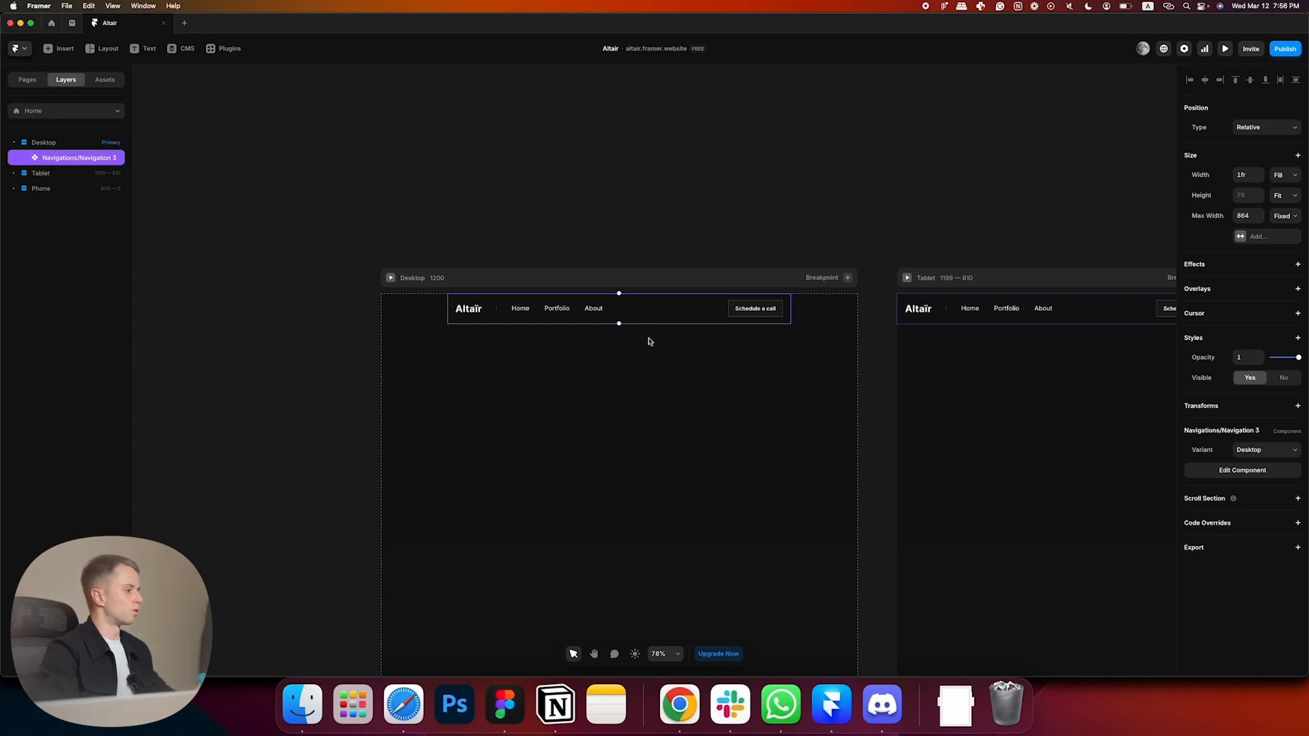
{"action": "right_click", "coordinate": [641, 309]}
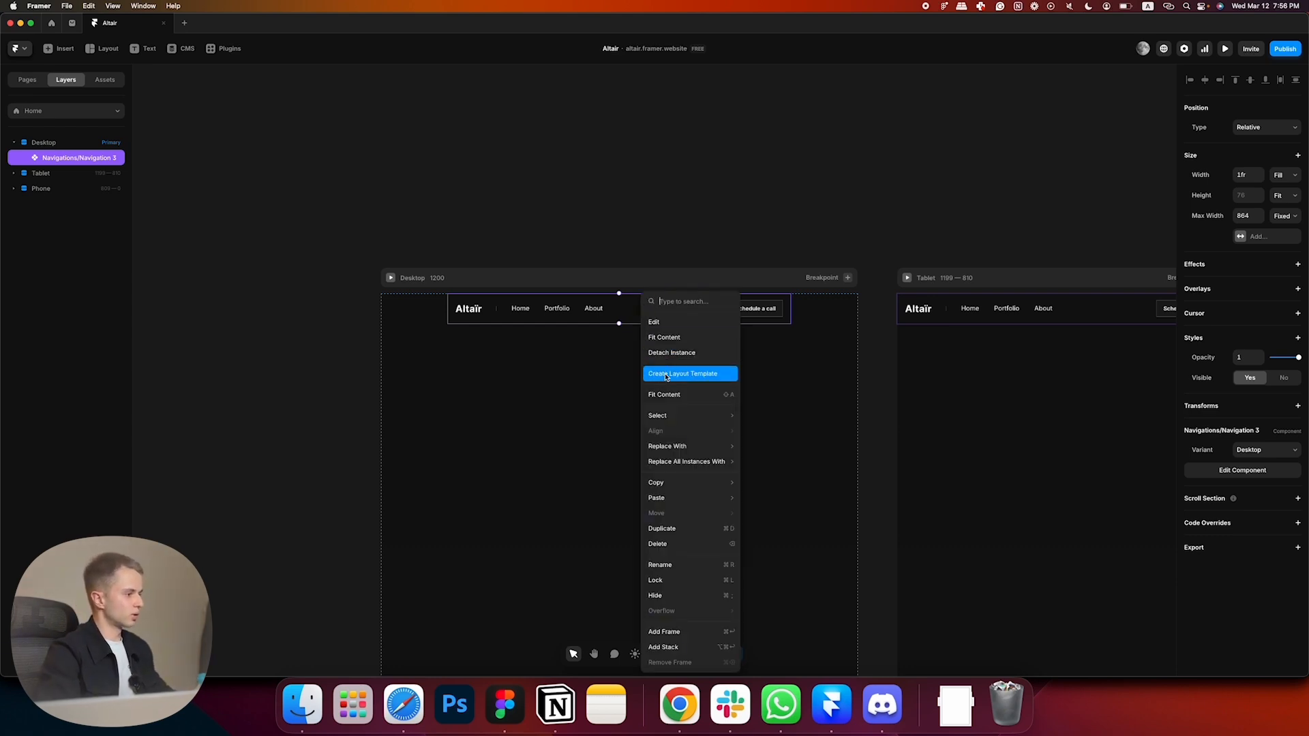
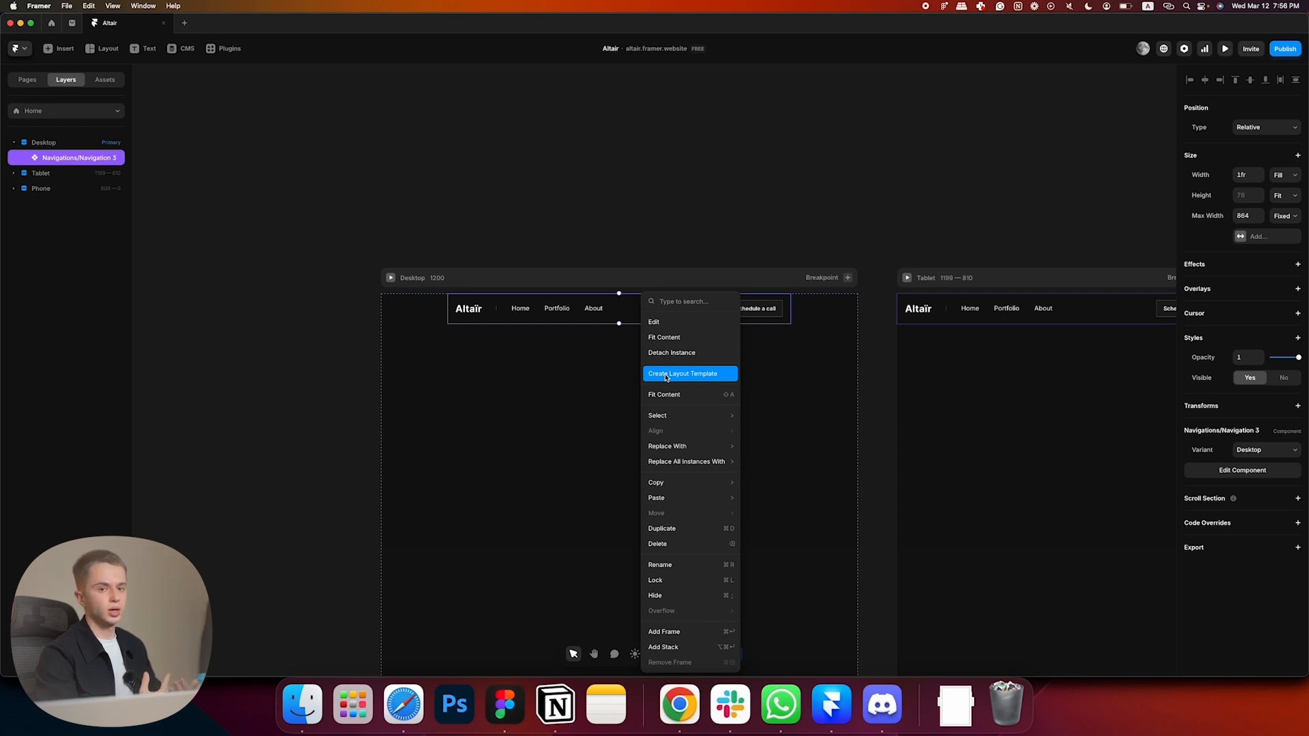
{"action": "left_click", "coordinate": [666, 373]}
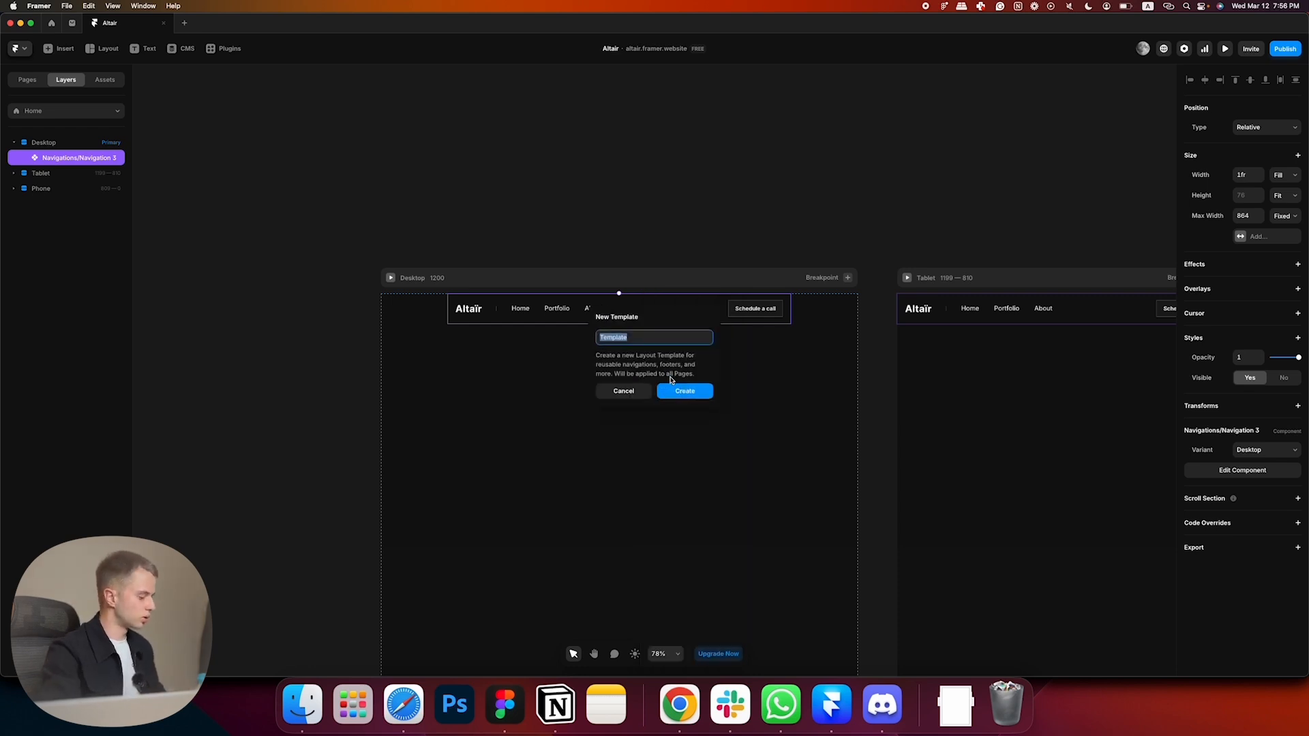
{"action": "type", "text": "Navigation"}
{"action": "key", "text": "Return"}
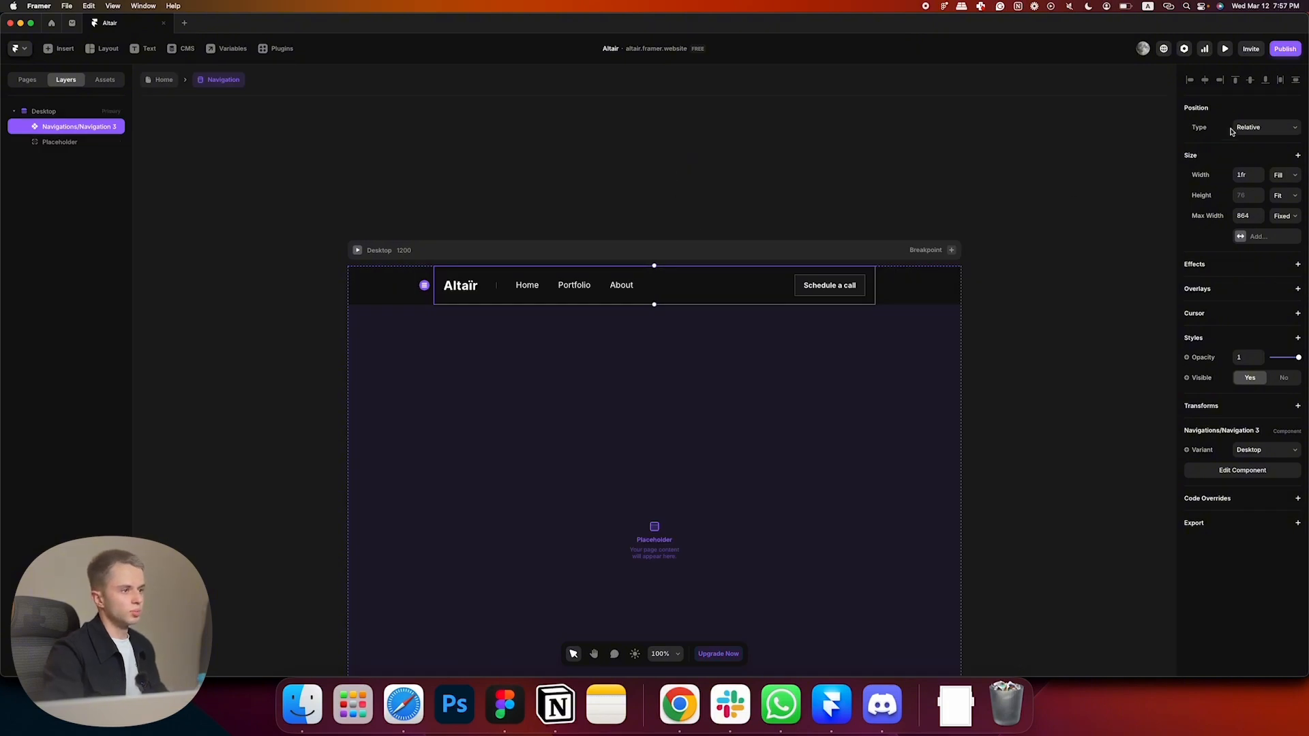
- Set the template navigation's position type to Fixed and its width to 100% relative
{"action": "left_click", "coordinate": [1235, 129]}
{"action": "left_click", "coordinate": [1259, 140]}
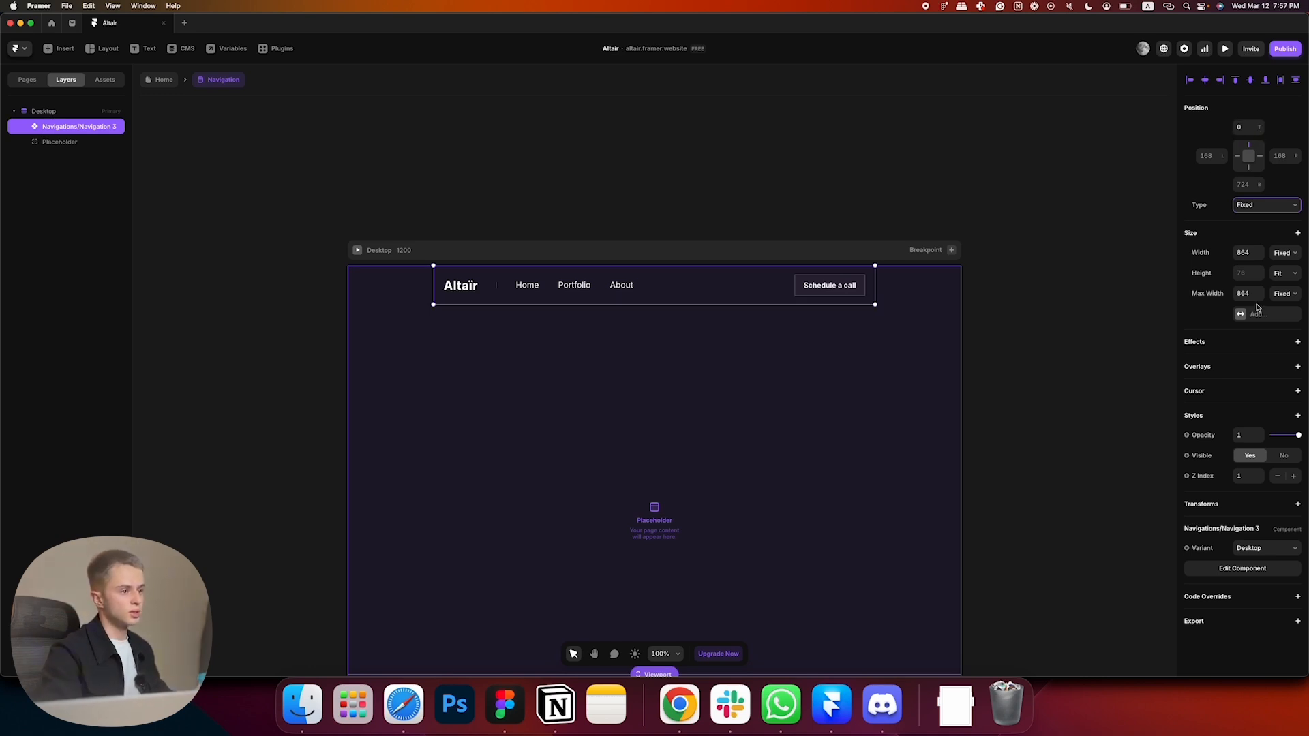
{"action": "left_click", "coordinate": [1285, 254]}
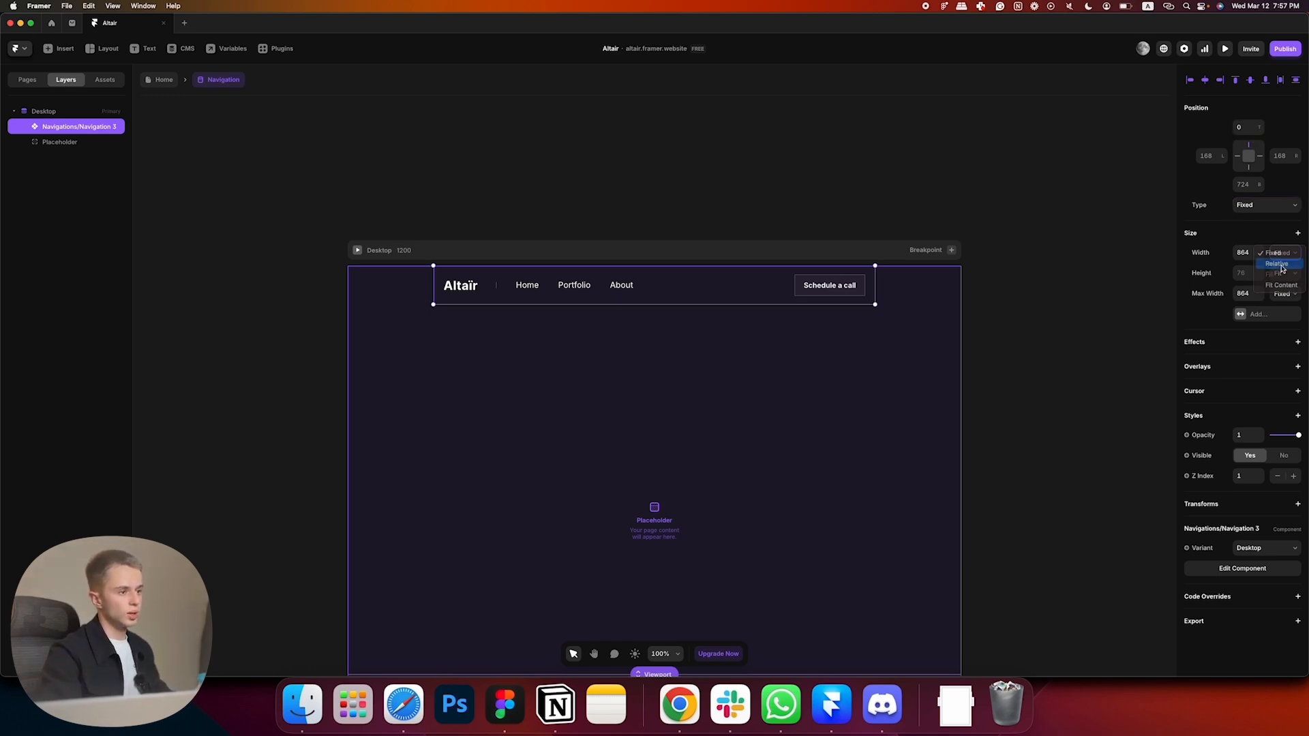
{"action": "left_click", "coordinate": [1274, 263]}
{"action": "left_click", "coordinate": [1251, 259]}
{"action": "type", "text": "100"}
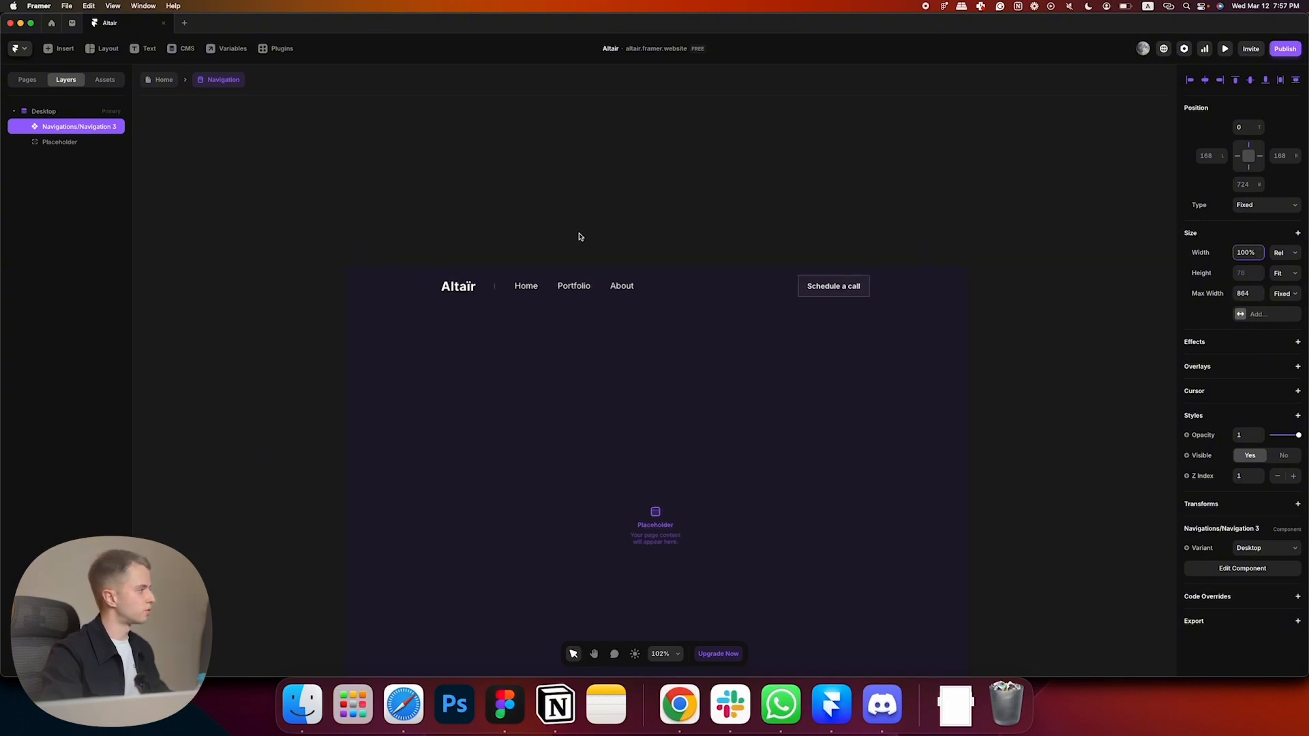
- Set the top padding of the template's Desktop breakpoint to 76, matching the navigation's height
{"action": "left_click", "coordinate": [42, 114]}
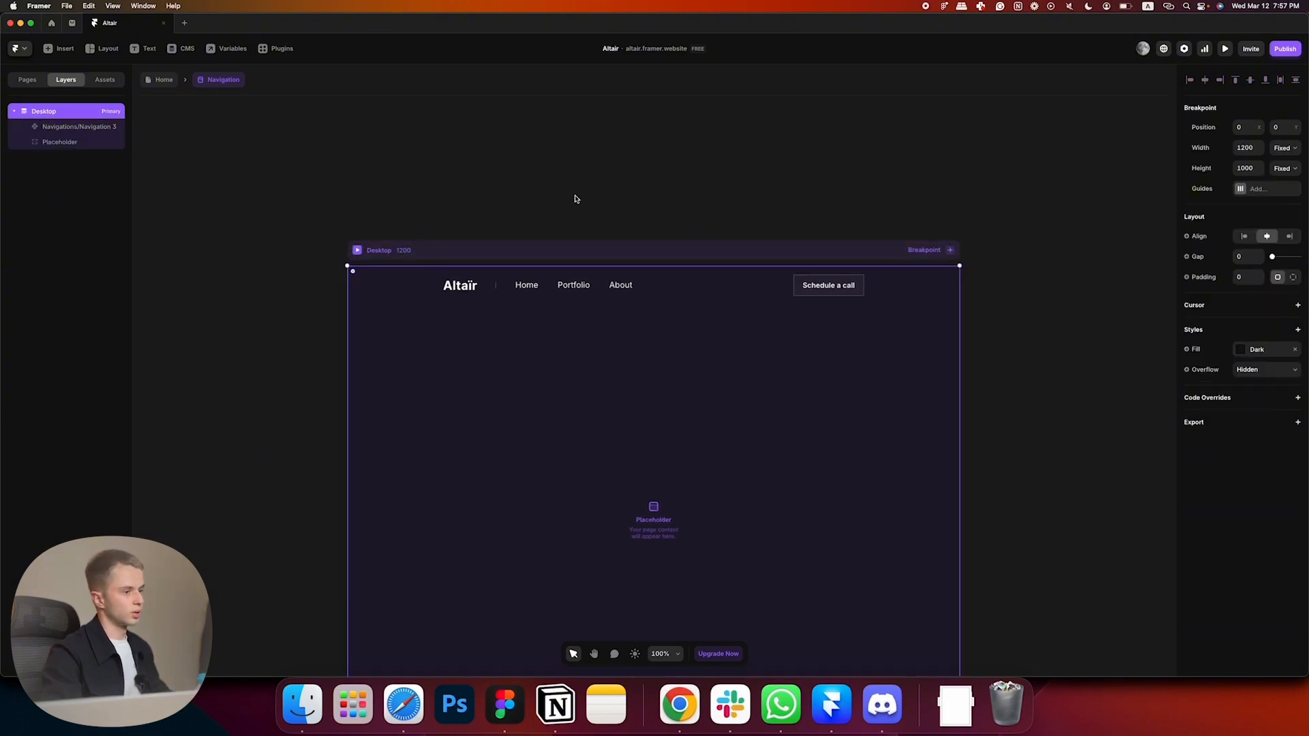
{"action": "left_click", "coordinate": [1295, 279]}
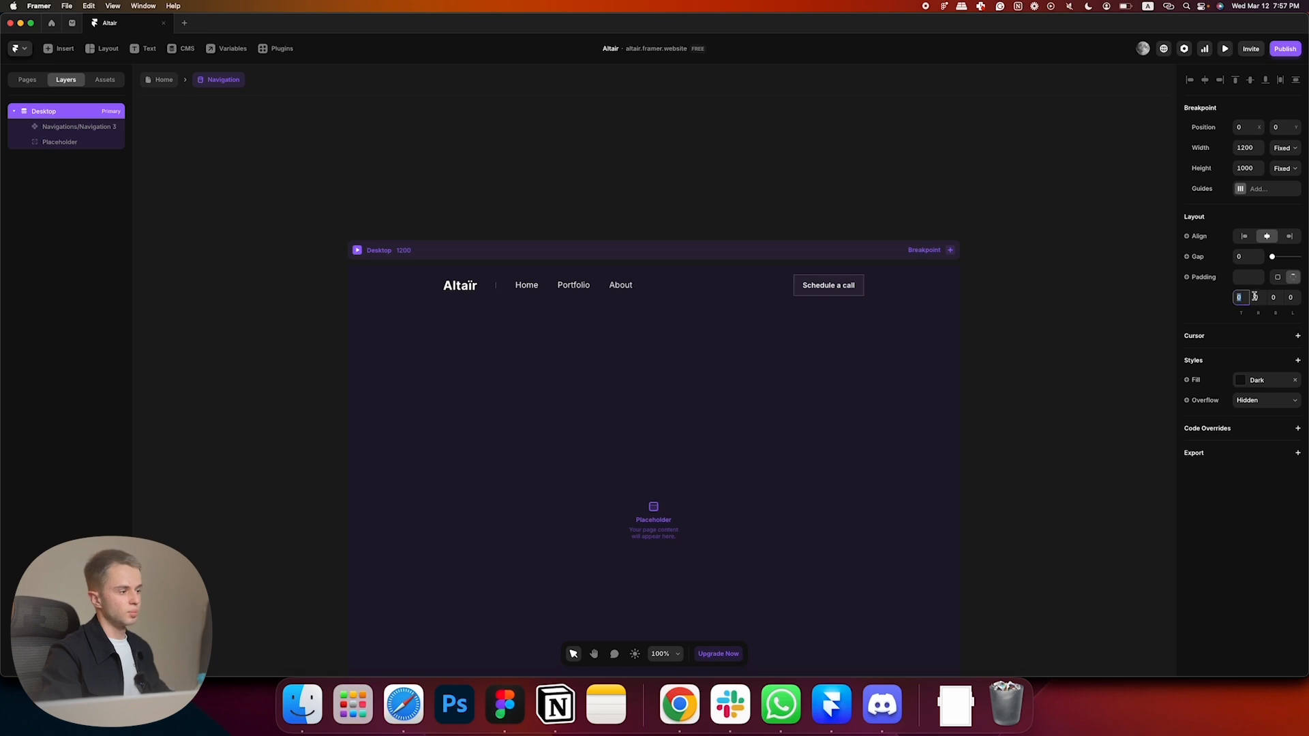
{"action": "left_click", "coordinate": [58, 130]}
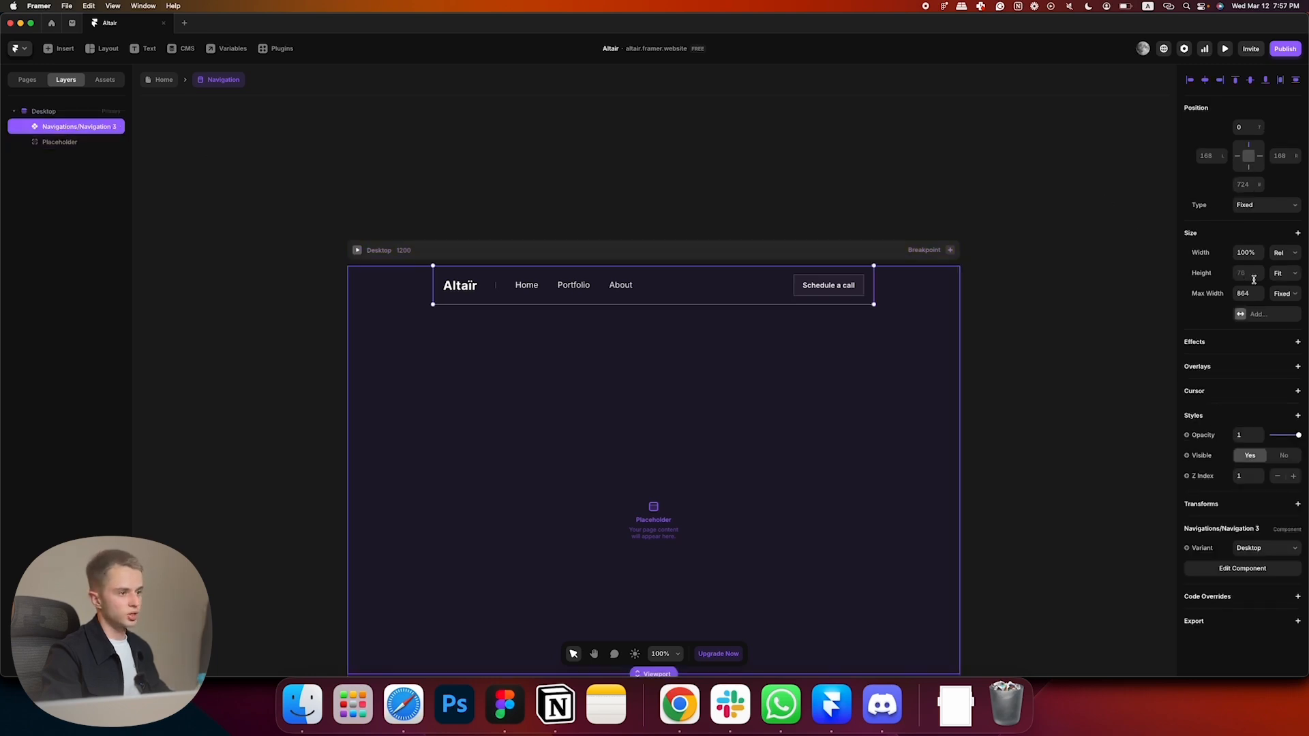
{"action": "left_click", "coordinate": [50, 107]}
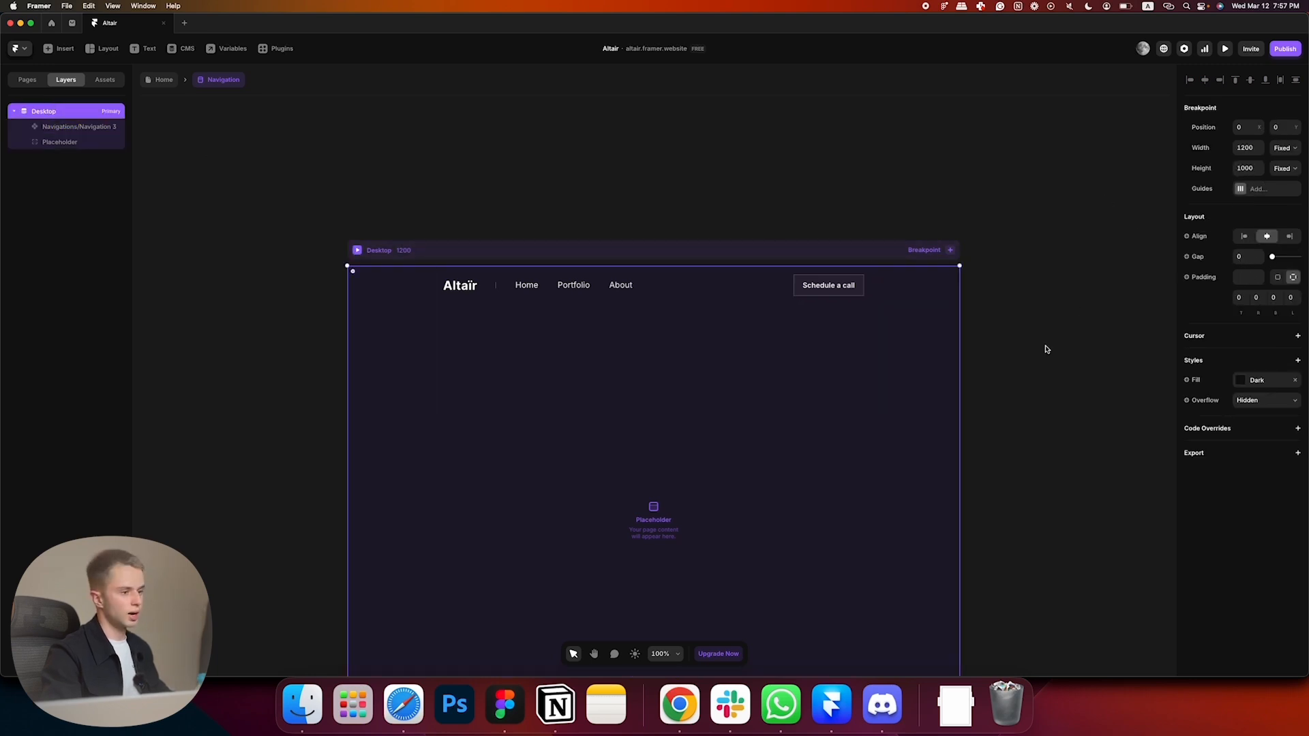
{"action": "left_click", "coordinate": [1243, 300]}
{"action": "type", "text": "76"}
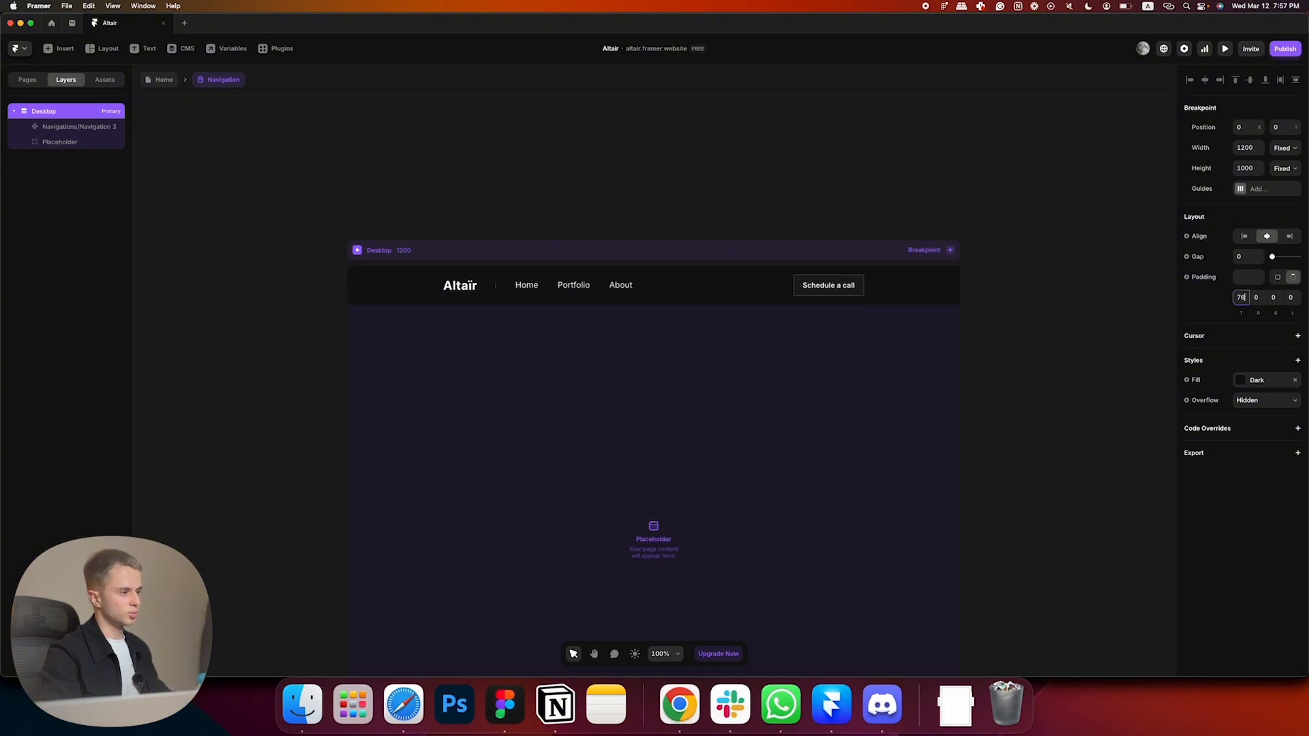
{"action": "left_click", "coordinate": [688, 135]}
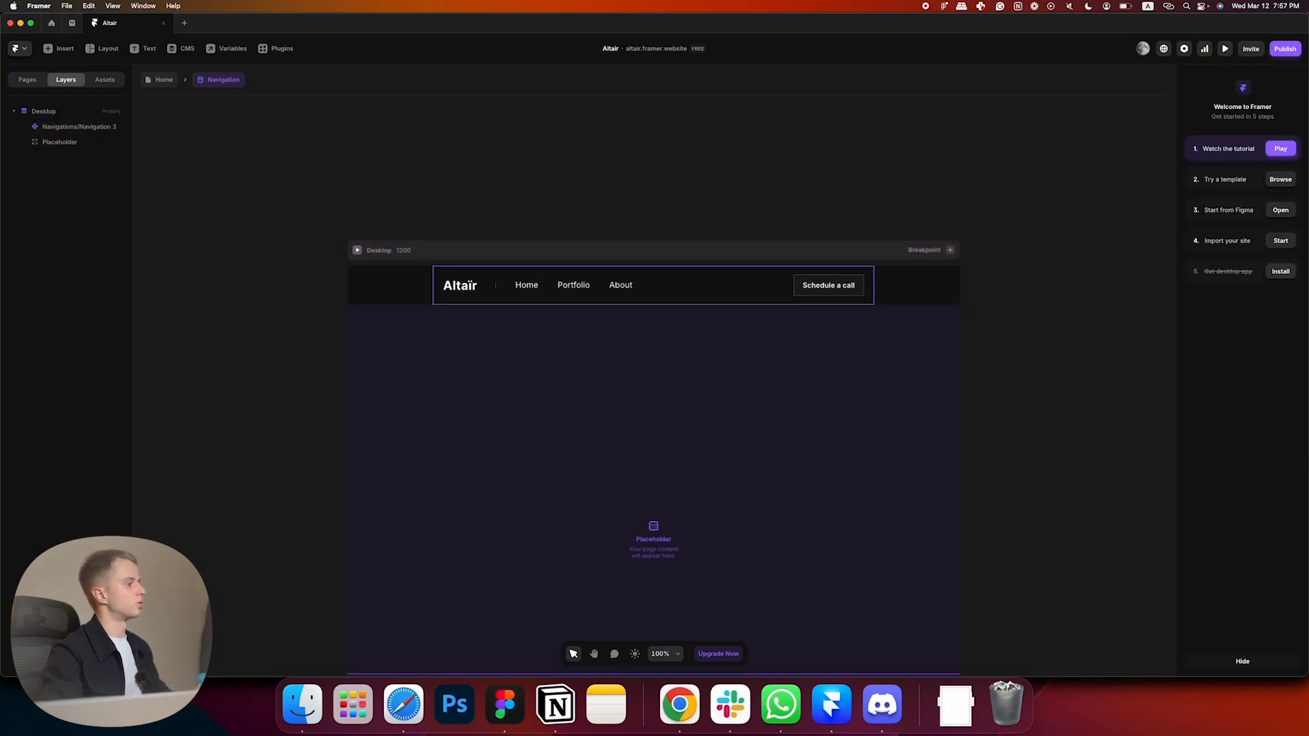
- Wrap the template's navigation in a new stack
{"action": "left_click", "coordinate": [475, 296]}
{"action": "right_click", "coordinate": [539, 288]}
{"action": "left_click", "coordinate": [603, 623]}
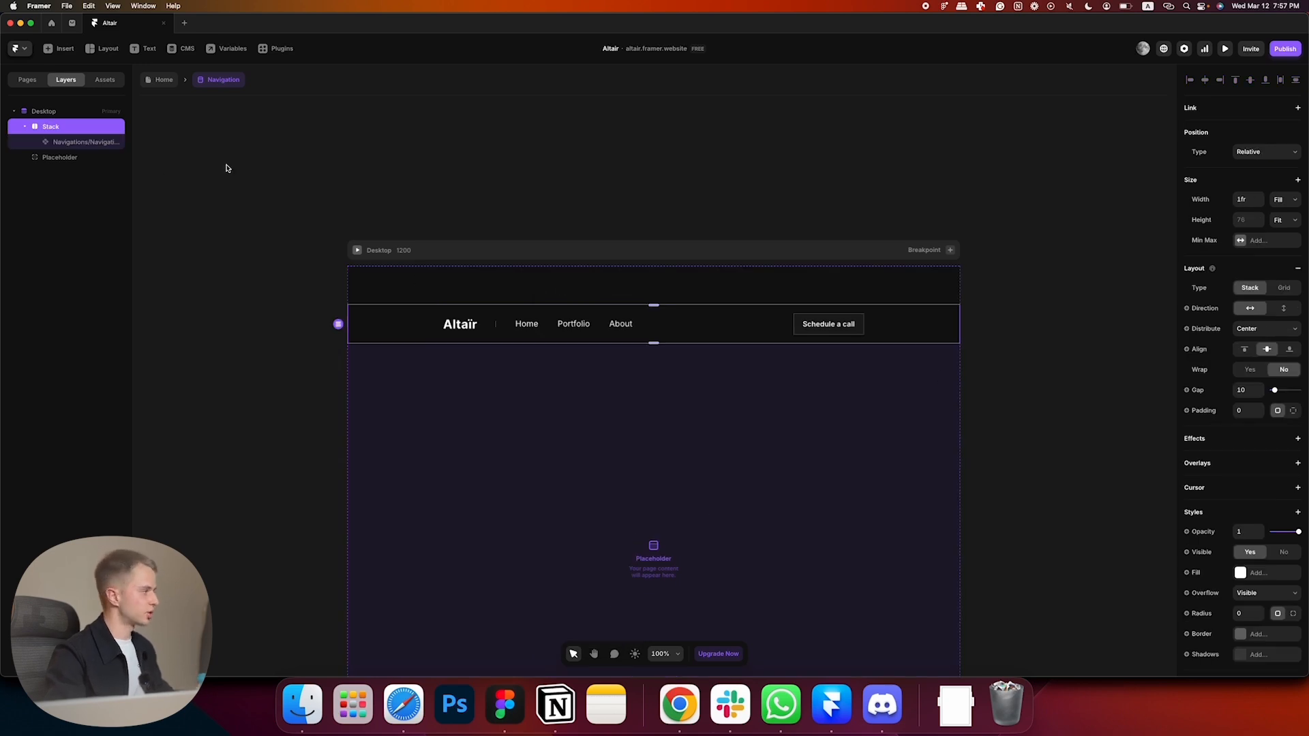
- Set the navigation stack's position type to Fixed with a top offset of 0 and its width to 100% relative
{"action": "left_click", "coordinate": [1267, 152]}
{"action": "left_click", "coordinate": [1267, 141]}
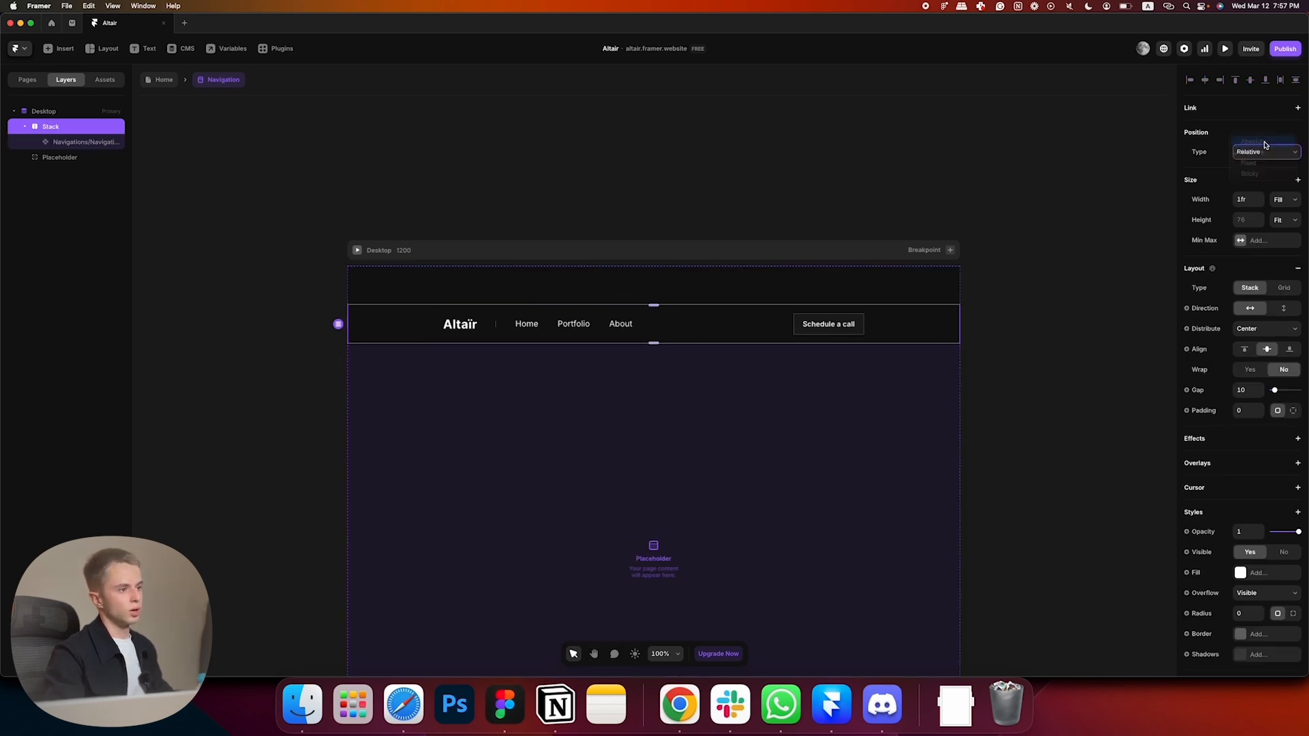
{"action": "left_click", "coordinate": [1261, 232]}
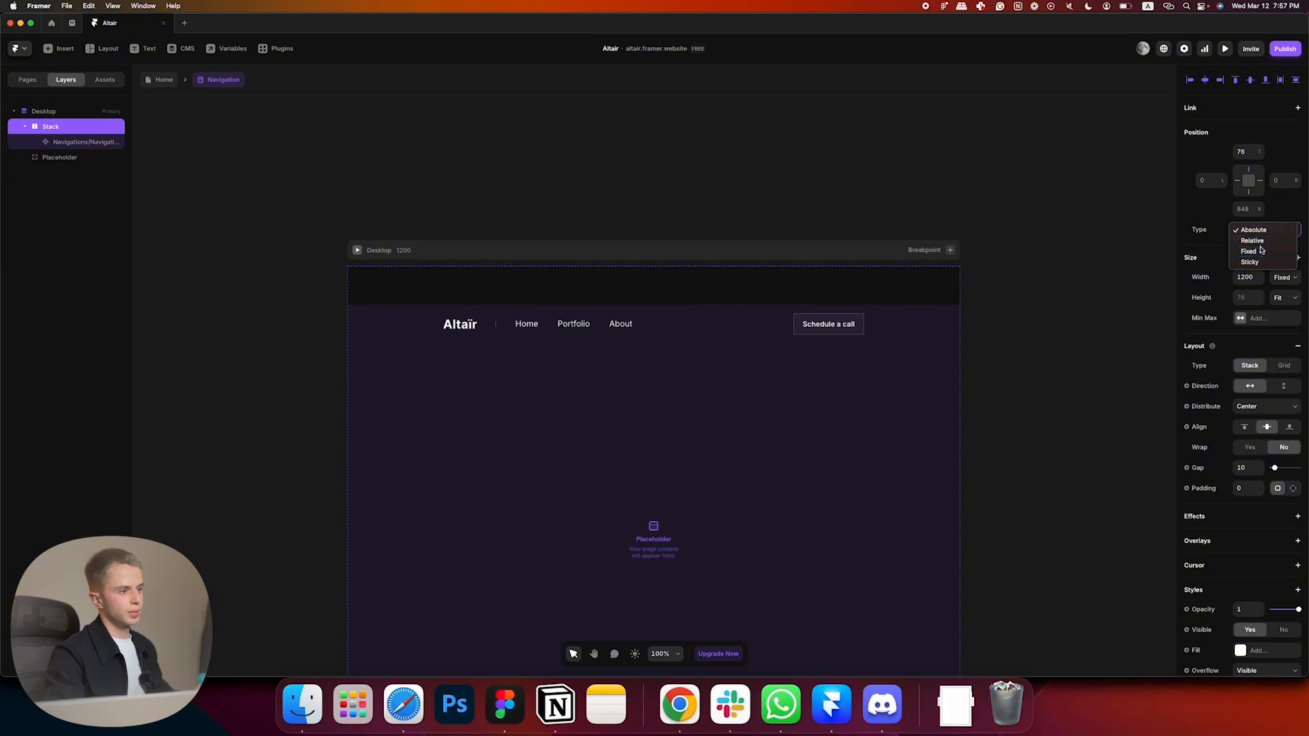
{"action": "left_click", "coordinate": [1248, 251]}
{"action": "left_click", "coordinate": [1248, 152]}
{"action": "type", "text": "0"}
{"action": "key", "text": "Return"}
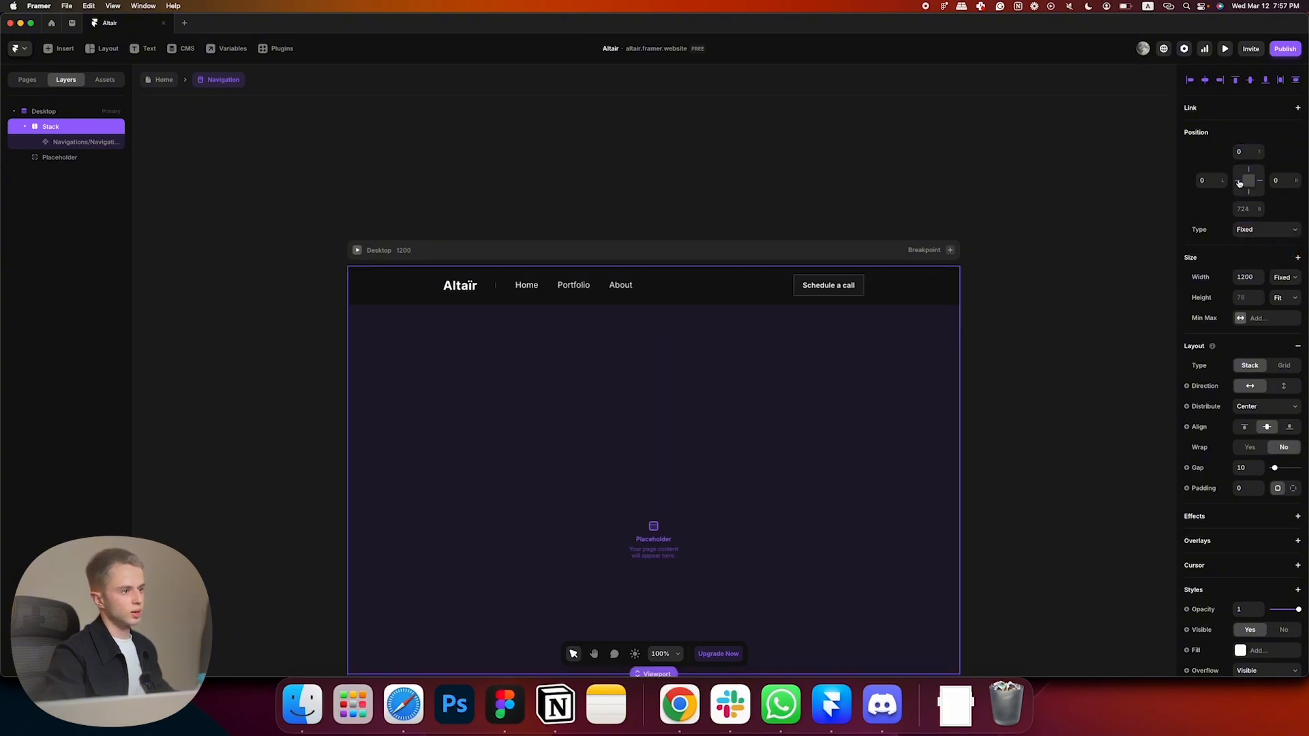
{"action": "left_click", "coordinate": [1295, 284]}
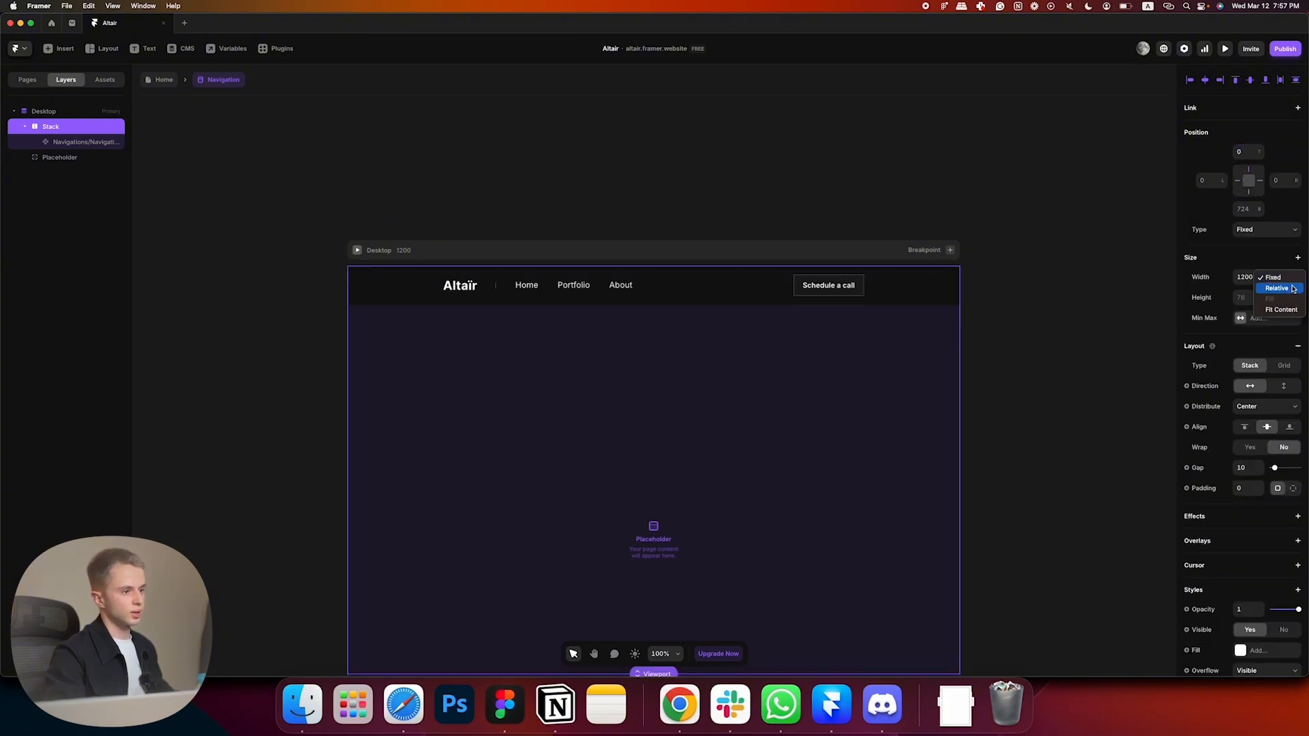
{"action": "left_click", "coordinate": [1289, 292]}
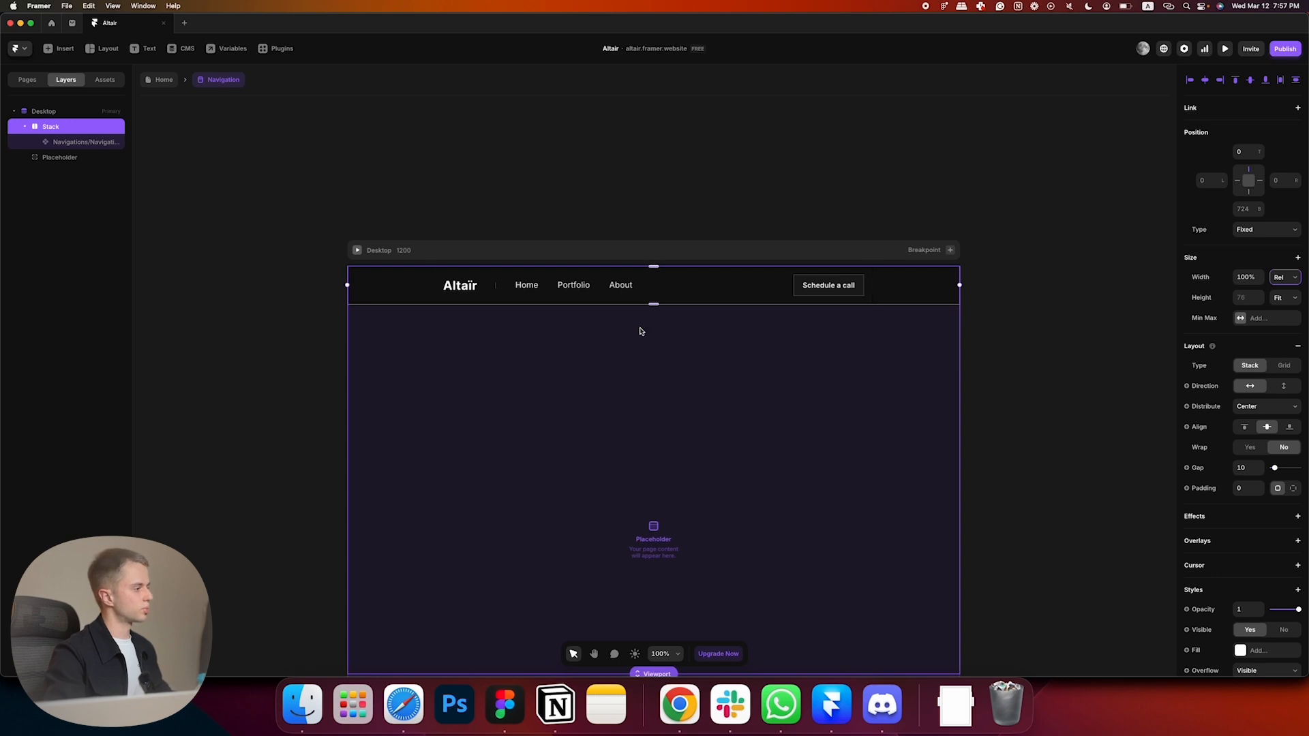
- Fill the navigation stack with a linear gradient from the Dark colour style to Dark at 0% opacity
{"action": "scroll", "coordinate": [1227, 445], "scroll_direction": "down", "scroll_amount": 4}
{"action": "left_click", "coordinate": [1257, 523]}
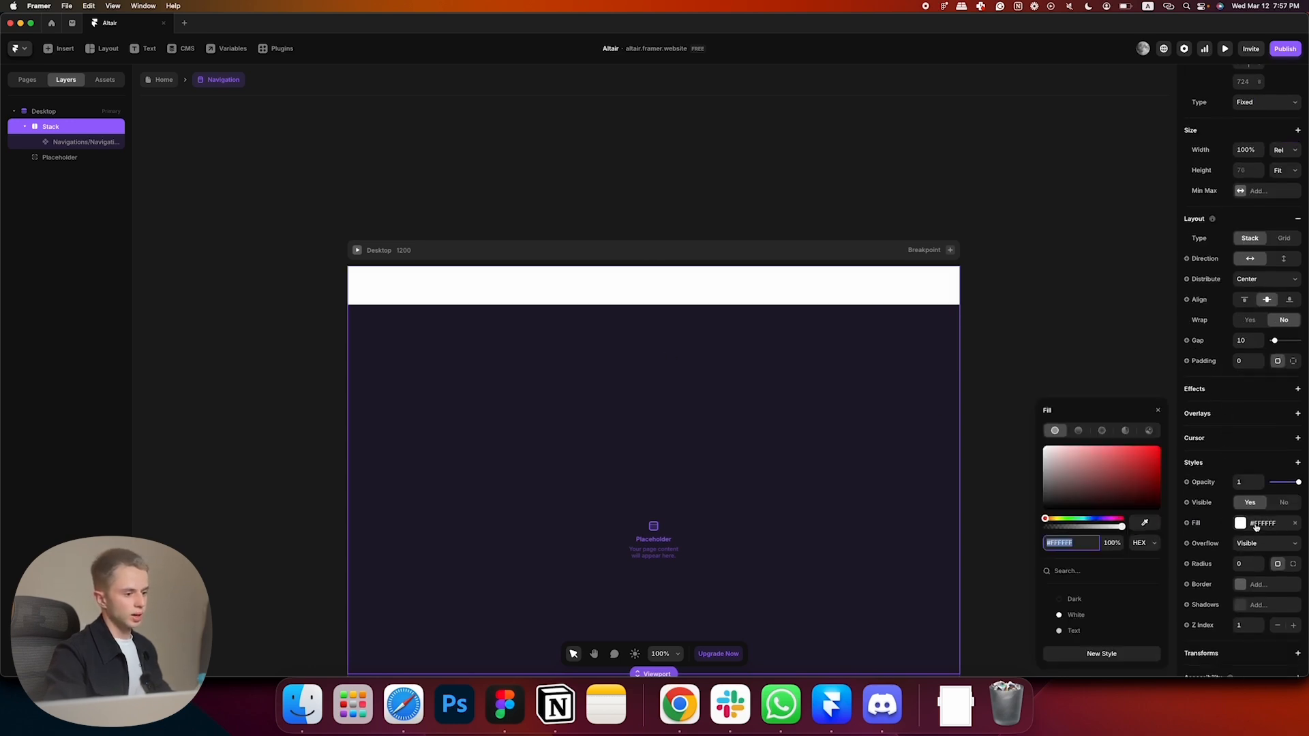
{"action": "left_click", "coordinate": [1078, 432]}
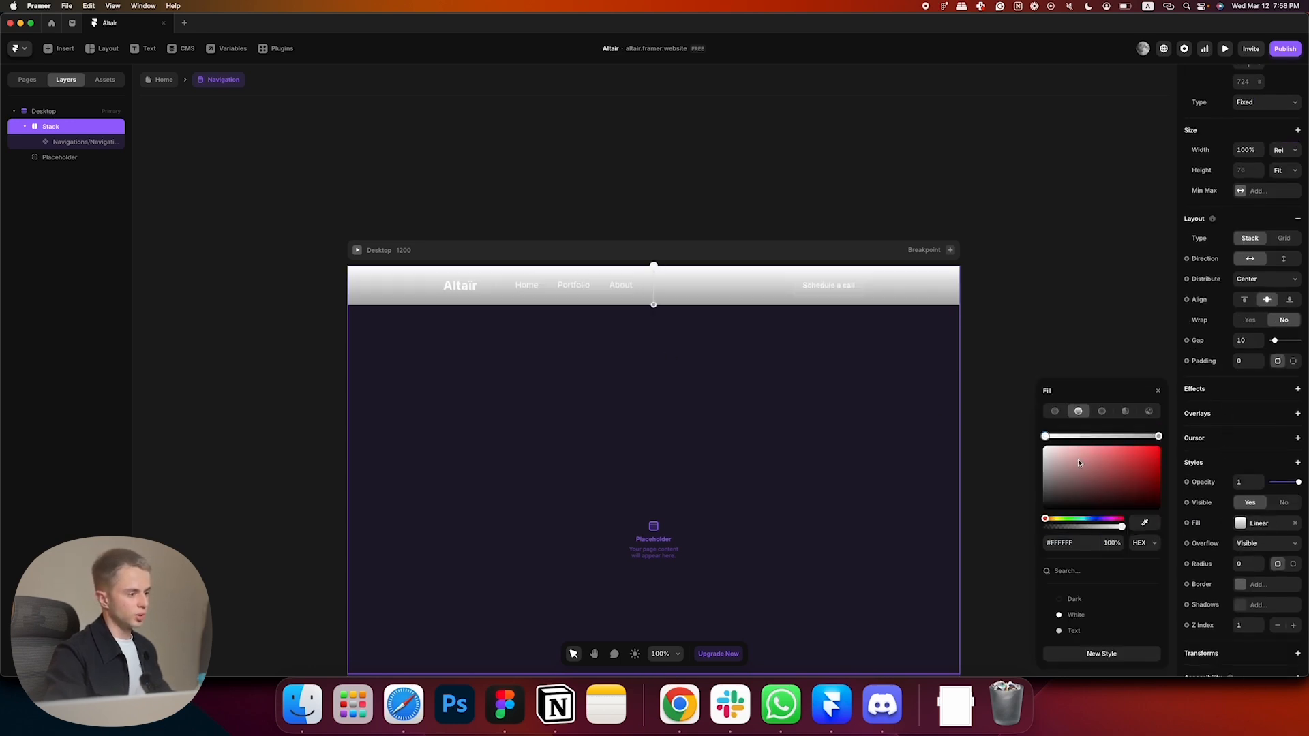
{"action": "left_click", "coordinate": [1076, 600]}
{"action": "left_click", "coordinate": [1158, 435]}
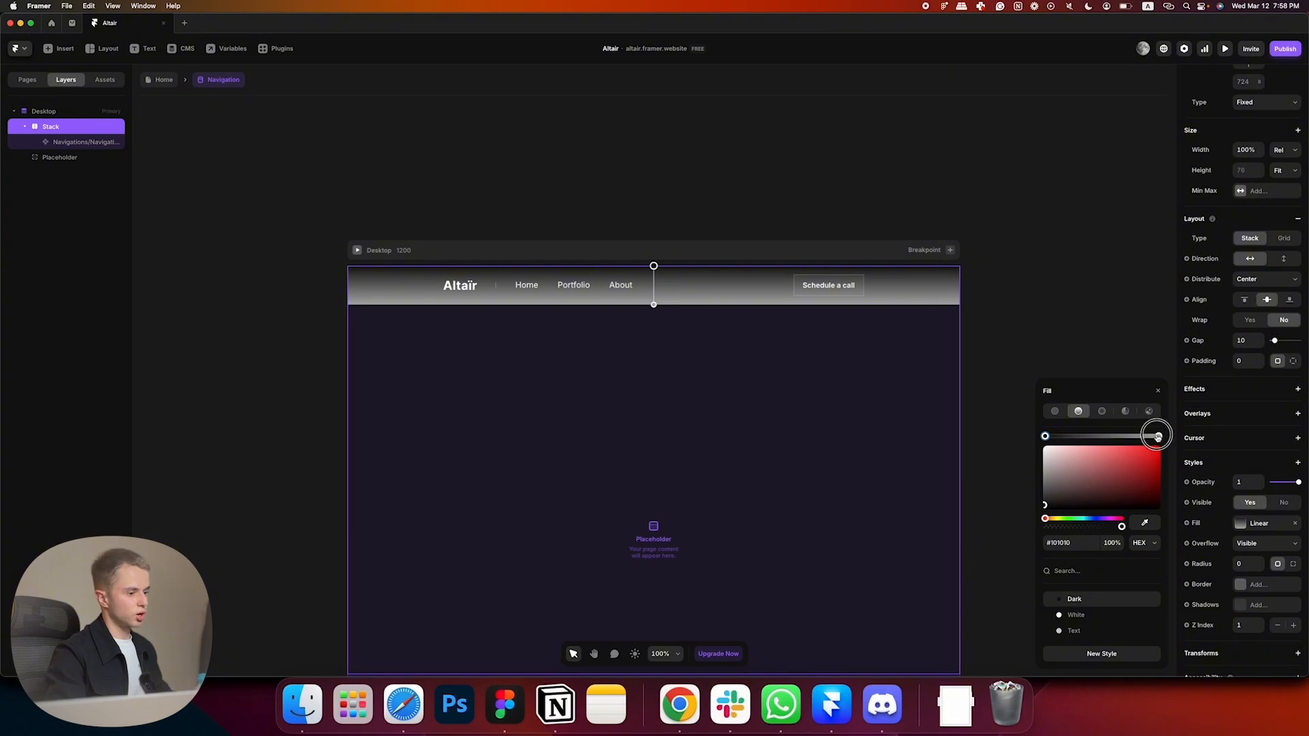
{"action": "left_click", "coordinate": [1085, 599]}
{"action": "left_click", "coordinate": [1112, 543]}
{"action": "type", "text": "0"}
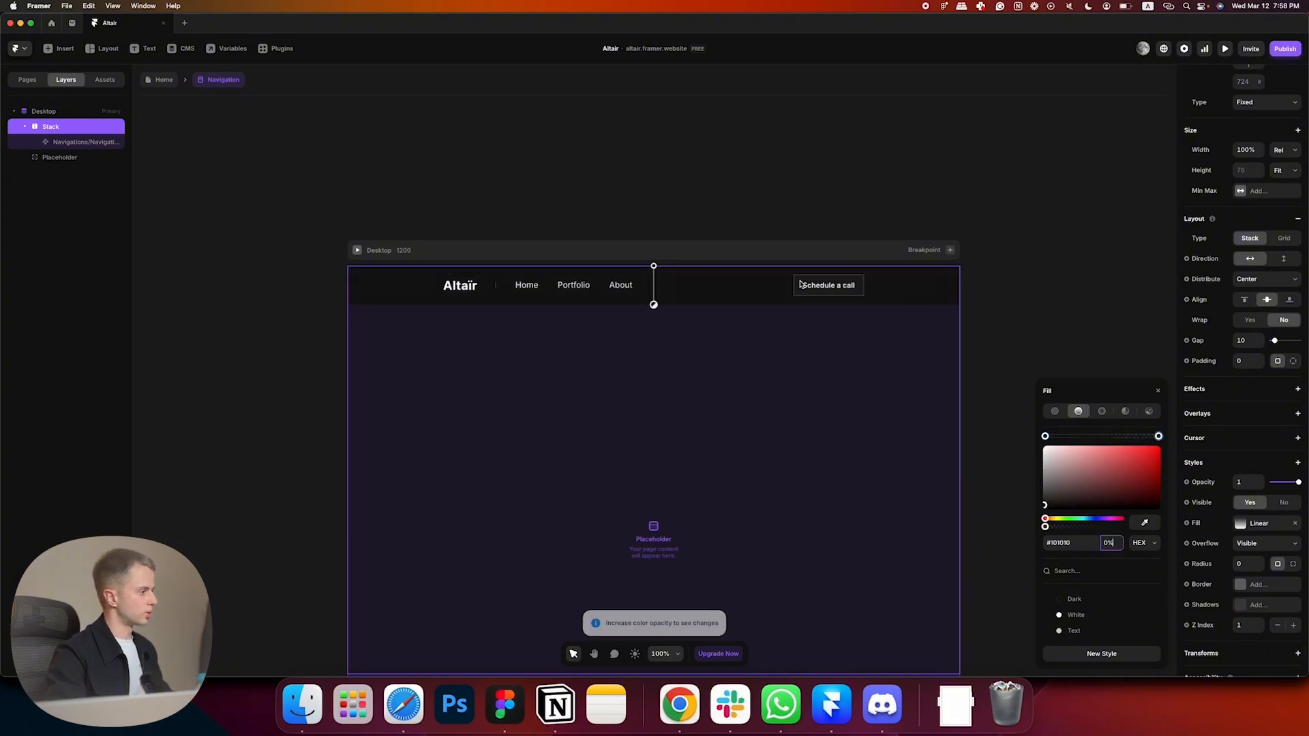
{"action": "left_click", "coordinate": [757, 161]}
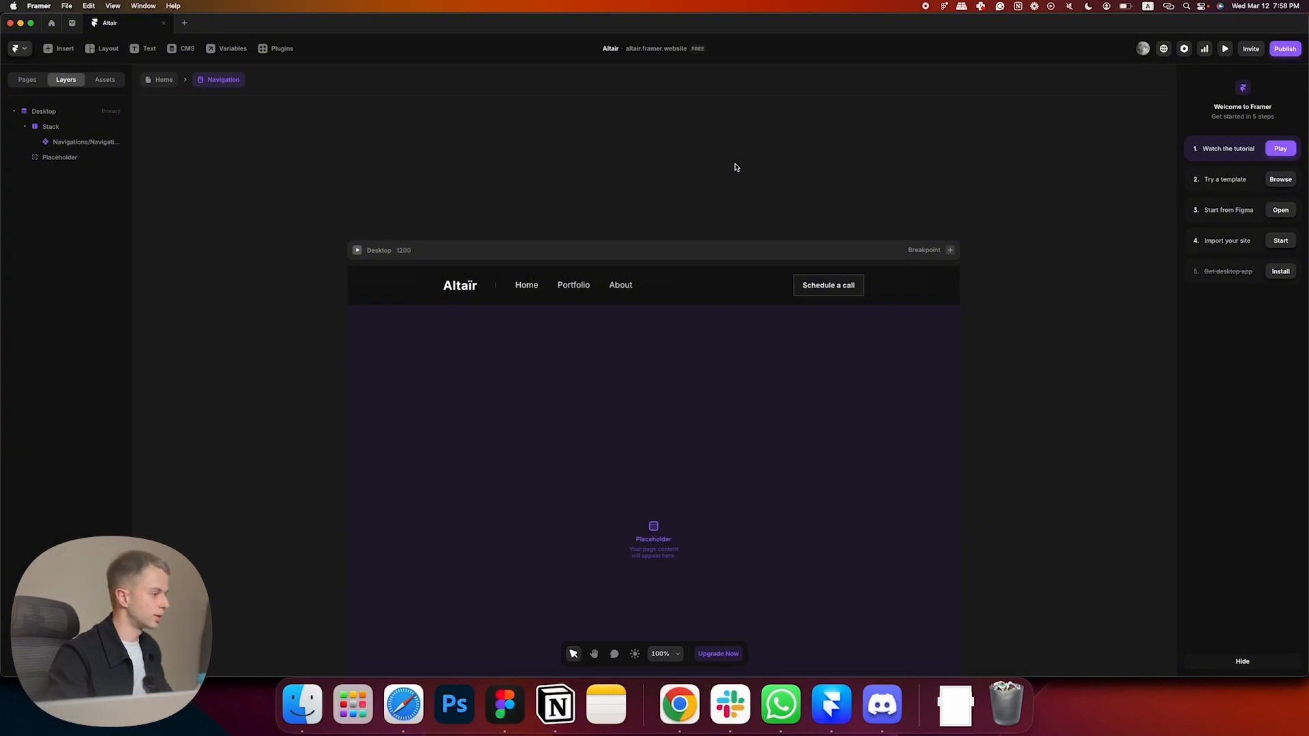
- Inspect the stack and its nested navigation component in the template, checking the position type, width and max width
{"action": "left_click", "coordinate": [650, 284]}
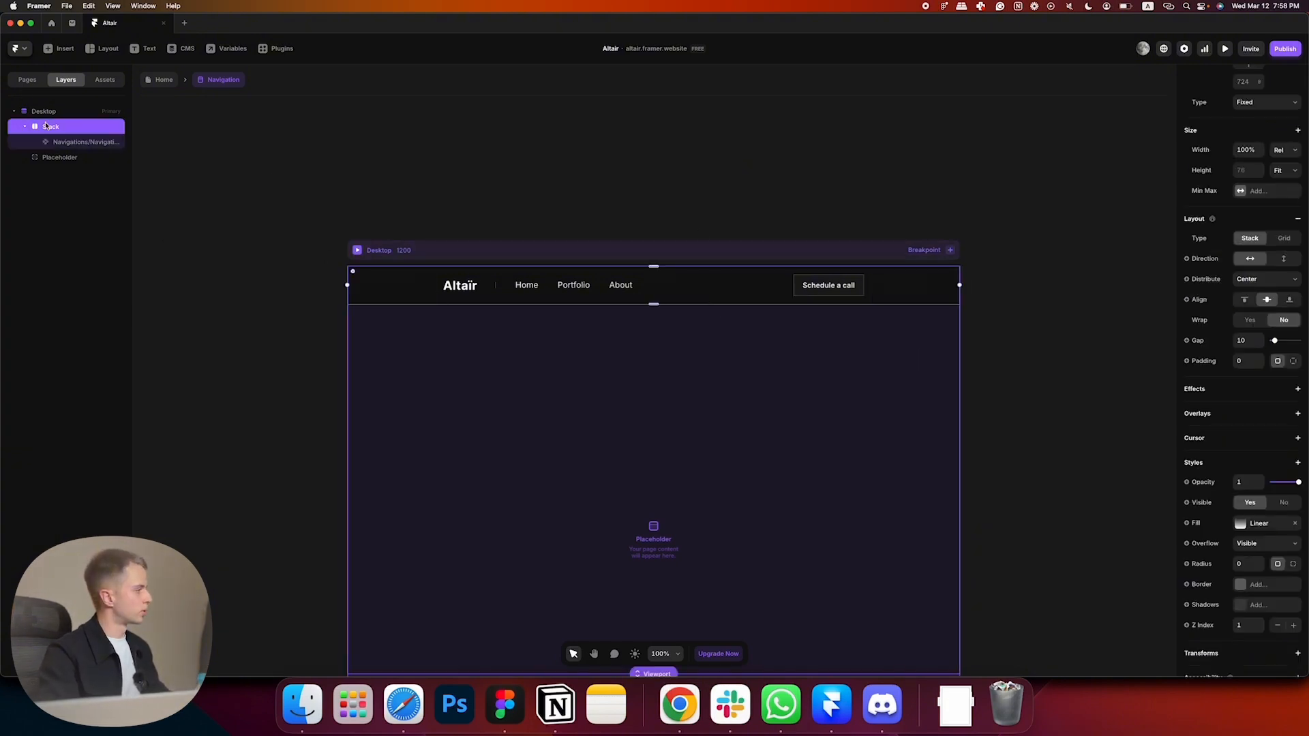
{"action": "left_click", "coordinate": [103, 141]}
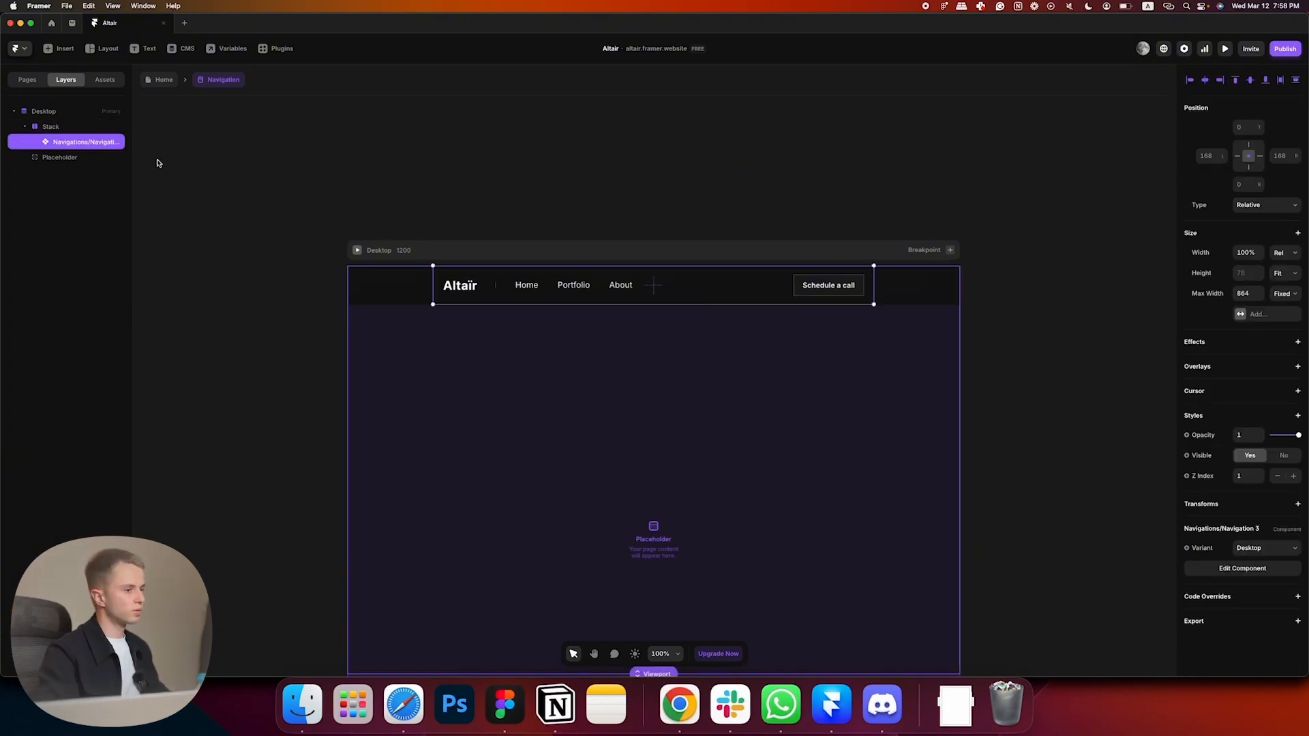
{"action": "left_click", "coordinate": [989, 193]}
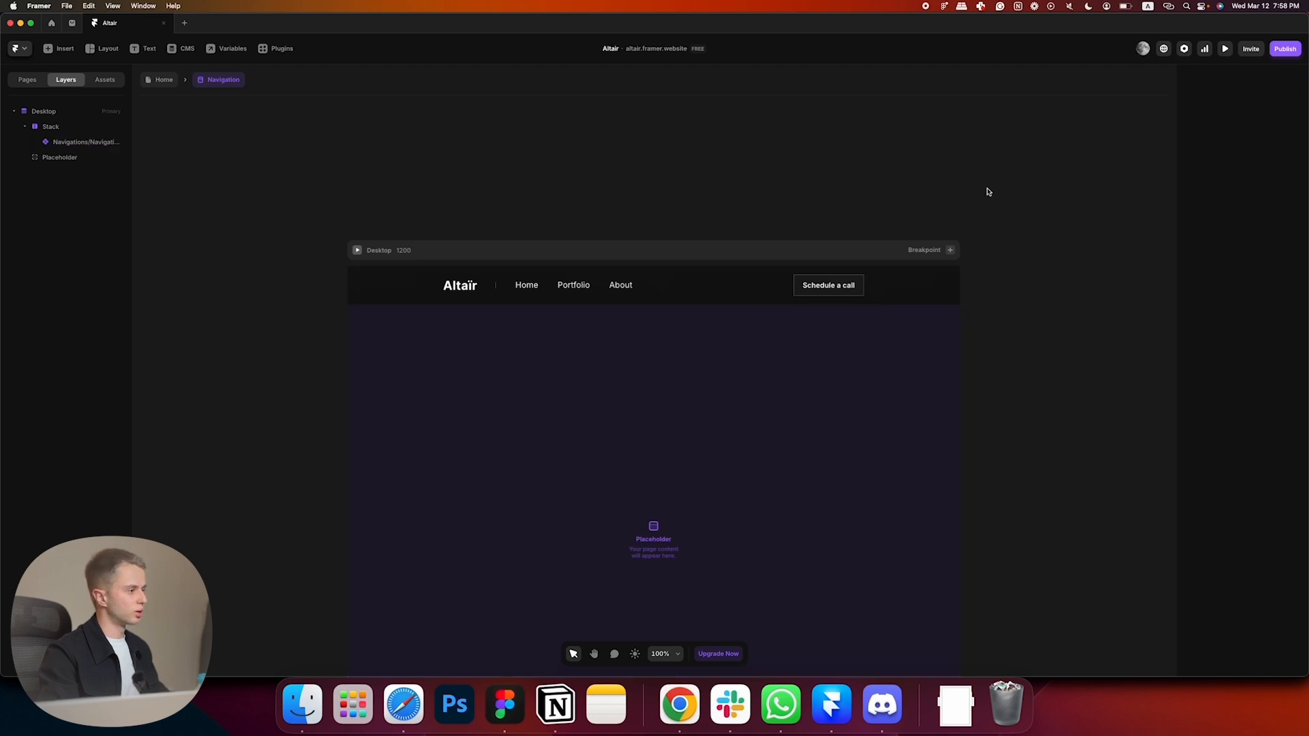
{"action": "left_click", "coordinate": [381, 294]}
{"action": "left_click", "coordinate": [160, 81]}
{"action": "left_click", "coordinate": [637, 319]}
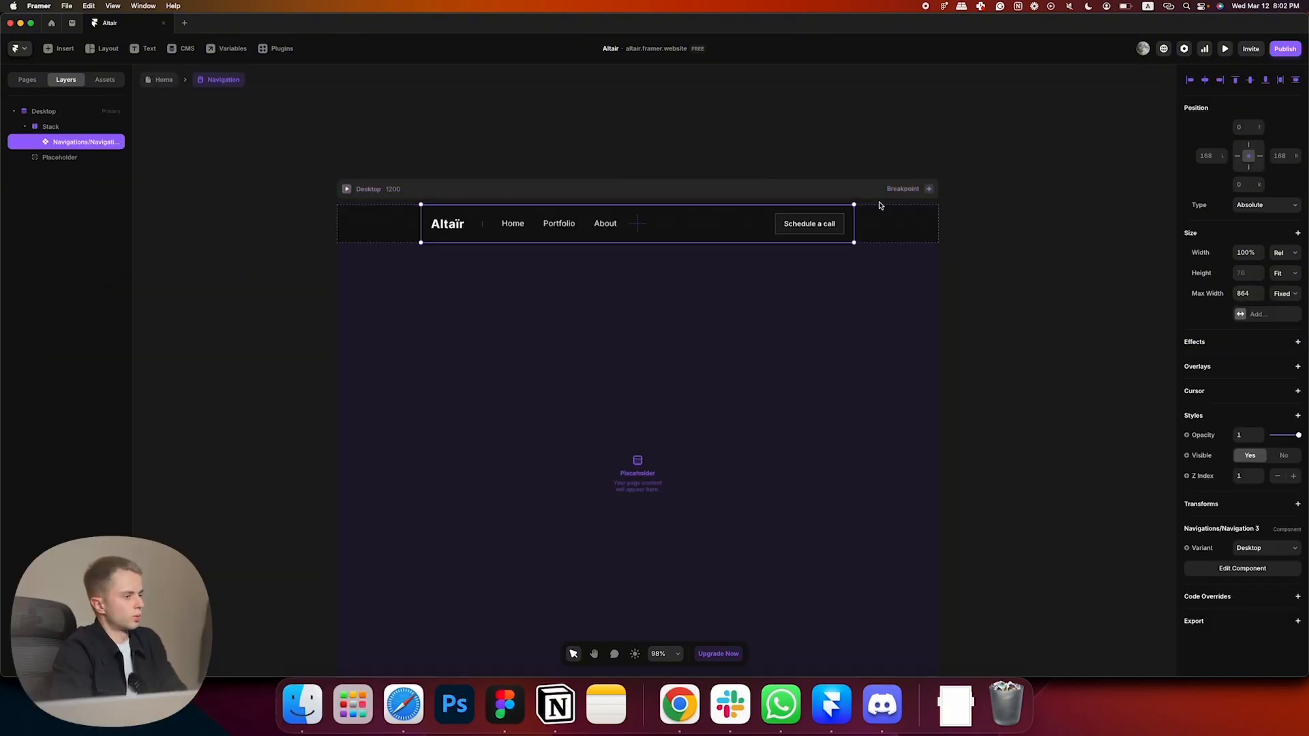
{"action": "left_click", "coordinate": [658, 166]}
{"action": "left_click", "coordinate": [666, 237]}
{"action": "left_click", "coordinate": [1267, 208]}
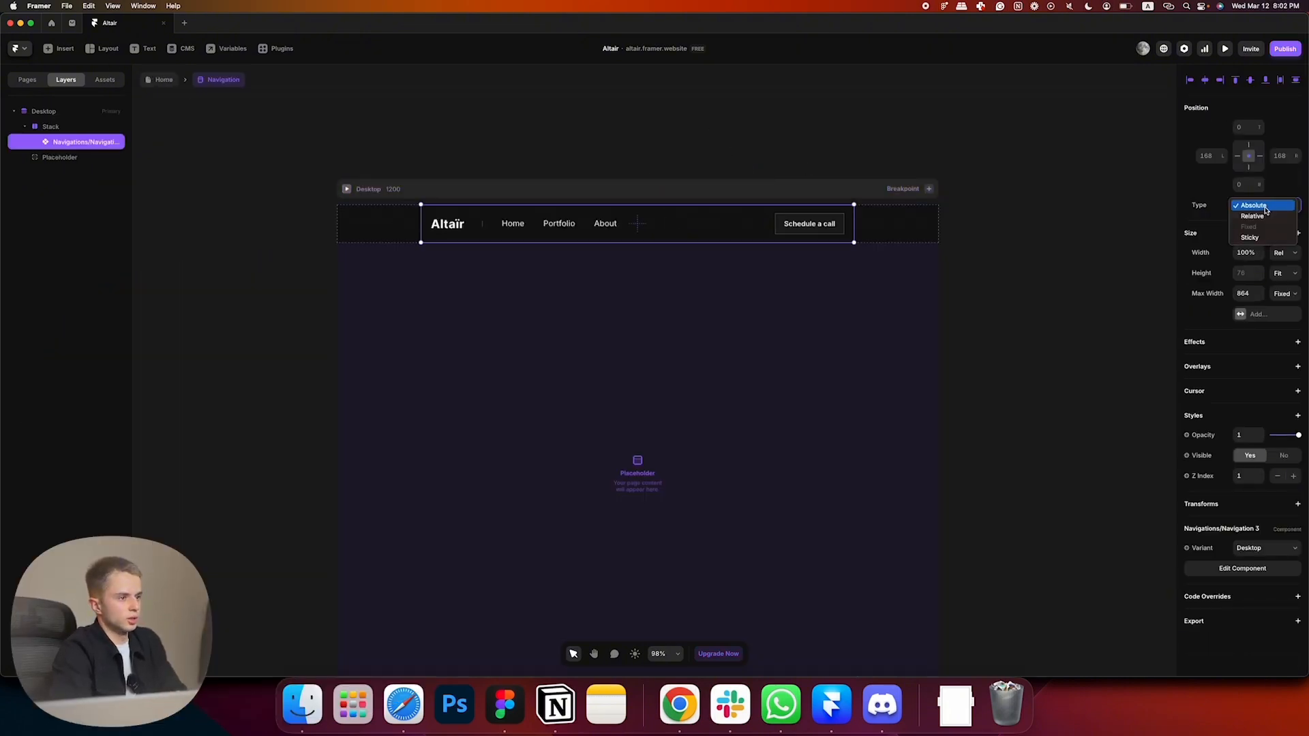
{"action": "left_click", "coordinate": [1259, 238]}
{"action": "left_click", "coordinate": [1244, 254]}
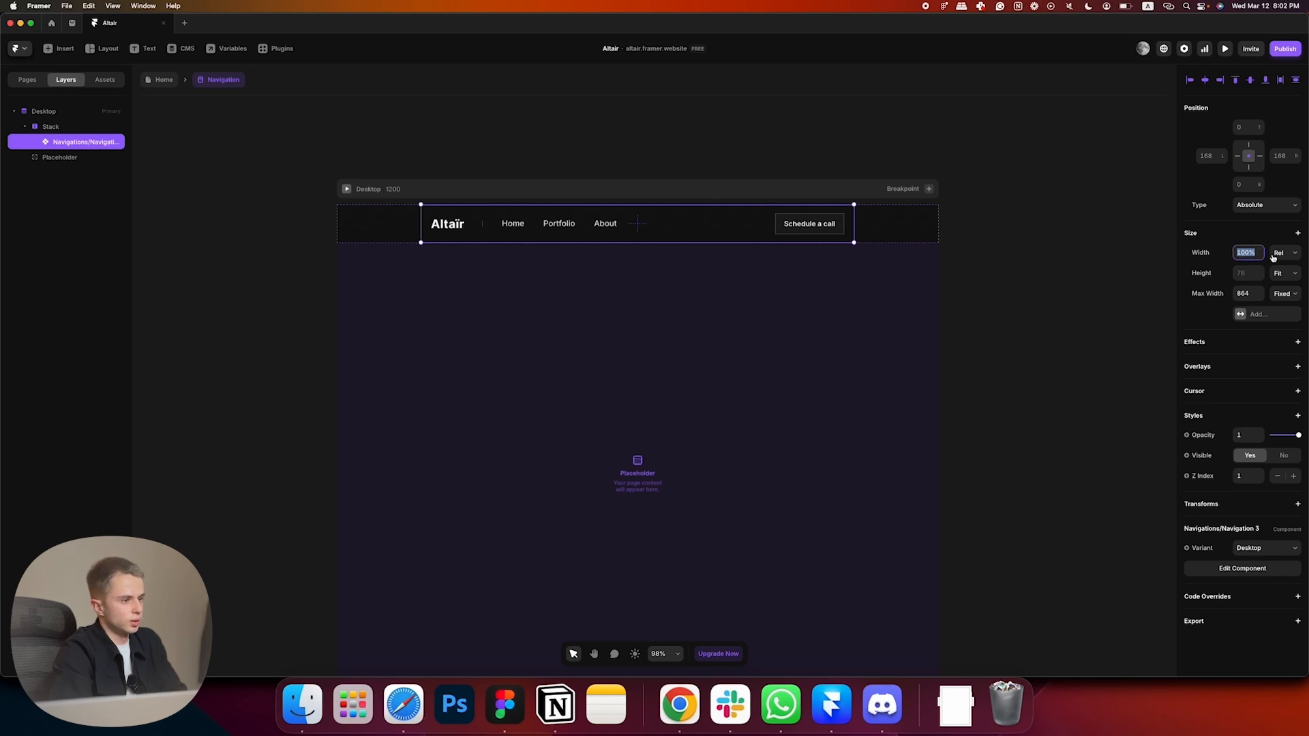
{"action": "left_click", "coordinate": [1254, 296]}
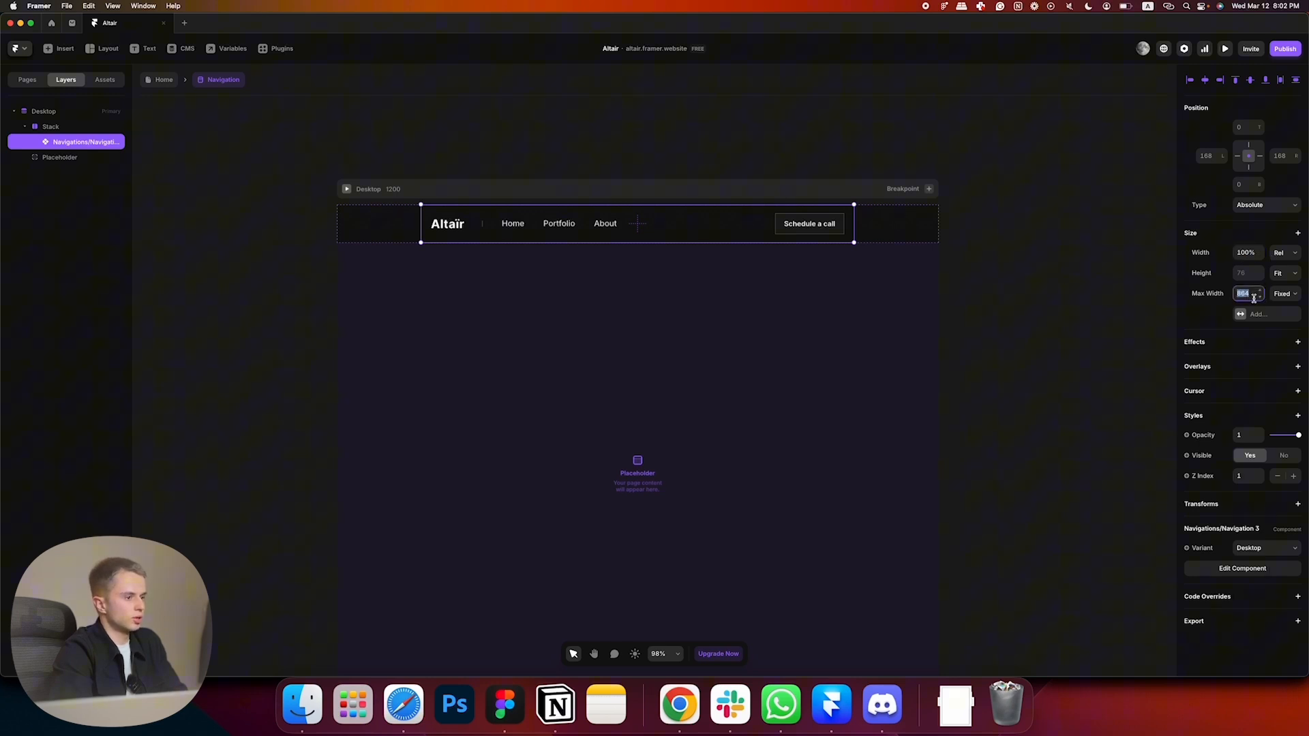
- Add Tablet and Phone breakpoints to the Navigation layout template
{"action": "left_click", "coordinate": [928, 189]}
{"action": "left_click", "coordinate": [911, 205]}
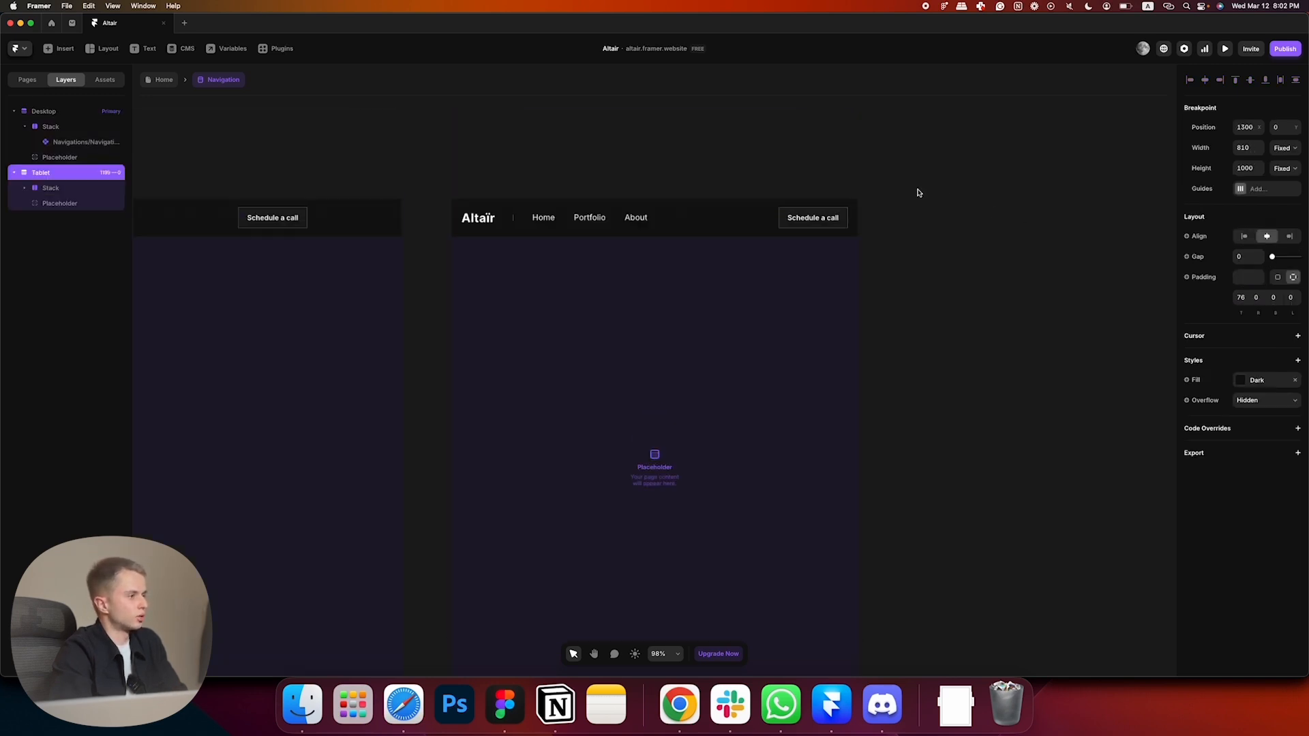
{"action": "left_click", "coordinate": [845, 194]}
{"action": "left_click", "coordinate": [837, 212]}
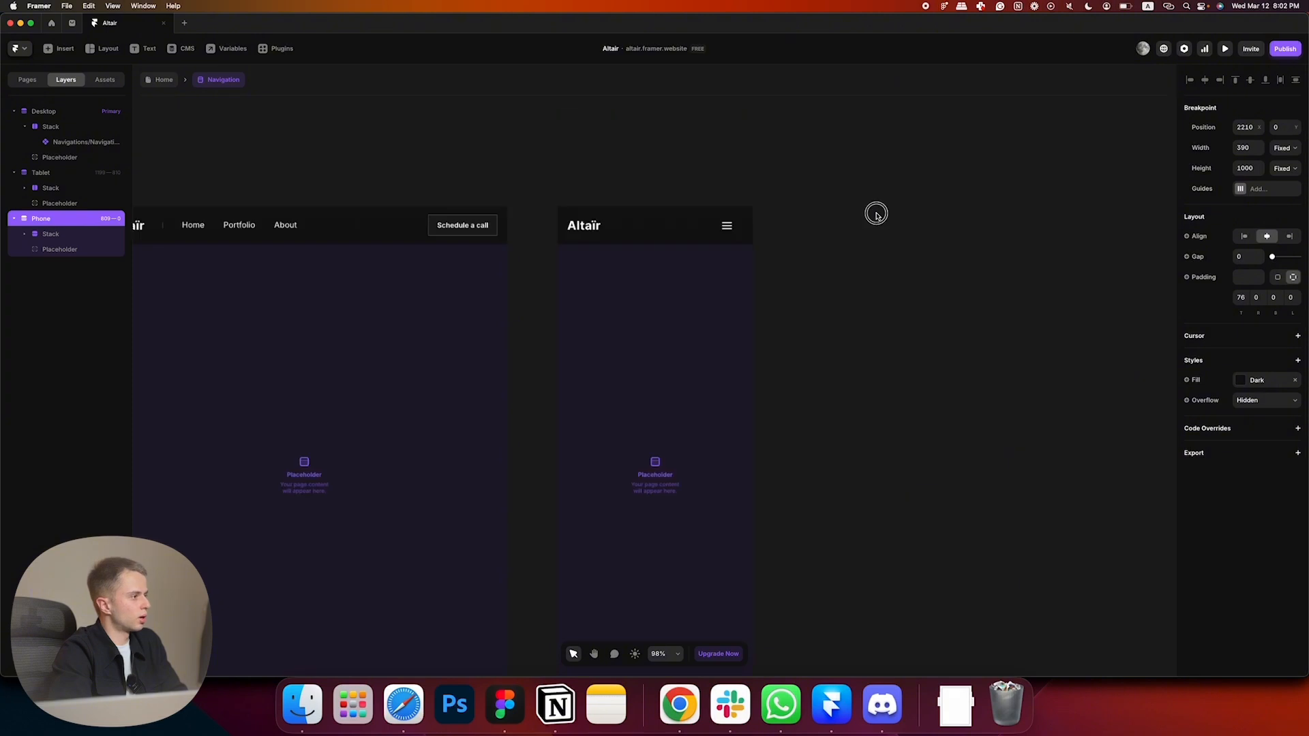
{"action": "left_click", "coordinate": [876, 214]}
- Pin the Desktop navigation component to the top of its stack and check its alignment on the Tablet and Phone breakpoints
{"action": "left_click", "coordinate": [704, 230]}
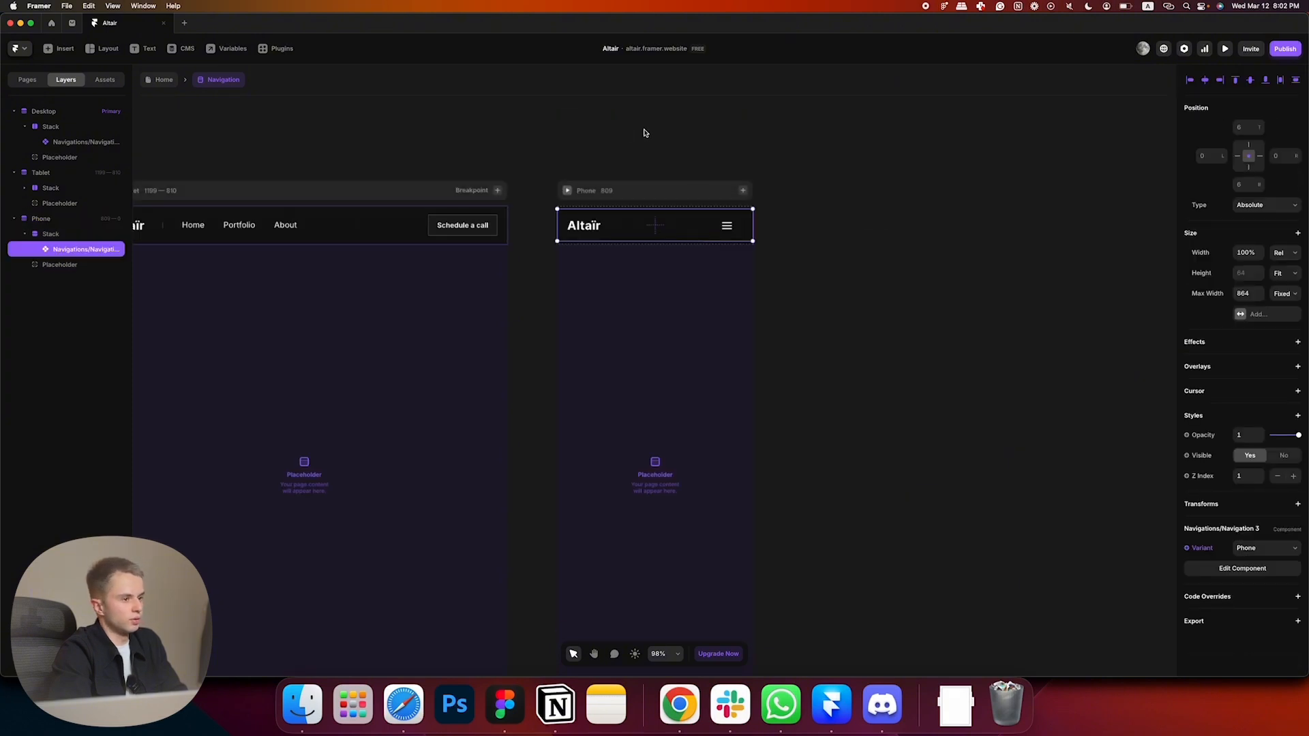
{"action": "left_click_drag", "start_coordinate": [561, 146], "coordinate": [681, 148]}
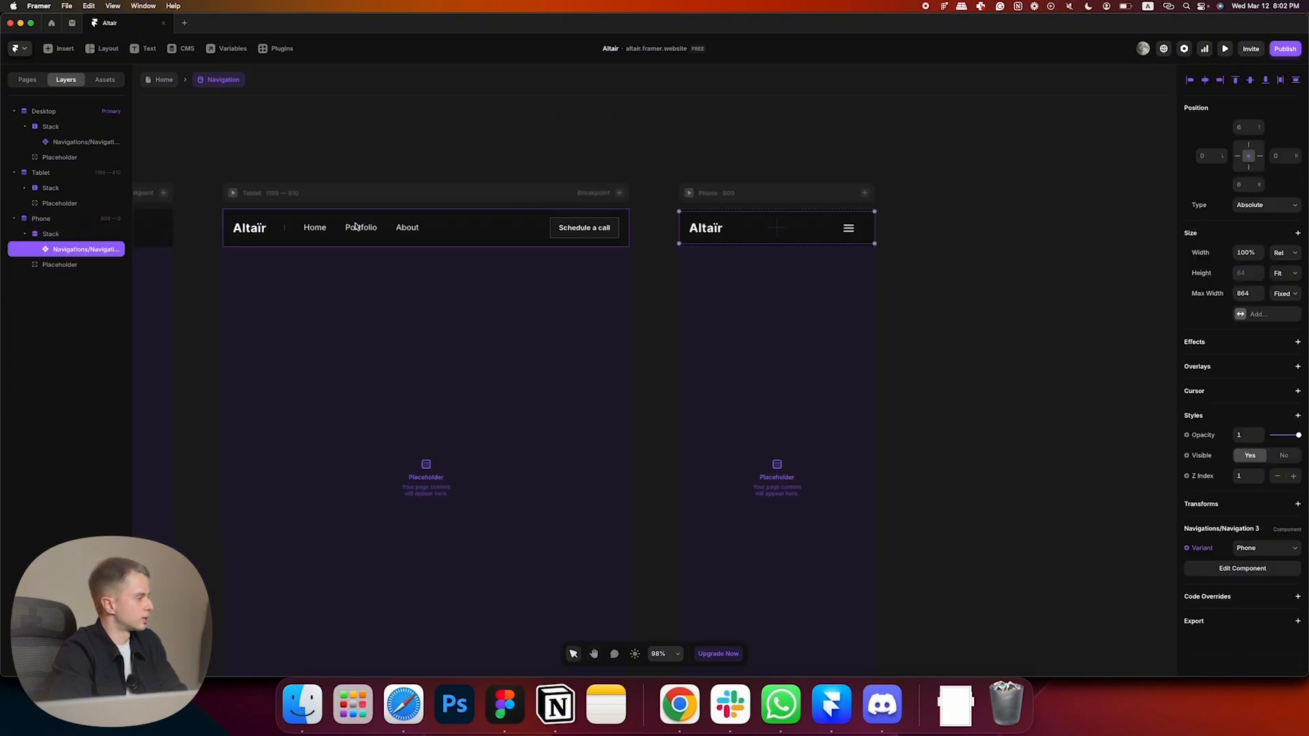
{"action": "left_click_drag", "start_coordinate": [569, 173], "coordinate": [965, 222]}
{"action": "left_click", "coordinate": [363, 287]}
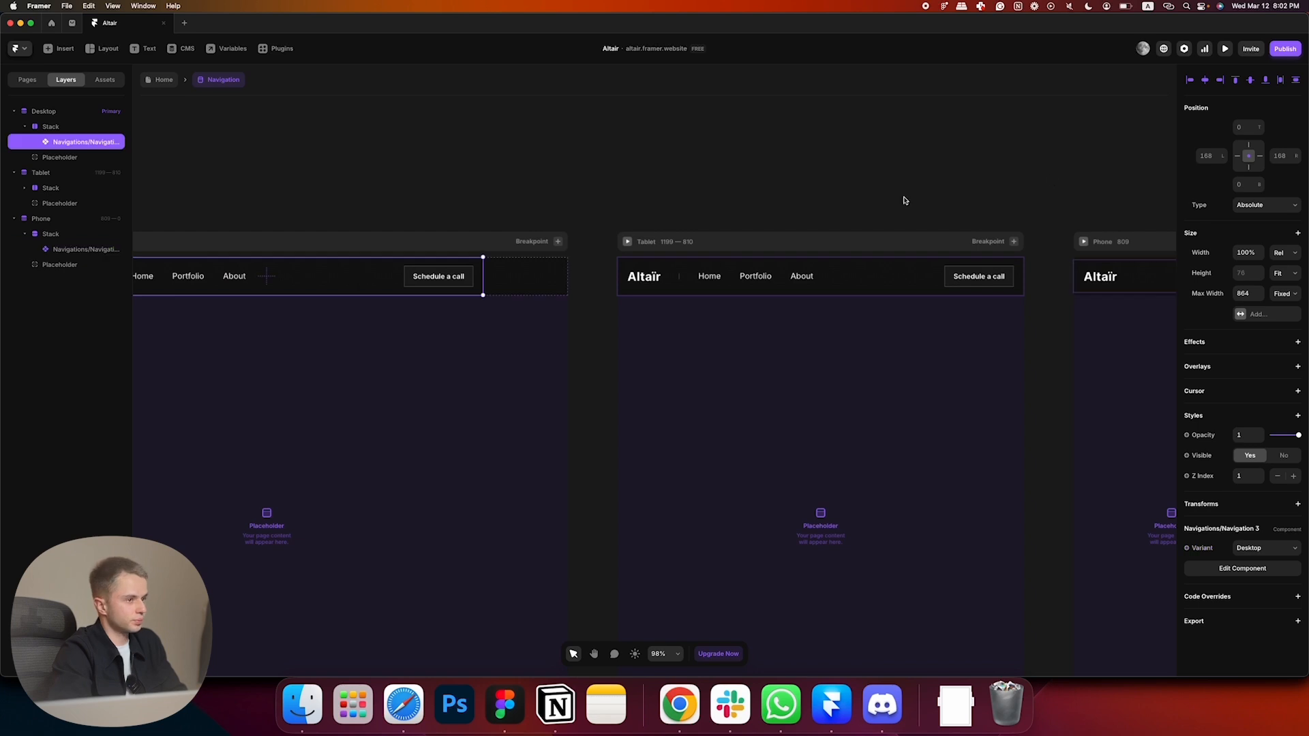
{"action": "left_click_drag", "start_coordinate": [336, 184], "coordinate": [502, 204]}
{"action": "left_click", "coordinate": [503, 206]}
{"action": "left_click", "coordinate": [506, 300]}
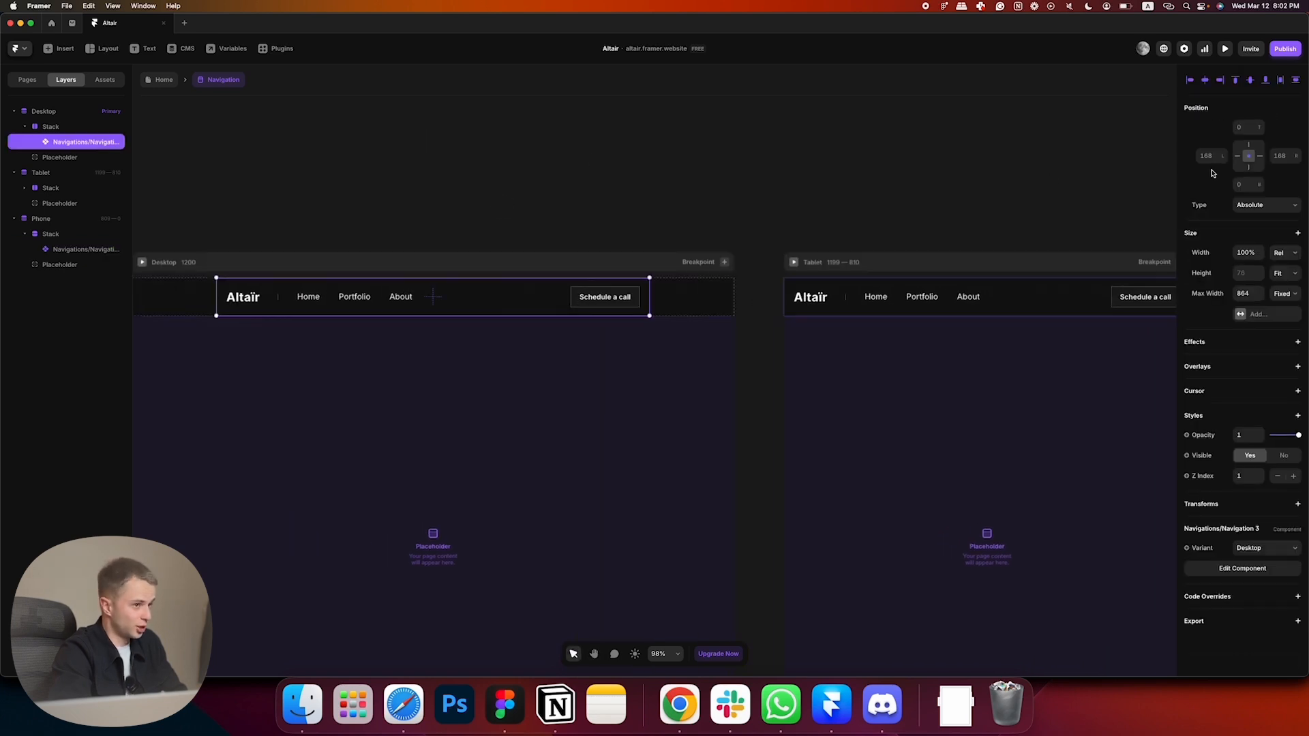
{"action": "left_click", "coordinate": [1250, 147]}
{"action": "left_click_drag", "start_coordinate": [1081, 184], "coordinate": [666, 156]}
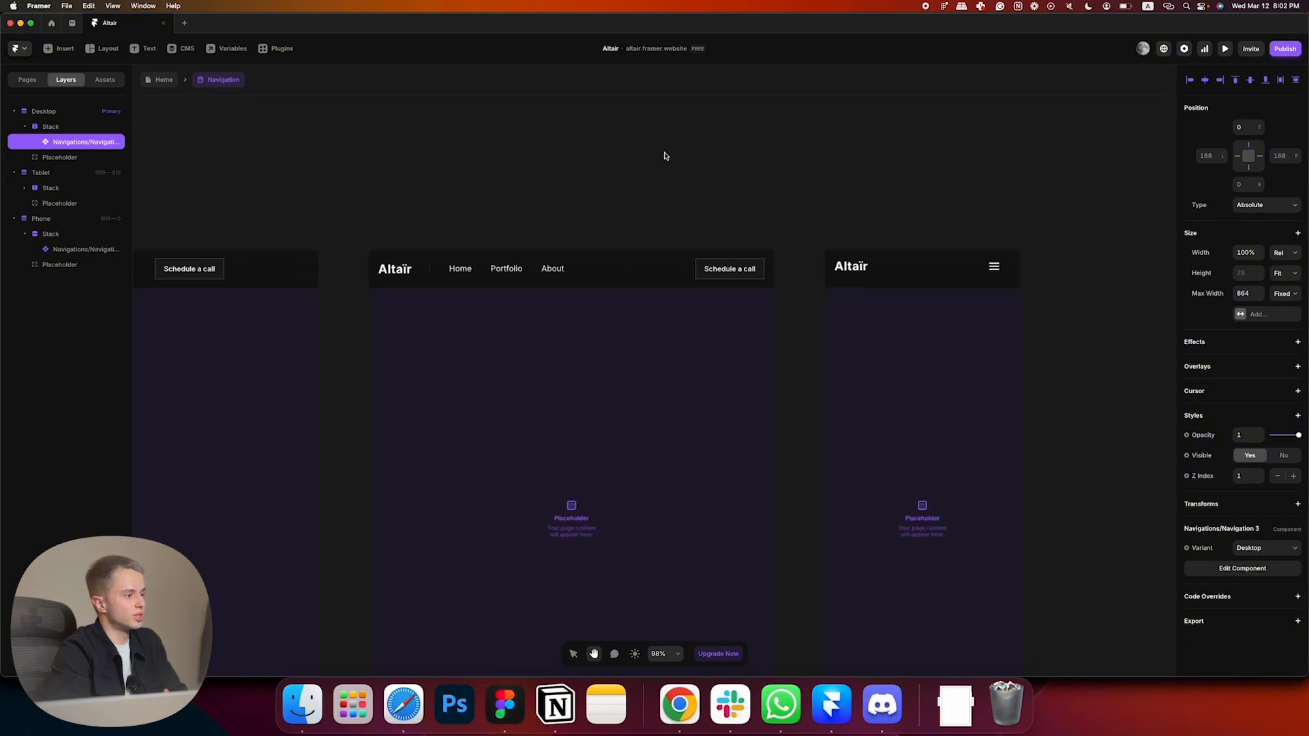
{"action": "left_click", "coordinate": [887, 270]}
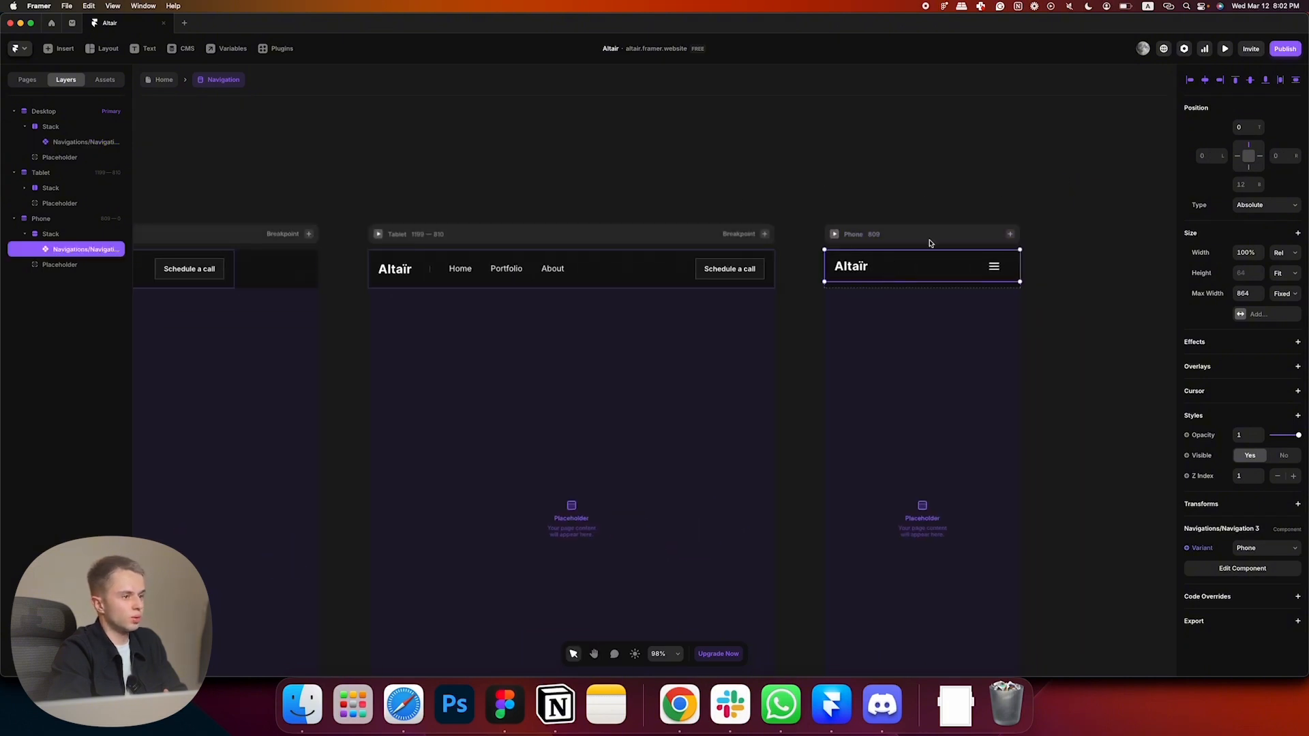
- Set the top padding of the template's Phone breakpoint to match the phone navigation's height
{"action": "left_click", "coordinate": [912, 239]}
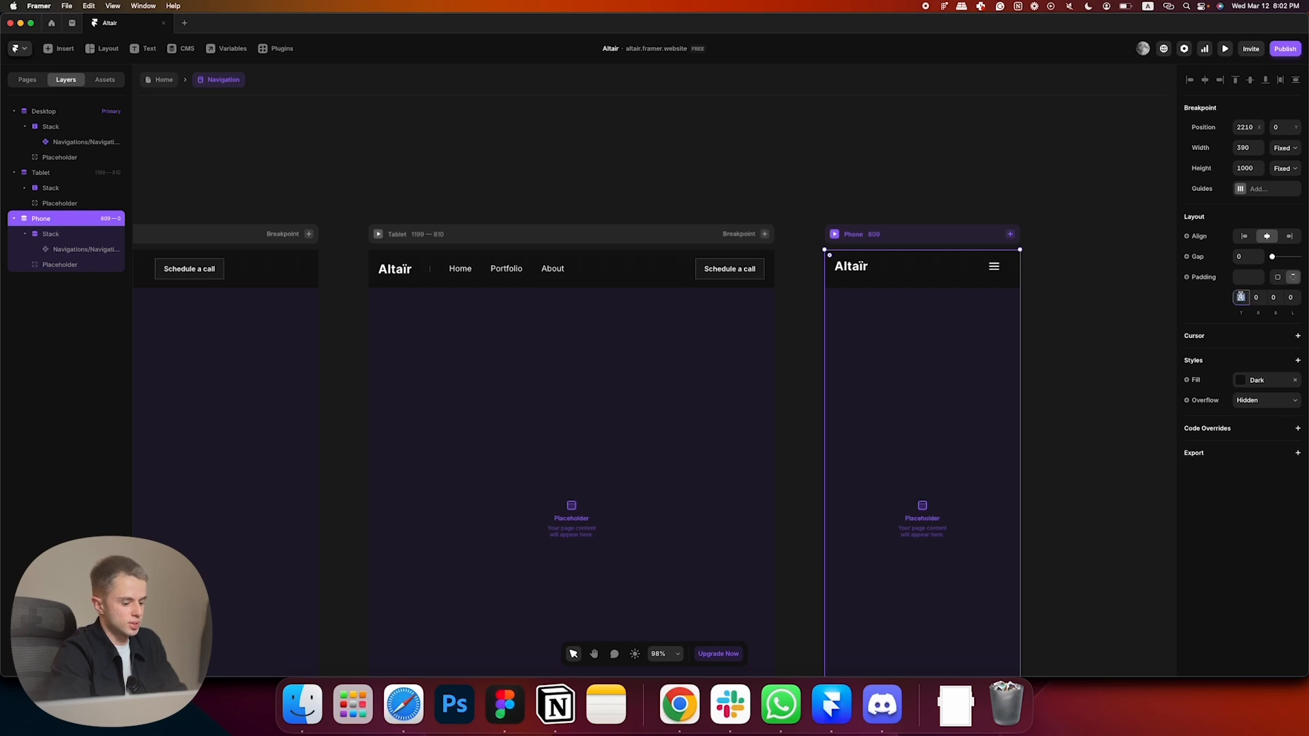
{"action": "key", "text": "Return"}
{"action": "left_click", "coordinate": [853, 175]}
{"action": "left_click_drag", "start_coordinate": [559, 187], "coordinate": [722, 186]}
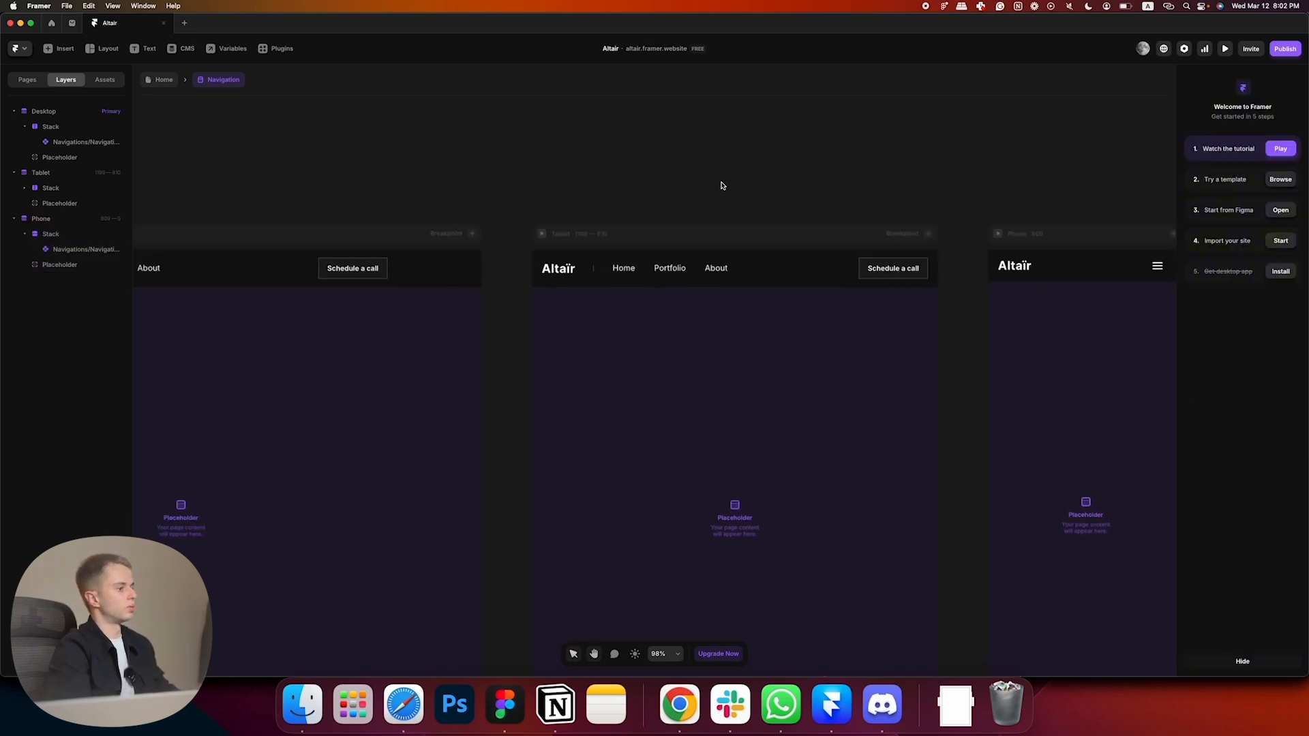
- Return from the Navigation template to the Home page's Desktop and Tablet breakpoints
{"action": "scroll", "coordinate": [716, 185], "scroll_direction": "down", "scroll_amount": 2}
{"action": "left_click", "coordinate": [151, 79]}
{"action": "left_click", "coordinate": [543, 168]}
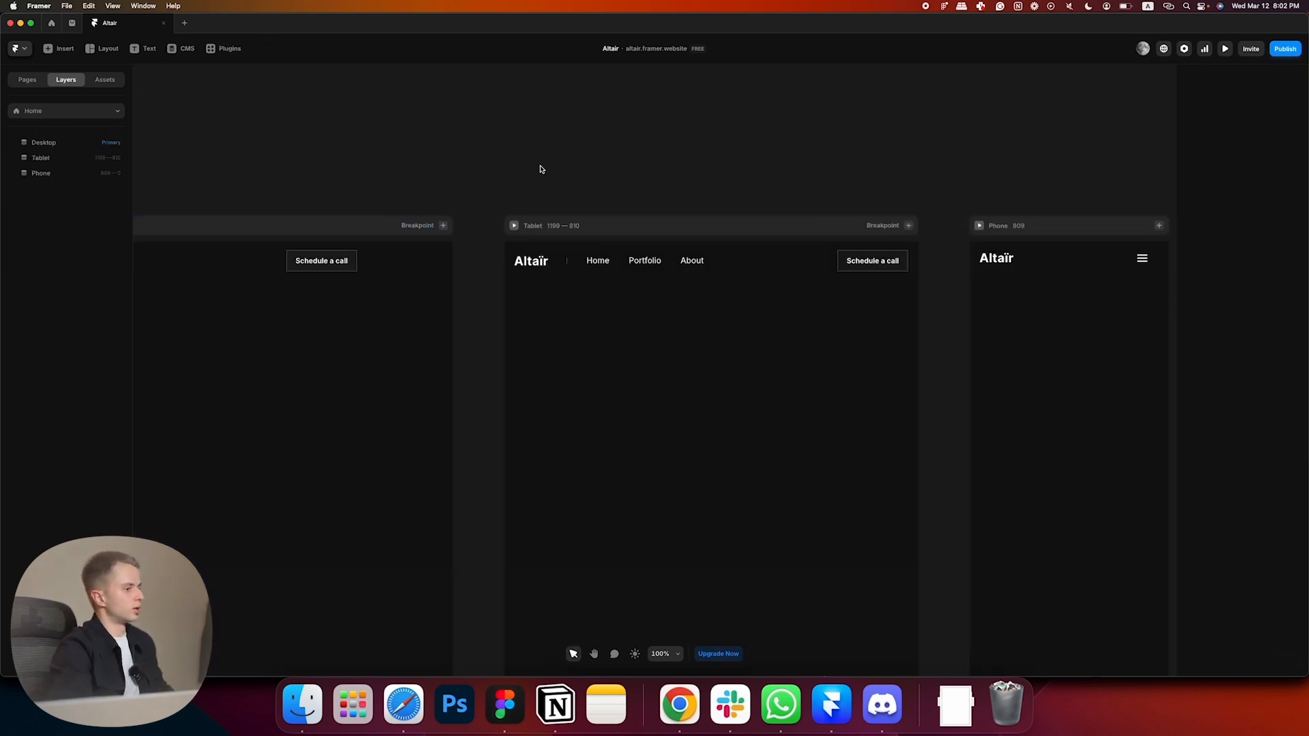
{"action": "left_click_drag", "start_coordinate": [545, 178], "coordinate": [681, 154]}
{"action": "scroll", "coordinate": [671, 150], "scroll_direction": "down", "scroll_amount": 2}
{"action": "scroll", "coordinate": [689, 161], "scroll_direction": "left", "scroll_amount": 3}
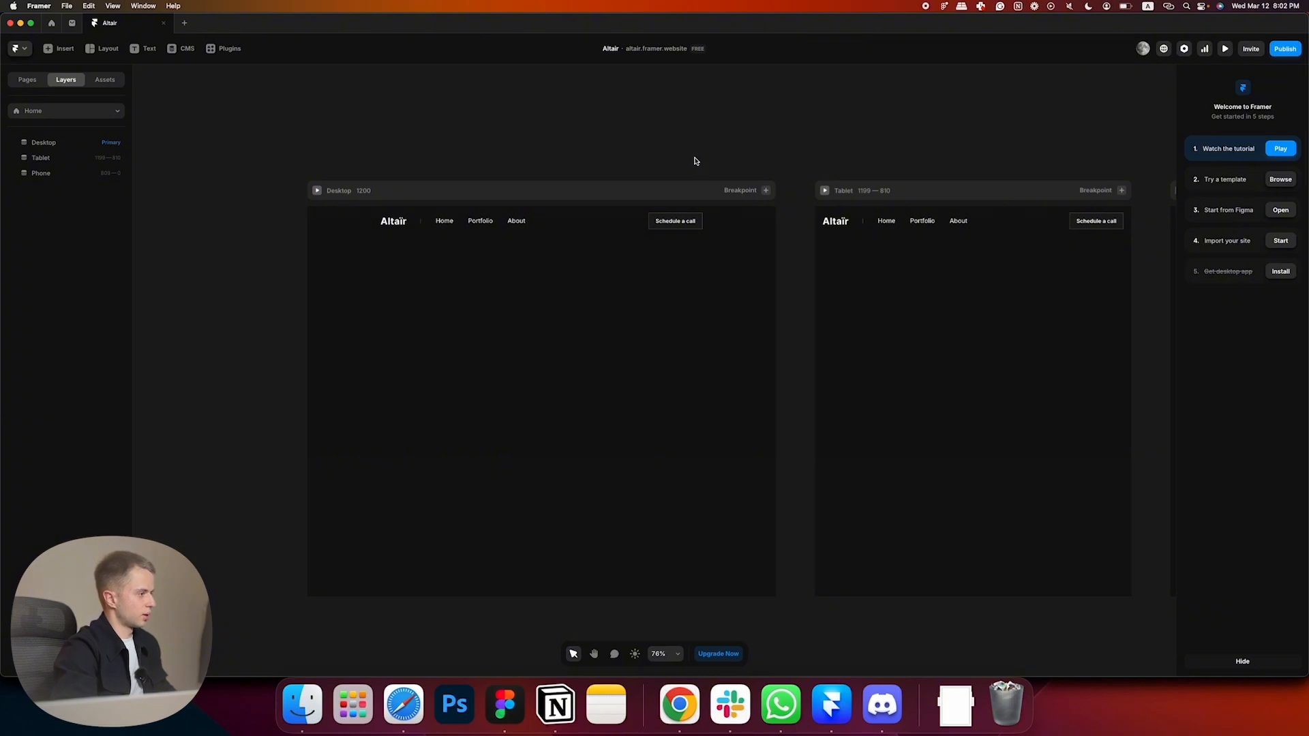
- Switch to Figma, select the star mask group in the Home frame's hero and add an export setting to it
{"action": "key", "text": "super+Tab"}
{"action": "left_click_drag", "start_coordinate": [675, 324], "coordinate": [585, 294]}
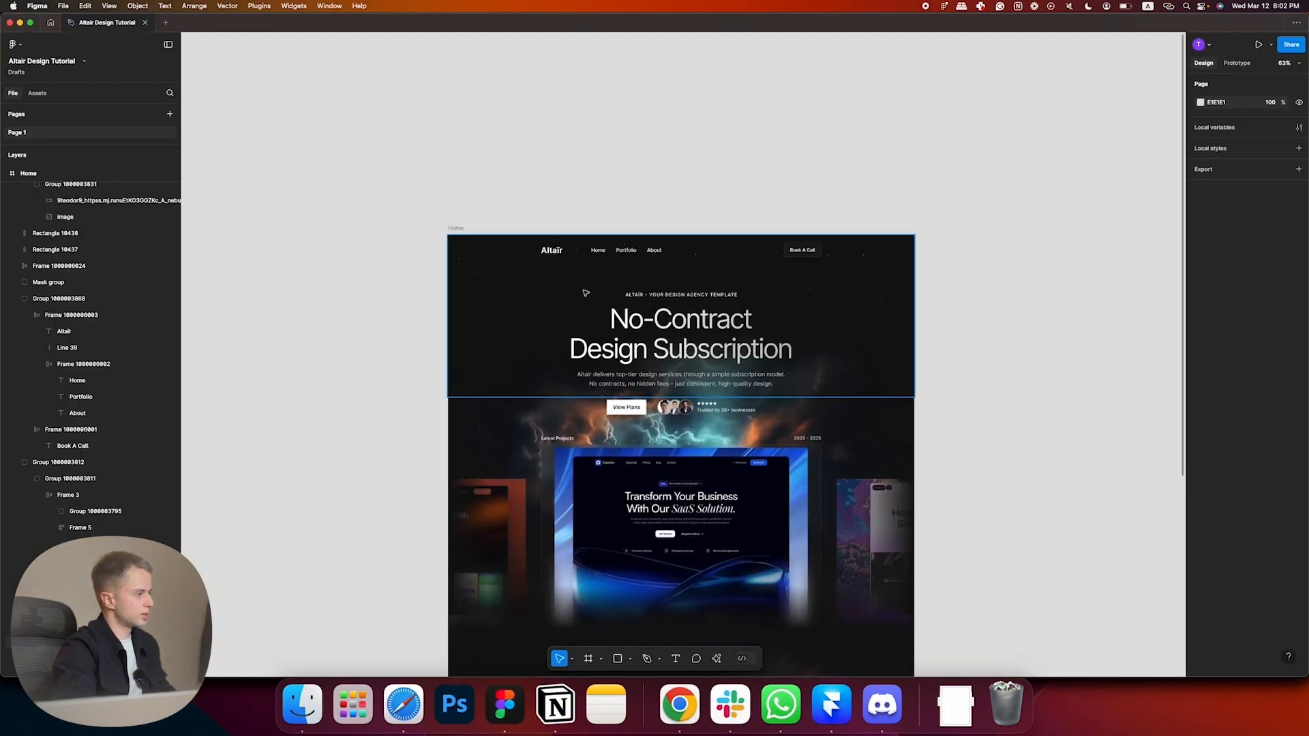
{"action": "left_click", "coordinate": [495, 299]}
{"action": "left_click", "coordinate": [640, 175]}
{"action": "left_click_drag", "start_coordinate": [620, 171], "coordinate": [461, 157]}
{"action": "scroll", "coordinate": [509, 153], "scroll_direction": "up", "scroll_amount": 1}
{"action": "left_click", "coordinate": [307, 302]}
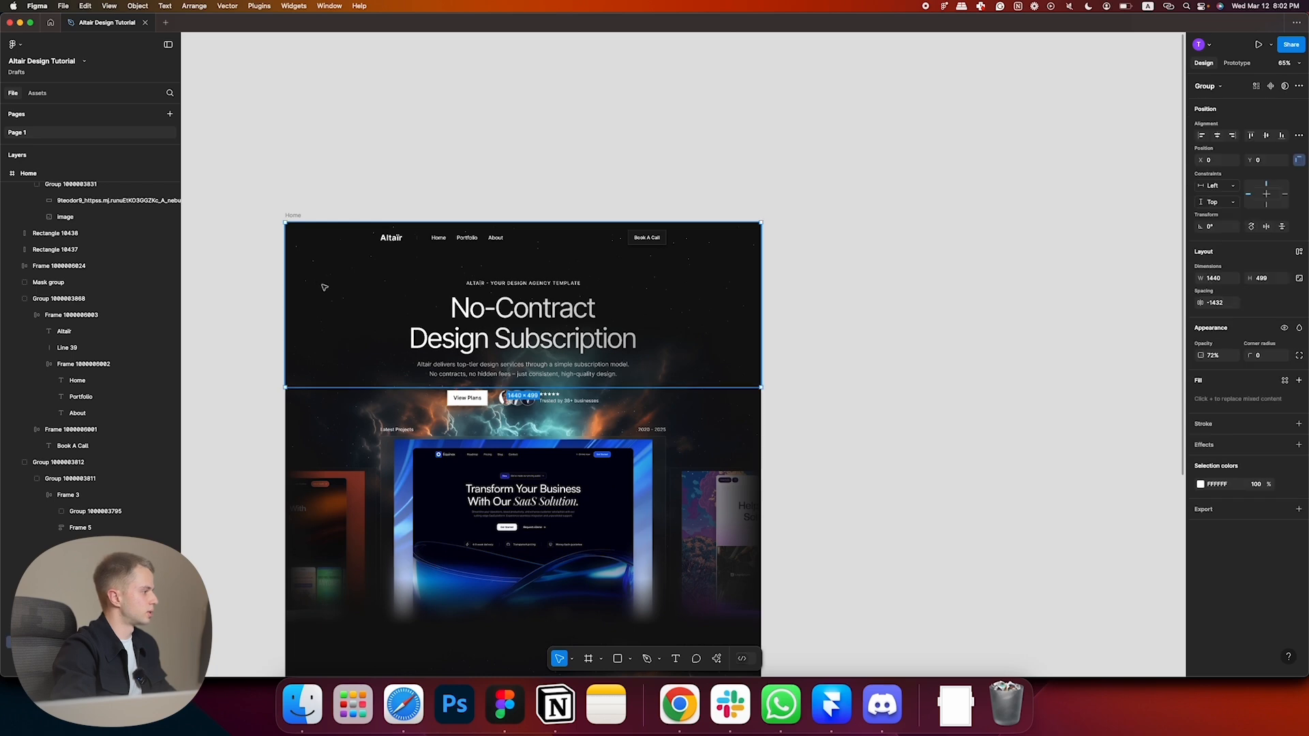
{"action": "scroll", "coordinate": [319, 287], "scroll_direction": "up", "scroll_amount": 2}
{"action": "scroll", "coordinate": [319, 286], "scroll_direction": "down", "scroll_amount": 2}
{"action": "left_click", "coordinate": [1298, 509]}
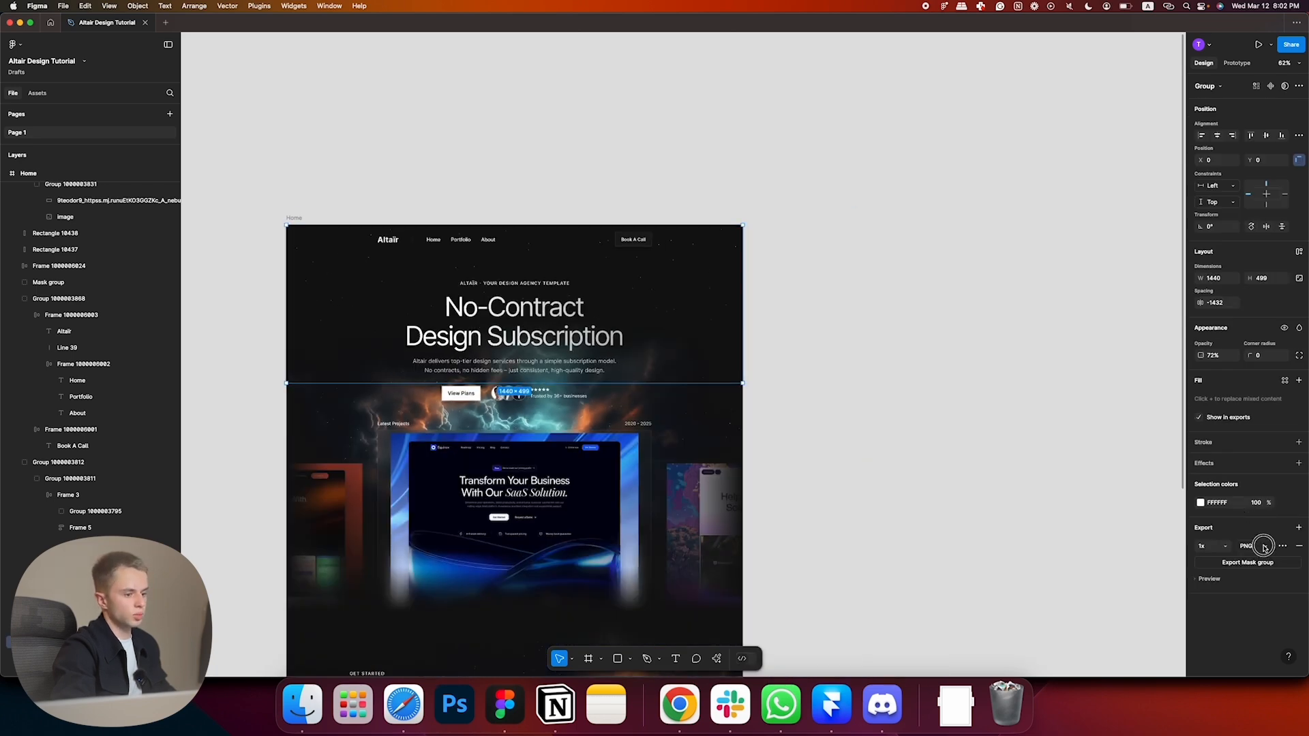
- Bring the exported star image into the Framer canvas and wrap it in a new frame
{"action": "left_click_drag", "start_coordinate": [956, 641], "coordinate": [234, 184]}
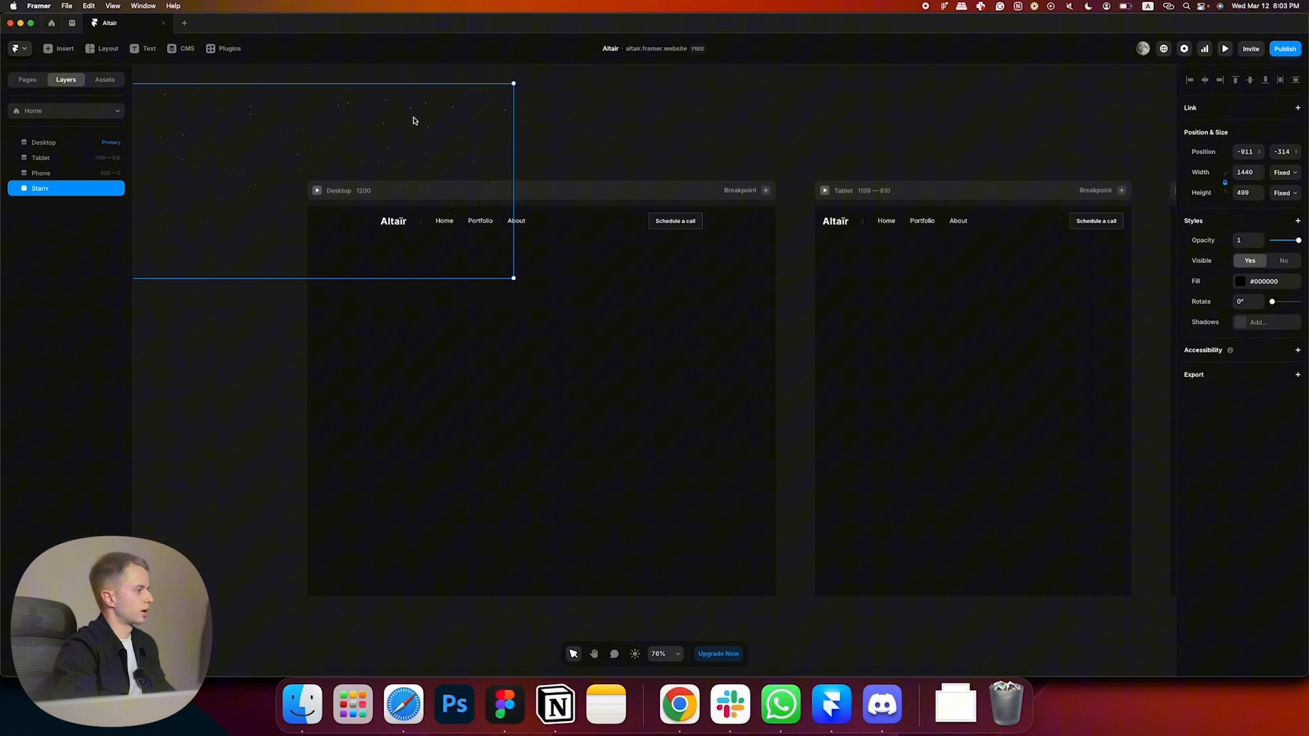
{"action": "scroll", "coordinate": [554, 121], "scroll_direction": "left", "scroll_amount": 4}
{"action": "scroll", "coordinate": [554, 122], "scroll_direction": "up", "scroll_amount": 1}
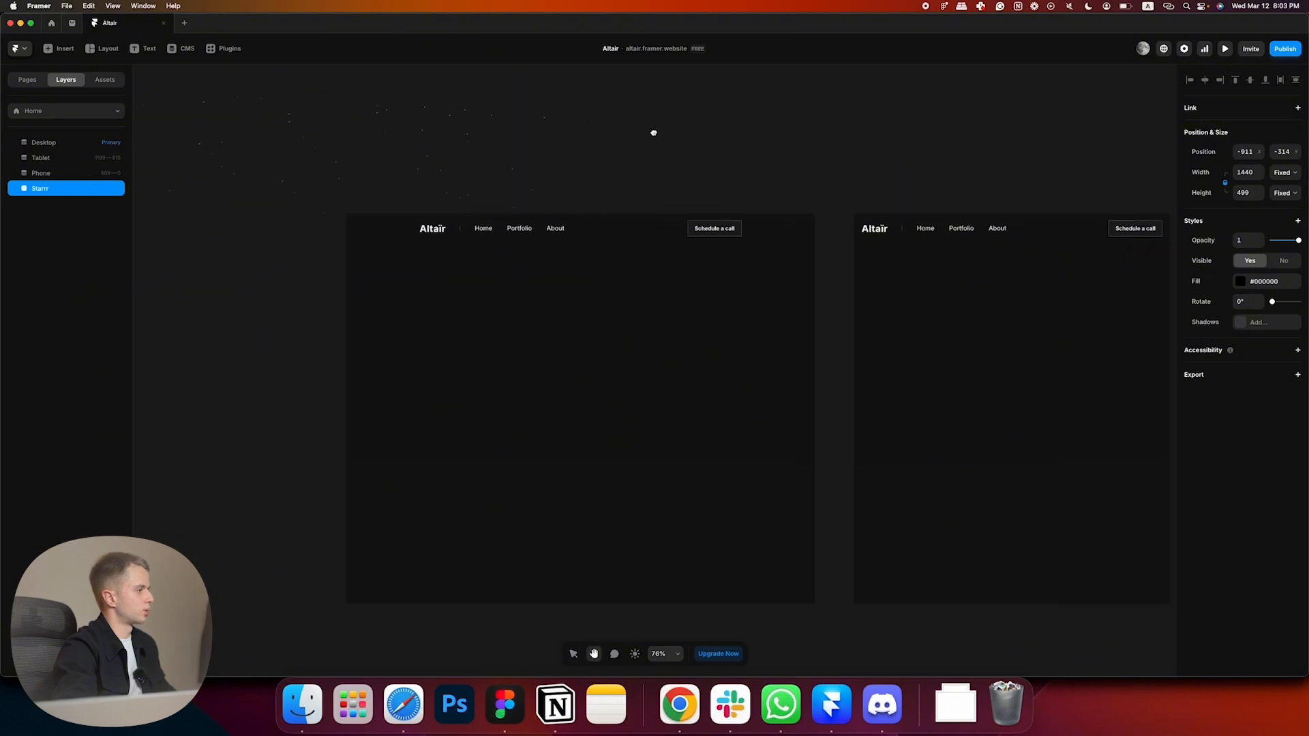
{"action": "right_click", "coordinate": [443, 165]}
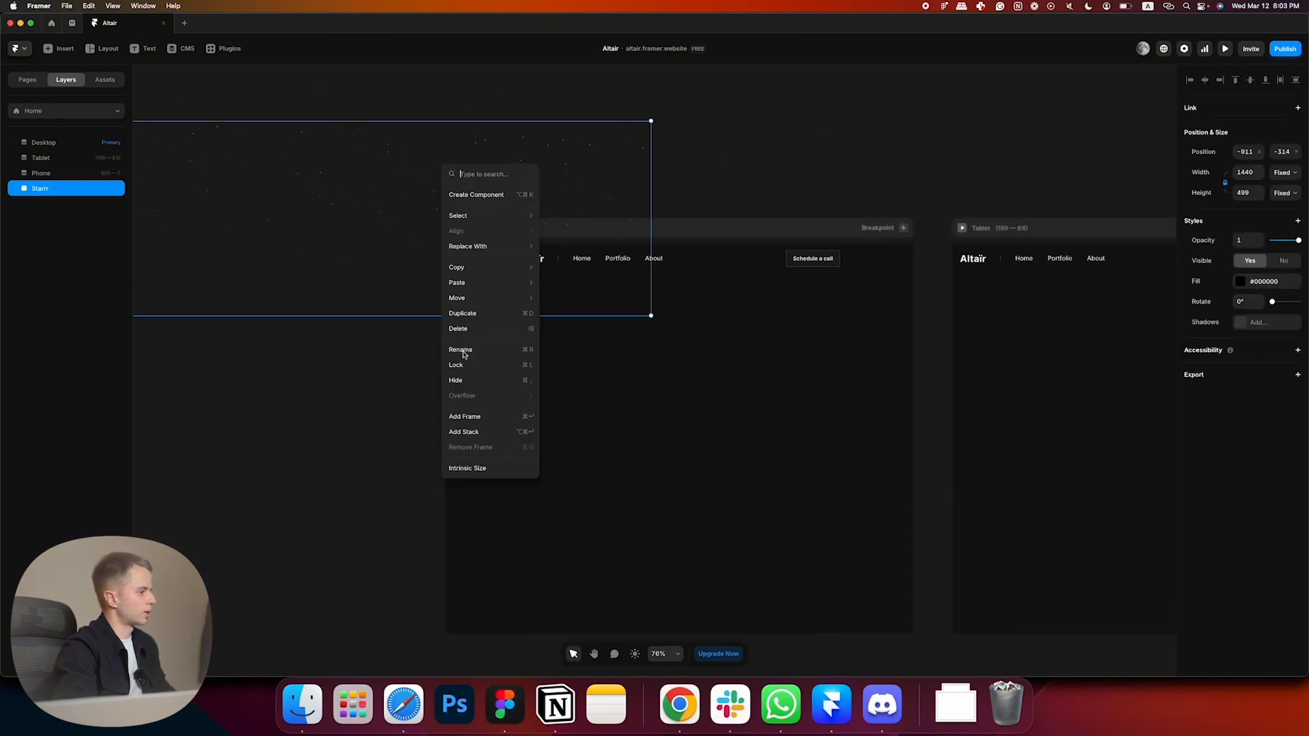
{"action": "left_click", "coordinate": [468, 428]}
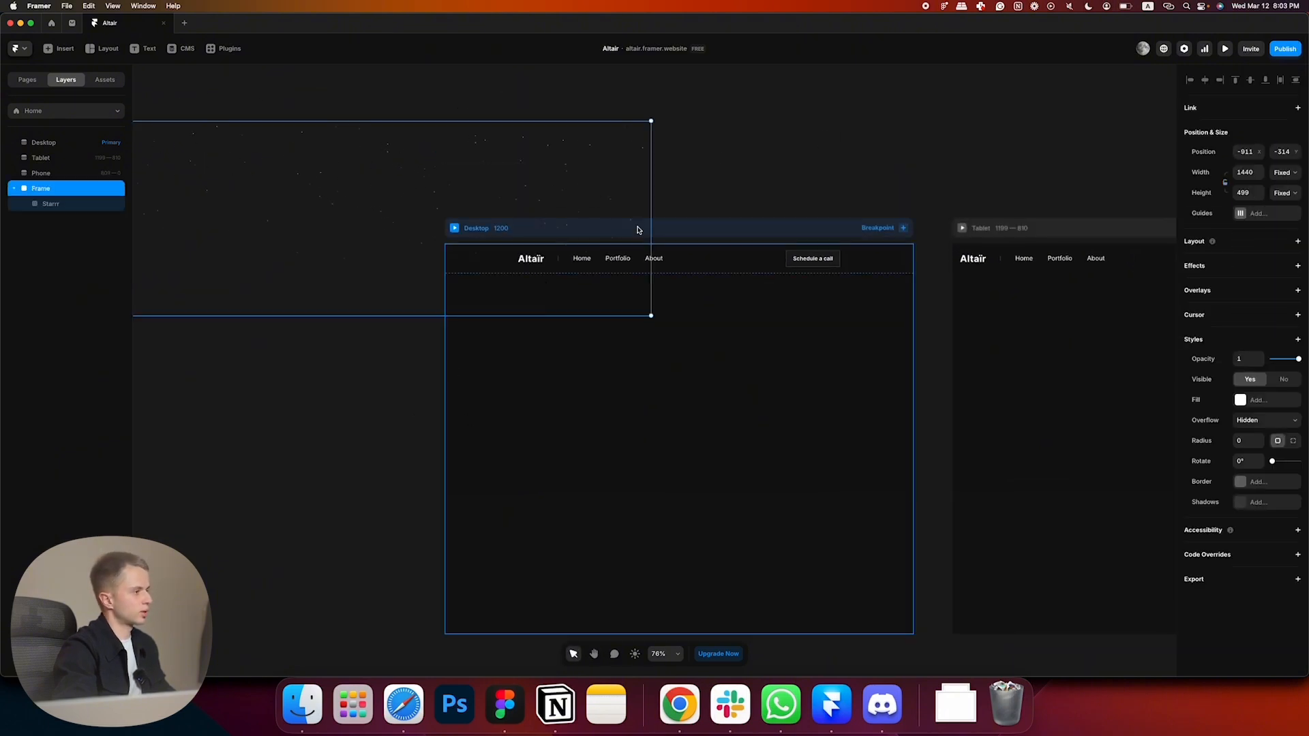
- Cut the star frame from the canvas and paste it into the Desktop breakpoint
{"action": "key", "text": "BackSpace"}
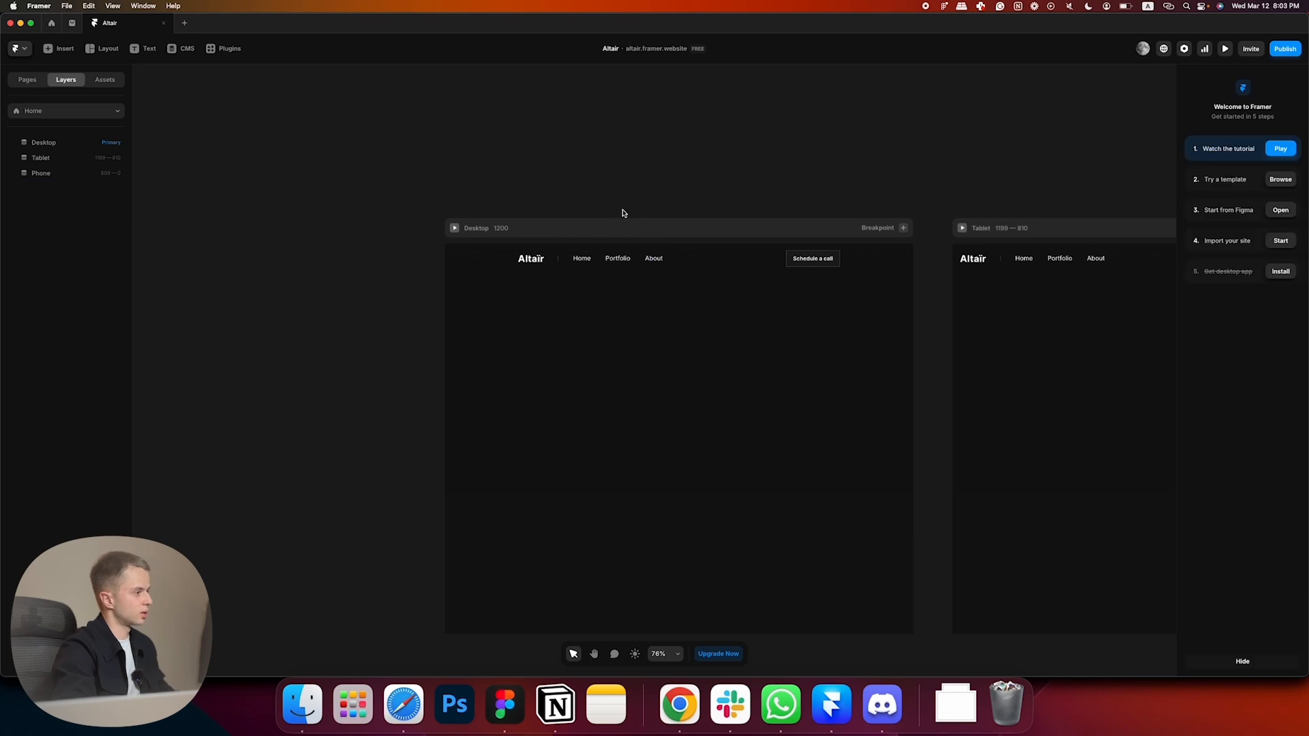
{"action": "left_click", "coordinate": [619, 225]}
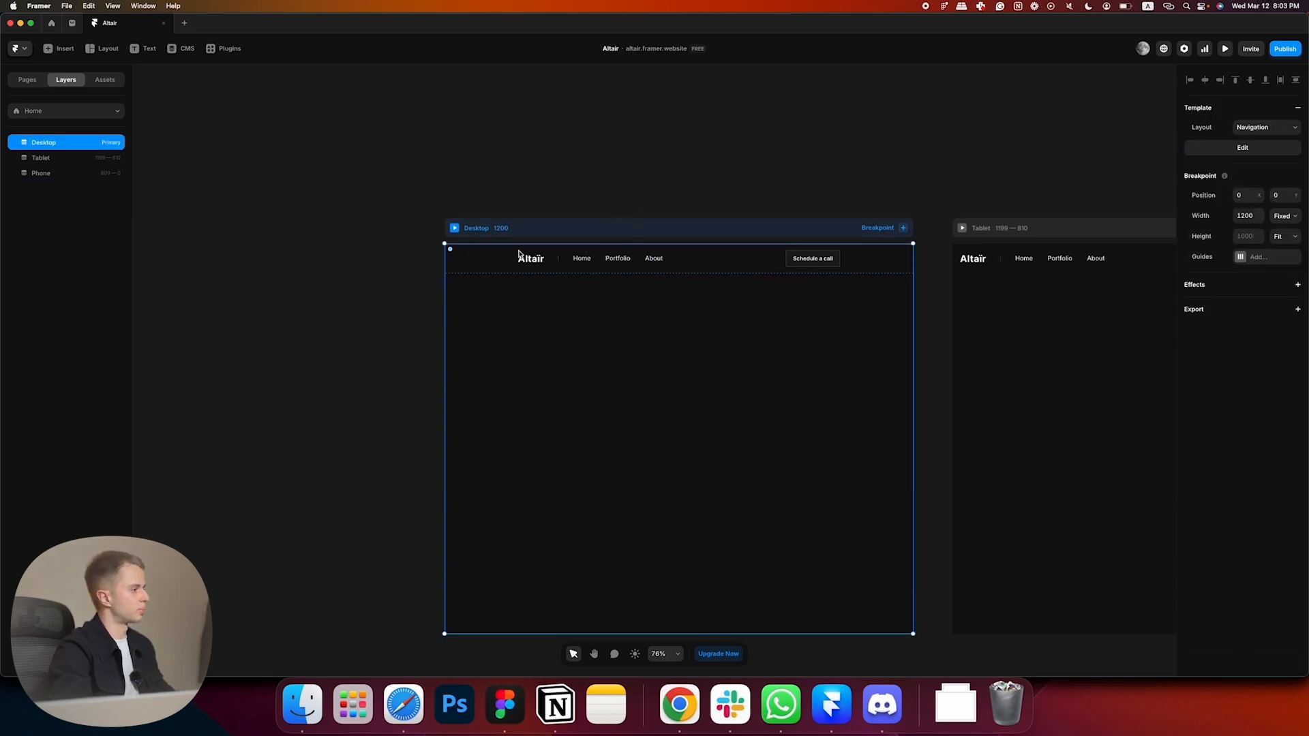
{"action": "key", "text": "super+z"}
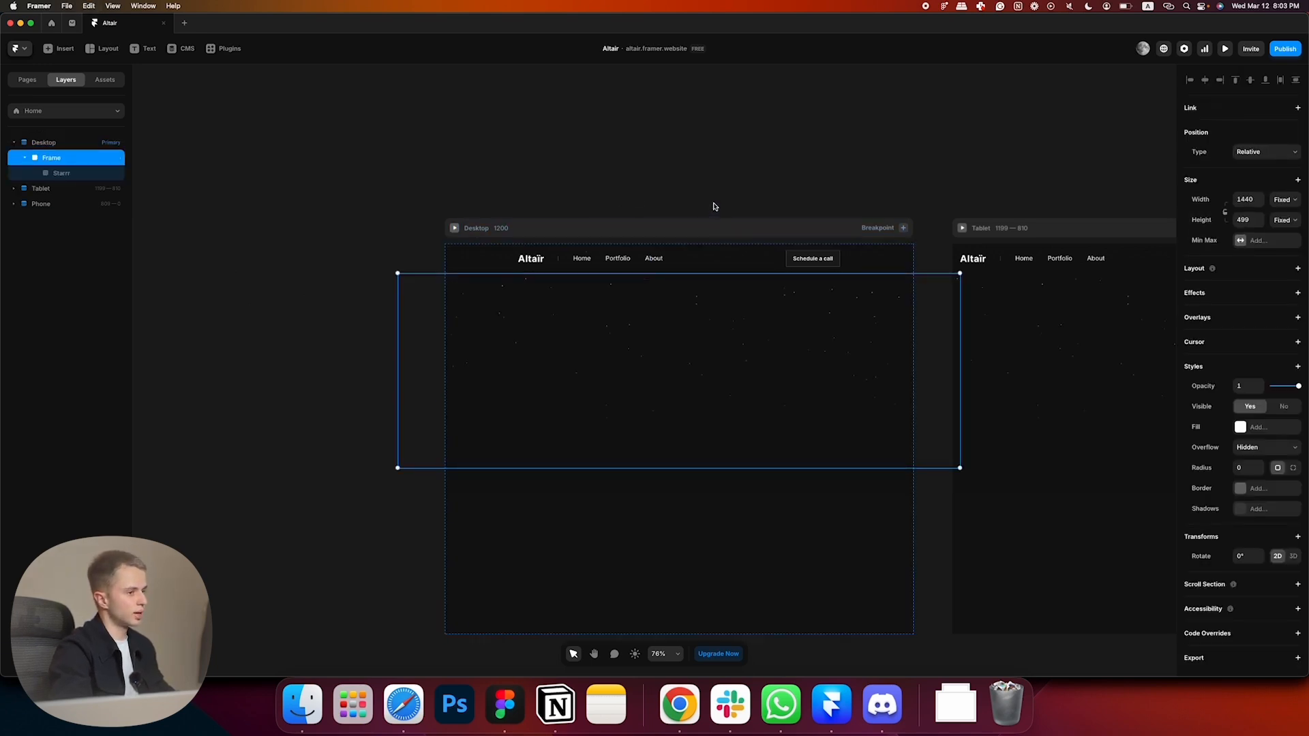
- Lock the star frame's aspect ratio and set its width to Relative at 100%
{"action": "left_click", "coordinate": [1225, 218]}
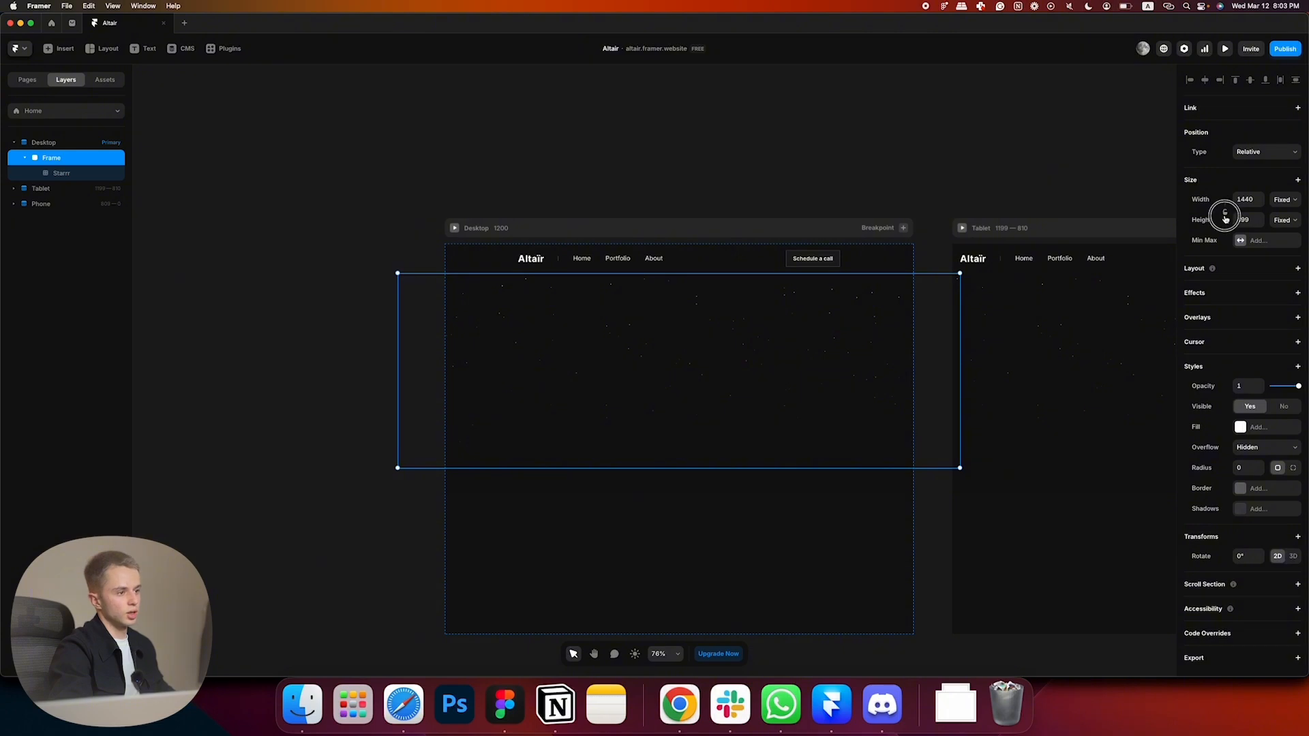
{"action": "left_click", "coordinate": [1278, 200]}
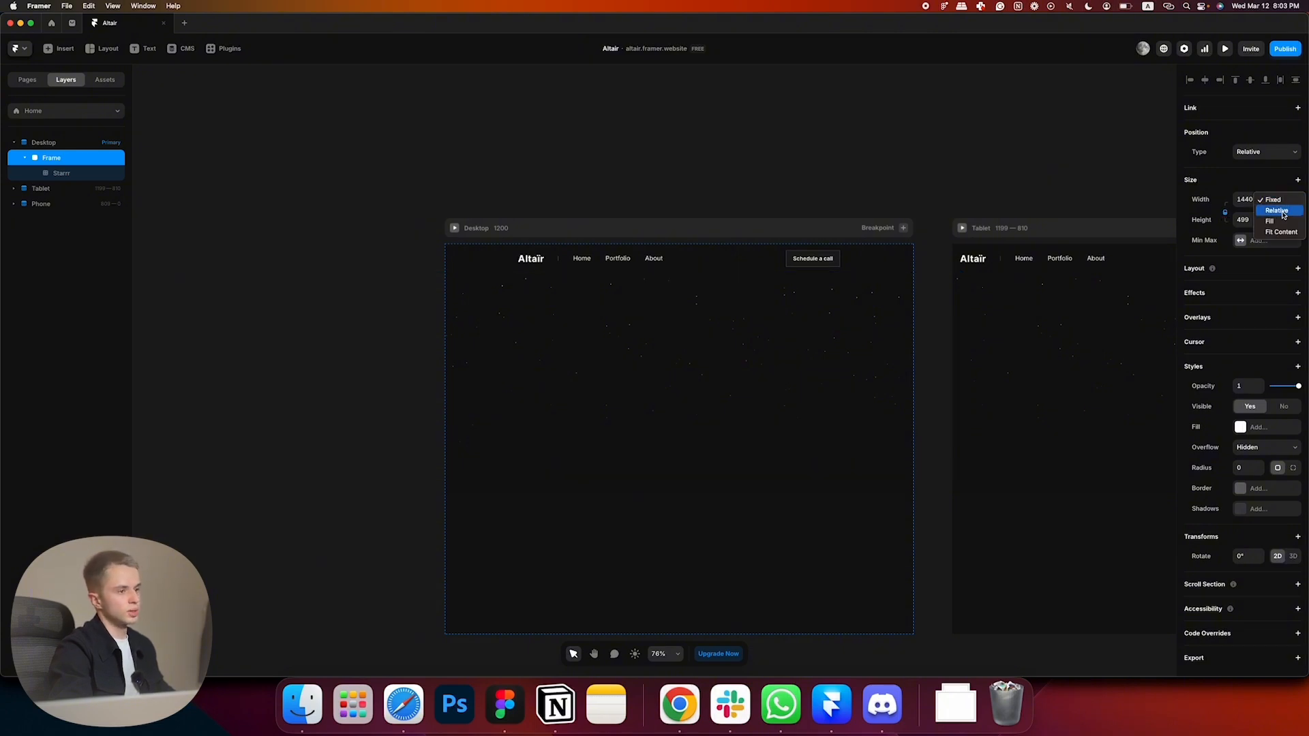
{"action": "left_click", "coordinate": [1282, 215]}
{"action": "left_click", "coordinate": [1245, 199]}
{"action": "type", "text": "100"}
{"action": "key", "text": "Return"}
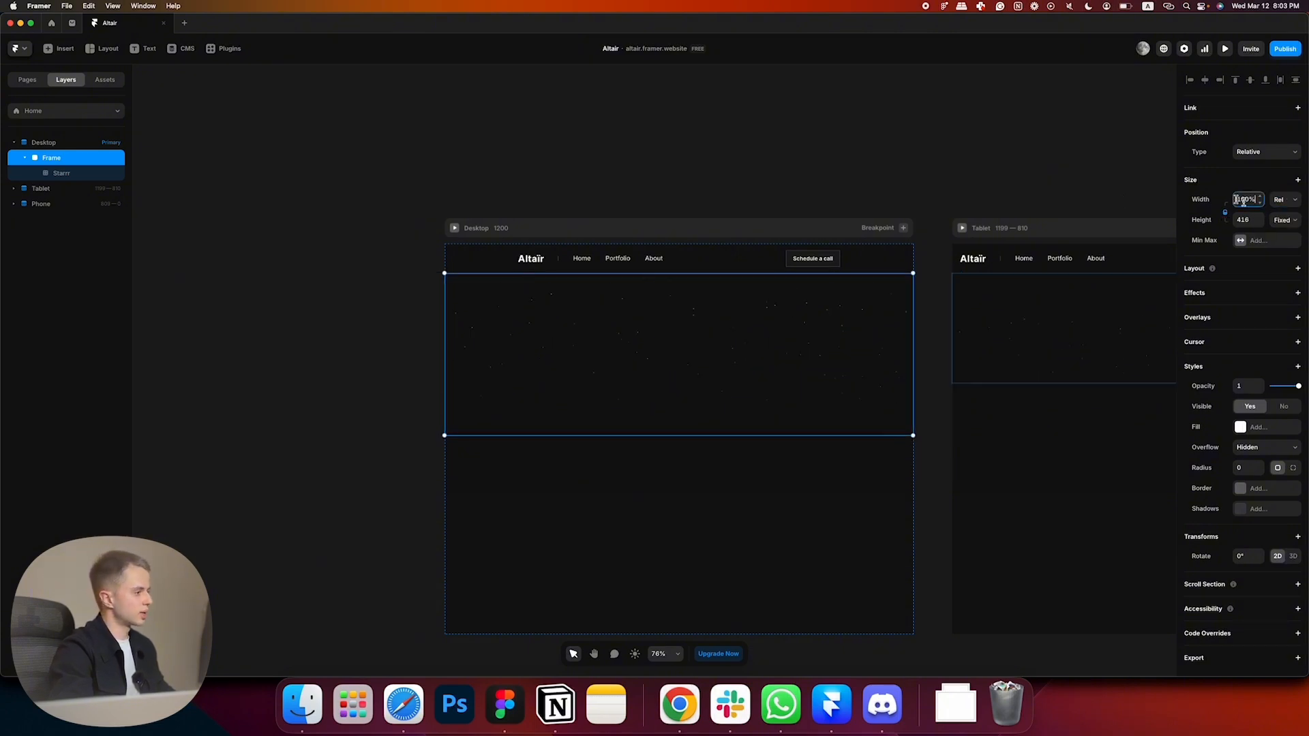
- Change the star frame's position type to Absolute and set its top offset to 0
{"action": "left_click", "coordinate": [1248, 152]}
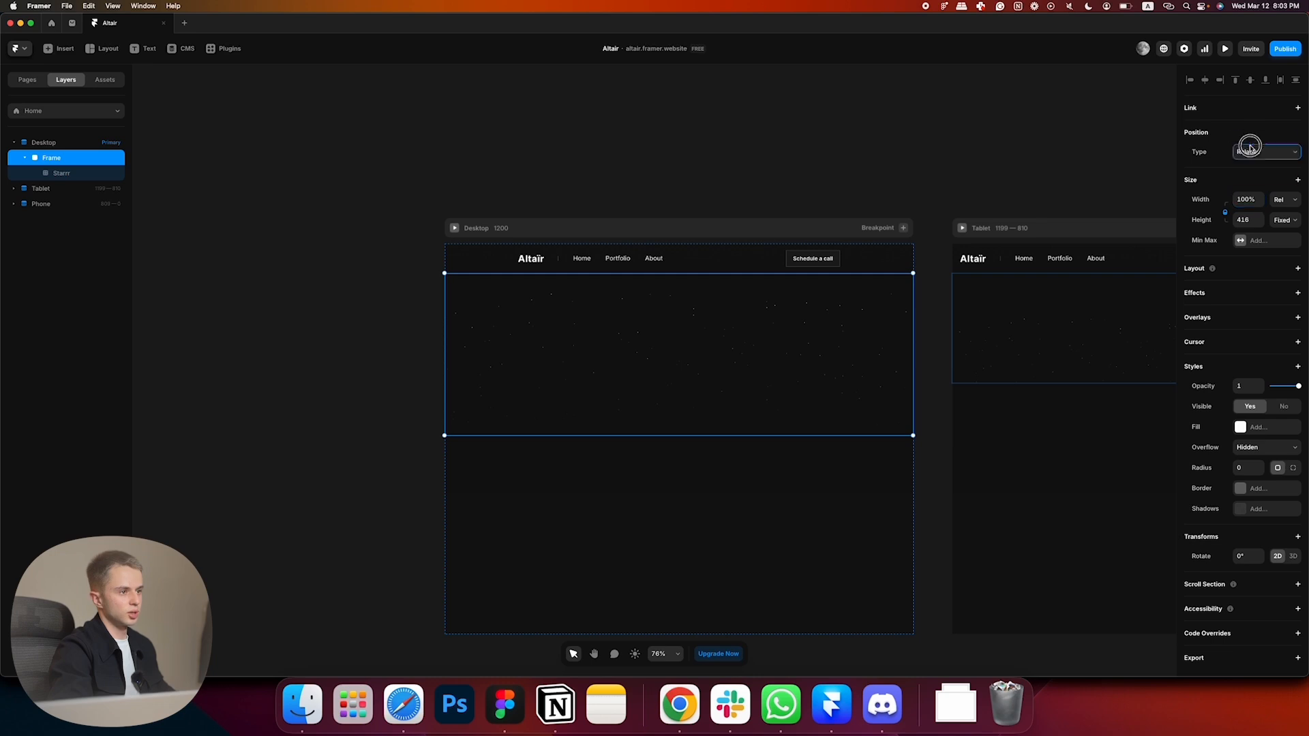
{"action": "left_click", "coordinate": [1263, 150]}
{"action": "left_click", "coordinate": [1245, 152]}
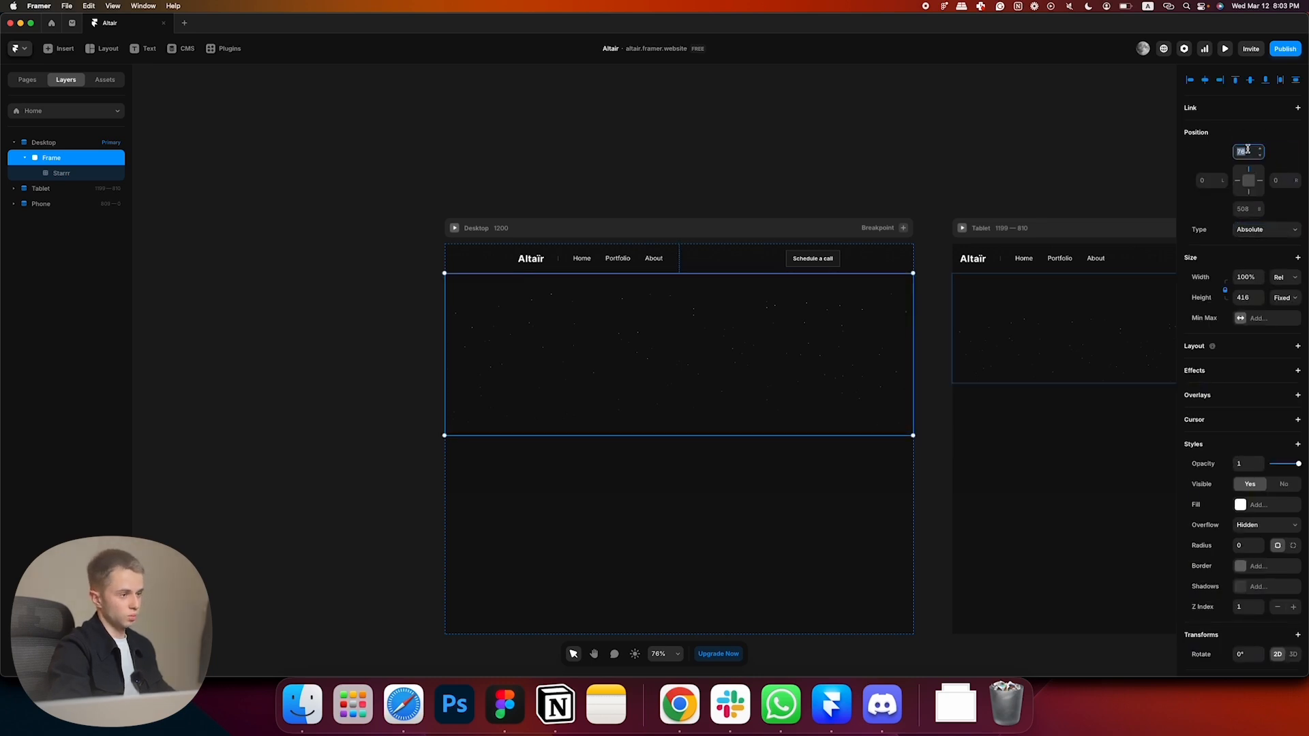
{"action": "type", "text": "0"}
{"action": "key", "text": "Return"}
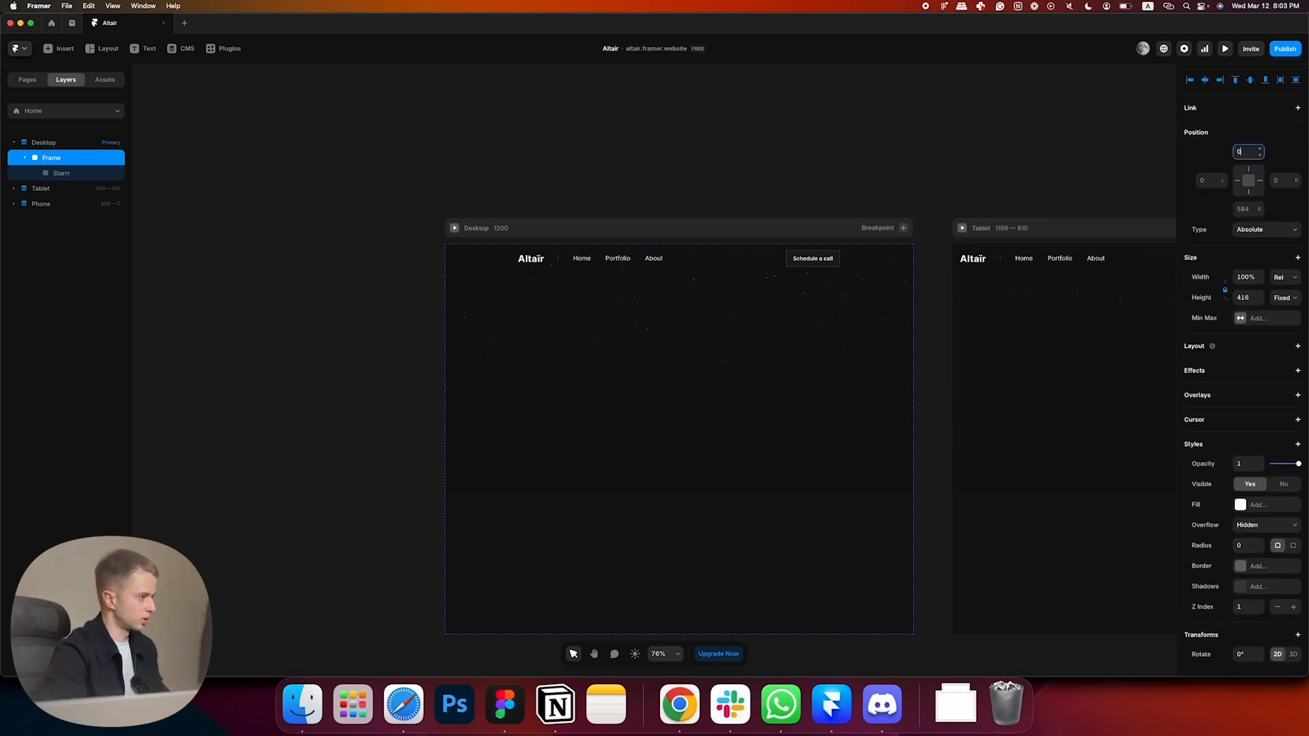
- Lower the star frame's Z Index to 0
{"action": "key", "text": "shift+2"}
{"action": "scroll", "coordinate": [1267, 587], "scroll_direction": "down", "scroll_amount": 1}
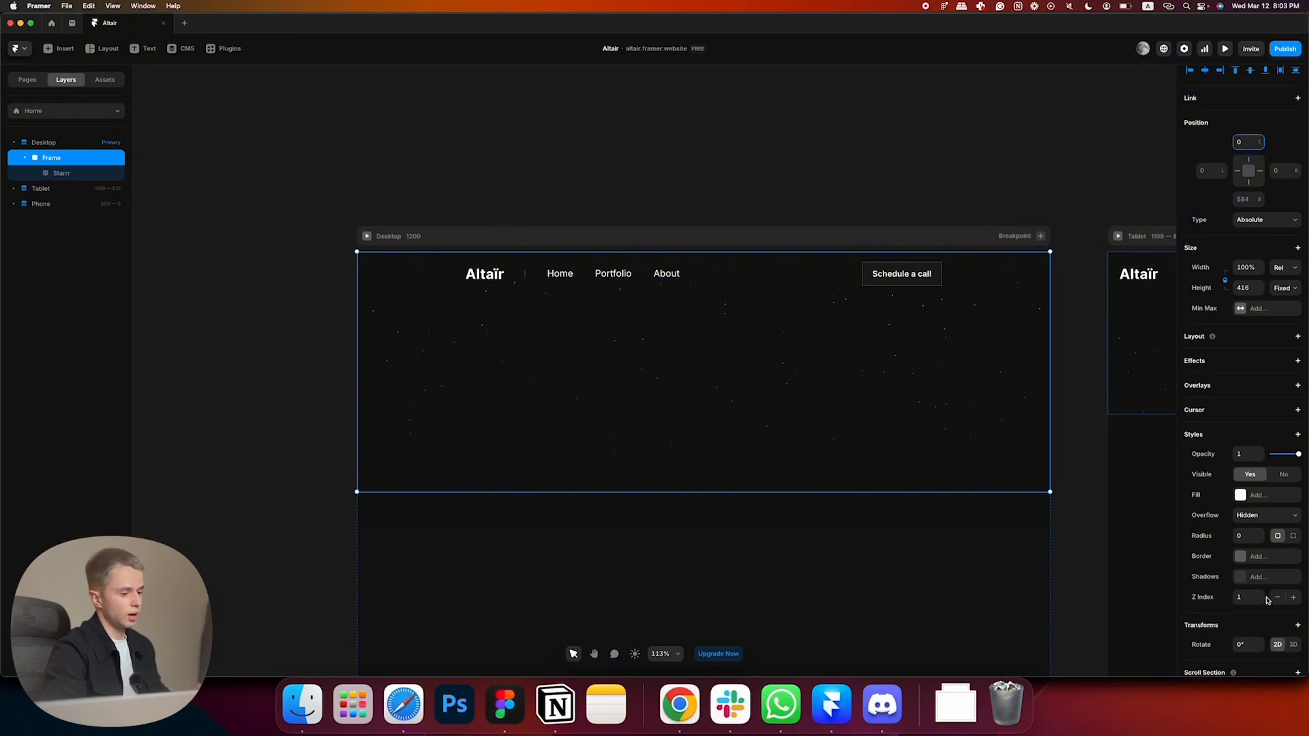
{"action": "left_click", "coordinate": [1276, 598]}
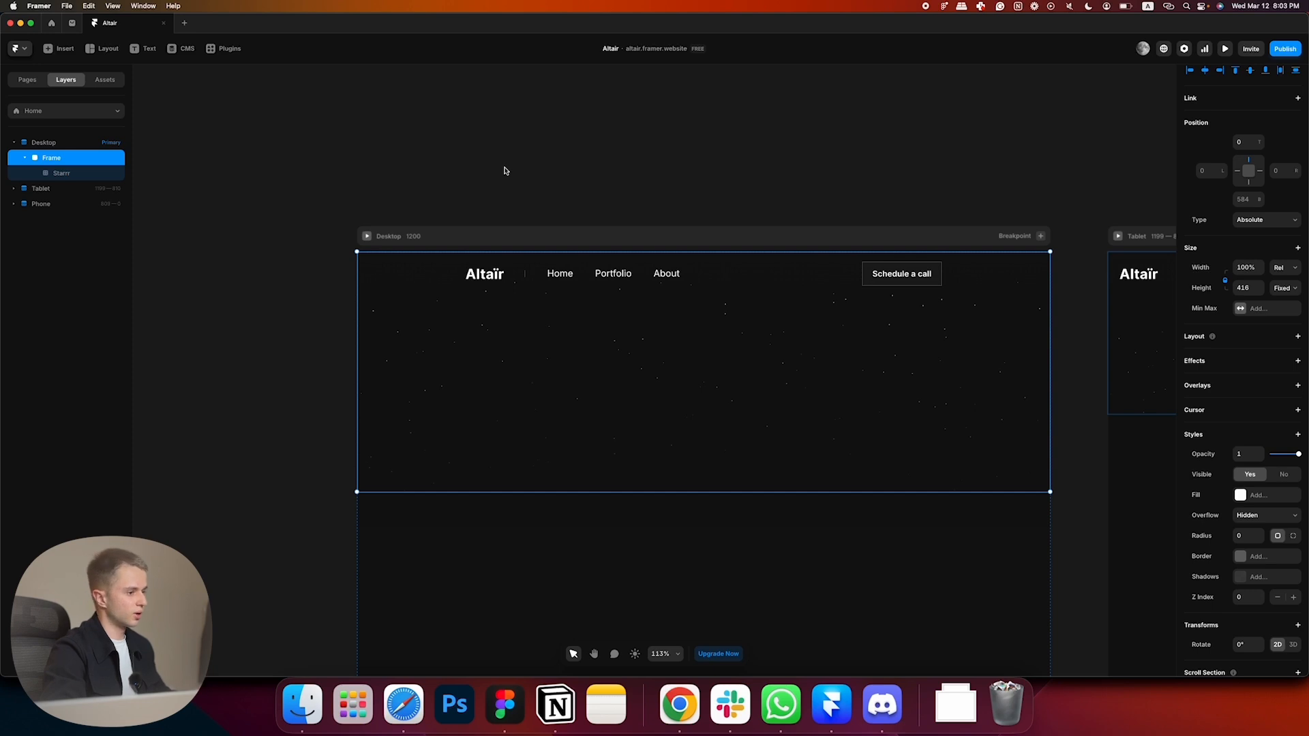
{"action": "scroll", "coordinate": [506, 171], "scroll_direction": "down", "scroll_amount": 3}
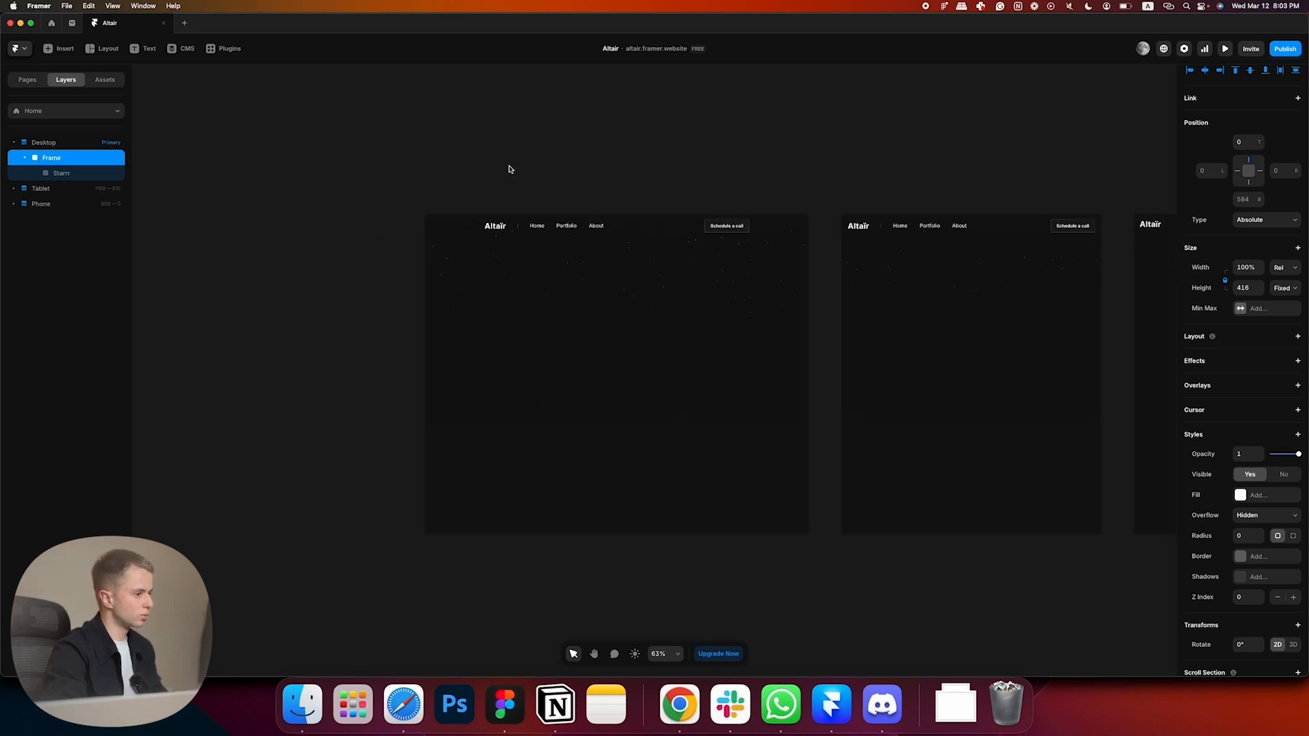
- Lock the star frame in the Desktop breakpoint's layers and deselect it
{"action": "right_click", "coordinate": [65, 159]}
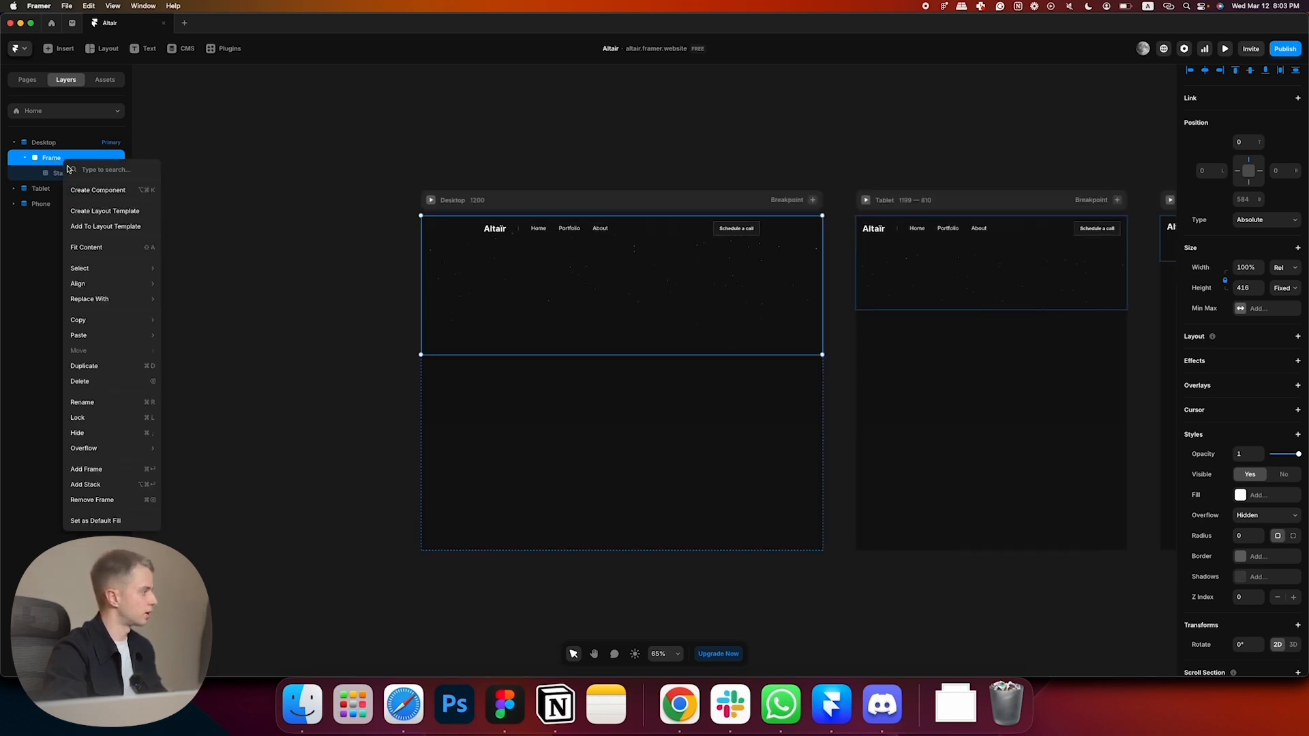
{"action": "right_click", "coordinate": [44, 157]}
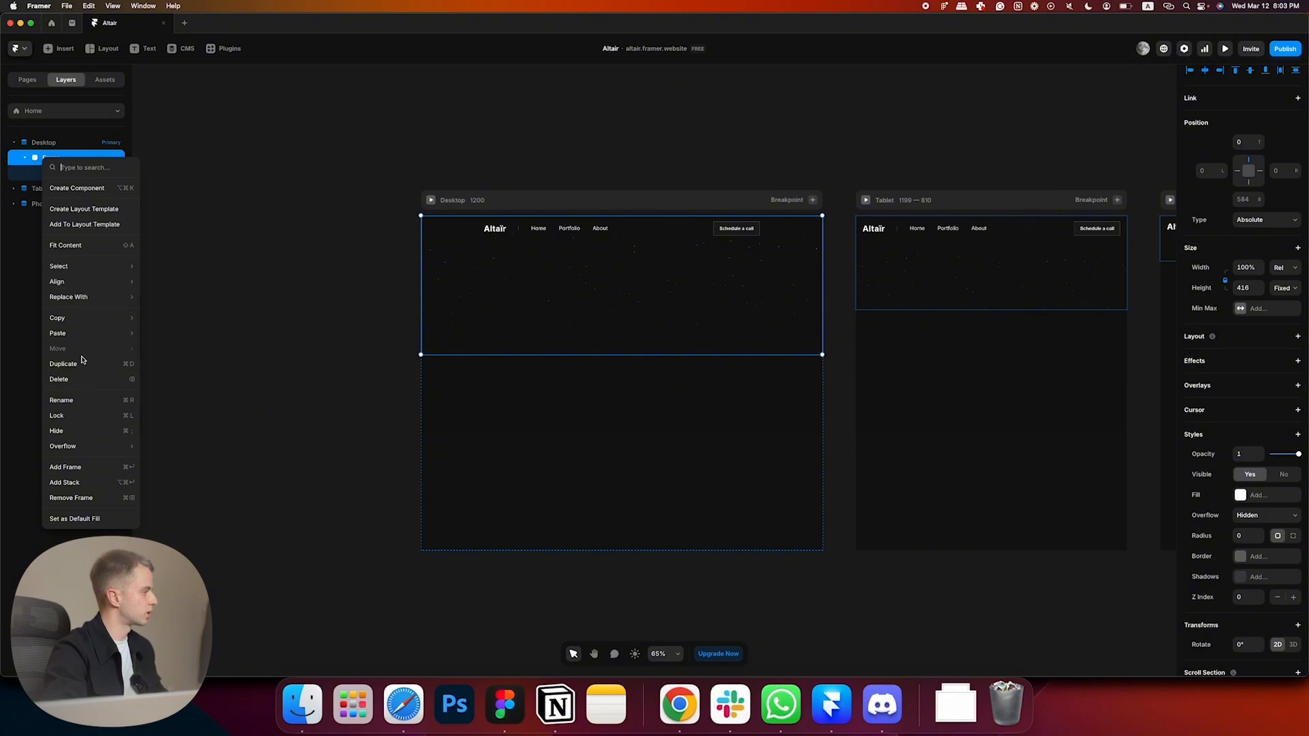
{"action": "left_click", "coordinate": [83, 416]}
{"action": "left_click", "coordinate": [259, 371]}
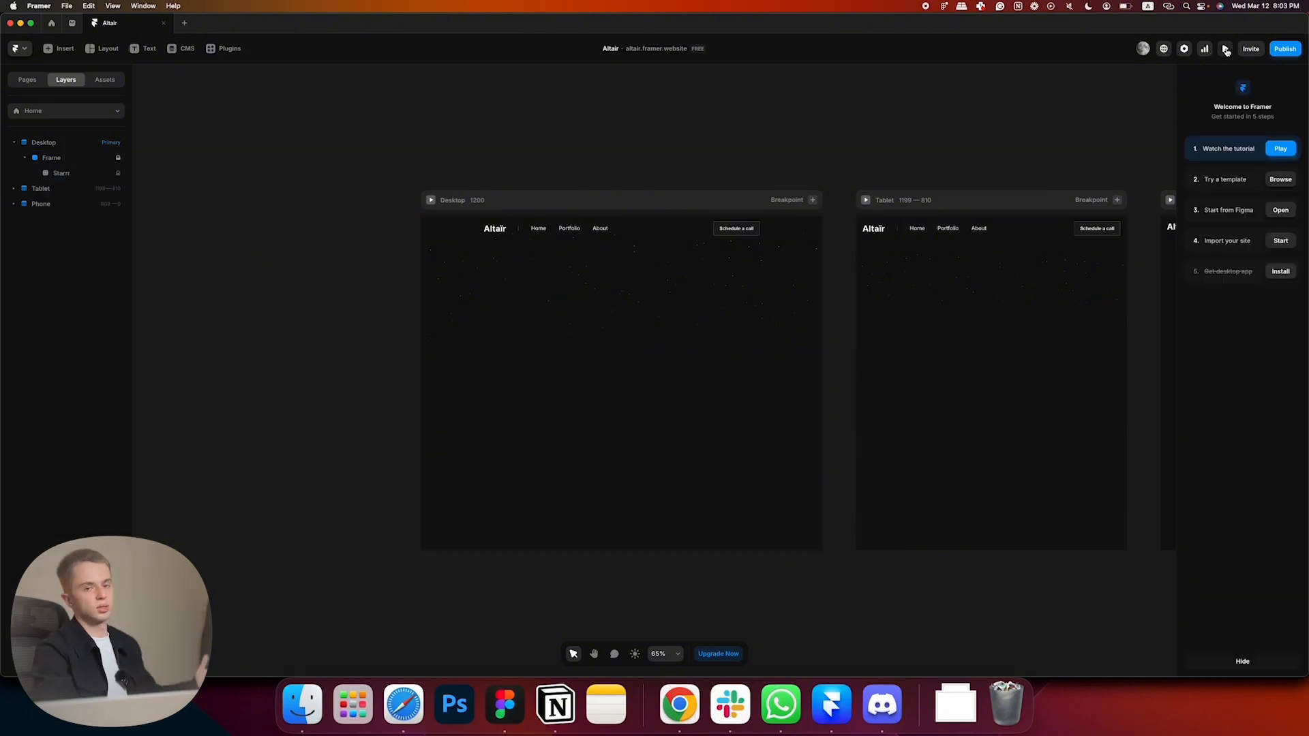
- Preview the Home page, then switch to Figma and examine the hero section's content and layout
{"action": "left_click", "coordinate": [1226, 49]}
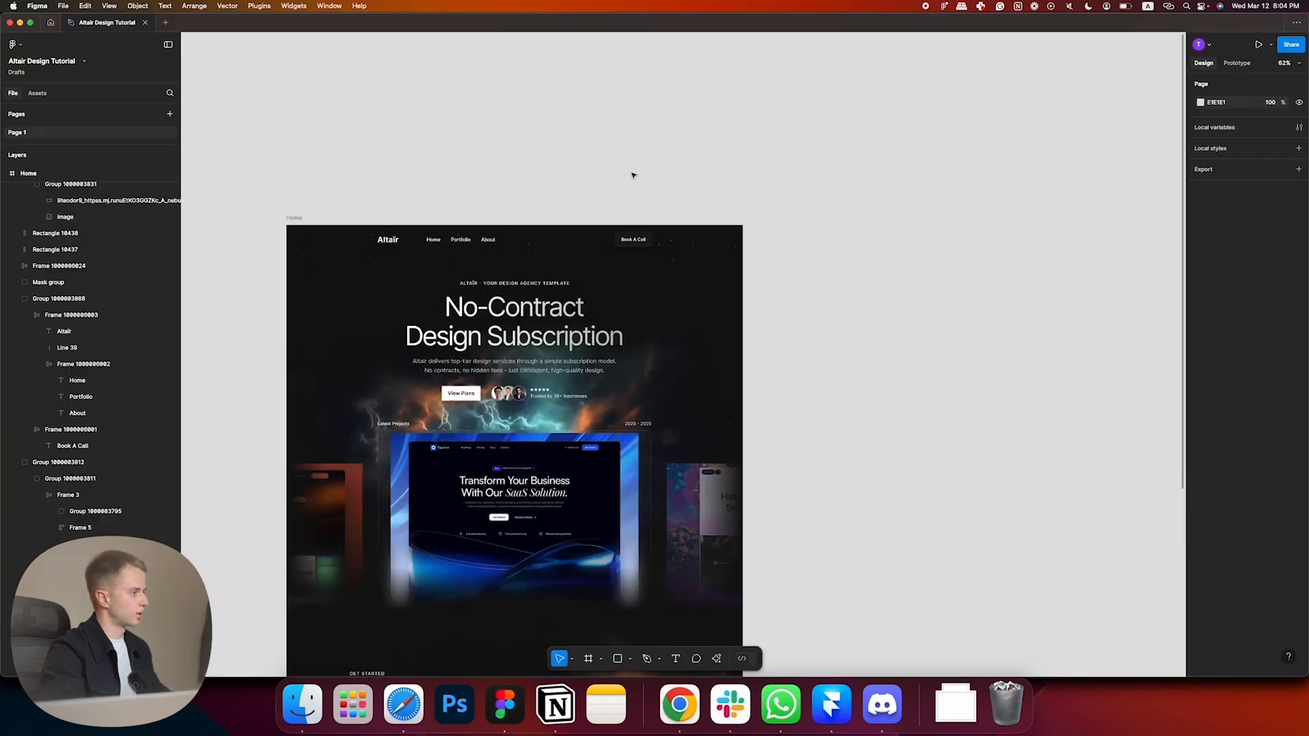
{"action": "scroll", "coordinate": [634, 175], "scroll_direction": "down", "scroll_amount": 3}
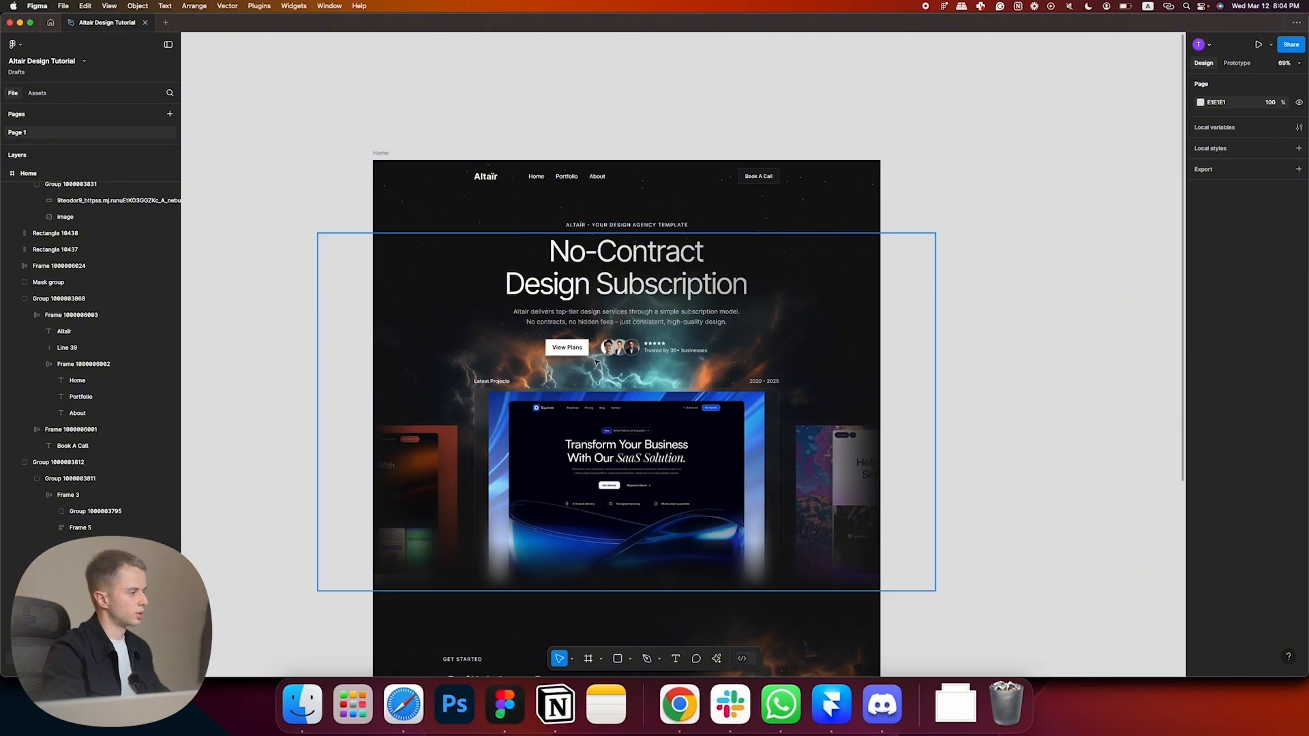
{"action": "left_click", "coordinate": [641, 229]}
{"action": "key", "text": "super+c"}
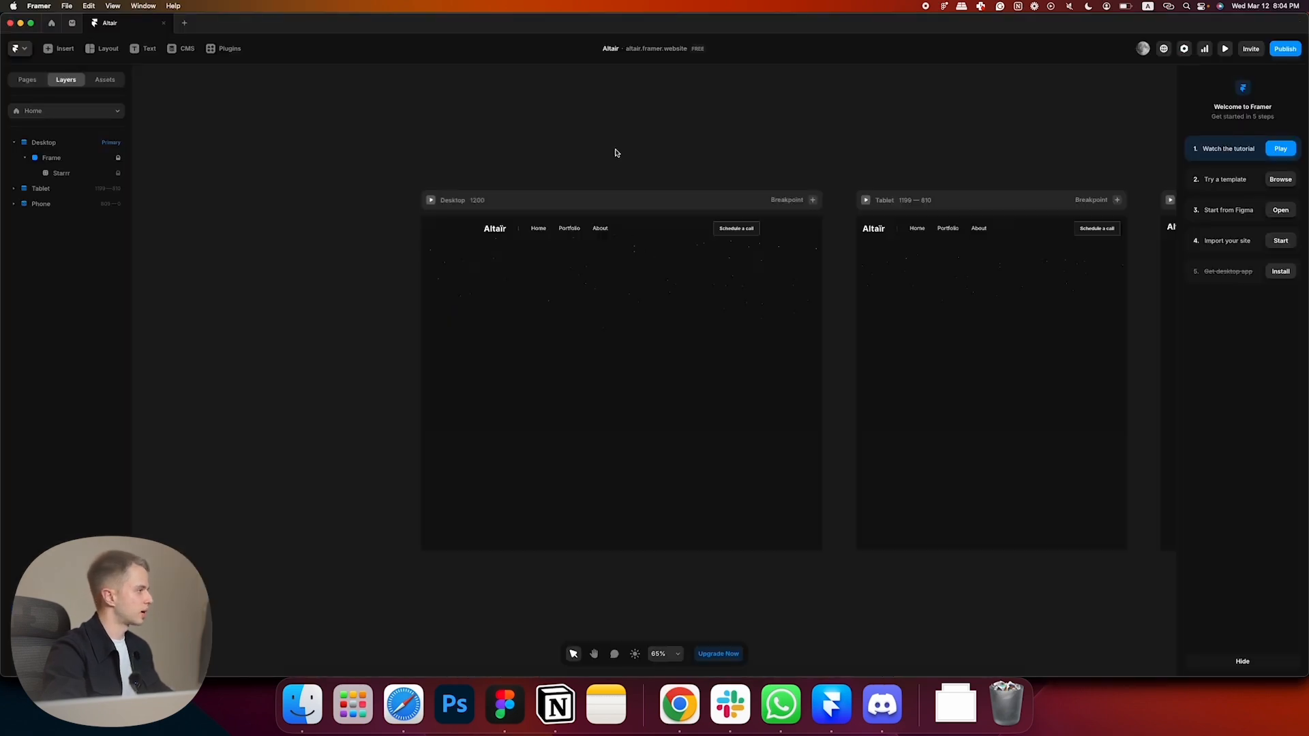
- Draw a hero frame about 896 × 495 in Framer's Desktop breakpoint and set its width to Fill
{"action": "key", "text": "f"}
{"action": "mouse_move", "coordinate": [454, 278]}
{"action": "left_mouse_down"}
{"action": "mouse_move", "coordinate": [616, 418]}
{"action": "mouse_move", "coordinate": [754, 462]}
{"action": "mouse_move", "coordinate": [756, 446]}
{"action": "left_mouse_up"}
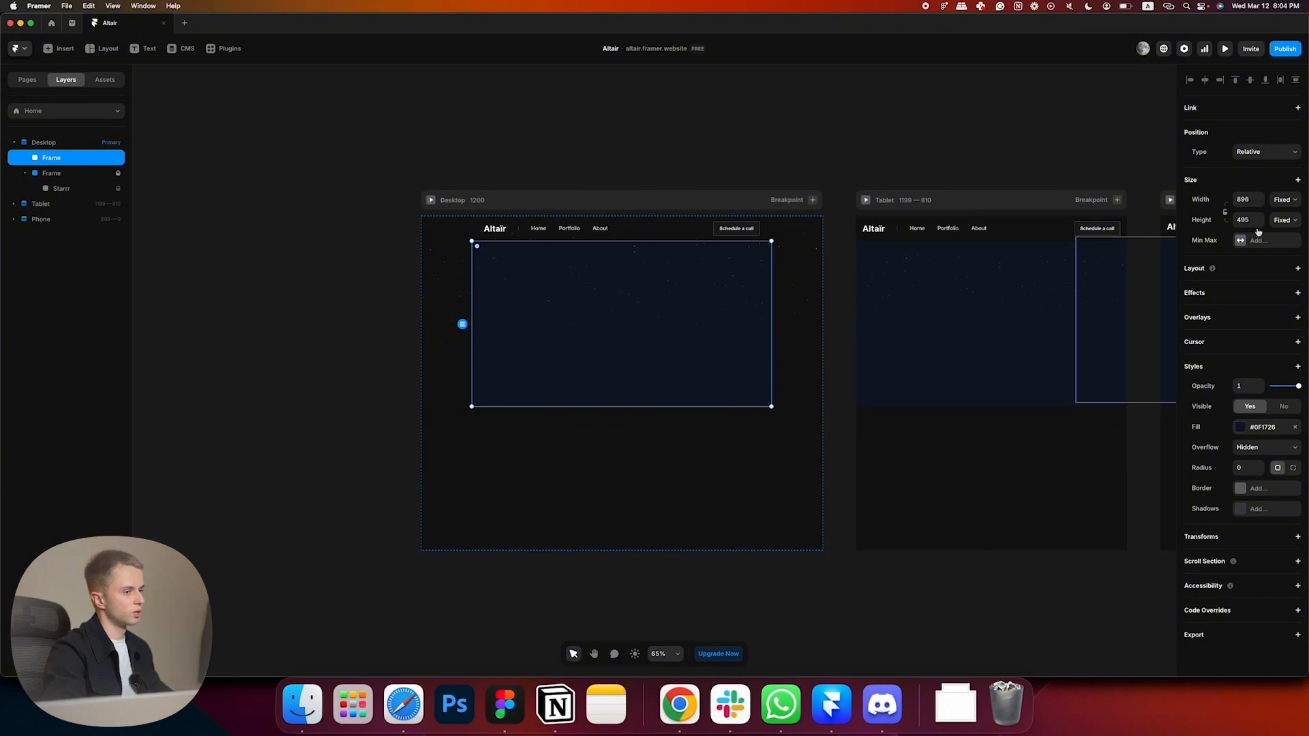
{"action": "left_click", "coordinate": [1282, 200]}
{"action": "left_click", "coordinate": [1275, 219]}
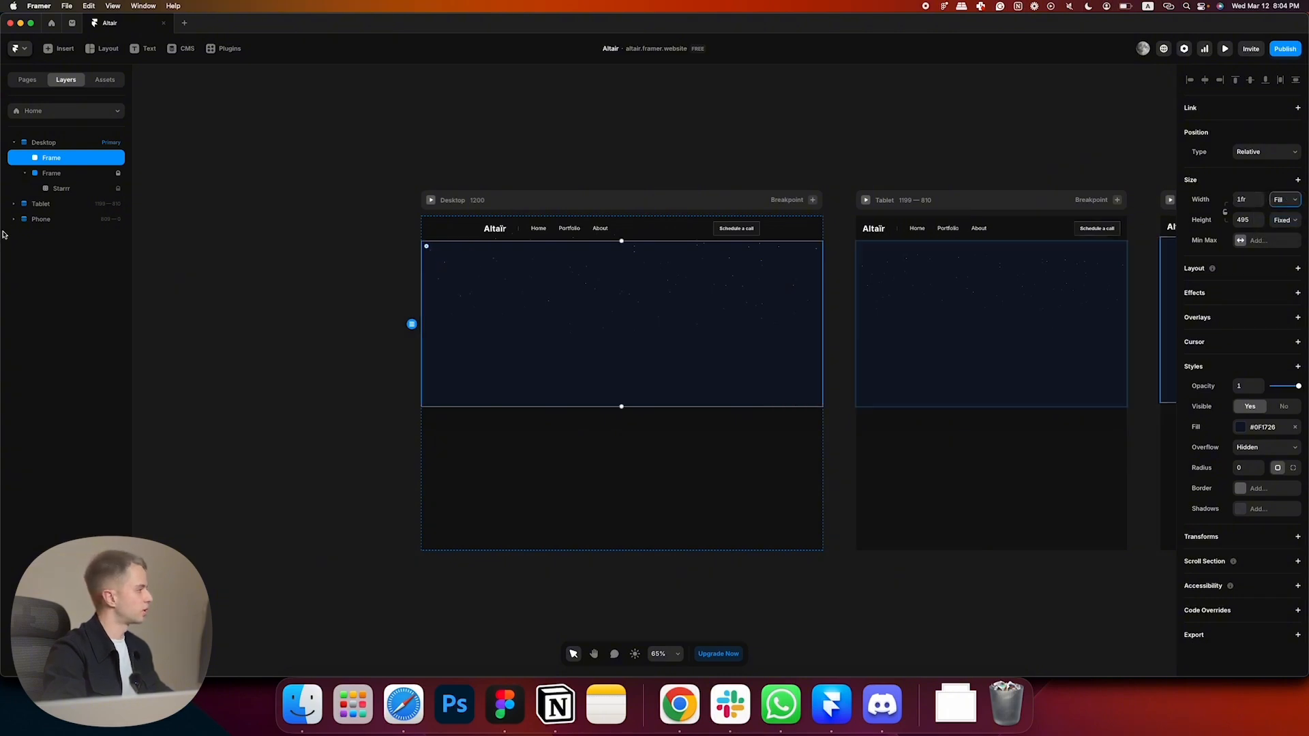
- Move the hero frame below the locked star frame in the layer order and resize its height to 700
{"action": "left_click", "coordinate": [25, 174]}
{"action": "left_click_drag", "start_coordinate": [47, 160], "coordinate": [59, 181]}
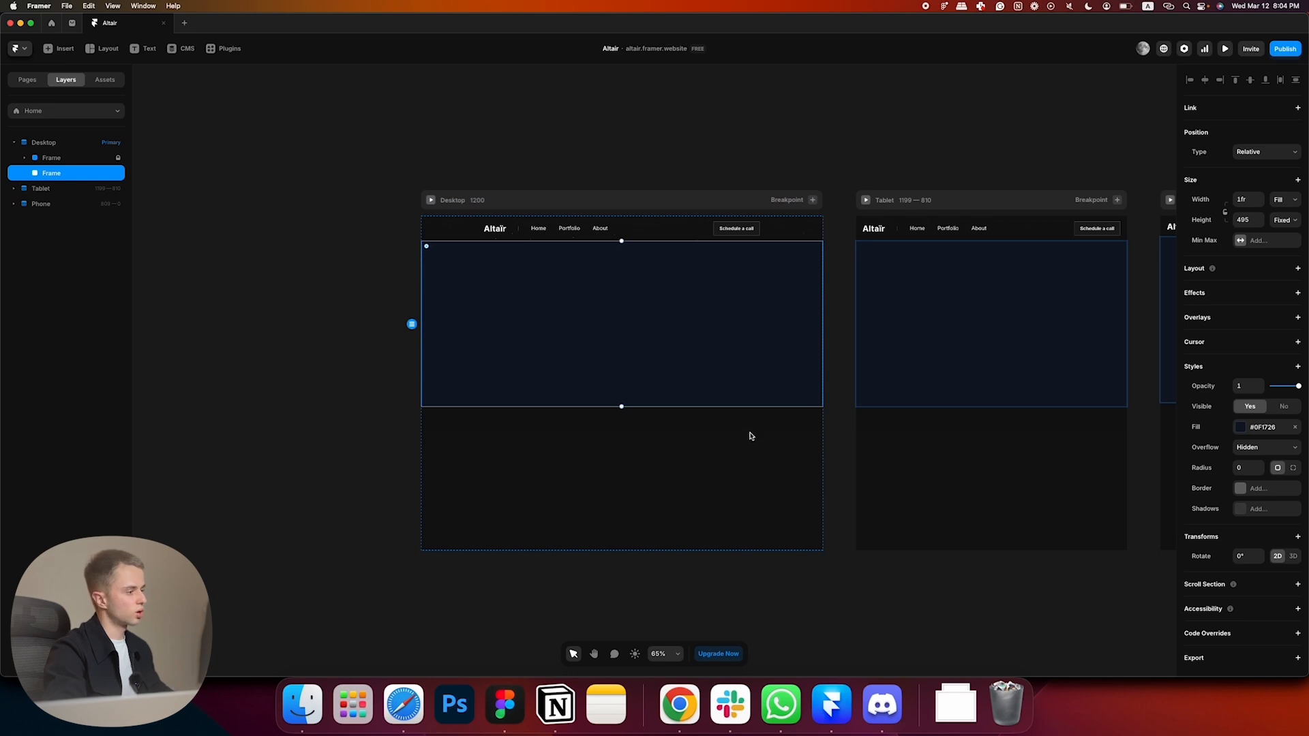
{"action": "left_click_drag", "start_coordinate": [752, 413], "coordinate": [754, 477]}
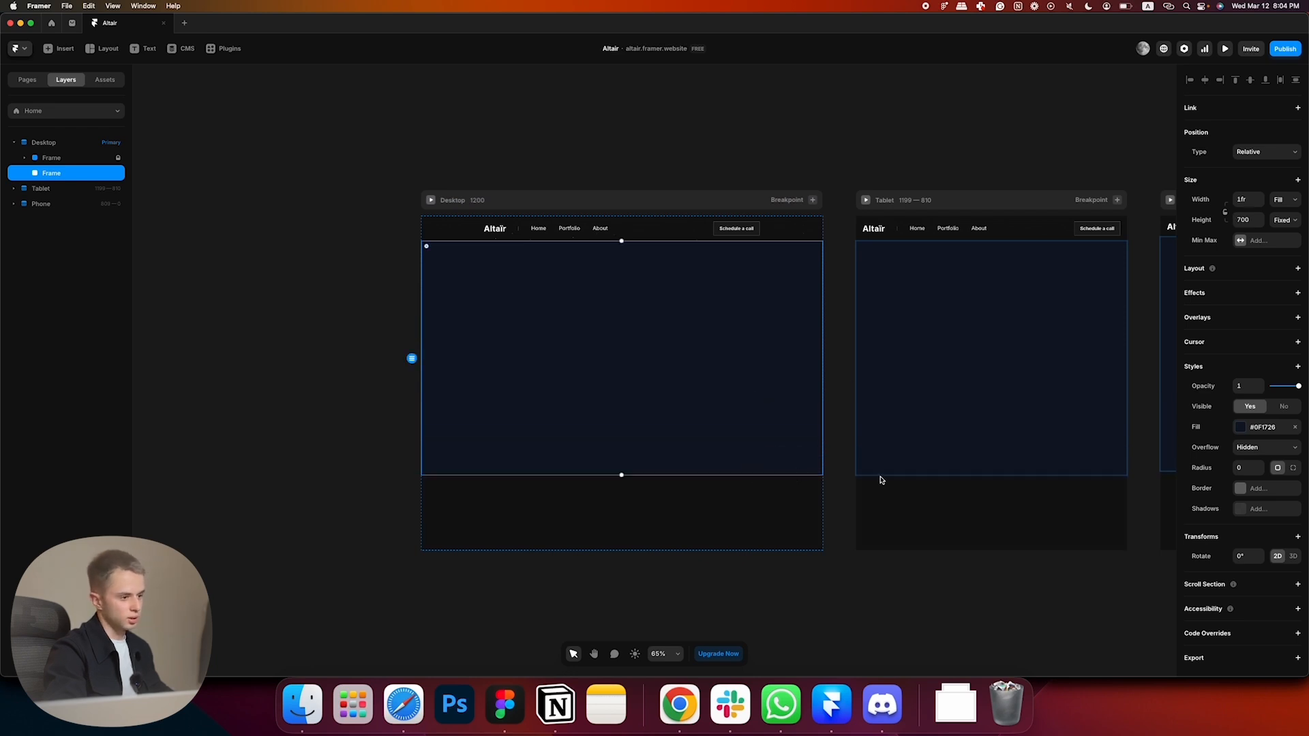
- Remove the hero frame's fill colour and turn it into a vertical stack
{"action": "left_click", "coordinate": [1296, 428]}
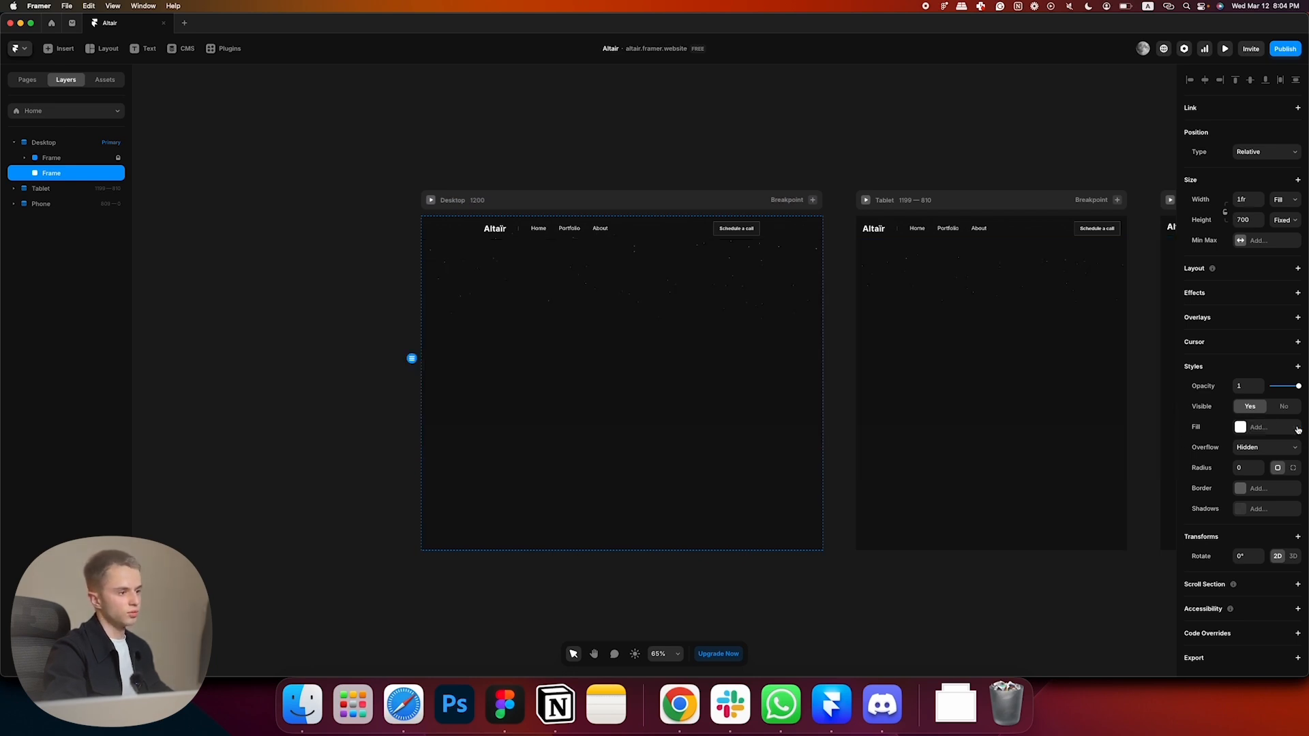
{"action": "left_click", "coordinate": [1277, 269]}
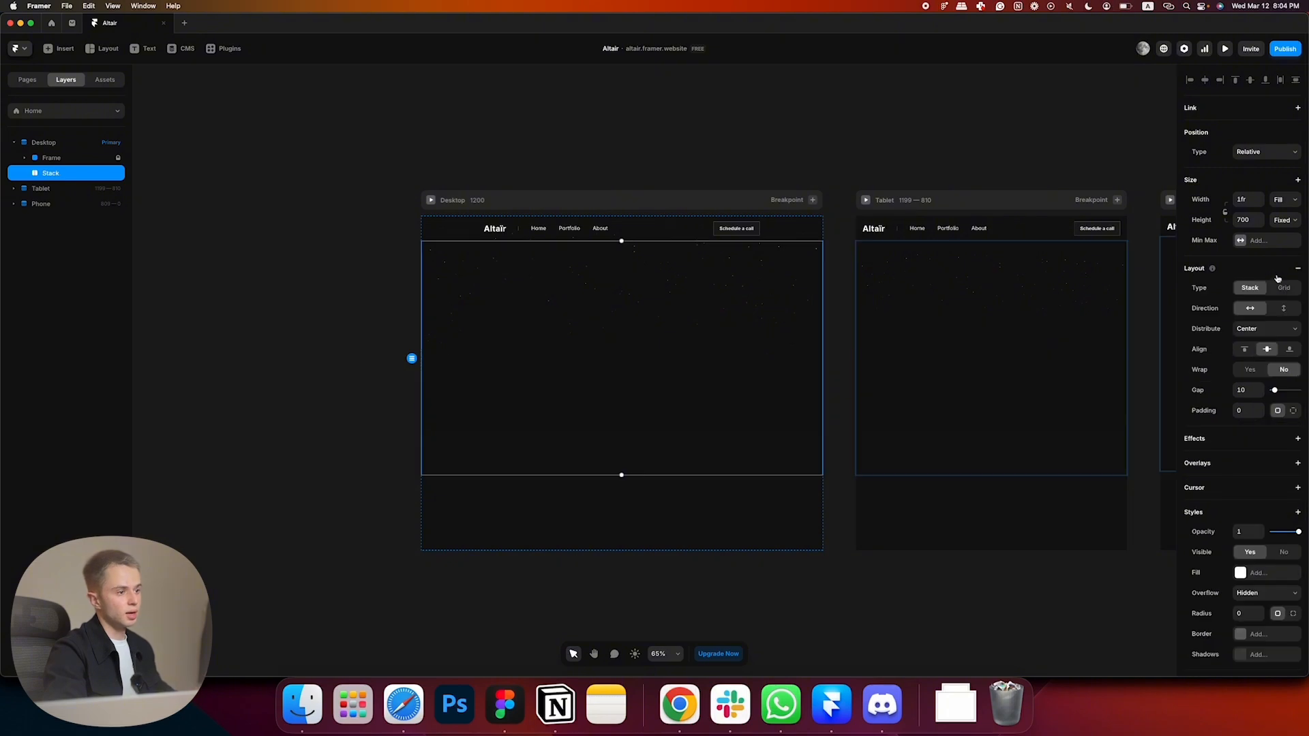
{"action": "left_click", "coordinate": [1281, 311]}
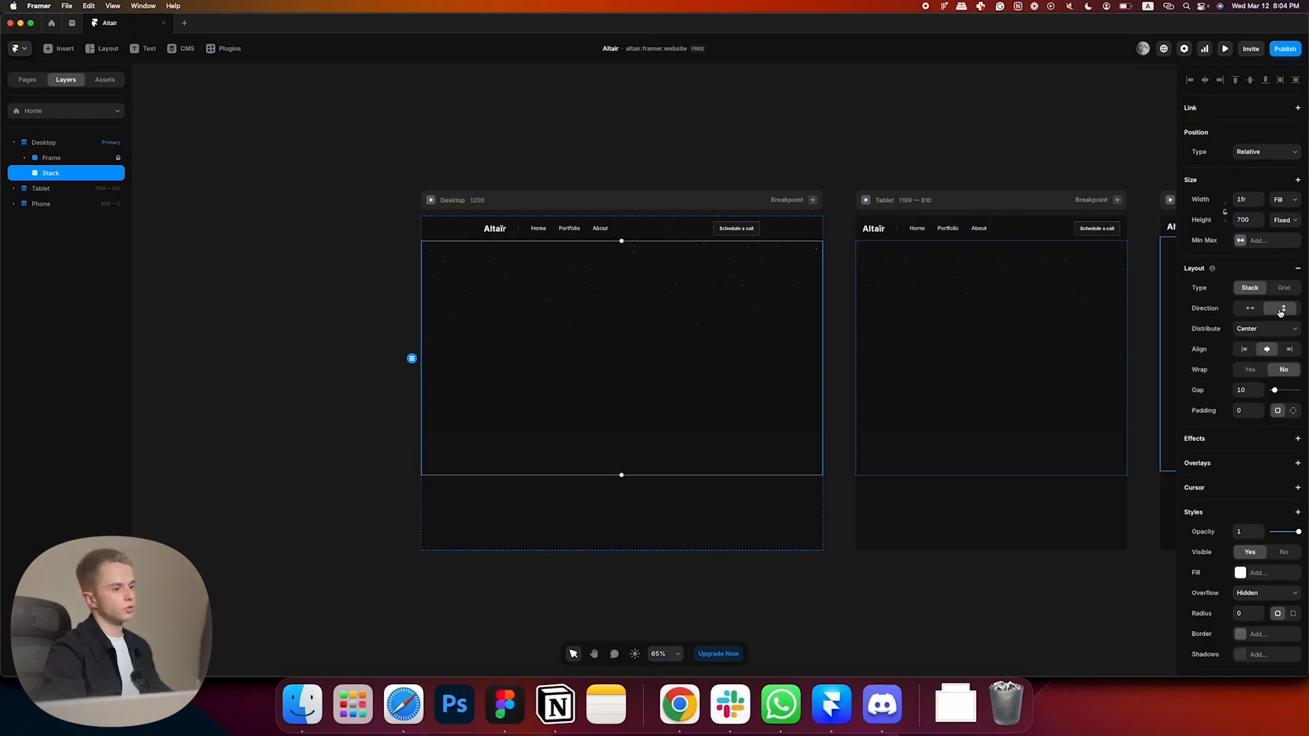
- Draw an inner frame inside the hero stack with Fill width, a height of about 477 and no fill colour
{"action": "key", "text": "f"}
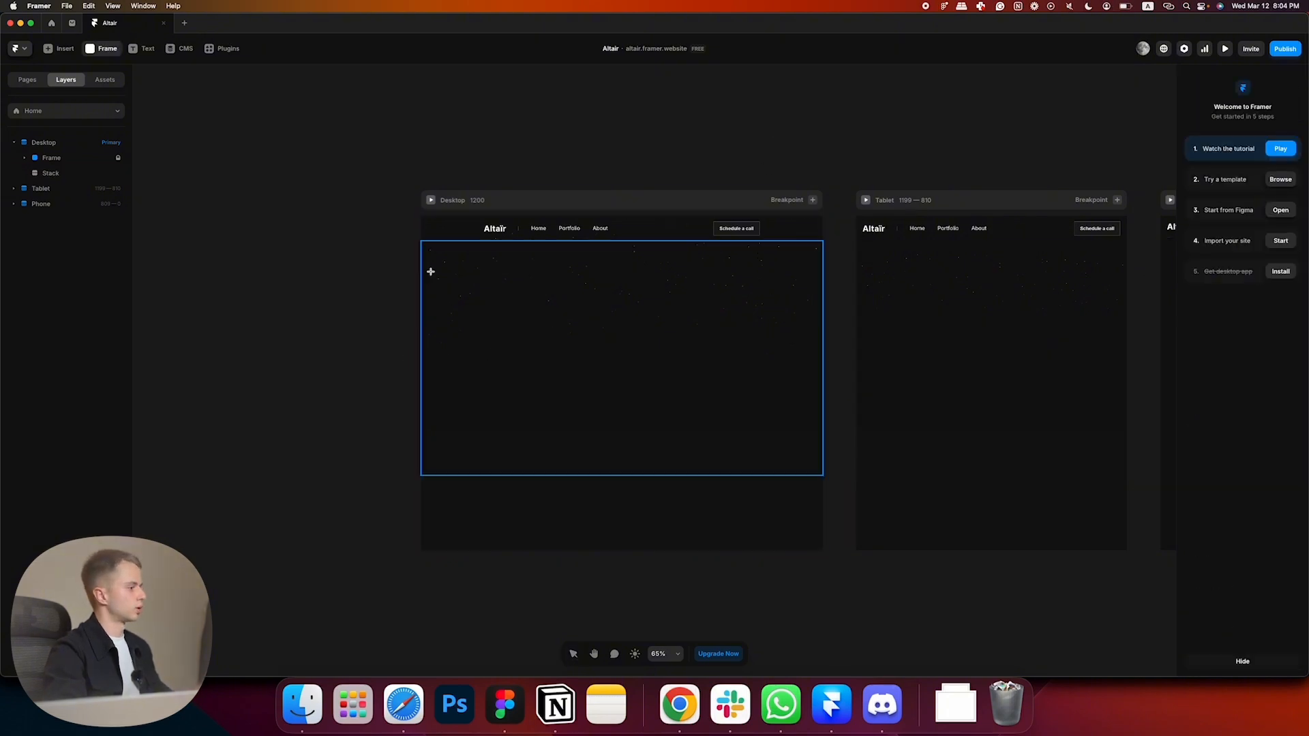
{"action": "left_click_drag", "start_coordinate": [437, 270], "coordinate": [748, 391]}
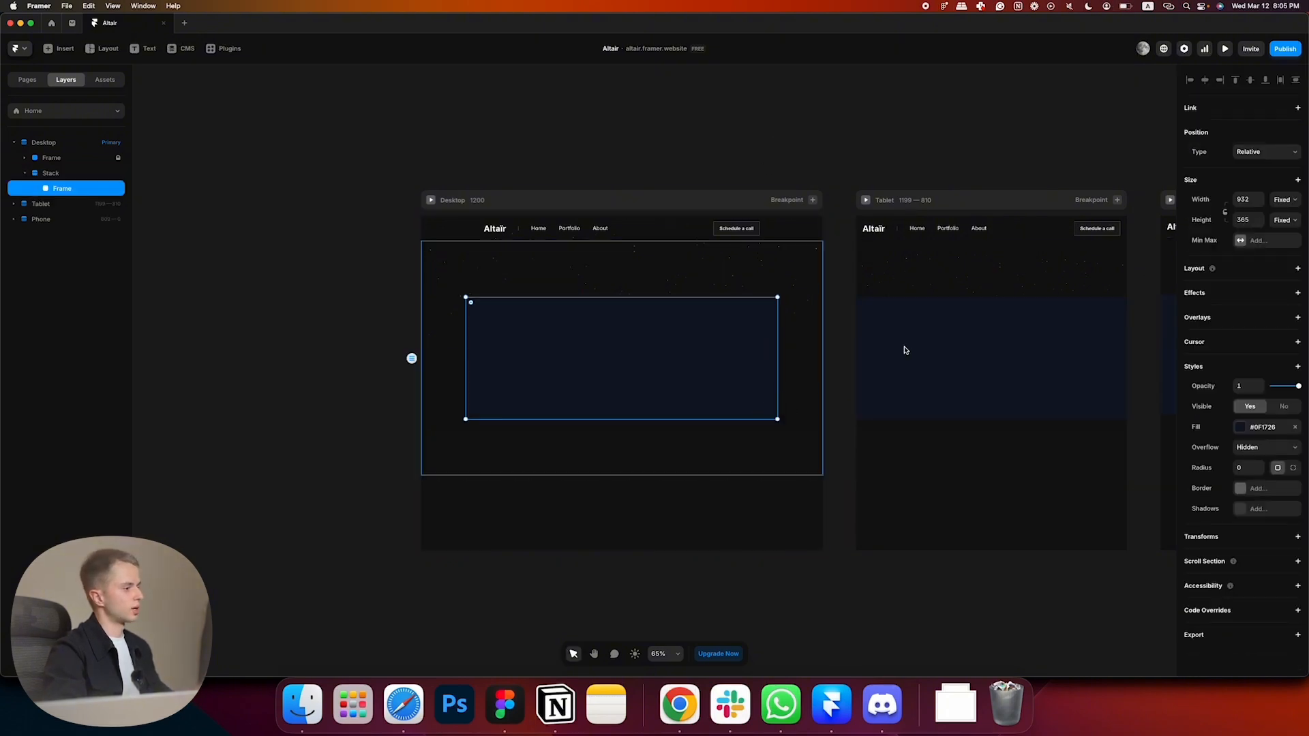
{"action": "left_click", "coordinate": [1292, 203]}
{"action": "left_click", "coordinate": [1279, 219]}
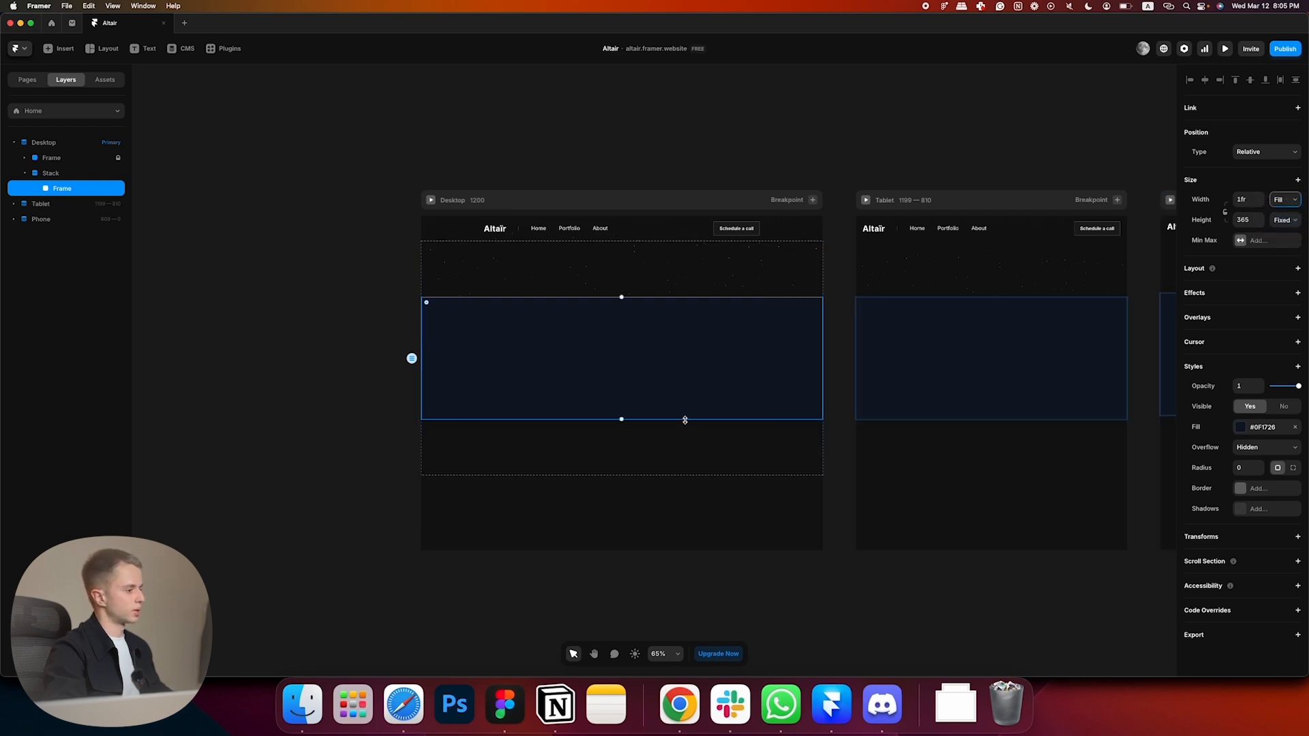
{"action": "left_click_drag", "start_coordinate": [686, 421], "coordinate": [684, 459]}
{"action": "left_click", "coordinate": [1295, 426]}
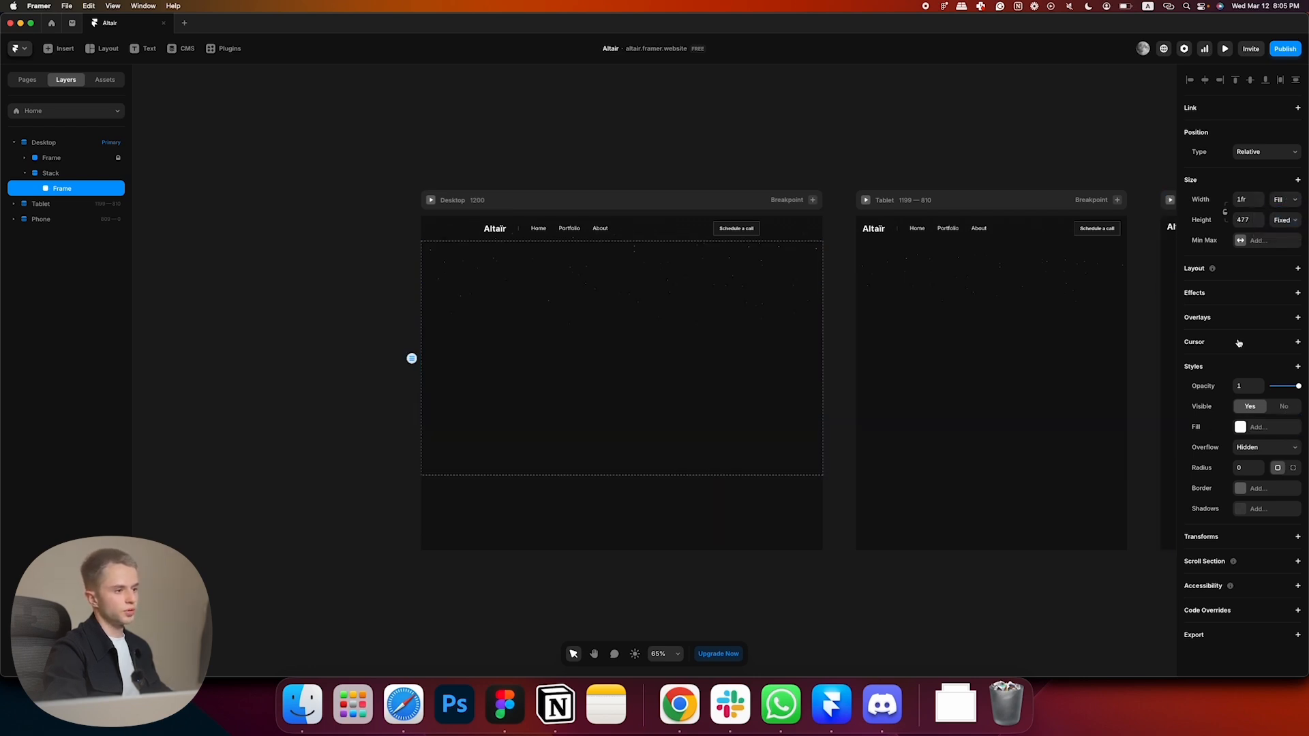
- Turn the inner hero frame into a stack and add a Max Width of 1200 to it
{"action": "left_click", "coordinate": [1298, 268]}
{"action": "left_click", "coordinate": [1270, 241]}
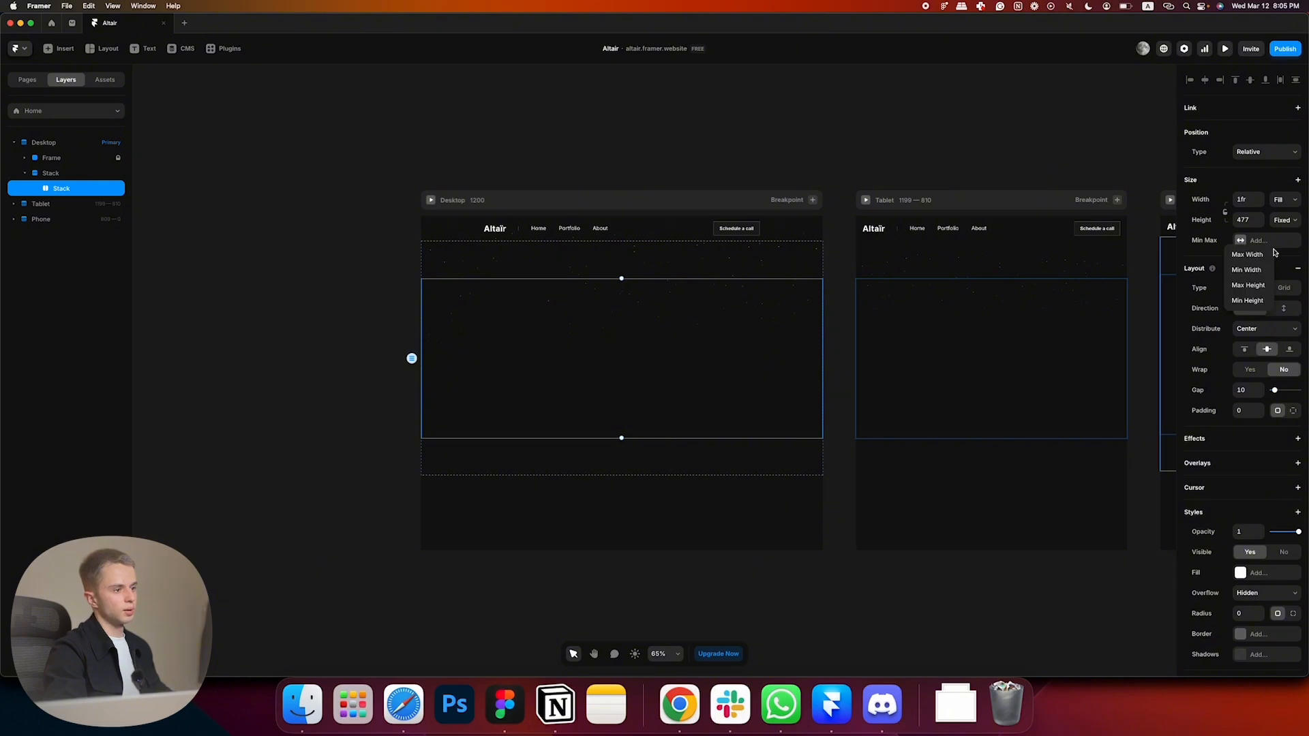
{"action": "left_click", "coordinate": [1255, 265]}
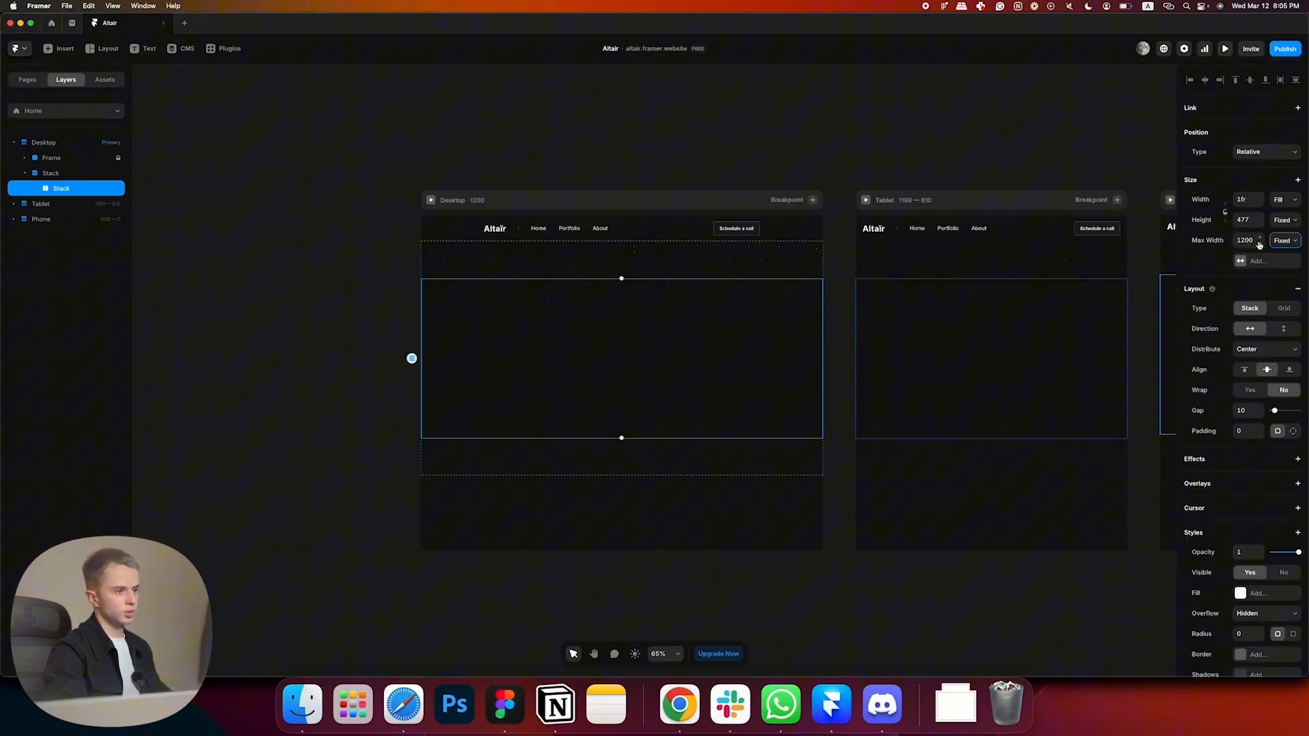
- Set the inner hero stack's Max Width to 864 and its padding to 100 top, 20 right, 64 bottom and 20 left
{"action": "left_click", "coordinate": [1245, 241]}
{"action": "type", "text": "864"}
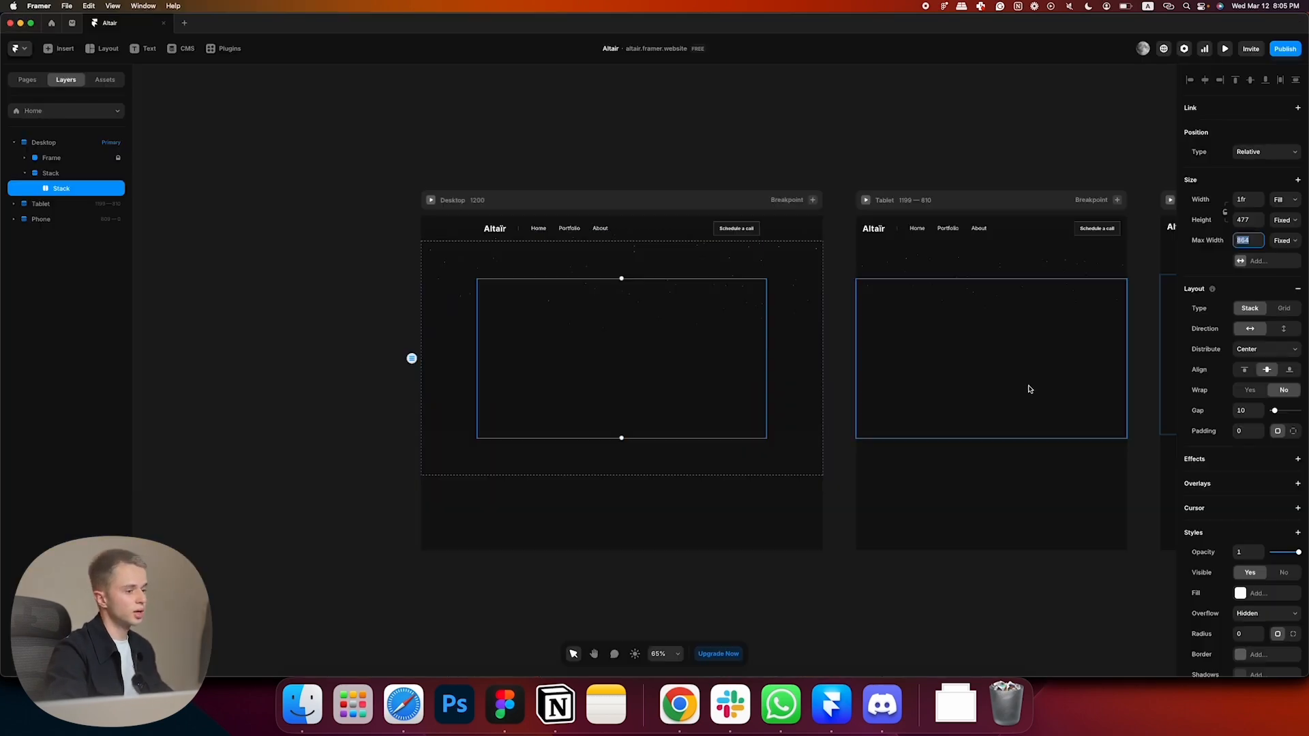
{"action": "key", "text": "Return"}
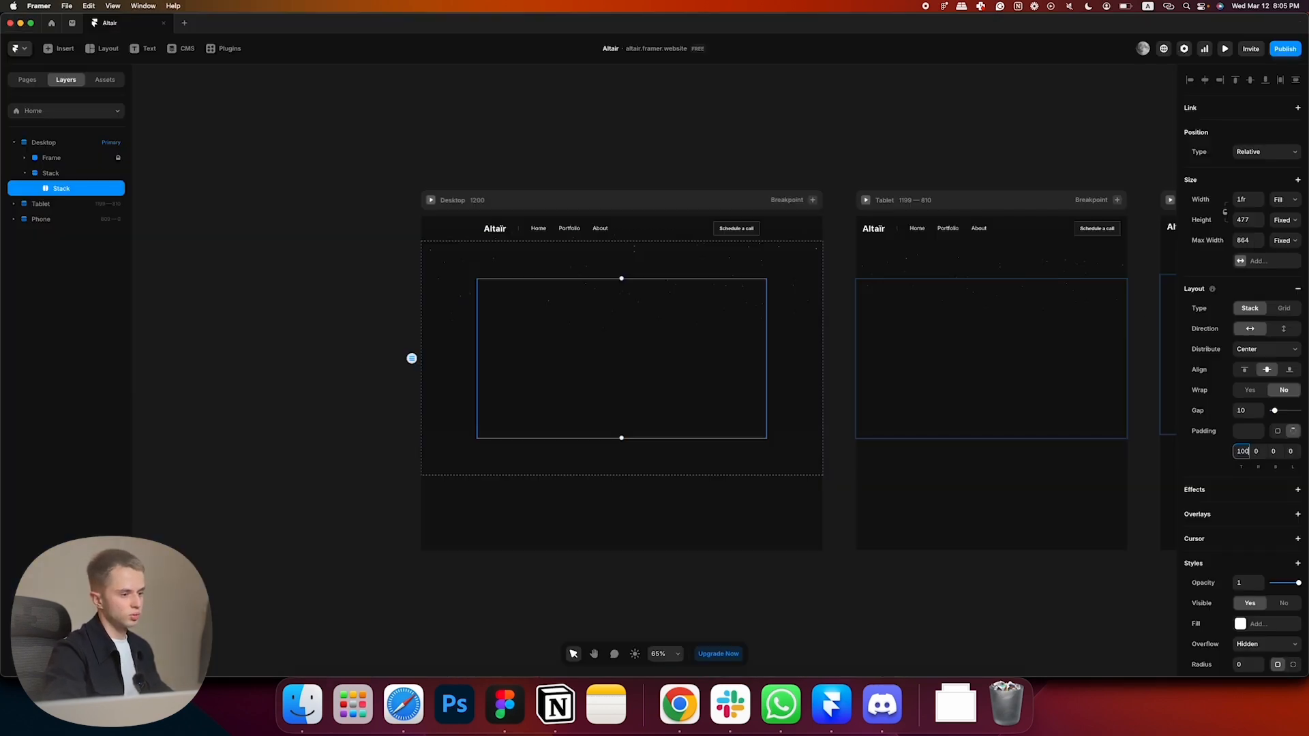
{"action": "key", "text": "Tab"}
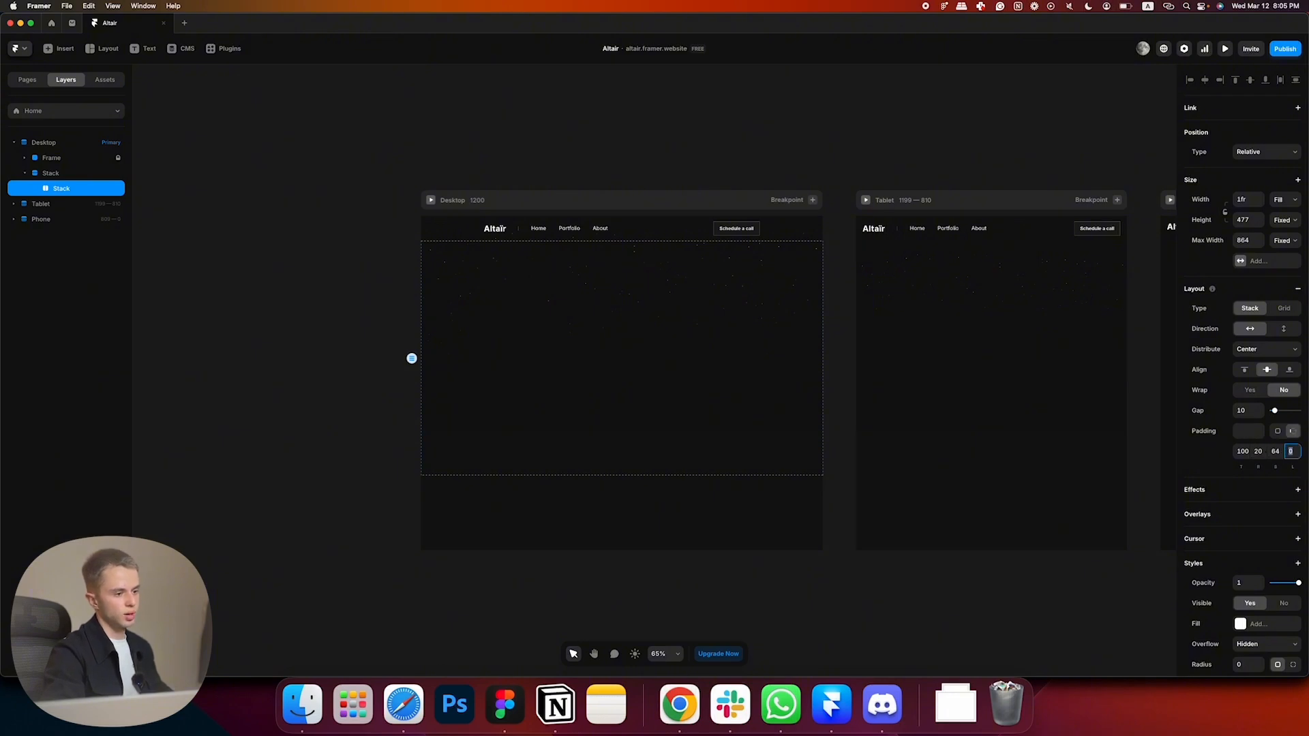
{"action": "key", "text": "Return"}
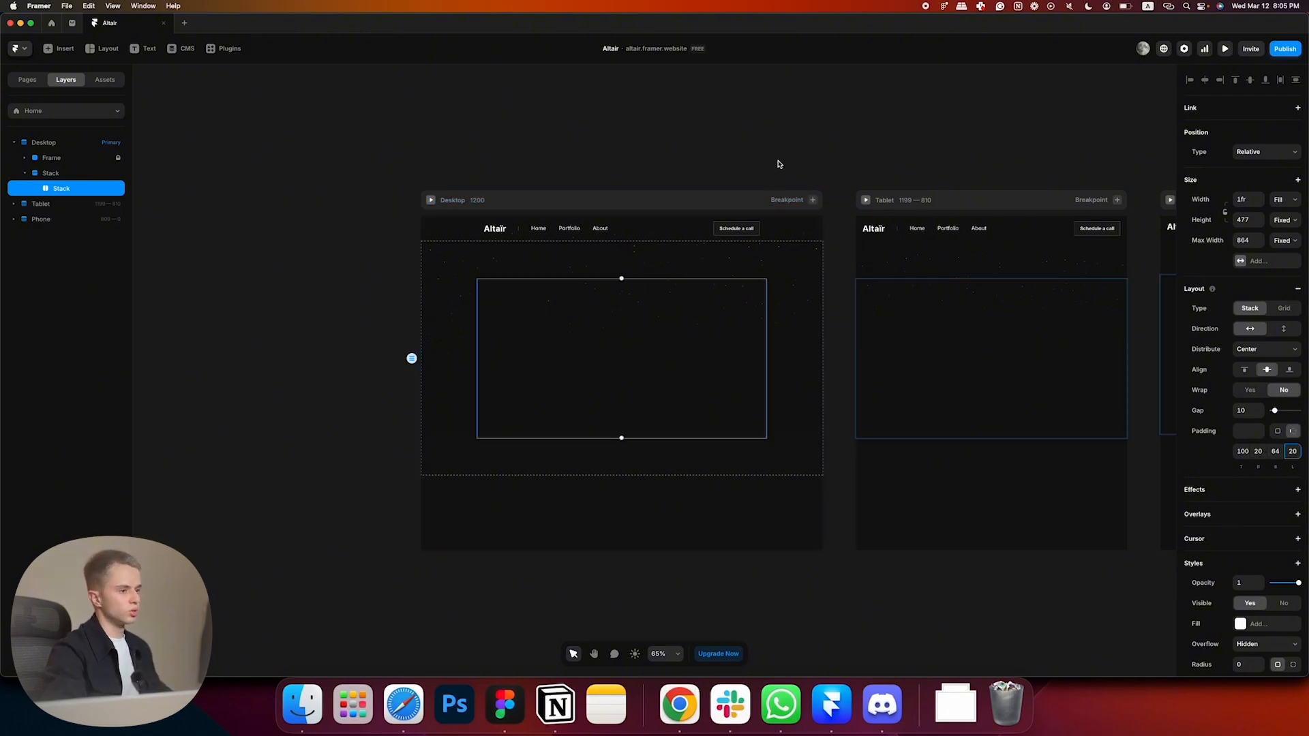
- Set the outer hero stack's height to Fit Content
{"action": "left_click", "coordinate": [779, 165]}
{"action": "left_click", "coordinate": [789, 263]}
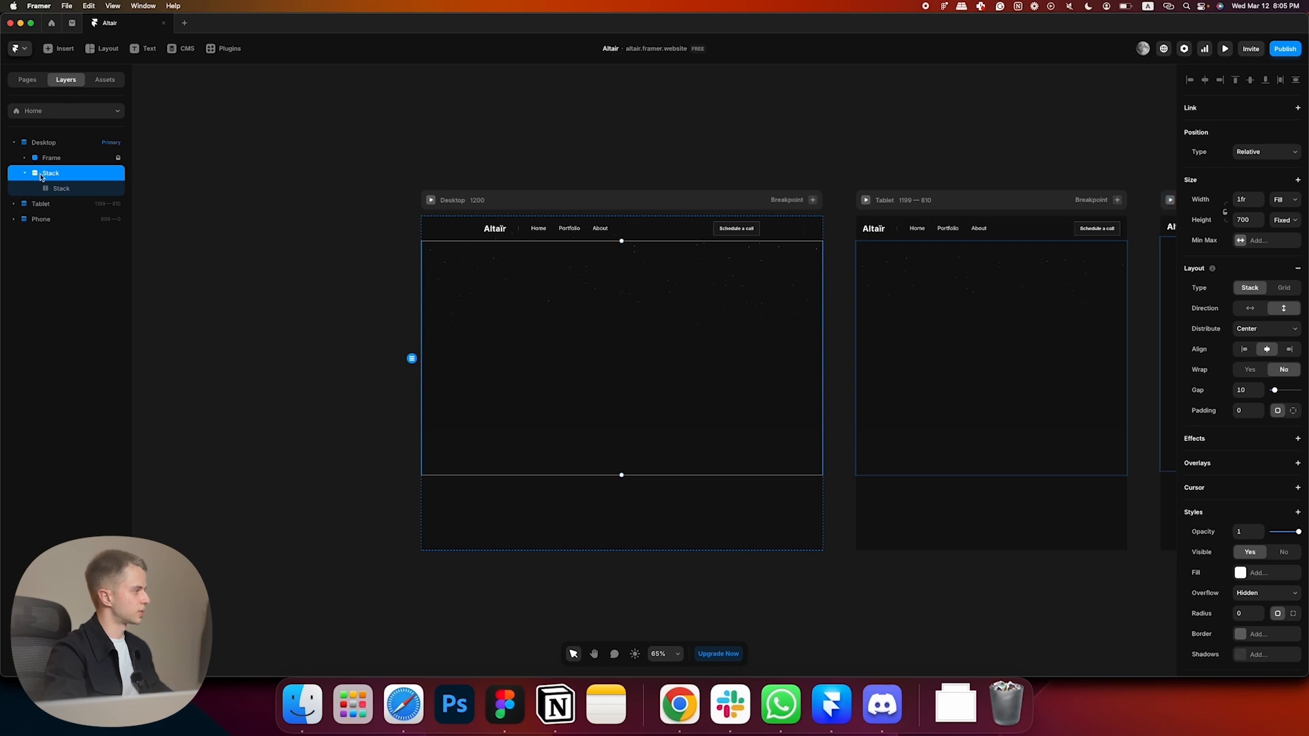
{"action": "left_click", "coordinate": [1279, 223]}
{"action": "left_click", "coordinate": [1282, 252]}
{"action": "left_click", "coordinate": [662, 264]}
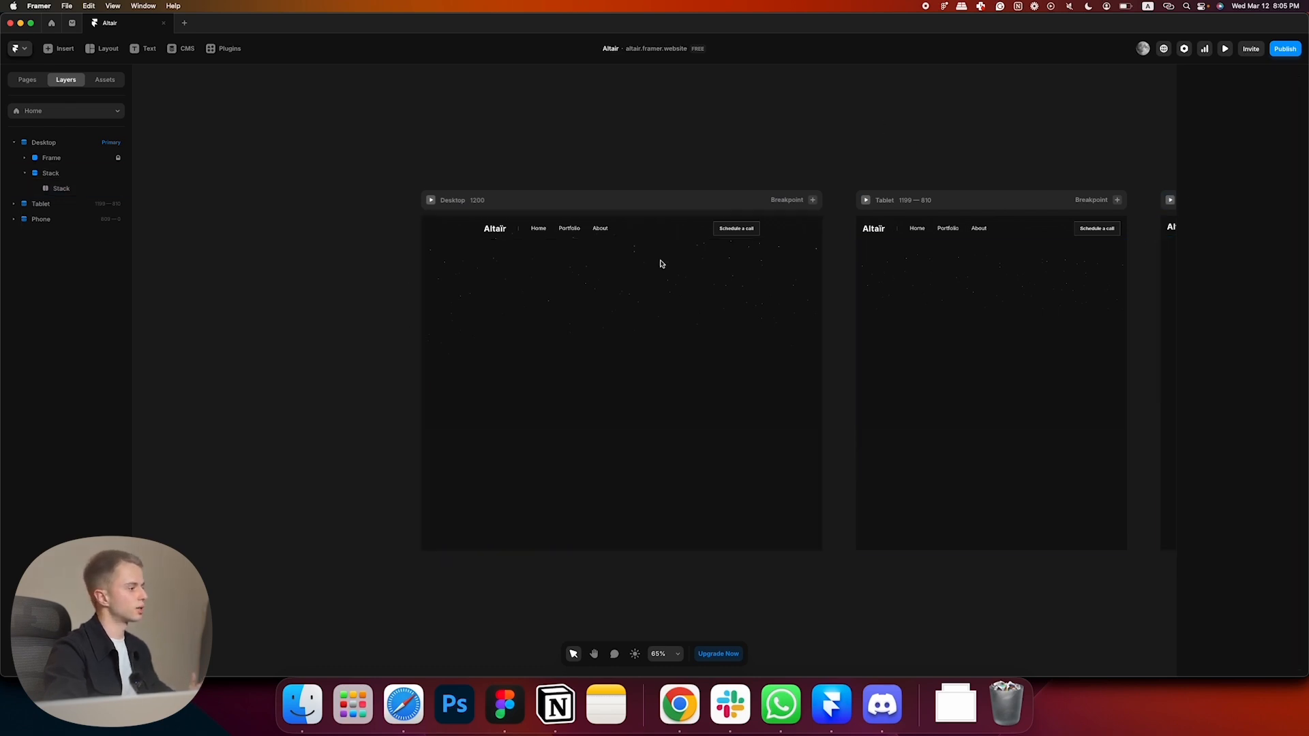
- Make the inner hero stack vertical and insert the text "Altaïr - Your Design Agency Template" in it
{"action": "left_click", "coordinate": [662, 264]}
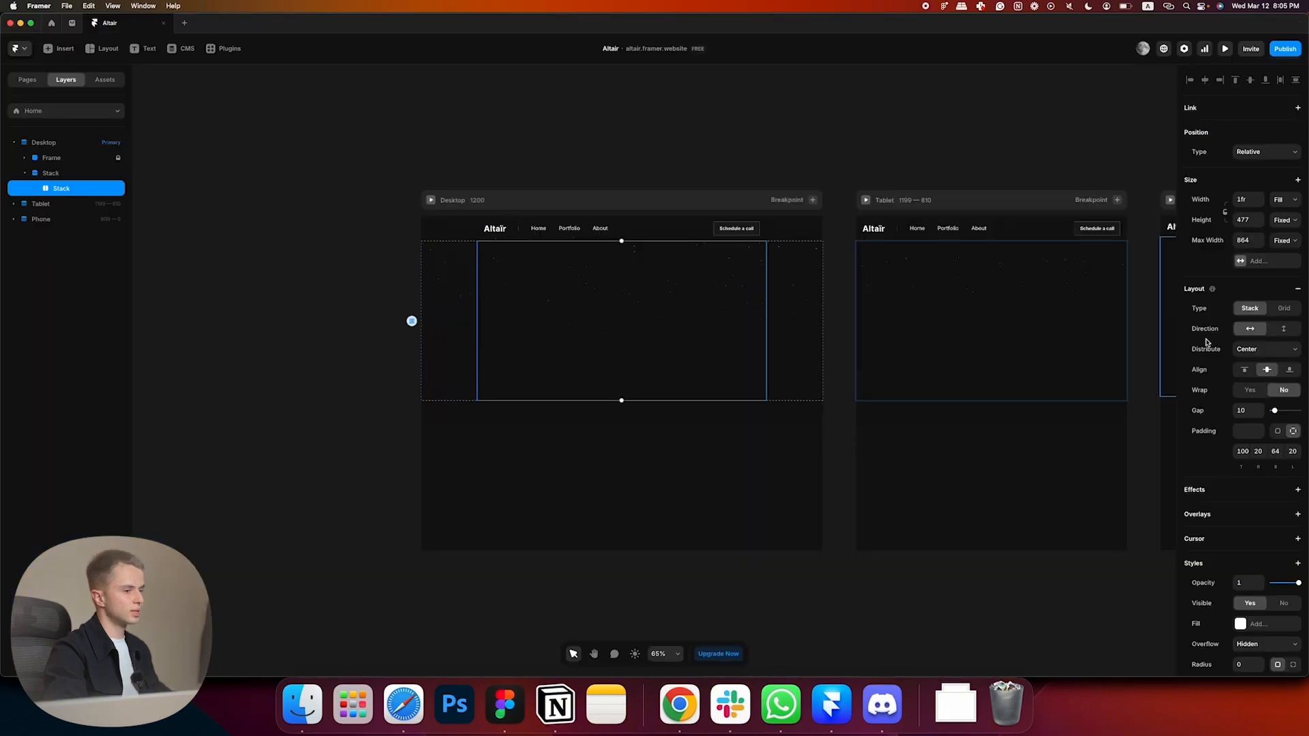
{"action": "left_click", "coordinate": [1285, 330]}
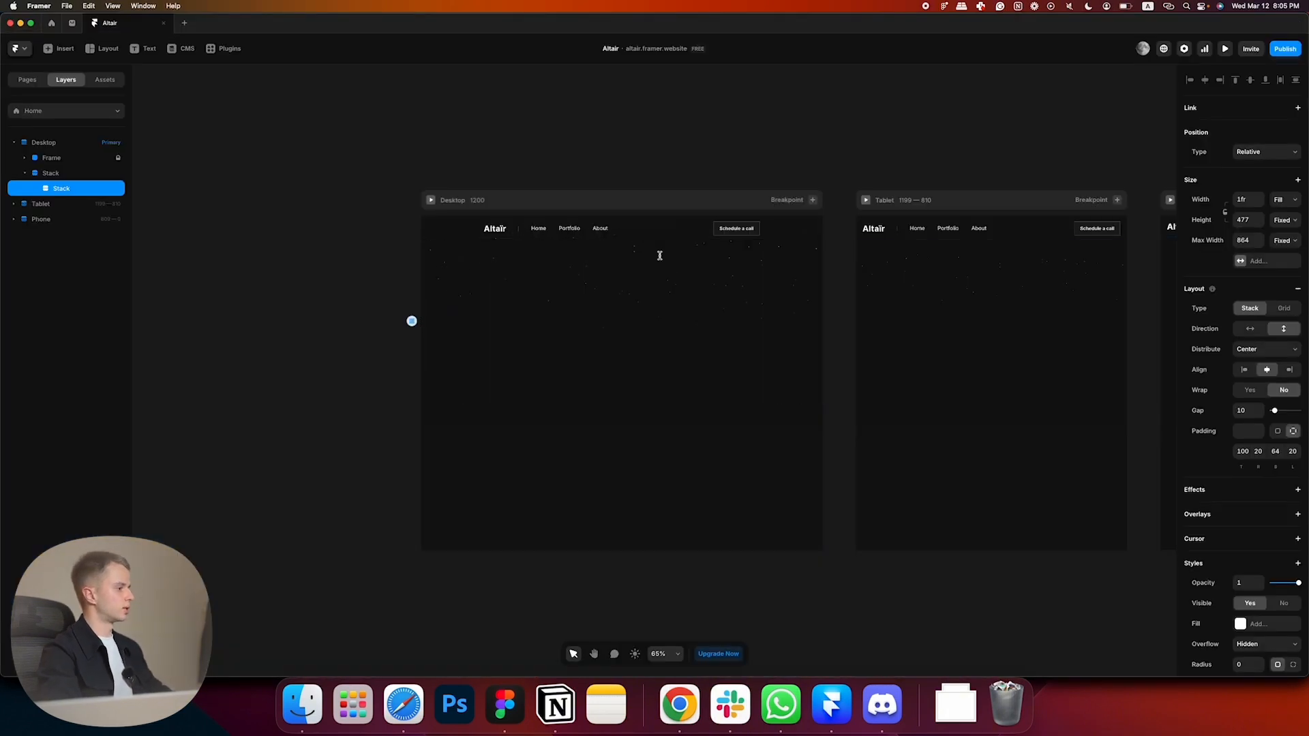
{"action": "key", "text": "t"}
{"action": "left_click", "coordinate": [672, 398]}
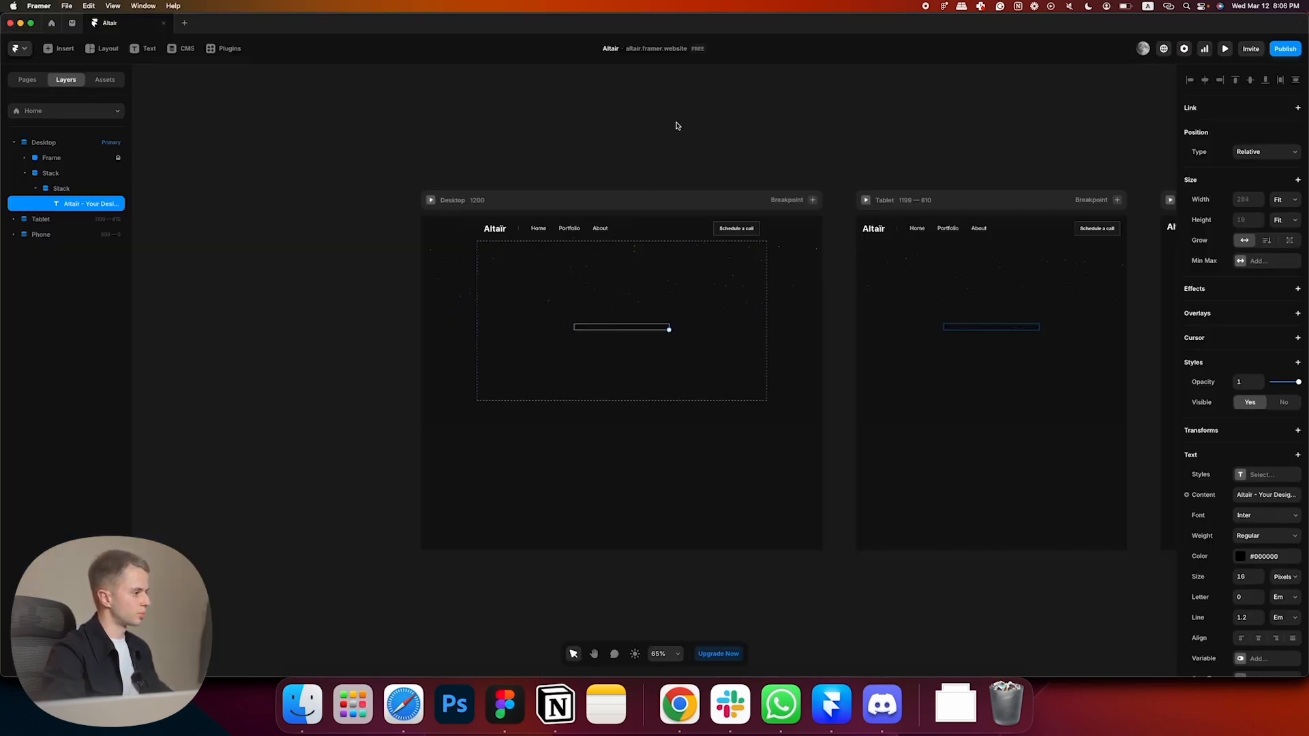
- Apply the Pre-Heading text style to the new text, set its width to Fill and centre-align it
{"action": "left_click", "coordinate": [1265, 475]}
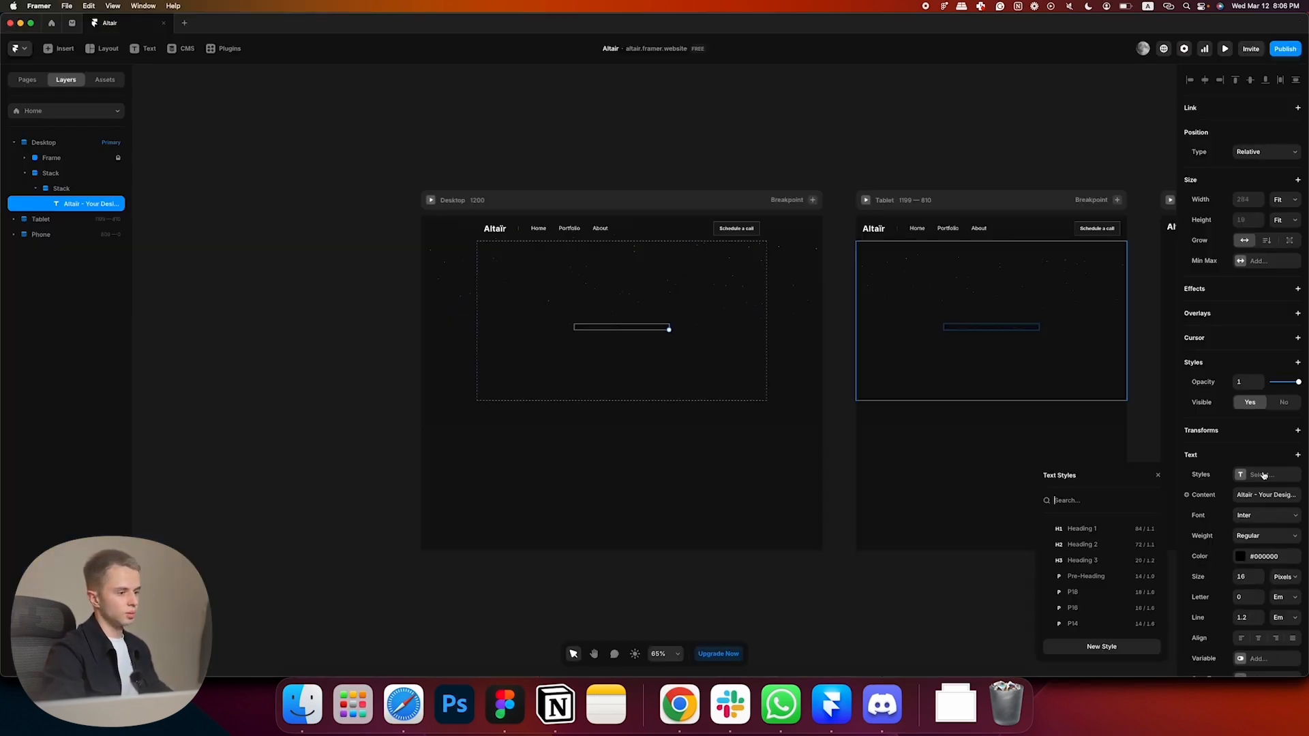
{"action": "left_click", "coordinate": [1084, 577]}
{"action": "left_click", "coordinate": [1286, 200]}
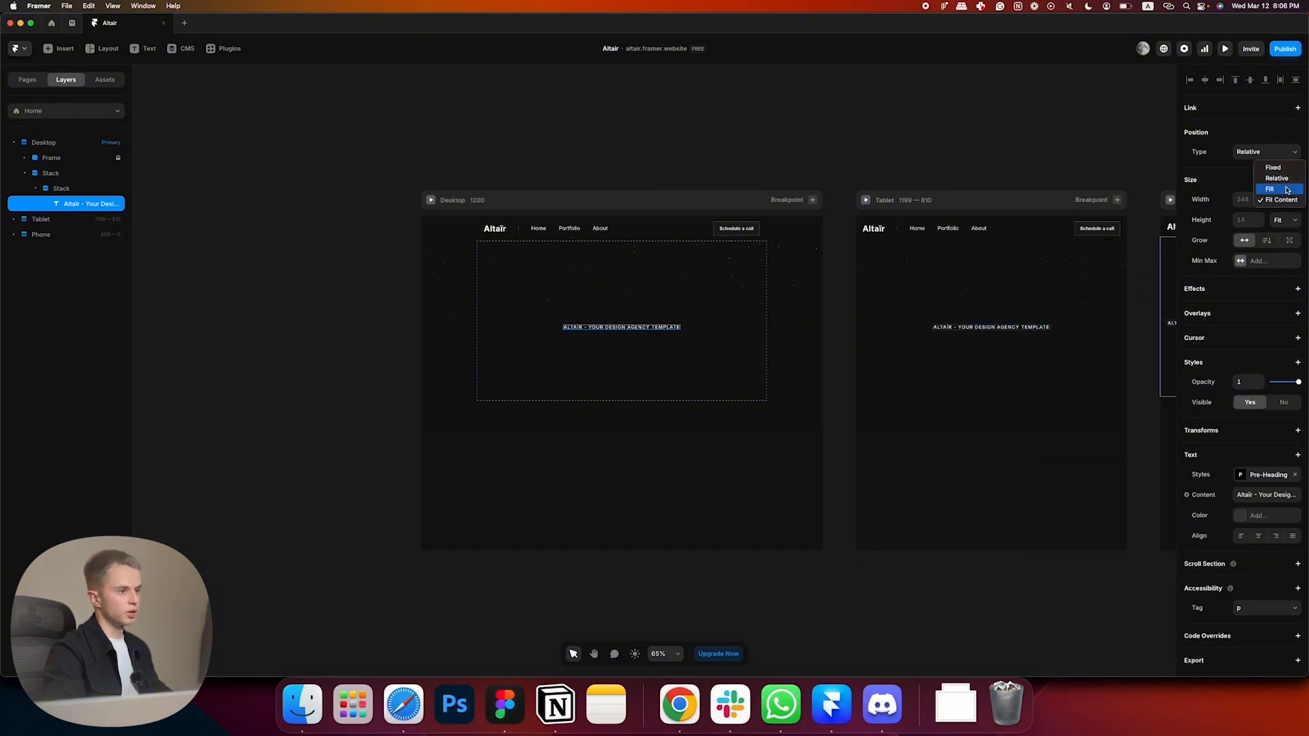
{"action": "left_click", "coordinate": [1282, 188]}
{"action": "left_click", "coordinate": [1258, 536]}
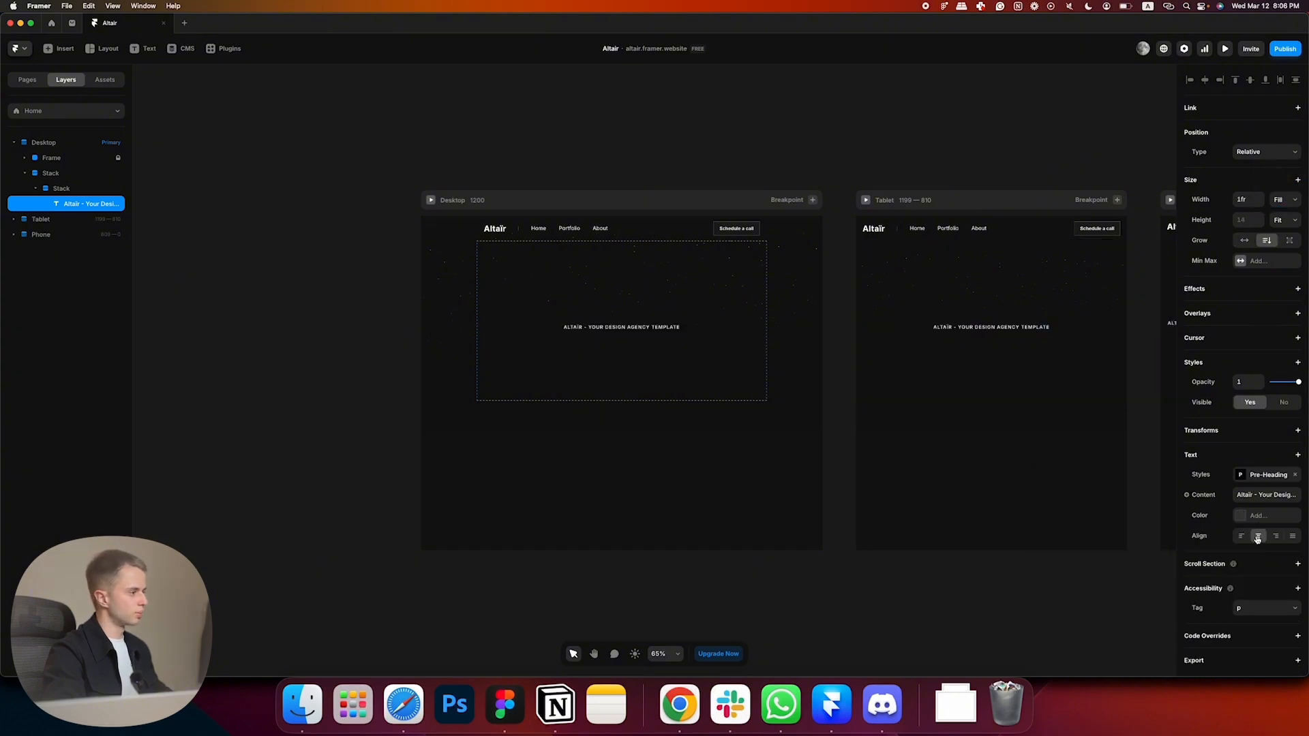
{"action": "left_click", "coordinate": [637, 307]}
- Duplicate the pre-heading and replace the copy's text with "No-Contract Design Subscription" from the Figma design
{"action": "double_click", "coordinate": [635, 327]}
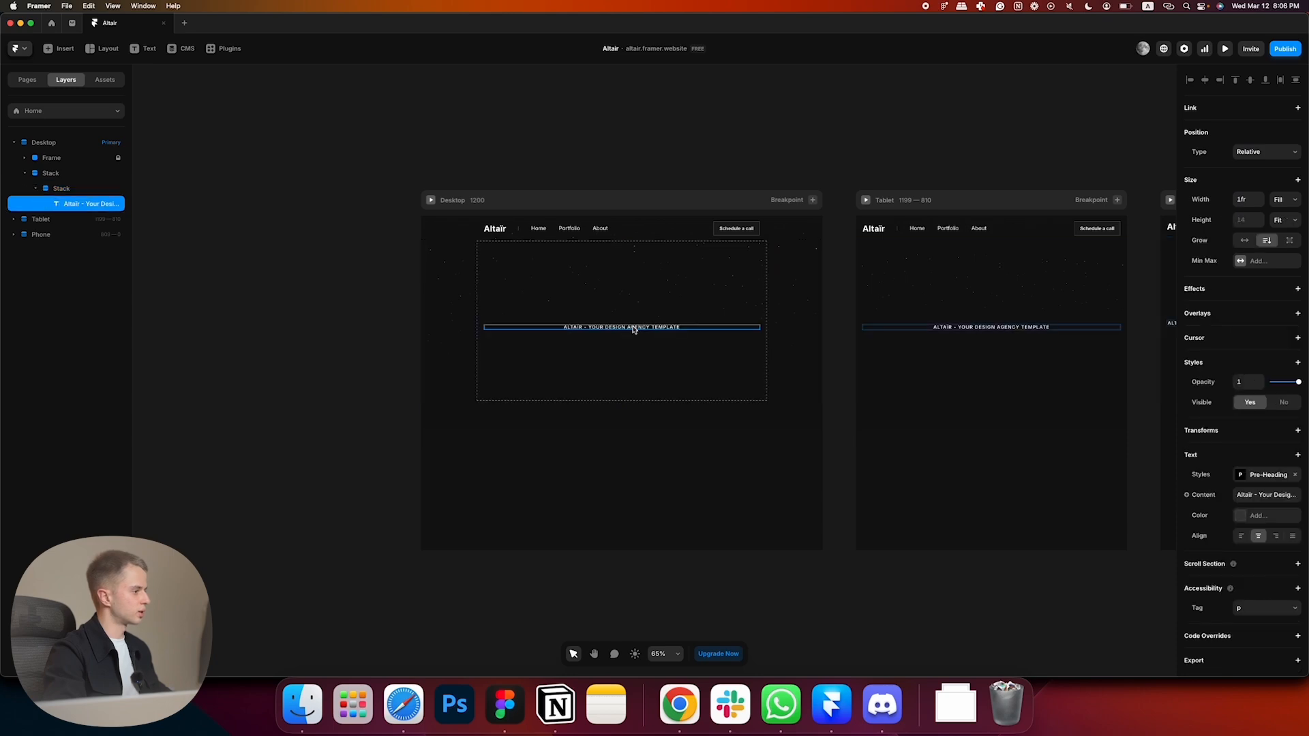
{"action": "key", "text": "super+d"}
{"action": "key", "text": "super+Tab"}
{"action": "triple_click", "coordinate": [643, 265]}
{"action": "key", "text": "super+a"}
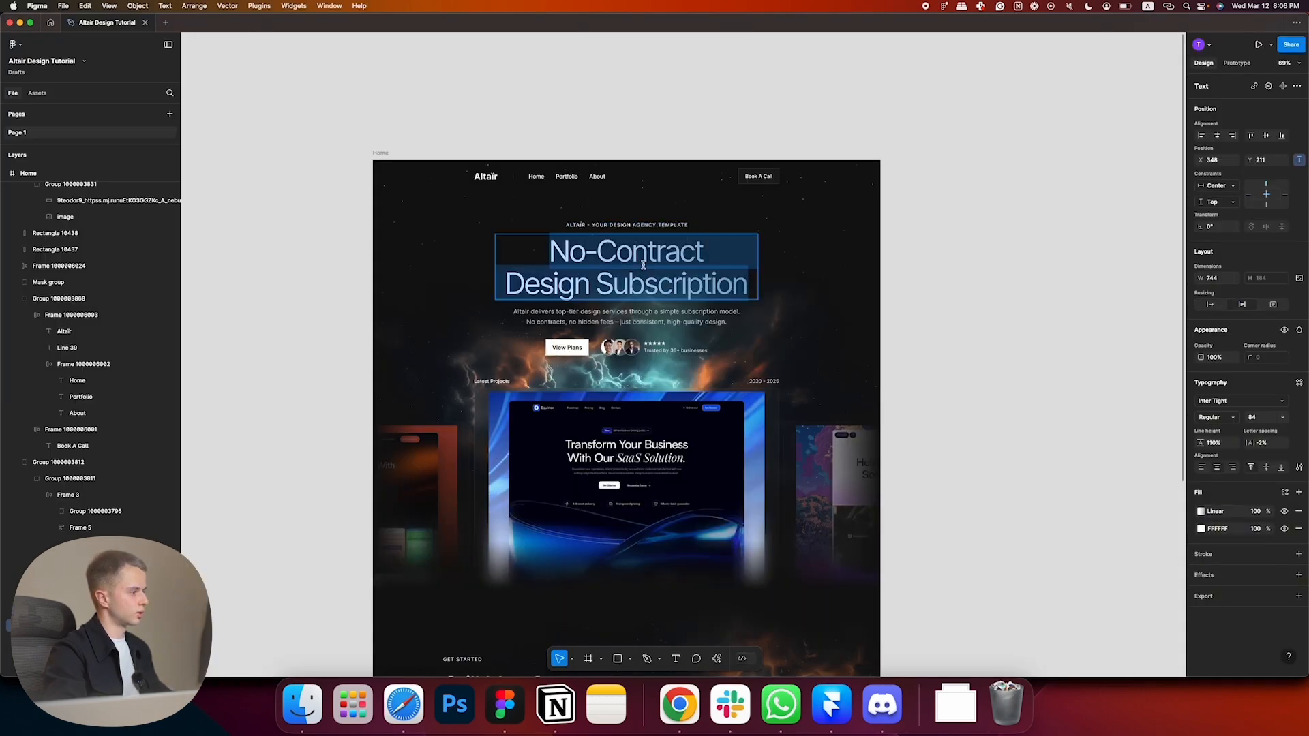
{"action": "key", "text": "super+c"}
{"action": "key", "text": "super+Tab"}
{"action": "double_click", "coordinate": [632, 331]}
{"action": "key", "text": "super+v"}
{"action": "key", "text": "Escape"}
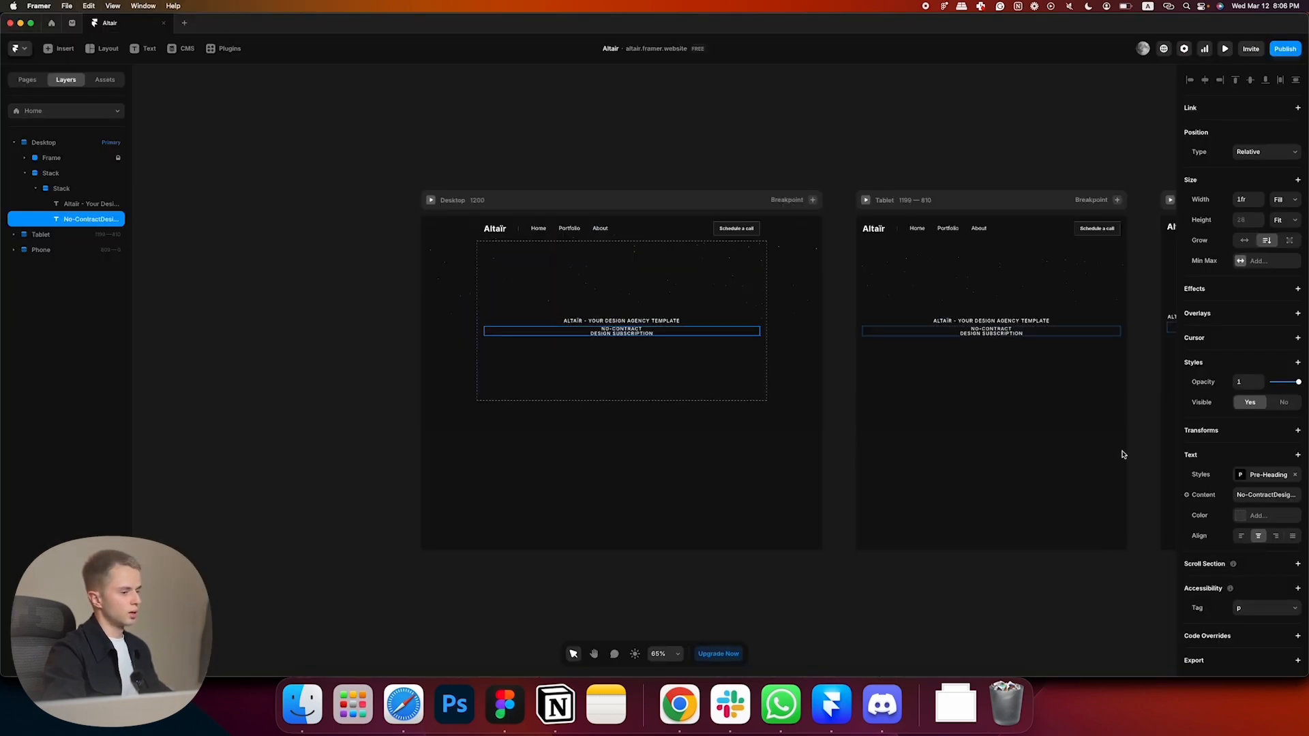
- Apply the Heading 1 text style to the "No-Contract Design Subscription" text
{"action": "left_click", "coordinate": [1280, 475]}
{"action": "left_click", "coordinate": [1111, 530]}
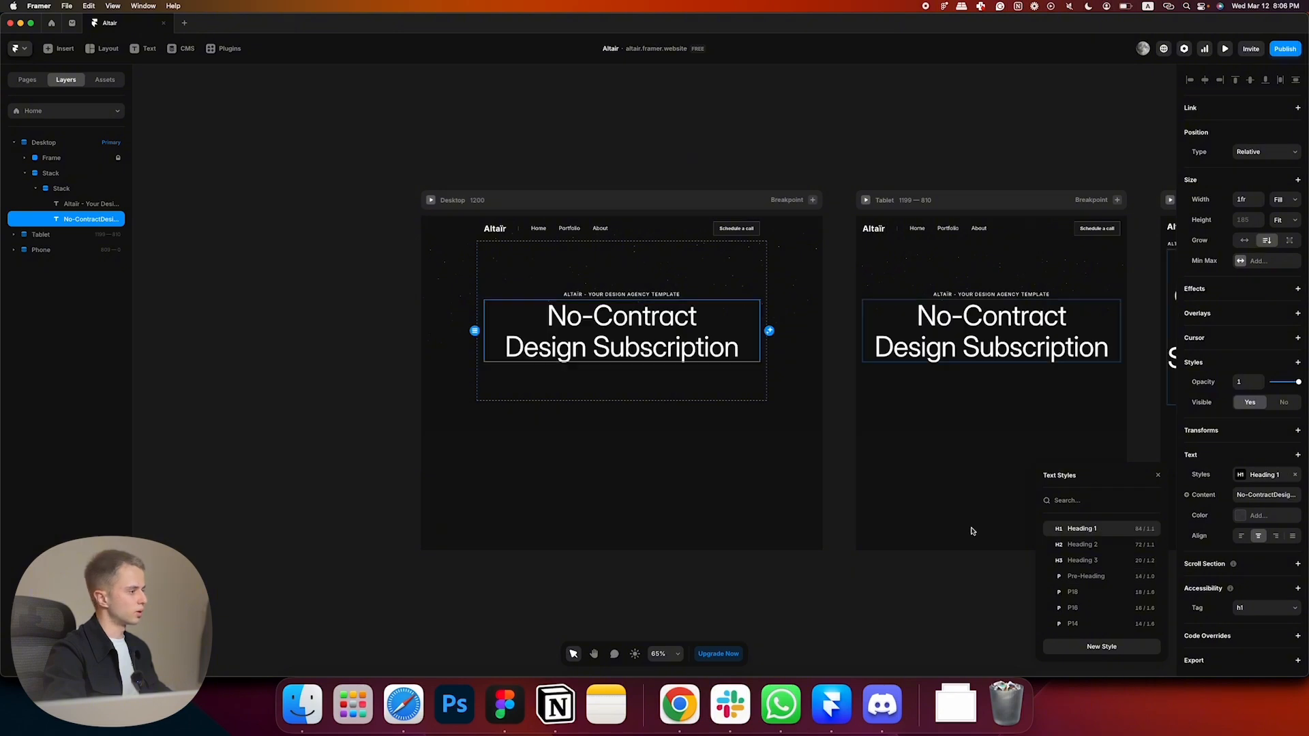
{"action": "left_click", "coordinate": [778, 562]}
- Add a copy of the hero heading below it and replace its text with the "Altair delivers top-tier design services" description from Figma
{"action": "key", "text": "super+Tab"}
{"action": "key", "text": "super+c"}
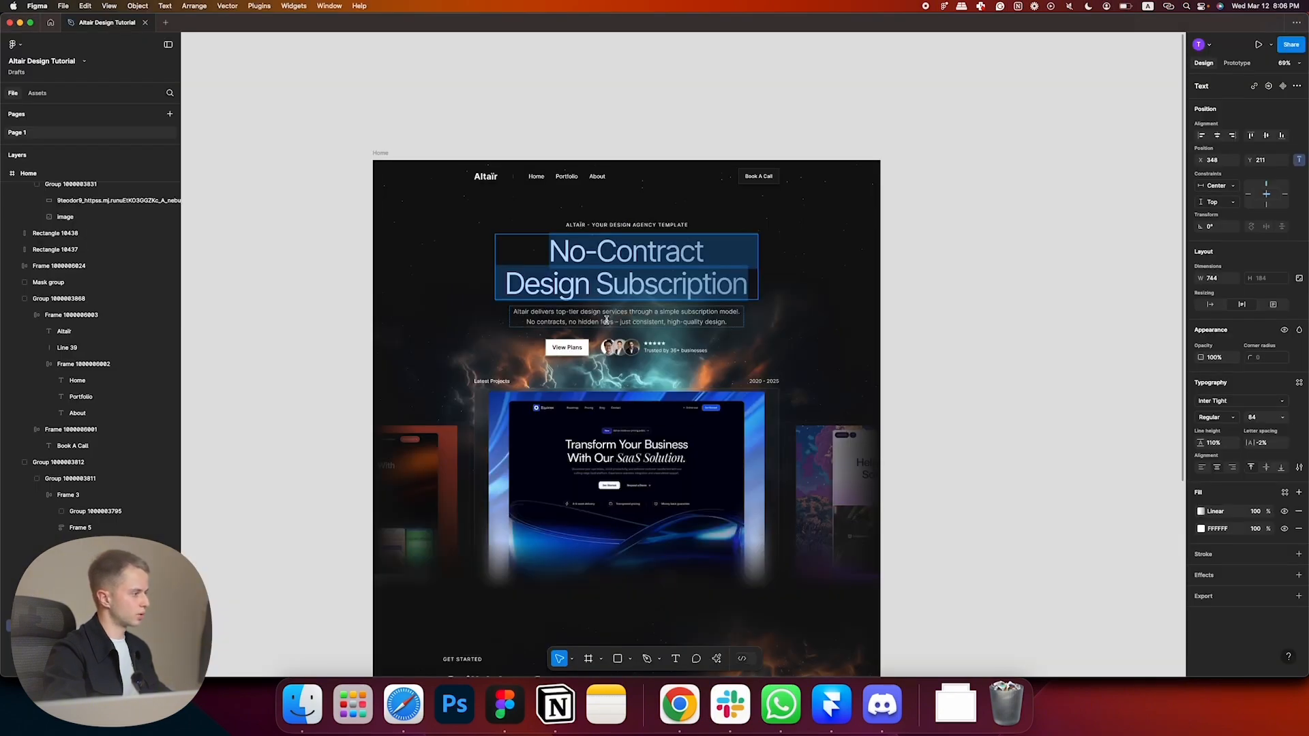
{"action": "key", "text": "super+Tab"}
{"action": "key", "text": "super+v"}
{"action": "key", "text": "super+Tab"}
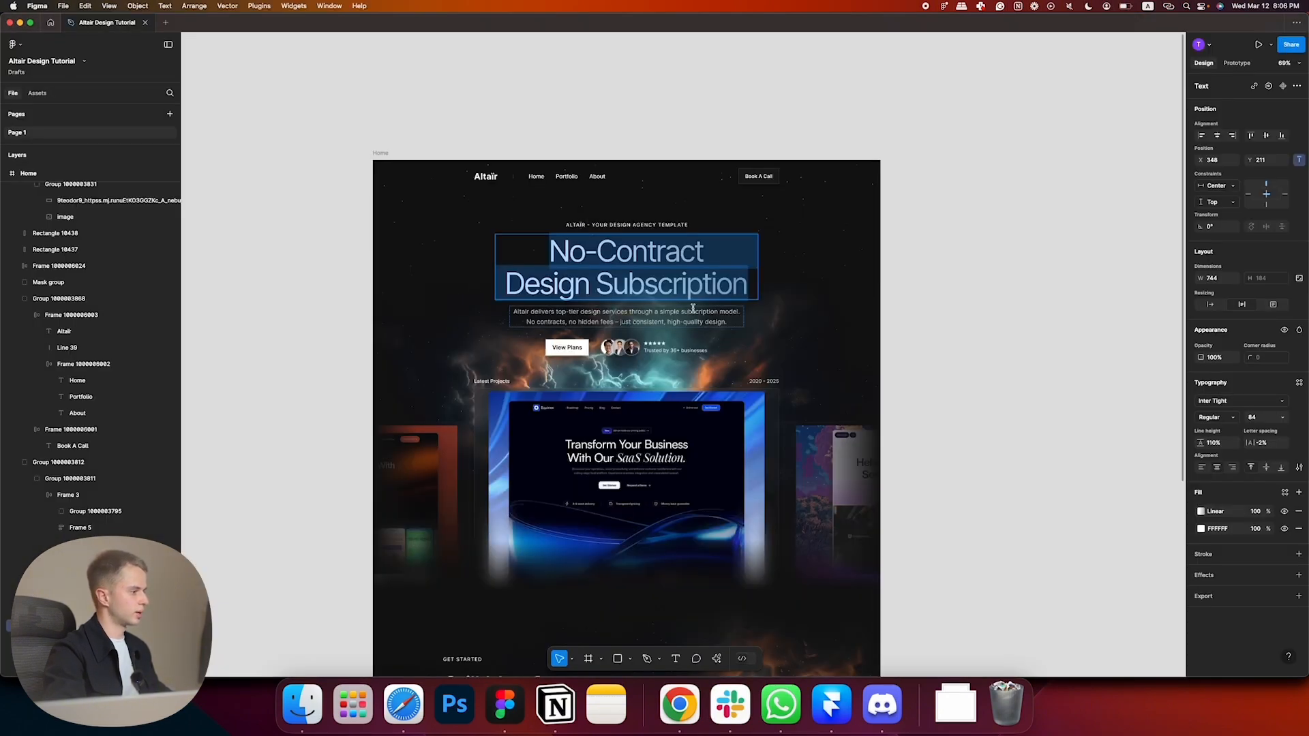
{"action": "key", "text": "super+Tab"}
{"action": "double_click", "coordinate": [617, 358]}
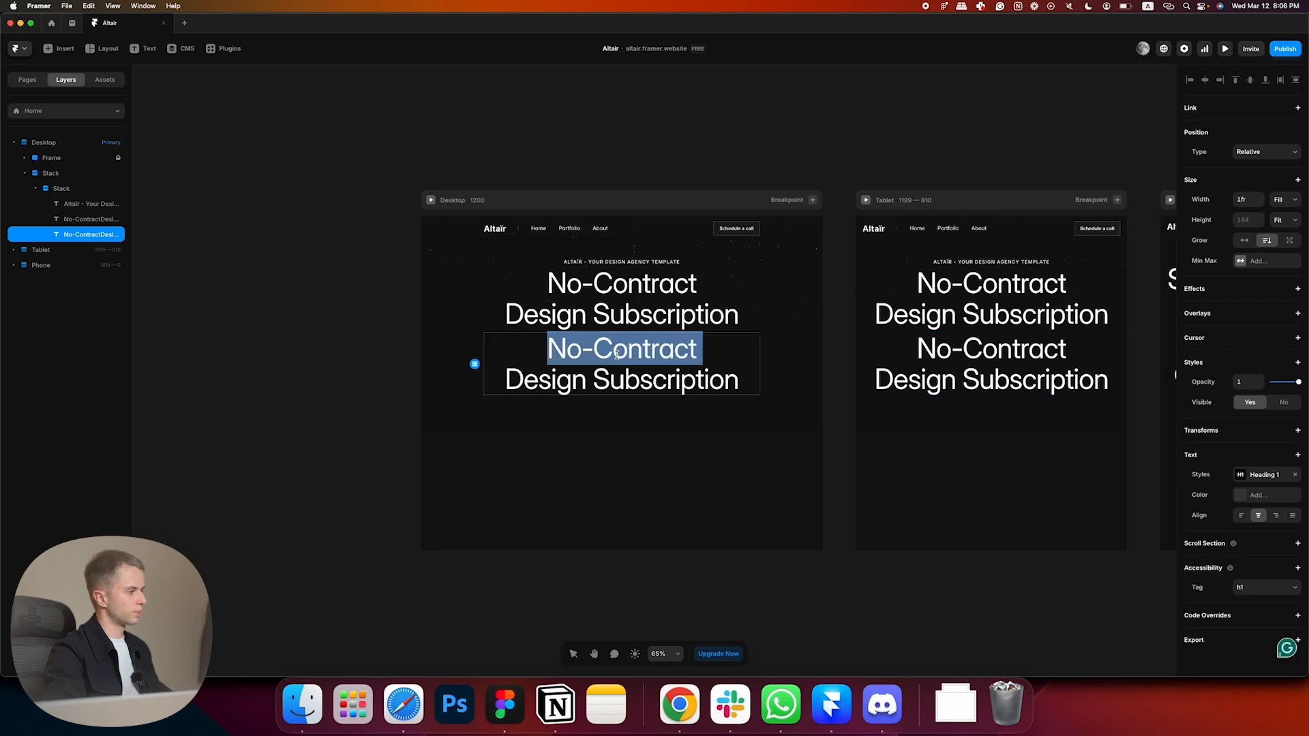
{"action": "key", "text": "super+v"}
{"action": "key", "text": "Escape"}
- Apply the P18 text style to the hero description
{"action": "left_click", "coordinate": [1268, 475]}
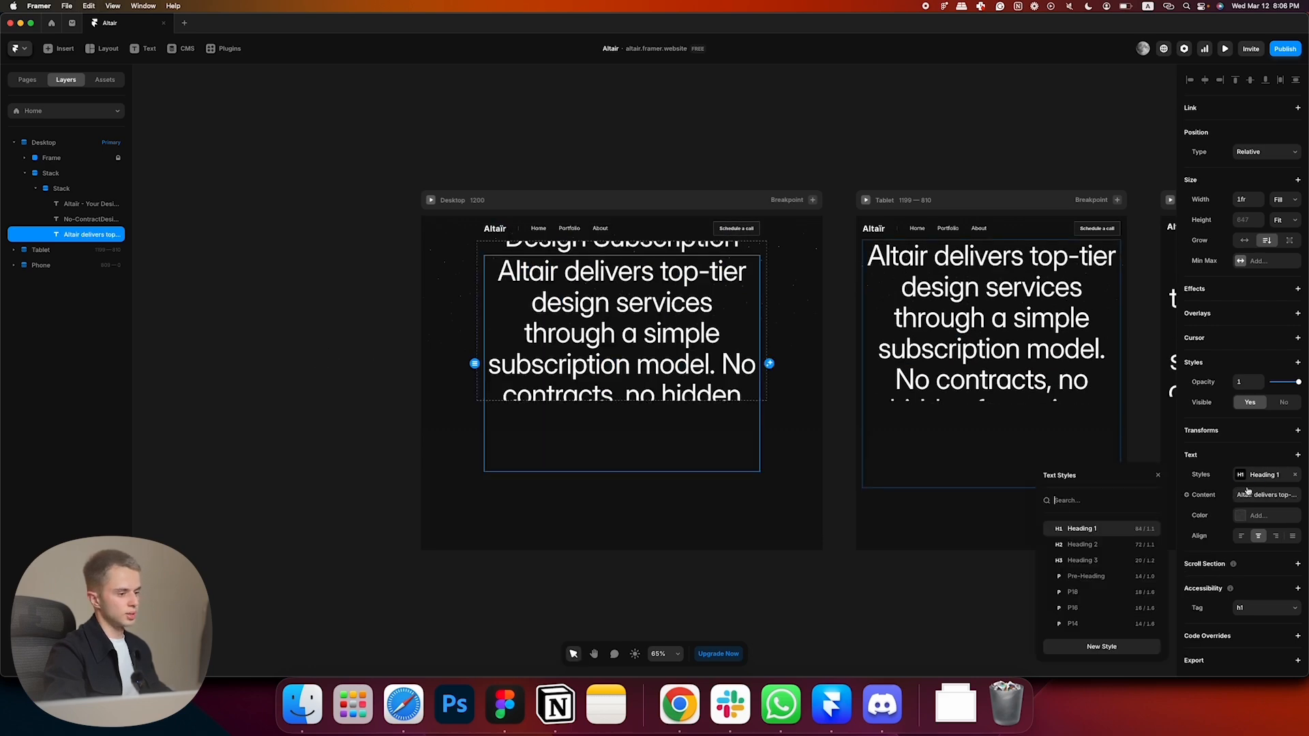
{"action": "left_click", "coordinate": [1086, 593]}
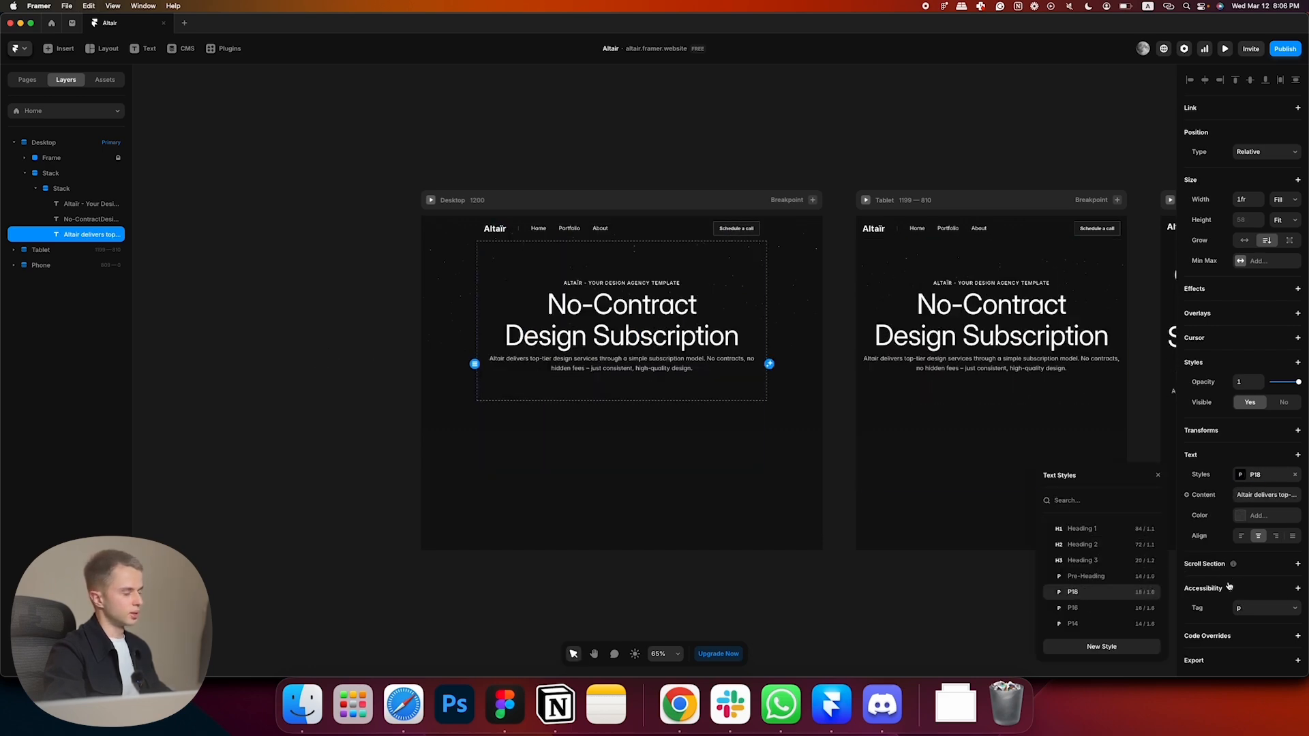
{"action": "key", "text": "super+Tab"}
{"action": "key", "text": "super+Tab"}
- Set the height of the inner stack holding the hero texts to Fit Content
{"action": "left_click", "coordinate": [404, 393]}
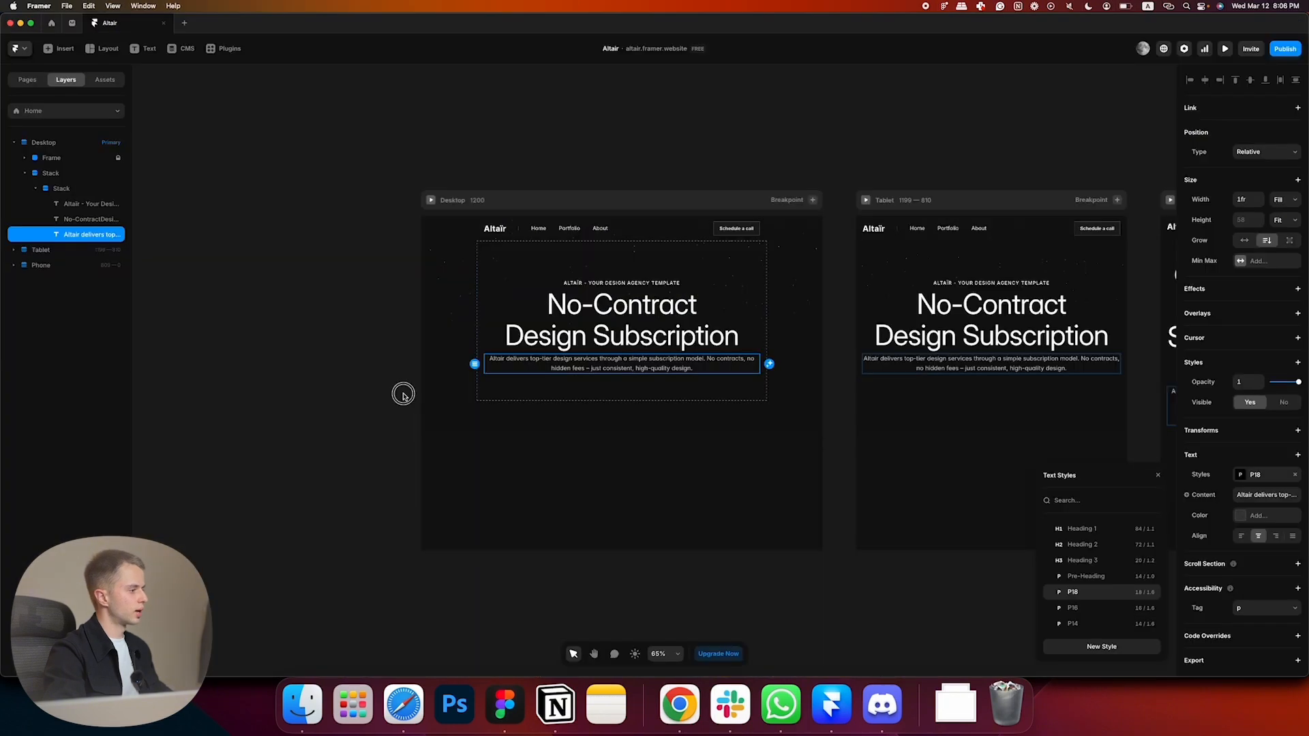
{"action": "left_click", "coordinate": [617, 392]}
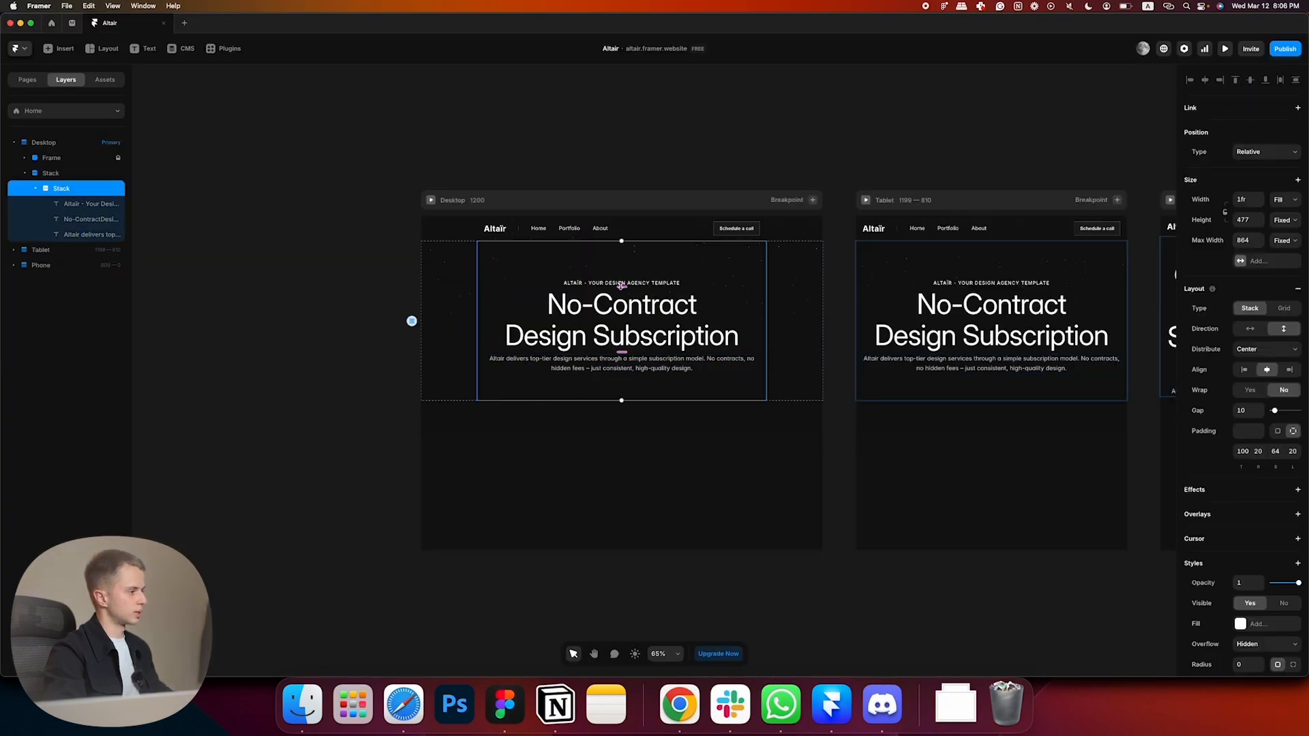
{"action": "left_click", "coordinate": [1282, 220]}
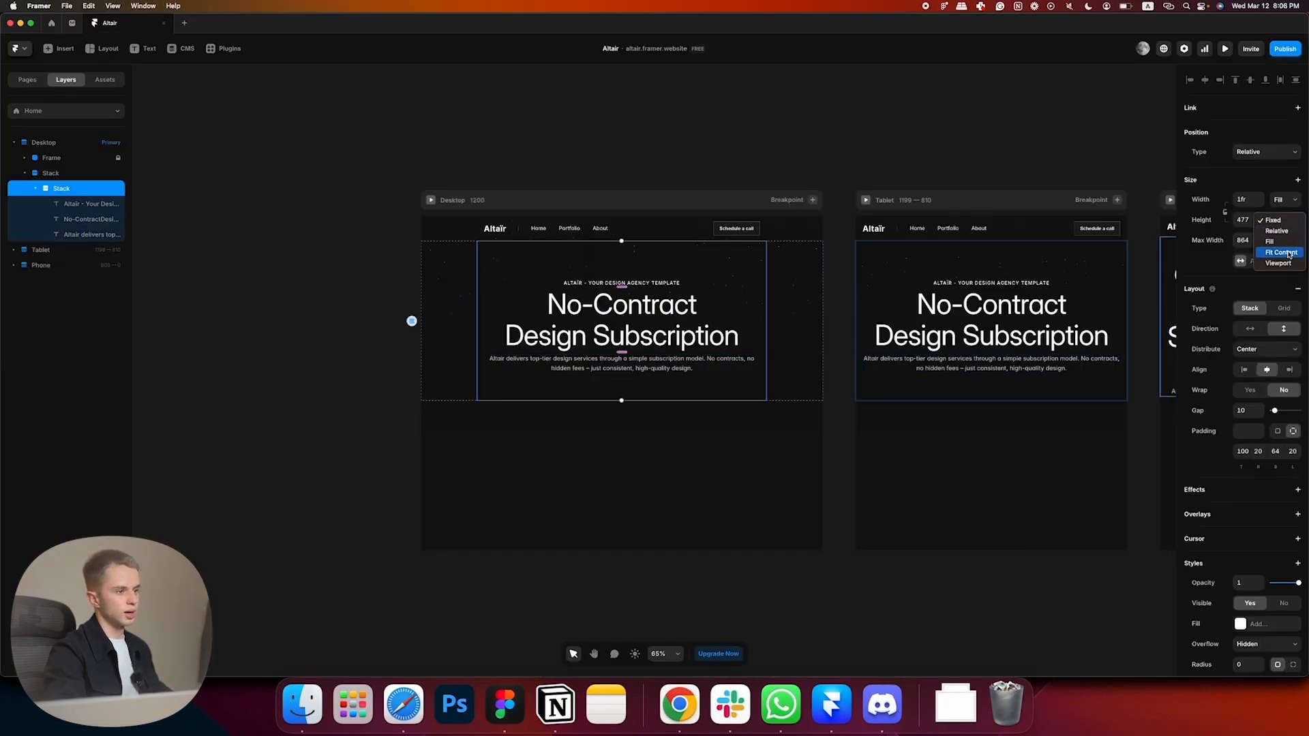
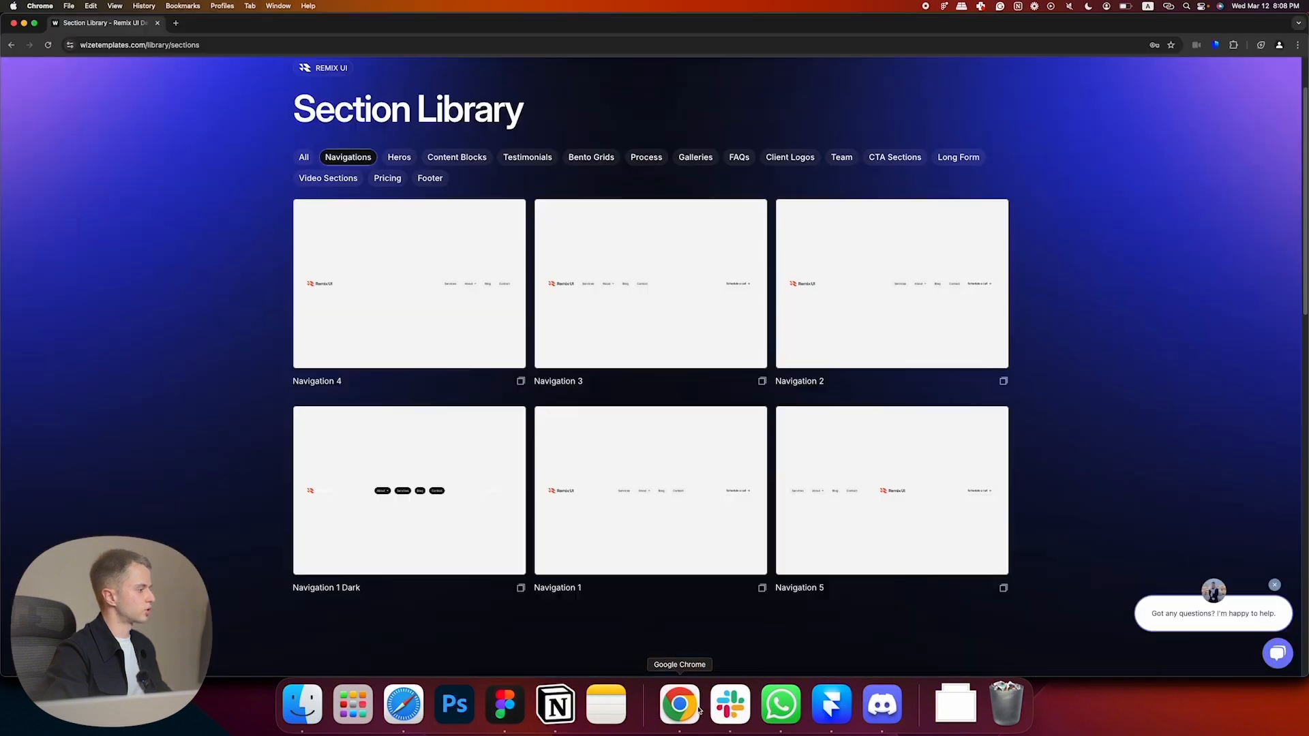
- In the Remix UI Component Library in Chrome, filter for Buttons and copy the Sharp Button component
{"action": "scroll", "coordinate": [423, 306], "scroll_direction": "up", "scroll_amount": 2}
{"action": "mouse_move", "coordinate": [575, 80]}
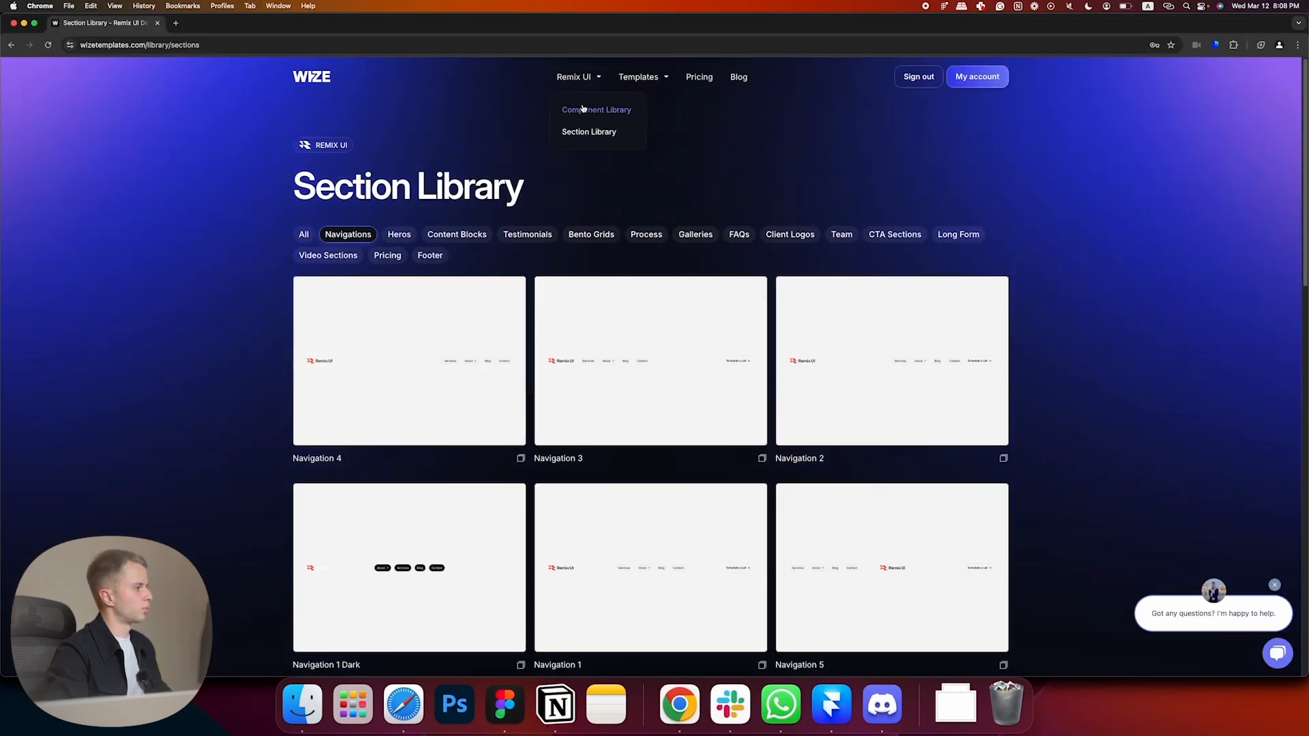
{"action": "left_click", "coordinate": [580, 110]}
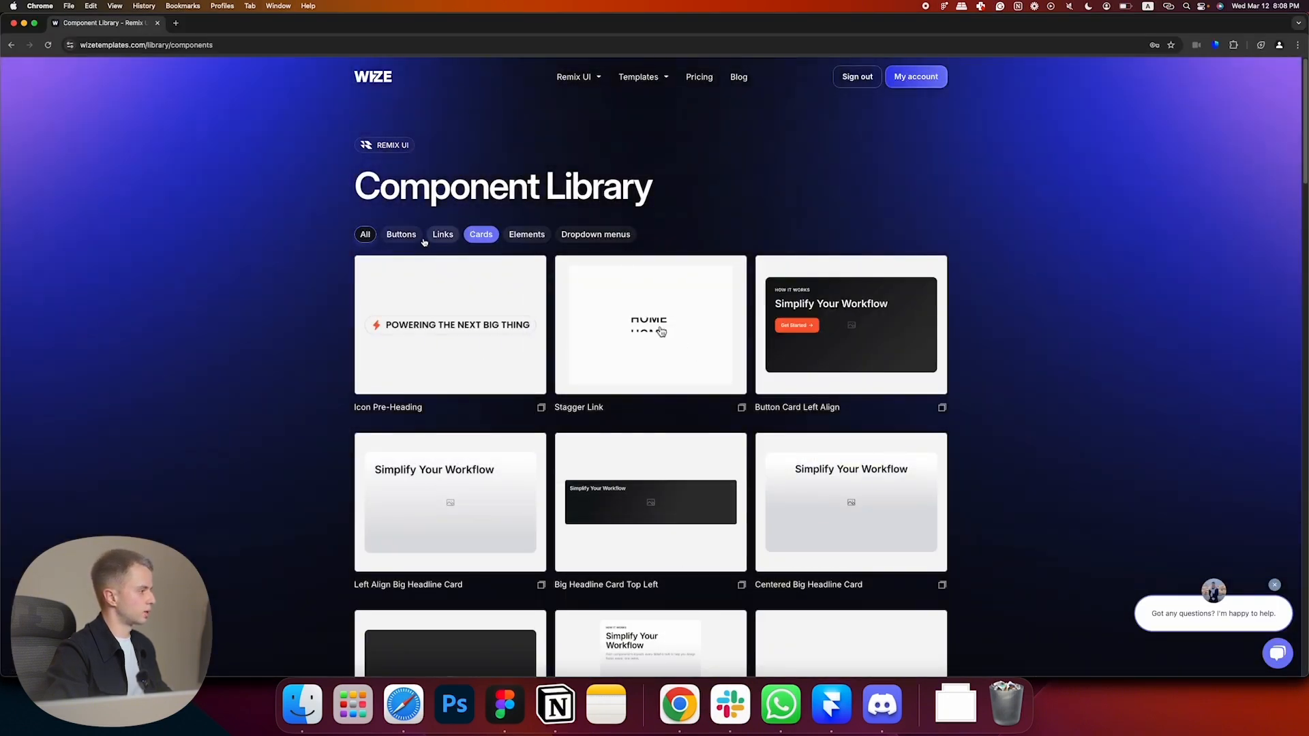
{"action": "left_click", "coordinate": [401, 233]}
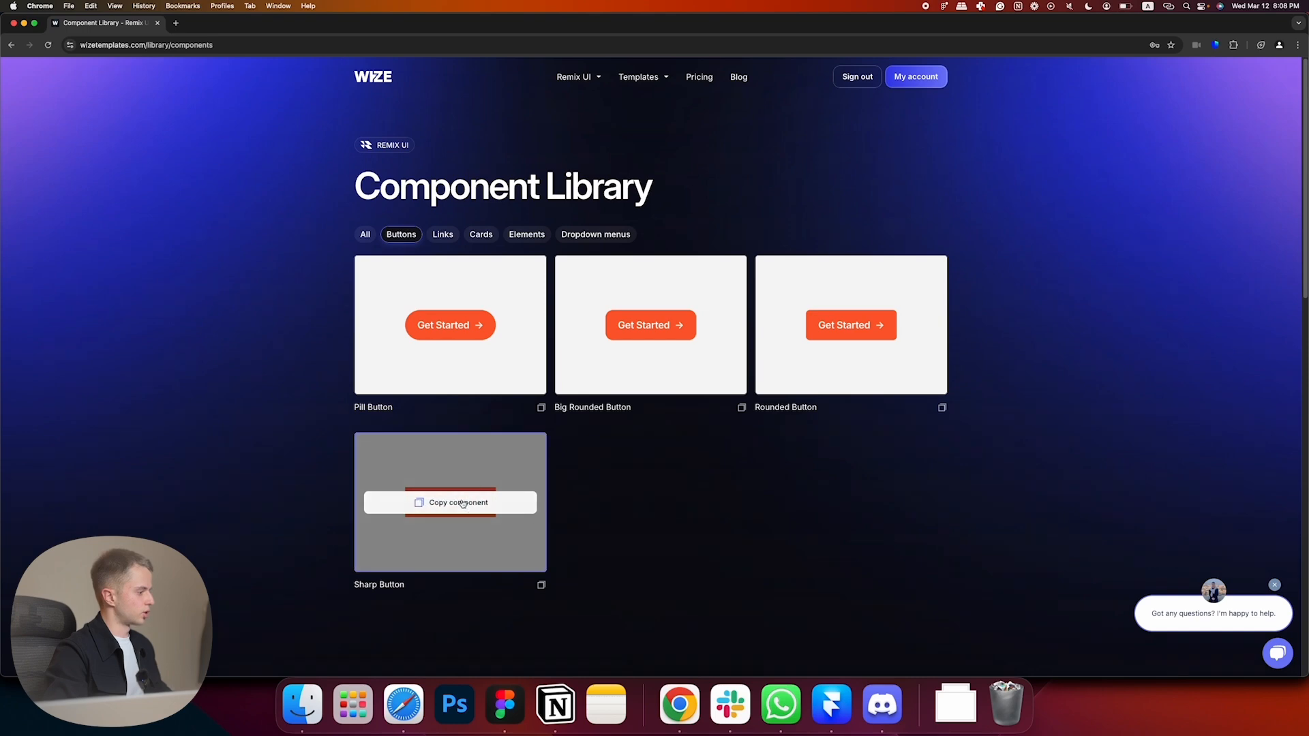
{"action": "left_click", "coordinate": [461, 503]}
- Switch back to Framer and paste the Sharp Button into the empty frame below the hero description
{"action": "left_click", "coordinate": [832, 705]}
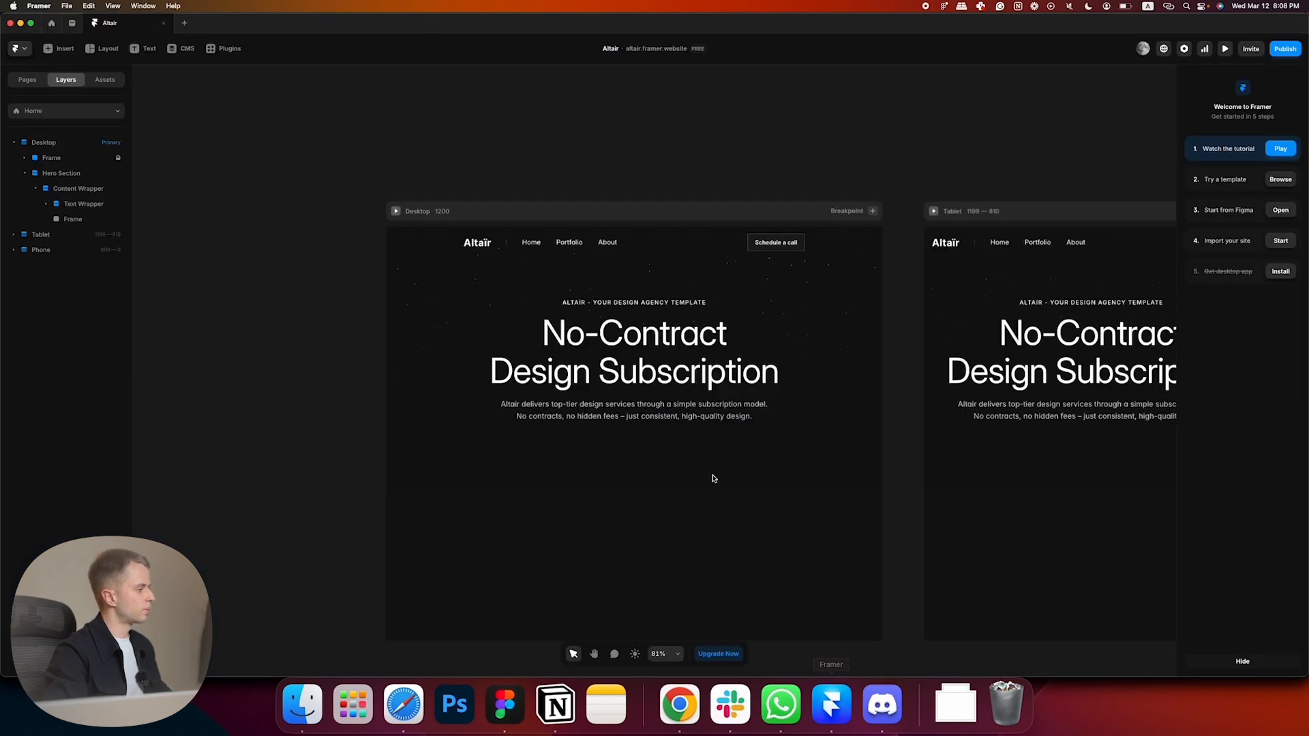
{"action": "key", "text": "super+v"}
{"action": "key", "text": "super+v"}
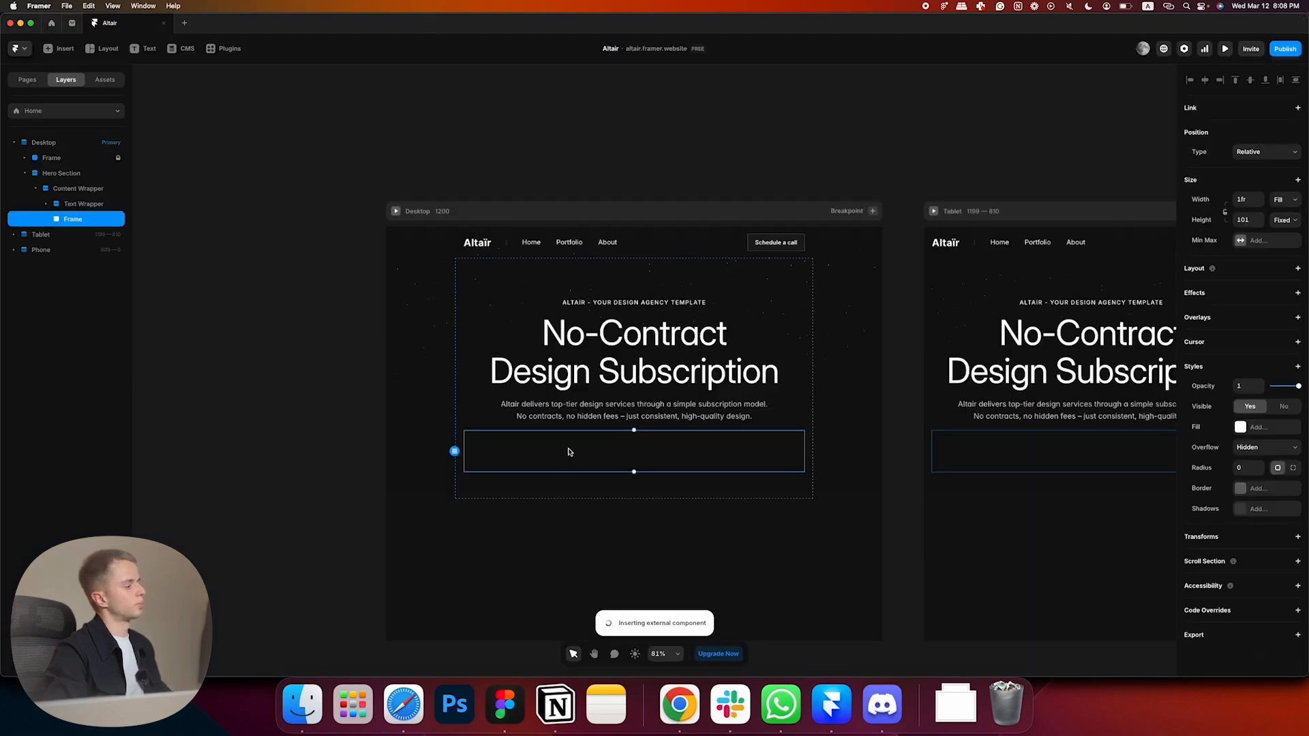
- Turn the frame around the button into a stack and set its height to Fit Content
{"action": "left_click", "coordinate": [738, 450]}
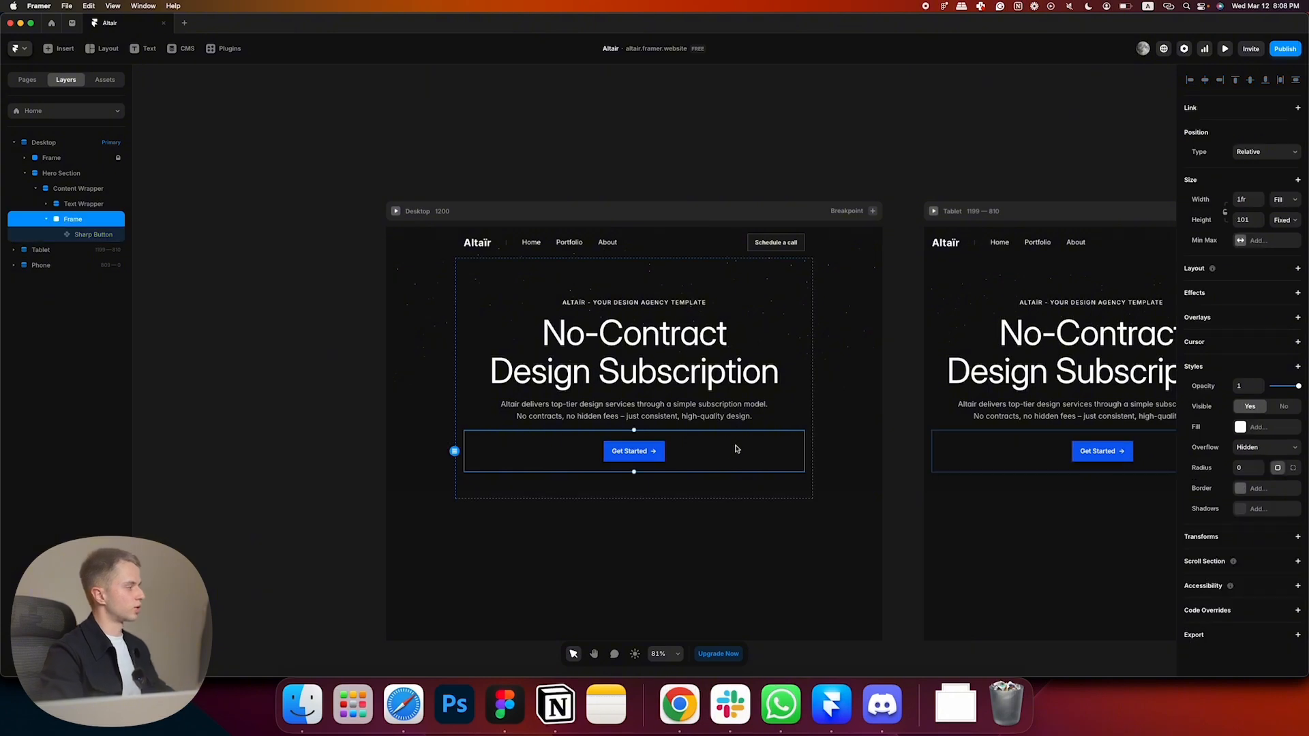
{"action": "left_click", "coordinate": [1261, 267]}
{"action": "left_click", "coordinate": [1280, 221]}
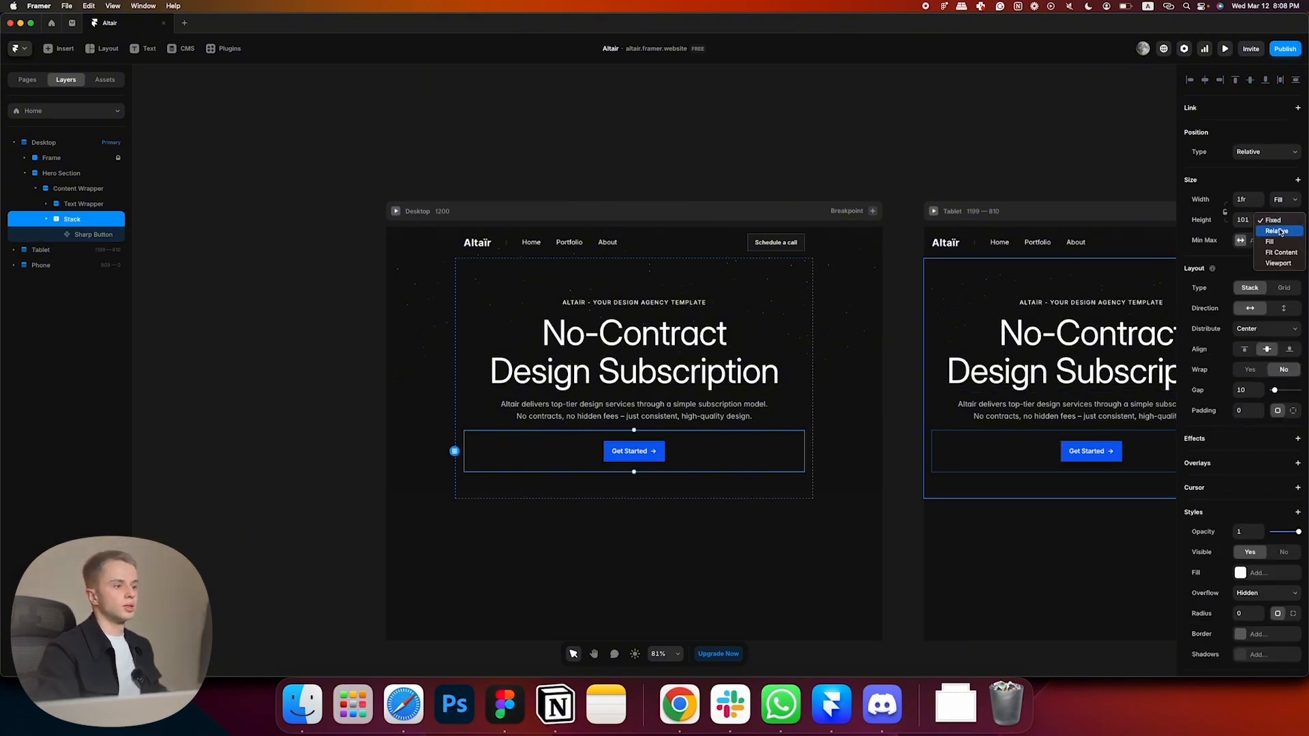
{"action": "left_click", "coordinate": [1280, 253]}
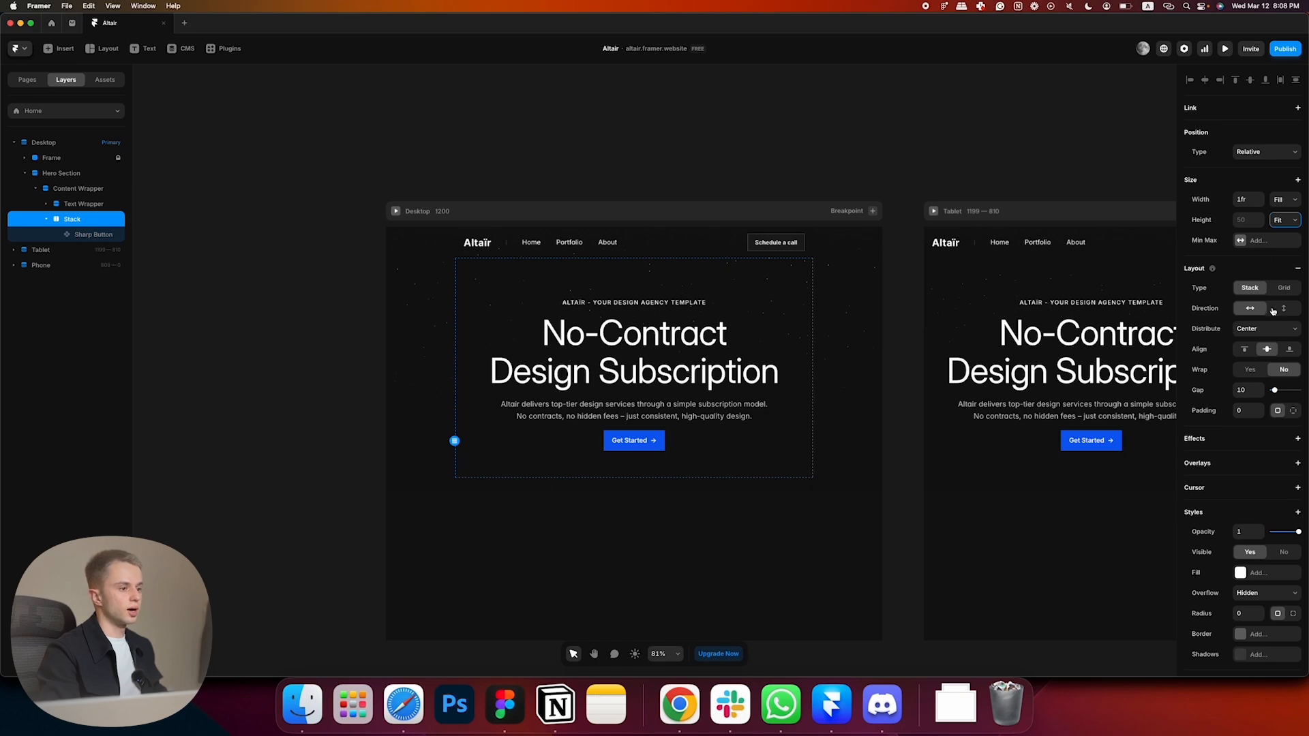
{"action": "left_click", "coordinate": [354, 555]}
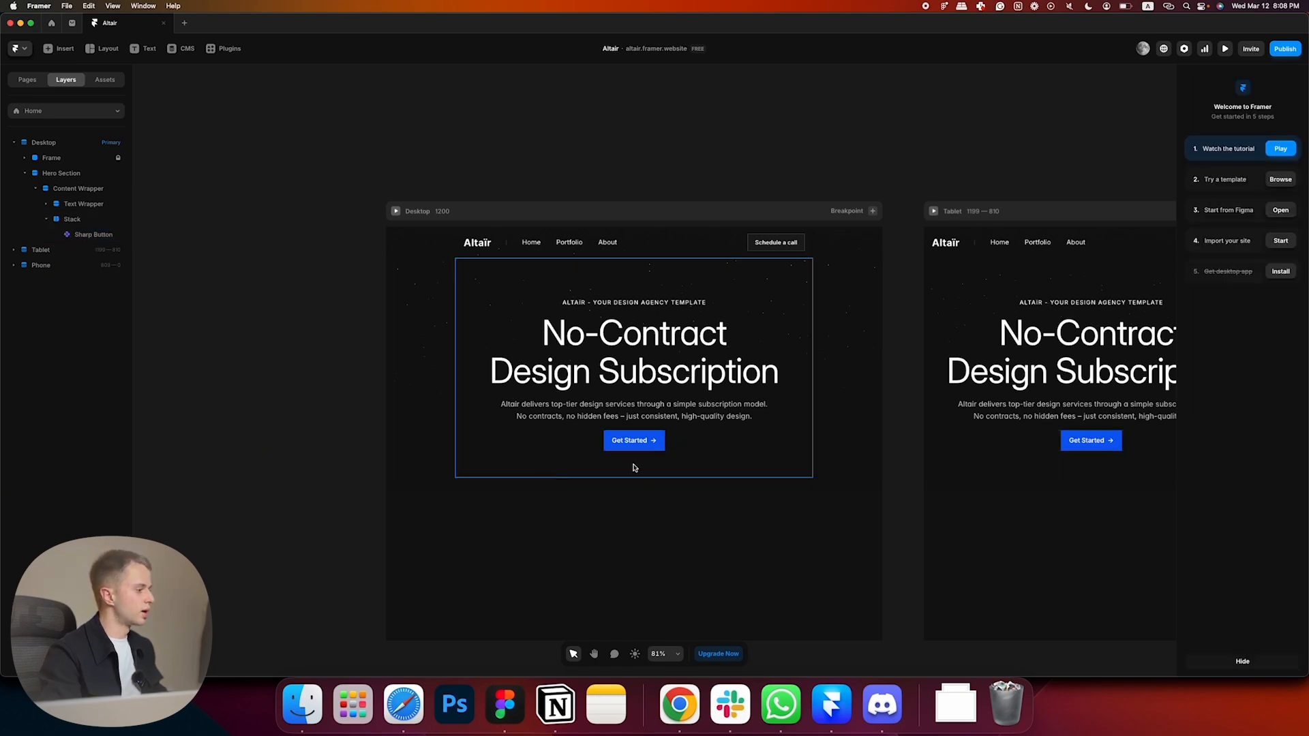
- Unlink the Sharp Button component from its source project and open it for editing
{"action": "left_click", "coordinate": [639, 450]}
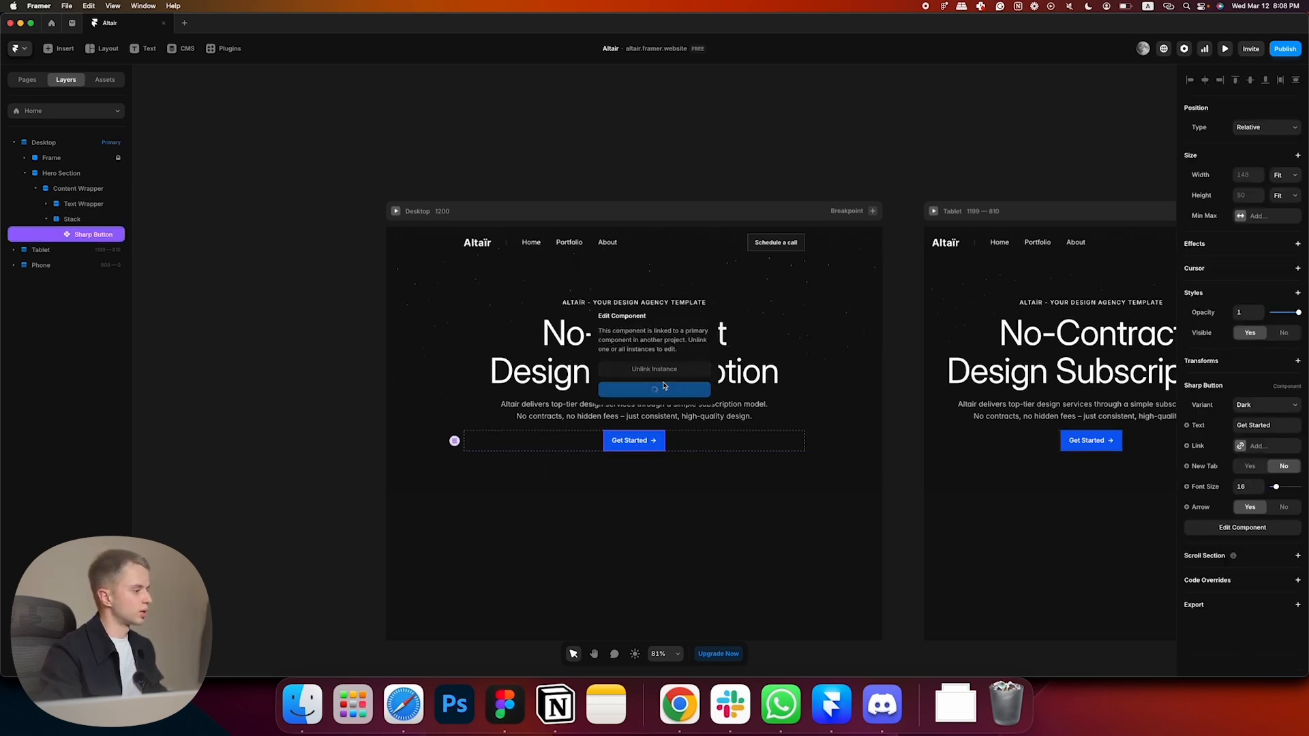
{"action": "left_click", "coordinate": [630, 368]}
{"action": "key", "text": "super+Tab"}
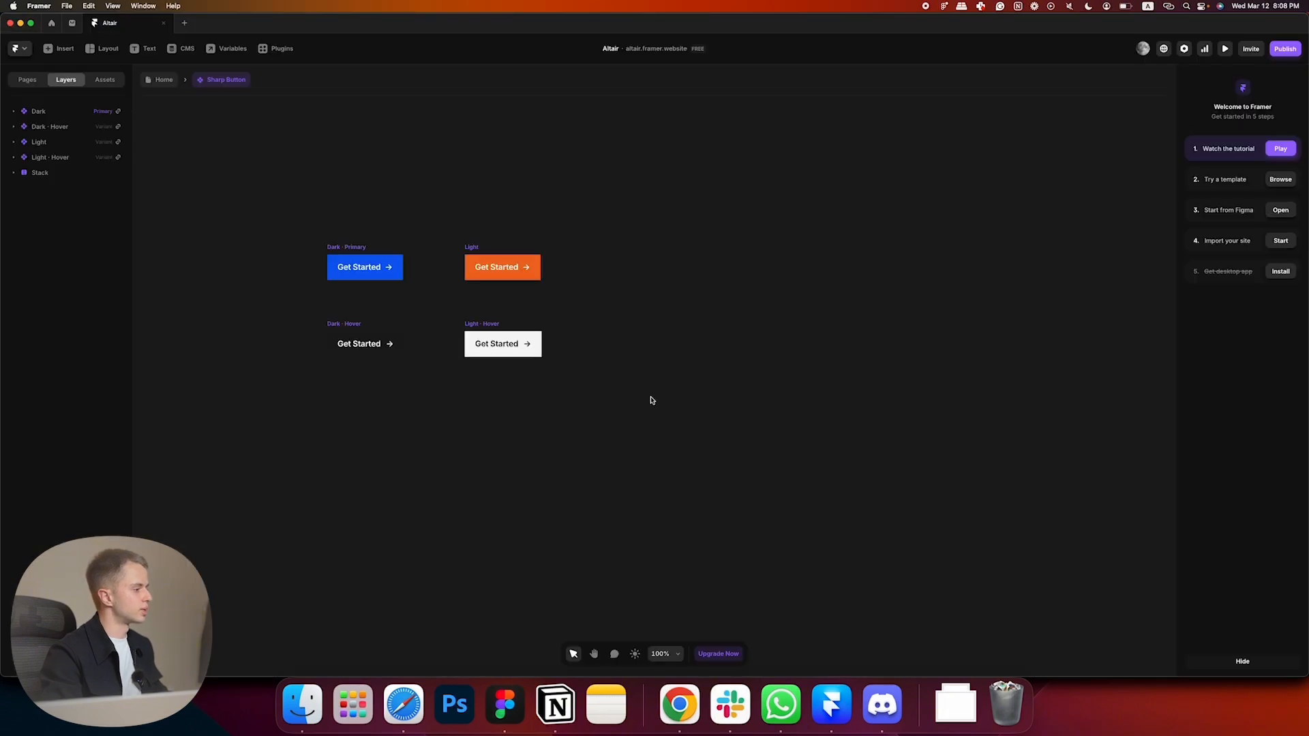
- Delete the Light and Light Hover variants and the loose stack from the Sharp Button component
{"action": "left_click_drag", "start_coordinate": [427, 202], "coordinate": [693, 482]}
{"action": "key", "text": "Delete"}
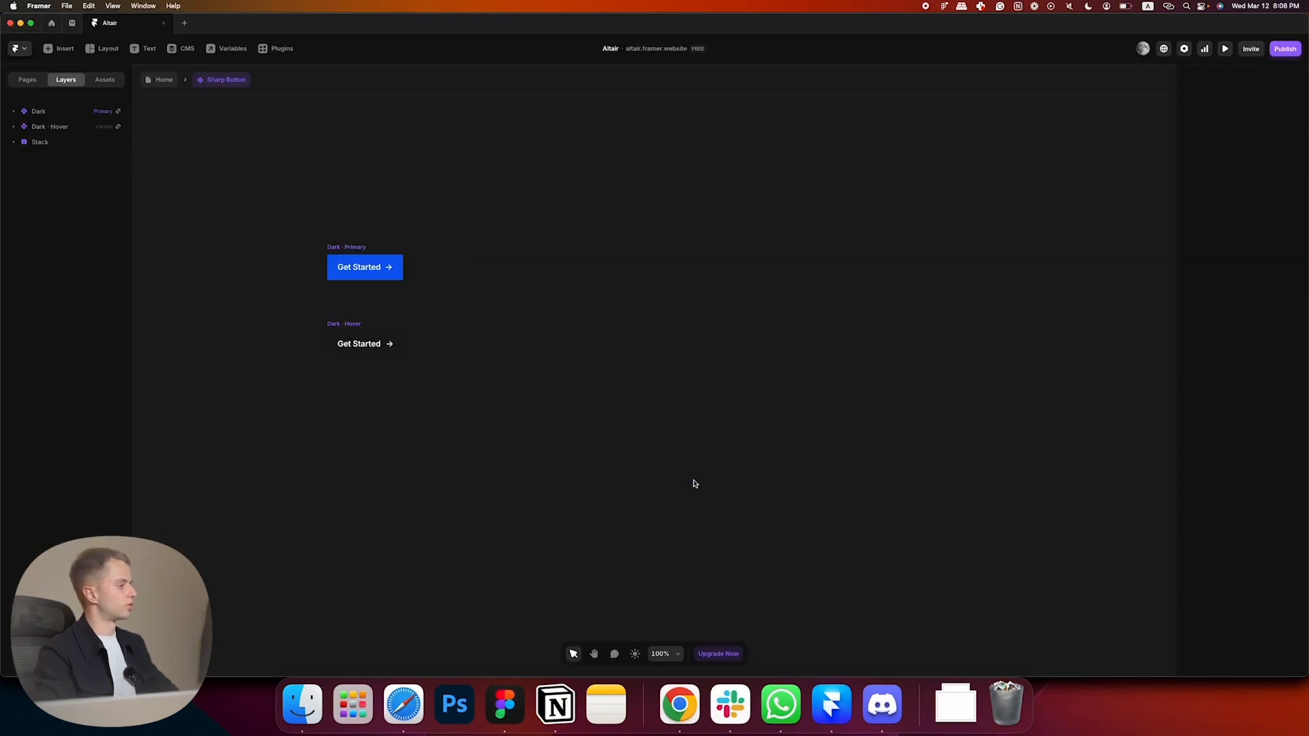
{"action": "scroll", "coordinate": [644, 448], "scroll_direction": "left", "scroll_amount": 5}
{"action": "scroll", "coordinate": [644, 448], "scroll_direction": "up", "scroll_amount": 2}
{"action": "scroll", "coordinate": [714, 210], "scroll_direction": "up", "scroll_amount": 2}
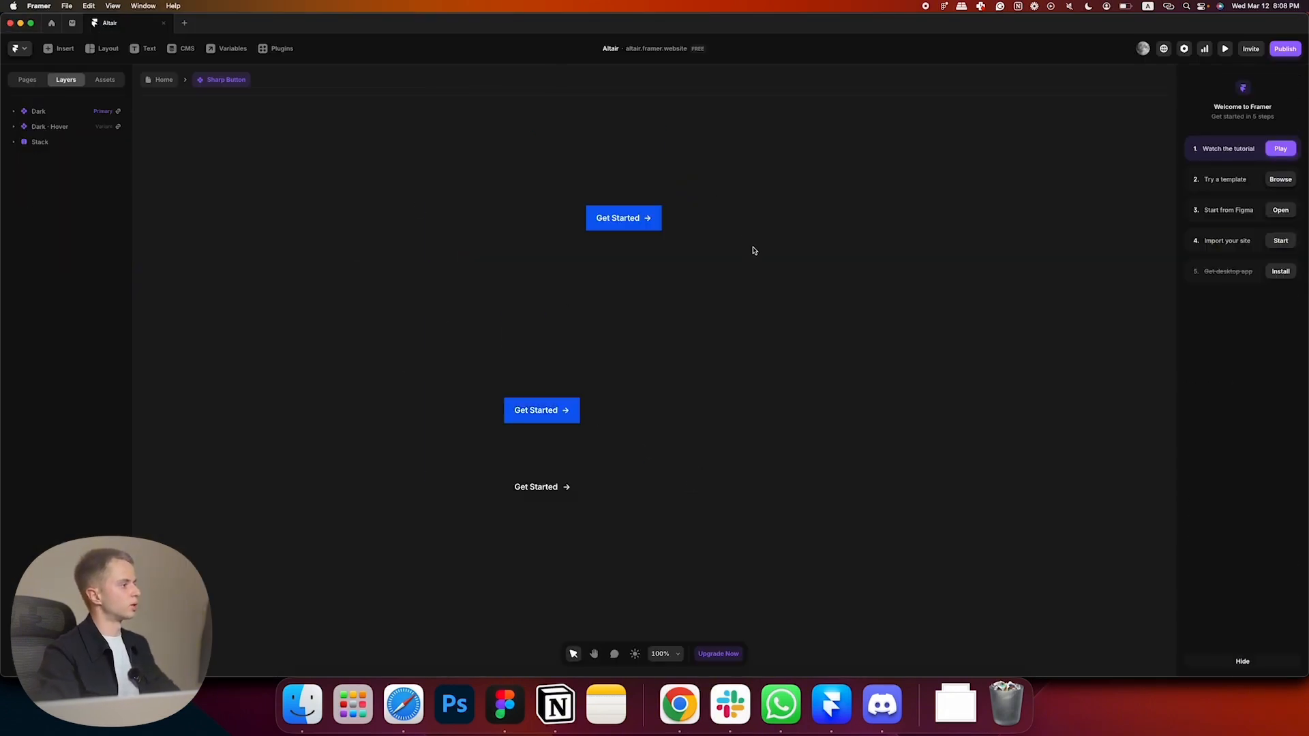
{"action": "left_click_drag", "start_coordinate": [431, 155], "coordinate": [784, 336]}
{"action": "key", "text": "Delete"}
- Switch to Figma and examine the styling of the View Plans button in the hero design
{"action": "left_click", "coordinate": [540, 411]}
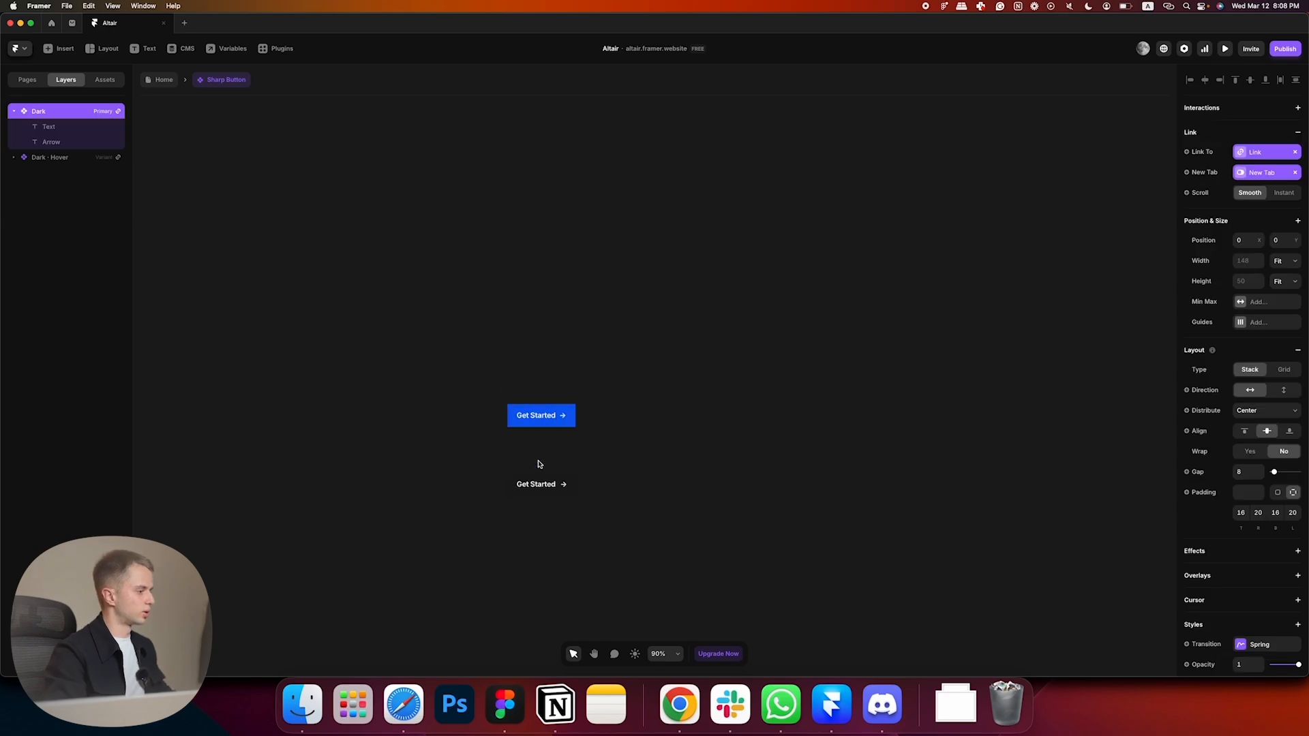
{"action": "scroll", "coordinate": [538, 462], "scroll_direction": "up", "scroll_amount": 2}
{"action": "scroll", "coordinate": [539, 417], "scroll_direction": "up", "scroll_amount": 1}
{"action": "key", "text": "super+Tab"}
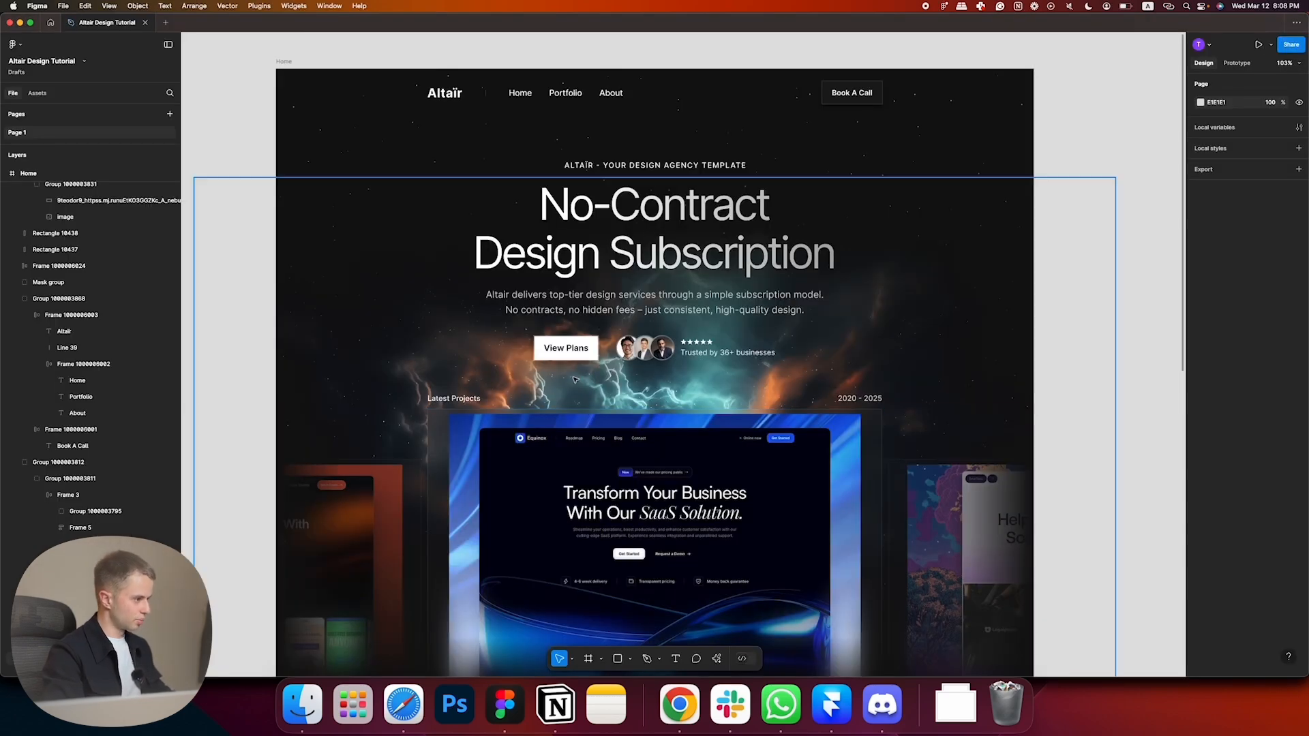
{"action": "scroll", "coordinate": [553, 353], "scroll_direction": "down", "scroll_amount": 5}
{"action": "scroll", "coordinate": [553, 352], "scroll_direction": "up", "scroll_amount": 10}
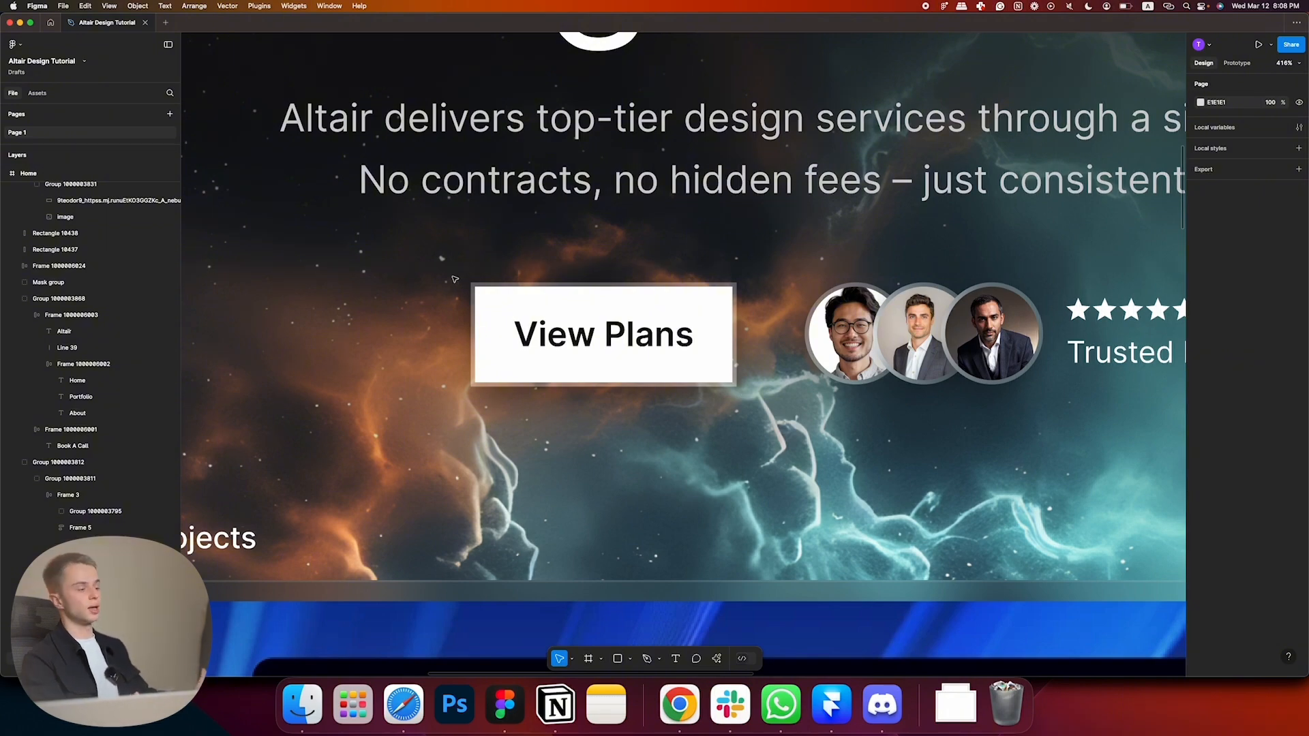
{"action": "scroll", "coordinate": [620, 504], "scroll_direction": "up", "scroll_amount": 2}
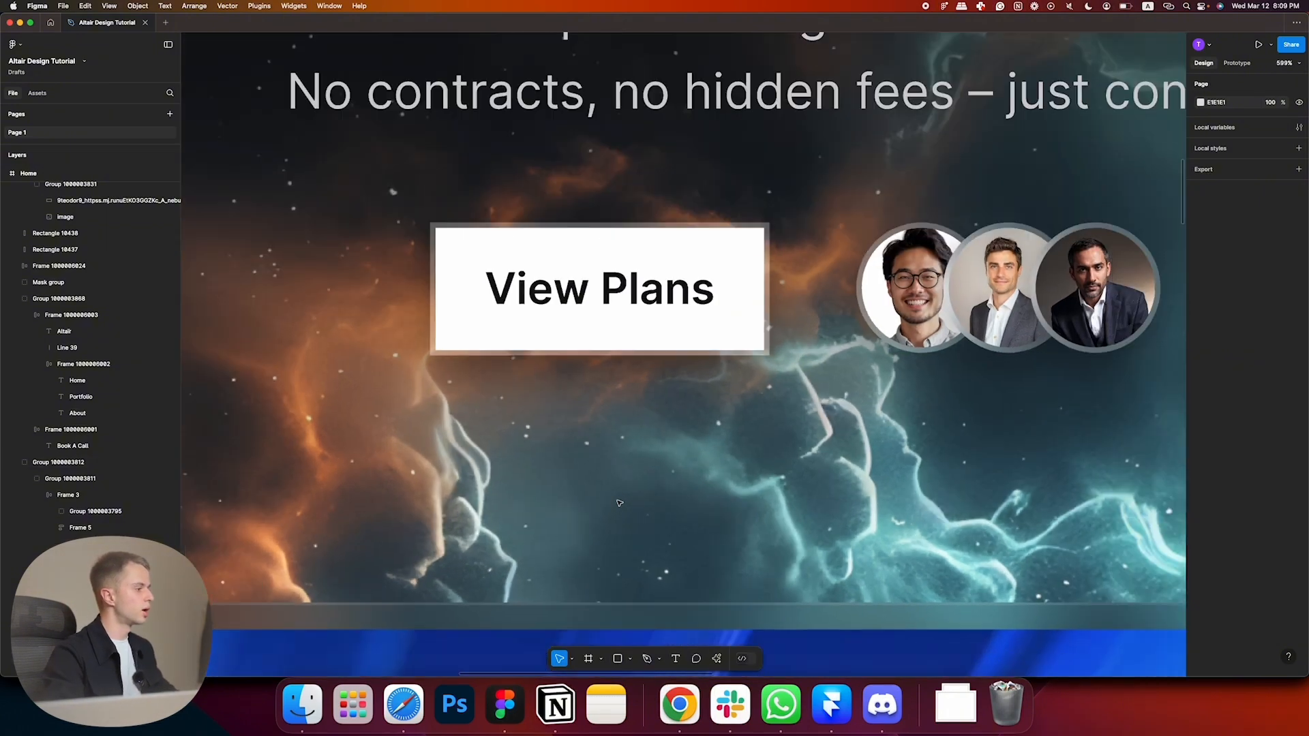
- Switch back to Framer and delete the arrow from the Dark primary variant of the button
{"action": "key", "text": "super+Tab"}
{"action": "left_click", "coordinate": [617, 503]}
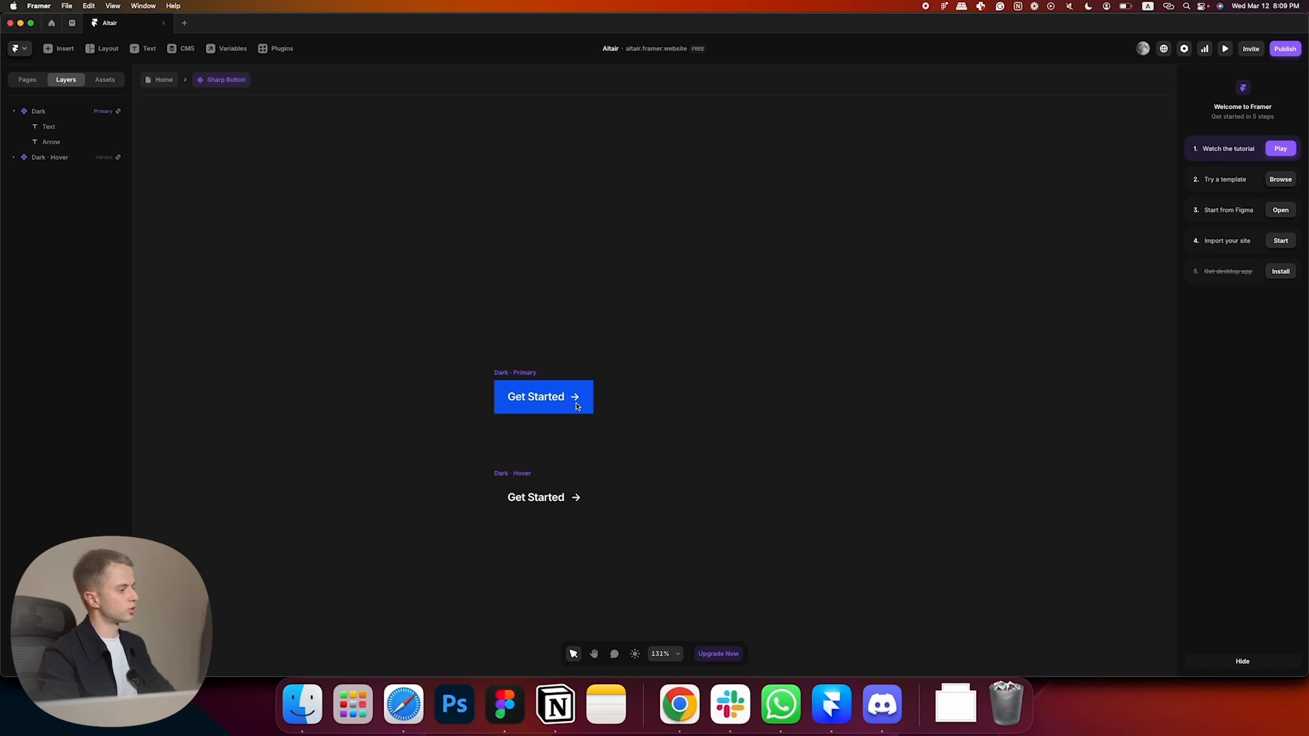
{"action": "left_click", "coordinate": [576, 406]}
{"action": "key", "text": "Delete"}
- Open the fill colour of the Dark primary variant for editing
{"action": "left_click", "coordinate": [526, 374]}
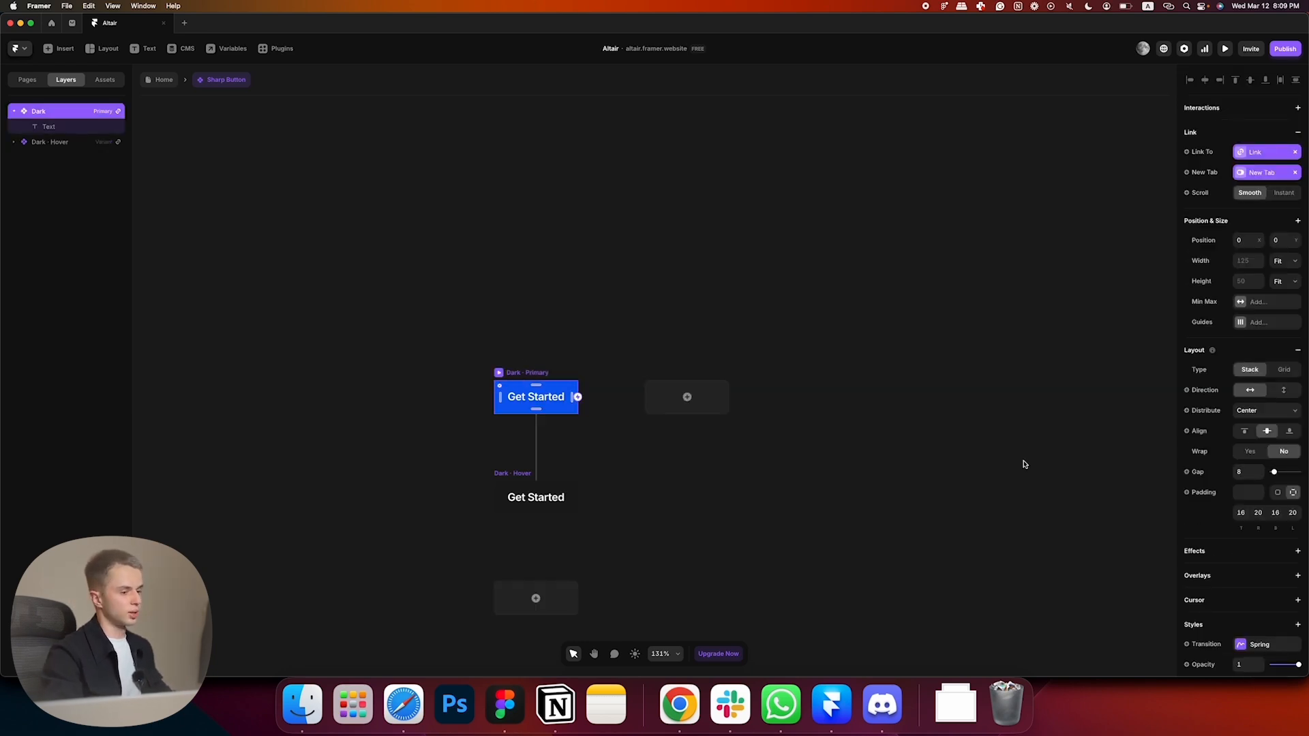
{"action": "scroll", "coordinate": [1252, 510], "scroll_direction": "down", "scroll_amount": 5}
{"action": "left_click", "coordinate": [1241, 506]}
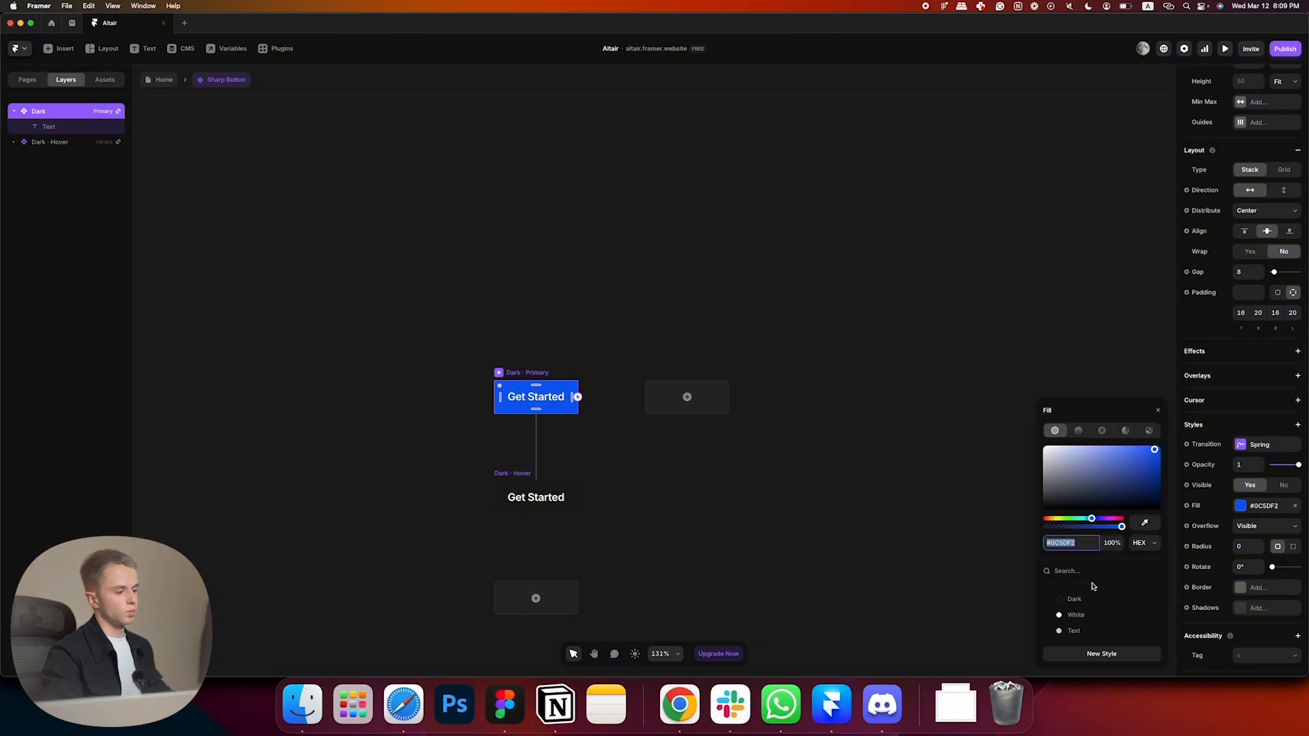
- Fill the Dark - Primary button variant with white at 30% opacity, checking it against the View Plans button in Figma
{"action": "left_click", "coordinate": [1079, 617]}
{"action": "key", "text": "super+Tab"}
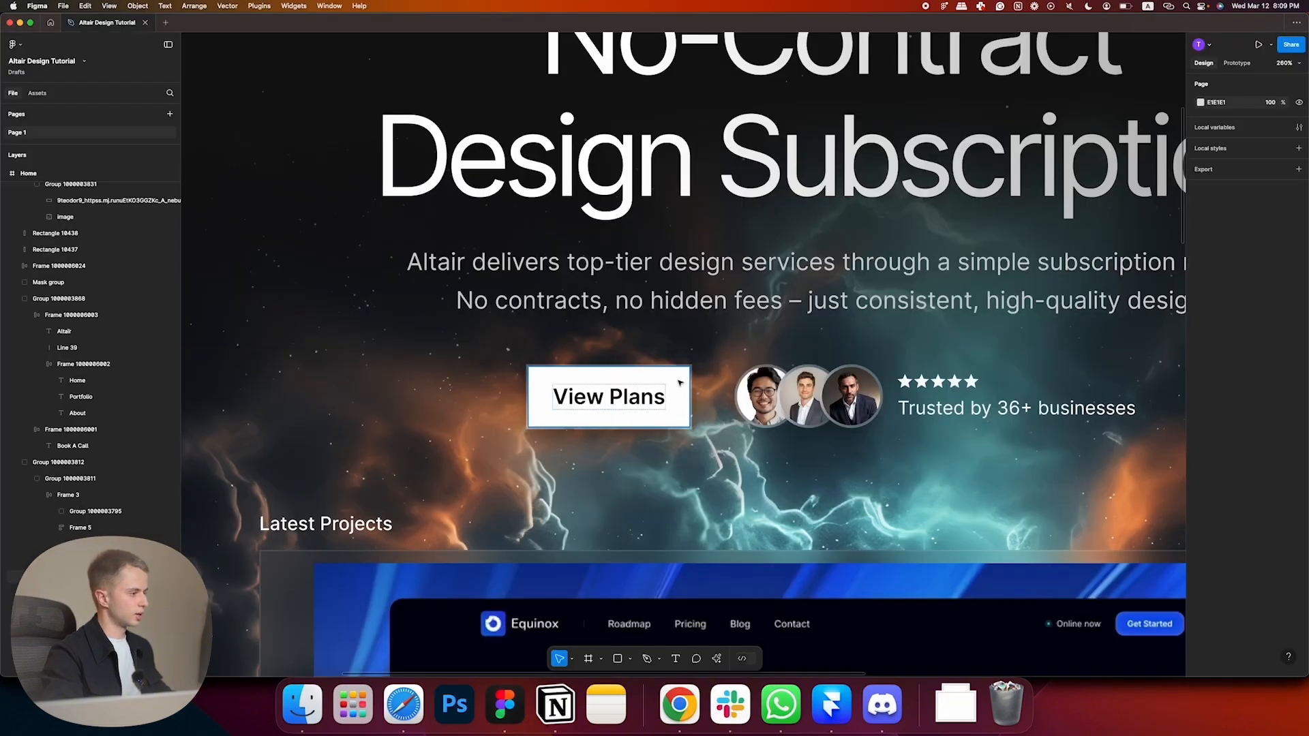
{"action": "left_click", "coordinate": [679, 381]}
{"action": "key", "text": "super+Tab"}
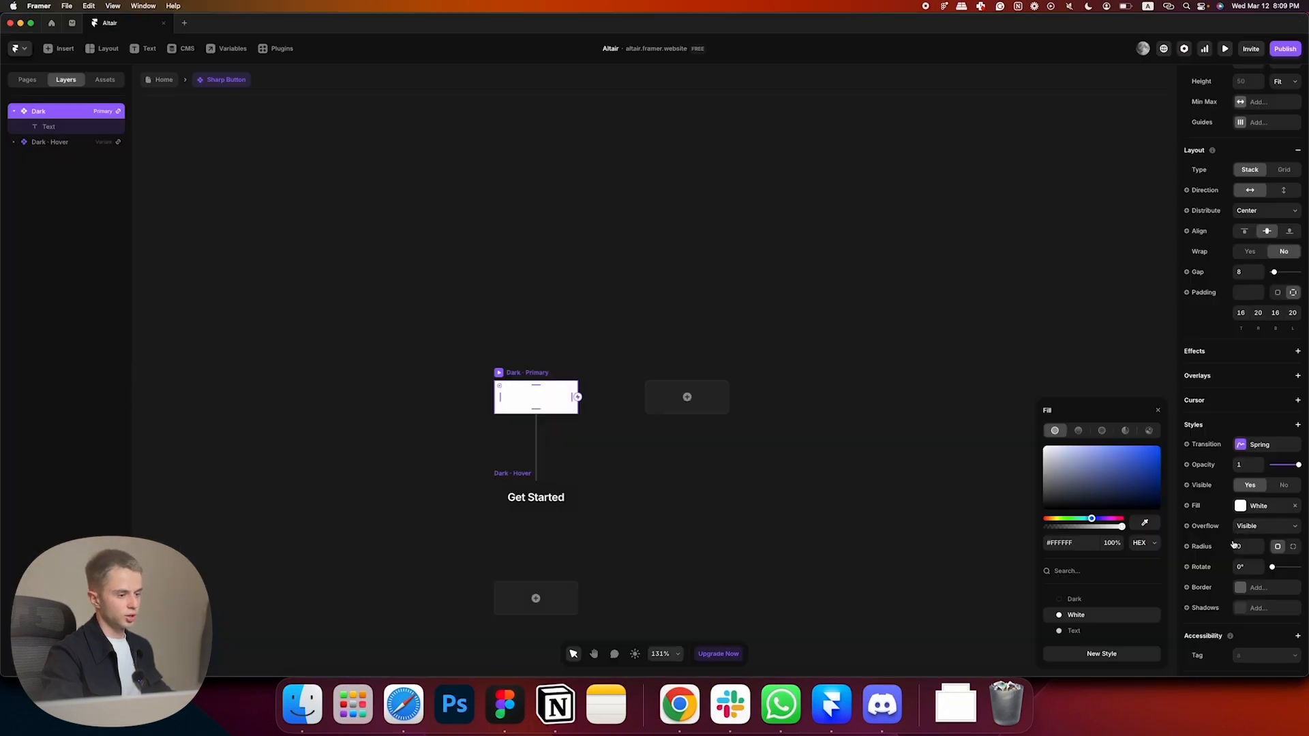
{"action": "left_click", "coordinate": [1112, 544]}
{"action": "type", "text": "30"}
{"action": "key", "text": "Return"}
{"action": "left_click", "coordinate": [711, 216]}
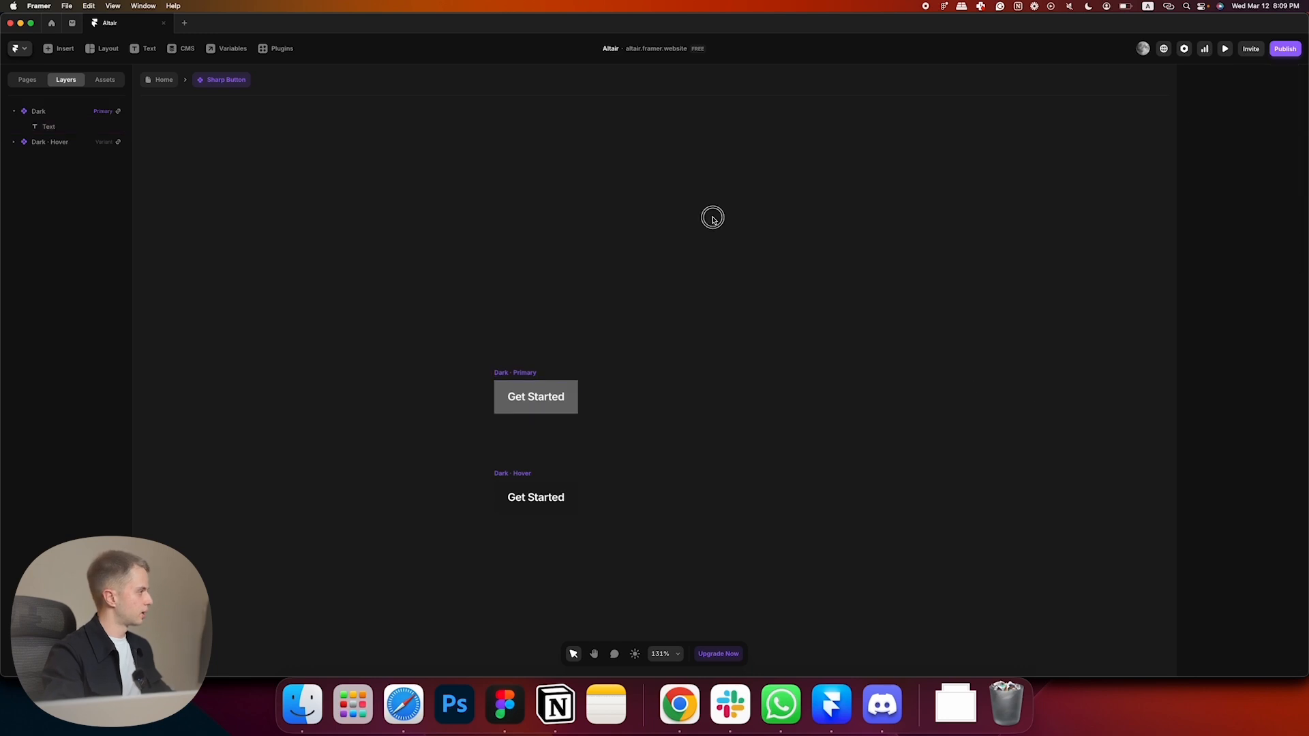
- Set a uniform padding of 0 on the Dark - Primary variant
{"action": "left_click", "coordinate": [523, 372]}
{"action": "left_click", "coordinate": [1279, 293]}
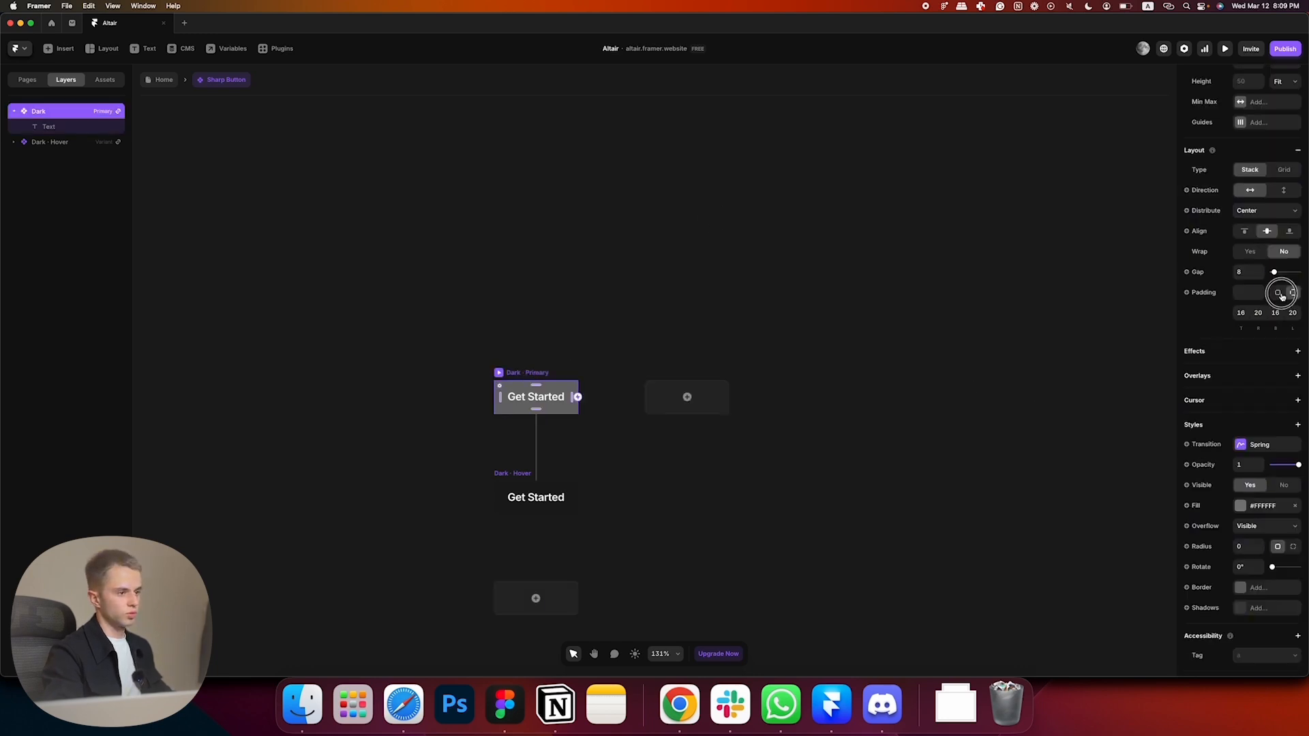
{"action": "left_click", "coordinate": [1257, 294]}
{"action": "type", "text": "0"}
{"action": "key", "text": "Return"}
{"action": "left_click", "coordinate": [674, 180]}
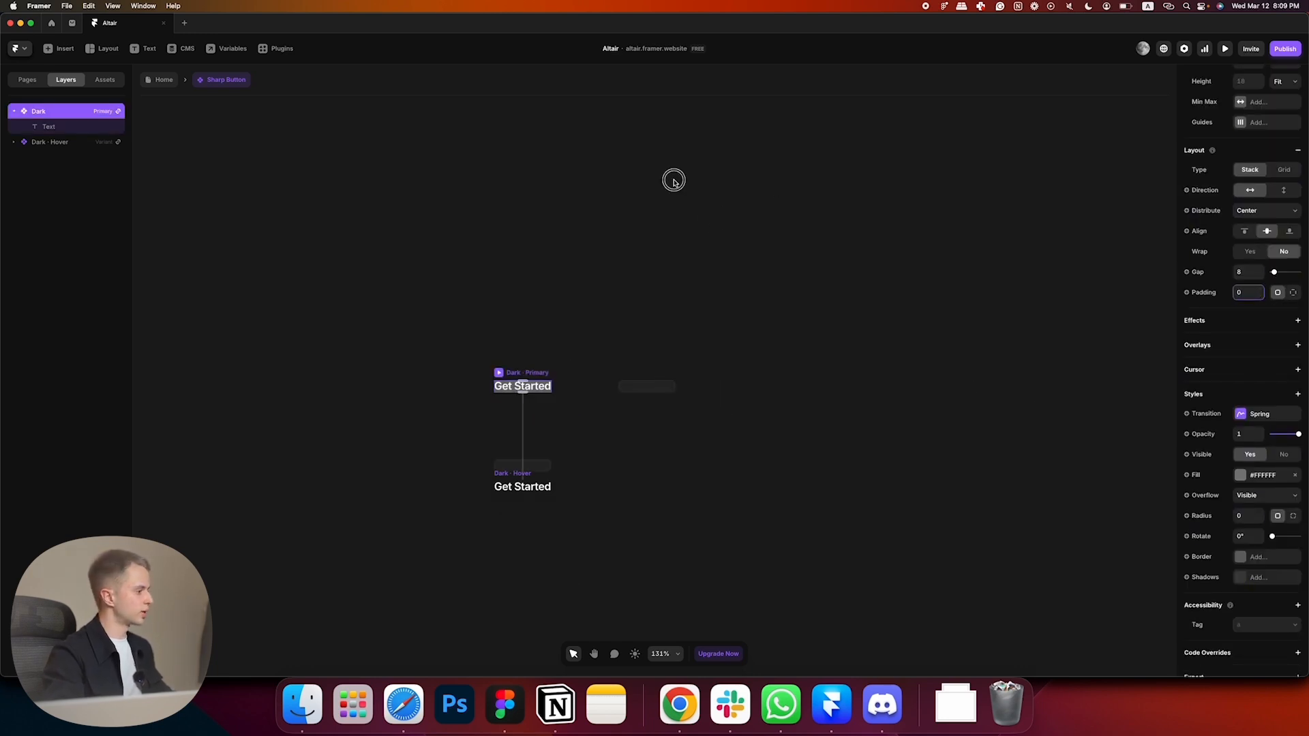
- Wrap the text layer of the Dark - Primary variant in a new stack
{"action": "left_click", "coordinate": [73, 126]}
{"action": "right_click", "coordinate": [72, 126]}
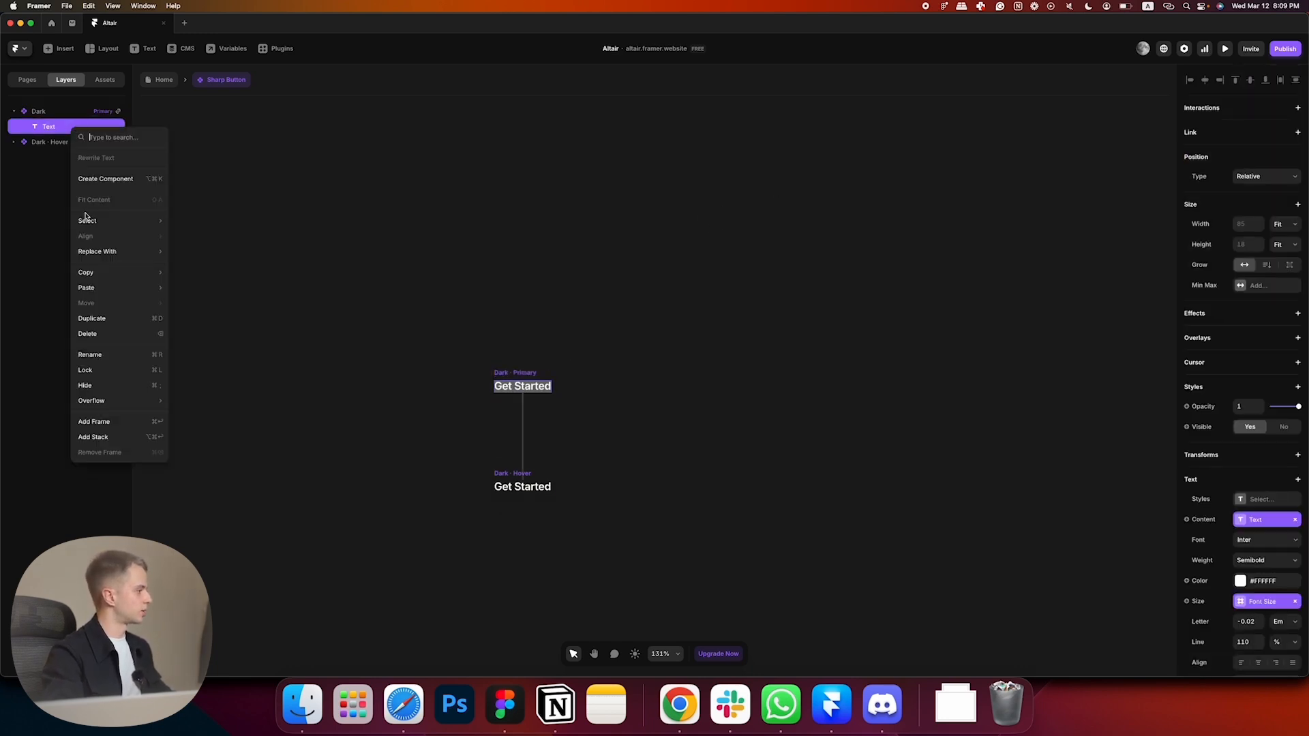
{"action": "left_click", "coordinate": [118, 437]}
- Check the View Plans padding in Figma, then give the new stack 13 vertical and 18 horizontal padding with its width on Fit
{"action": "key", "text": "super+Tab"}
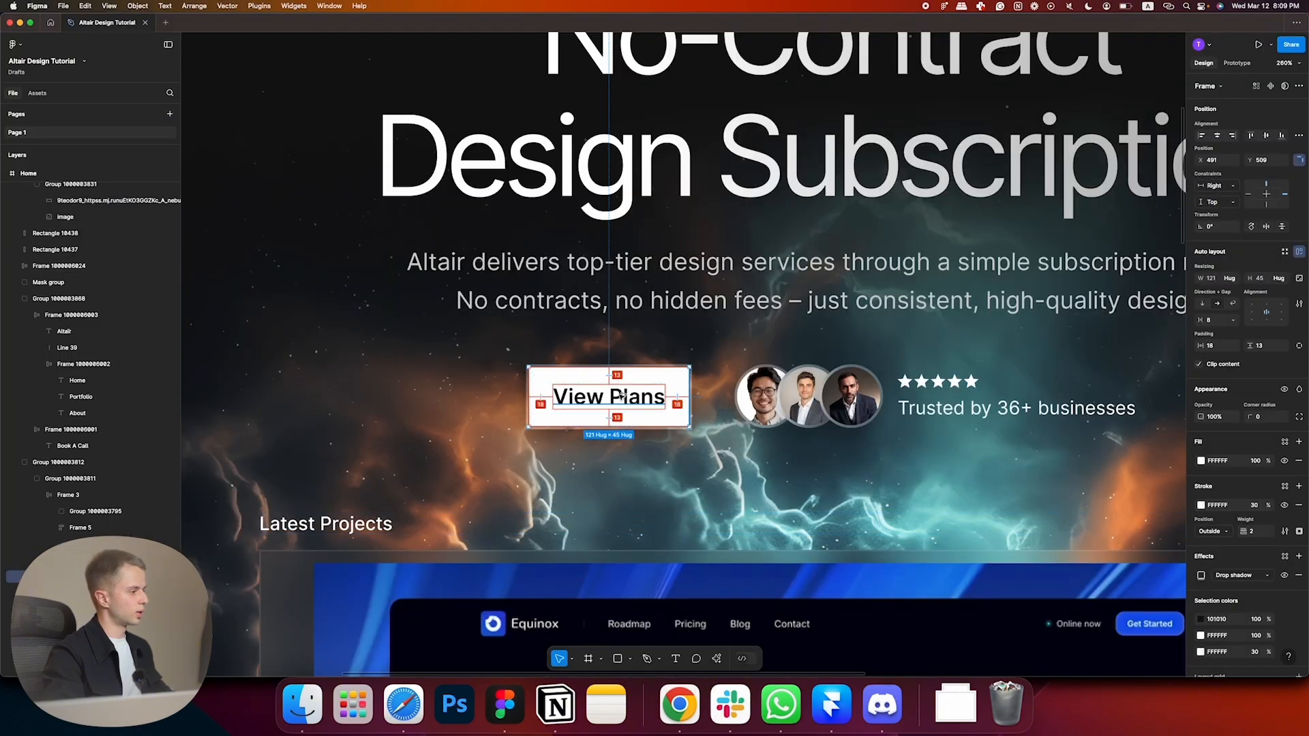
{"action": "key", "text": "super+Tab"}
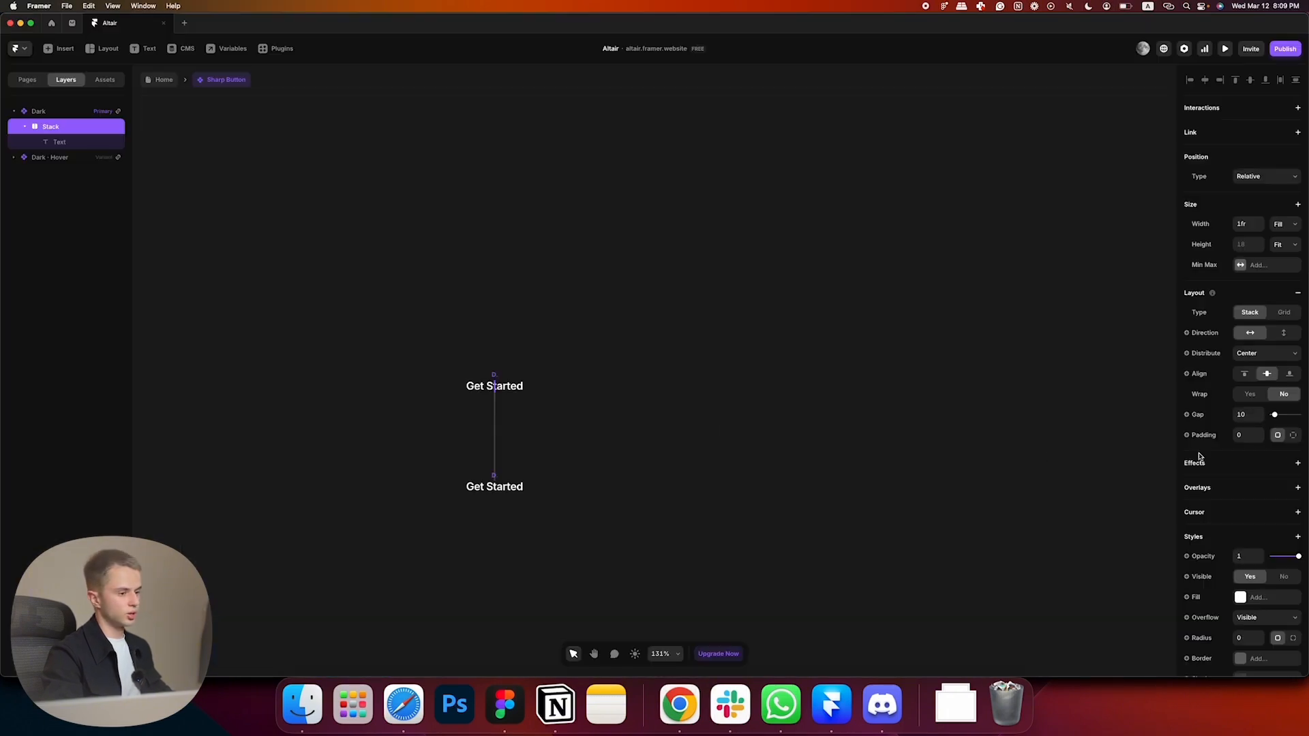
{"action": "left_click", "coordinate": [1293, 436]}
{"action": "type", "text": "13"}
{"action": "key", "text": "Tab"}
{"action": "type", "text": "18"}
{"action": "key", "text": "Tab"}
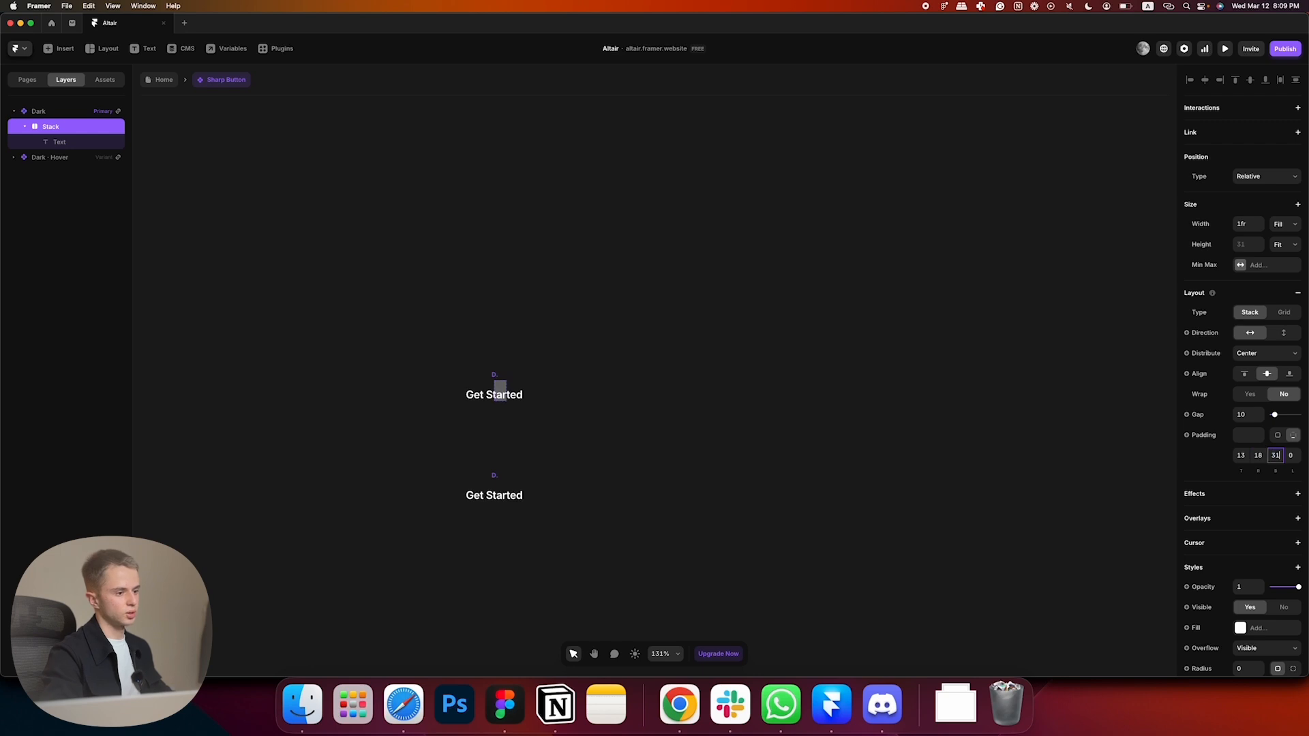
{"action": "type", "text": "13"}
{"action": "key", "text": "Tab"}
{"action": "type", "text": "18"}
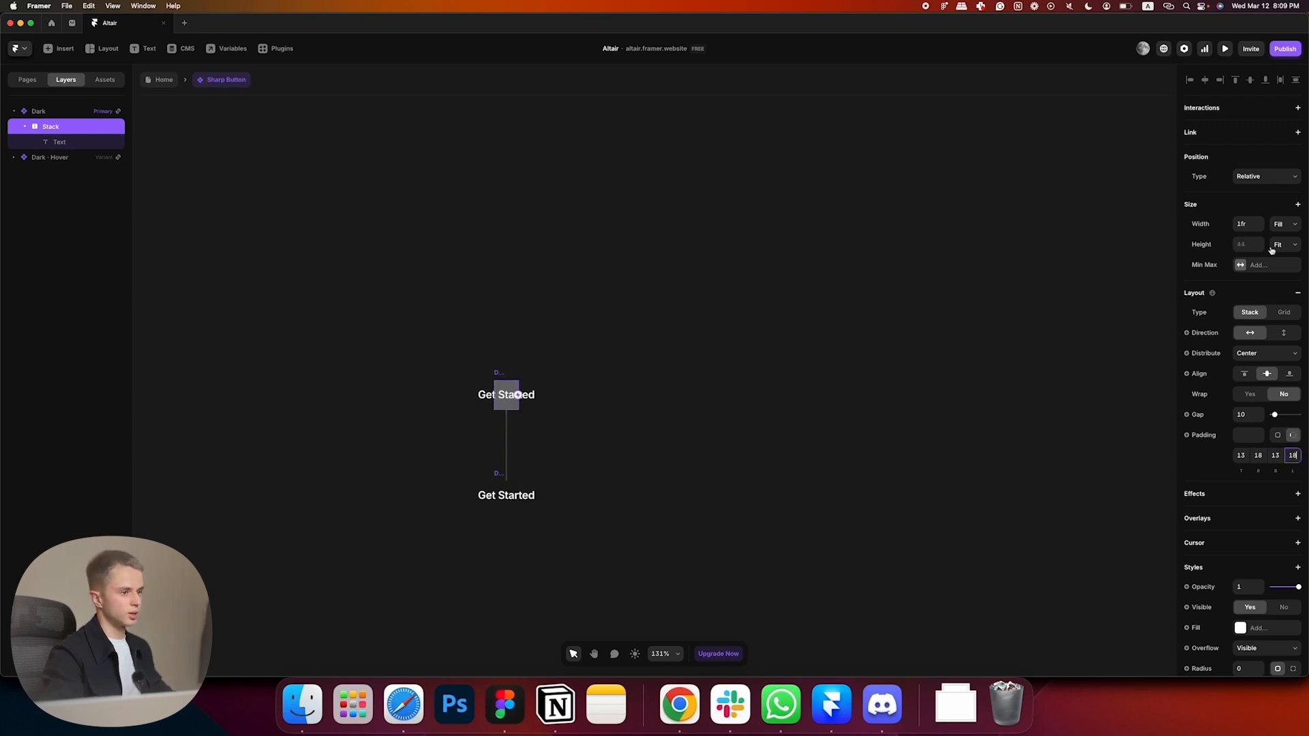
{"action": "left_click", "coordinate": [1284, 225]}
{"action": "left_click", "coordinate": [1285, 236]}
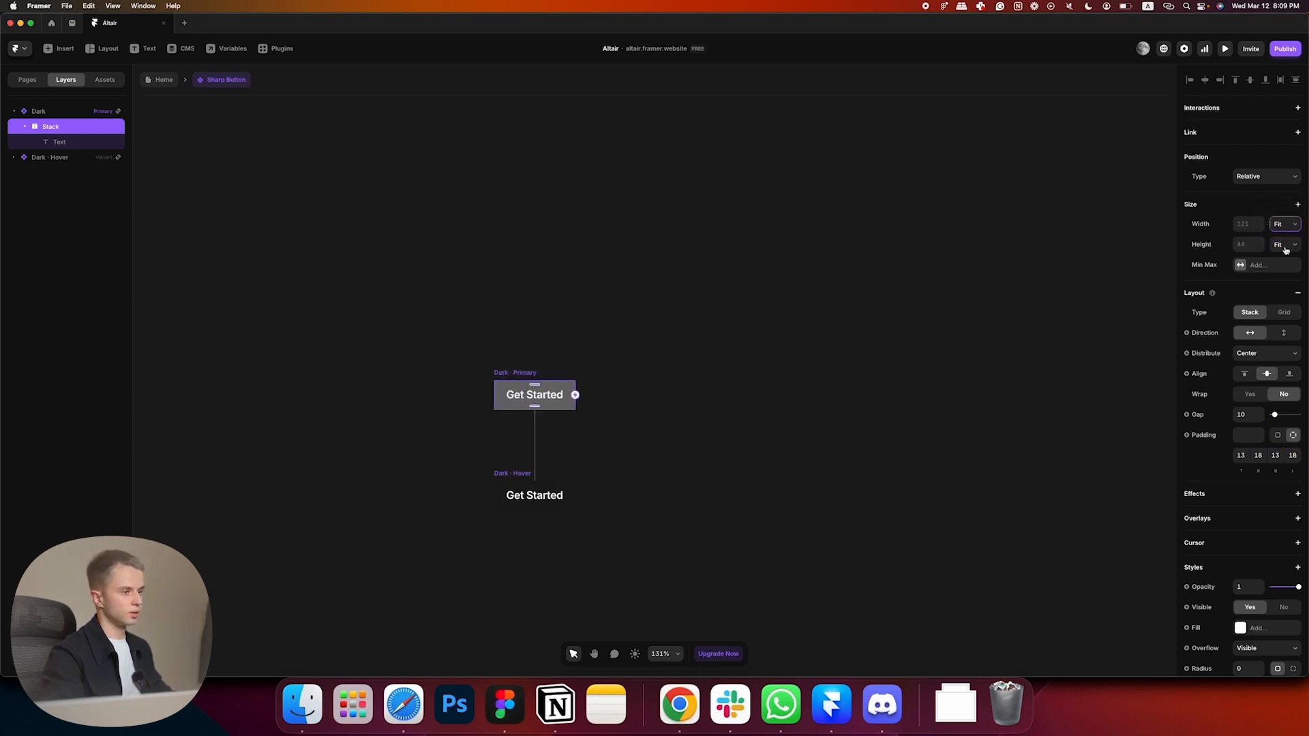
- Add a white #FFFFFF fill to the stack inside the Dark - Primary variant
{"action": "scroll", "coordinate": [1242, 476], "scroll_direction": "down", "scroll_amount": 2}
{"action": "left_click", "coordinate": [1248, 565]}
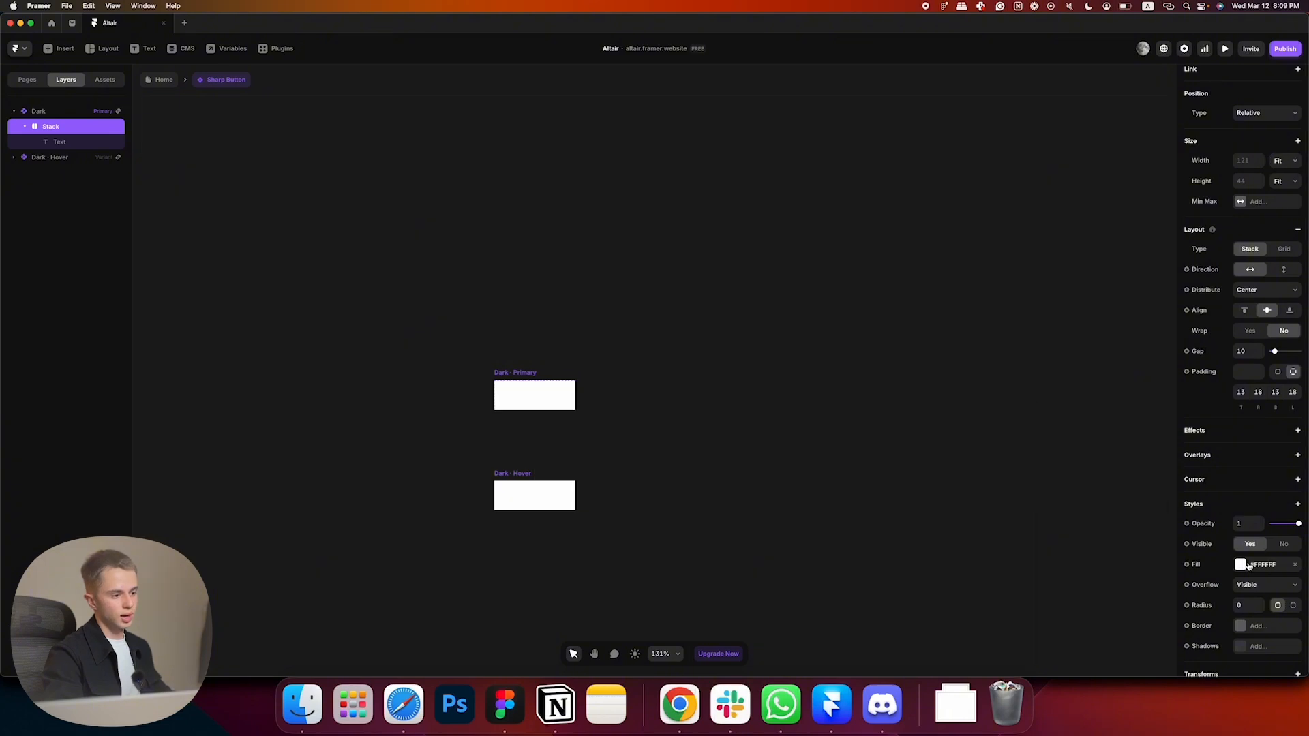
{"action": "left_click", "coordinate": [743, 413]}
- Set the padding of the Dark - Primary variant to 2 on all sides
{"action": "scroll", "coordinate": [504, 384], "scroll_direction": "up", "scroll_amount": 3}
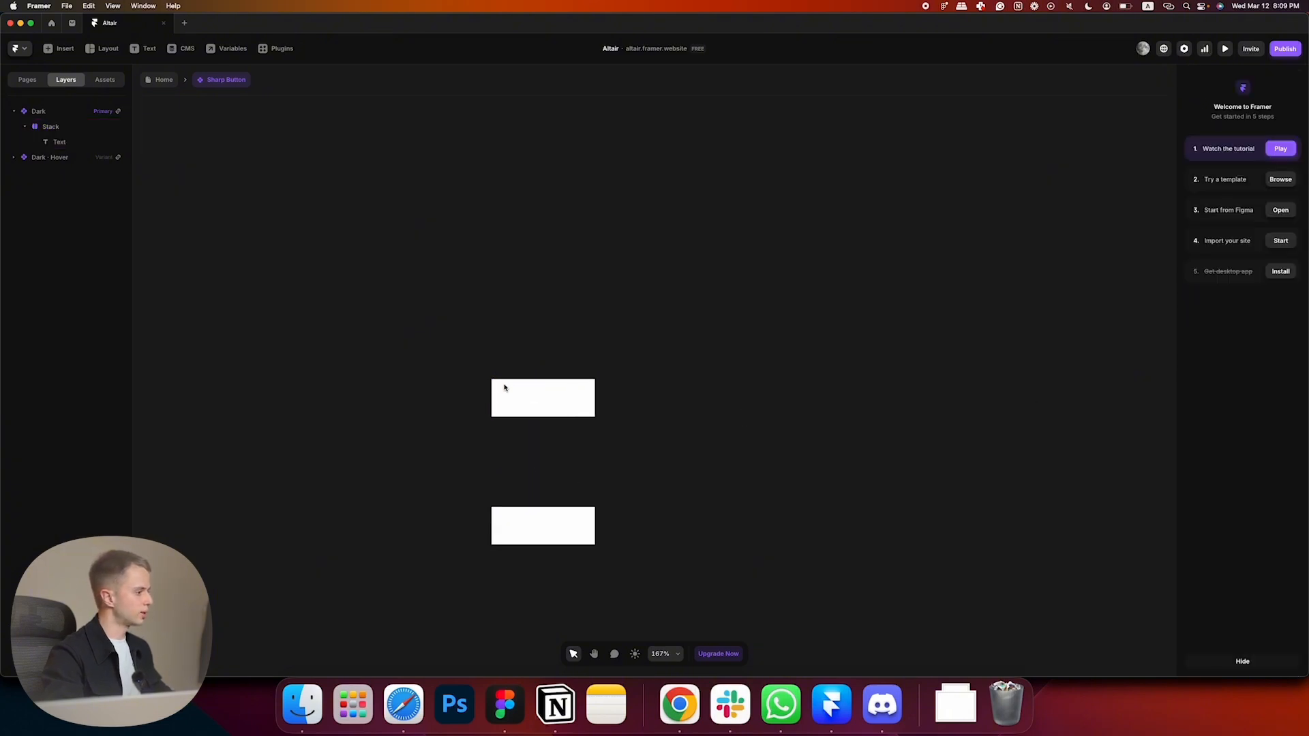
{"action": "left_click", "coordinate": [508, 373]}
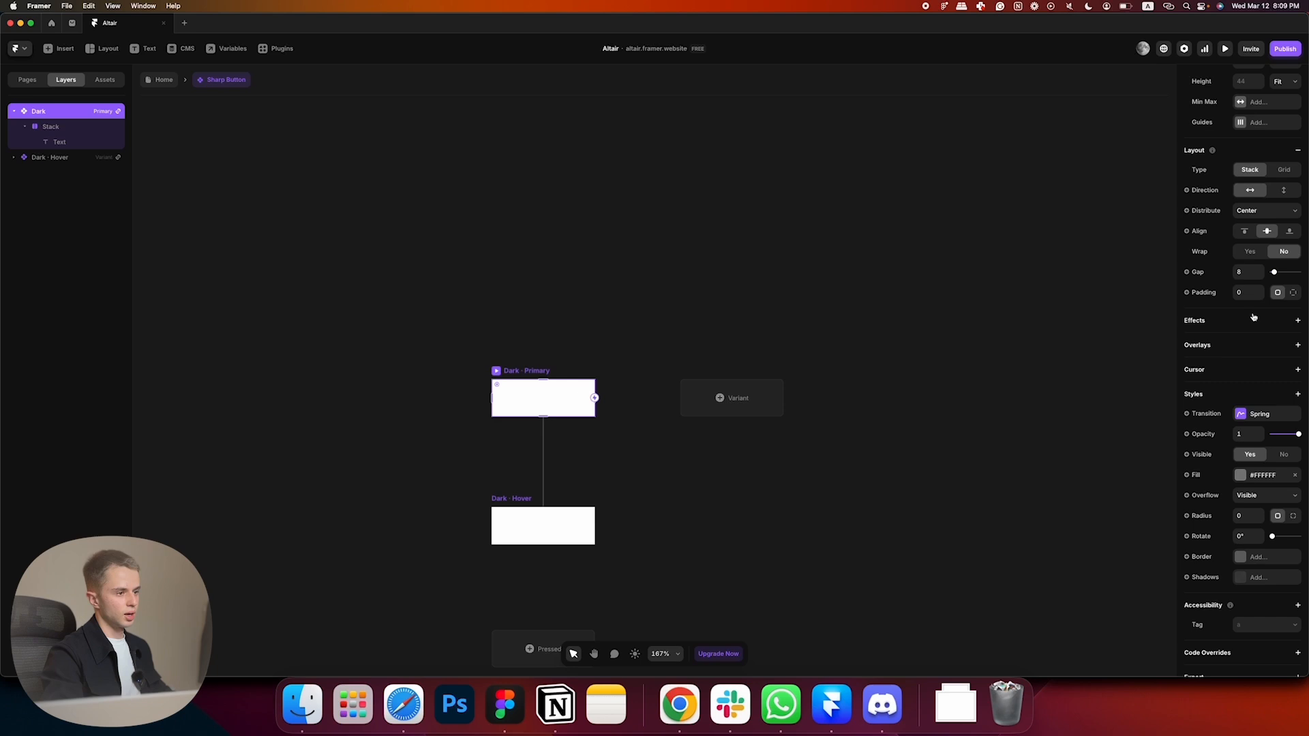
{"action": "left_click", "coordinate": [1248, 292]}
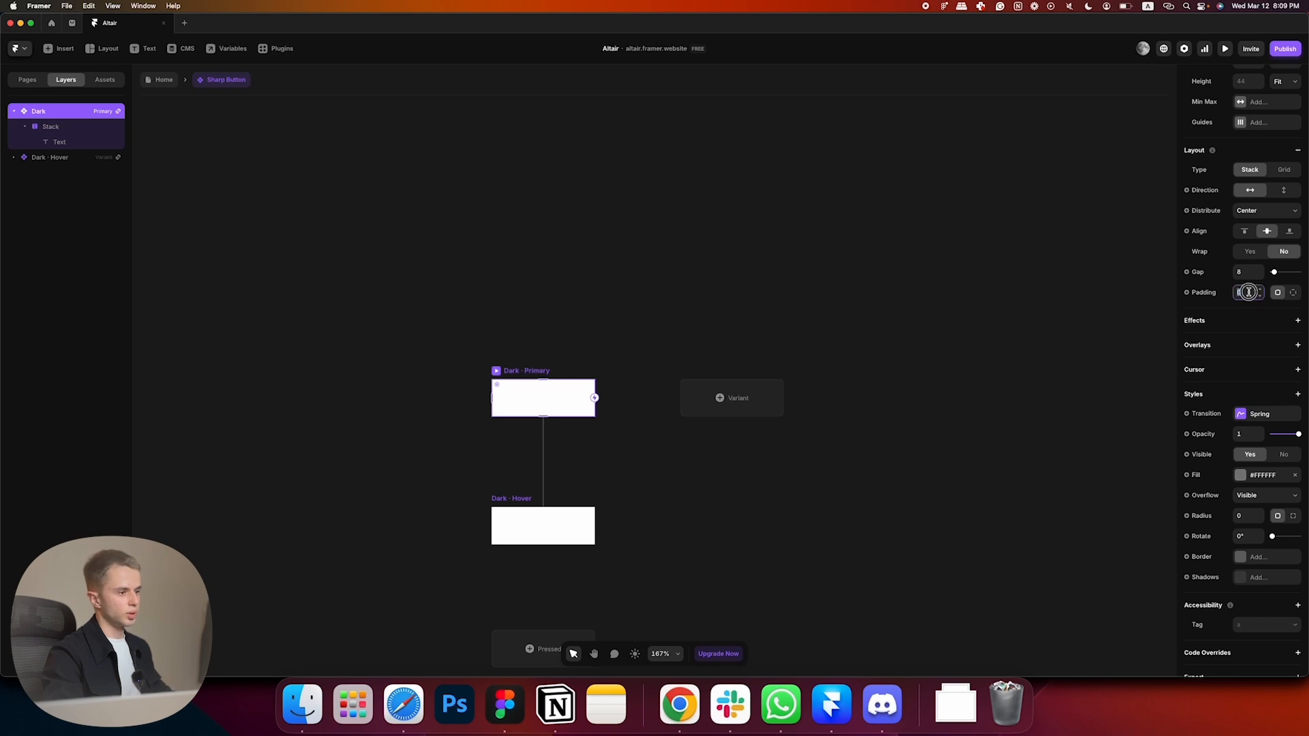
{"action": "type", "text": "2"}
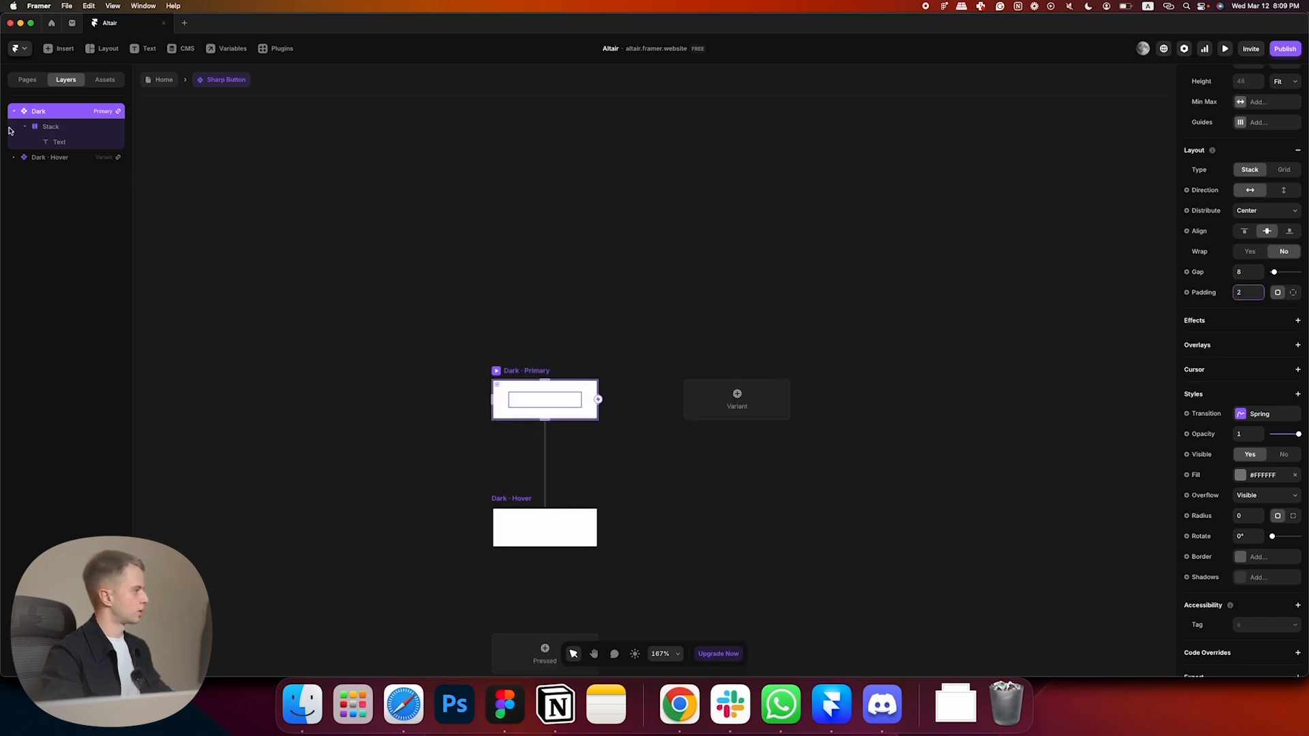
- Apply the Dark colour style to the button text in the Dark - Primary variant
{"action": "left_click", "coordinate": [71, 142]}
{"action": "left_click", "coordinate": [1278, 582]}
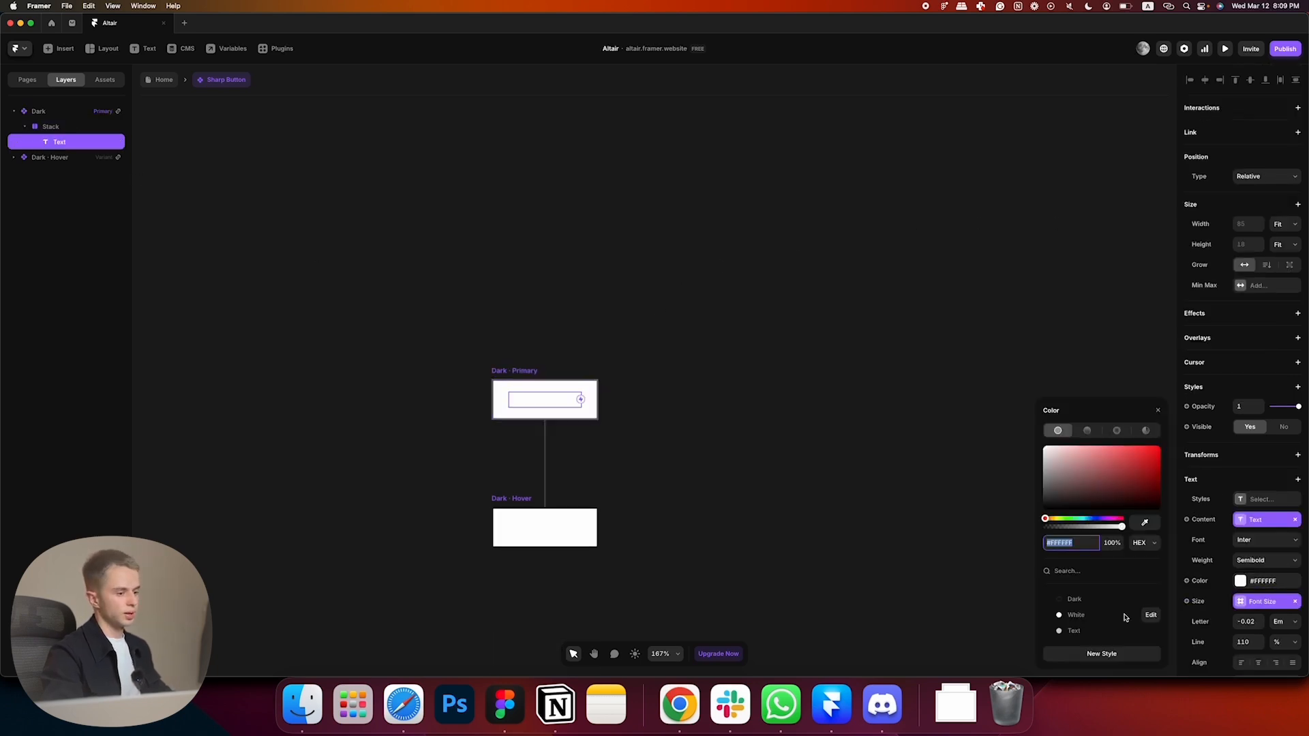
{"action": "left_click", "coordinate": [1074, 598]}
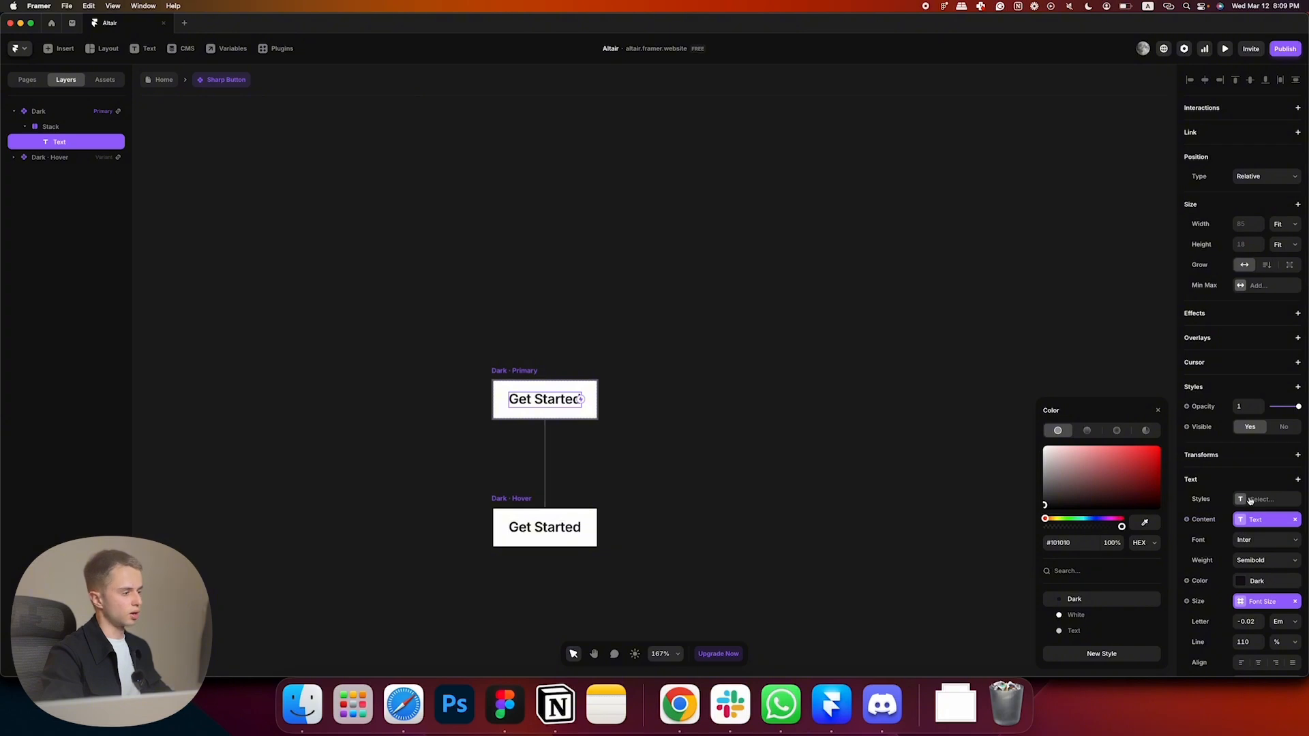
{"action": "left_click", "coordinate": [769, 521]}
- Fill the Dark - Hover variant with the White colour style and open the fill's opacity for editing
{"action": "left_click", "coordinate": [515, 500]}
{"action": "scroll", "coordinate": [1232, 540], "scroll_direction": "down", "scroll_amount": 3}
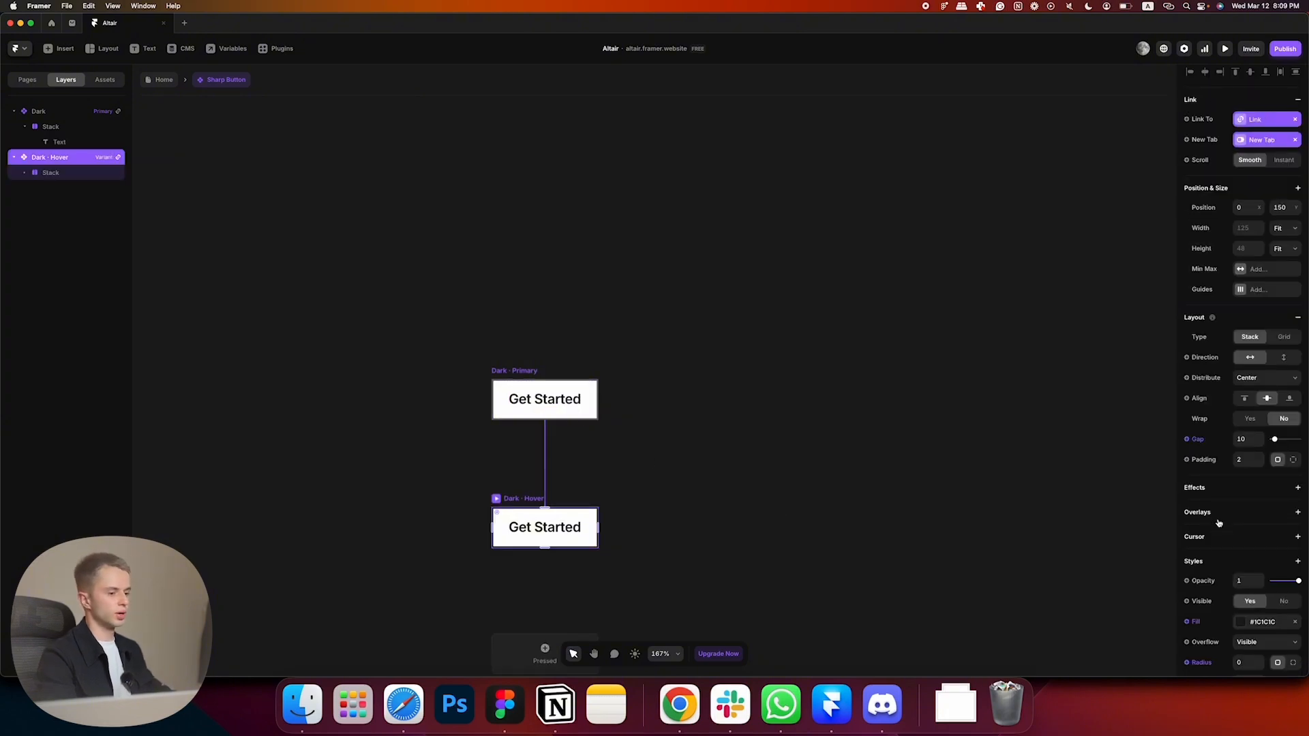
{"action": "left_click", "coordinate": [1242, 562]}
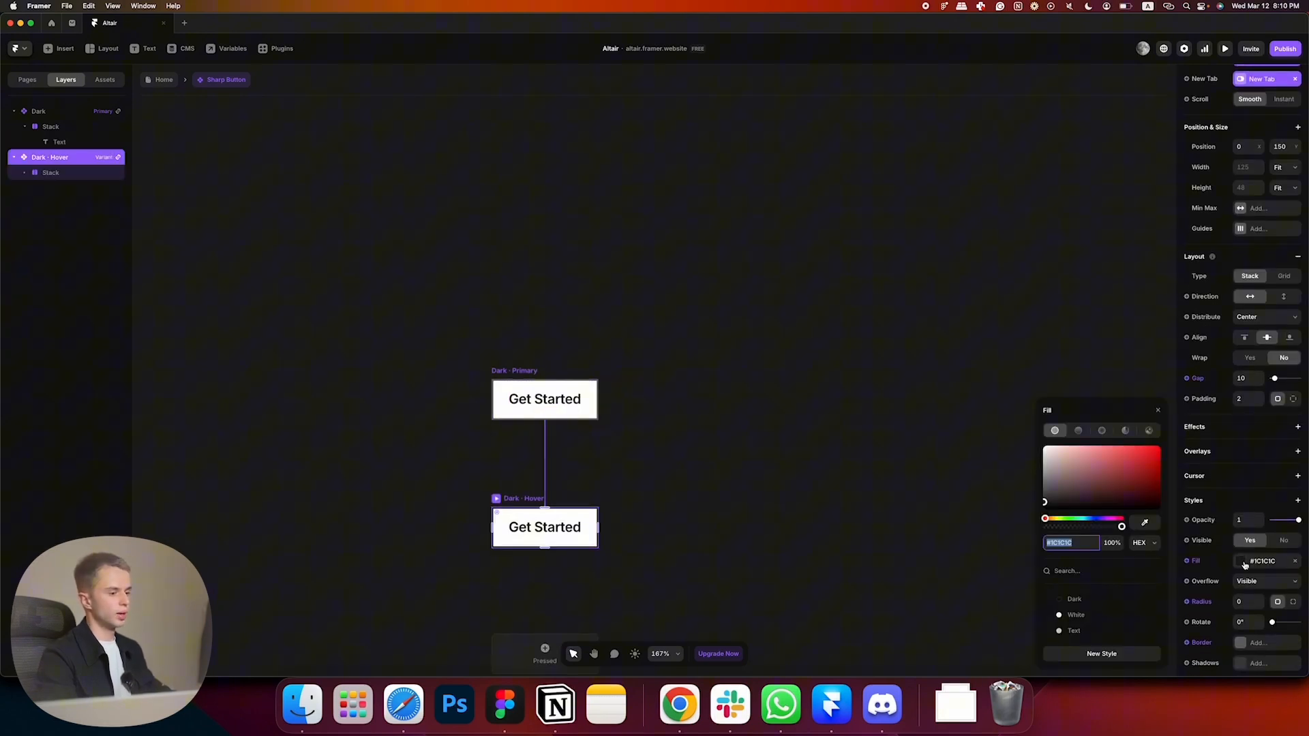
{"action": "left_click", "coordinate": [1084, 615]}
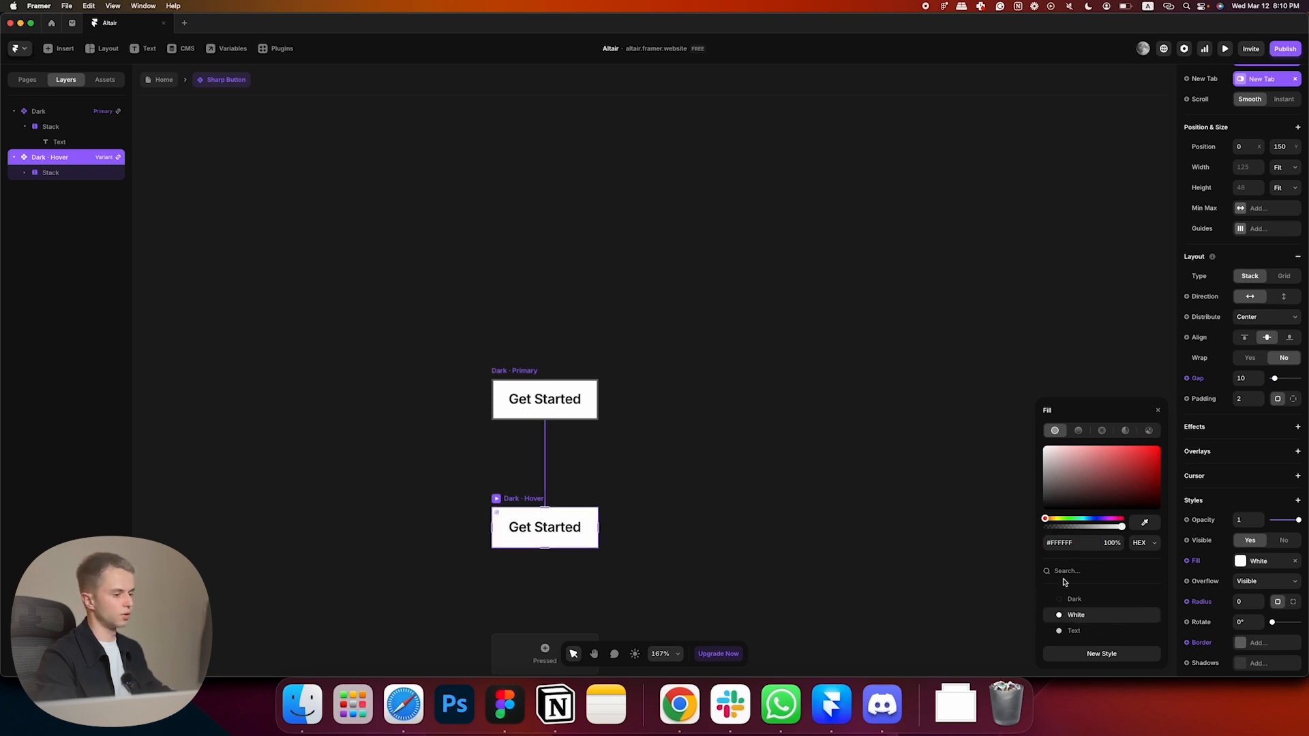
{"action": "left_click", "coordinate": [1117, 543]}
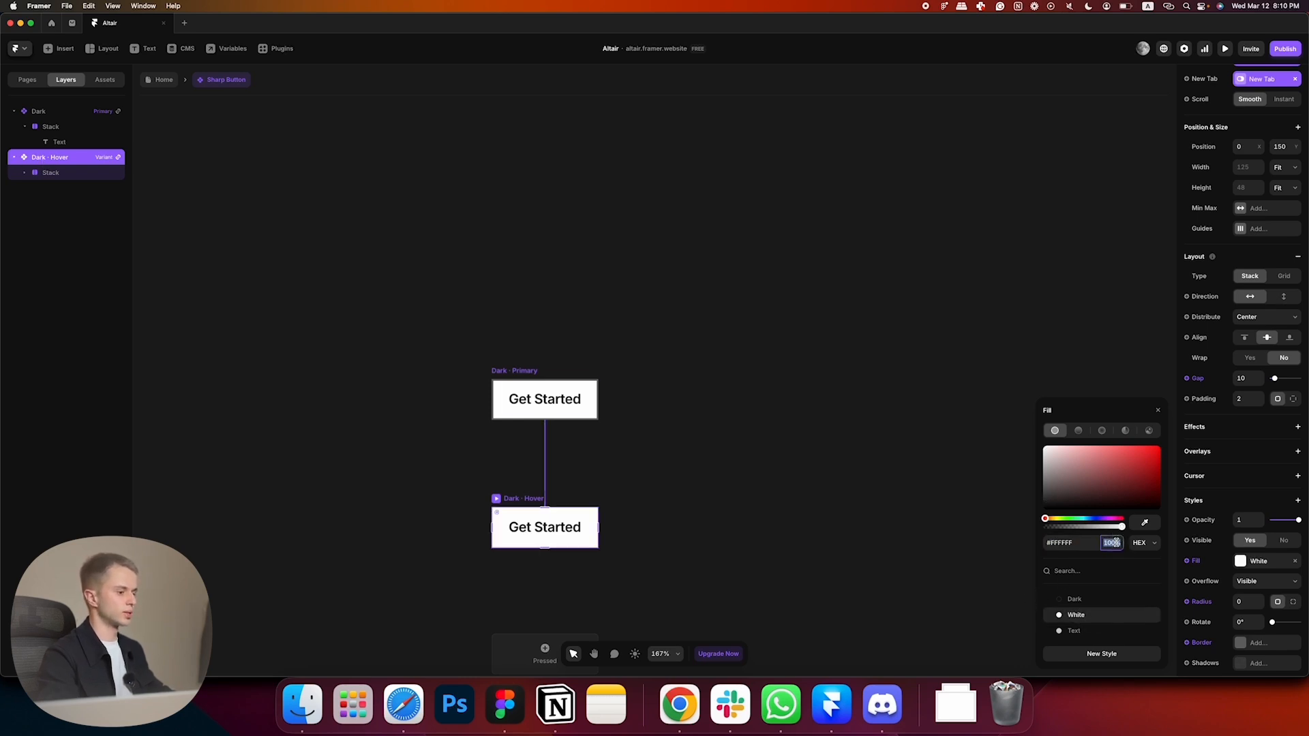
- Try white fill opacities of 80%, 70%, 60% and 40% on the stack inside the Dark - Hover variant
{"action": "left_click", "coordinate": [69, 176]}
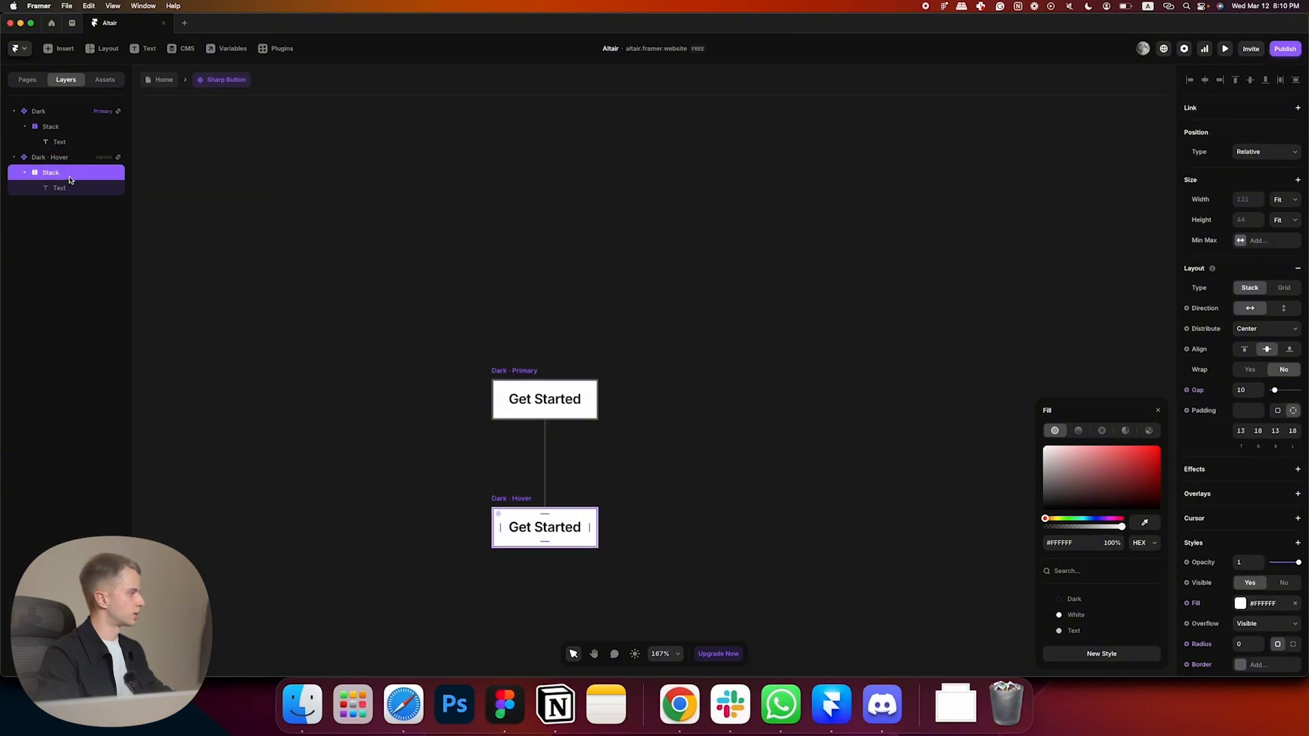
{"action": "left_click", "coordinate": [1112, 544]}
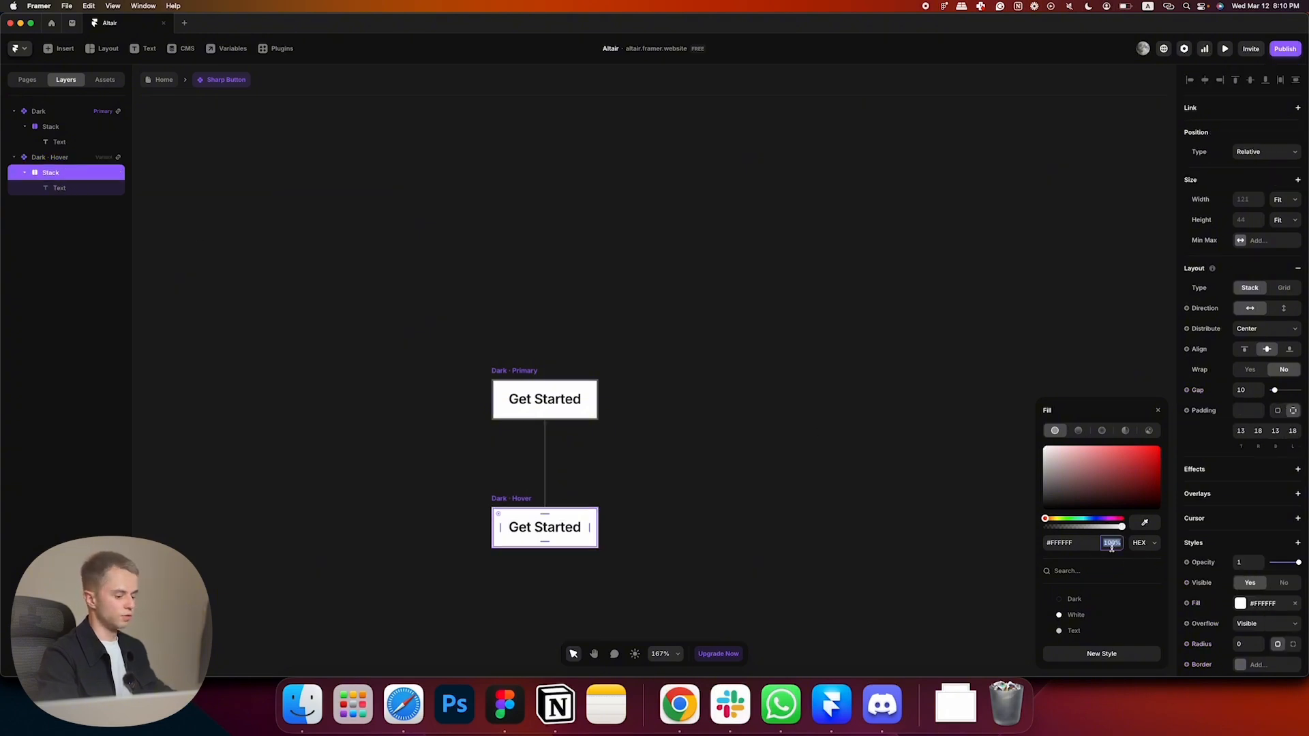
{"action": "key", "text": "Return"}
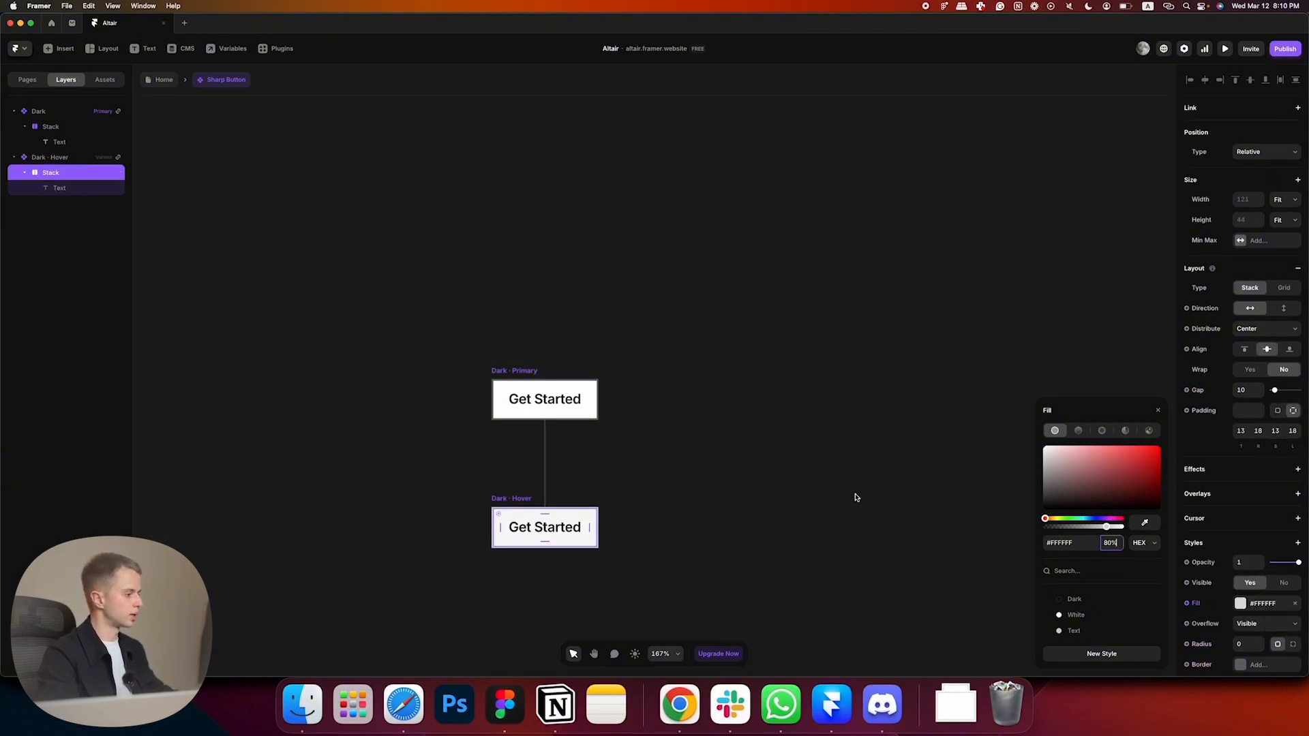
{"action": "type", "text": "70"}
{"action": "key", "text": "Return"}
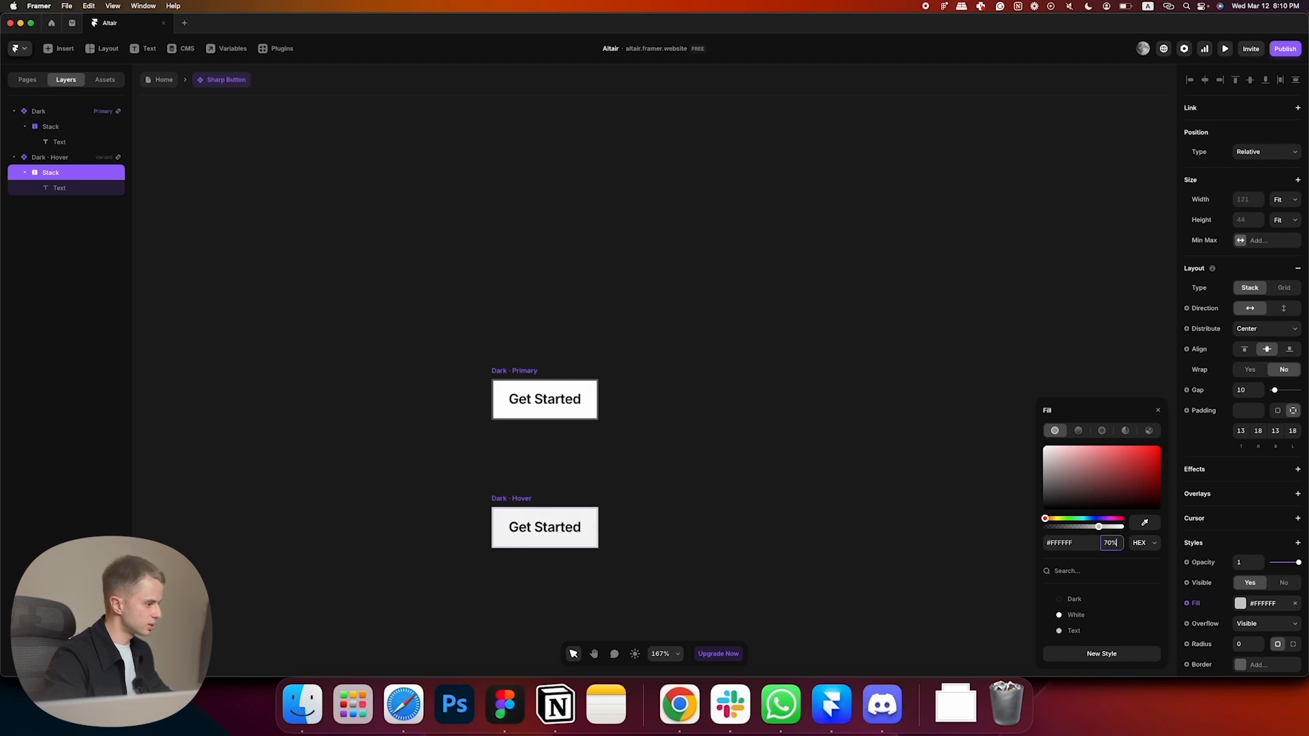
{"action": "key", "text": "super+a"}
{"action": "type", "text": "60"}
{"action": "key", "text": "Return"}
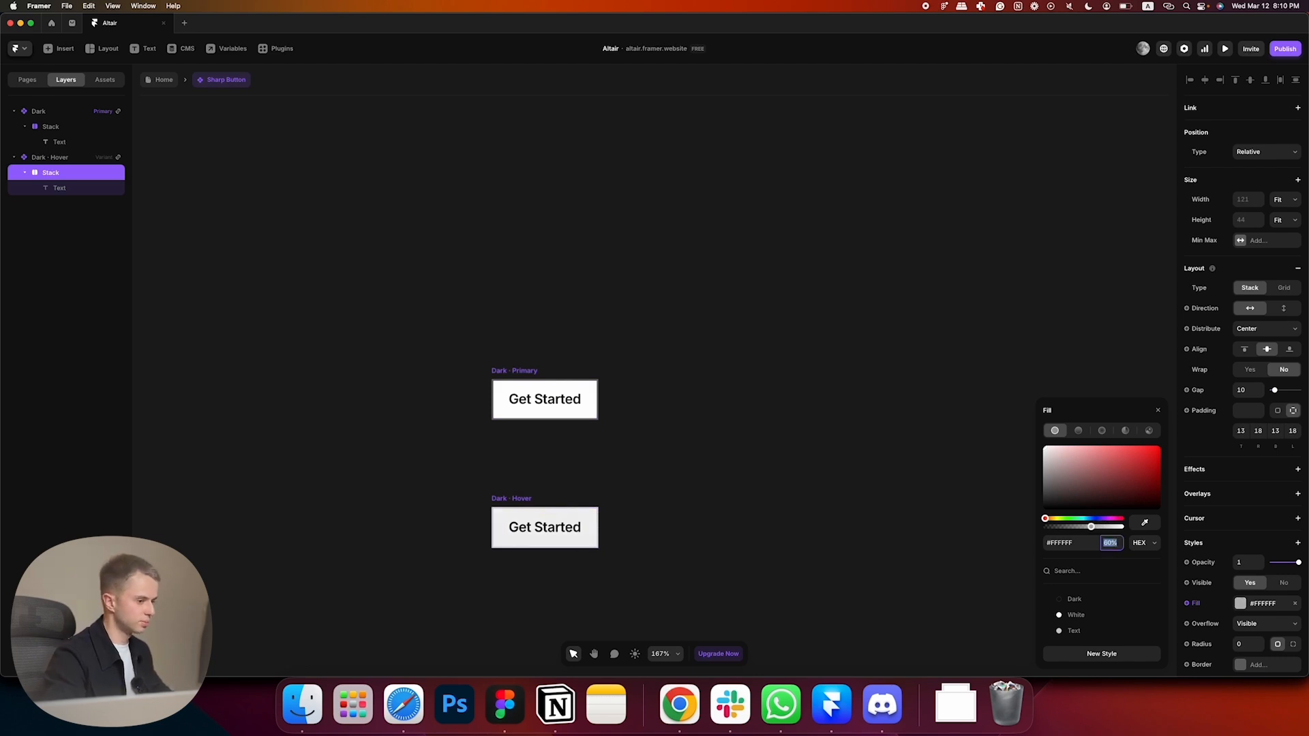
{"action": "type", "text": "40"}
{"action": "key", "text": "Return"}
{"action": "left_click", "coordinate": [734, 416]}
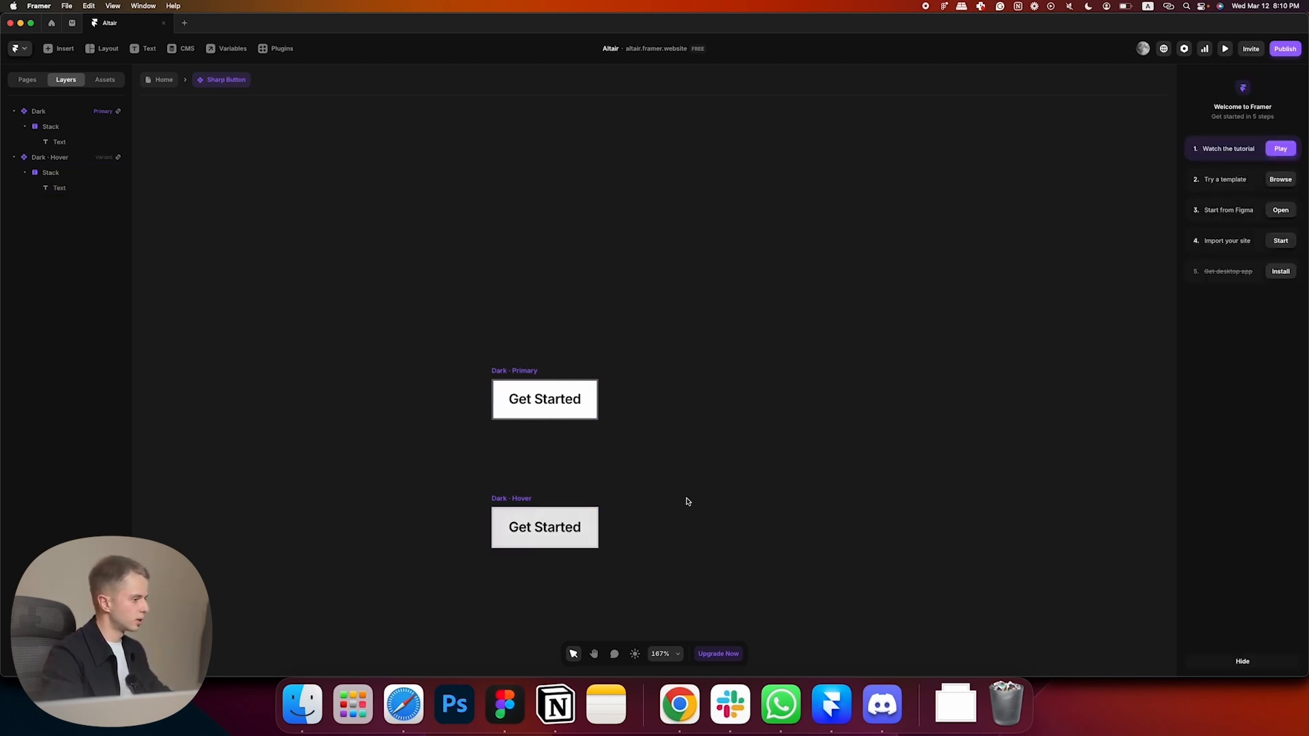
- Set the fill opacity of the stack inside the Dark - Hover variant to 0%
{"action": "left_click", "coordinate": [82, 173]}
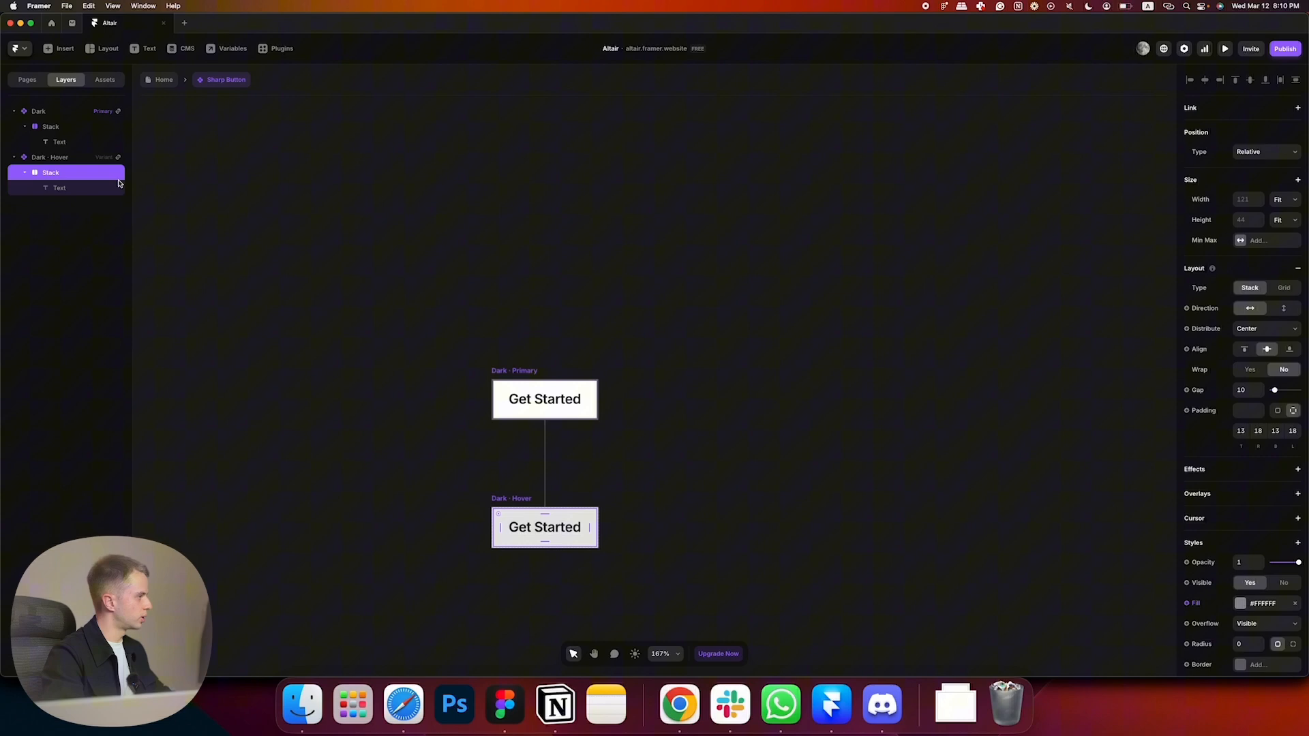
{"action": "left_click", "coordinate": [1233, 606]}
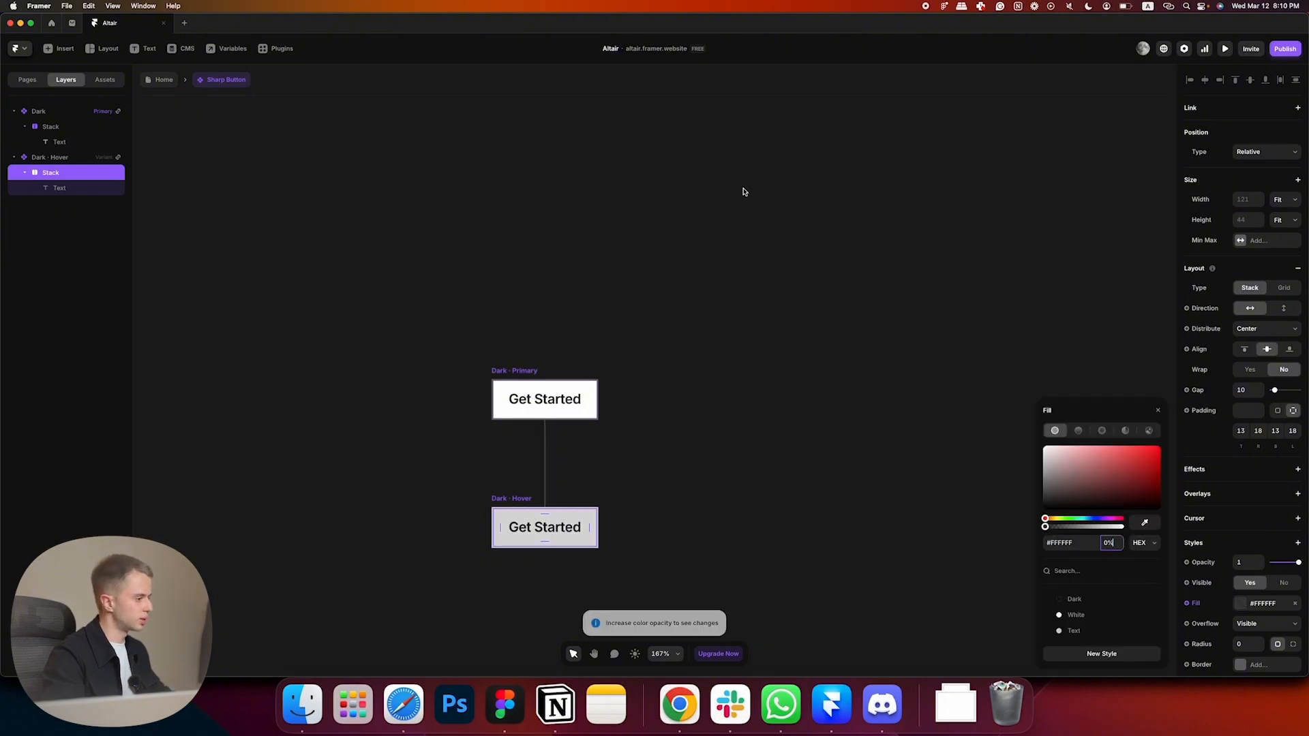
{"action": "left_click", "coordinate": [636, 202]}
- Preview the button component, test its hover effect and return to the canvas
{"action": "left_click", "coordinate": [1225, 50]}
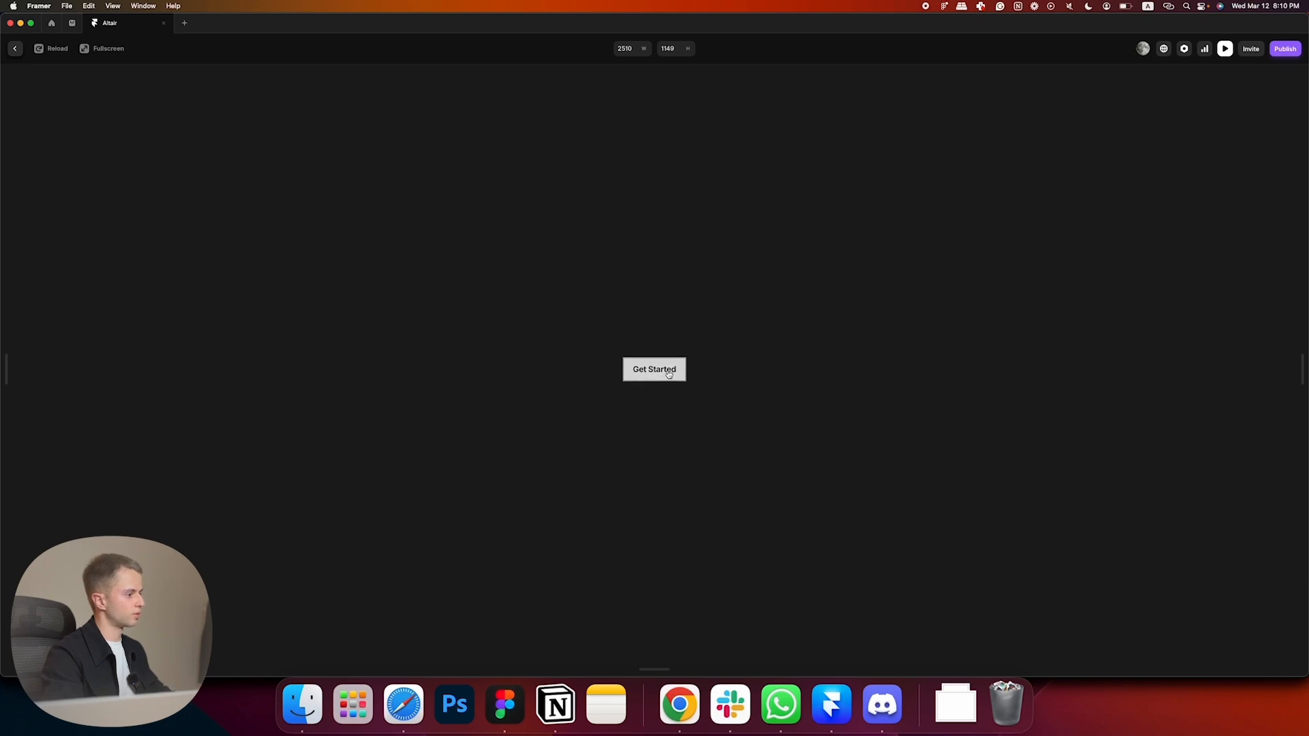
{"action": "left_click", "coordinate": [15, 48]}
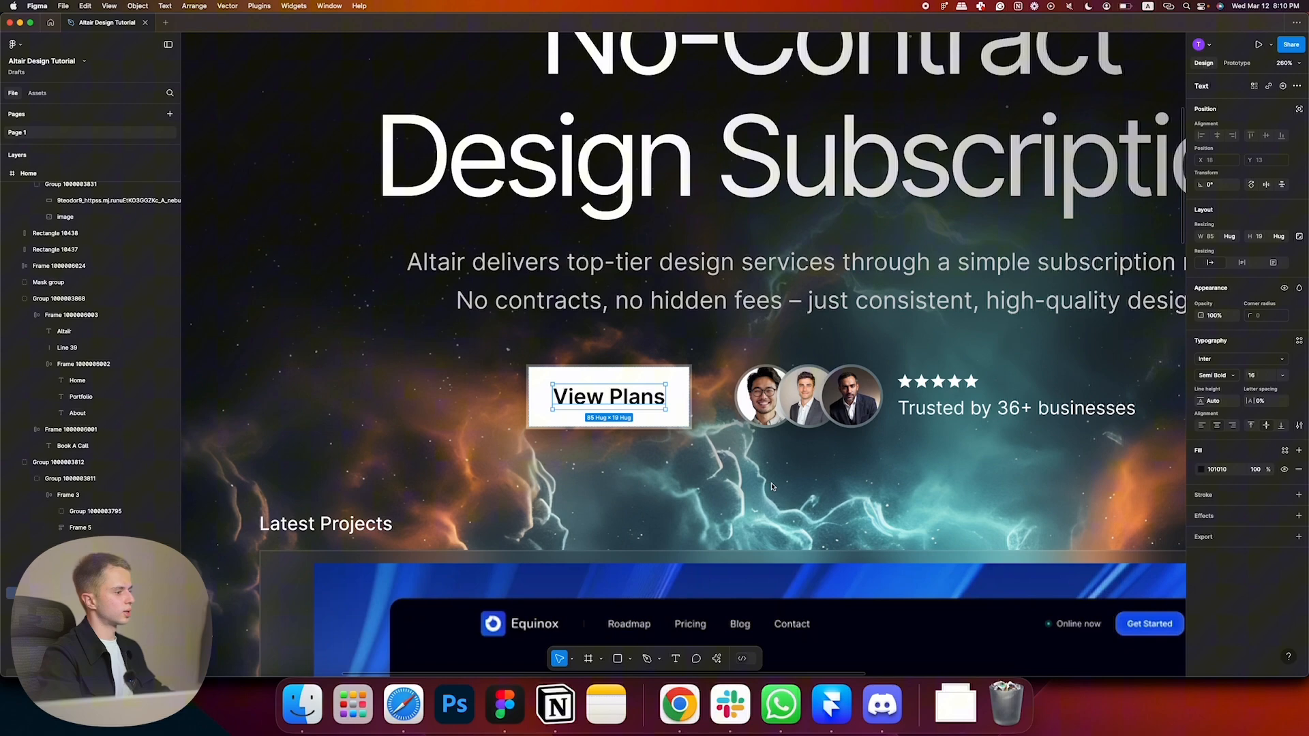
- Examine the hero section around the View Plans button in the Figma design
{"action": "scroll", "coordinate": [779, 450], "scroll_direction": "up", "scroll_amount": 3}
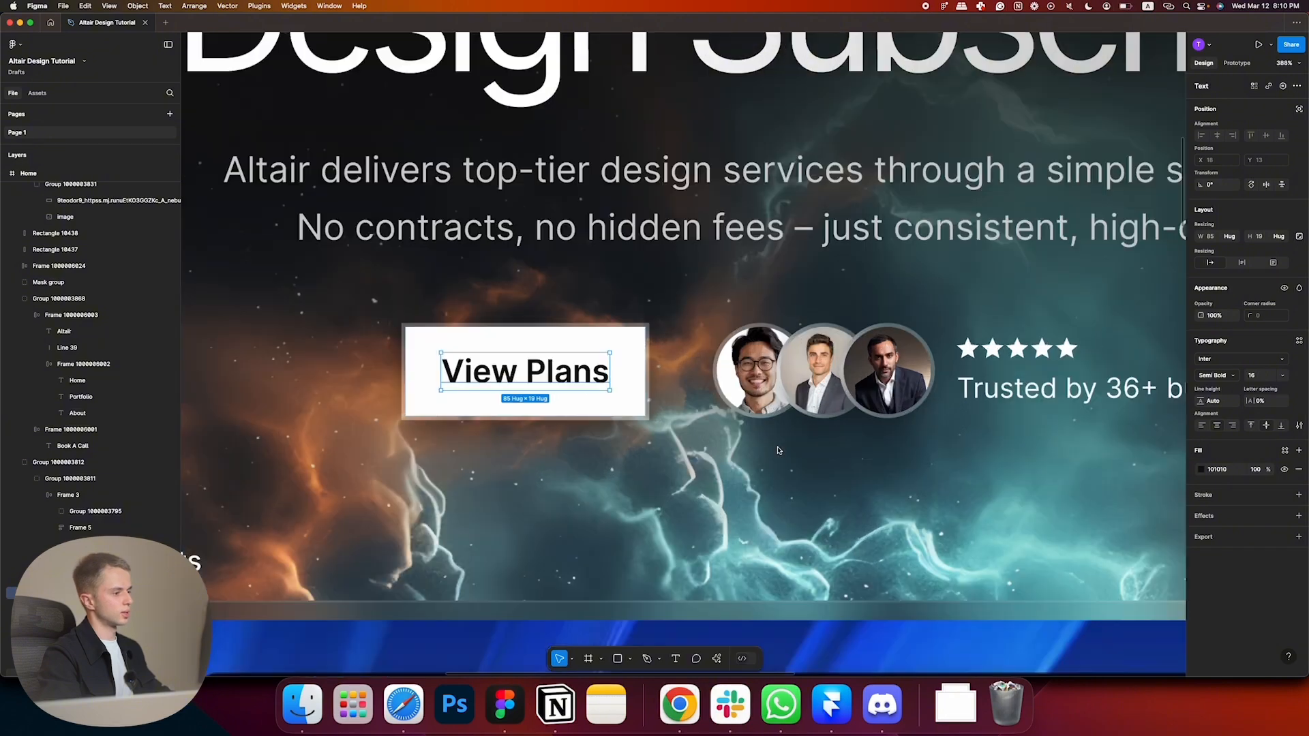
{"action": "scroll", "coordinate": [779, 450], "scroll_direction": "down", "scroll_amount": 5}
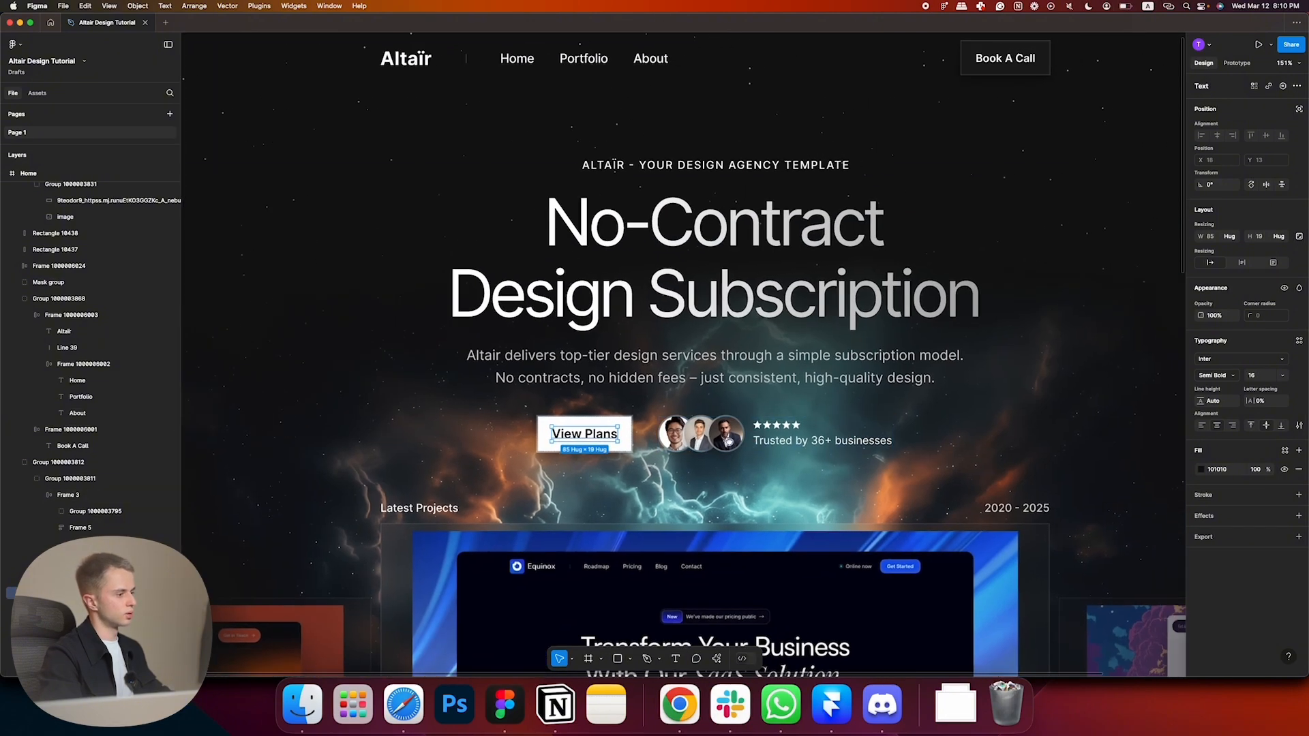
{"action": "scroll", "coordinate": [729, 442], "scroll_direction": "right", "scroll_amount": 2}
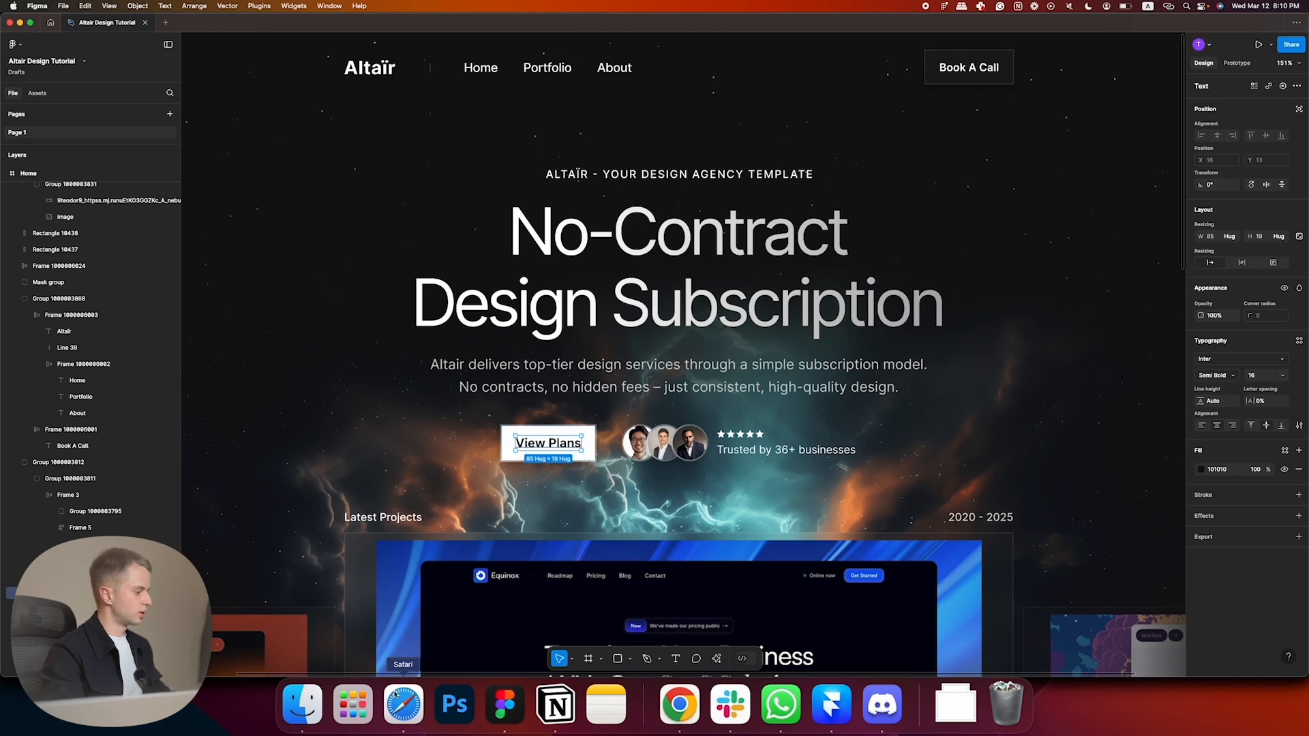
- Switch to Chrome and copy the Stacked Images component from the Elements category of the Wize component library
{"action": "left_click", "coordinate": [679, 704]}
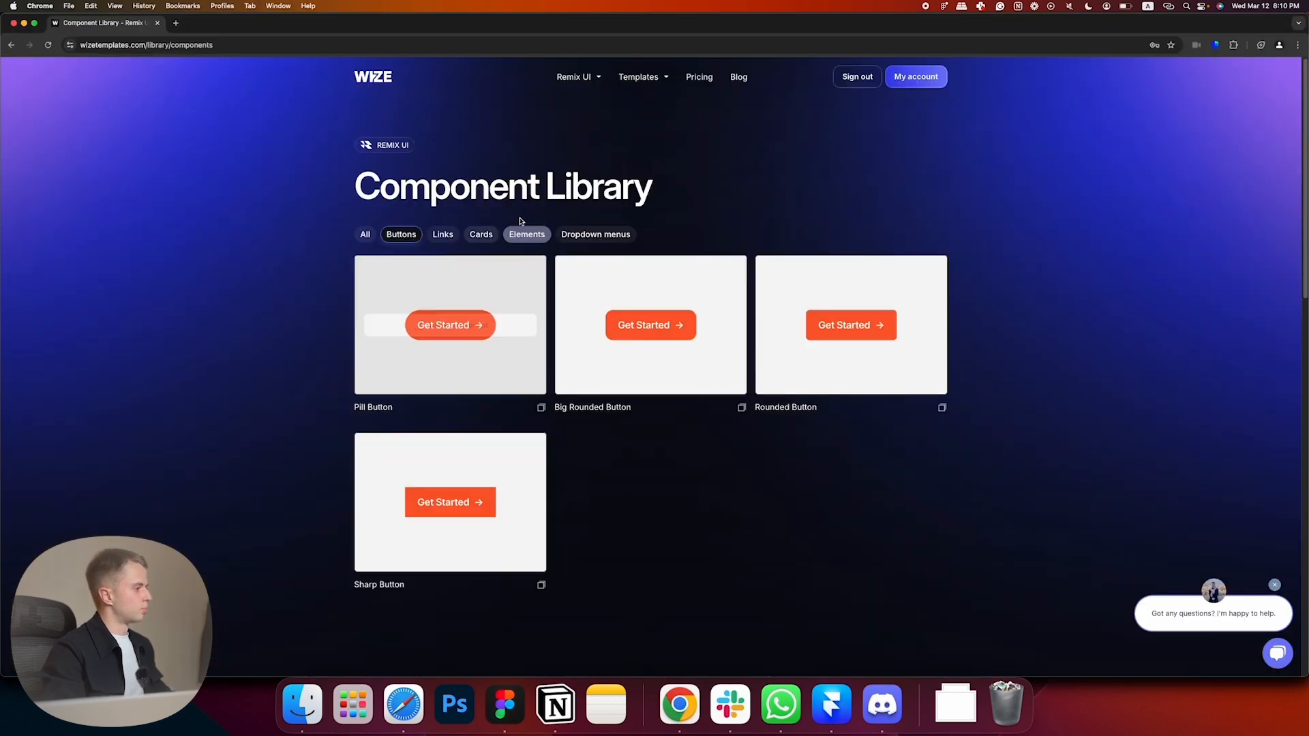
{"action": "left_click", "coordinate": [526, 234]}
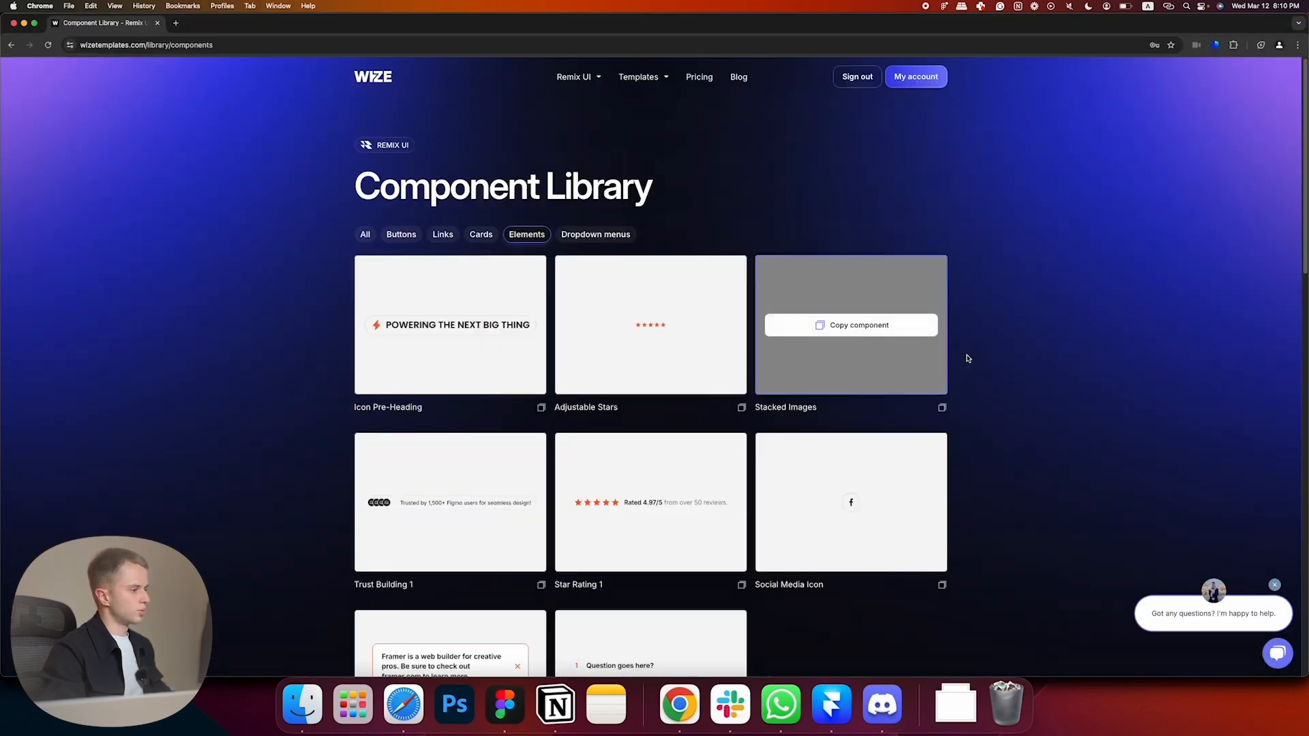
{"action": "left_click", "coordinate": [828, 326]}
- Switch to Framer and paste the Stacked Images component into the hero section's stack beside the Get Started button
{"action": "key", "text": "super+Tab"}
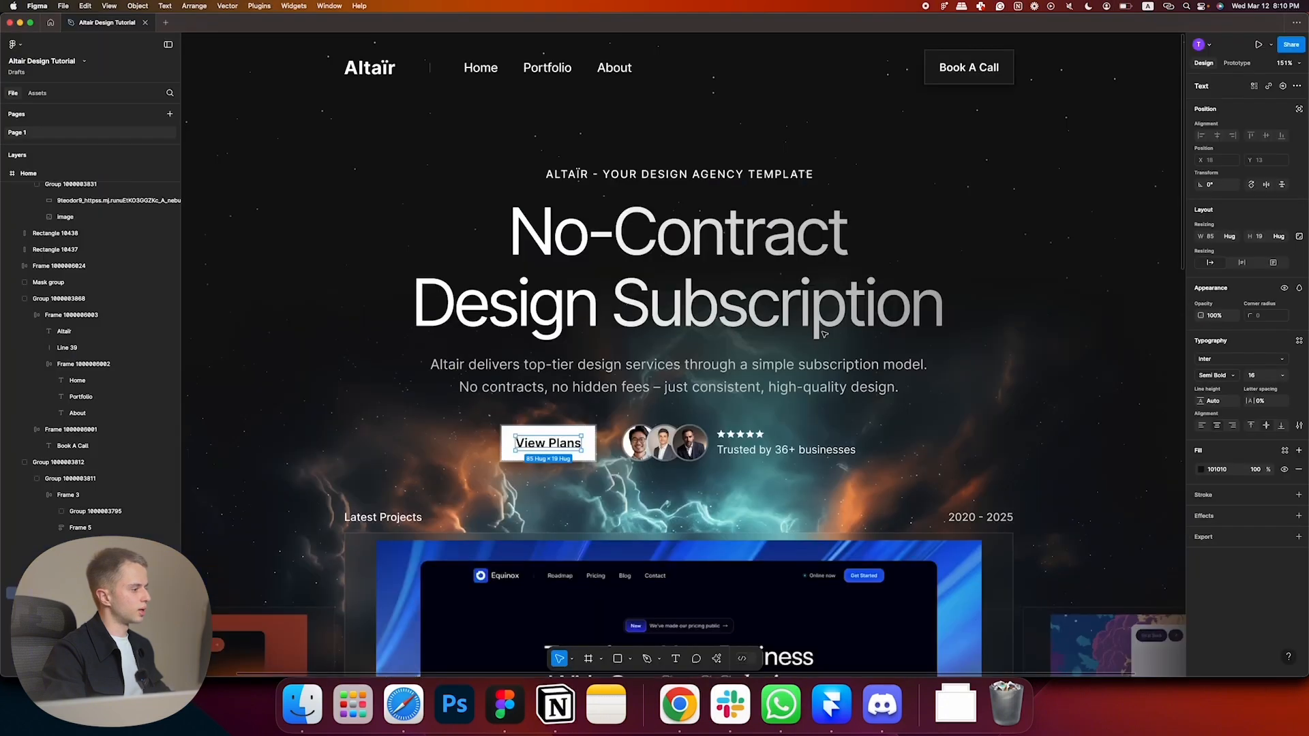
{"action": "key", "text": "super+Tab"}
{"action": "key", "text": "super+Tab"}
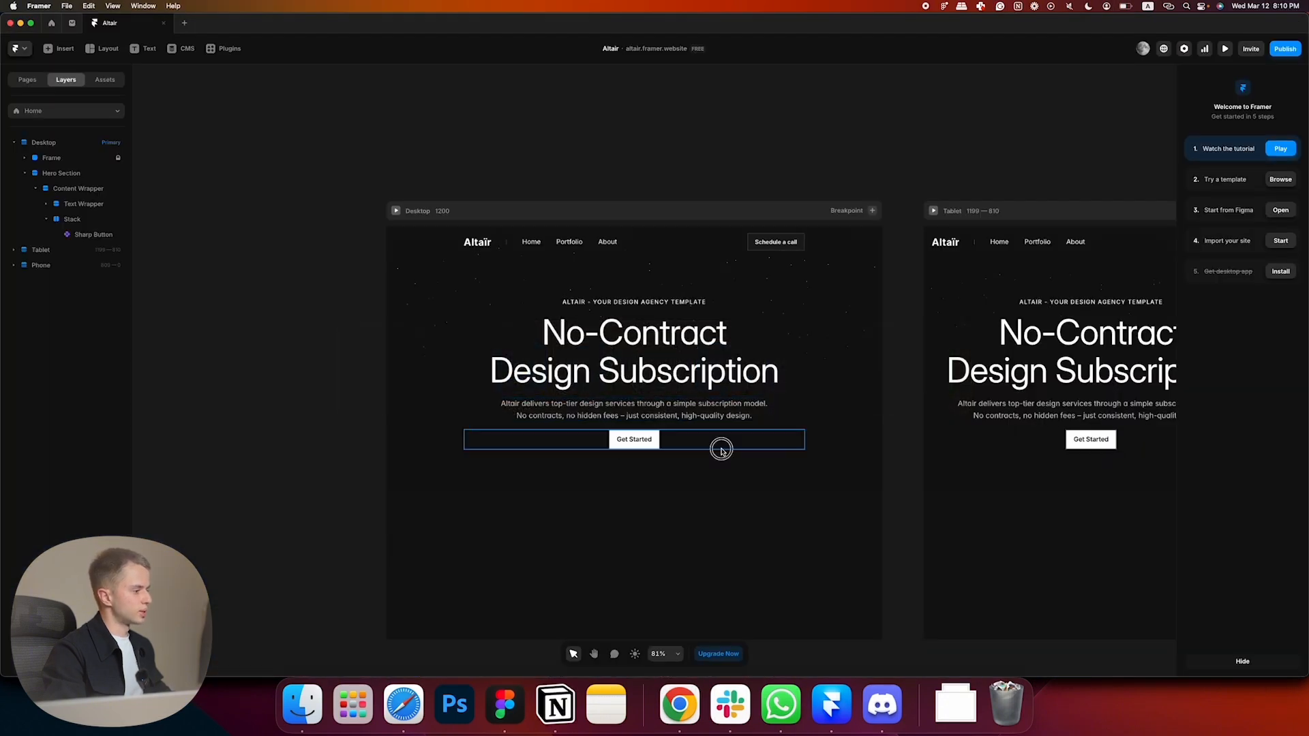
{"action": "left_click", "coordinate": [721, 451]}
{"action": "key", "text": "super+v"}
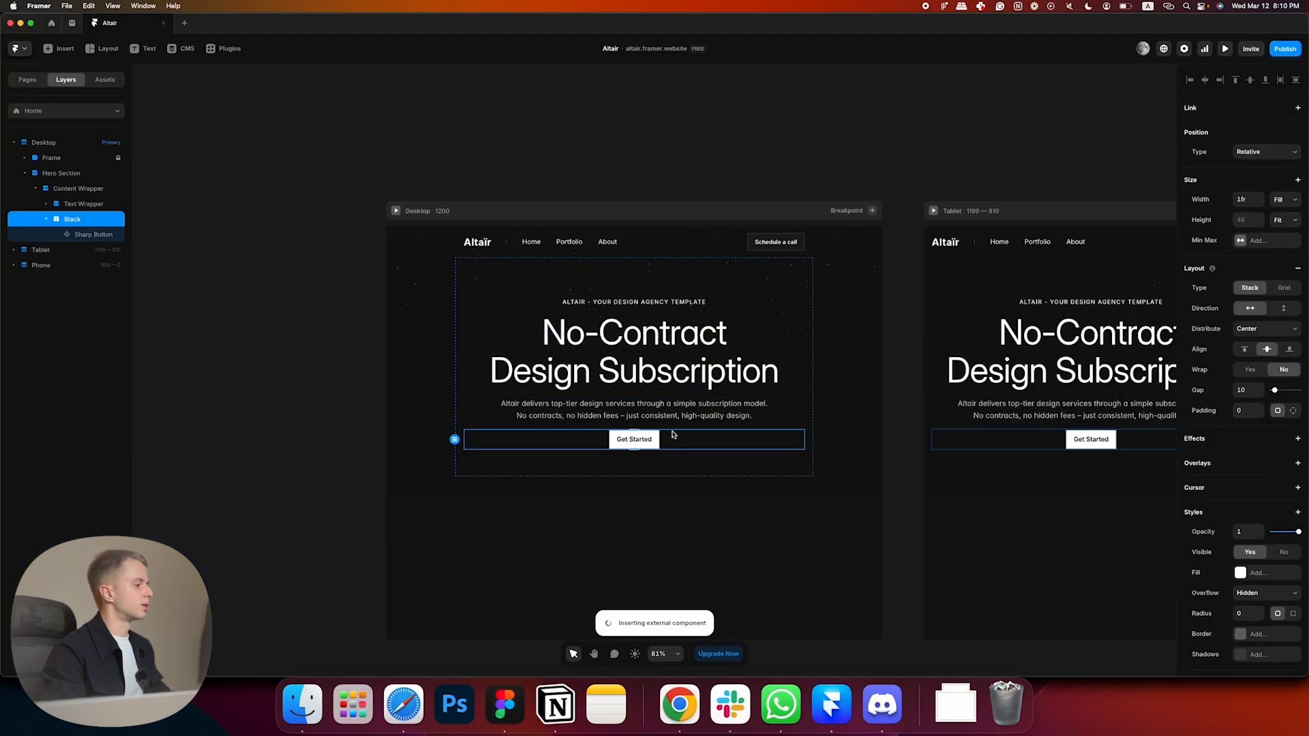
{"action": "left_click", "coordinate": [703, 448]}
- Check the trust group beside View Plans in the Figma design and adjust the gap of the hero button stack in Framer
{"action": "key", "text": "super+Tab"}
{"action": "left_click", "coordinate": [685, 445]}
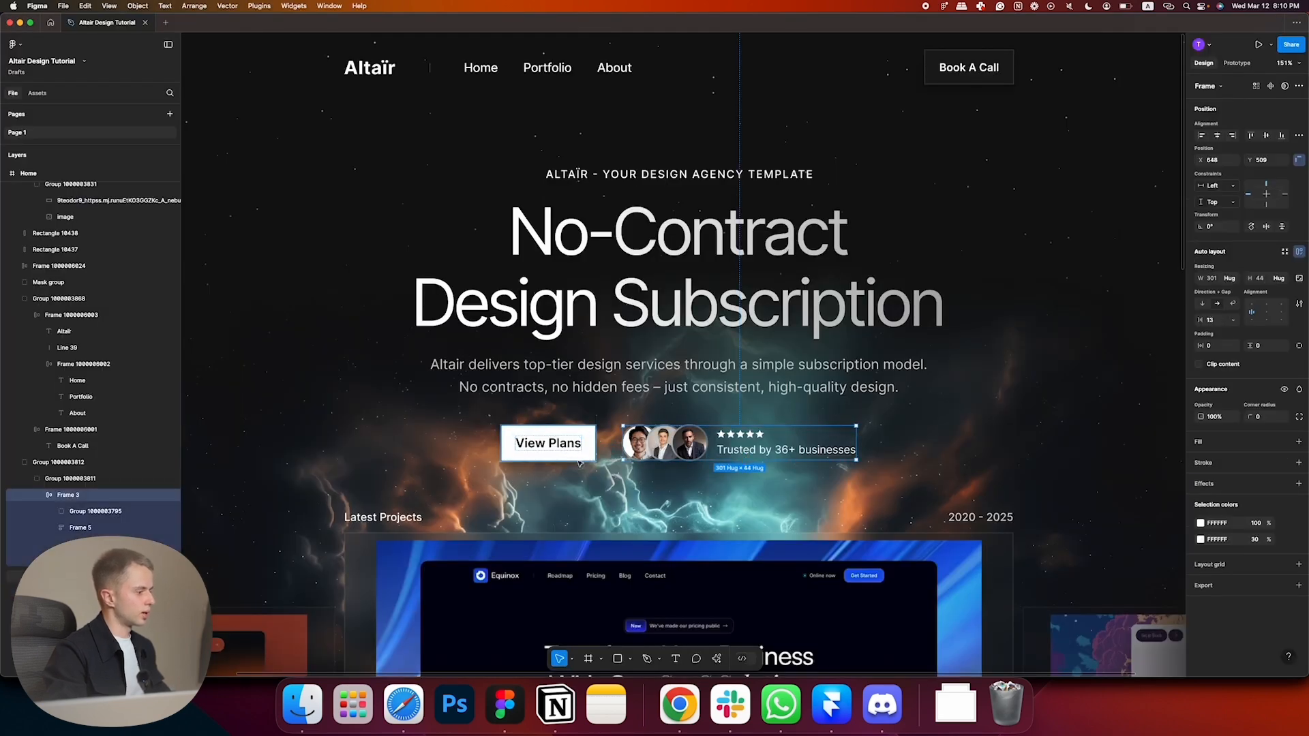
{"action": "key", "text": "super+Tab"}
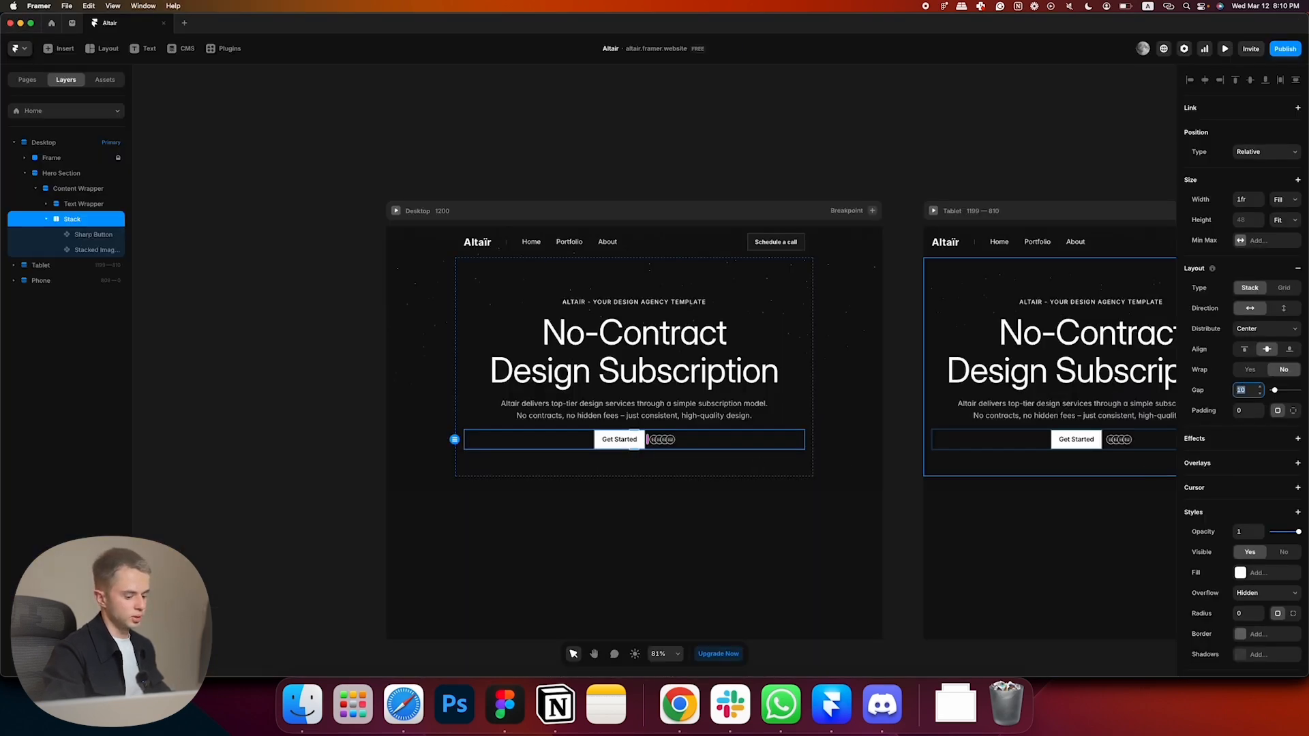
- Set the hero's Stacked Images instance to the 3 Images variant
{"action": "left_click", "coordinate": [667, 440]}
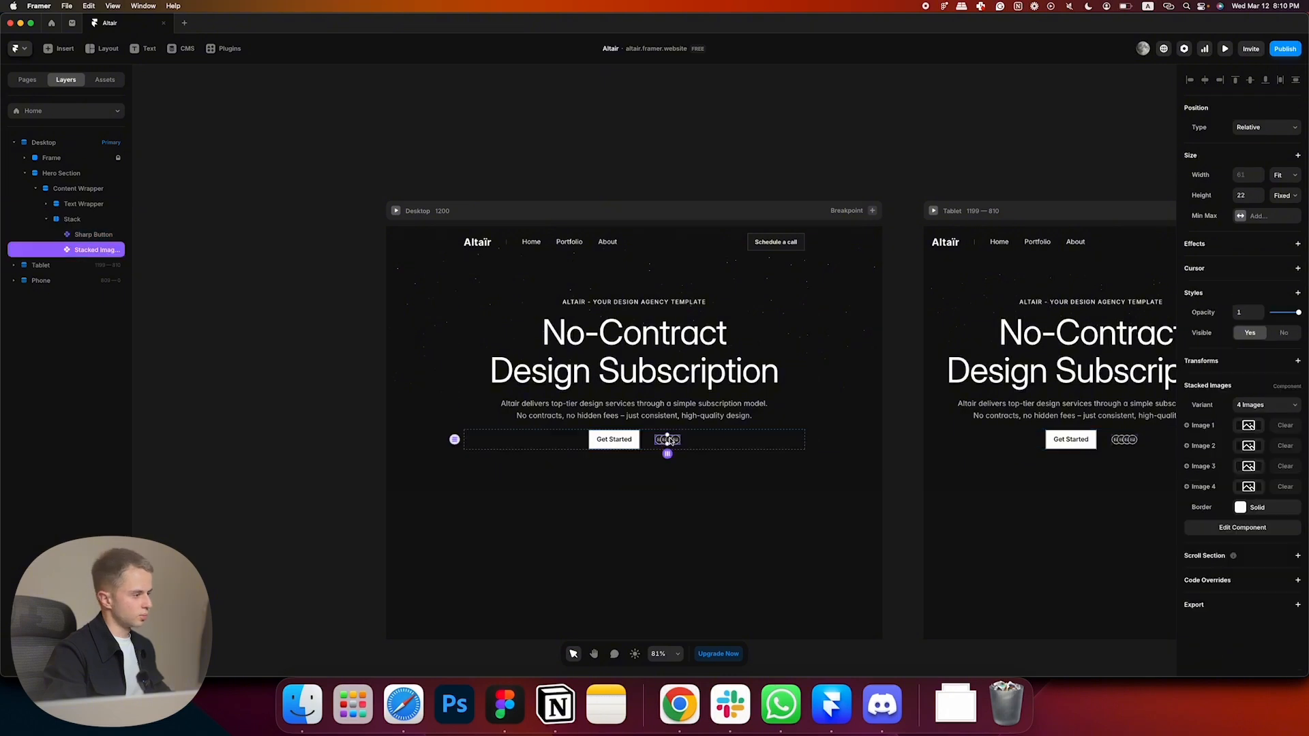
{"action": "left_click", "coordinate": [1266, 405]}
{"action": "left_click", "coordinate": [1265, 417]}
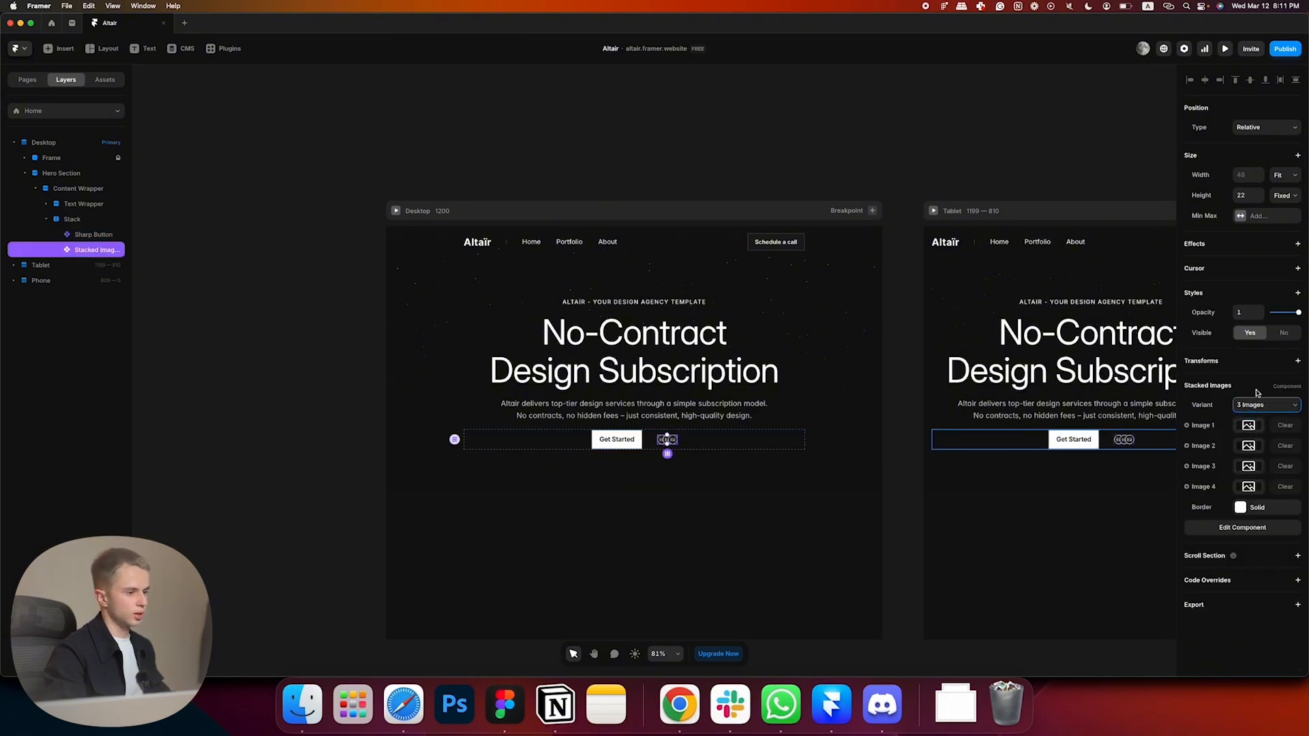
- Unlink the Stacked Images component, replacing all its instances, and open it for editing
{"action": "scroll", "coordinate": [668, 442], "scroll_direction": "up", "scroll_amount": 2}
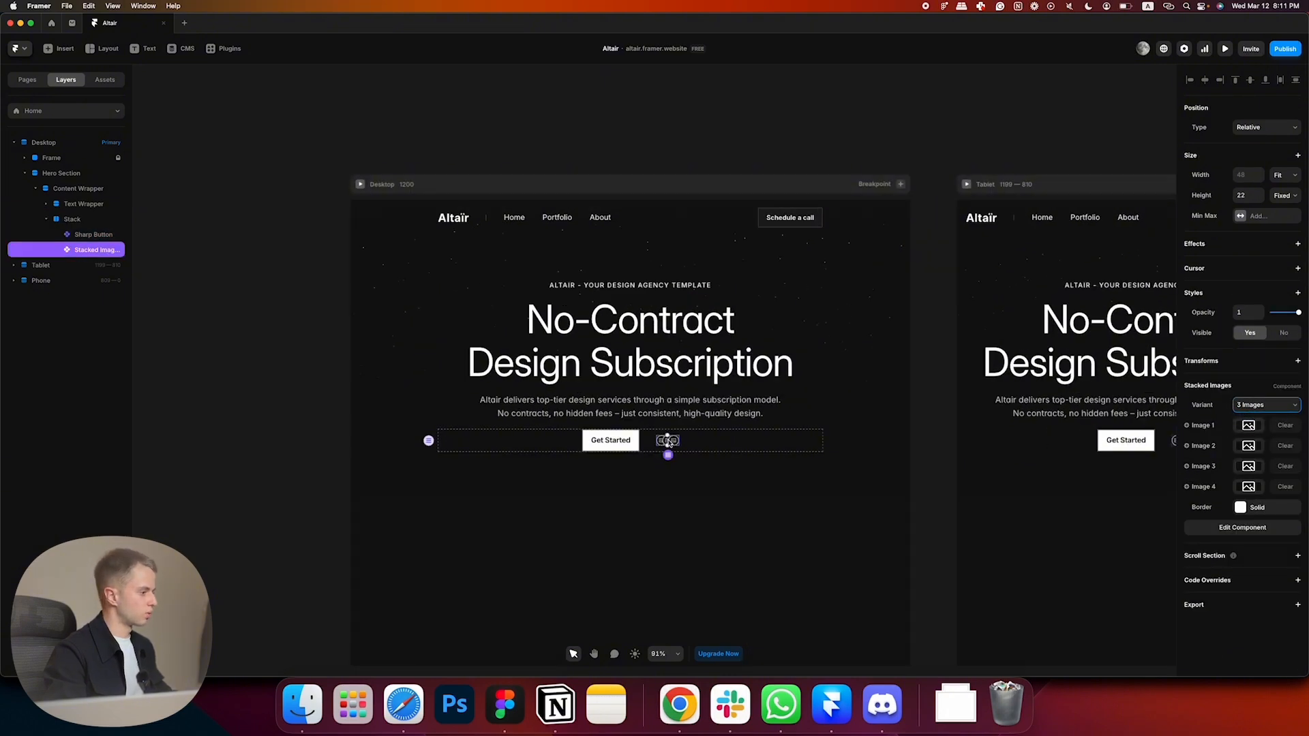
{"action": "double_click", "coordinate": [668, 441]}
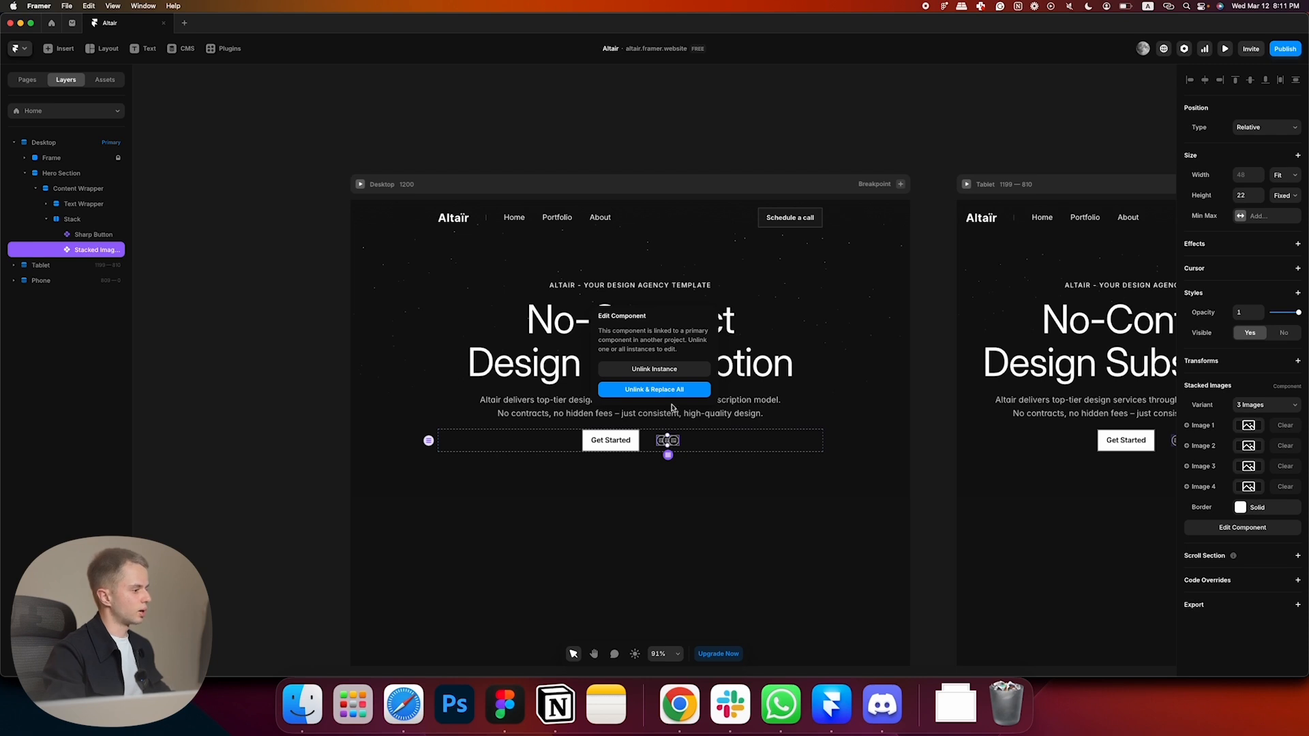
{"action": "left_click", "coordinate": [676, 394]}
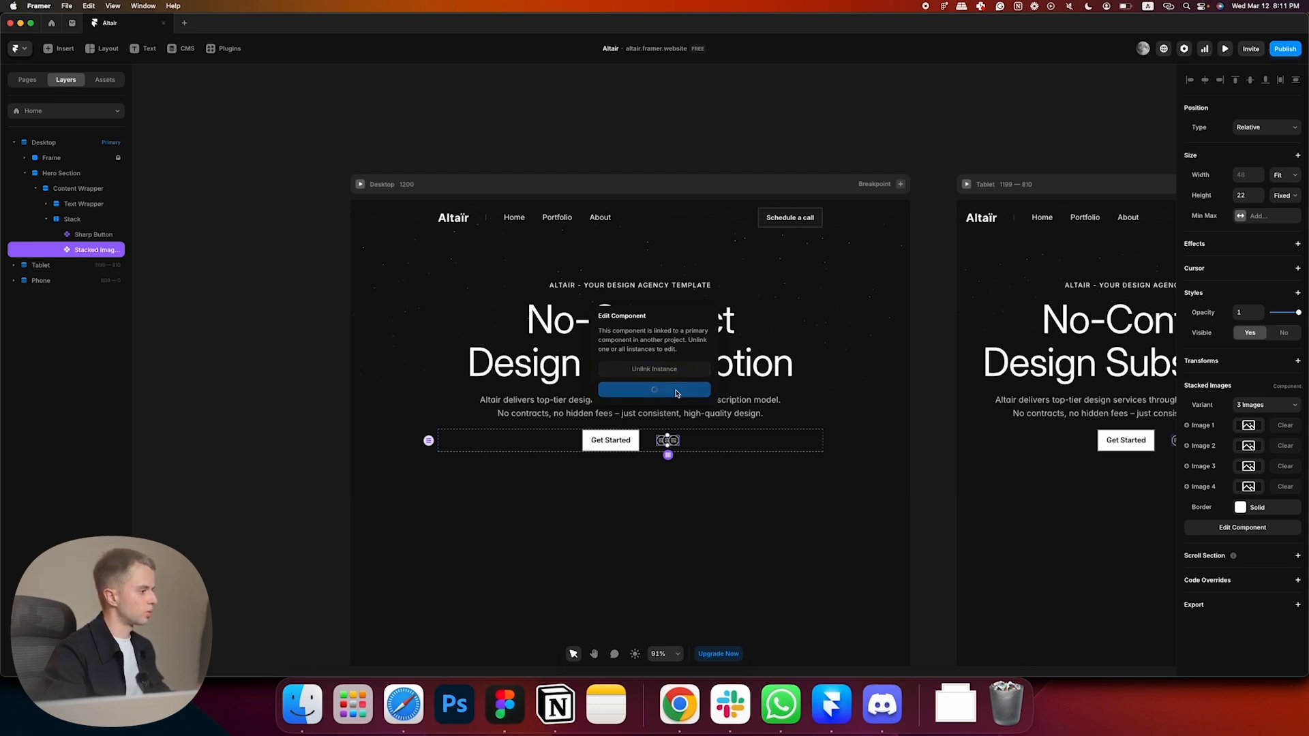
{"action": "double_click", "coordinate": [679, 440]}
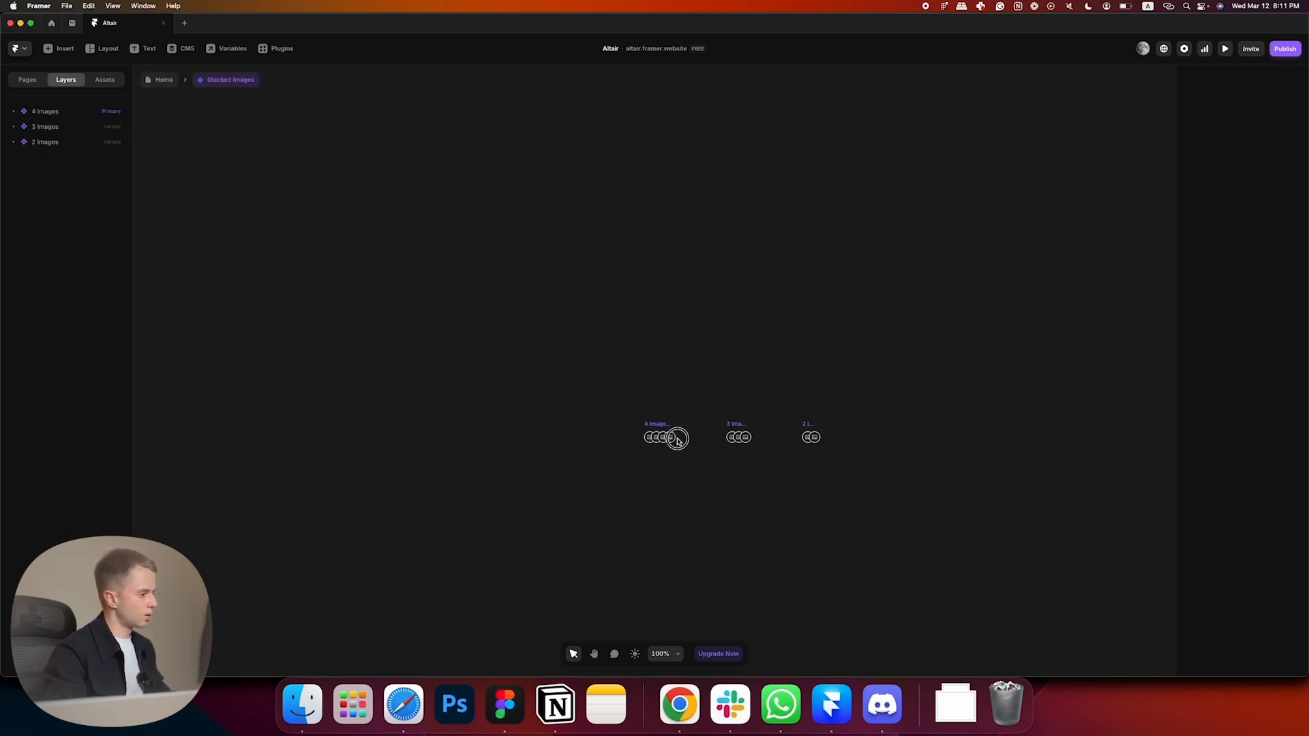
{"action": "scroll", "coordinate": [574, 370], "scroll_direction": "up", "scroll_amount": 5}
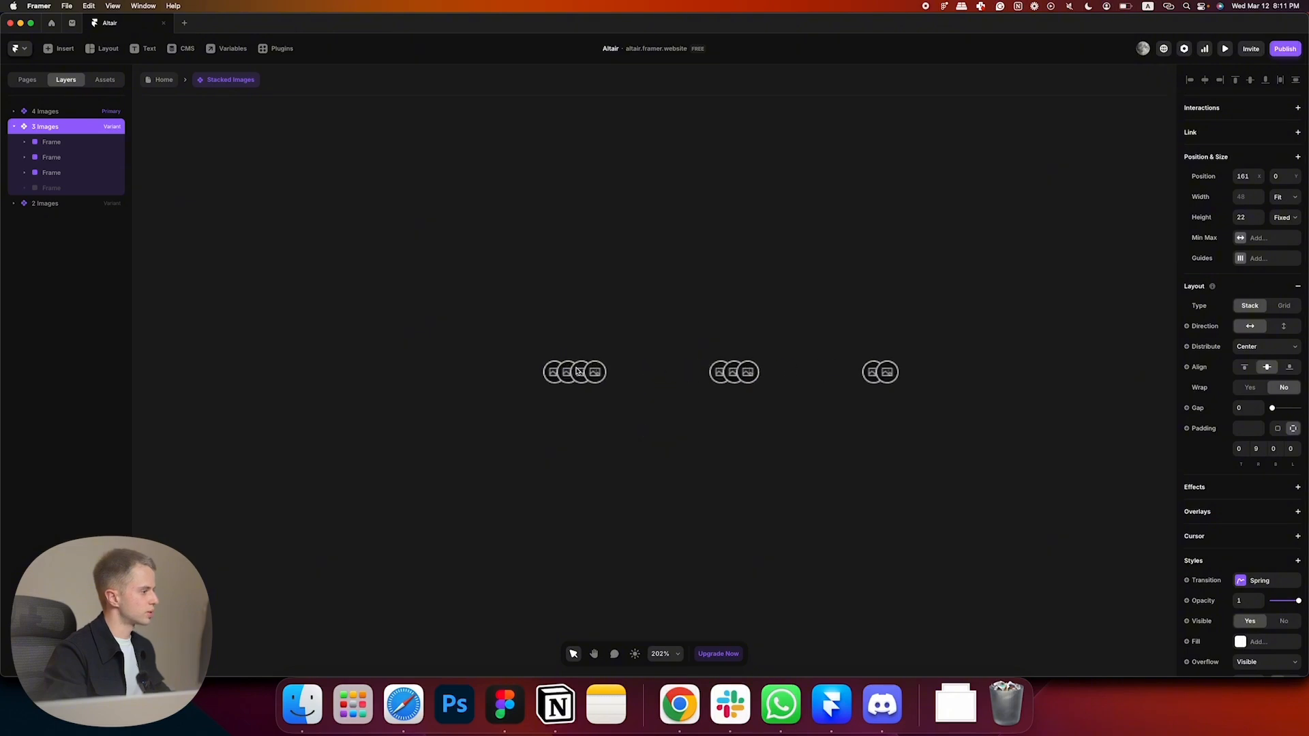
{"action": "left_click", "coordinate": [556, 354]}
{"action": "left_click_drag", "start_coordinate": [434, 263], "coordinate": [640, 446]}
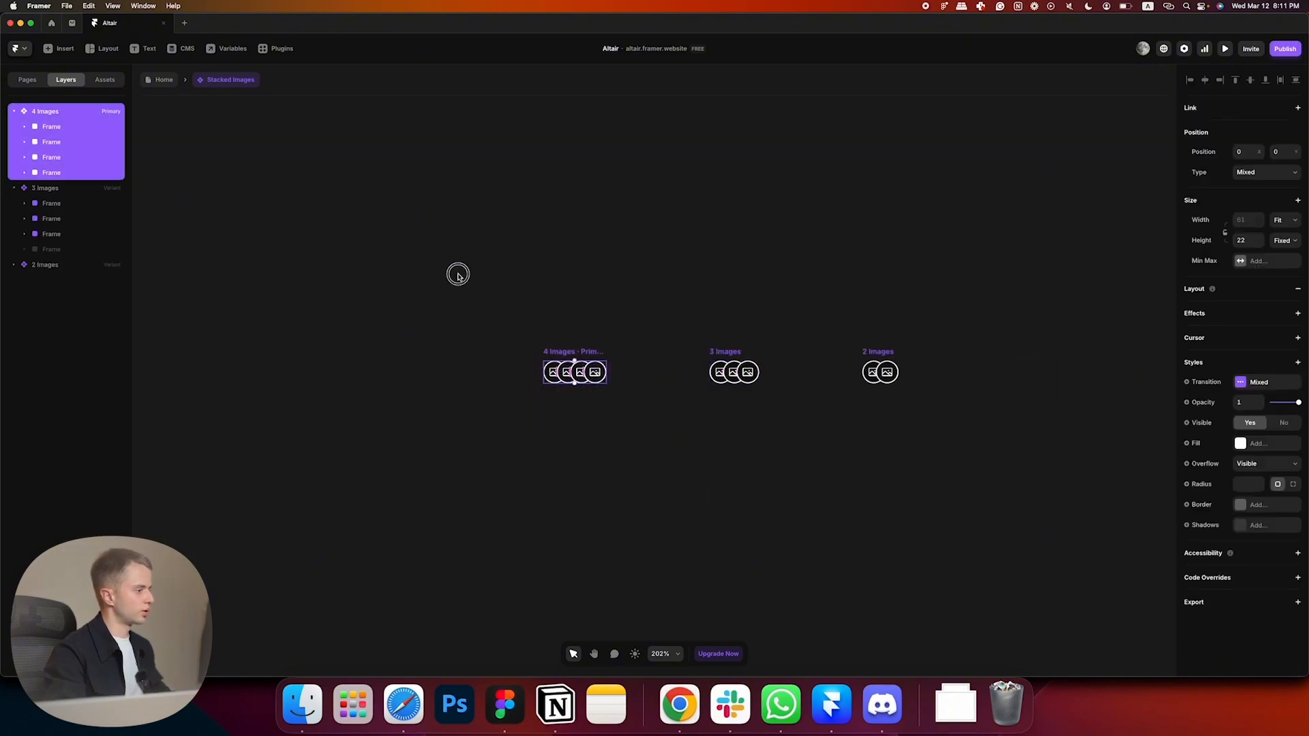
{"action": "left_click", "coordinate": [652, 315]}
{"action": "left_click_drag", "start_coordinate": [636, 263], "coordinate": [645, 184]}
{"action": "left_click", "coordinate": [1070, 466]}
{"action": "left_click", "coordinate": [645, 184]}
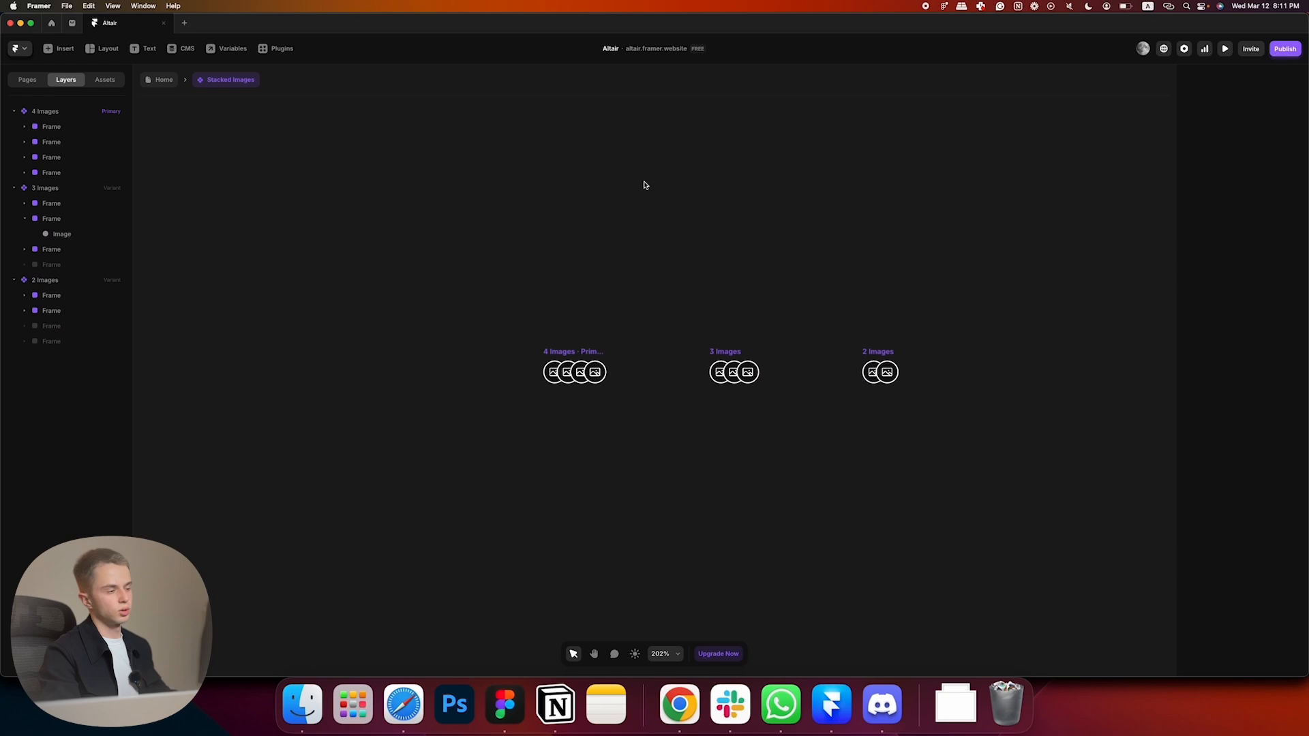
- Select the image layers inside all four frames of the 4 Images variant and set their size to 44 by 44
{"action": "left_click", "coordinate": [547, 379]}
{"action": "left_click", "coordinate": [25, 158]}
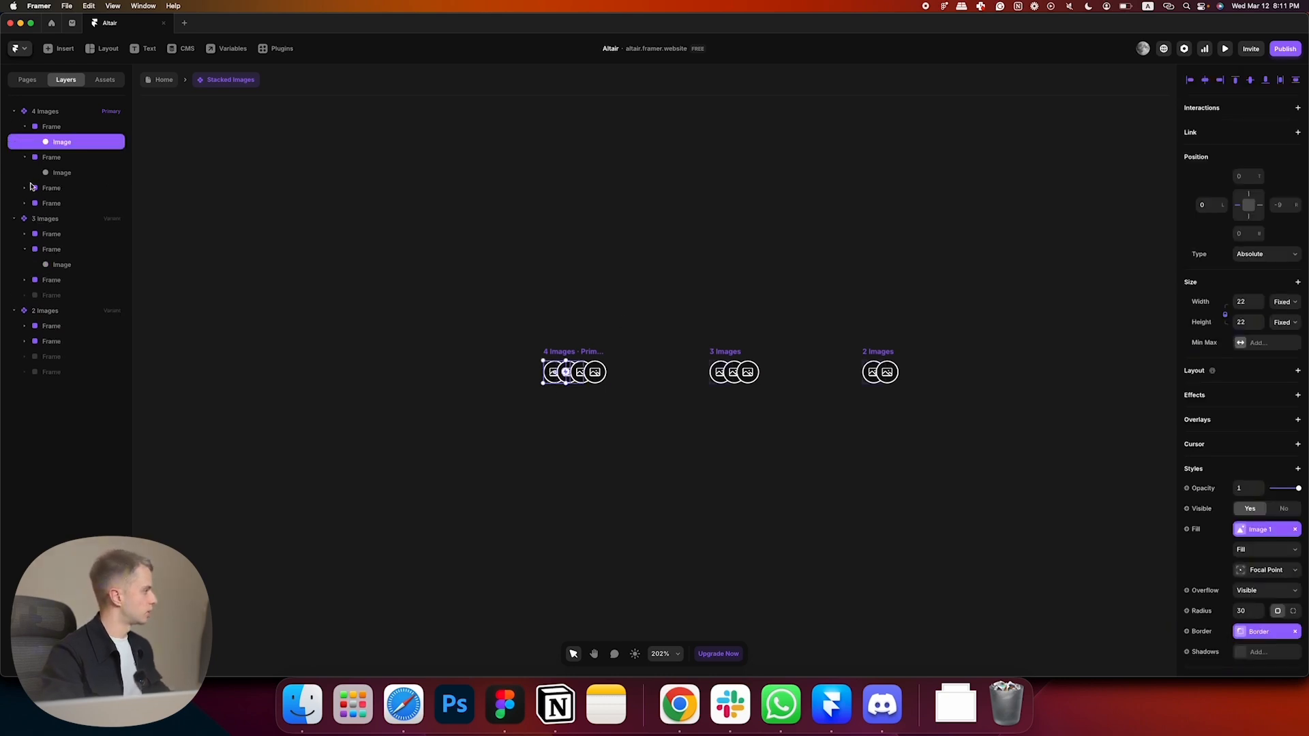
{"action": "left_click", "coordinate": [25, 188]}
{"action": "left_click", "coordinate": [25, 219]}
{"action": "left_click", "coordinate": [56, 234]}
{"action": "left_click", "coordinate": [66, 204], "text": "shift"}
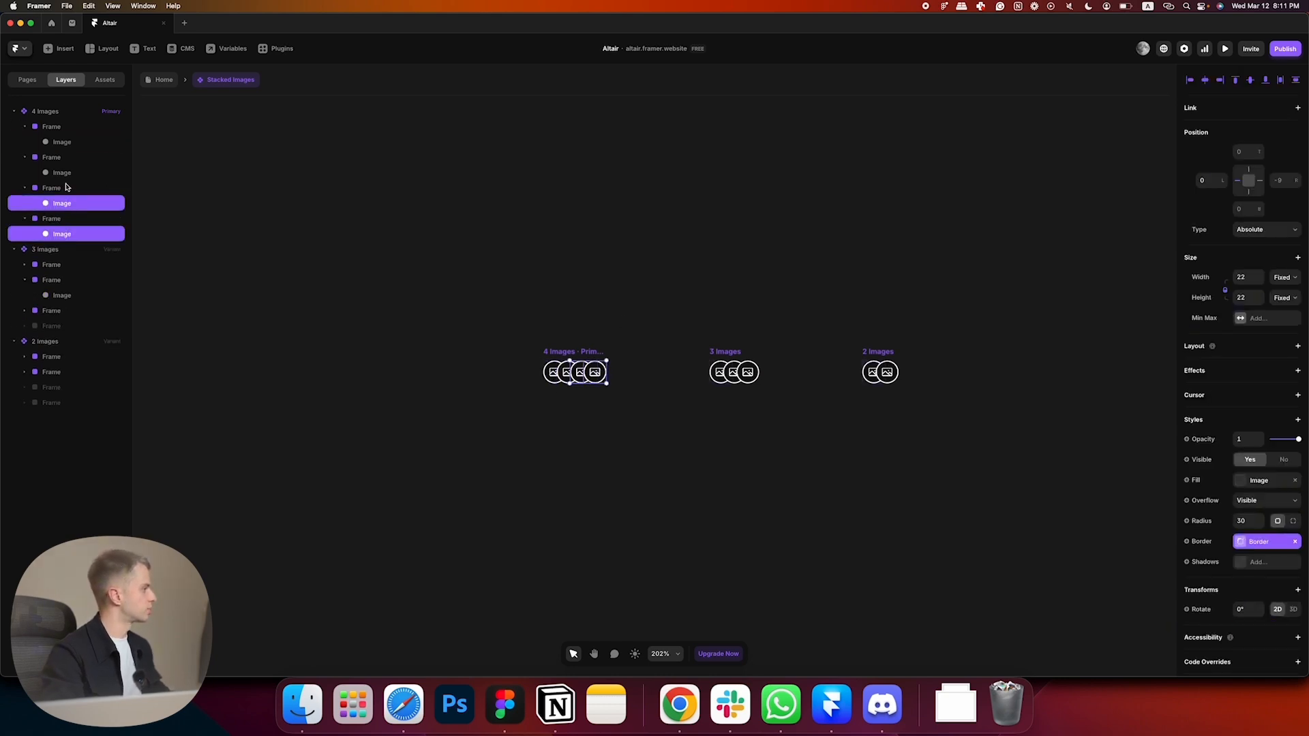
{"action": "left_click", "coordinate": [66, 174], "text": "shift"}
{"action": "left_click", "coordinate": [67, 143], "text": "shift"}
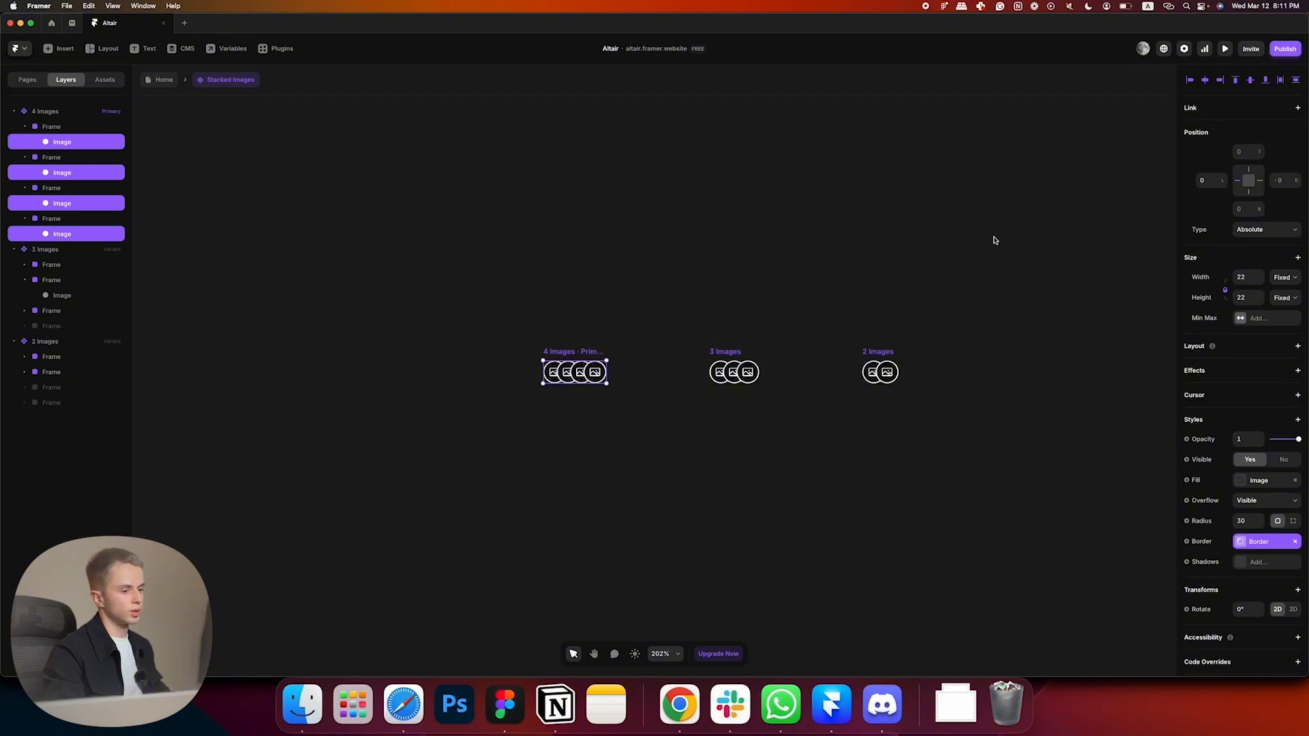
{"action": "left_click", "coordinate": [1253, 280]}
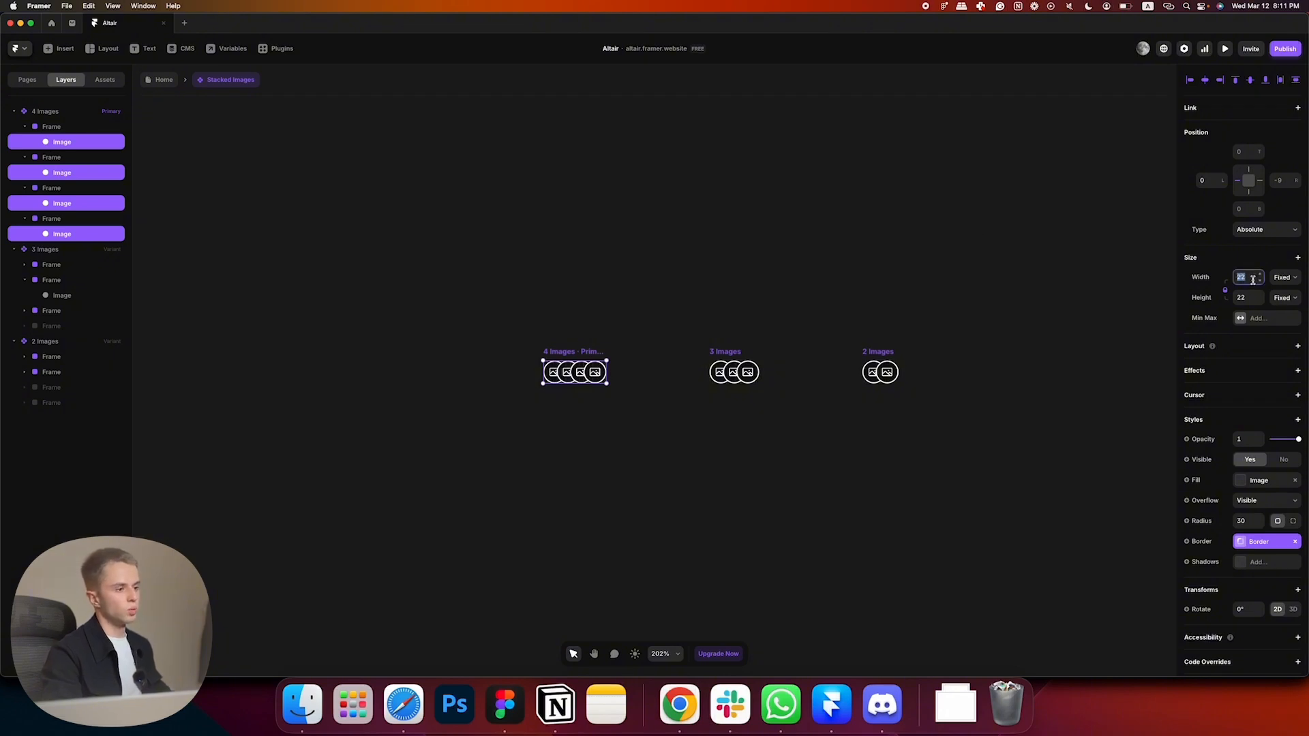
{"action": "key", "text": "Return"}
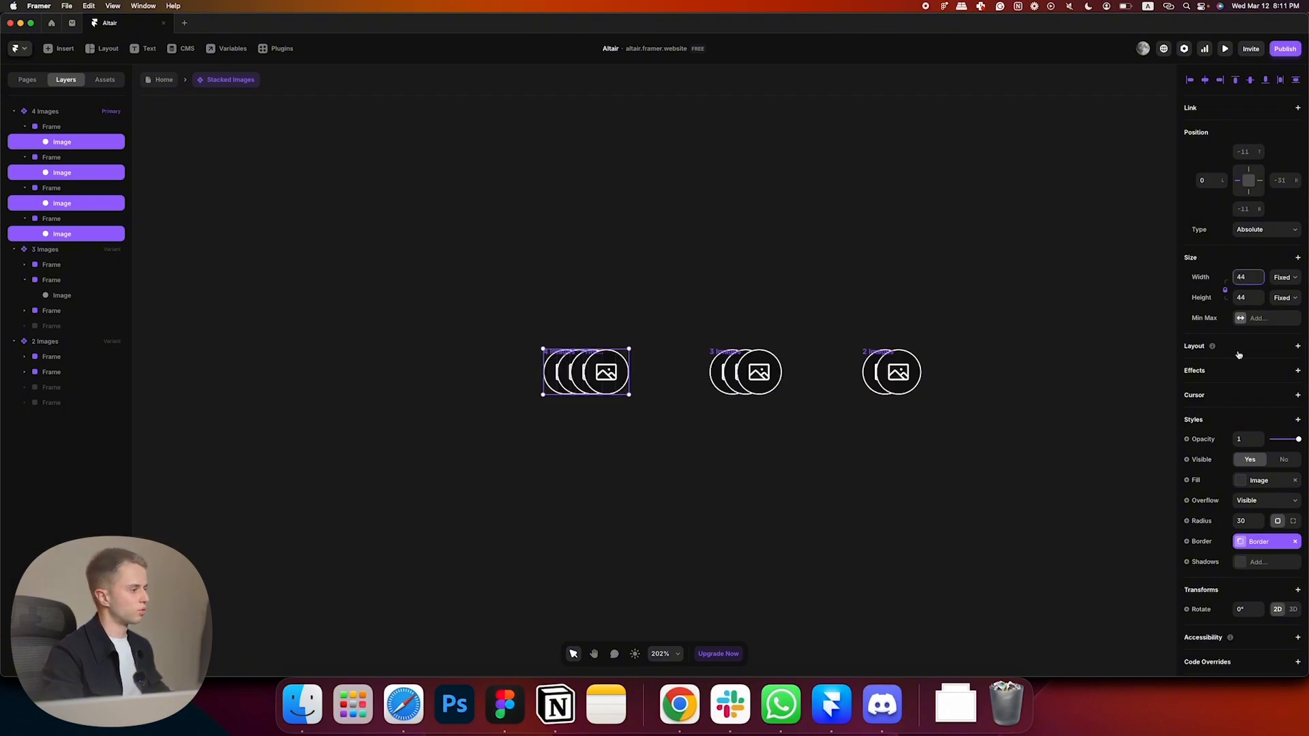
- Set the width of the four frames in the 4 Images variant to 28, after trying 36 and 32
{"action": "left_click", "coordinate": [82, 127], "text": "shift"}
{"action": "left_click", "coordinate": [78, 158], "text": "shift"}
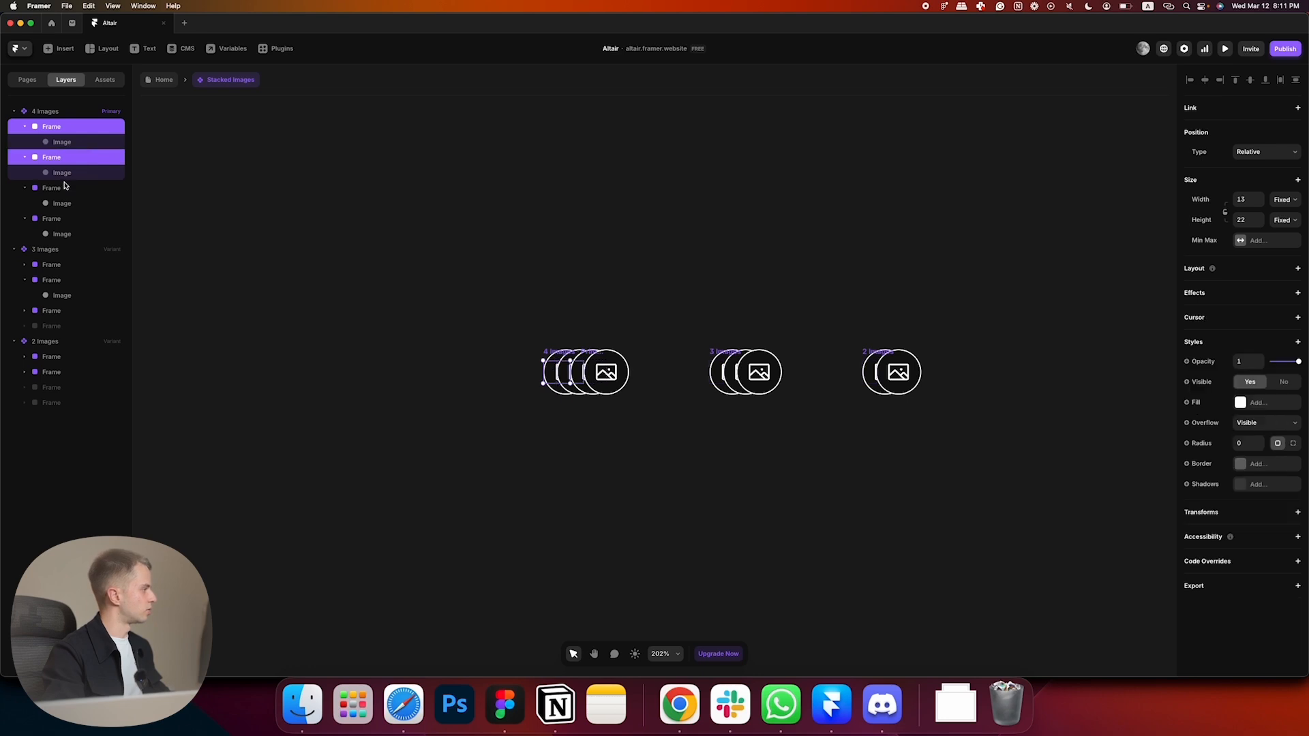
{"action": "left_click", "coordinate": [65, 188], "text": "shift"}
{"action": "left_click", "coordinate": [61, 219], "text": "shift"}
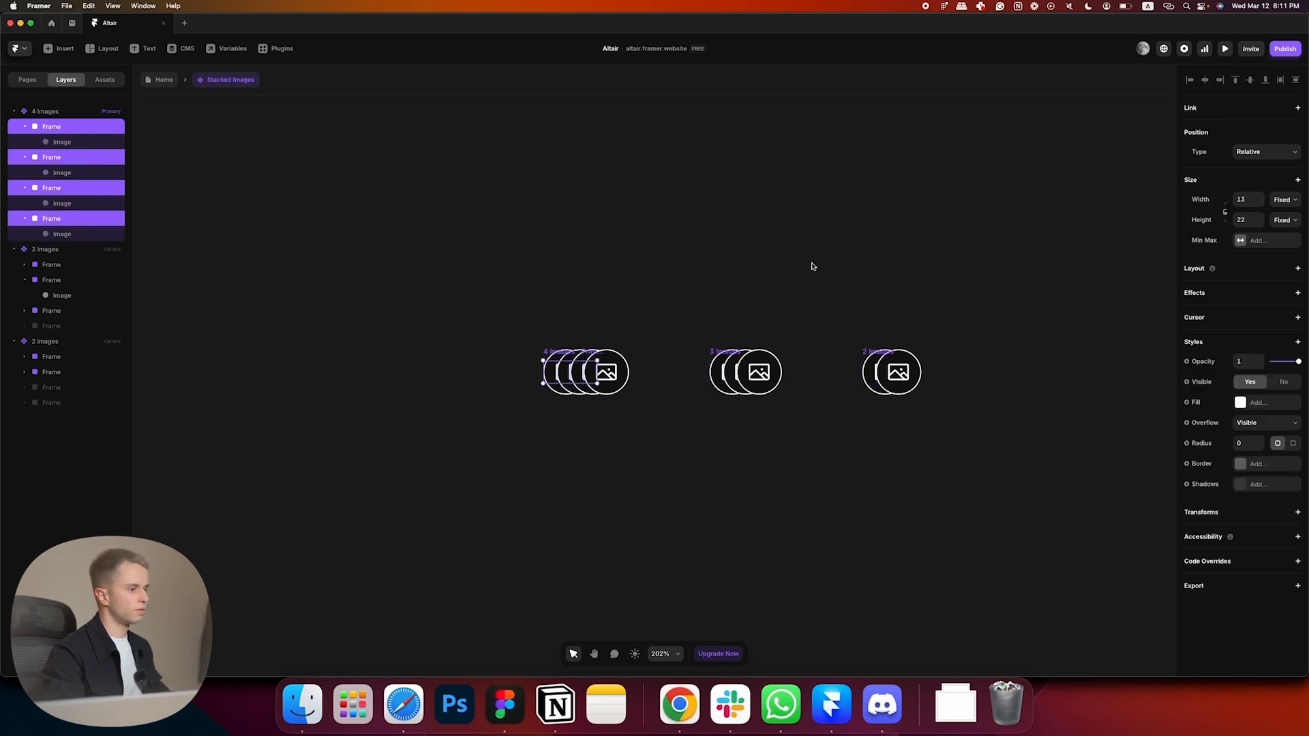
{"action": "left_click", "coordinate": [1249, 200]}
{"action": "type", "text": "36"}
{"action": "key", "text": "Return"}
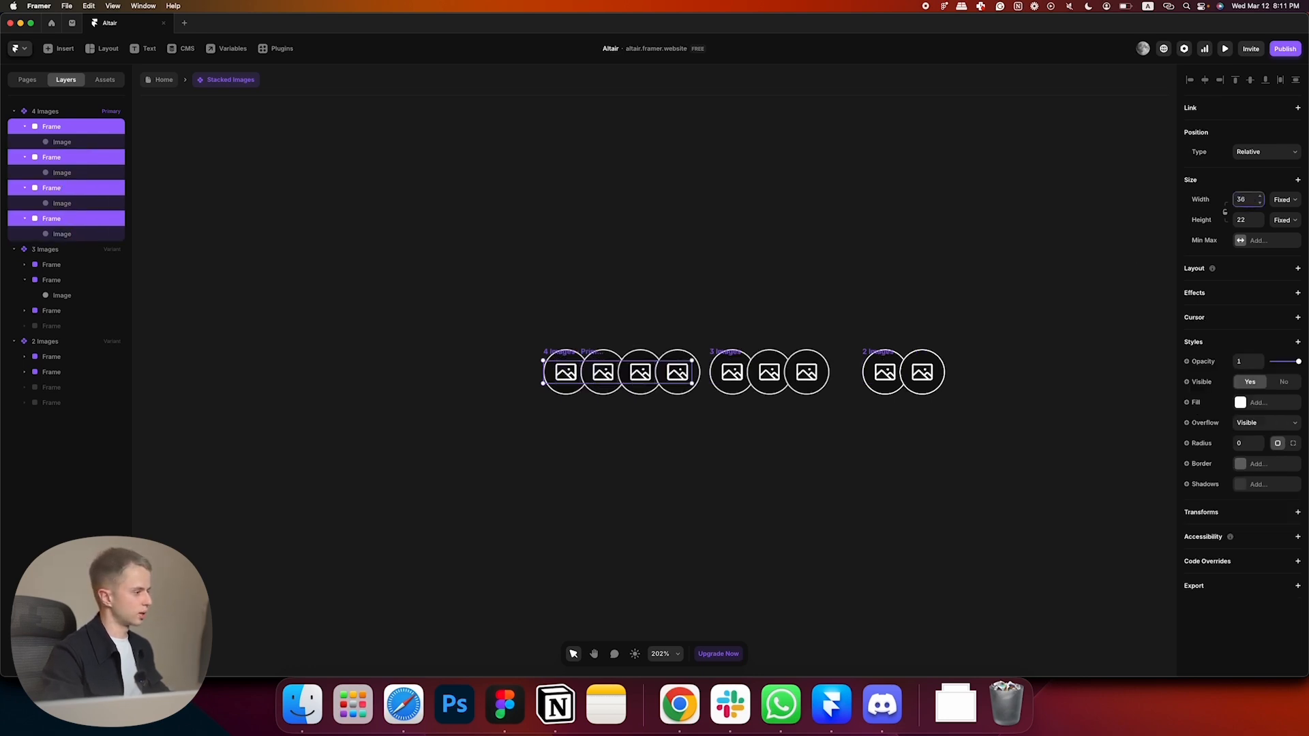
{"action": "type", "text": "32"}
{"action": "key", "text": "BackSpace"}
{"action": "key", "text": "BackSpace"}
{"action": "type", "text": "28"}
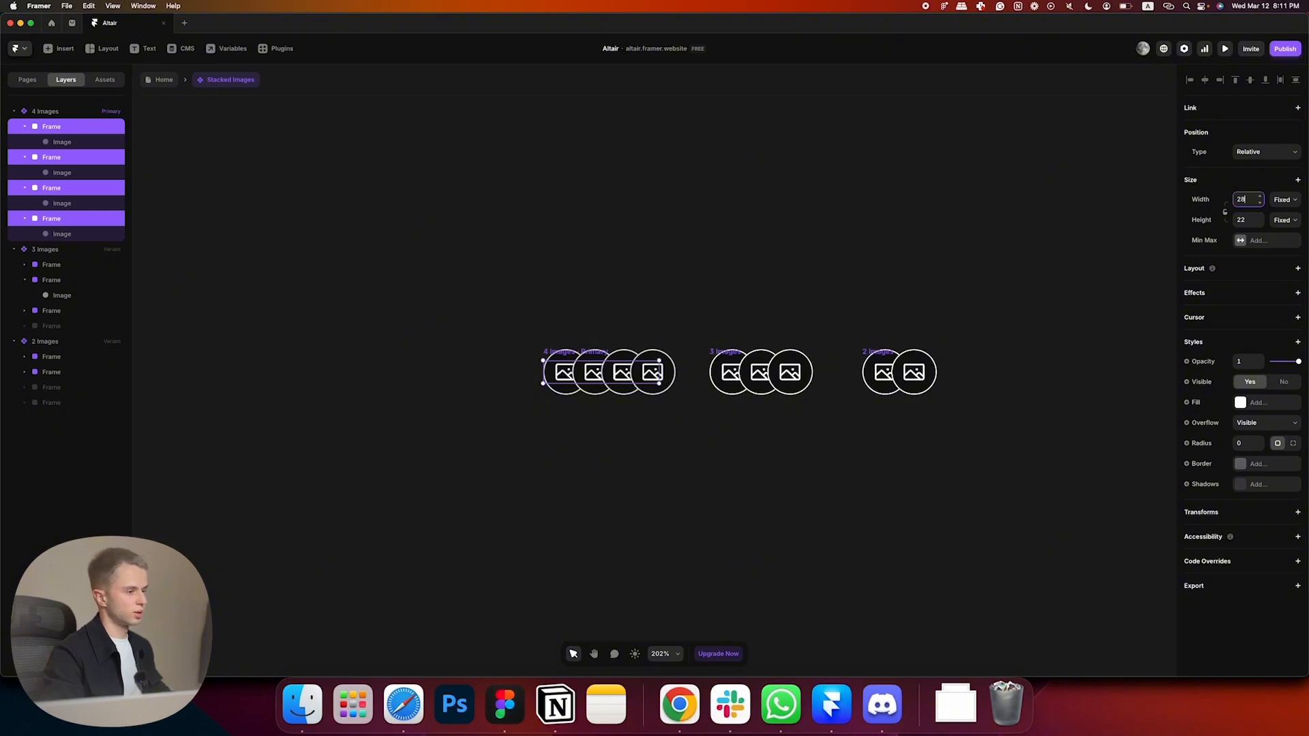
{"action": "left_click", "coordinate": [585, 195]}
- Move the primary 4 Images variant to X position -36 and set its height to 44
{"action": "left_click", "coordinate": [576, 352]}
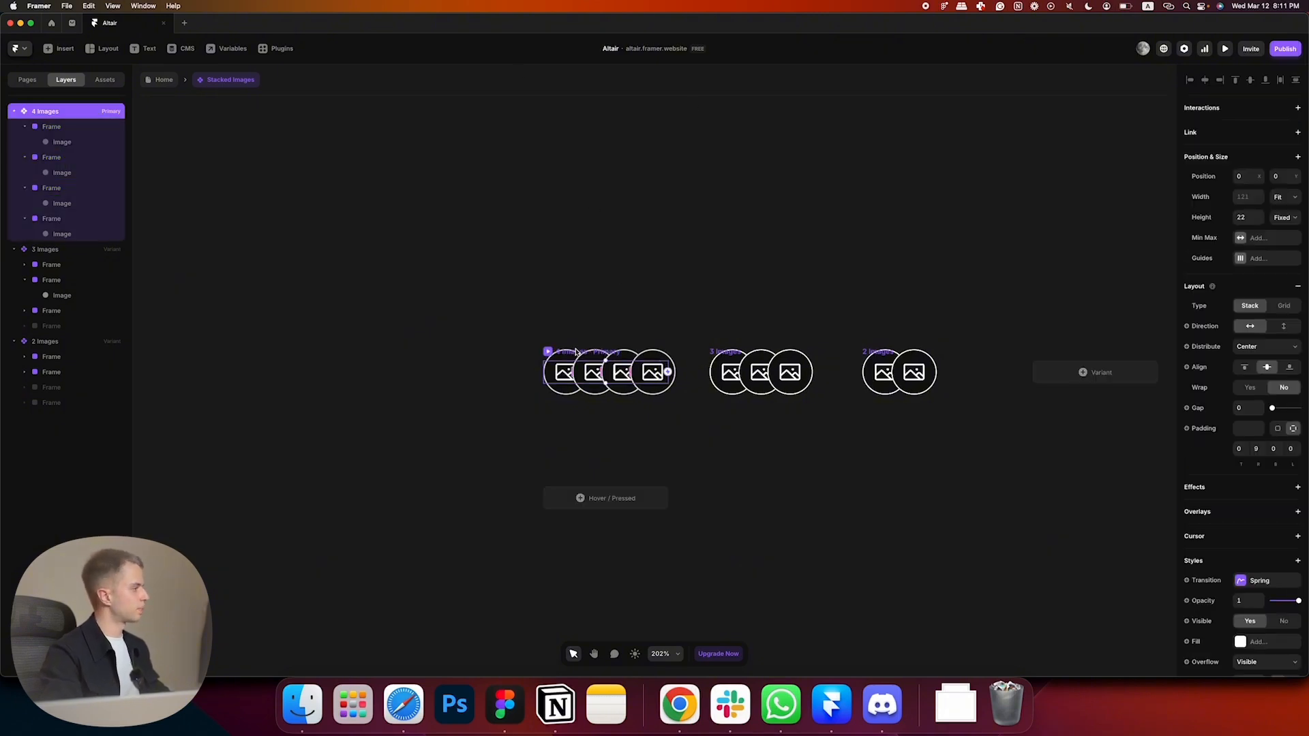
{"action": "left_click_drag", "start_coordinate": [577, 352], "coordinate": [539, 352]}
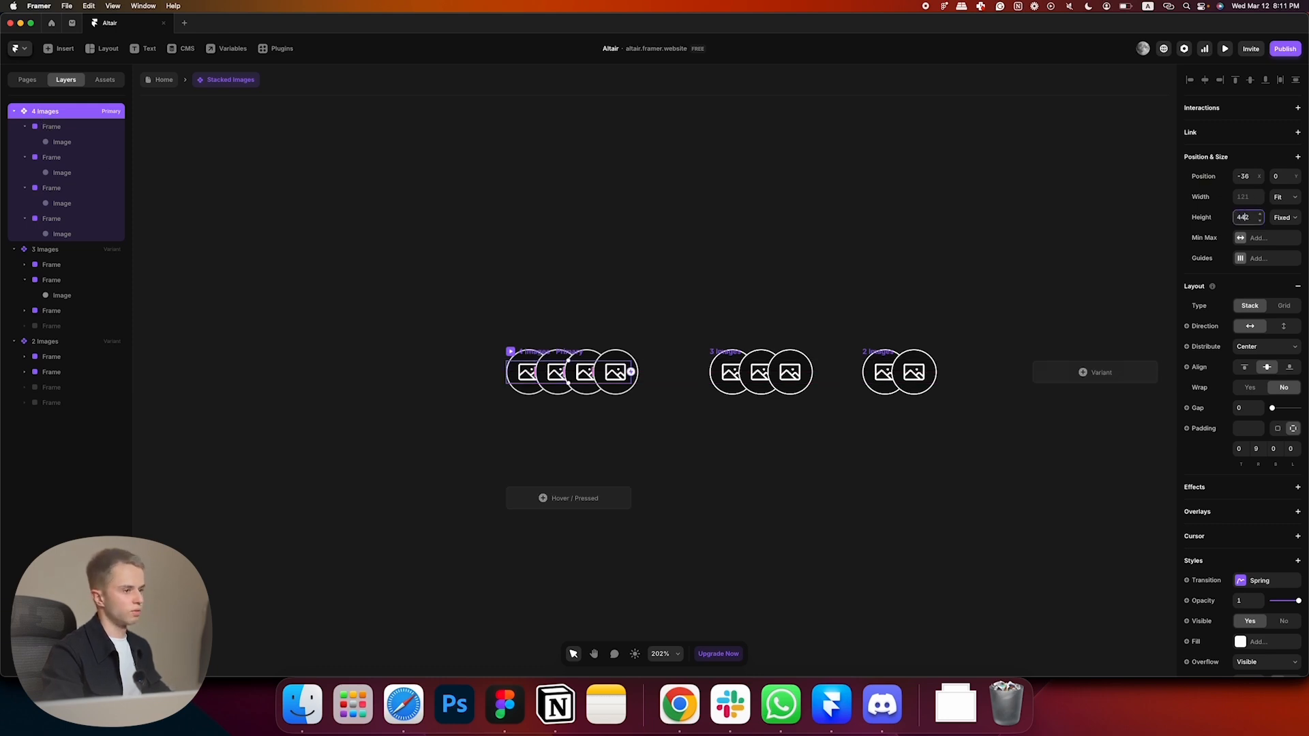
{"action": "type", "text": "44"}
{"action": "key", "text": "Return"}
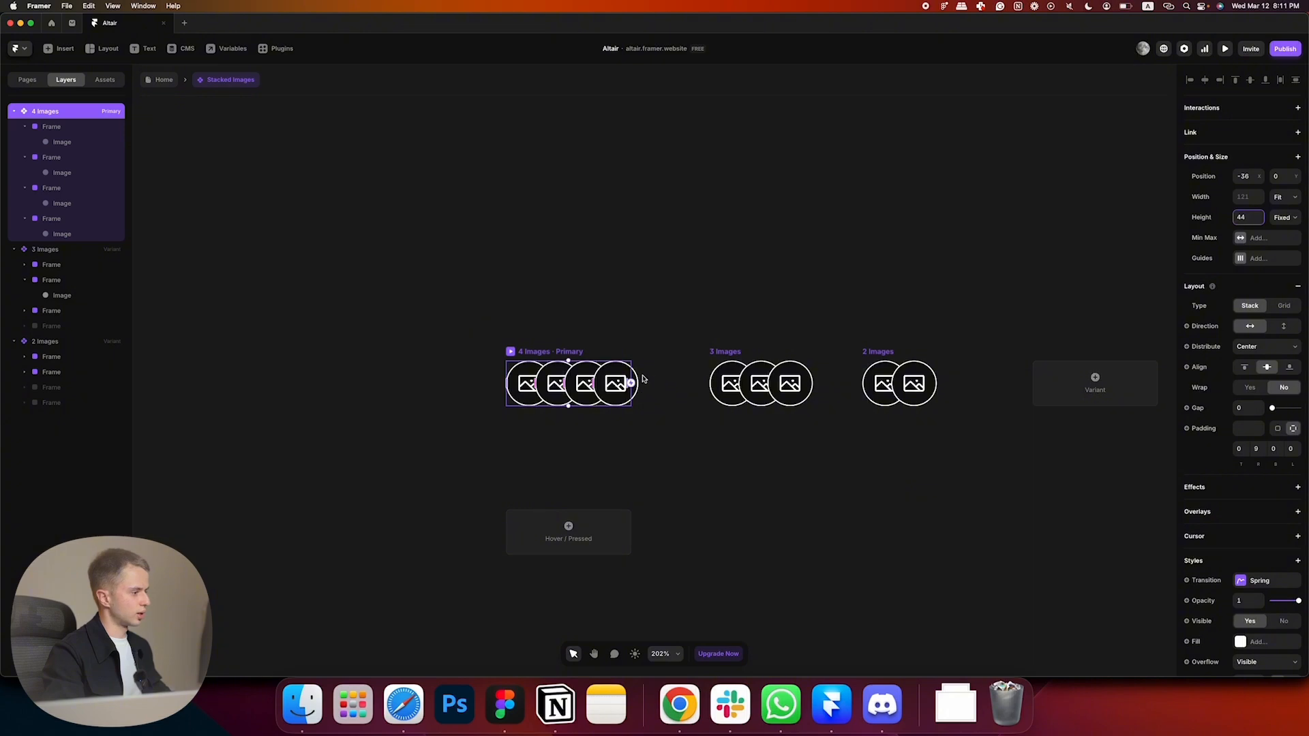
- Set the right padding of the 4 Images variant to 16 so its bounds fit the last circle
{"action": "left_click", "coordinate": [1258, 448]}
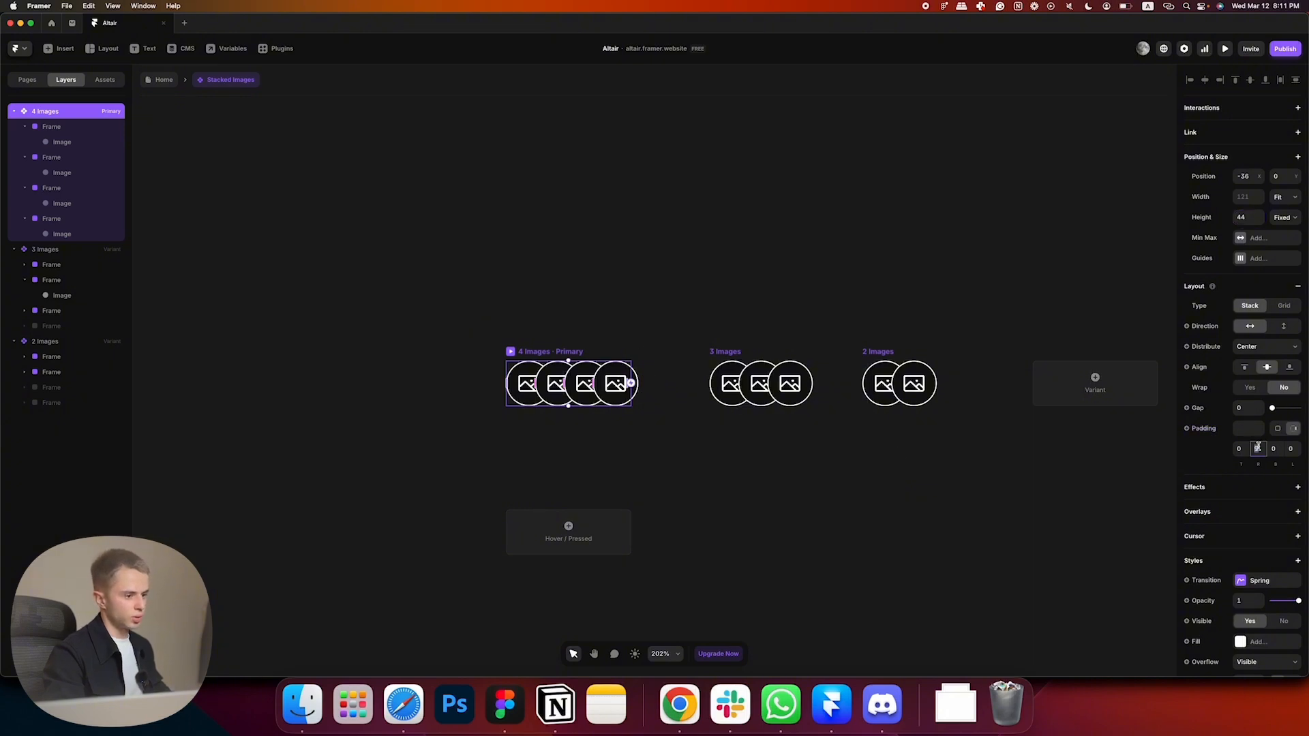
{"action": "key", "text": "Up"}
{"action": "key", "text": "Up"}
{"action": "key", "text": "Up"}
{"action": "key", "text": "Up"}
{"action": "key", "text": "Up"}
{"action": "key", "text": "Up"}
{"action": "key", "text": "Up"}
{"action": "key", "text": "Up"}
{"action": "key", "text": "Up"}
{"action": "key", "text": "Up"}
{"action": "key", "text": "Up"}
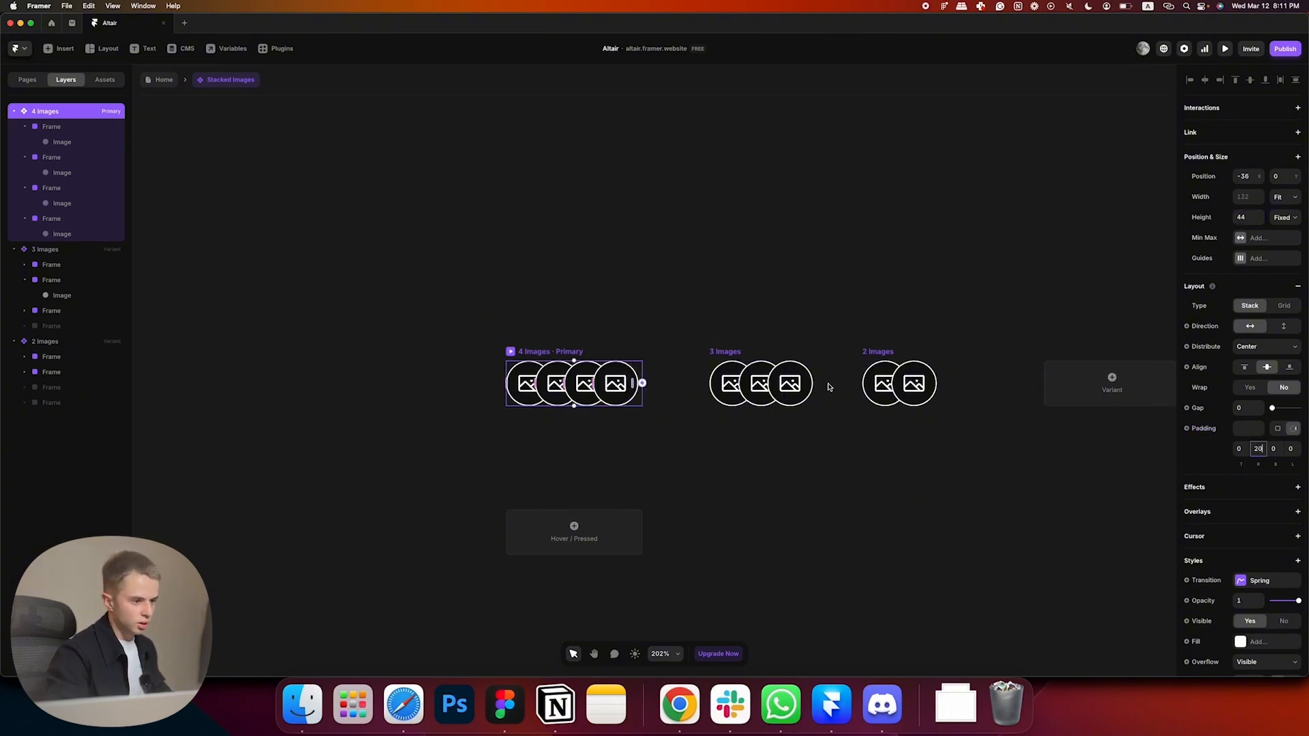
{"action": "key", "text": "super+a"}
{"action": "scroll", "coordinate": [577, 376], "scroll_direction": "up", "scroll_amount": 5}
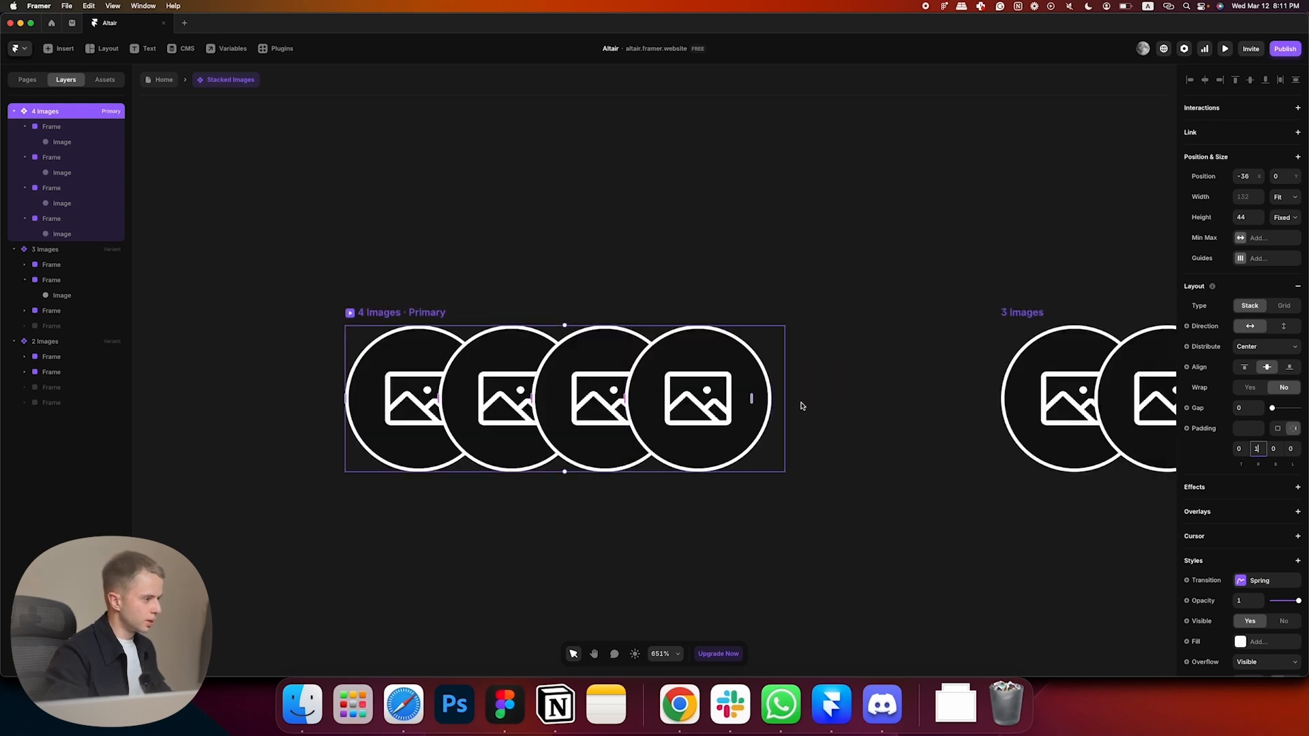
{"action": "left_click_drag", "start_coordinate": [749, 399], "coordinate": [741, 398]}
{"action": "scroll", "coordinate": [594, 337], "scroll_direction": "down", "scroll_amount": 1}
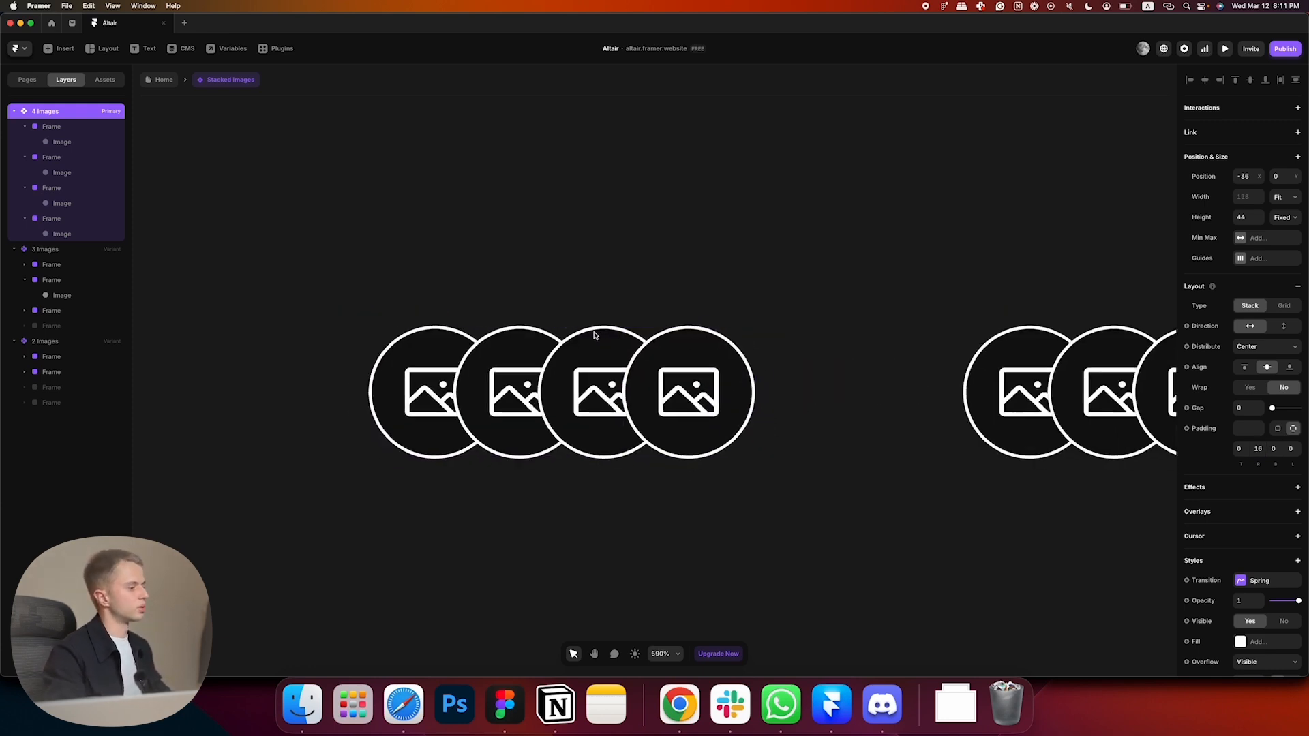
{"action": "scroll", "coordinate": [592, 334], "scroll_direction": "up", "scroll_amount": 2}
{"action": "scroll", "coordinate": [565, 312], "scroll_direction": "down", "scroll_amount": 5}
{"action": "left_click", "coordinate": [792, 277]}
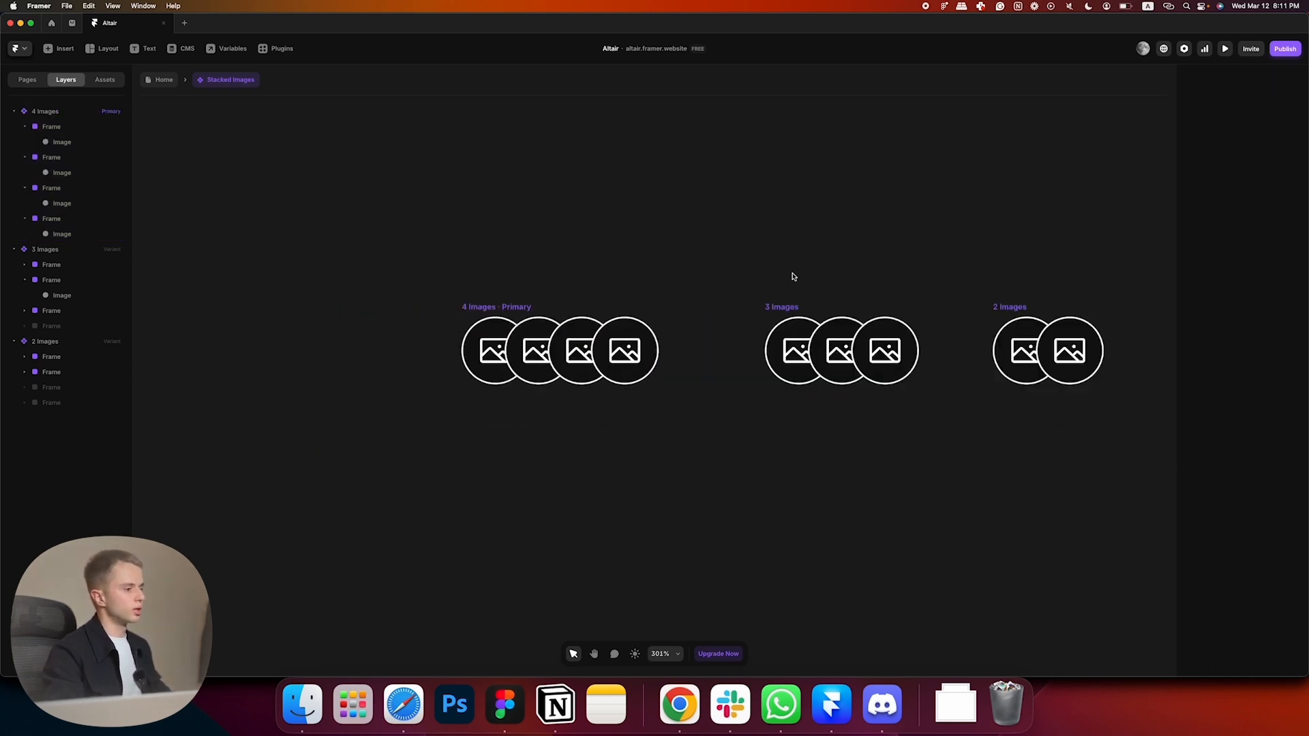
- Return to the Home page, set the Stacked Images instance's height to 44 and fill its first three images with plugin portrait photos
{"action": "left_click", "coordinate": [169, 79]}
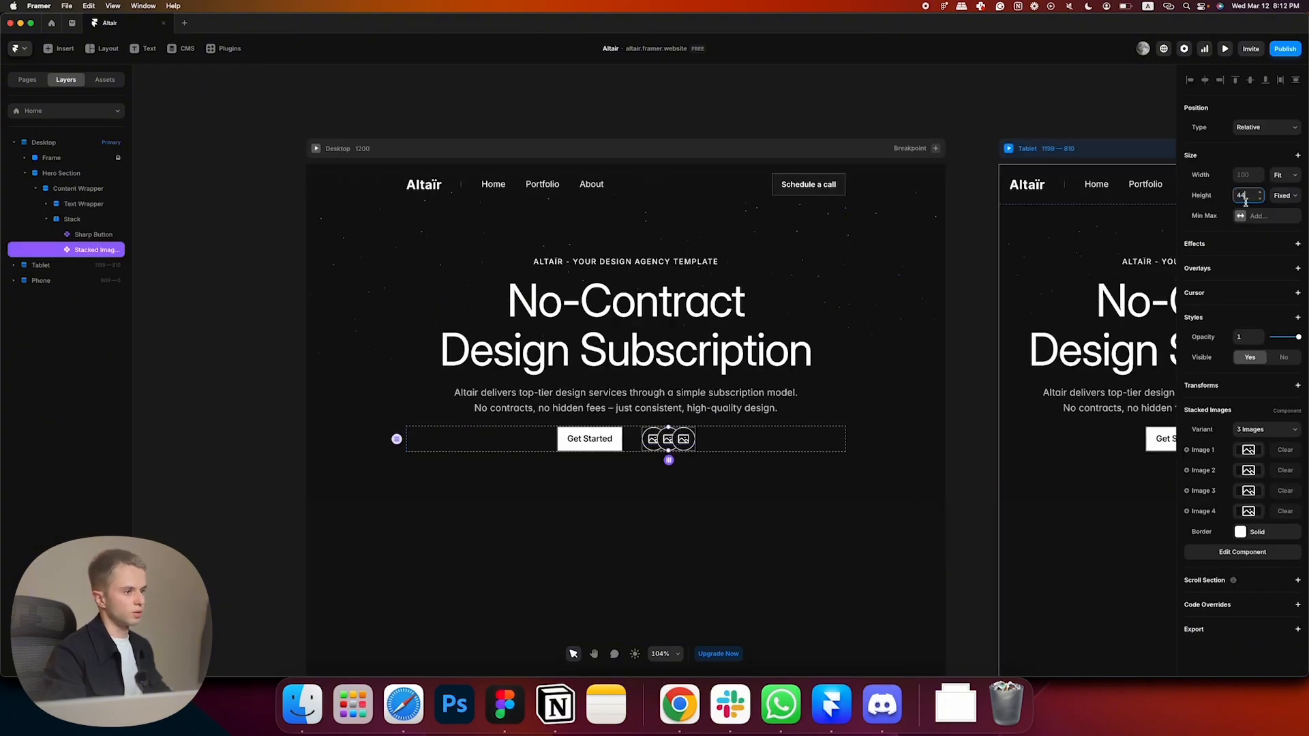
{"action": "scroll", "coordinate": [708, 408], "scroll_direction": "up", "scroll_amount": 1}
{"action": "left_click", "coordinate": [1248, 452]}
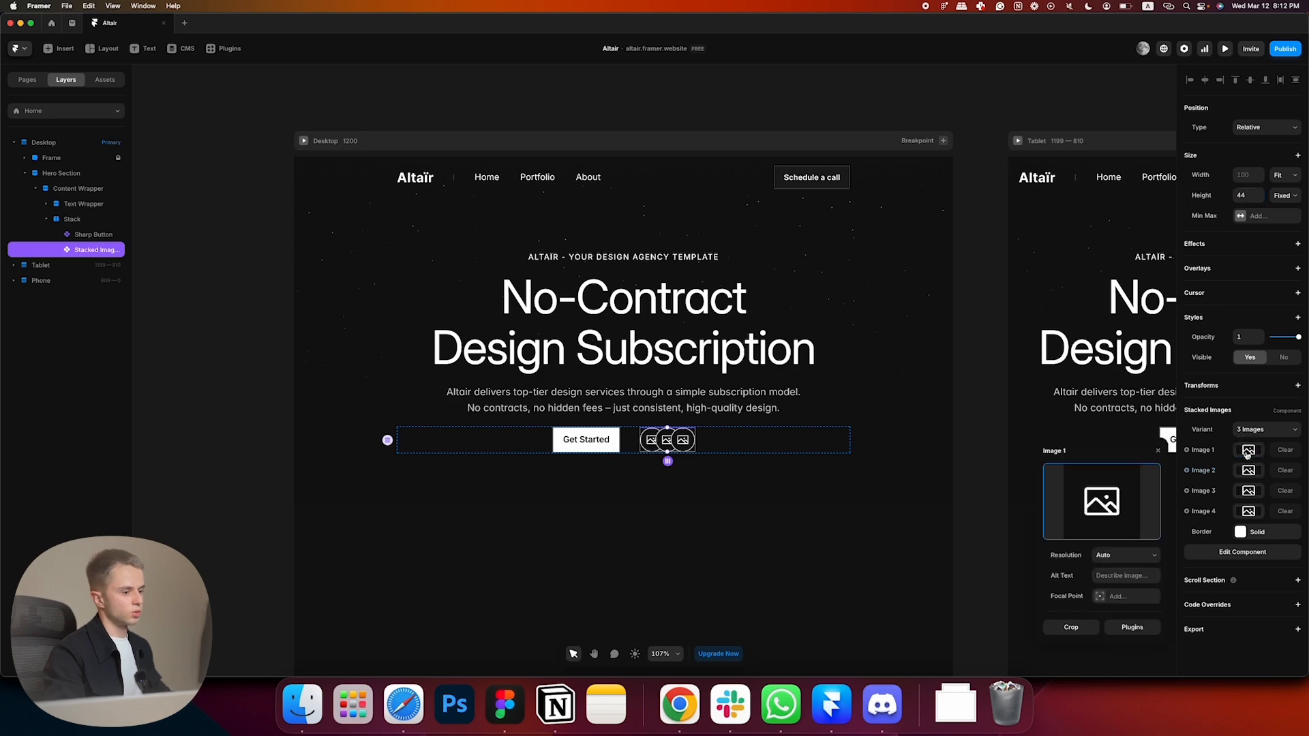
{"action": "left_click", "coordinate": [1133, 626]}
{"action": "left_click", "coordinate": [1071, 488]}
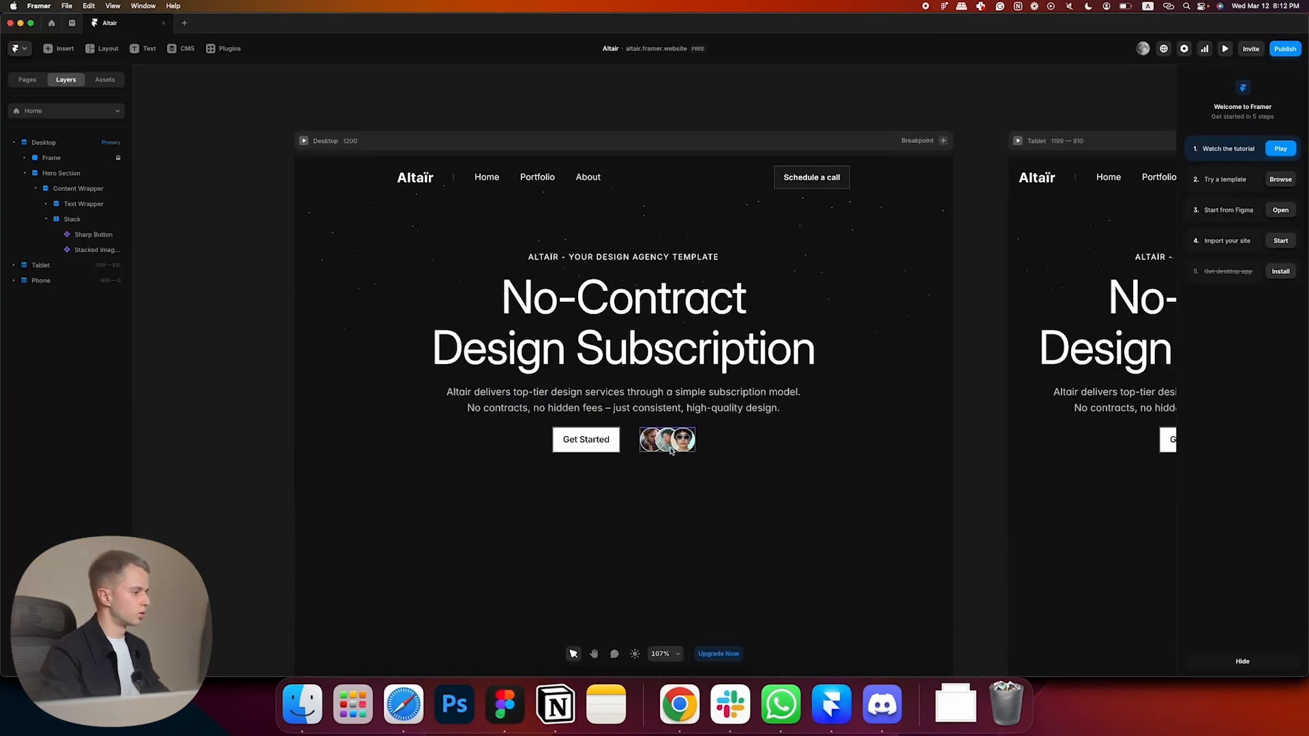
- Check the Figma reference and wrap the Stacked Images instance in a stack with Fit Content width and a gap of 12
{"action": "left_click", "coordinate": [673, 450]}
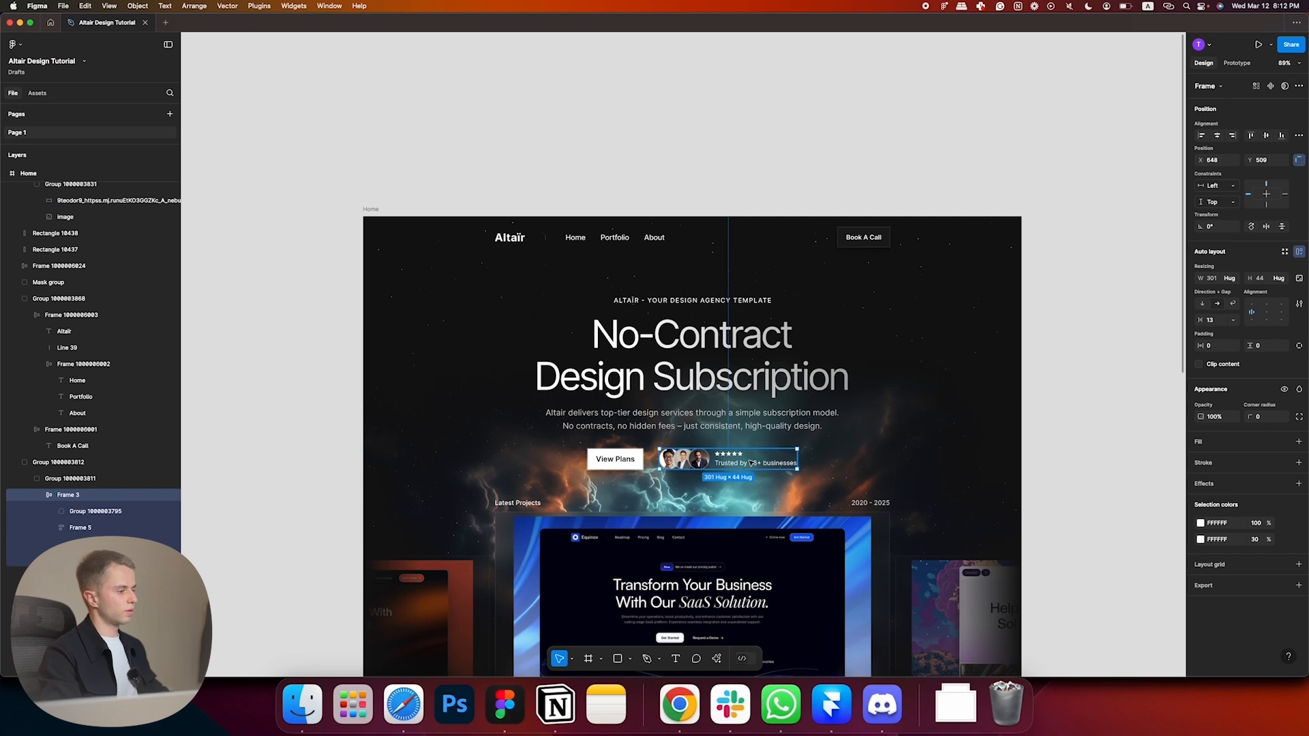
{"action": "scroll", "coordinate": [751, 463], "scroll_direction": "up", "scroll_amount": 5}
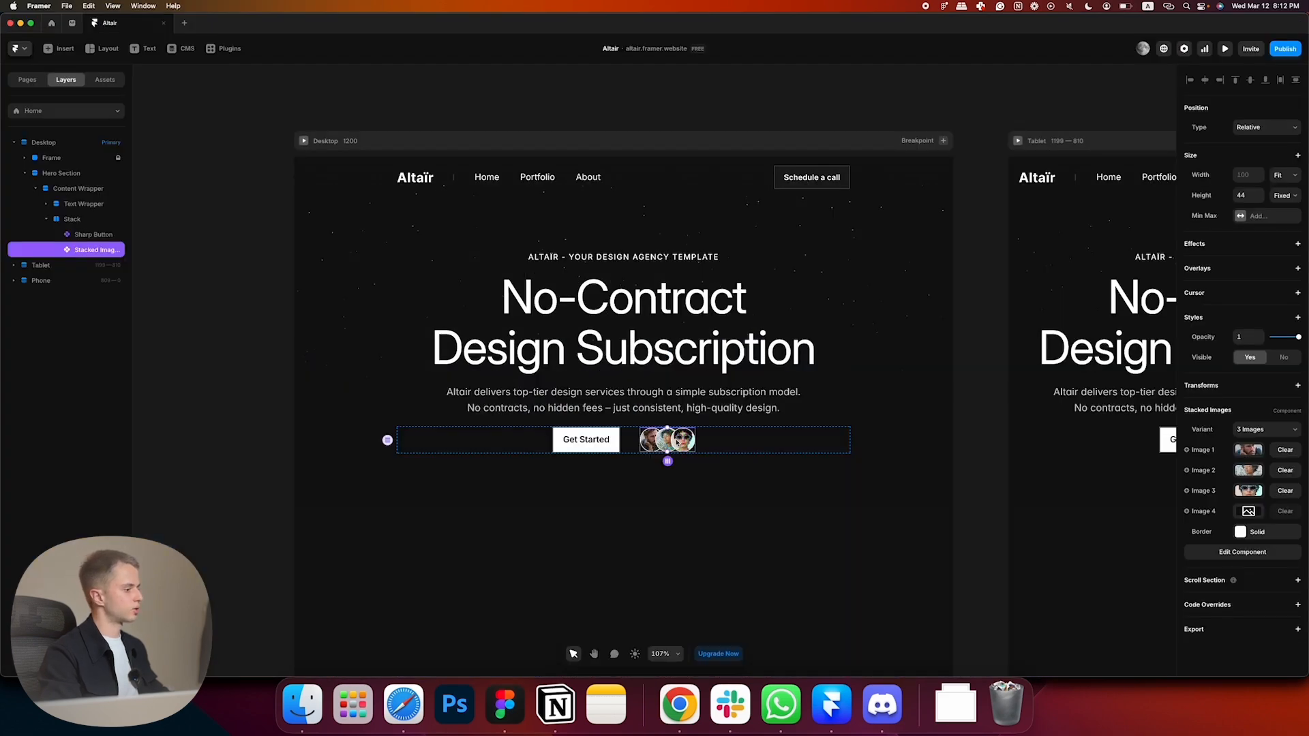
{"action": "right_click", "coordinate": [676, 442]}
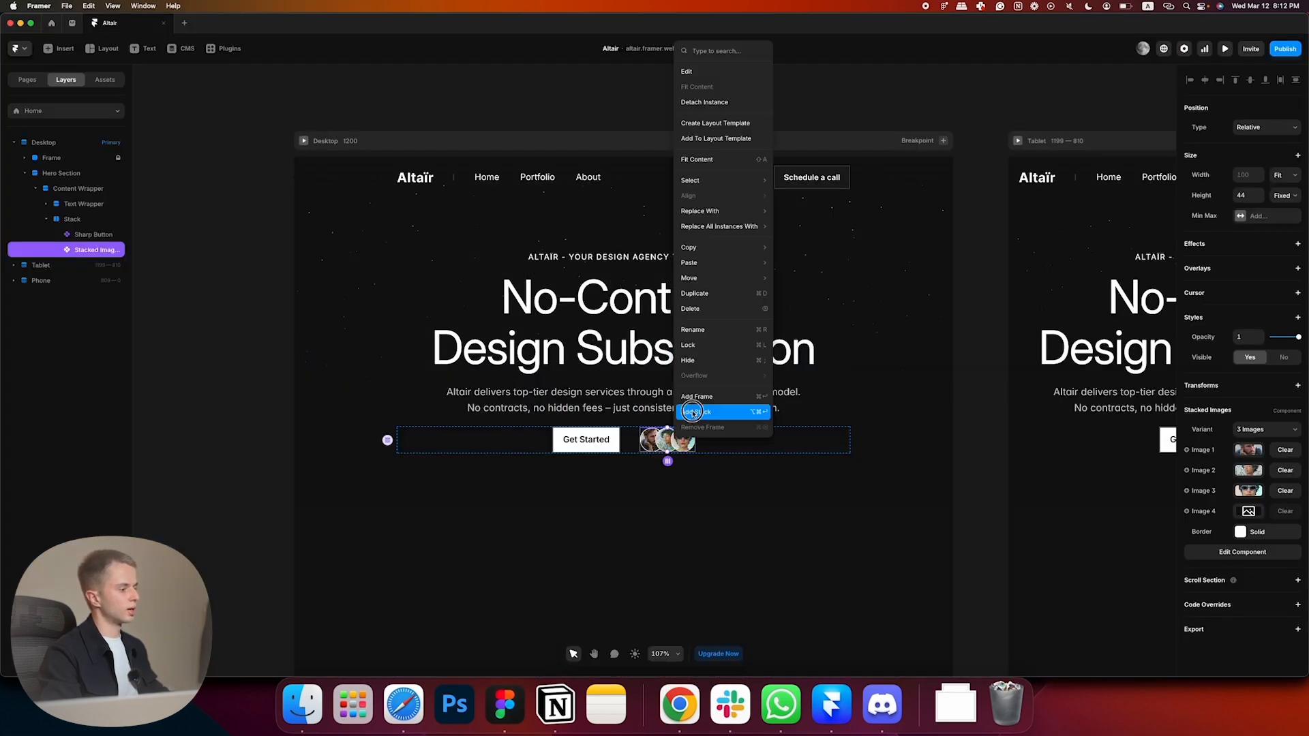
{"action": "left_click", "coordinate": [692, 413]}
{"action": "left_click", "coordinate": [1287, 200]}
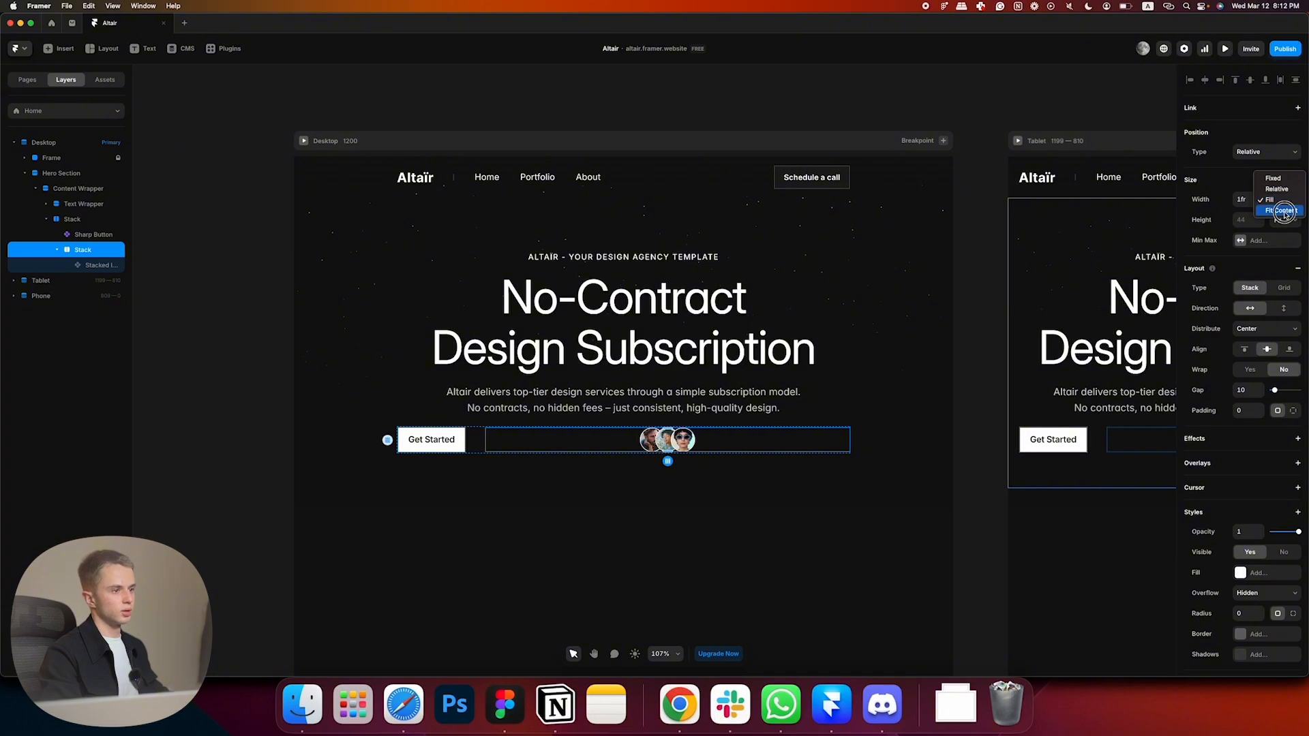
{"action": "left_click", "coordinate": [1284, 211]}
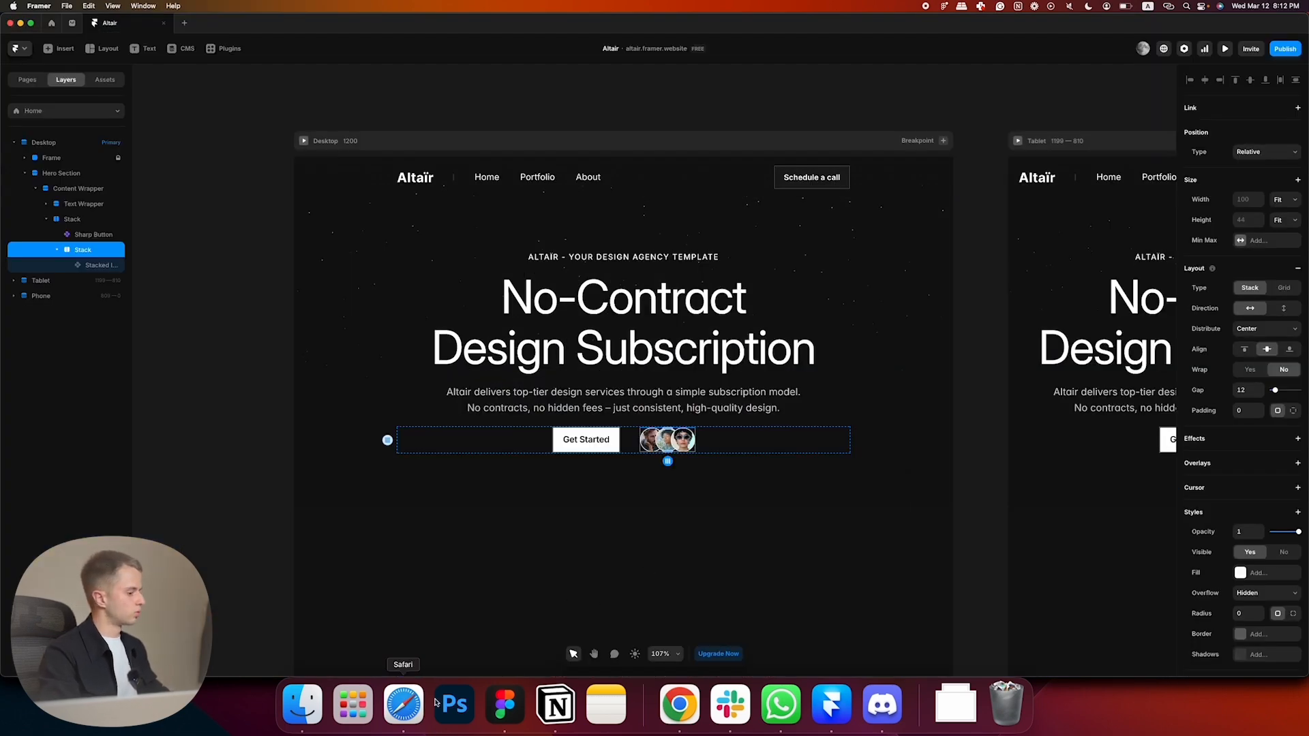
- Copy the Adjustable Stars component from the Wize library in Chrome and place it after the avatars in their Framer stack
{"action": "left_click", "coordinate": [675, 705]}
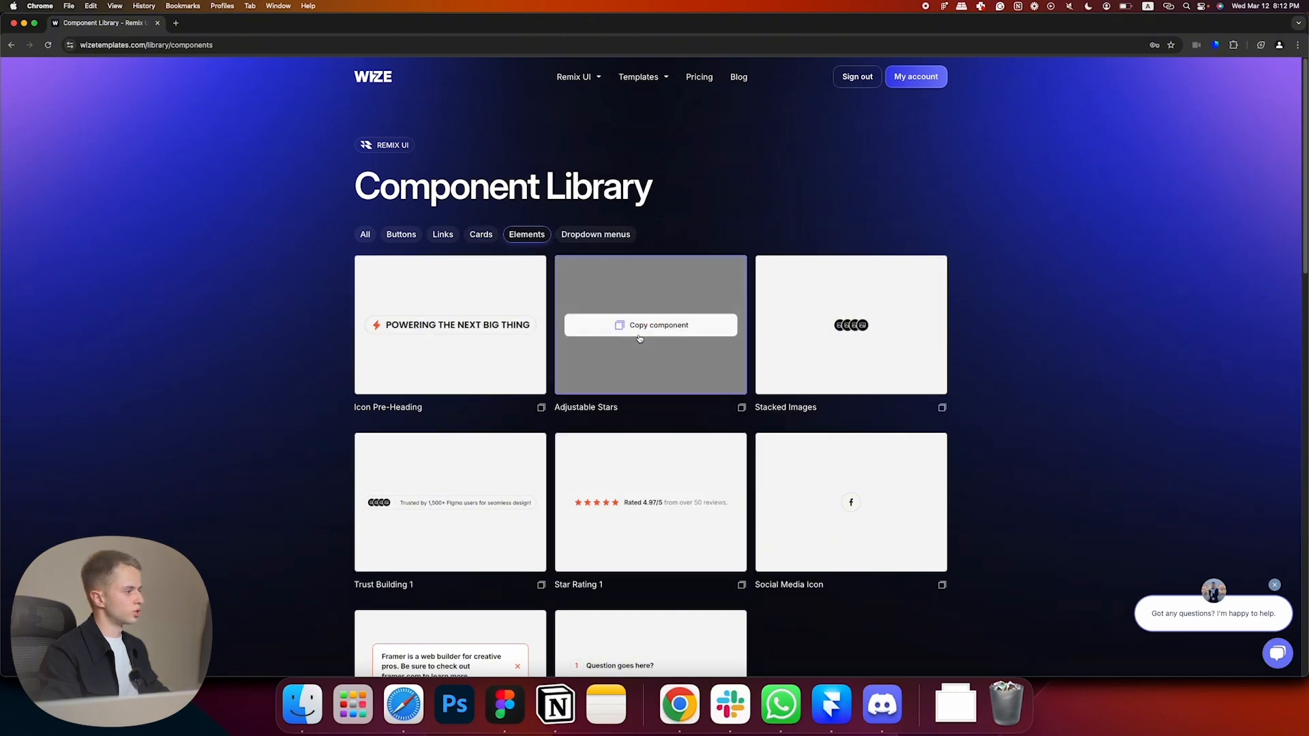
{"action": "left_click", "coordinate": [641, 327]}
{"action": "key", "text": "super+Tab"}
{"action": "left_click", "coordinate": [690, 440]}
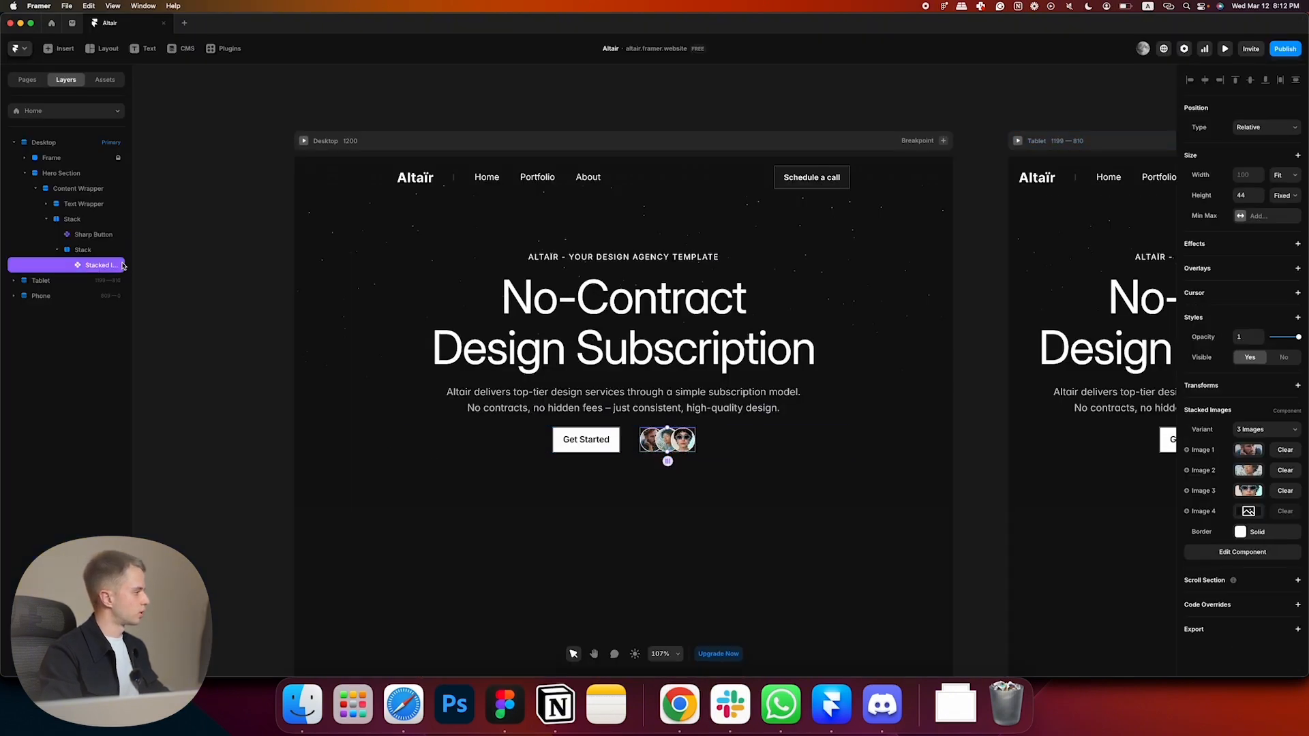
{"action": "key", "text": "super+v"}
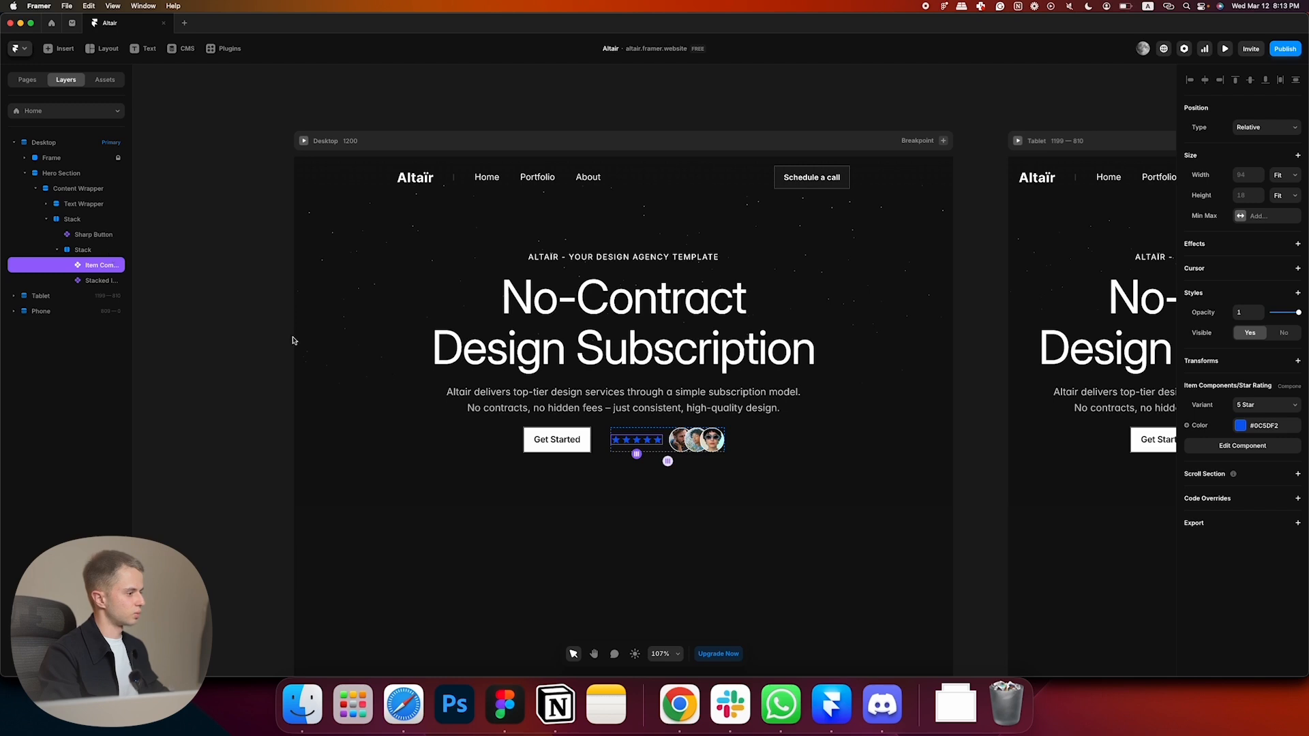
{"action": "left_click_drag", "start_coordinate": [653, 440], "coordinate": [692, 442]}
- Set the star rating's color to the White style
{"action": "scroll", "coordinate": [935, 439], "scroll_direction": "up", "scroll_amount": 1}
{"action": "left_click", "coordinate": [1258, 430]}
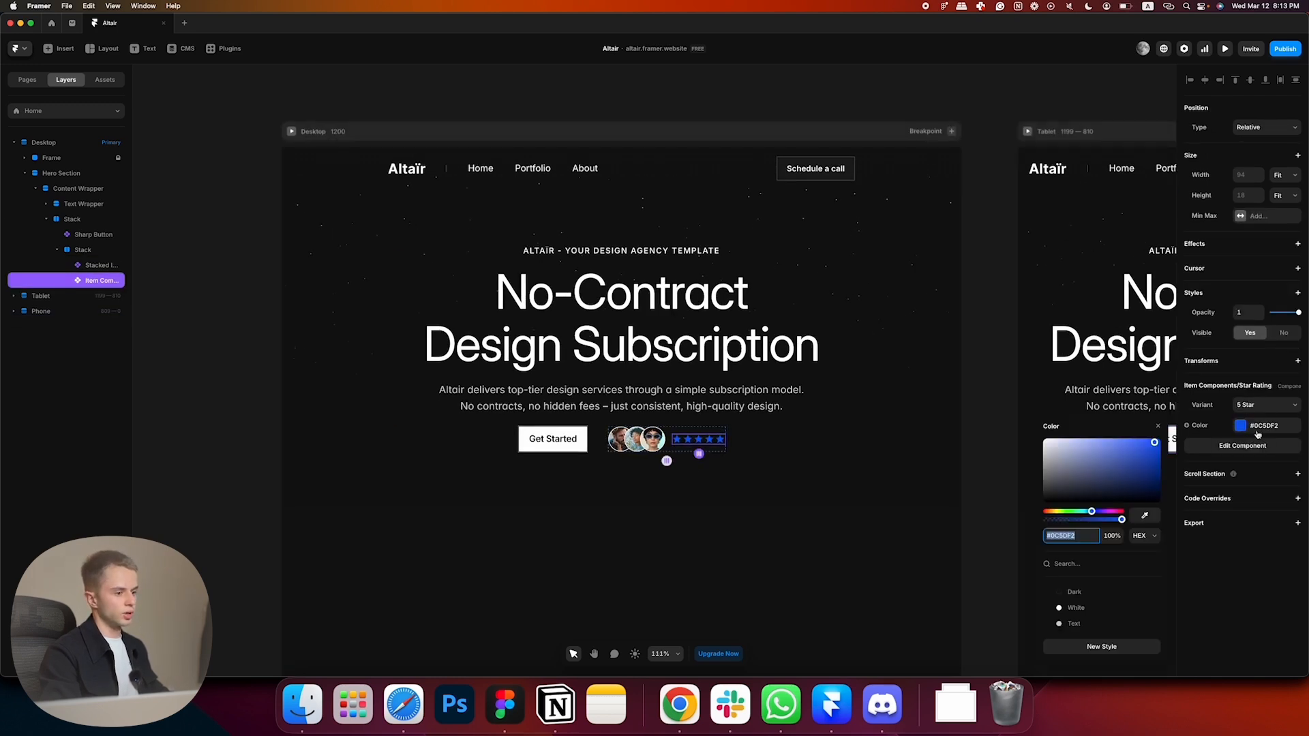
{"action": "left_click", "coordinate": [1078, 606]}
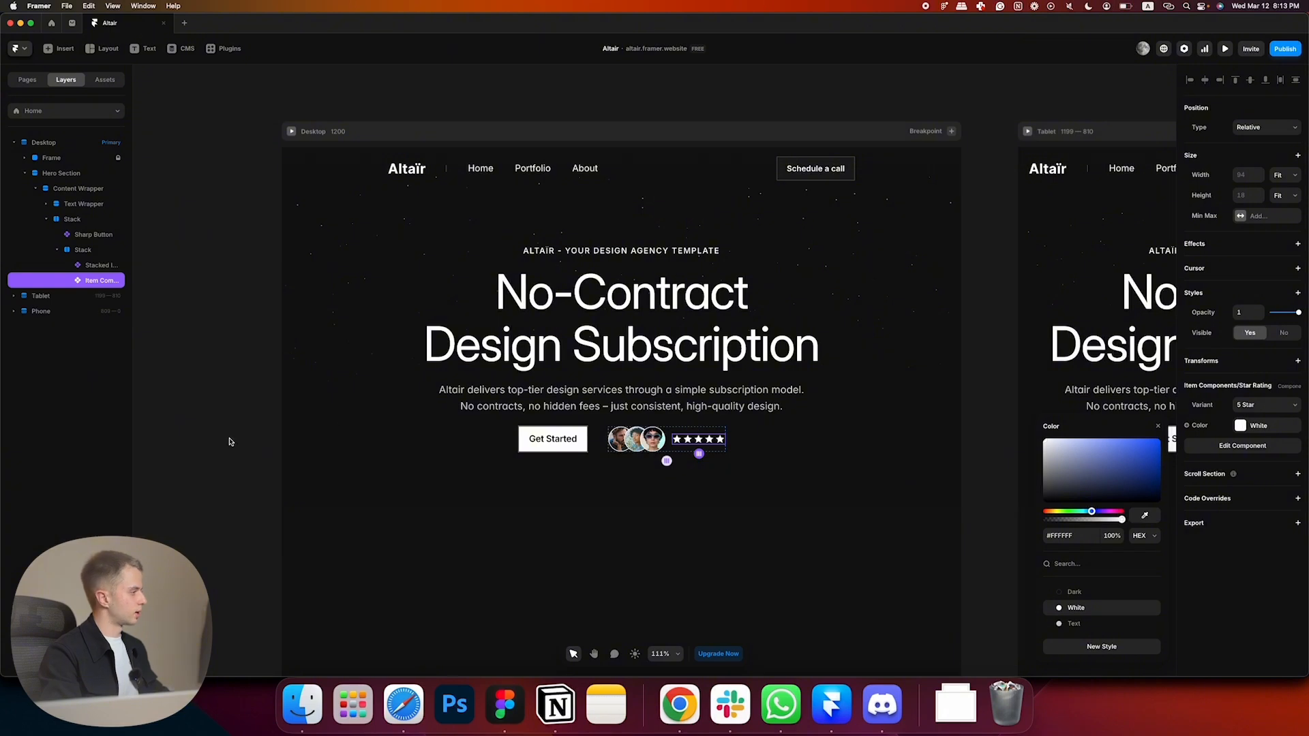
- Wrap the star rating in its own vertical, left-aligned stack with Fit Content width
{"action": "right_click", "coordinate": [707, 439]}
{"action": "left_click", "coordinate": [726, 408]}
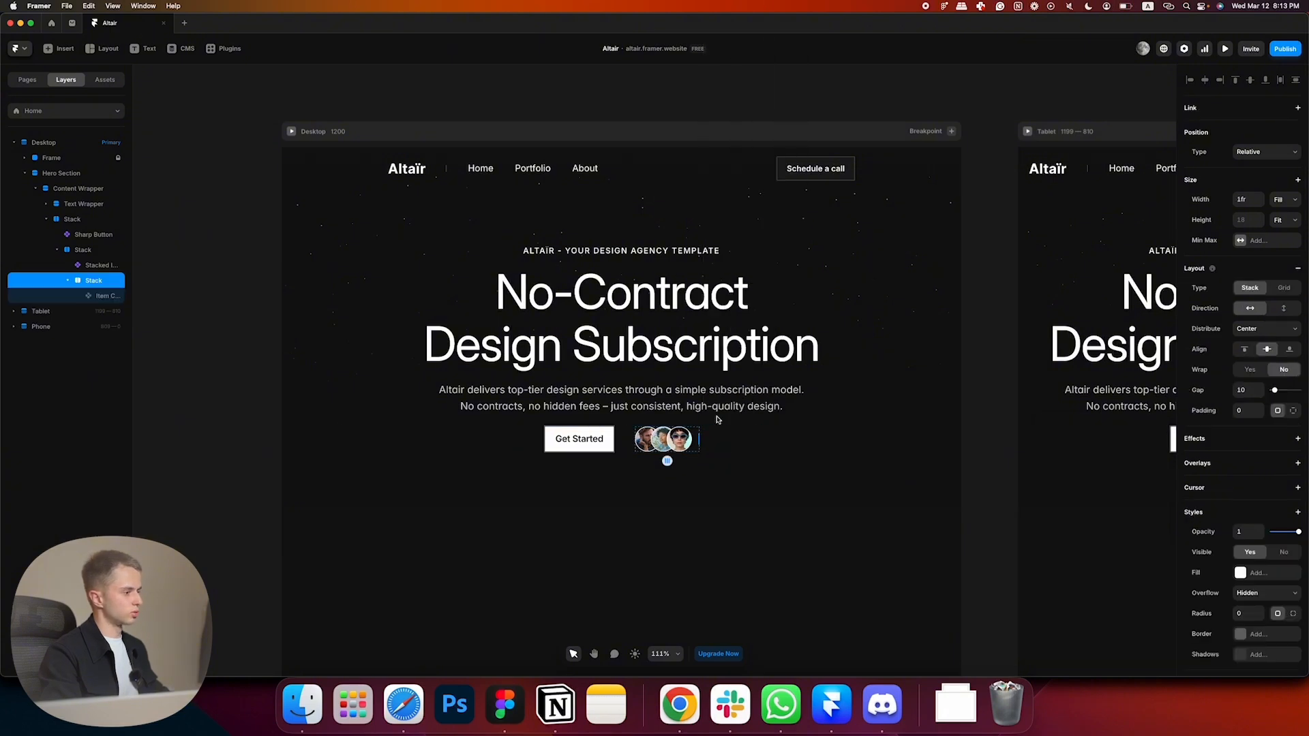
{"action": "left_click", "coordinate": [1284, 199]}
{"action": "left_click", "coordinate": [1282, 212]}
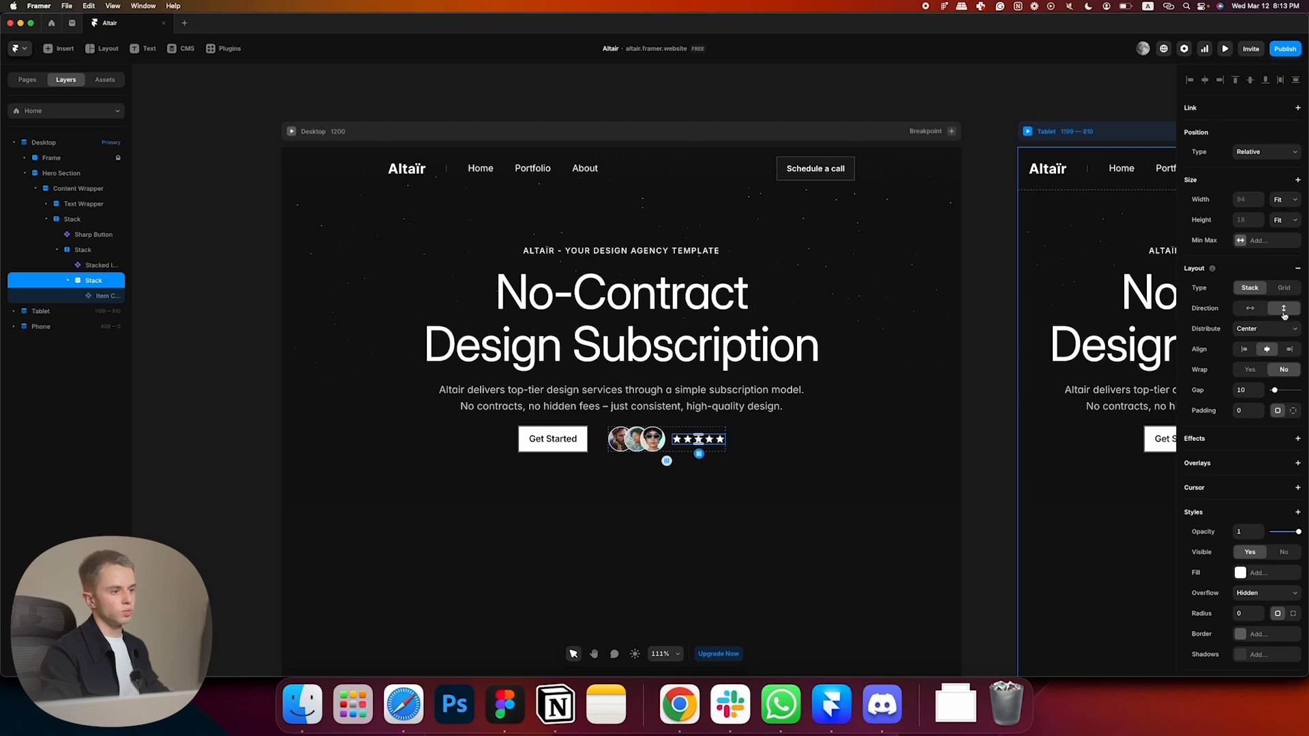
{"action": "left_click", "coordinate": [1245, 349]}
- Switch to the design reference to compare the spacing, and set the gap of the star rating's stack in Framer to 6
{"action": "key", "text": "super+Tab"}
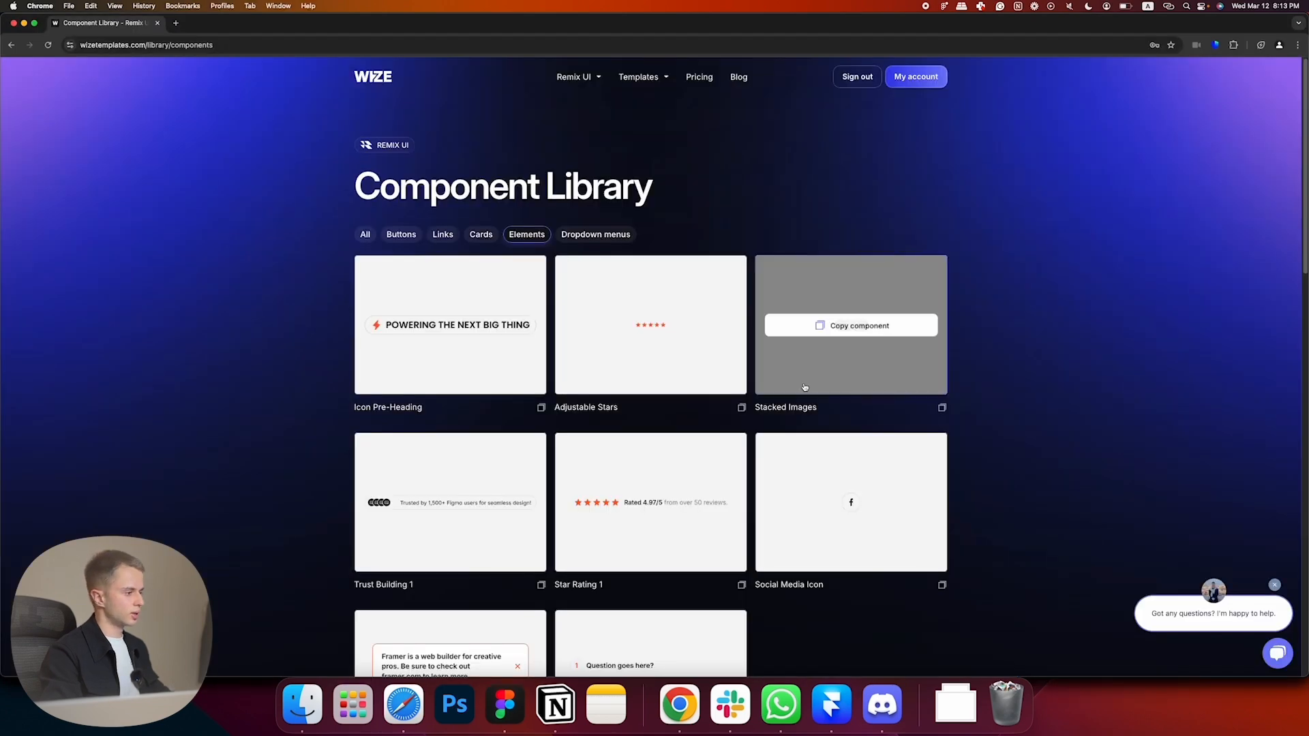
{"action": "key", "text": "super+Tab"}
{"action": "key", "text": "super+Tab"}
{"action": "key", "text": "super+Tab"}
{"action": "key", "text": "super+Tab"}
{"action": "left_click", "coordinate": [534, 371]}
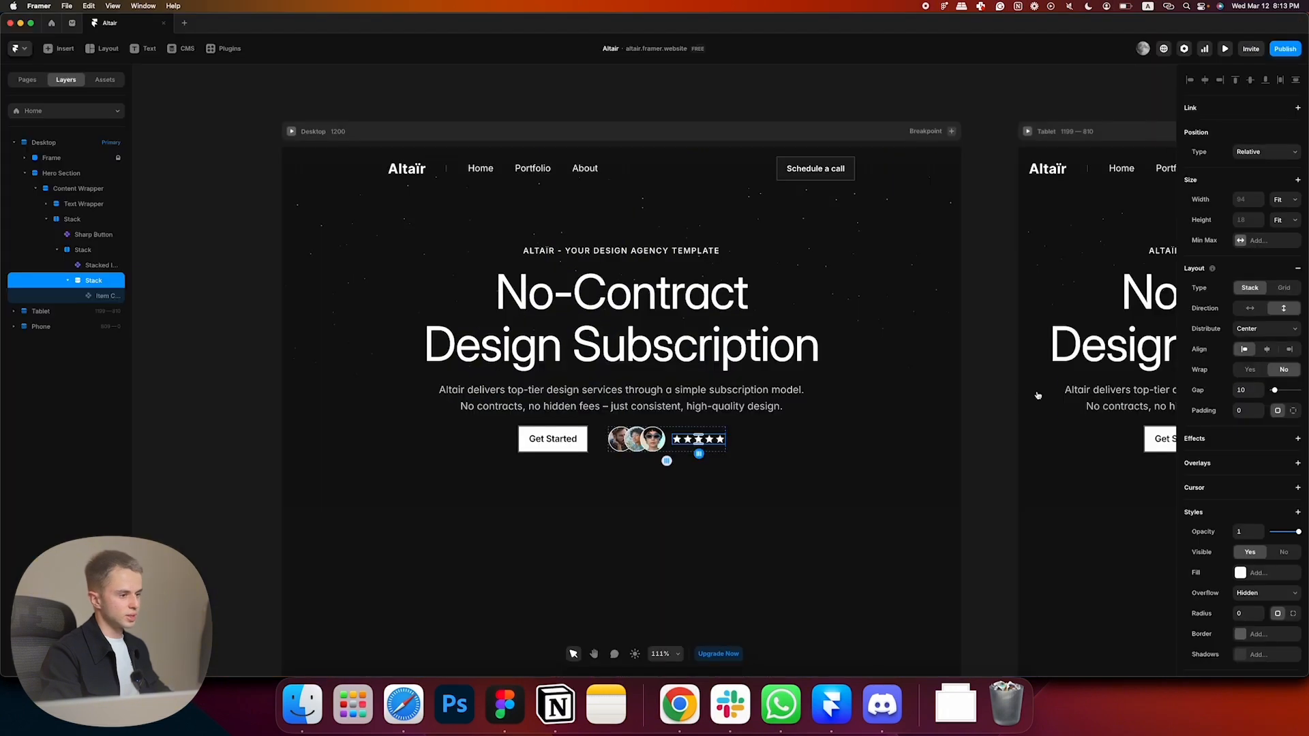
{"action": "key", "text": "super+Tab"}
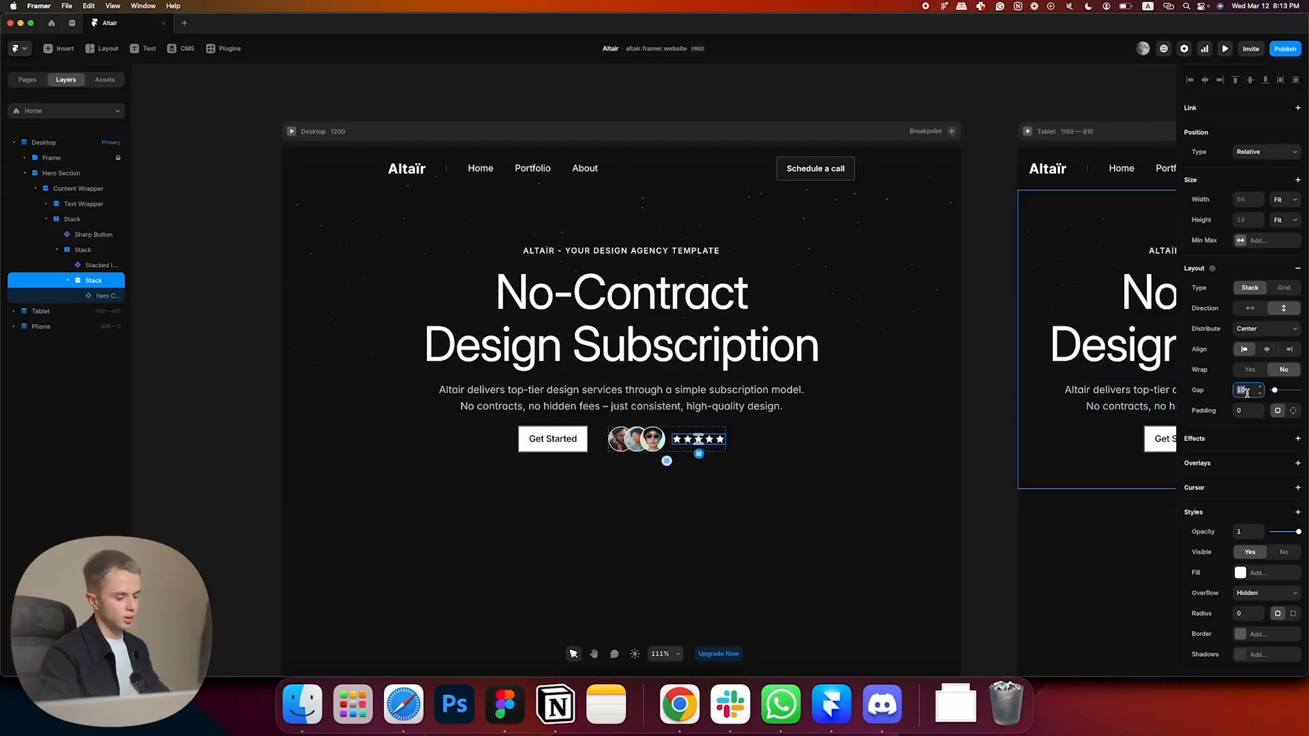
{"action": "type", "text": "6"}
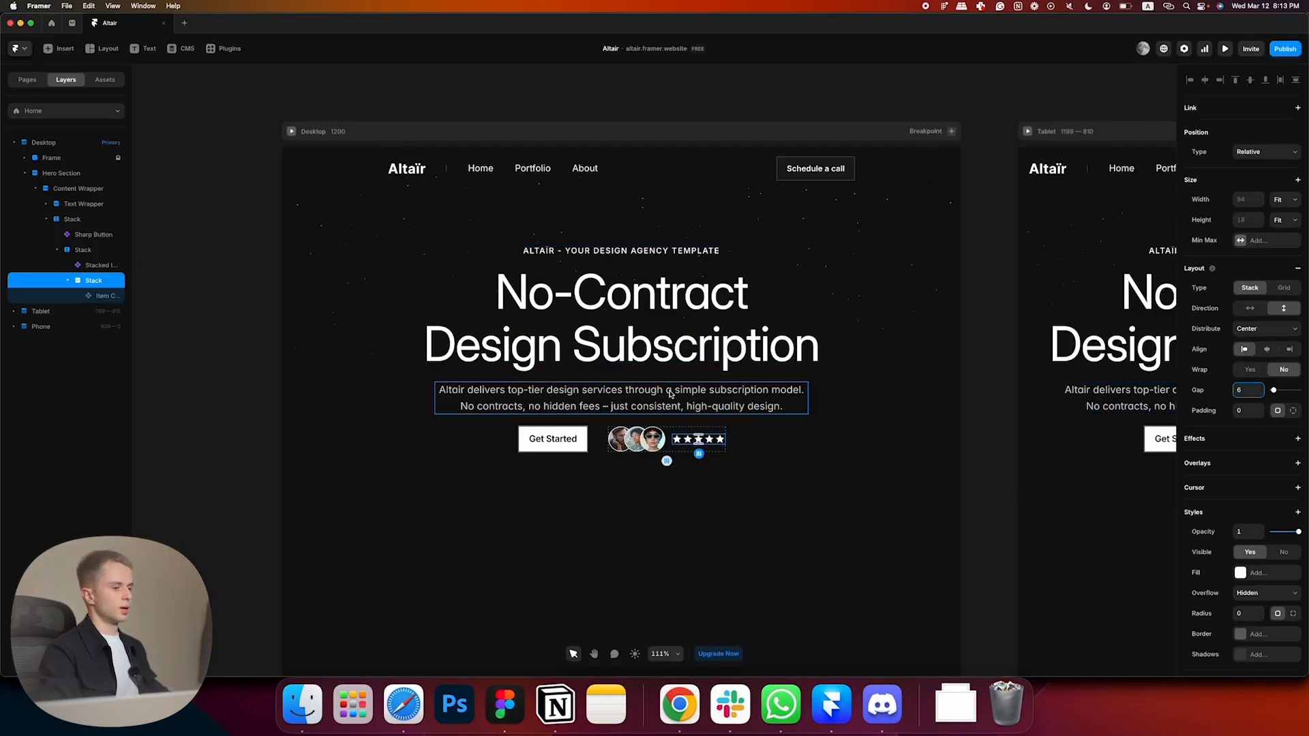
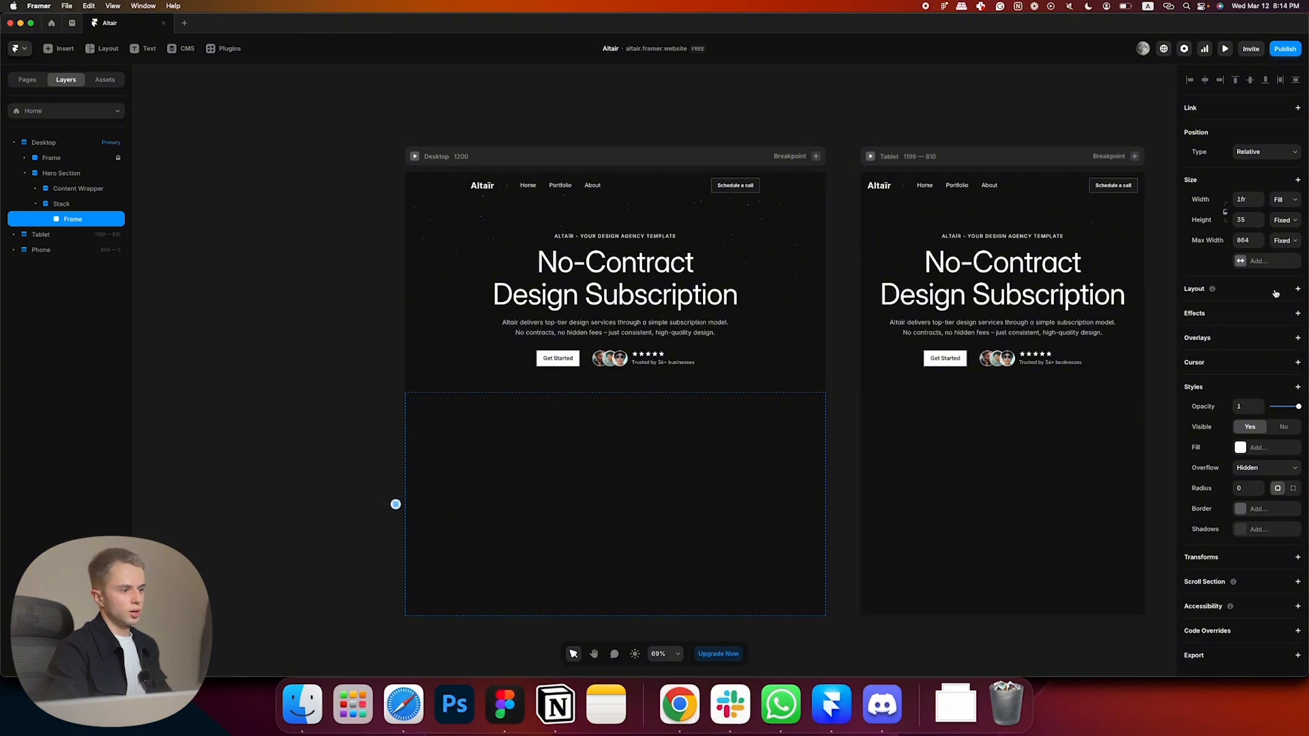
- Give the frame below the hero content a stack layout and paste in a left-aligned copy of the hero paragraph without a max width
{"action": "left_click", "coordinate": [1276, 293]}
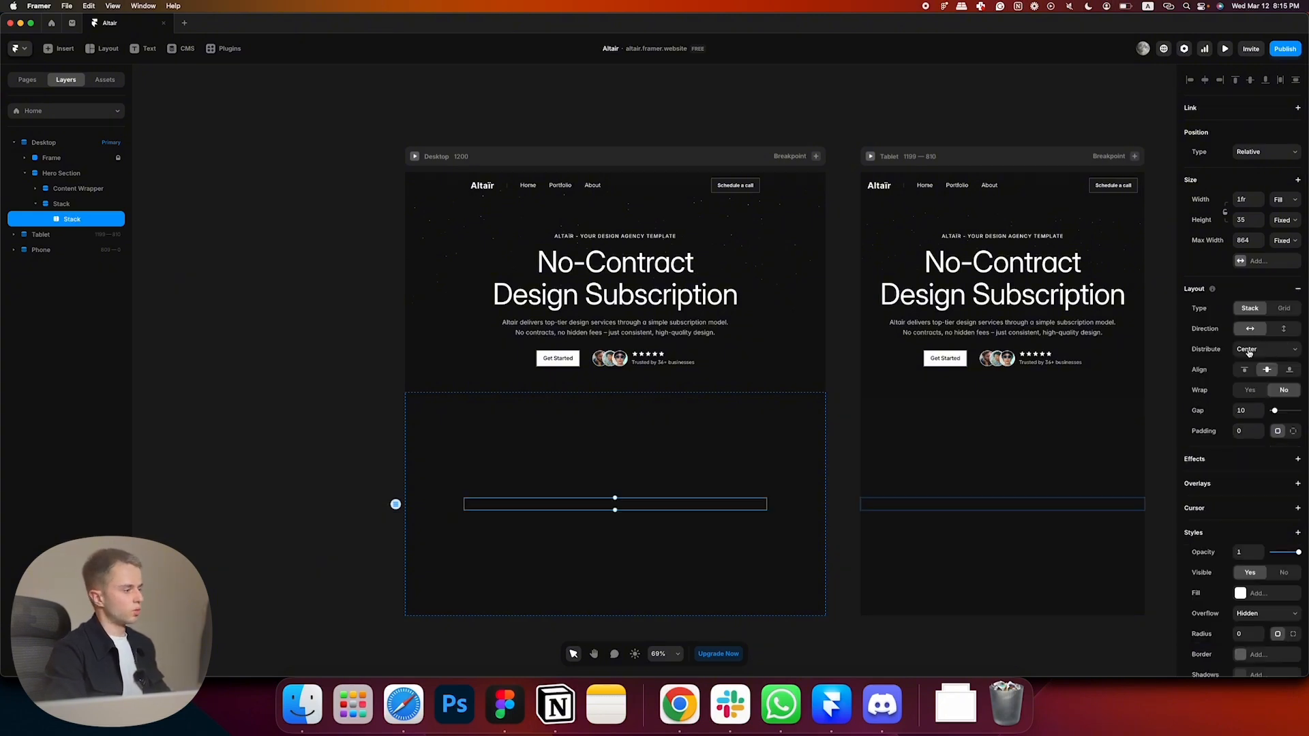
{"action": "left_click", "coordinate": [645, 334], "text": "super"}
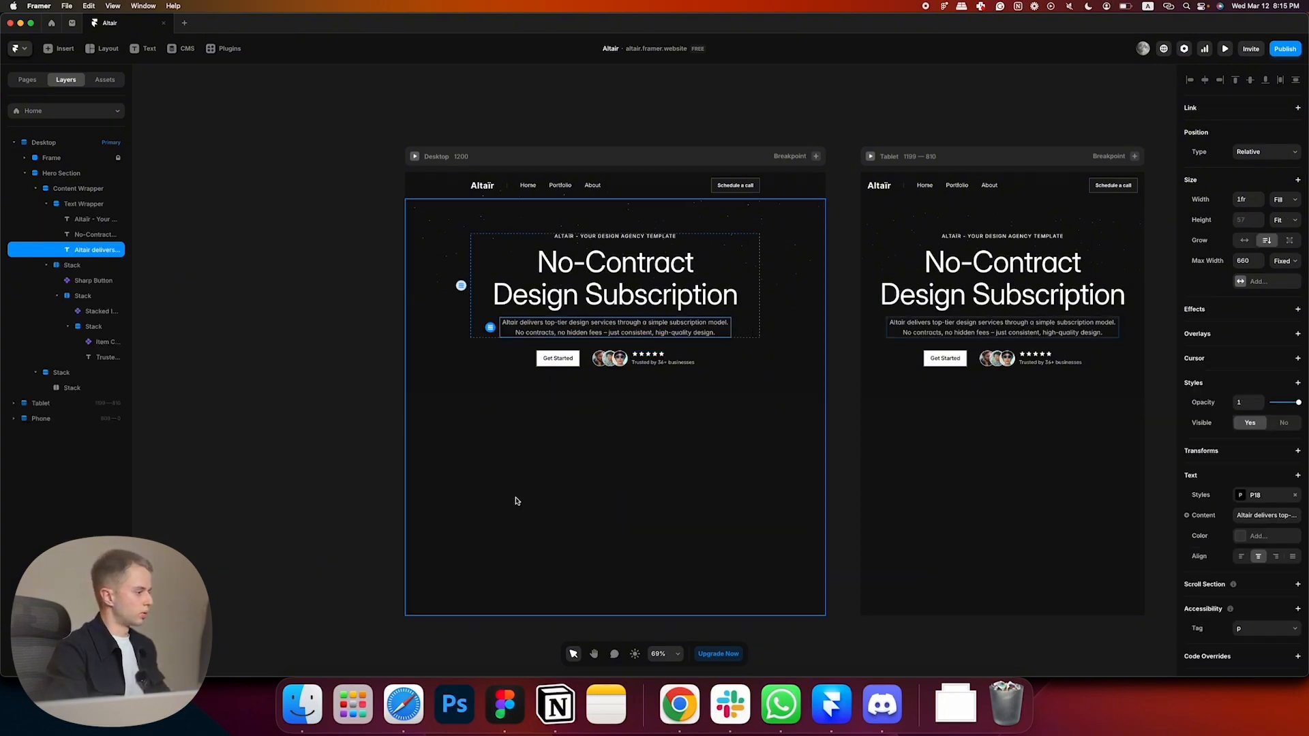
{"action": "left_click", "coordinate": [520, 504], "text": "super"}
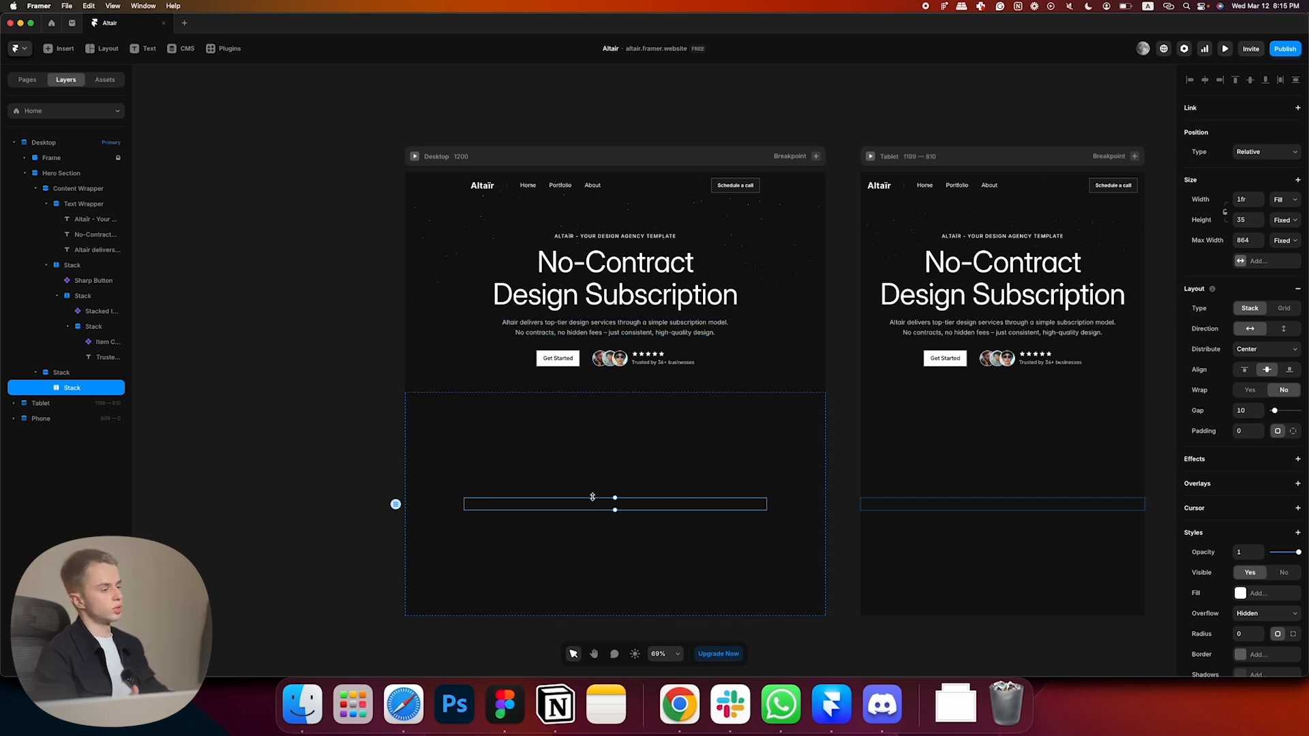
{"action": "key", "text": "super+v"}
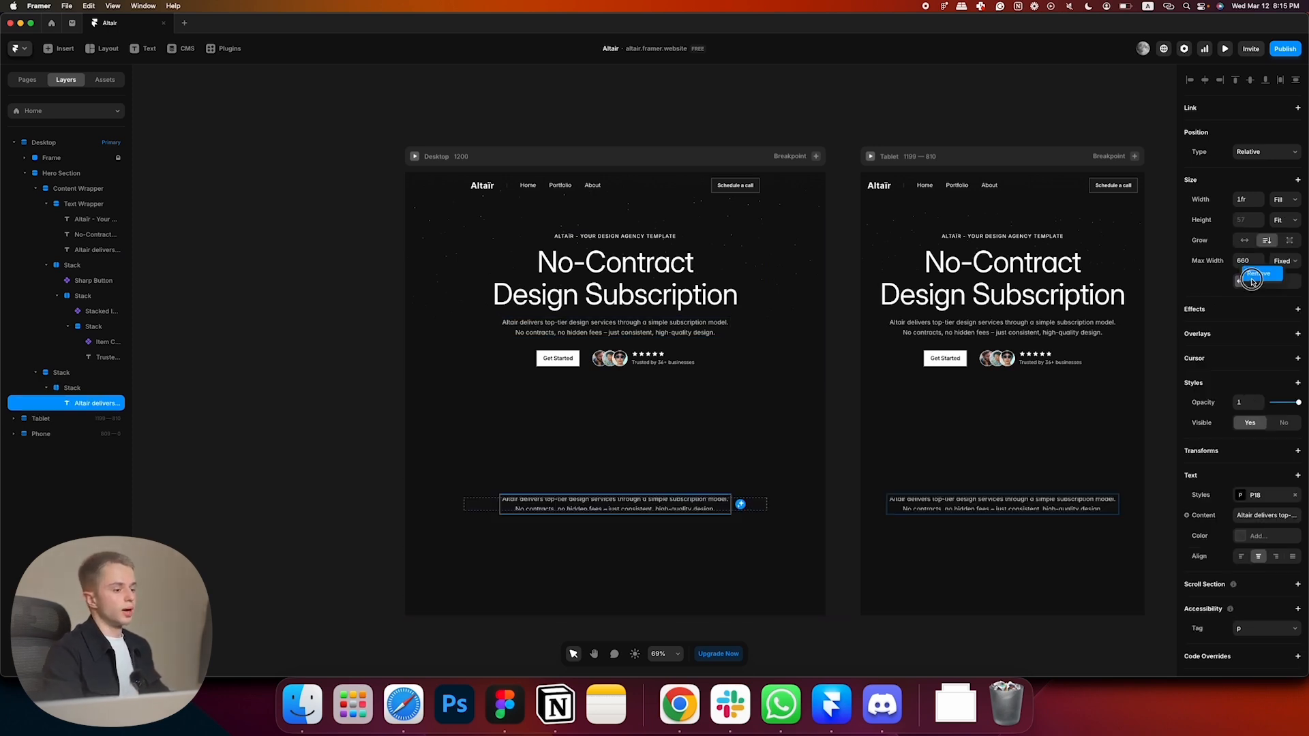
{"action": "left_click", "coordinate": [1252, 280]}
{"action": "left_click", "coordinate": [1241, 538]}
- Copy the "Latest Projects" text from Figma and replace the pasted paragraph's content in Framer with it
{"action": "key", "text": "super+Tab"}
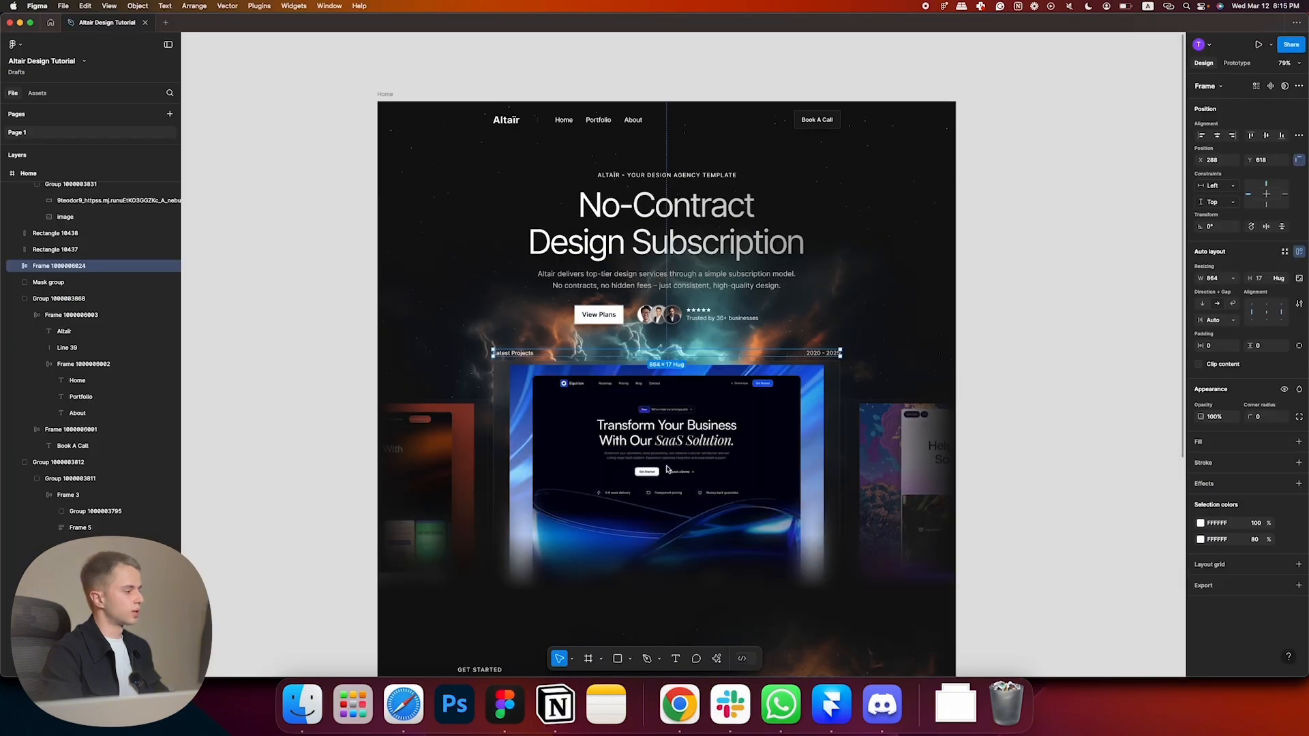
{"action": "double_click", "coordinate": [510, 354]}
{"action": "double_click", "coordinate": [511, 354]}
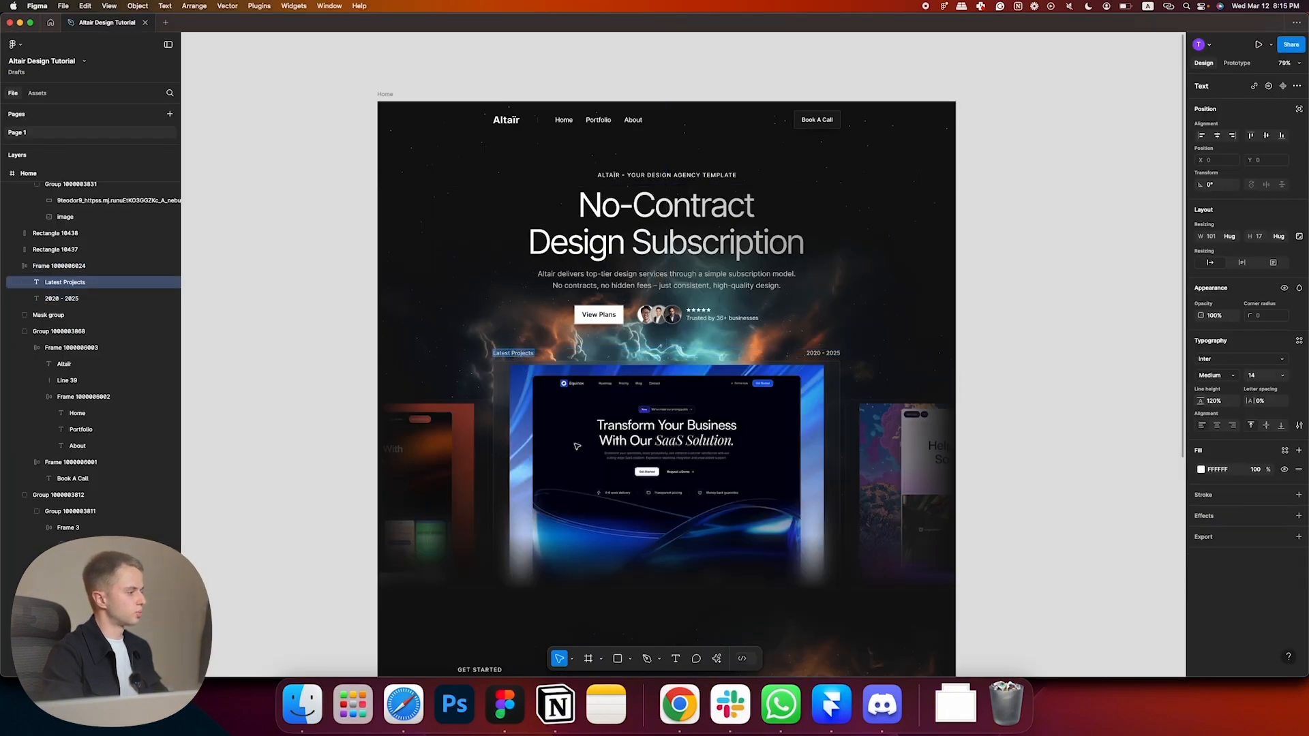
{"action": "key", "text": "super+c"}
{"action": "key", "text": "super+Tab"}
{"action": "double_click", "coordinate": [539, 506]}
{"action": "key", "text": "super+v"}
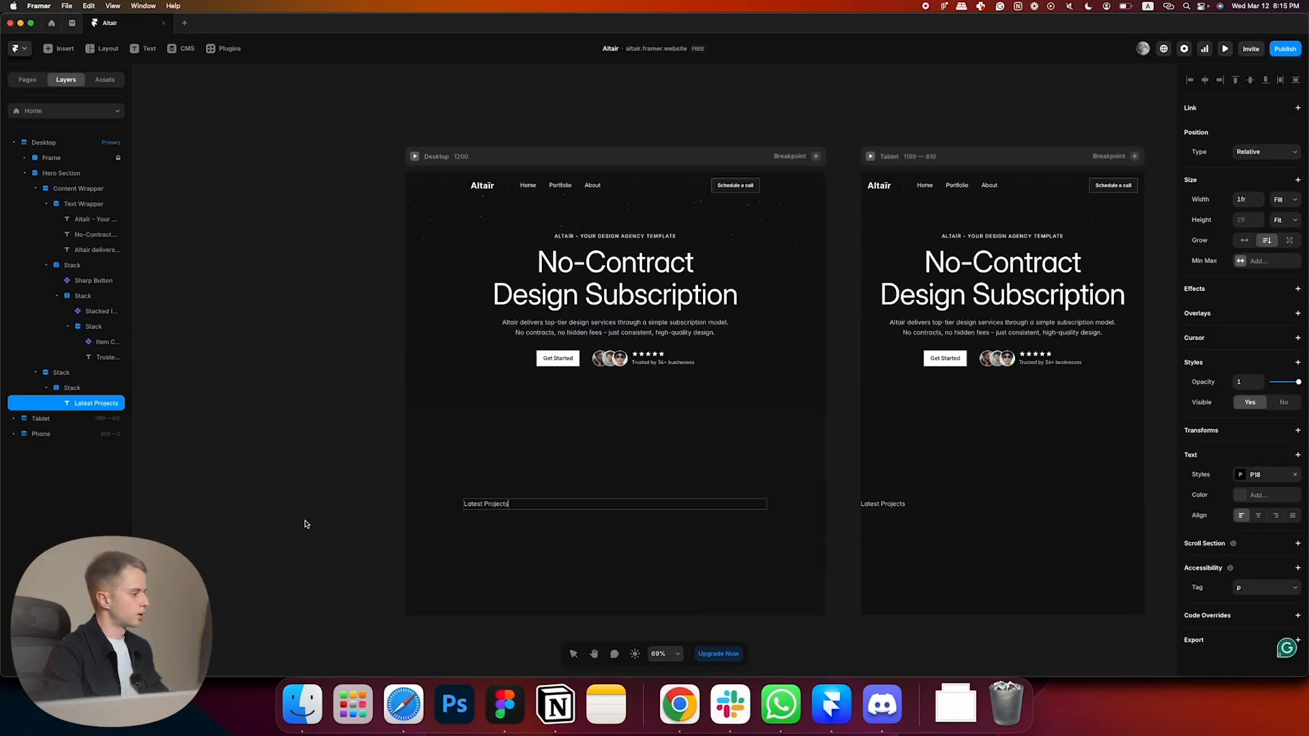
{"action": "key", "text": "Escape"}
- Set the height of the stack around the Latest Projects text to Fit Content
{"action": "left_click", "coordinate": [78, 393]}
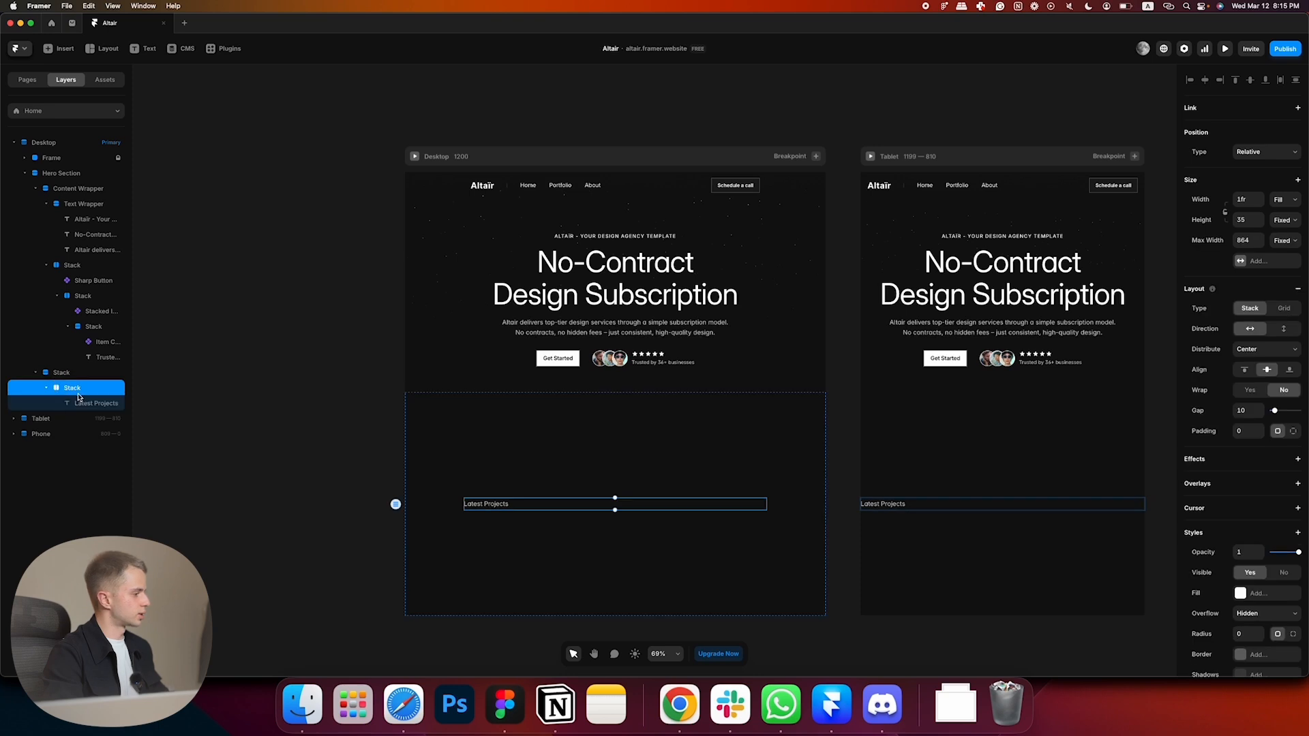
{"action": "left_click", "coordinate": [1280, 221]}
{"action": "left_click", "coordinate": [1283, 253]}
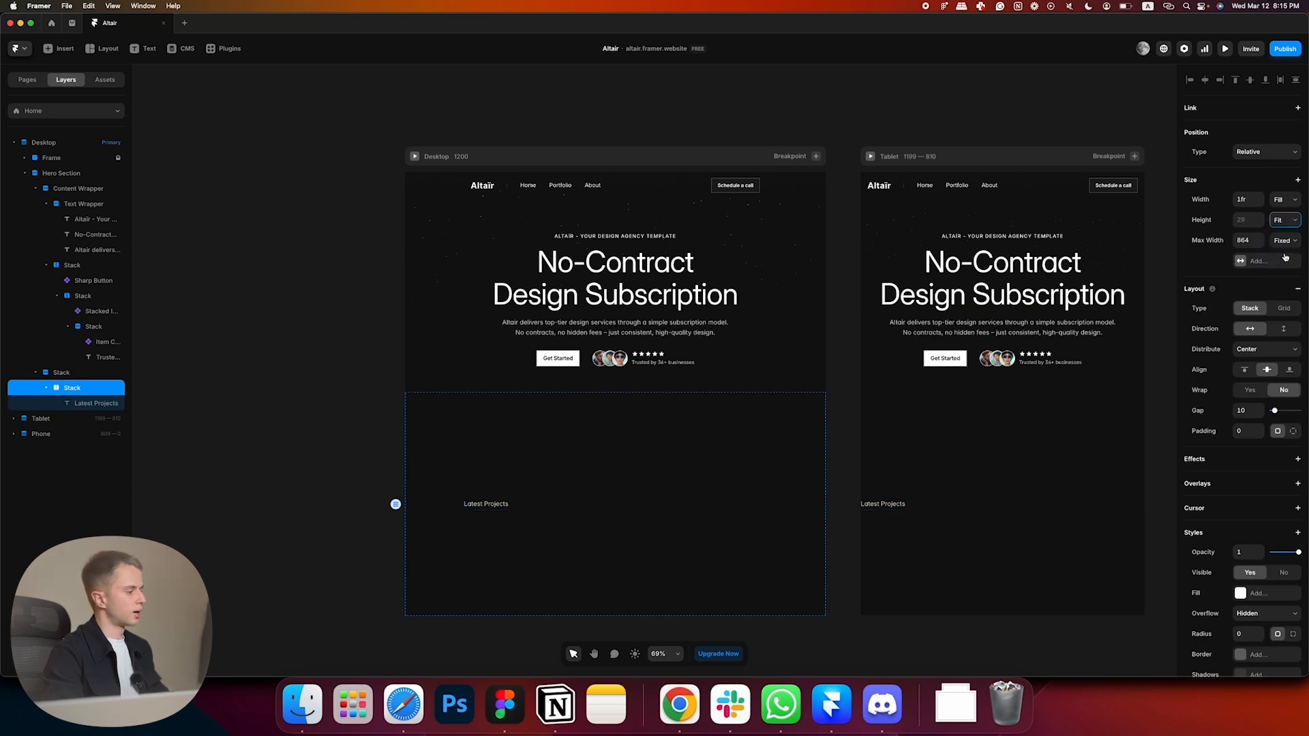
- Duplicate the Latest Projects text within its stack and align the copy's text to the right
{"action": "left_click", "coordinate": [116, 408]}
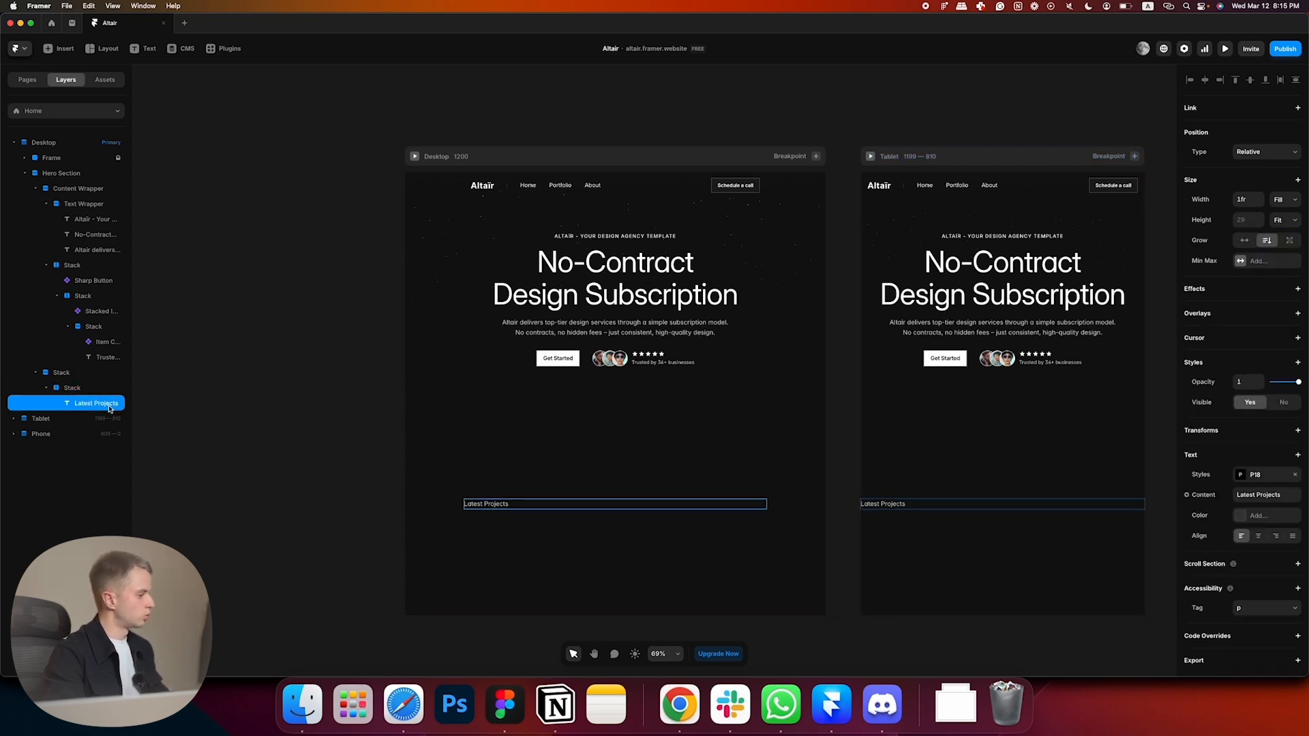
{"action": "key", "text": "super+d"}
{"action": "left_click", "coordinate": [1276, 537]}
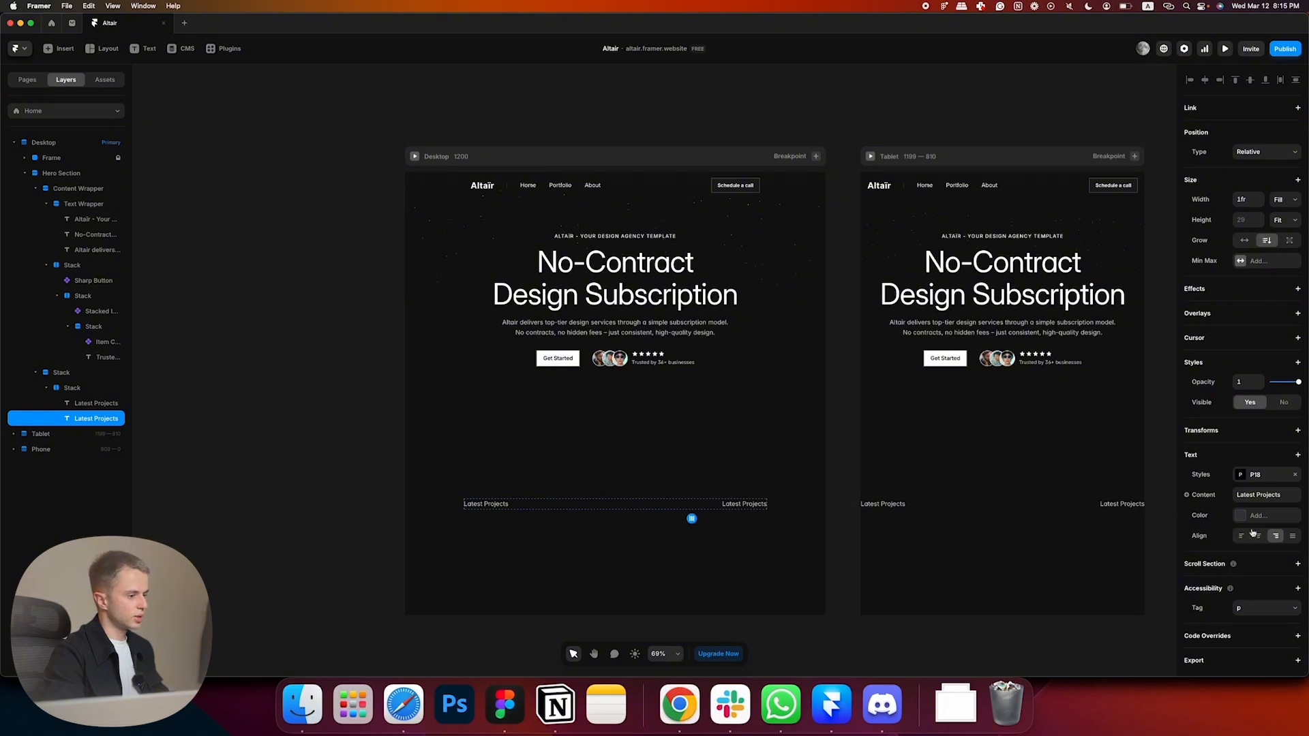
- Copy the "2020 - 2025" text from Figma and replace the right-aligned duplicate's content in Framer with it
{"action": "key", "text": "super+Tab"}
{"action": "left_click", "coordinate": [821, 351]}
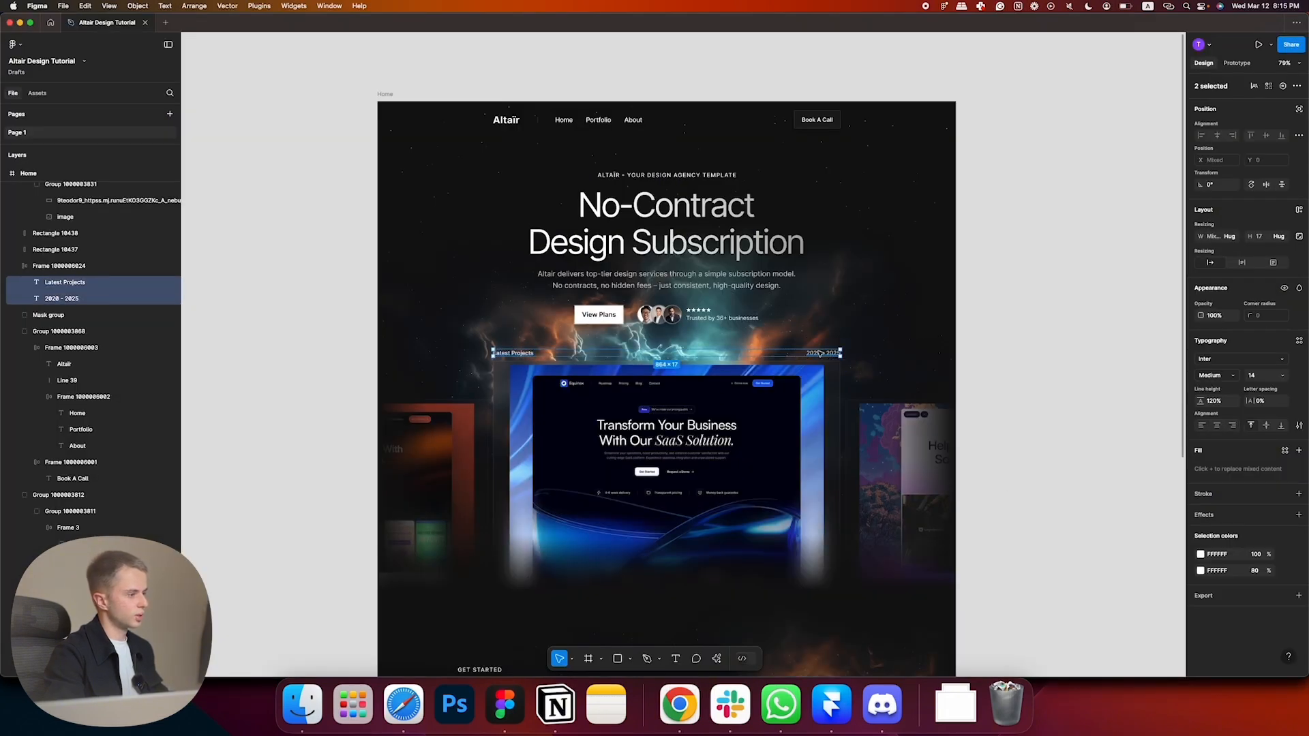
{"action": "key", "text": "super+Tab"}
{"action": "double_click", "coordinate": [746, 505]}
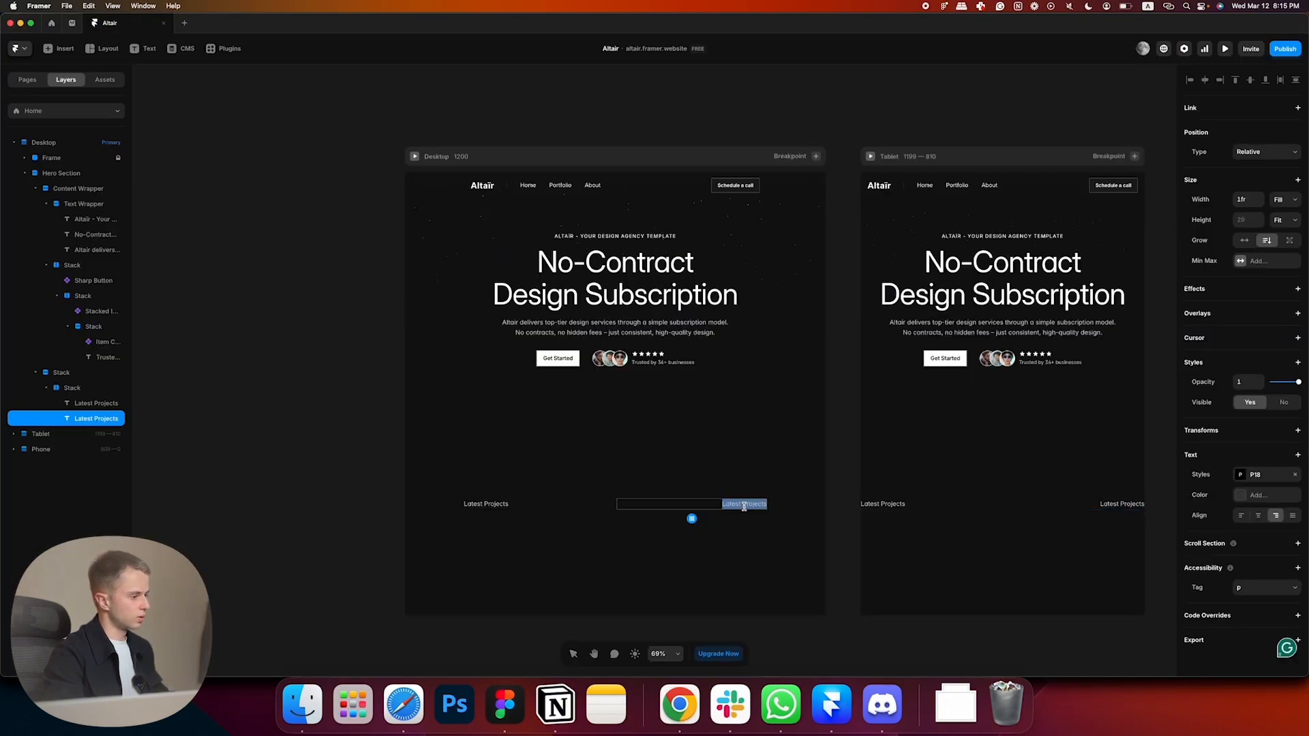
{"action": "key", "text": "super+v"}
{"action": "left_click", "coordinate": [345, 499]}
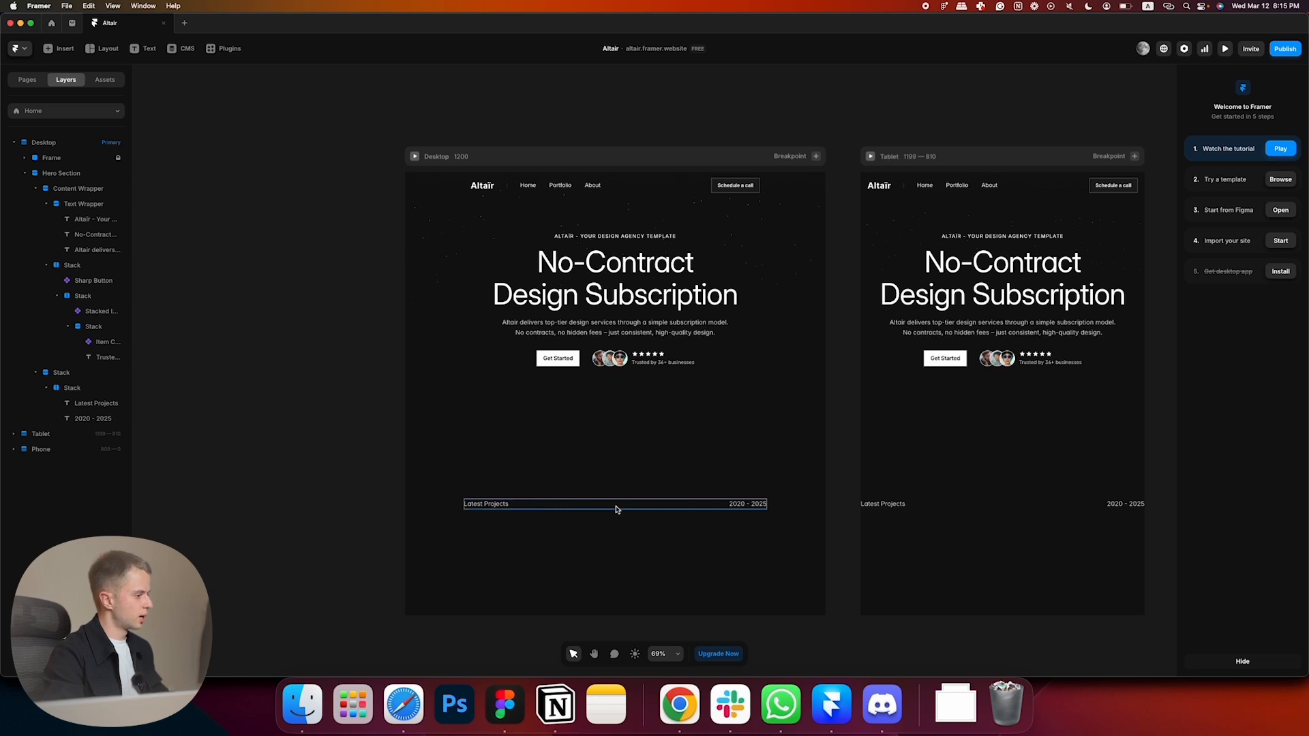
- Set the left and right padding of the stack around the Latest Projects and 2020 - 2025 texts to 12
{"action": "left_click", "coordinate": [99, 393]}
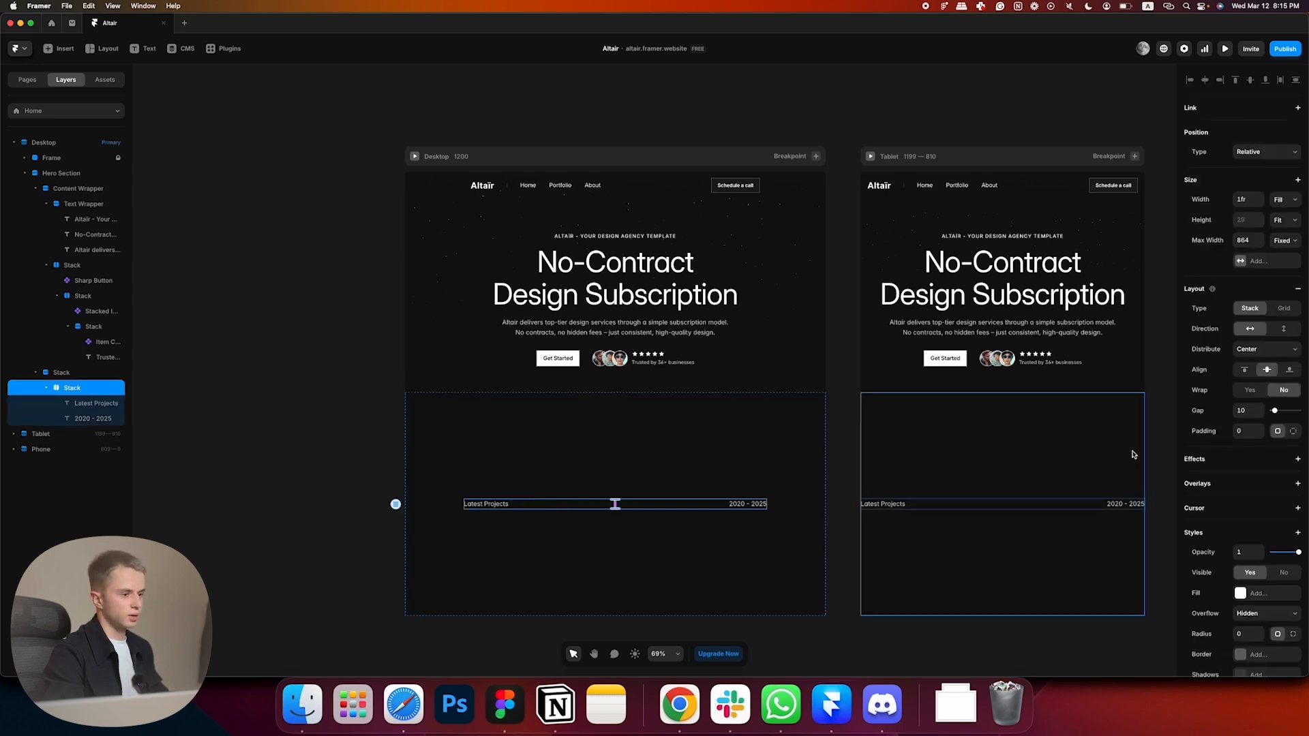
{"action": "left_click", "coordinate": [1293, 432]}
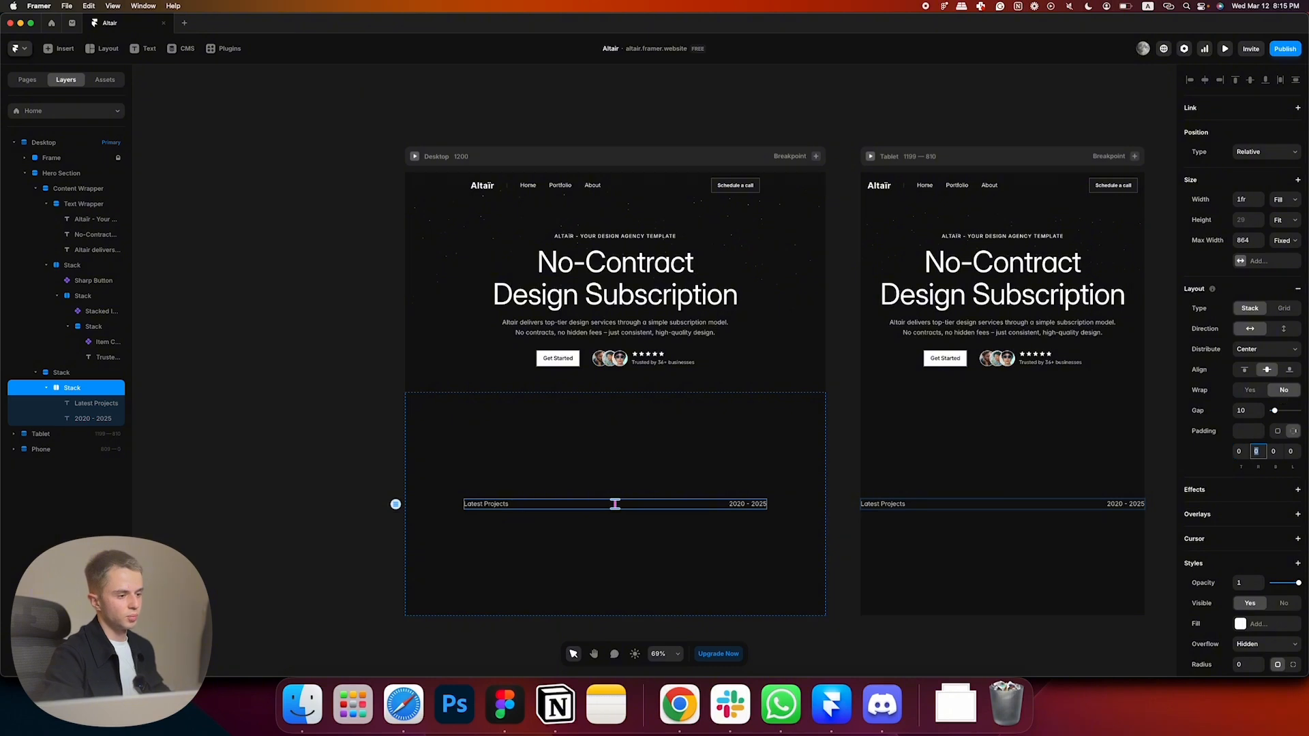
{"action": "type", "text": "12"}
{"action": "key", "text": "Tab"}
{"action": "key", "text": "Tab"}
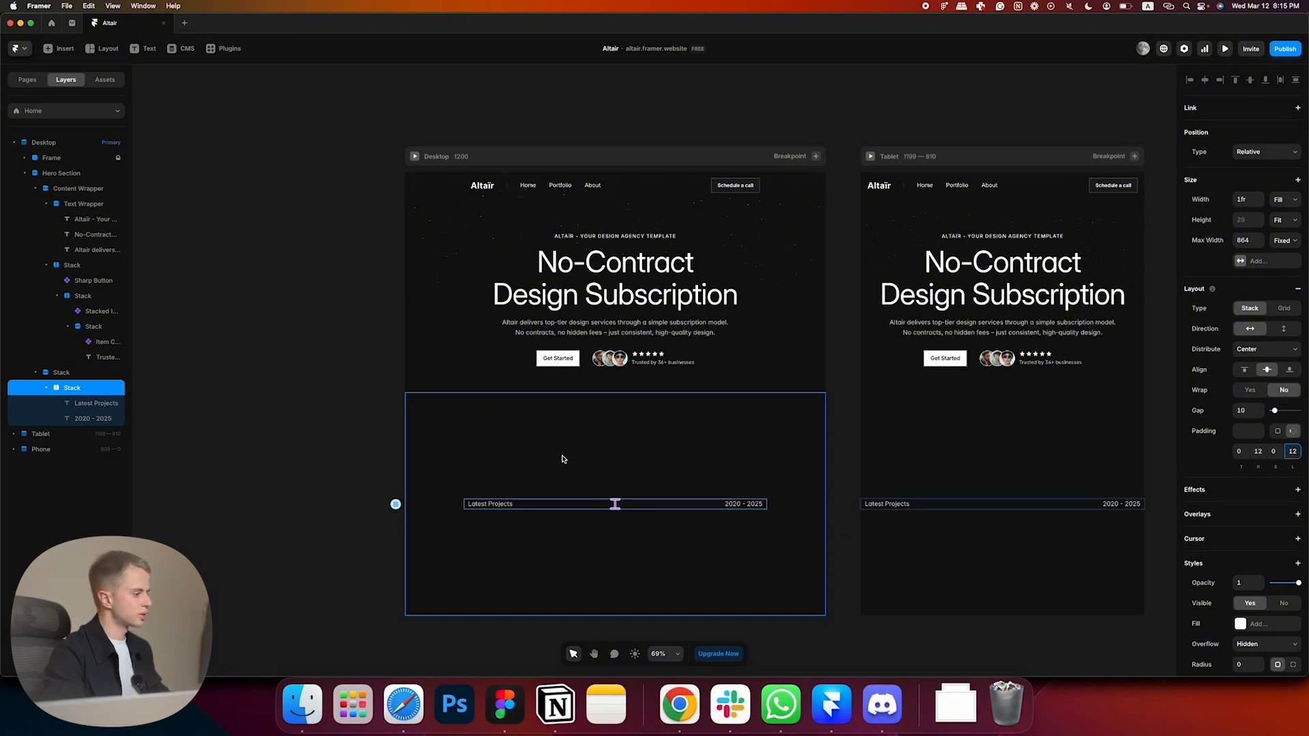
{"action": "left_click", "coordinate": [353, 532]}
- Check the 2020 - 2025 text's typography in Figma and apply the P14 text style to both heading row texts in Framer
{"action": "scroll", "coordinate": [641, 489], "scroll_direction": "down", "scroll_amount": 2}
{"action": "left_click", "coordinate": [637, 461], "text": "super"}
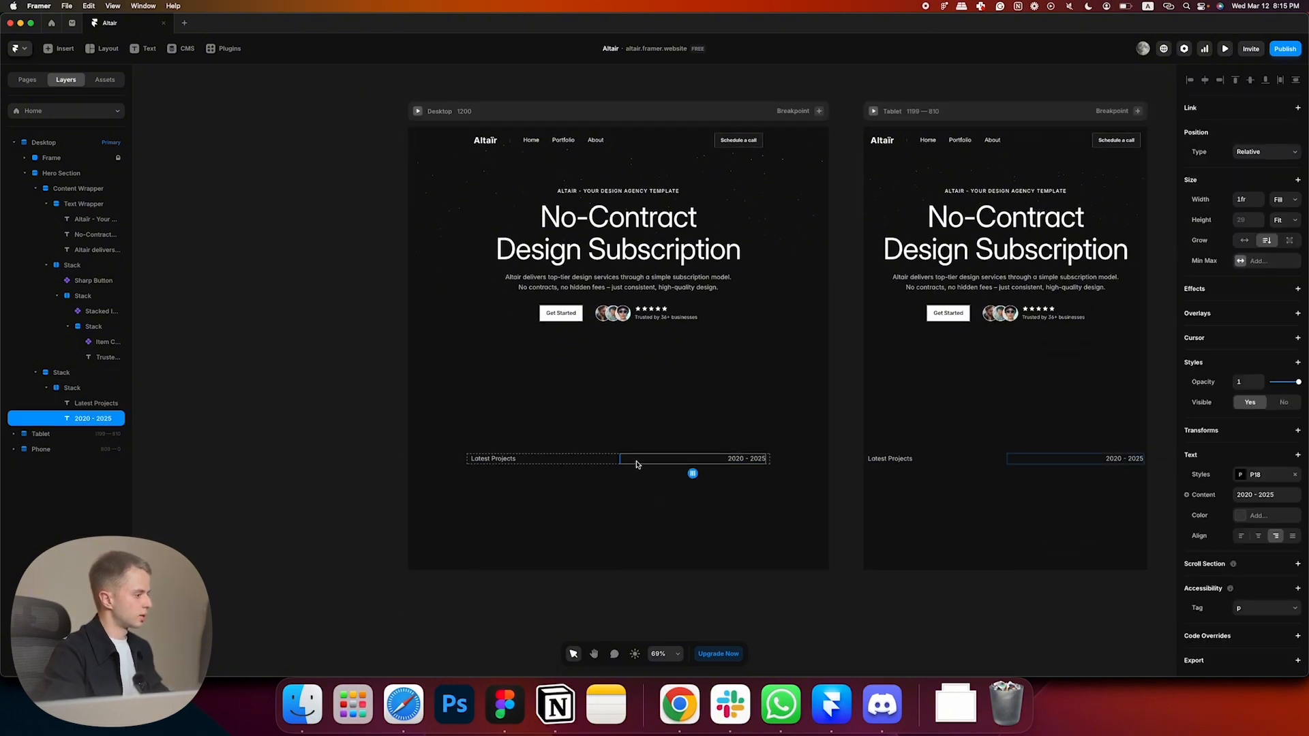
{"action": "key", "text": "super+Tab"}
{"action": "left_click", "coordinate": [322, 399]}
{"action": "key", "text": "super+Tab"}
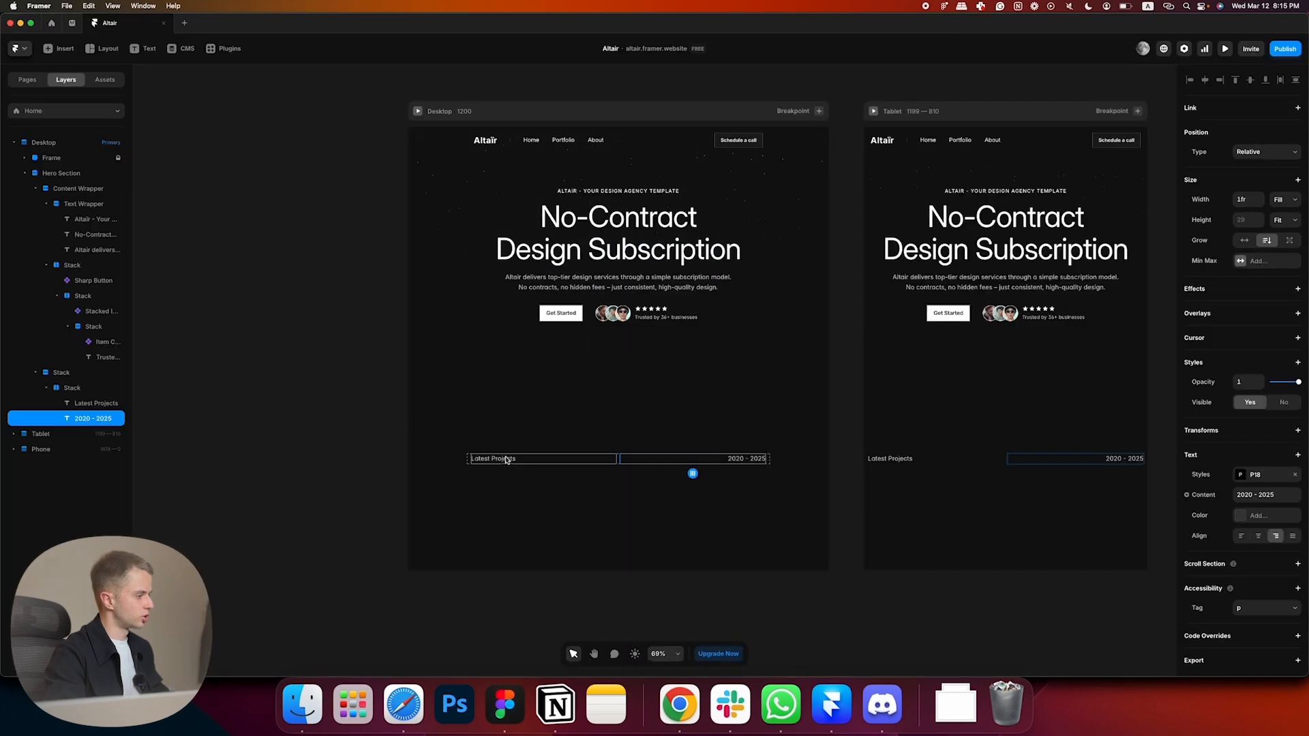
{"action": "left_click", "coordinate": [504, 461], "text": "shift"}
{"action": "key", "text": "super+Tab"}
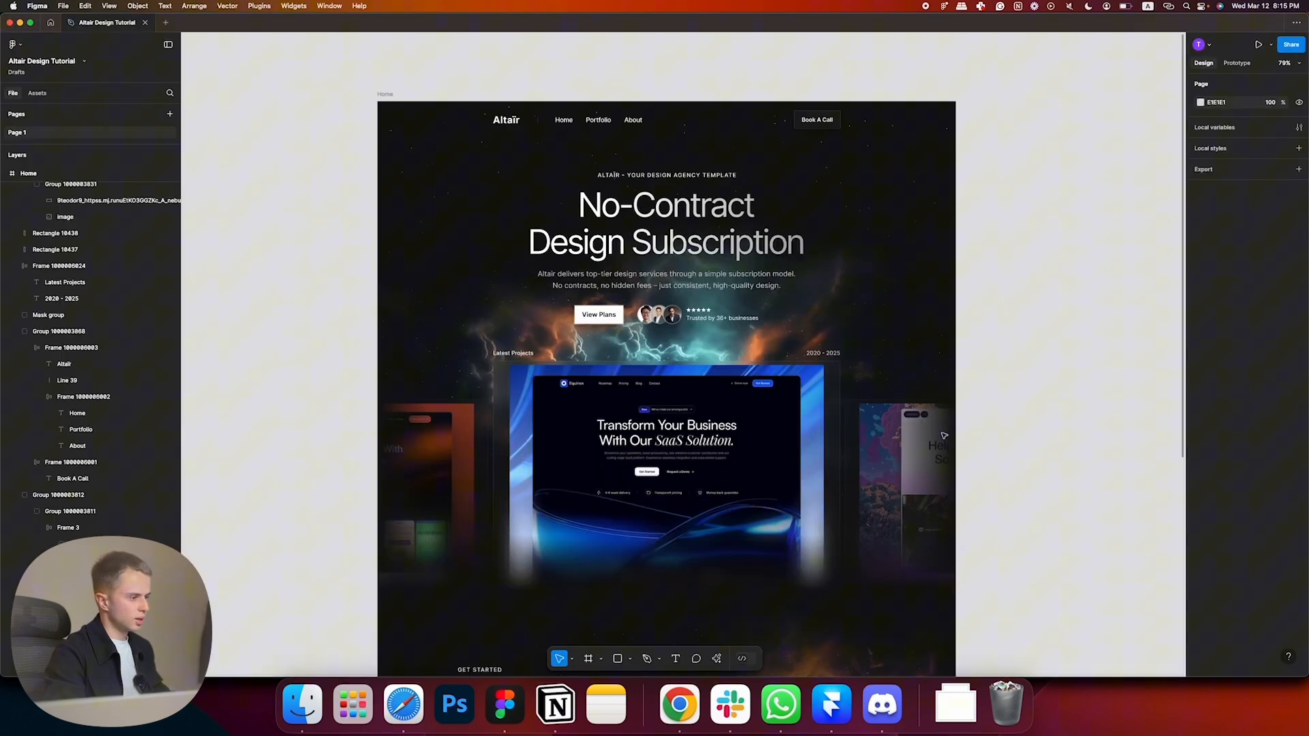
{"action": "left_click", "coordinate": [827, 354], "text": "super"}
{"action": "key", "text": "super+Tab"}
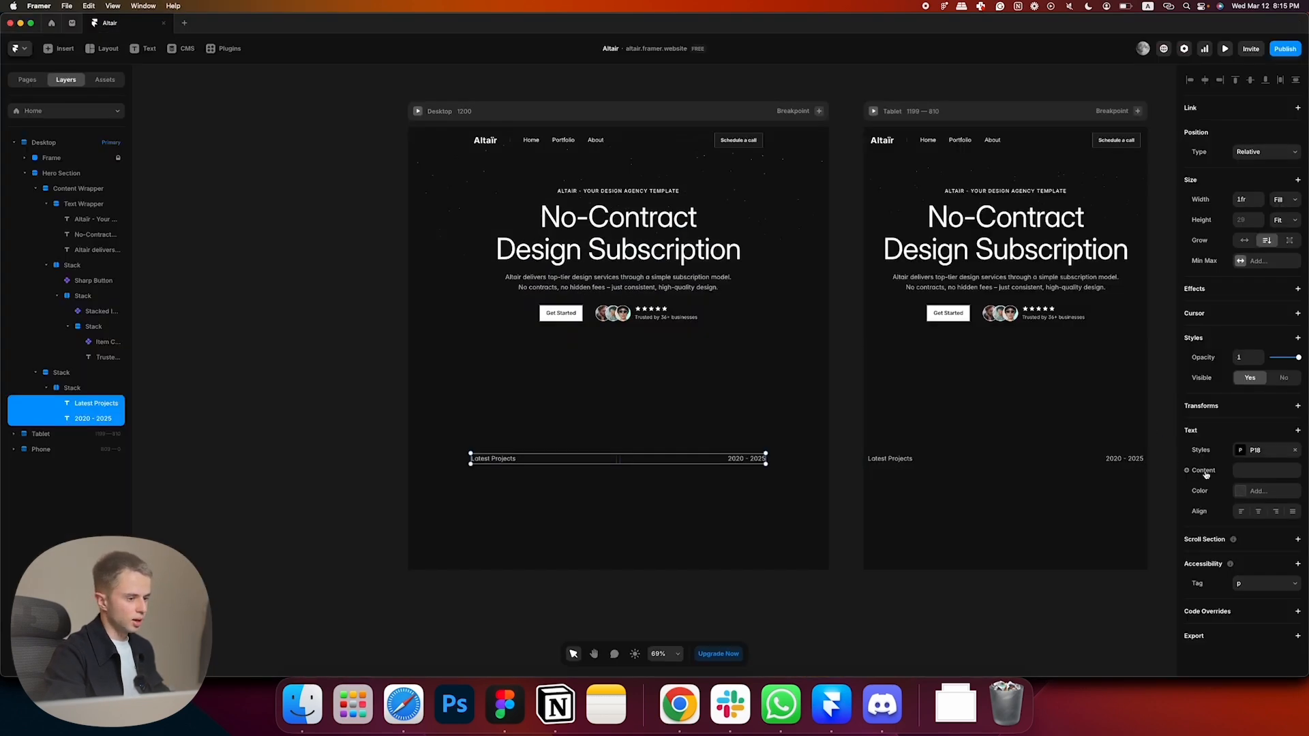
{"action": "left_click", "coordinate": [1264, 453]}
{"action": "left_click", "coordinate": [1090, 601]}
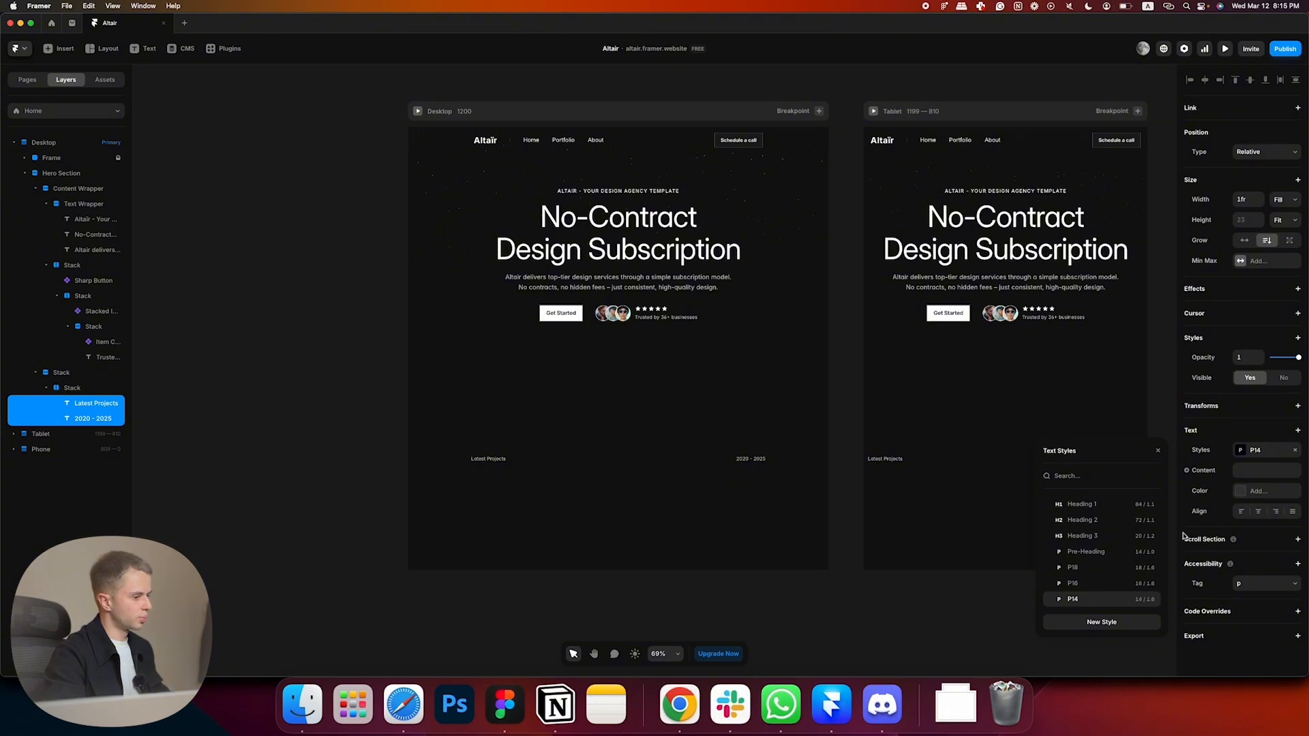
- Set the color of the Latest Projects and 2020 - 2025 texts to the White color style
{"action": "left_click", "coordinate": [1259, 491]}
{"action": "left_click", "coordinate": [1083, 619]}
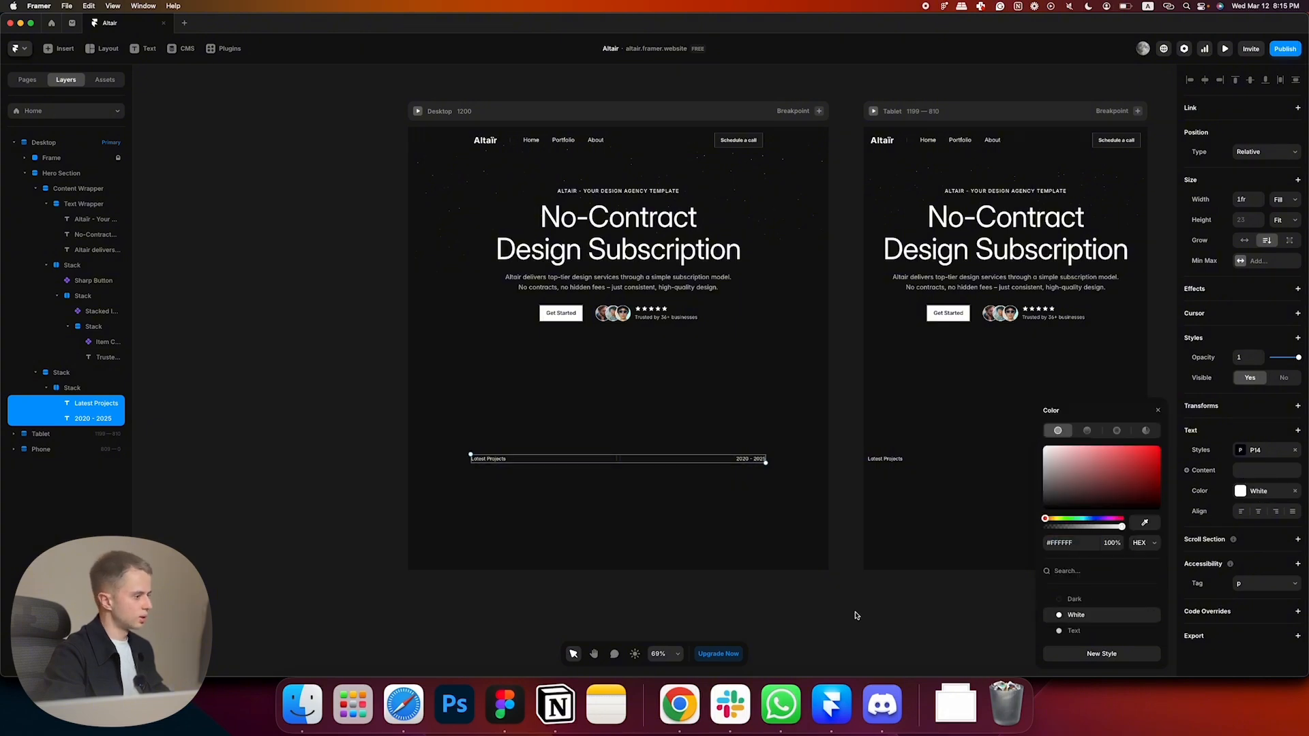
{"action": "left_click", "coordinate": [856, 615]}
{"action": "scroll", "coordinate": [780, 581], "scroll_direction": "up", "scroll_amount": 2}
{"action": "left_click_drag", "start_coordinate": [710, 539], "coordinate": [766, 559]}
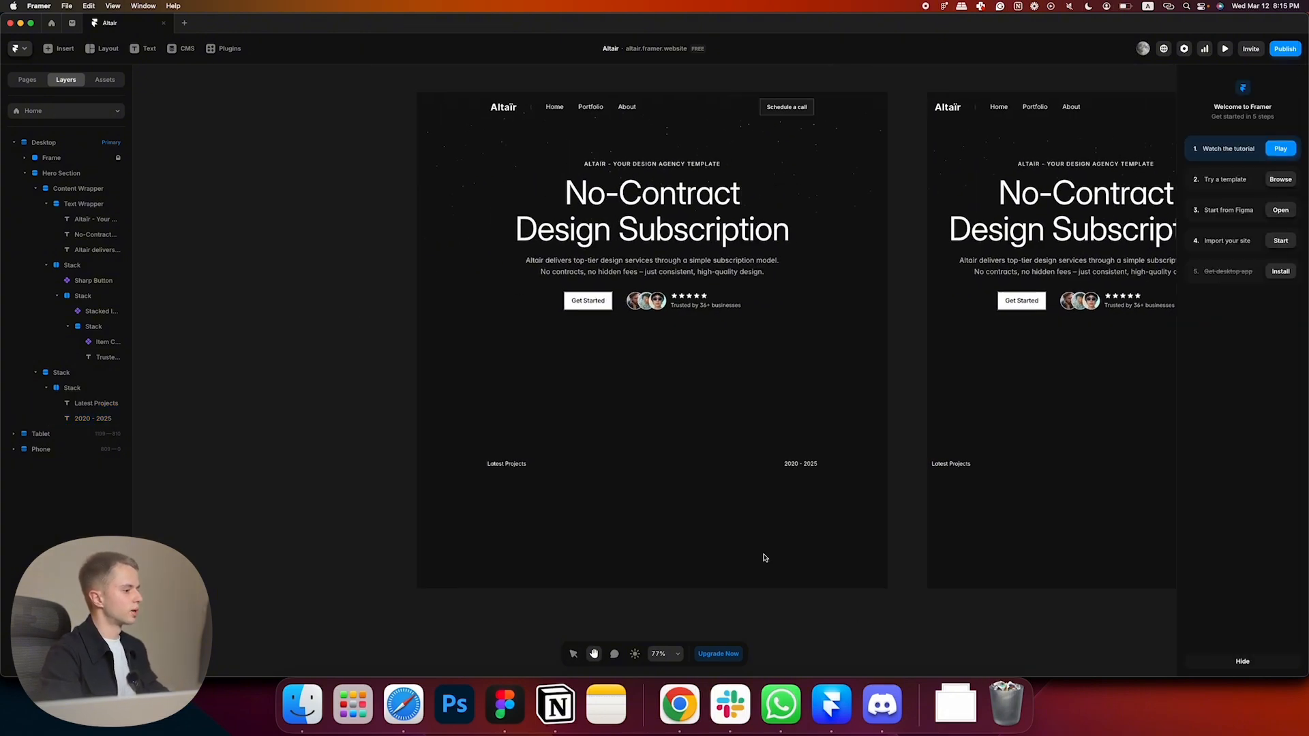
- Compare the projects area with the Figma design and insert a Slideshow component below the Latest Projects row in Framer
{"action": "key", "text": "super+Tab"}
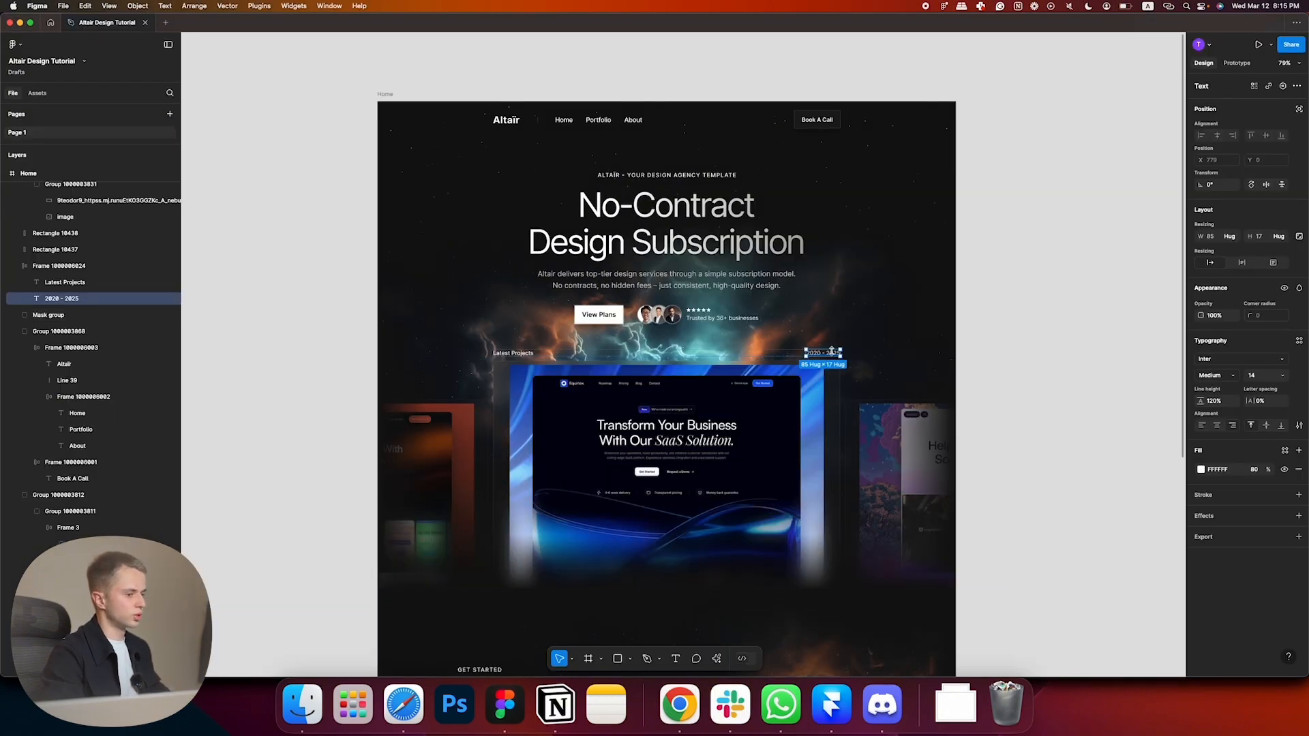
{"action": "left_click", "coordinate": [991, 473]}
{"action": "key", "text": "super+Tab"}
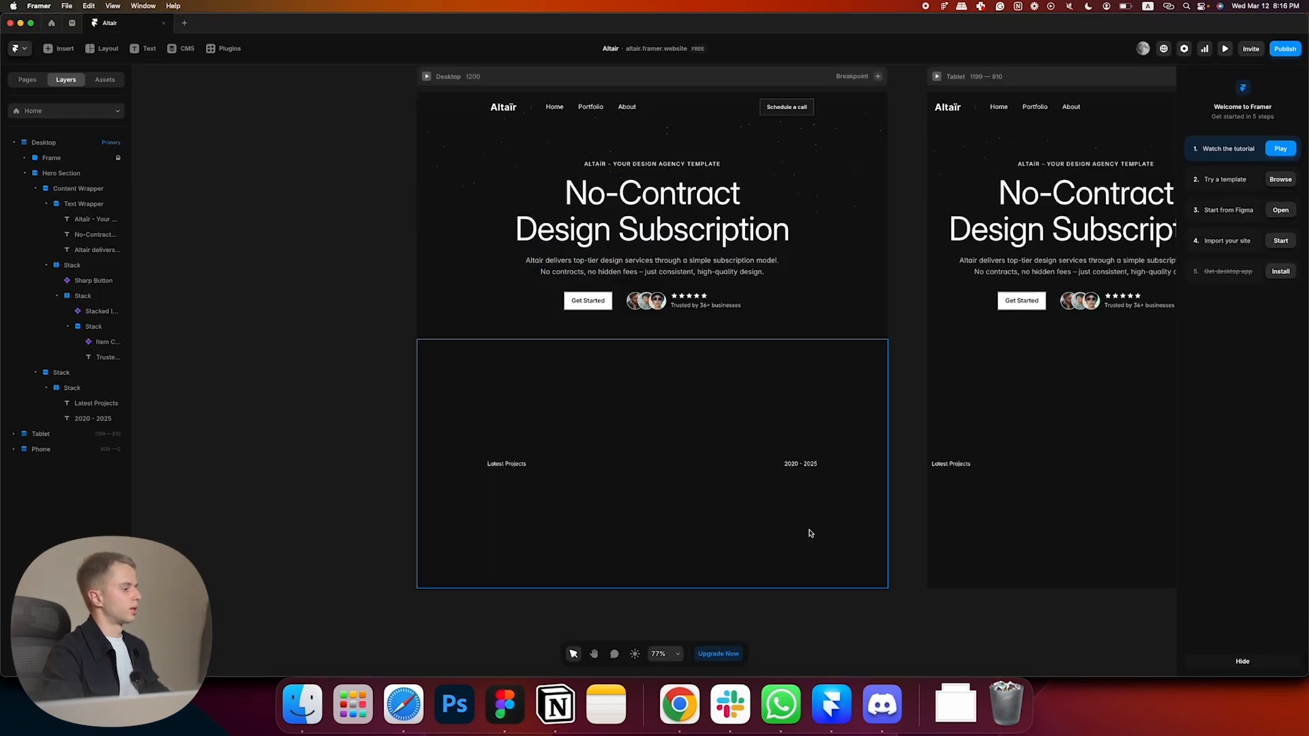
{"action": "left_click", "coordinate": [636, 479]}
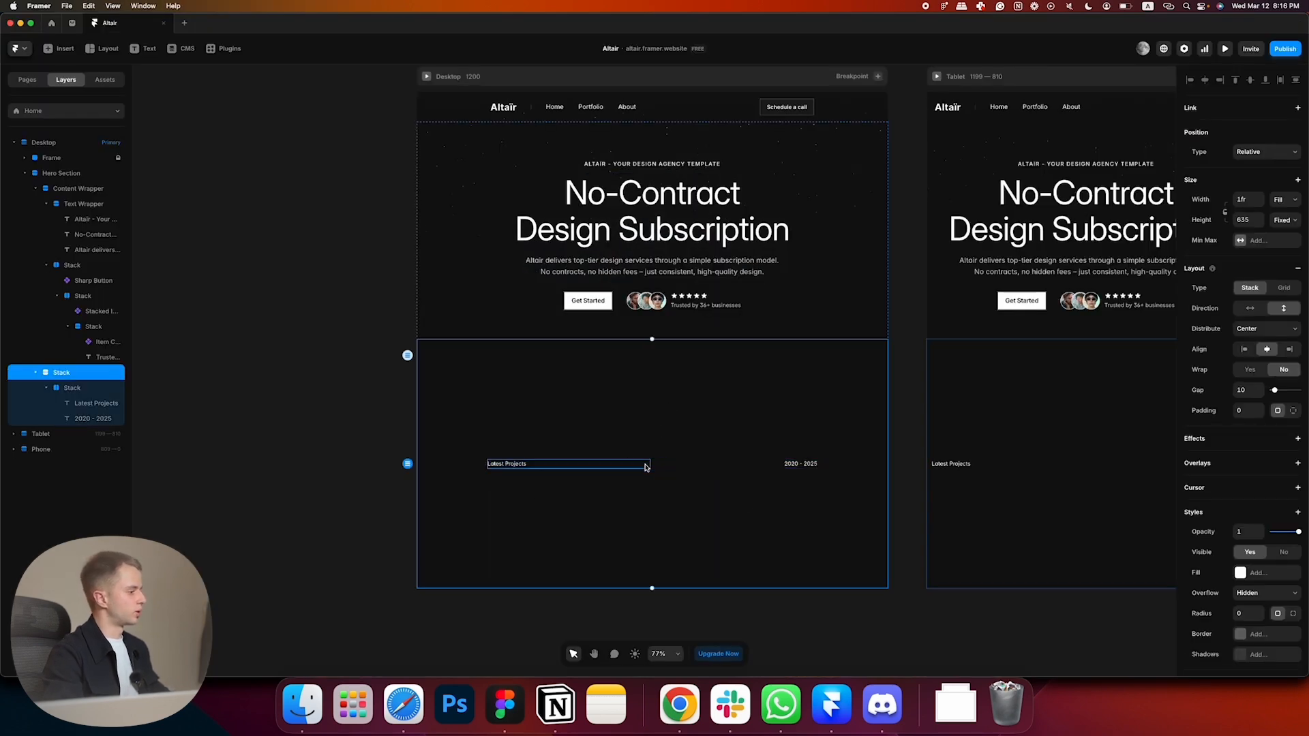
{"action": "key", "text": "super+Tab"}
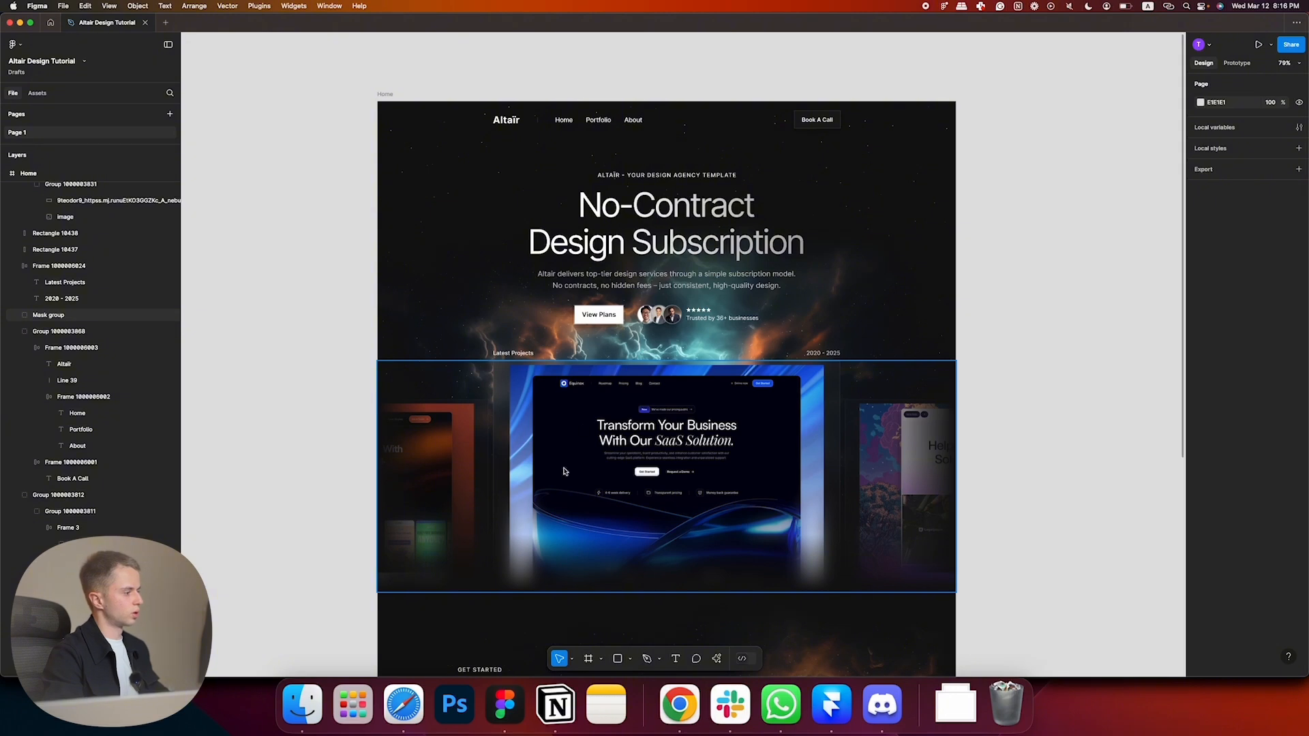
{"action": "key", "text": "super+Tab"}
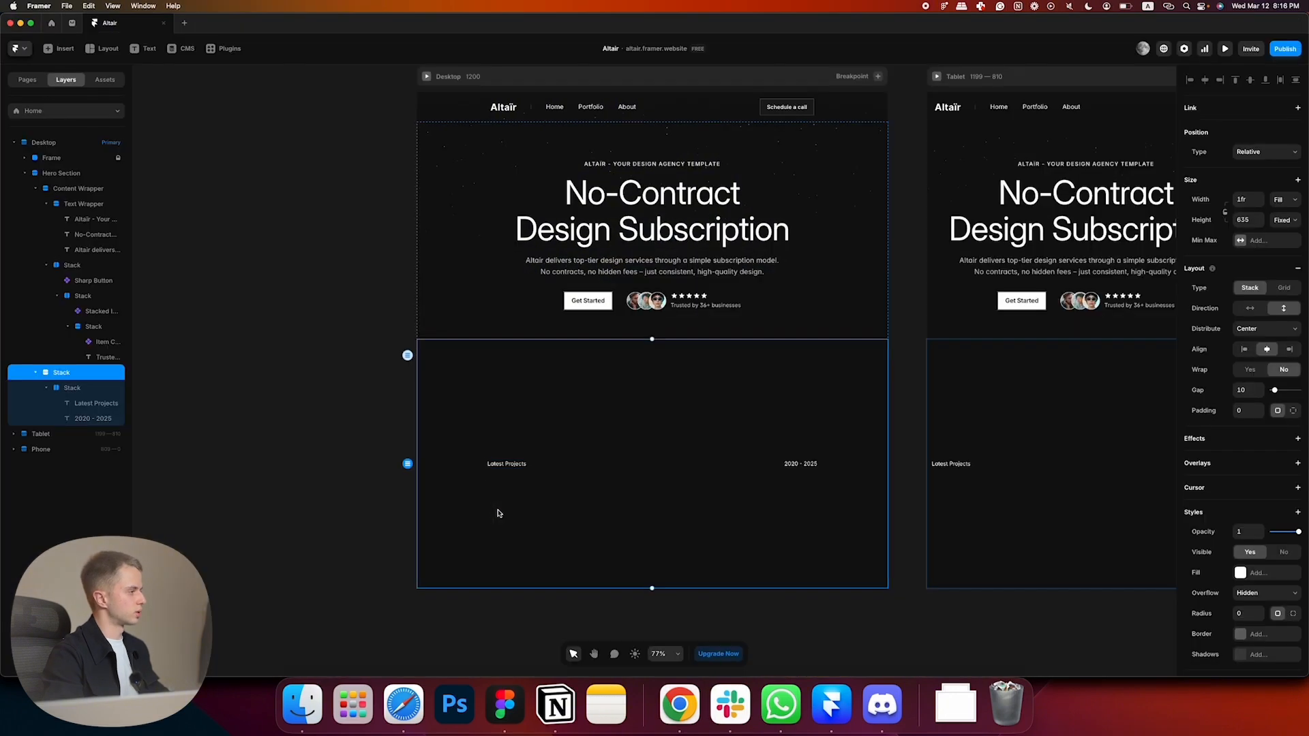
{"action": "left_click", "coordinate": [62, 50]}
{"action": "type", "text": "slides"}
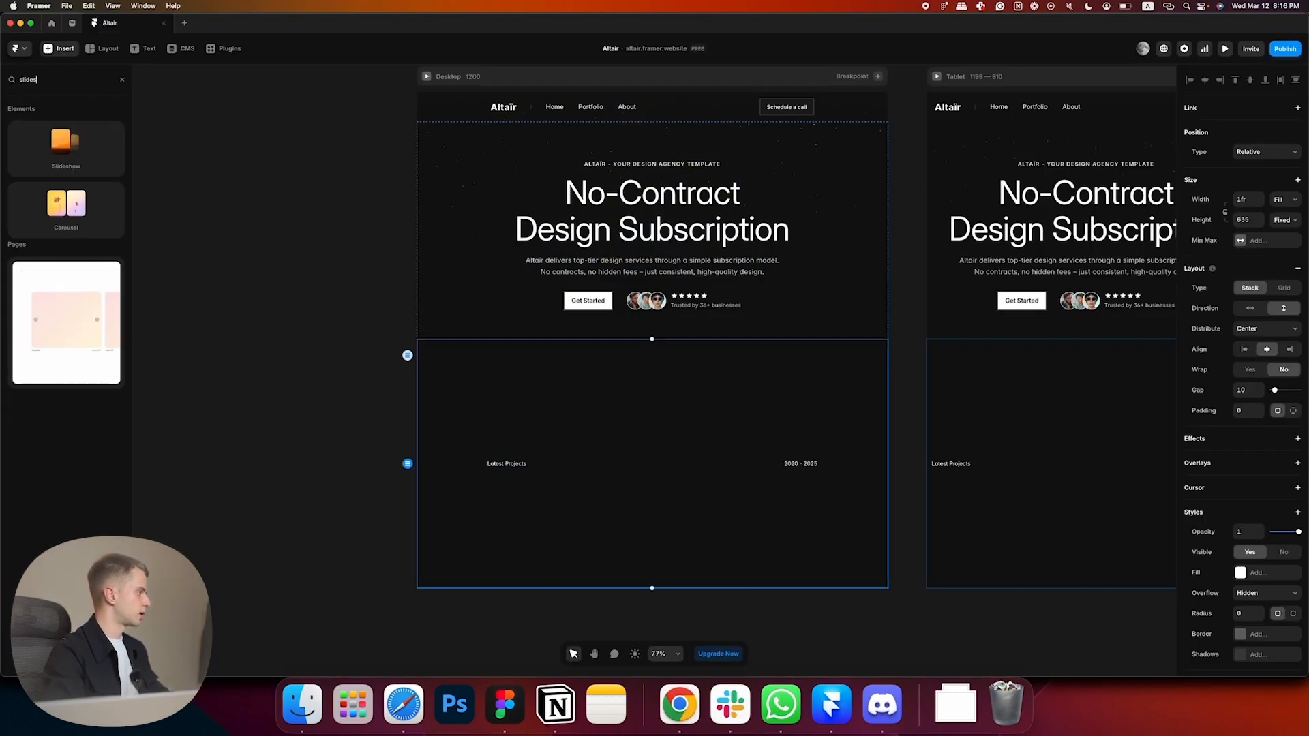
{"action": "left_click_drag", "start_coordinate": [75, 128], "coordinate": [635, 526]}
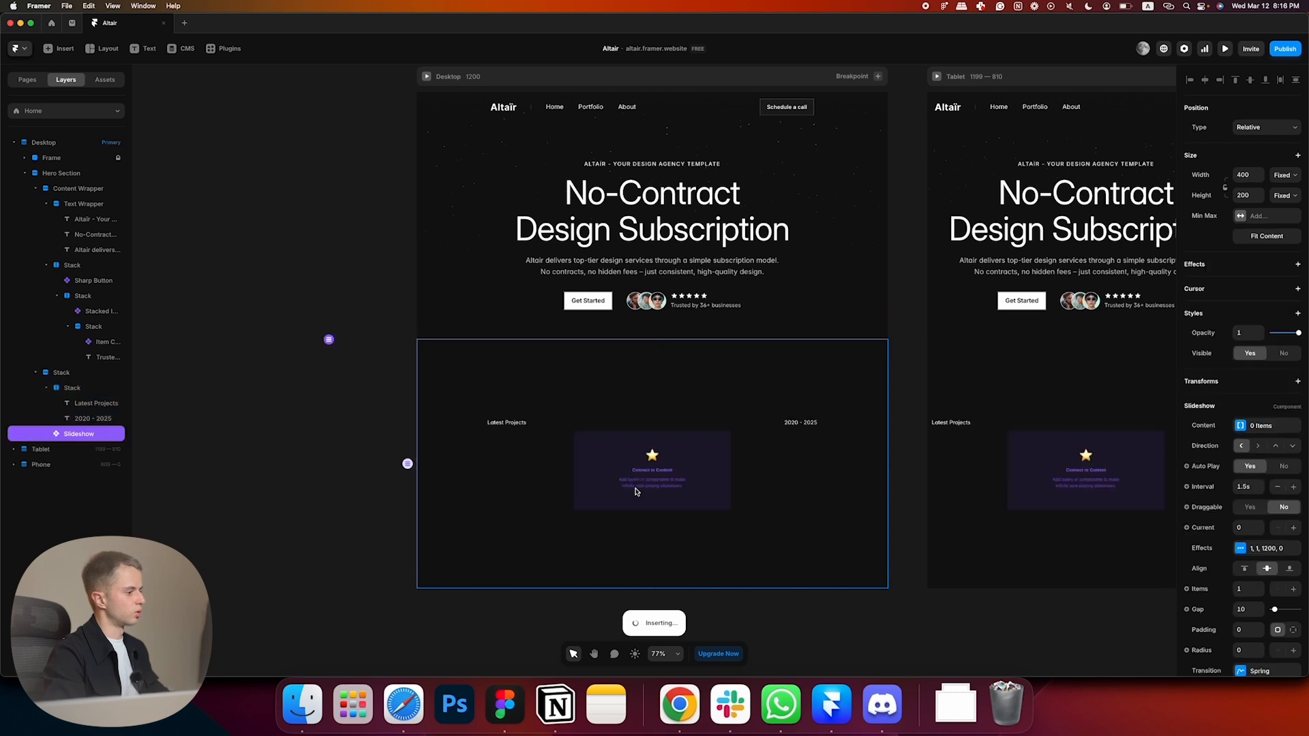
- Set the slideshow's width to Fill and extend its height to about 628
{"action": "left_click", "coordinate": [1276, 181]}
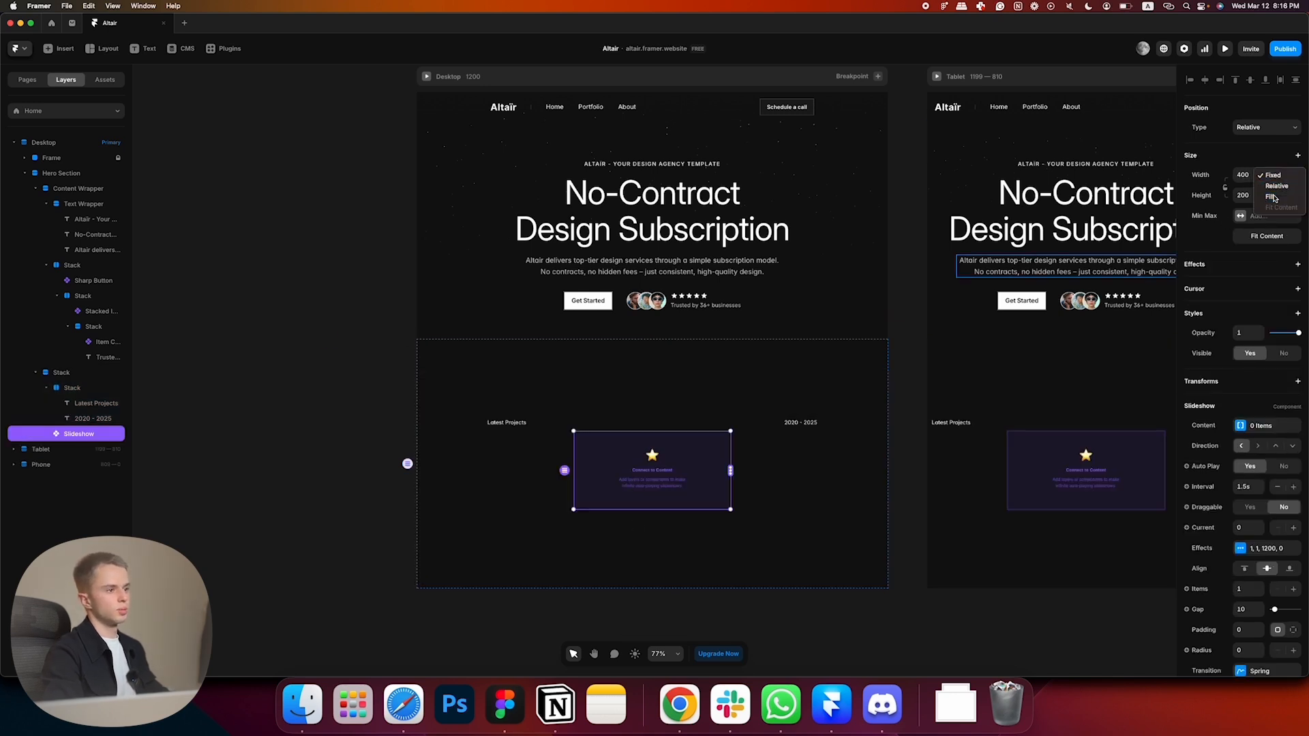
{"action": "left_click", "coordinate": [1278, 196]}
{"action": "left_click_drag", "start_coordinate": [654, 509], "coordinate": [661, 632]}
- Set the height of the outer stack holding the heading row and slideshow to Fit Content
{"action": "left_click", "coordinate": [552, 579]}
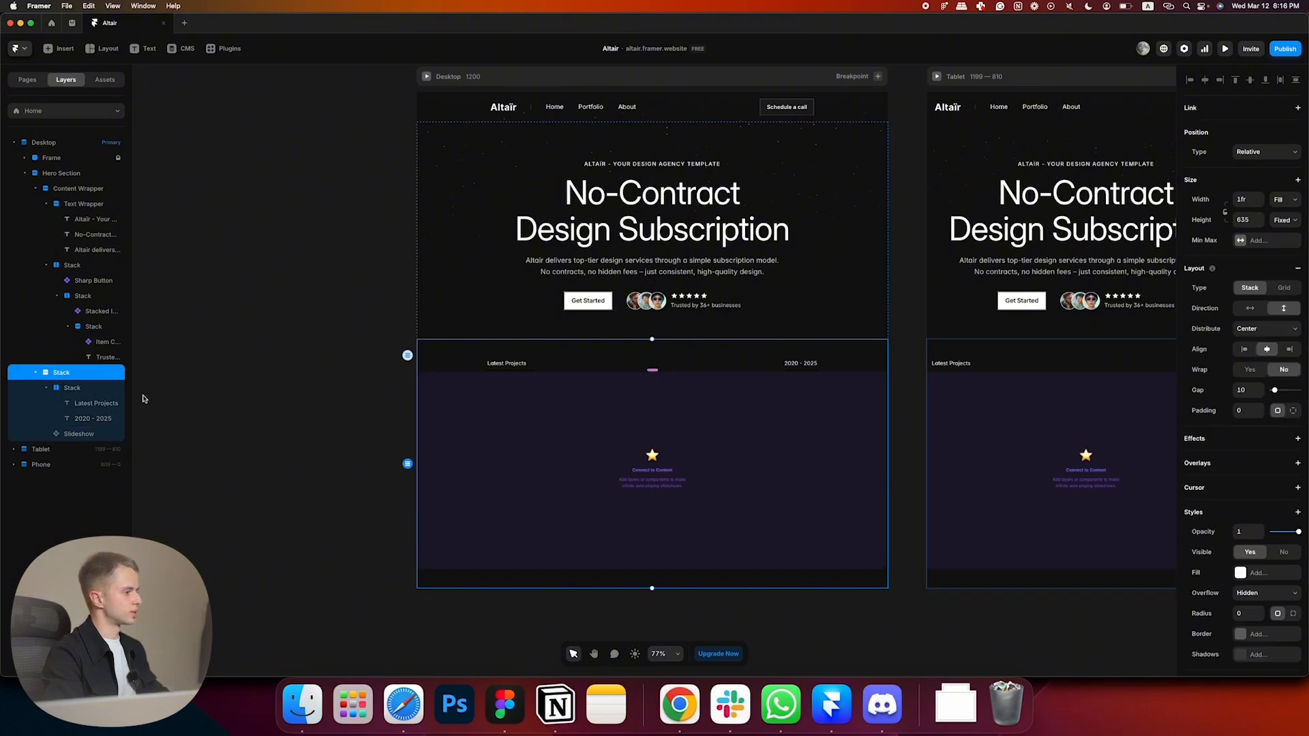
{"action": "left_click", "coordinate": [1280, 216]}
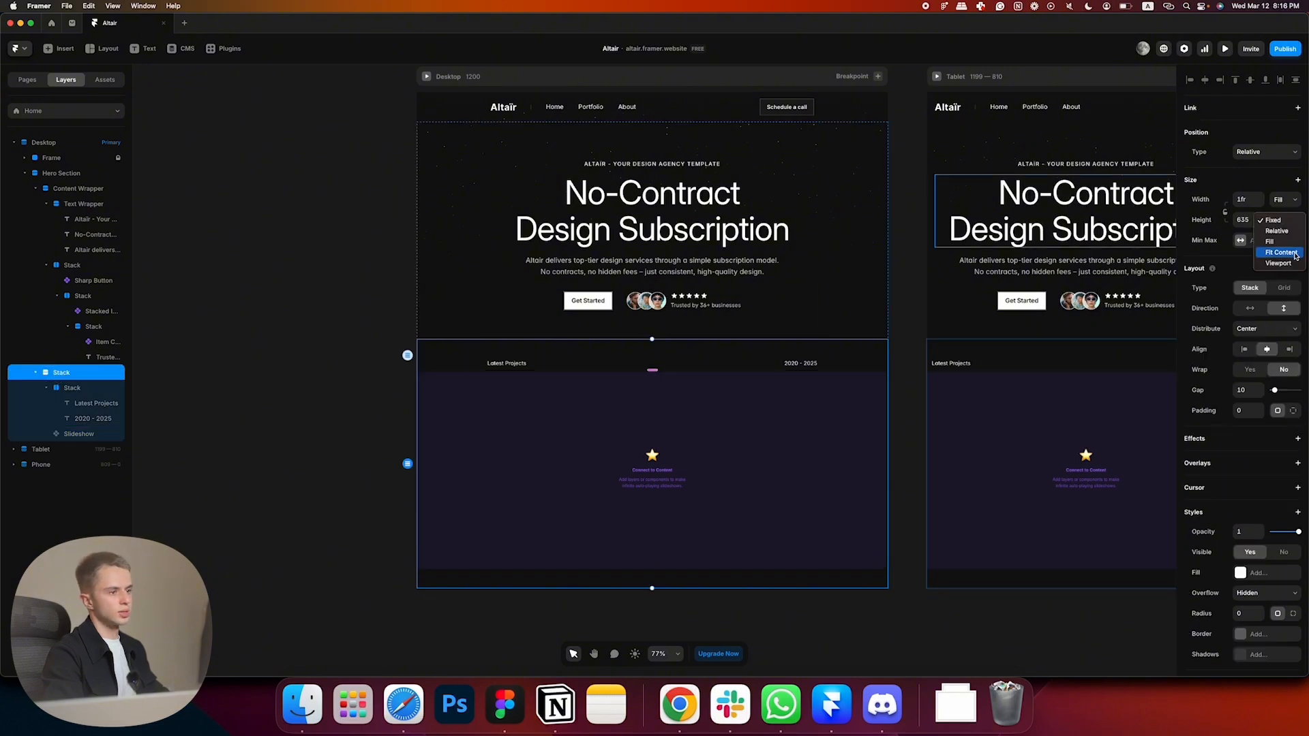
{"action": "left_click", "coordinate": [1279, 254]}
- Add a maximum width to the slideshow that matches the Latest Projects row's maximum of 864
{"action": "left_click", "coordinate": [549, 434]}
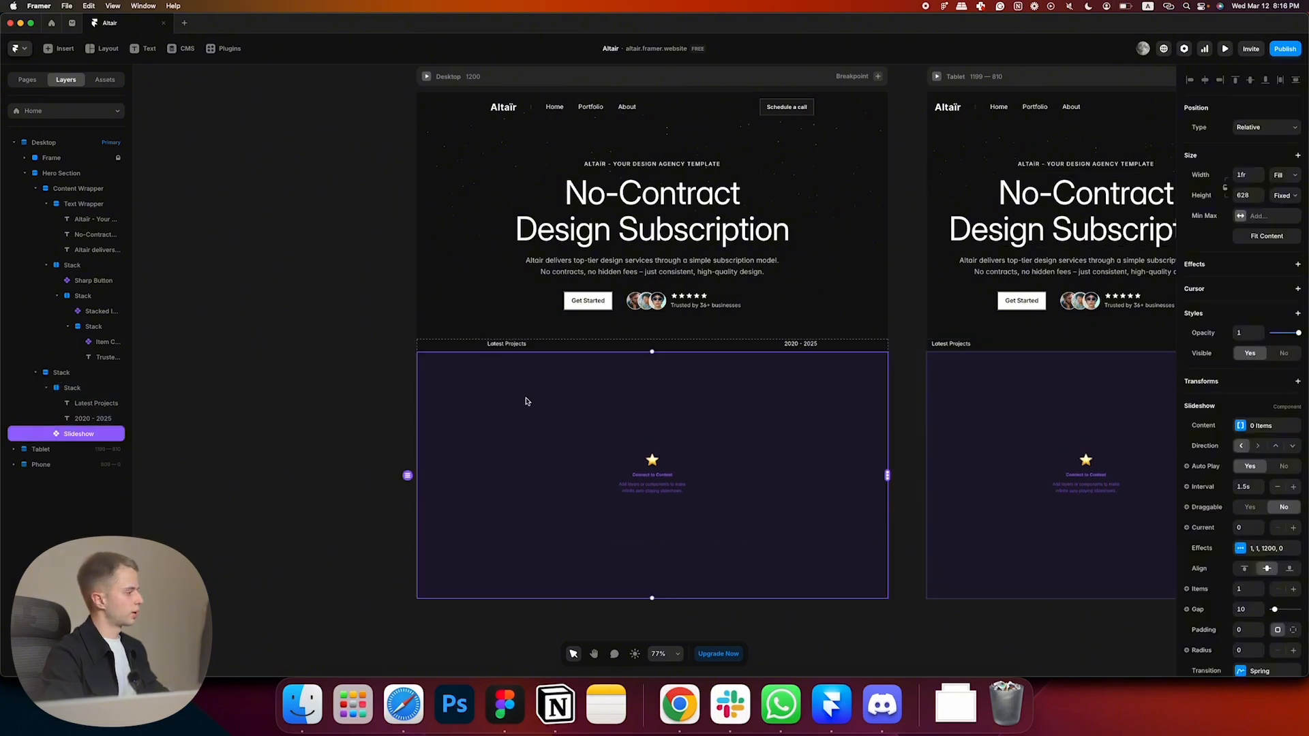
{"action": "left_click", "coordinate": [1265, 217]}
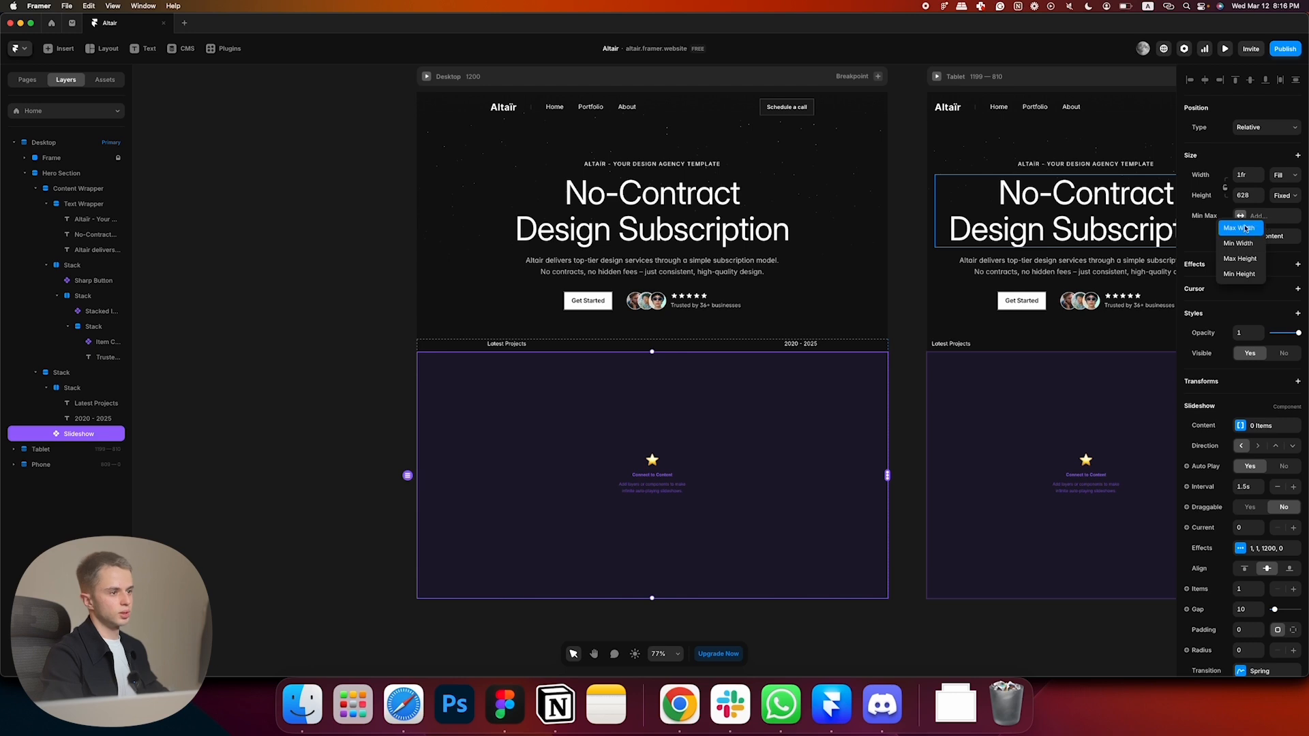
{"action": "left_click", "coordinate": [1247, 226]}
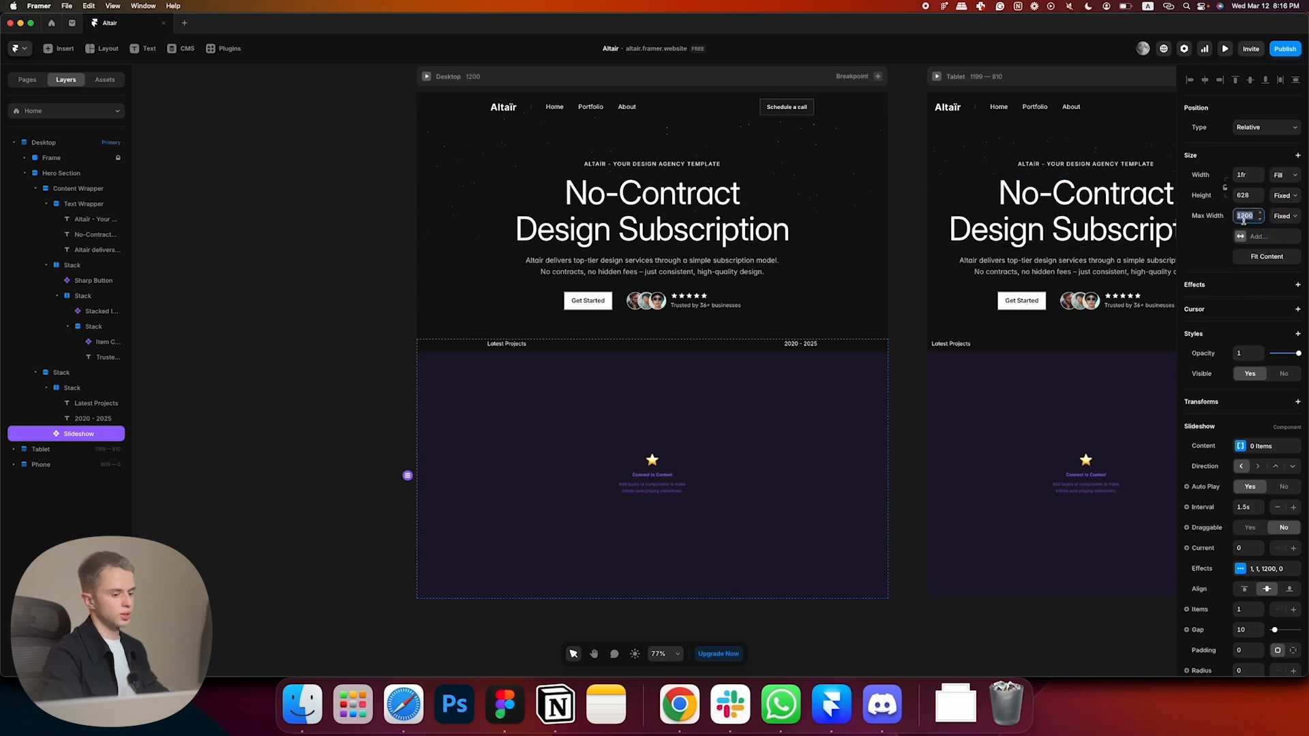
{"action": "left_click", "coordinate": [298, 421]}
- In Figma, place a copy of the central project image on the empty canvas above the Home frame
{"action": "key", "text": "super+Tab"}
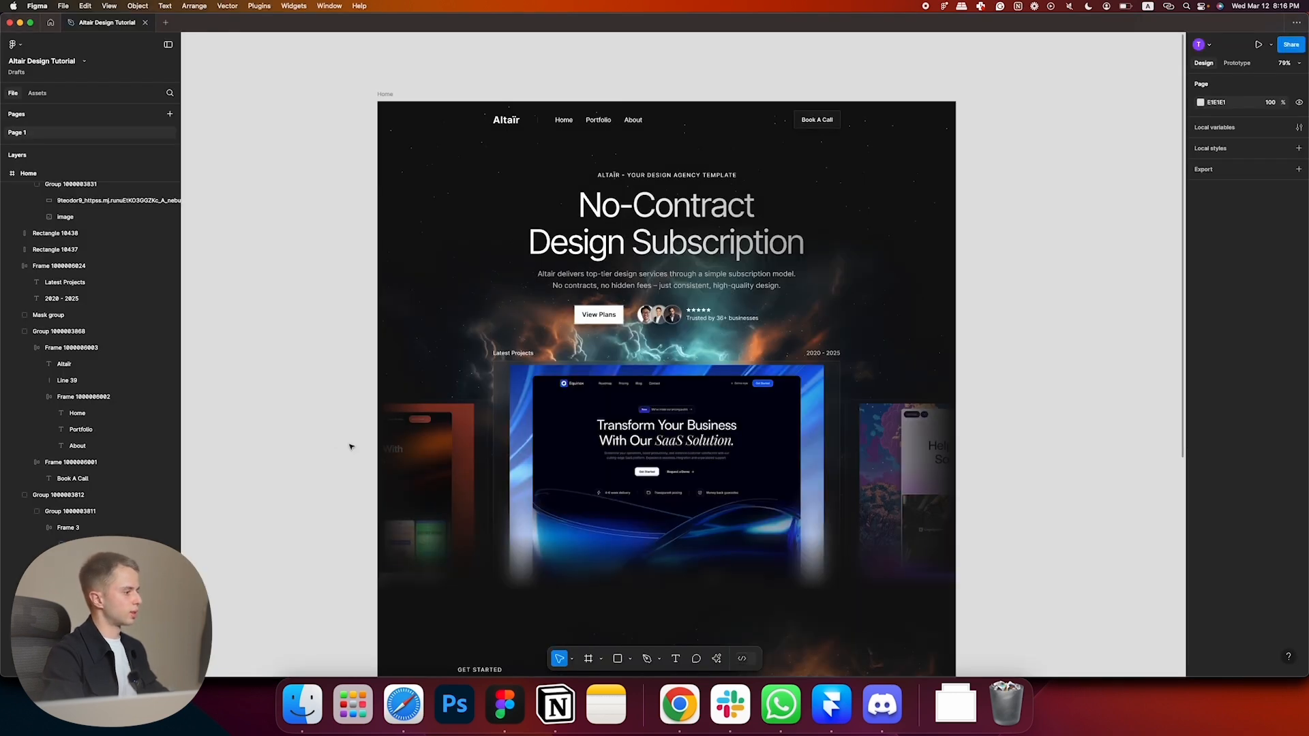
{"action": "double_click", "coordinate": [704, 458]}
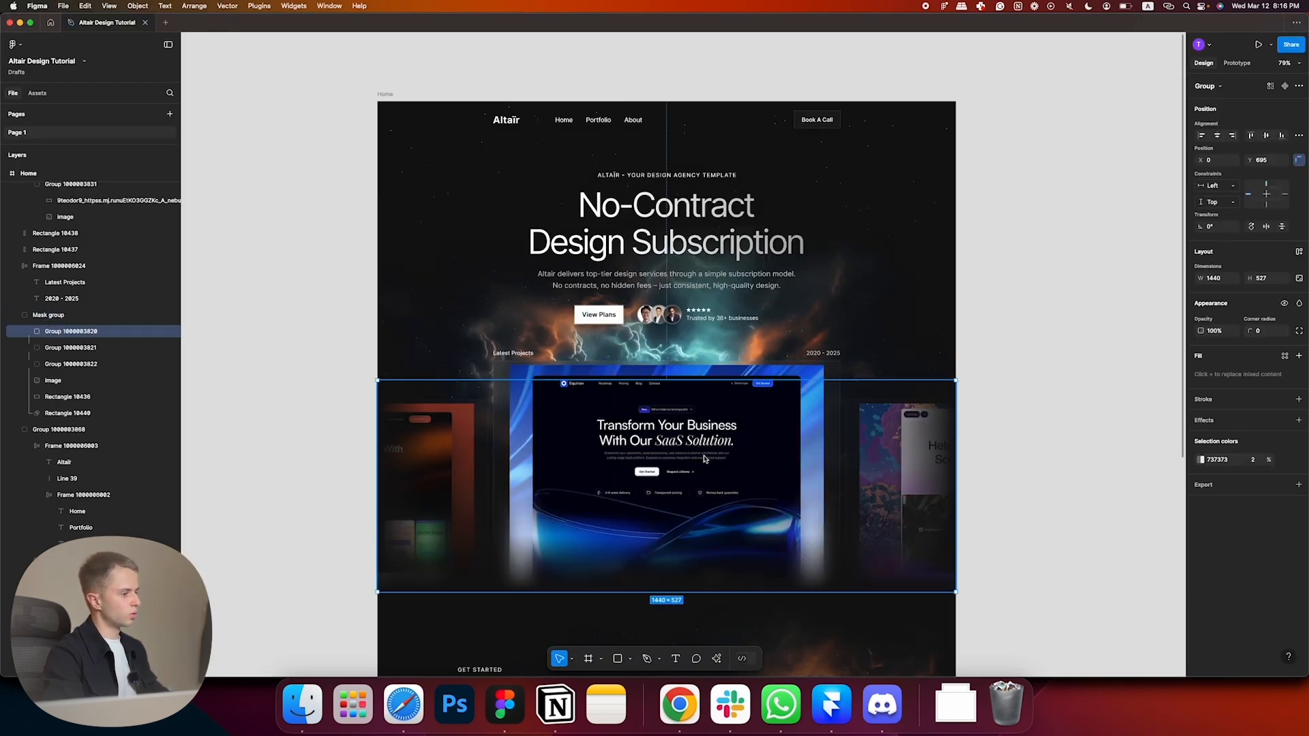
{"action": "left_click", "coordinate": [701, 375]}
{"action": "scroll", "coordinate": [715, 369], "scroll_direction": "down", "scroll_amount": 3}
{"action": "scroll", "coordinate": [715, 369], "scroll_direction": "down", "scroll_amount": 2}
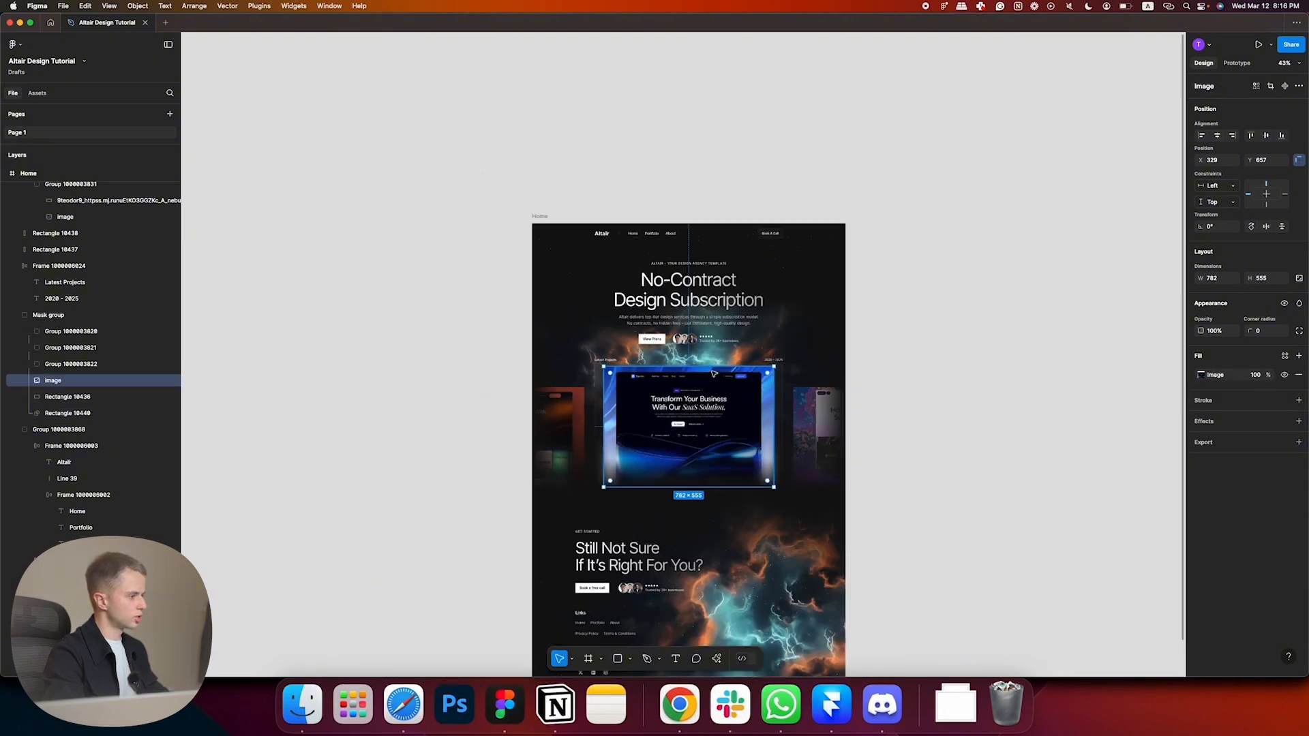
{"action": "left_click_drag", "start_coordinate": [778, 106], "coordinate": [781, 92]}
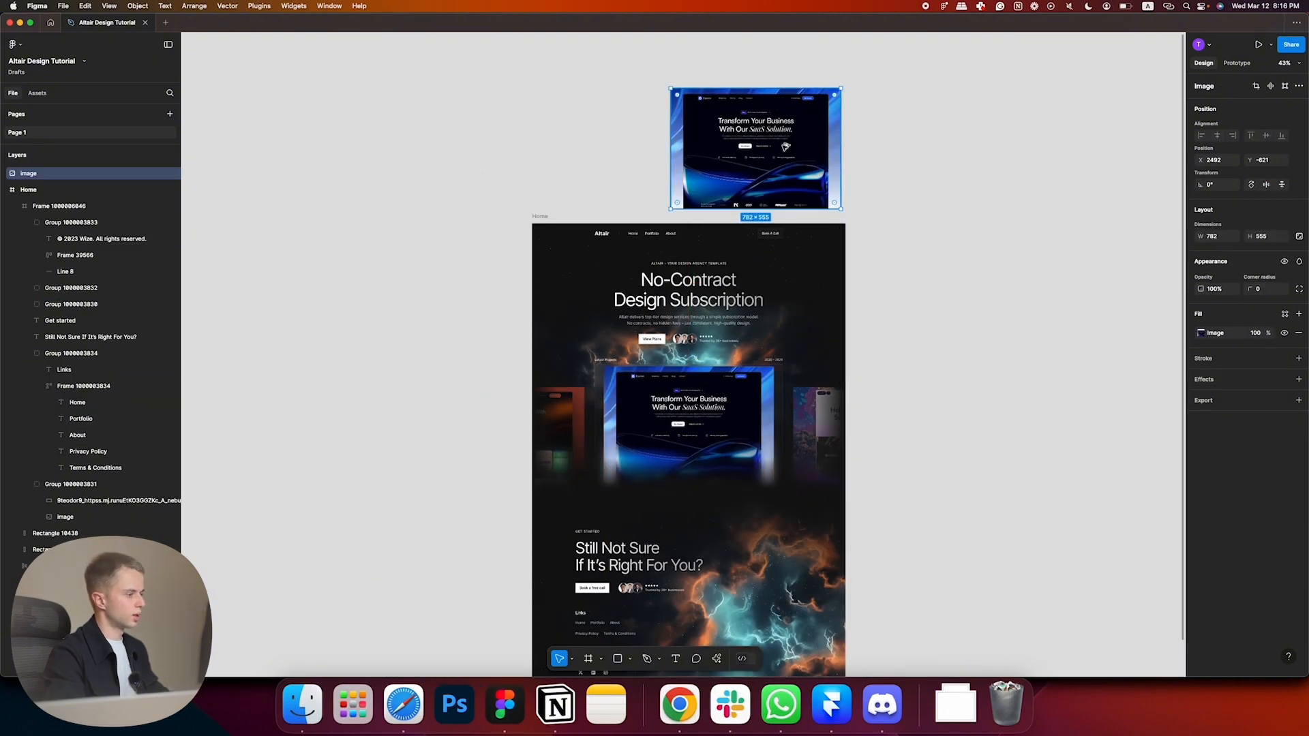
- Reduce the height of the background blur and mask rectangles over the project images to about 437
{"action": "left_click", "coordinate": [804, 396]}
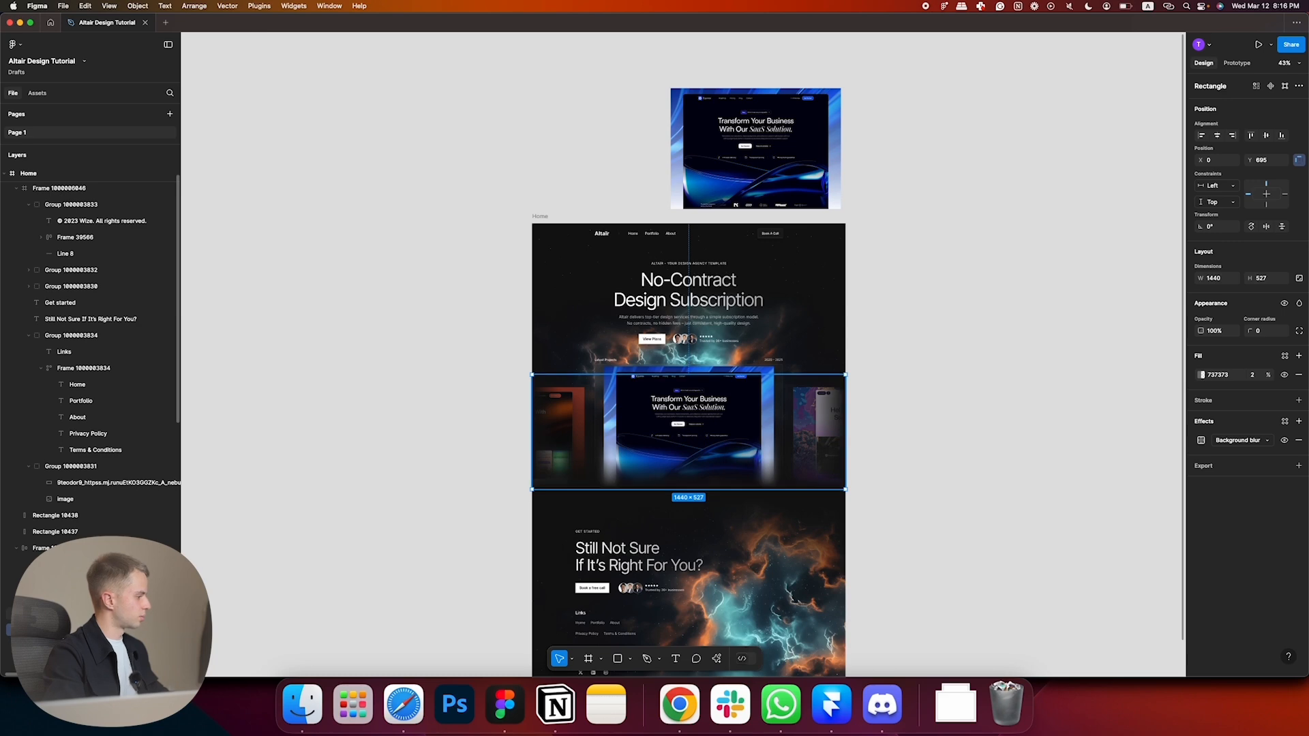
{"action": "left_click_drag", "start_coordinate": [784, 374], "coordinate": [784, 394]}
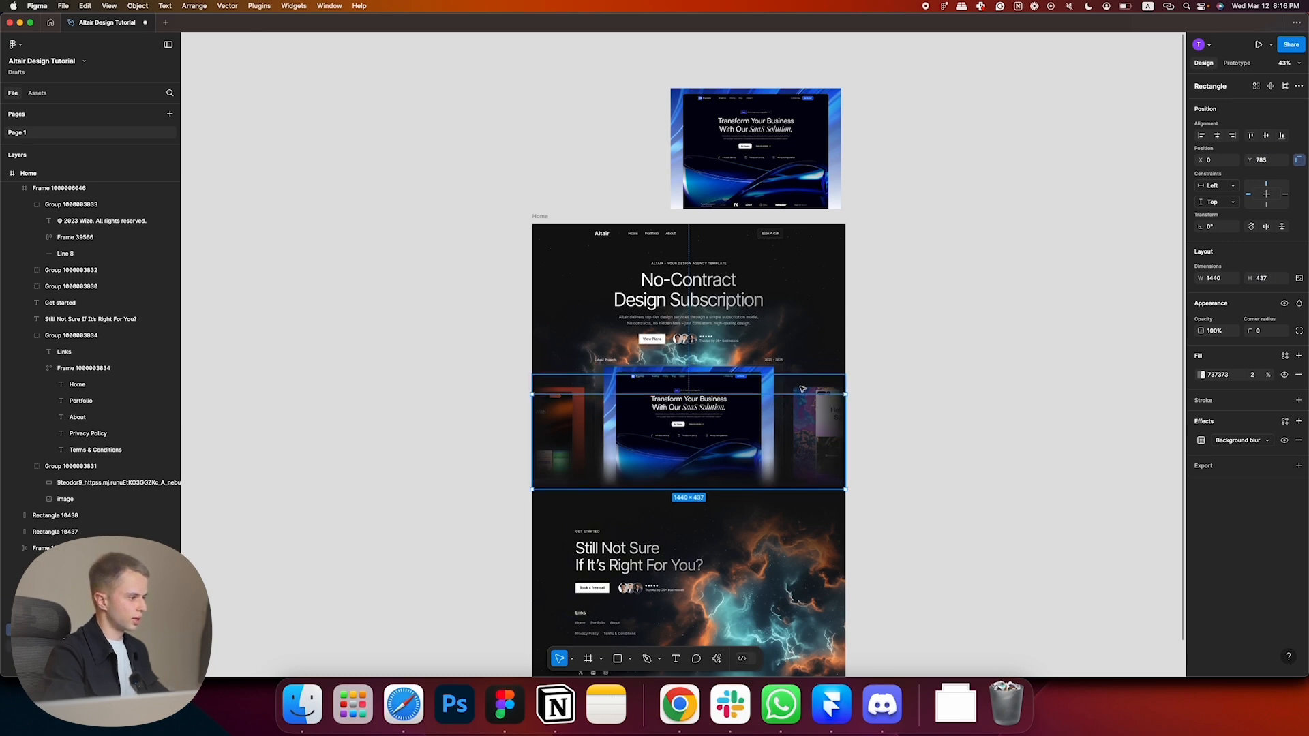
{"action": "left_click", "coordinate": [804, 391]}
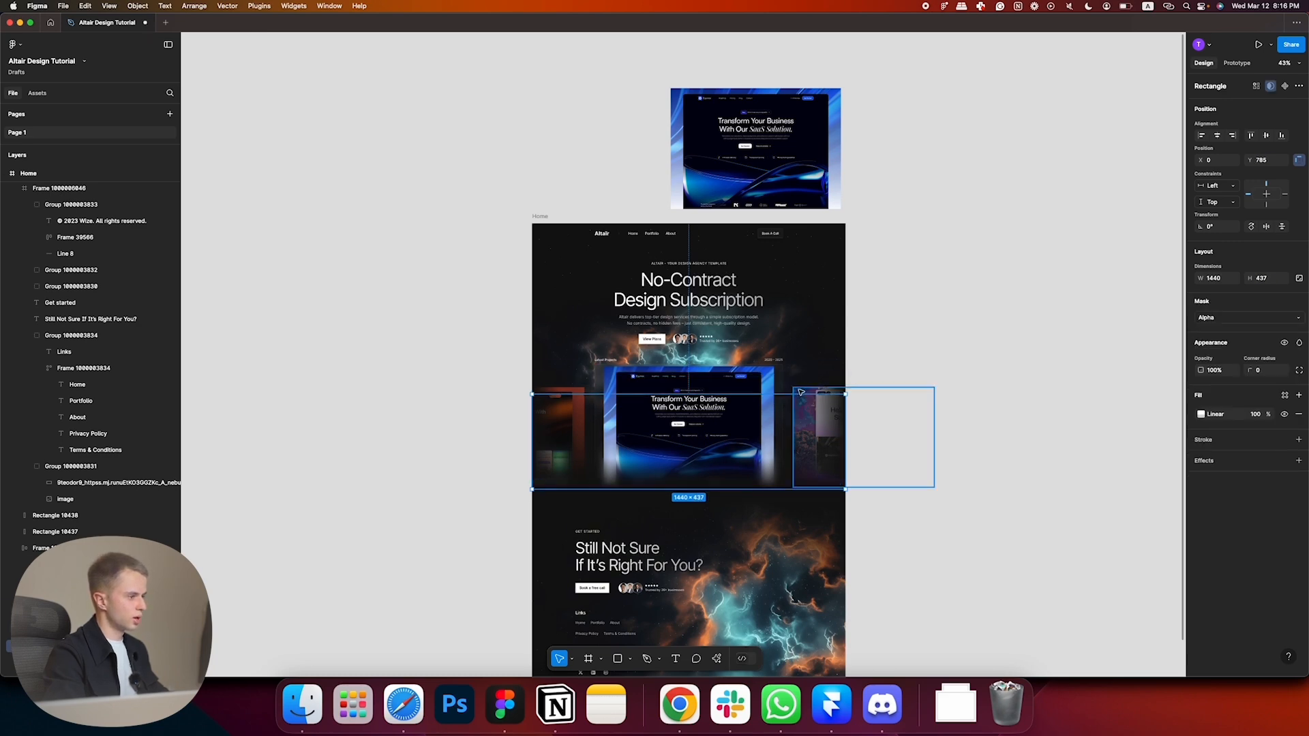
- Place copies of the two side project images above the Home frame, one on each side of the central copy
{"action": "left_click", "coordinate": [802, 399]}
{"action": "left_click", "coordinate": [579, 394], "text": "shift"}
{"action": "left_click_drag", "start_coordinate": [579, 394], "coordinate": [603, 95]}
{"action": "left_click", "coordinate": [1014, 231]}
{"action": "left_click_drag", "start_coordinate": [883, 98], "coordinate": [947, 88]}
{"action": "left_click_drag", "start_coordinate": [509, 134], "coordinate": [560, 154]}
{"action": "left_click_drag", "start_coordinate": [572, 109], "coordinate": [570, 88]}
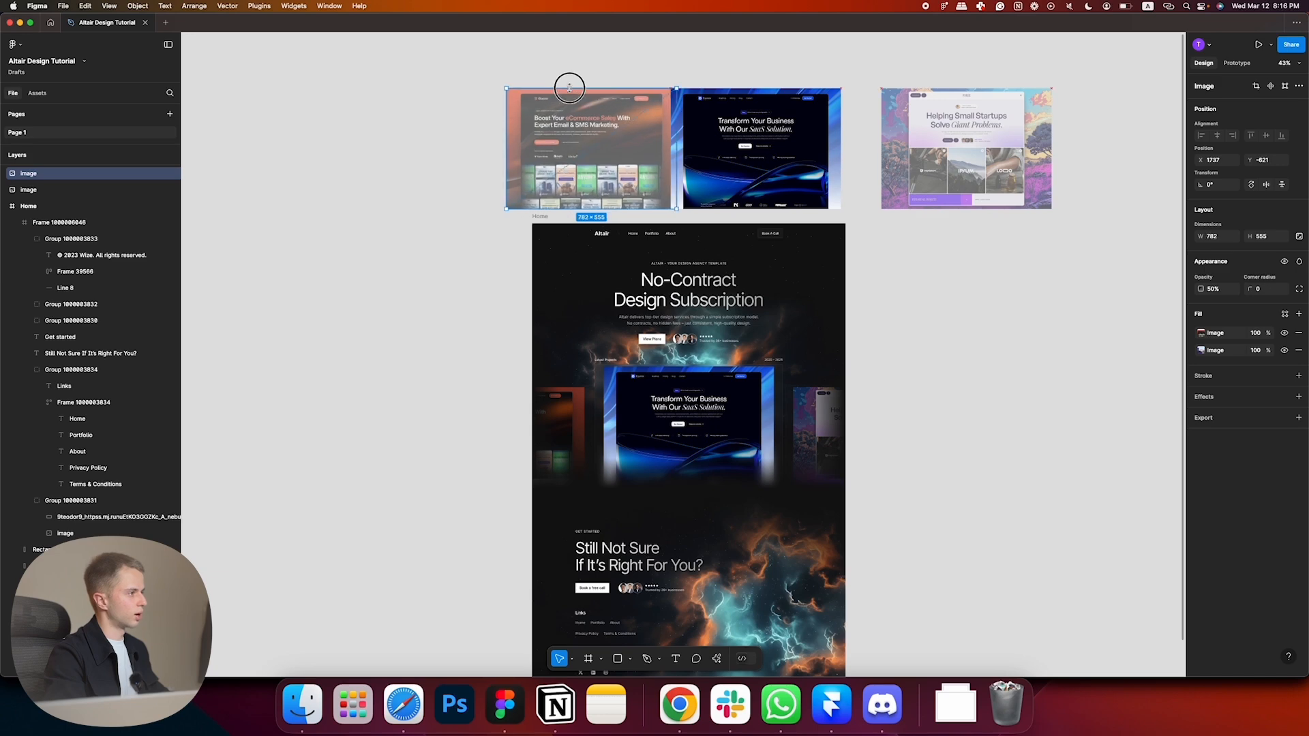
- Space the three copied project images 32 apart in one row and set their opacity to 100%
{"action": "left_click_drag", "start_coordinate": [587, 144], "coordinate": [574, 143]}
{"action": "left_click_drag", "start_coordinate": [954, 146], "coordinate": [927, 146]}
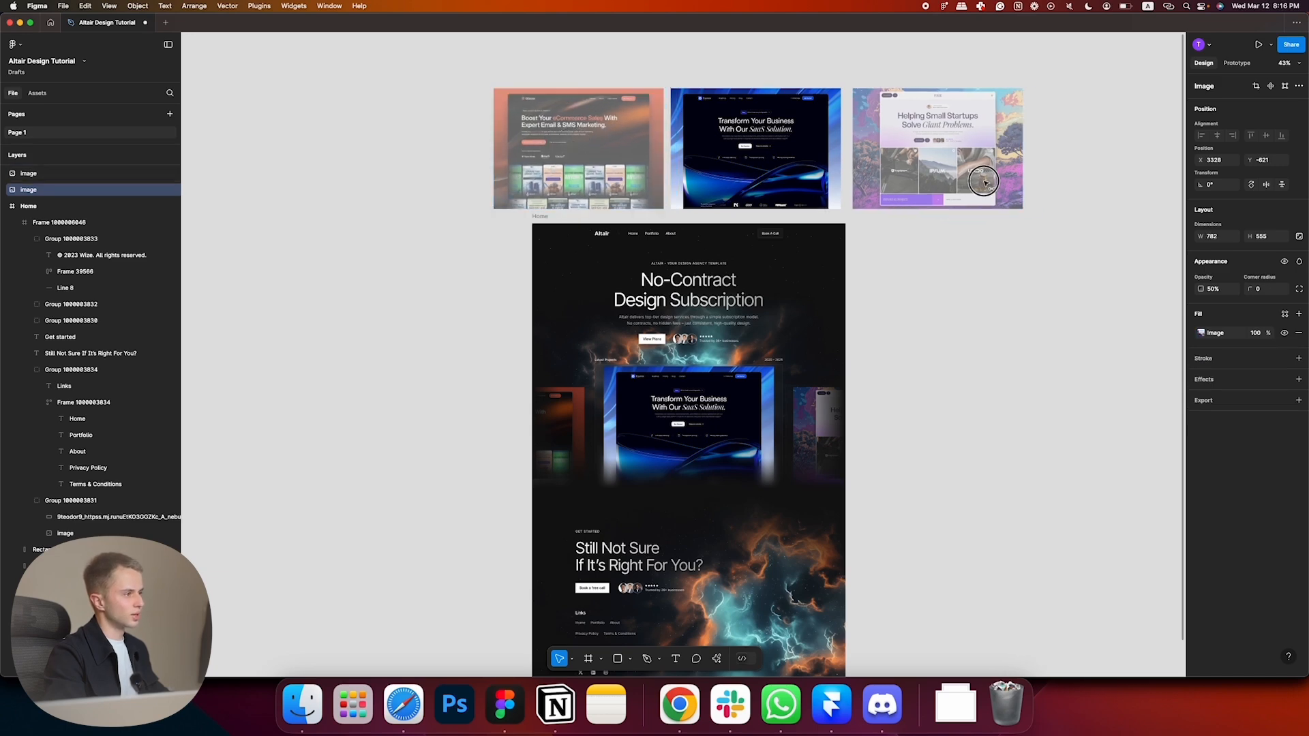
{"action": "left_click_drag", "start_coordinate": [928, 147], "coordinate": [921, 147]}
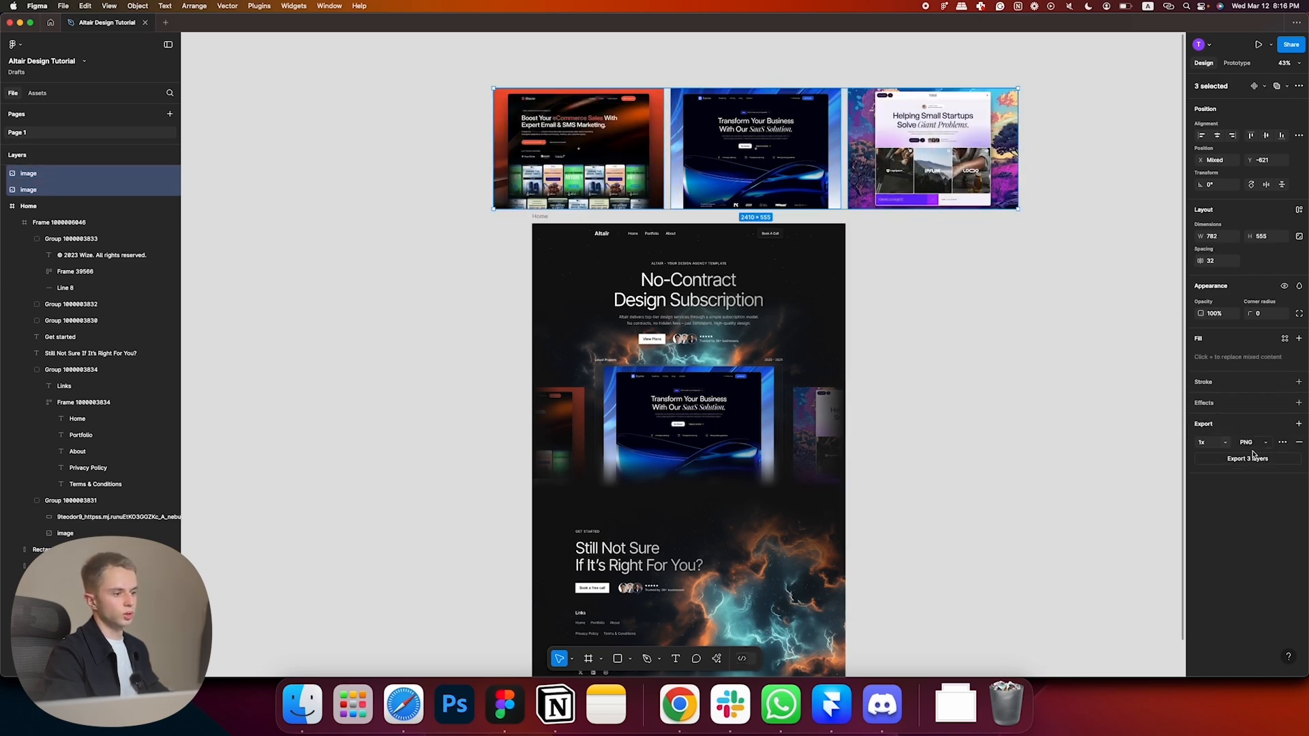
- Export the three project images from Figma as JPG files and upload them to the Framer canvas
{"action": "left_click", "coordinate": [1248, 458]}
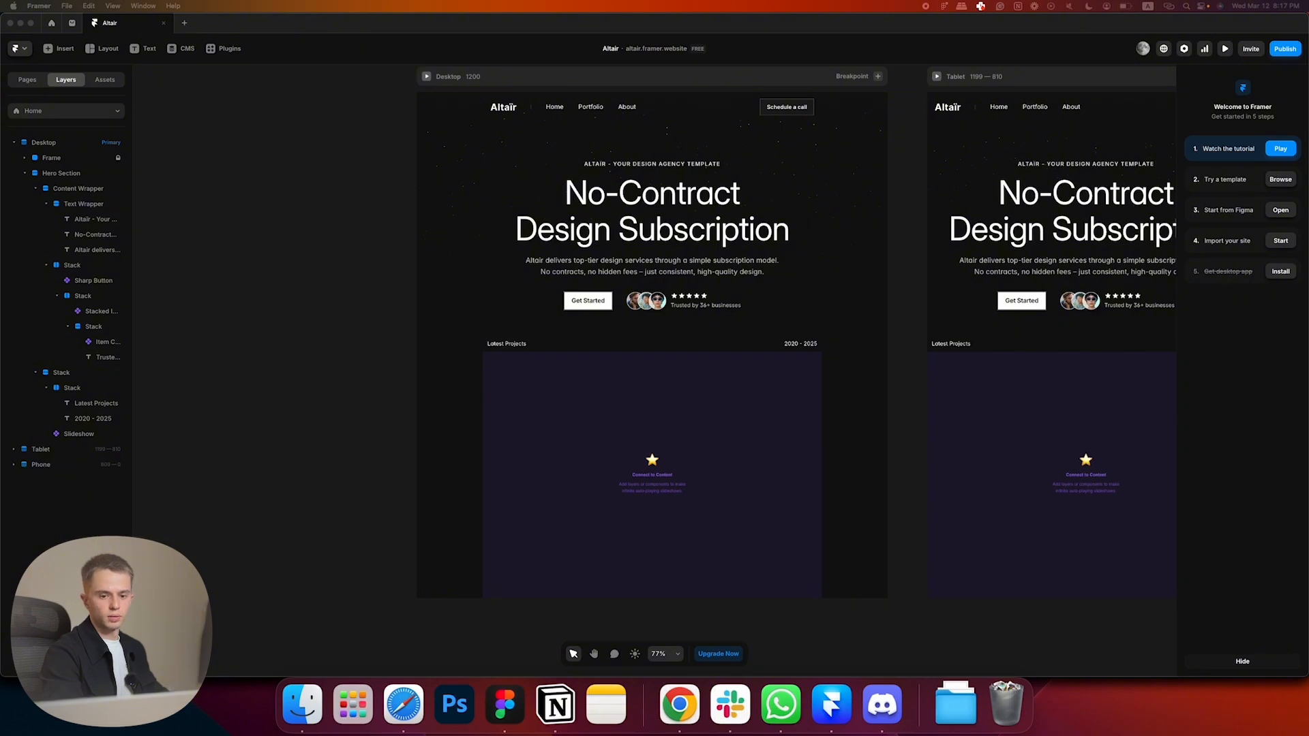
{"action": "left_click_drag", "start_coordinate": [1, 137], "coordinate": [262, 245]}
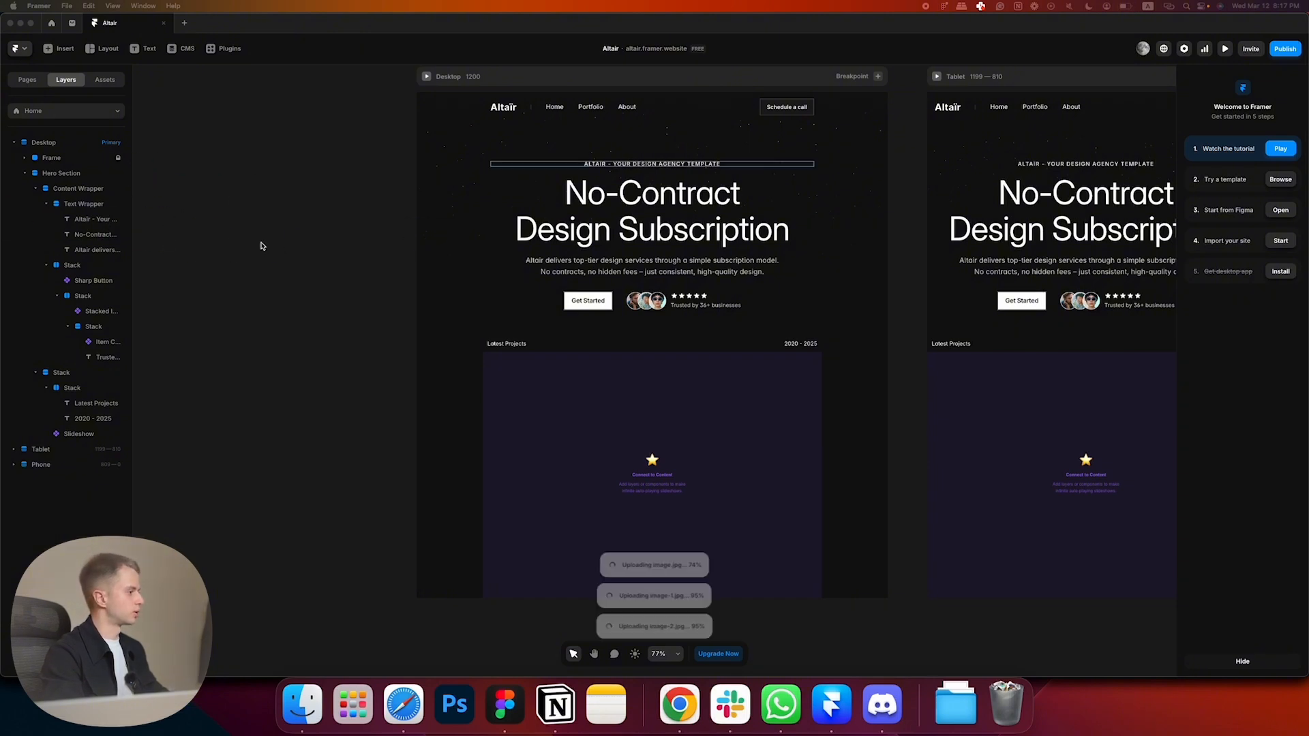
- Spread the three uploaded project images out in one row beside the Desktop frame, with the blue SaaS image first
{"action": "left_click", "coordinate": [280, 405]}
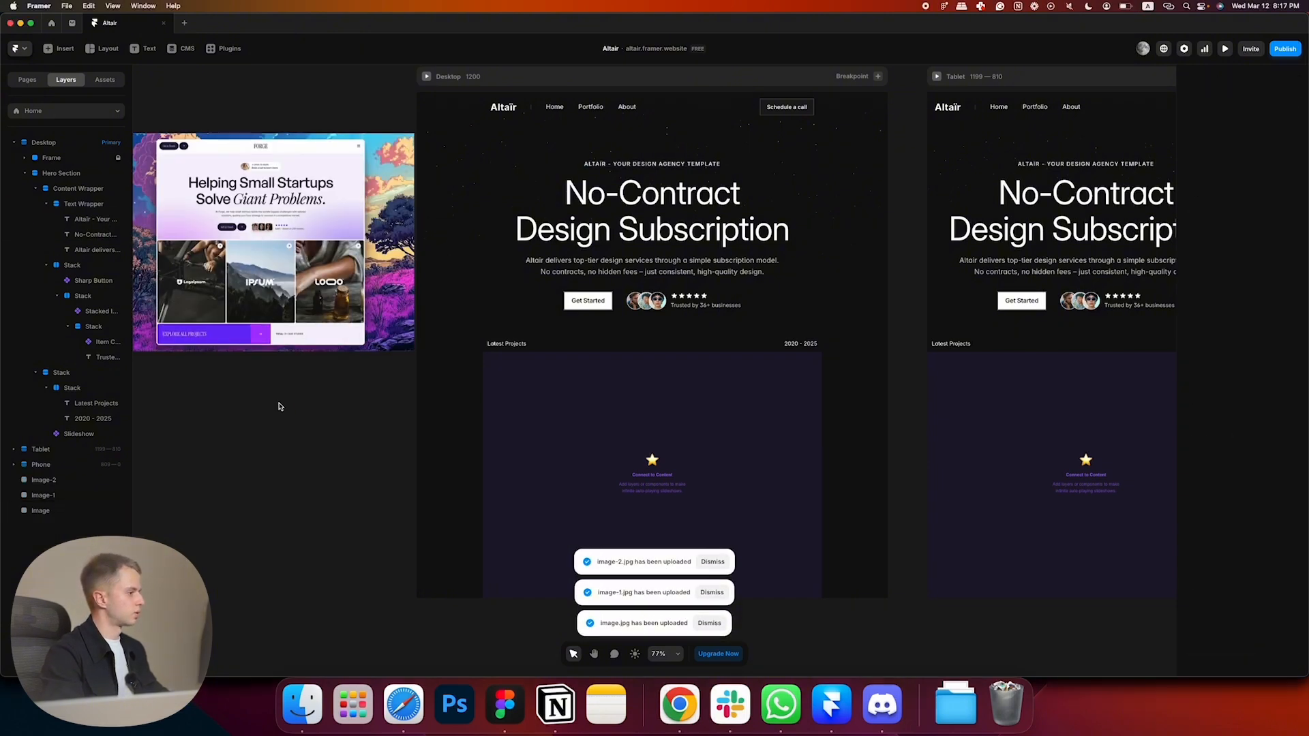
{"action": "key", "text": "space"}
{"action": "left_click_drag", "start_coordinate": [373, 419], "coordinate": [649, 385]}
{"action": "scroll", "coordinate": [650, 386], "scroll_direction": "down", "scroll_amount": 2}
{"action": "left_click_drag", "start_coordinate": [576, 290], "coordinate": [553, 484]}
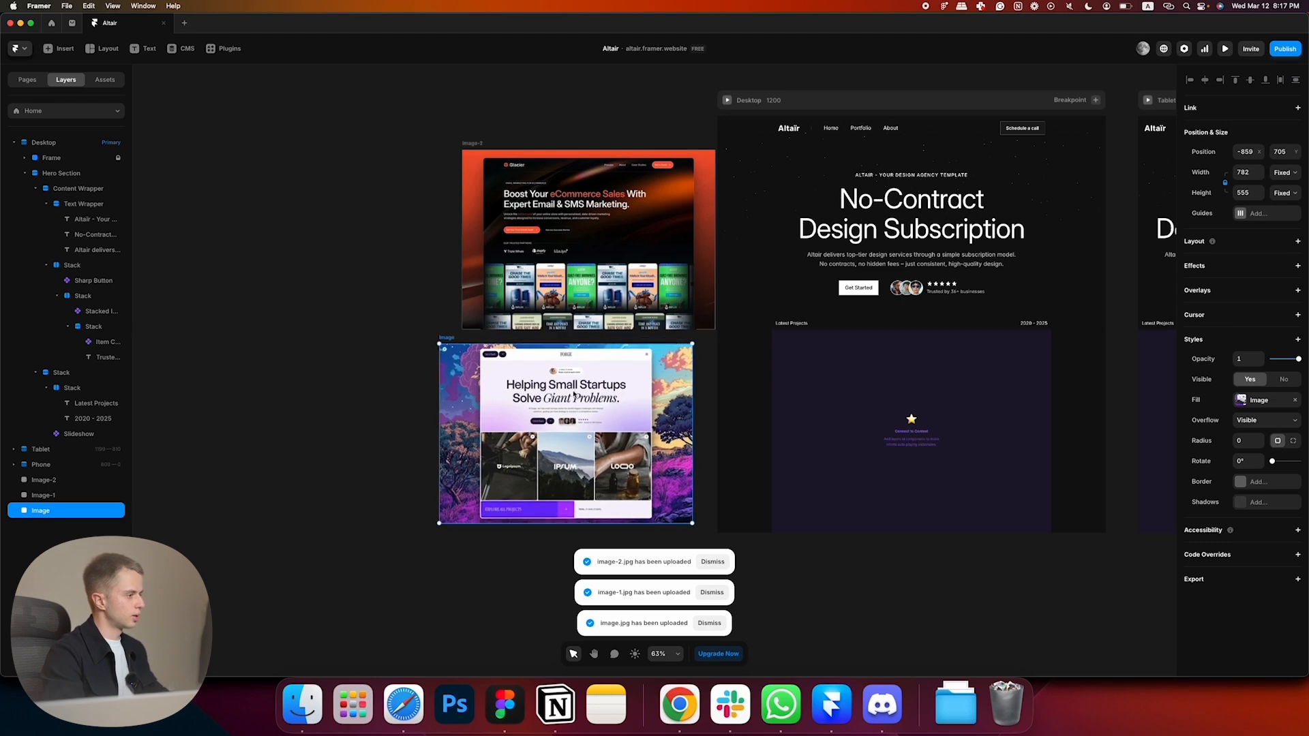
{"action": "left_click_drag", "start_coordinate": [577, 321], "coordinate": [325, 488]}
{"action": "scroll", "coordinate": [716, 347], "scroll_direction": "down", "scroll_amount": 3}
{"action": "left_click_drag", "start_coordinate": [630, 281], "coordinate": [212, 432]}
- Switch to Figma and inspect the size, fill, stroke and effects of the rectangle behind the central project image
{"action": "key", "text": "super+Tab"}
{"action": "key", "text": "super+Tab"}
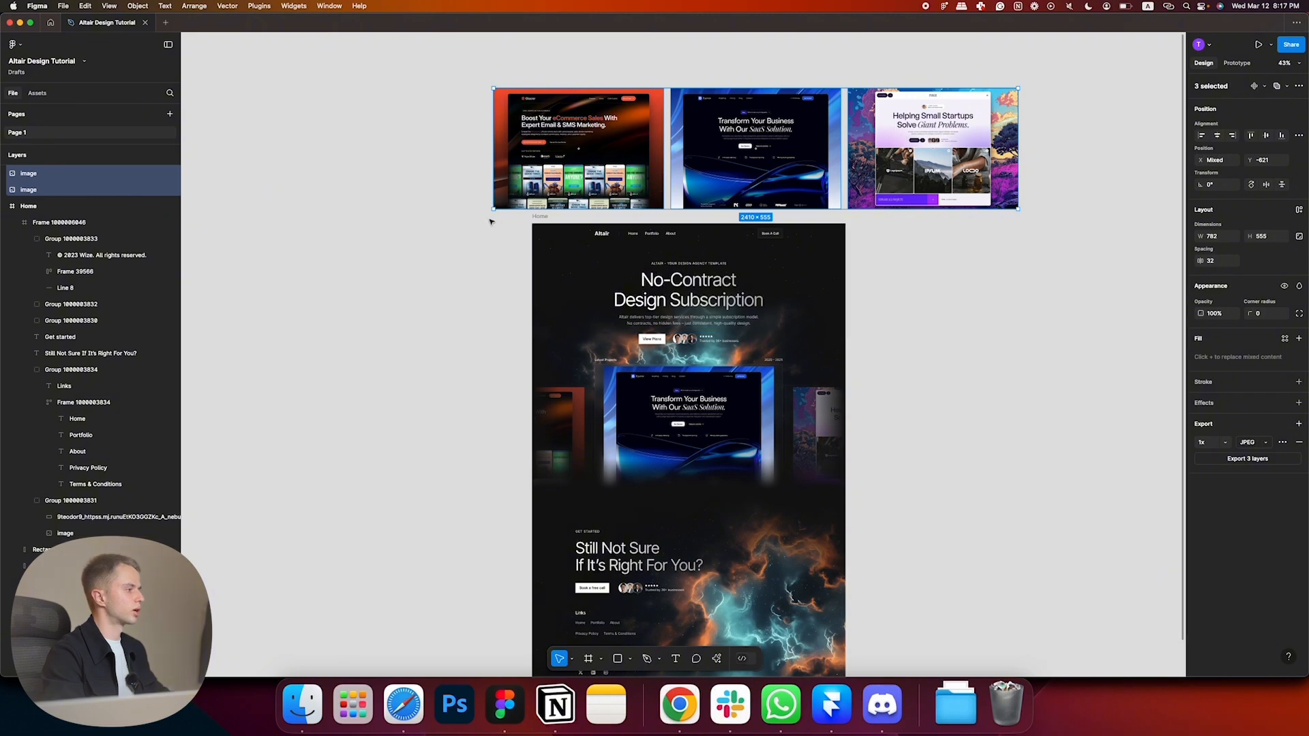
{"action": "scroll", "coordinate": [579, 383], "scroll_direction": "up", "scroll_amount": 8}
{"action": "left_click", "coordinate": [635, 346], "text": "super"}
{"action": "left_click_drag", "start_coordinate": [554, 298], "coordinate": [264, 171]}
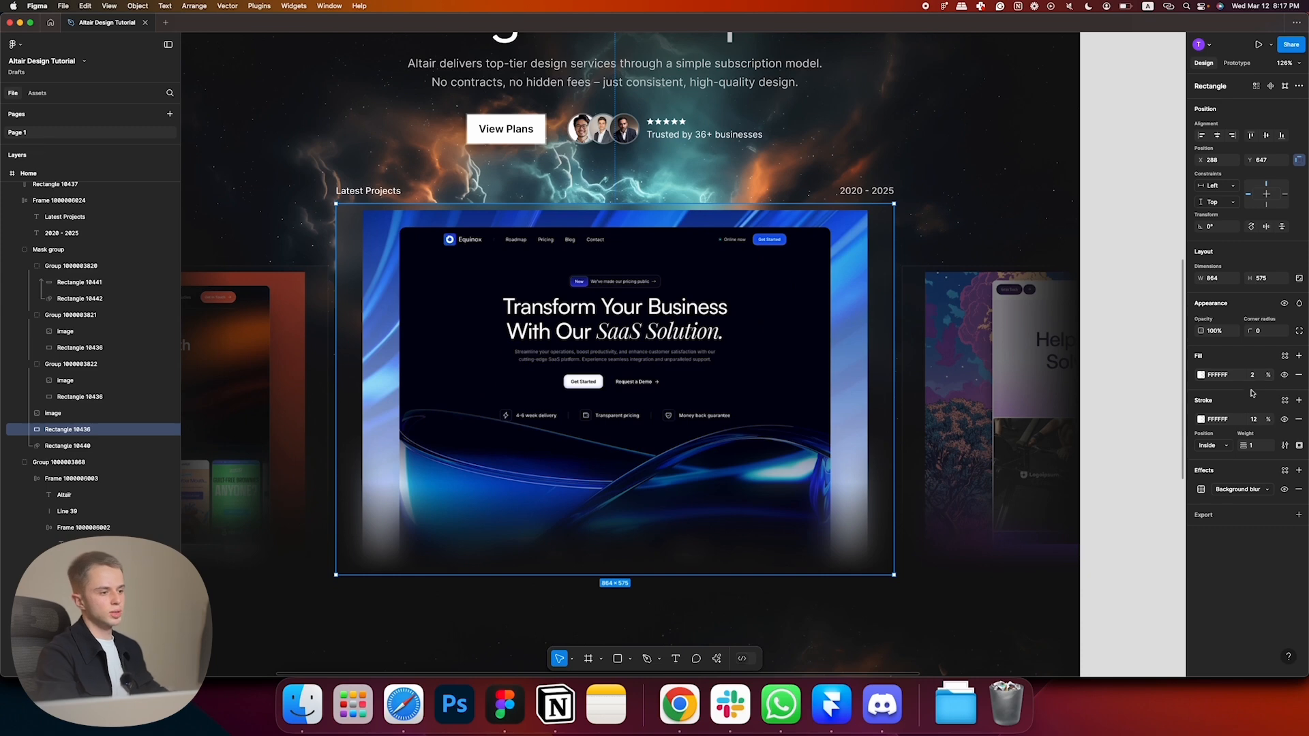
- Switch back to Framer and wrap the blue SaaS project image in a stack
{"action": "key", "text": "super+Tab"}
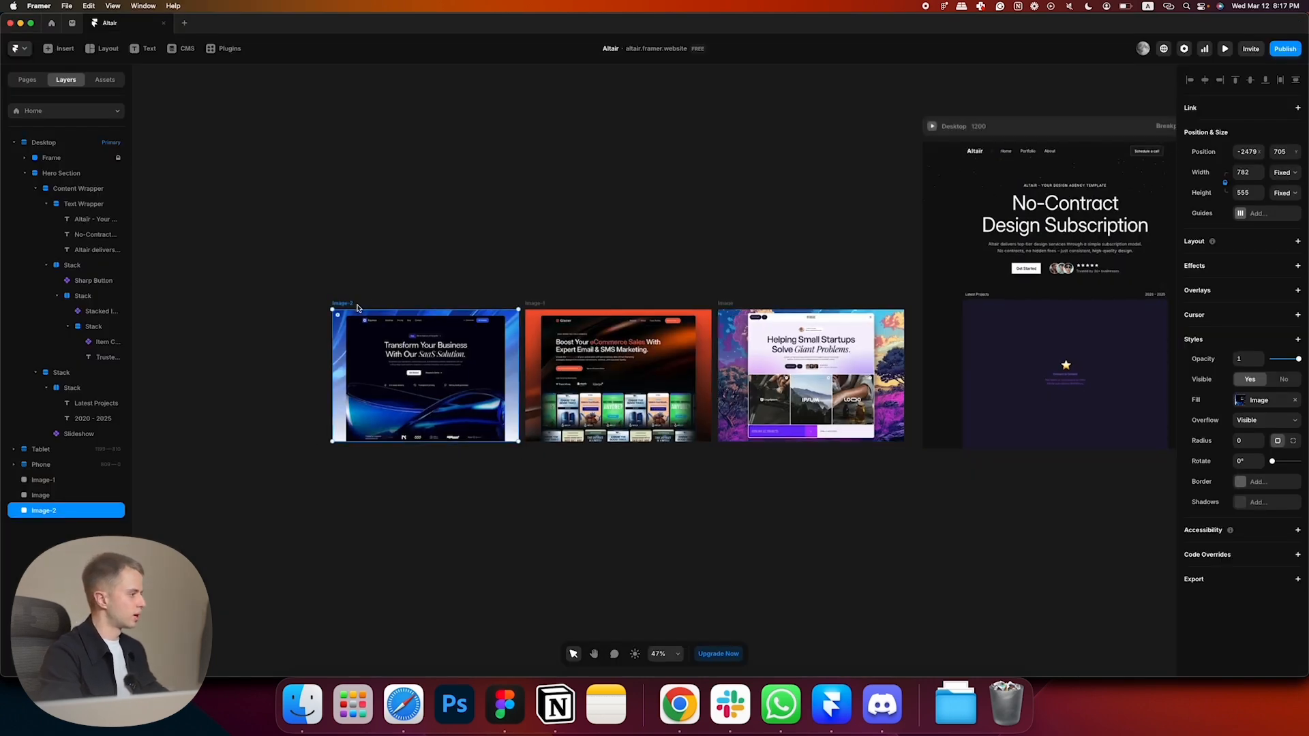
{"action": "right_click", "coordinate": [346, 305]}
{"action": "left_click", "coordinate": [395, 595]}
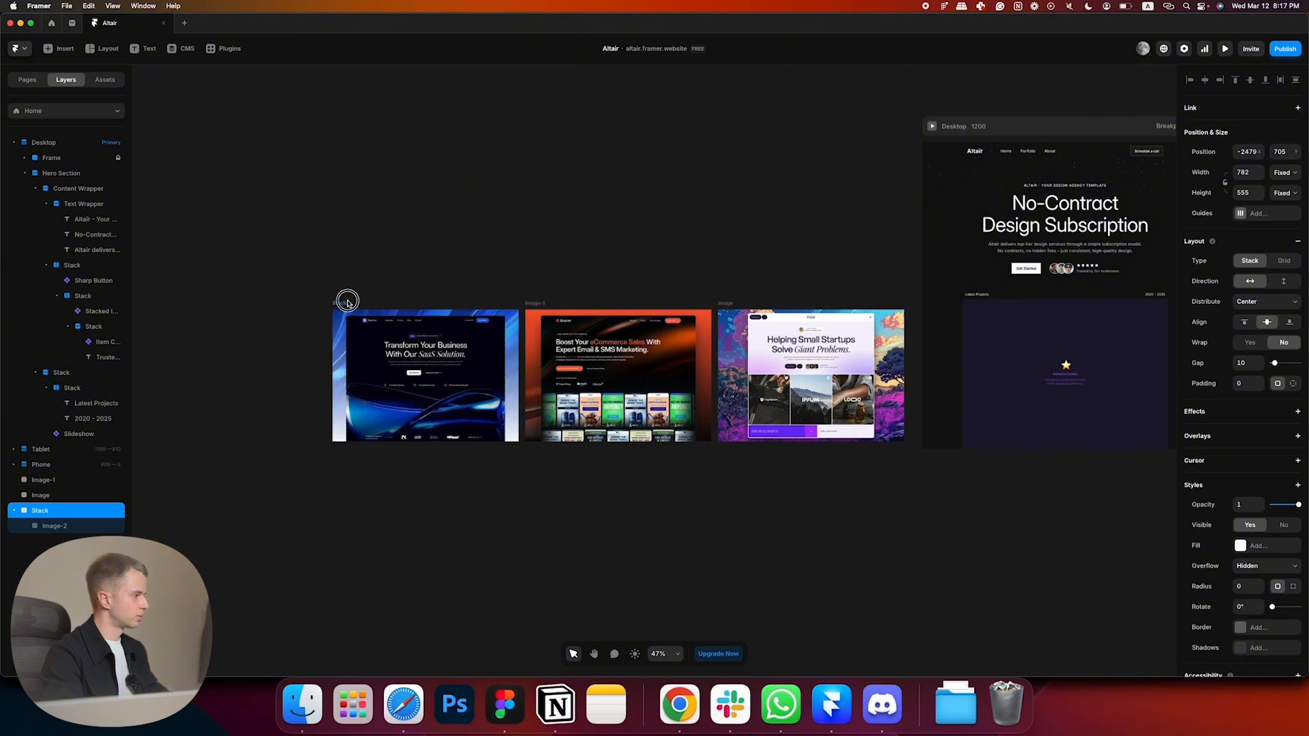
- Check the image's margins inside its rectangle in Figma and set the Framer stack's padding to 10, 40, 10, 40
{"action": "key", "text": "super+Tab"}
{"action": "key", "text": "alt"}
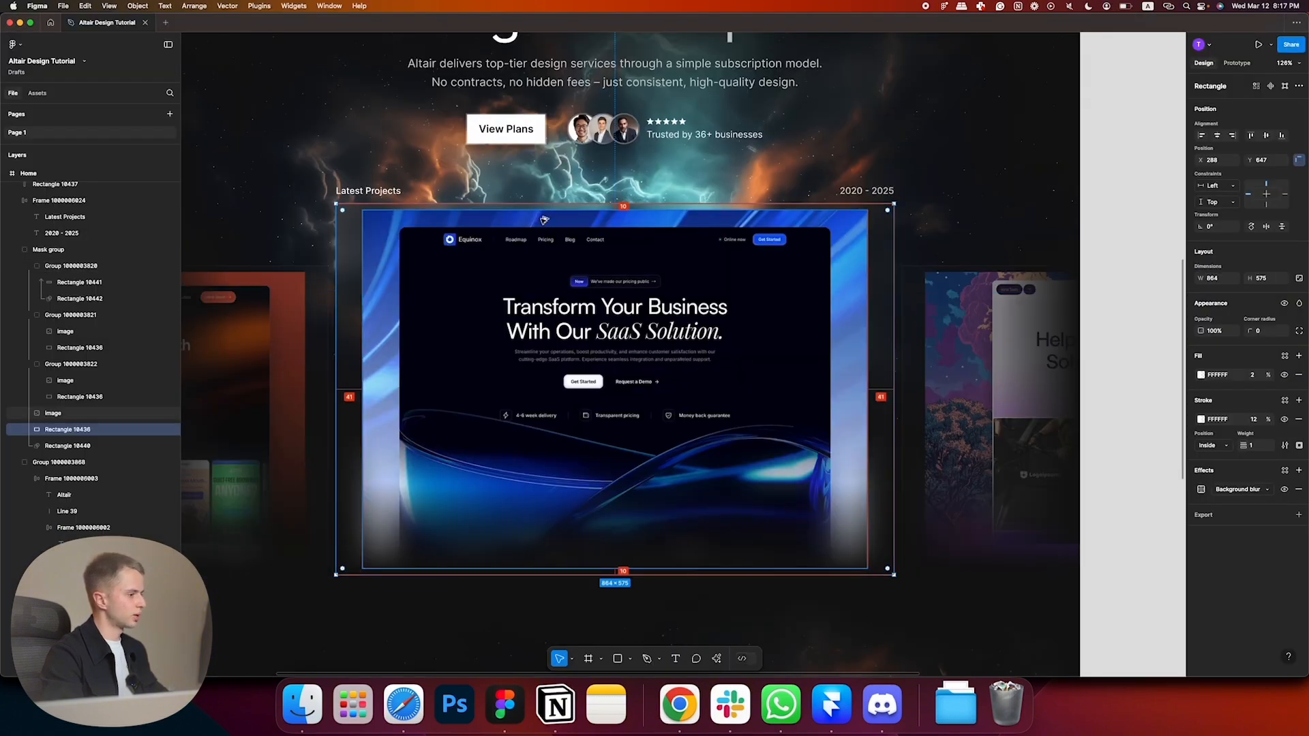
{"action": "key", "text": "super+Tab"}
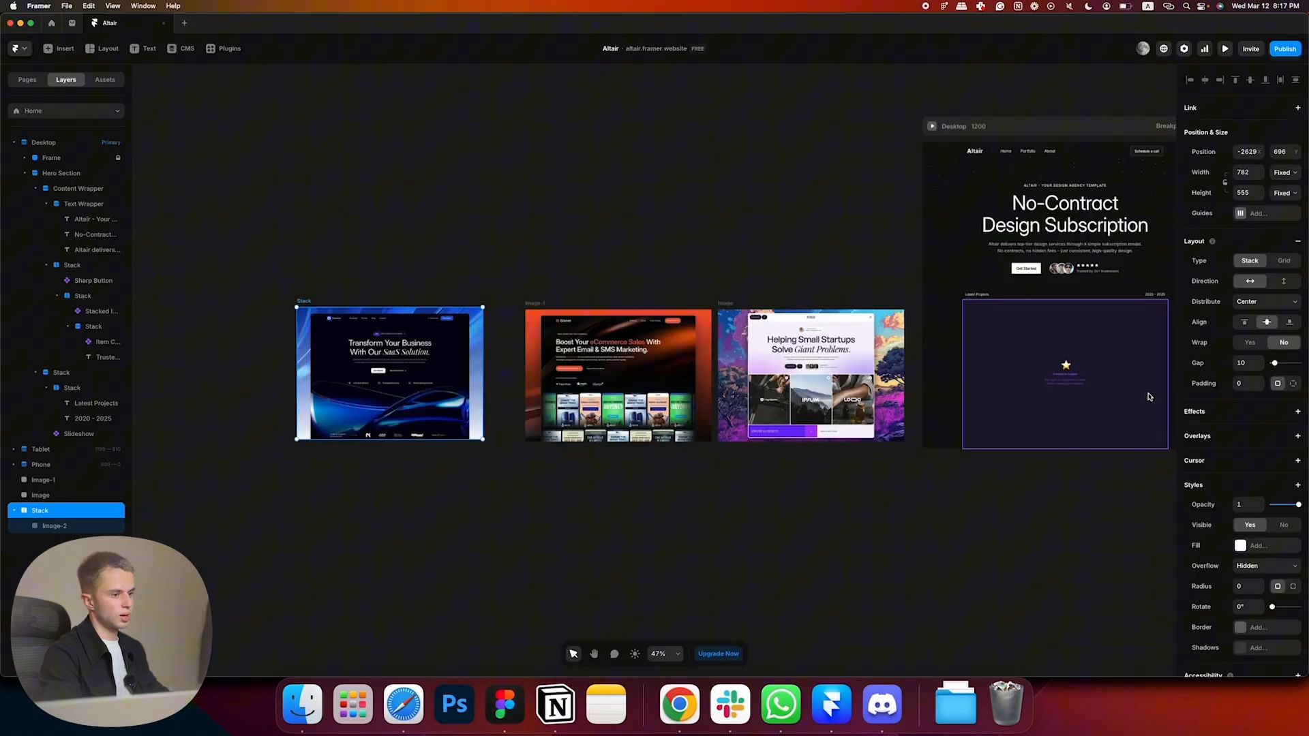
{"action": "left_click", "coordinate": [1297, 386]}
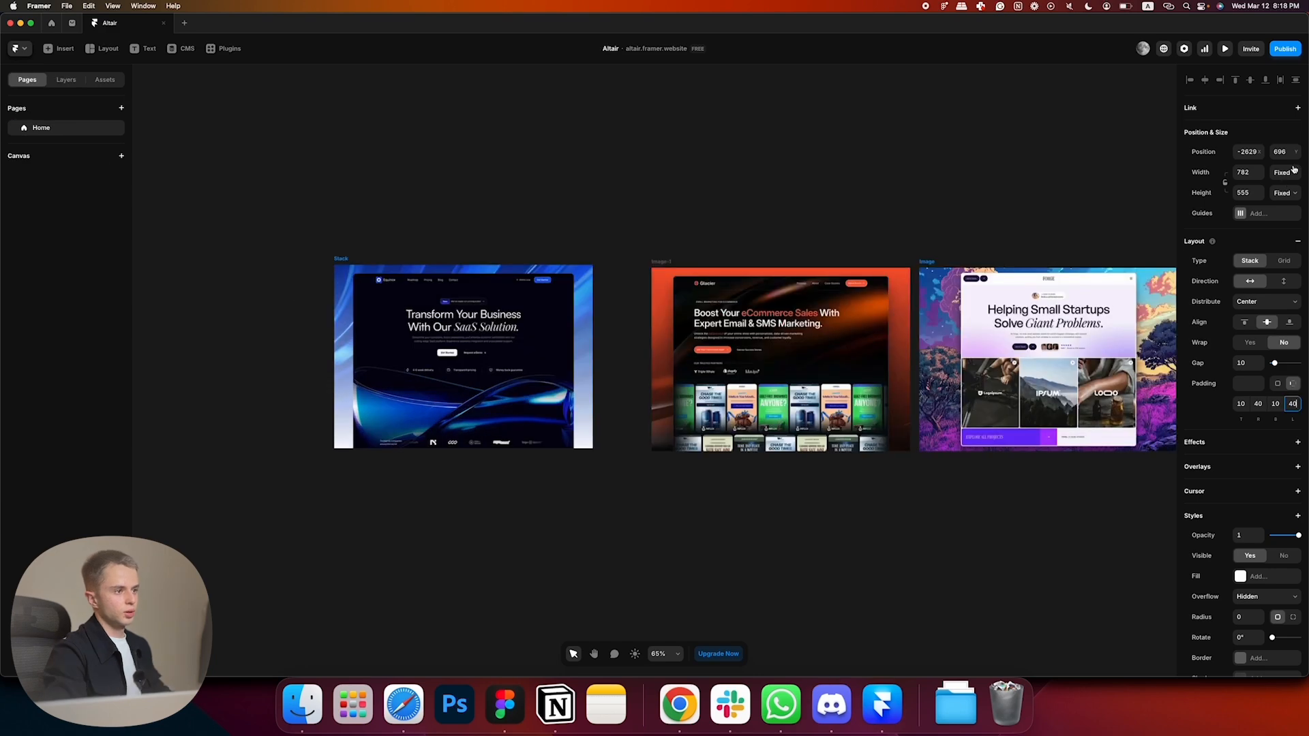
- Set the stack's width and height to Fit Content and move it slightly away from the other images
{"action": "left_click", "coordinate": [1284, 172]}
{"action": "left_click", "coordinate": [1282, 204]}
{"action": "left_click", "coordinate": [1284, 194]}
{"action": "left_click", "coordinate": [1282, 225]}
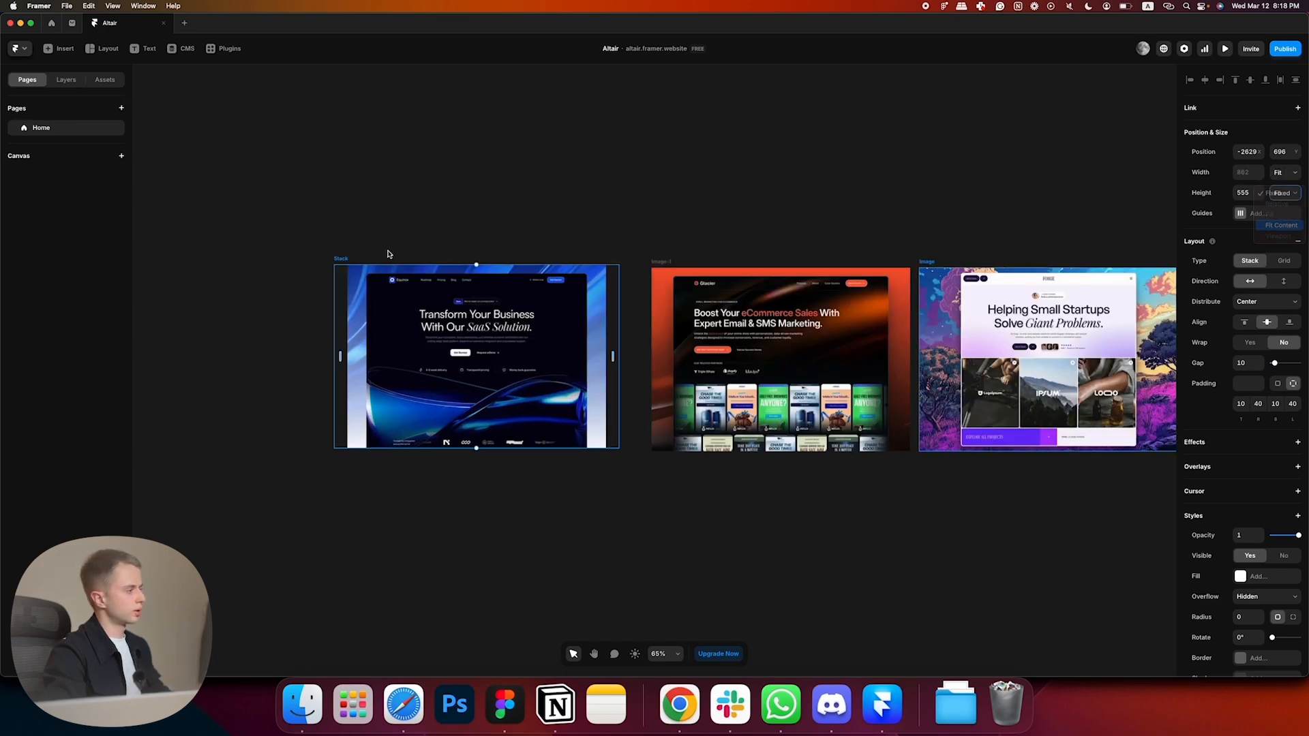
{"action": "left_click", "coordinate": [330, 251]}
{"action": "left_click_drag", "start_coordinate": [329, 251], "coordinate": [307, 239]}
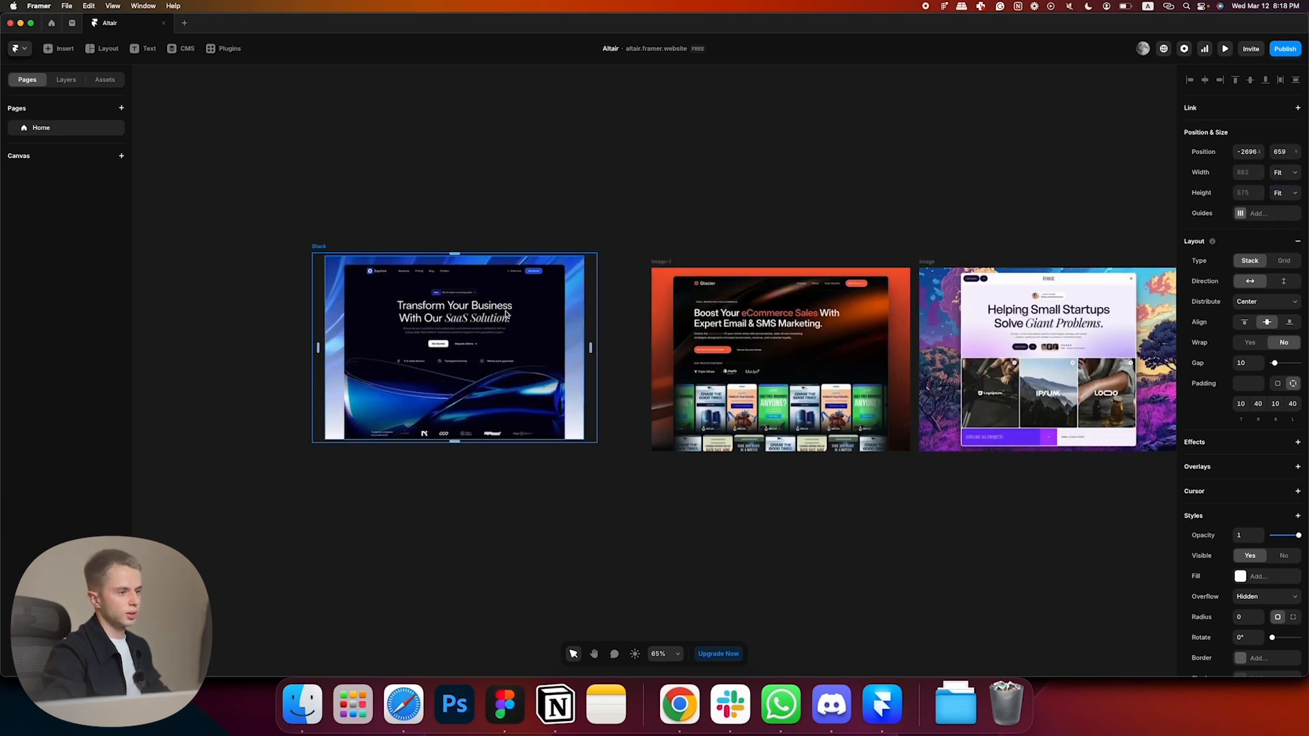
- Give the stack a #FFFFFF fill at 2% opacity
{"action": "left_click", "coordinate": [1265, 583]}
{"action": "left_click", "coordinate": [1113, 543]}
{"action": "type", "text": "2"}
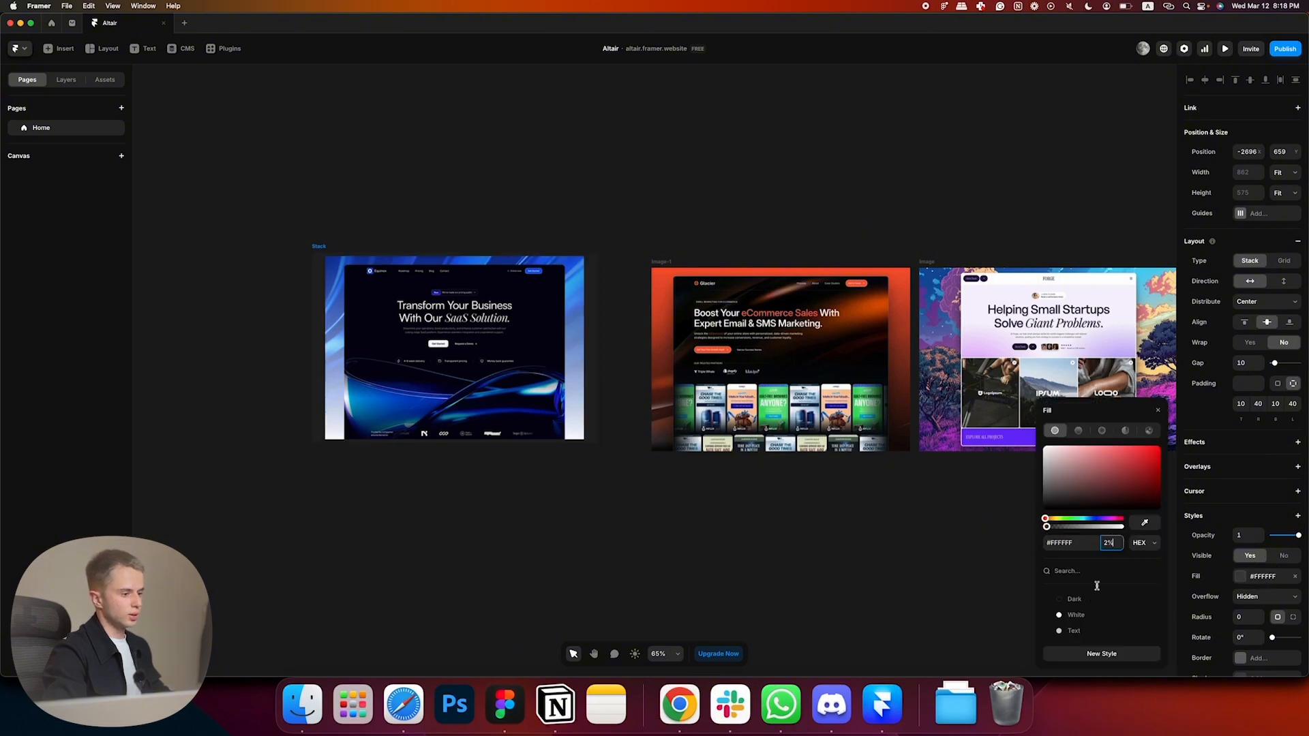
- Check the rectangle's stroke in Figma and add a solid 1 px border to the stack in #FFFFFF at 12% opacity
{"action": "key", "text": "super+Tab"}
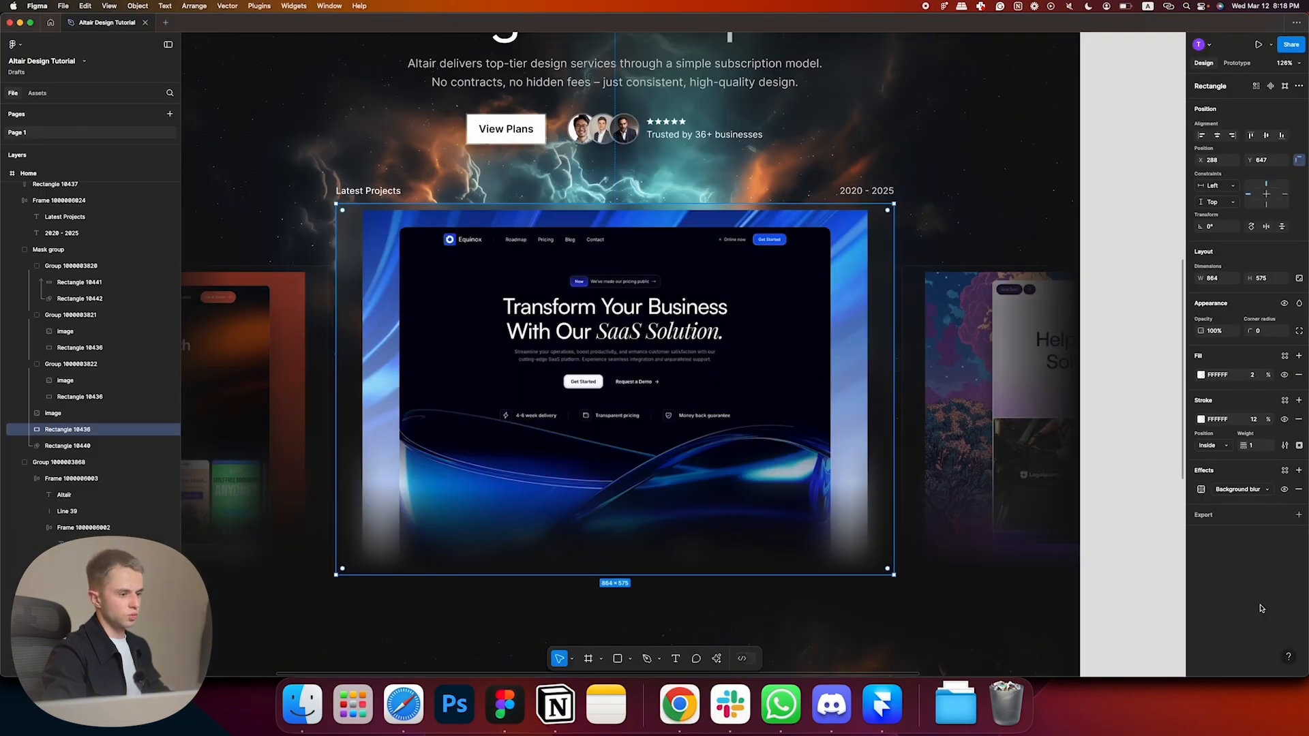
{"action": "key", "text": "super+Tab"}
{"action": "scroll", "coordinate": [1260, 609], "scroll_direction": "down", "scroll_amount": 1}
{"action": "left_click", "coordinate": [1256, 578]}
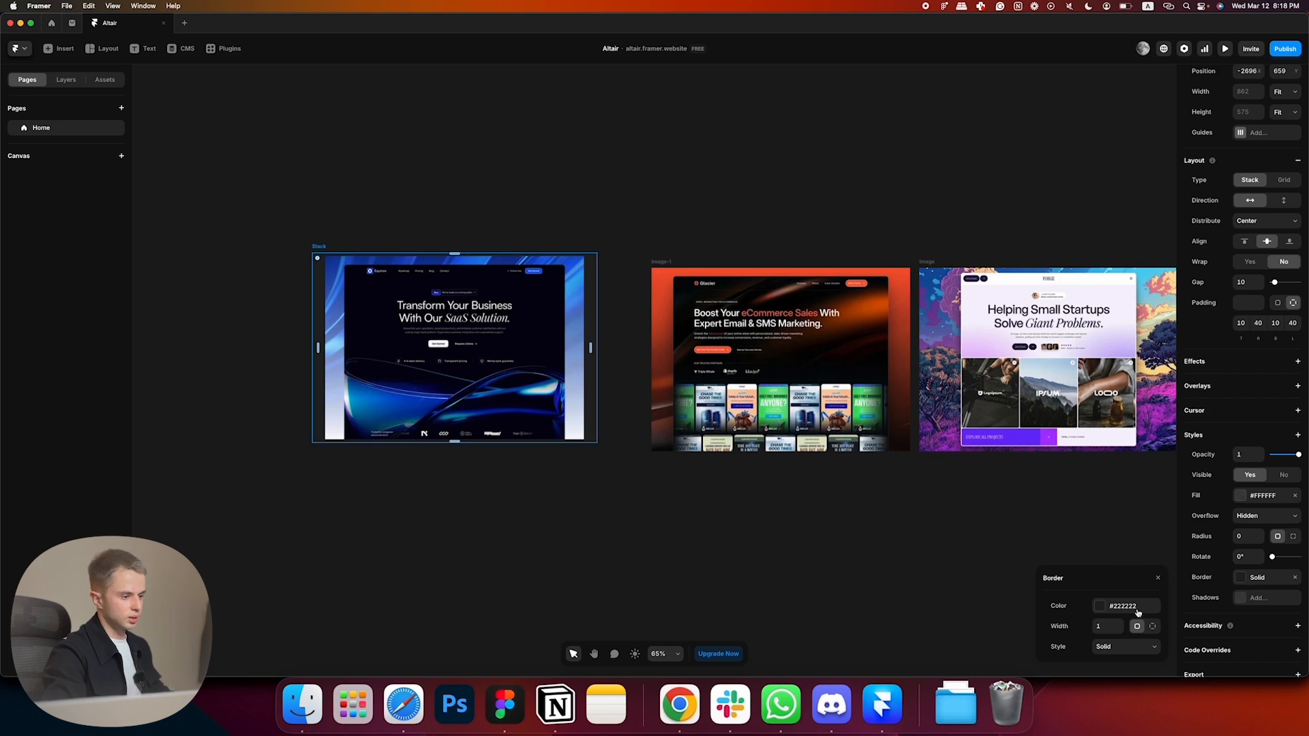
{"action": "left_click", "coordinate": [1137, 611]}
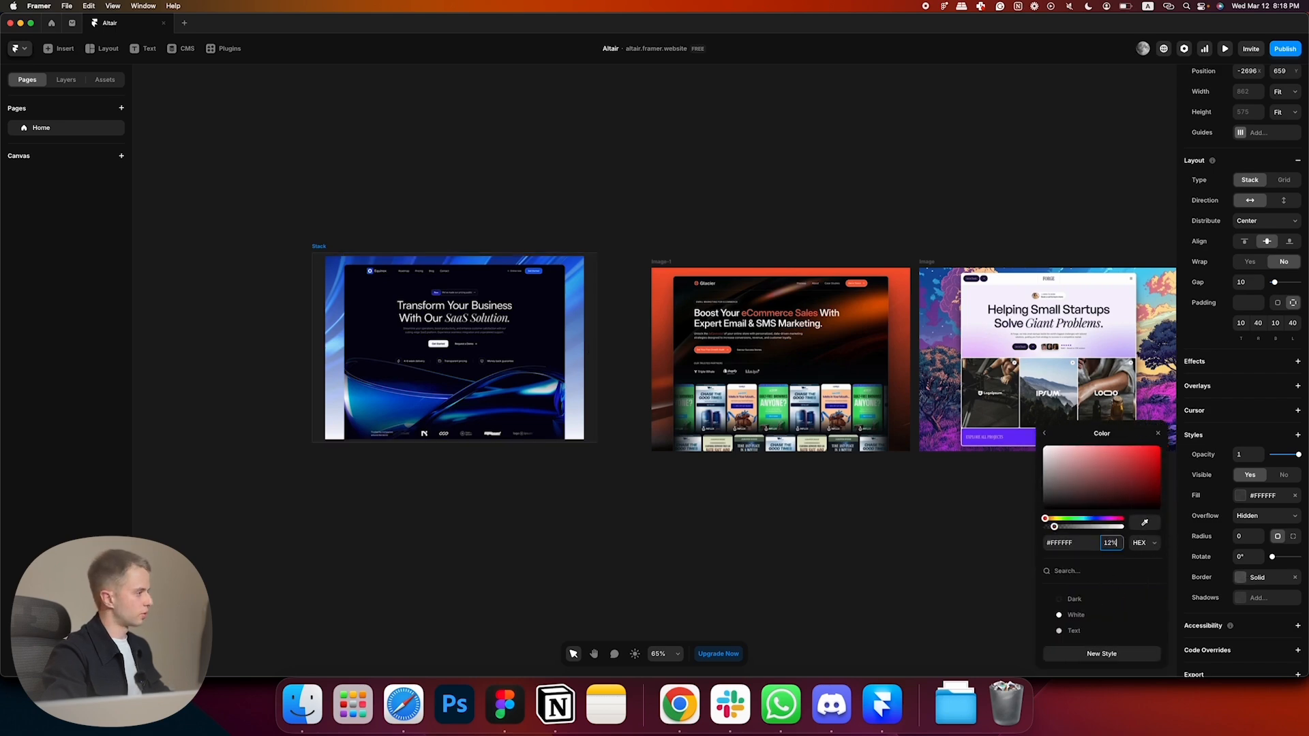
- Look up the rectangle's background blur in Figma and add a matching background blur to the Framer stack
{"action": "key", "text": "super+Tab"}
{"action": "left_click", "coordinate": [1202, 489]}
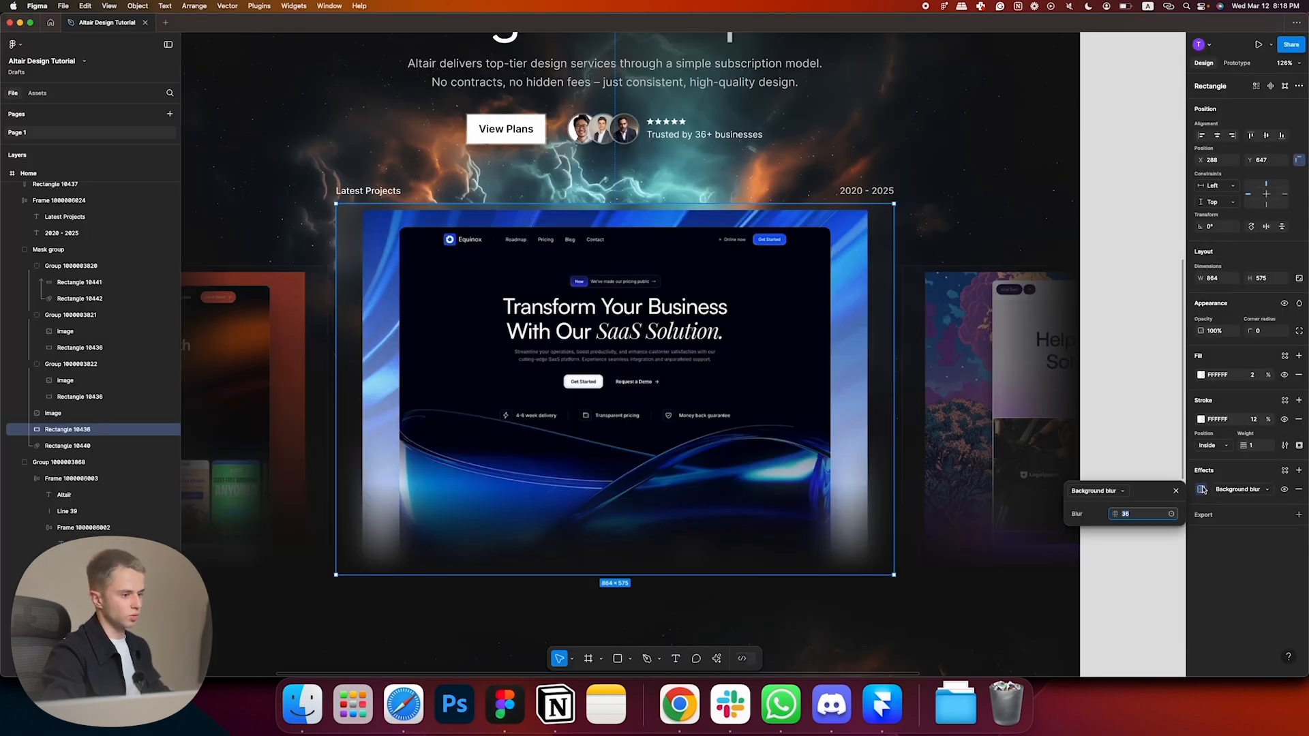
{"action": "key", "text": "super+Tab"}
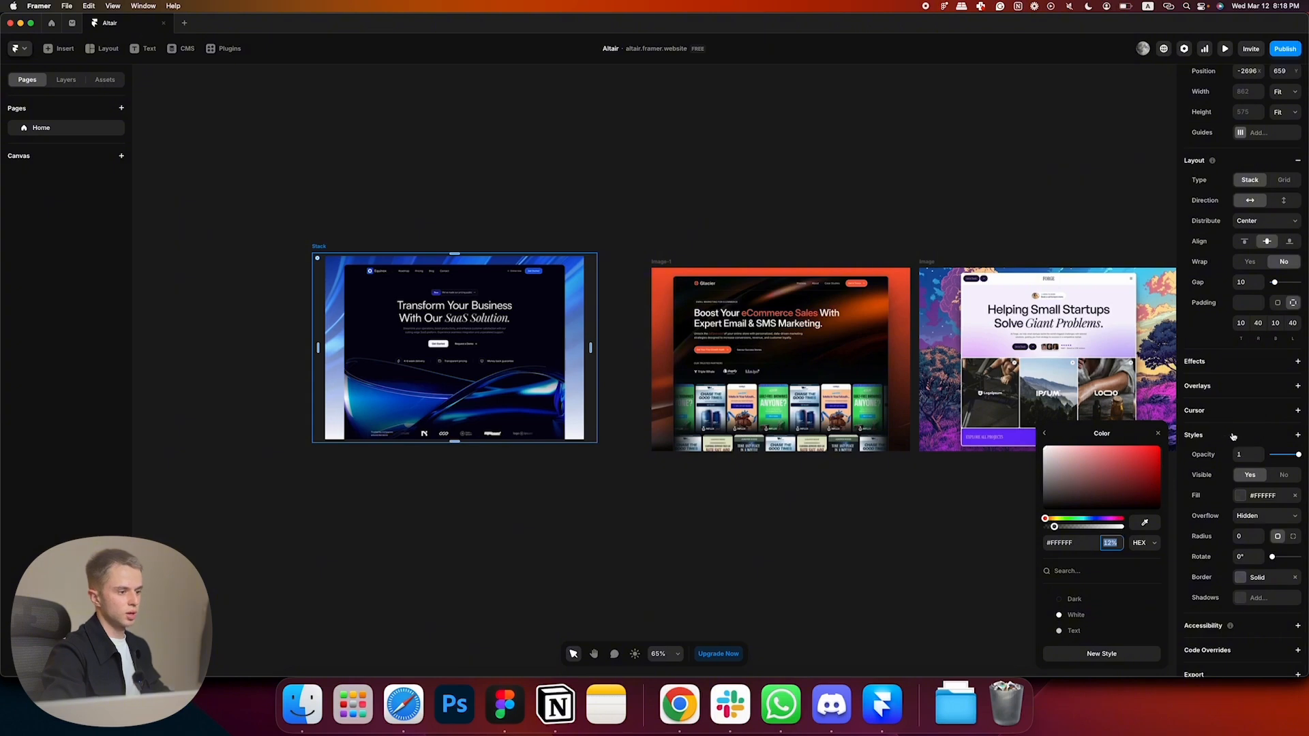
{"action": "left_click", "coordinate": [1299, 435]}
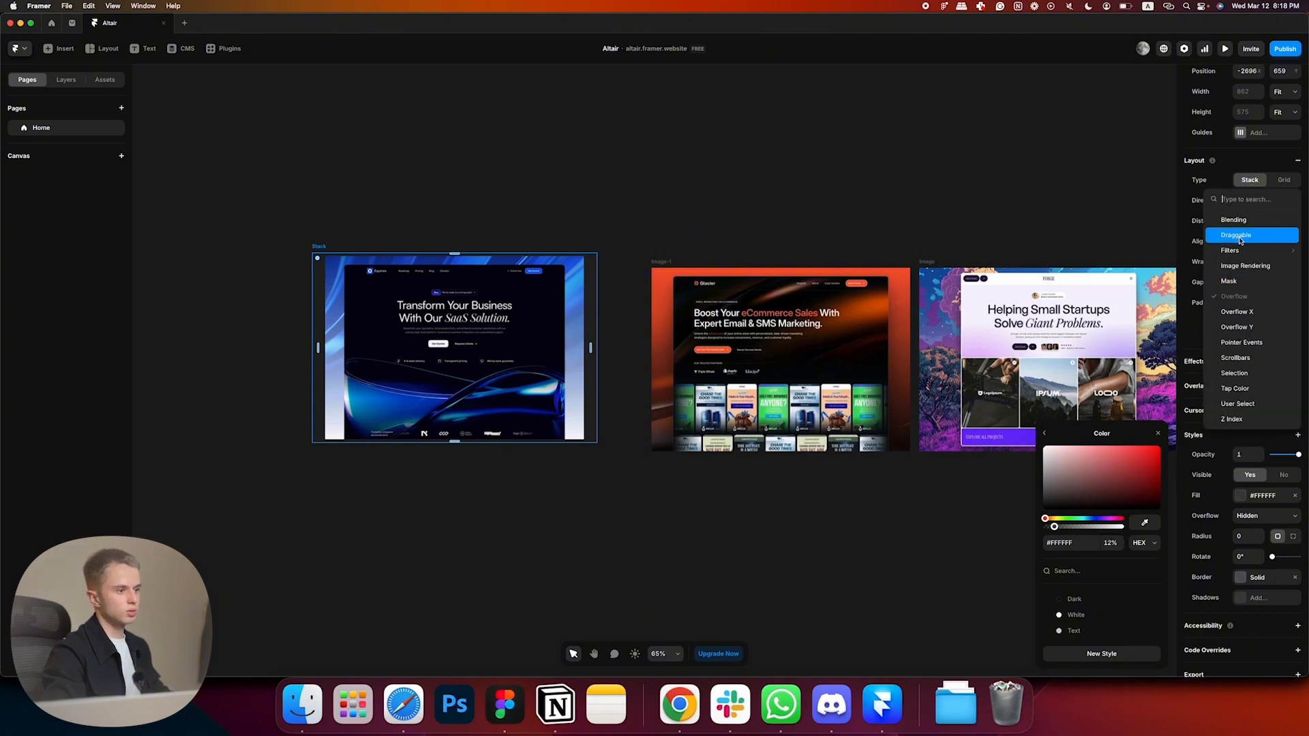
{"action": "left_click", "coordinate": [1159, 268]}
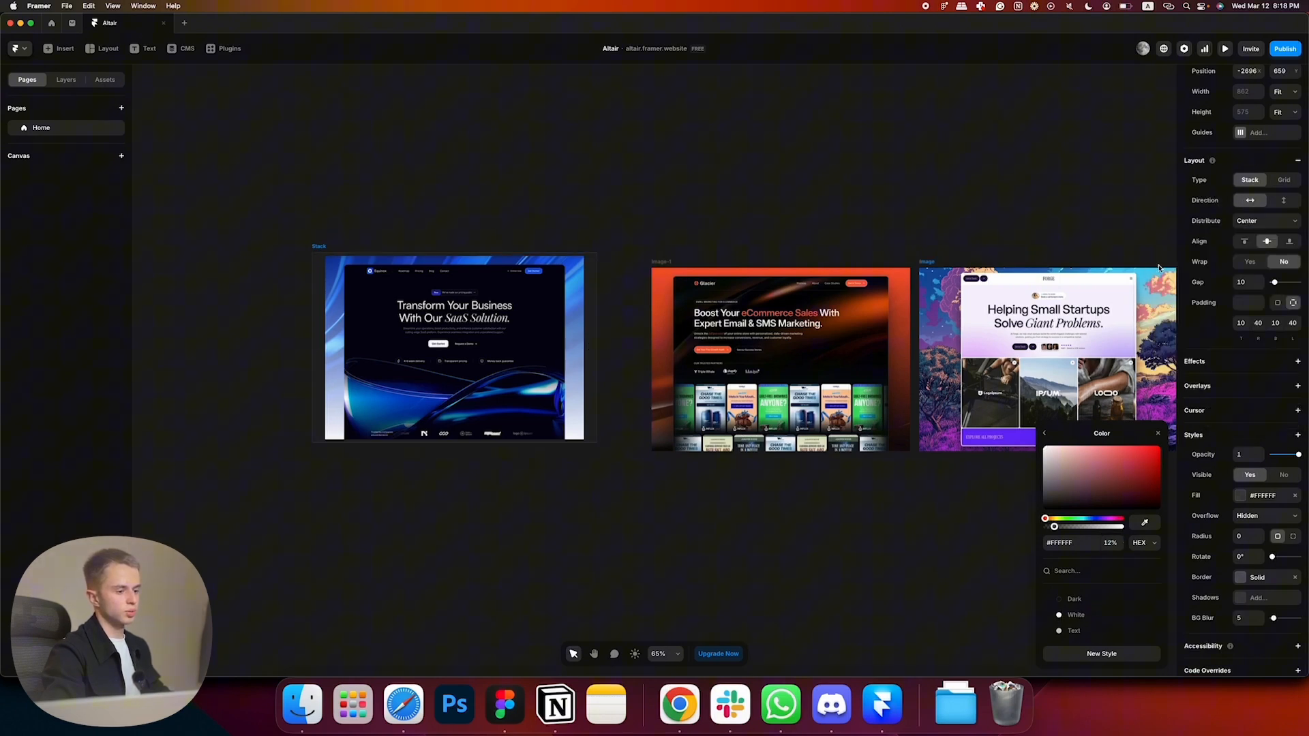
{"action": "left_click", "coordinate": [1243, 617]}
{"action": "key", "text": "Return"}
{"action": "left_click", "coordinate": [652, 205]}
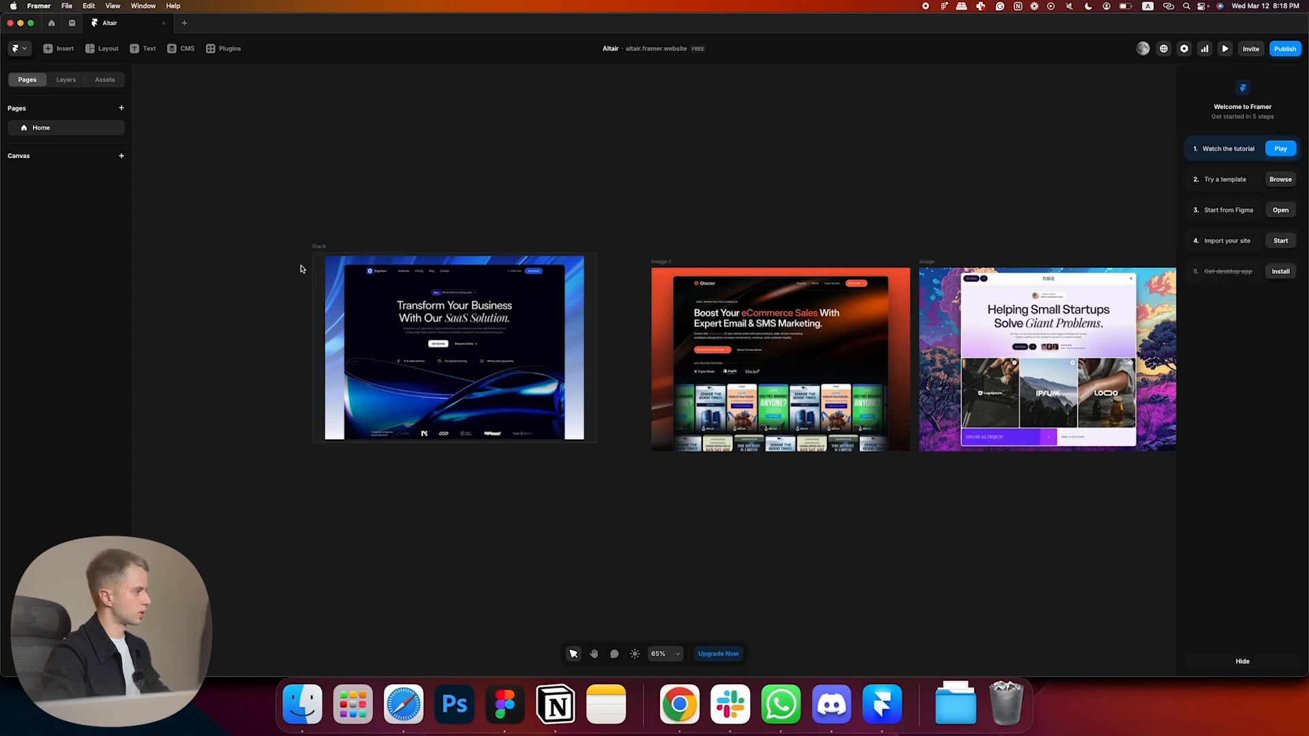
- Move the stack below the loose images and duplicate it twice to form a row of three stacks
{"action": "scroll", "coordinate": [301, 267], "scroll_direction": "down", "scroll_amount": 3}
{"action": "left_click", "coordinate": [315, 251]}
{"action": "left_click_drag", "start_coordinate": [315, 251], "coordinate": [753, 447]}
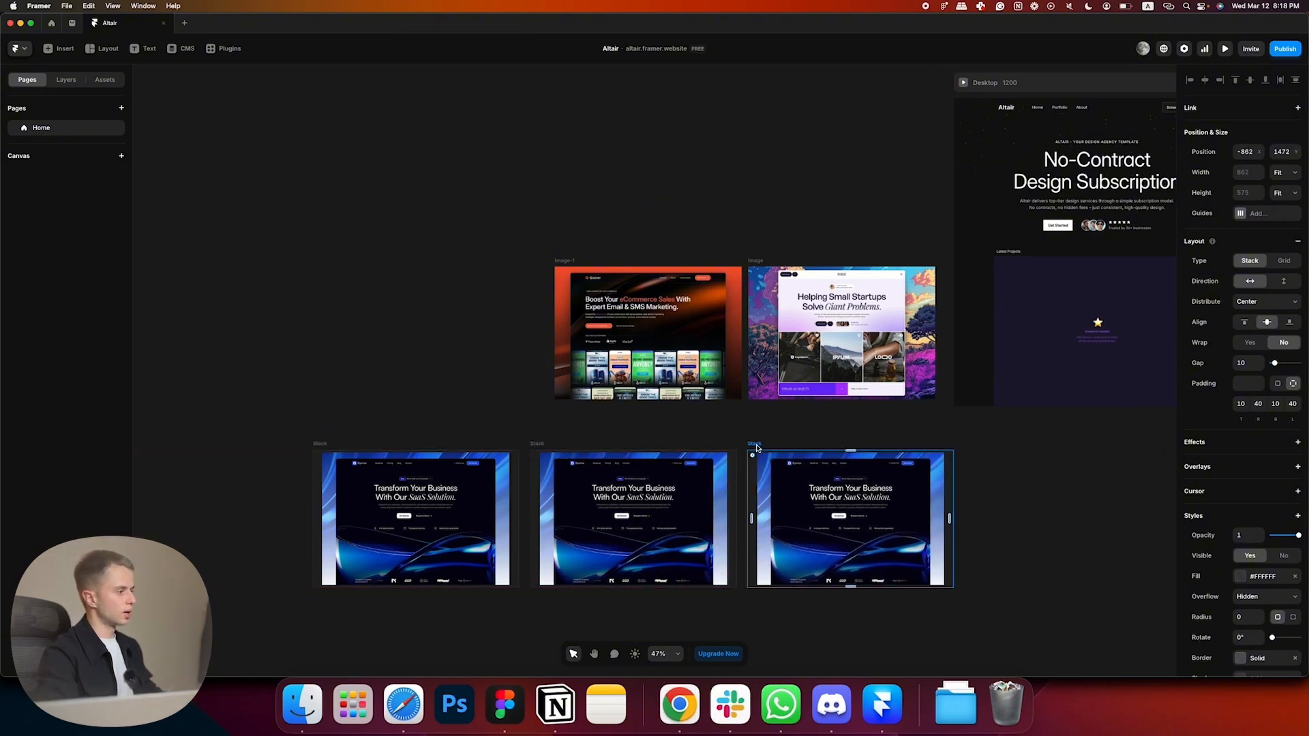
- Copy the fill of the orange eCommerce image onto the image in the middle stack
{"action": "left_click", "coordinate": [673, 338]}
{"action": "right_click", "coordinate": [1263, 399]}
{"action": "left_click", "coordinate": [1232, 407]}
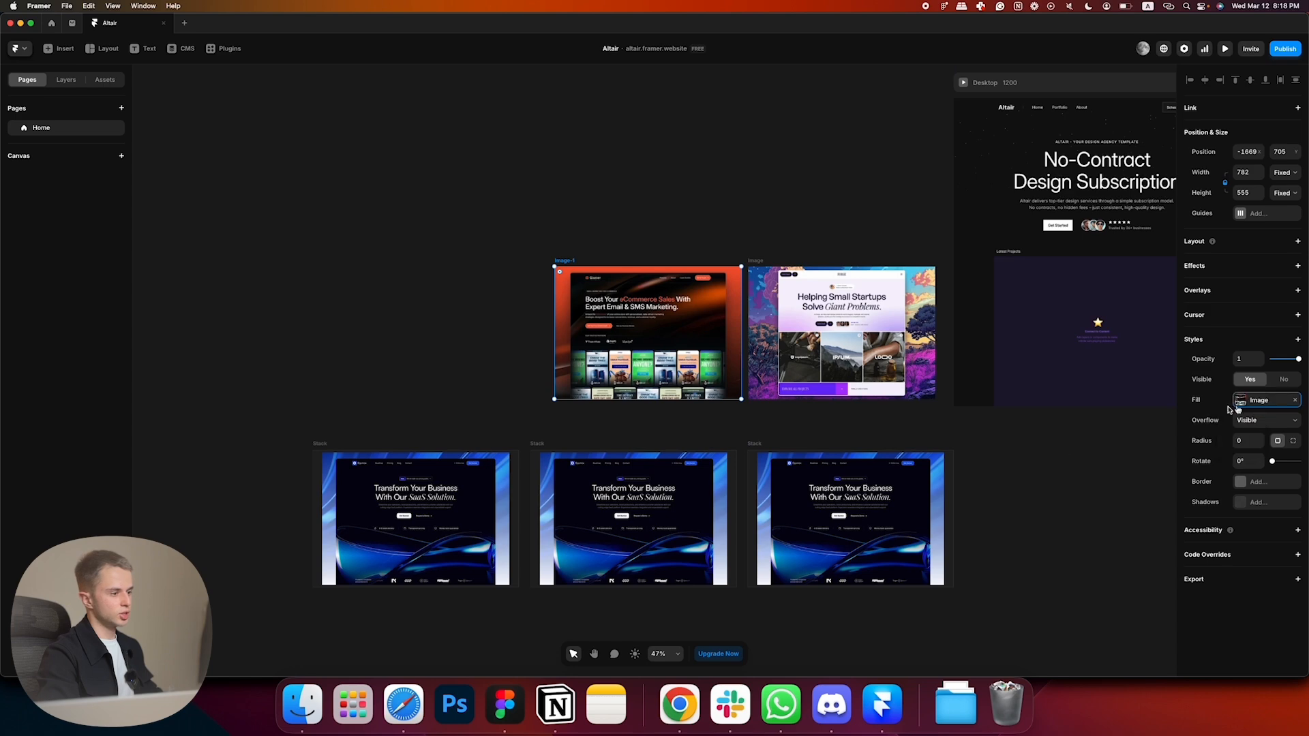
{"action": "left_click", "coordinate": [671, 539]}
{"action": "right_click", "coordinate": [1234, 435]}
{"action": "left_click", "coordinate": [1255, 456]}
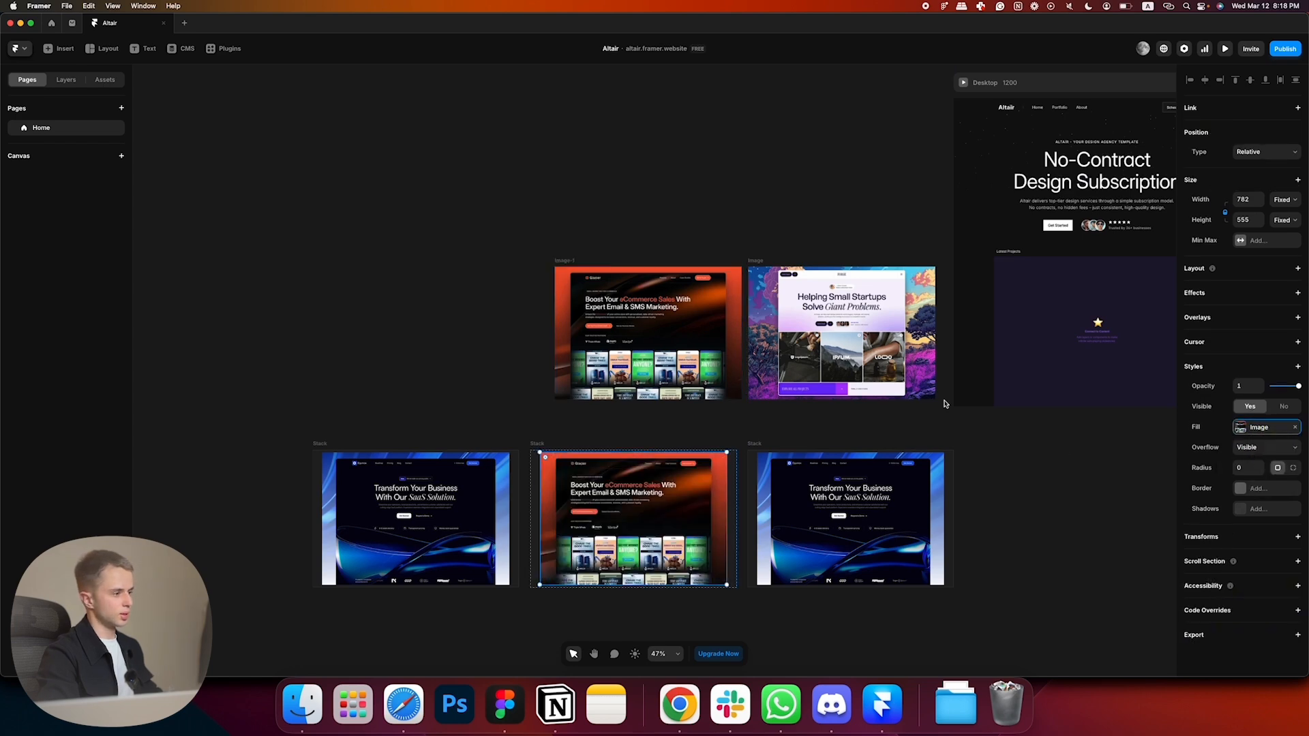
- Copy the fill of the Helping Small Startups image onto the image in the third stack
{"action": "right_click", "coordinate": [1261, 402]}
{"action": "left_click", "coordinate": [1233, 404]}
{"action": "left_click", "coordinate": [883, 508]}
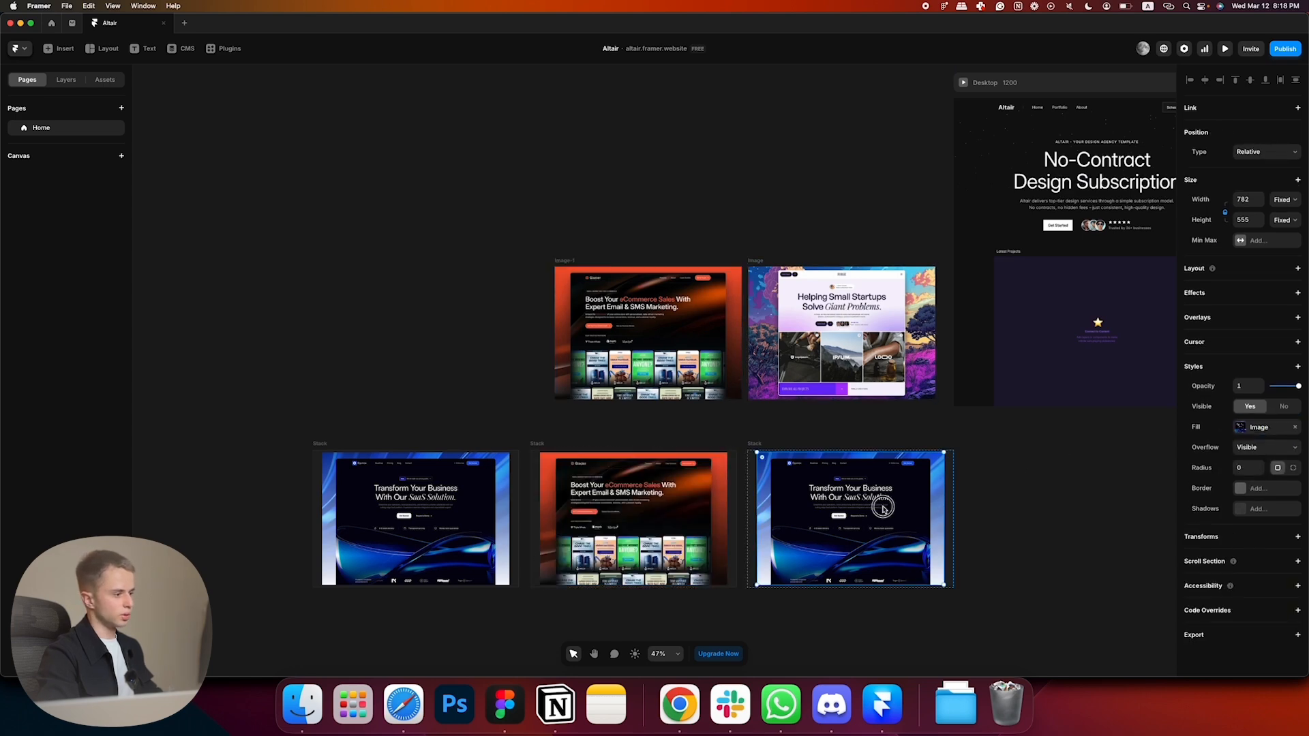
{"action": "right_click", "coordinate": [1264, 433]}
{"action": "left_click", "coordinate": [1257, 458]}
- Delete the two loose source images and move the three stacks up beside the Desktop frame
{"action": "left_click", "coordinate": [1050, 452]}
{"action": "left_click_drag", "start_coordinate": [903, 637], "coordinate": [701, 485]}
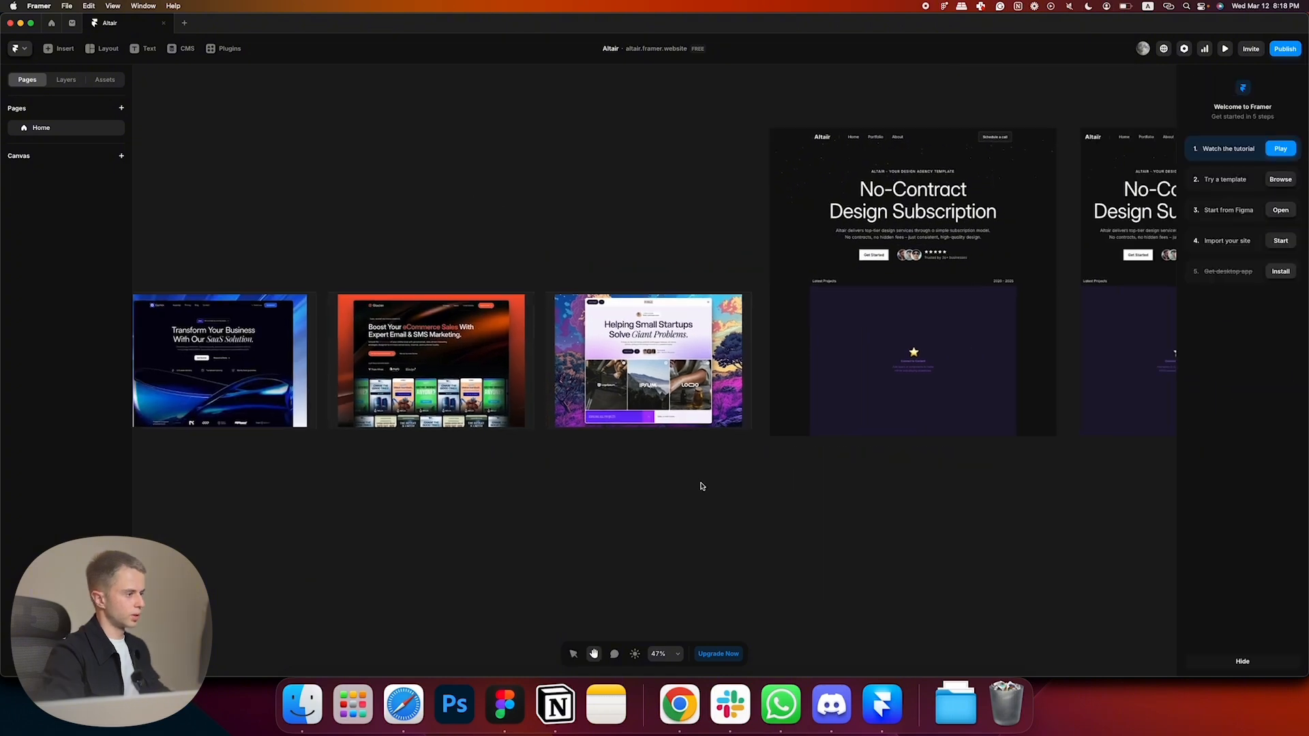
{"action": "scroll", "coordinate": [674, 466], "scroll_direction": "down", "scroll_amount": 1}
{"action": "scroll", "coordinate": [675, 460], "scroll_direction": "up", "scroll_amount": 1}
- Connect all three project stacks to the slideshow as its content, starting with the Helping Small Startups stack
{"action": "left_click", "coordinate": [951, 358]}
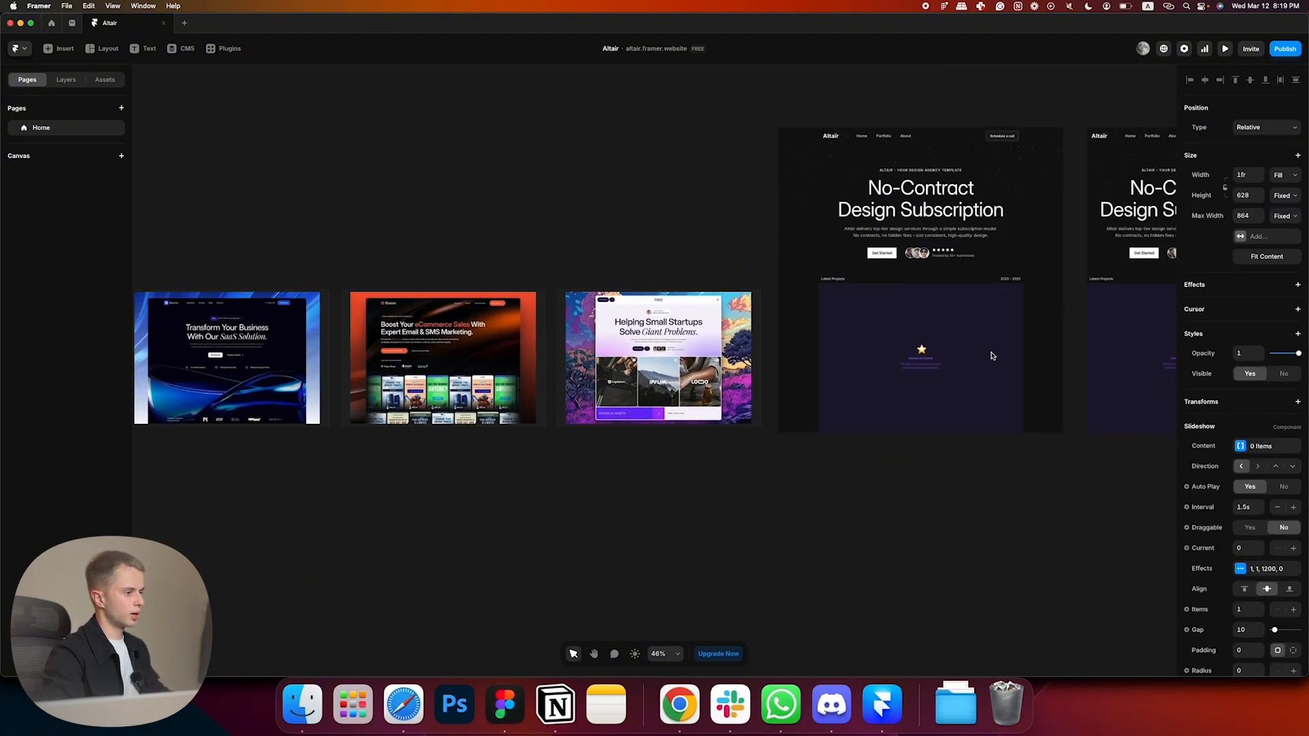
{"action": "left_click_drag", "start_coordinate": [1023, 358], "coordinate": [726, 344]}
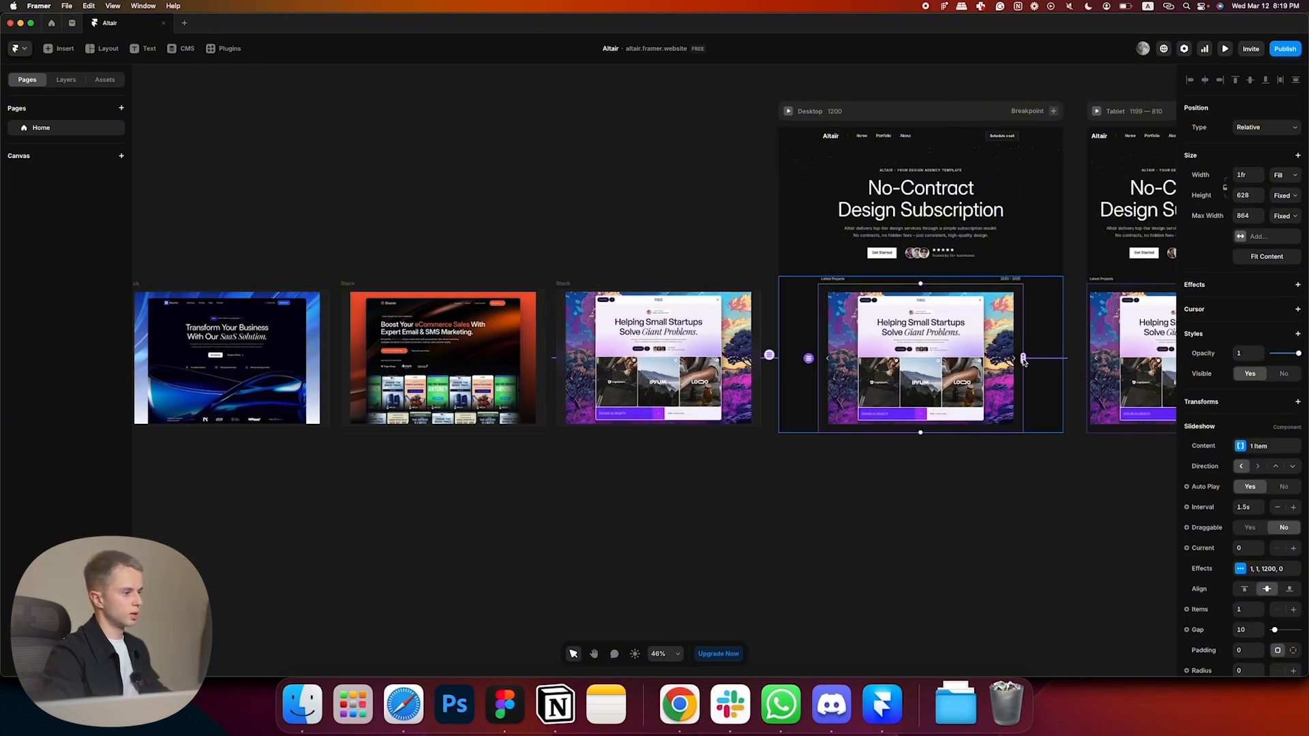
{"action": "left_click_drag", "start_coordinate": [1023, 361], "coordinate": [443, 358]}
{"action": "left_click_drag", "start_coordinate": [1023, 358], "coordinate": [227, 358]}
- Set the slideshow's autoplay interval to 2.5s
{"action": "scroll", "coordinate": [840, 492], "scroll_direction": "right", "scroll_amount": 5}
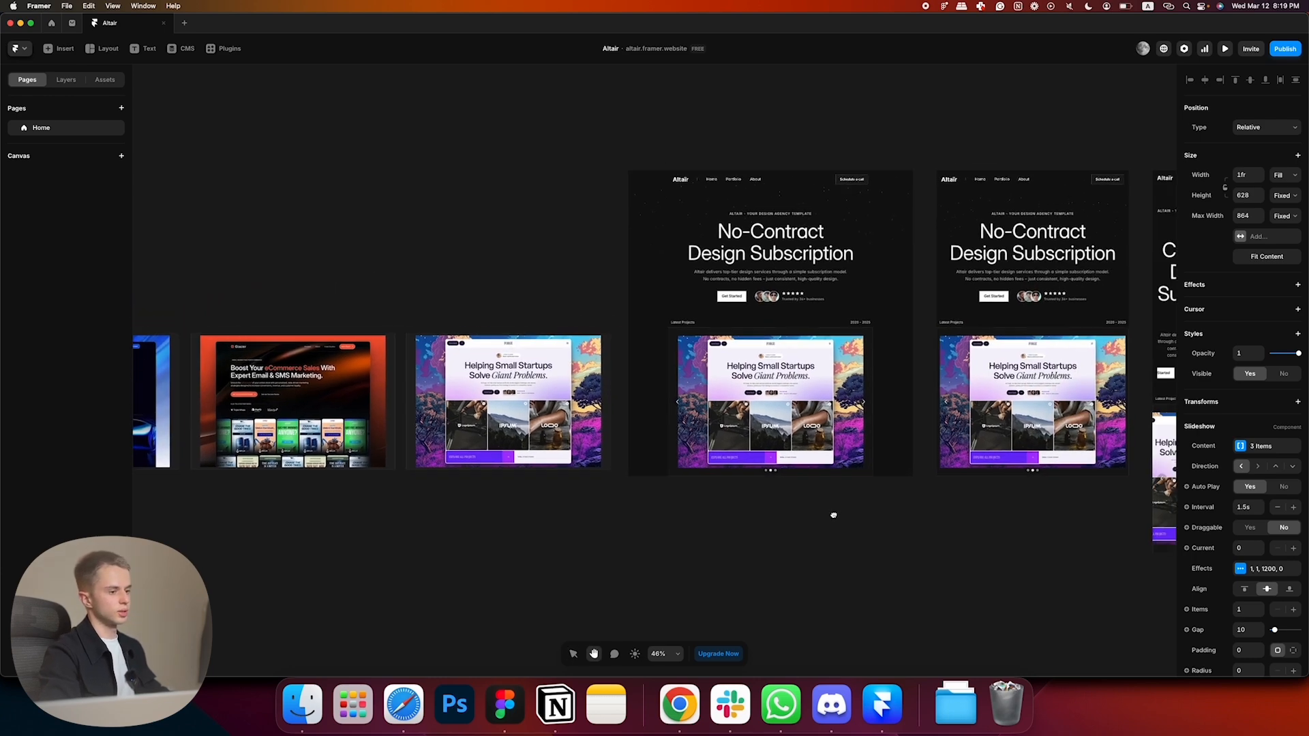
{"action": "scroll", "coordinate": [876, 345], "scroll_direction": "up", "scroll_amount": 3}
{"action": "scroll", "coordinate": [876, 345], "scroll_direction": "up", "scroll_amount": 1}
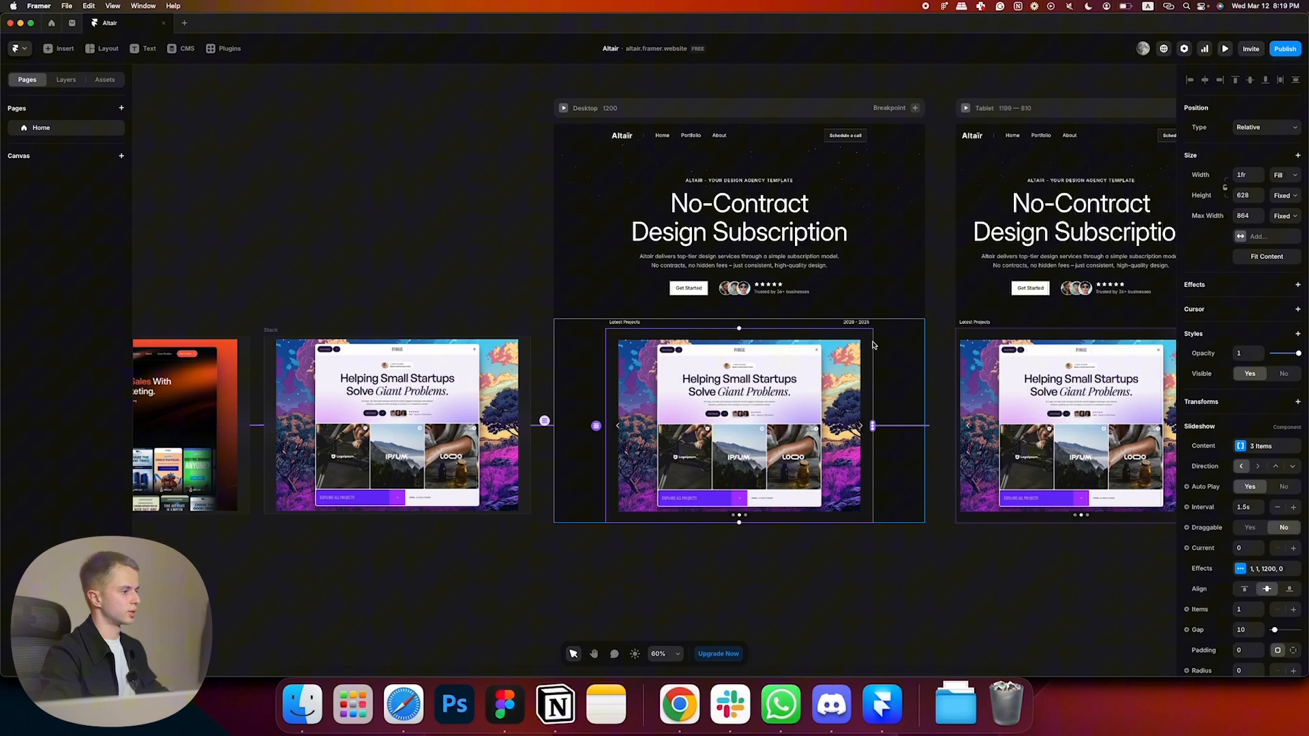
{"action": "scroll", "coordinate": [873, 345], "scroll_direction": "up", "scroll_amount": 1}
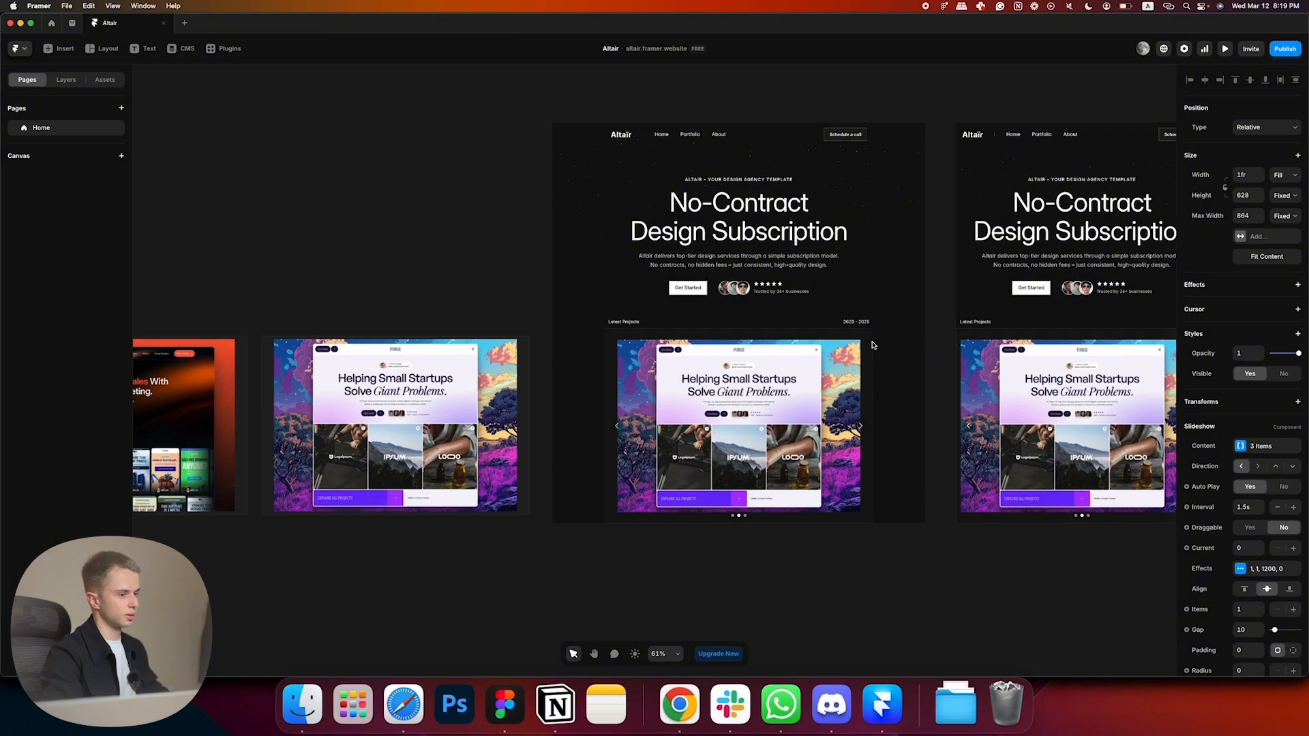
{"action": "scroll", "coordinate": [1280, 471], "scroll_direction": "down", "scroll_amount": 1}
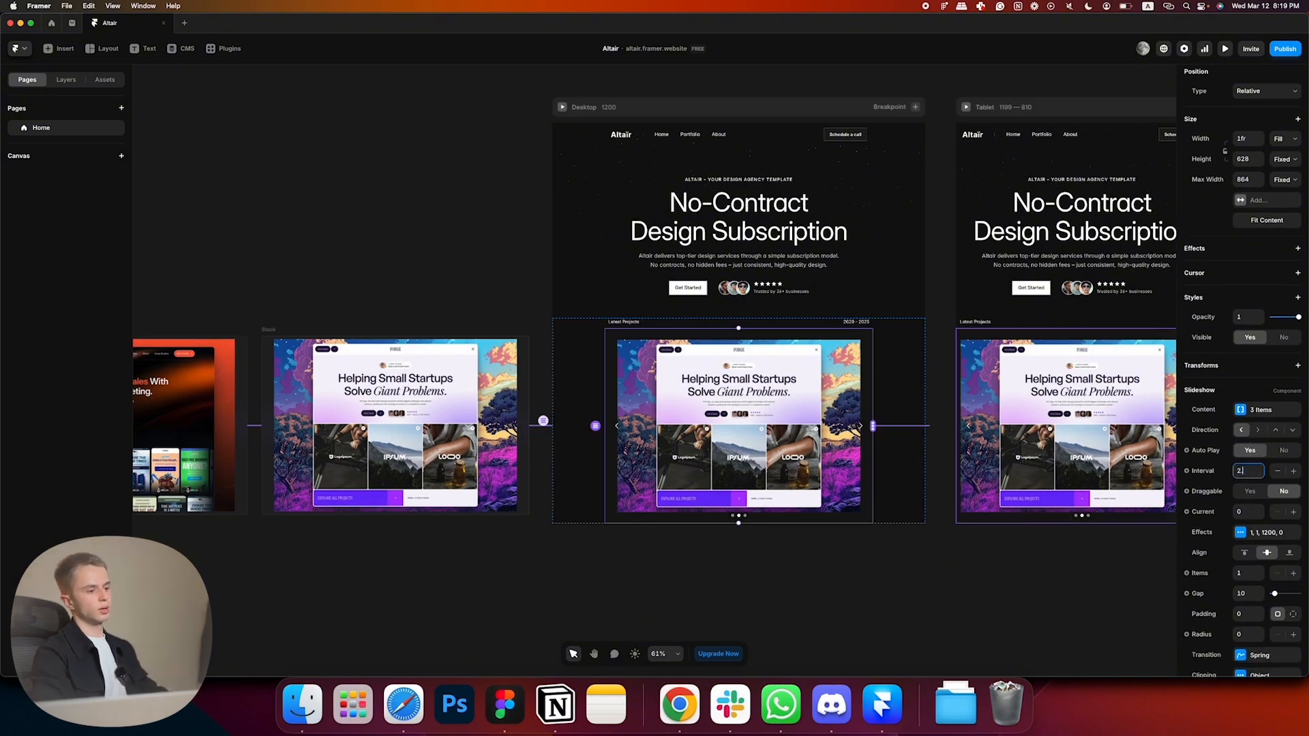
{"action": "type", "text": ".5s"}
- Set the opacity in the slideshow's effects to 0.5
{"action": "scroll", "coordinate": [1238, 409], "scroll_direction": "down", "scroll_amount": 2}
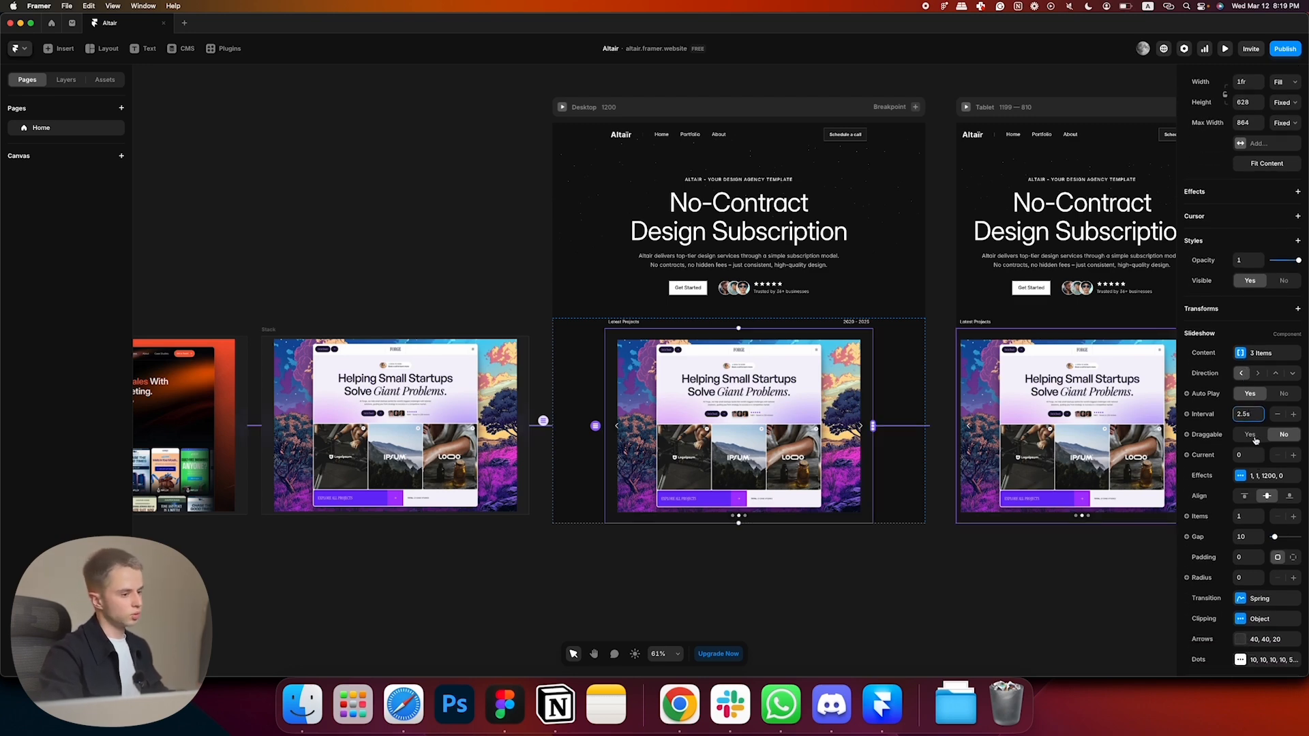
{"action": "left_click", "coordinate": [1241, 476]}
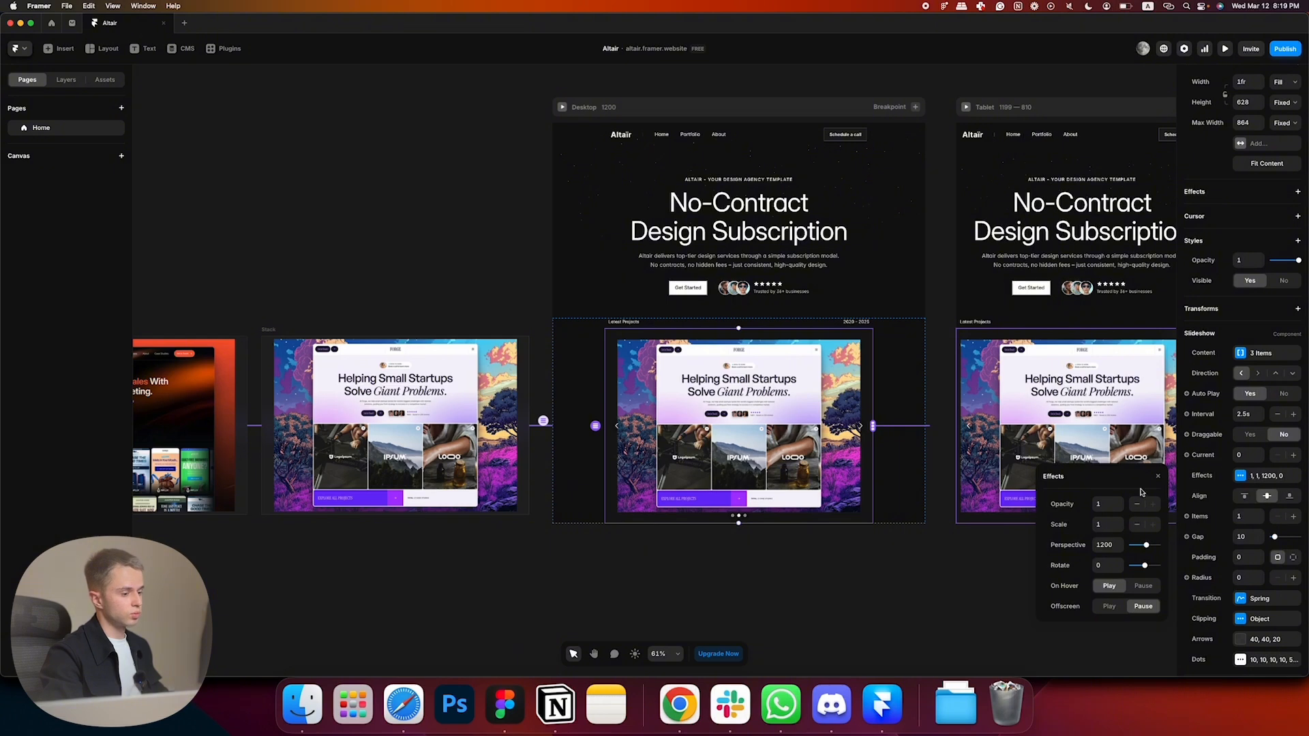
{"action": "left_click", "coordinate": [1111, 506]}
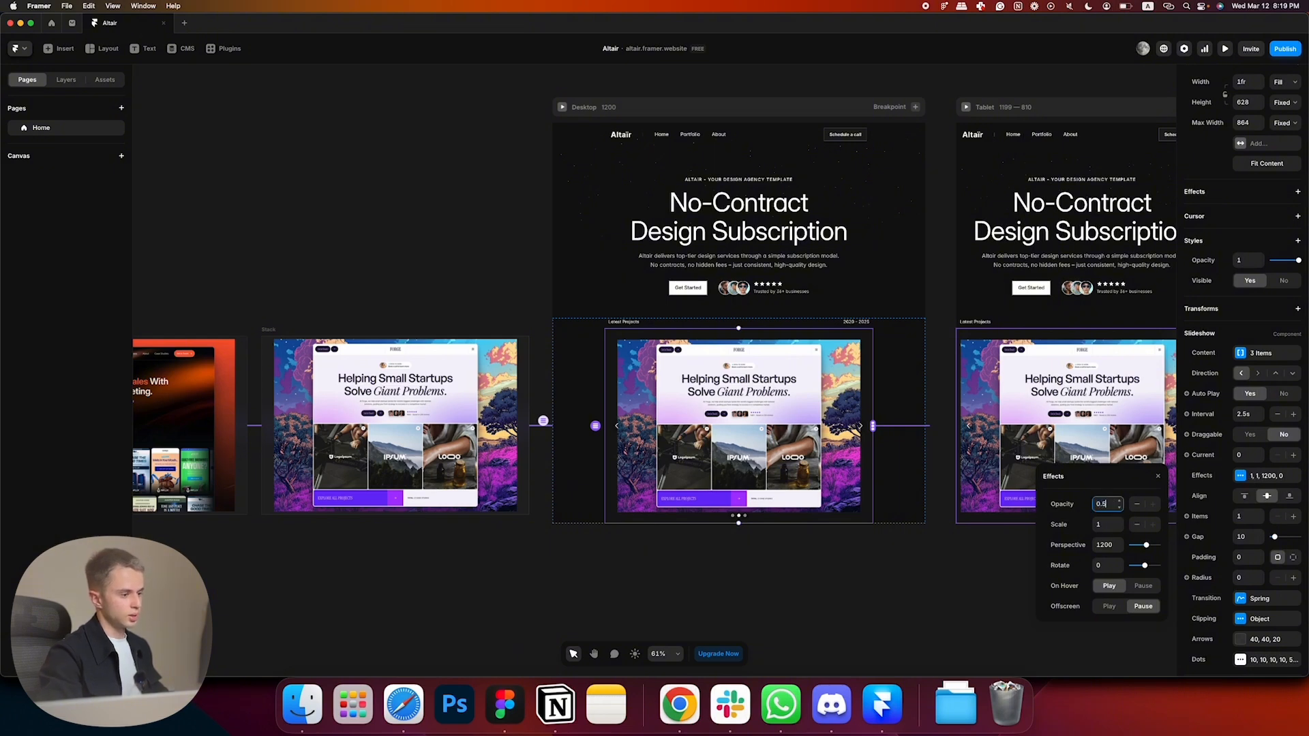
{"action": "key", "text": "Return"}
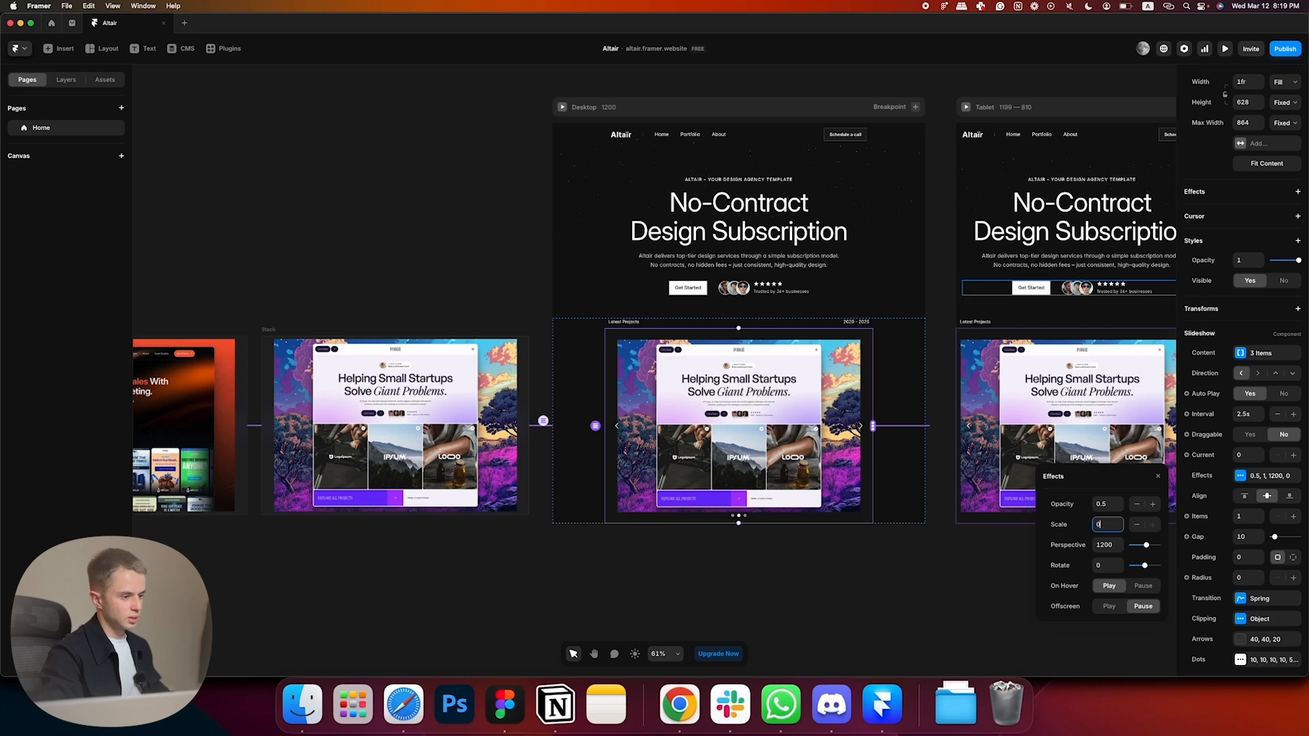
- Set the slideshow's effect scale to 0.8, its slide alignment to bottom and its gap to 12
{"action": "key", "text": "BackSpace"}
{"action": "key", "text": "BackSpace"}
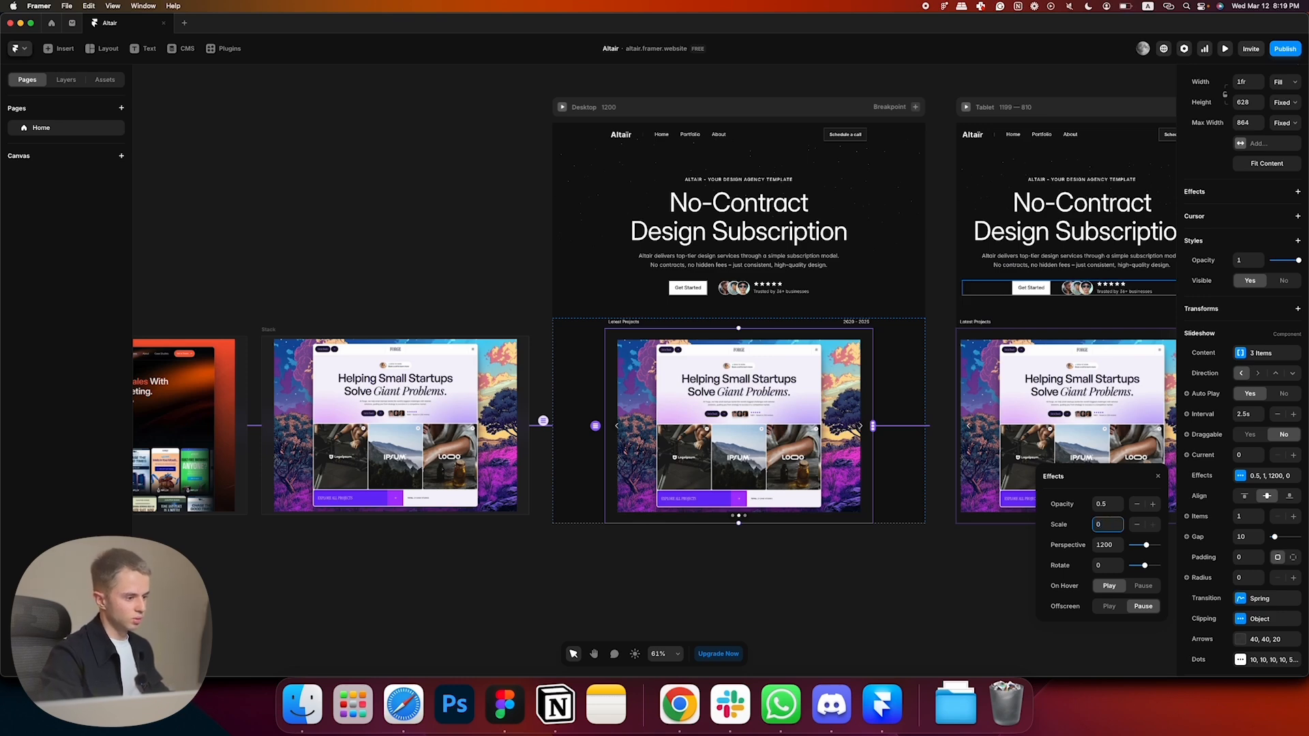
{"action": "type", "text": ".8"}
{"action": "key", "text": "Escape"}
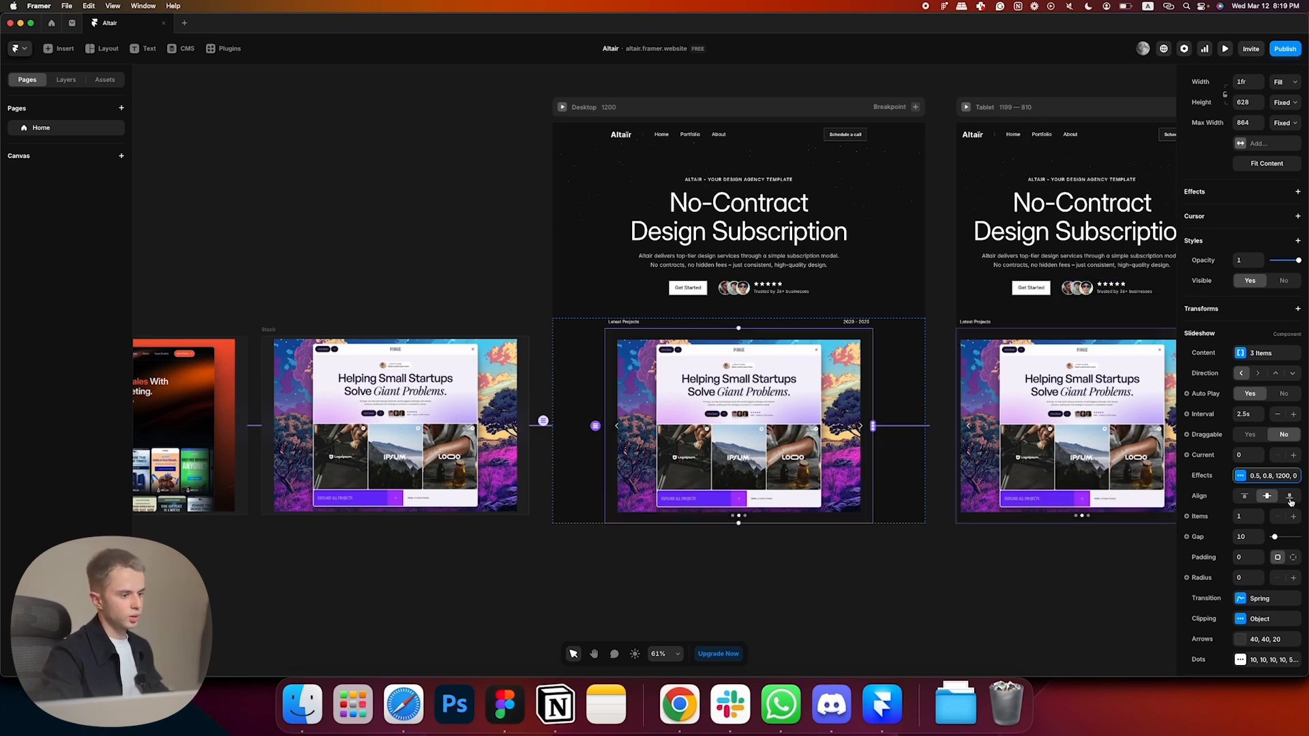
{"action": "left_click", "coordinate": [1291, 501]}
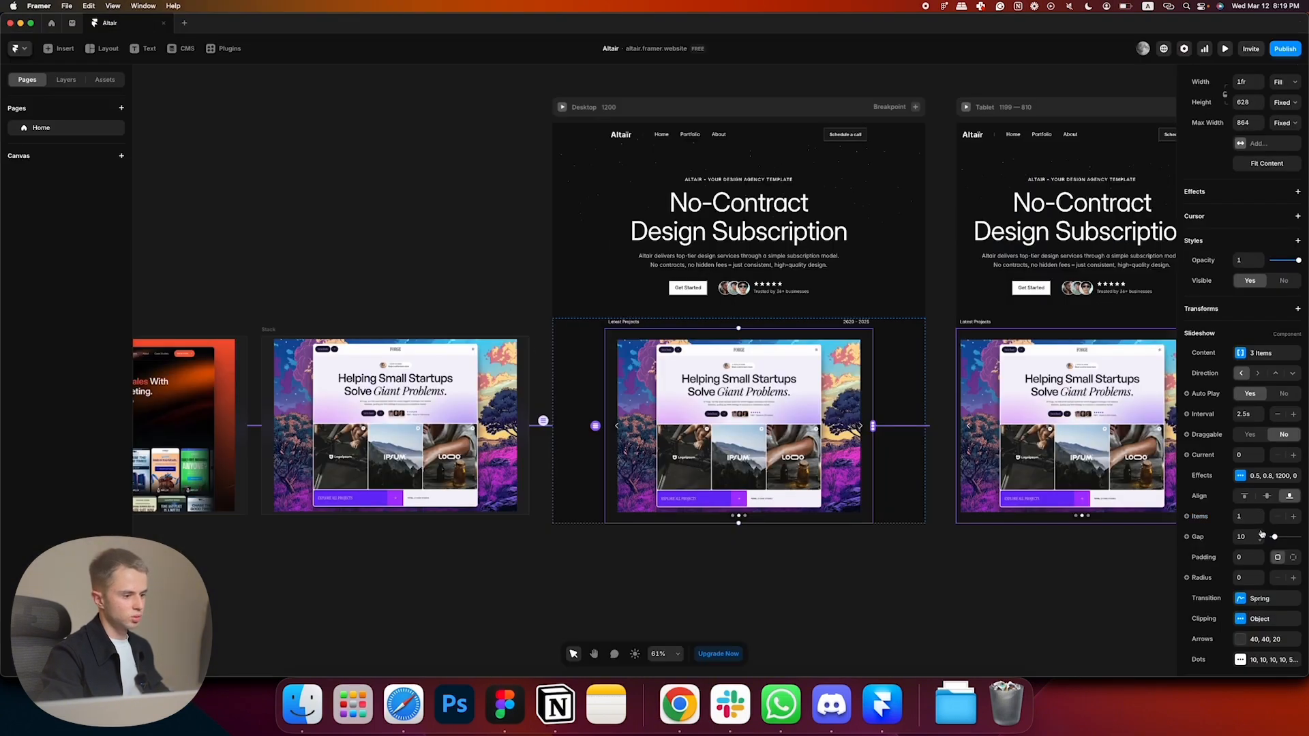
- Set the Desktop slideshow's fixed height to 575 to match the height of the project stack
{"action": "left_click", "coordinate": [1281, 148]}
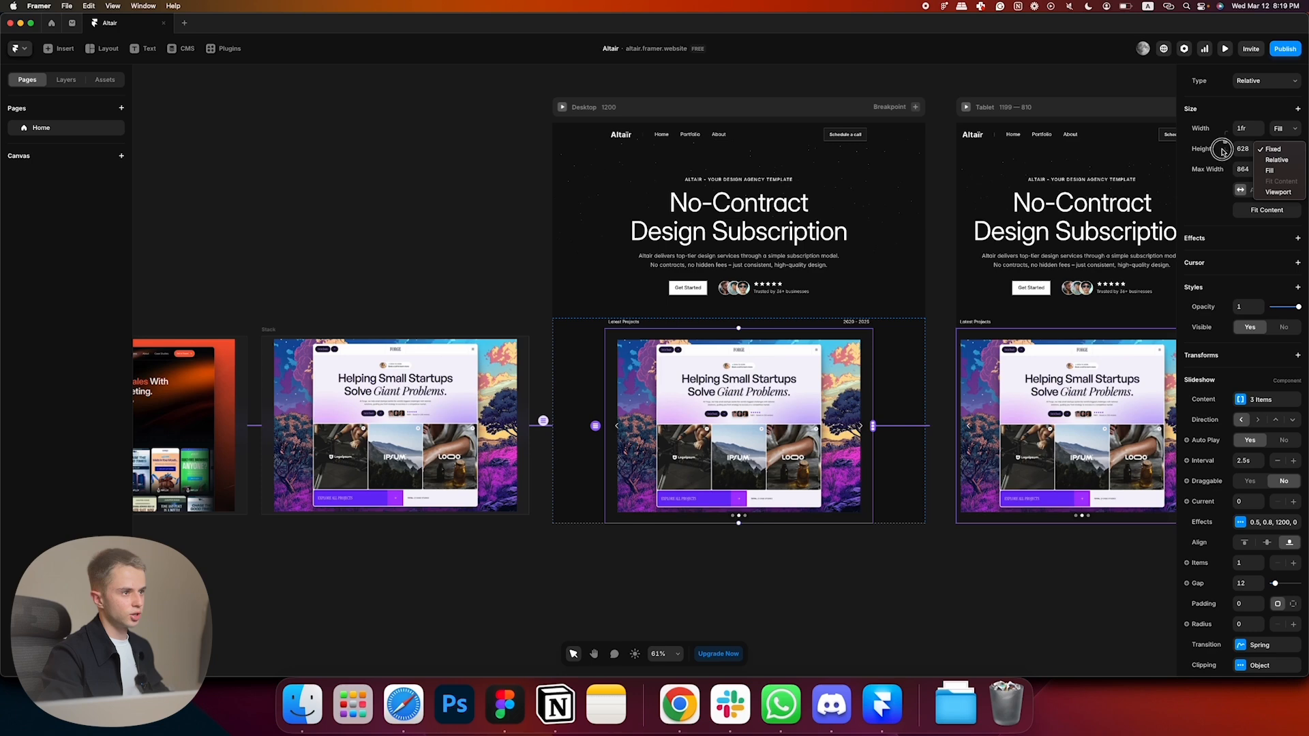
{"action": "left_click", "coordinate": [1222, 149]}
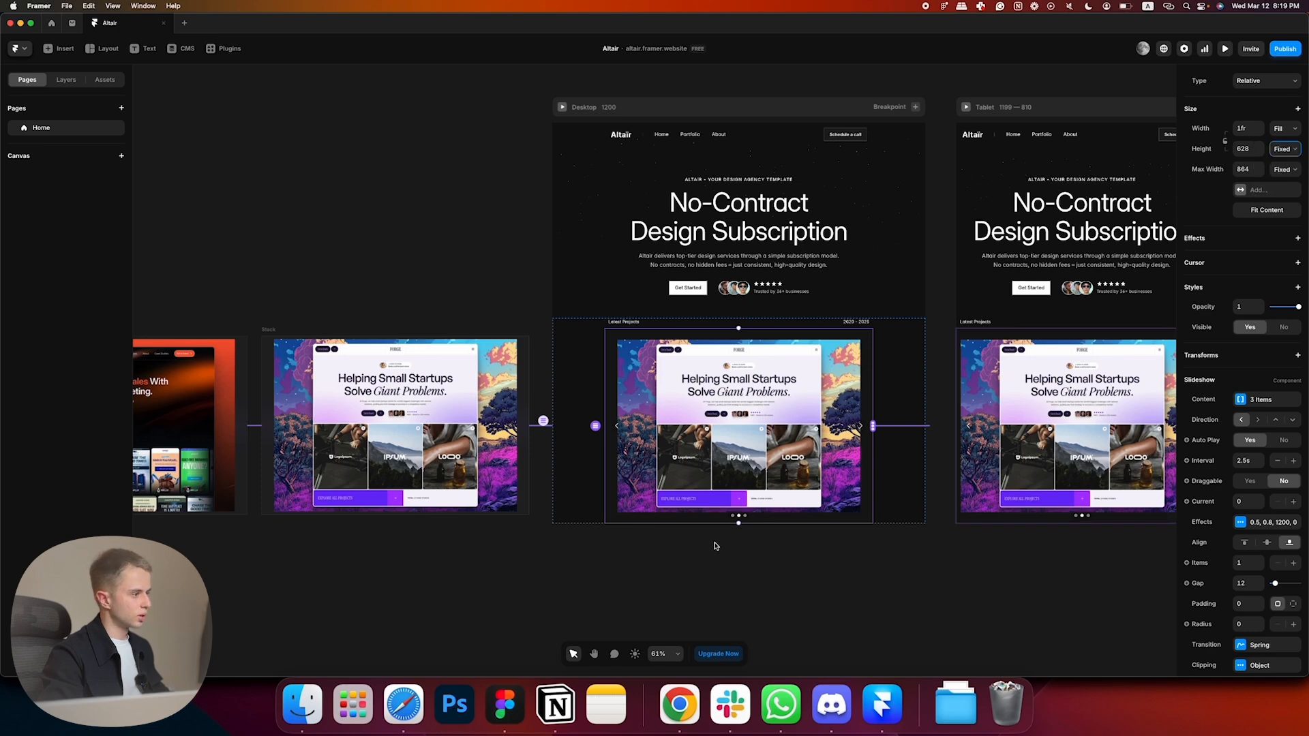
{"action": "left_click", "coordinate": [269, 331]}
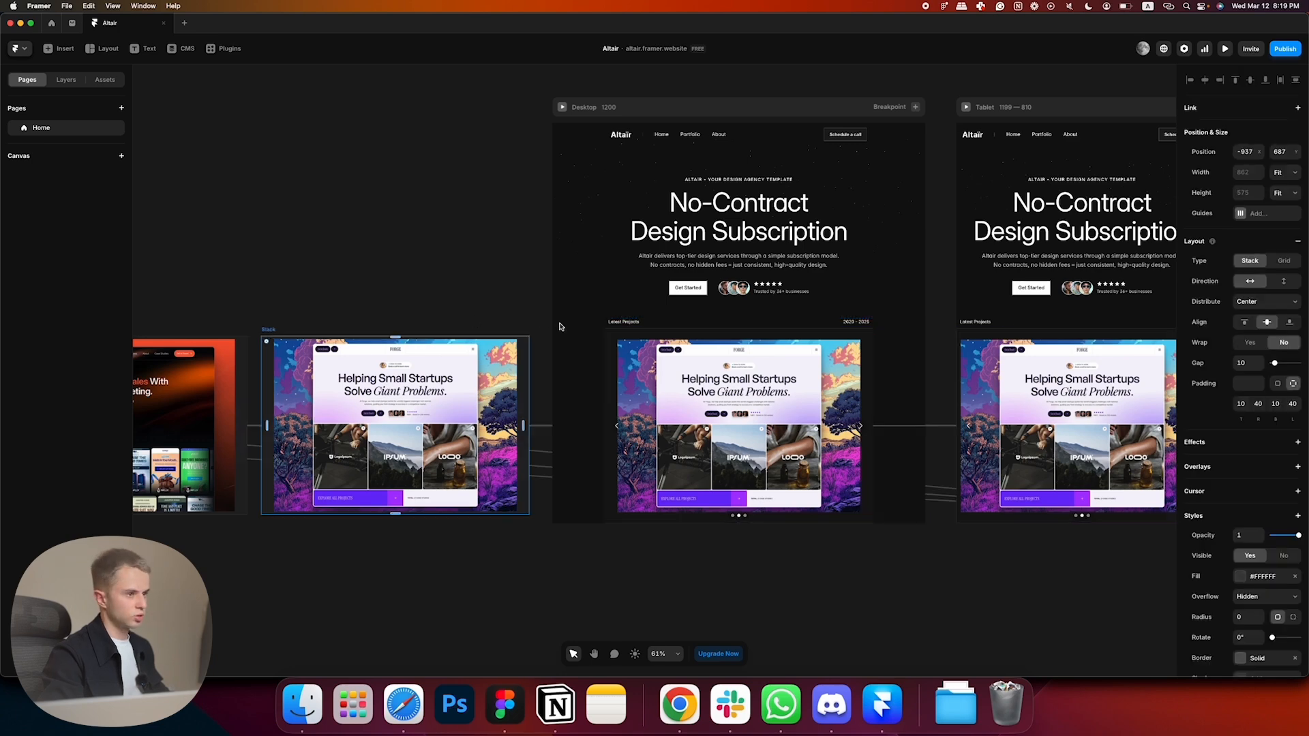
{"action": "left_click", "coordinate": [687, 332]}
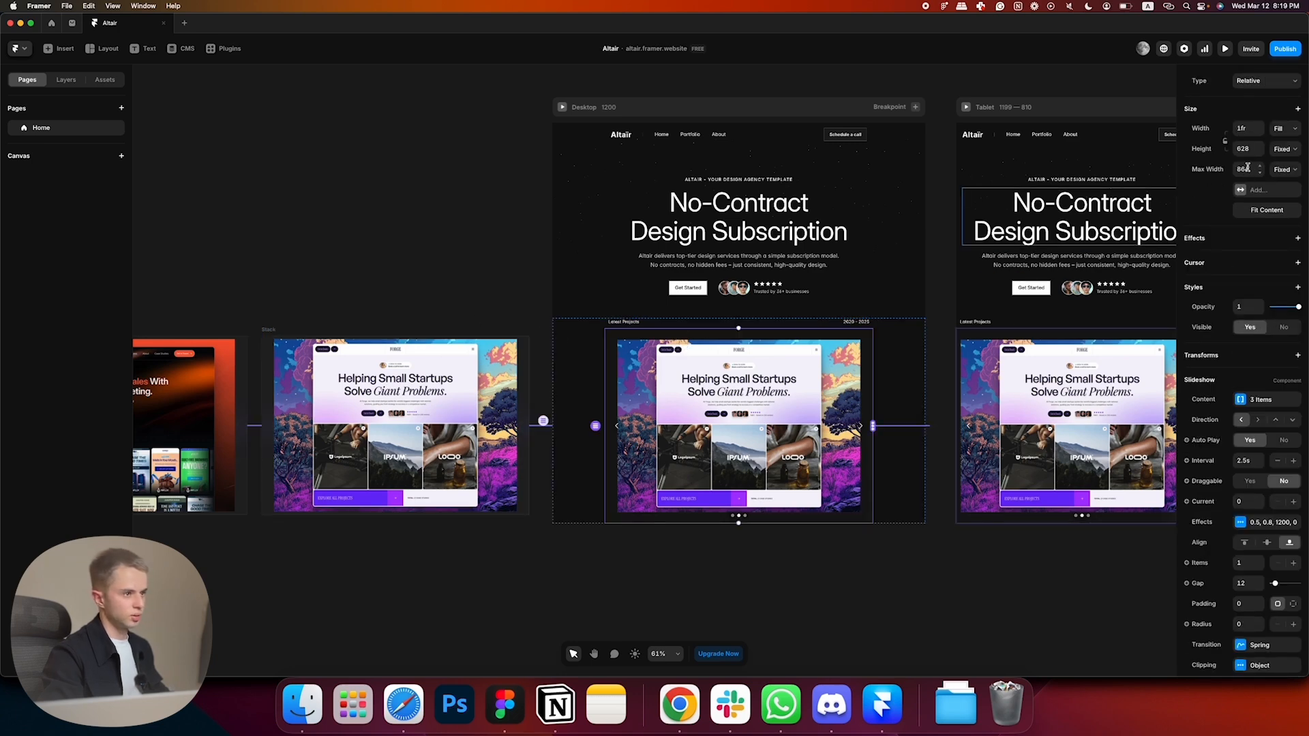
{"action": "left_click", "coordinate": [1245, 148]}
{"action": "key", "text": "Return"}
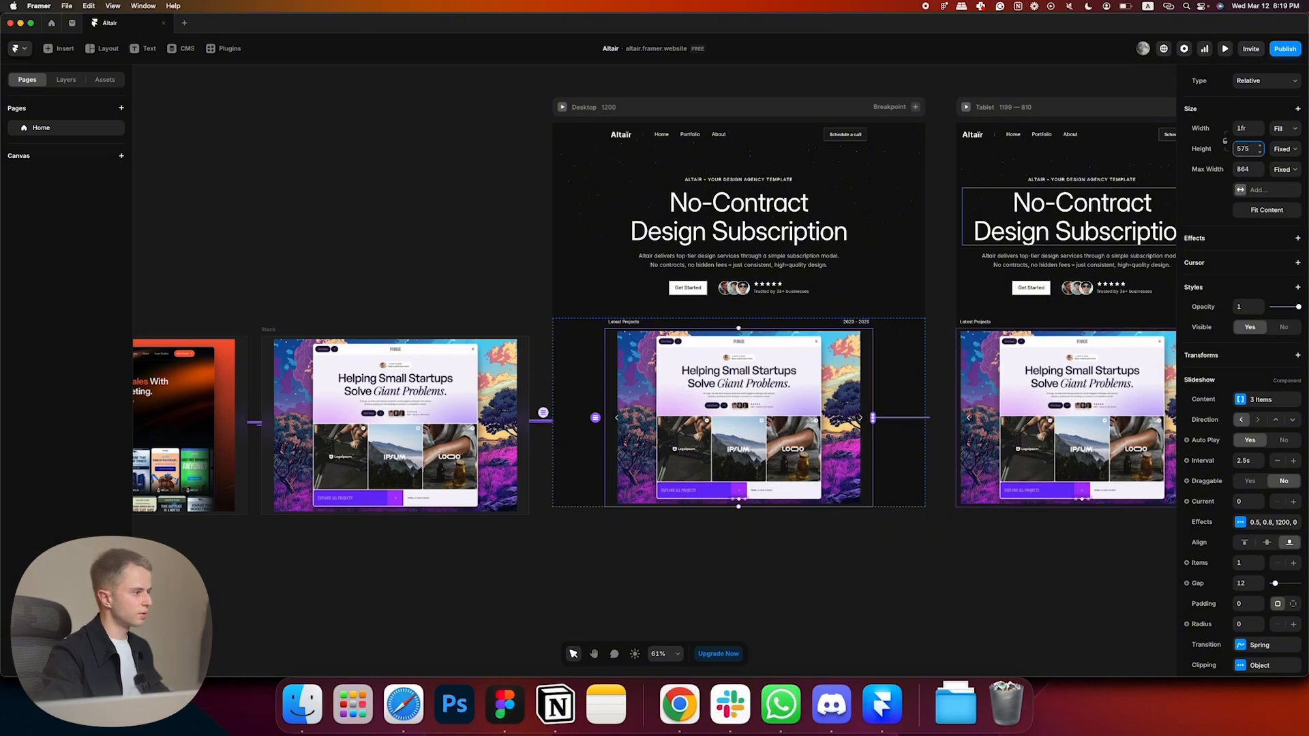
- Show the slideshow's overflow in its clipping settings
{"action": "scroll", "coordinate": [1259, 522], "scroll_direction": "down", "scroll_amount": 3}
{"action": "scroll", "coordinate": [1260, 522], "scroll_direction": "down", "scroll_amount": 1}
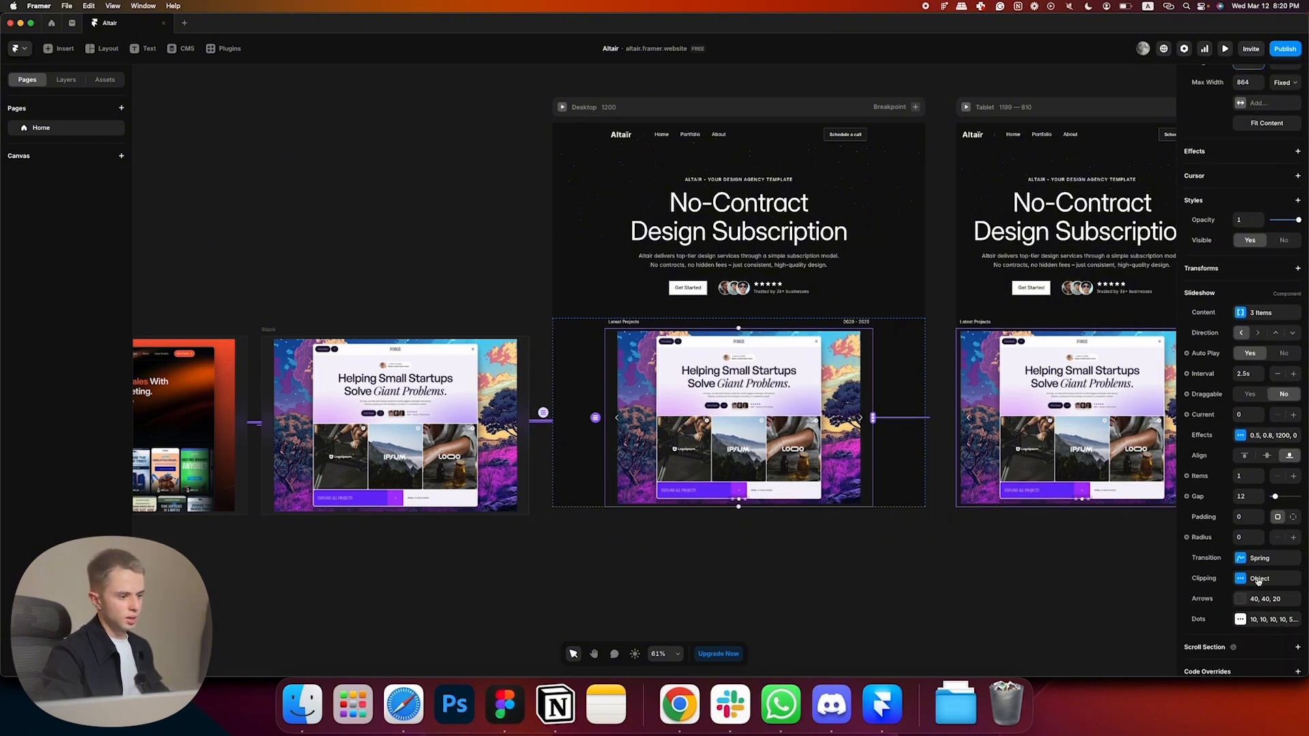
{"action": "left_click", "coordinate": [1258, 581]}
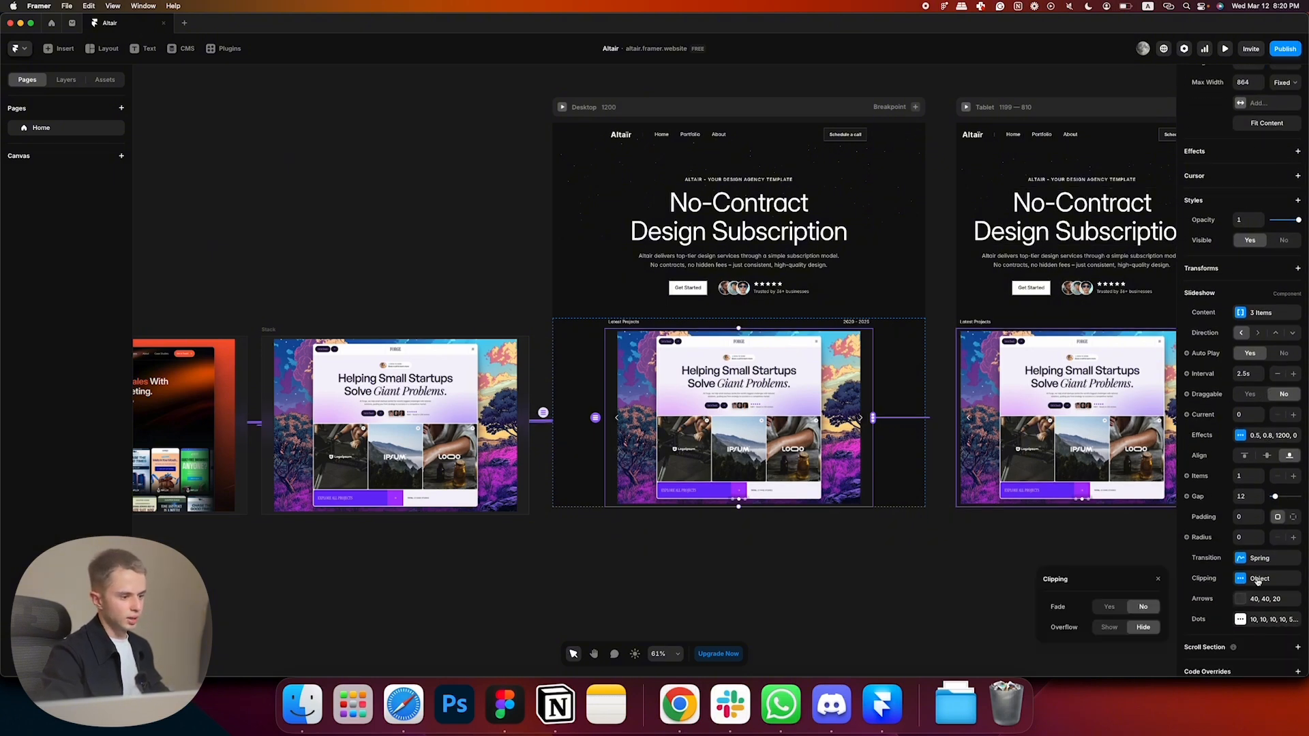
{"action": "left_click", "coordinate": [1100, 629]}
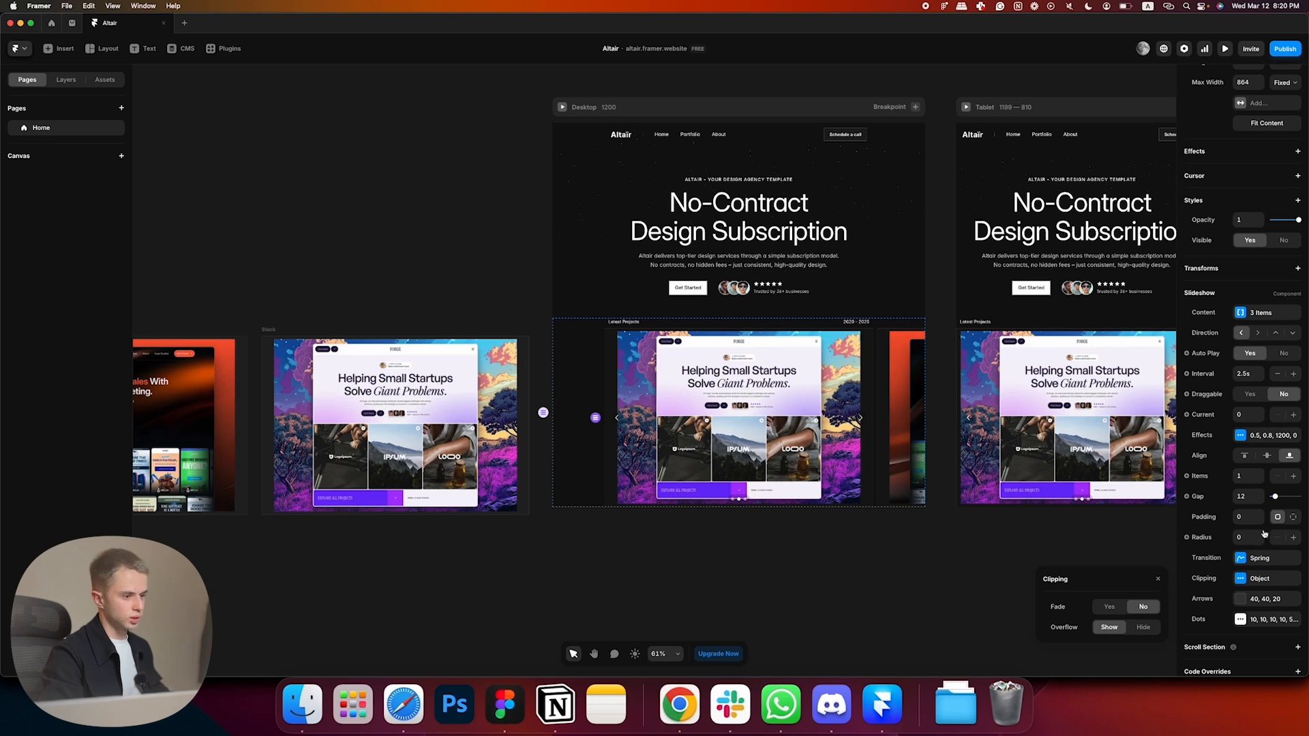
- Turn off both the navigation arrows and the dots of the slideshow
{"action": "left_click", "coordinate": [1258, 600]}
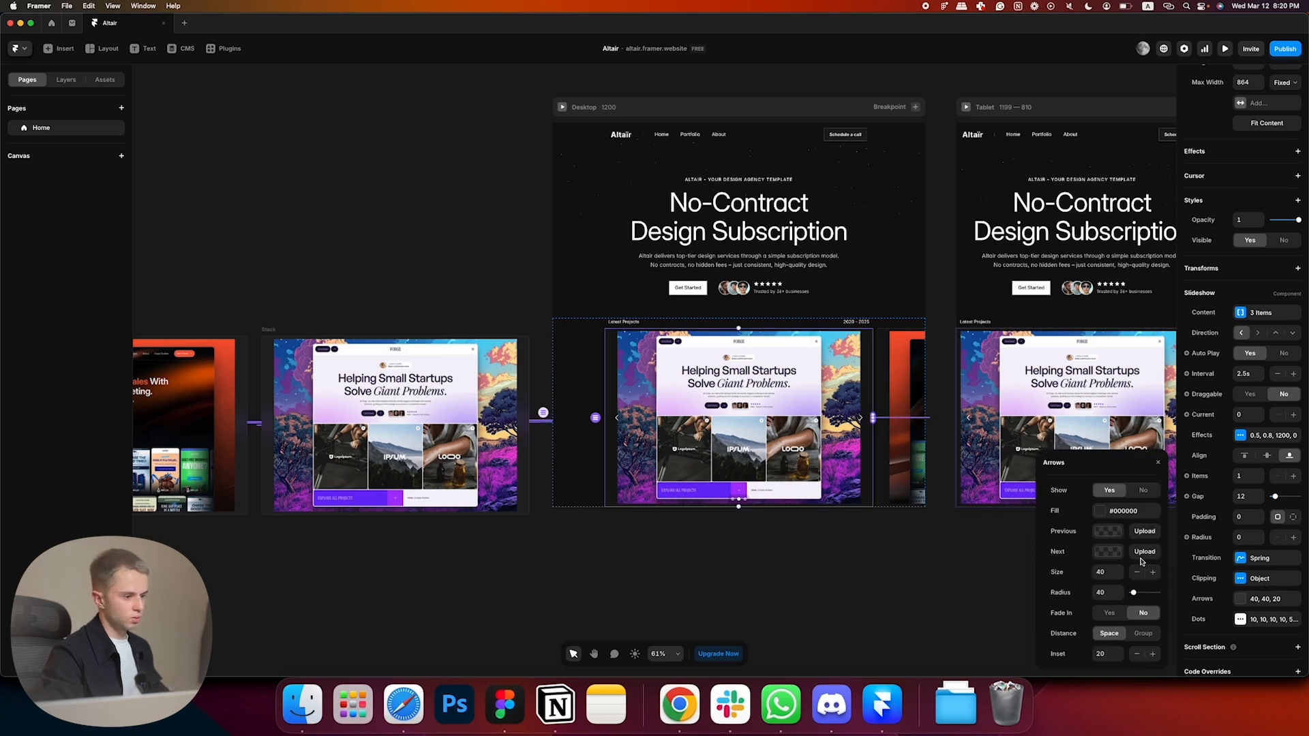
{"action": "key", "text": "super+Tab"}
{"action": "key", "text": "super+Tab"}
{"action": "left_click", "coordinate": [1144, 490]}
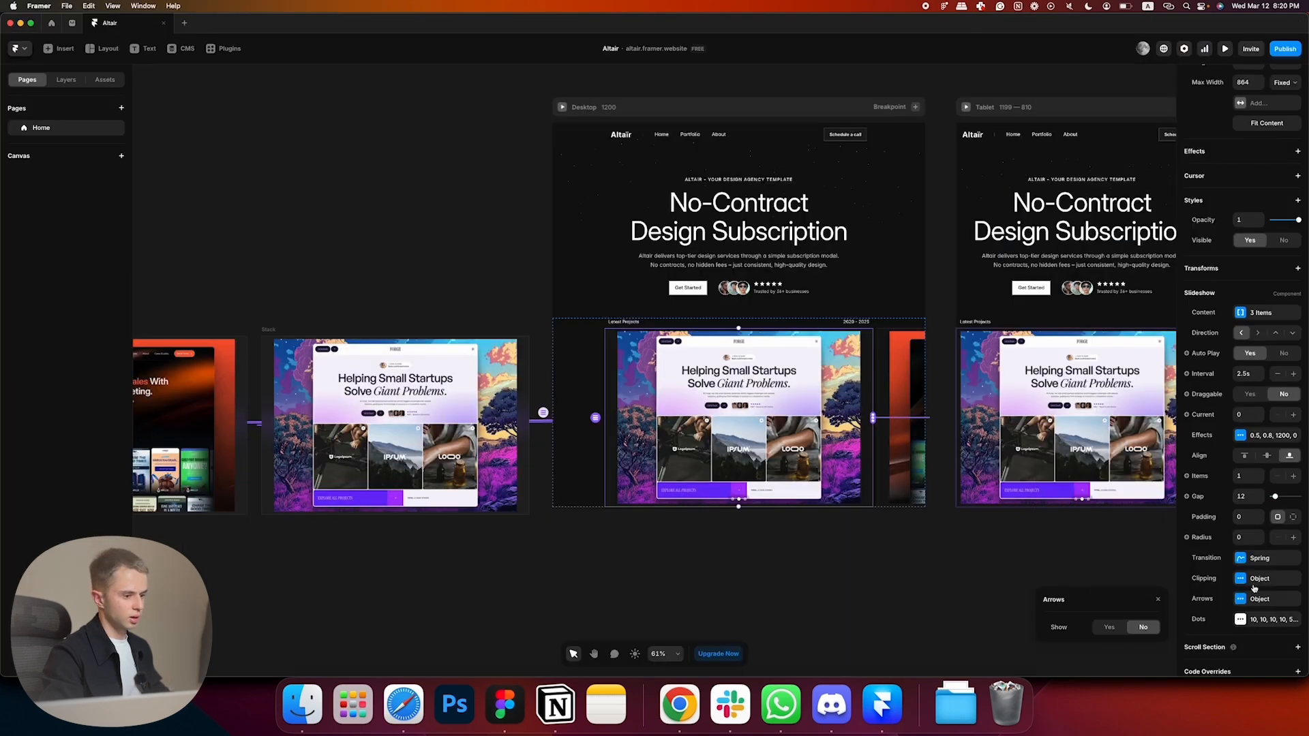
{"action": "left_click", "coordinate": [1263, 618]}
{"action": "left_click", "coordinate": [1144, 449]}
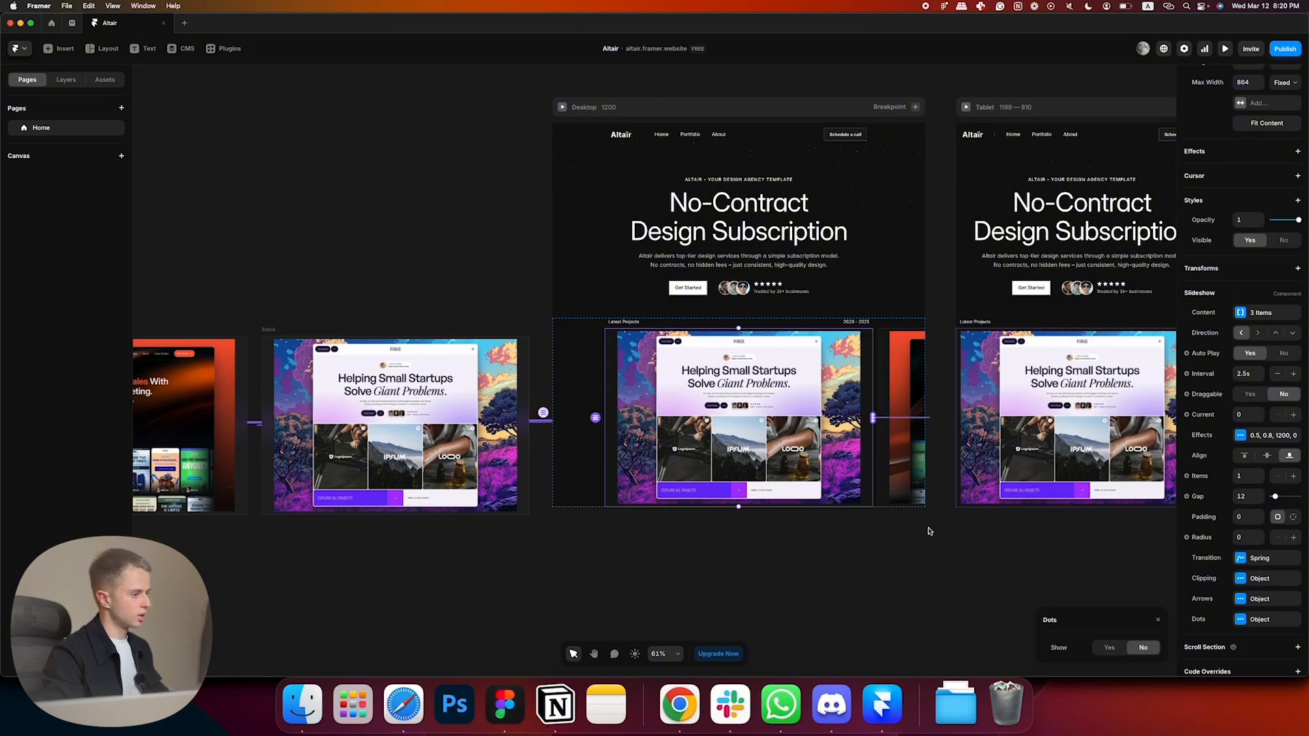
- Preview the page widened to about 1636 px and watch the slideshow cycle through the projects
{"action": "left_click", "coordinate": [929, 529]}
{"action": "left_click", "coordinate": [1225, 49]}
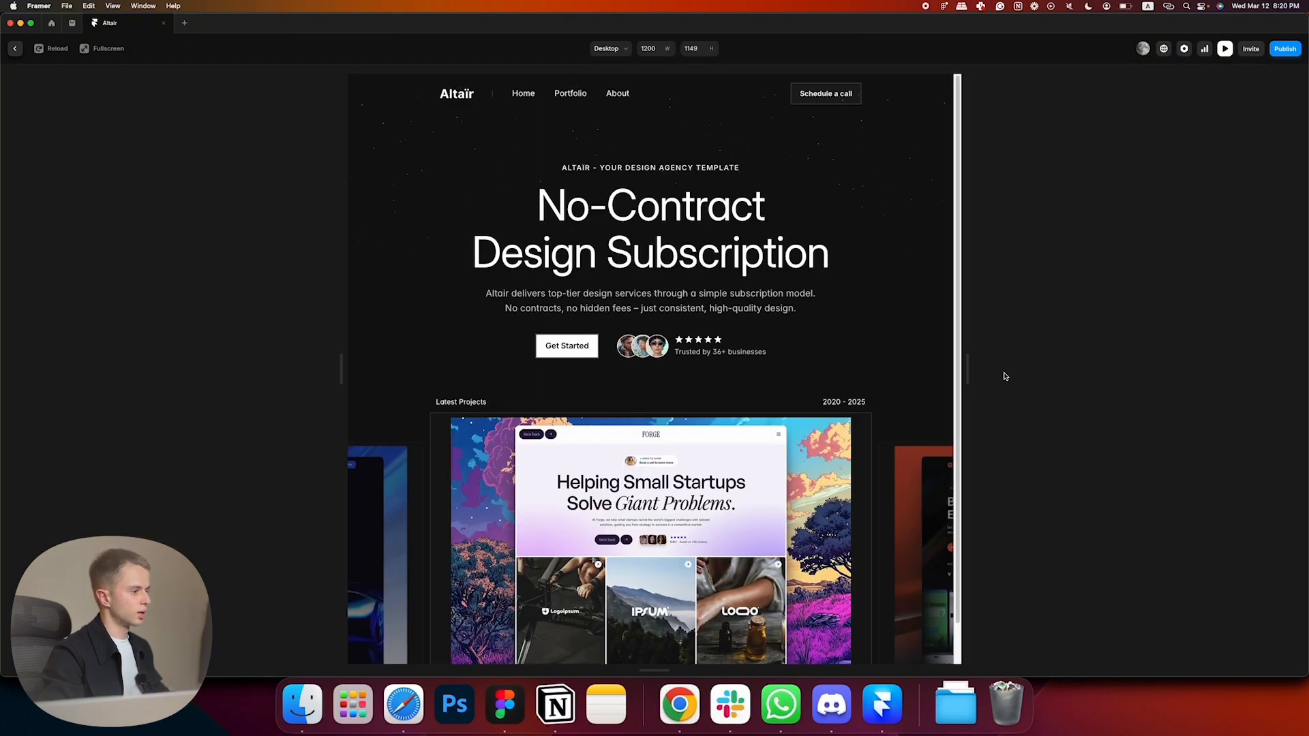
{"action": "left_click_drag", "start_coordinate": [971, 377], "coordinate": [1084, 371]}
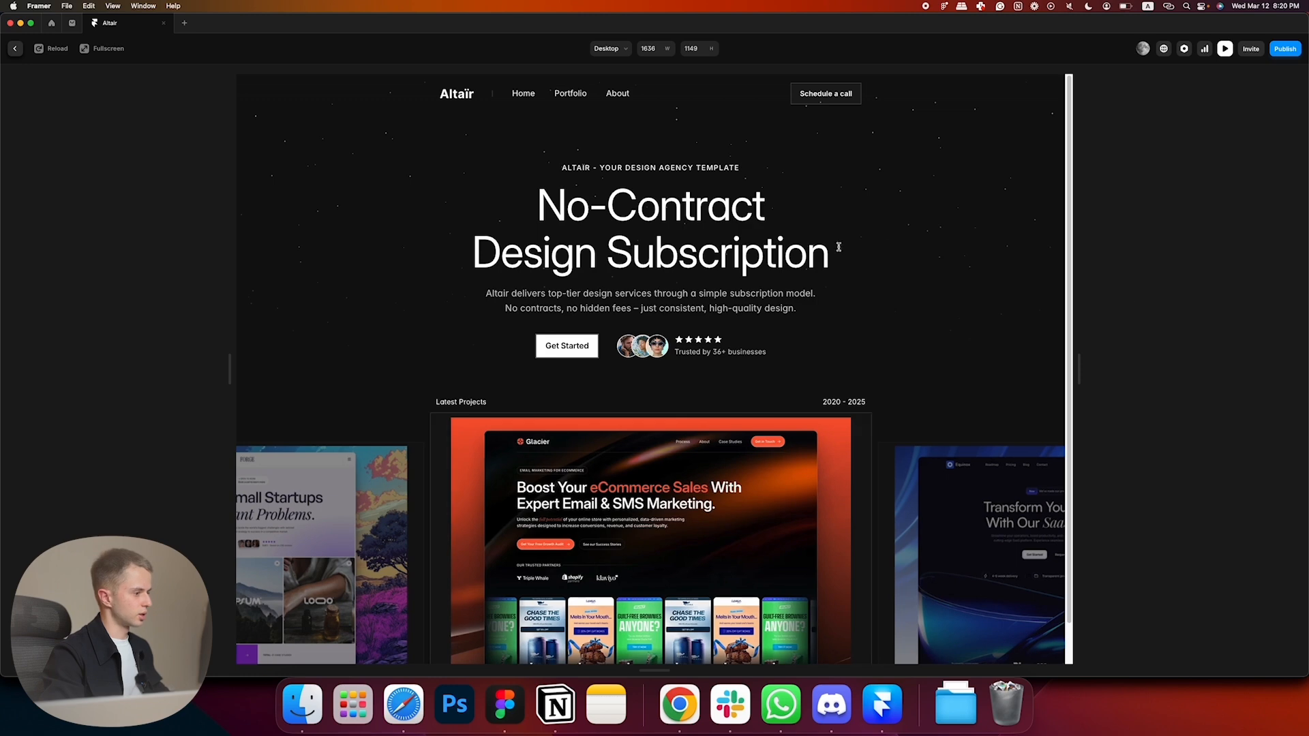
{"action": "scroll", "coordinate": [1045, 293], "scroll_direction": "down", "scroll_amount": 1}
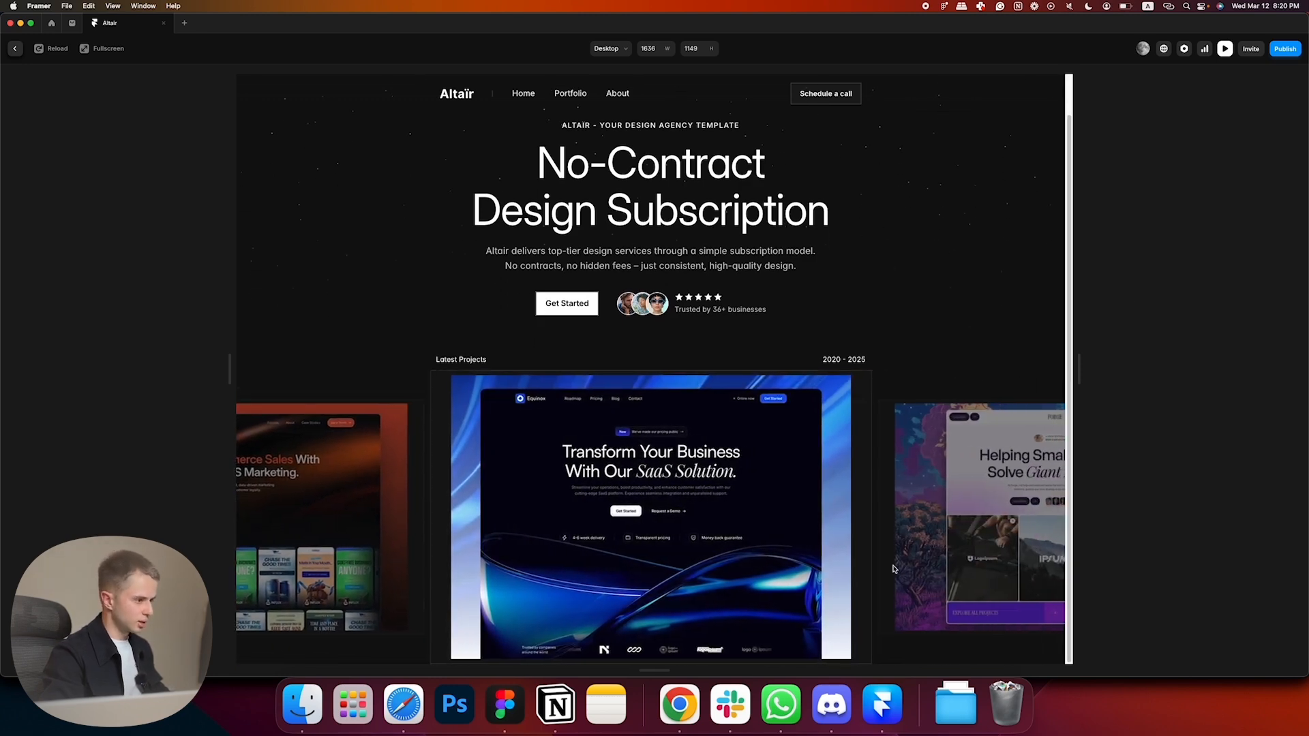
{"action": "left_click", "coordinate": [16, 51]}
- Try centre and top alignment for the slideshow's slides and return to bottom alignment
{"action": "double_click", "coordinate": [770, 416]}
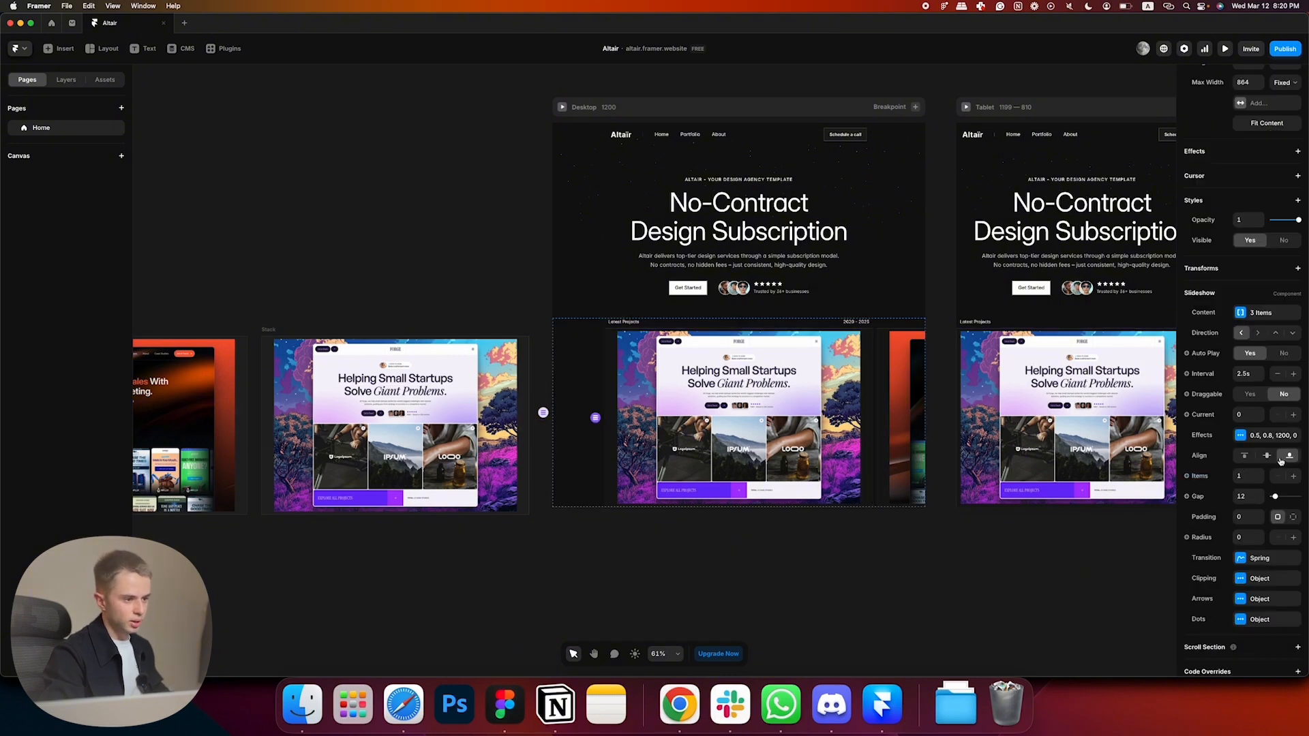
{"action": "left_click", "coordinate": [1268, 435]}
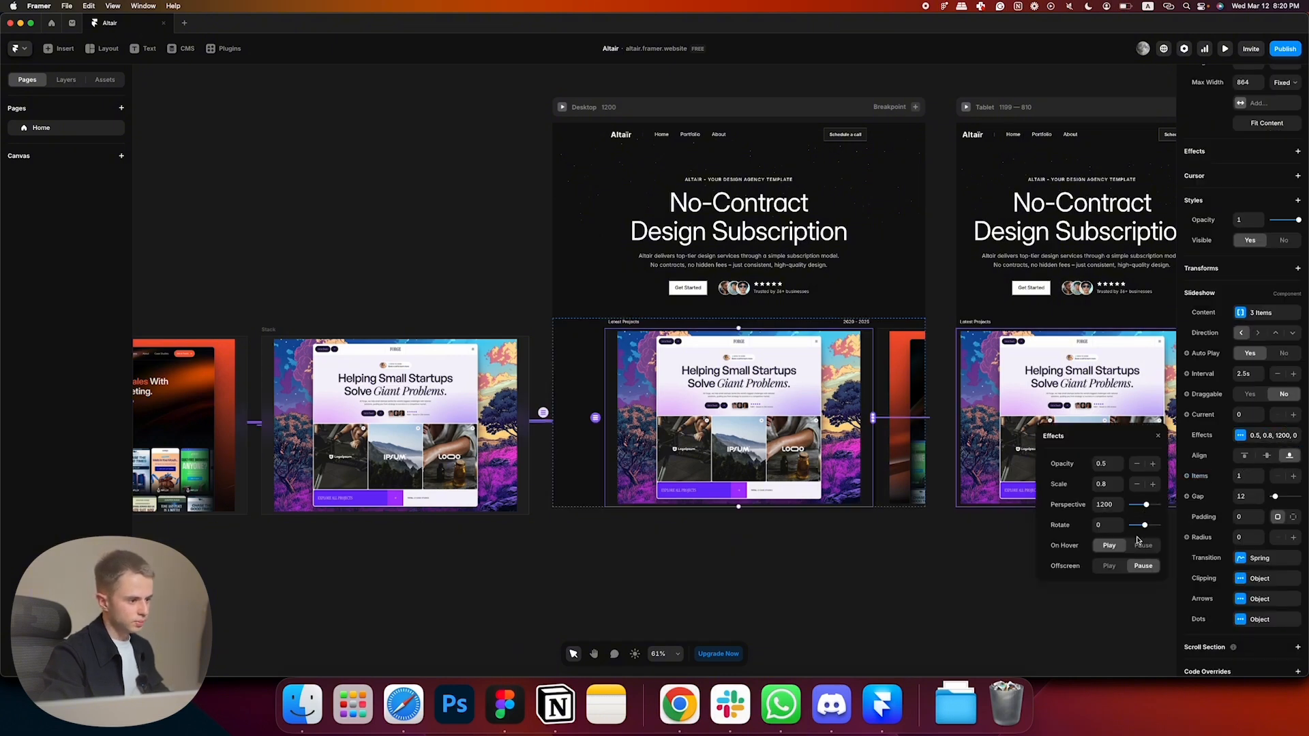
{"action": "left_click", "coordinate": [1267, 456]}
{"action": "left_click", "coordinate": [1245, 456]}
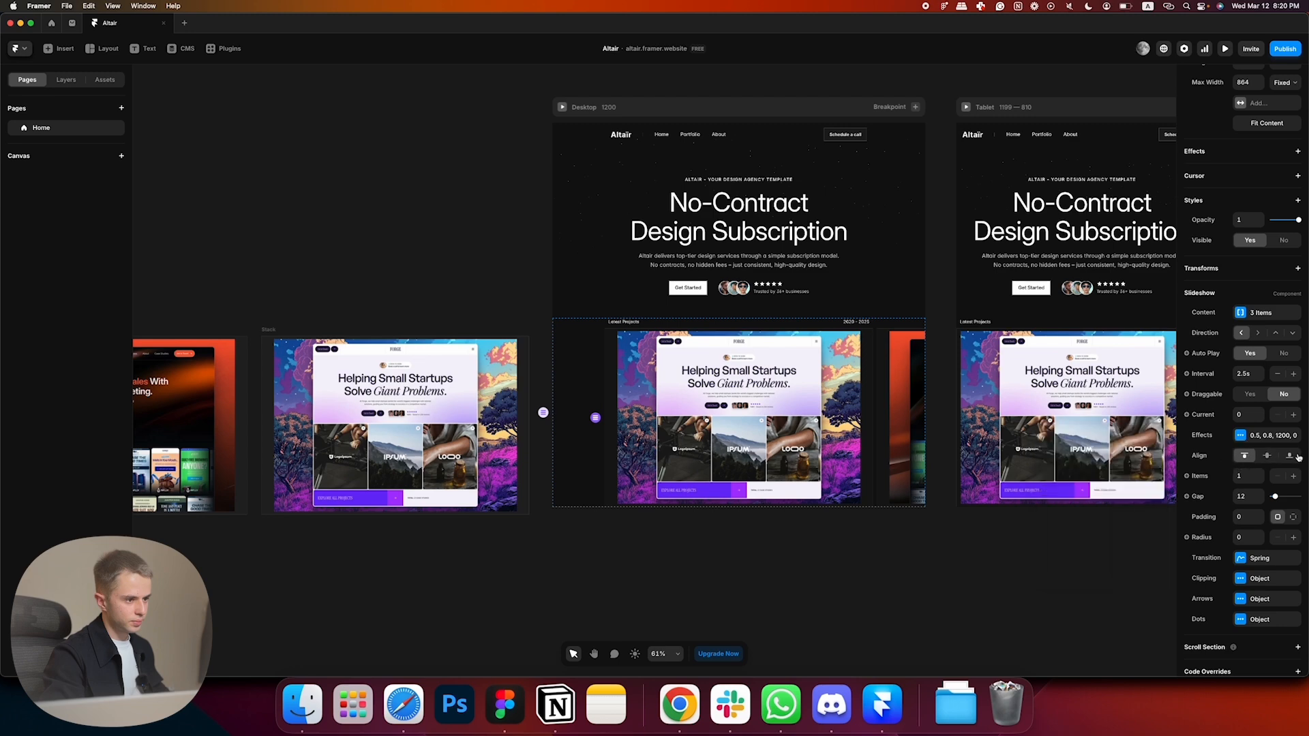
{"action": "left_click", "coordinate": [1295, 456]}
- Preview the page at about 1748 px wide to check how the side slides align
{"action": "left_click", "coordinate": [1224, 48]}
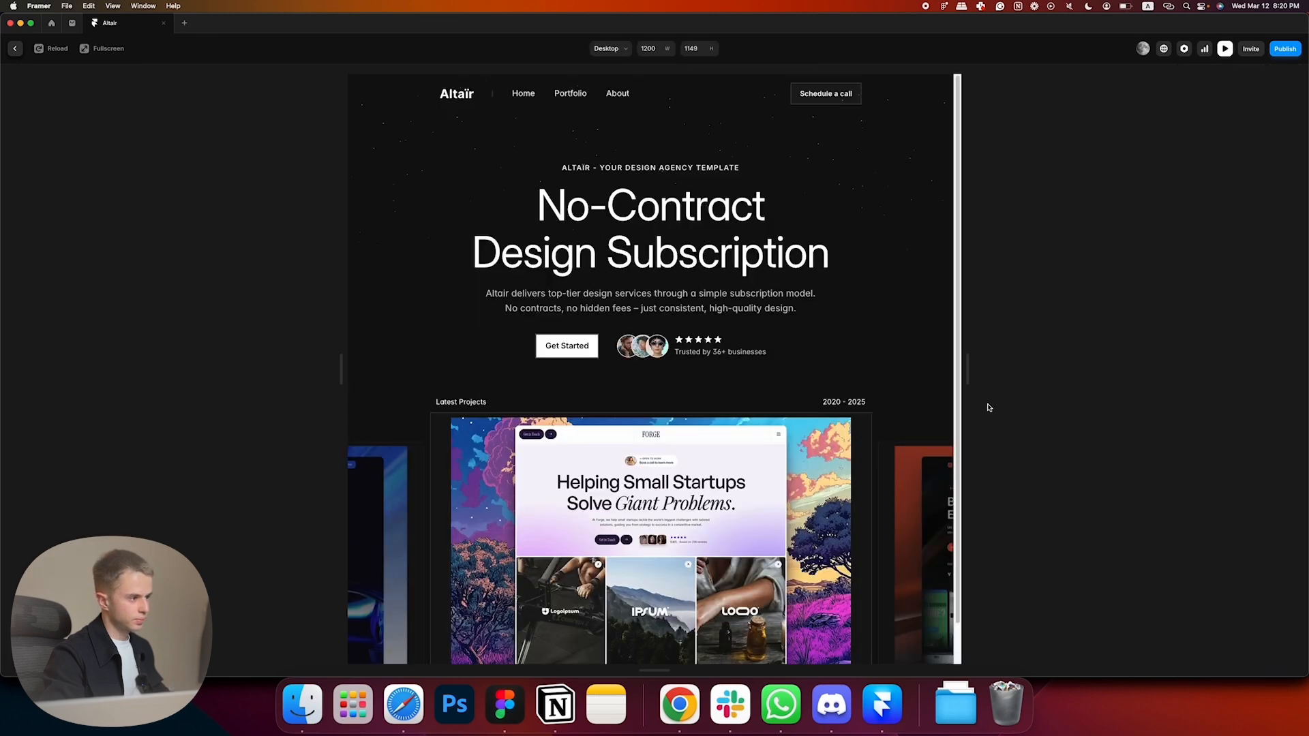
{"action": "left_click_drag", "start_coordinate": [974, 360], "coordinate": [970, 345]}
{"action": "scroll", "coordinate": [958, 345], "scroll_direction": "down", "scroll_amount": 1}
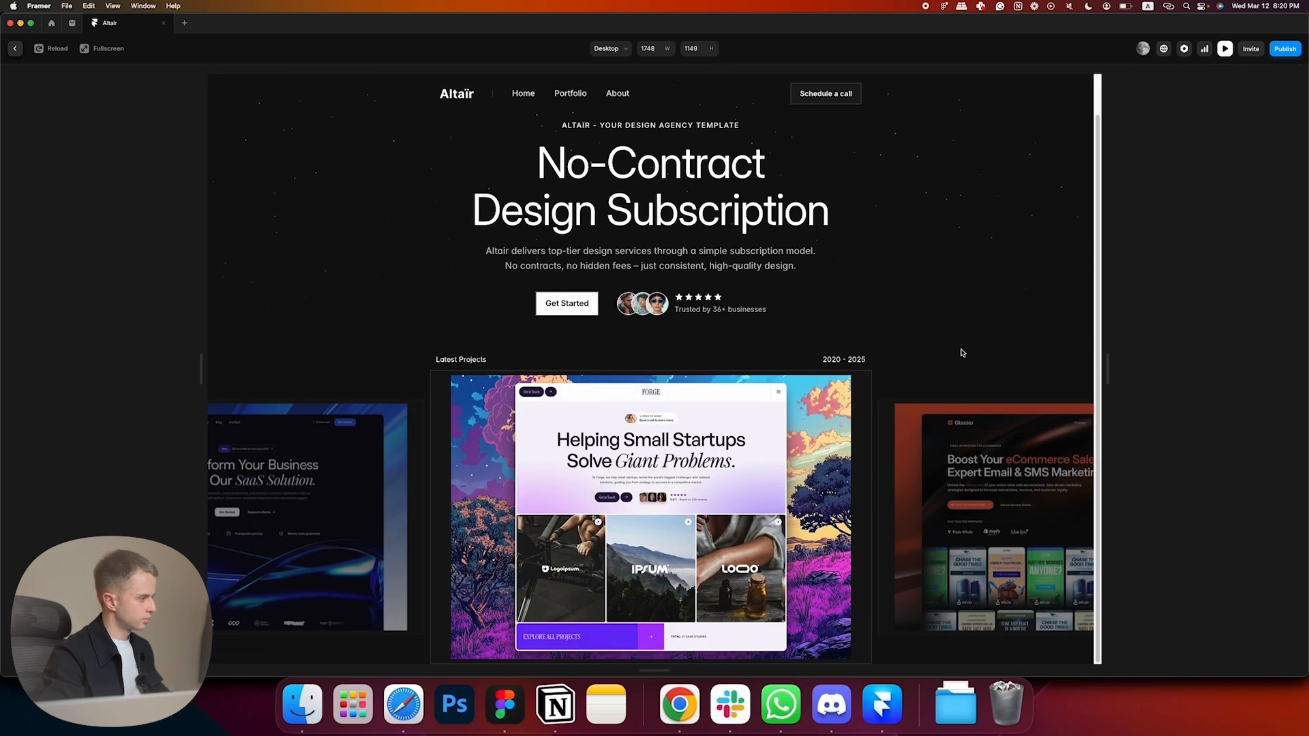
{"action": "left_click", "coordinate": [15, 48]}
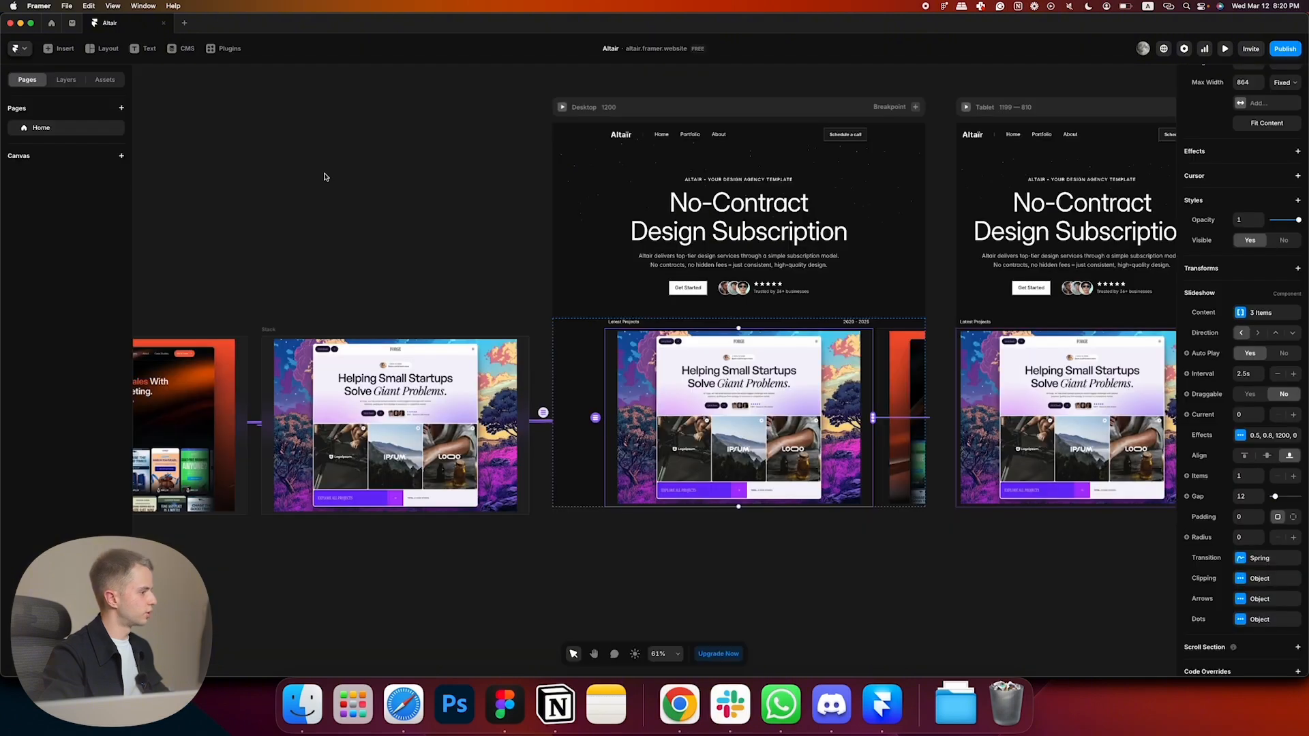
- Try top alignment for the slideshow in the preview and restore bottom alignment
{"action": "left_click", "coordinate": [1245, 455]}
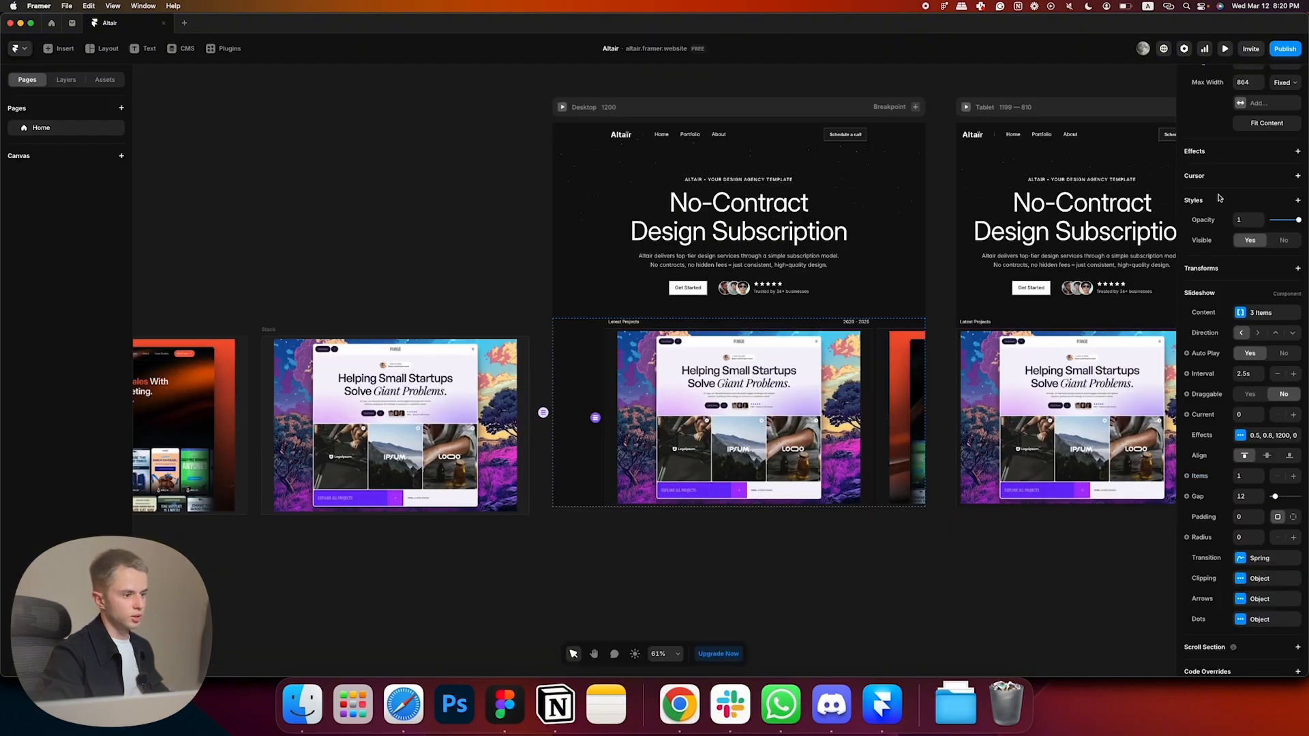
{"action": "left_click", "coordinate": [1226, 49]}
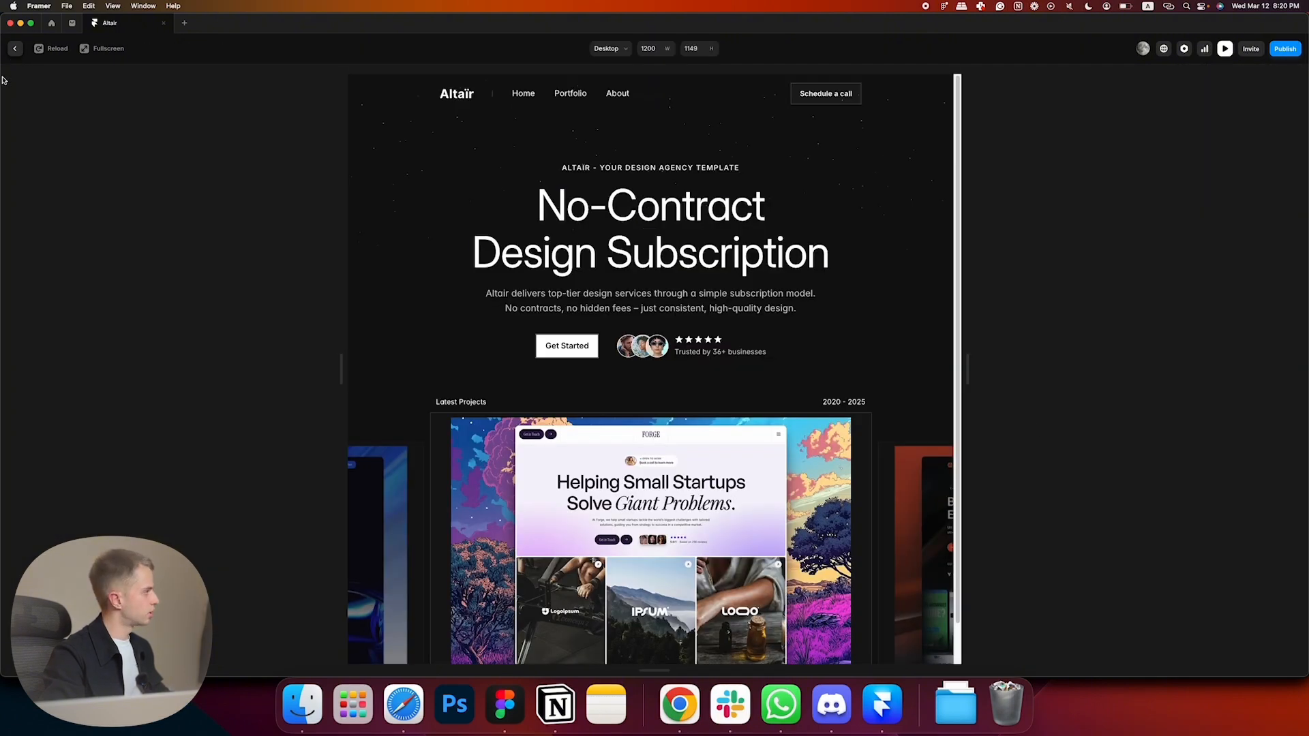
{"action": "left_click", "coordinate": [14, 49]}
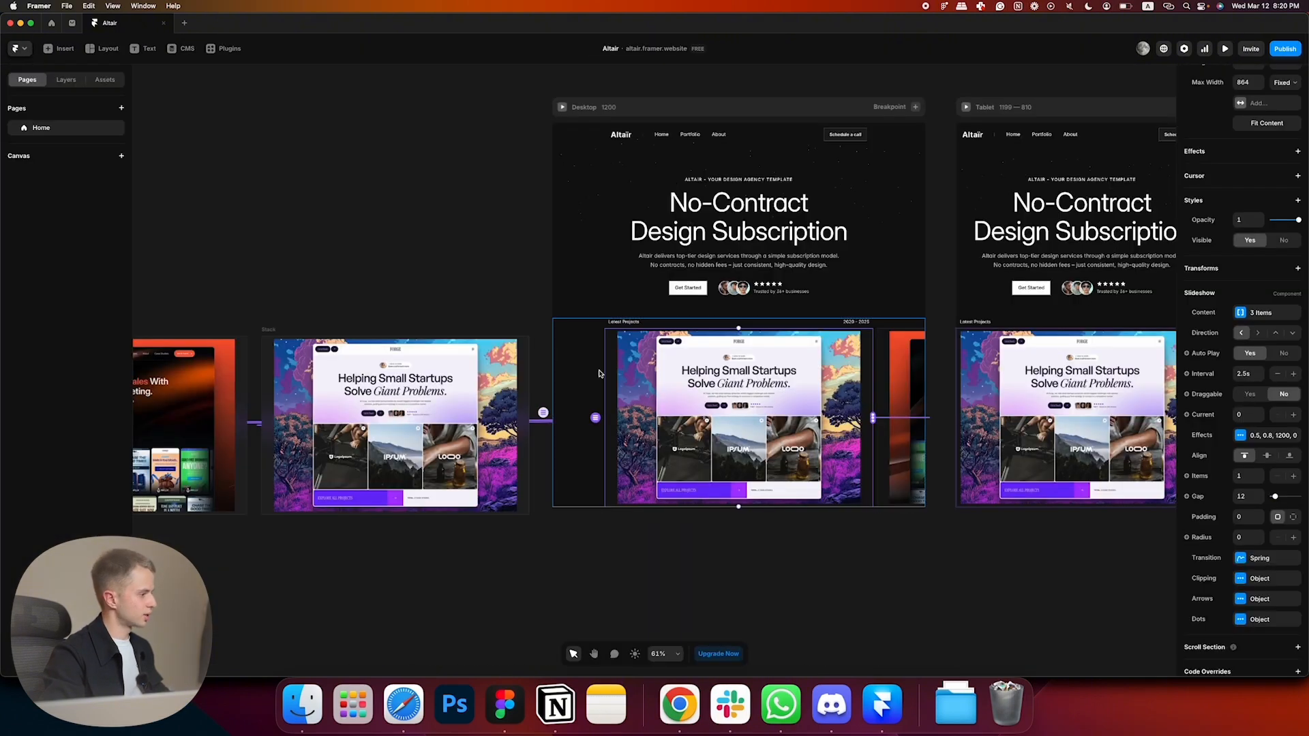
{"action": "left_click", "coordinate": [1289, 455]}
{"action": "left_click", "coordinate": [1282, 440]}
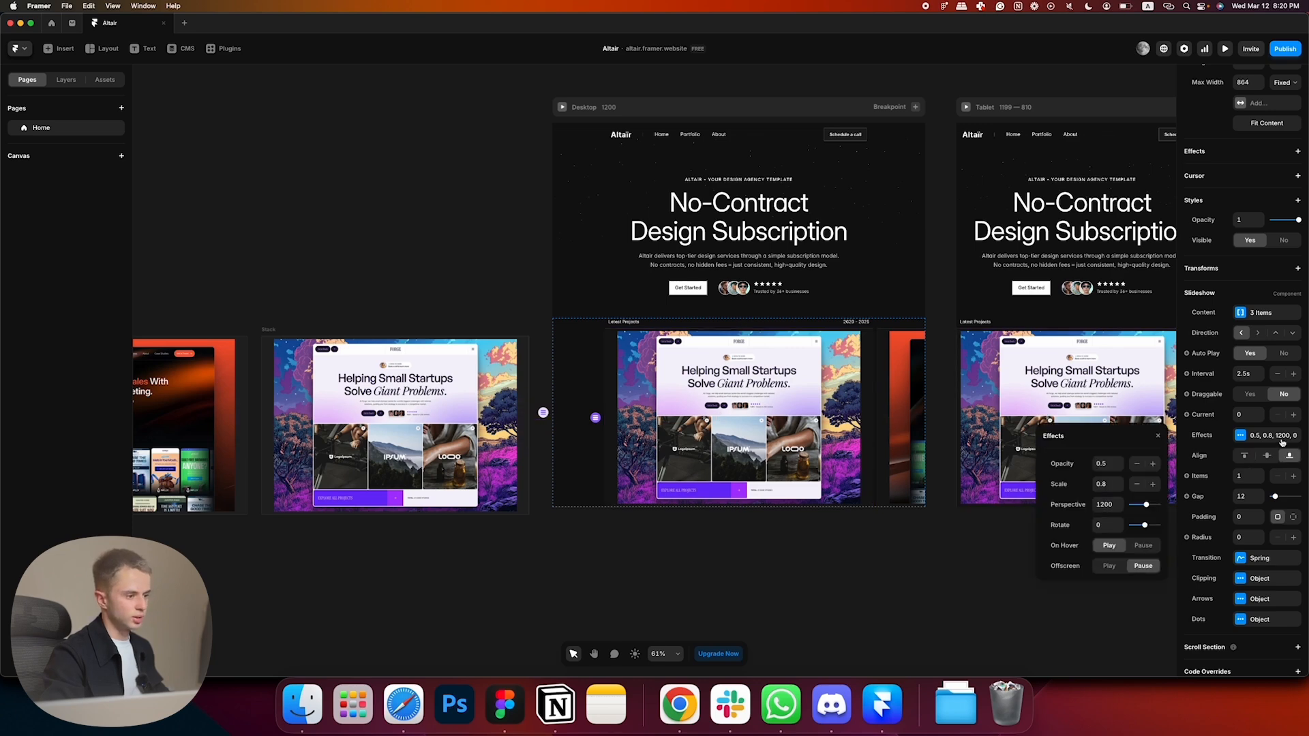
{"action": "left_click", "coordinate": [1282, 442]}
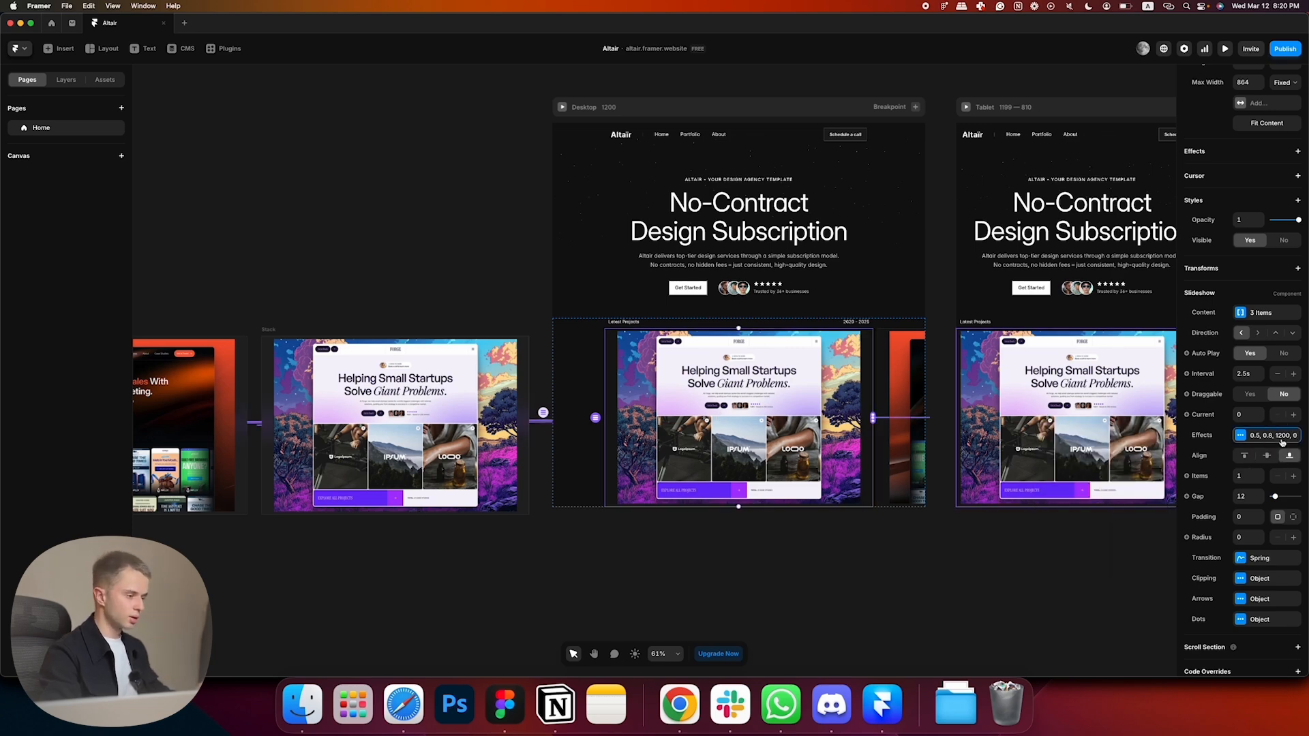
- Switch to Figma and examine the Latest Projects section of the Home design for comparison
{"action": "left_click", "coordinate": [956, 567]}
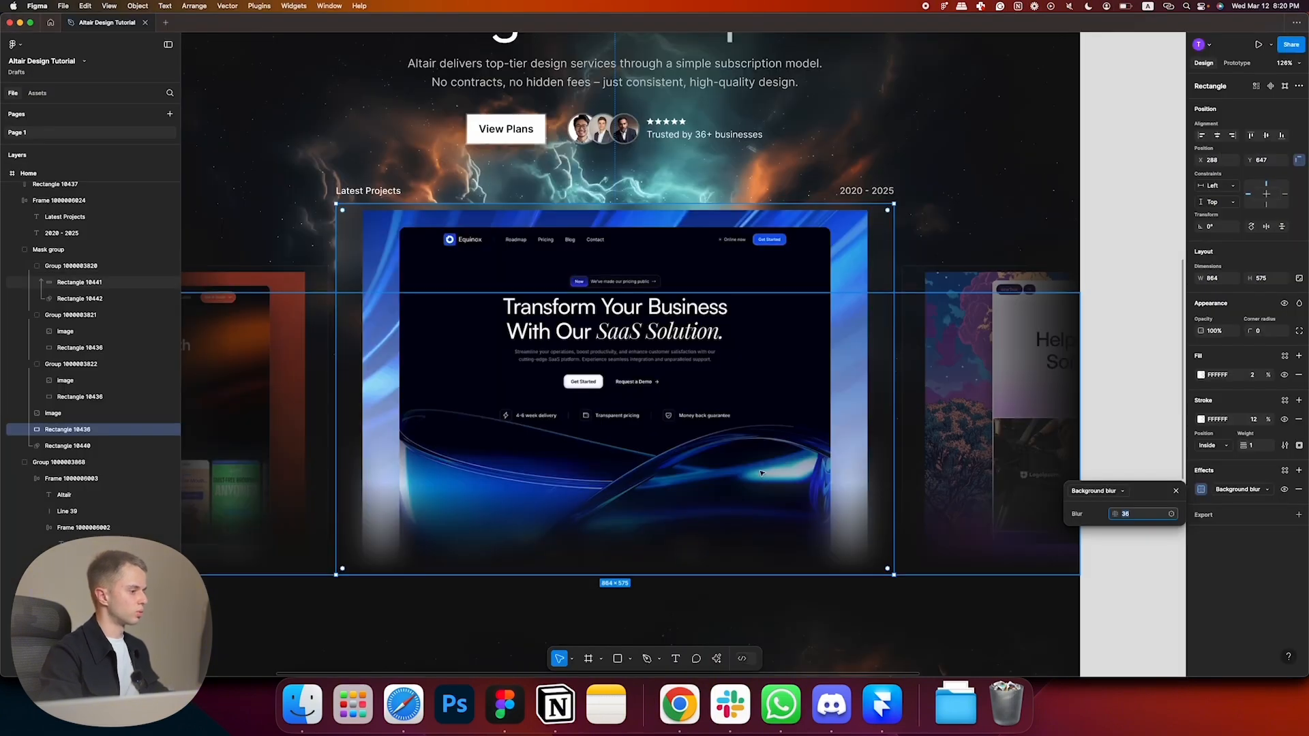
{"action": "scroll", "coordinate": [762, 471], "scroll_direction": "down", "scroll_amount": 3}
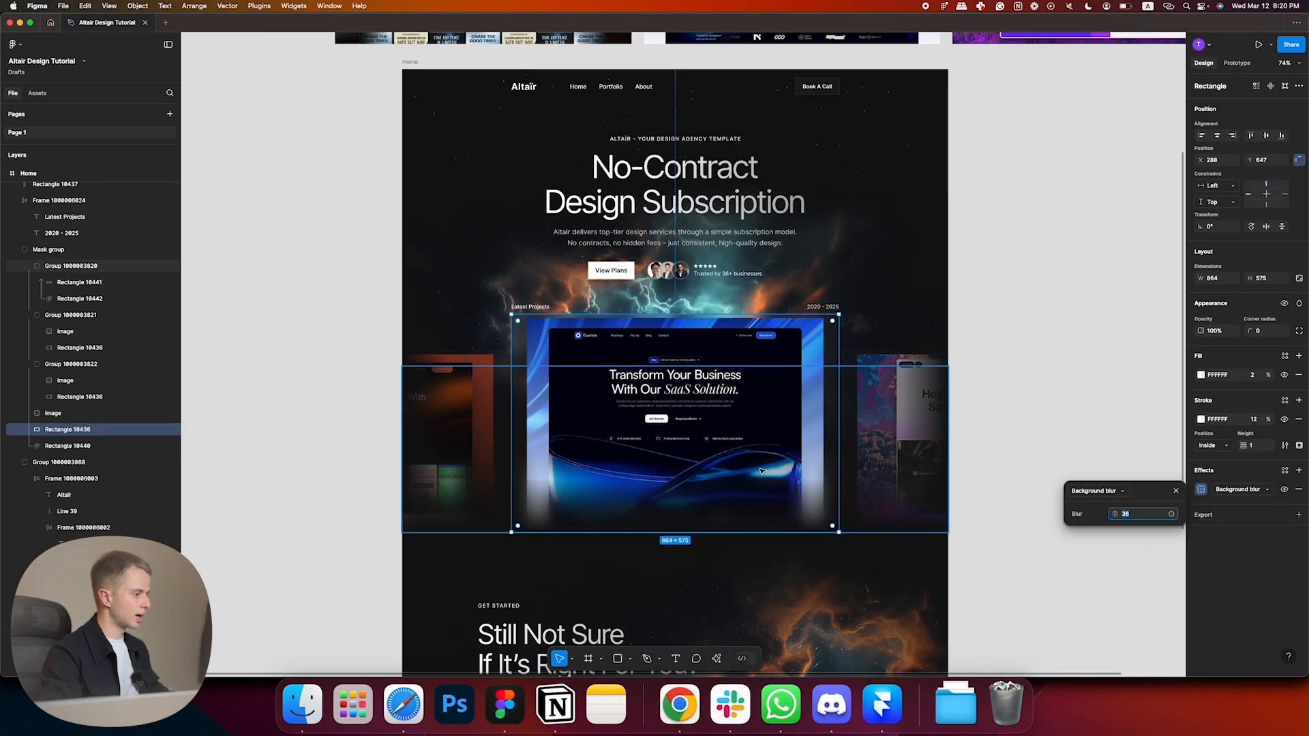
{"action": "left_click", "coordinate": [756, 462]}
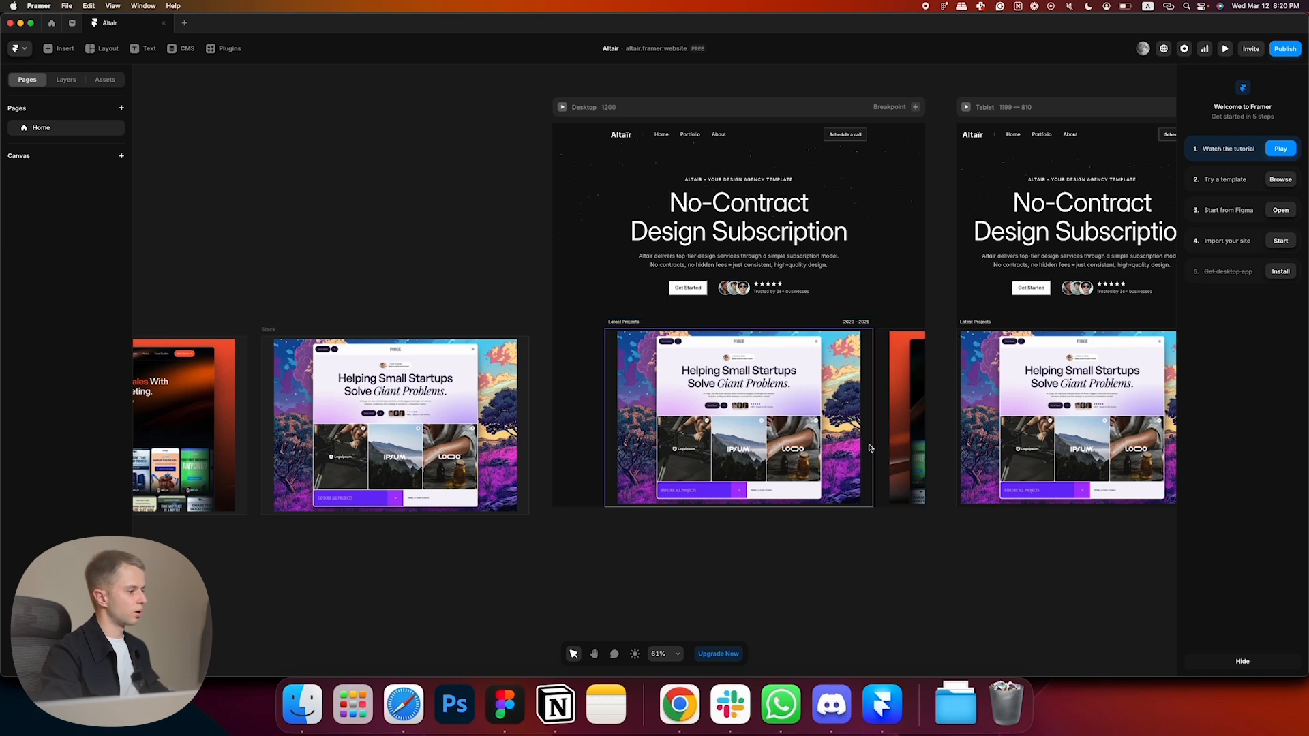
- Rename the stack holding the project labels and the slideshow as Slideshow Wrapper
{"action": "left_click", "coordinate": [874, 446]}
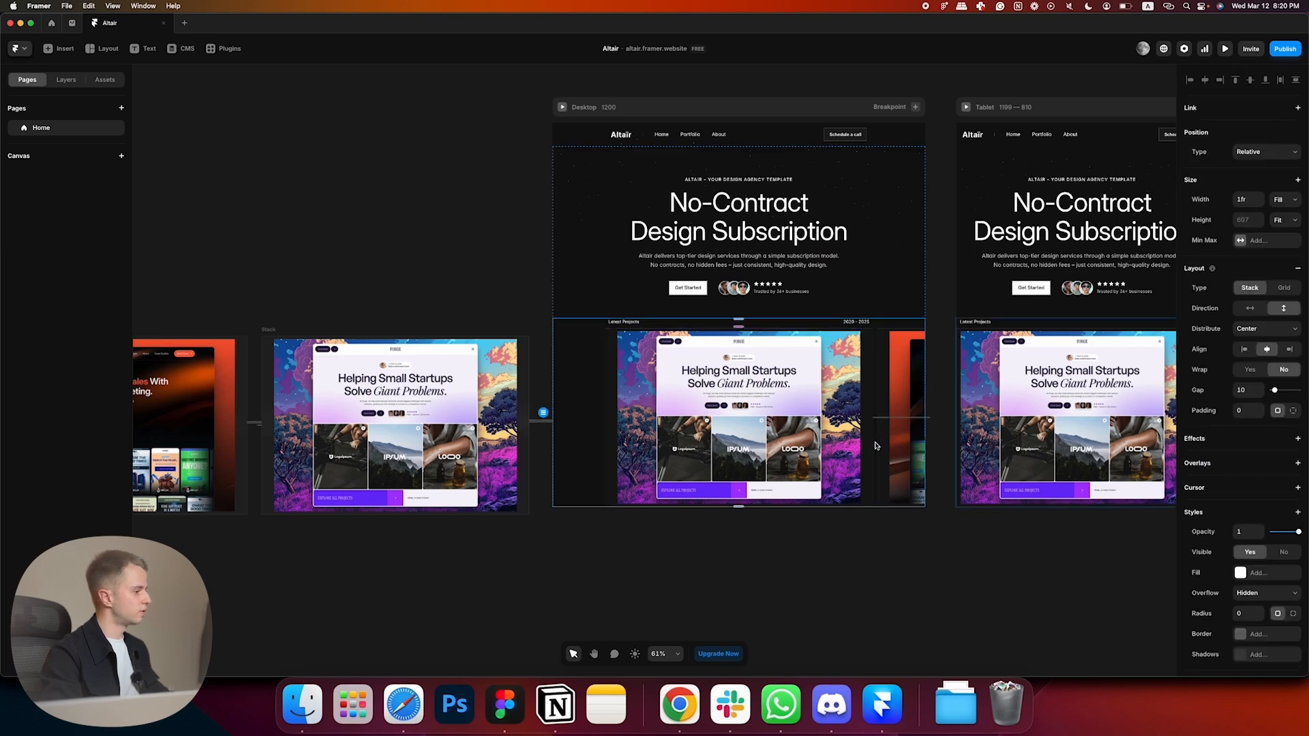
{"action": "left_click", "coordinate": [65, 79]}
{"action": "left_click", "coordinate": [76, 234]}
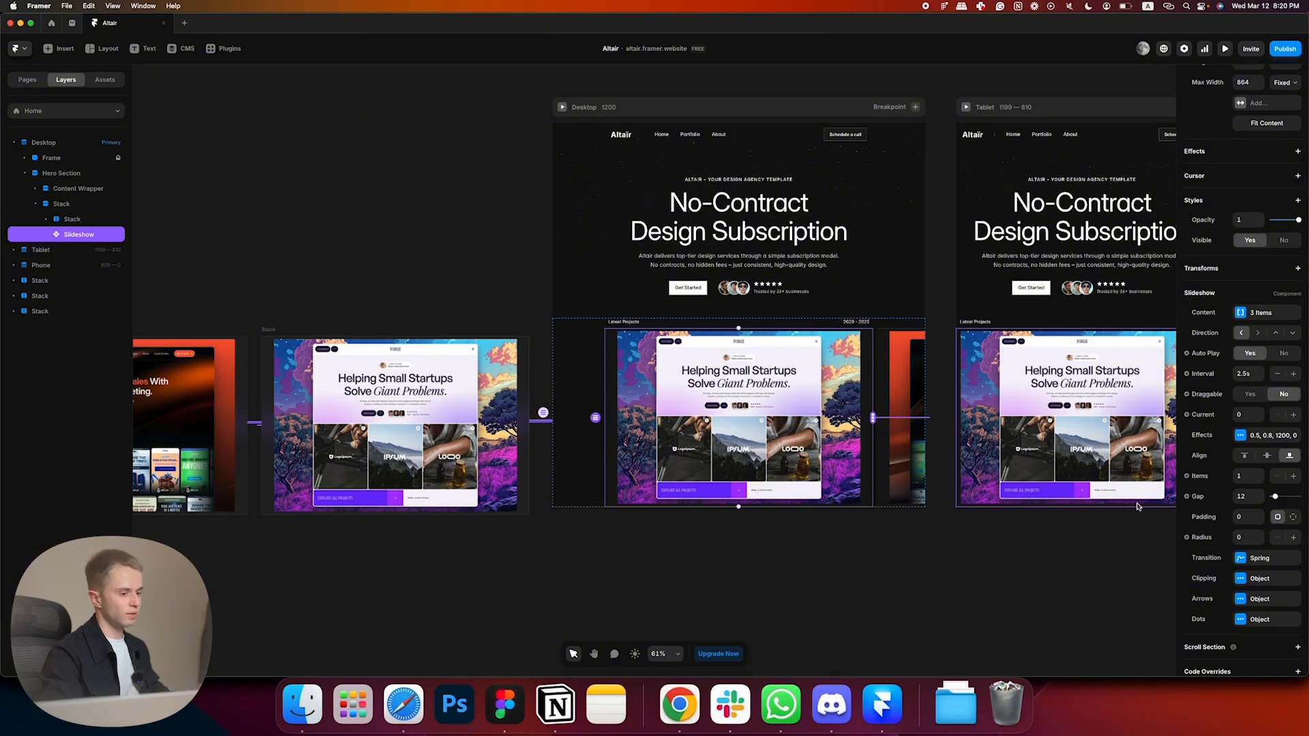
{"action": "left_click", "coordinate": [71, 204]}
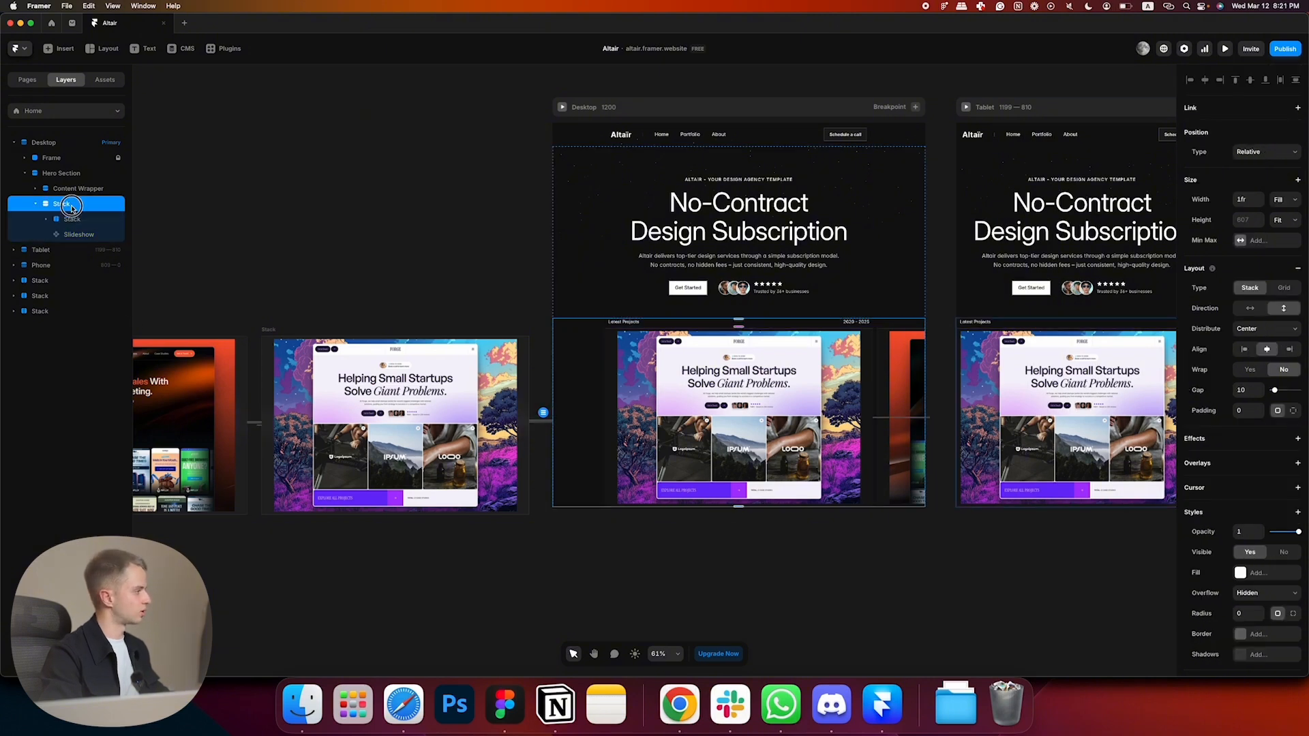
{"action": "double_click", "coordinate": [72, 206]}
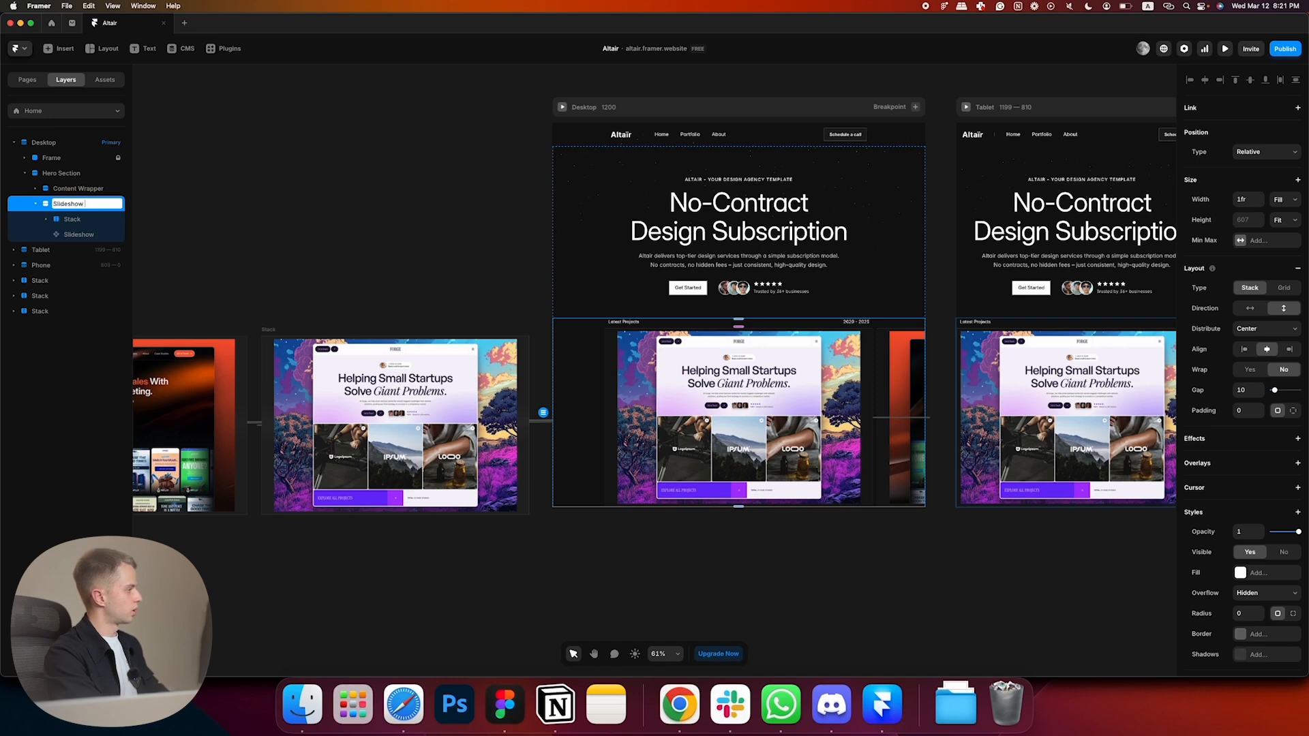
{"action": "type", "text": "Slideshow Wrapper"}
{"action": "key", "text": "Return"}
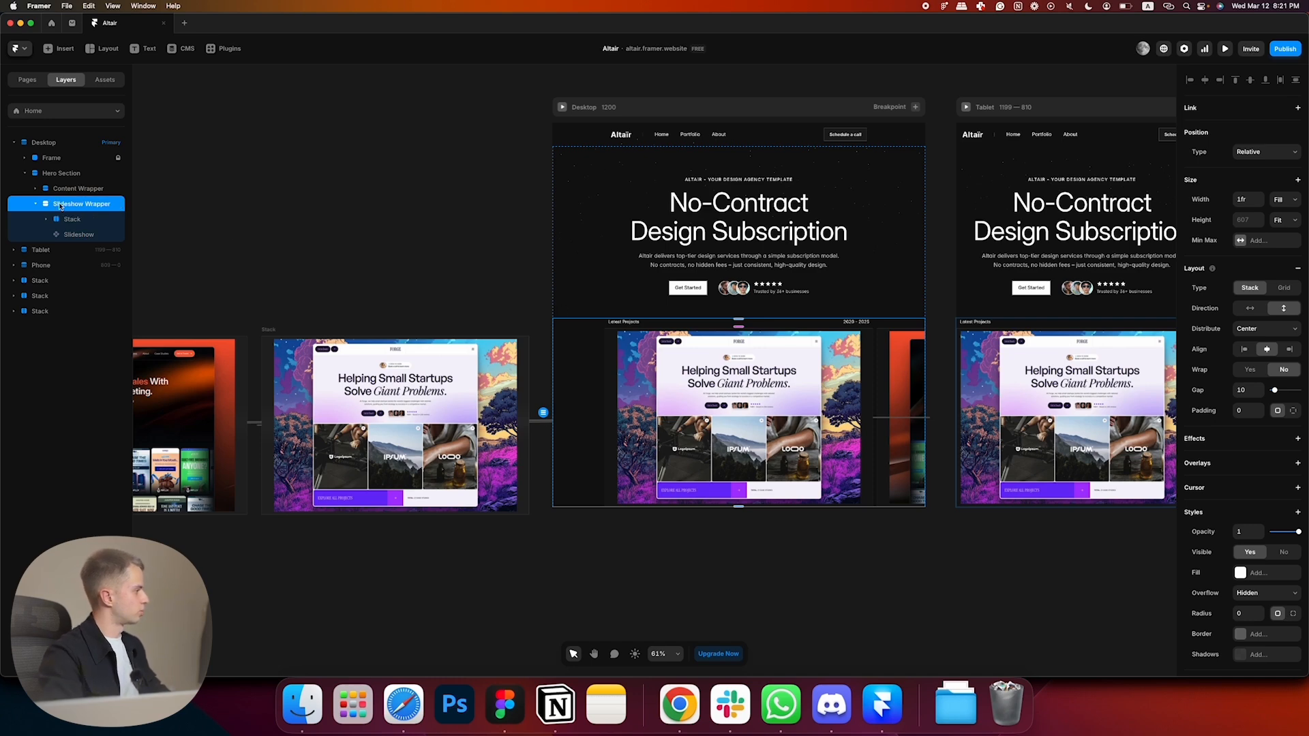
- Rename the stack containing the Latest Projects and 2020 - 2025 labels as Text Wrapper
{"action": "double_click", "coordinate": [74, 220]}
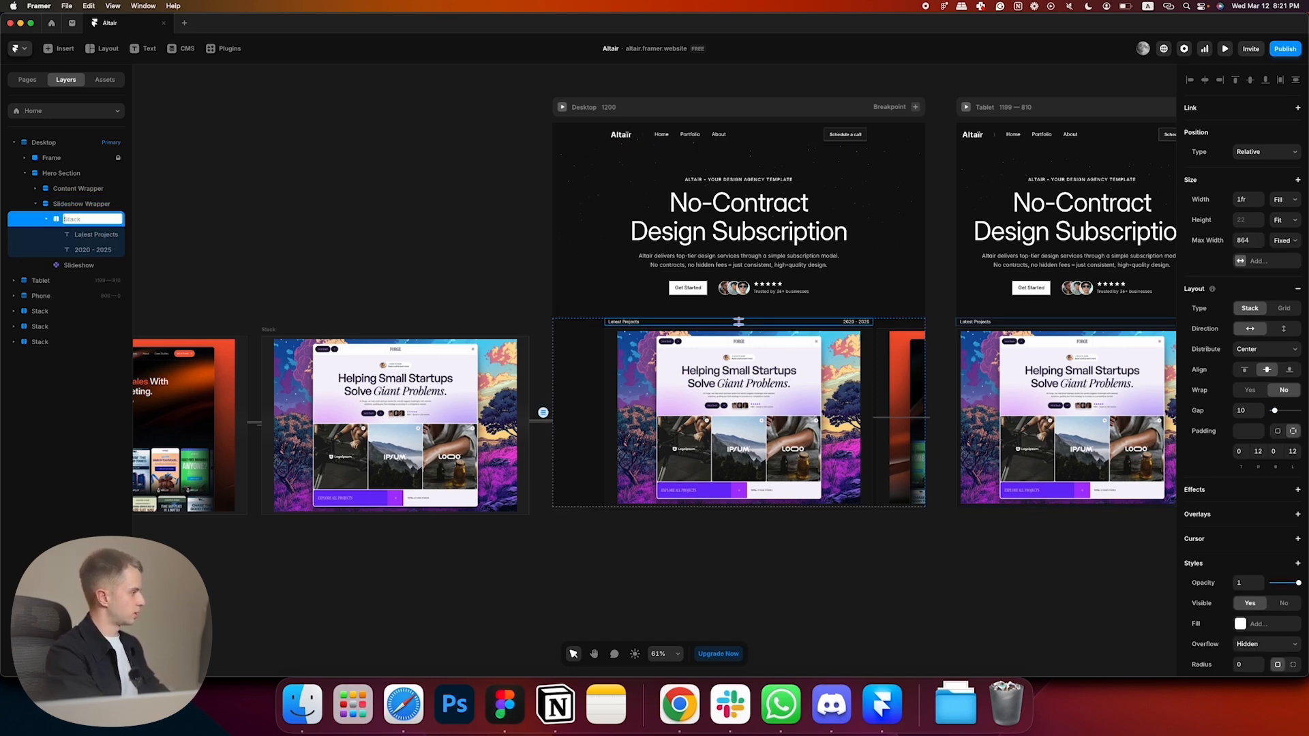
{"action": "type", "text": "Text Wrapper"}
{"action": "key", "text": "Return"}
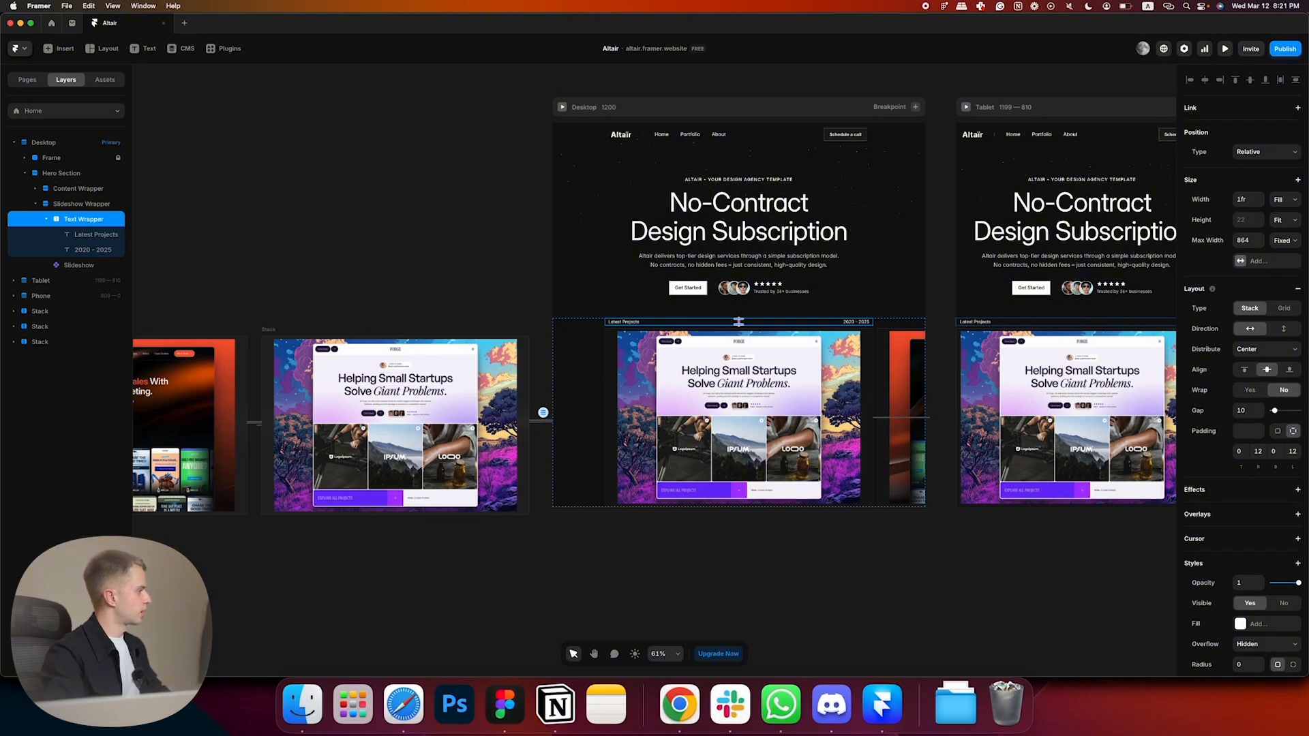
- Add a linear mask to Slideshow Wrapper that fades from about two thirds down, and preview the page about 1856 px wide
{"action": "left_click", "coordinate": [82, 204]}
{"action": "scroll", "coordinate": [1236, 467], "scroll_direction": "down", "scroll_amount": 3}
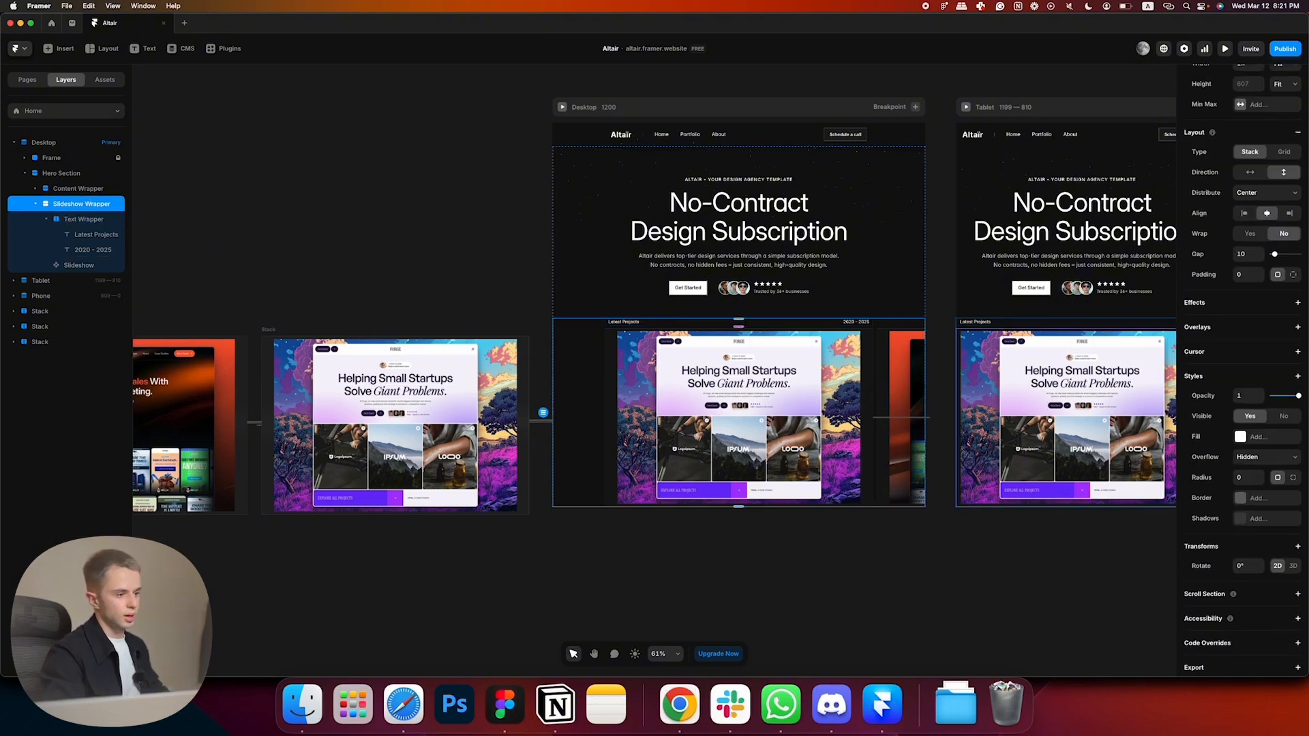
{"action": "left_click", "coordinate": [1233, 380]}
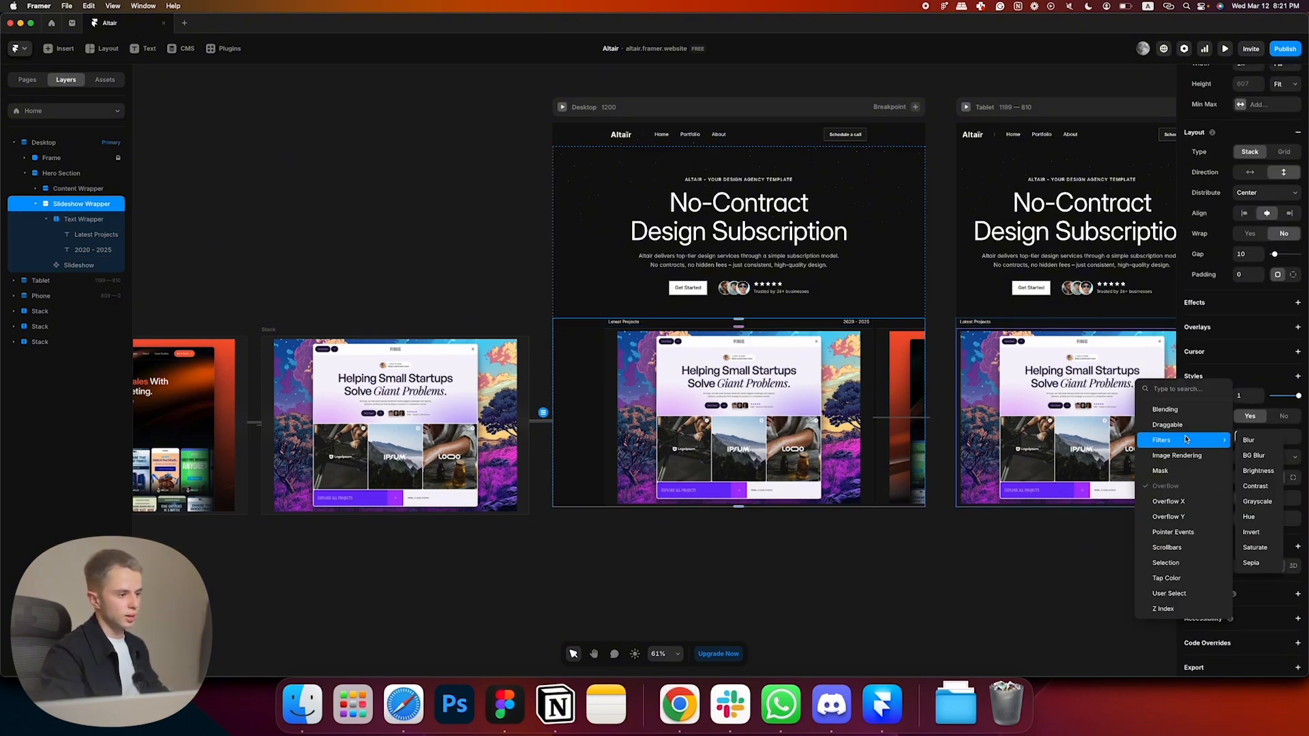
{"action": "left_click", "coordinate": [1178, 474]}
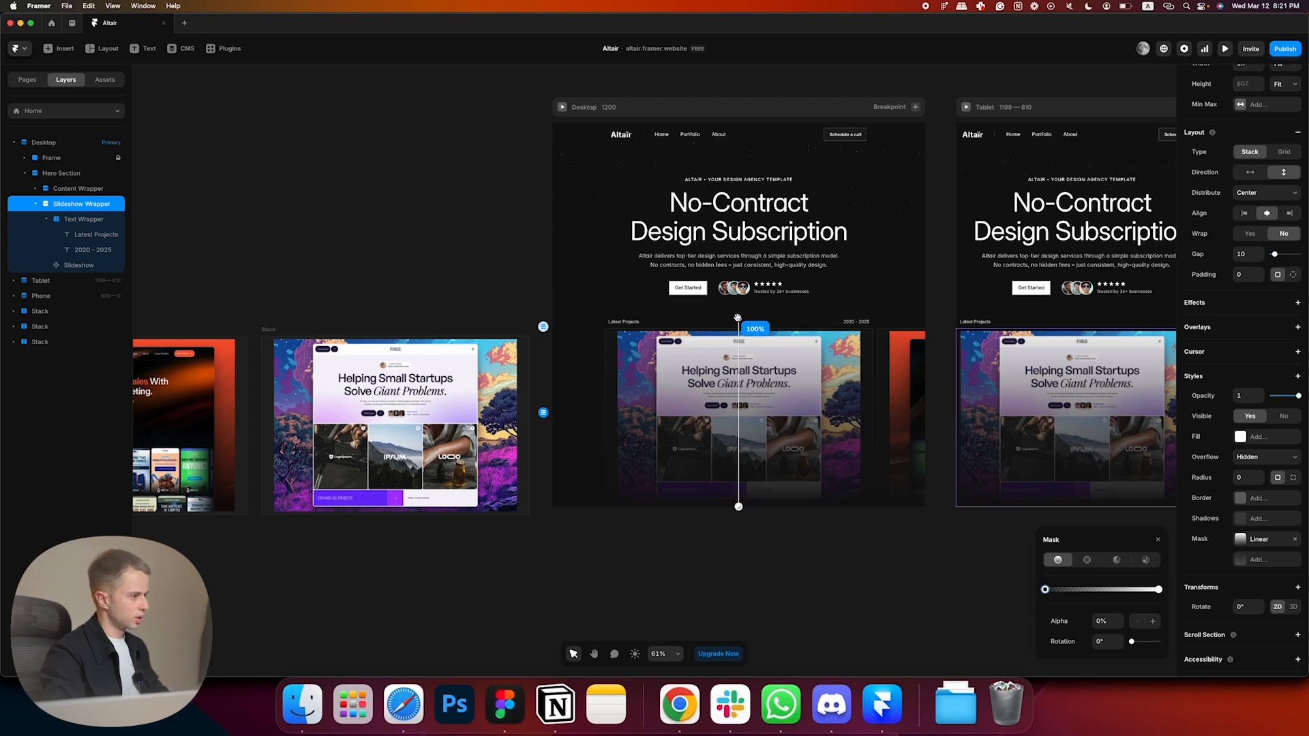
{"action": "left_click_drag", "start_coordinate": [738, 319], "coordinate": [739, 440]}
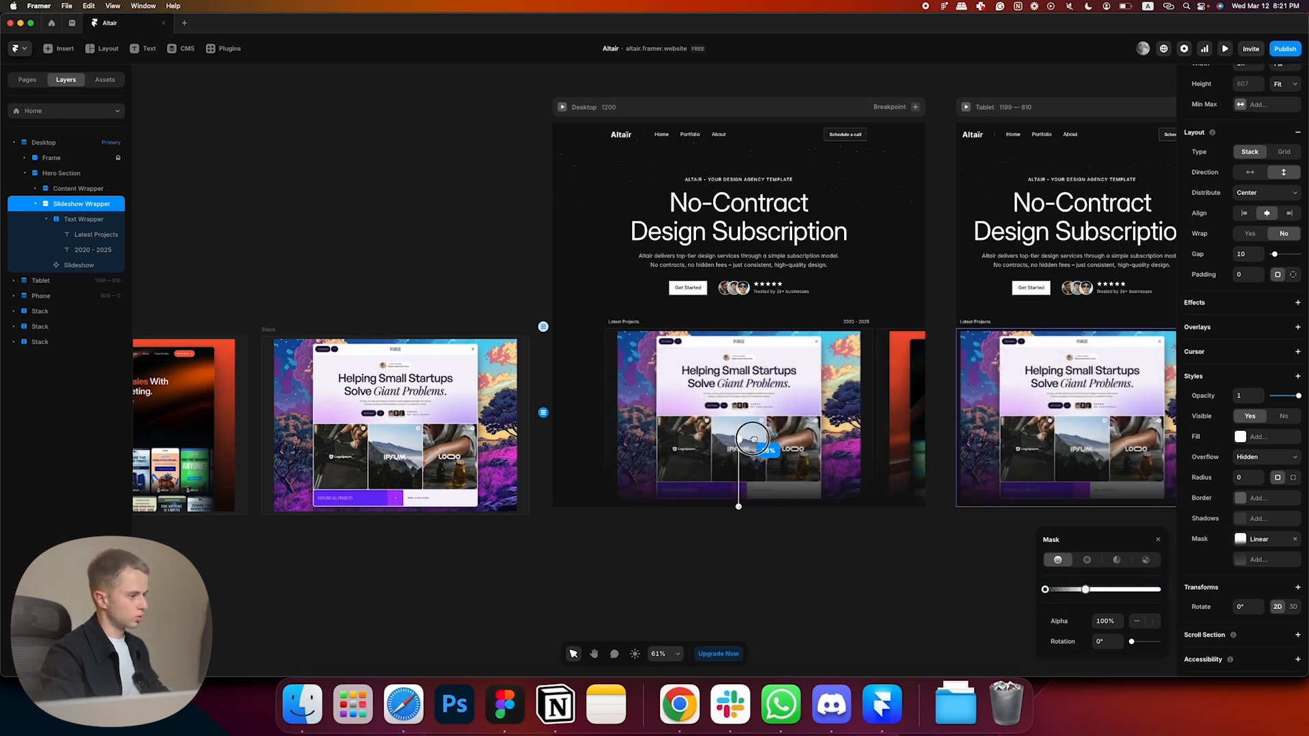
{"action": "left_click", "coordinate": [1225, 49]}
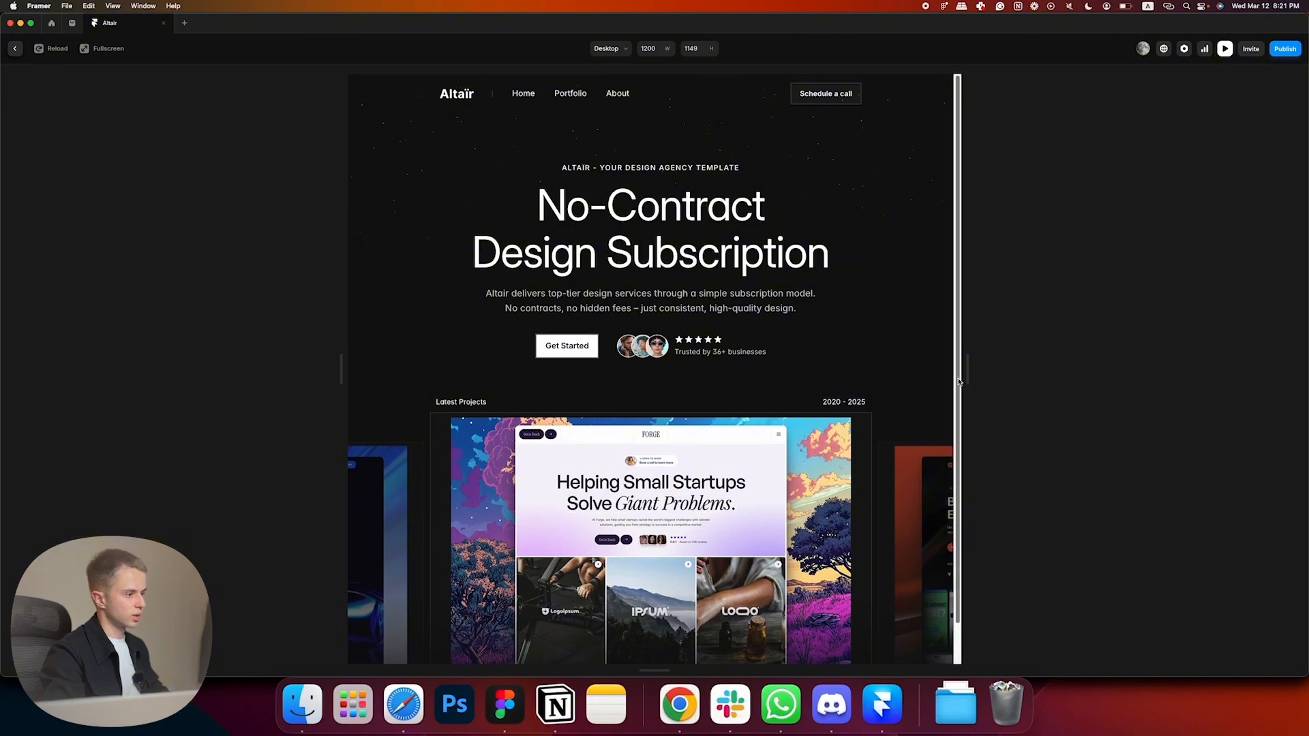
{"action": "left_click_drag", "start_coordinate": [972, 382], "coordinate": [1103, 371]}
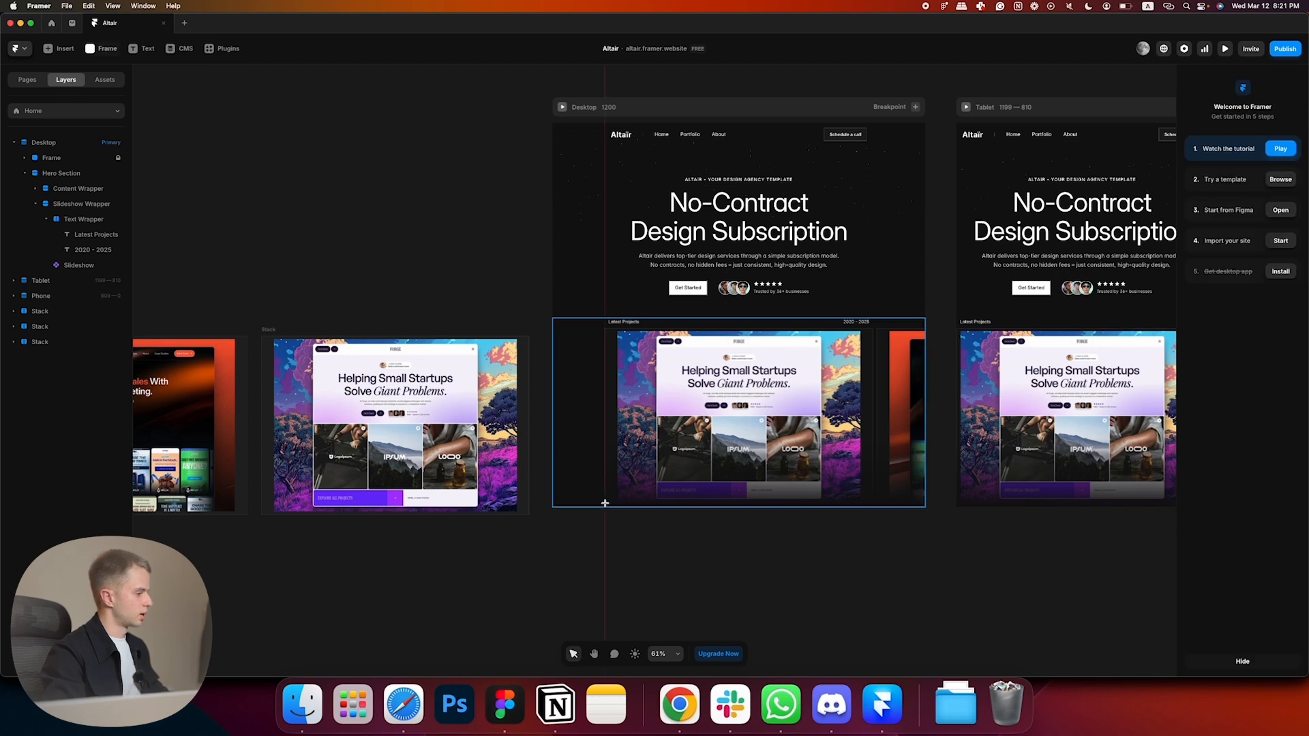
- Draw a frame 1200 wide and about 306 high below the Desktop breakpoint, aligned with its edges
{"action": "left_click_drag", "start_coordinate": [546, 553], "coordinate": [923, 648]}
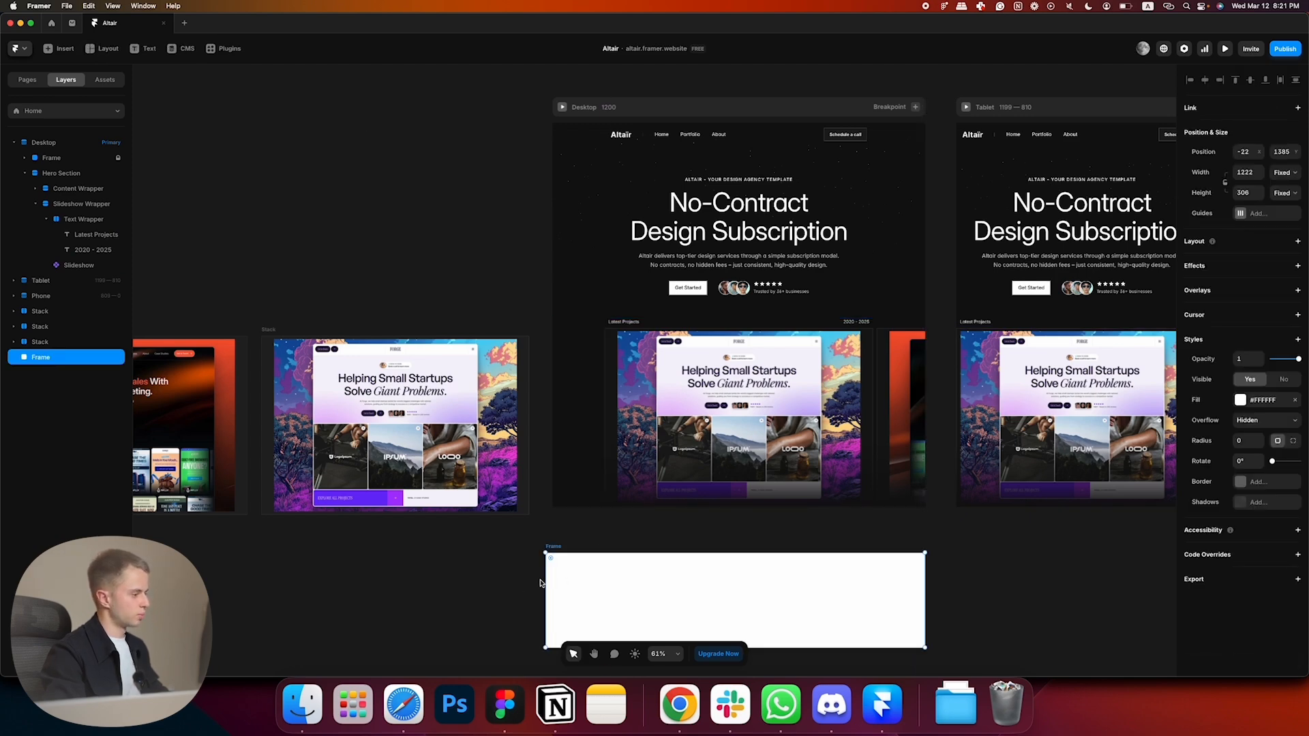
{"action": "left_click_drag", "start_coordinate": [540, 577], "coordinate": [547, 576]}
{"action": "scroll", "coordinate": [842, 453], "scroll_direction": "down", "scroll_amount": 2}
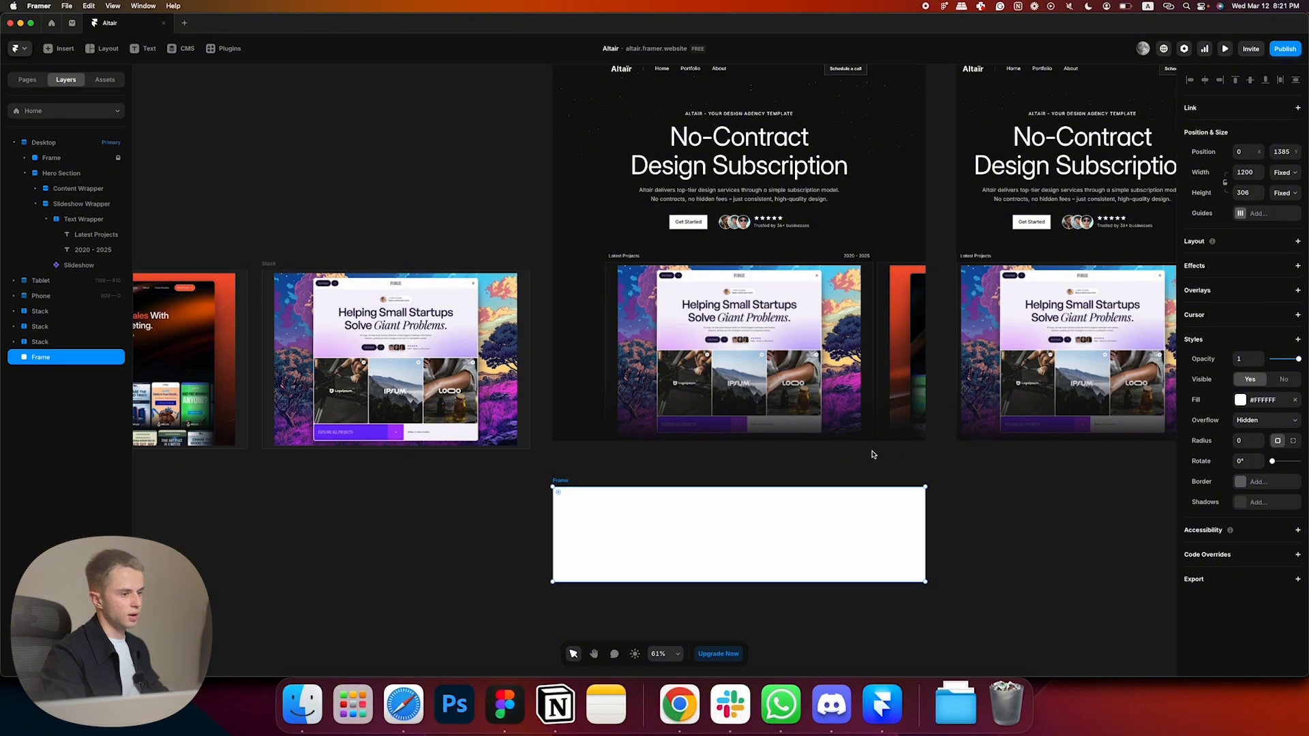
- Set the new frame's #FFFFFF fill to 2% opacity, using the Figma design as reference
{"action": "left_click", "coordinate": [1252, 400]}
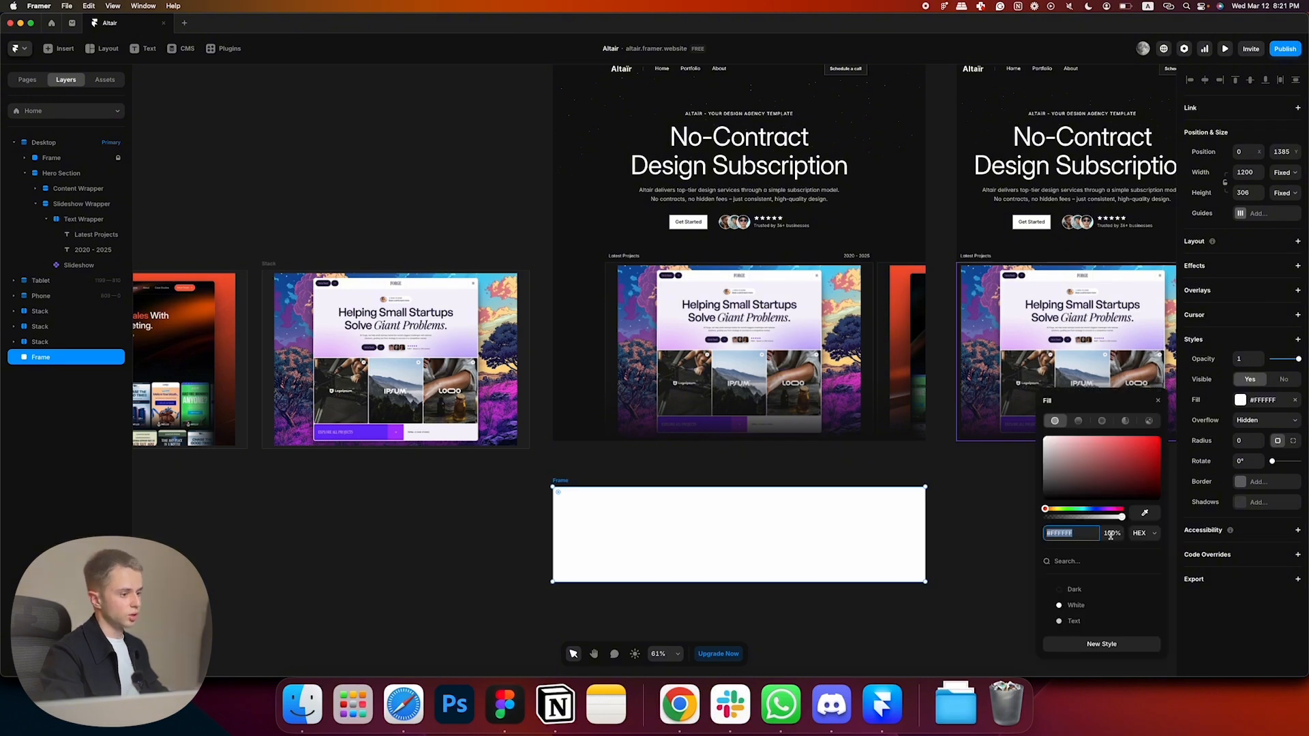
{"action": "key", "text": "super+Tab"}
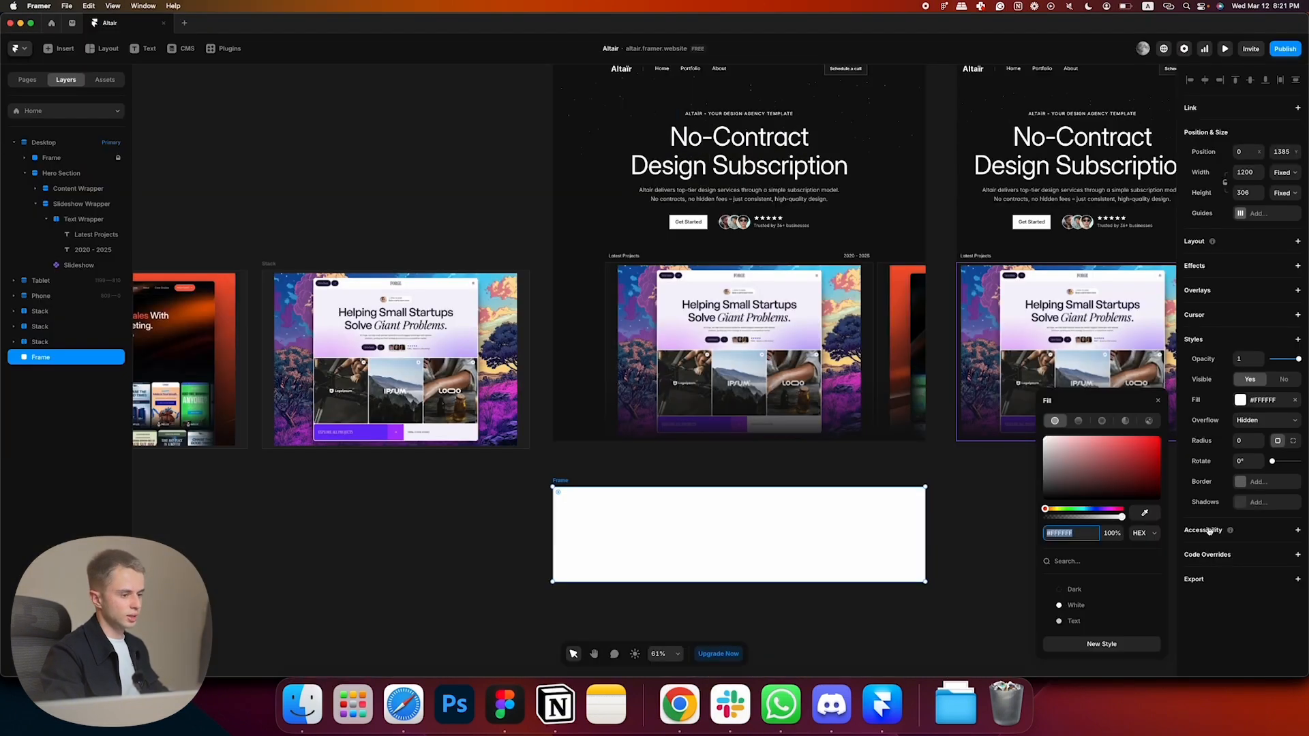
{"action": "key", "text": "super+Tab"}
{"action": "left_click", "coordinate": [1108, 533]}
{"action": "type", "text": "2"}
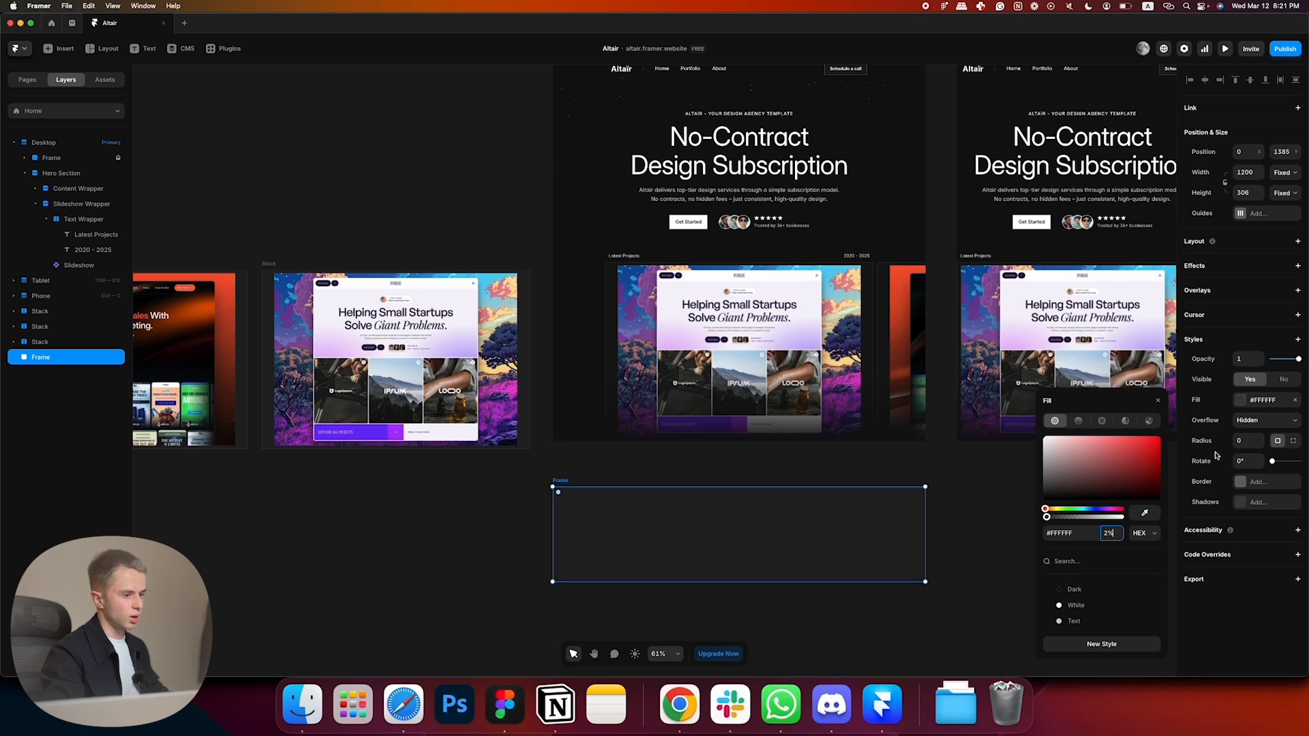
- Add a background blur filter of 40 to the new frame, checking the background blur settings of the Figma rectangle
{"action": "left_click", "coordinate": [1227, 341]}
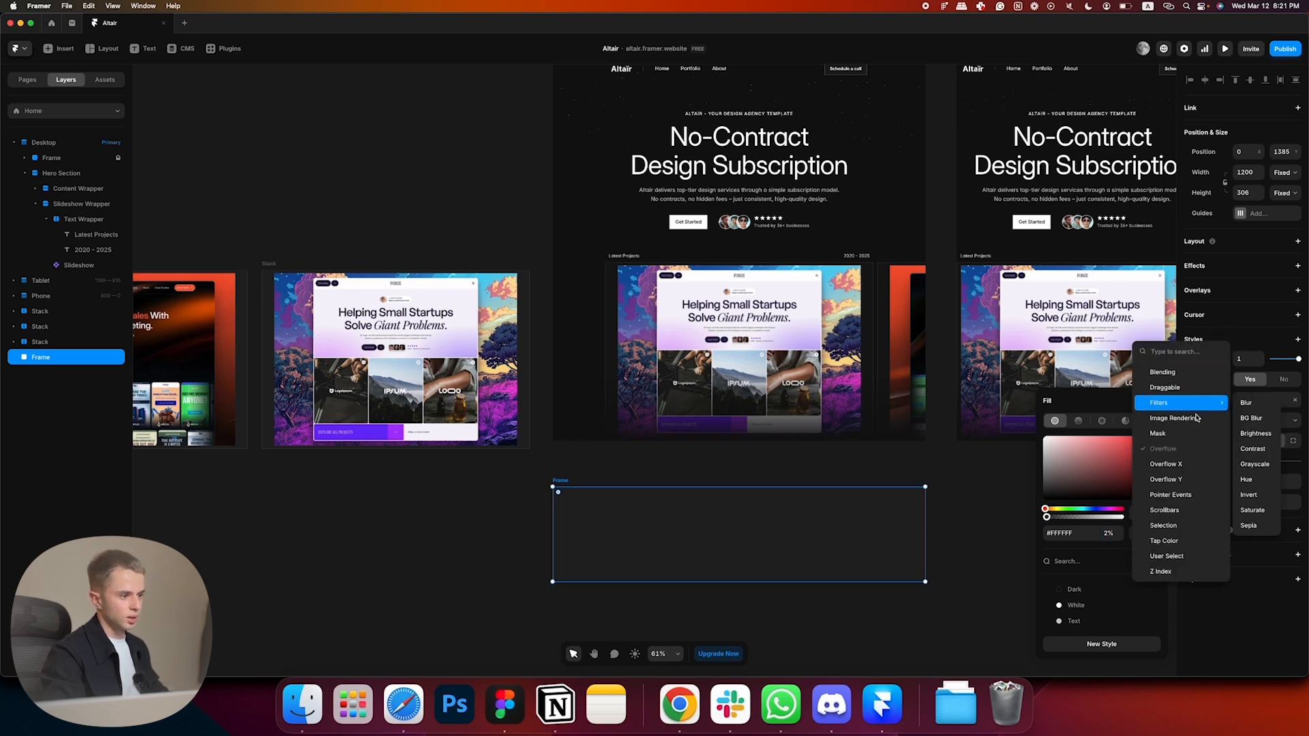
{"action": "left_click", "coordinate": [1253, 418]}
{"action": "left_click", "coordinate": [1245, 525]}
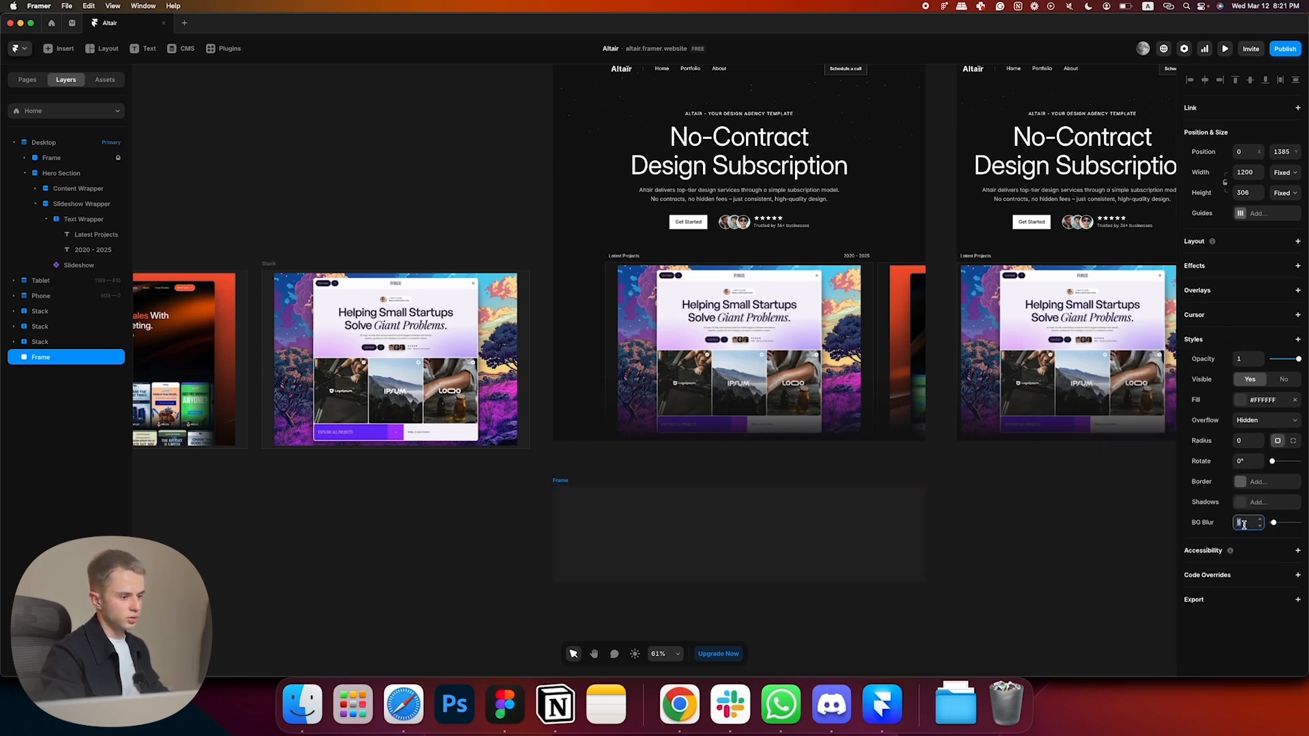
{"action": "key", "text": "super+Tab"}
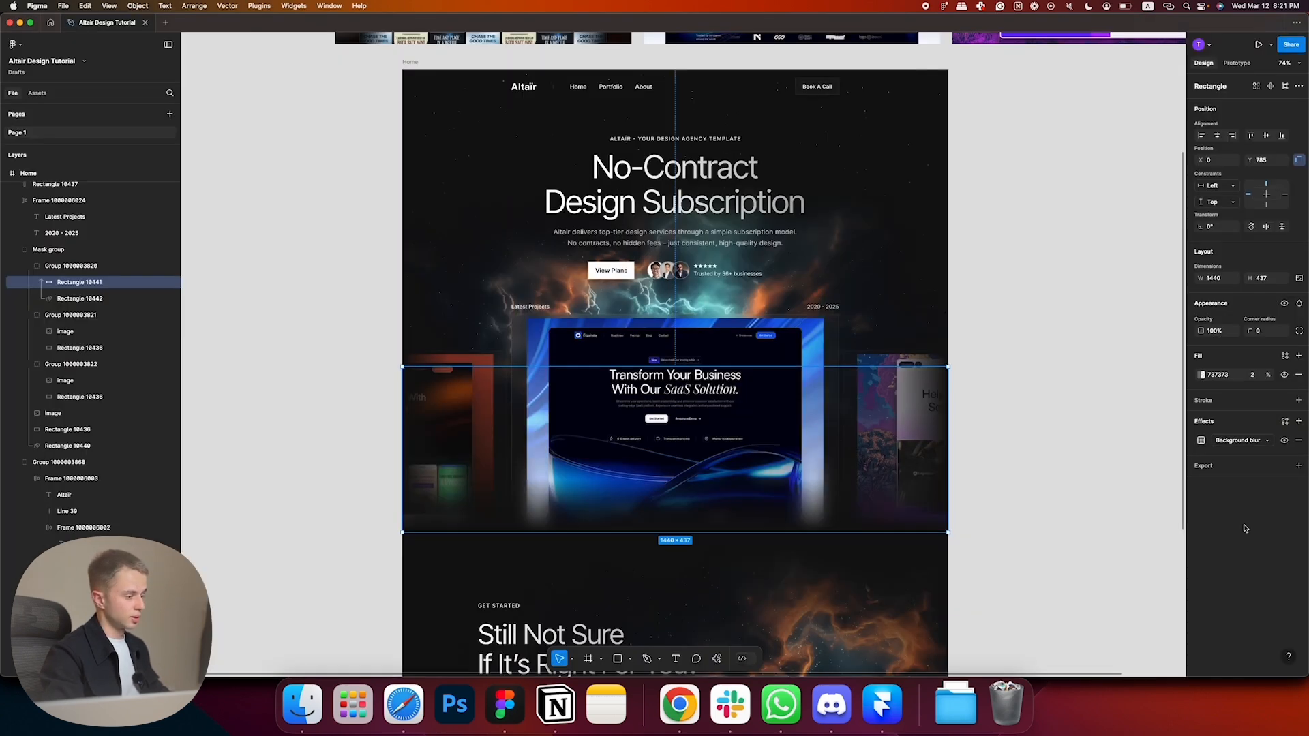
{"action": "left_click", "coordinate": [1202, 441]}
{"action": "key", "text": "super+Tab"}
{"action": "type", "text": "40"}
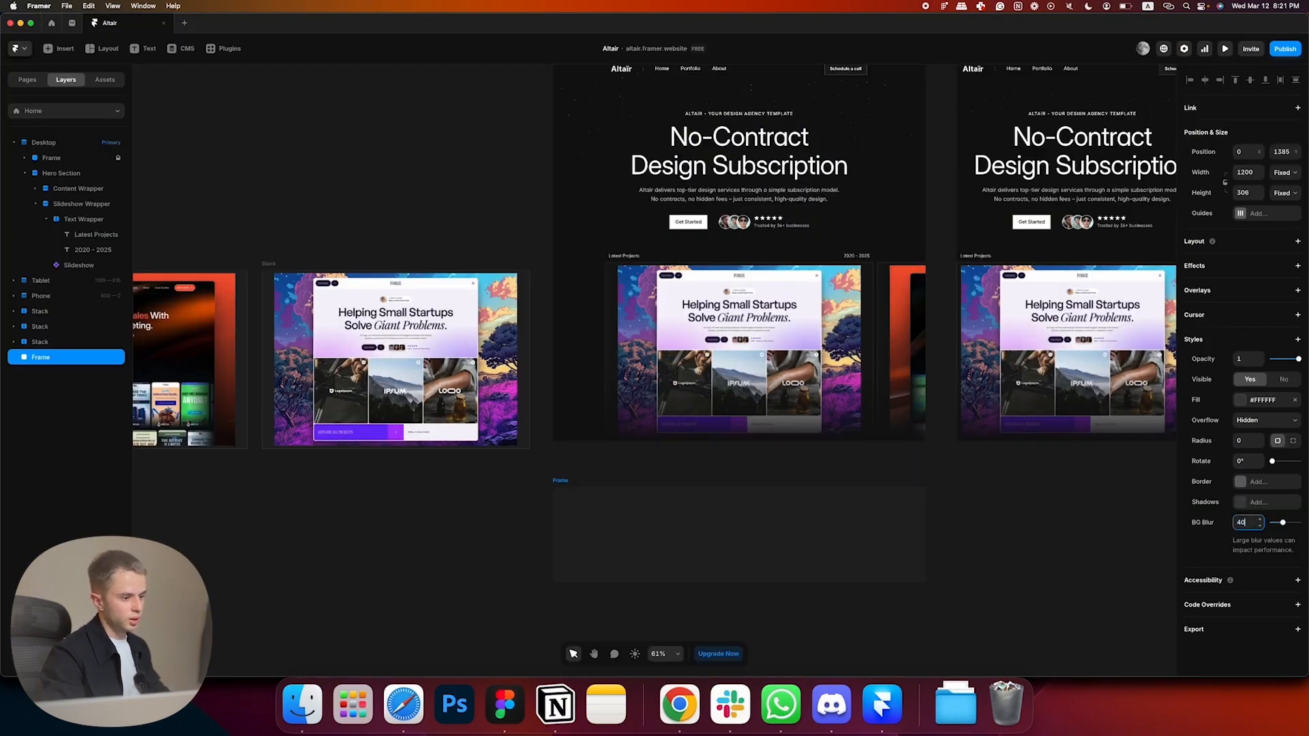
- Add a linear mask to the blur frame and rotate its gradient to 180°
{"action": "left_click", "coordinate": [1241, 341]}
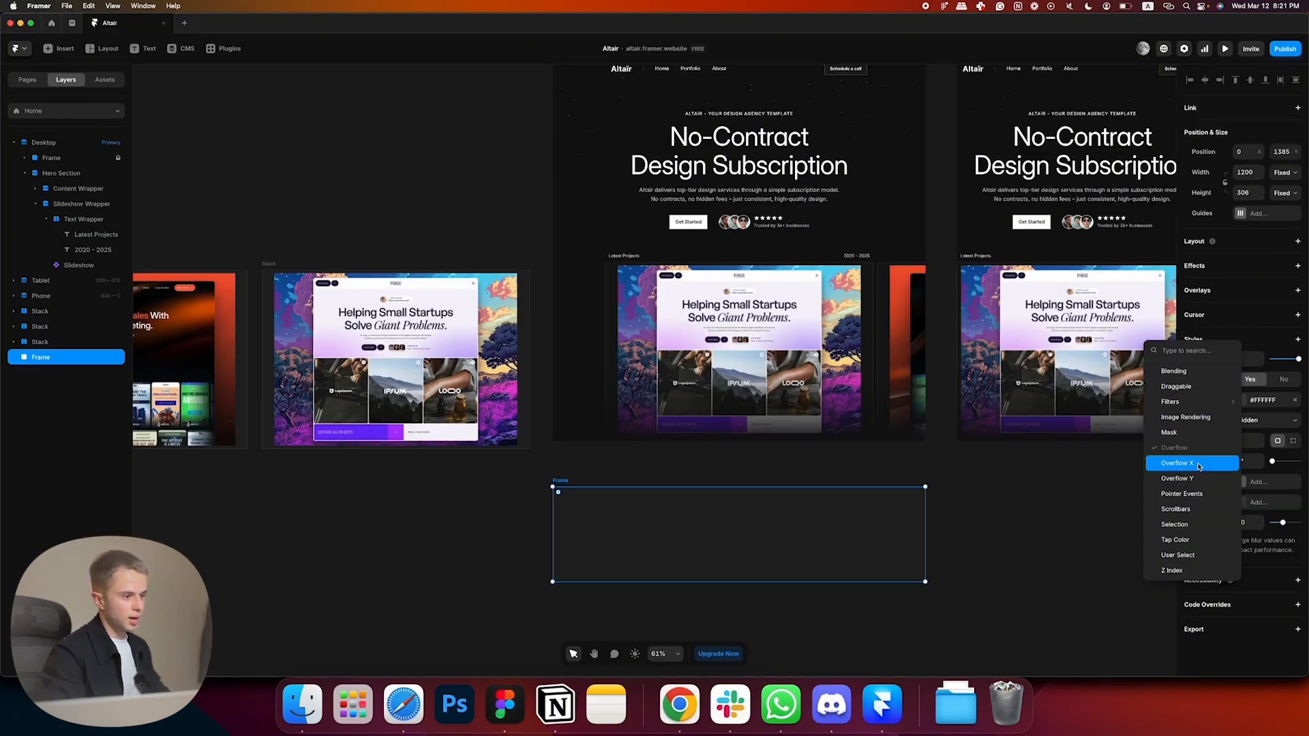
{"action": "left_click", "coordinate": [1197, 442]}
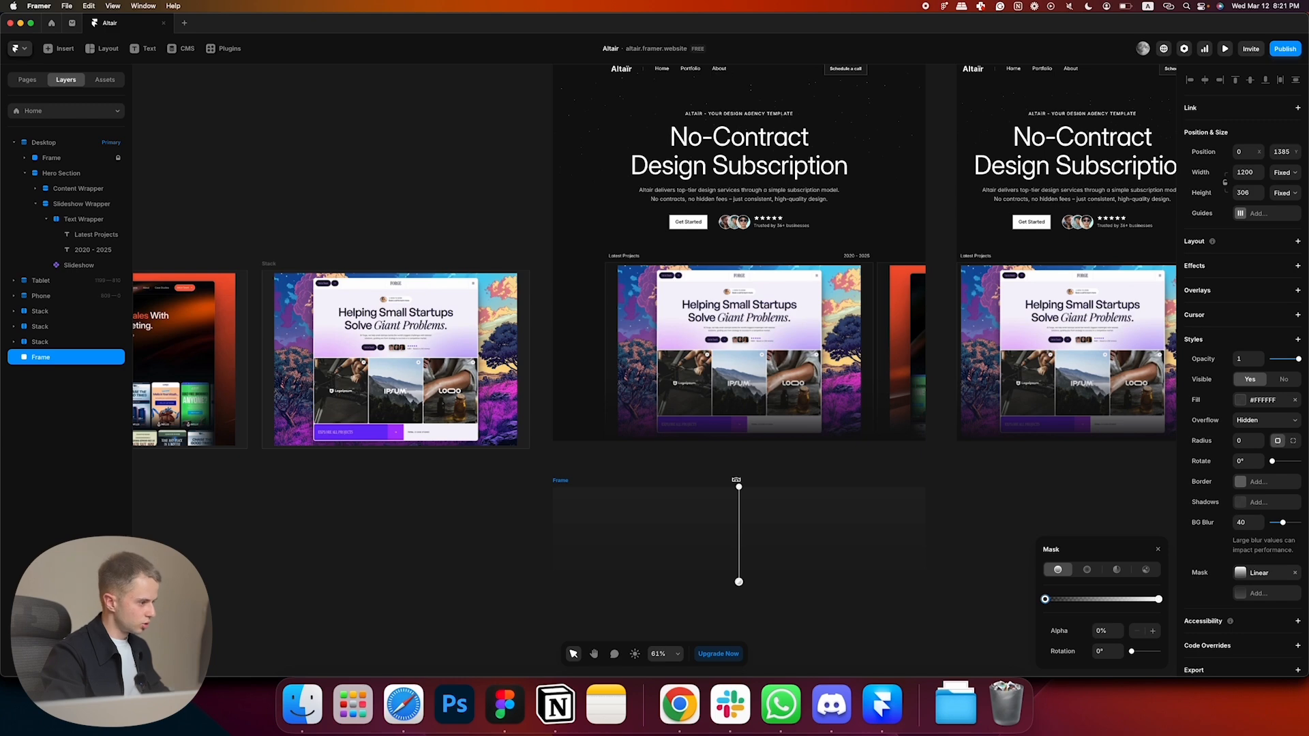
{"action": "left_click_drag", "start_coordinate": [738, 487], "coordinate": [735, 586]}
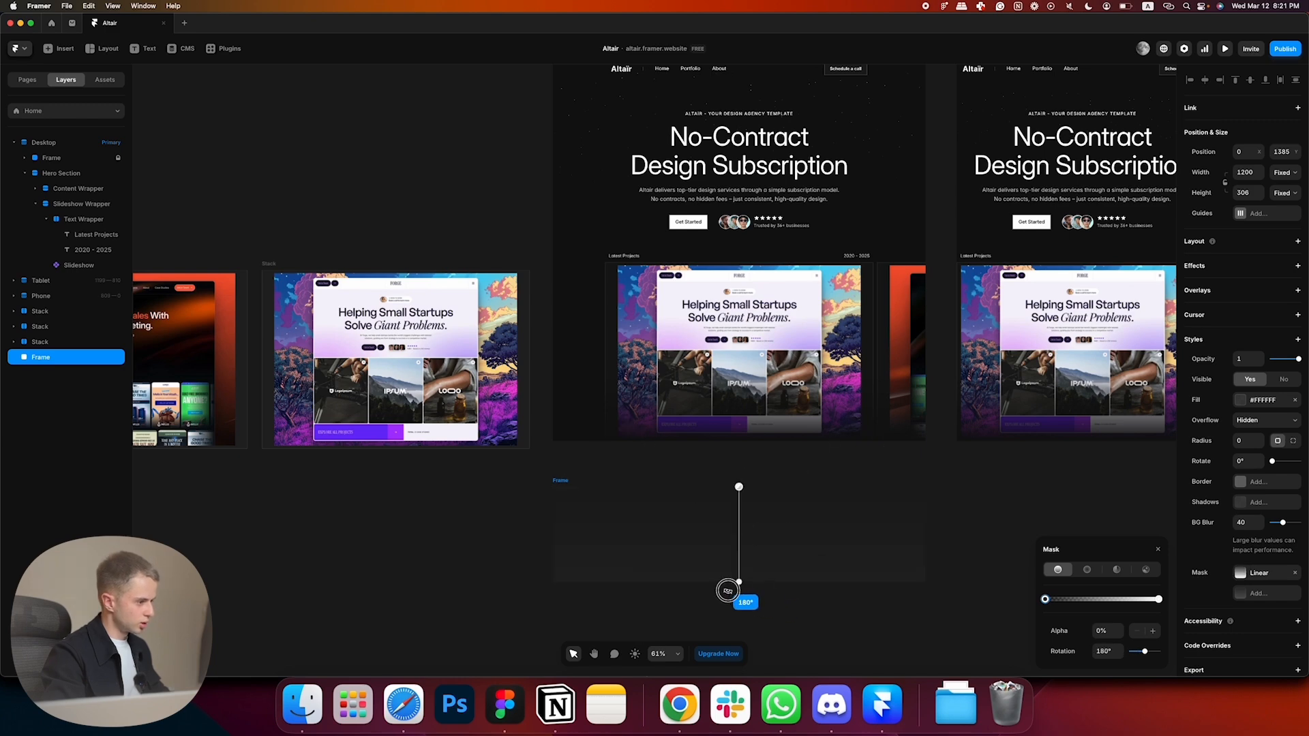
- Move the blur frame into Slideshow Wrapper and give it absolute positioning along the wrapper's bottom edge
{"action": "left_click", "coordinate": [1023, 500]}
{"action": "left_click", "coordinate": [561, 481]}
{"action": "key", "text": "Delete"}
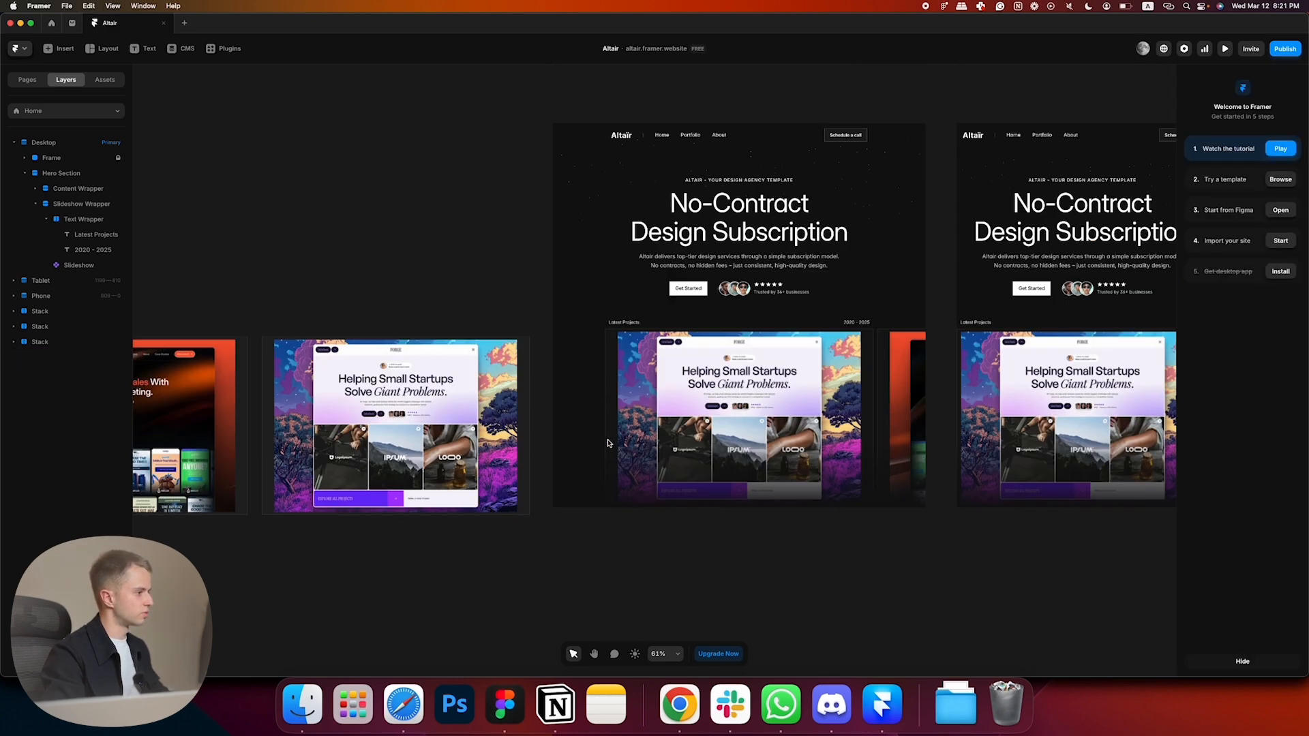
{"action": "key", "text": "super+z"}
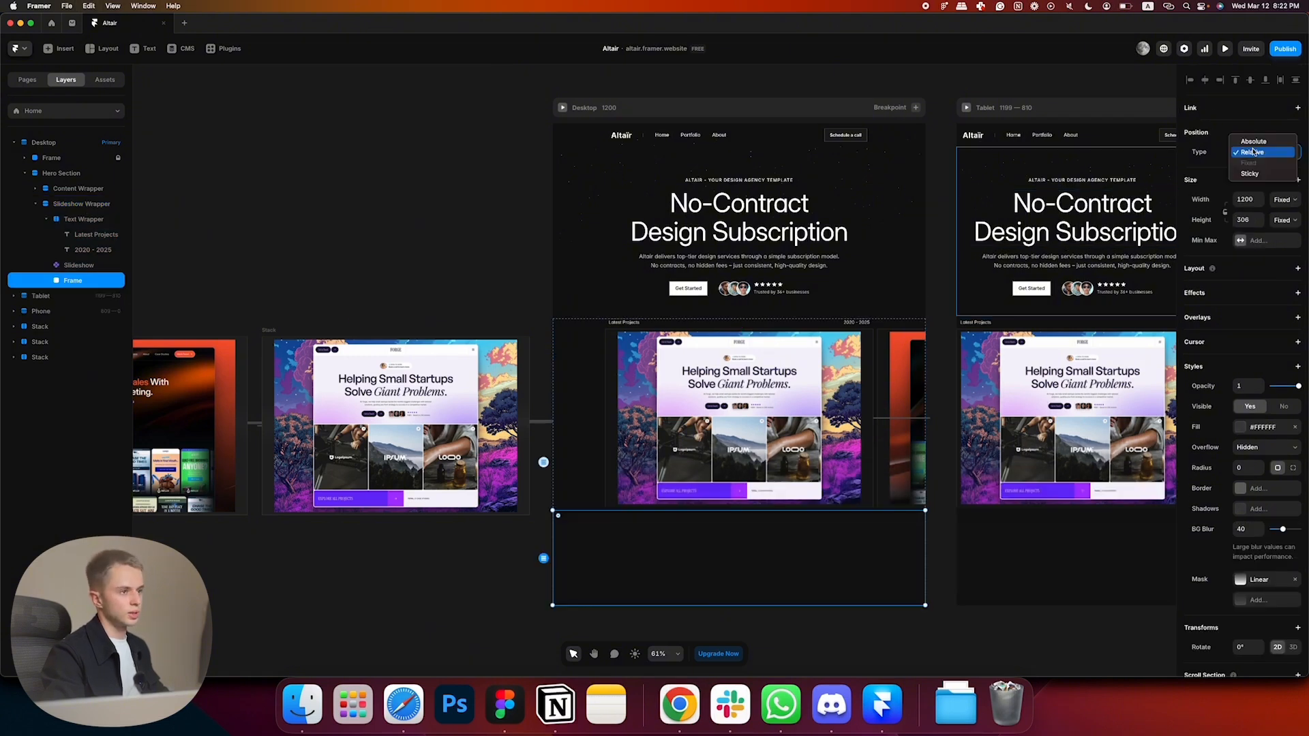
{"action": "left_click", "coordinate": [1258, 141]}
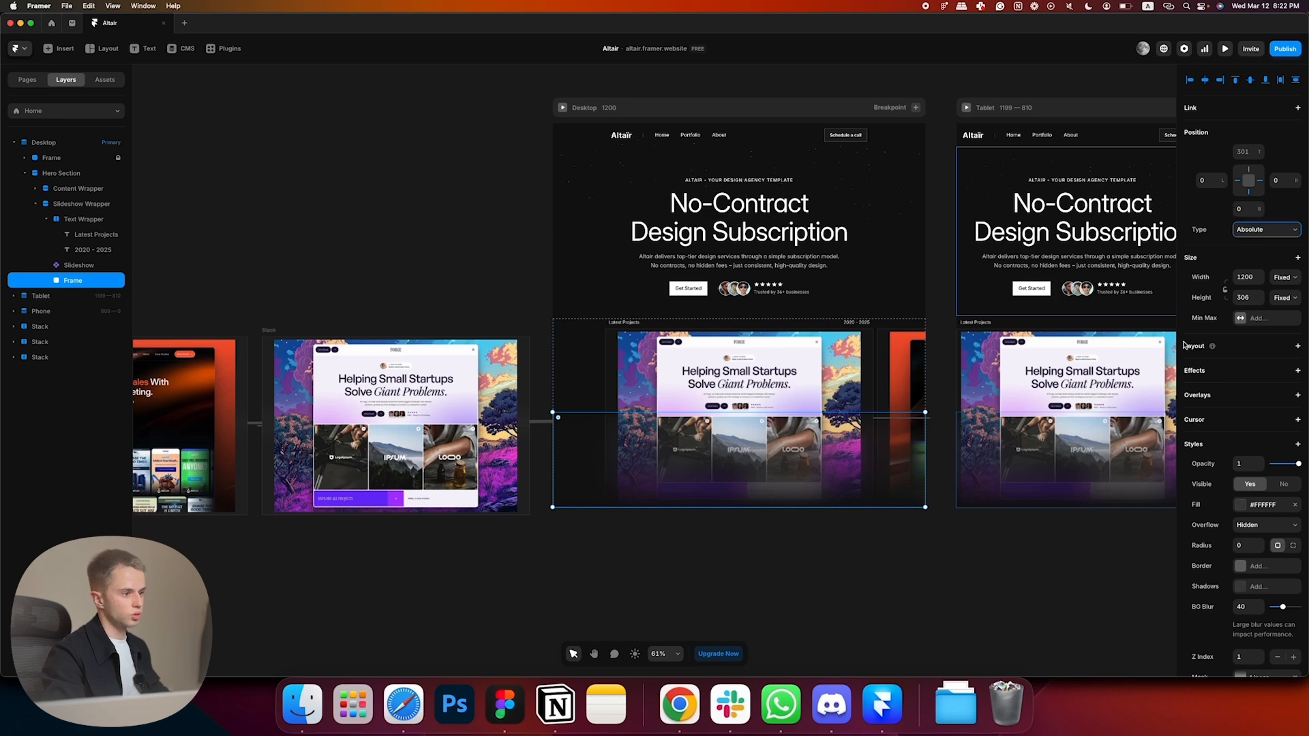
{"action": "left_click", "coordinate": [853, 565]}
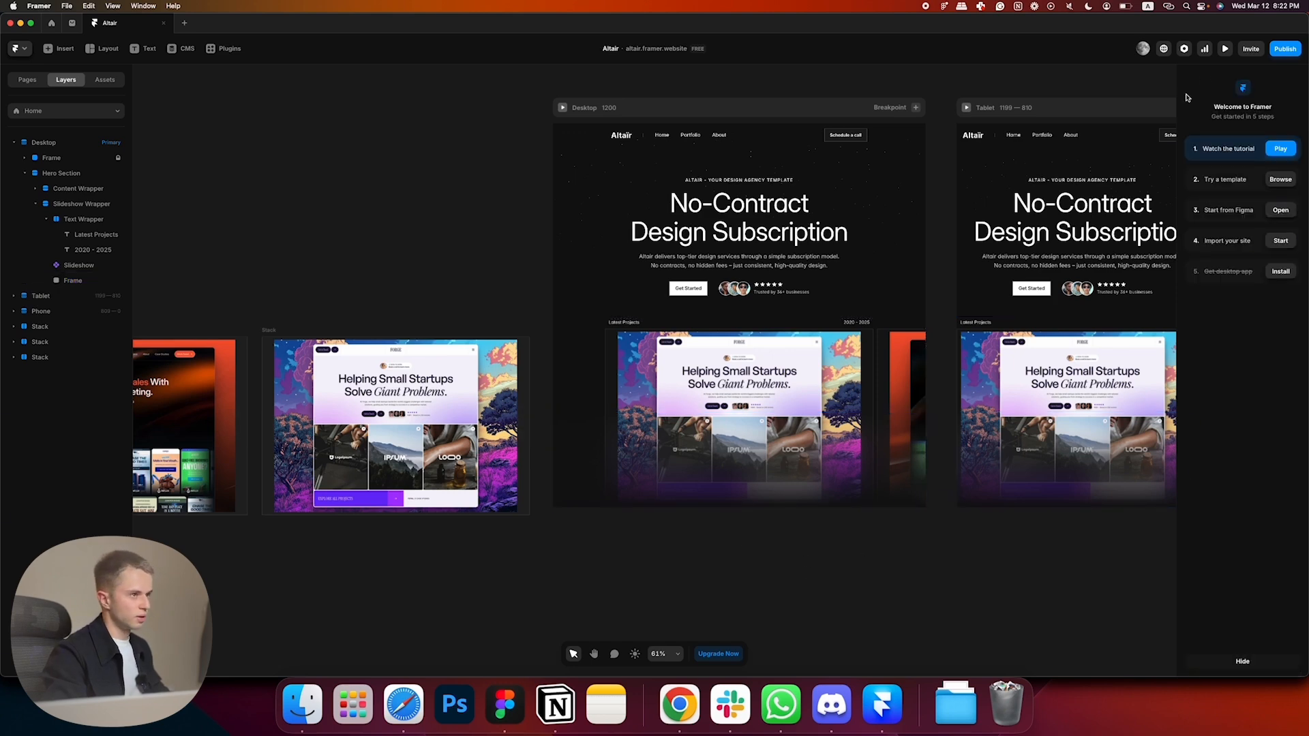
- Preview the blur over the slideshow and extend the blur frame upward to a height of about 358
{"action": "left_click", "coordinate": [1225, 50]}
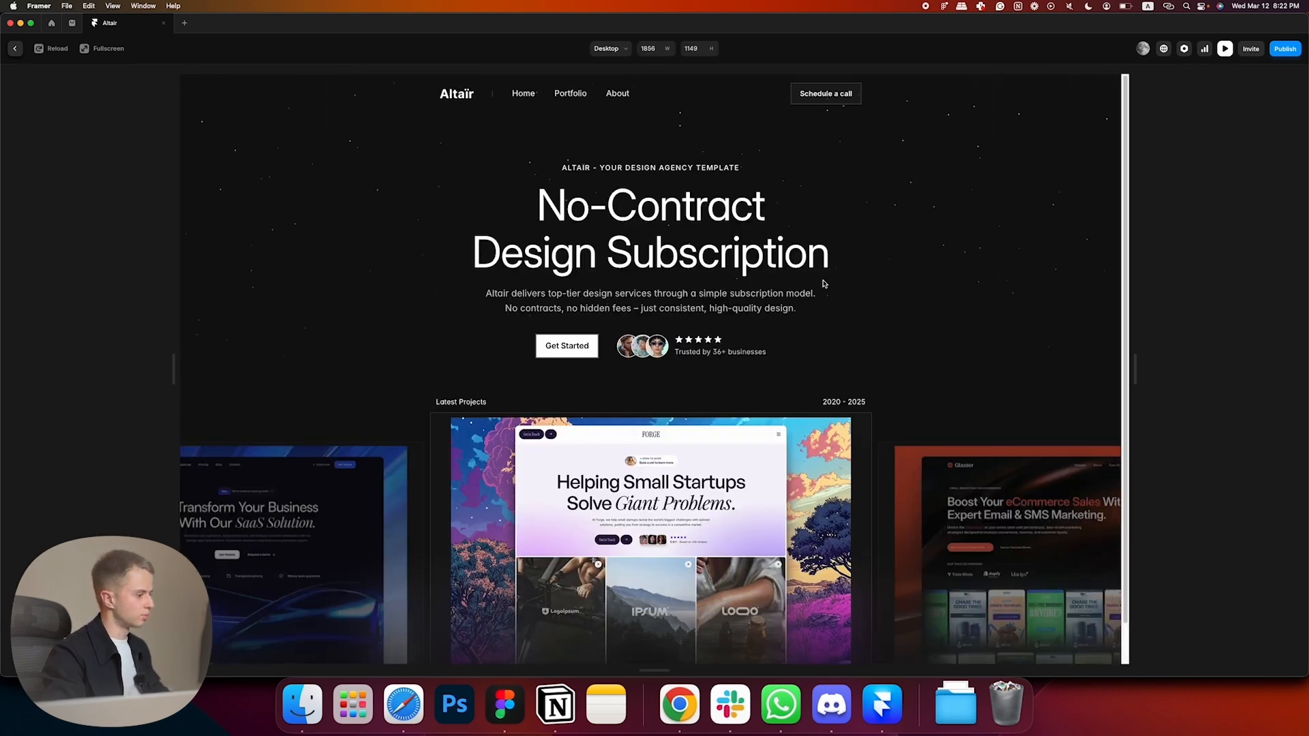
{"action": "left_click", "coordinate": [16, 50]}
{"action": "left_click", "coordinate": [749, 431]}
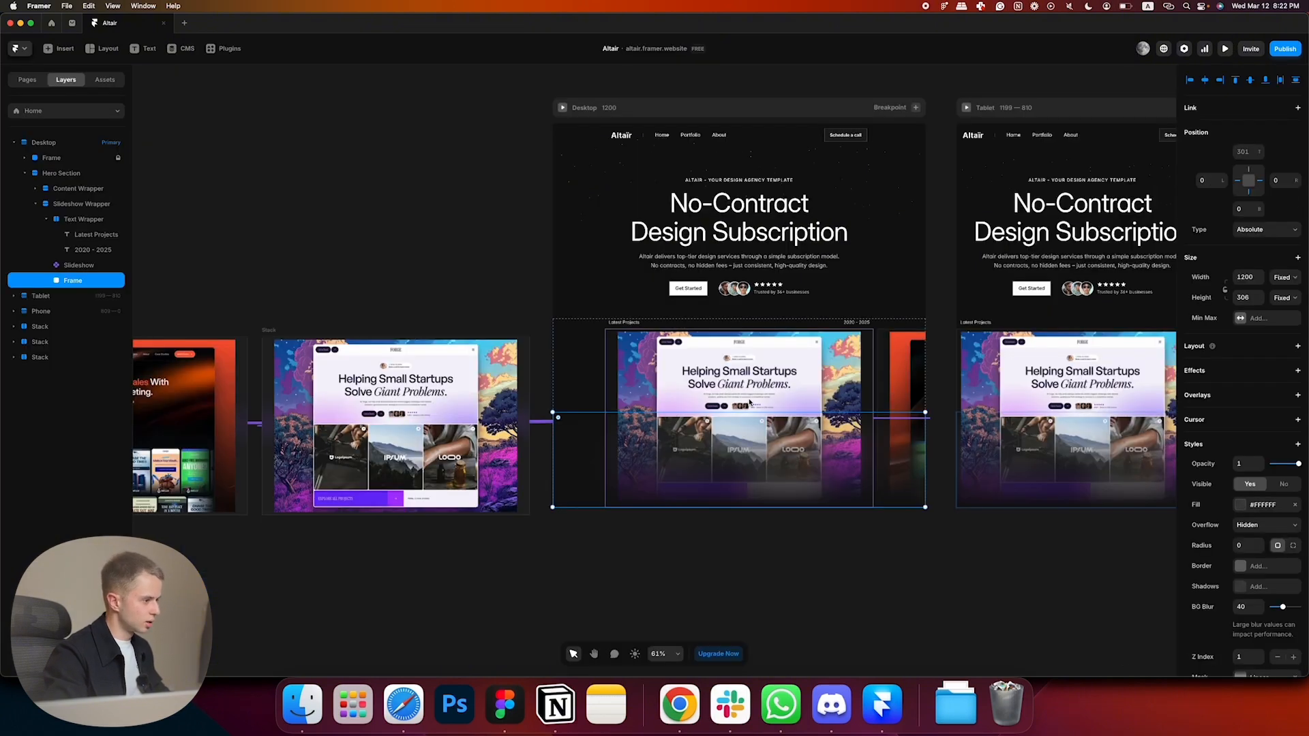
{"action": "left_click_drag", "start_coordinate": [746, 409], "coordinate": [746, 392]}
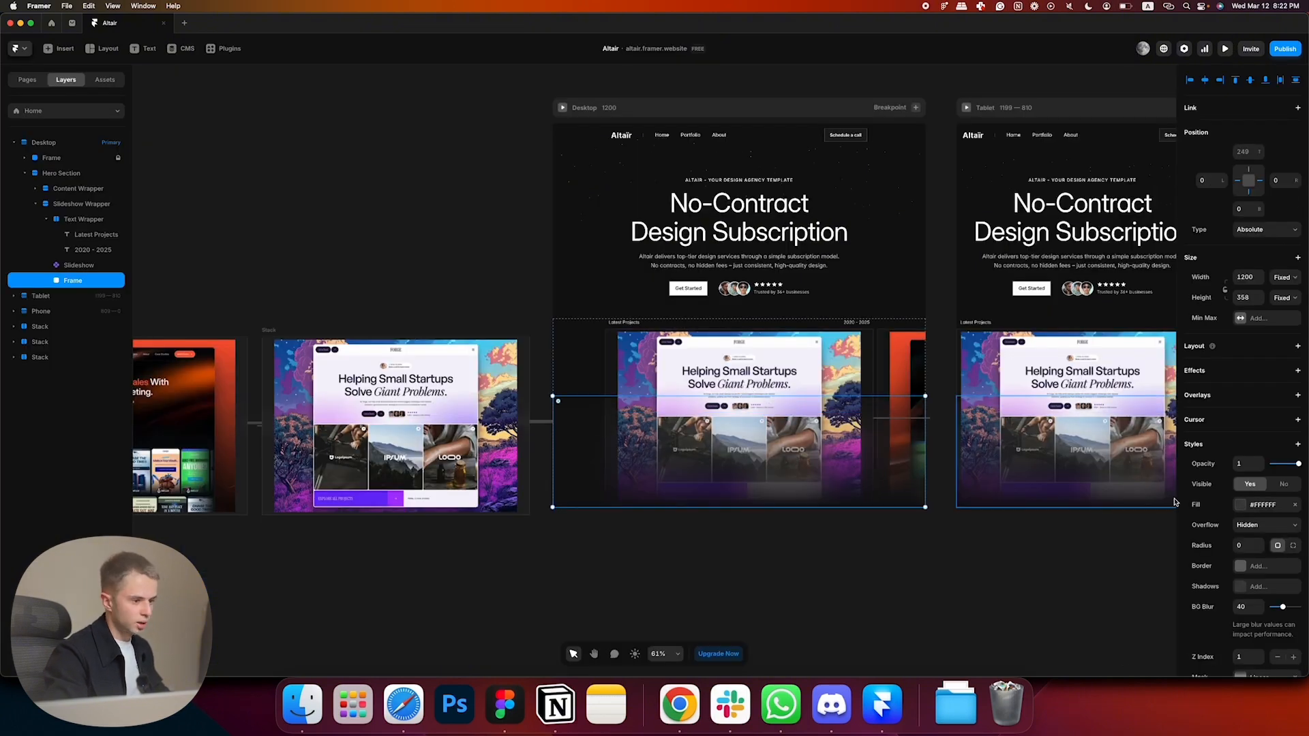
- Try background blur values of 60 and 80 on the blur frame and return it to 40
{"action": "left_click", "coordinate": [1247, 608]}
{"action": "type", "text": "60"}
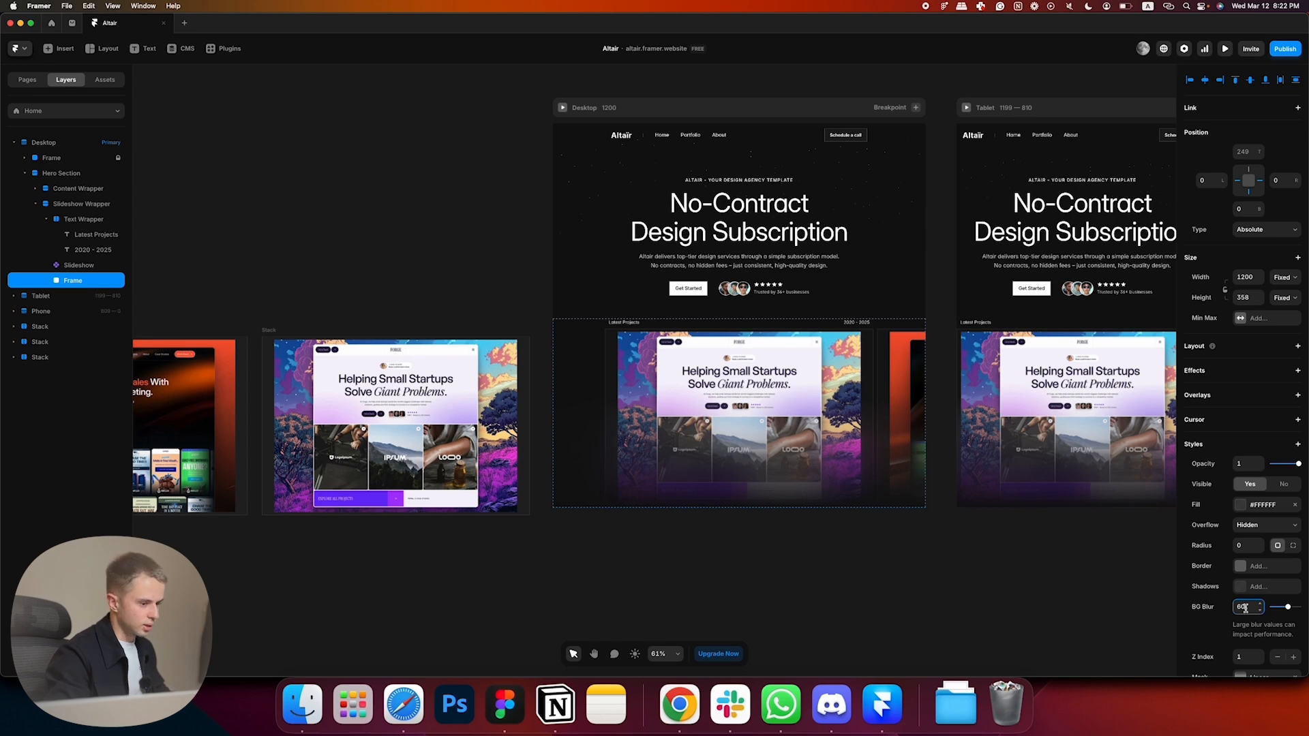
{"action": "type", "text": "80"}
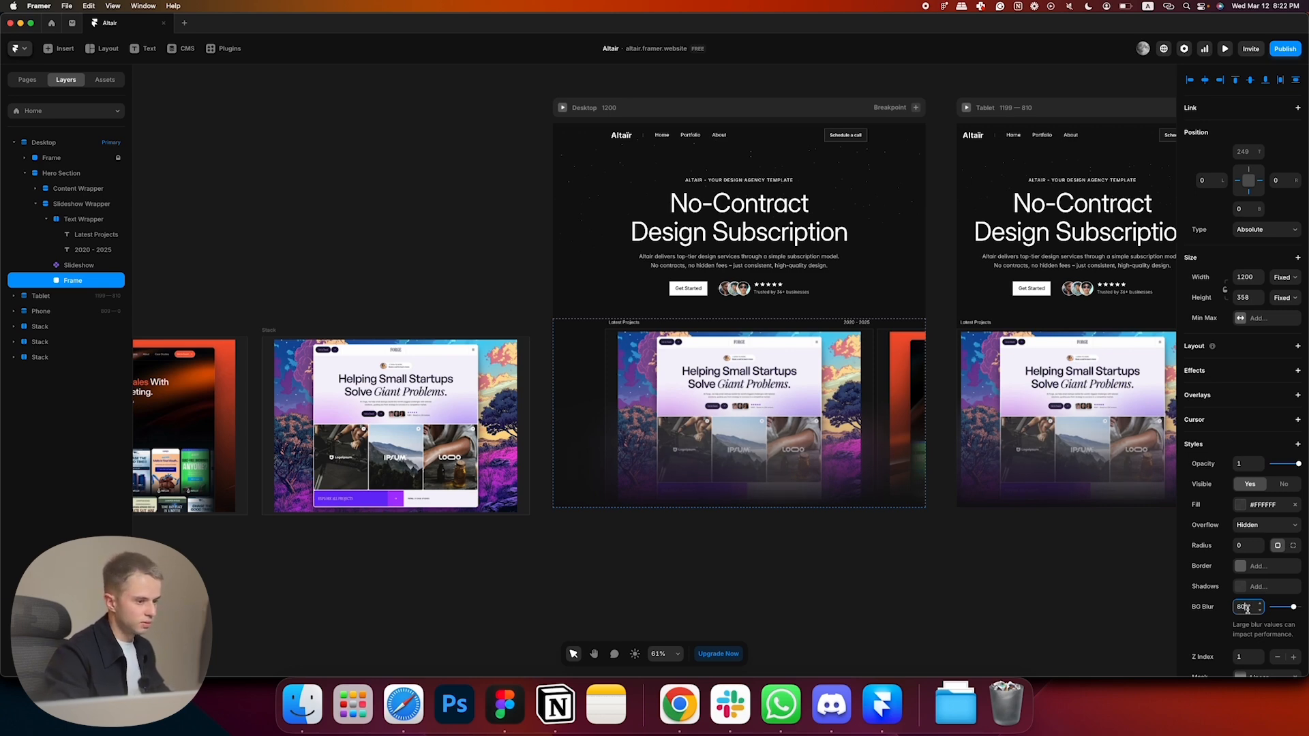
{"action": "type", "text": "40"}
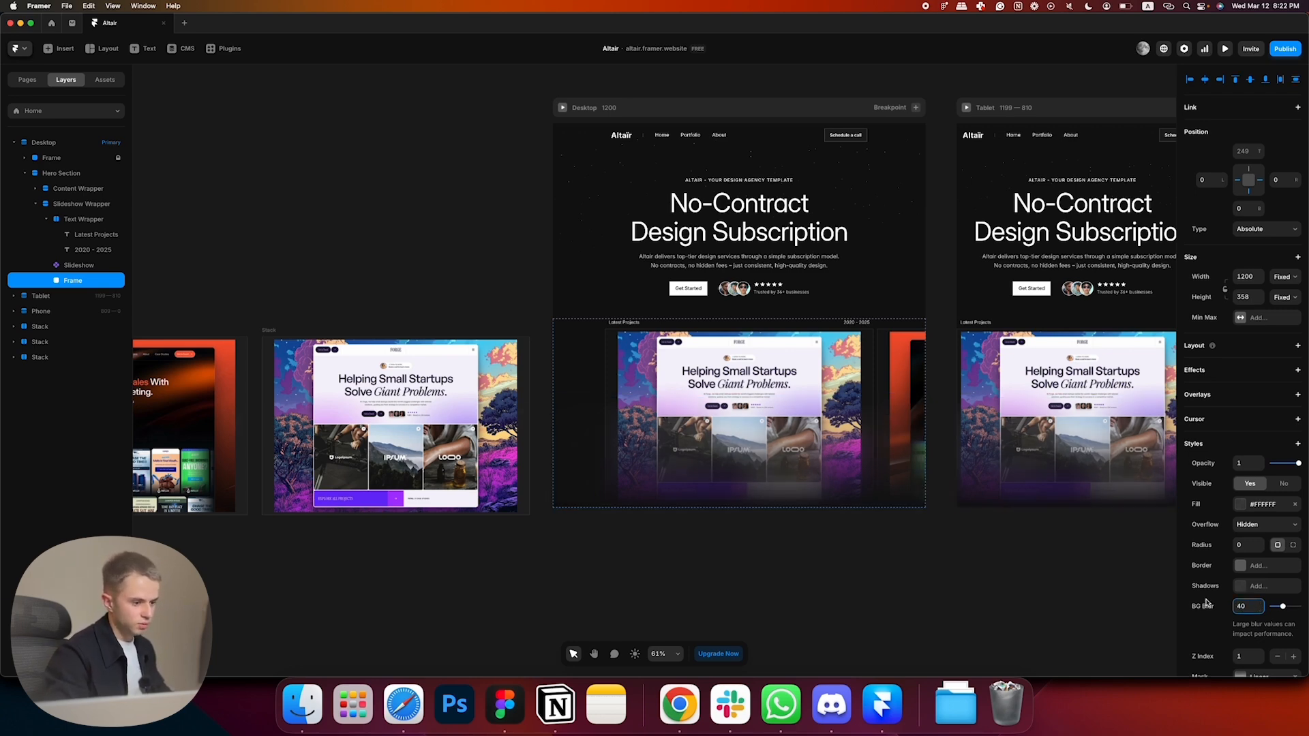
- Reposition the blur frame's linear mask gradient handles upward over the slideshow, keeping its 180° rotation
{"action": "scroll", "coordinate": [1252, 580], "scroll_direction": "down", "scroll_amount": 2}
{"action": "left_click", "coordinate": [1258, 595]}
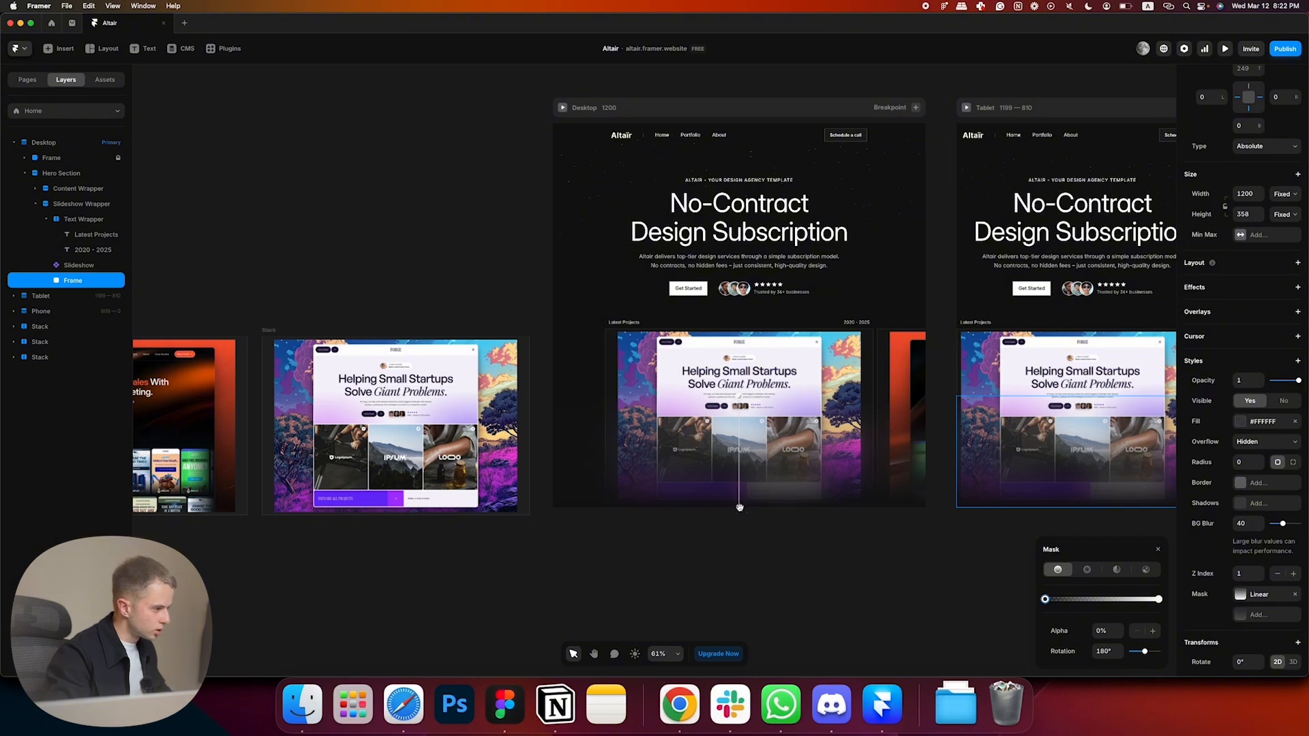
{"action": "left_click_drag", "start_coordinate": [740, 507], "coordinate": [739, 407]}
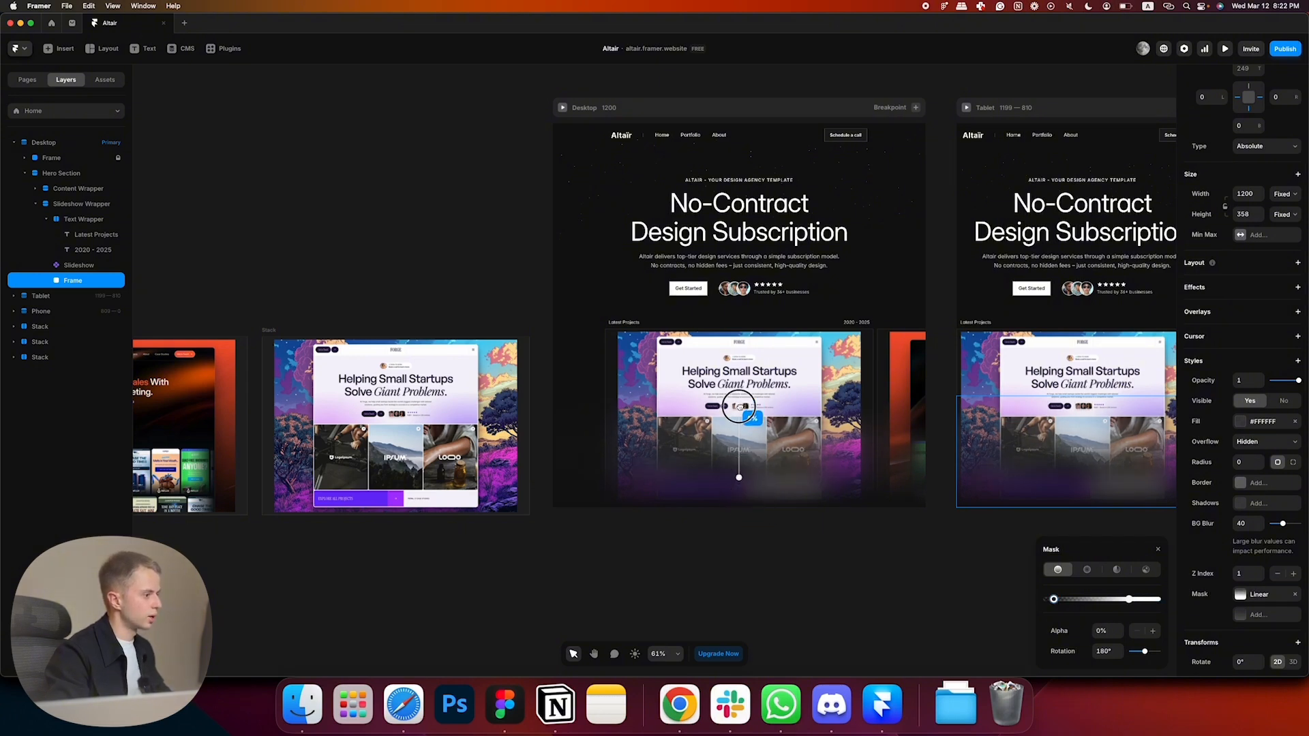
- Preview the page at a width of about 1608 and check the blur over the slideshow's lower part
{"action": "left_click", "coordinate": [1225, 49]}
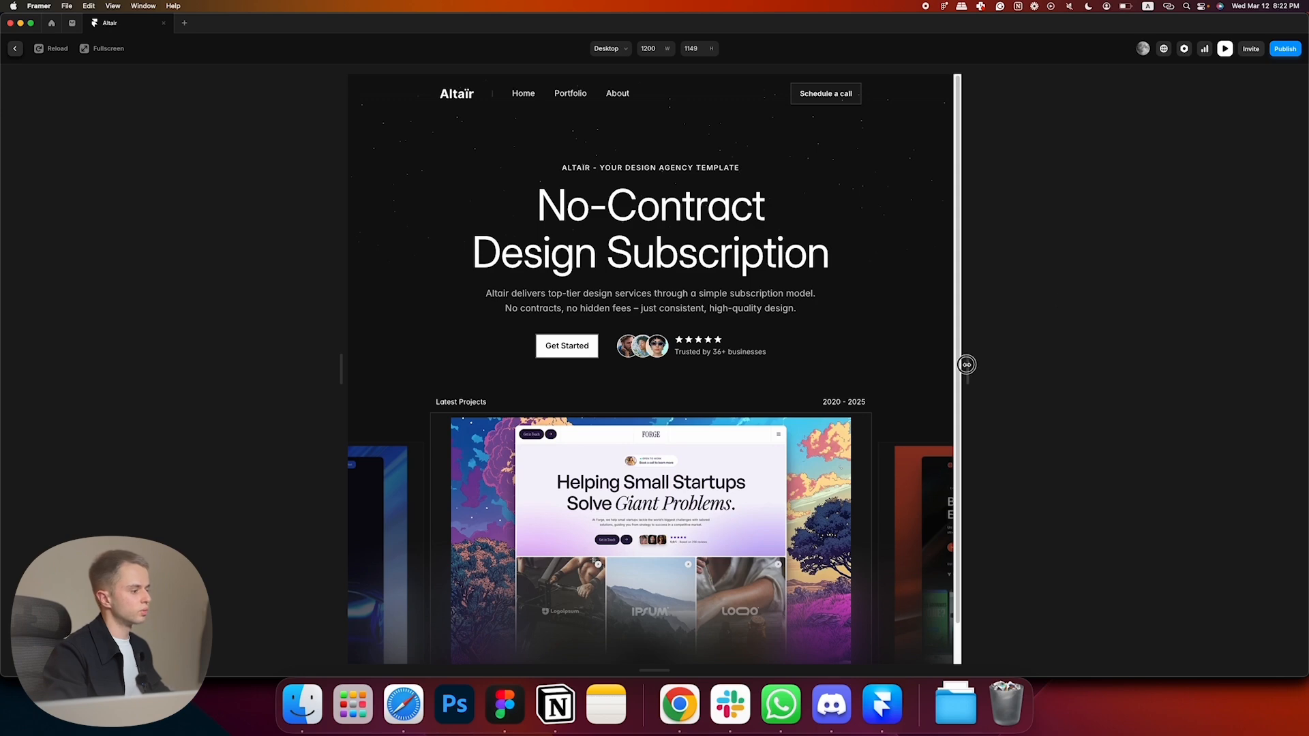
{"action": "left_click_drag", "start_coordinate": [967, 365], "coordinate": [1071, 367]}
{"action": "scroll", "coordinate": [859, 270], "scroll_direction": "down", "scroll_amount": 1}
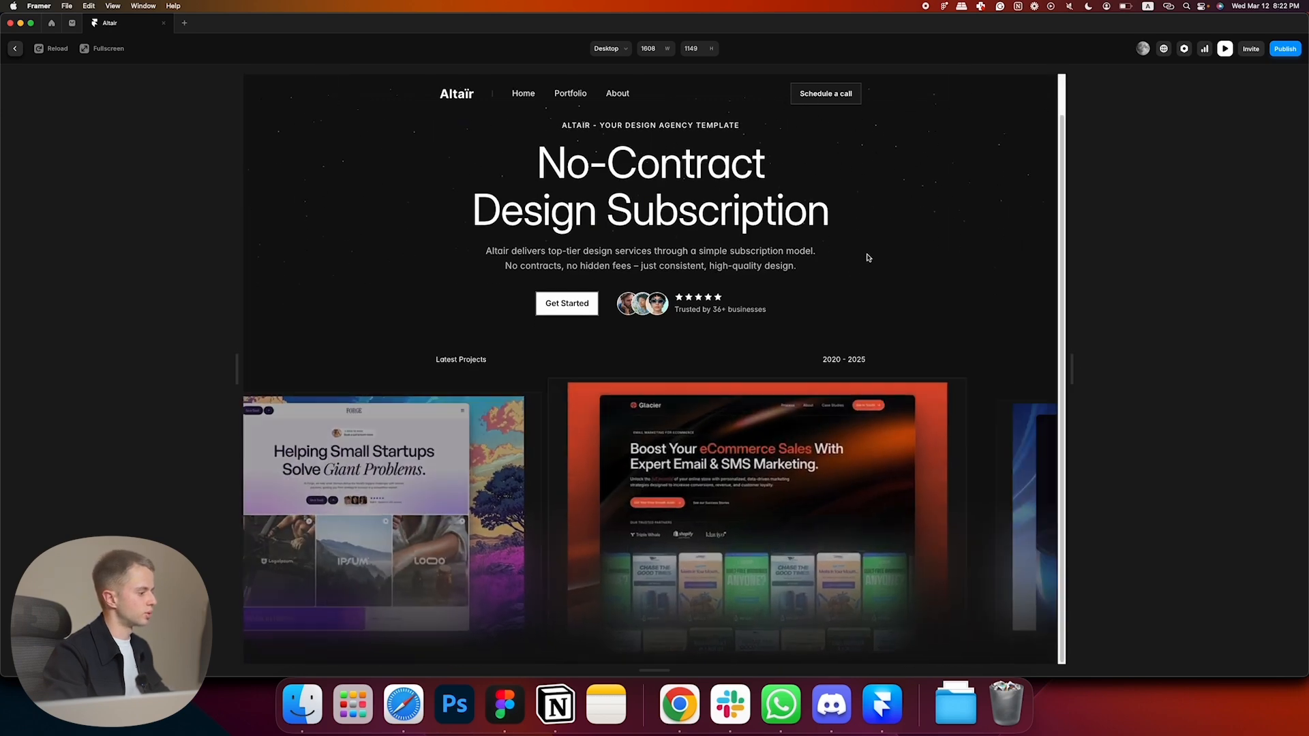
- Switch to Figma and narrow the hero's nebula background image to 1440 wide, matching the Home frame's edges
{"action": "key", "text": "super+Tab"}
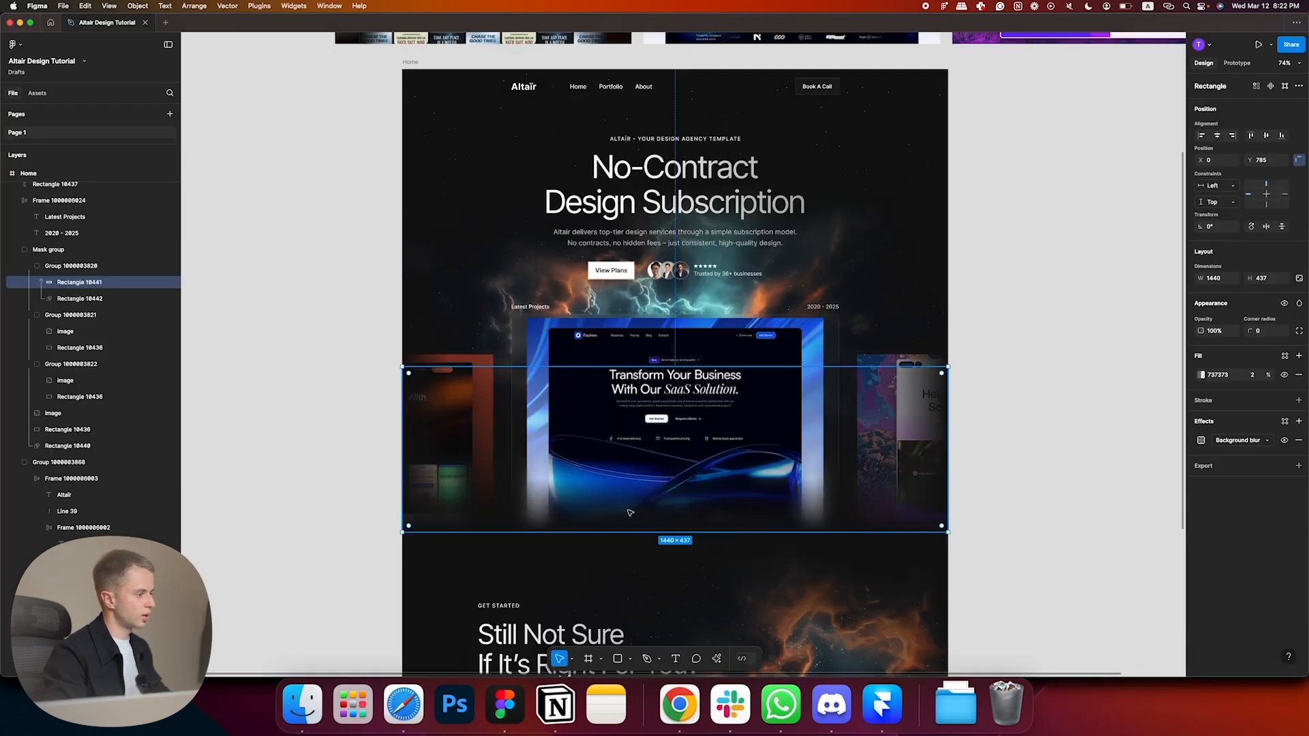
{"action": "left_click", "coordinate": [1078, 461]}
{"action": "left_click", "coordinate": [714, 298]}
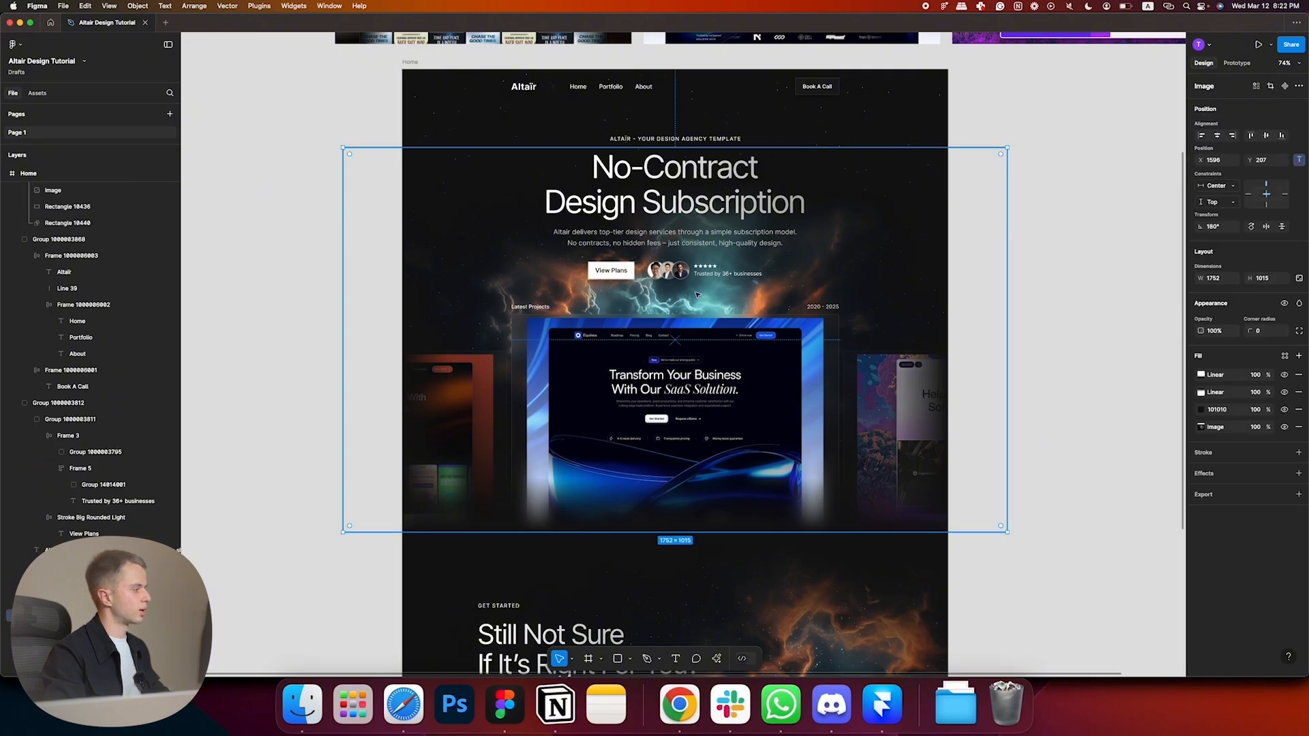
{"action": "scroll", "coordinate": [715, 302], "scroll_direction": "down", "scroll_amount": 2}
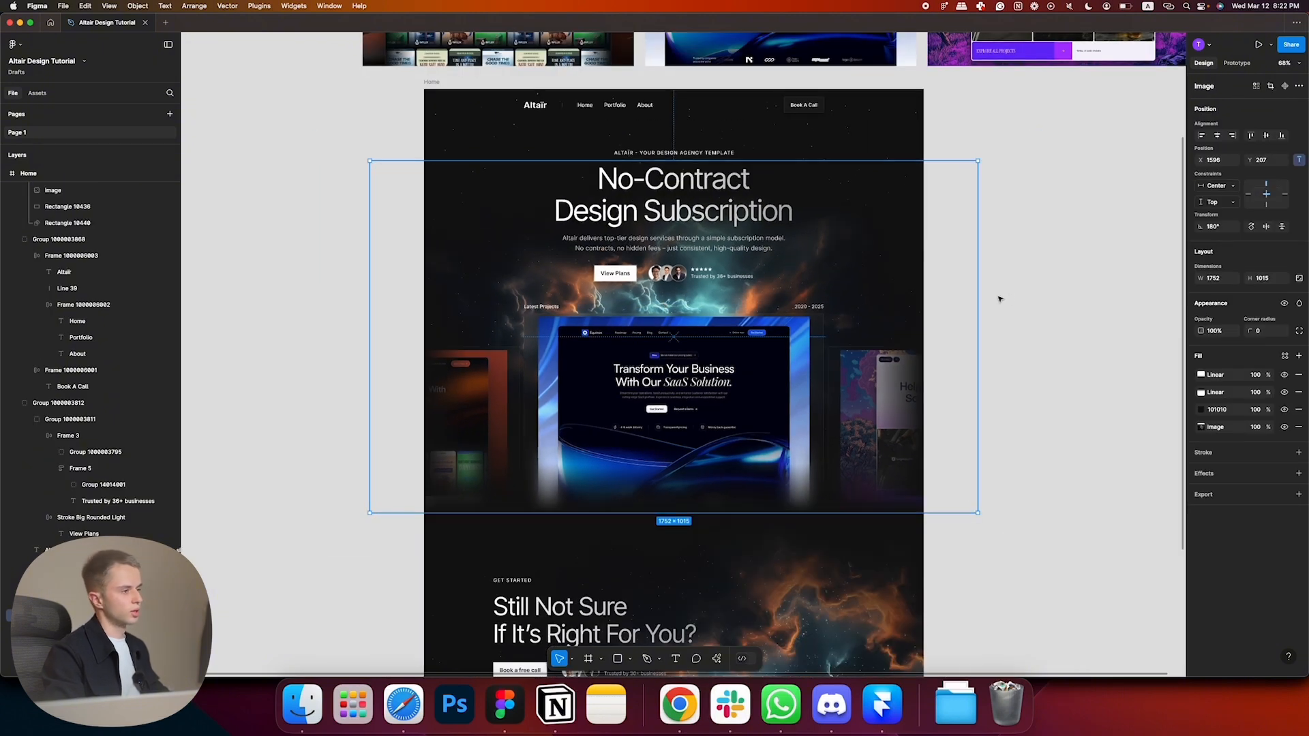
{"action": "left_click_drag", "start_coordinate": [978, 290], "coordinate": [924, 292]}
{"action": "scroll", "coordinate": [549, 298], "scroll_direction": "down", "scroll_amount": 5}
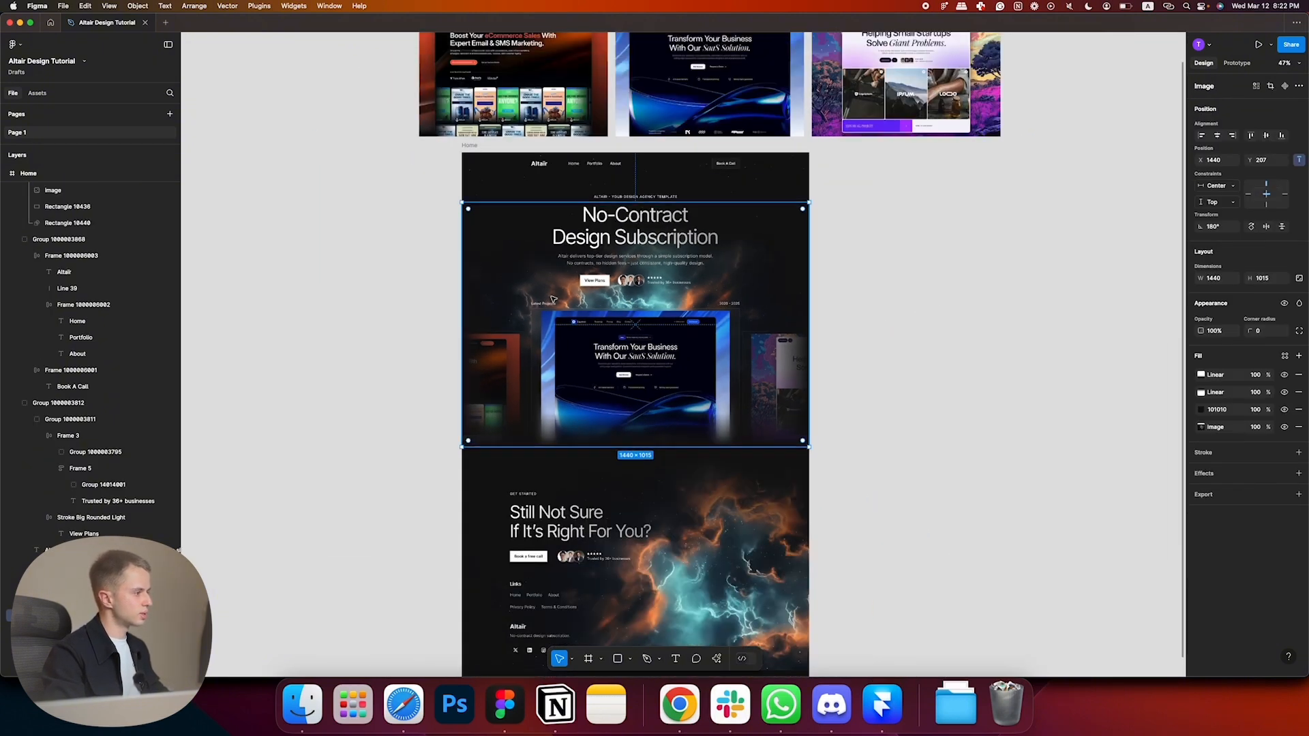
- Move the nebula image out beside the Home frame and export it as a JPEG at 1.5x
{"action": "left_click_drag", "start_coordinate": [566, 298], "coordinate": [938, 294]}
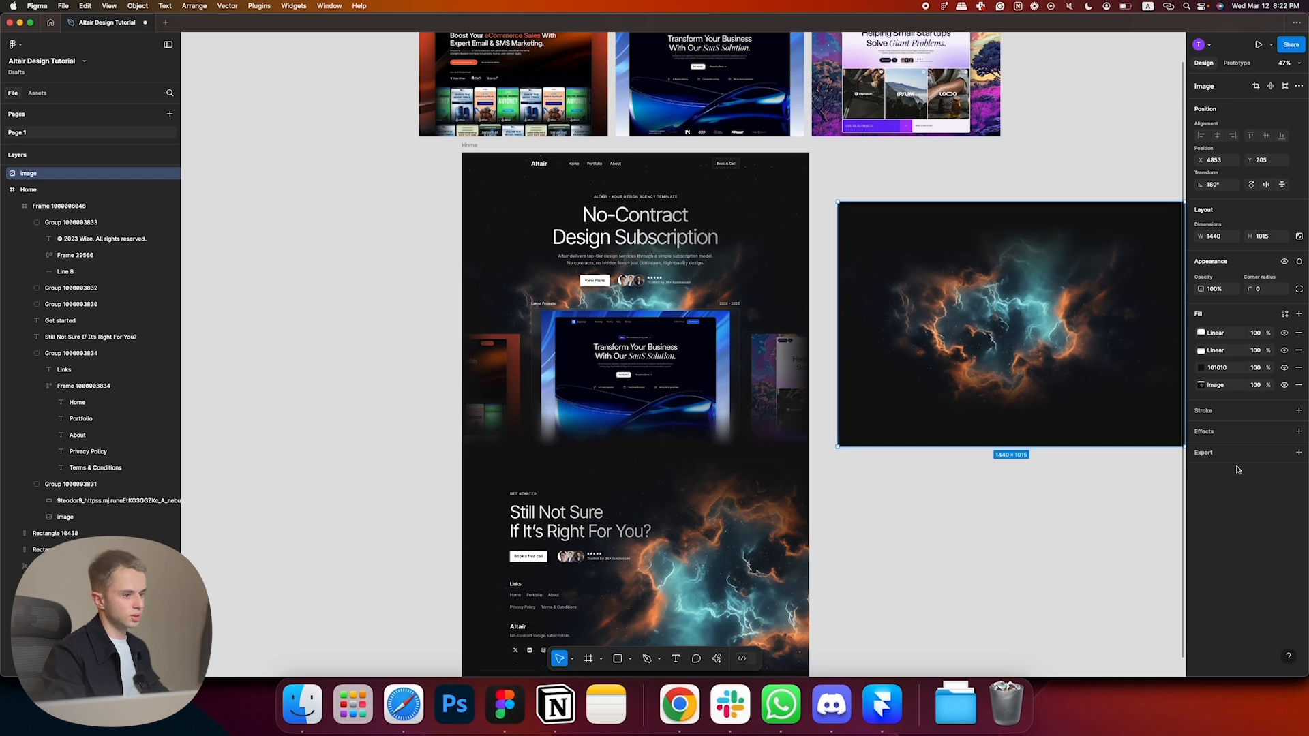
{"action": "left_click", "coordinate": [1232, 455]}
{"action": "left_click", "coordinate": [1248, 471]}
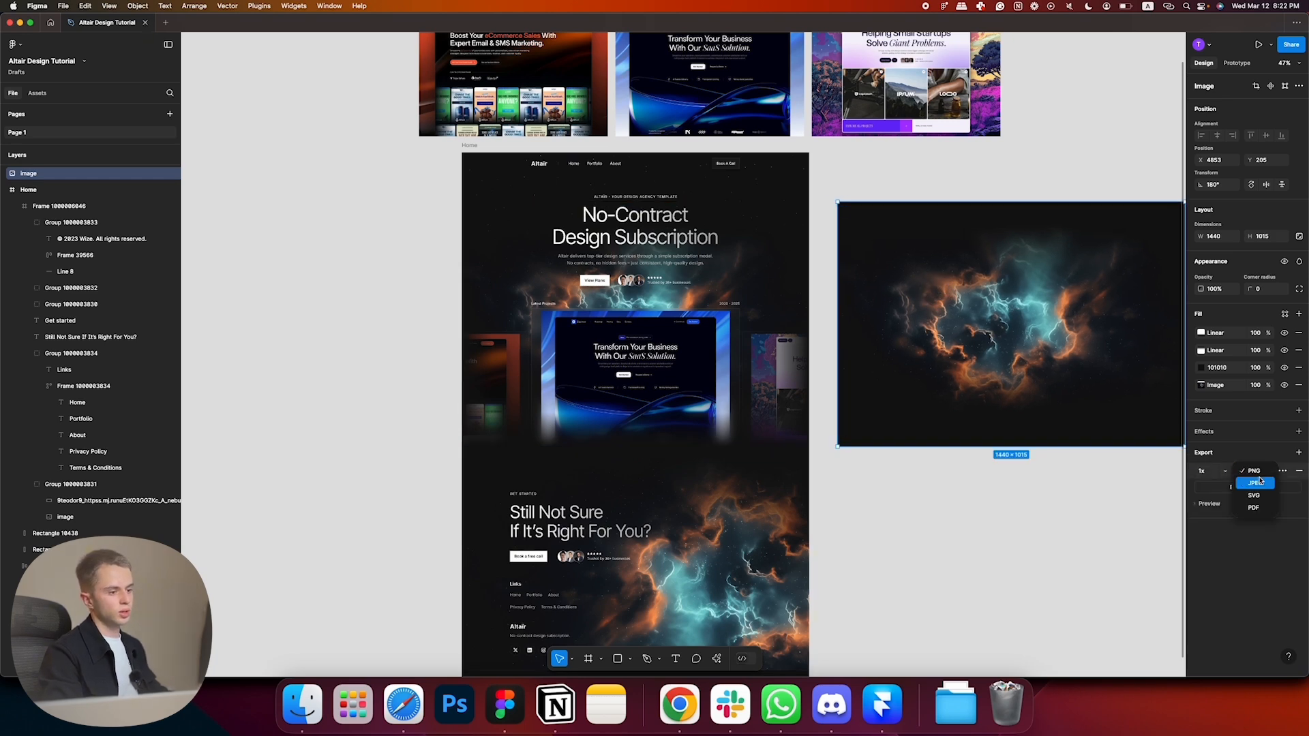
{"action": "left_click", "coordinate": [1248, 483]}
{"action": "left_click", "coordinate": [1217, 470]}
{"action": "left_click", "coordinate": [1228, 484]}
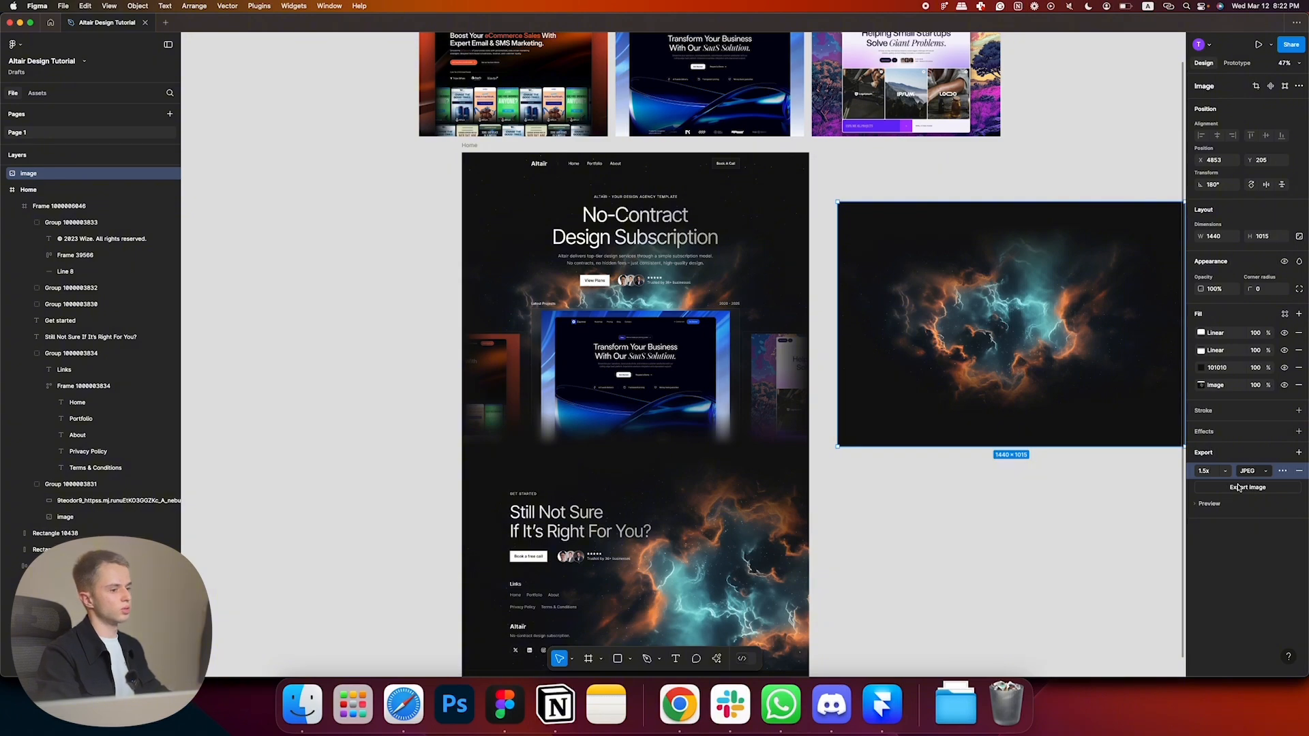
{"action": "left_click", "coordinate": [1240, 486]}
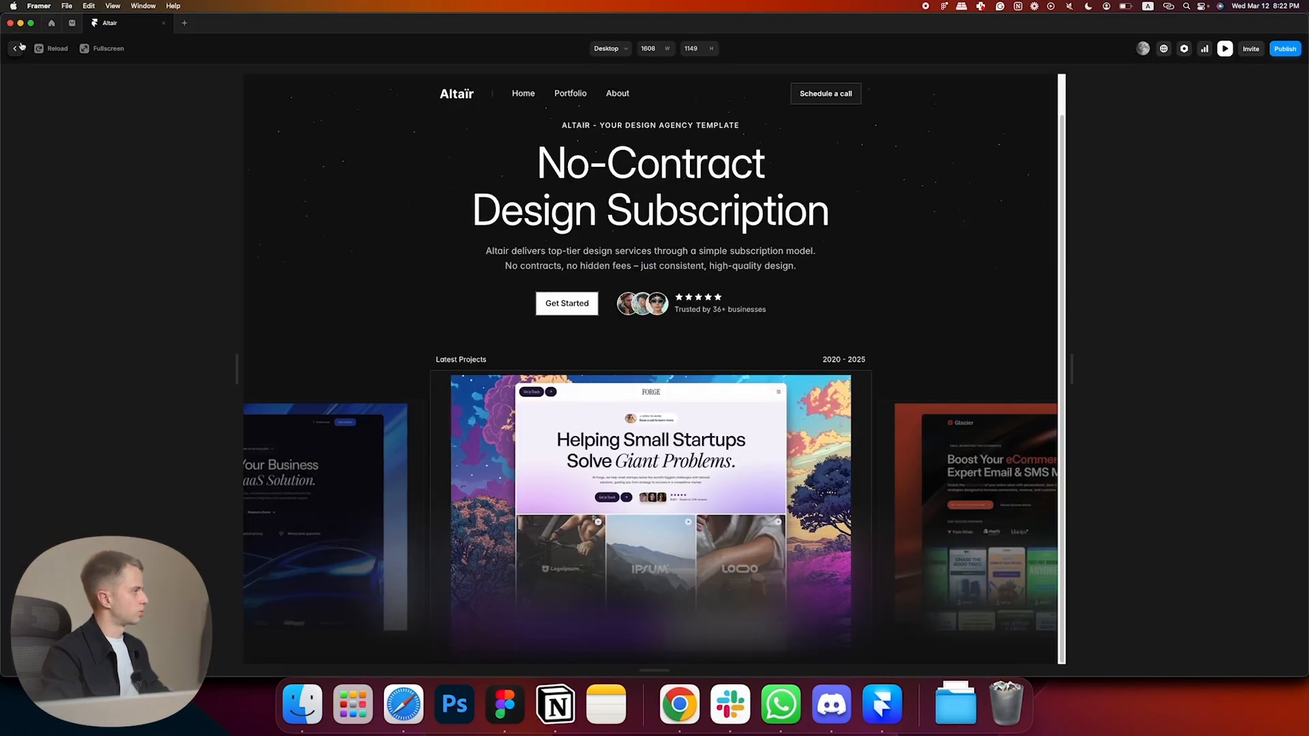
- Switch to Framer, leave the preview and place the exported 213image.jpg on the canvas
{"action": "left_click", "coordinate": [20, 46]}
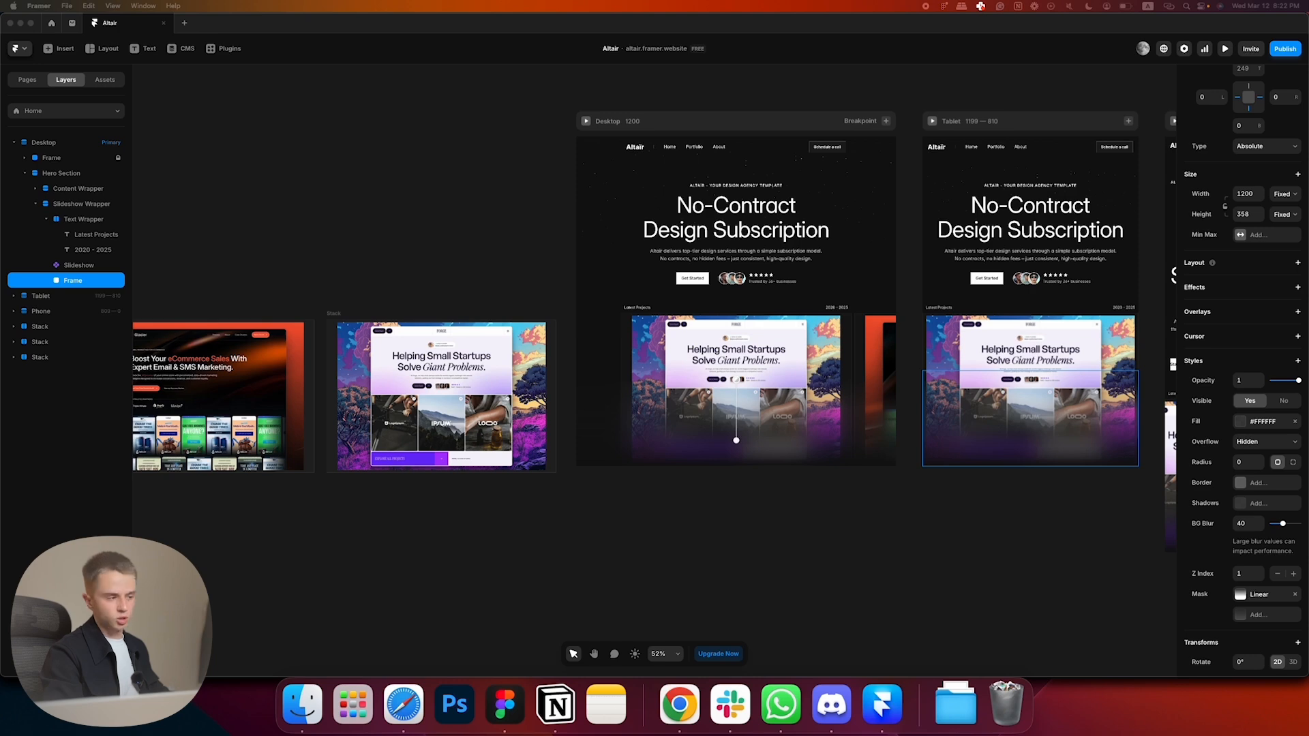
{"action": "left_click_drag", "start_coordinate": [655, 246], "coordinate": [590, 531]}
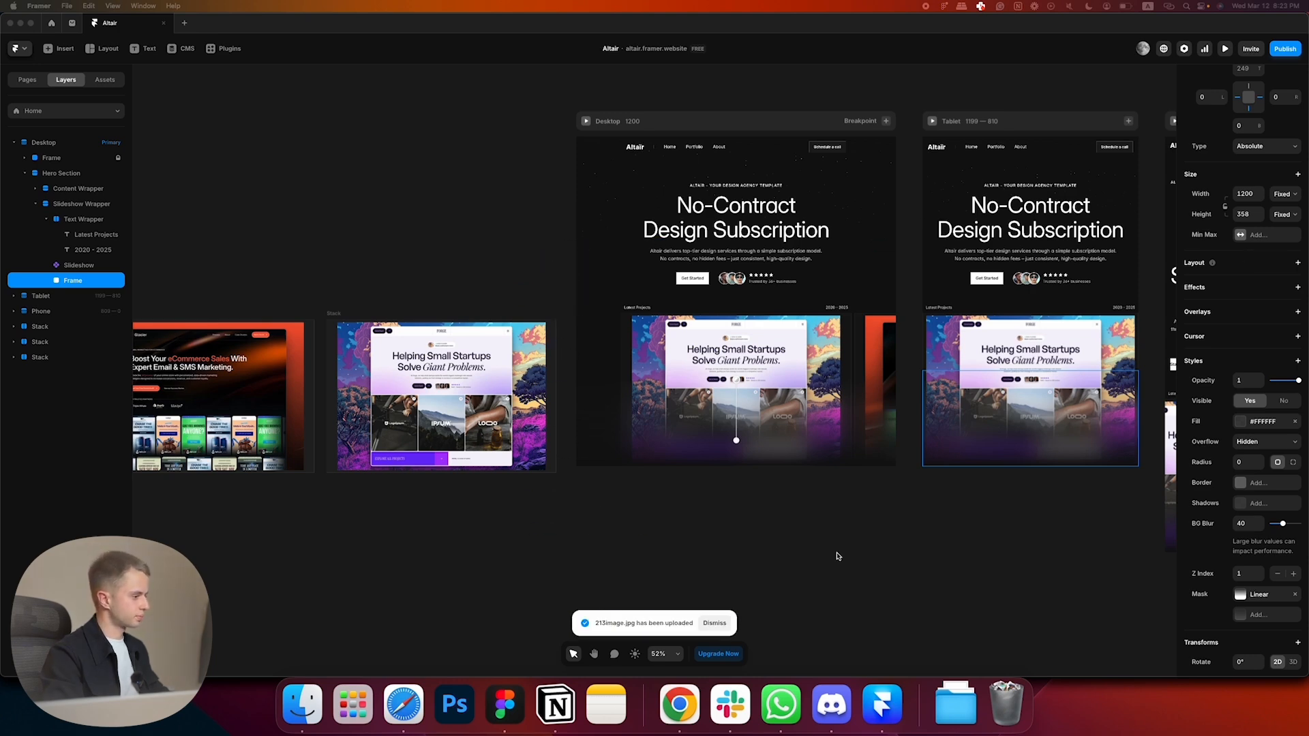
{"action": "scroll", "coordinate": [886, 556], "scroll_direction": "down", "scroll_amount": 3}
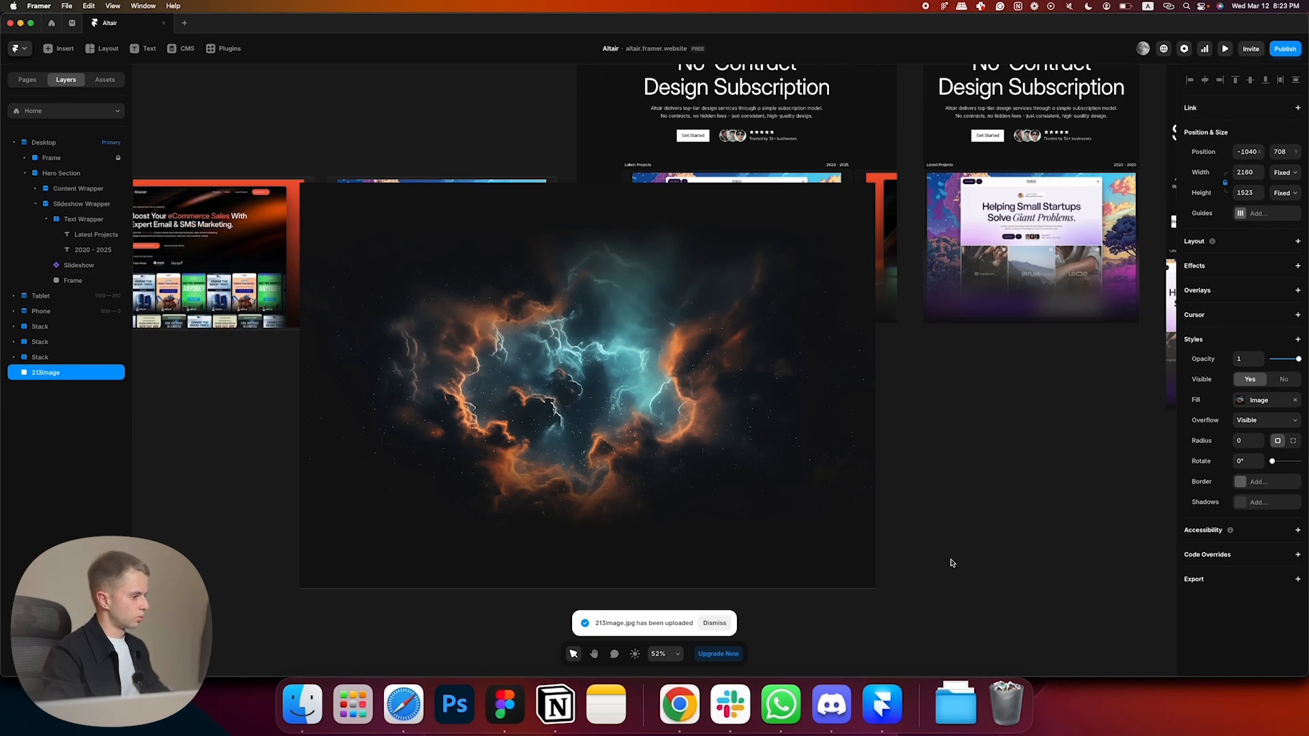
- Cut the nebula image from the canvas and paste it into Hero Section below Slideshow Wrapper
{"action": "left_click", "coordinate": [953, 563]}
{"action": "left_click", "coordinate": [766, 444]}
{"action": "key", "text": "super+x"}
{"action": "scroll", "coordinate": [917, 459], "scroll_direction": "up", "scroll_amount": 4}
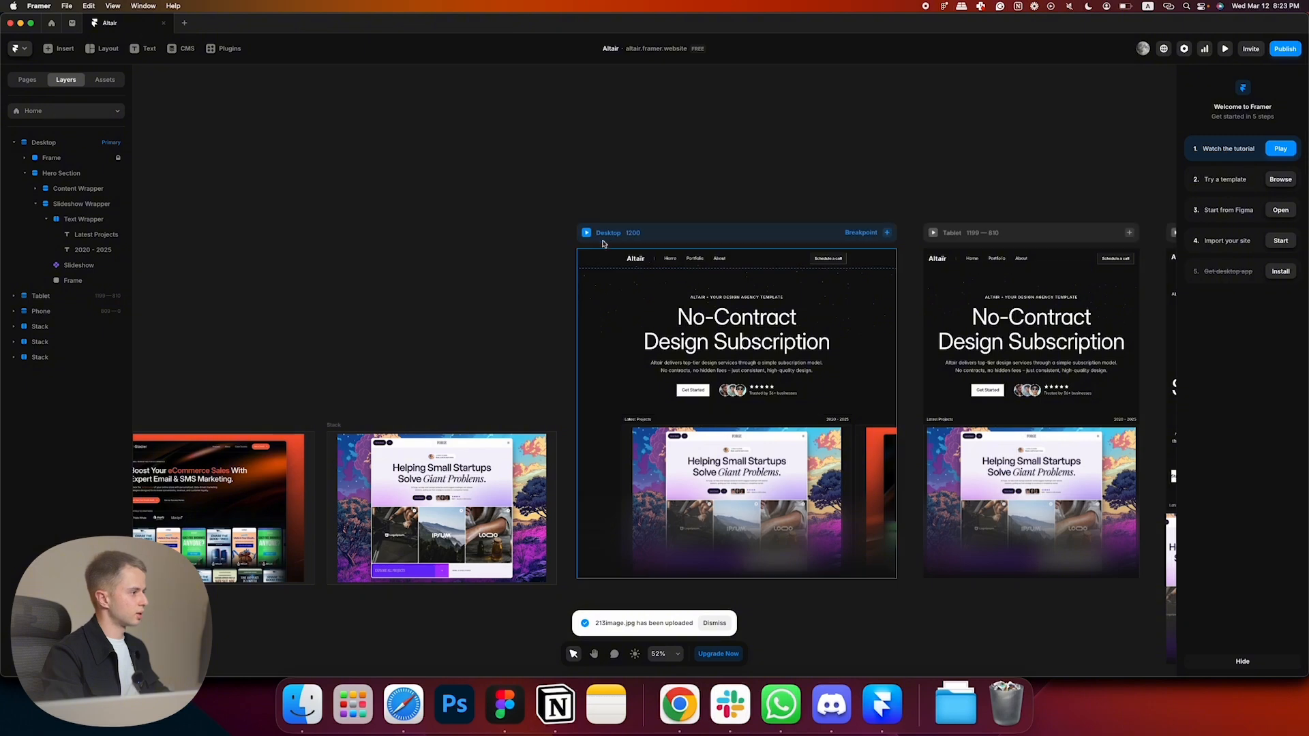
{"action": "left_click", "coordinate": [603, 243]}
{"action": "left_click", "coordinate": [33, 172]}
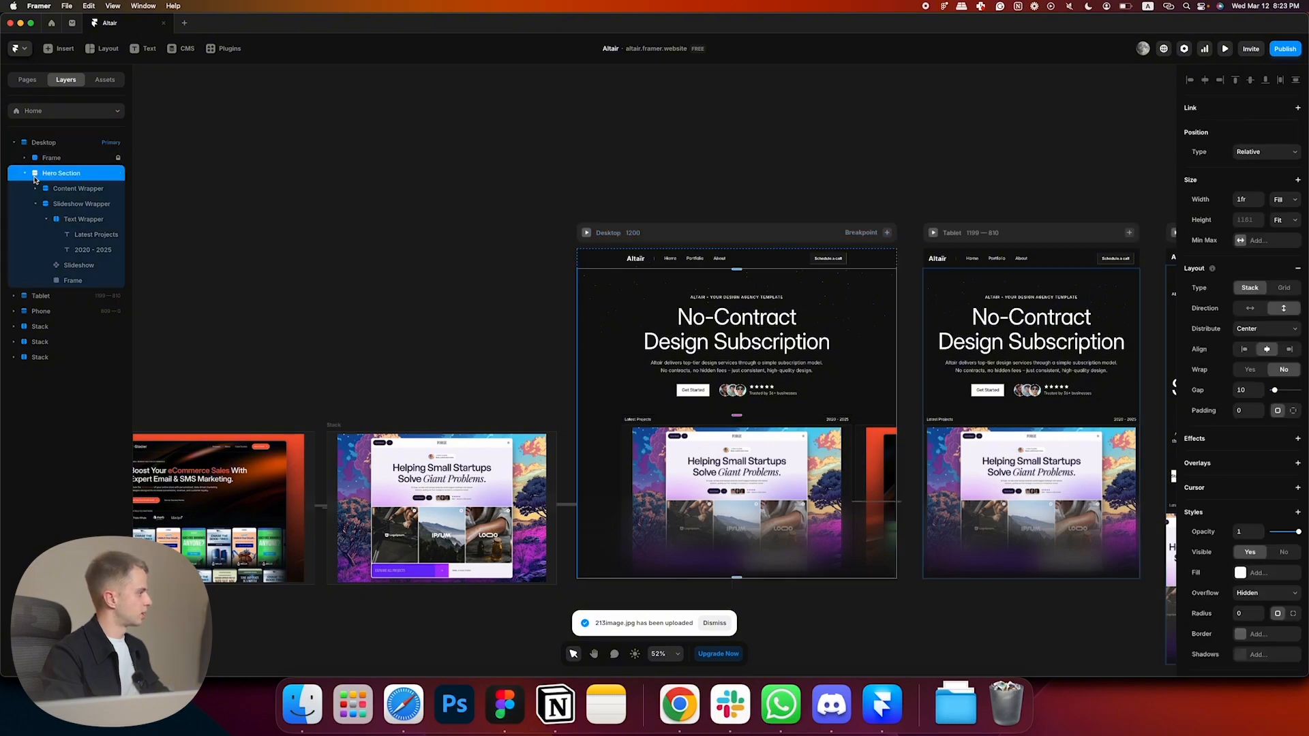
{"action": "left_click", "coordinate": [36, 204]}
{"action": "key", "text": "super+v"}
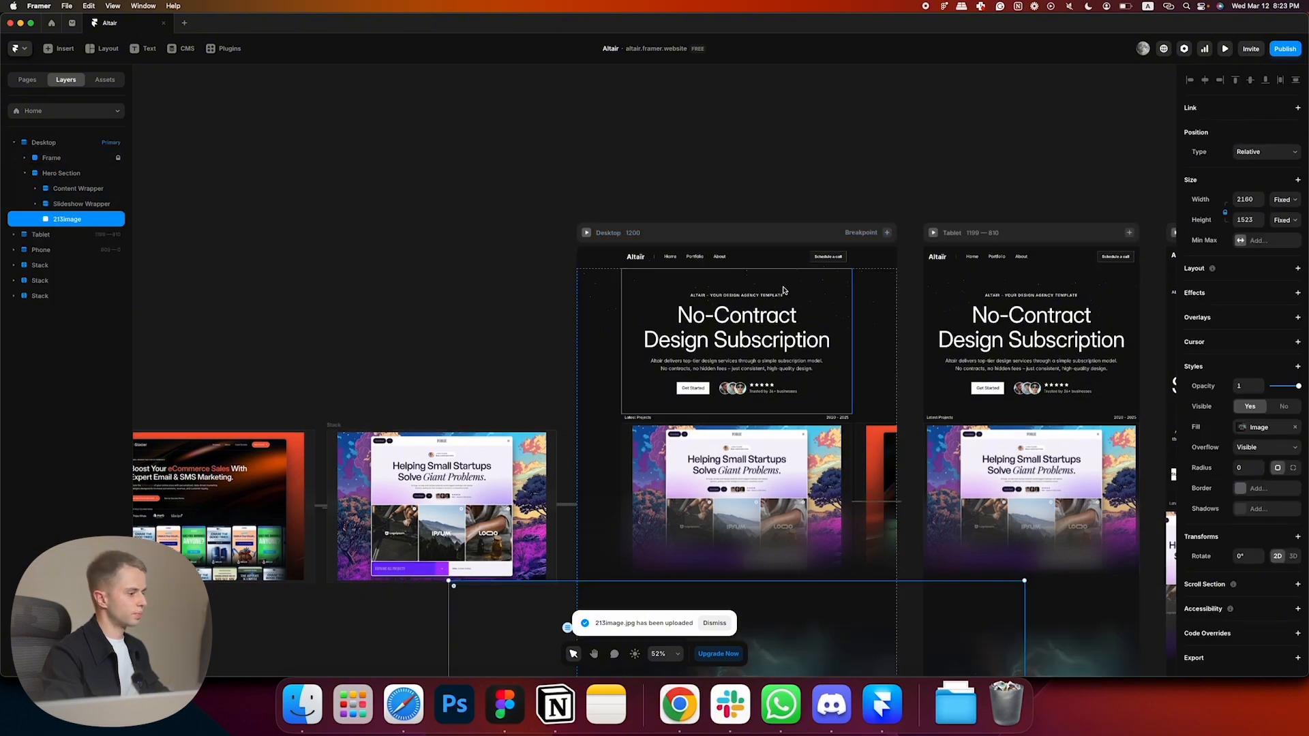
- Make the nebula image's width relative and set it to 100%
{"action": "scroll", "coordinate": [783, 291], "scroll_direction": "down", "scroll_amount": 2}
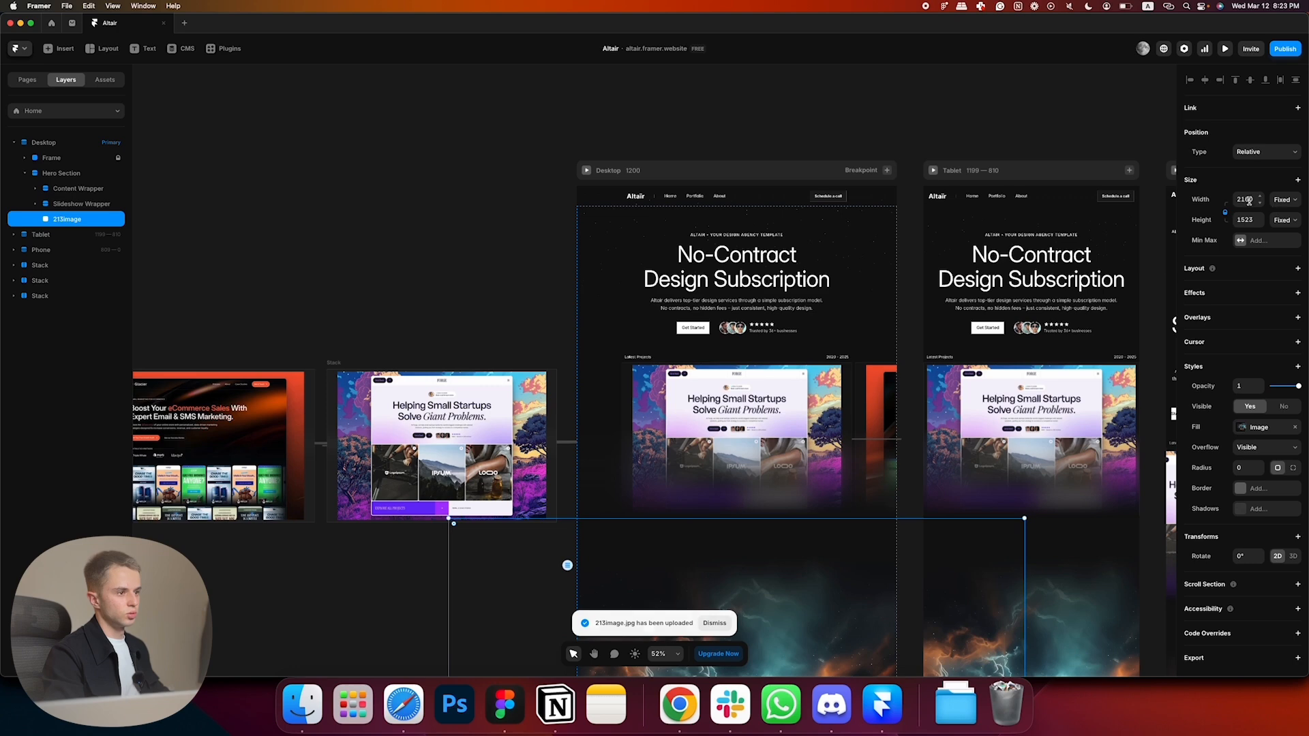
{"action": "left_click", "coordinate": [1283, 199]}
{"action": "left_click", "coordinate": [1262, 212]}
{"action": "left_click", "coordinate": [1250, 201]}
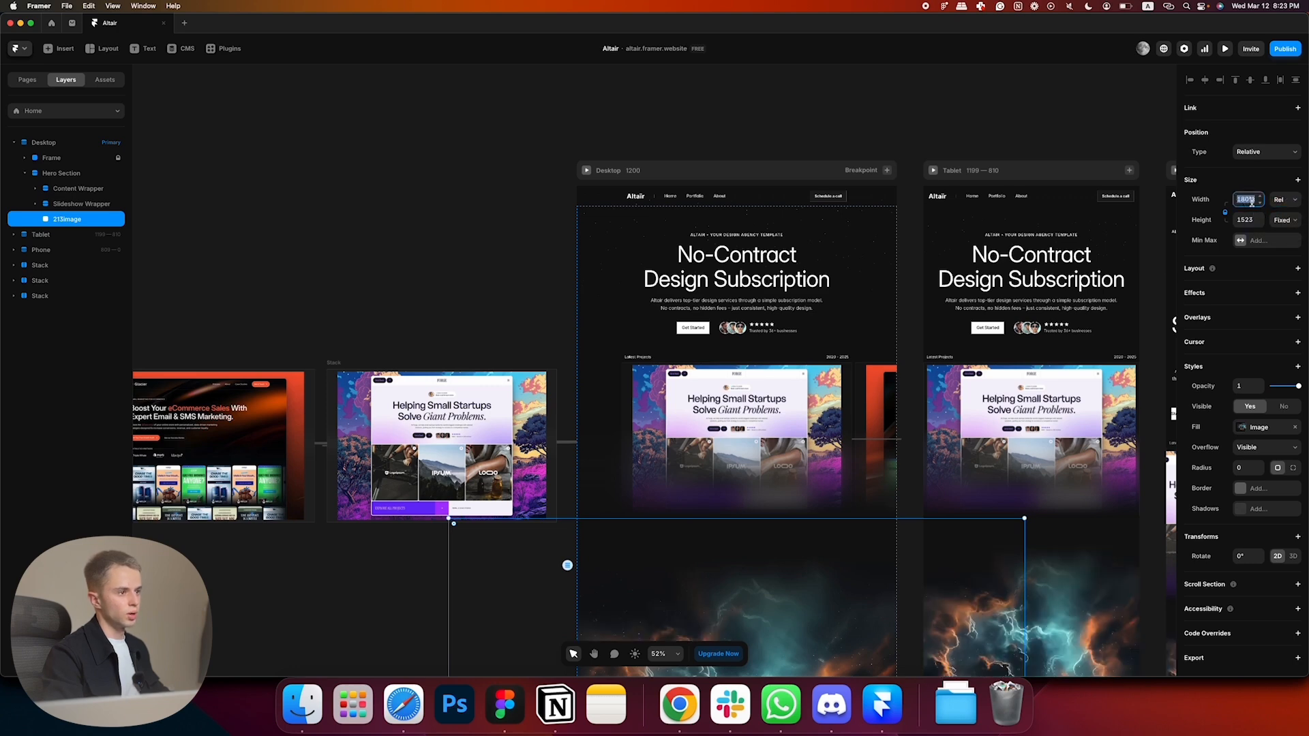
{"action": "type", "text": "100"}
{"action": "key", "text": "Return"}
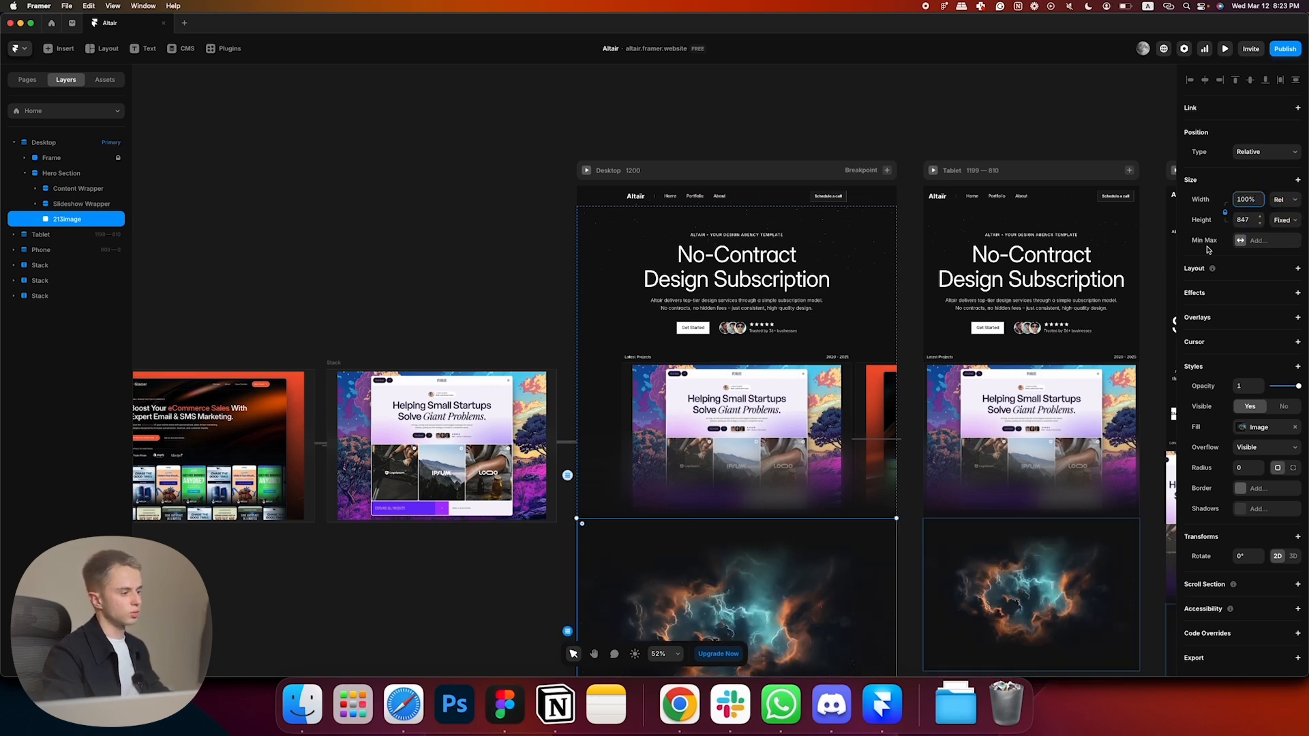
- Change the nebula image's position type to Absolute
{"action": "scroll", "coordinate": [1208, 249], "scroll_direction": "down", "scroll_amount": 4}
{"action": "left_click", "coordinate": [1268, 151]}
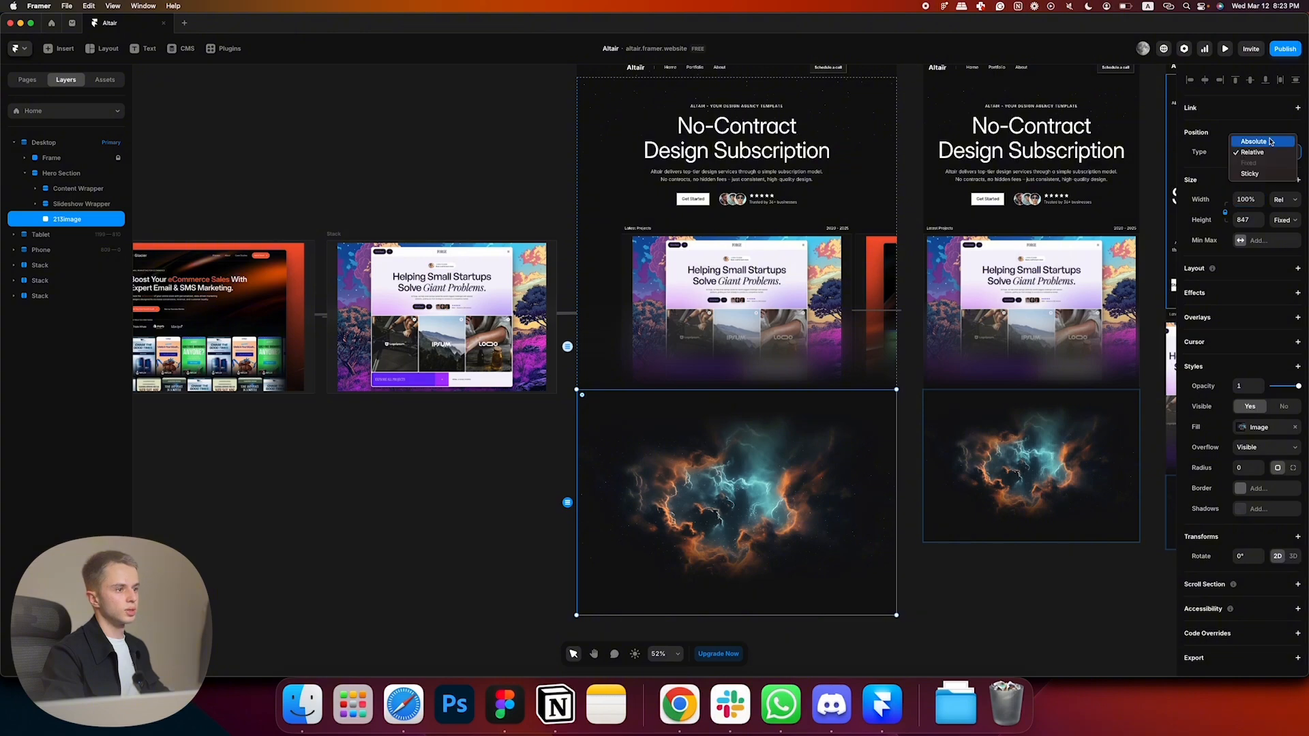
{"action": "left_click", "coordinate": [1262, 141]}
{"action": "scroll", "coordinate": [1022, 145], "scroll_direction": "up", "scroll_amount": 1}
{"action": "key", "text": "super+Tab"}
{"action": "key", "text": "super+Tab"}
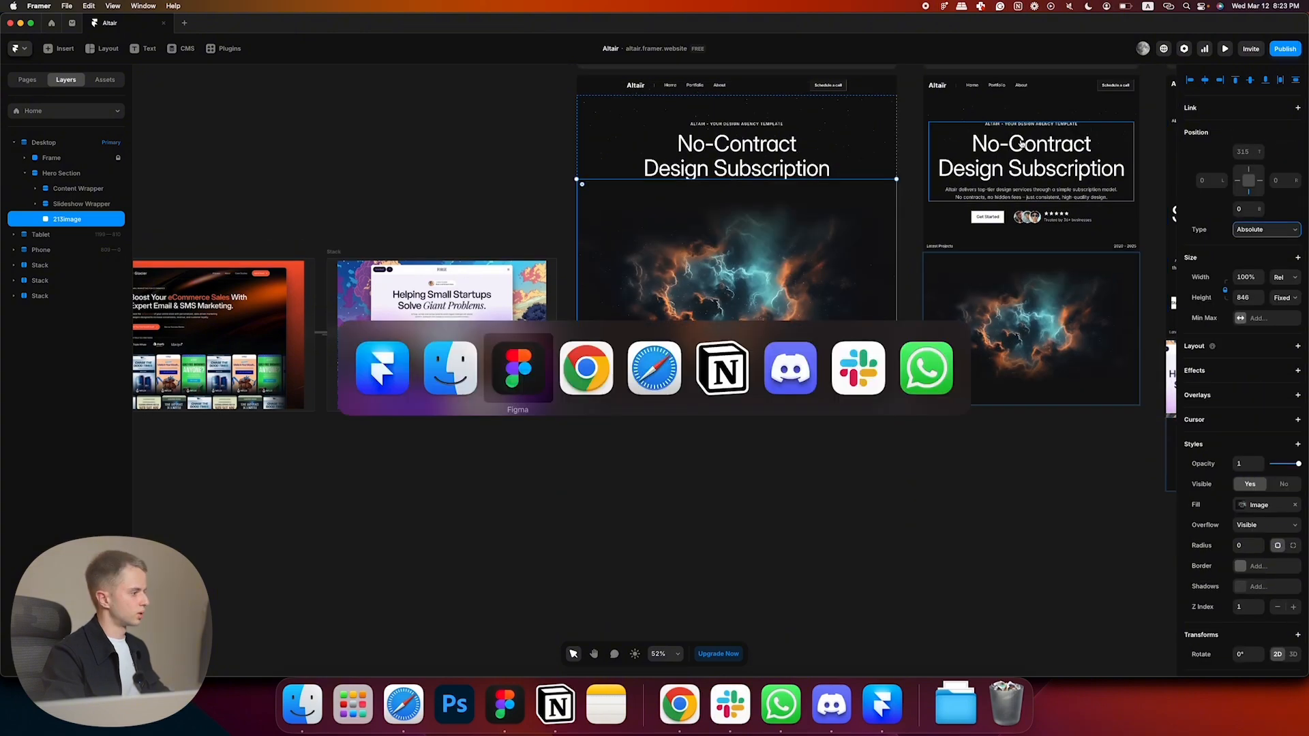
{"action": "key", "text": "super+Tab"}
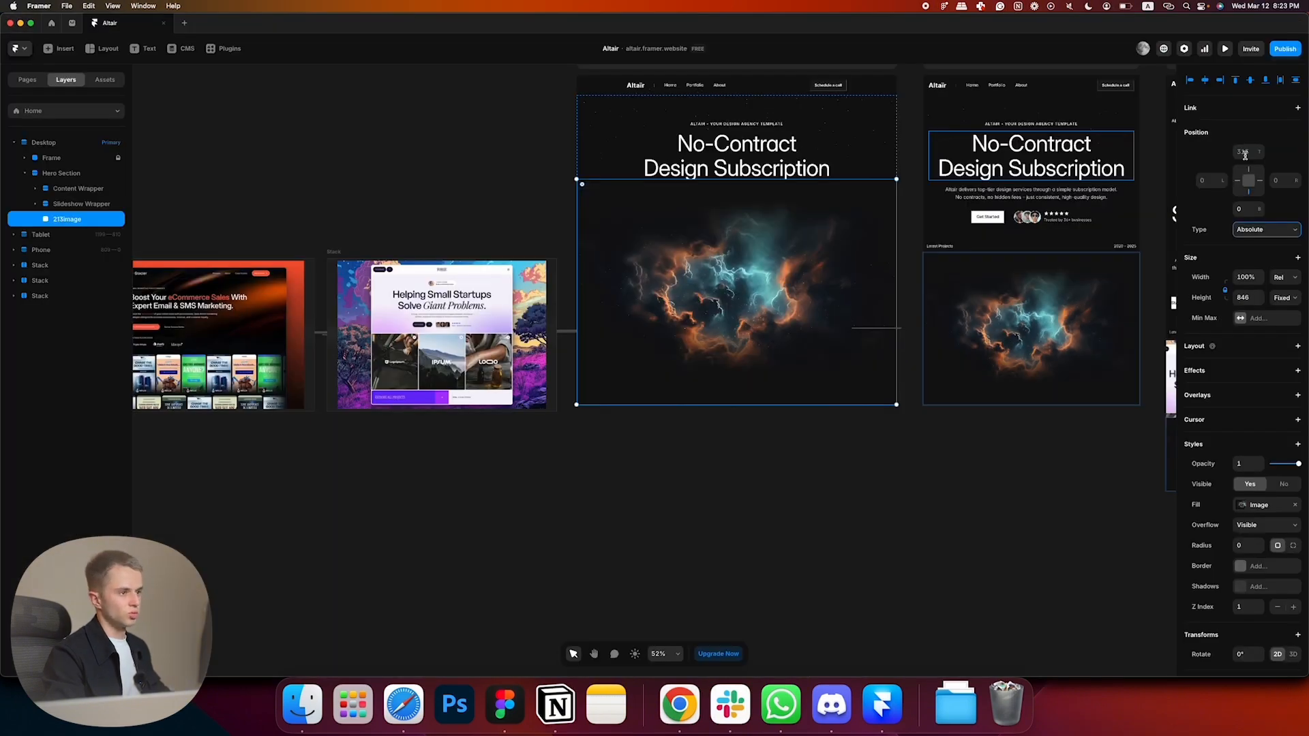
- Try top offsets of 200 and 100 for the nebula image, then set 110 with a Z index of 0
{"action": "left_click", "coordinate": [1245, 152]}
{"action": "type", "text": "200"}
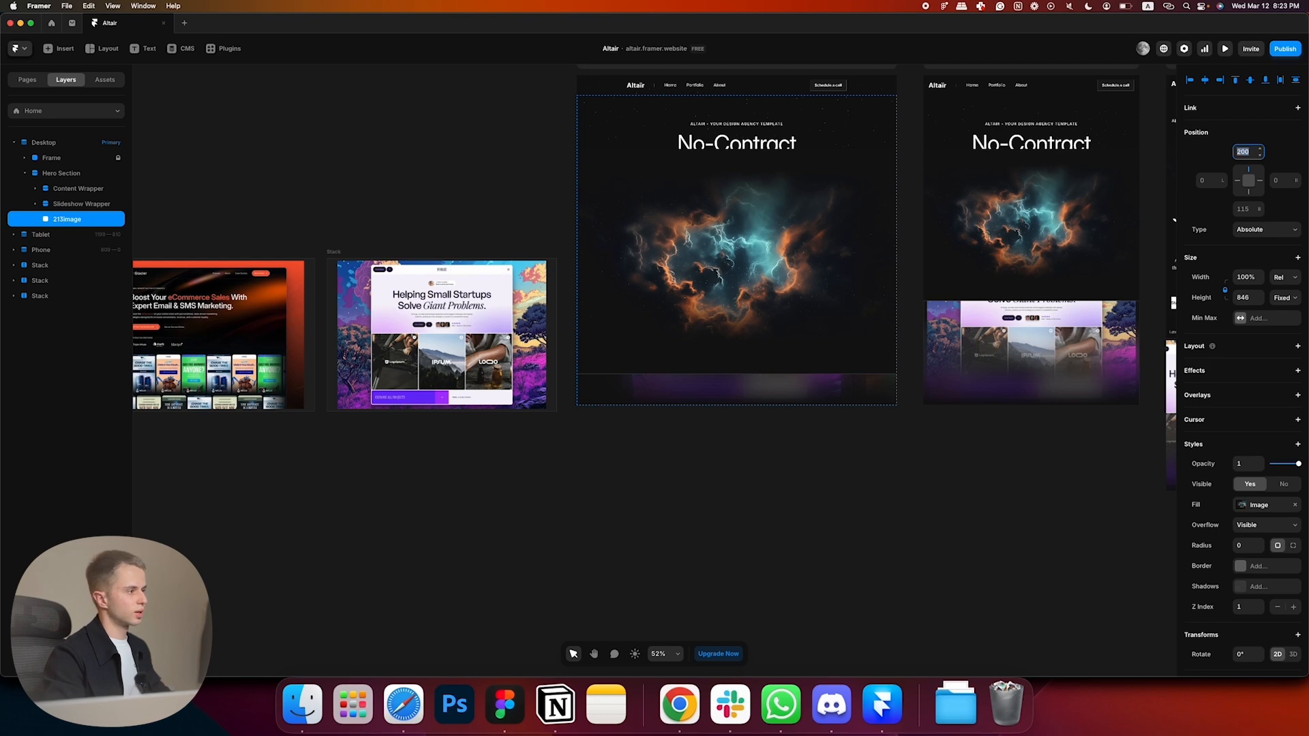
{"action": "type", "text": "100"}
{"action": "type", "text": "1"}
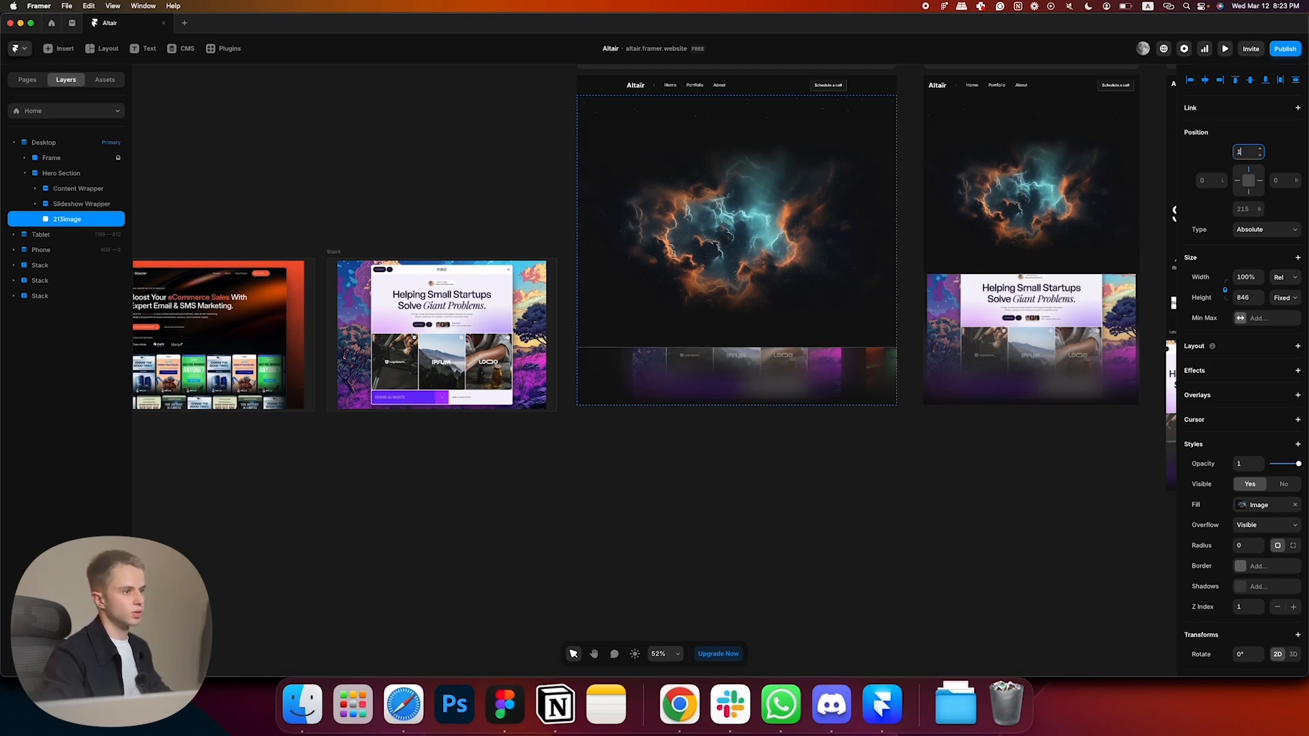
{"action": "type", "text": "10"}
{"action": "scroll", "coordinate": [1243, 418], "scroll_direction": "down", "scroll_amount": 1}
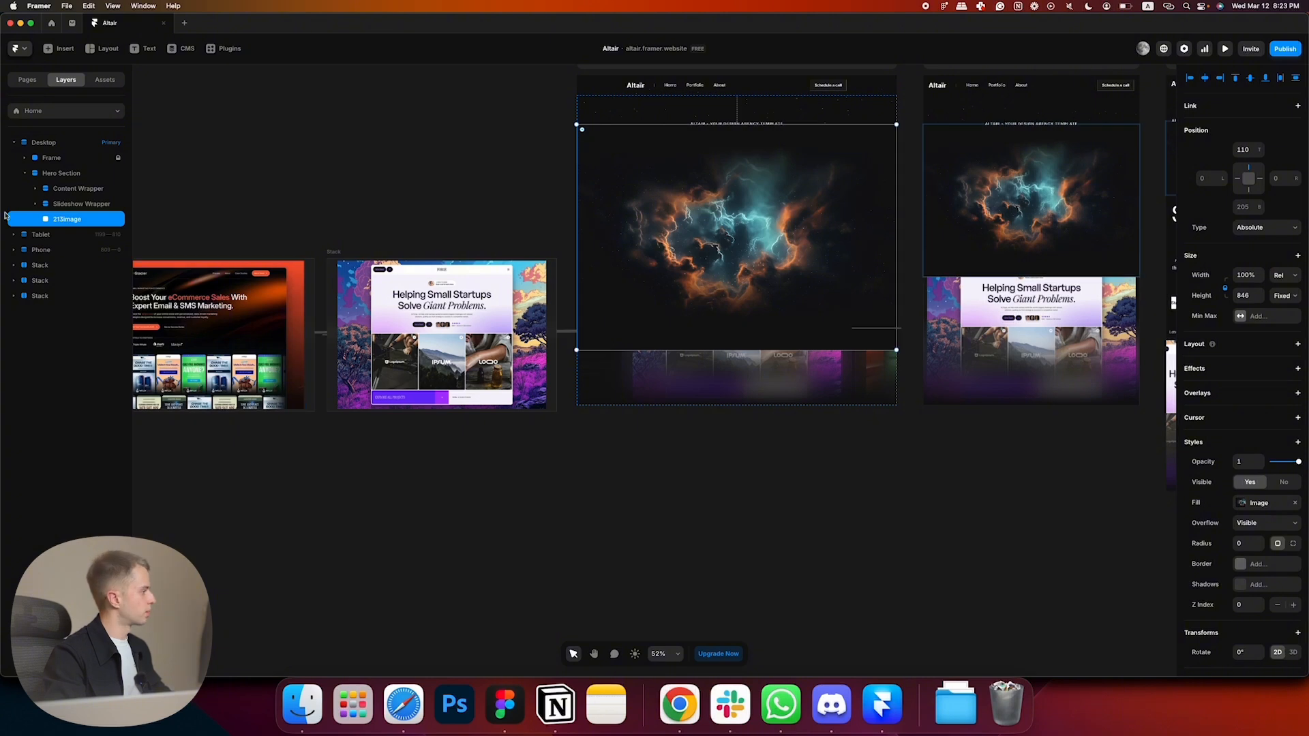
- Reorder the 213image layer above Content Wrapper in Hero Section so it sits behind the hero content
{"action": "left_click_drag", "start_coordinate": [47, 221], "coordinate": [66, 183]}
{"action": "scroll", "coordinate": [785, 145], "scroll_direction": "up", "scroll_amount": 1}
{"action": "scroll", "coordinate": [817, 139], "scroll_direction": "up", "scroll_amount": 2}
{"action": "scroll", "coordinate": [768, 96], "scroll_direction": "up", "scroll_amount": 1}
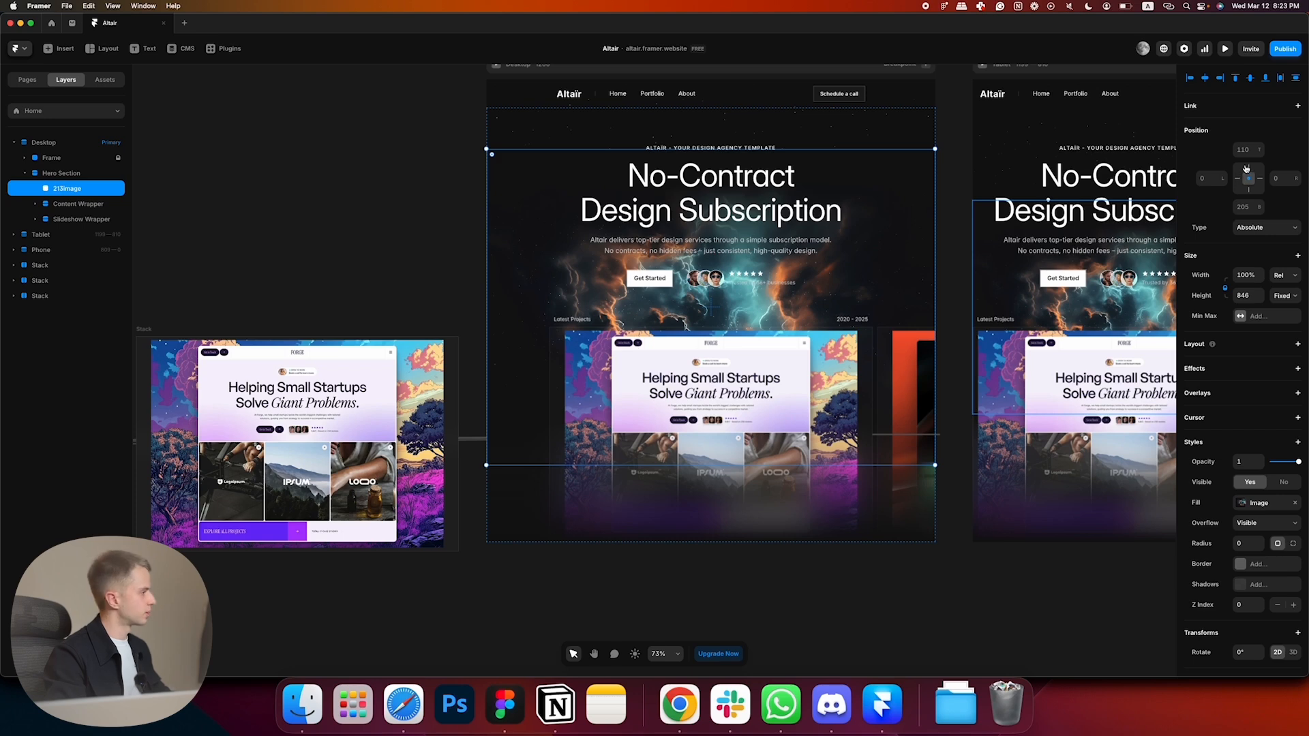
- Try top offsets of 80, 90 and 100 on the nebula image and return it to 110
{"action": "left_click", "coordinate": [1244, 149]}
{"action": "type", "text": "80"}
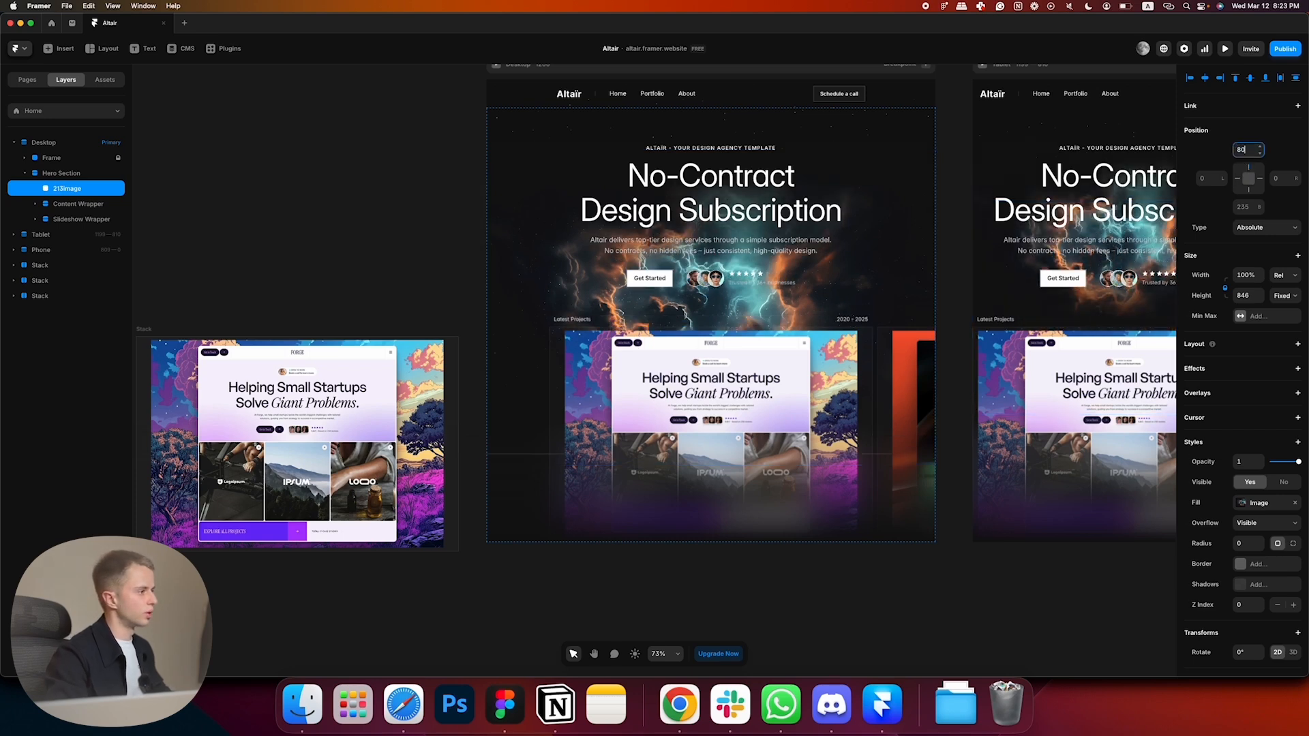
{"action": "key", "text": "super+a"}
{"action": "type", "text": "90"}
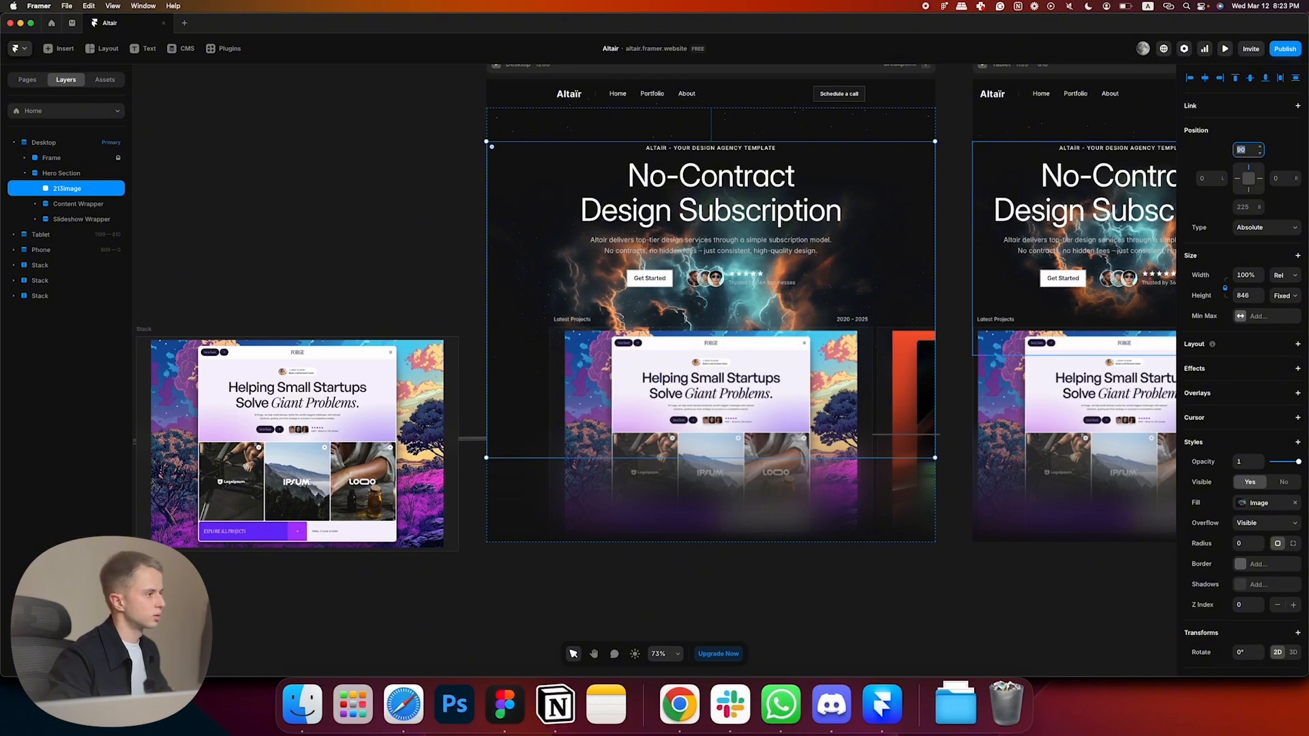
{"action": "type", "text": "100"}
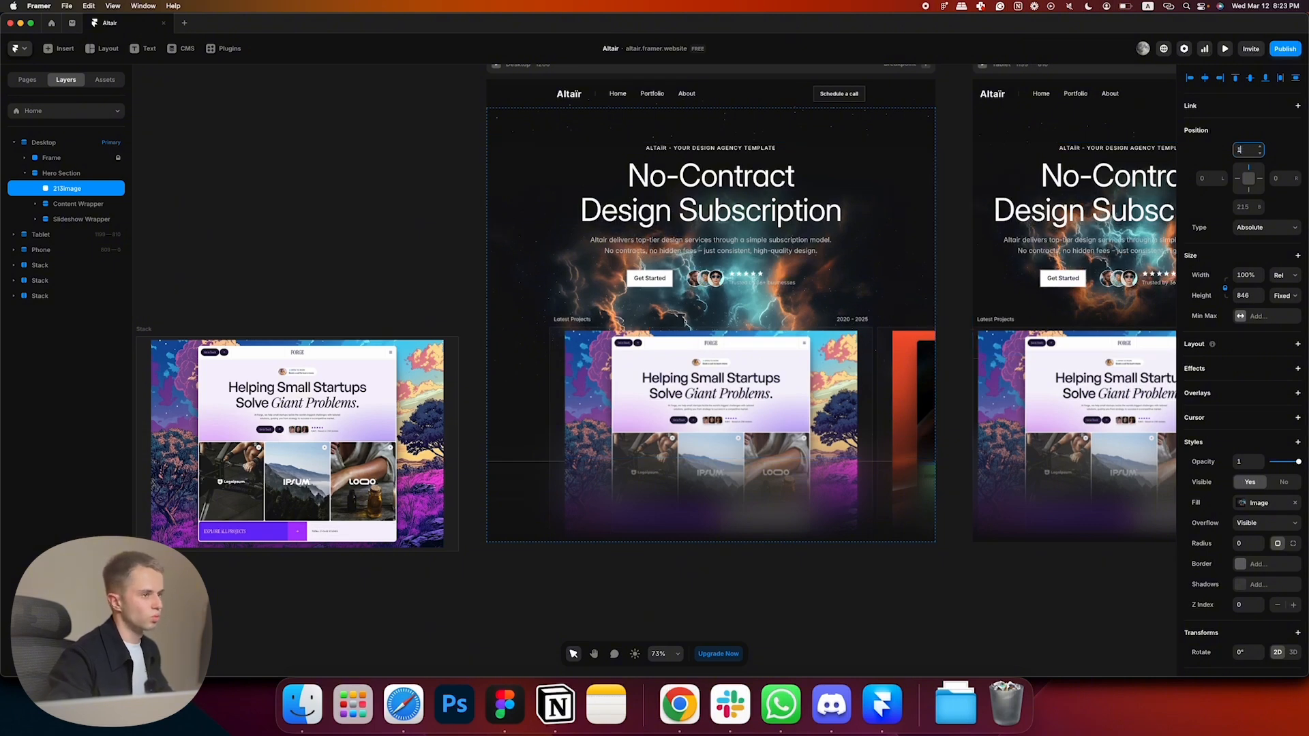
{"action": "type", "text": "10"}
- Try a top offset of 180 for the nebula image, settle on 200 and deselect it to compare the breakpoints
{"action": "scroll", "coordinate": [494, 184], "scroll_direction": "up", "scroll_amount": 5}
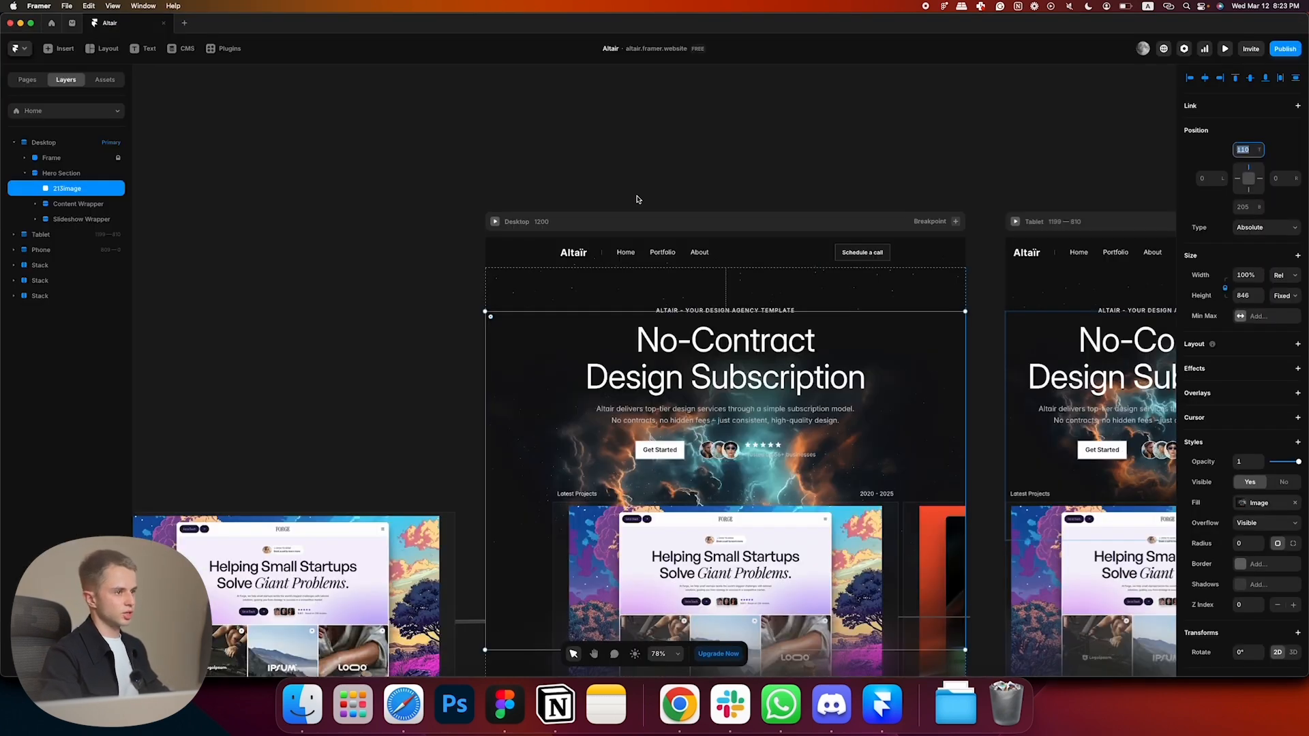
{"action": "type", "text": "160"}
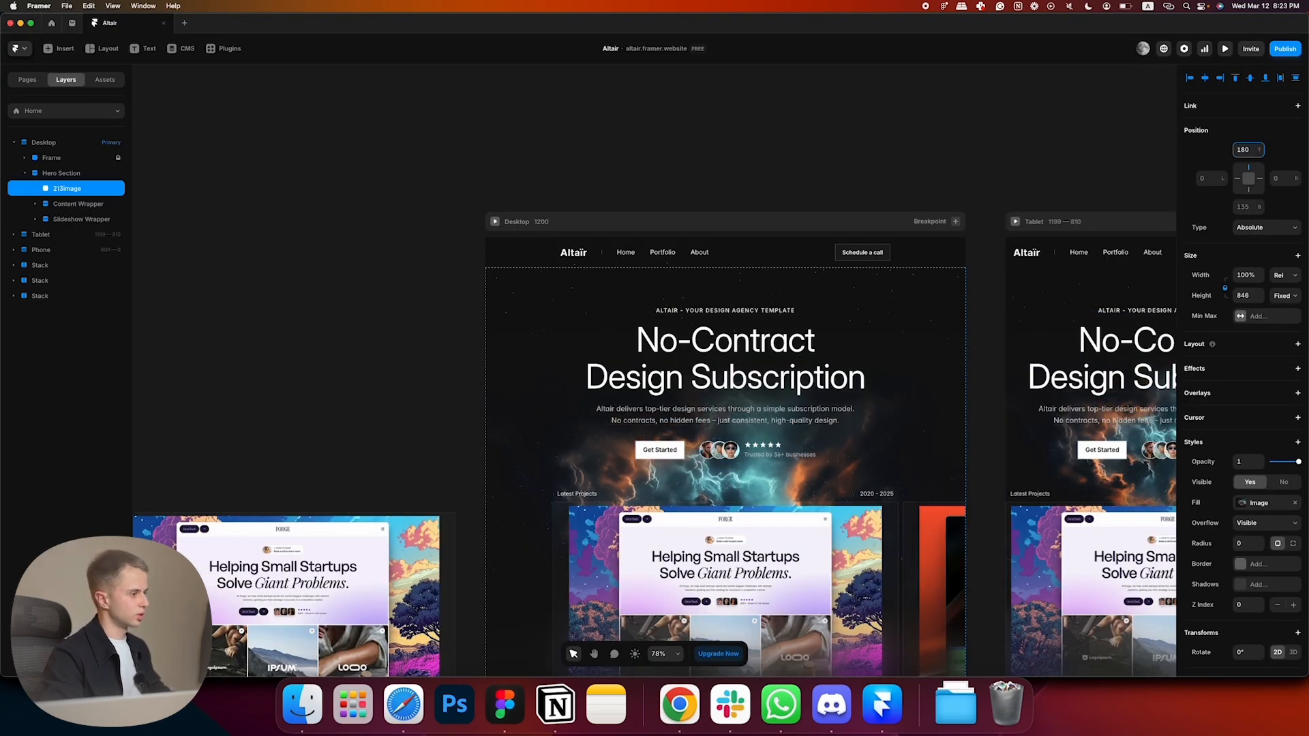
{"action": "scroll", "coordinate": [782, 205], "scroll_direction": "down", "scroll_amount": 2}
{"action": "key", "text": "Return"}
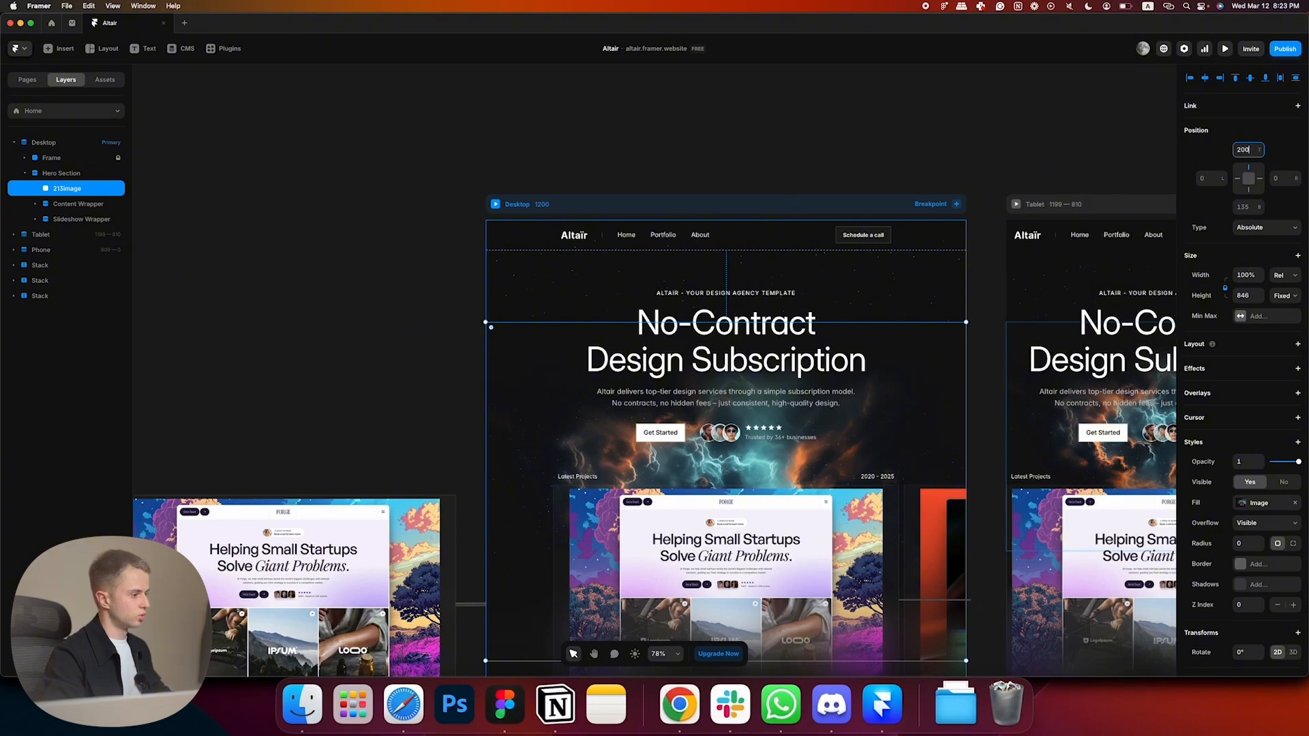
{"action": "key", "text": "Return"}
{"action": "scroll", "coordinate": [709, 187], "scroll_direction": "down", "scroll_amount": 5}
{"action": "left_click_drag", "start_coordinate": [857, 140], "coordinate": [654, 154]}
{"action": "left_click", "coordinate": [655, 155]}
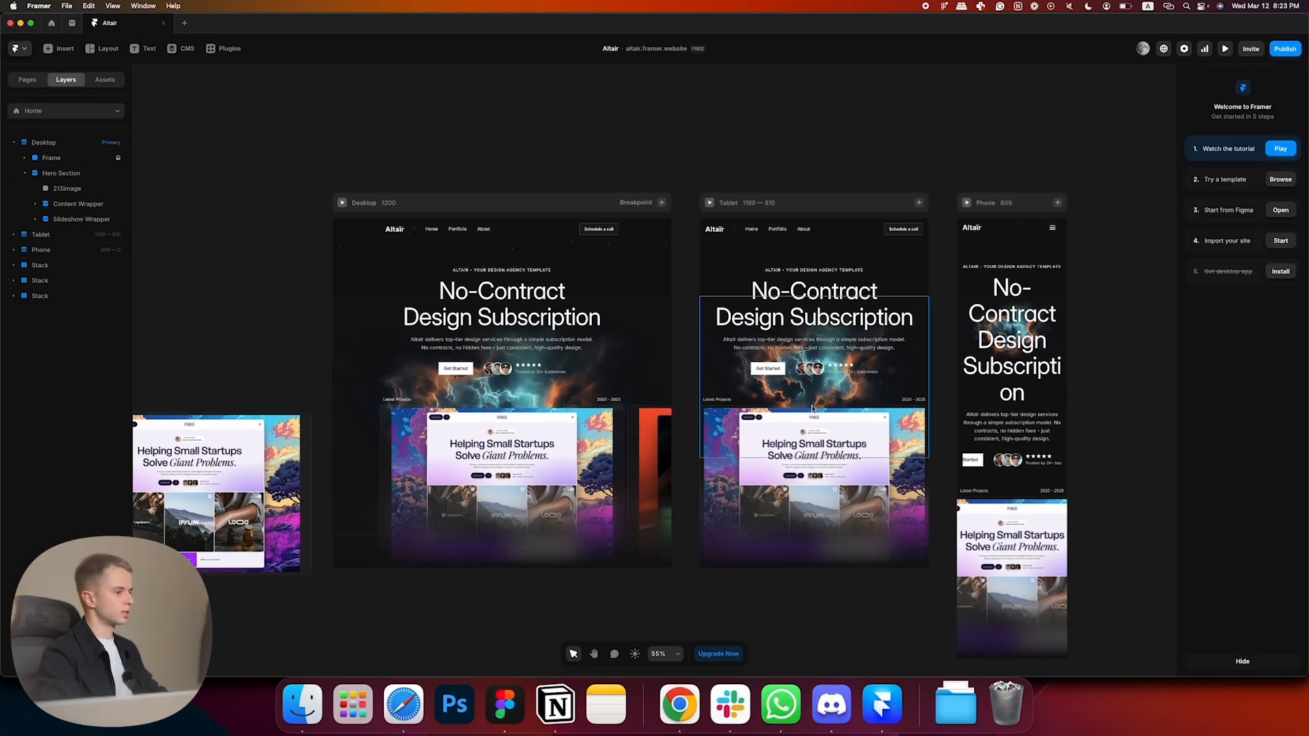
- Add a linear mask to the nebula image in the Desktop hero and reposition its gradient stops on the image
{"action": "left_click_drag", "start_coordinate": [548, 92], "coordinate": [669, 125]}
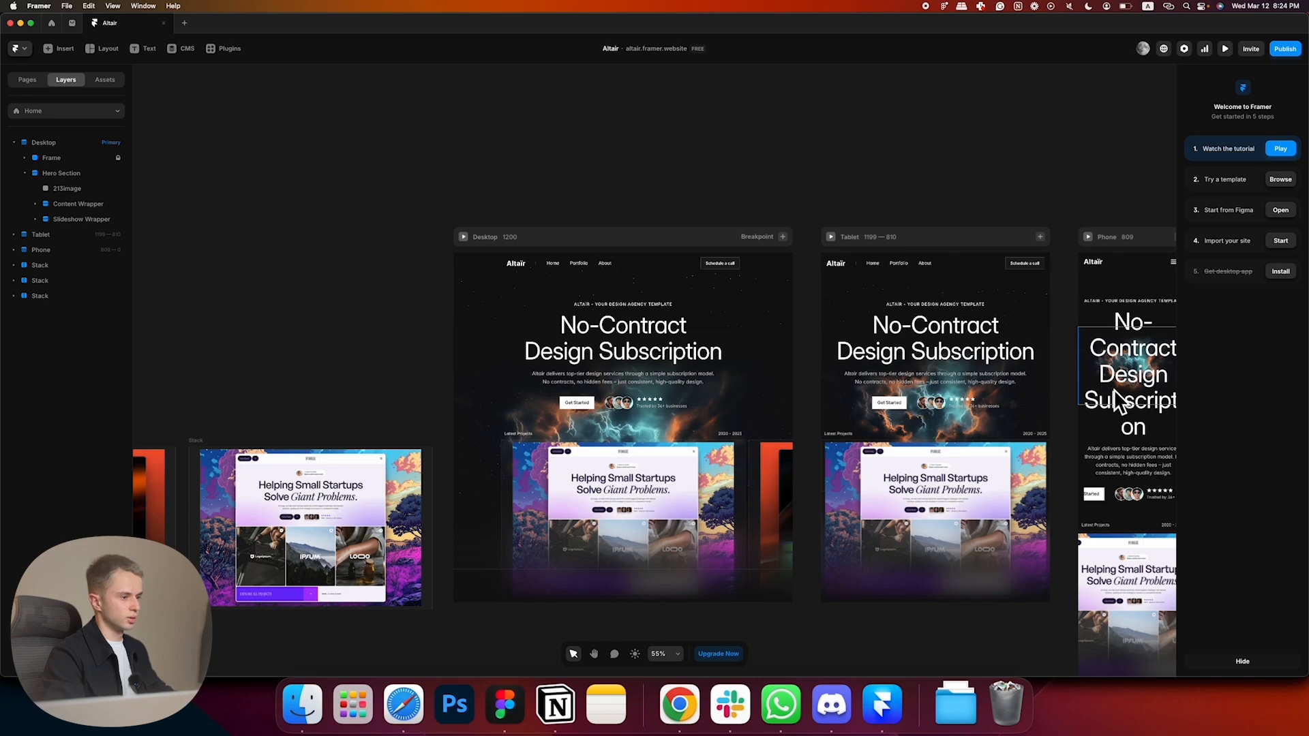
{"action": "left_click_drag", "start_coordinate": [1035, 373], "coordinate": [953, 377]}
{"action": "left_click_drag", "start_coordinate": [497, 201], "coordinate": [622, 167]}
{"action": "scroll", "coordinate": [606, 244], "scroll_direction": "down", "scroll_amount": 2}
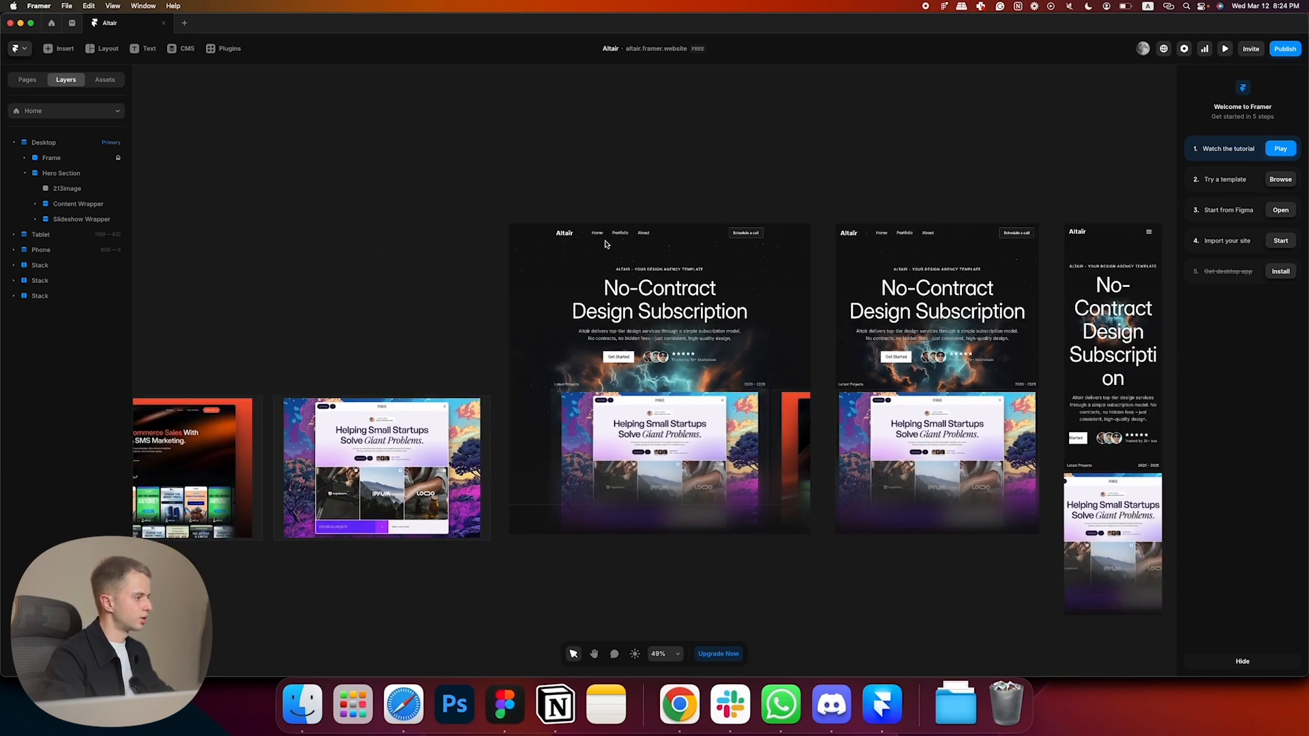
{"action": "scroll", "coordinate": [606, 245], "scroll_direction": "up", "scroll_amount": 3}
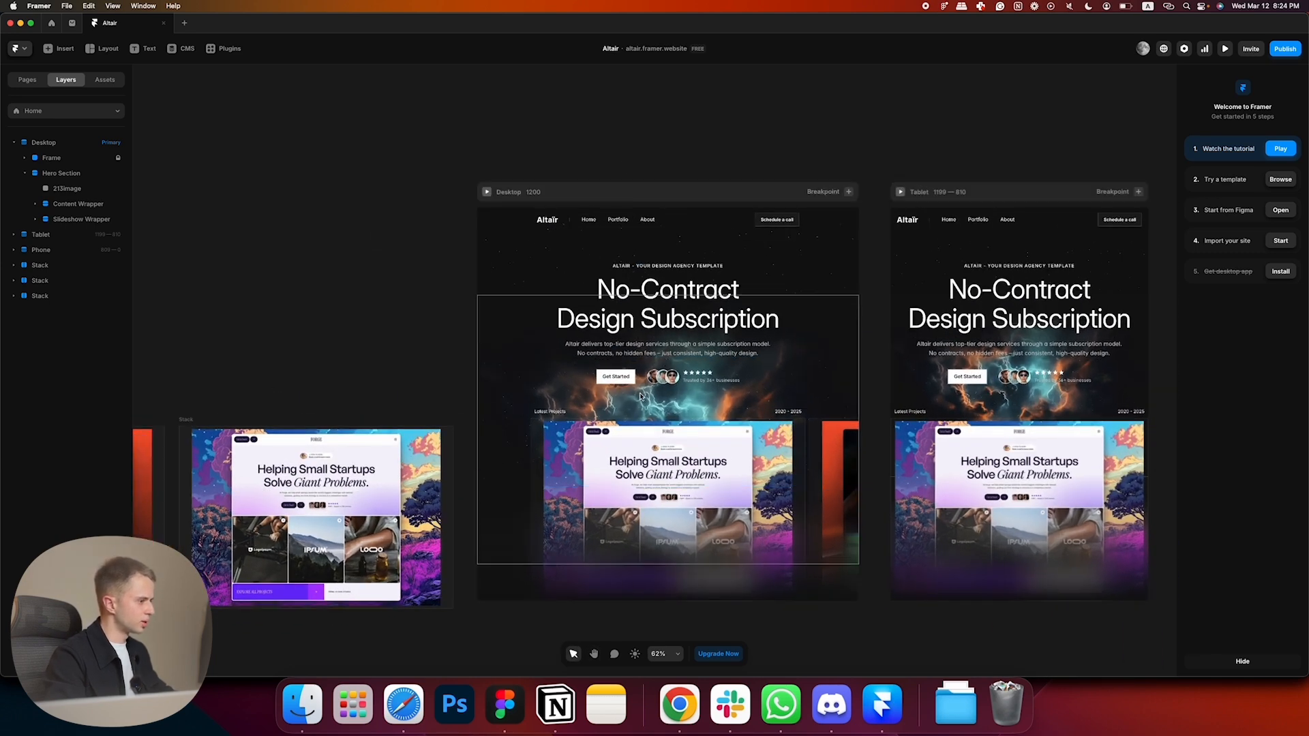
{"action": "left_click", "coordinate": [641, 396]}
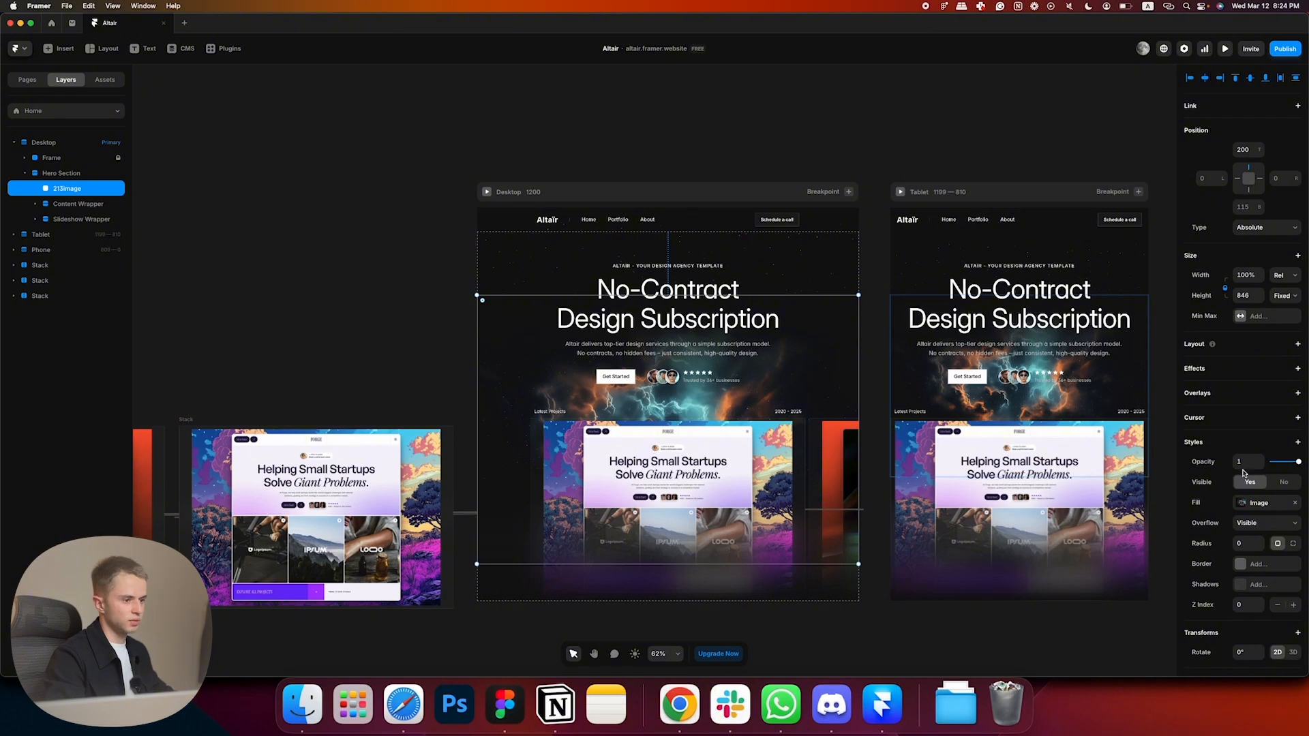
{"action": "scroll", "coordinate": [1243, 472], "scroll_direction": "down", "scroll_amount": 2}
{"action": "left_click", "coordinate": [1244, 399]}
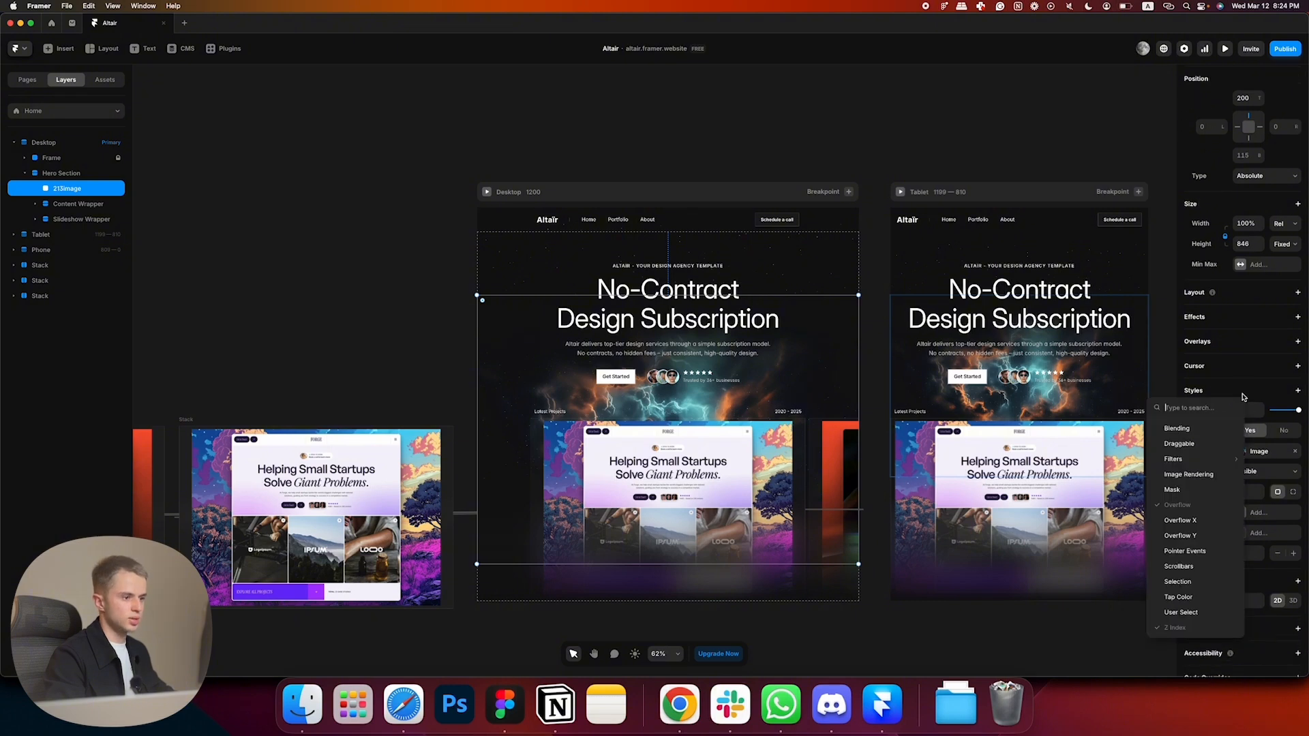
{"action": "left_click", "coordinate": [1210, 493]}
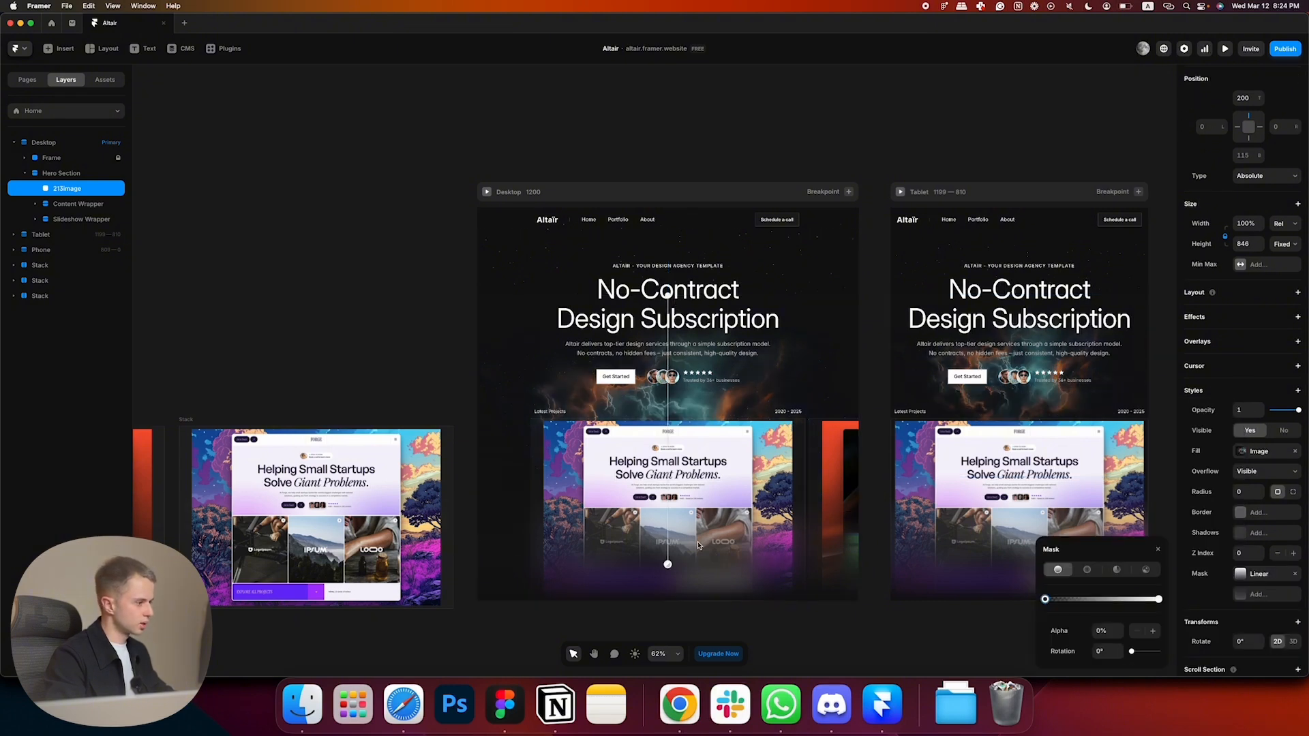
{"action": "left_click_drag", "start_coordinate": [668, 294], "coordinate": [672, 498]}
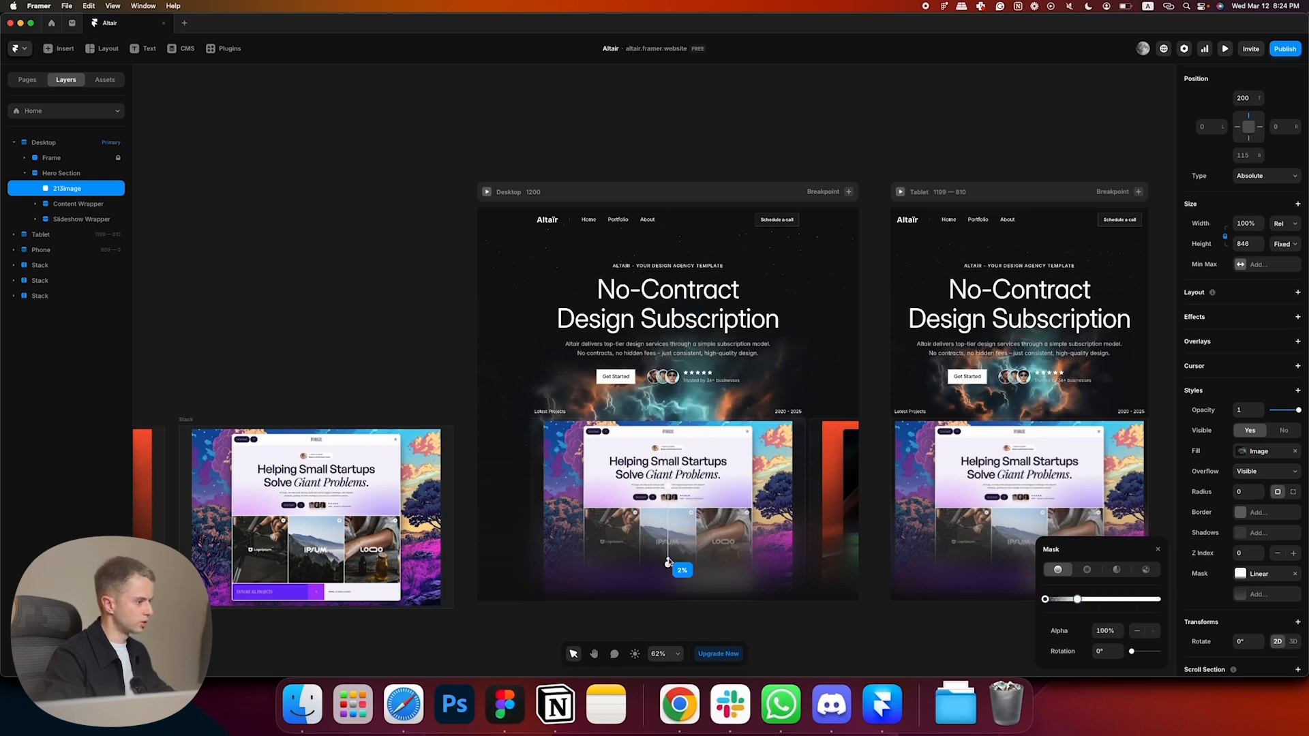
{"action": "left_click", "coordinate": [398, 189]}
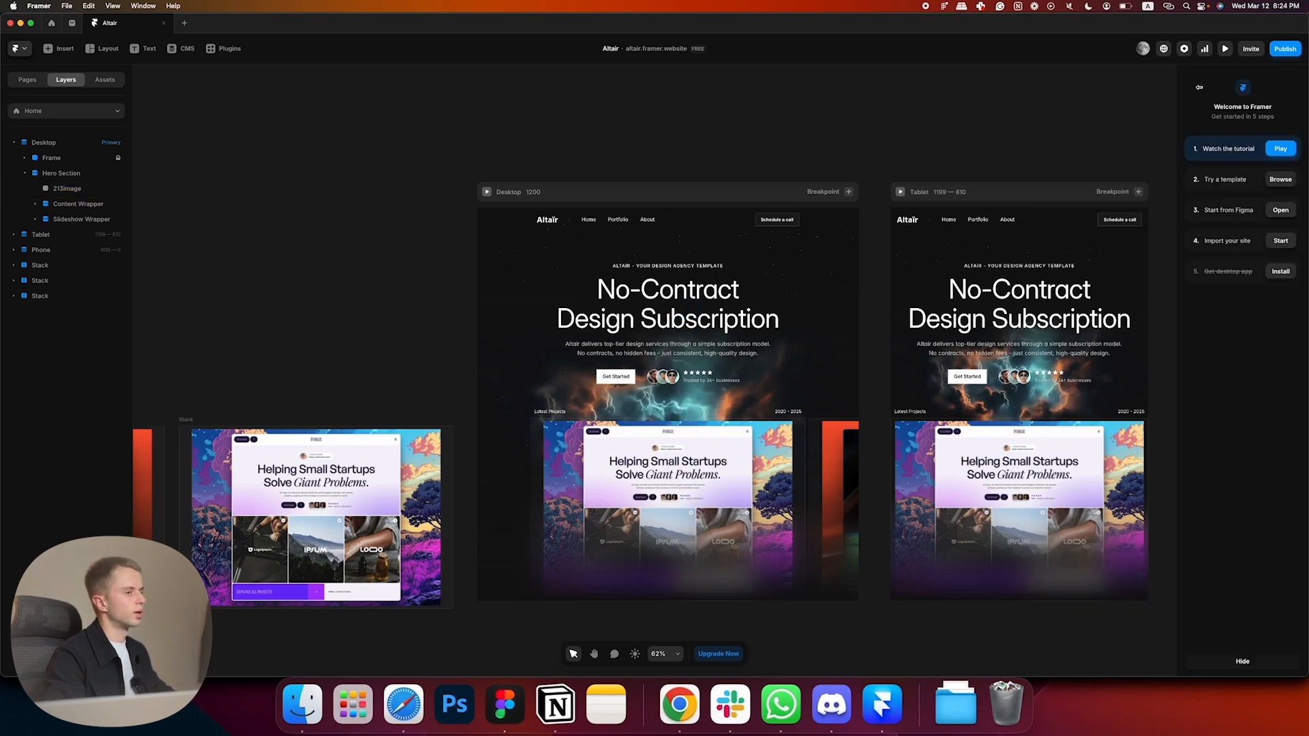
- Preview the Desktop page at a width of 1744 to check the hero background, and return to the canvas
{"action": "left_click", "coordinate": [1224, 50]}
{"action": "left_click_drag", "start_coordinate": [961, 369], "coordinate": [1094, 371]}
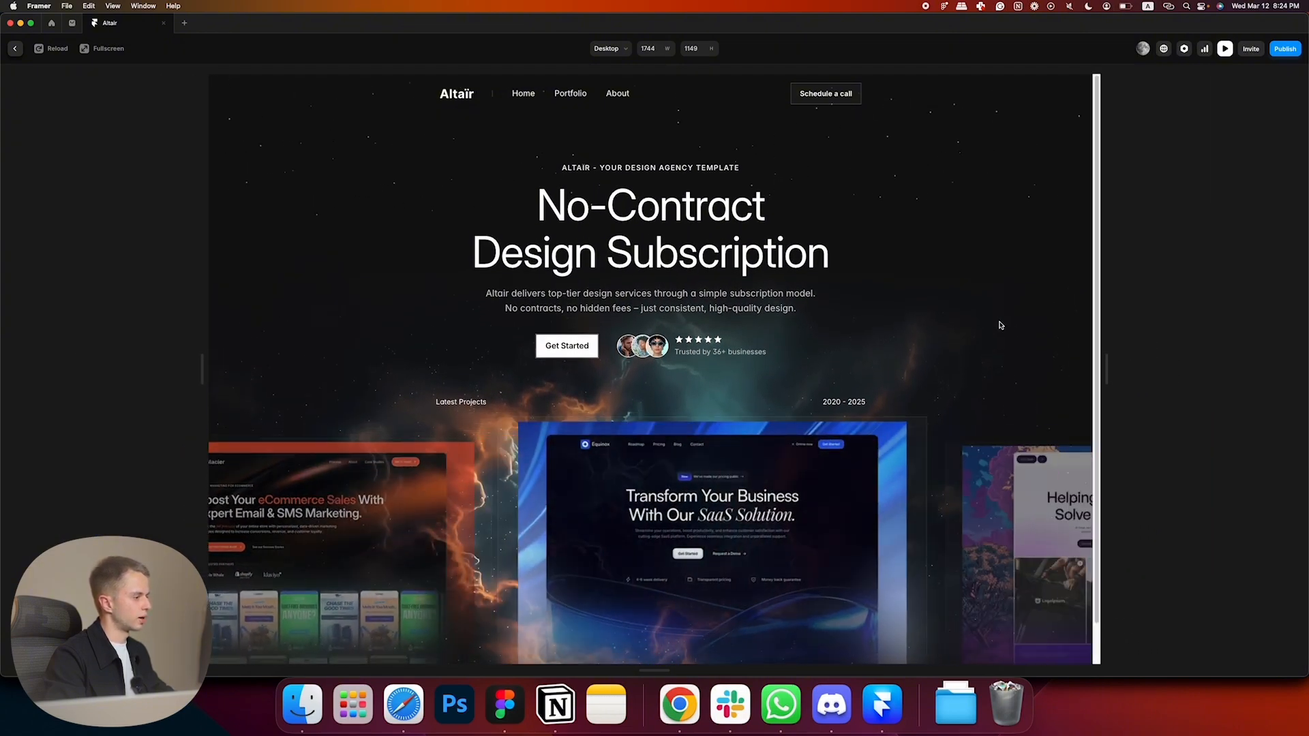
{"action": "left_click", "coordinate": [14, 48]}
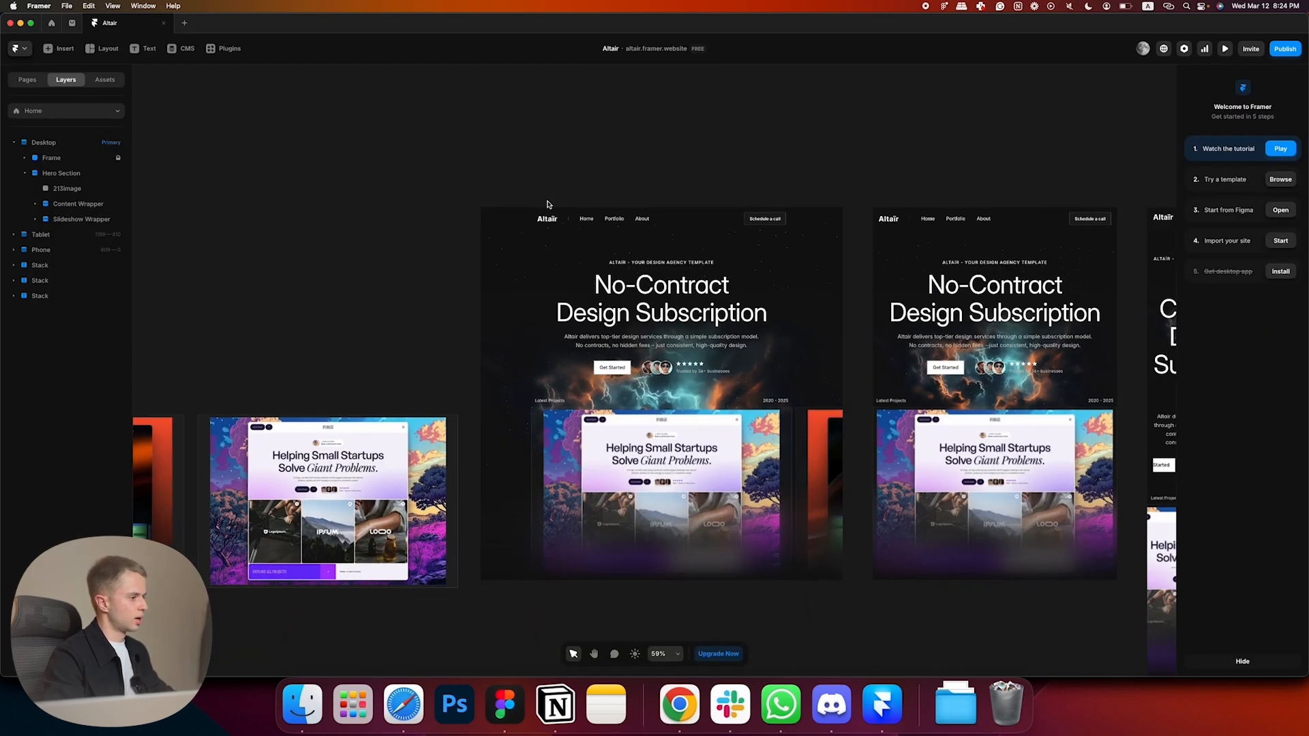
- Switch to Figma and examine the "Still Not Sure If It's Right For You?" footer frame below the hero
{"action": "key", "text": "super+Tab"}
{"action": "scroll", "coordinate": [644, 327], "scroll_direction": "up", "scroll_amount": 1}
{"action": "scroll", "coordinate": [651, 365], "scroll_direction": "down", "scroll_amount": 4}
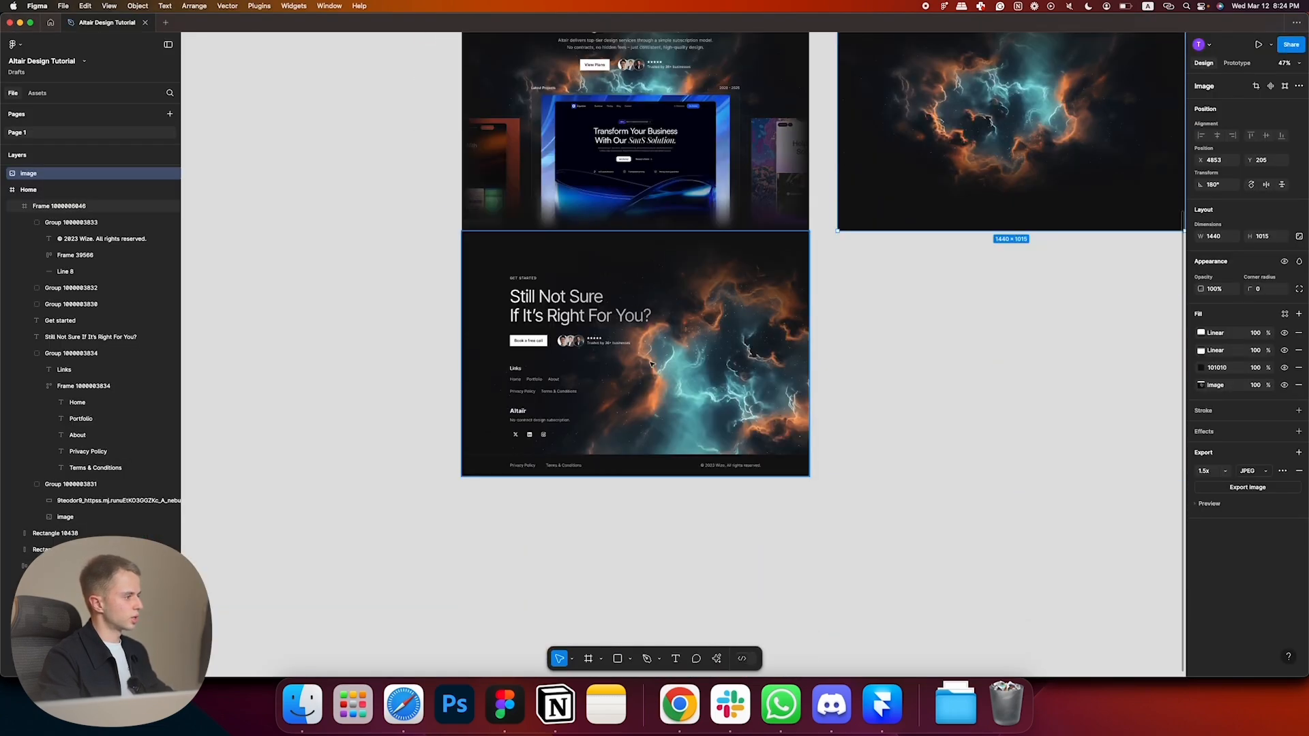
{"action": "left_click_drag", "start_coordinate": [401, 269], "coordinate": [791, 521]}
{"action": "key", "text": "super+Tab"}
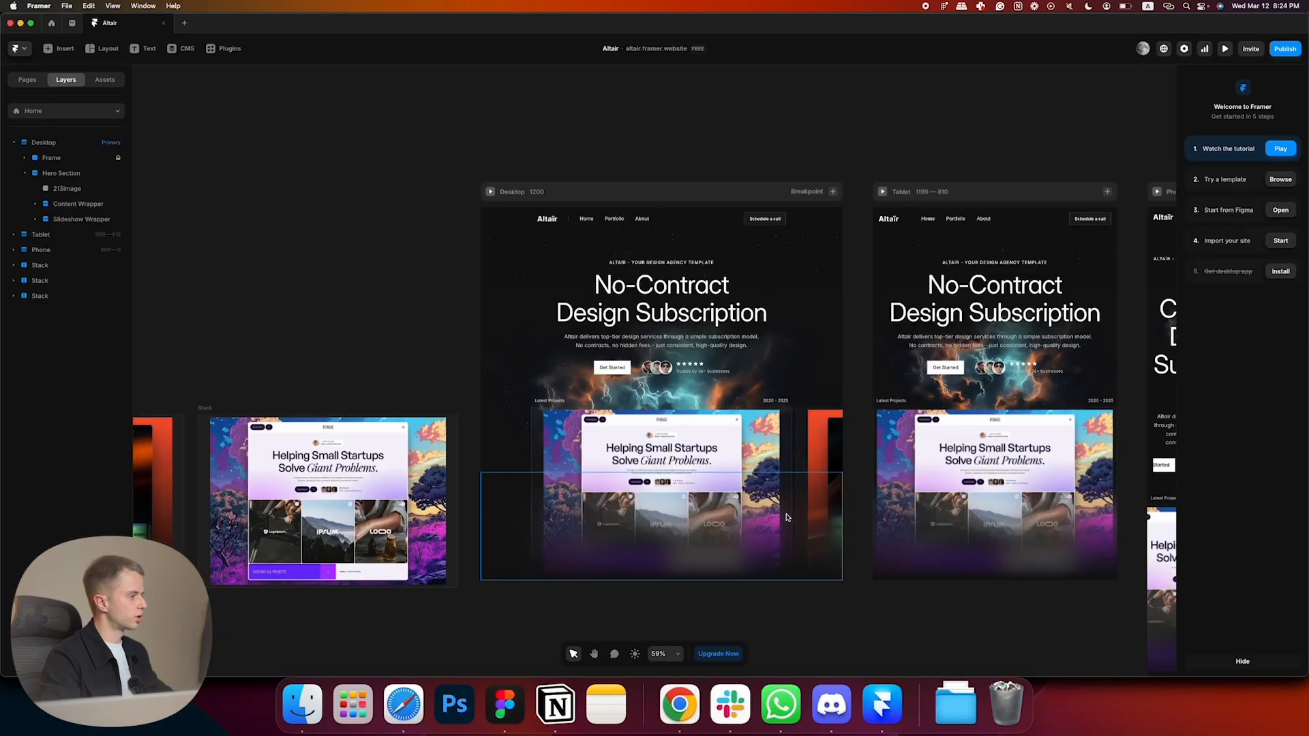
{"action": "key", "text": "super+Tab"}
{"action": "scroll", "coordinate": [753, 488], "scroll_direction": "up", "scroll_amount": 2}
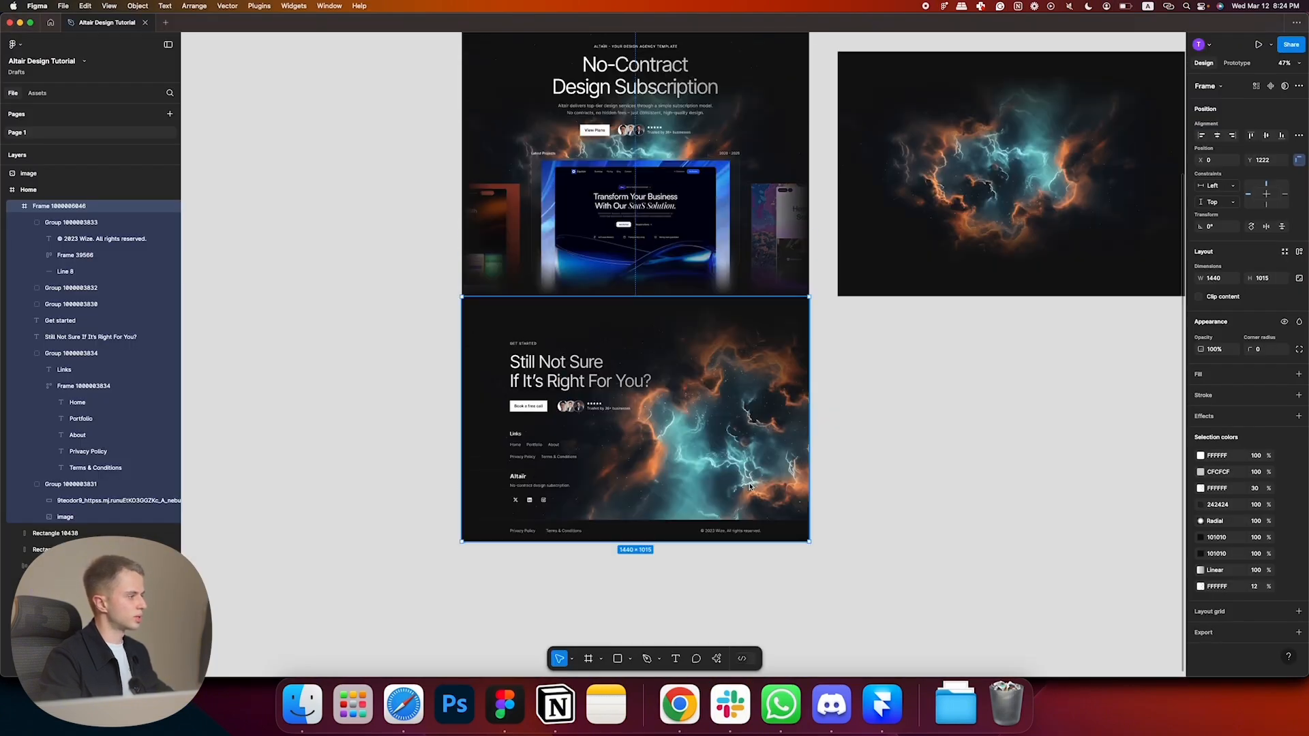
- Switch to Framer, draw a frame about 1356 by 608 and move it into the Desktop breakpoint beneath Hero Section
{"action": "key", "text": "super+Tab"}
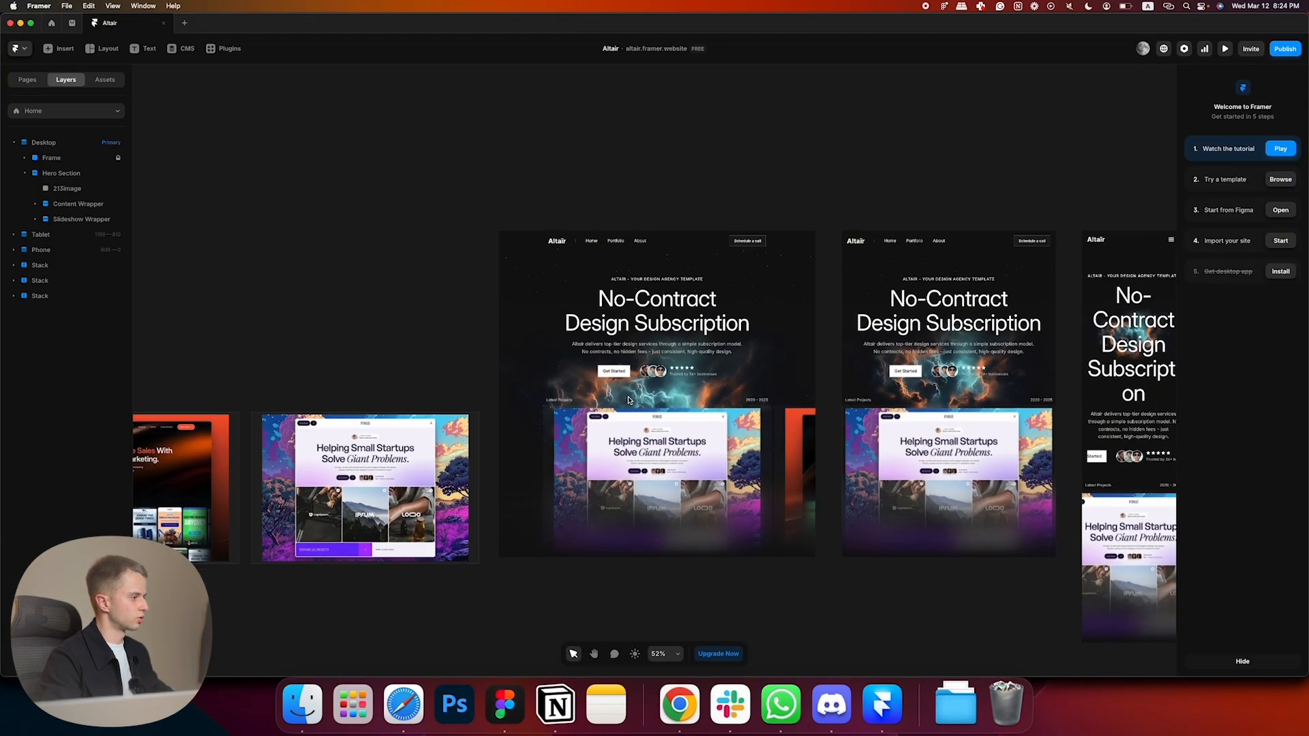
{"action": "left_click_drag", "start_coordinate": [585, 580], "coordinate": [774, 449]}
{"action": "scroll", "coordinate": [773, 448], "scroll_direction": "down", "scroll_amount": 2}
{"action": "key", "text": "f"}
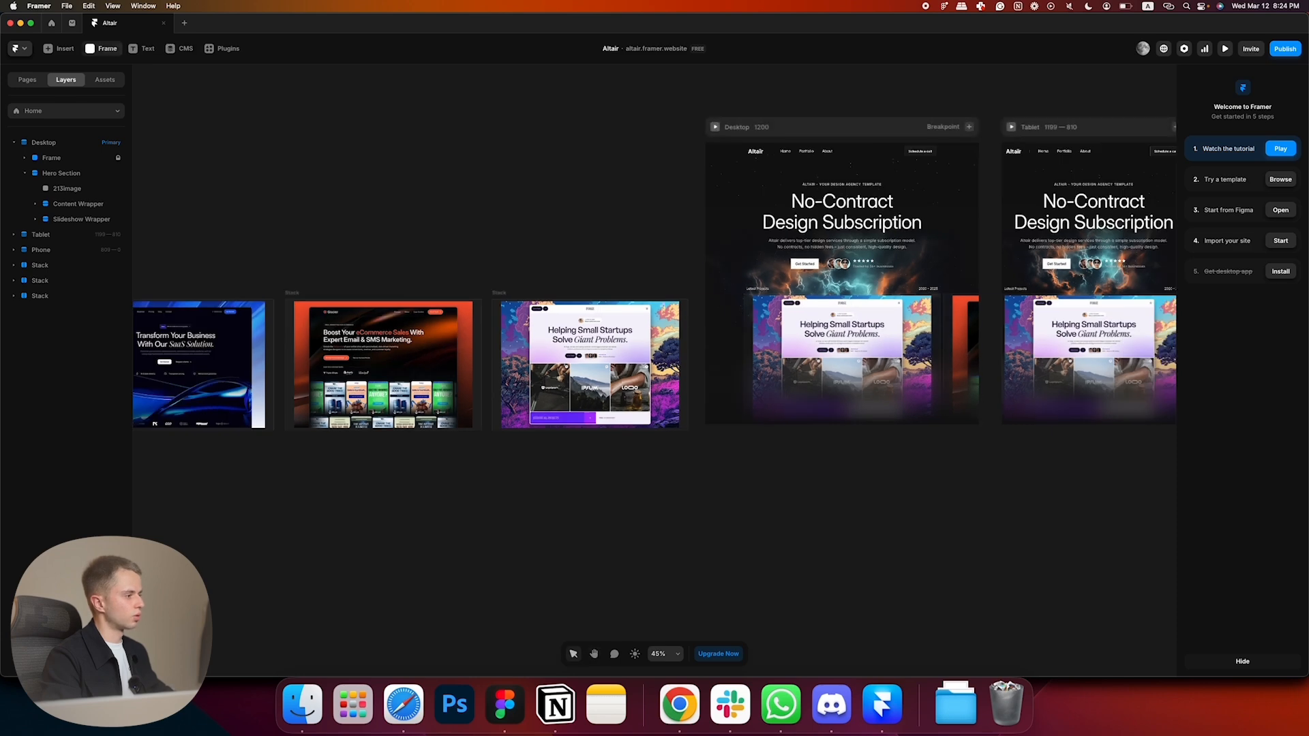
{"action": "left_click_drag", "start_coordinate": [588, 479], "coordinate": [898, 617]}
{"action": "scroll", "coordinate": [741, 528], "scroll_direction": "right", "scroll_amount": 3}
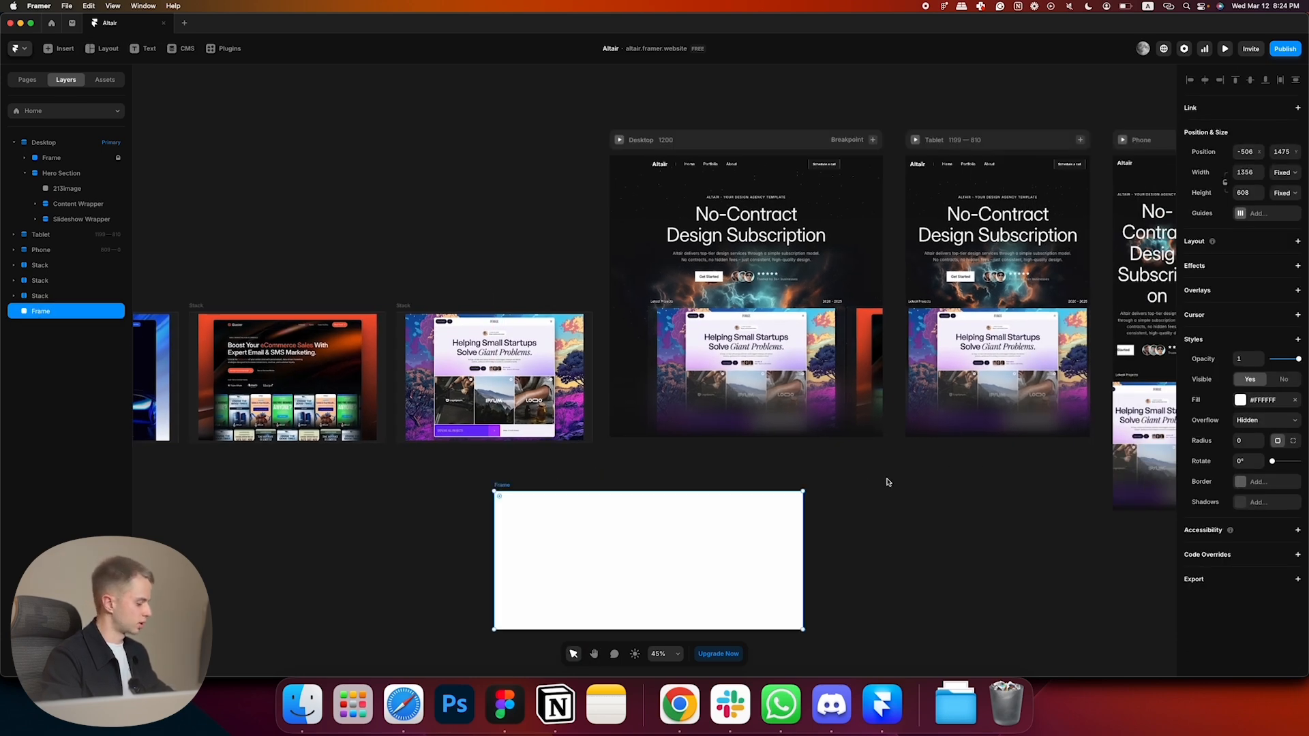
{"action": "key", "text": "BackSpace"}
{"action": "left_click", "coordinate": [751, 140]}
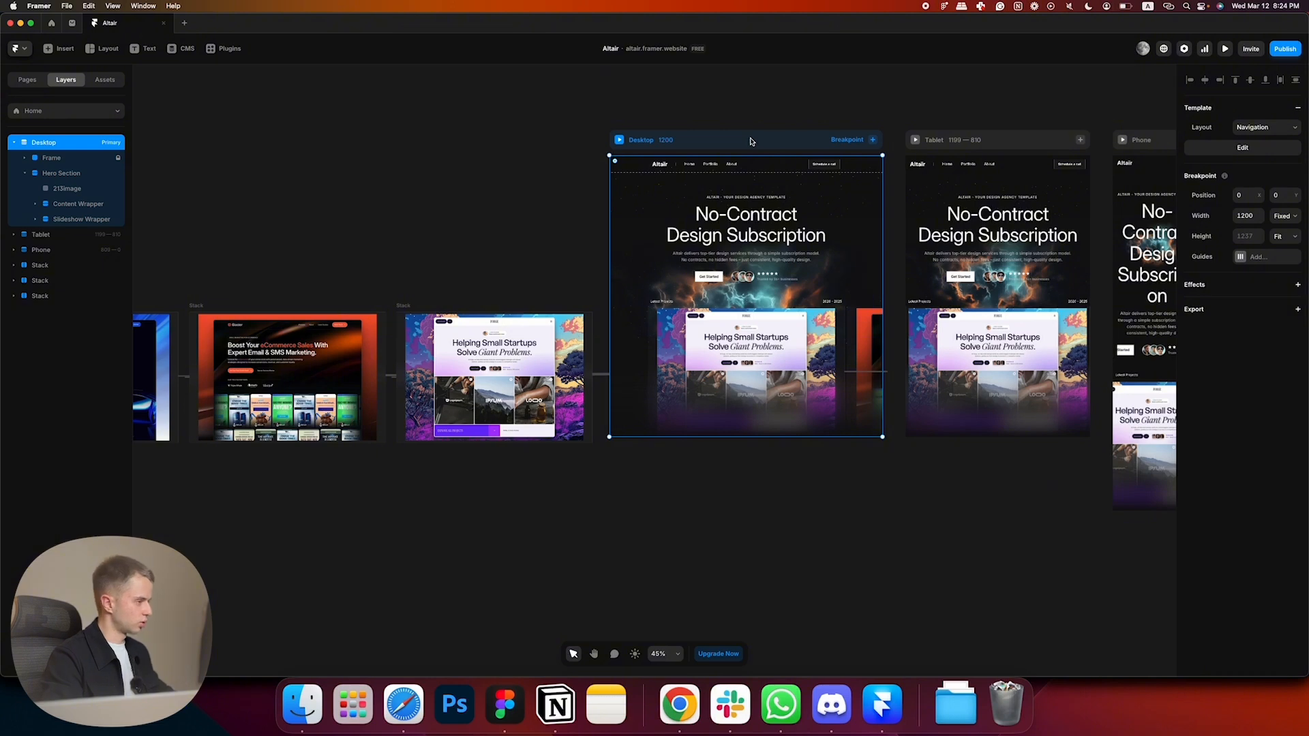
{"action": "key", "text": "super+z"}
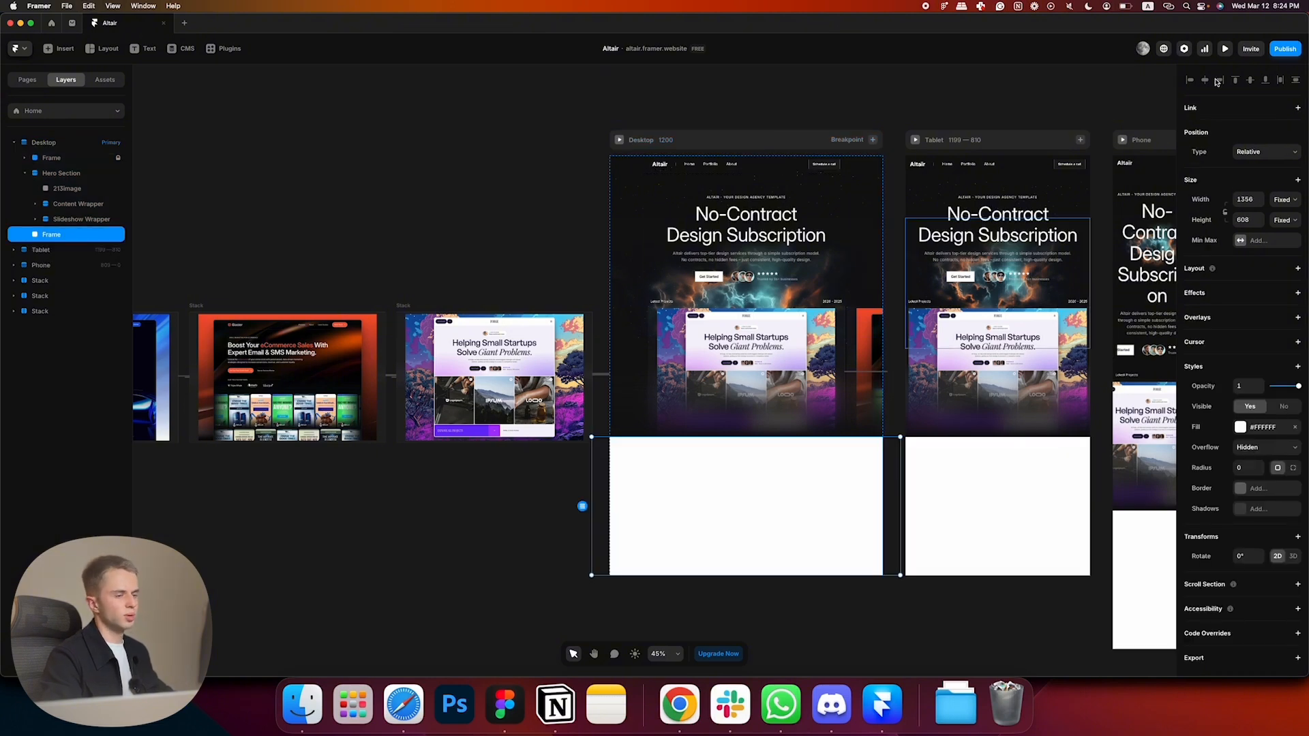
- Set the new section frame's width to Fill and remove its white fill
{"action": "left_click", "coordinate": [1286, 199]}
{"action": "left_click", "coordinate": [1282, 220]}
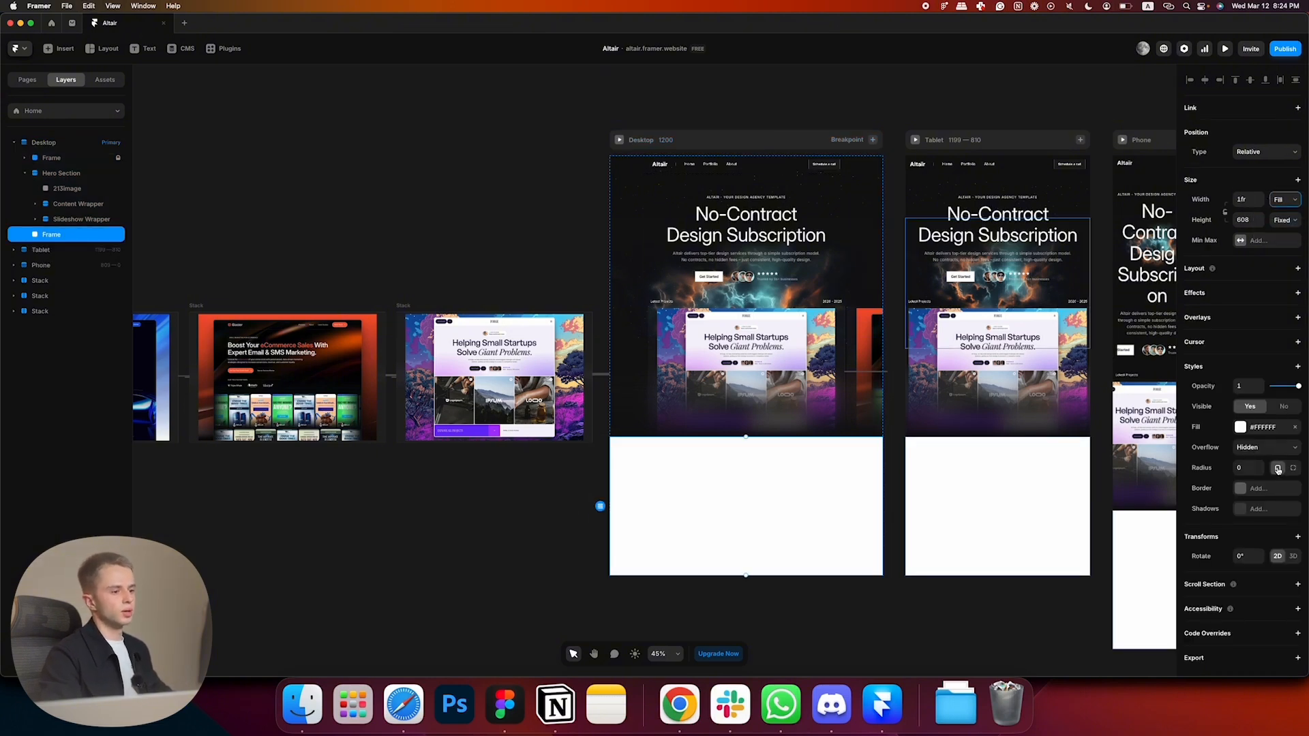
{"action": "left_click", "coordinate": [1295, 428]}
- Turn the new section frame into a stack with a vertical direction
{"action": "left_click", "coordinate": [1264, 271]}
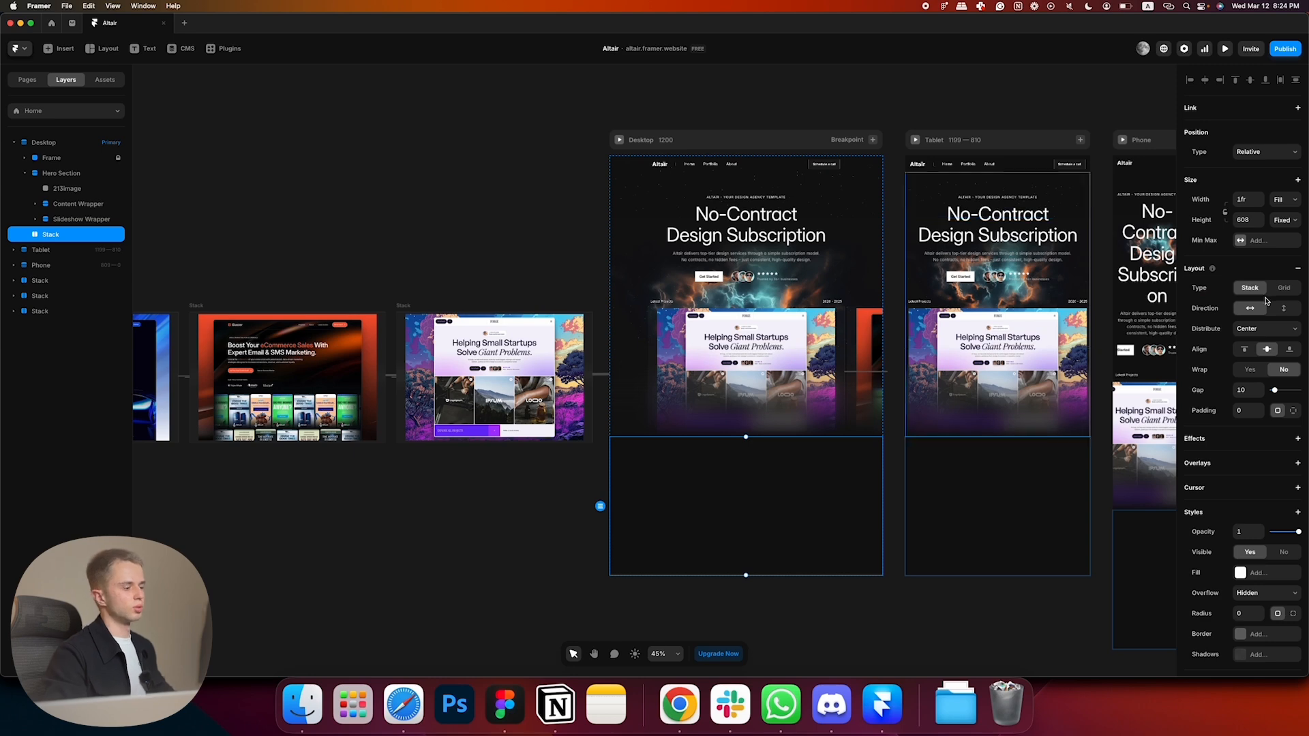
{"action": "key", "text": "super+Tab"}
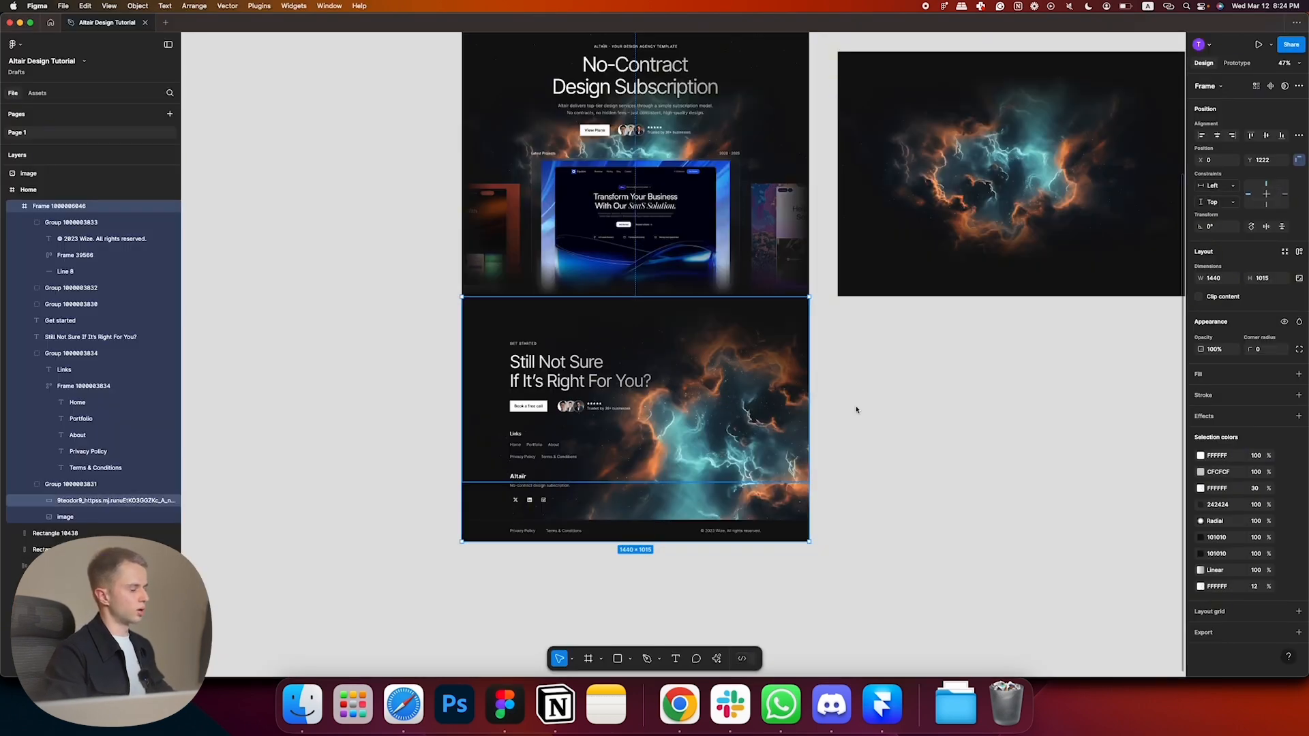
{"action": "key", "text": "super+Tab"}
{"action": "left_click", "coordinate": [1285, 309]}
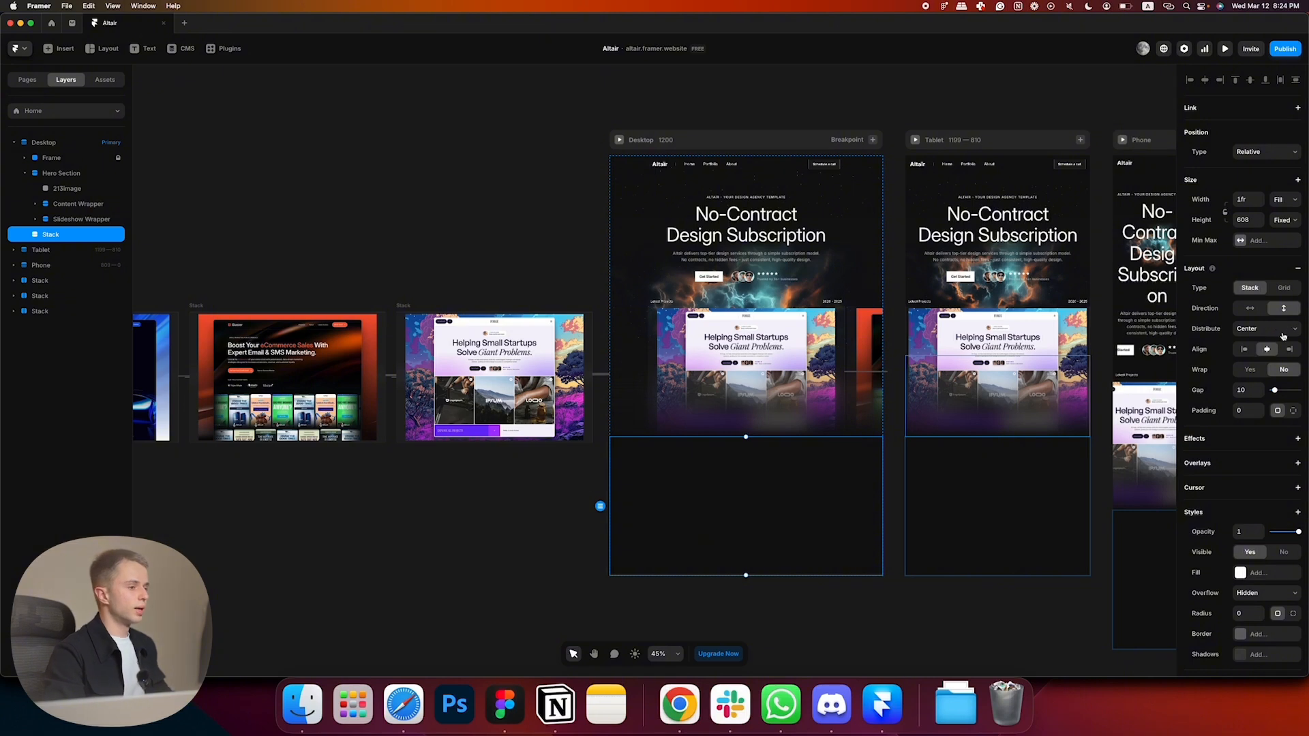
- Draw an inner frame inside the new section stack with its width set to Fill and a height of 451
{"action": "key", "text": "super+Tab"}
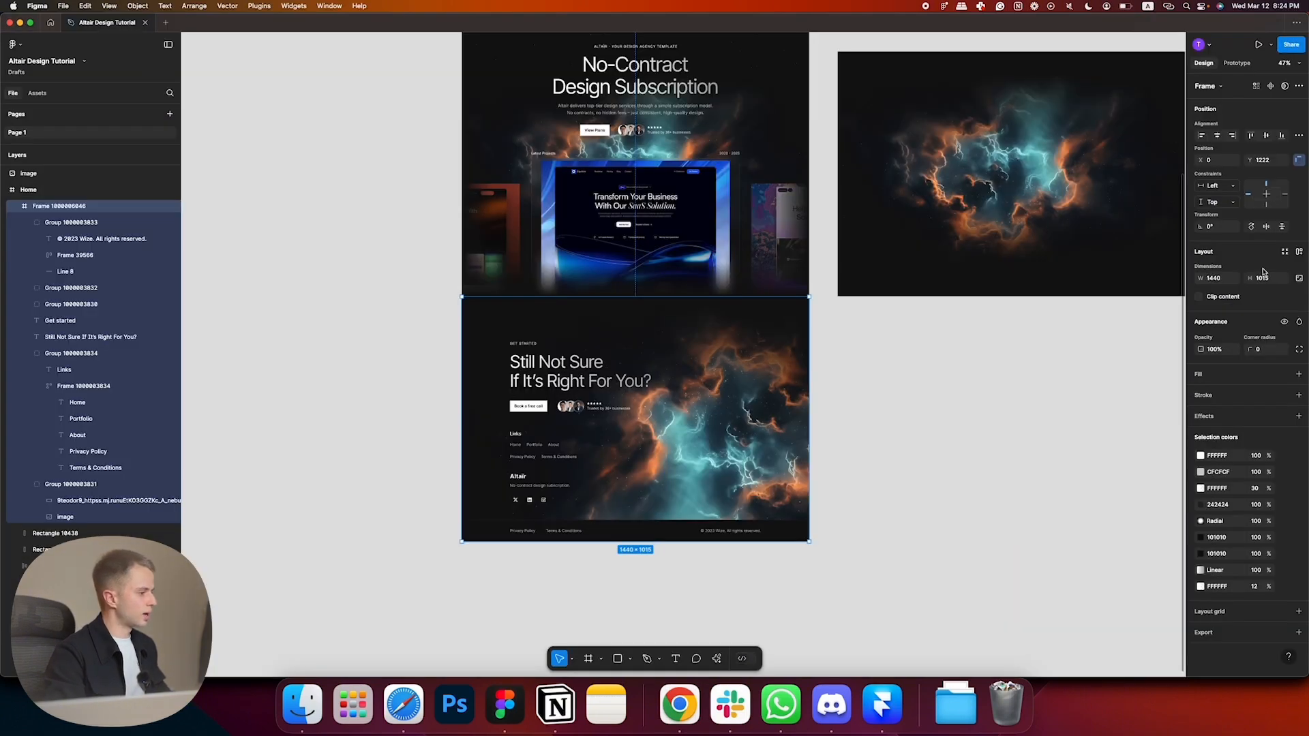
{"action": "key", "text": "super+Tab"}
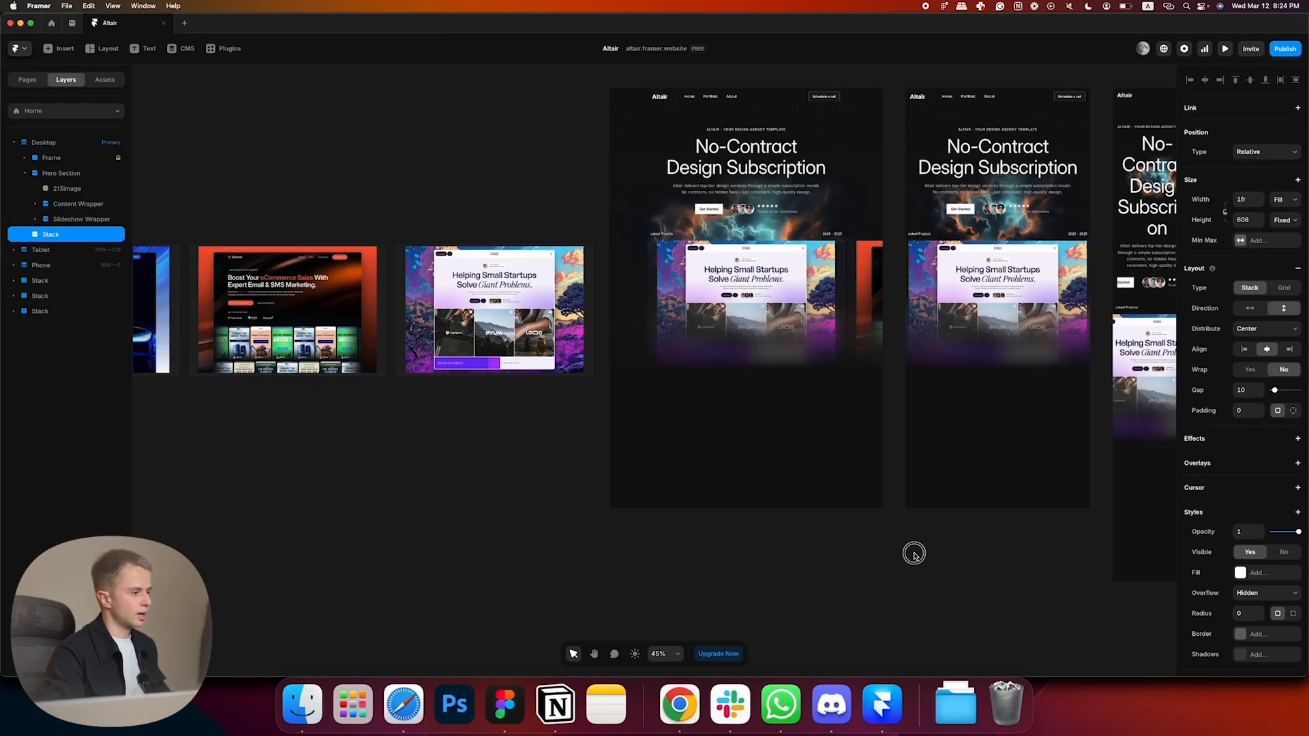
{"action": "key", "text": "f"}
{"action": "left_click_drag", "start_coordinate": [648, 399], "coordinate": [764, 459]}
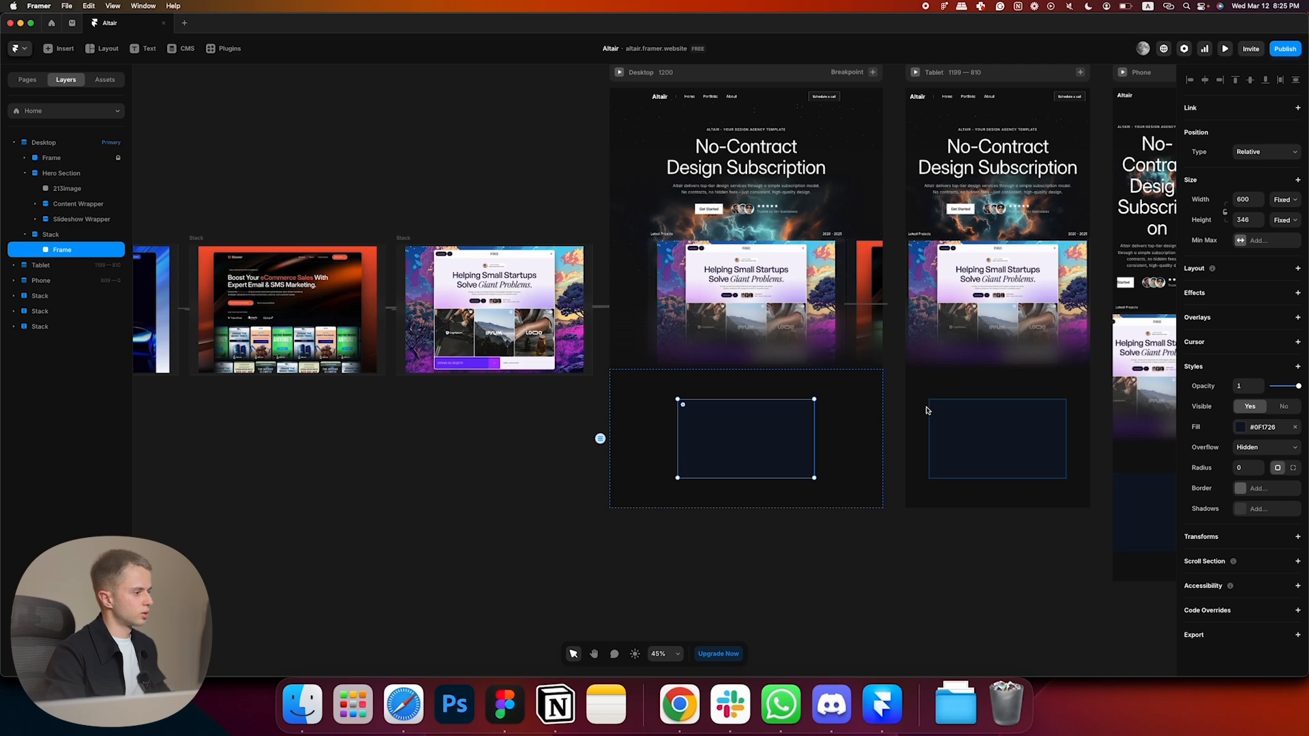
{"action": "left_click", "coordinate": [1276, 199]}
{"action": "left_click", "coordinate": [1287, 222]}
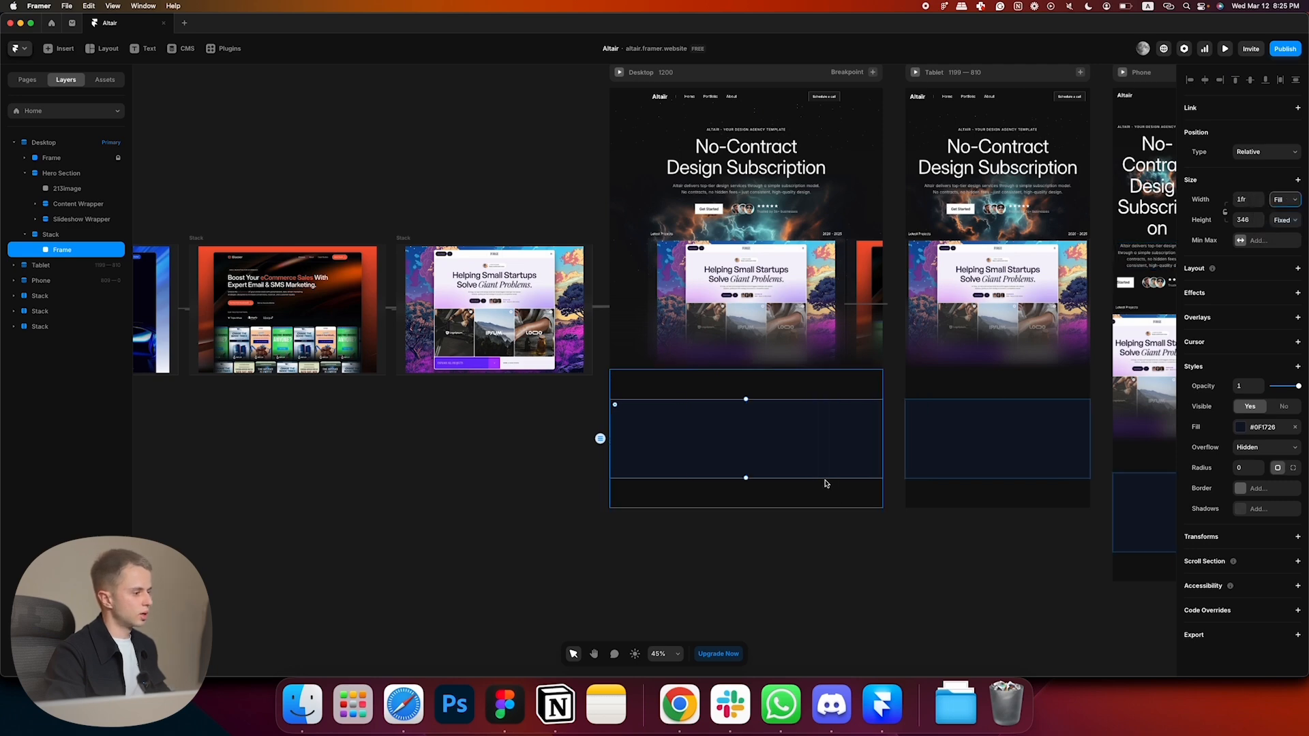
{"action": "left_click_drag", "start_coordinate": [827, 479], "coordinate": [827, 506]}
- Turn the inner frame into a stack and give it a fixed max width of 1200
{"action": "key", "text": "super+Tab"}
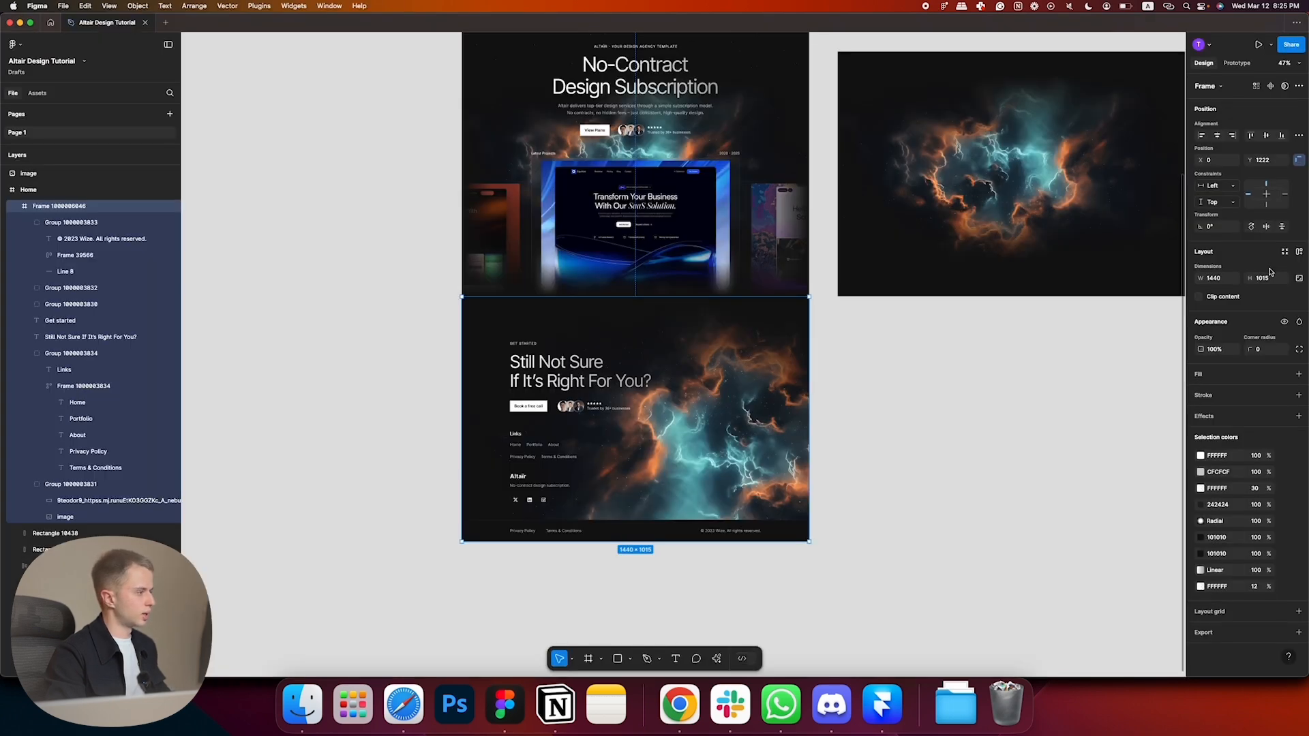
{"action": "key", "text": "super+Tab"}
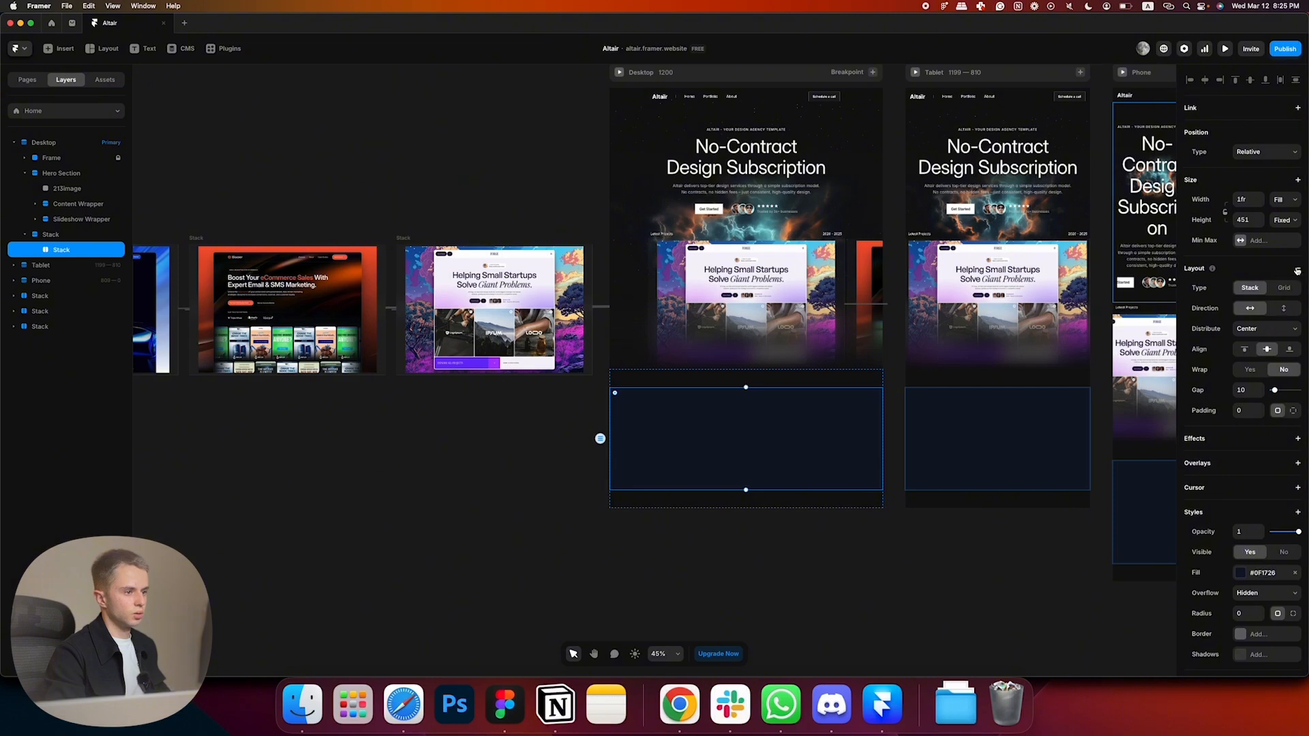
{"action": "left_click", "coordinate": [1261, 240]}
{"action": "left_click", "coordinate": [1250, 262]}
{"action": "left_click", "coordinate": [1285, 240]}
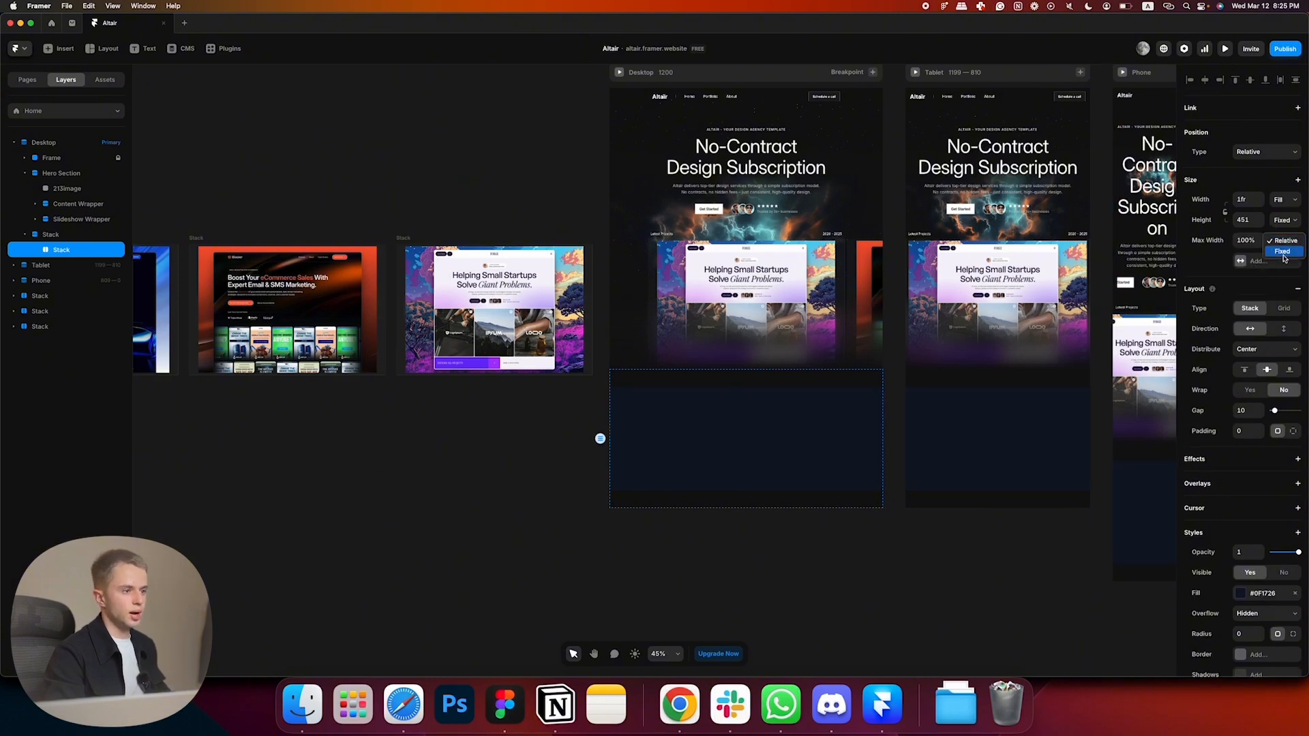
{"action": "left_click", "coordinate": [1284, 256]}
- After checking the footer layout in Figma, set the inner stack's direction to vertical and its alignment to the left
{"action": "key", "text": "super+Tab"}
{"action": "scroll", "coordinate": [873, 362], "scroll_direction": "up", "scroll_amount": 1}
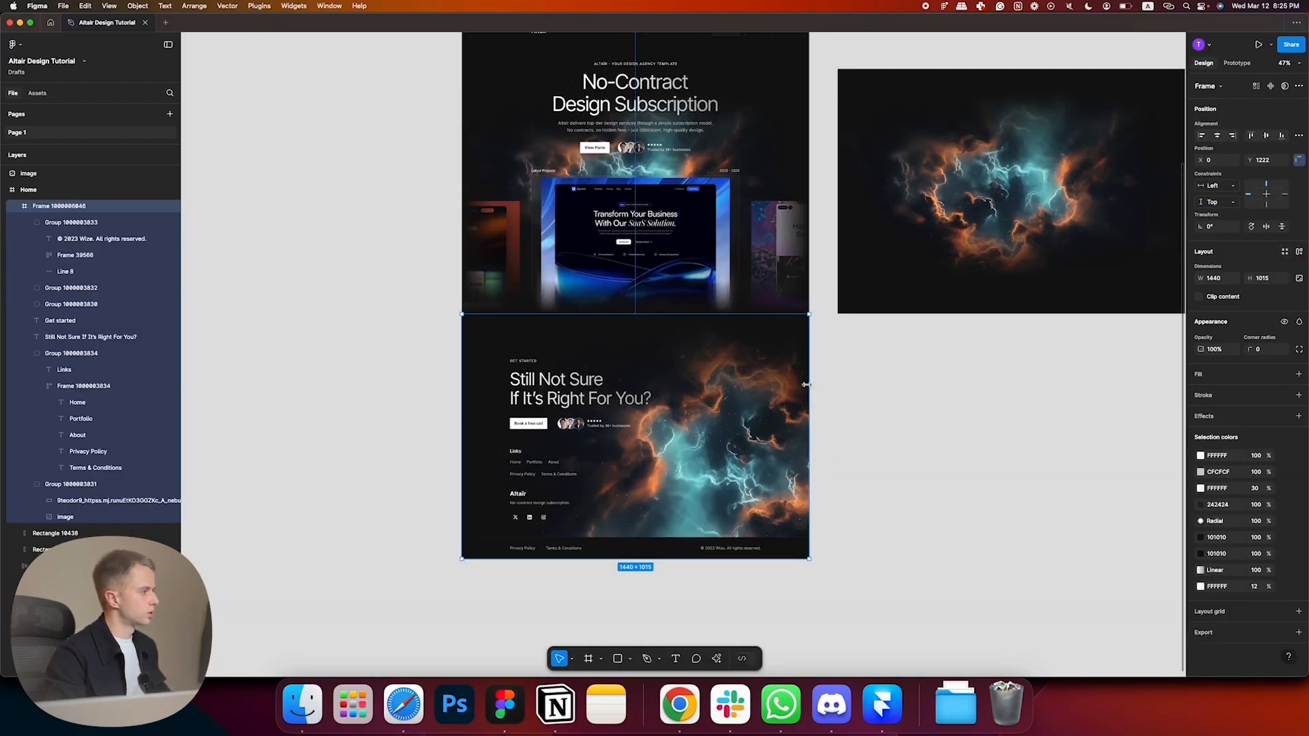
{"action": "scroll", "coordinate": [916, 470], "scroll_direction": "up", "scroll_amount": 2}
{"action": "scroll", "coordinate": [915, 469], "scroll_direction": "down", "scroll_amount": 2}
{"action": "left_click", "coordinate": [915, 469]}
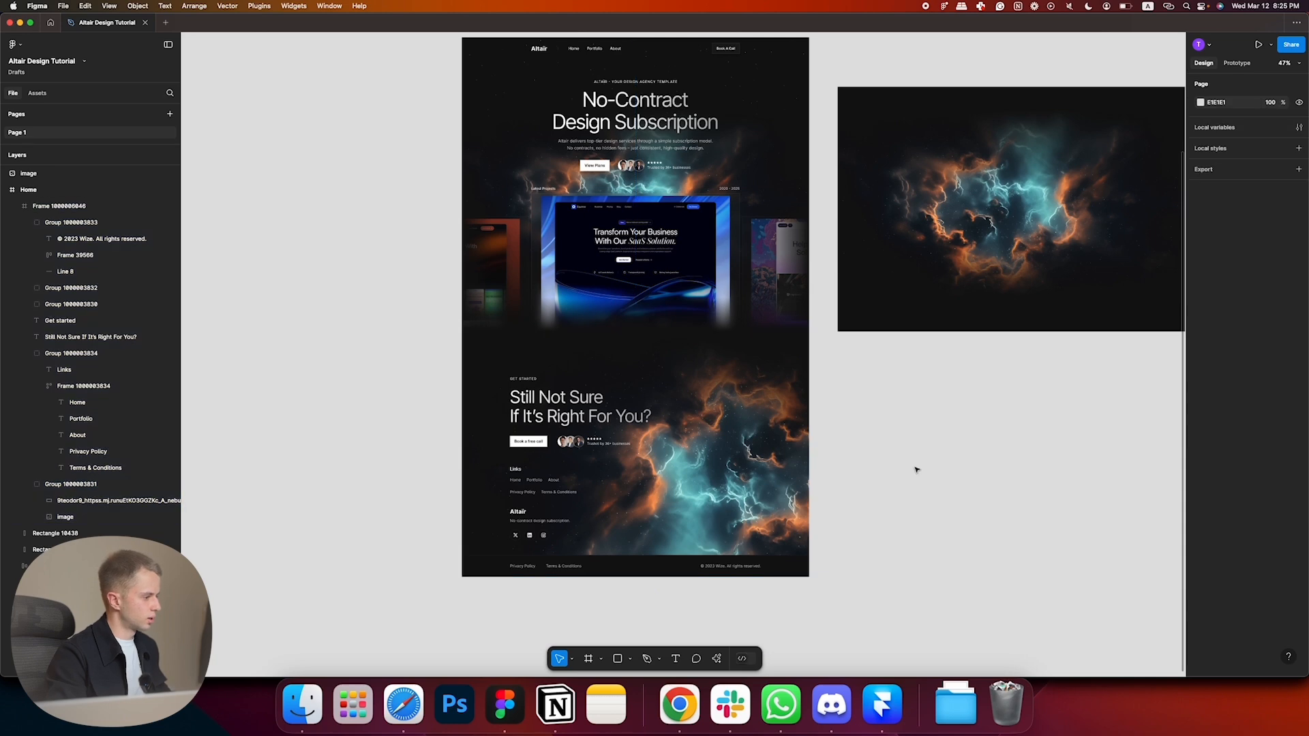
{"action": "key", "text": "super+Tab"}
{"action": "left_click", "coordinate": [1281, 329]}
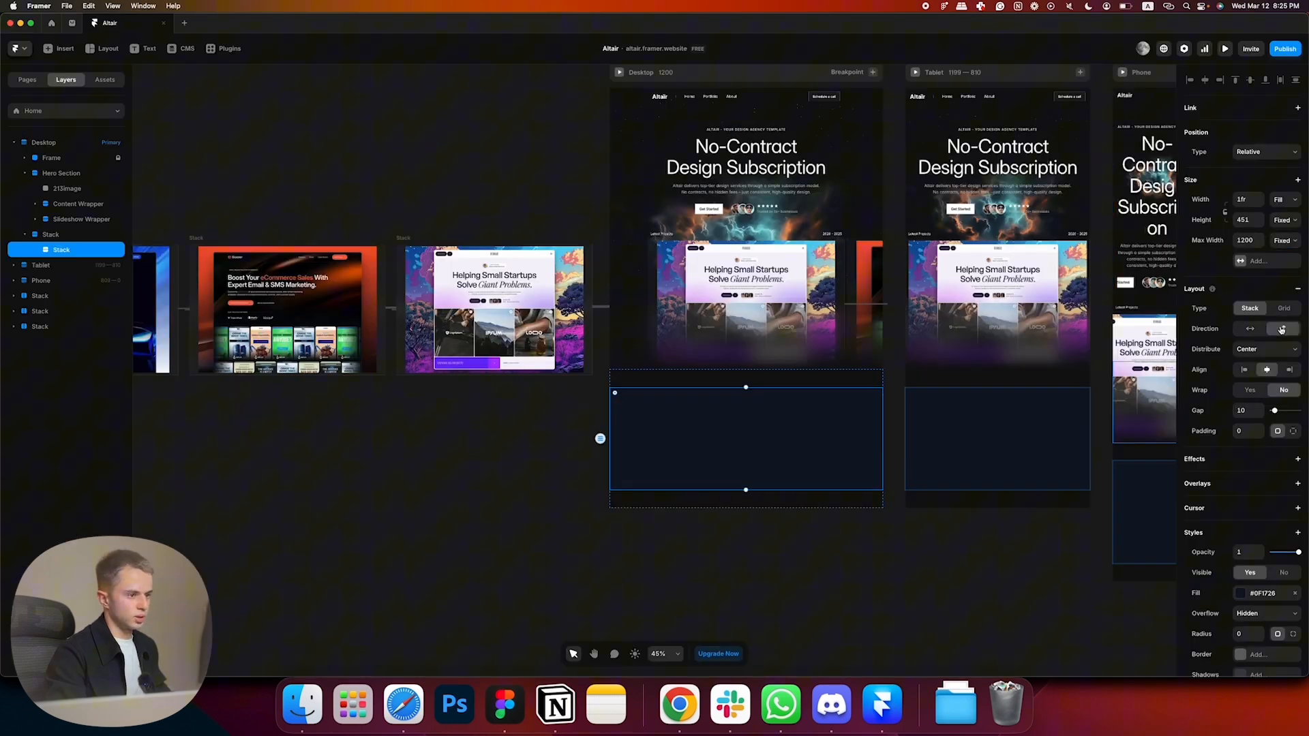
{"action": "left_click", "coordinate": [1245, 370]}
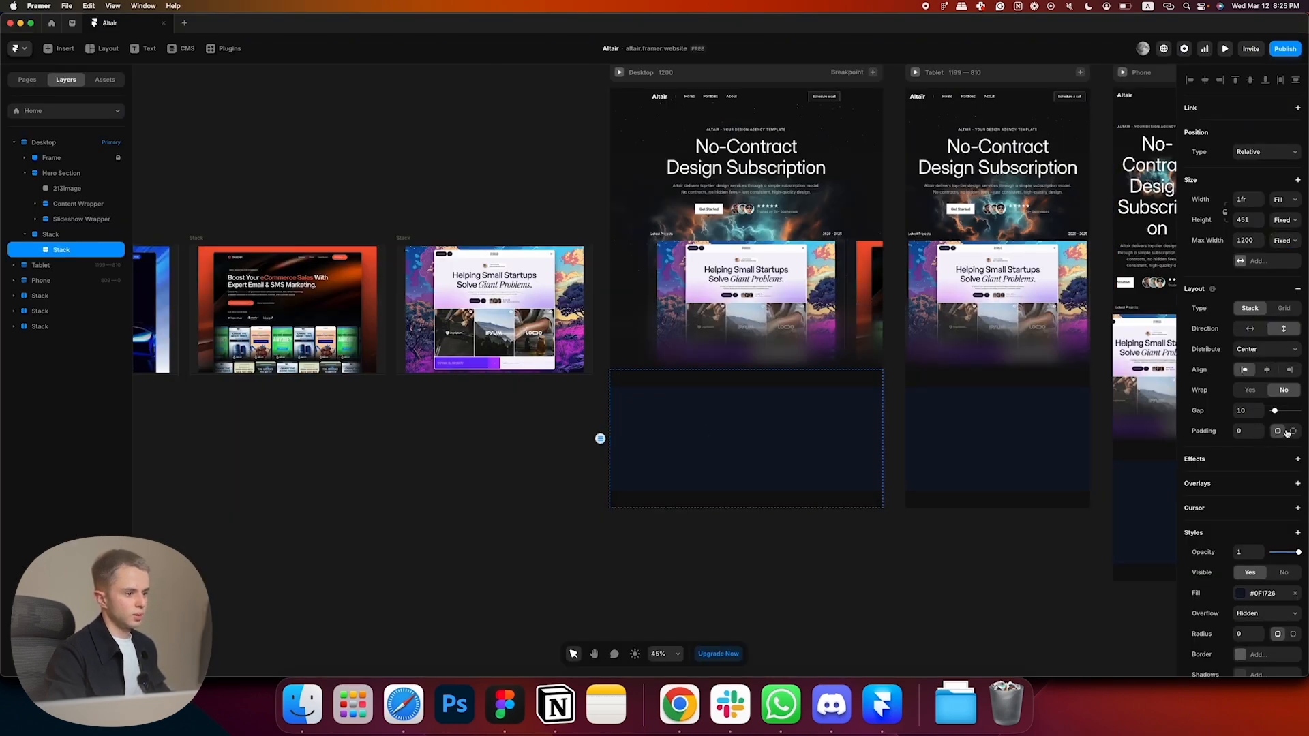
- In Figma, measure the spacing between the footer's "Get started" label and the edges of its section
{"action": "key", "text": "super+Tab"}
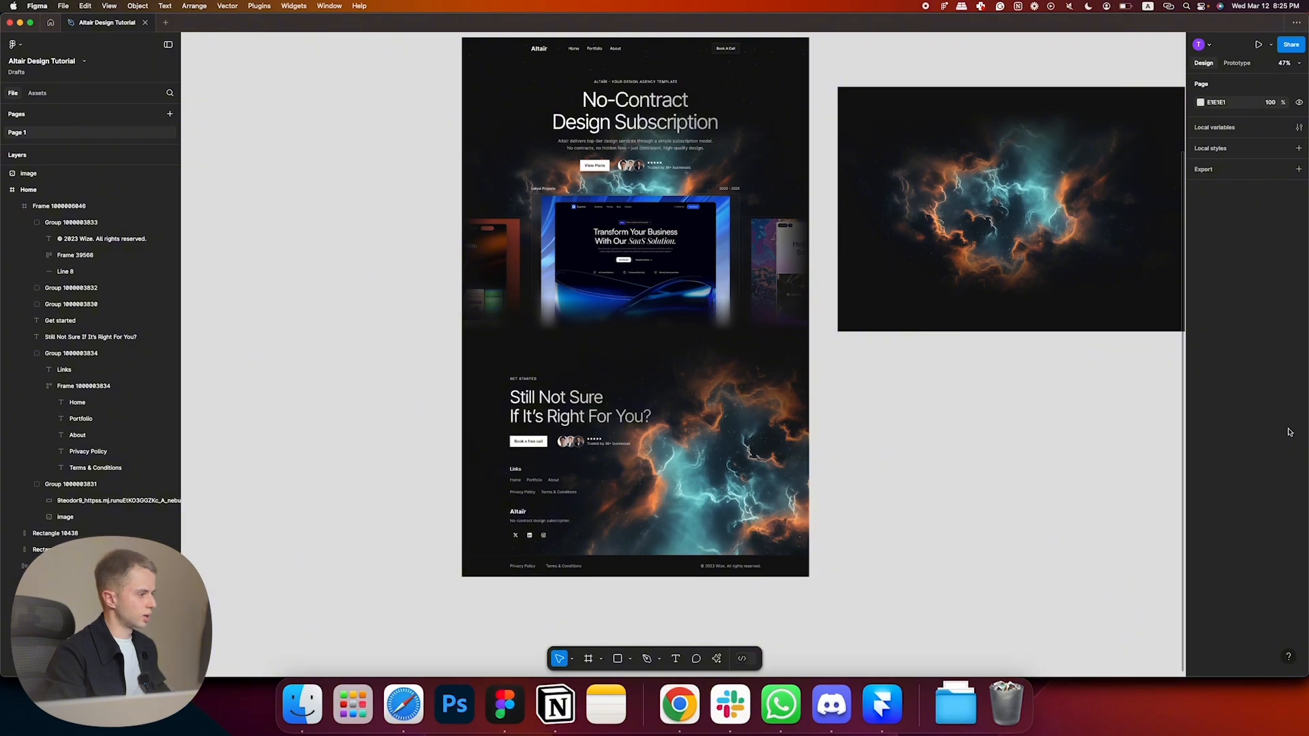
{"action": "key", "text": "super+Tab"}
{"action": "key", "text": "super+Tab"}
{"action": "double_click", "coordinate": [523, 380]}
{"action": "key", "text": "alt"}
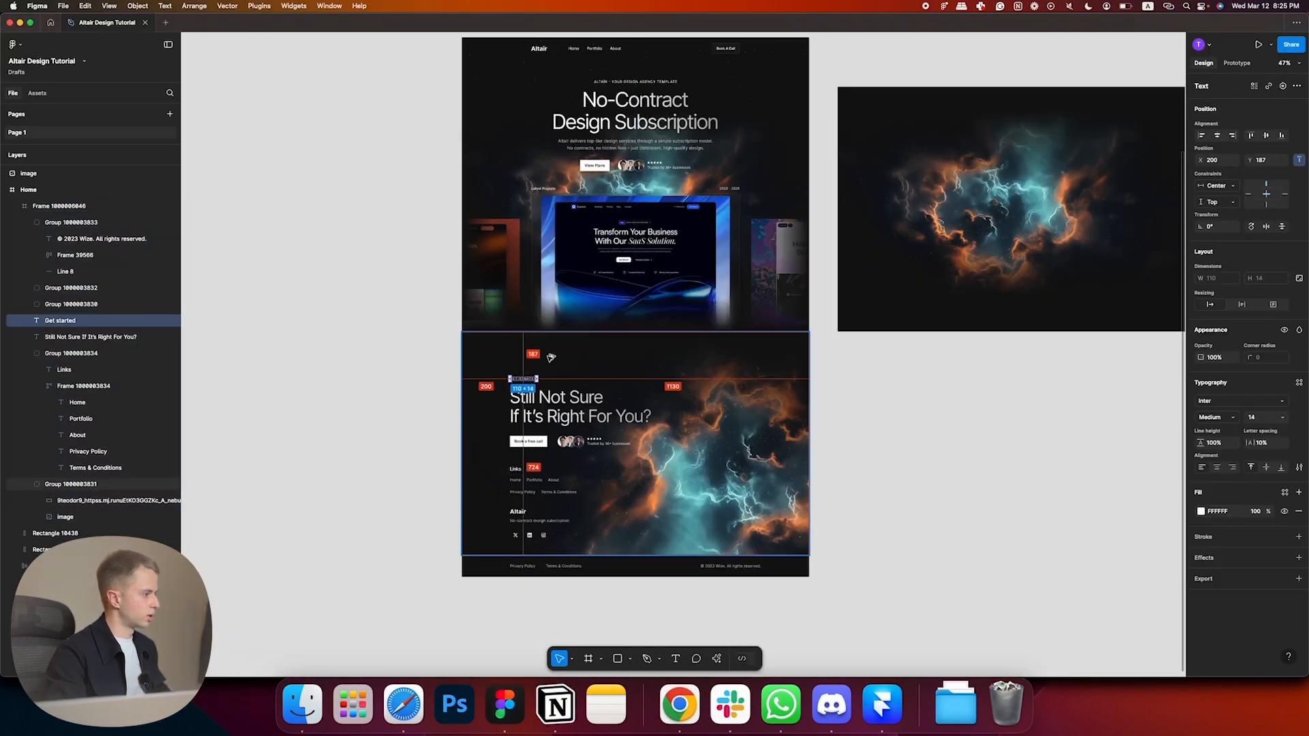
- Back in Framer, set the inner stack's padding to 180 top, 20 right, 0 bottom and 20 left, and remove its fill
{"action": "left_click", "coordinate": [532, 569]}
{"action": "key", "text": "super+Tab"}
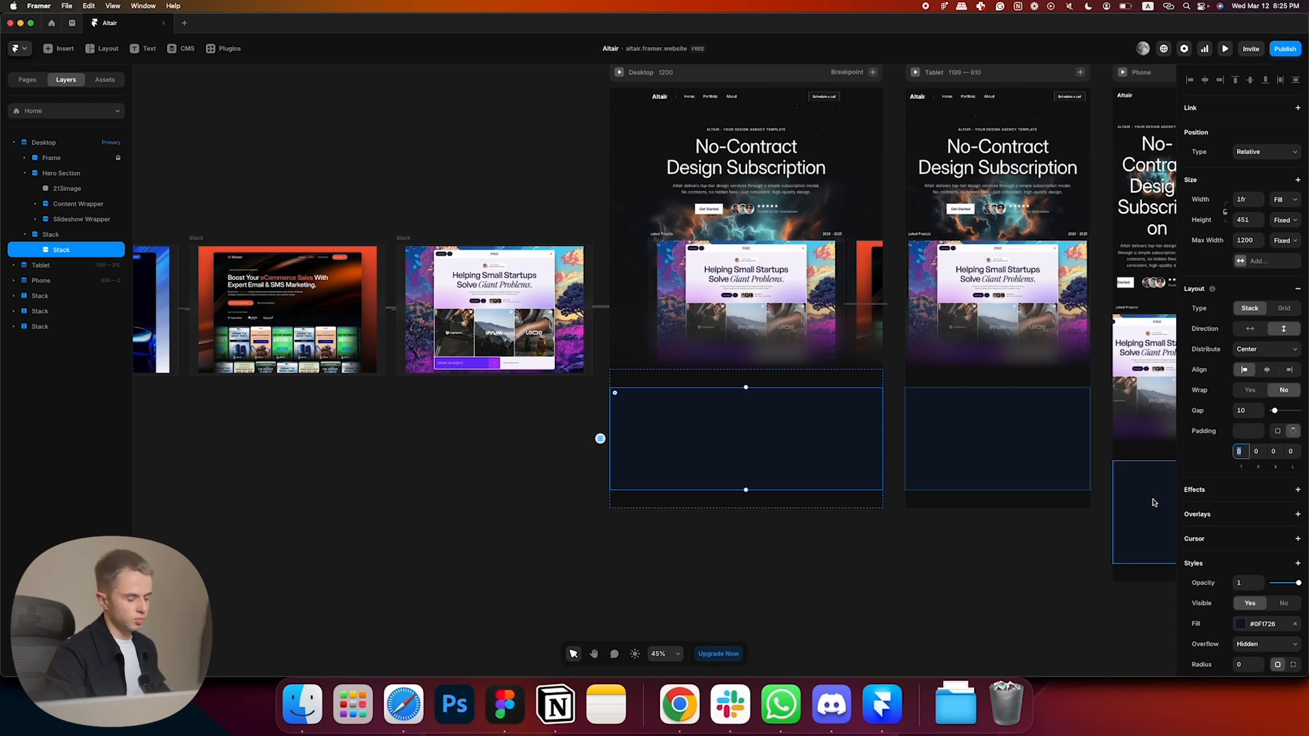
{"action": "key", "text": "Tab"}
{"action": "key", "text": "Tab"}
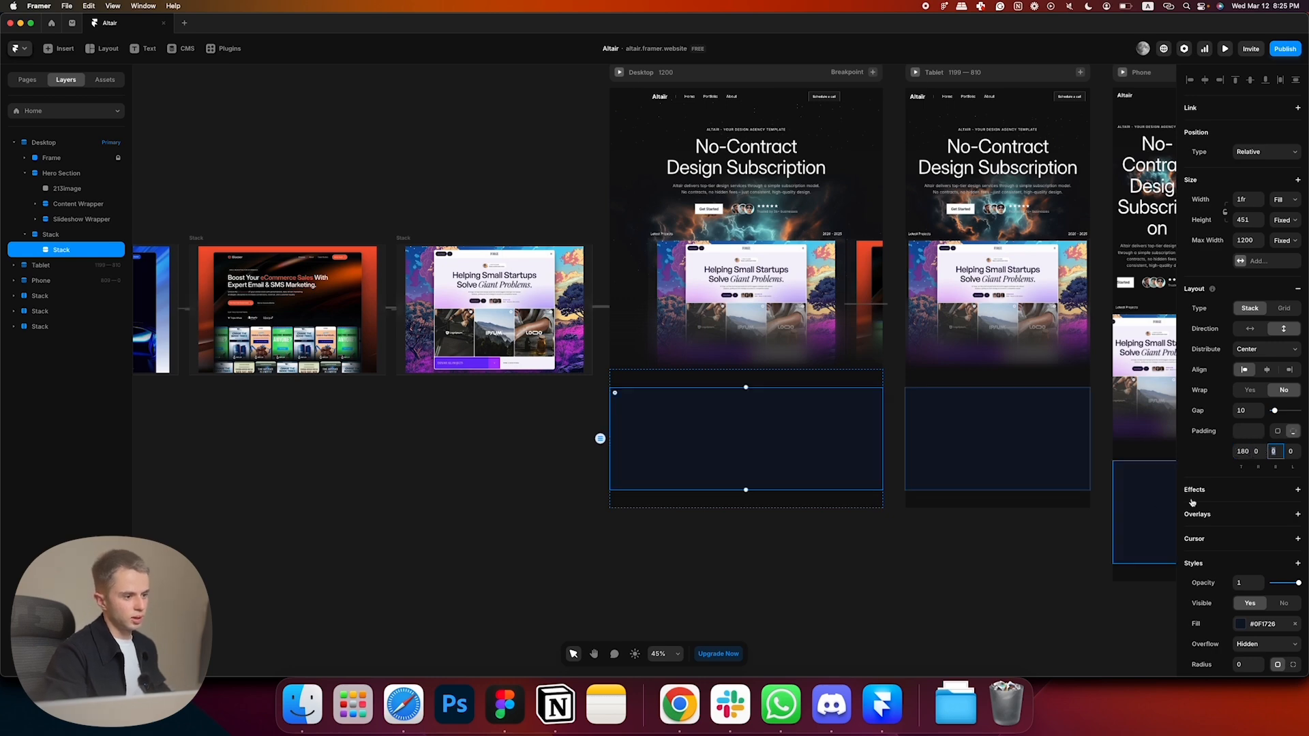
{"action": "key", "text": "Tab"}
{"action": "key", "text": "Tab"}
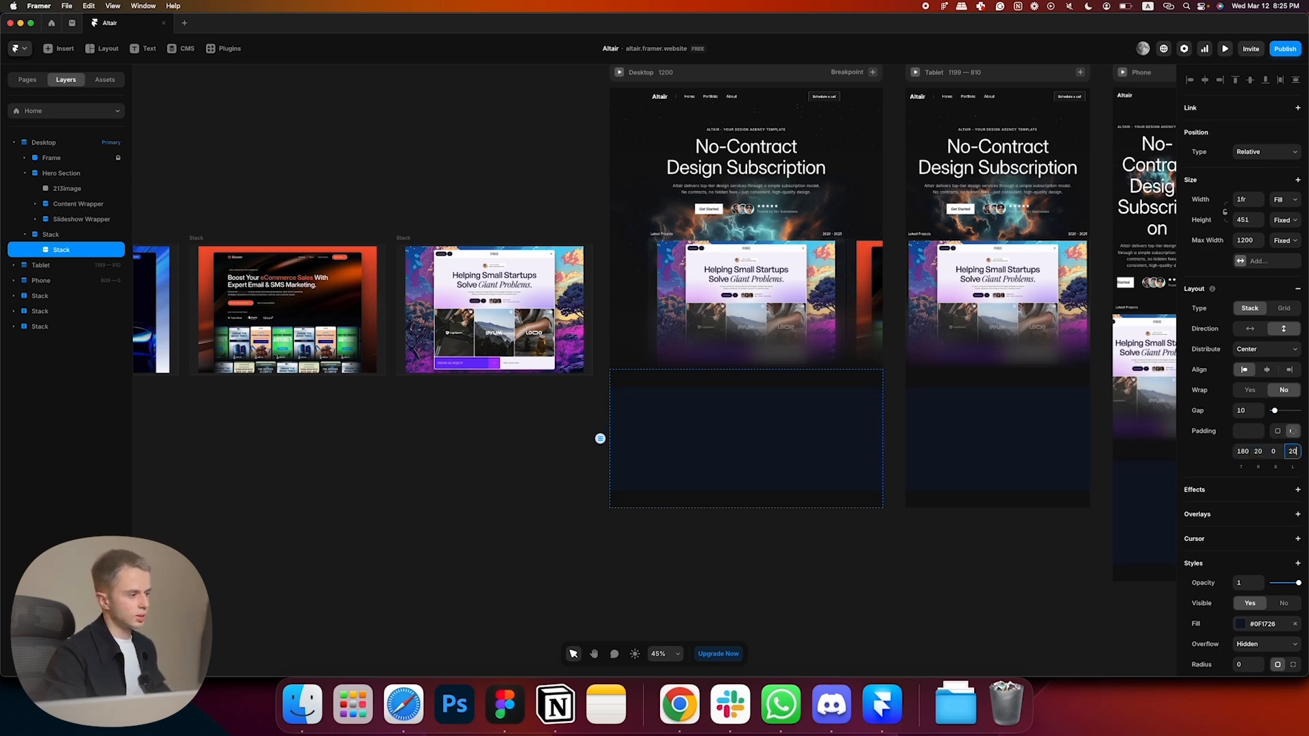
{"action": "key", "text": "Return"}
{"action": "left_click", "coordinate": [1295, 625]}
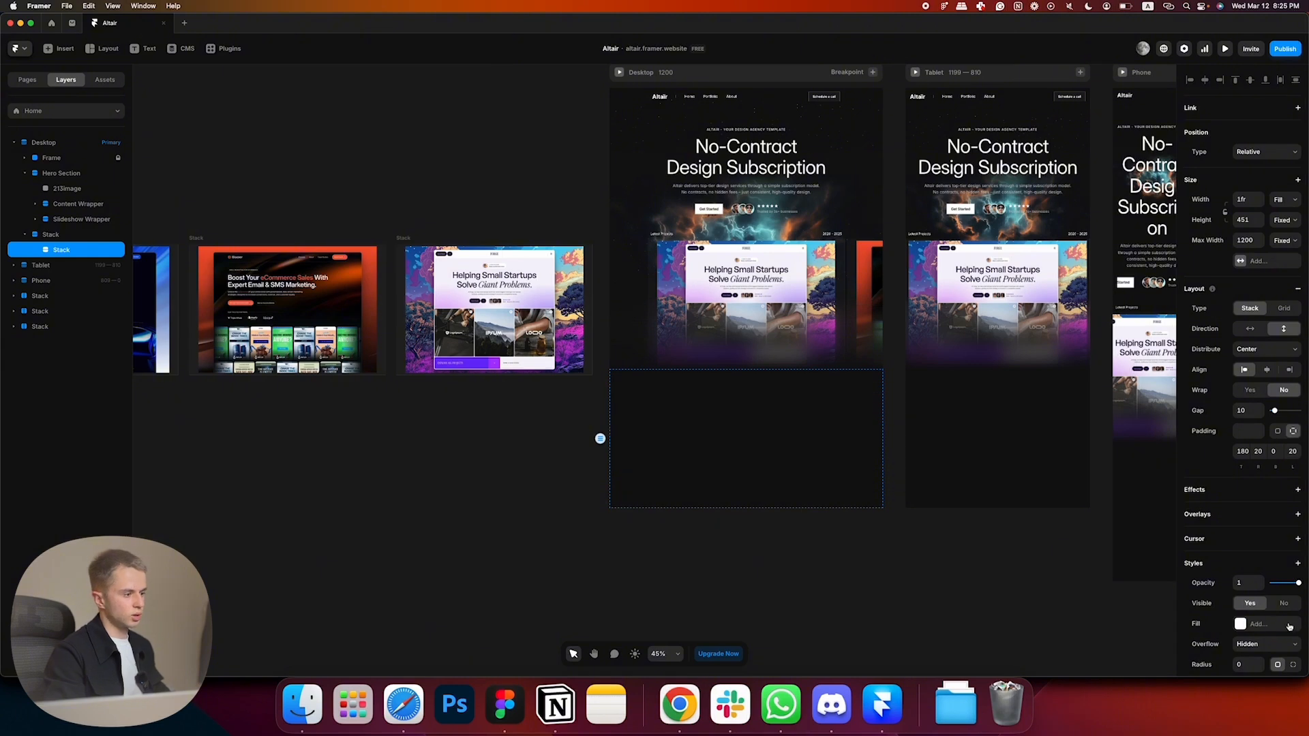
- Rename the new section stack "Footer" and the stack inside it "Content Wrapper"
{"action": "left_click", "coordinate": [765, 520]}
{"action": "left_click", "coordinate": [757, 423]}
{"action": "left_click", "coordinate": [769, 380]}
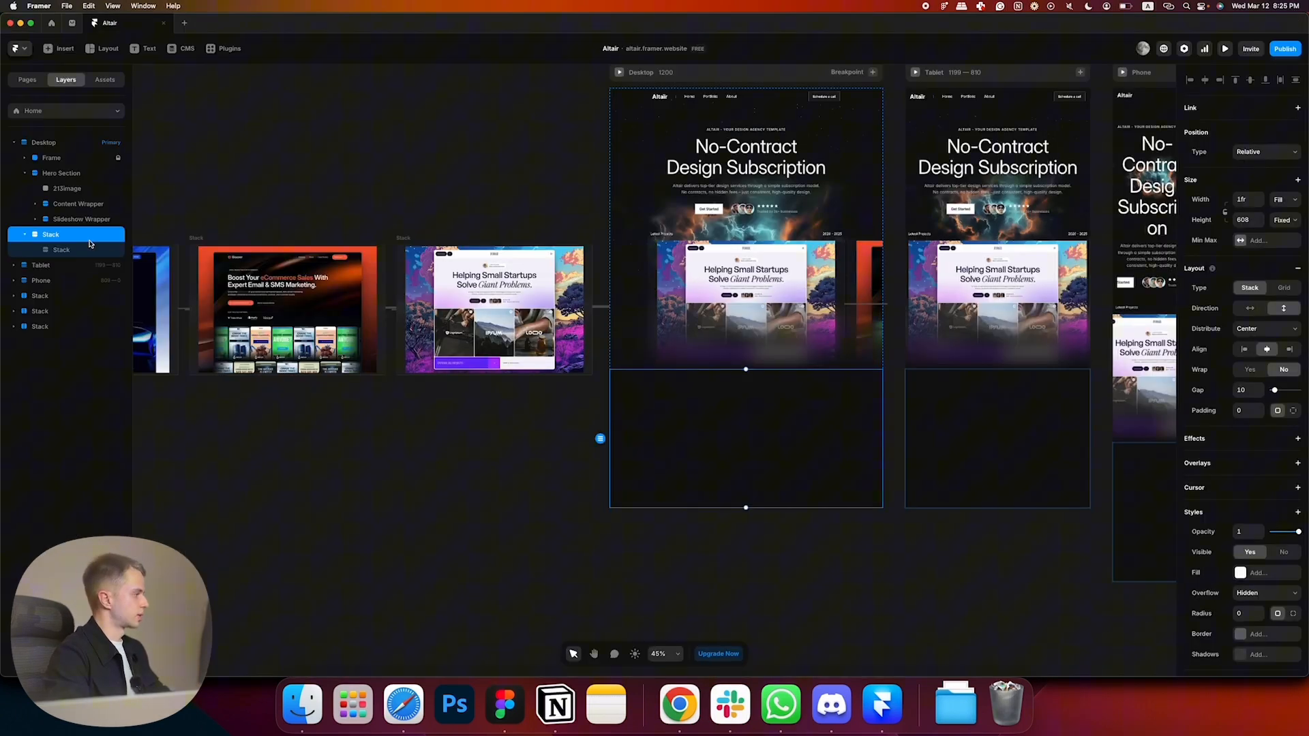
{"action": "double_click", "coordinate": [90, 238]}
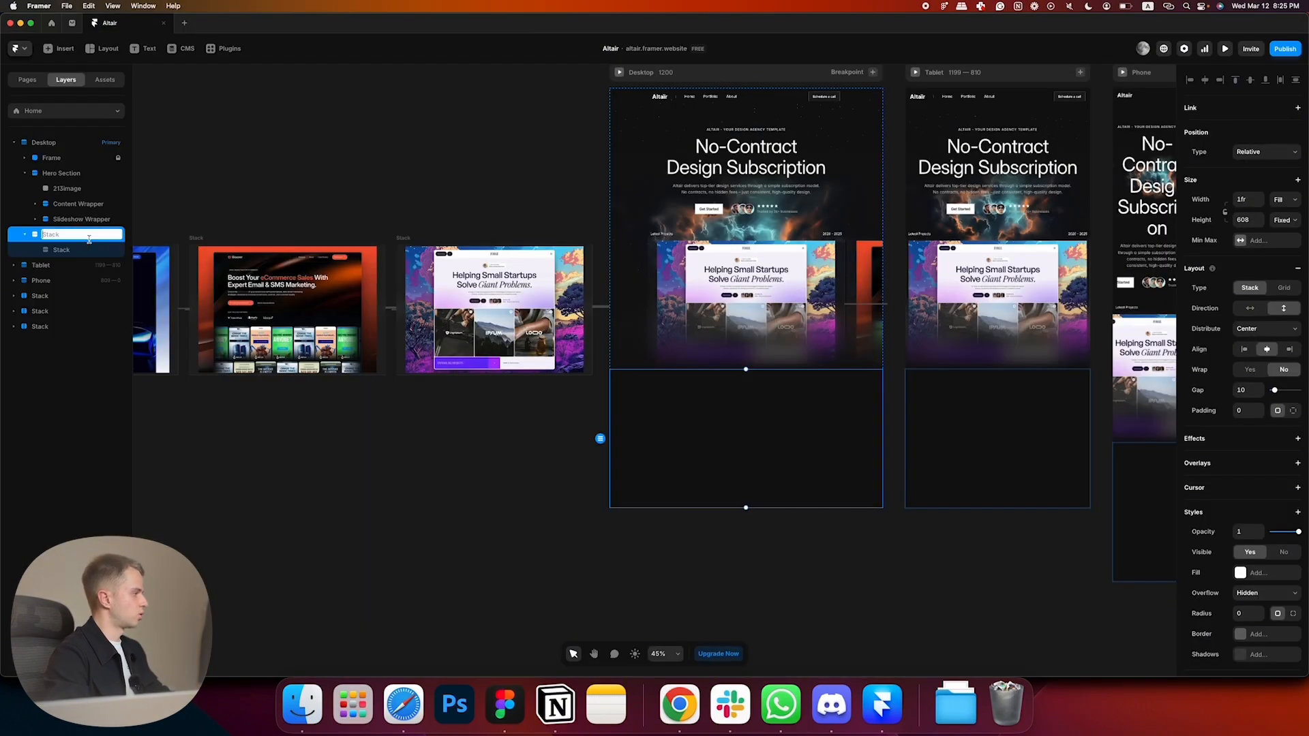
{"action": "type", "text": "Footer"}
{"action": "key", "text": "Return"}
{"action": "double_click", "coordinate": [90, 249]}
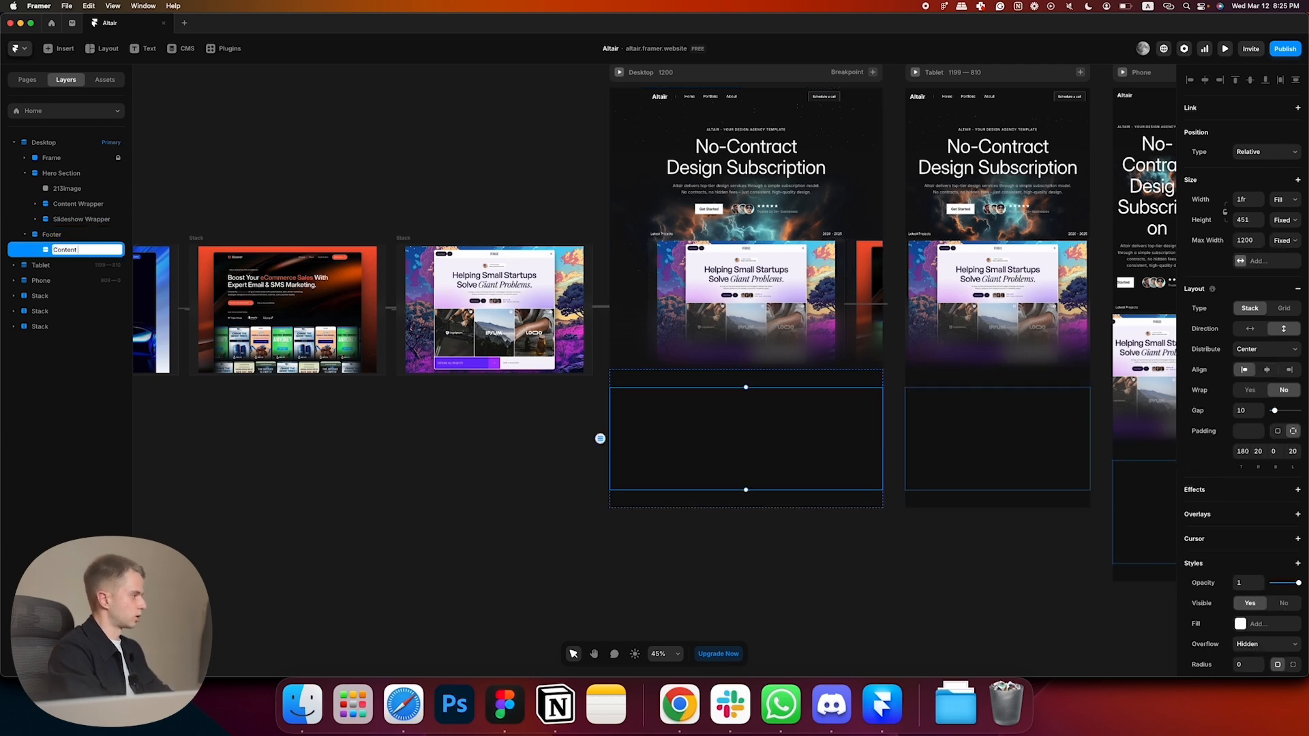
{"action": "type", "text": "Content Wrapper"}
{"action": "key", "text": "Return"}
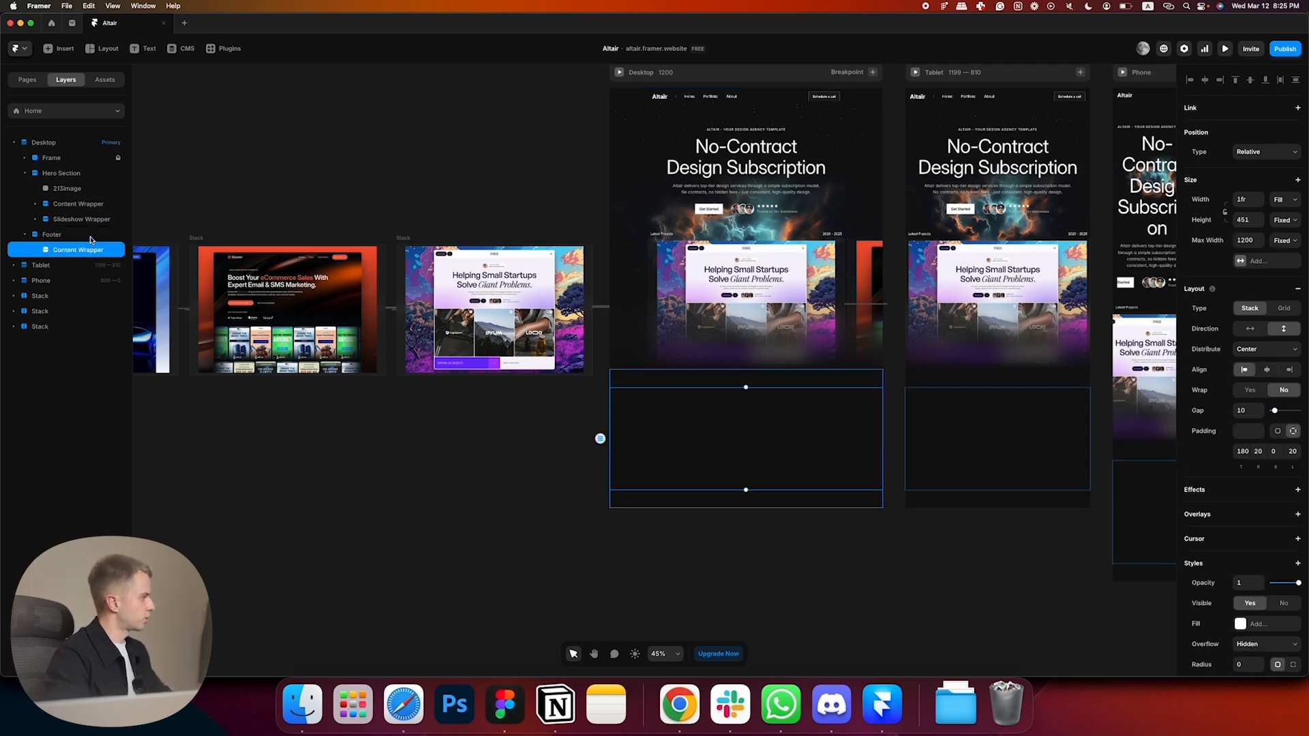
- Set the Footer stack's height to Fit
{"action": "left_click", "coordinate": [92, 235]}
{"action": "left_click", "coordinate": [1292, 222]}
{"action": "left_click", "coordinate": [1280, 253]}
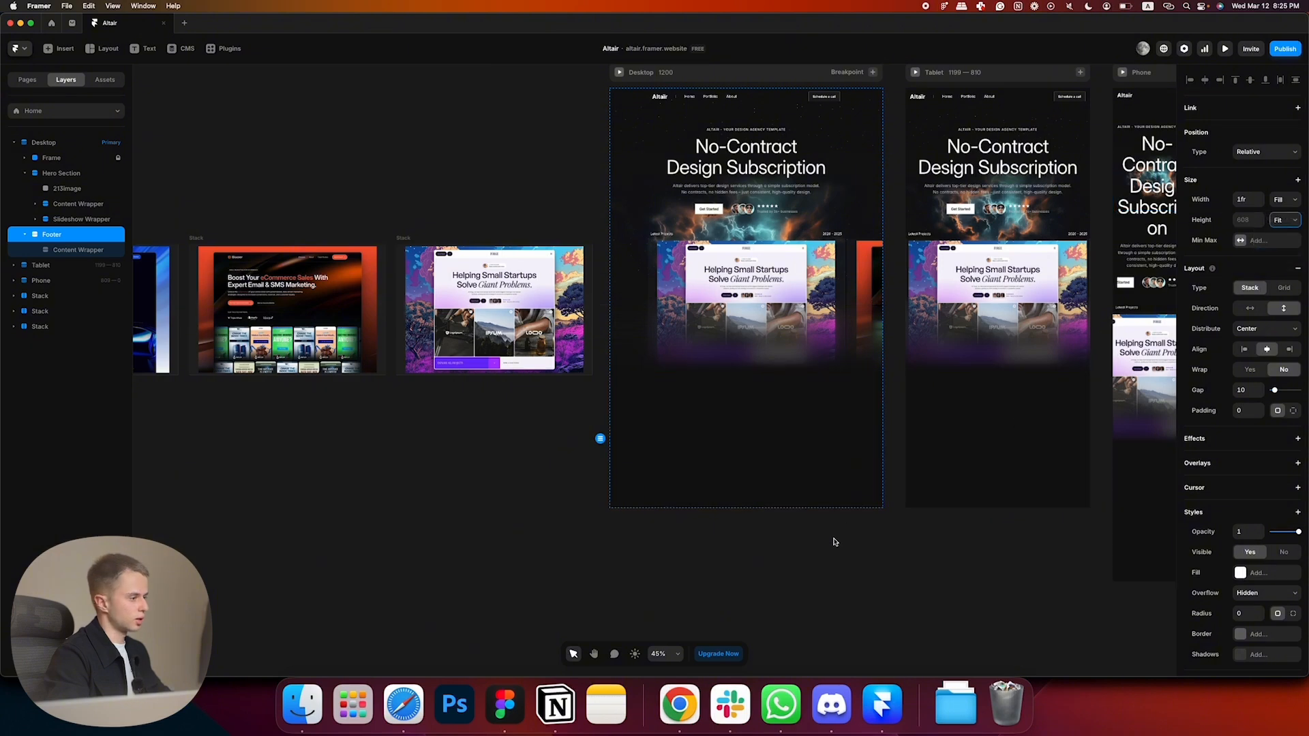
{"action": "left_click", "coordinate": [833, 540]}
{"action": "left_click", "coordinate": [783, 435], "text": "super"}
{"action": "key", "text": "super+Tab"}
{"action": "key", "text": "super+Tab"}
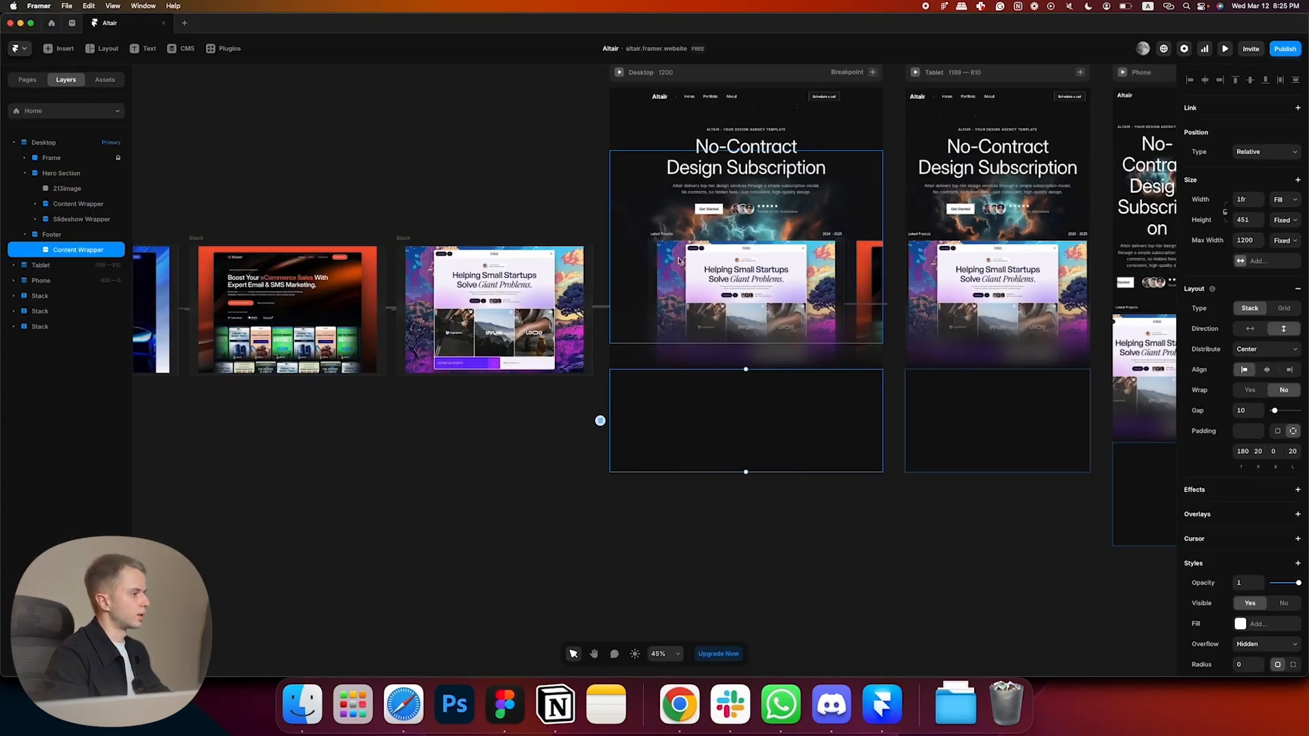
- Lock the nebula background image layer in the Hero Section
{"action": "left_click", "coordinate": [761, 220]}
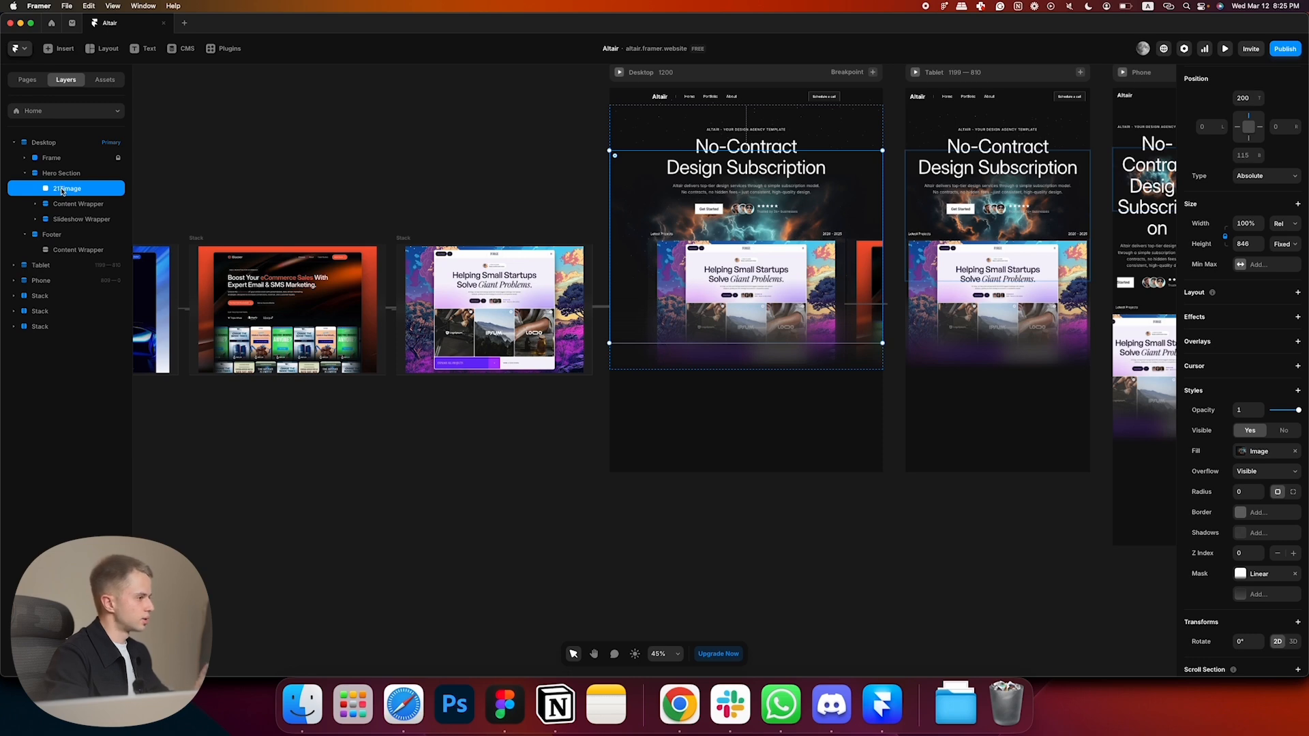
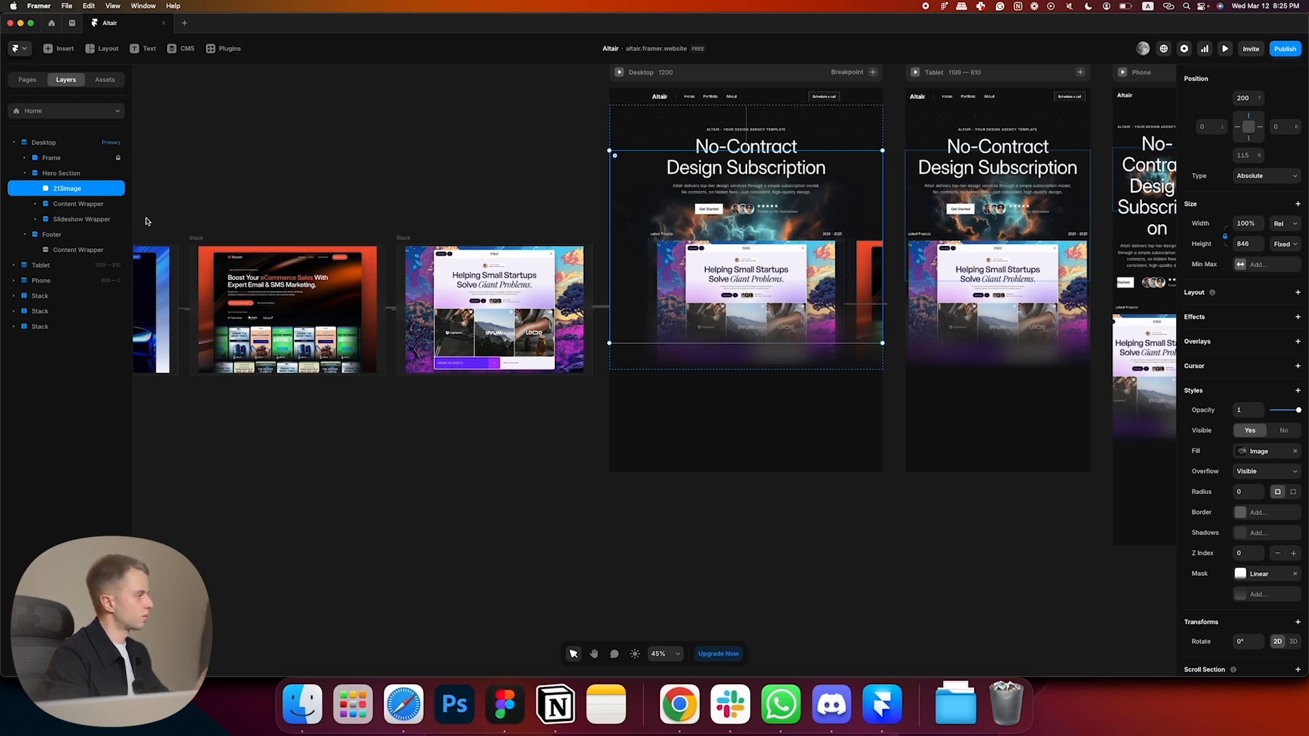
{"action": "right_click", "coordinate": [79, 192]}
{"action": "mouse_move", "coordinate": [133, 356]}
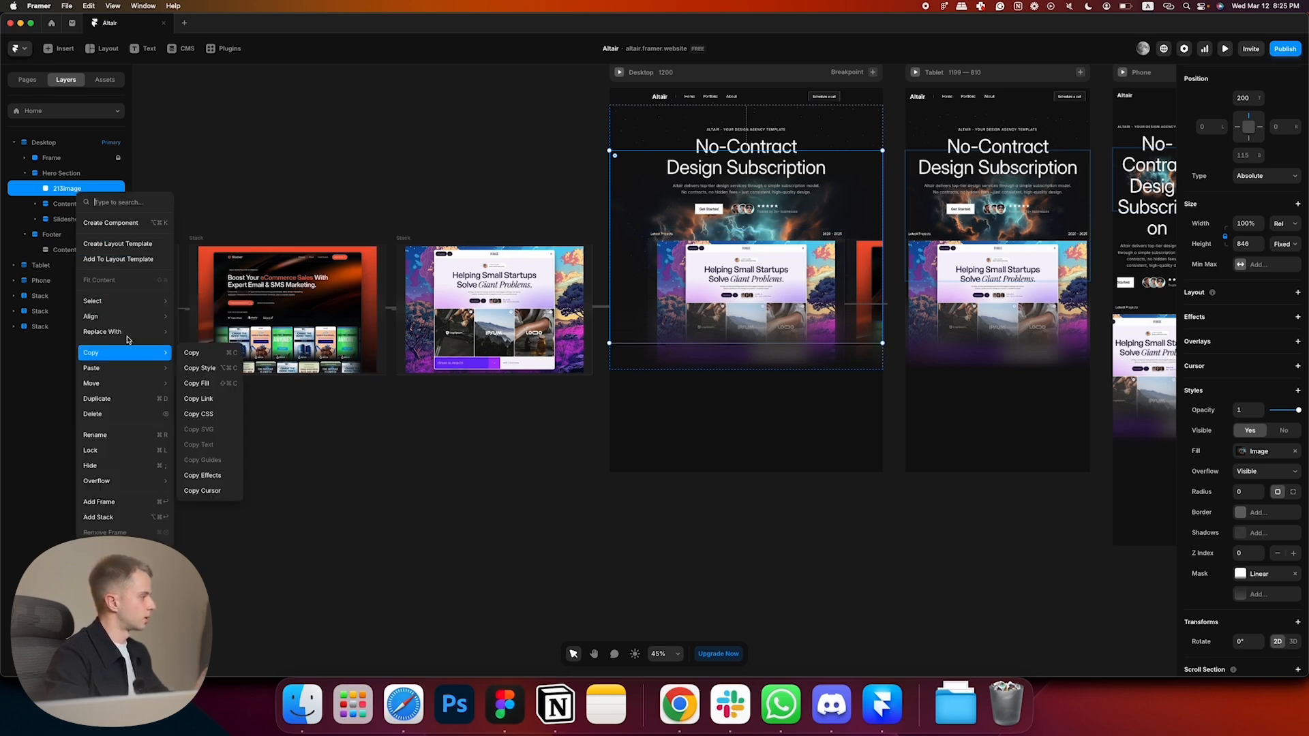
{"action": "left_click", "coordinate": [125, 453]}
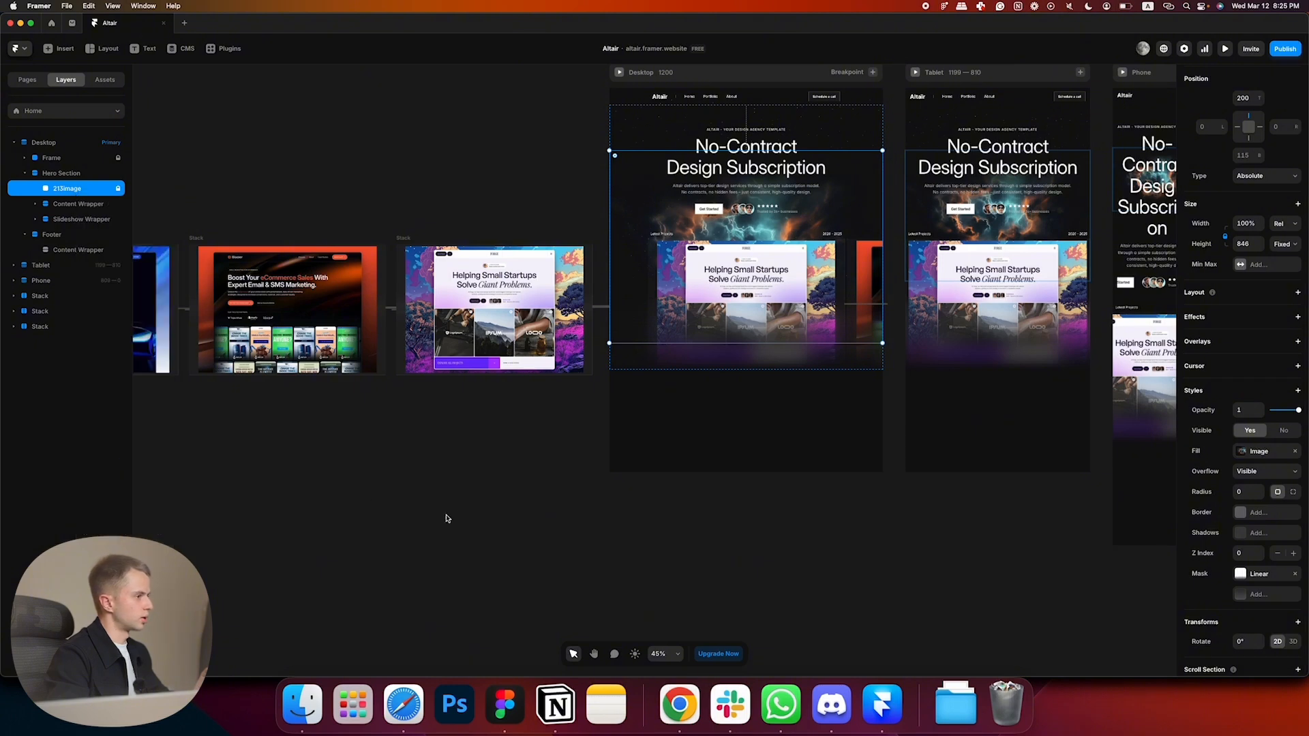
{"action": "left_click", "coordinate": [447, 519]}
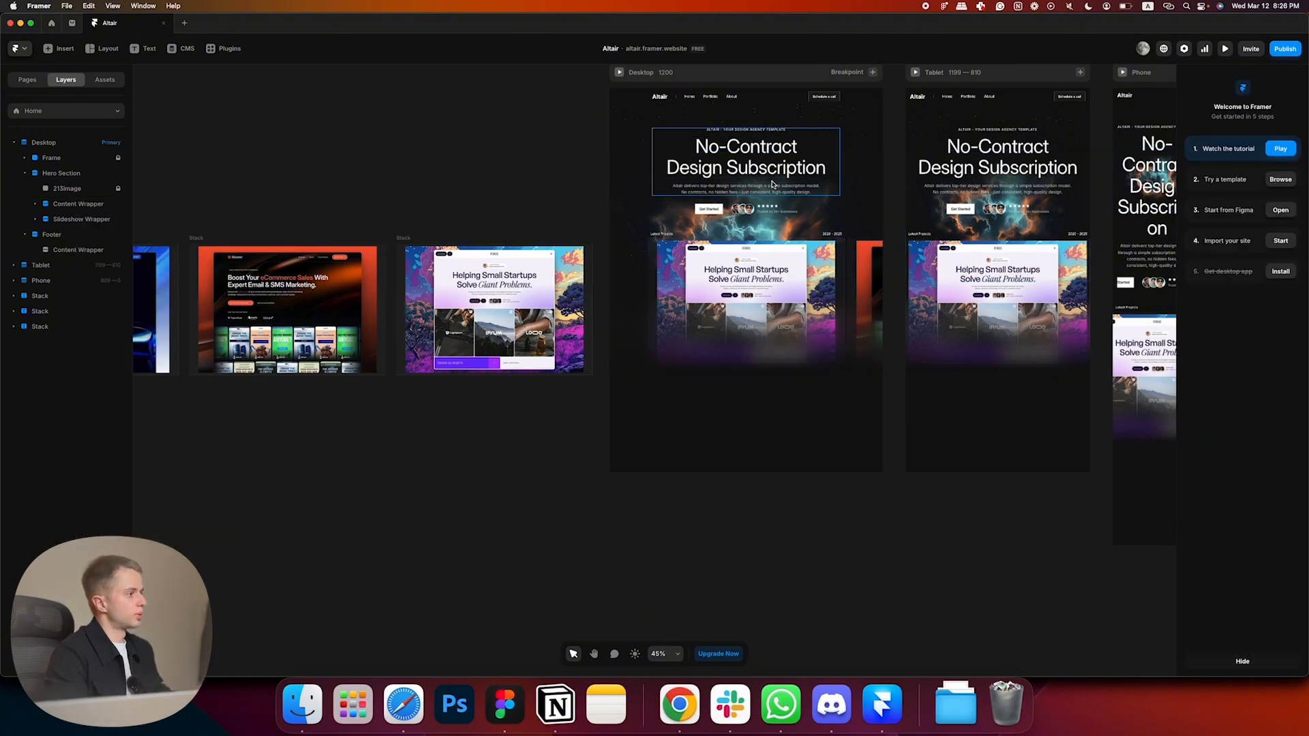
- Copy the hero's Text Wrapper and paste it into the footer's Content Wrapper
{"action": "left_click", "coordinate": [709, 158]}
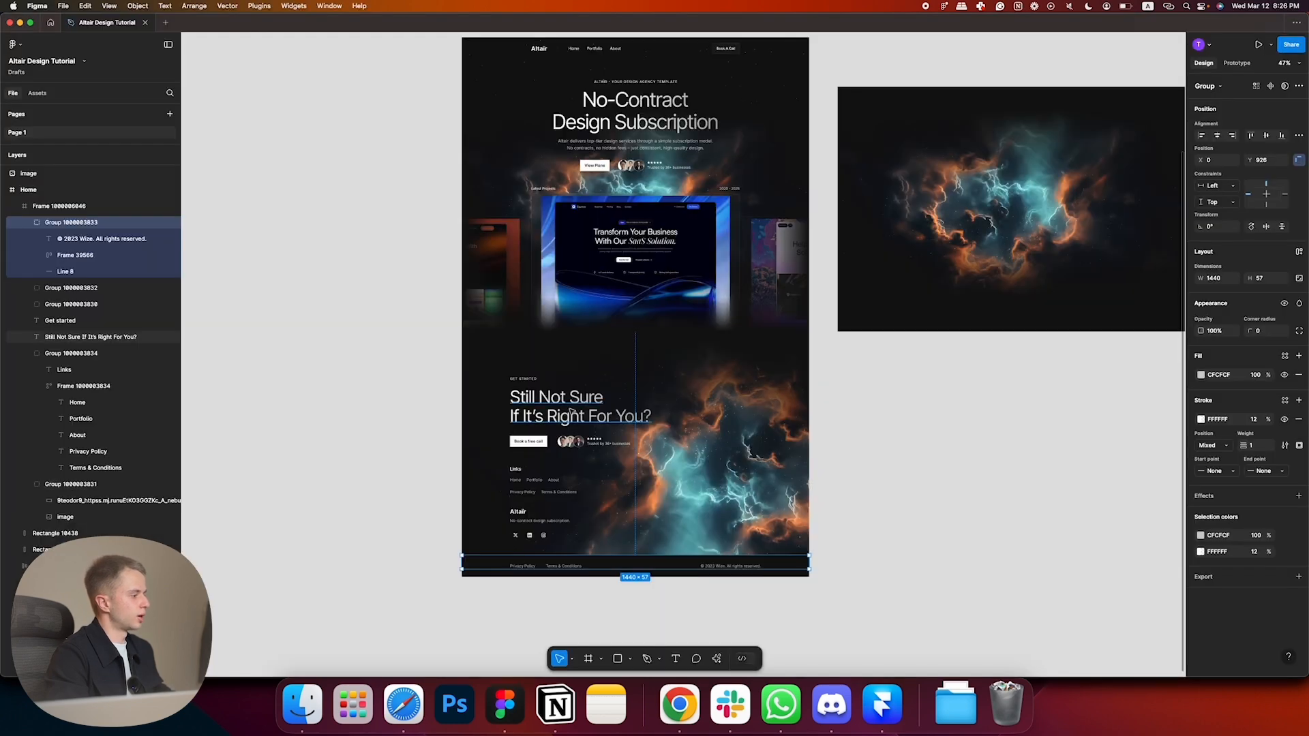
{"action": "scroll", "coordinate": [571, 411], "scroll_direction": "up", "scroll_amount": 5}
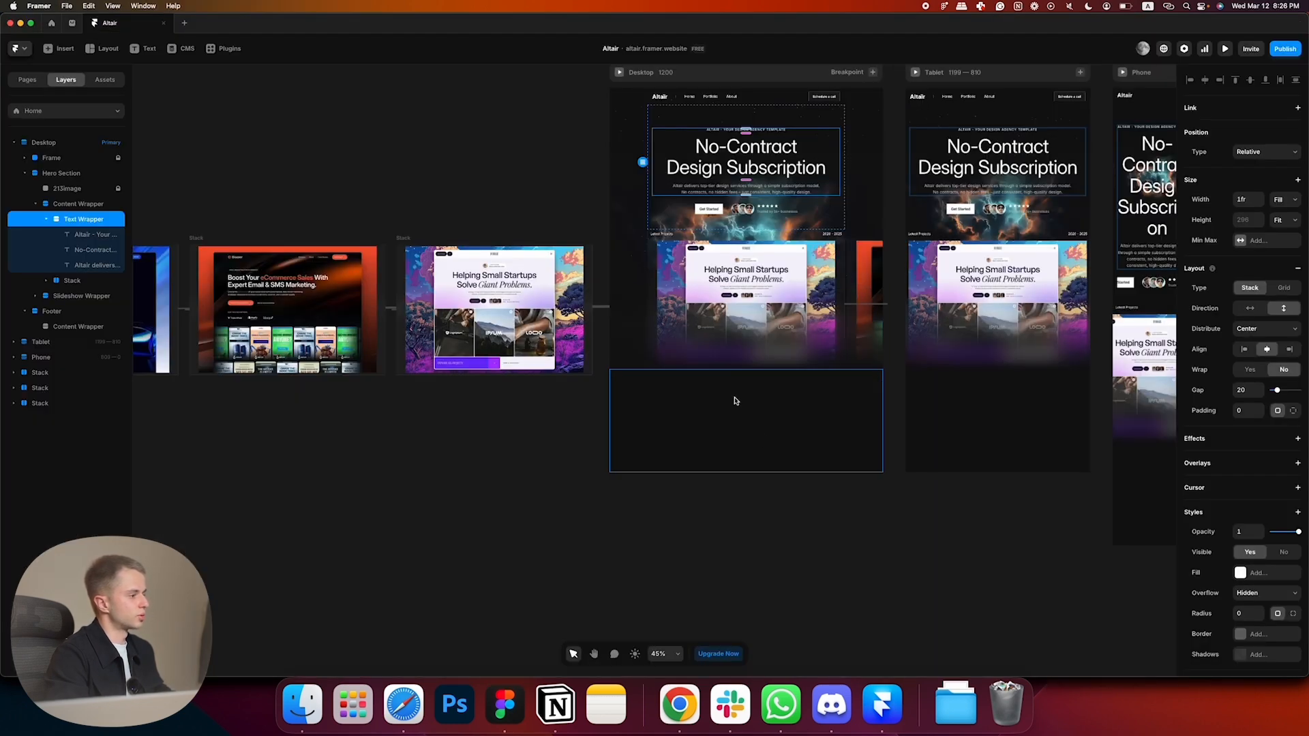
{"action": "left_click", "coordinate": [734, 401]}
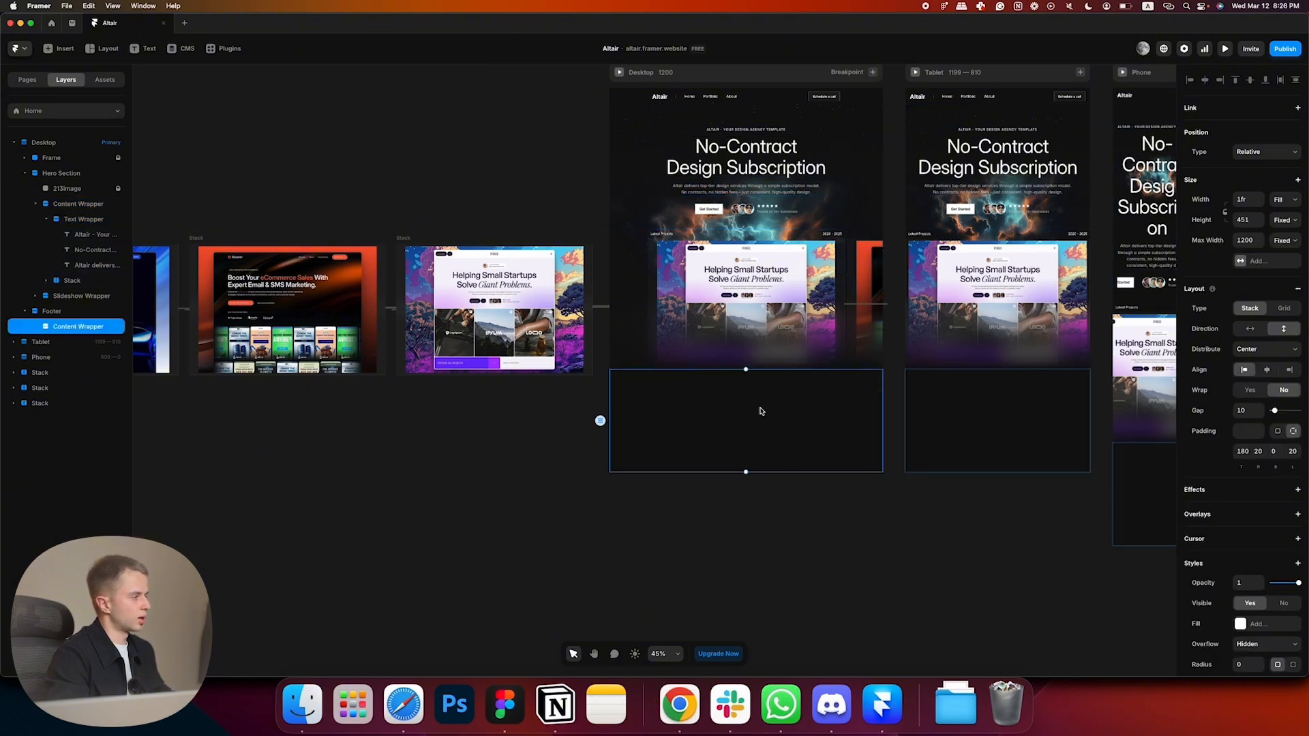
{"action": "key", "text": "super+v"}
- Set the height of the footer's Content Wrapper to Fit
{"action": "left_click", "coordinate": [849, 390]}
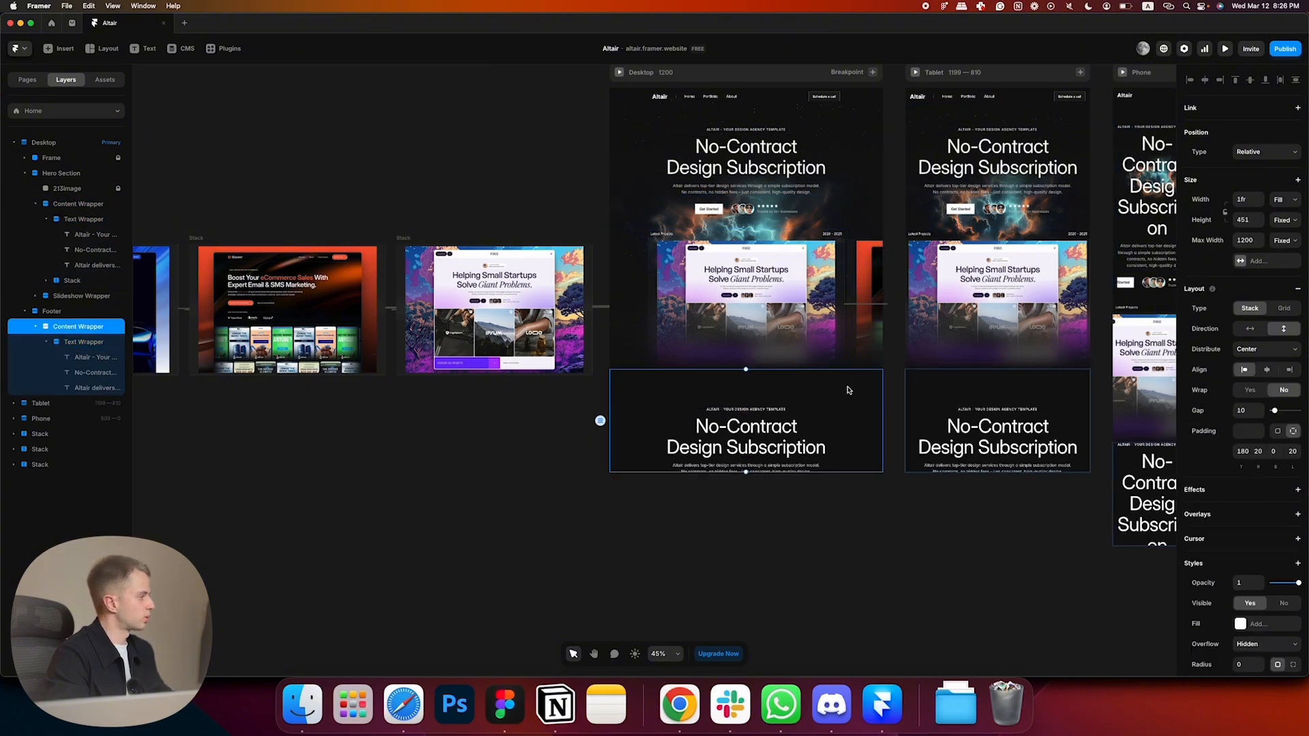
{"action": "left_click", "coordinate": [1283, 220]}
{"action": "left_click", "coordinate": [1275, 253]}
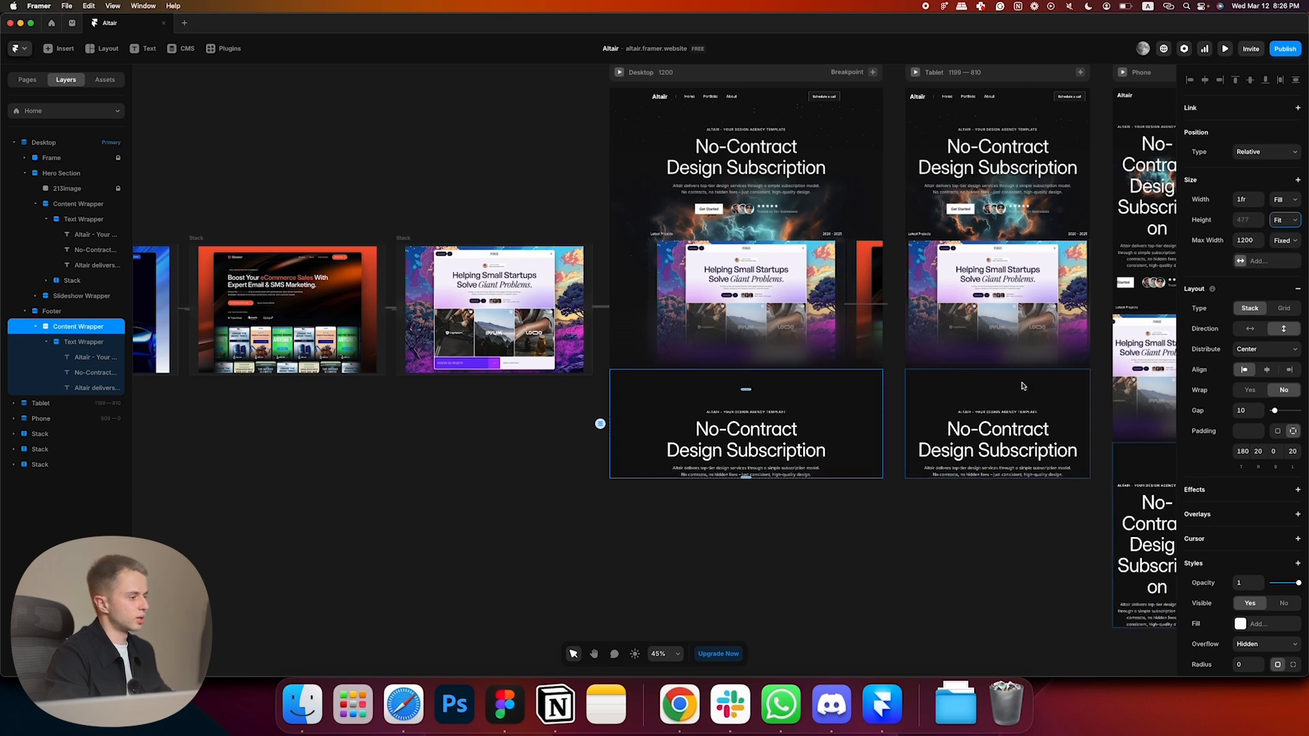
{"action": "left_click", "coordinate": [838, 527]}
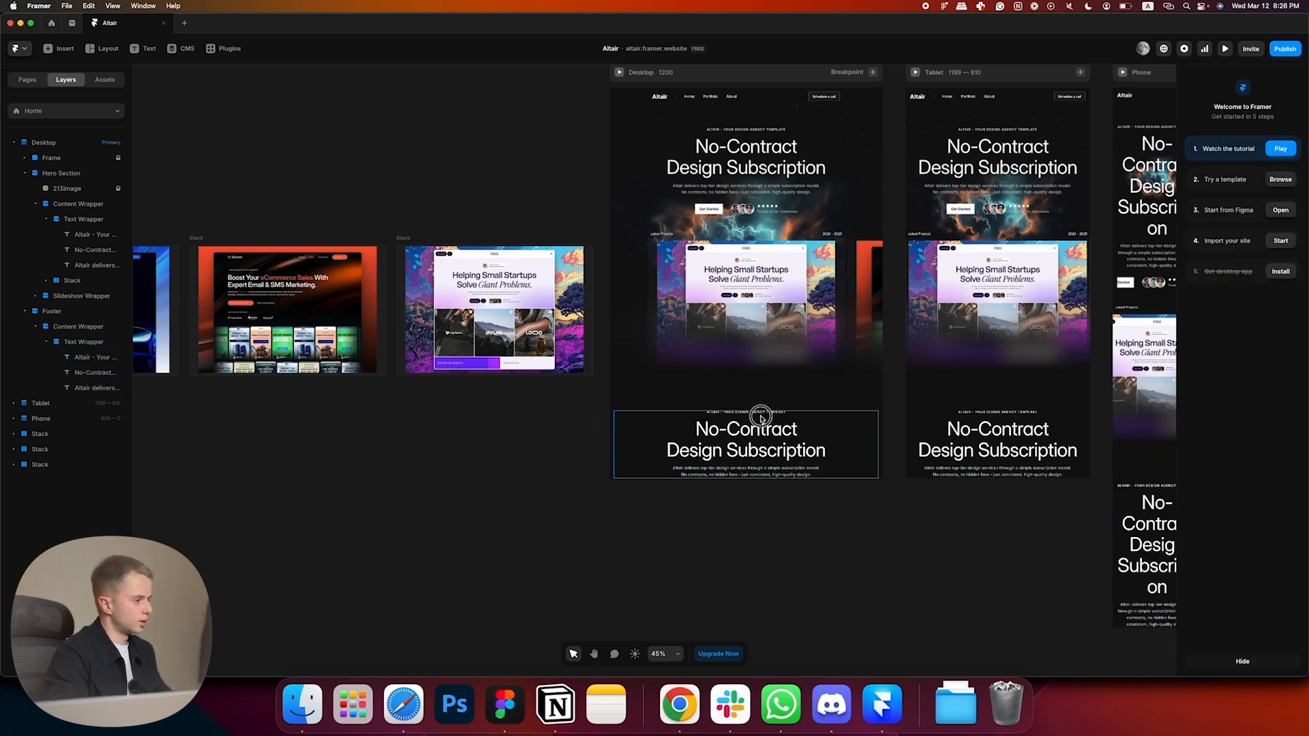
- Align the footer's Text Wrapper to the left and left-align its pre-heading and heading text
{"action": "left_click", "coordinate": [762, 416]}
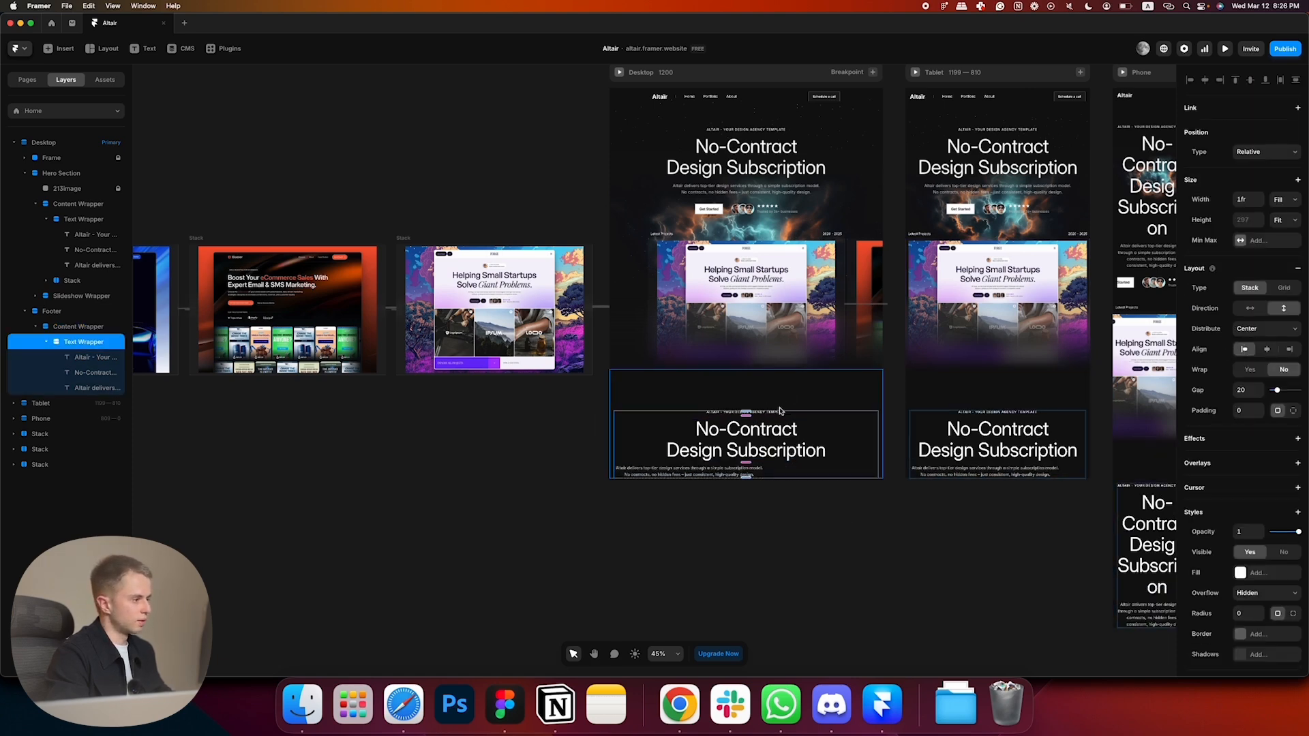
{"action": "left_click", "coordinate": [773, 416]}
{"action": "left_click", "coordinate": [772, 414], "text": "shift"}
{"action": "left_click", "coordinate": [798, 520]}
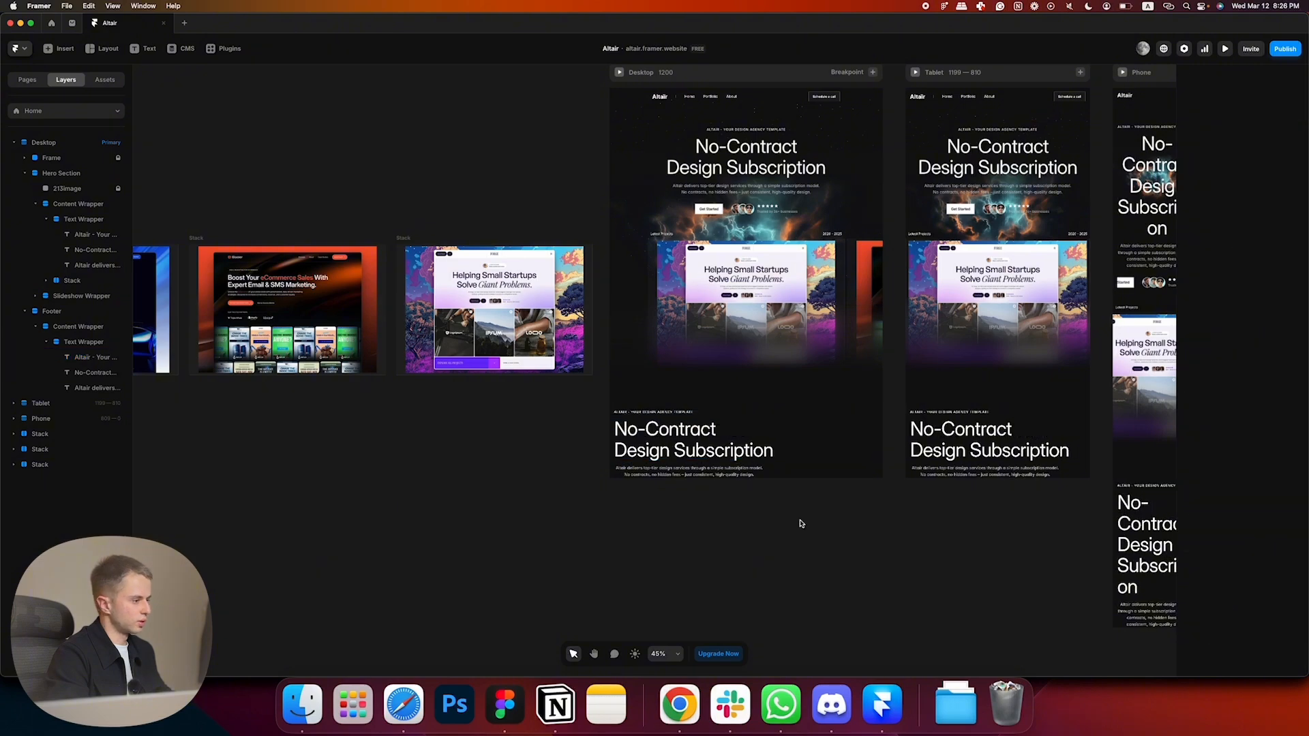
- Delete the description paragraph from the footer's Text Wrapper and apply the Heading 2 style to its heading
{"action": "scroll", "coordinate": [678, 459], "scroll_direction": "up", "scroll_amount": 5}
{"action": "left_click", "coordinate": [685, 478]}
{"action": "key", "text": "Delete"}
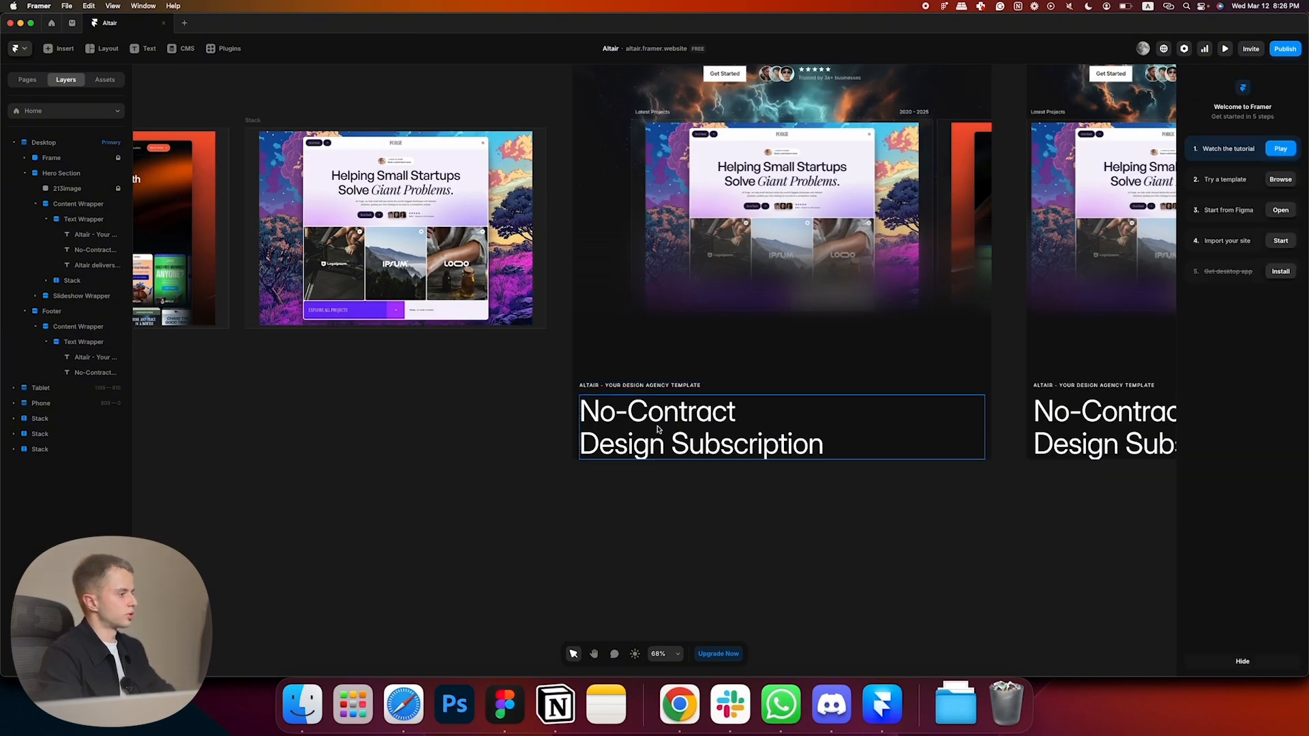
{"action": "left_click", "coordinate": [659, 428]}
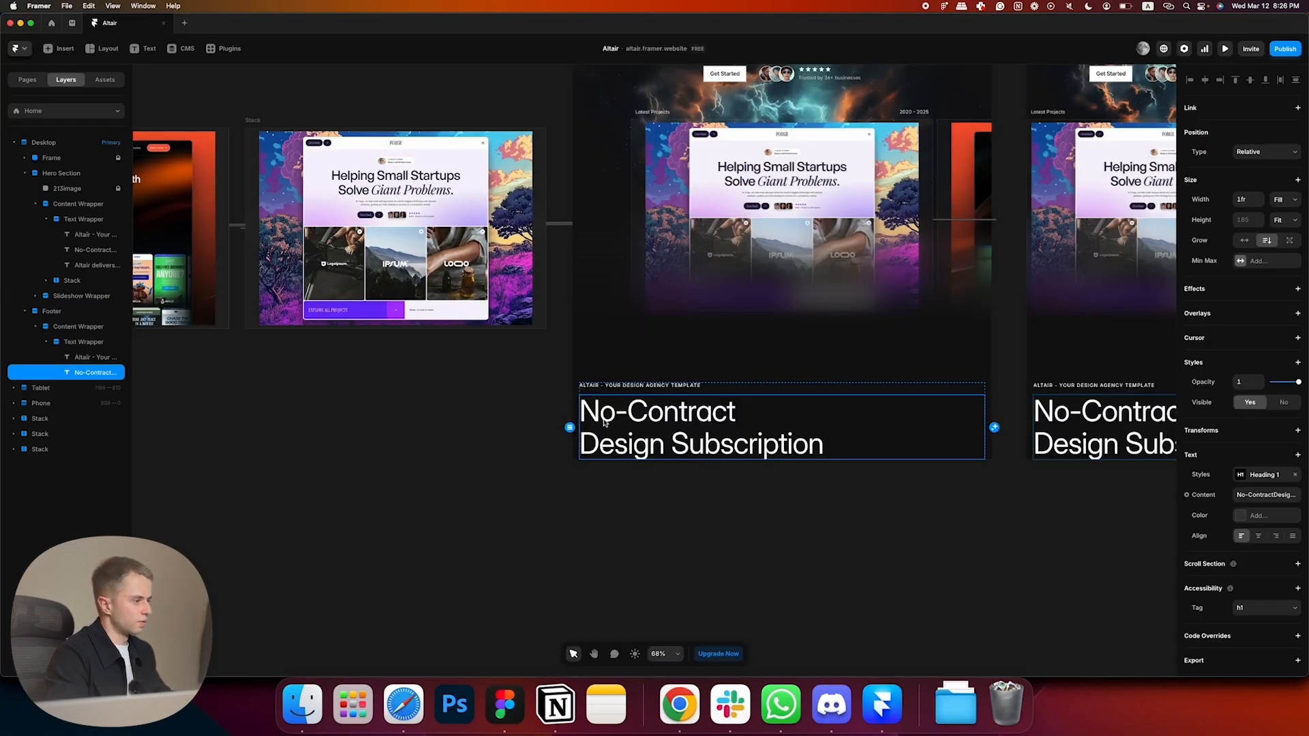
{"action": "left_click", "coordinate": [1237, 476]}
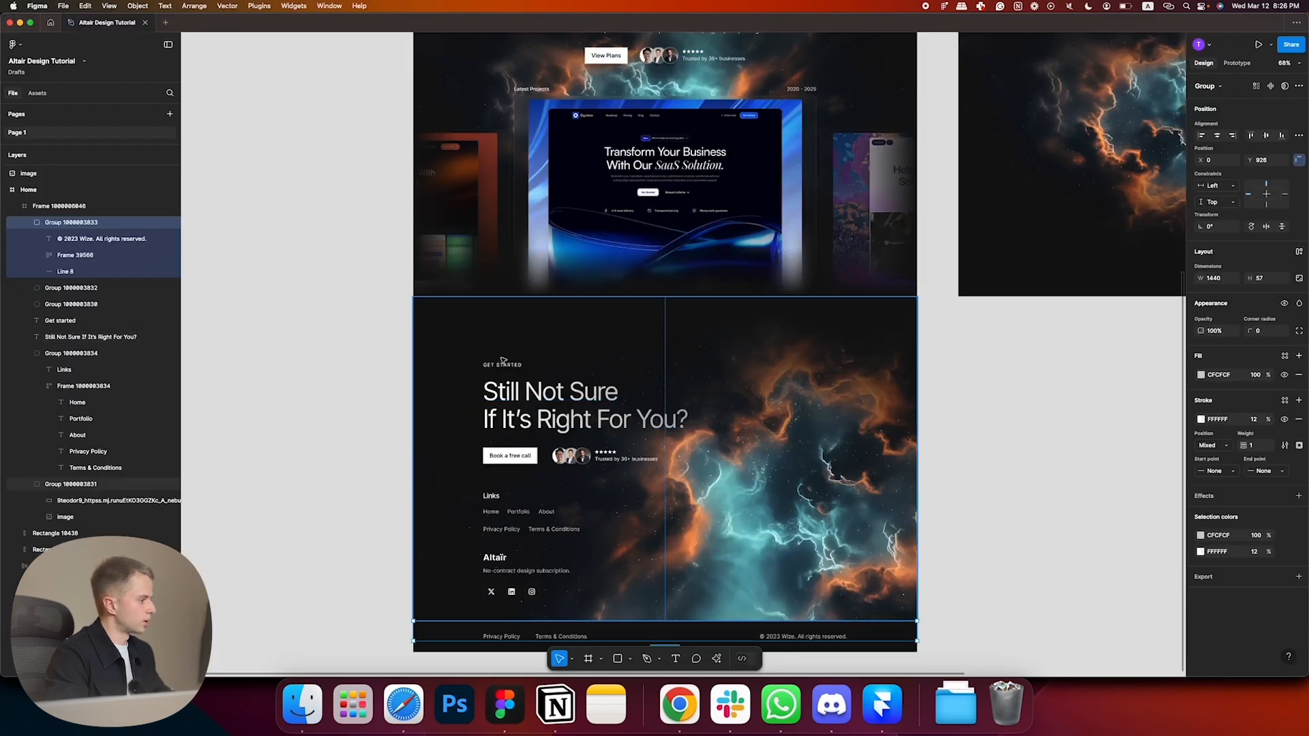
- Copy "Get started" from the Figma footer and use it as the footer's pre-heading text in Framer
{"action": "left_click", "coordinate": [513, 368]}
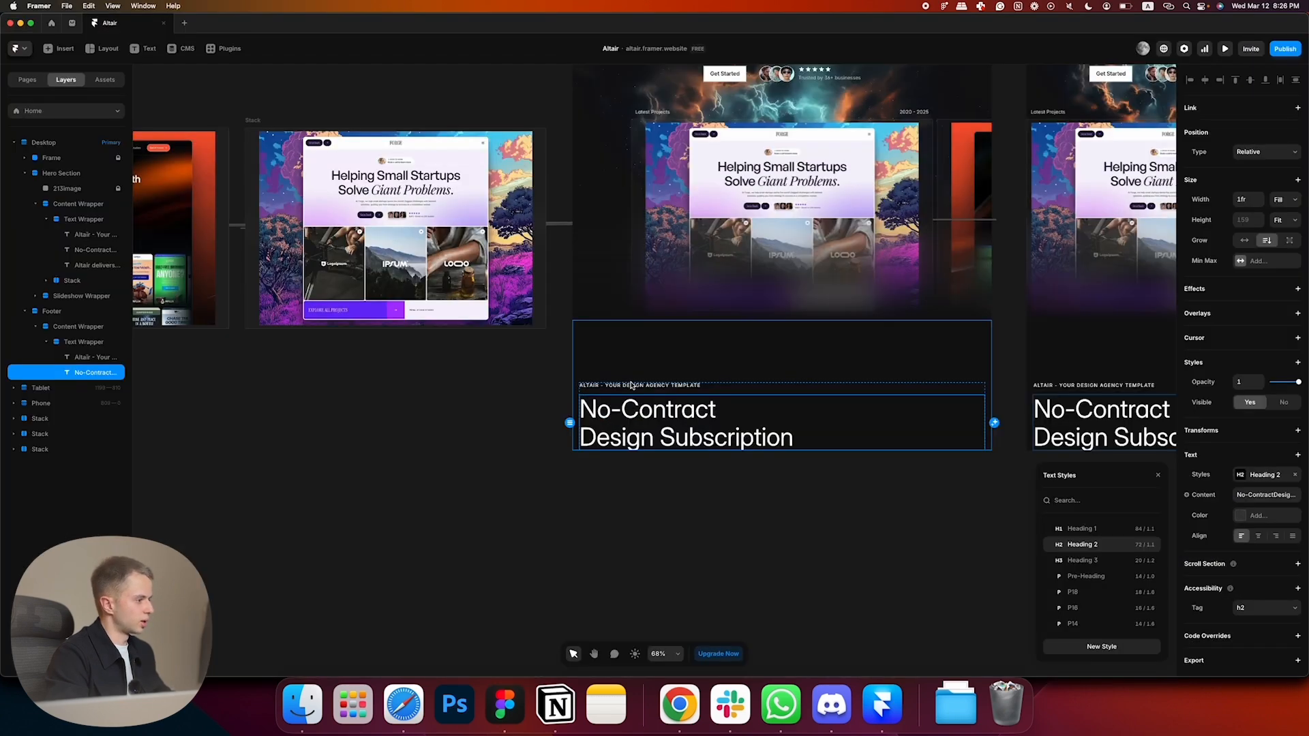
{"action": "left_click", "coordinate": [538, 383]}
{"action": "left_click", "coordinate": [617, 384]}
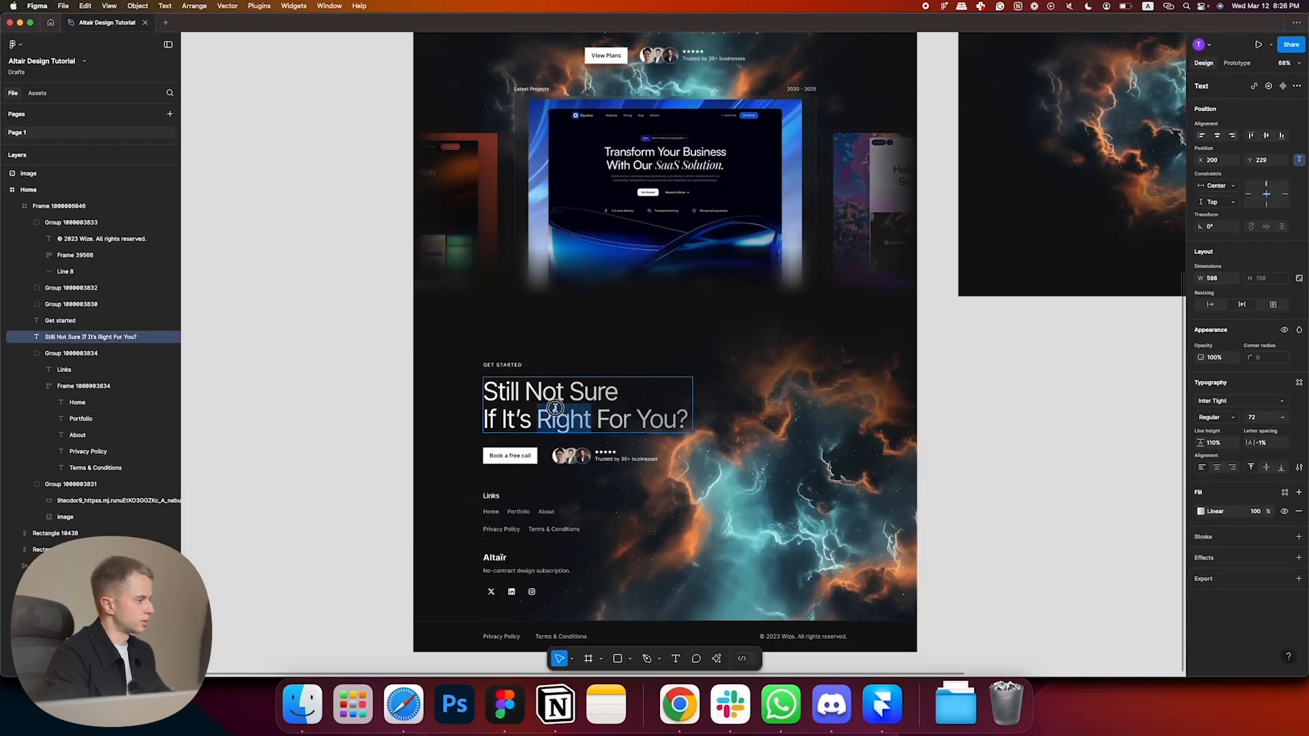
- Replace the footer heading with "Still Not Sure If It’s Right For You?" copied from the Figma design
{"action": "left_click", "coordinate": [556, 409]}
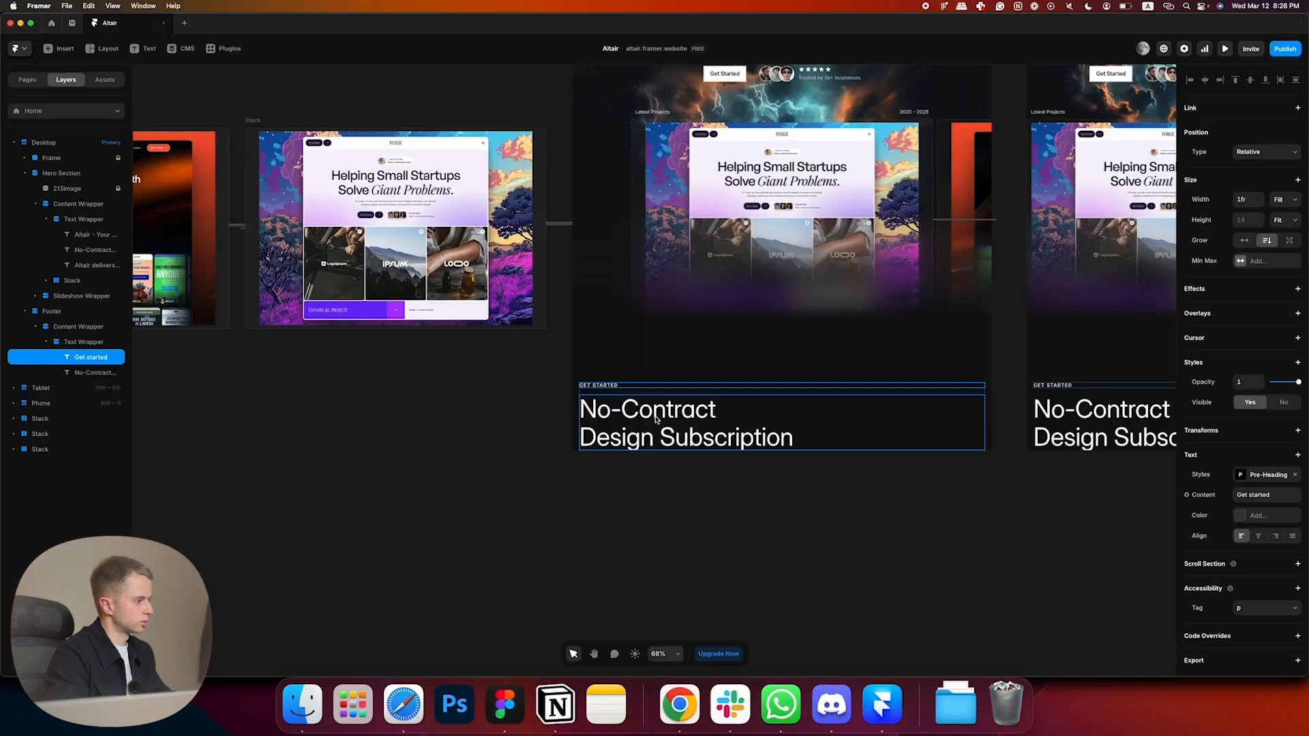
{"action": "triple_click", "coordinate": [658, 420]}
{"action": "type", "text": "Still Not Sure If It’s Right For You?"}
{"action": "key", "text": "super+a"}
{"action": "type", "text": "Still Not Sure If It’s Right For You?"}
{"action": "left_click", "coordinate": [744, 523]}
{"action": "left_click", "coordinate": [744, 523]}
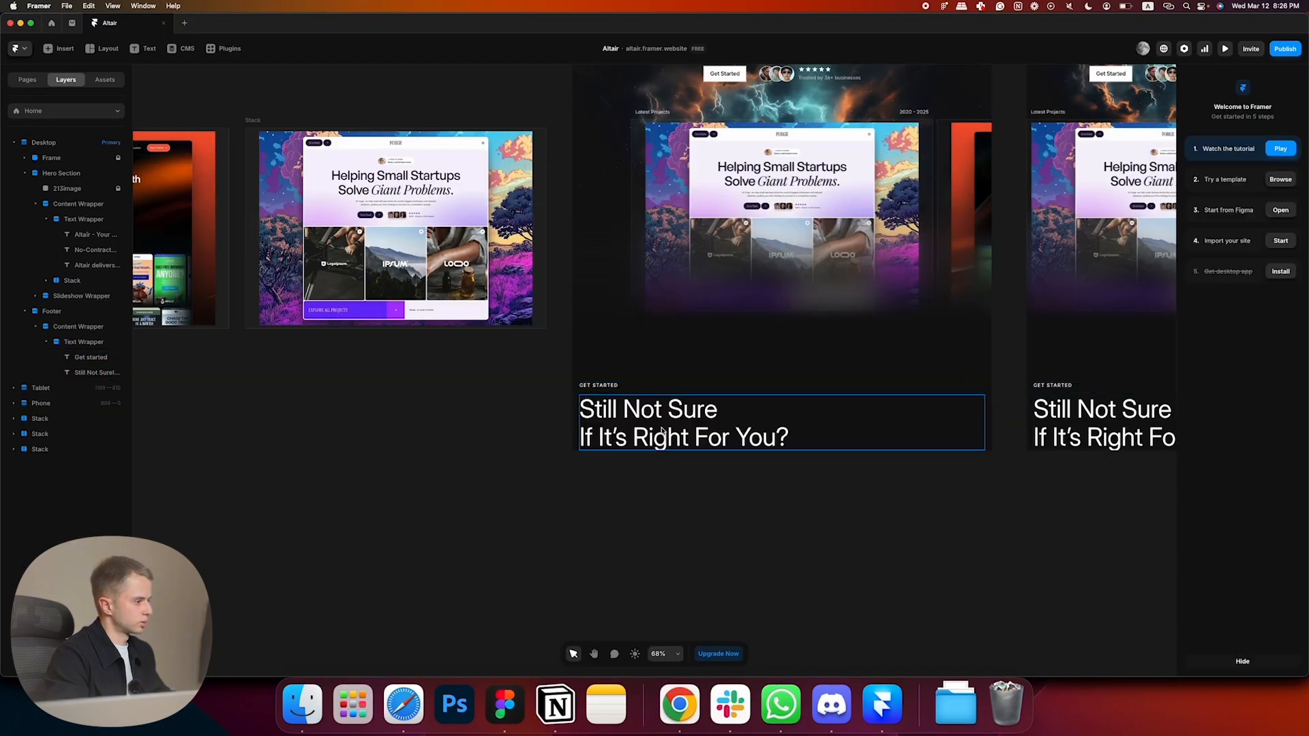
{"action": "left_click", "coordinate": [662, 431]}
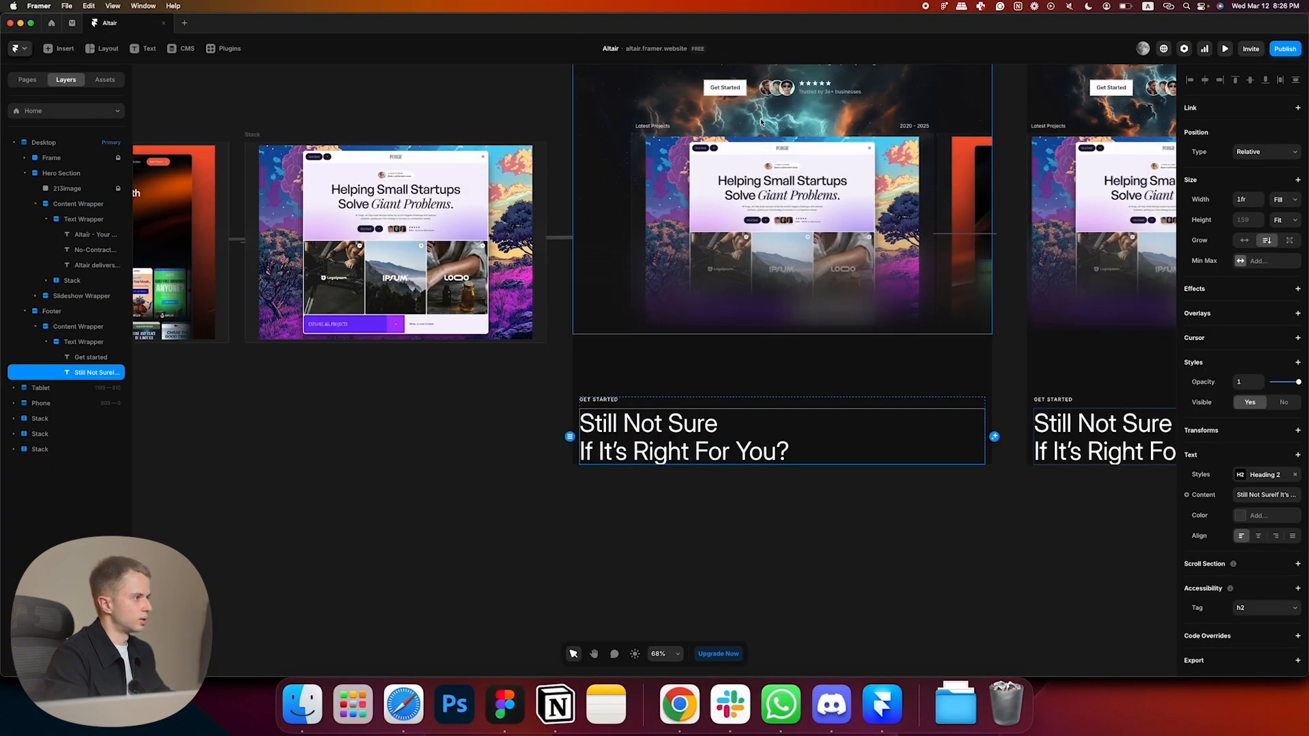
- Copy the hero's button and rating stack into the footer's Content Wrapper and set its distribution to Start
{"action": "left_click", "coordinate": [762, 122]}
{"action": "left_click", "coordinate": [661, 372]}
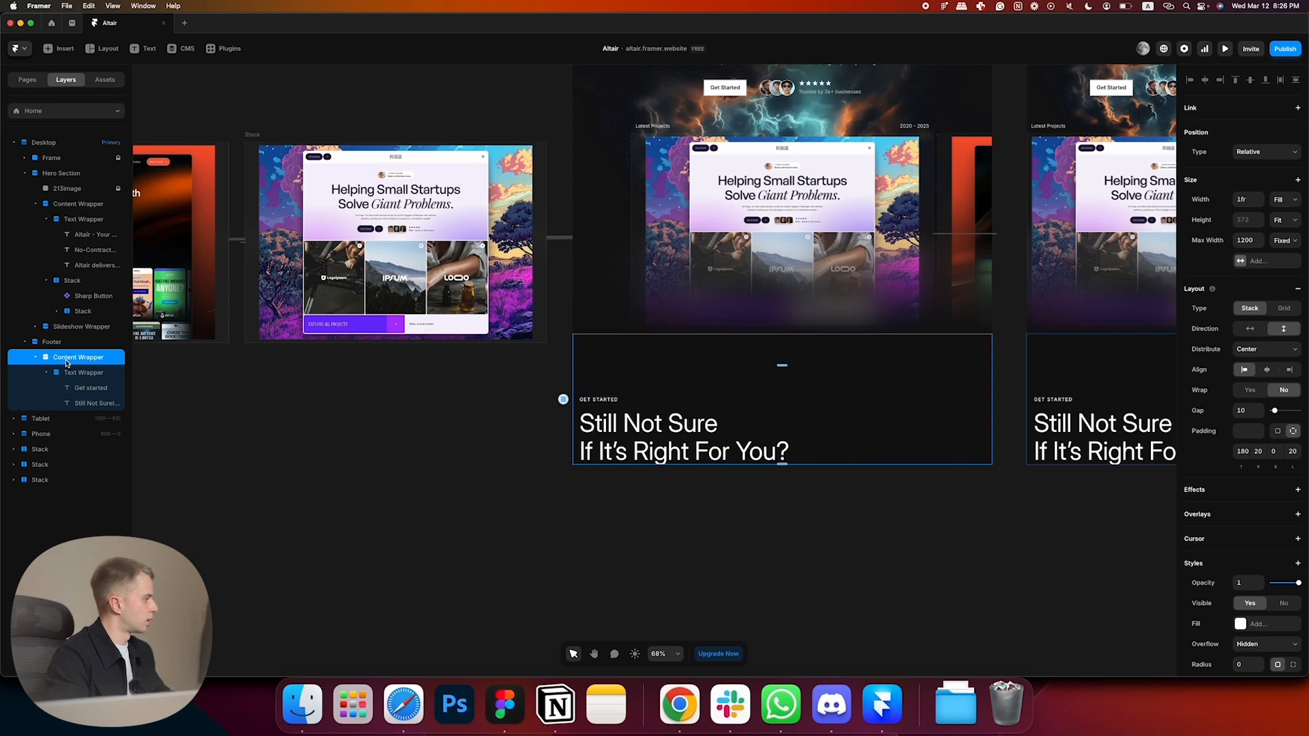
{"action": "left_click", "coordinate": [47, 373]}
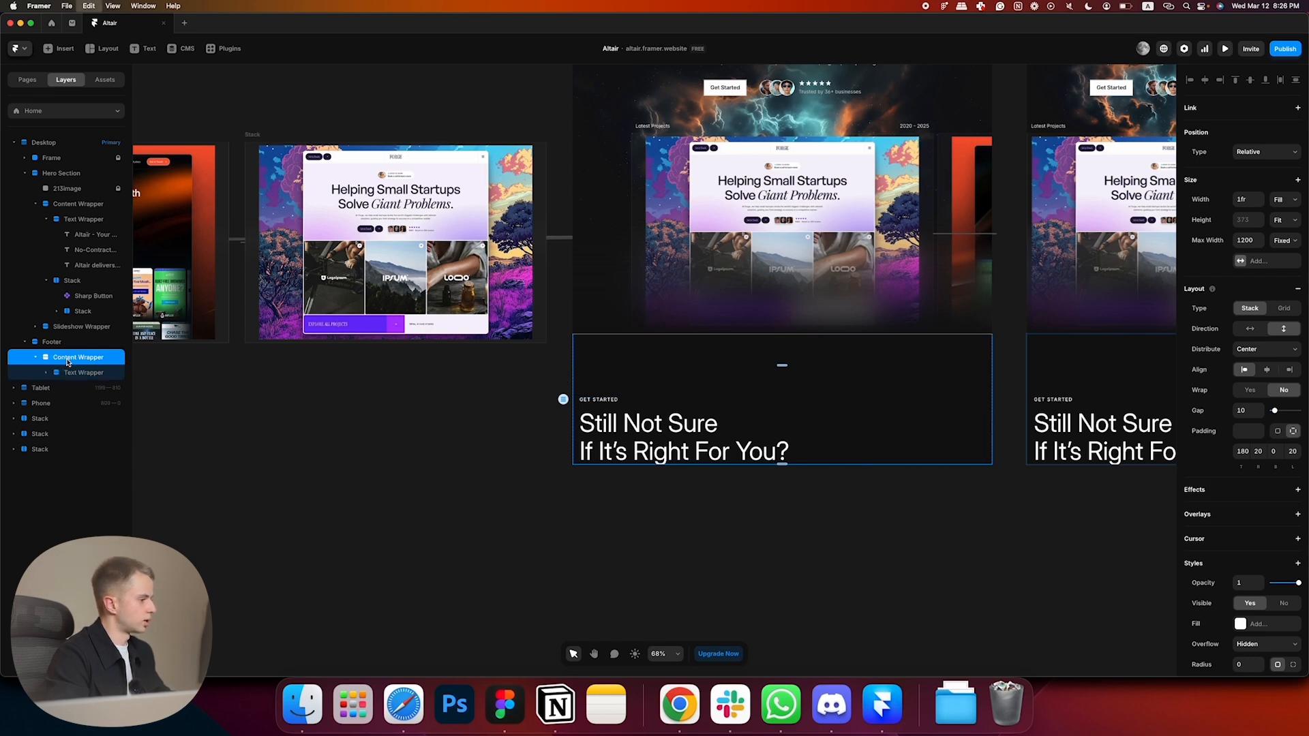
{"action": "key", "text": "super+v"}
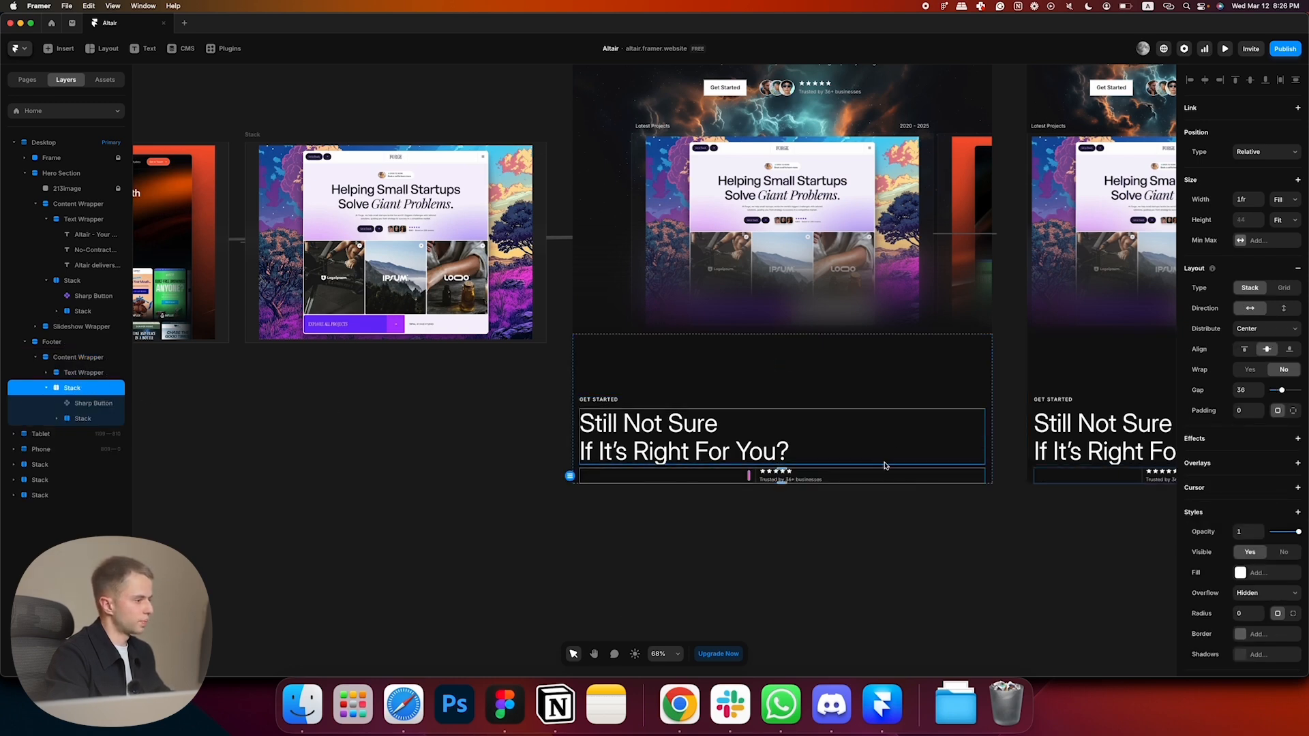
{"action": "left_click", "coordinate": [1262, 328]}
{"action": "left_click", "coordinate": [1253, 317]}
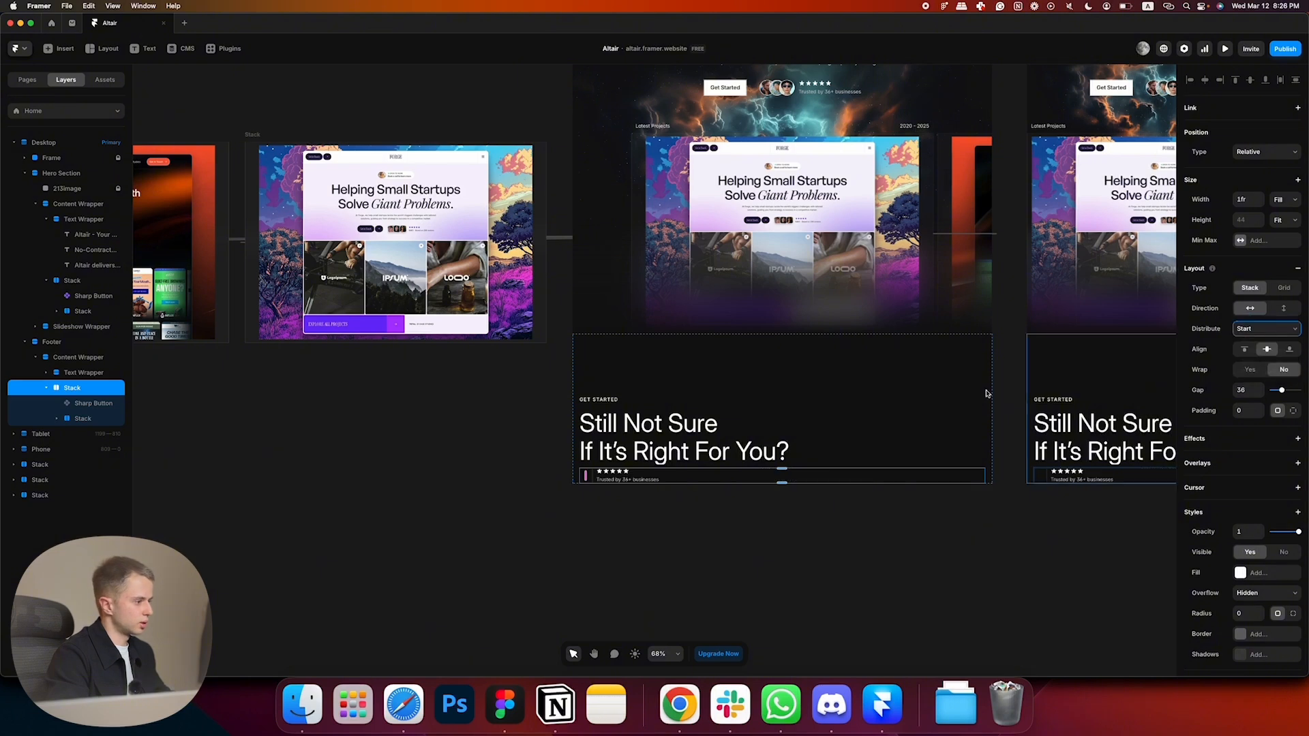
- Try to restore the footer's collapsed Sharp Button by giving it a fixed width of 143, then set its width and height to Fit Content
{"action": "left_click", "coordinate": [602, 505]}
{"action": "left_click", "coordinate": [585, 482]}
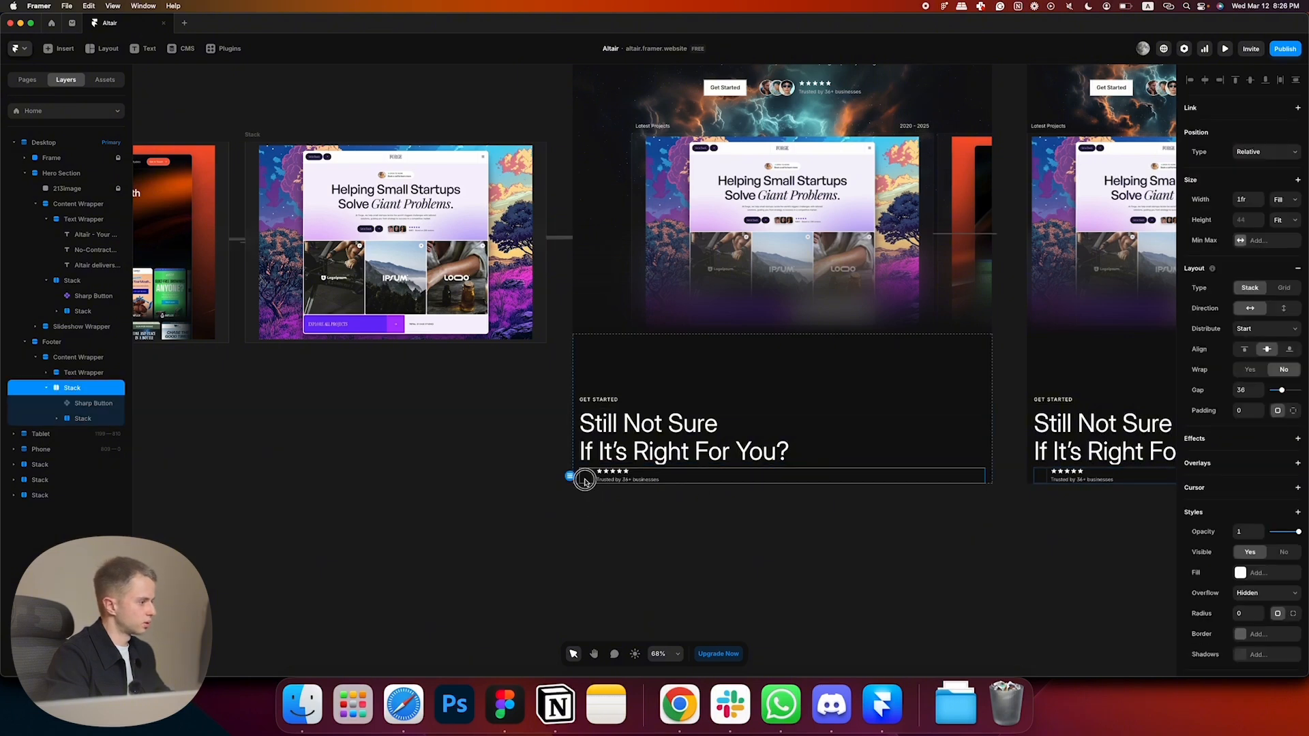
{"action": "left_click", "coordinate": [91, 404]}
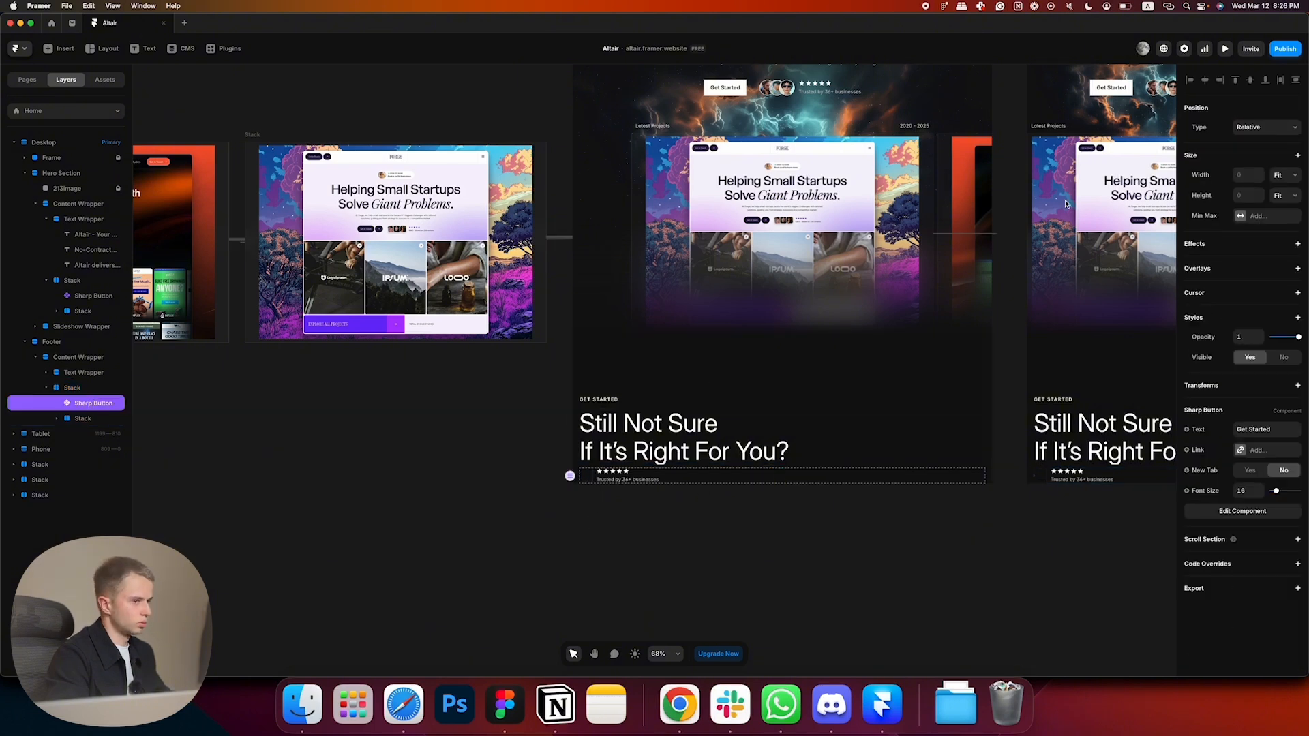
{"action": "left_click", "coordinate": [1285, 174]}
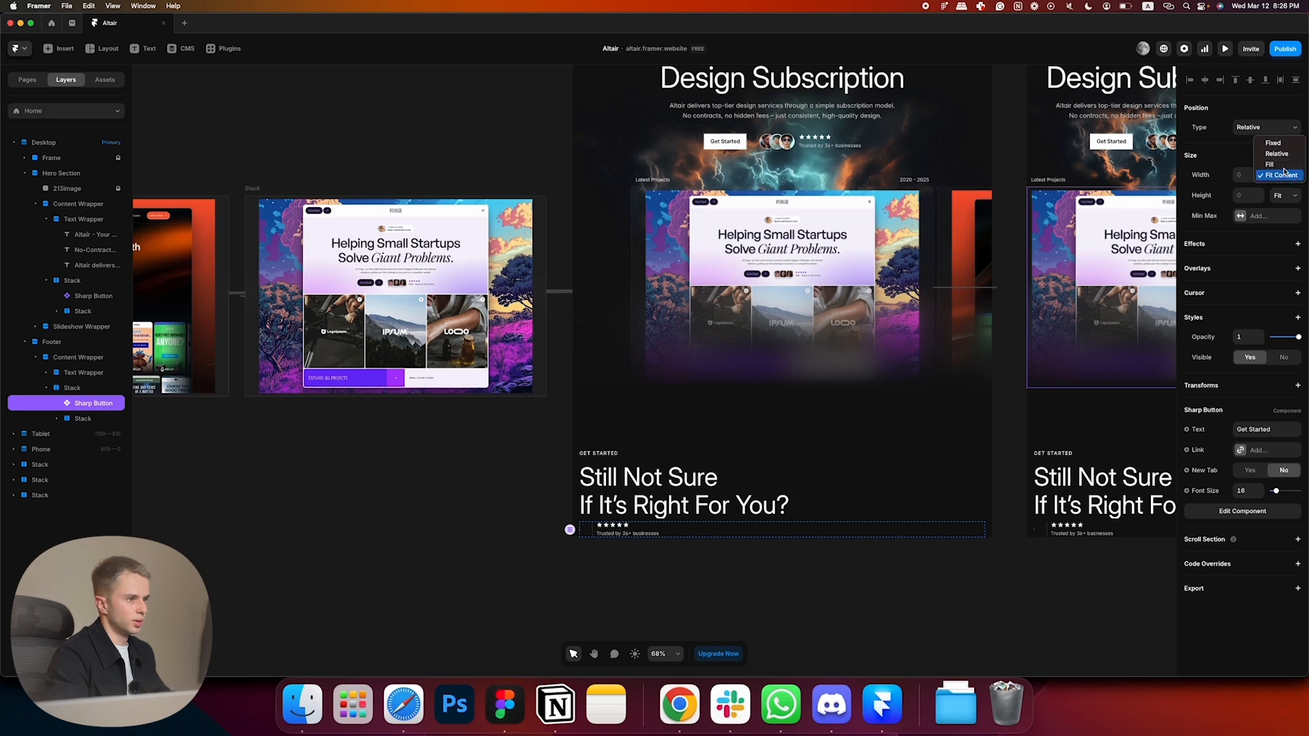
{"action": "left_click", "coordinate": [1274, 144]}
{"action": "scroll", "coordinate": [573, 529], "scroll_direction": "down", "scroll_amount": 3}
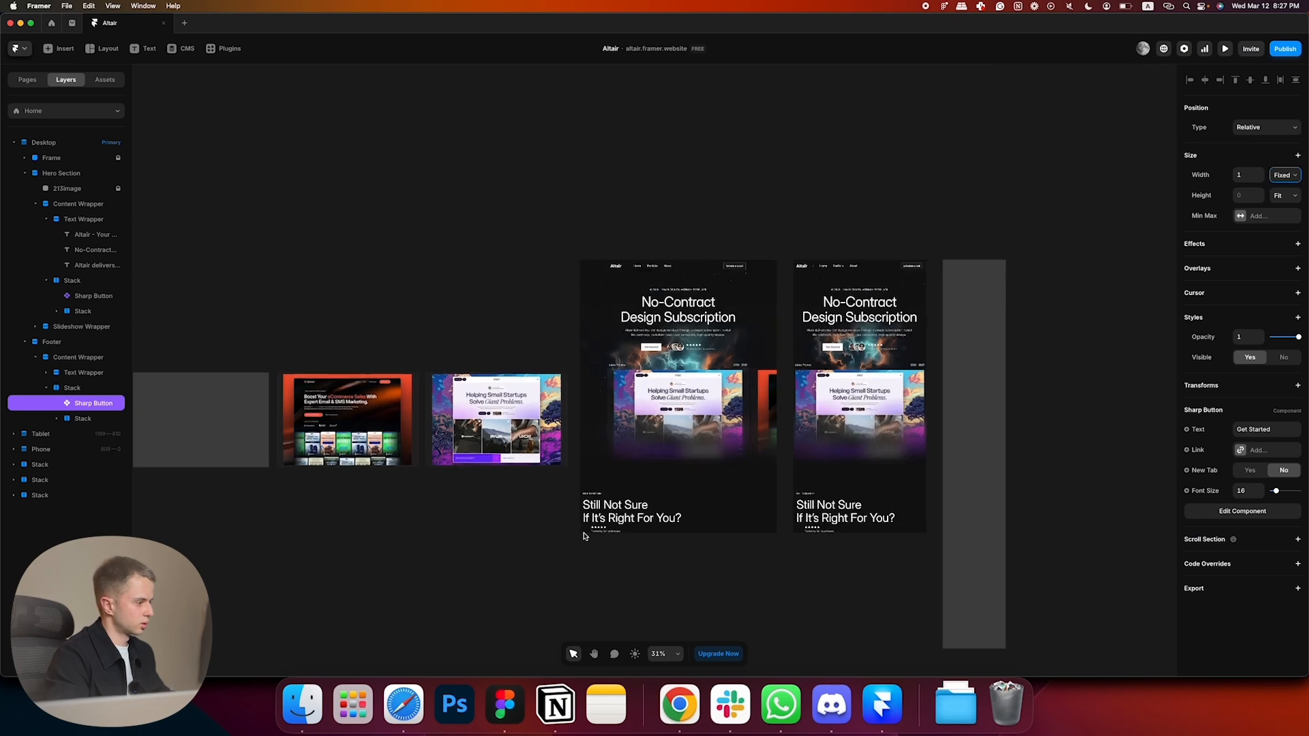
{"action": "scroll", "coordinate": [583, 527], "scroll_direction": "up", "scroll_amount": 10}
{"action": "left_click_drag", "start_coordinate": [576, 505], "coordinate": [799, 504]}
{"action": "left_click", "coordinate": [1285, 175]}
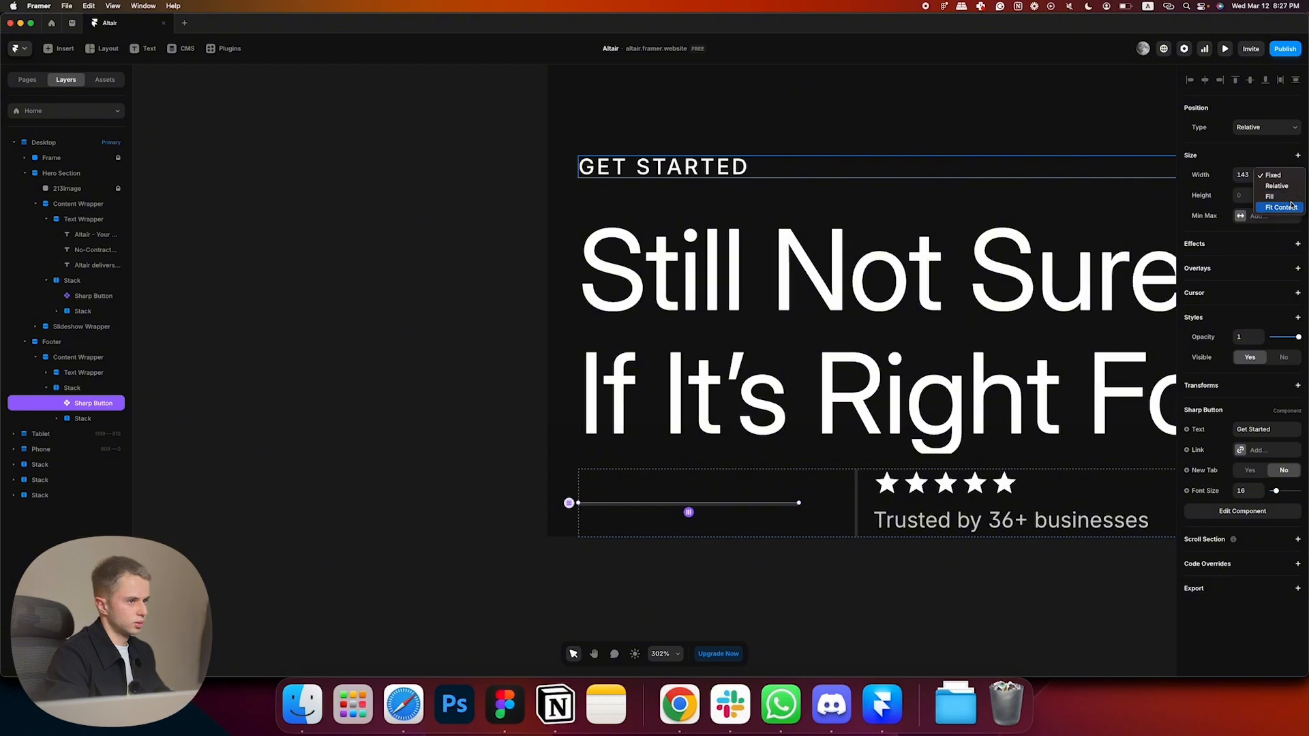
{"action": "left_click", "coordinate": [1281, 207]}
{"action": "left_click", "coordinate": [1285, 195]}
{"action": "left_click", "coordinate": [1282, 206]}
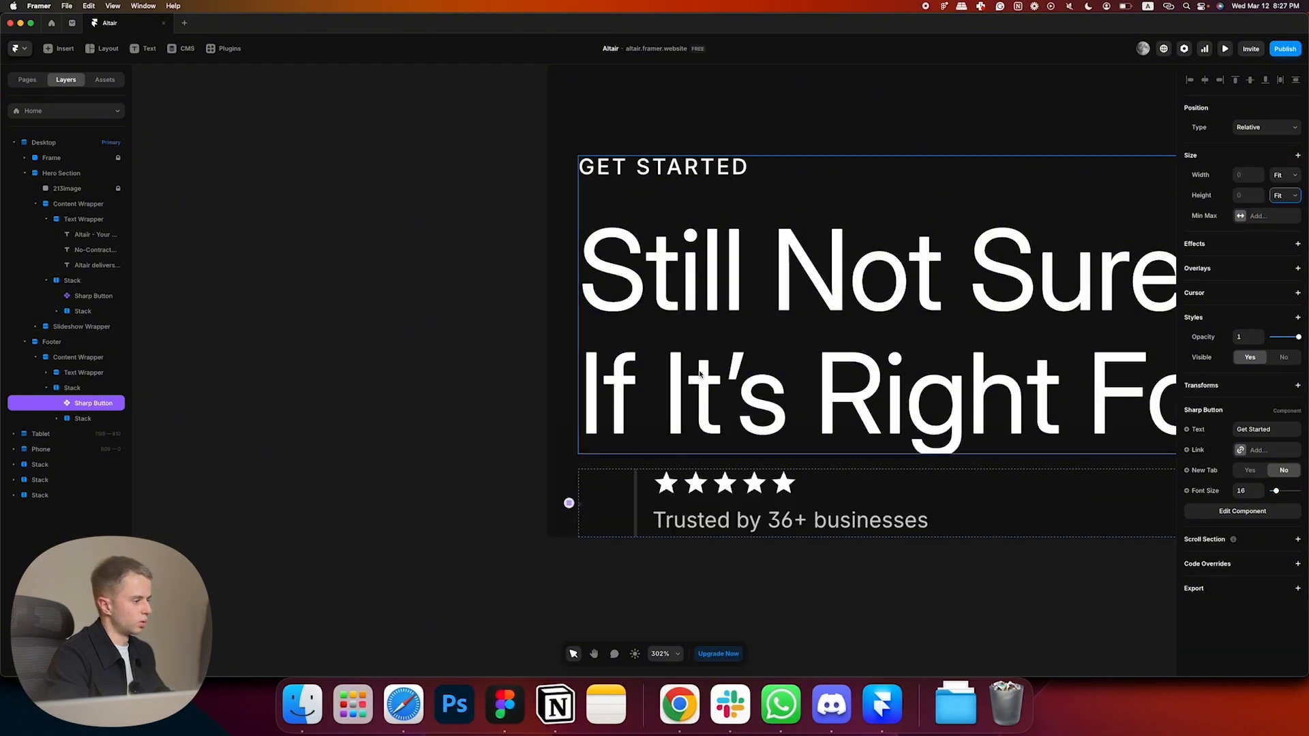
- Delete the Sharp Button and the leftover rating stack from the footer's Content Wrapper
{"action": "scroll", "coordinate": [701, 373], "scroll_direction": "down", "scroll_amount": 5}
{"action": "key", "text": "BackSpace"}
{"action": "scroll", "coordinate": [710, 300], "scroll_direction": "down", "scroll_amount": 5}
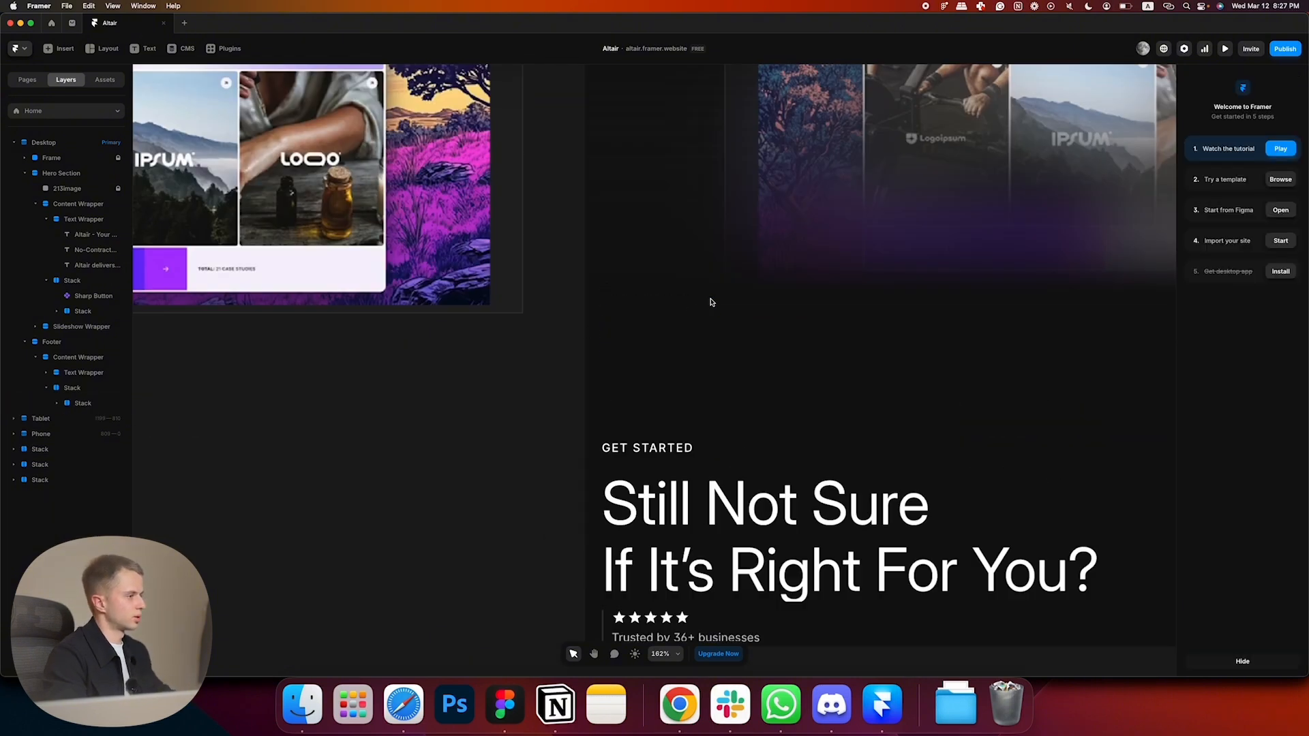
{"action": "scroll", "coordinate": [830, 225], "scroll_direction": "down", "scroll_amount": 3}
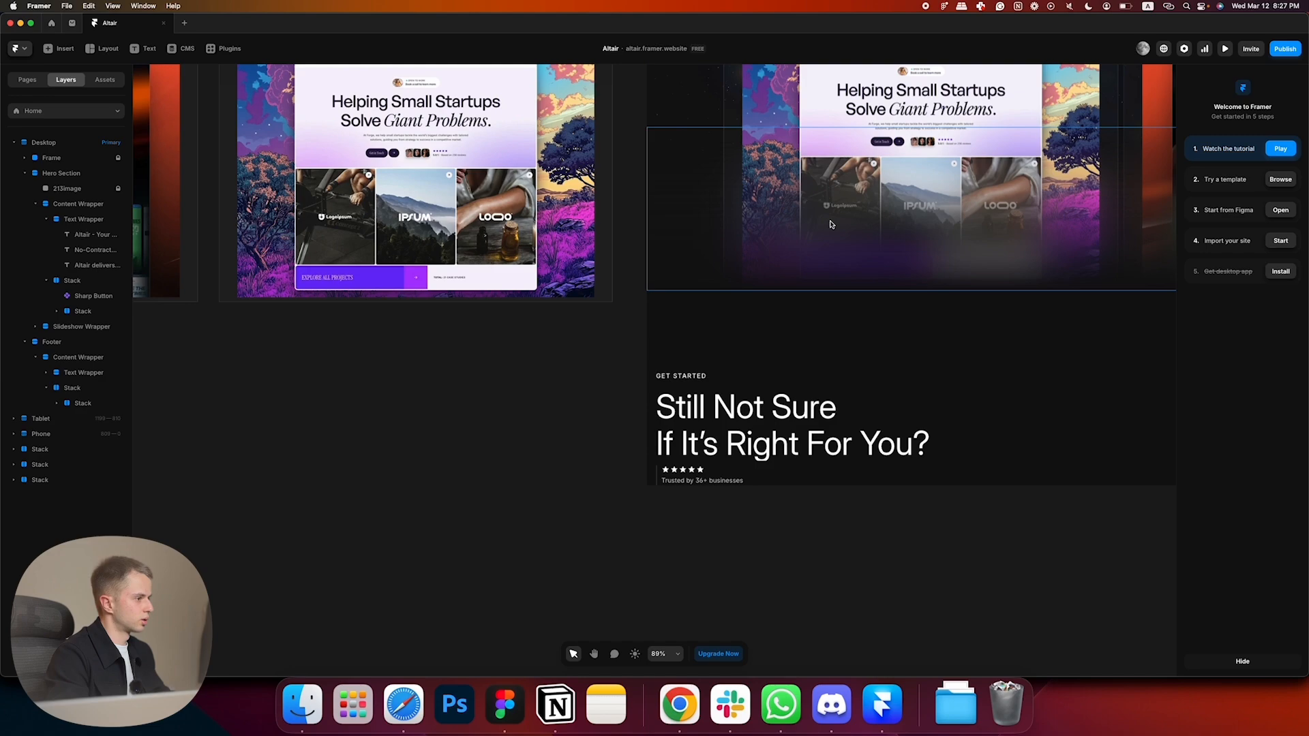
{"action": "left_click", "coordinate": [767, 473]}
{"action": "key", "text": "BackSpace"}
- Copy the hero's button and rating stack into the footer's Content Wrapper again and distribute it to Start
{"action": "left_click", "coordinate": [760, 365]}
{"action": "scroll", "coordinate": [759, 365], "scroll_direction": "up", "scroll_amount": 5}
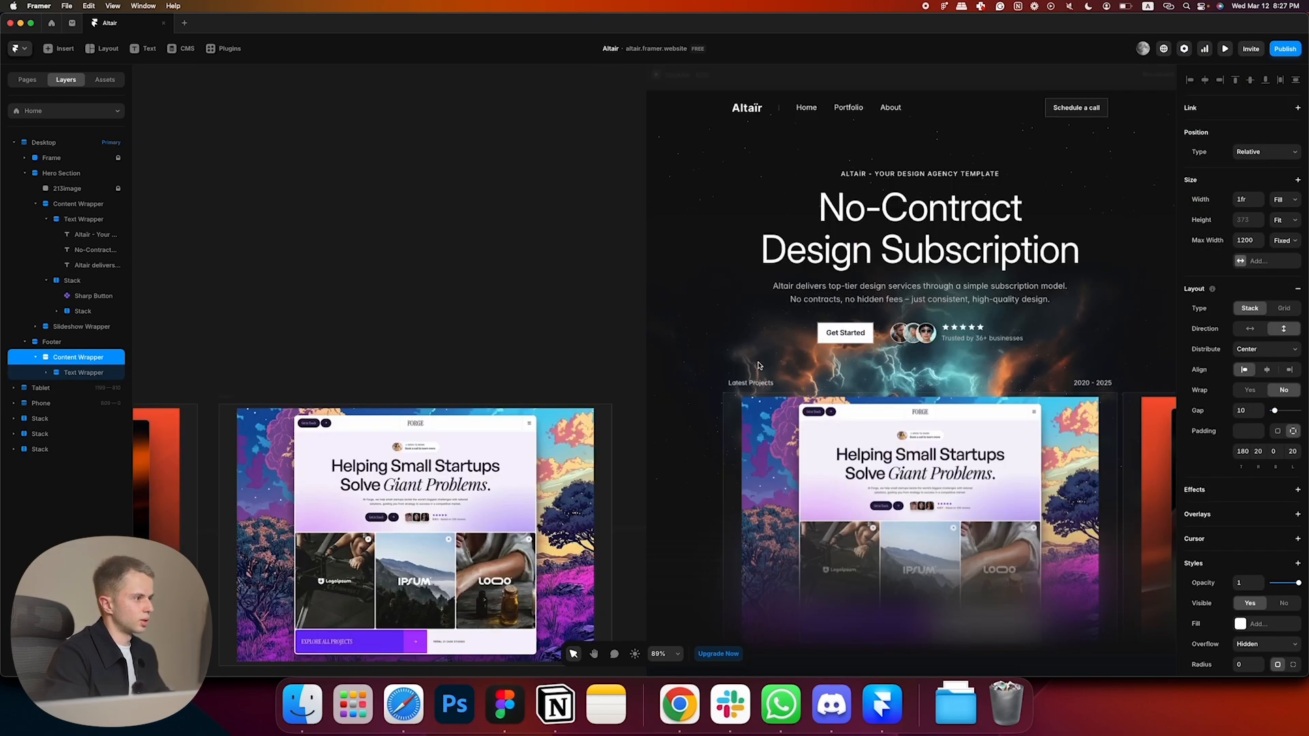
{"action": "left_click", "coordinate": [879, 332]}
{"action": "scroll", "coordinate": [880, 332], "scroll_direction": "down", "scroll_amount": 3}
{"action": "left_click", "coordinate": [750, 547]}
{"action": "scroll", "coordinate": [750, 544], "scroll_direction": "down", "scroll_amount": 3}
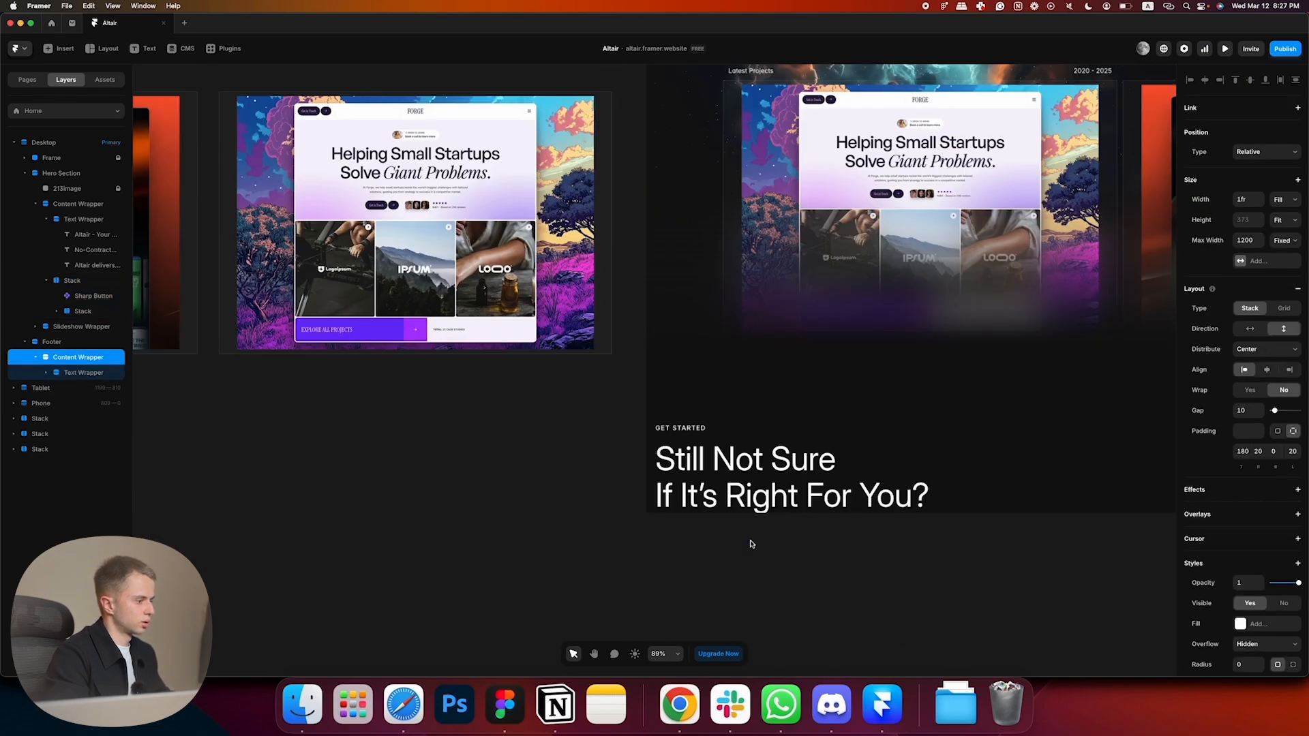
{"action": "key", "text": "super+v"}
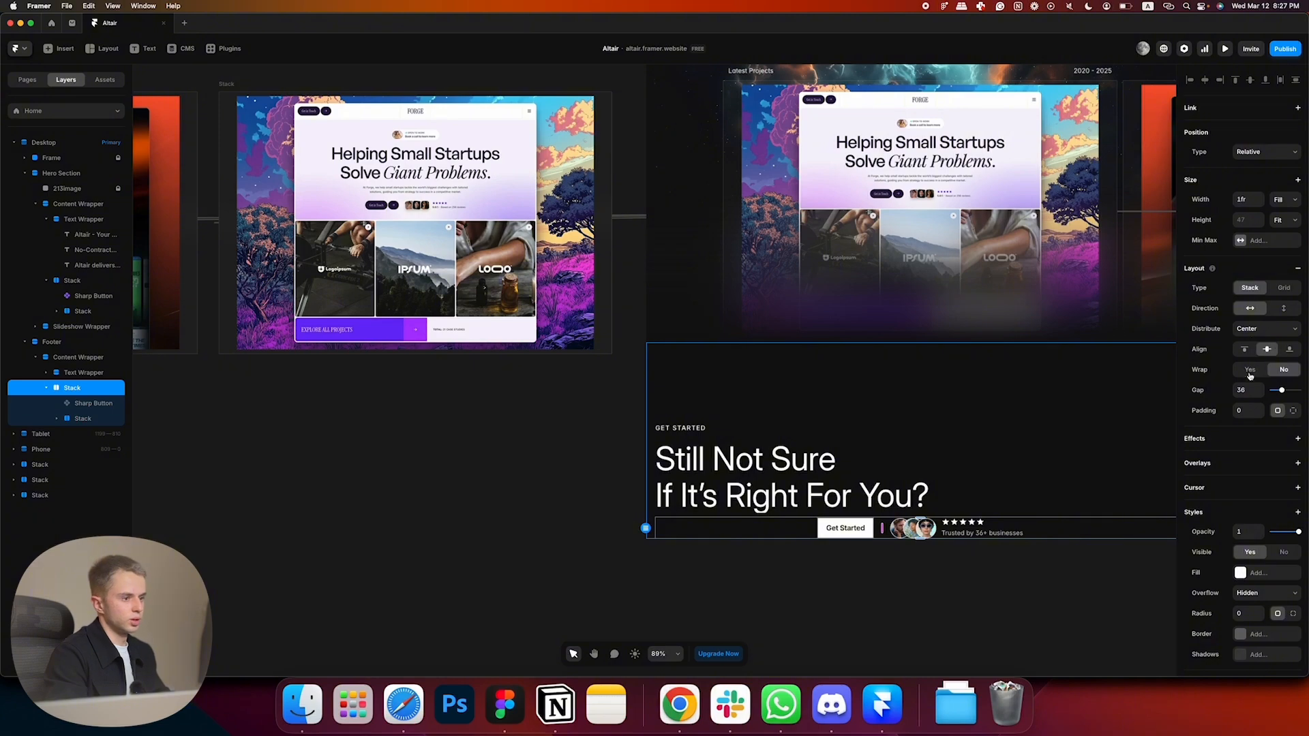
{"action": "left_click", "coordinate": [1261, 329]}
{"action": "left_click", "coordinate": [1255, 318]}
{"action": "scroll", "coordinate": [632, 457], "scroll_direction": "up", "scroll_amount": 2}
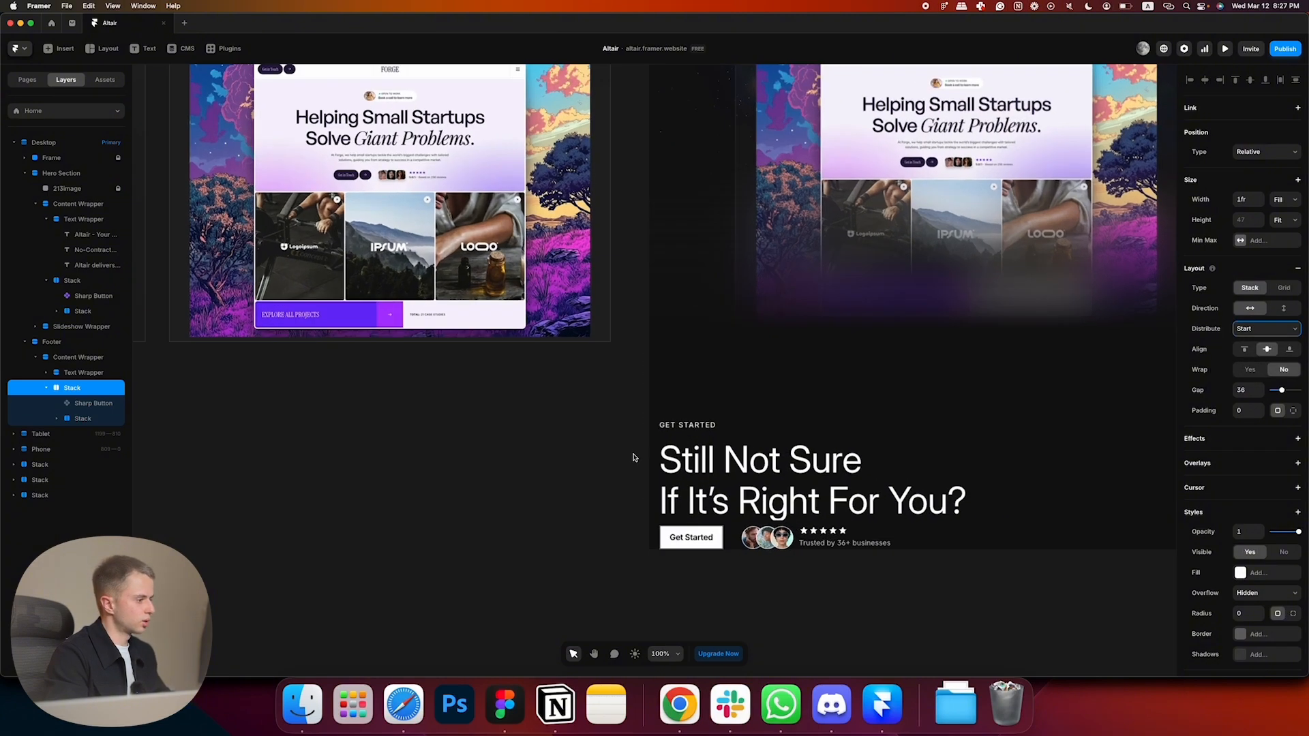
- Wrap the footer's Text Wrapper and button stack together in a new stack with a gap of 44
{"action": "left_click", "coordinate": [758, 402]}
{"action": "scroll", "coordinate": [758, 402], "scroll_direction": "down", "scroll_amount": 3}
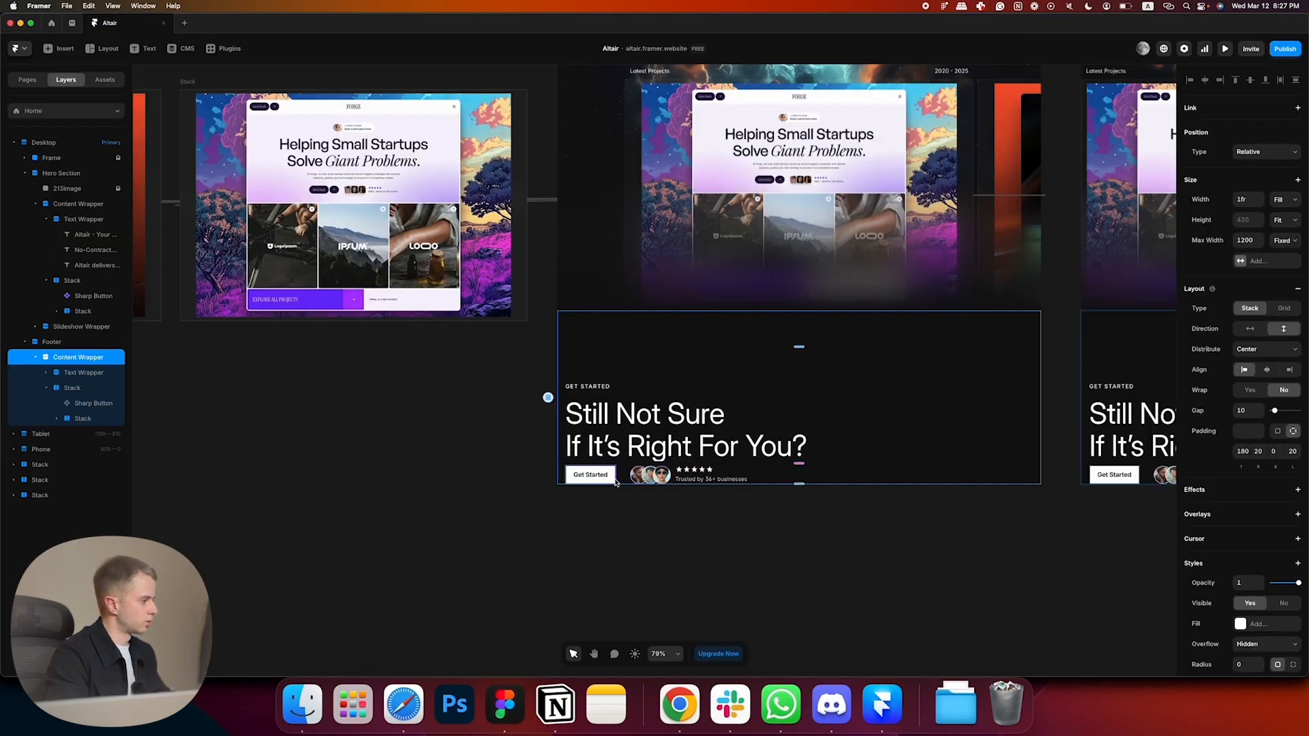
{"action": "left_click", "coordinate": [620, 476]}
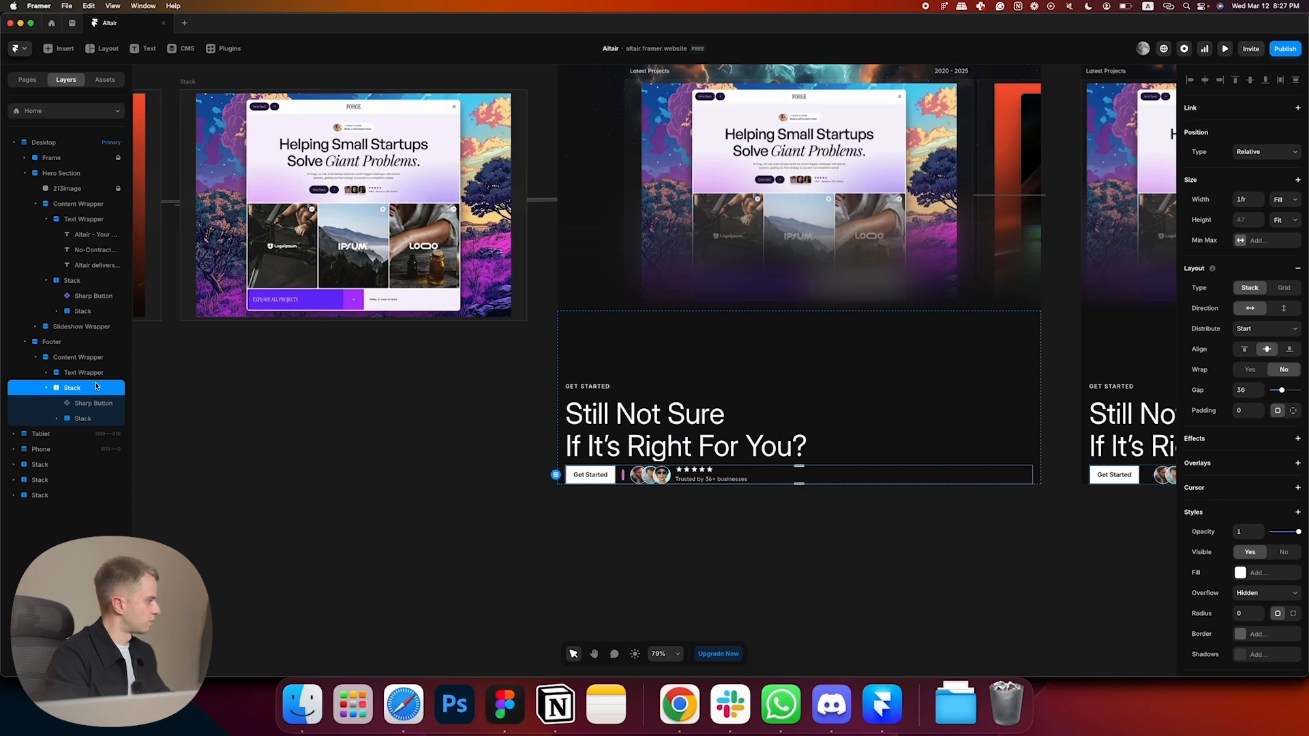
{"action": "left_click", "coordinate": [91, 374], "text": "shift"}
{"action": "right_click", "coordinate": [92, 375]}
{"action": "left_click", "coordinate": [115, 561]}
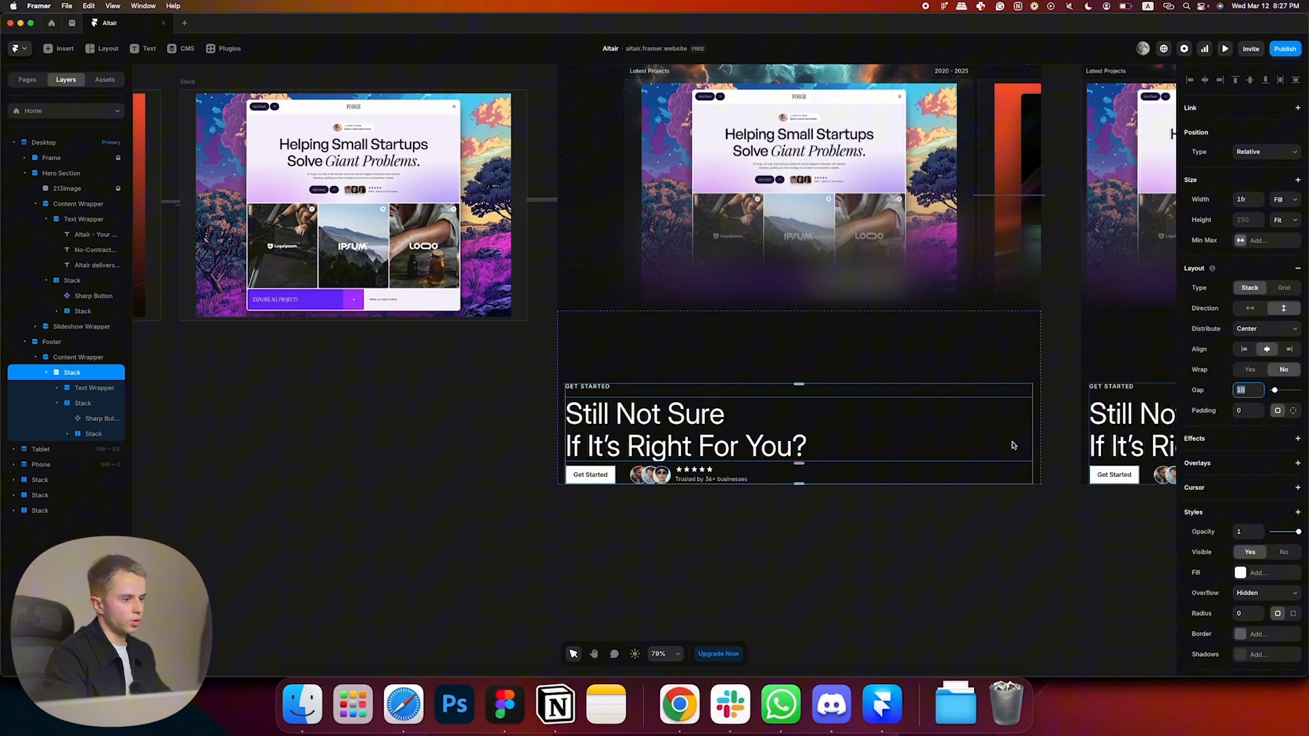
{"action": "type", "text": "44"}
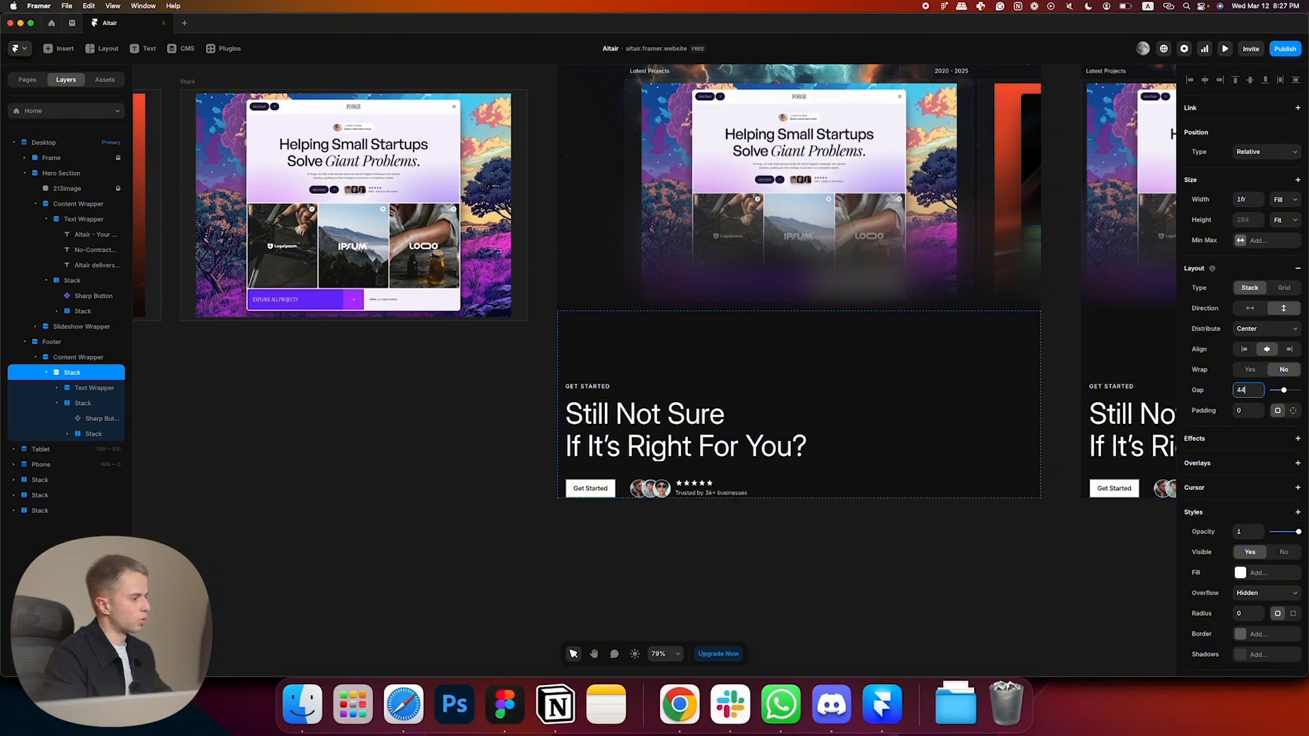
{"action": "key", "text": "Return"}
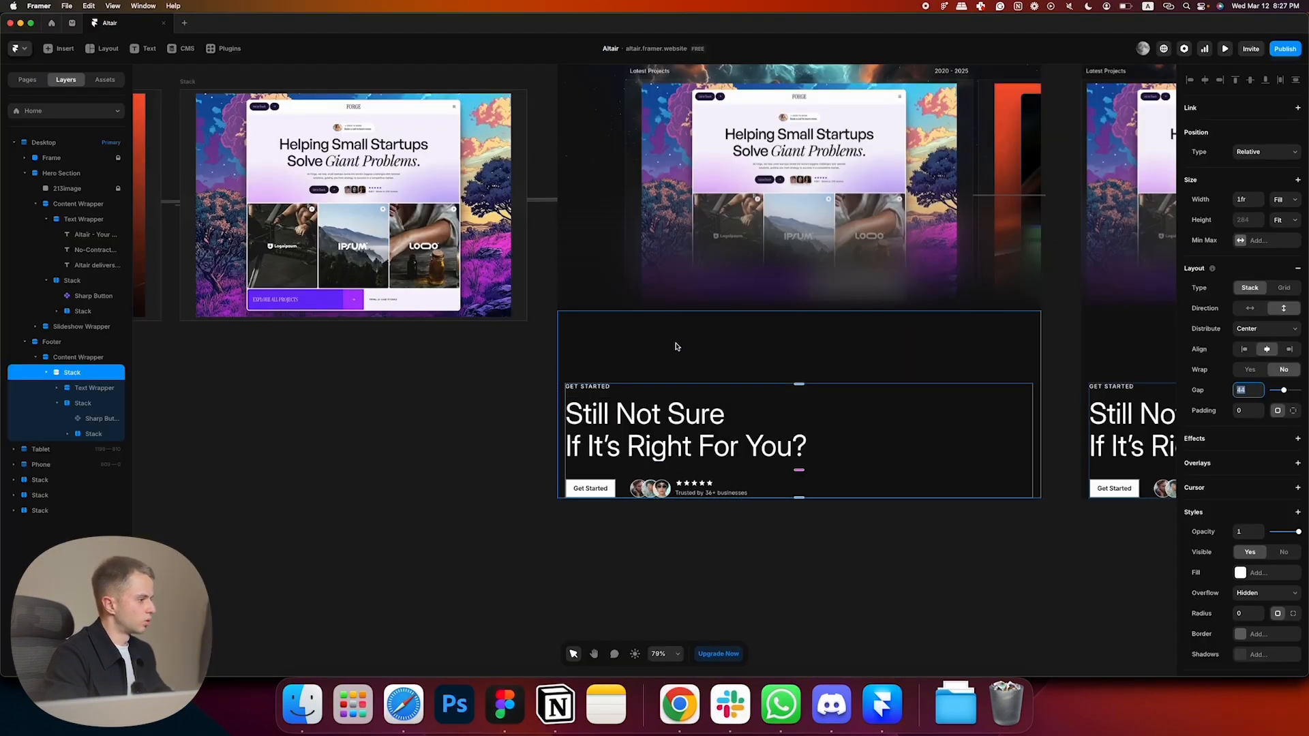
- Set the footer Content Wrapper's bottom padding to 36
{"action": "left_click", "coordinate": [677, 346]}
{"action": "type", "text": "2"}
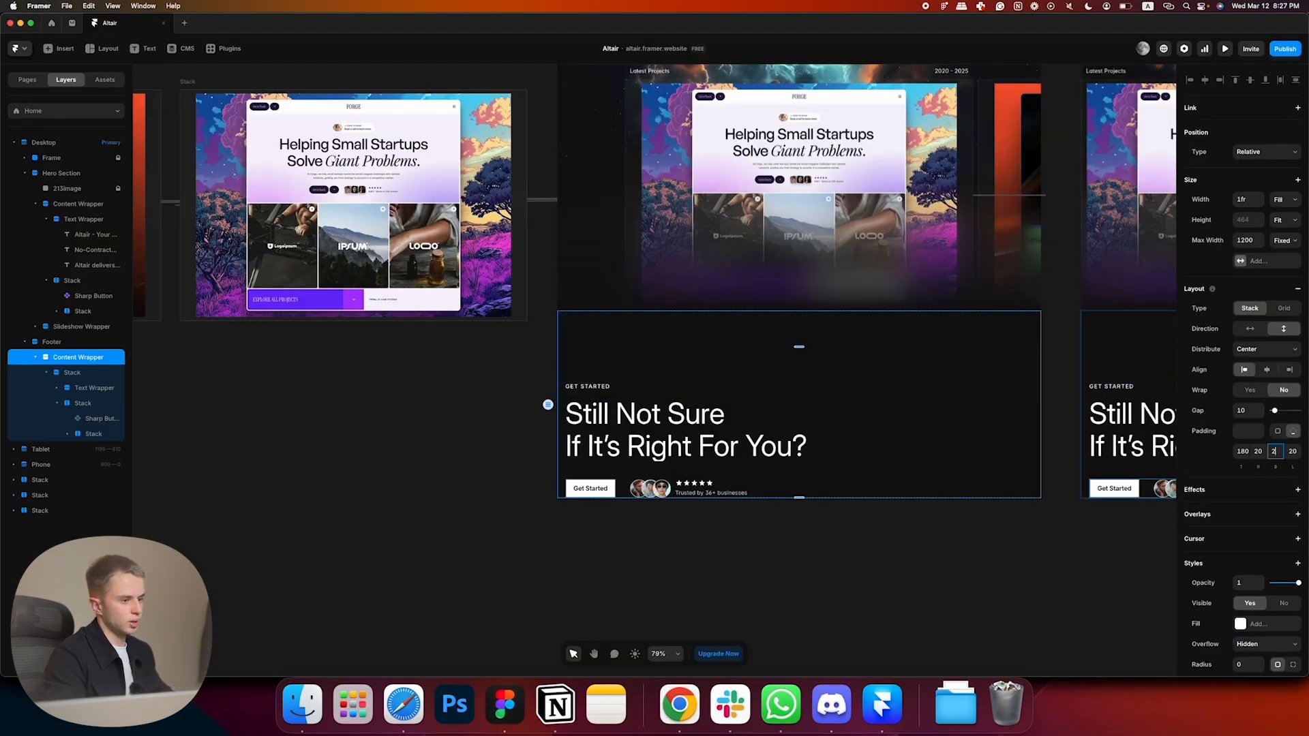
{"action": "type", "text": "4"}
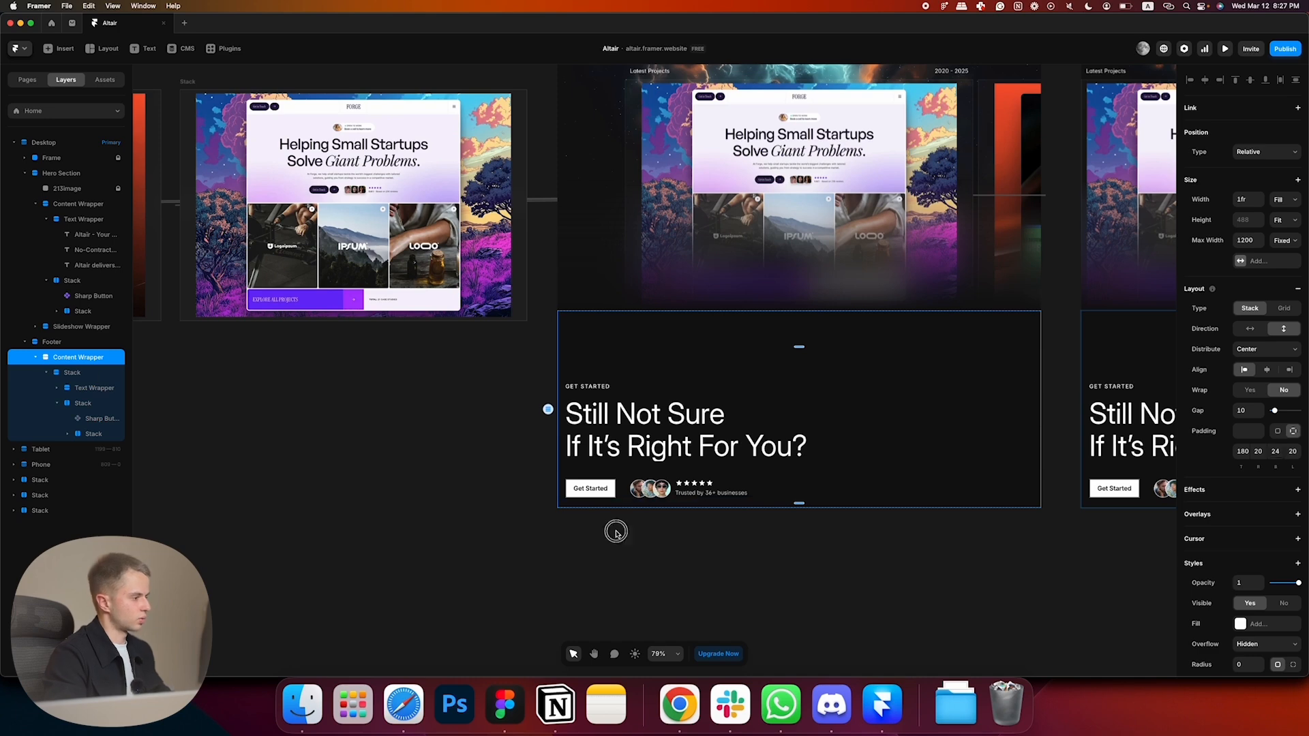
{"action": "left_click", "coordinate": [616, 532]}
{"action": "left_click", "coordinate": [726, 342]}
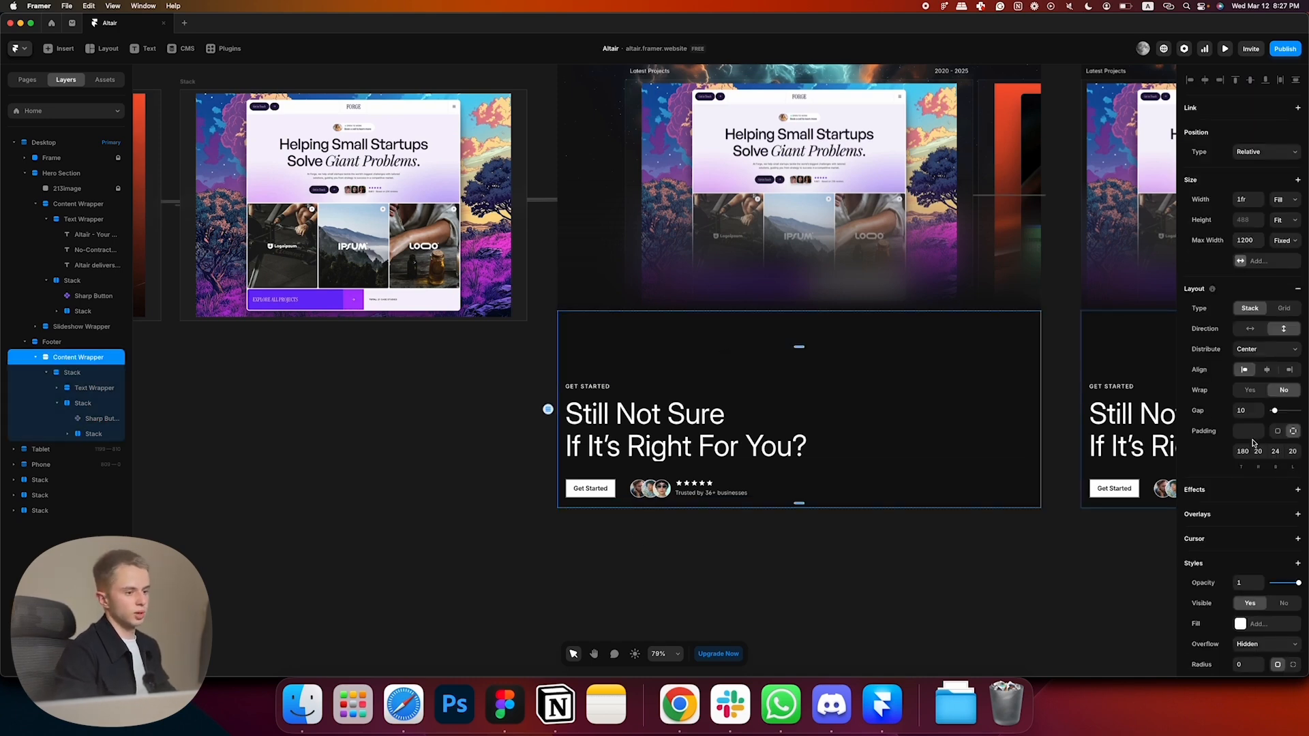
{"action": "type", "text": "32"}
{"action": "key", "text": "Return"}
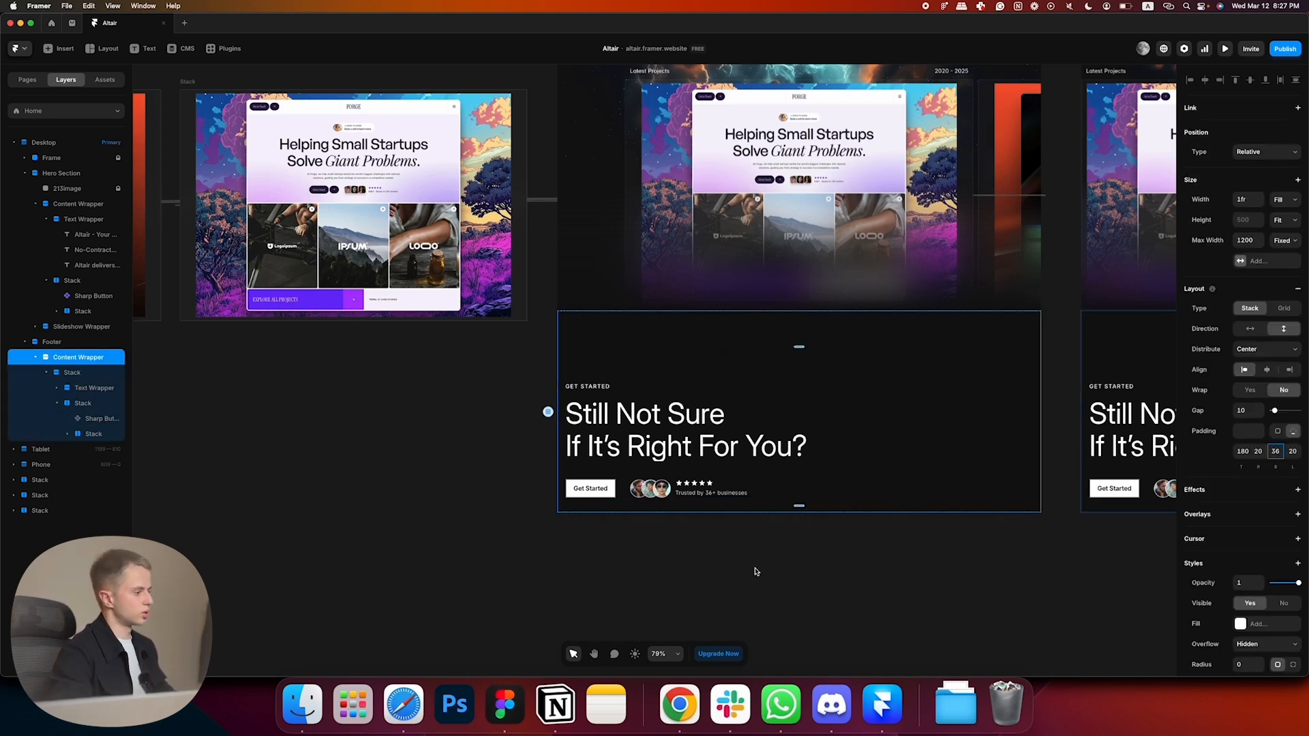
{"action": "left_click", "coordinate": [756, 573]}
- Draw a frame about 182 by 56 in the footer and place it below the call-to-action stack inside the Content Wrapper
{"action": "key", "text": "super+Tab"}
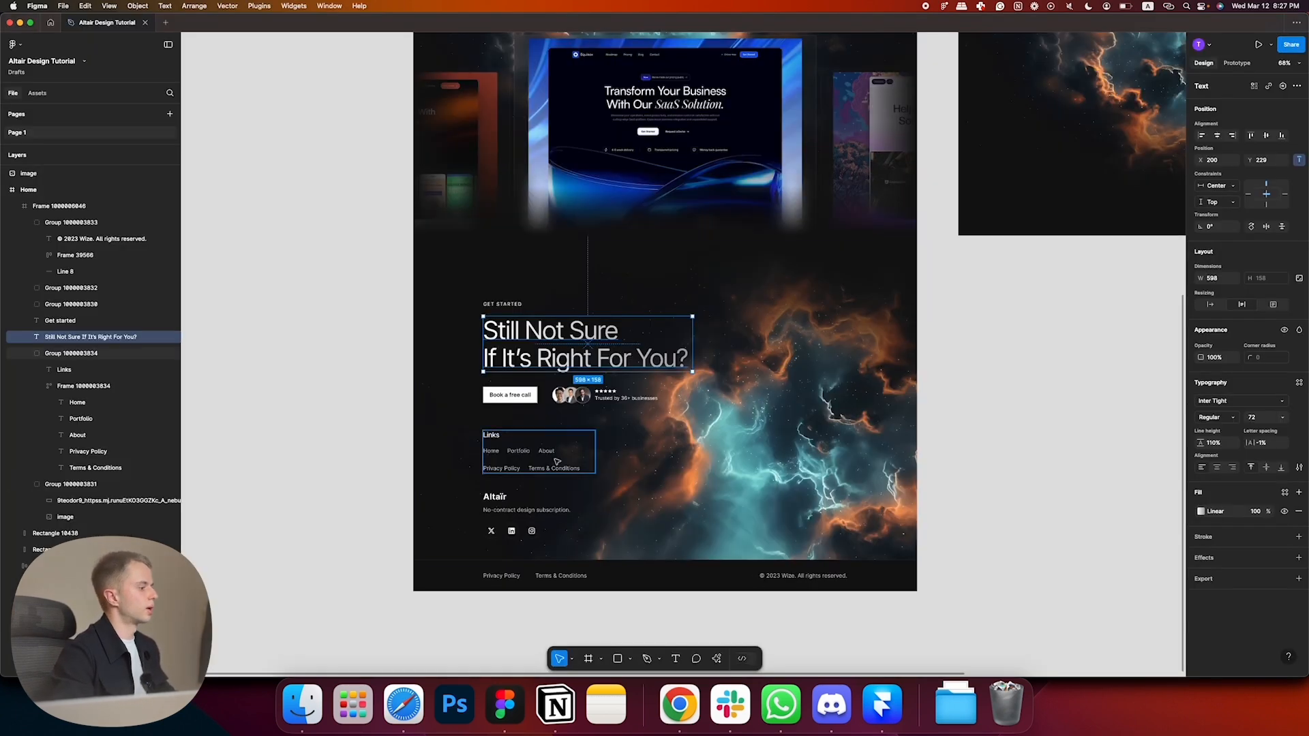
{"action": "left_click", "coordinate": [492, 447]}
{"action": "key", "text": "super+Tab"}
{"action": "left_click", "coordinate": [639, 466]}
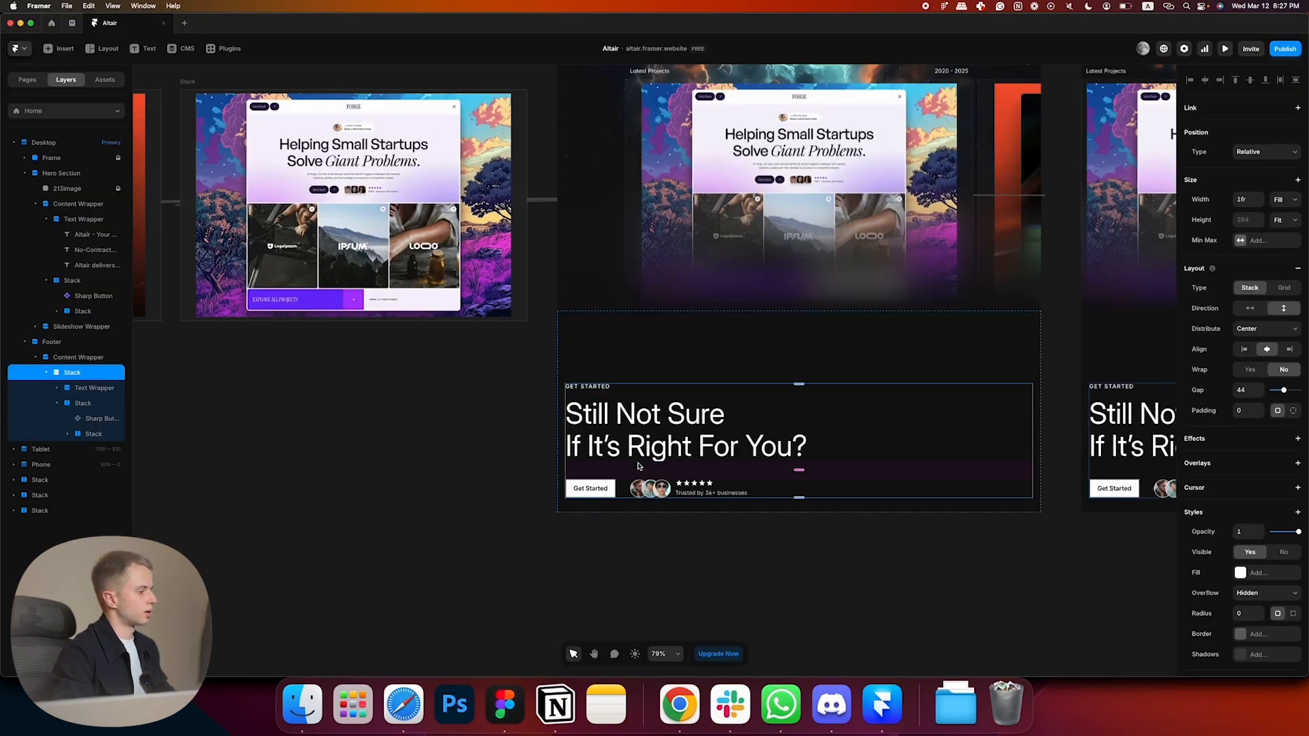
{"action": "key", "text": "f"}
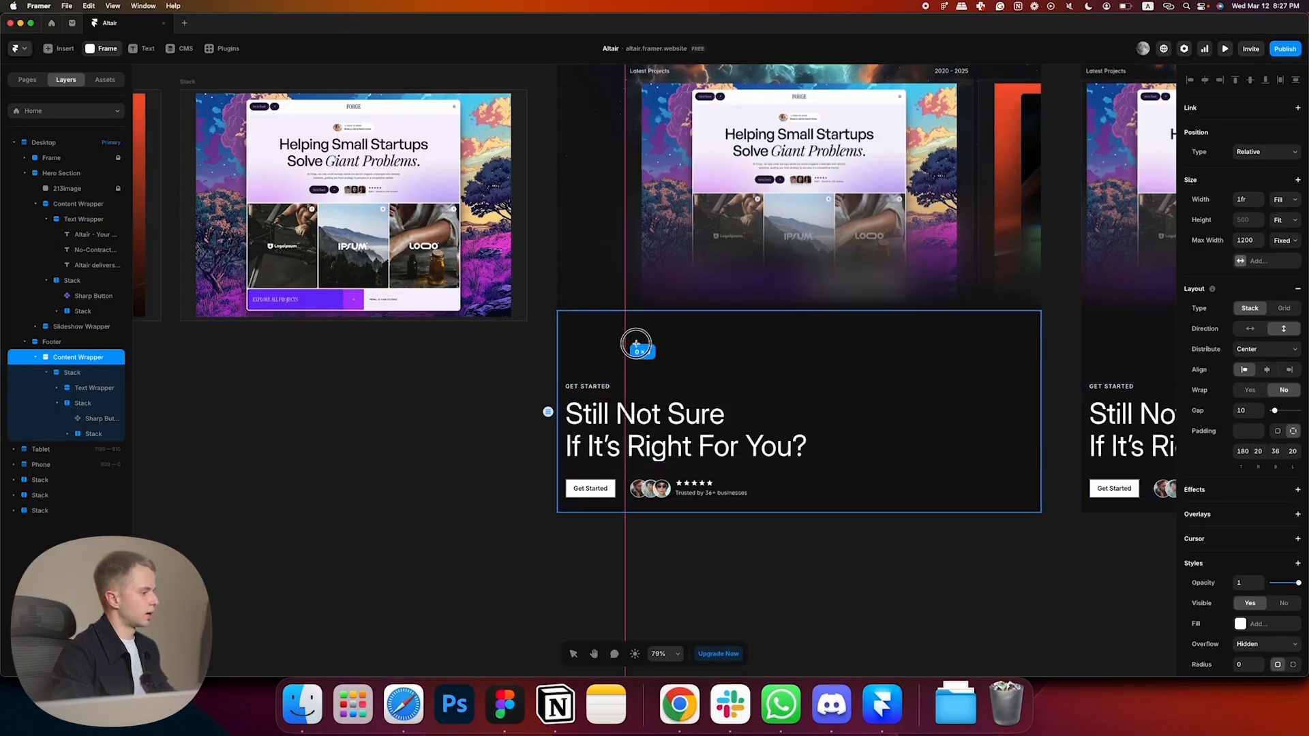
{"action": "left_click_drag", "start_coordinate": [566, 384], "coordinate": [639, 406]}
{"action": "left_click_drag", "start_coordinate": [56, 373], "coordinate": [78, 392]}
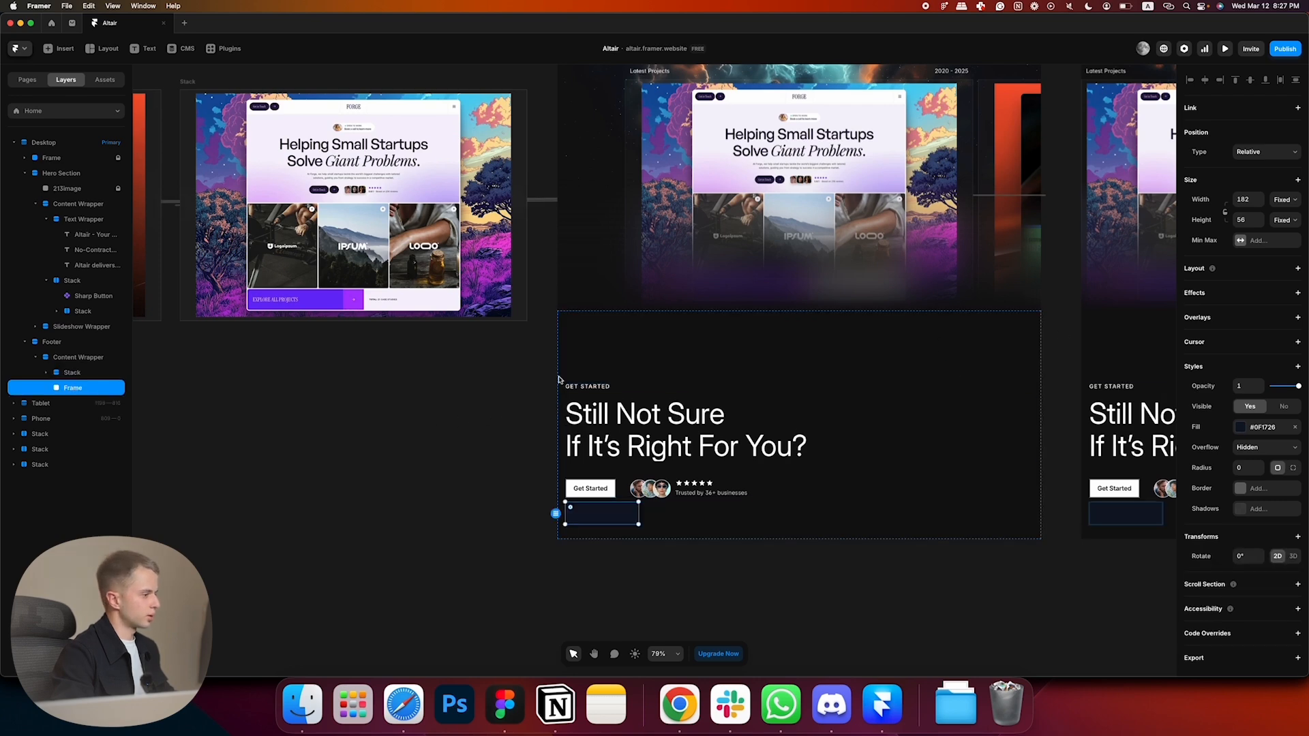
- Measure the spacing between the button row and Links in Figma and widen the footer Content Wrapper's gap in Framer
{"action": "key", "text": "super+Tab"}
{"action": "left_click", "coordinate": [566, 395]}
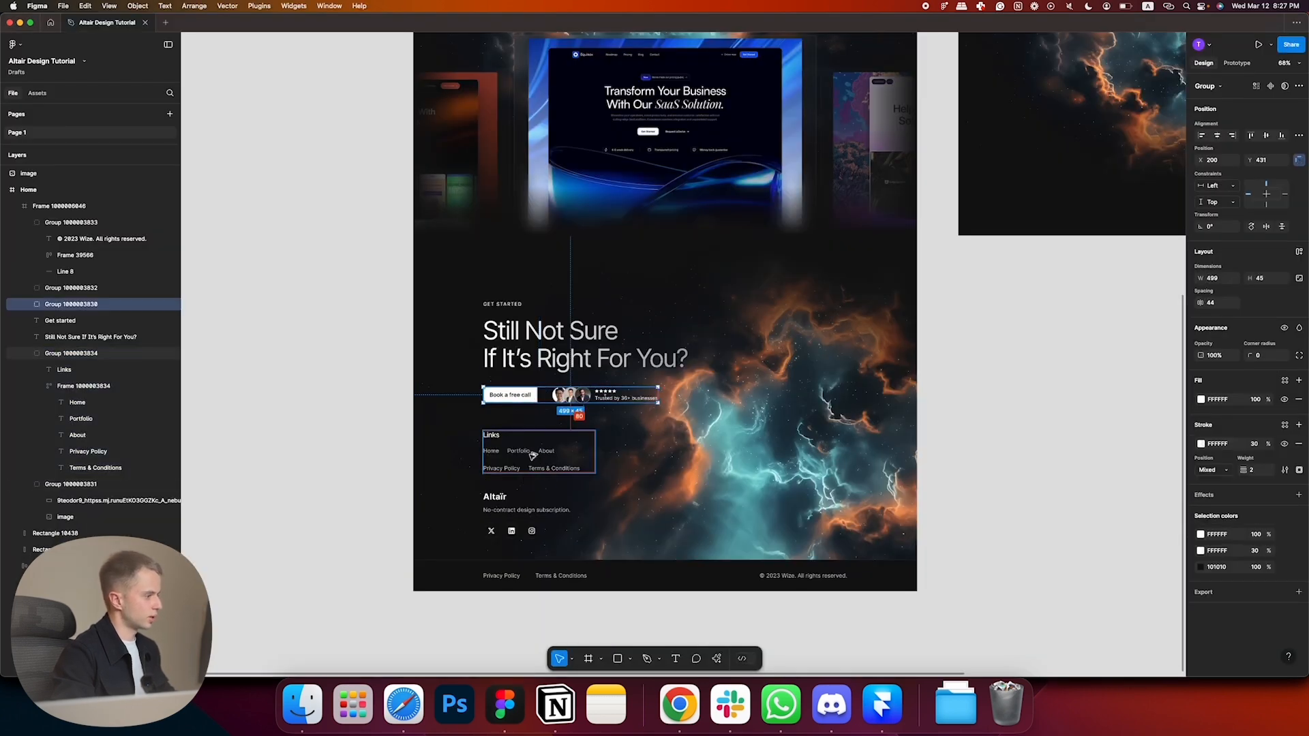
{"action": "key", "text": "super+Tab"}
{"action": "type", "text": "60"}
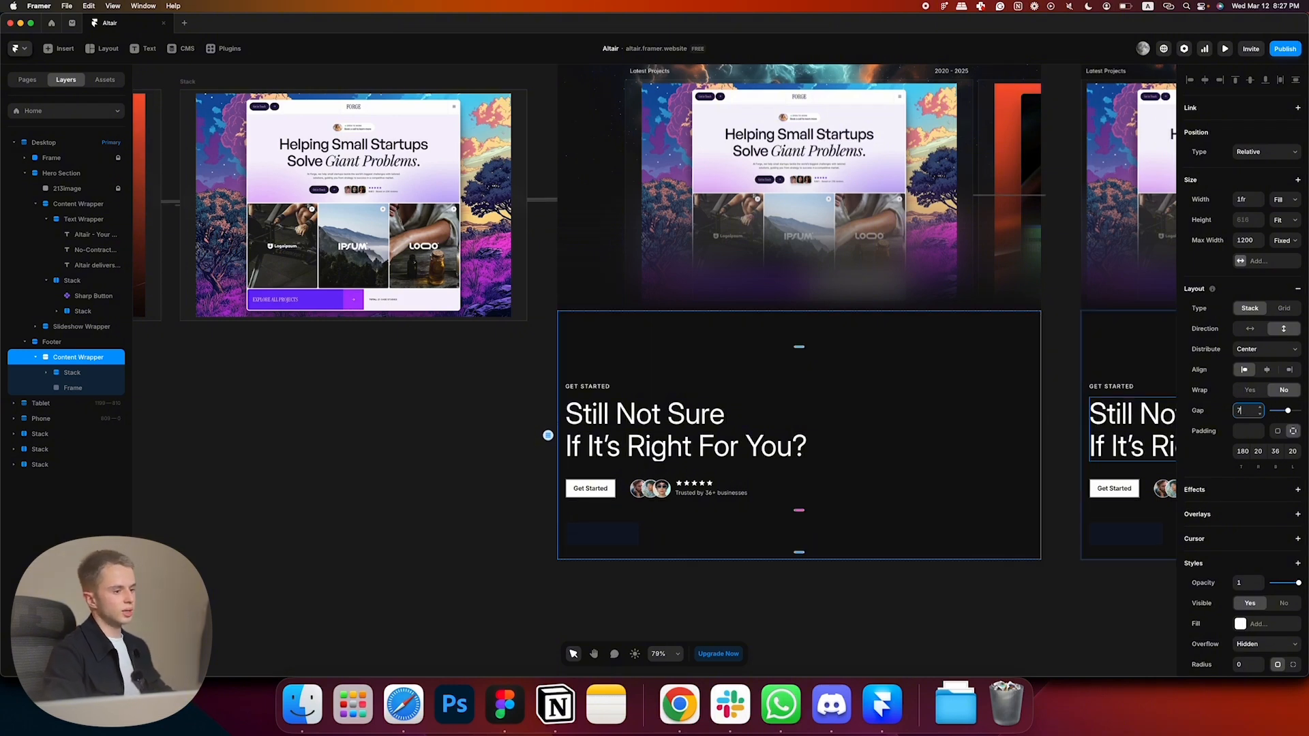
{"action": "key", "text": "Escape"}
- Set the new footer frame's width to Fill and its height to about 238, and remove its fill colour
{"action": "left_click", "coordinate": [631, 545]}
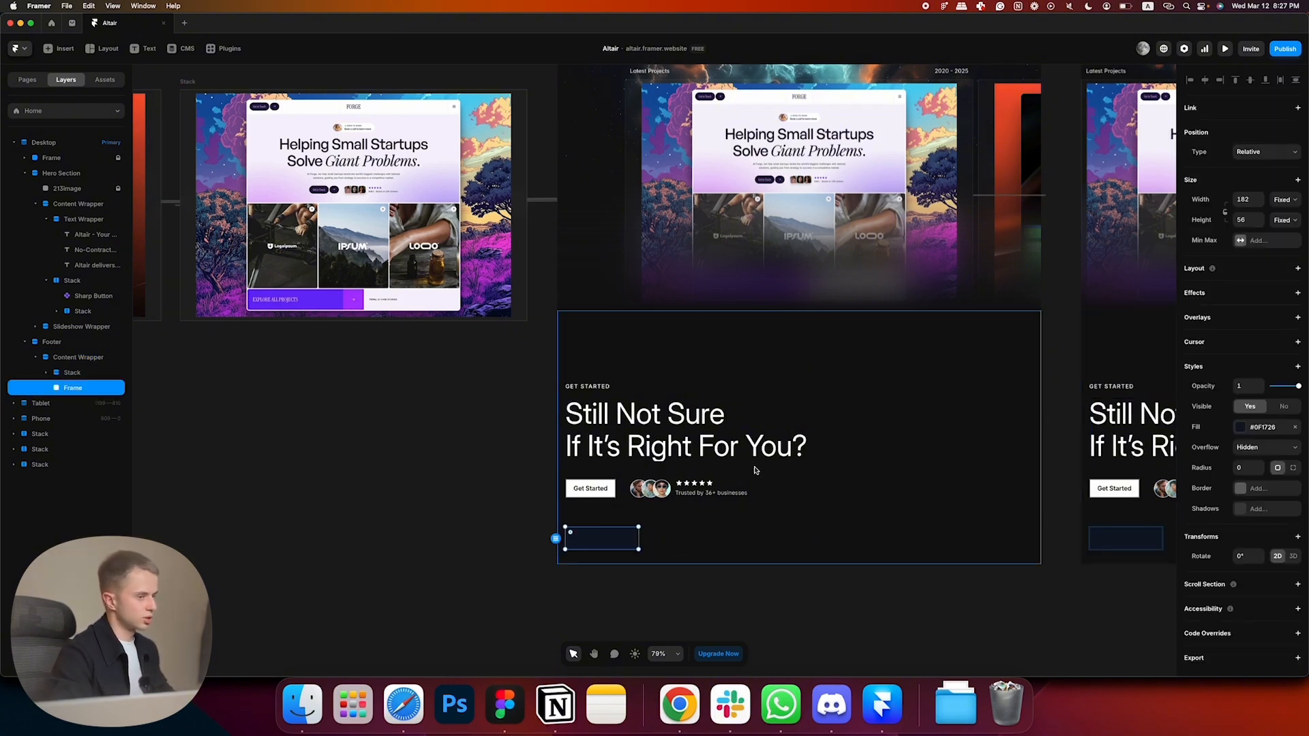
{"action": "left_click", "coordinate": [1292, 196]}
{"action": "left_click", "coordinate": [1286, 220]}
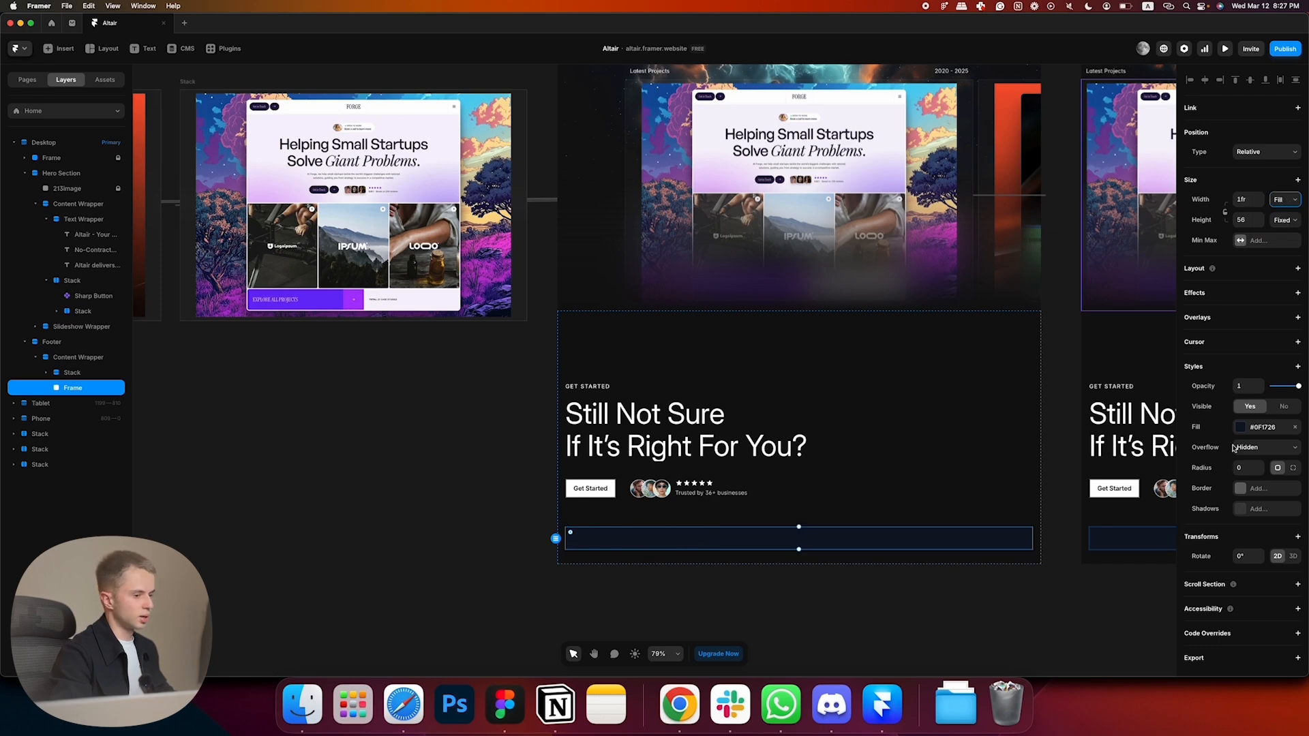
{"action": "left_click_drag", "start_coordinate": [801, 549], "coordinate": [799, 623]}
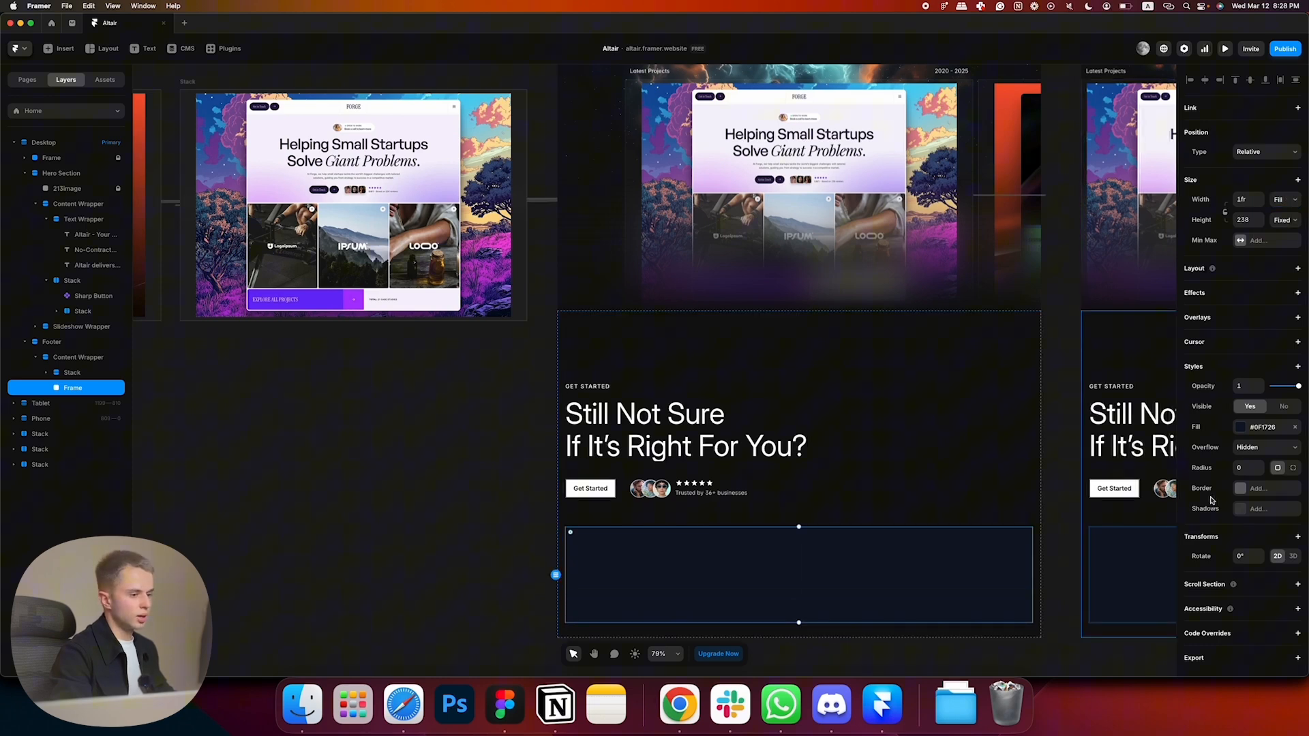
{"action": "left_click", "coordinate": [1294, 428]}
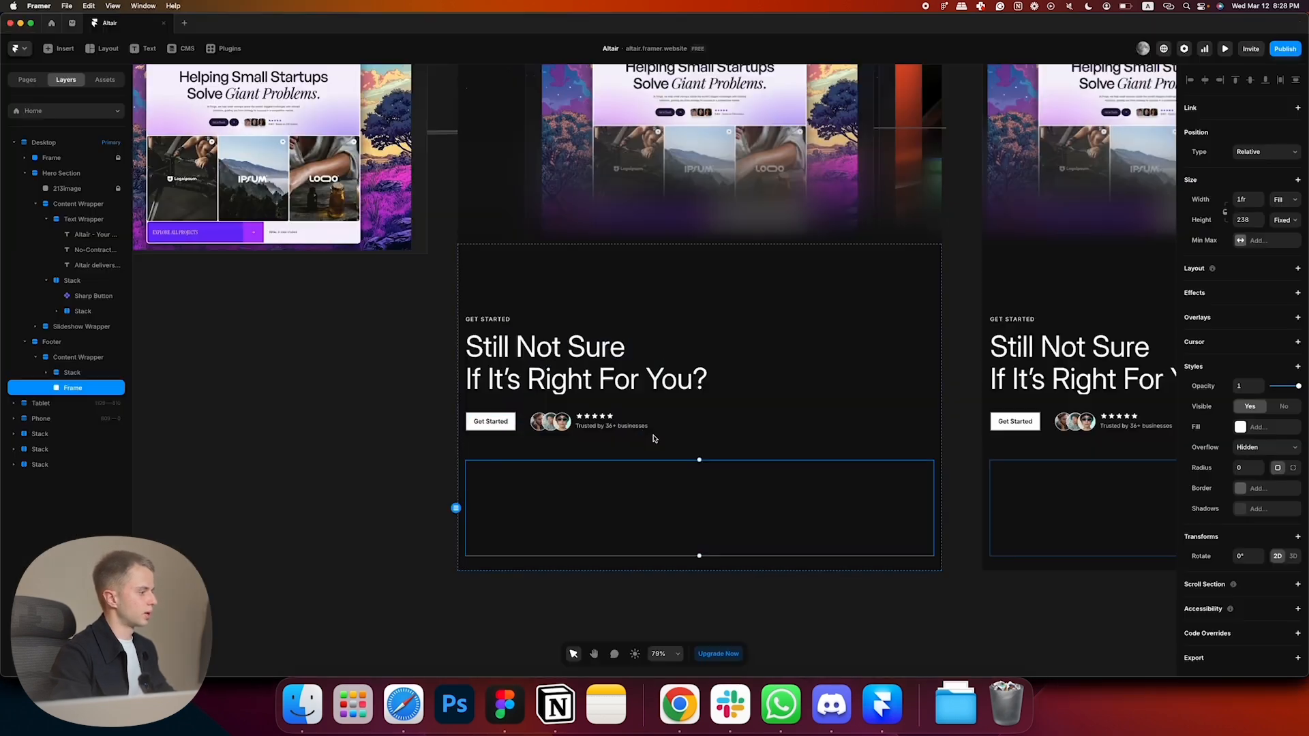
{"action": "left_click", "coordinate": [577, 384]}
{"action": "left_click", "coordinate": [284, 467]}
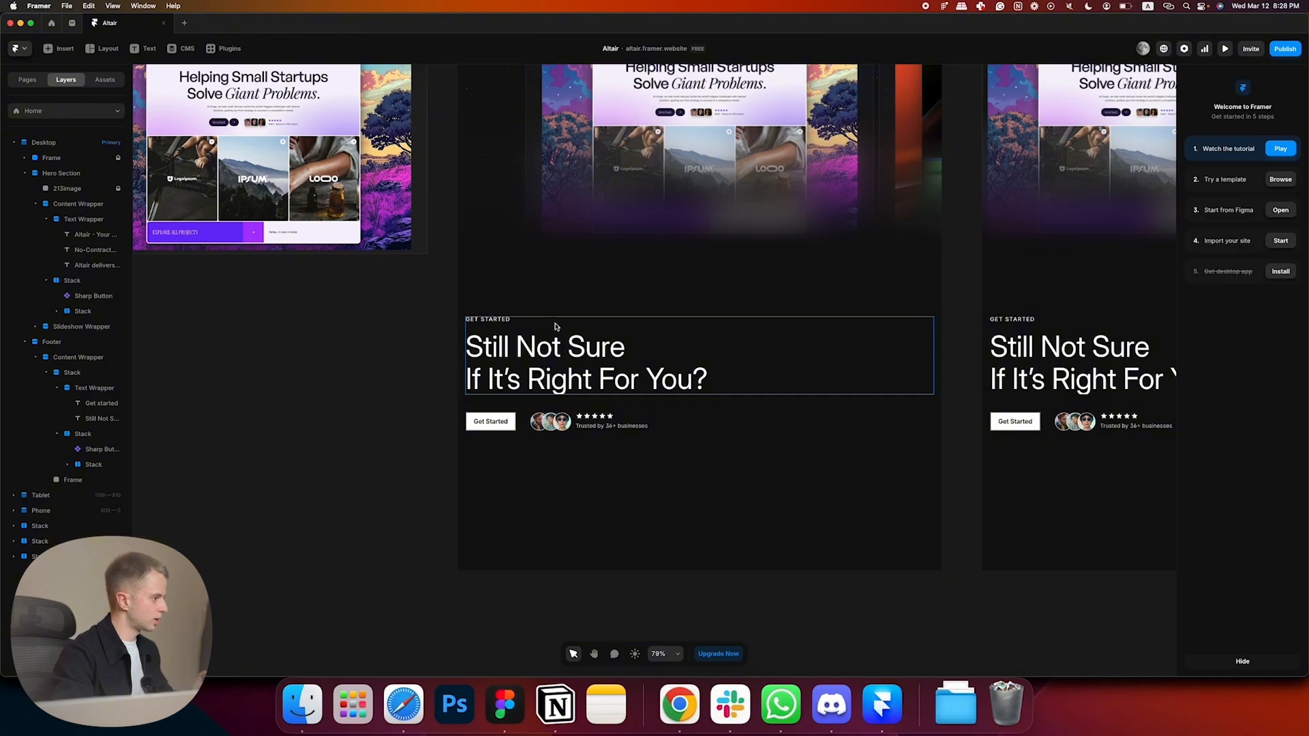
- Set the overflow of the footer's Text Wrapper to Visible
{"action": "scroll", "coordinate": [412, 422], "scroll_direction": "up", "scroll_amount": 5}
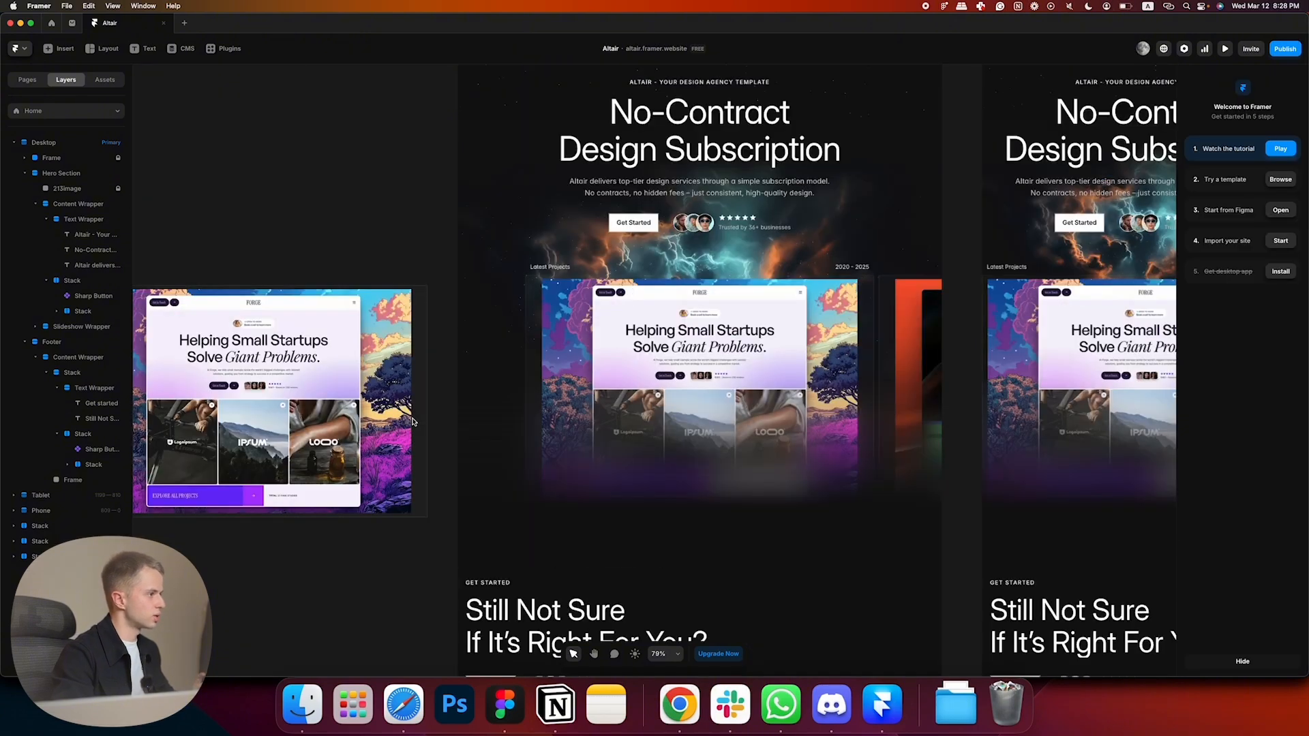
{"action": "scroll", "coordinate": [413, 422], "scroll_direction": "down", "scroll_amount": 5}
{"action": "scroll", "coordinate": [557, 394], "scroll_direction": "down", "scroll_amount": 5}
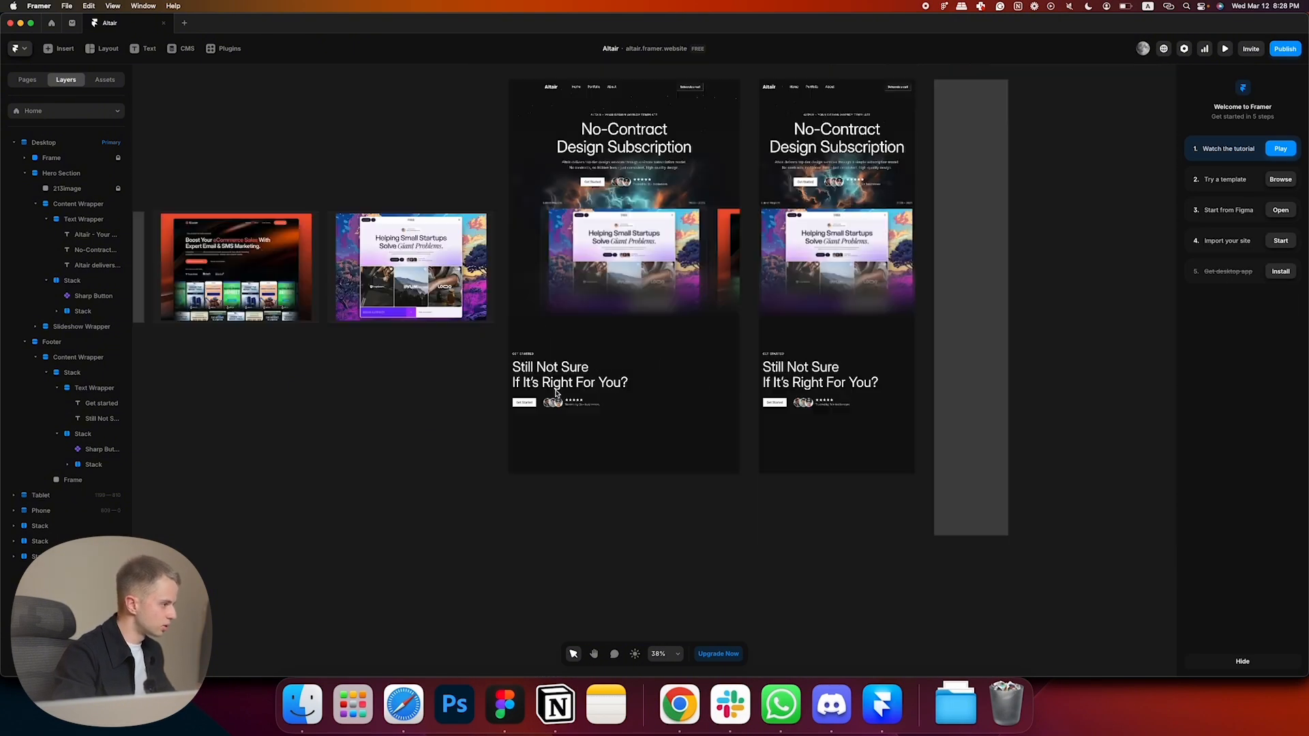
{"action": "scroll", "coordinate": [557, 394], "scroll_direction": "up", "scroll_amount": 5}
{"action": "scroll", "coordinate": [434, 332], "scroll_direction": "left", "scroll_amount": 2}
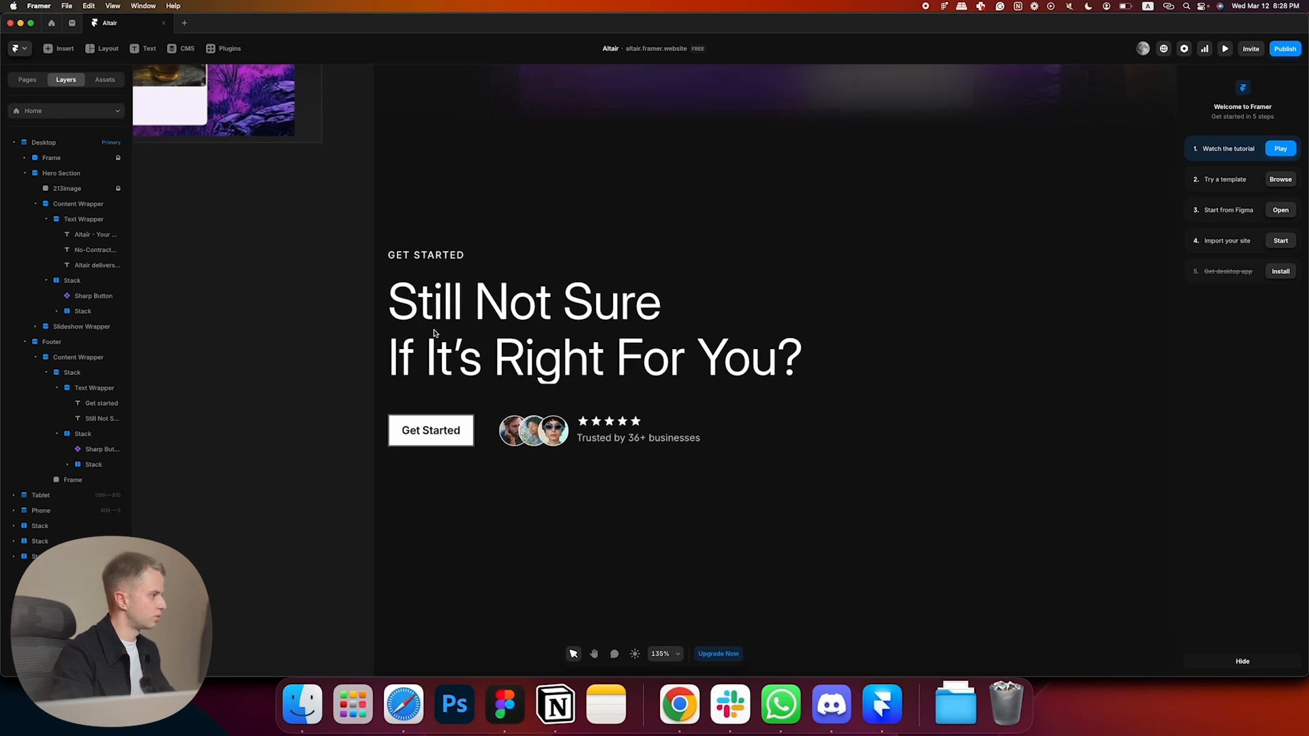
{"action": "left_click", "coordinate": [440, 272]}
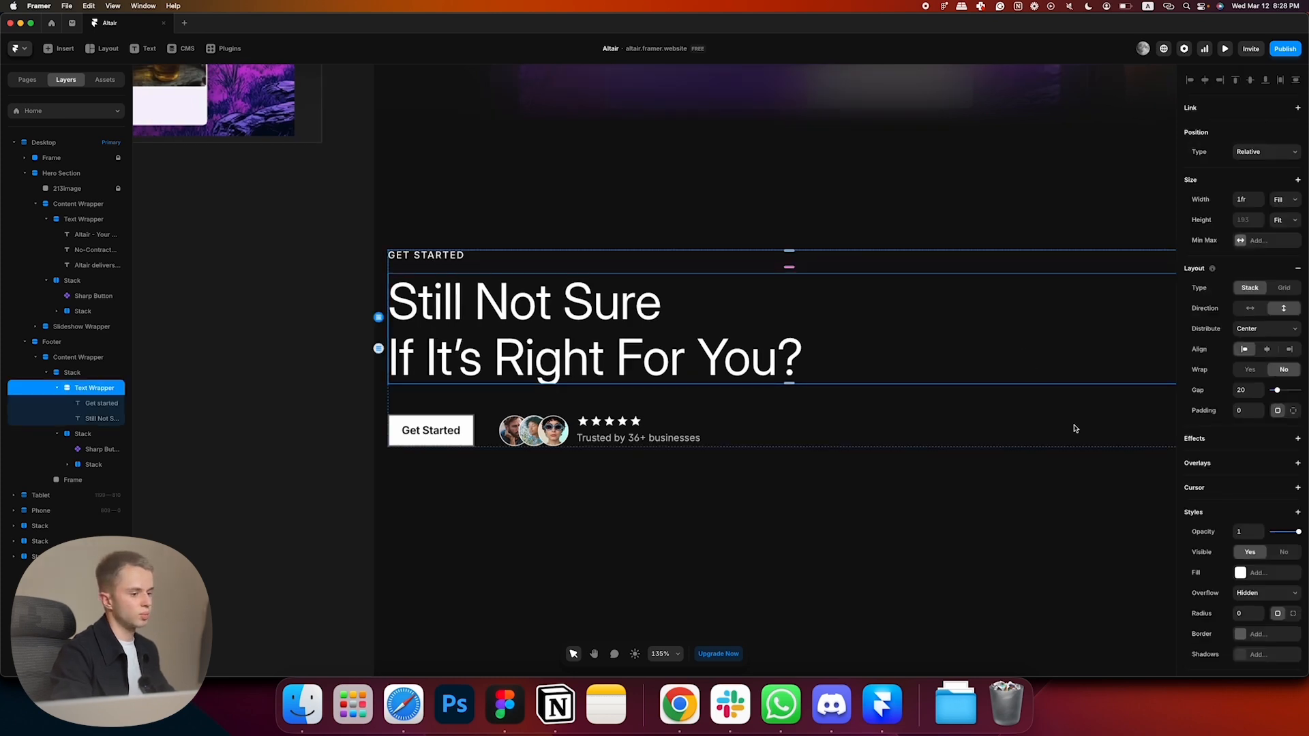
{"action": "left_click", "coordinate": [1258, 594]}
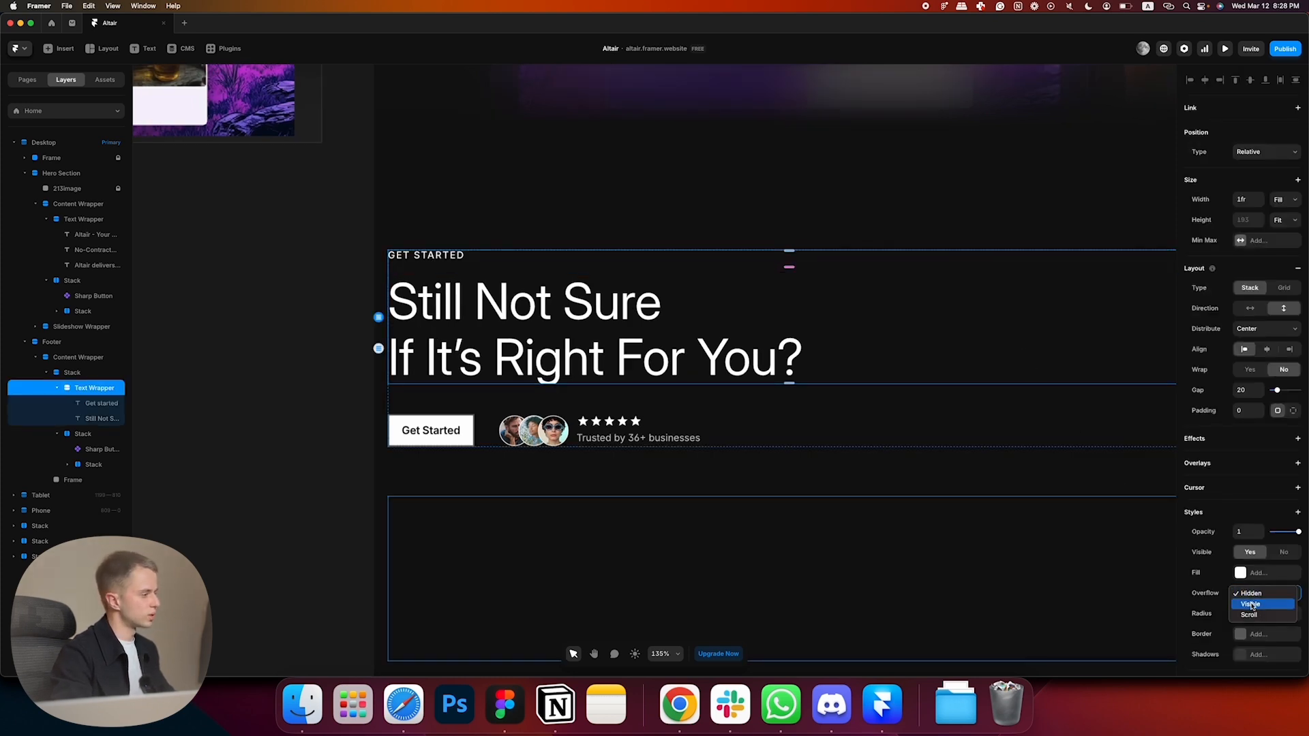
{"action": "left_click", "coordinate": [1252, 605]}
{"action": "scroll", "coordinate": [444, 416], "scroll_direction": "down", "scroll_amount": 5}
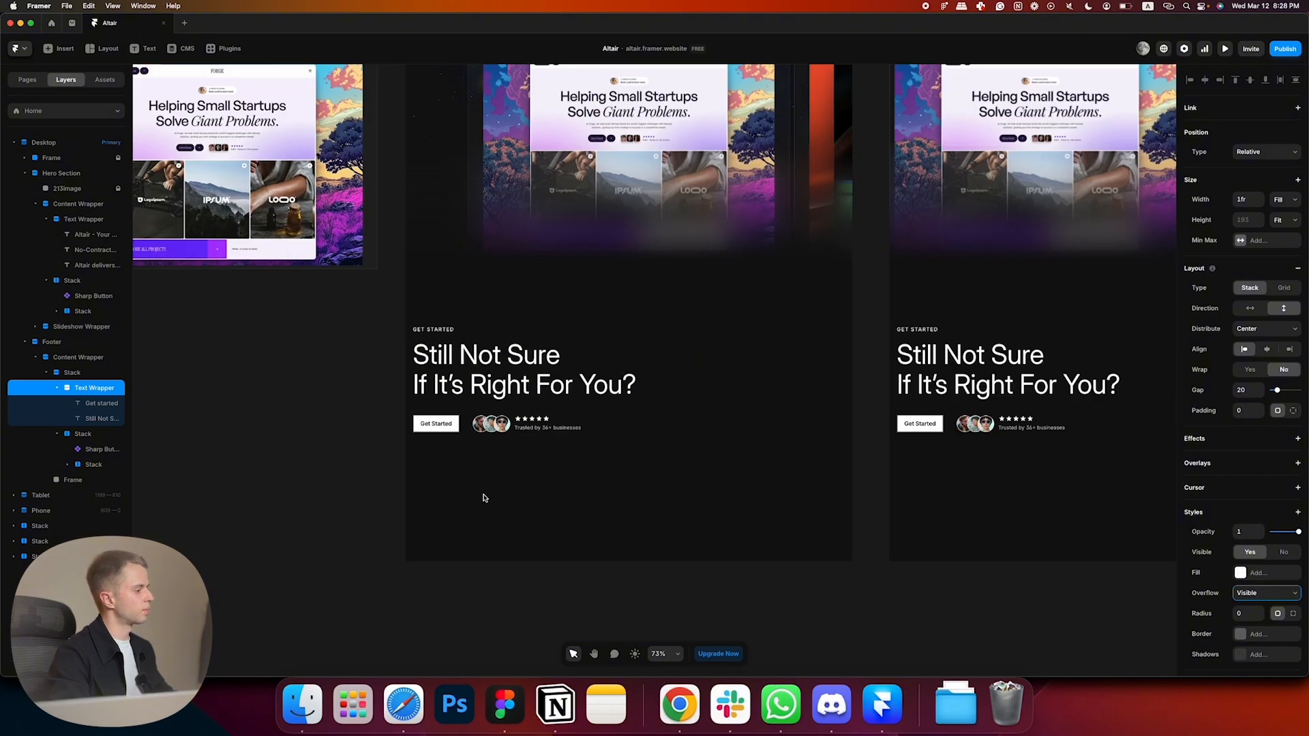
- Check the footer links block in Figma and add a stack layout to the empty footer frame in Framer
{"action": "left_click", "coordinate": [483, 497]}
{"action": "key", "text": "super+Tab"}
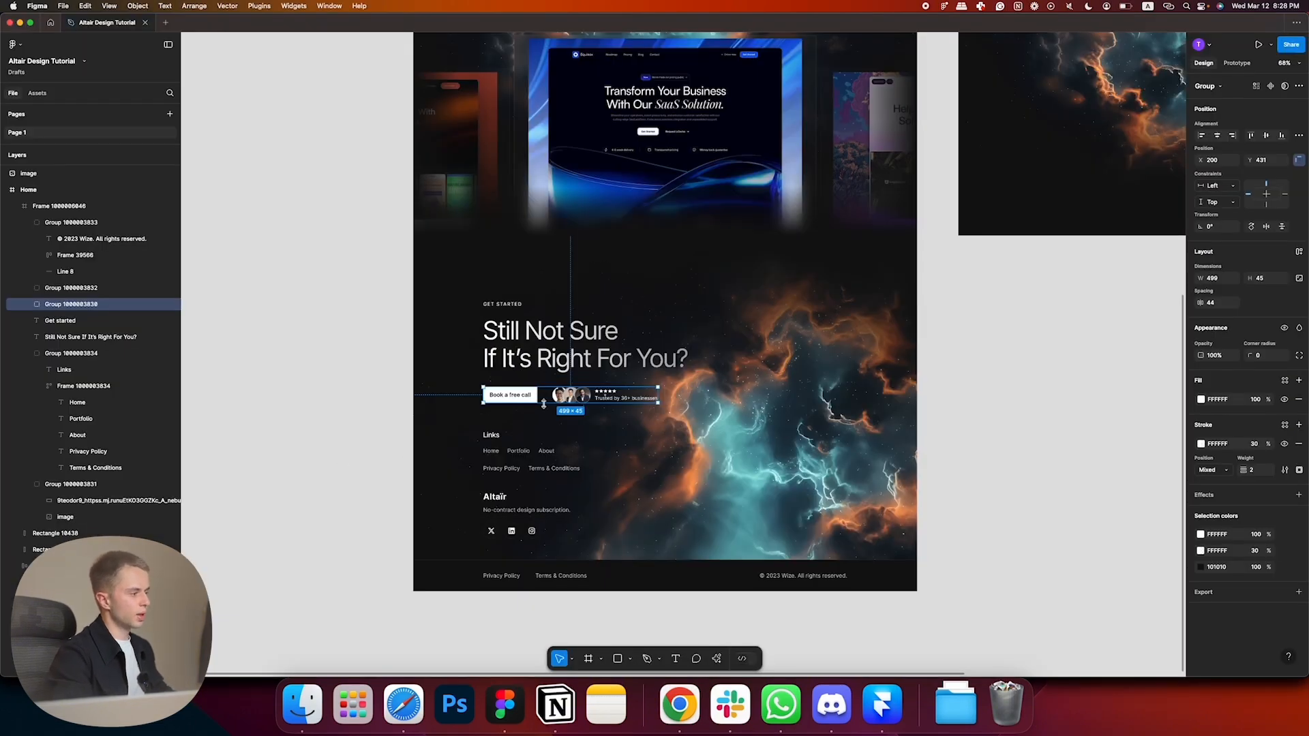
{"action": "key", "text": "super+Tab"}
{"action": "left_click", "coordinate": [1297, 269]}
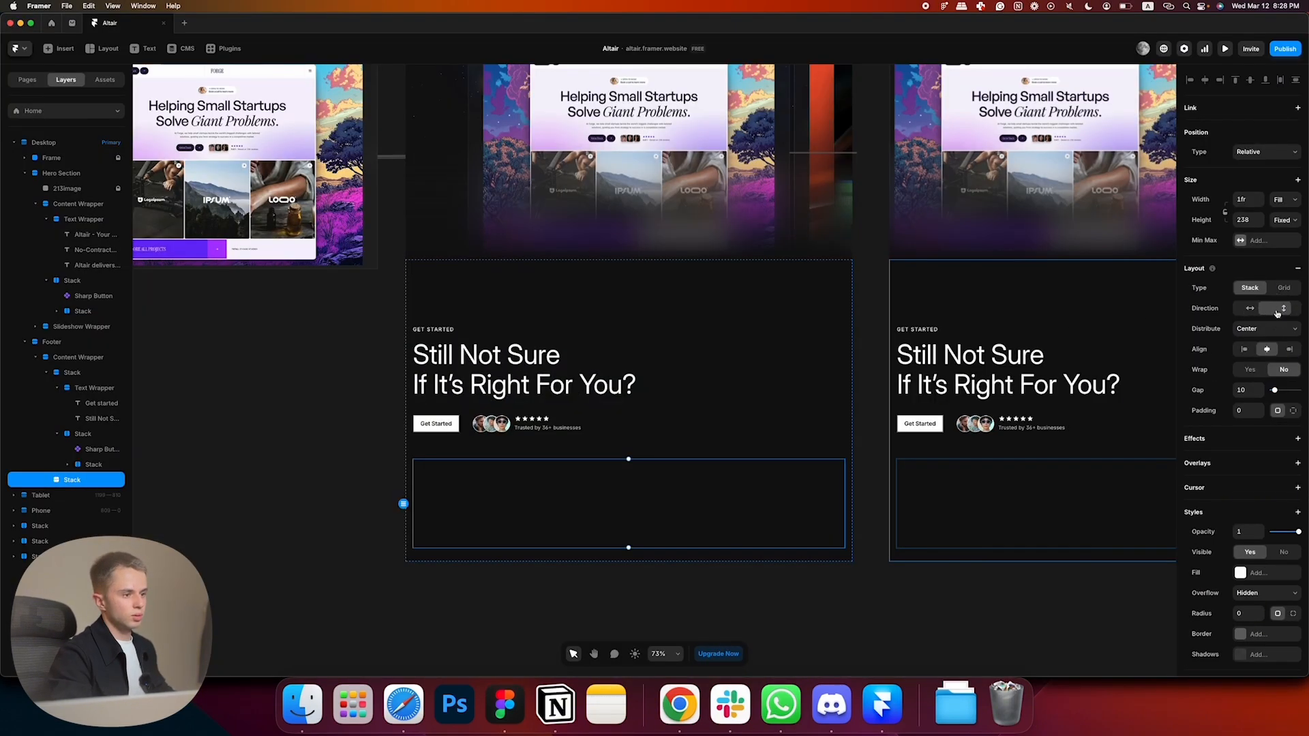
- Align the empty footer stack's content to the start and paste a copy of the "Still Not Sure If It's Right For You?" heading into it
{"action": "left_click", "coordinate": [1244, 349]}
{"action": "key", "text": "super+Tab"}
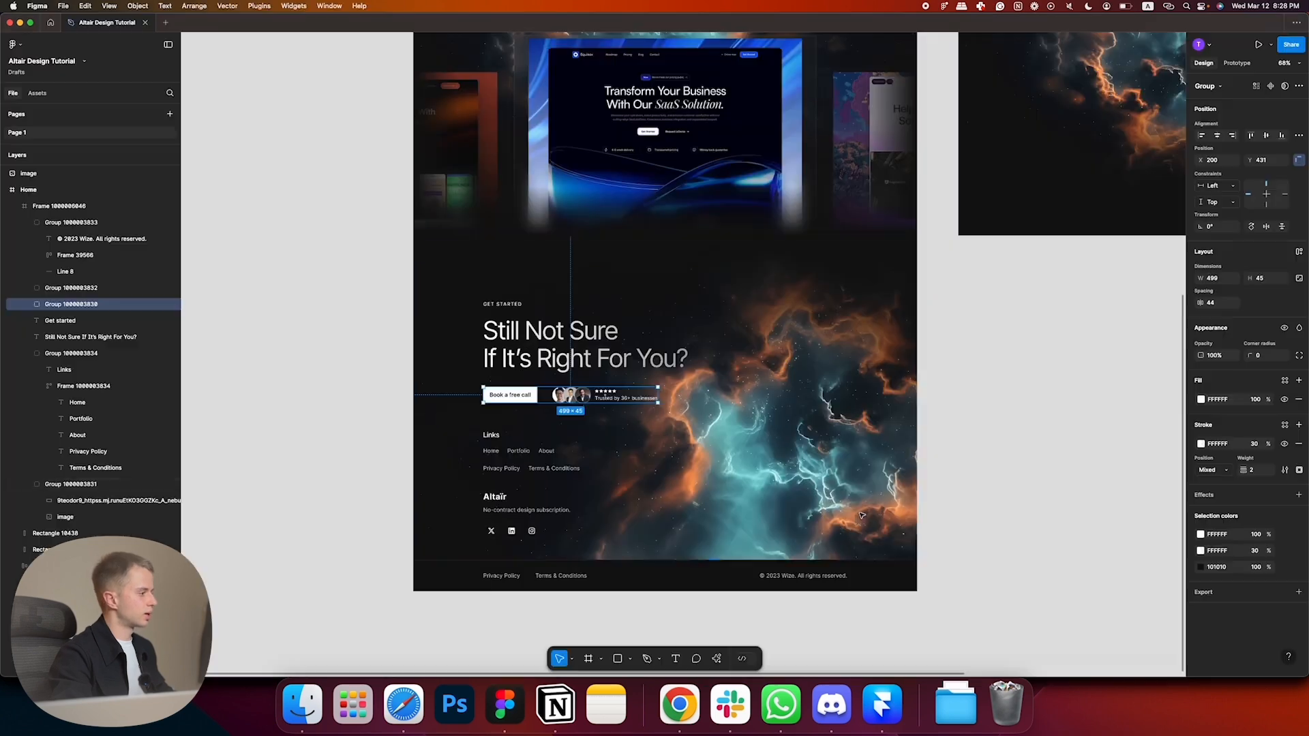
{"action": "key", "text": "super+Tab"}
{"action": "left_click", "coordinate": [477, 371]}
{"action": "key", "text": "super+c"}
{"action": "left_click", "coordinate": [550, 471]}
{"action": "key", "text": "super+v"}
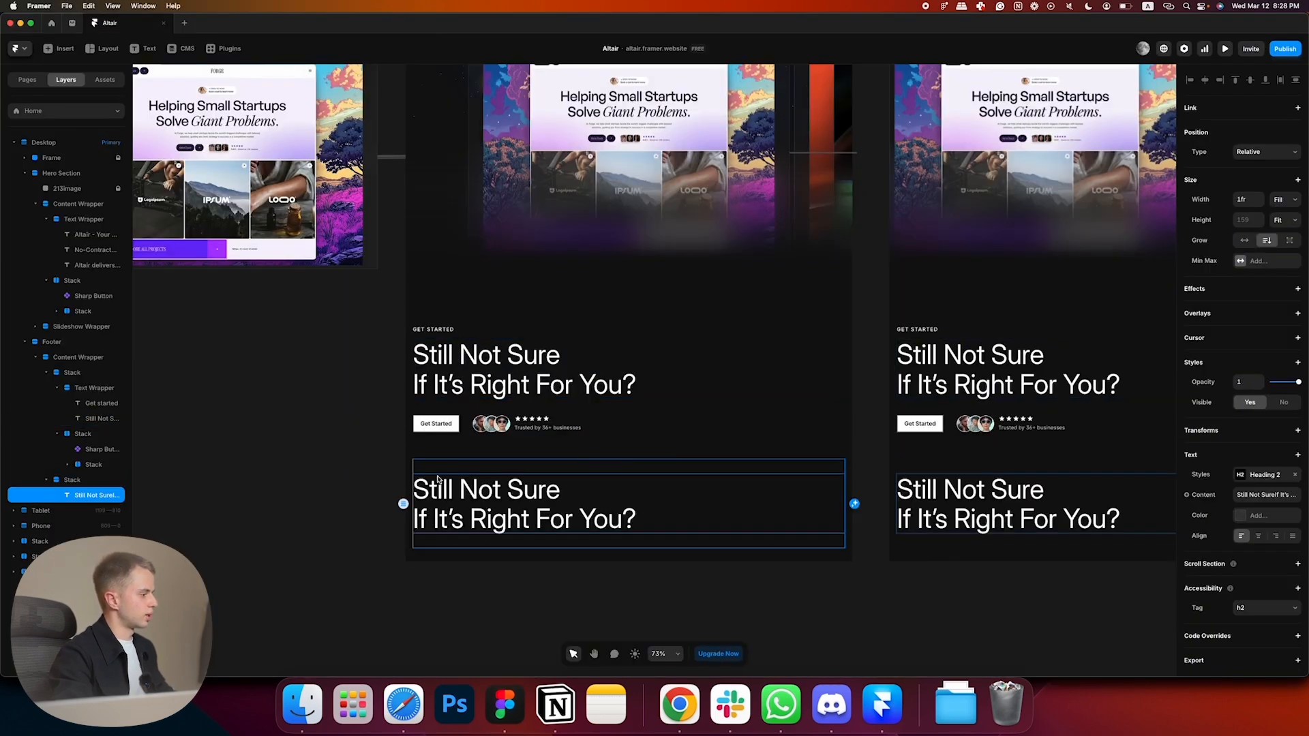
- Apply the Heading 3 style to the pasted heading and replace its text with "Links" copied from the Figma footer design
{"action": "left_click", "coordinate": [1250, 475]}
{"action": "left_click", "coordinate": [1085, 576]}
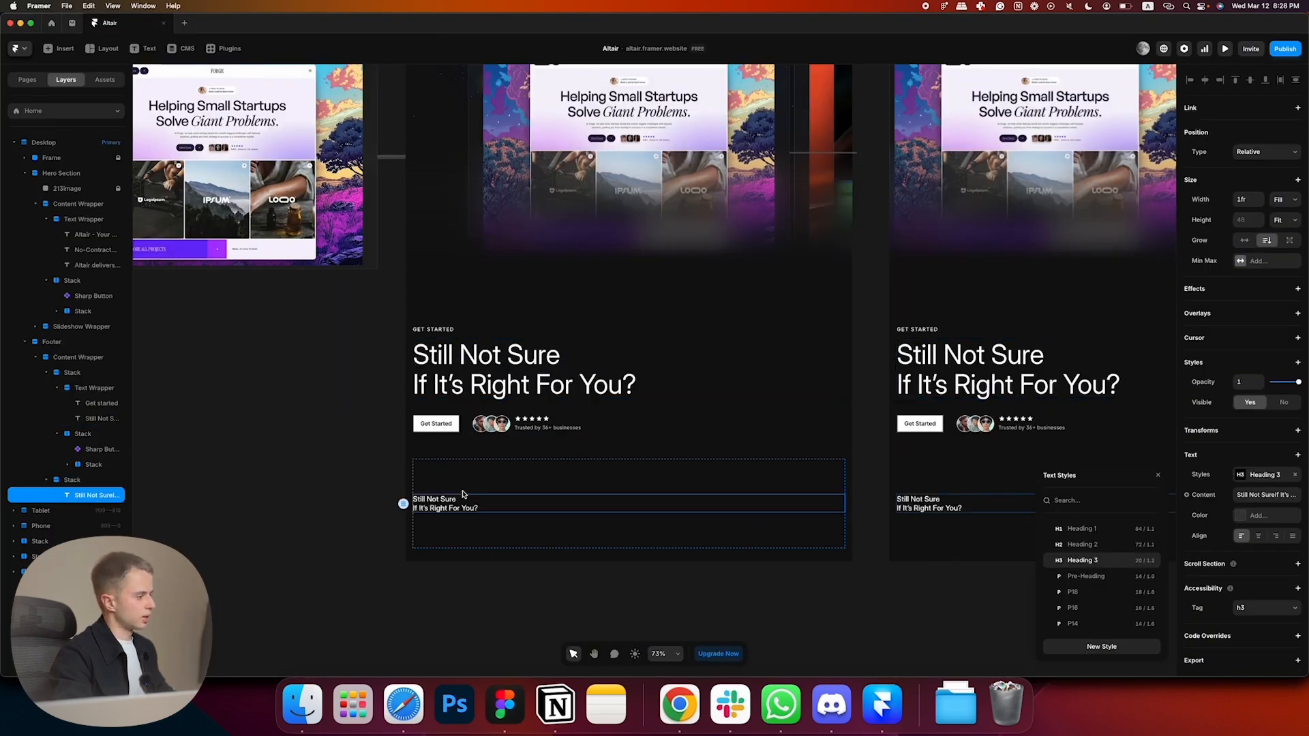
{"action": "key", "text": "super+Tab"}
{"action": "double_click", "coordinate": [499, 436]}
{"action": "double_click", "coordinate": [498, 436]}
{"action": "key", "text": "super+Tab"}
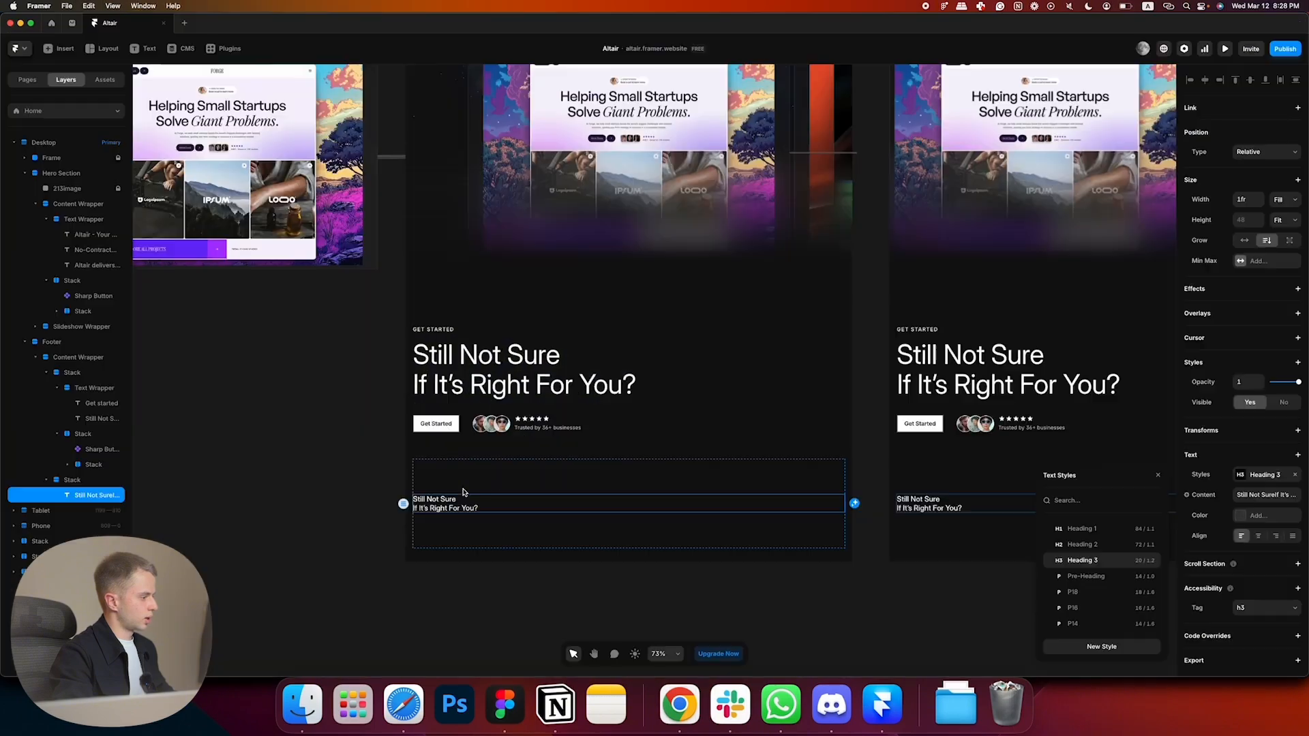
{"action": "triple_click", "coordinate": [438, 503]}
{"action": "key", "text": "super+a"}
{"action": "key", "text": "super+v"}
{"action": "left_click", "coordinate": [343, 519]}
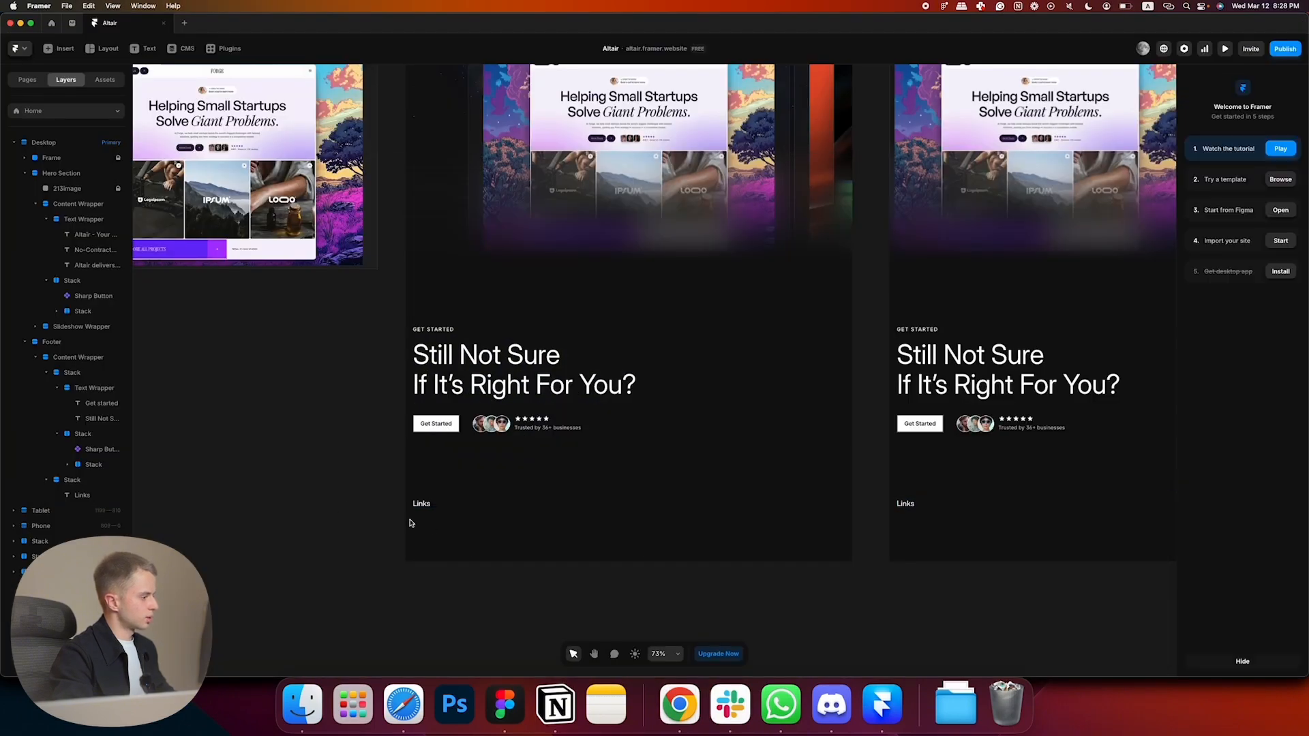
- Draw a frame about 151 × 47 inside the lower footer stack and order it below the Links heading
{"action": "key", "text": "super+Tab"}
{"action": "key", "text": "super+Tab"}
{"action": "key", "text": "f"}
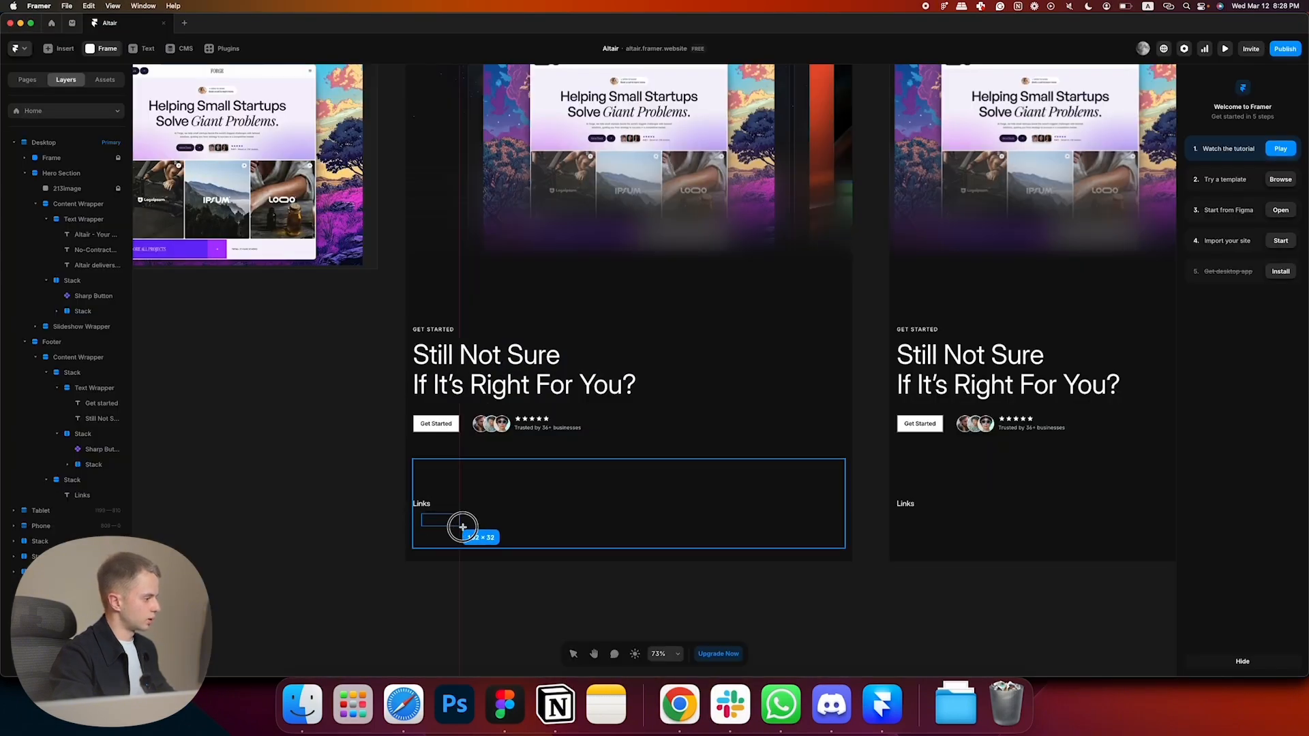
{"action": "left_click_drag", "start_coordinate": [462, 526], "coordinate": [464, 528]}
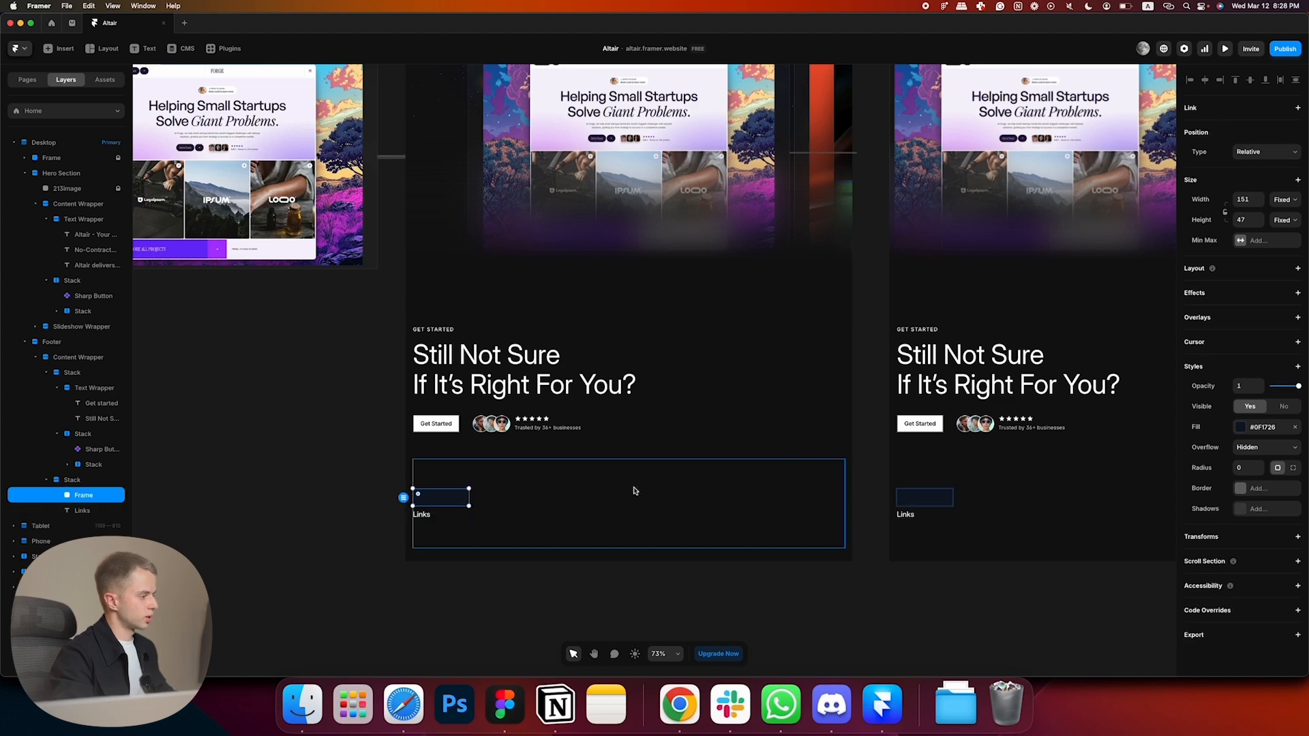
{"action": "key", "text": "Down"}
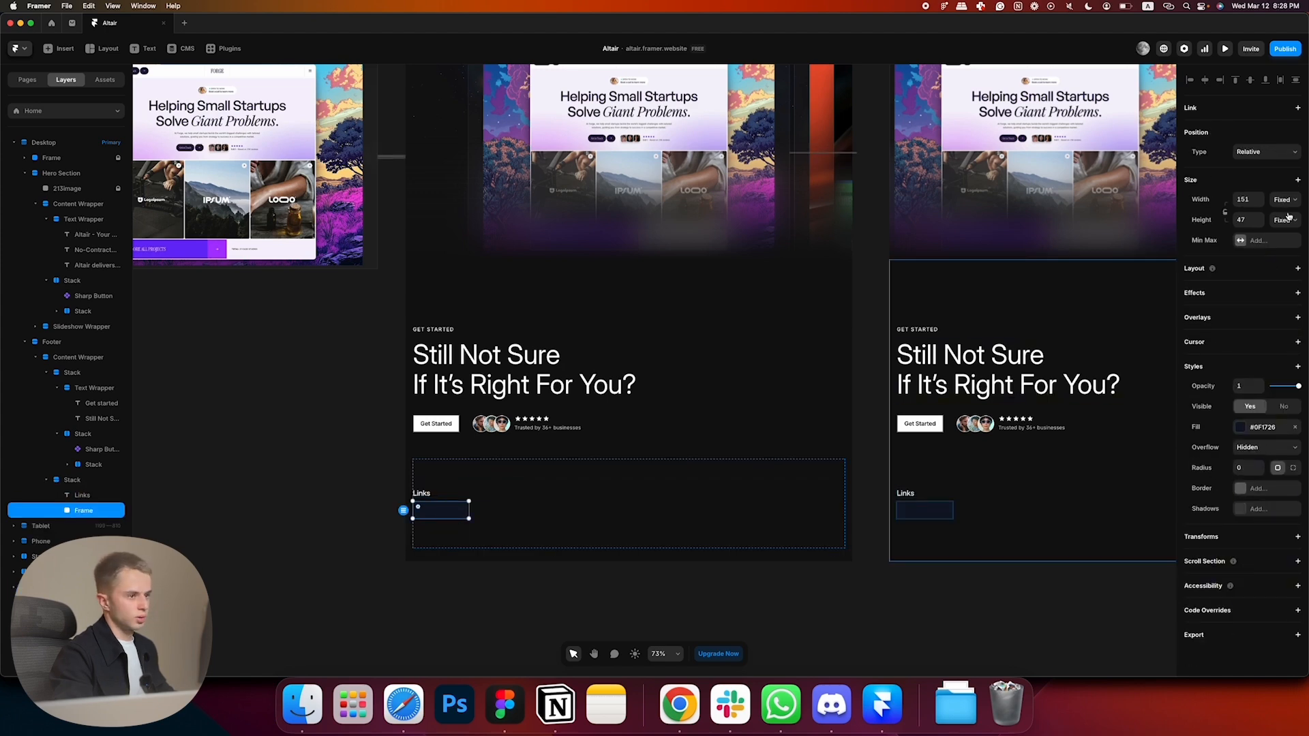
- Set the new frame's width to Fill and stretch its height to about 141
{"action": "left_click", "coordinate": [1285, 200]}
{"action": "left_click", "coordinate": [1280, 221]}
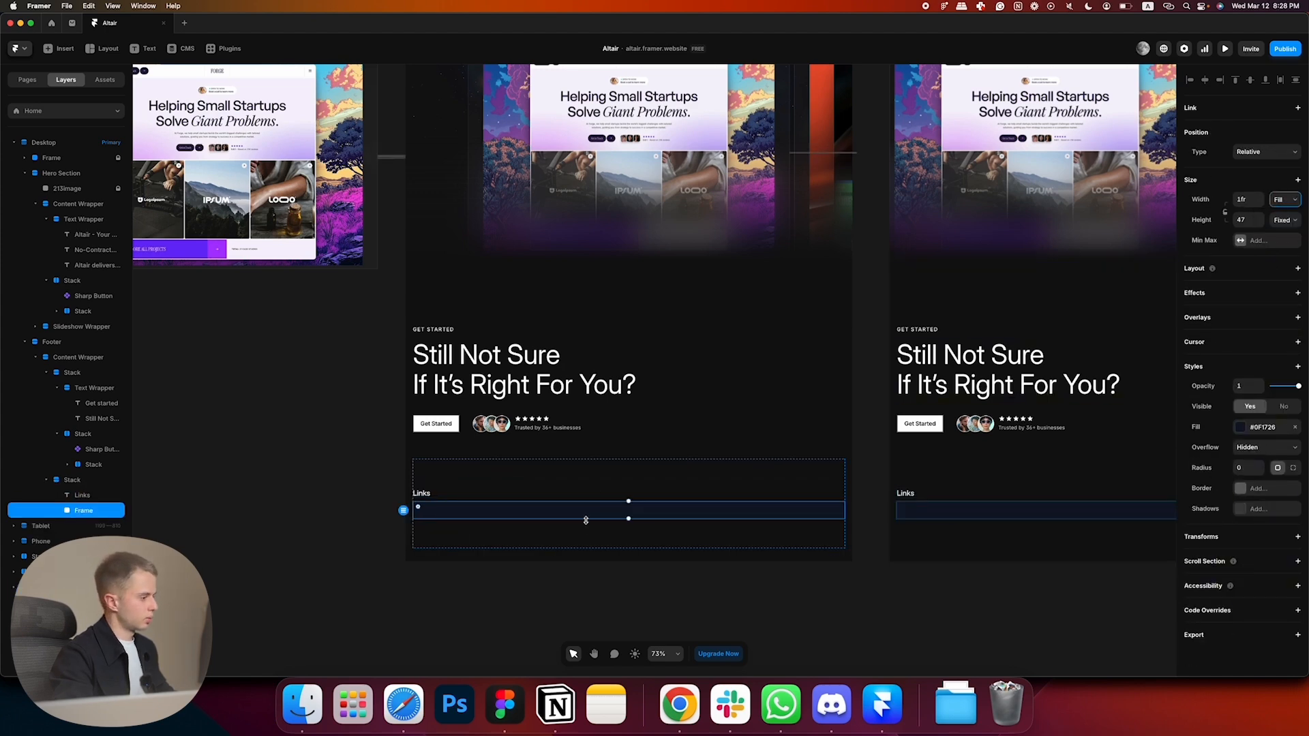
{"action": "left_click_drag", "start_coordinate": [585, 520], "coordinate": [580, 556]}
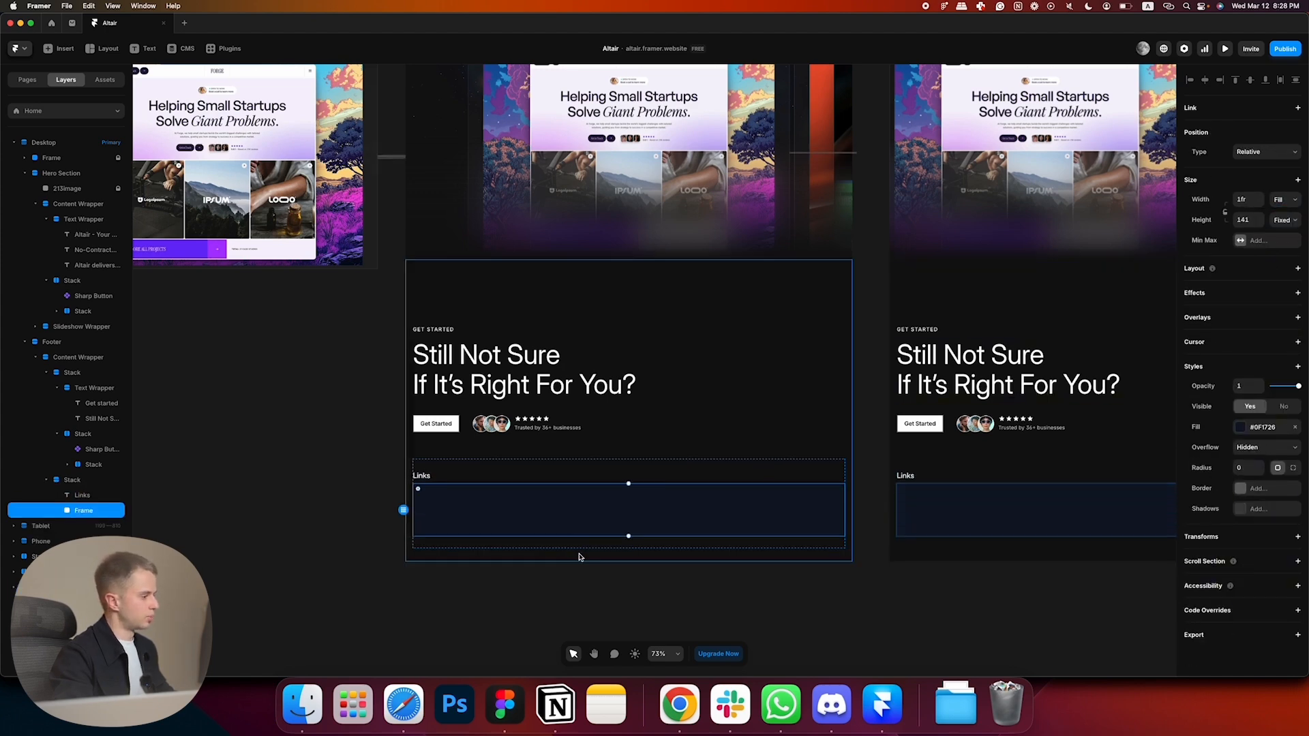
- Remove the frame's fill and turn it into a horizontal wrapping stack with a gap of 24, checking the spacing in Figma
{"action": "left_click", "coordinate": [1294, 428]}
{"action": "left_click", "coordinate": [1267, 271]}
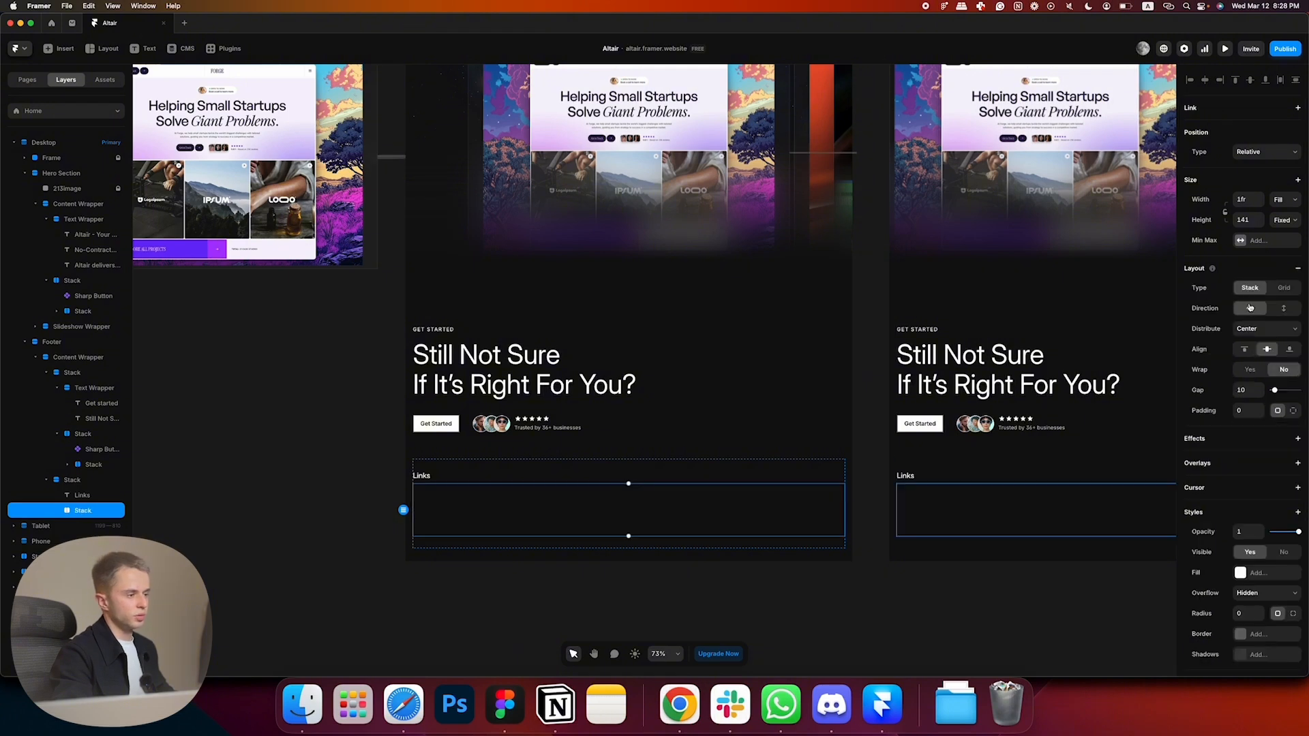
{"action": "key", "text": "super+Tab"}
{"action": "left_click", "coordinate": [487, 451]}
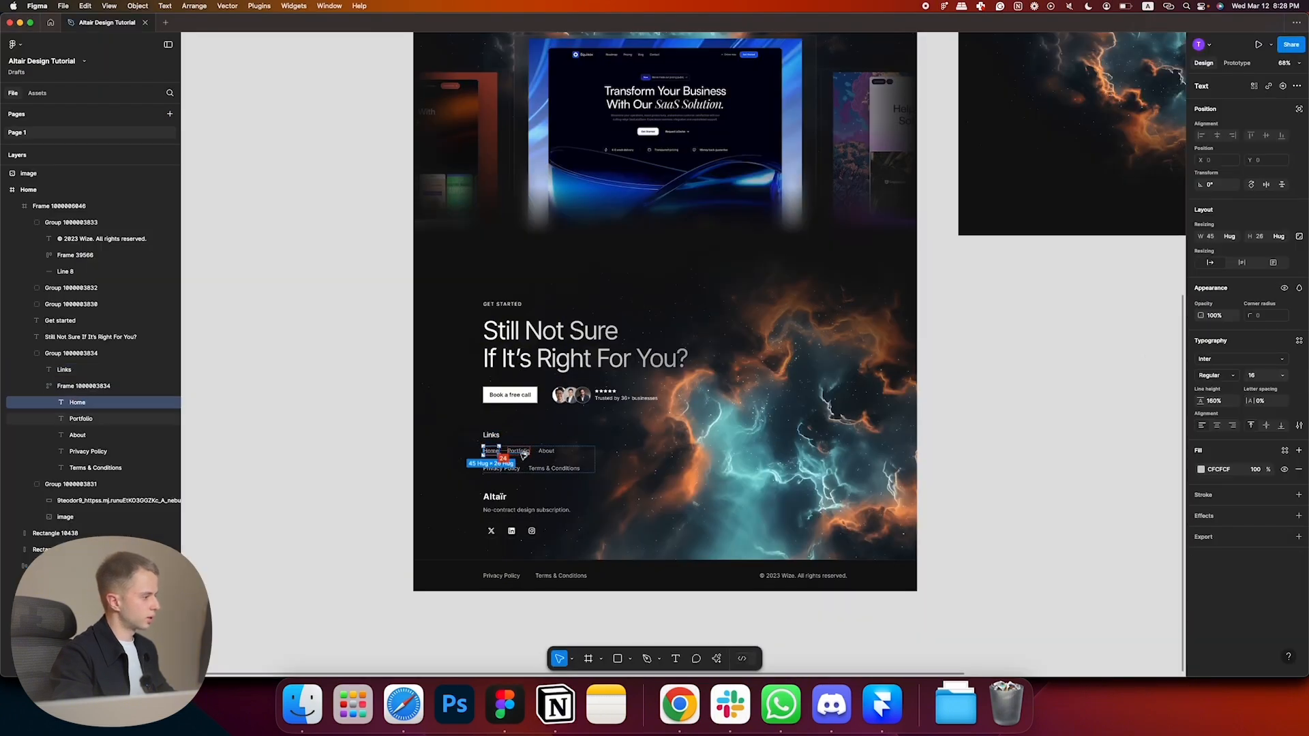
{"action": "key", "text": "super+Tab"}
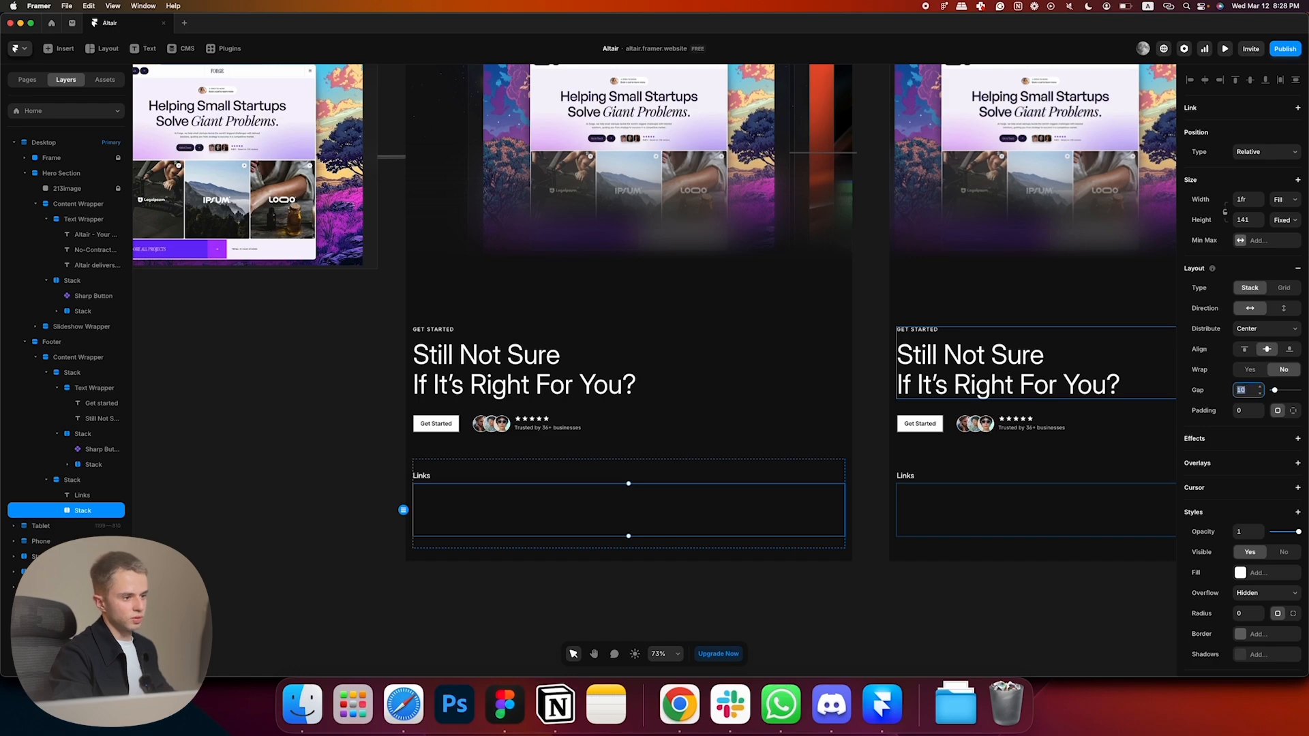
{"action": "type", "text": "20"}
{"action": "key", "text": "super+Tab"}
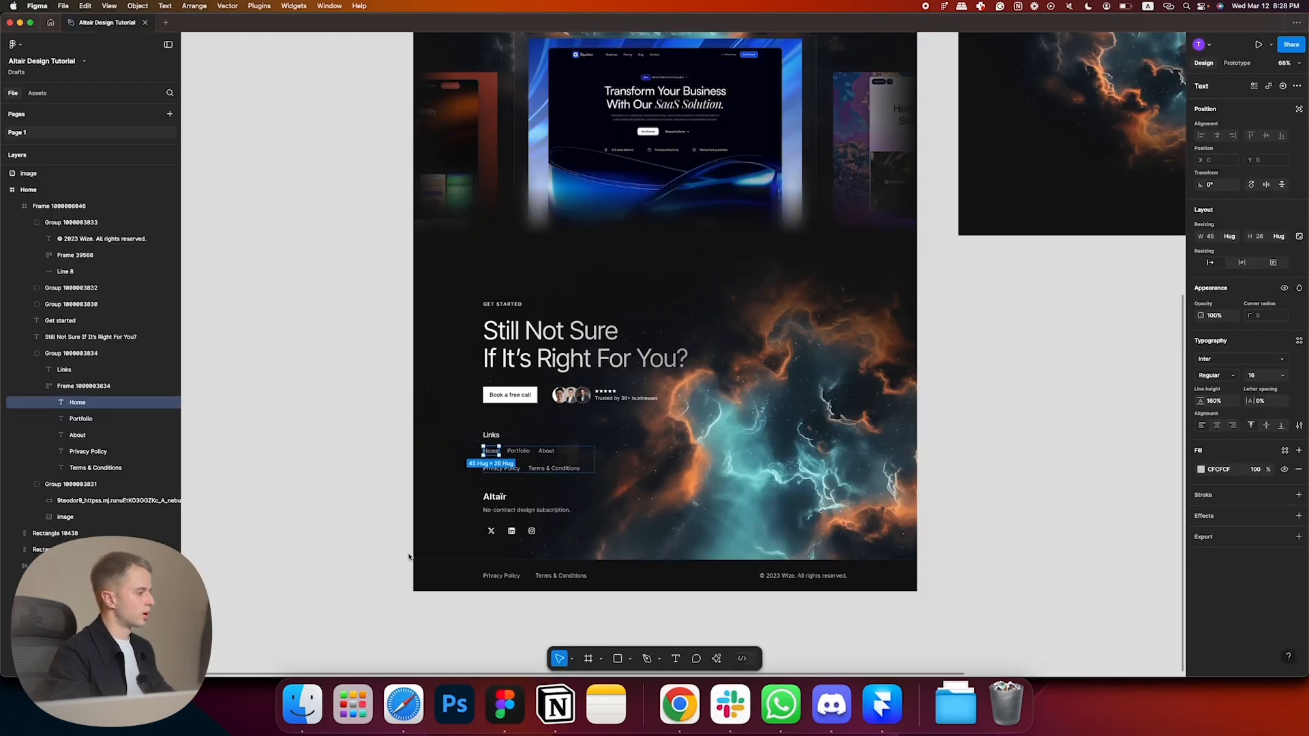
{"action": "key", "text": "super+Tab"}
{"action": "key", "text": "super+Tab"}
{"action": "key", "text": "super+Tab"}
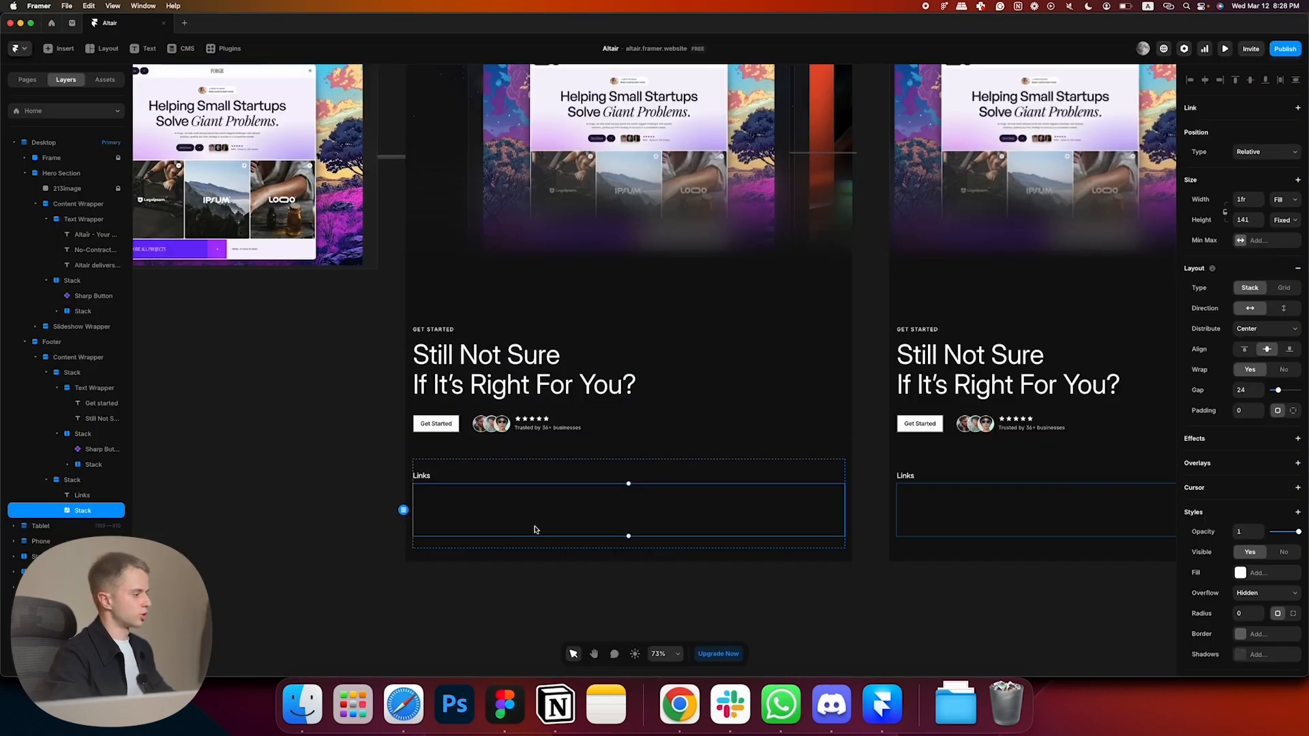
- Paste a copy of the Links heading into the new stack, with its width set to Fit and text style P16
{"action": "key", "text": "super+Tab"}
{"action": "key", "text": "super+Tab"}
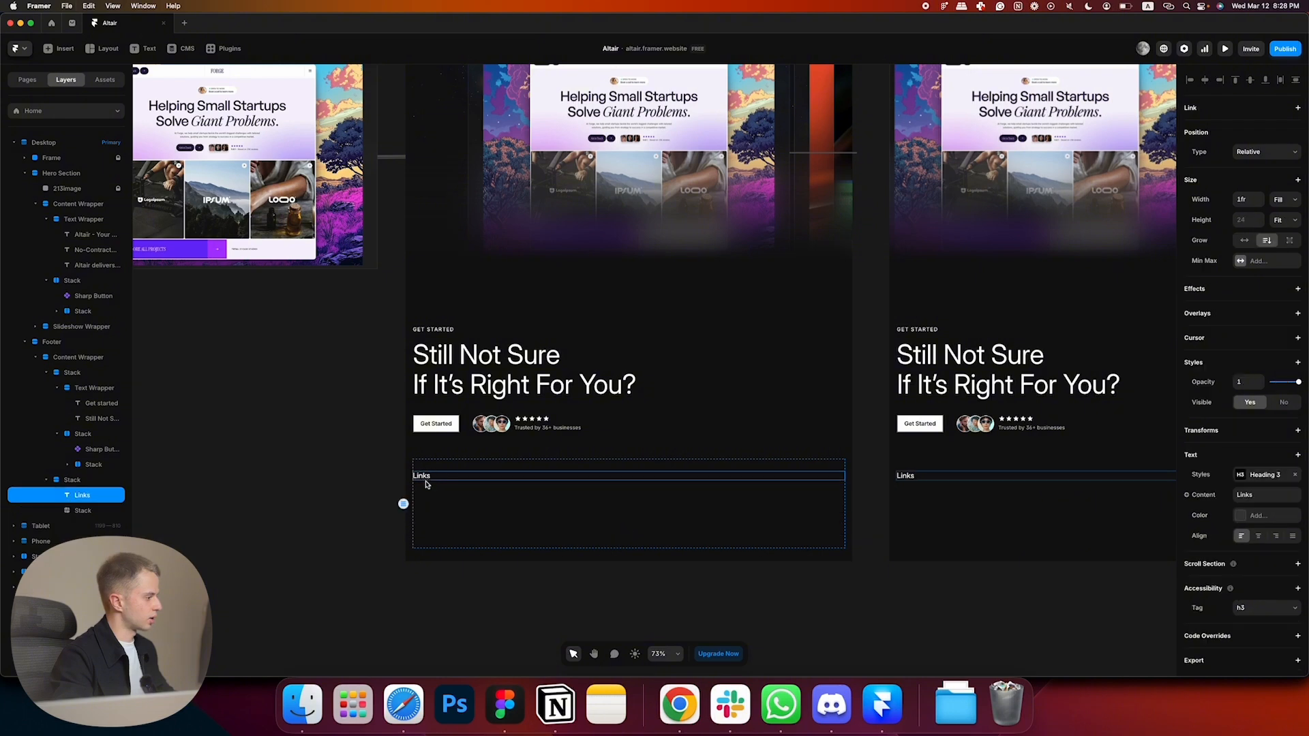
{"action": "key", "text": "super+v"}
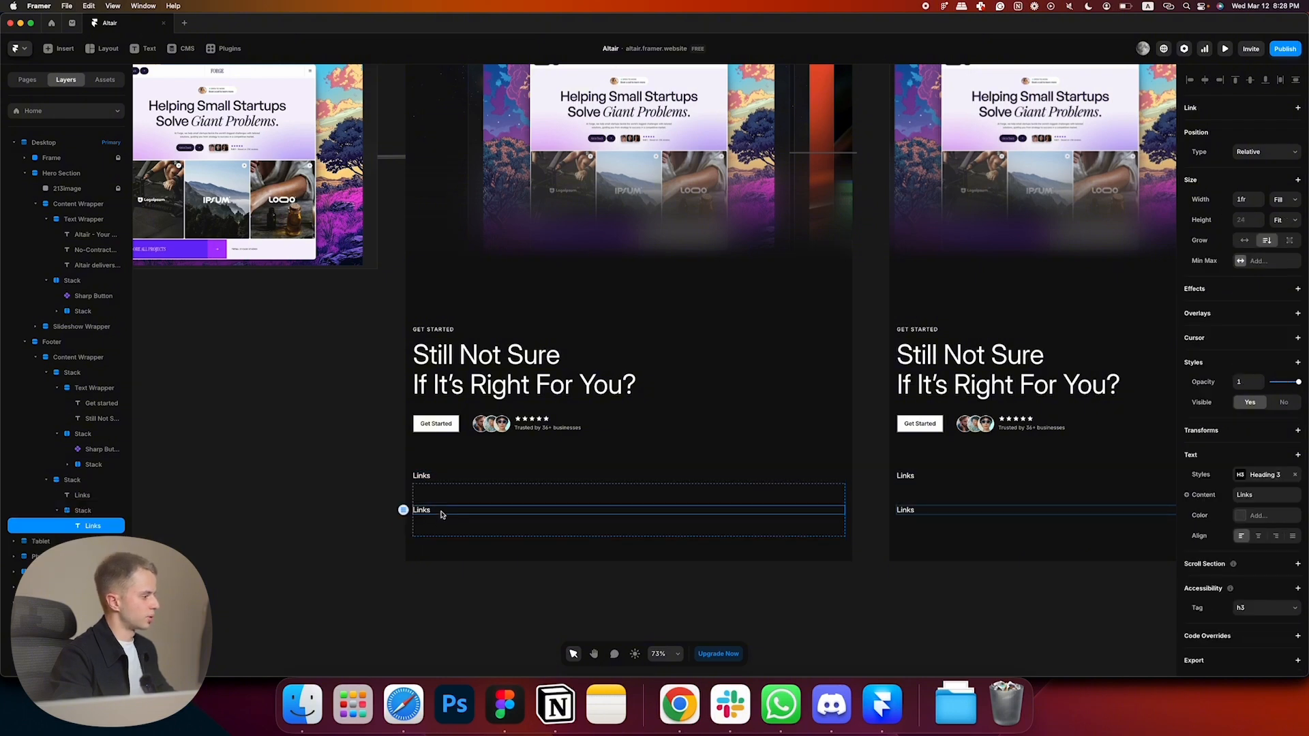
{"action": "left_click", "coordinate": [1282, 200]}
{"action": "left_click", "coordinate": [1283, 210]}
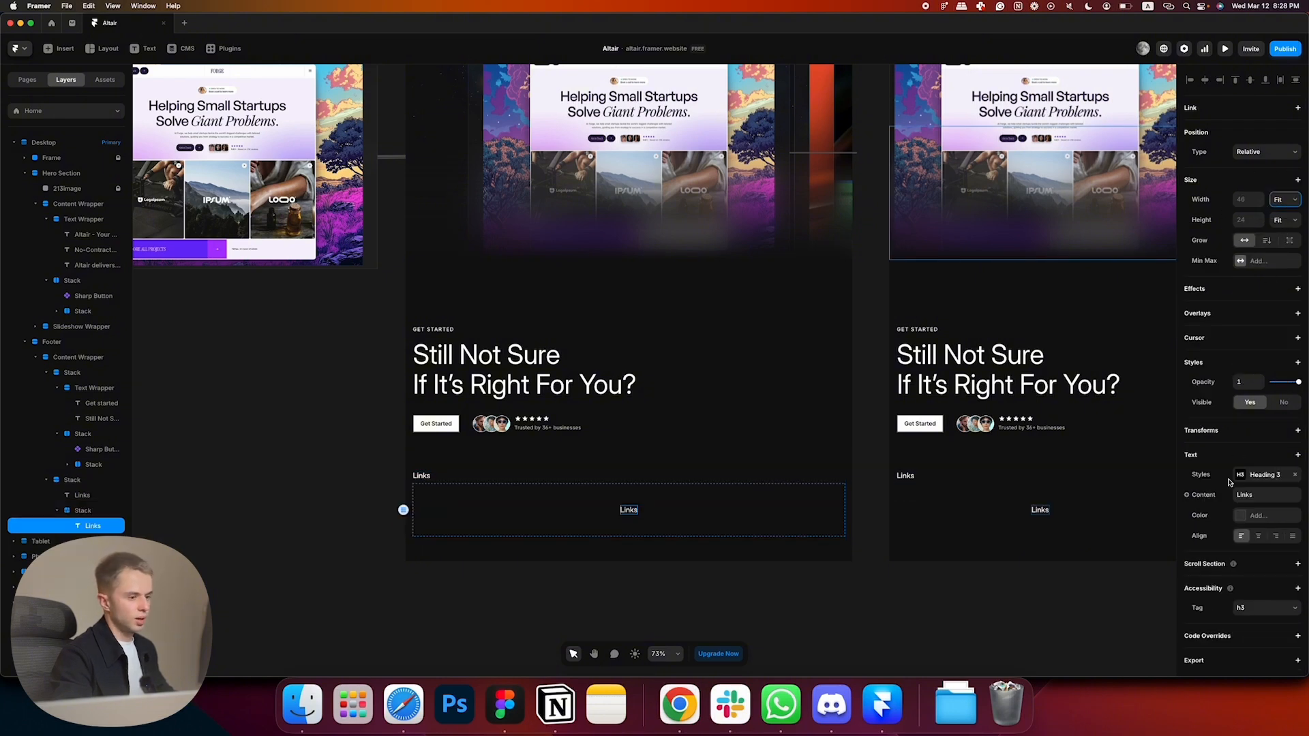
{"action": "left_click", "coordinate": [1260, 476]}
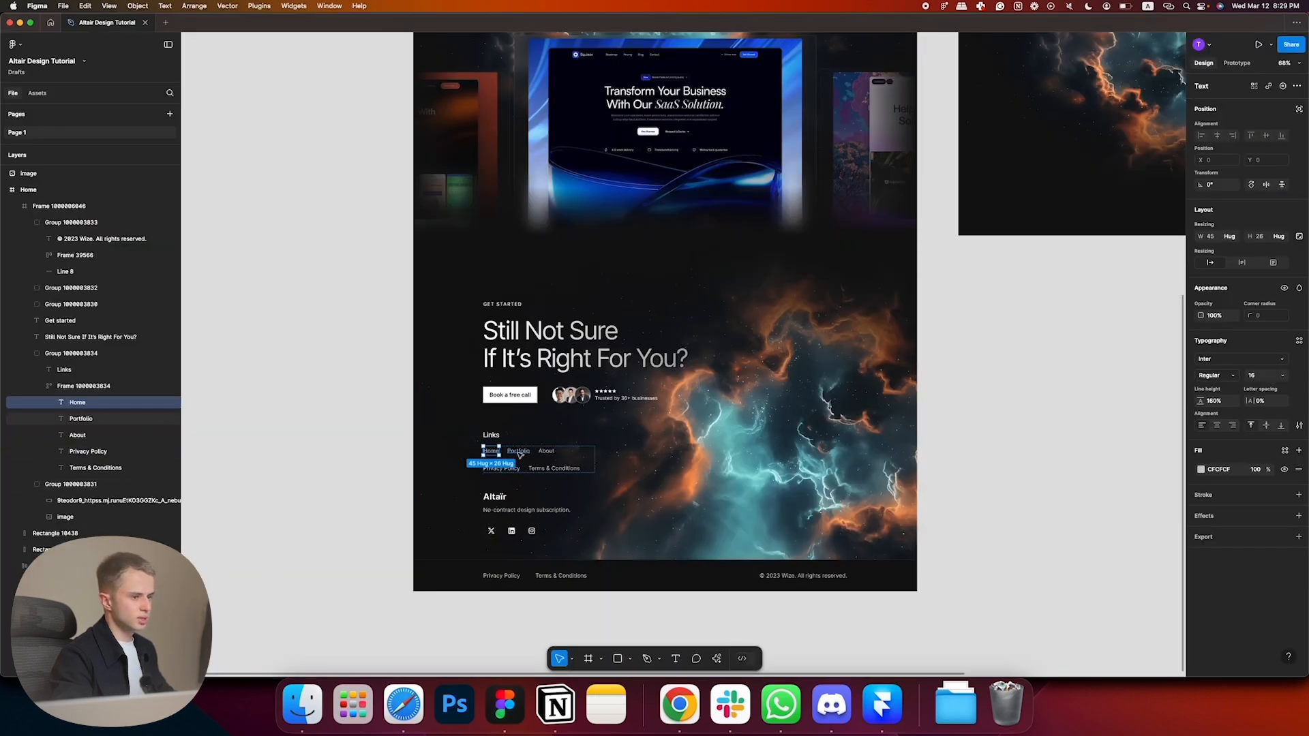
{"action": "key", "text": "super+Tab"}
- Rename the stack holding the small text to "Links Wrapper" and set its distribution to Start
{"action": "left_click", "coordinate": [536, 504]}
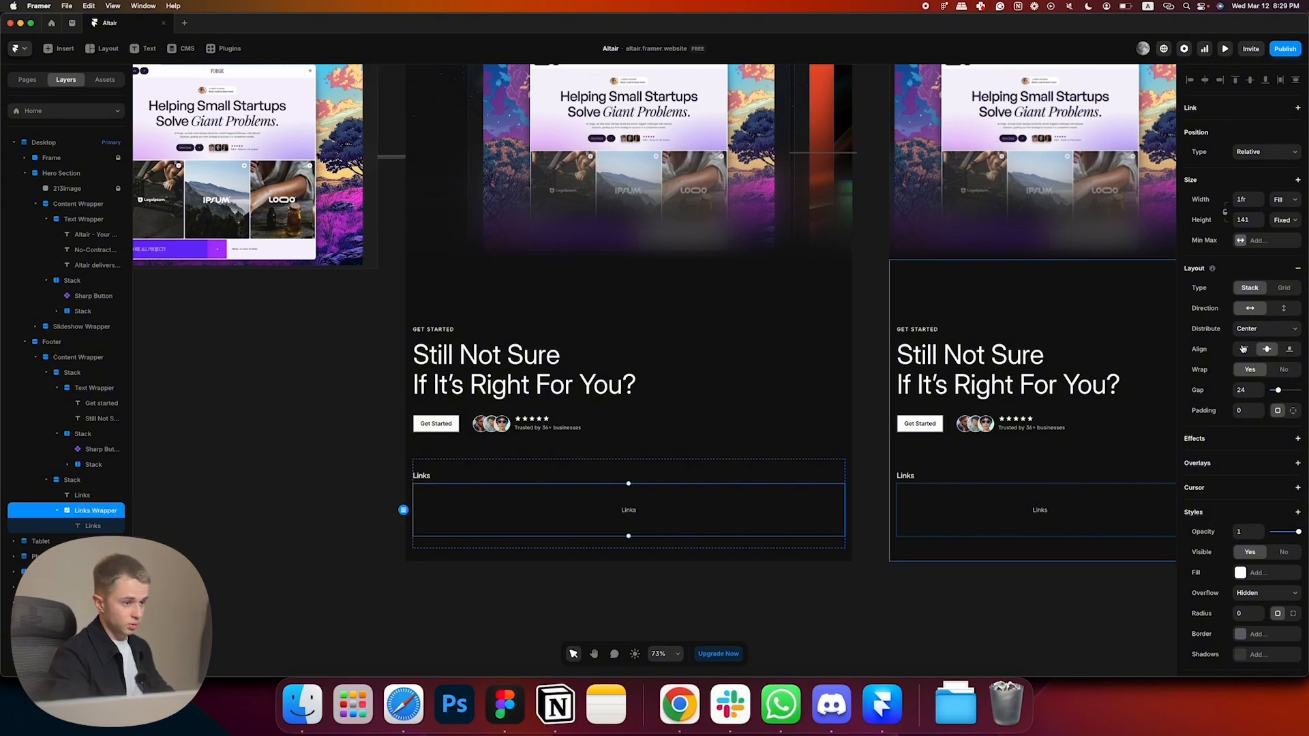
{"action": "left_click", "coordinate": [1265, 328]}
{"action": "left_click", "coordinate": [1250, 318]}
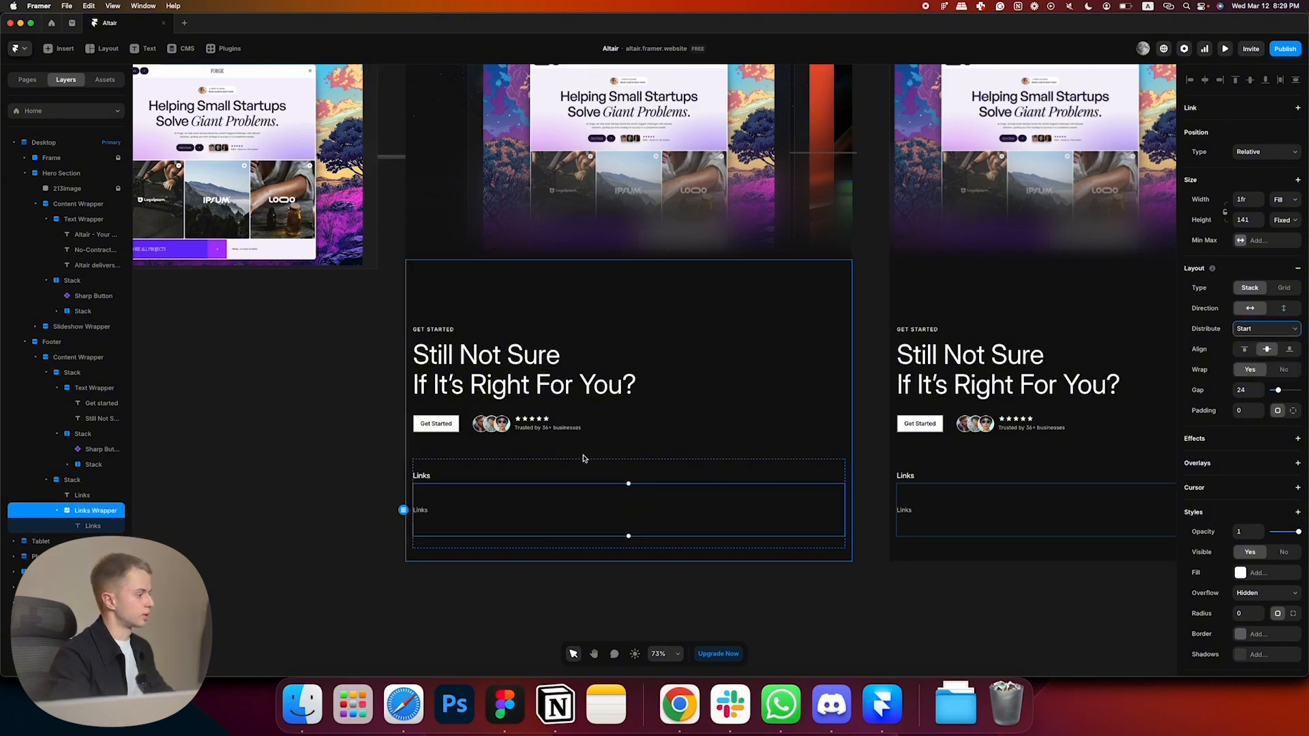
{"action": "left_click", "coordinate": [365, 526]}
- Check the link list in Figma and duplicate the small Links text in the wrapper until there are five items
{"action": "key", "text": "super+Tab"}
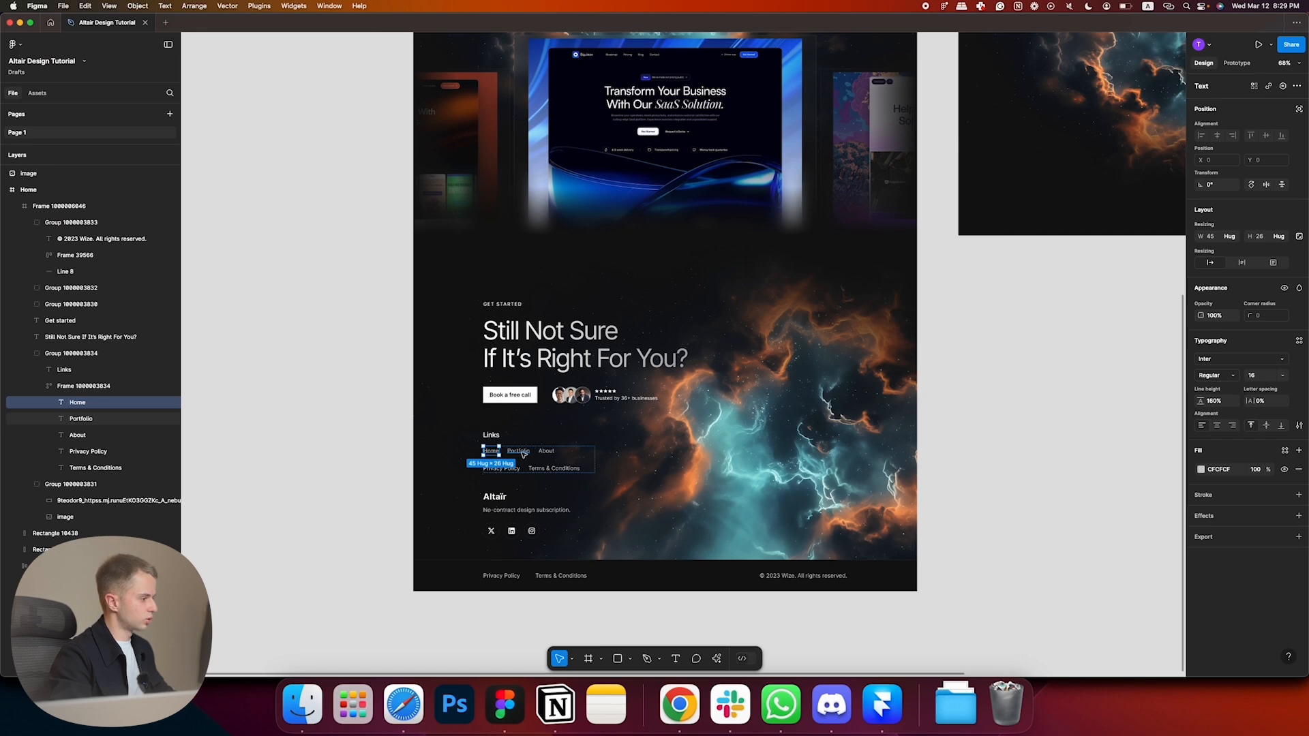
{"action": "key", "text": "super+Tab"}
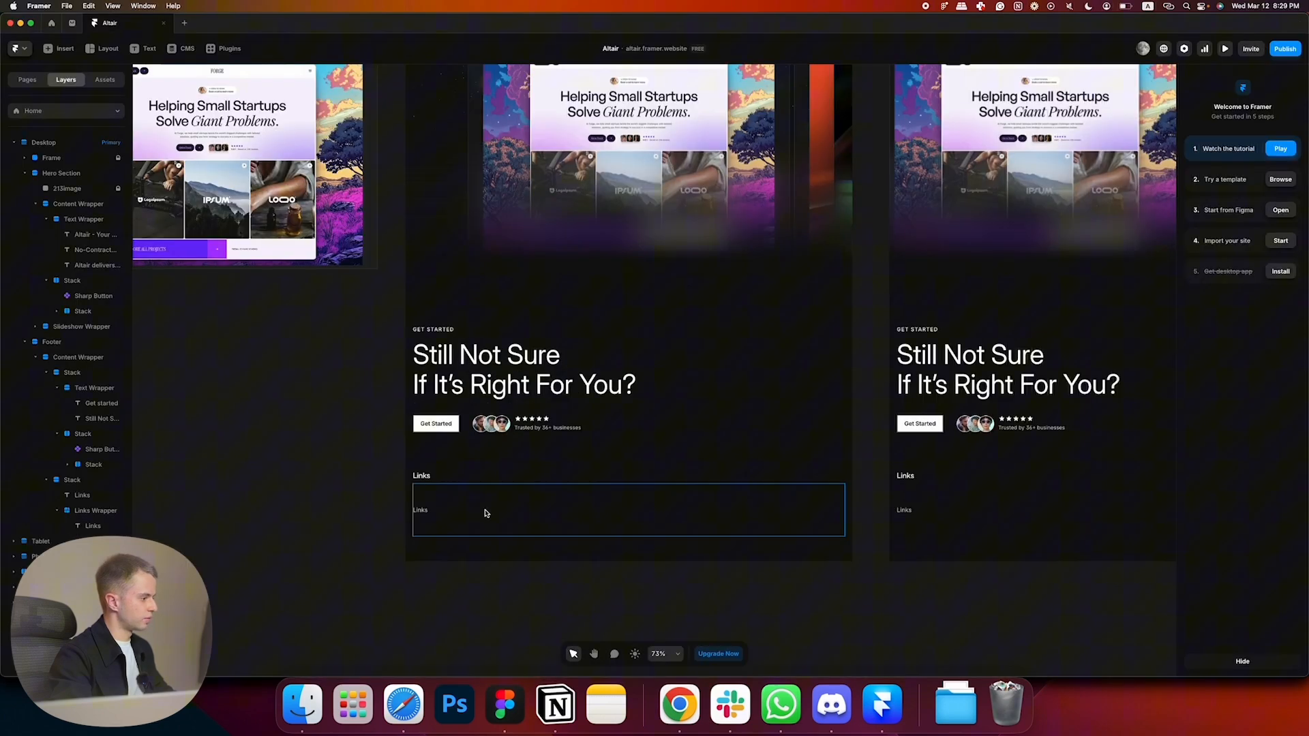
{"action": "left_click", "coordinate": [418, 518]}
{"action": "key", "text": "ctrl+d"}
{"action": "key", "text": "ctrl+d"}
{"action": "key", "text": "ctrl+d"}
{"action": "key", "text": "super+Tab"}
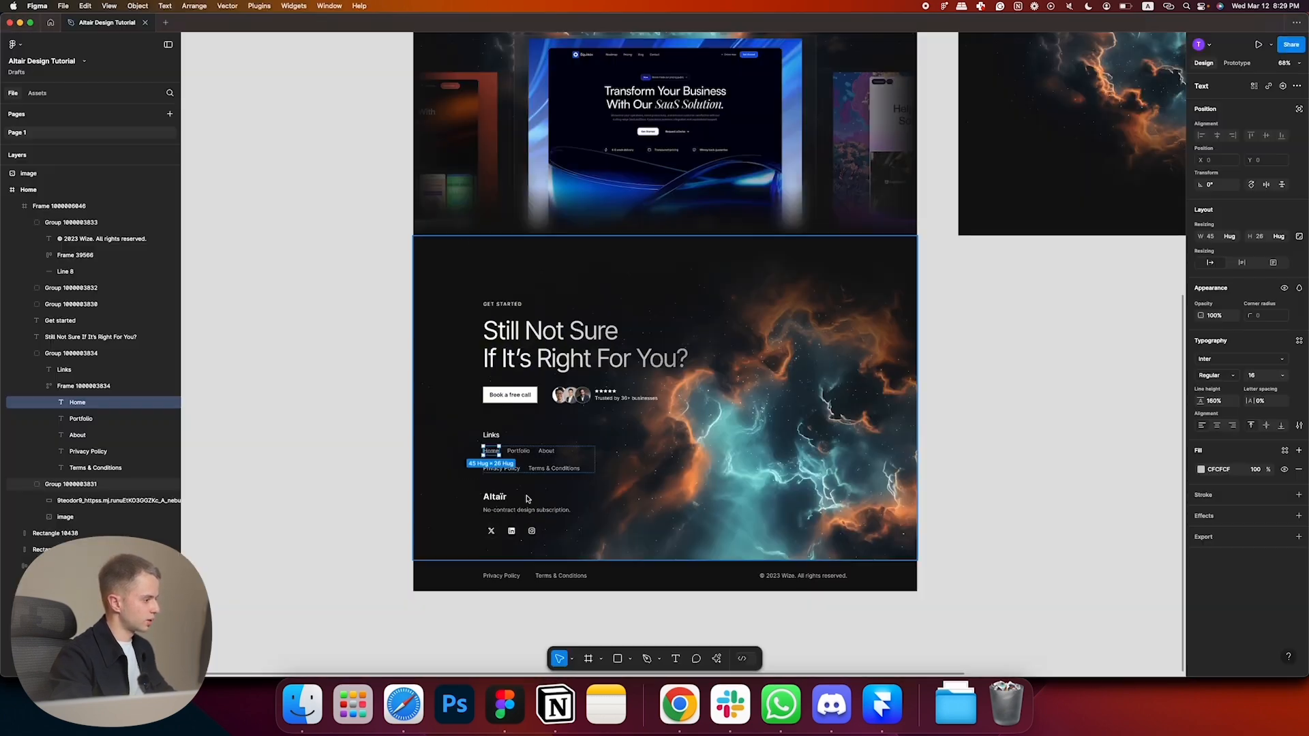
{"action": "key", "text": "super+Tab"}
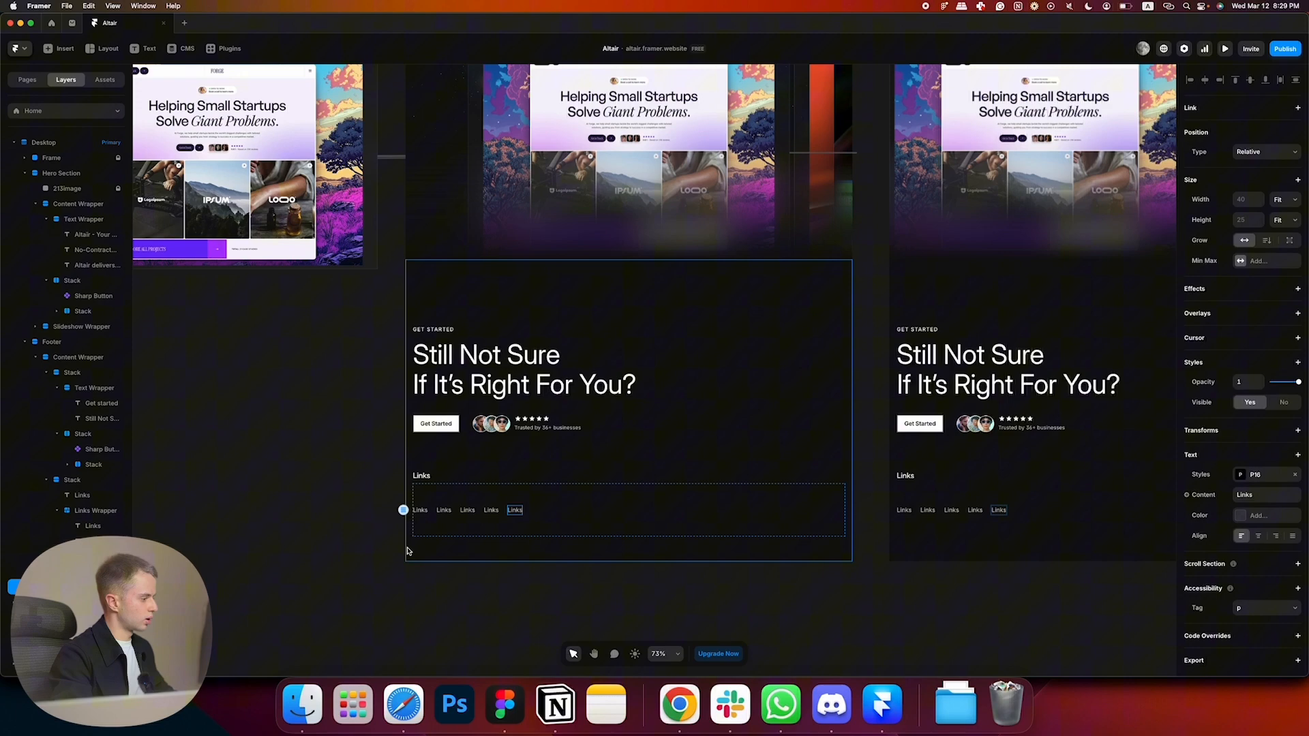
- Replace the first two link texts with "Home" and "Portfolio" copied from the Figma design
{"action": "left_click", "coordinate": [422, 508]}
{"action": "key", "text": "super+Tab"}
{"action": "left_click", "coordinate": [519, 451]}
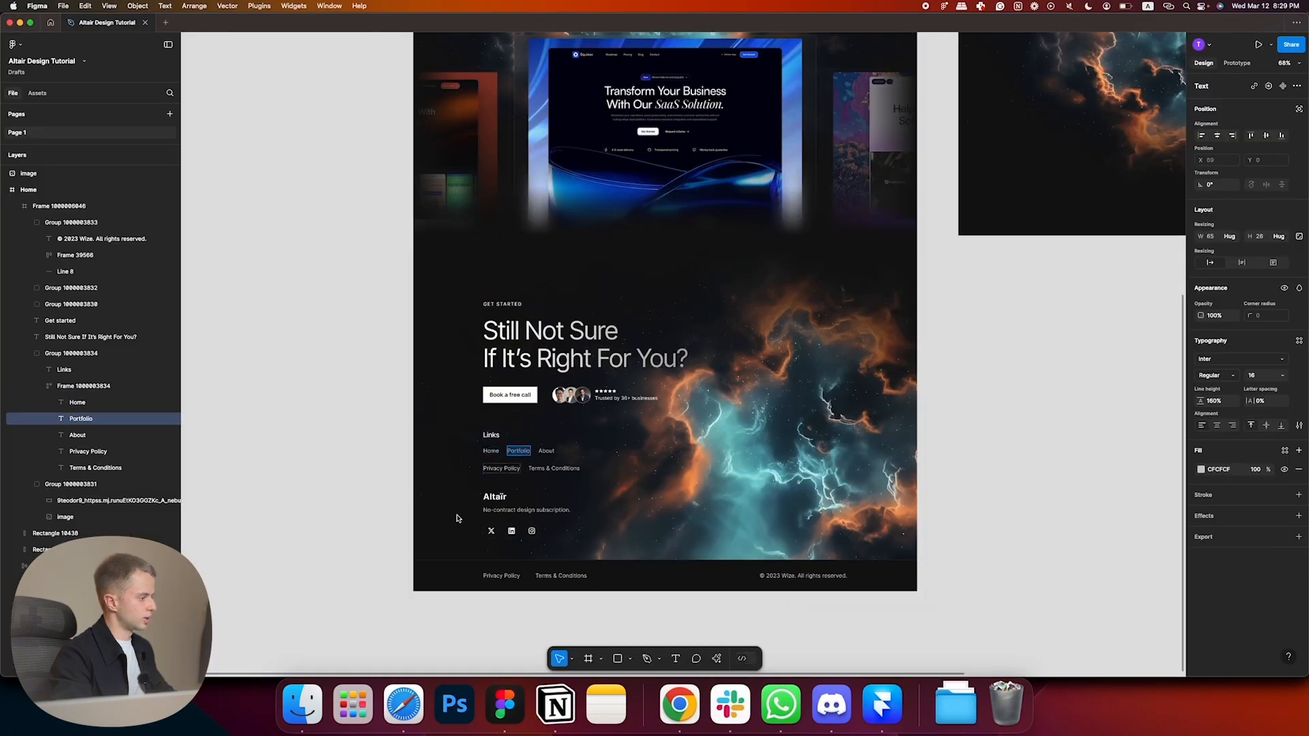
{"action": "key", "text": "super+Tab"}
{"action": "key", "text": "super+Tab"}
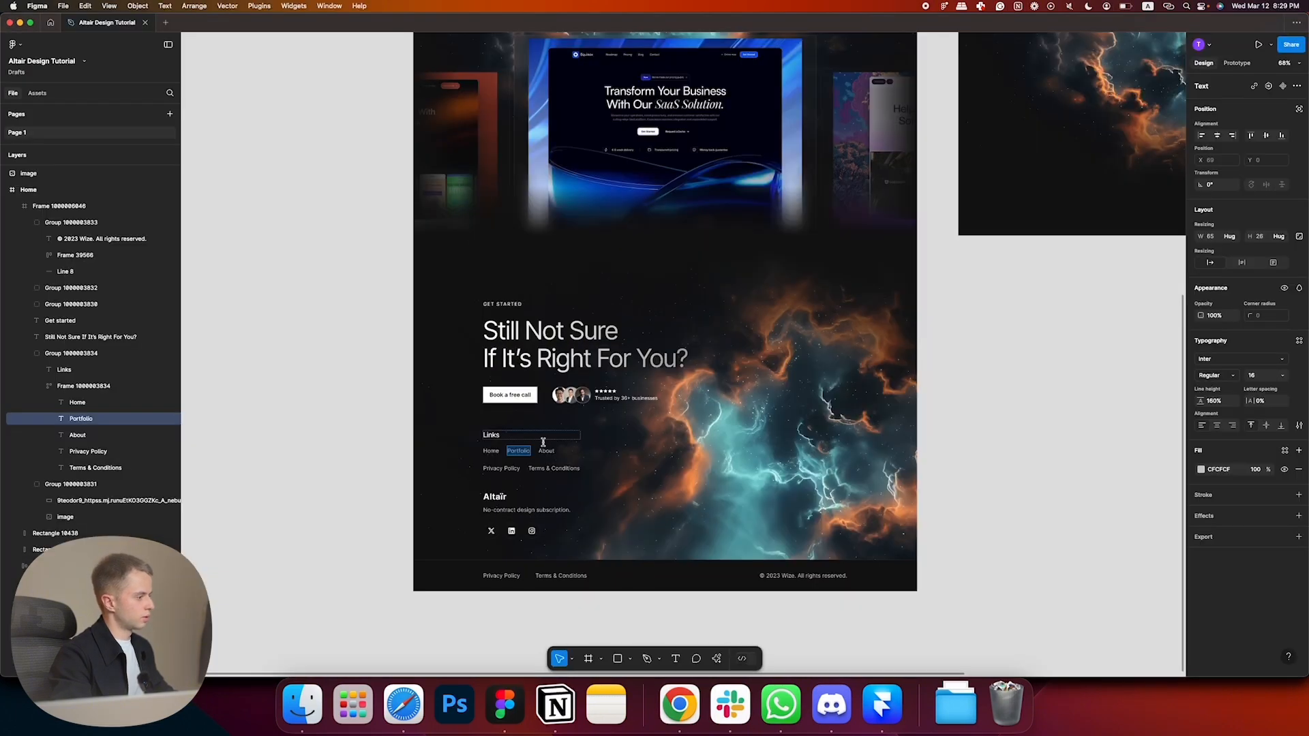
- Replace the third and fourth link texts with "About" and "Privacy Policy" copied from the Figma design
{"action": "left_click", "coordinate": [547, 450]}
{"action": "key", "text": "super+Tab"}
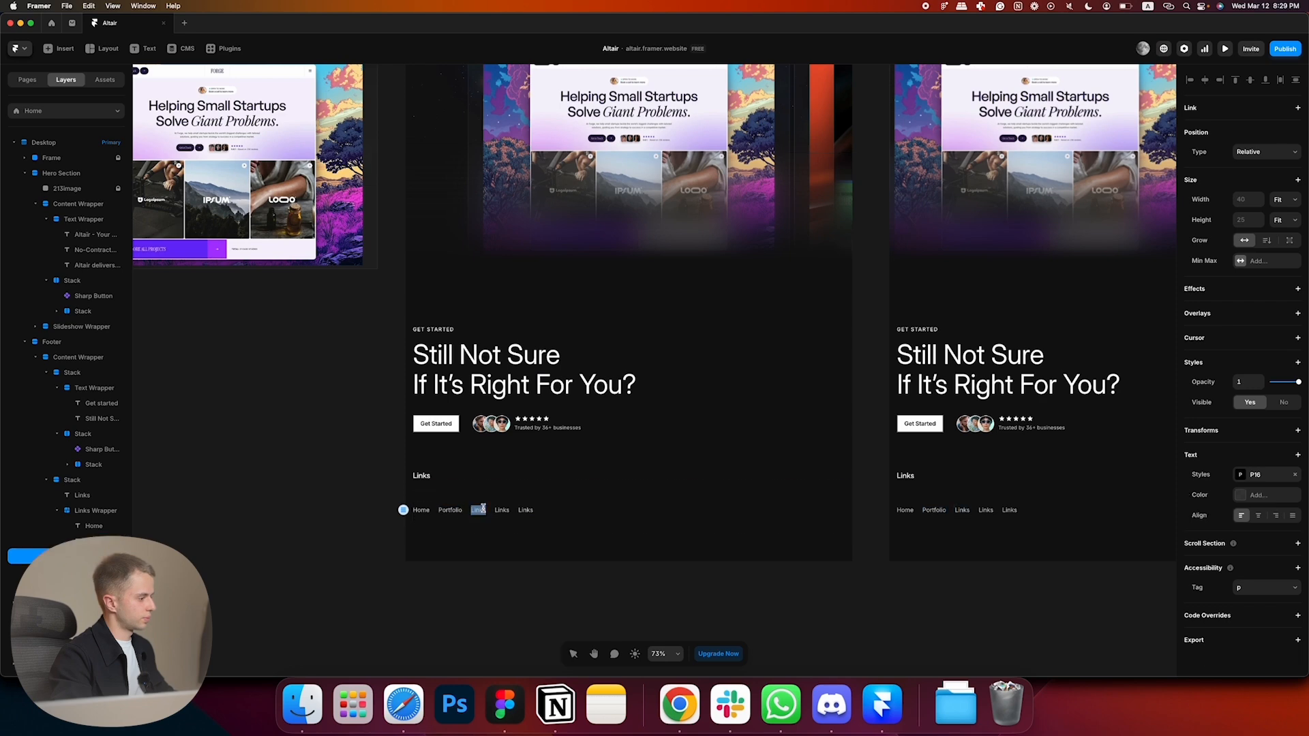
{"action": "key", "text": "super+Tab"}
{"action": "left_click", "coordinate": [493, 469]}
{"action": "key", "text": "super+Tab"}
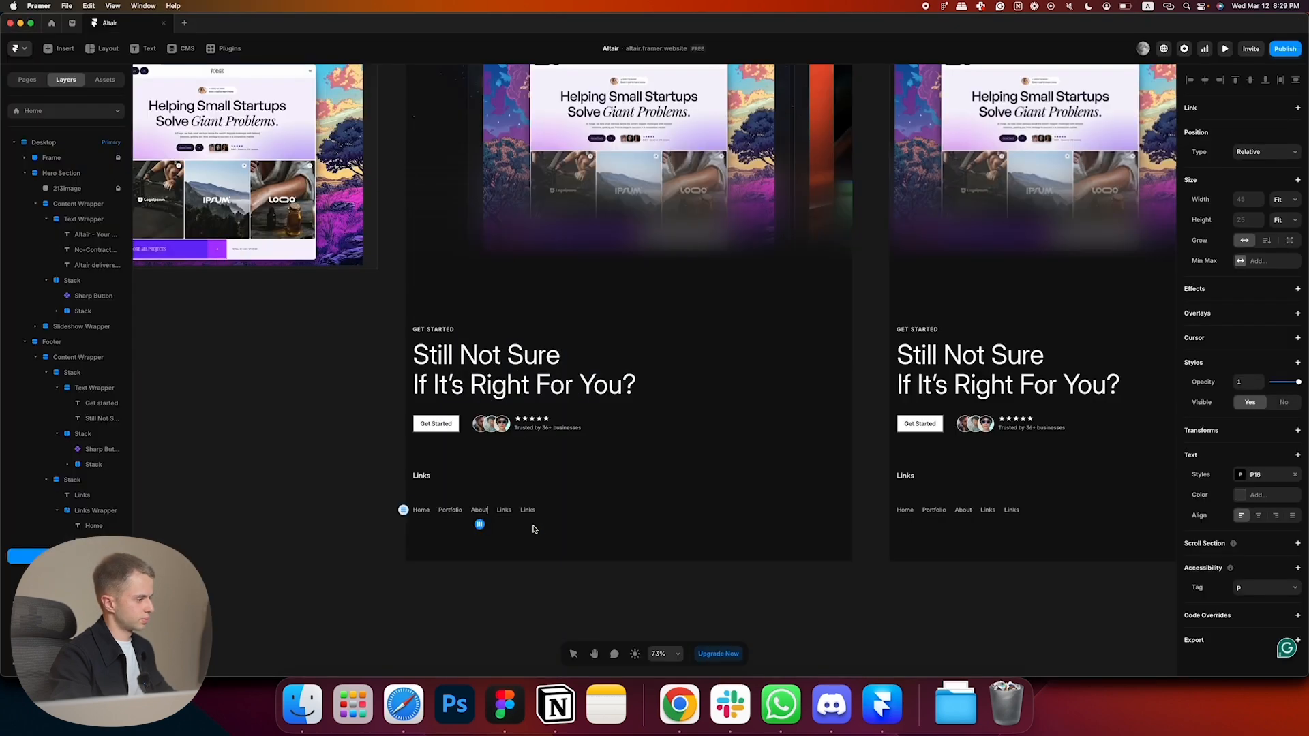
- Copy "Terms & Conditions" from the Figma design and use it as the fifth link's text
{"action": "key", "text": "super+Tab"}
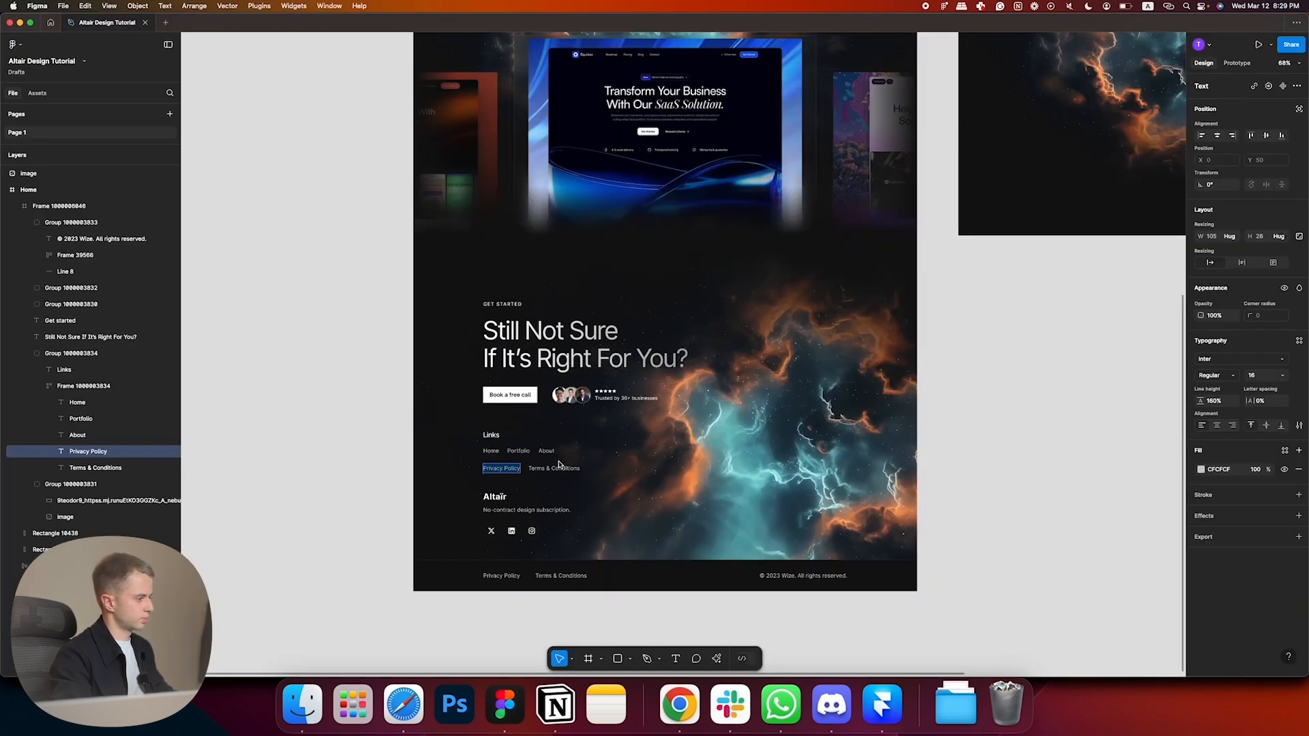
{"action": "left_click", "coordinate": [557, 468]}
{"action": "key", "text": "super+Tab"}
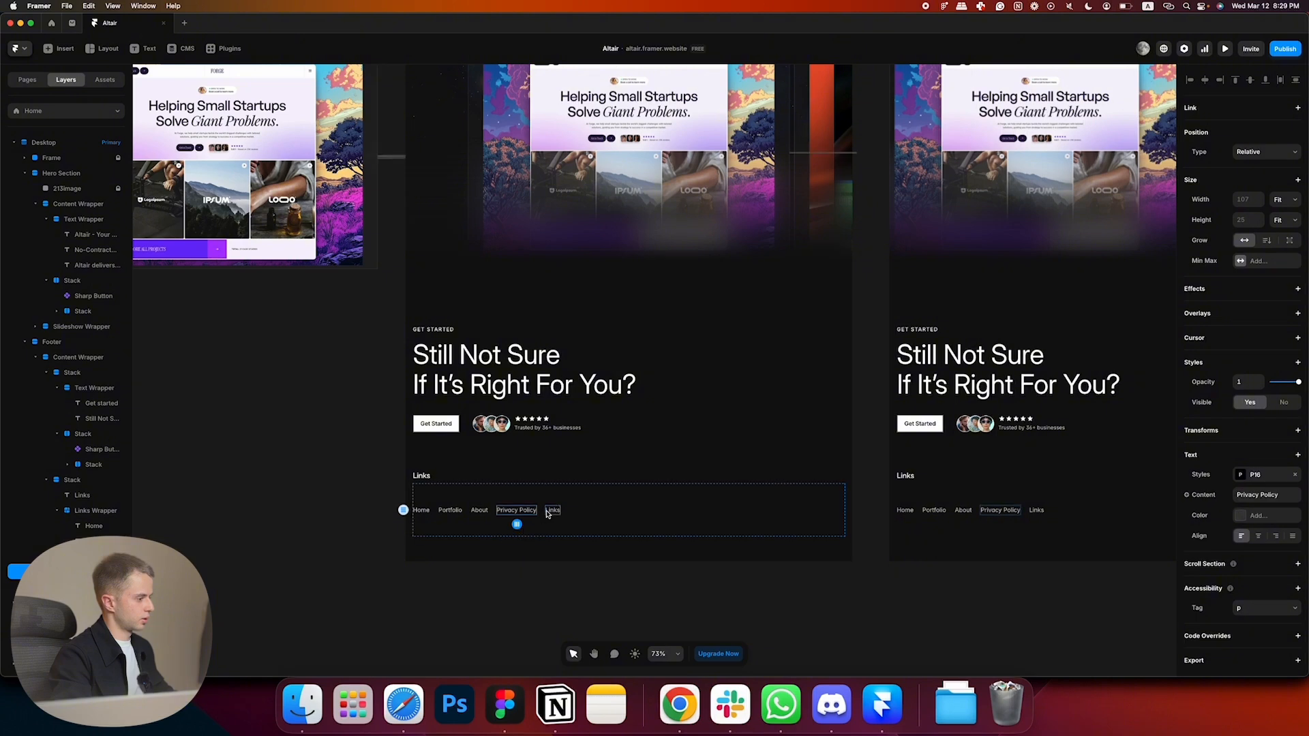
{"action": "double_click", "coordinate": [552, 511]}
{"action": "type", "text": "Terms & Conditions"}
- Set the Links Wrapper's height to Fit Content
{"action": "left_click", "coordinate": [455, 531]}
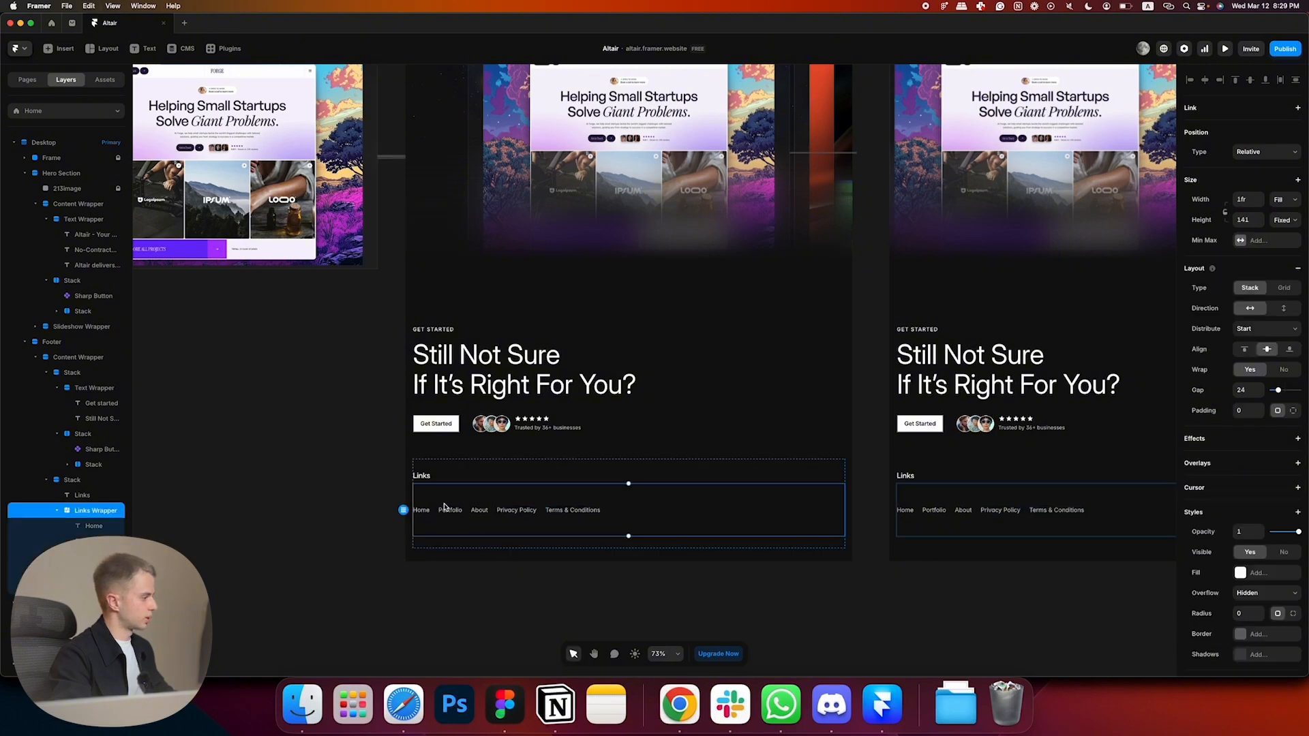
{"action": "left_click", "coordinate": [1285, 220]}
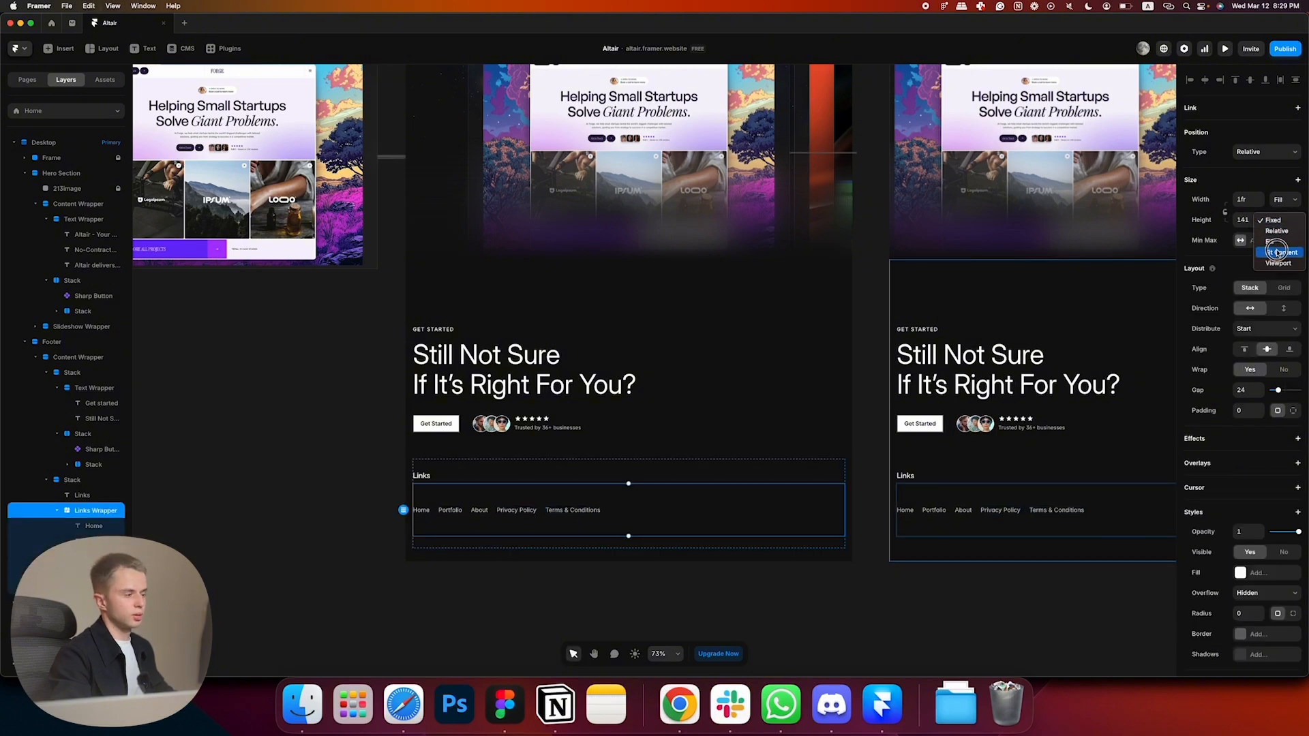
{"action": "left_click", "coordinate": [1277, 252]}
- Set the gap of the stack holding the Links heading and links to 20 and its height to Fit Content
{"action": "key", "text": "super+Tab"}
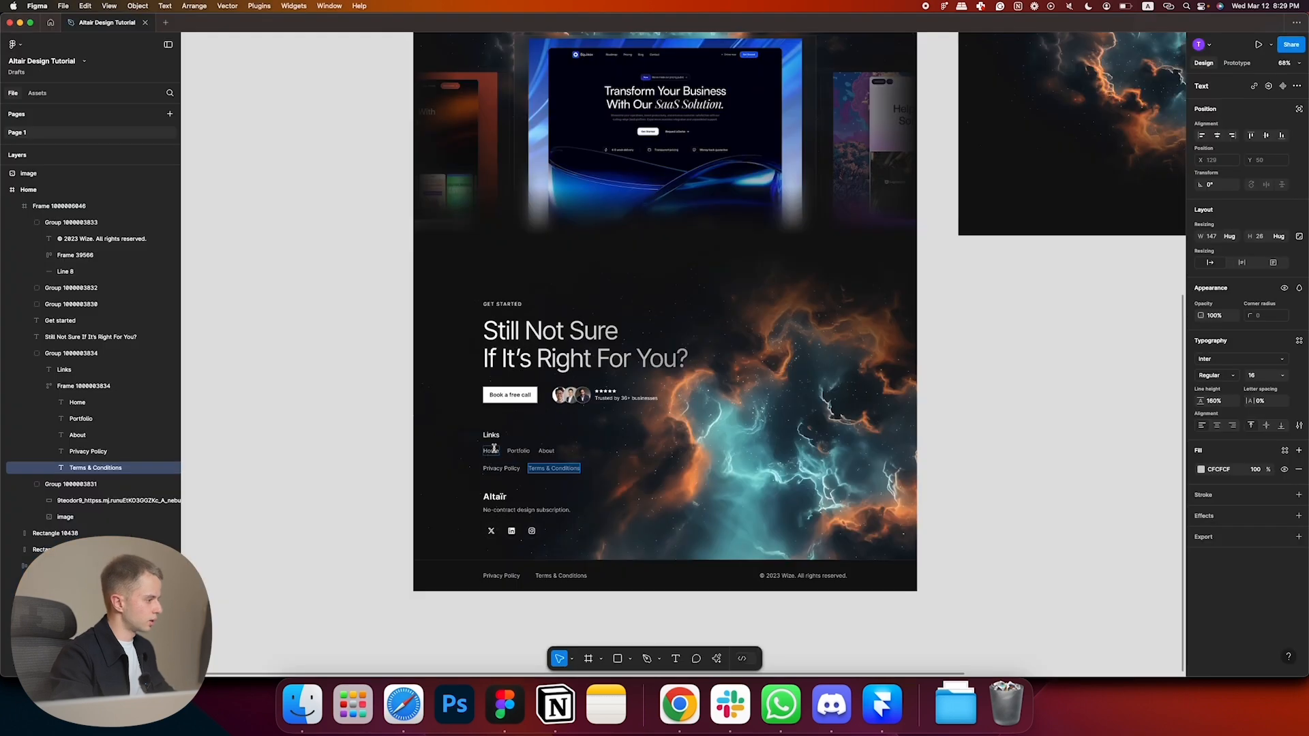
{"action": "left_click", "coordinate": [494, 450]}
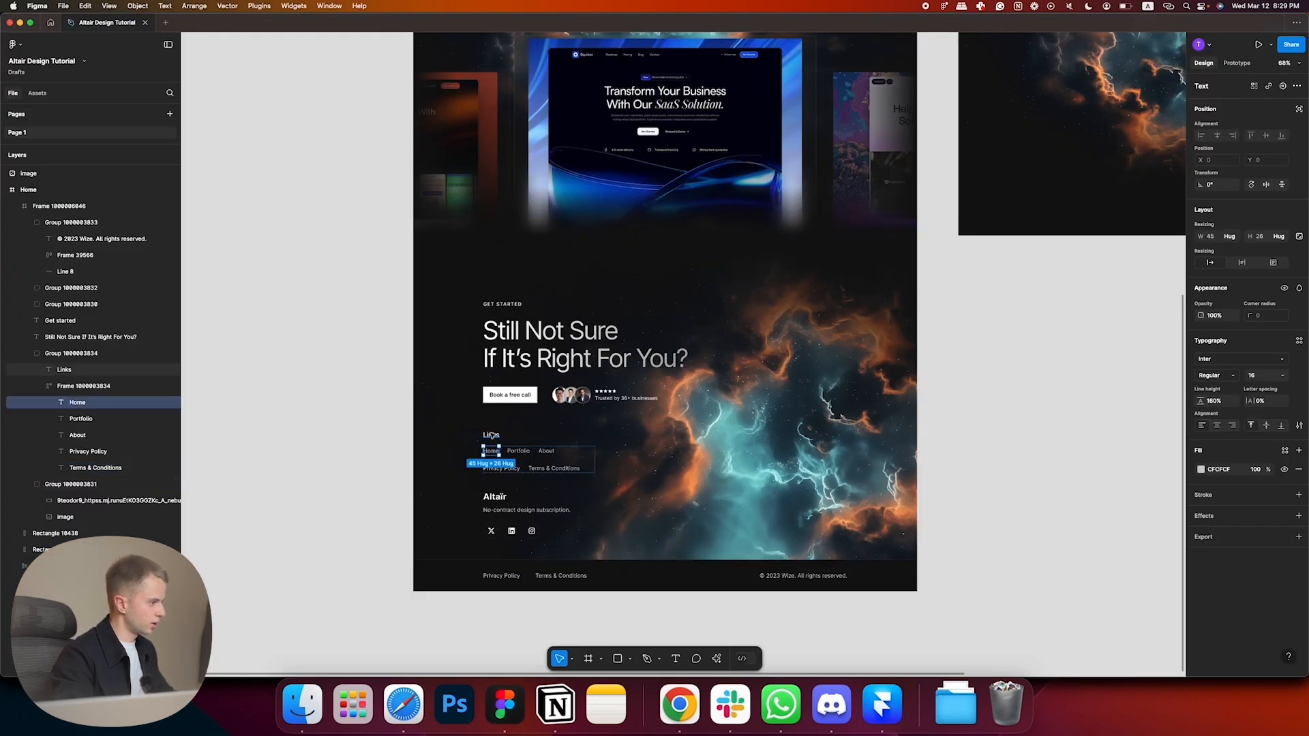
{"action": "key", "text": "super+Tab"}
{"action": "type", "text": "20"}
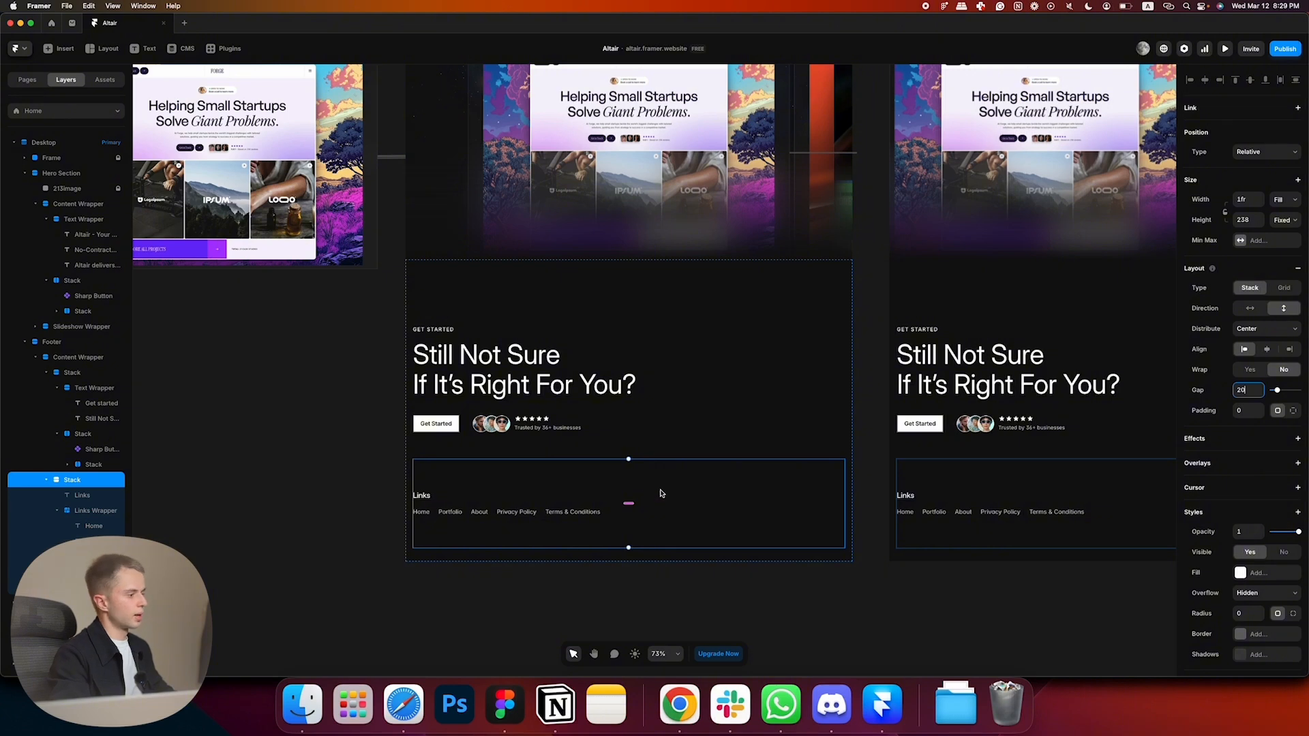
{"action": "left_click", "coordinate": [1284, 220]}
{"action": "left_click", "coordinate": [1275, 253]}
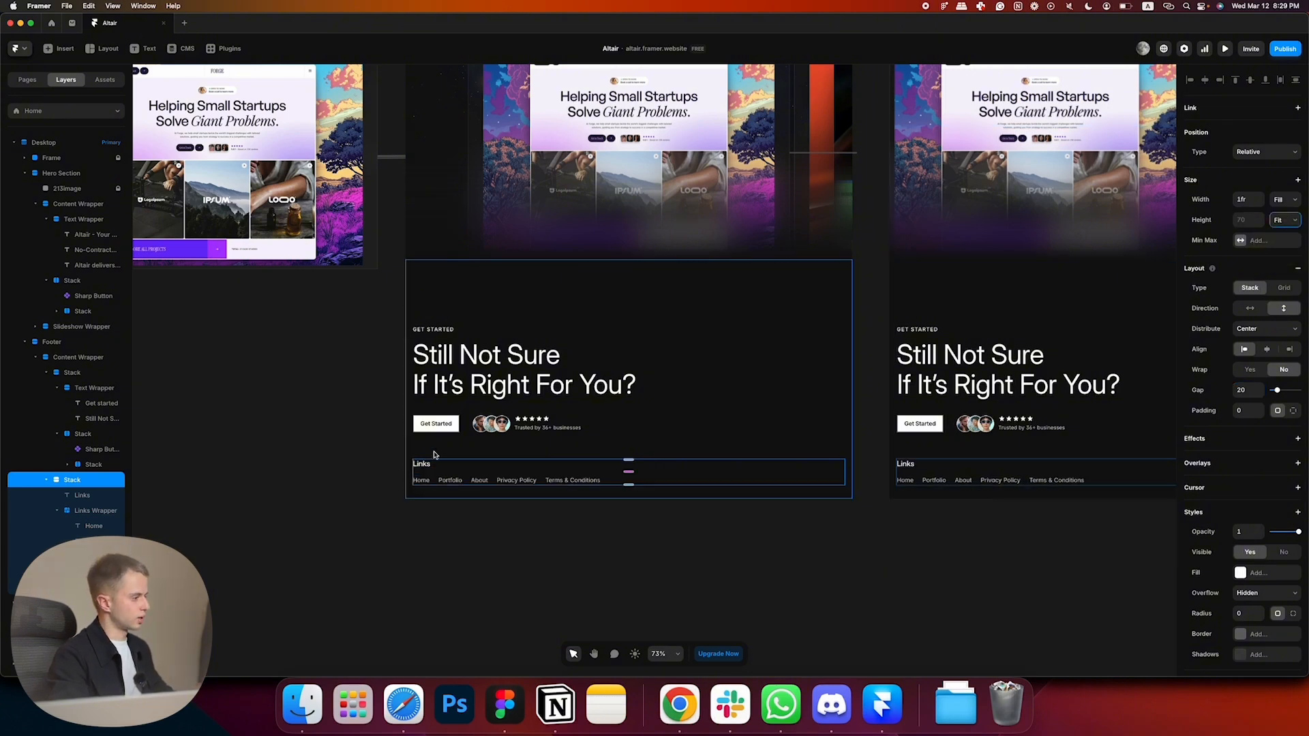
- Rename that stack "Links Main Layer" and give it a fixed max width of 320, based on the links frame in the Figma design
{"action": "key", "text": "super+Tab"}
{"action": "key", "text": "Escape"}
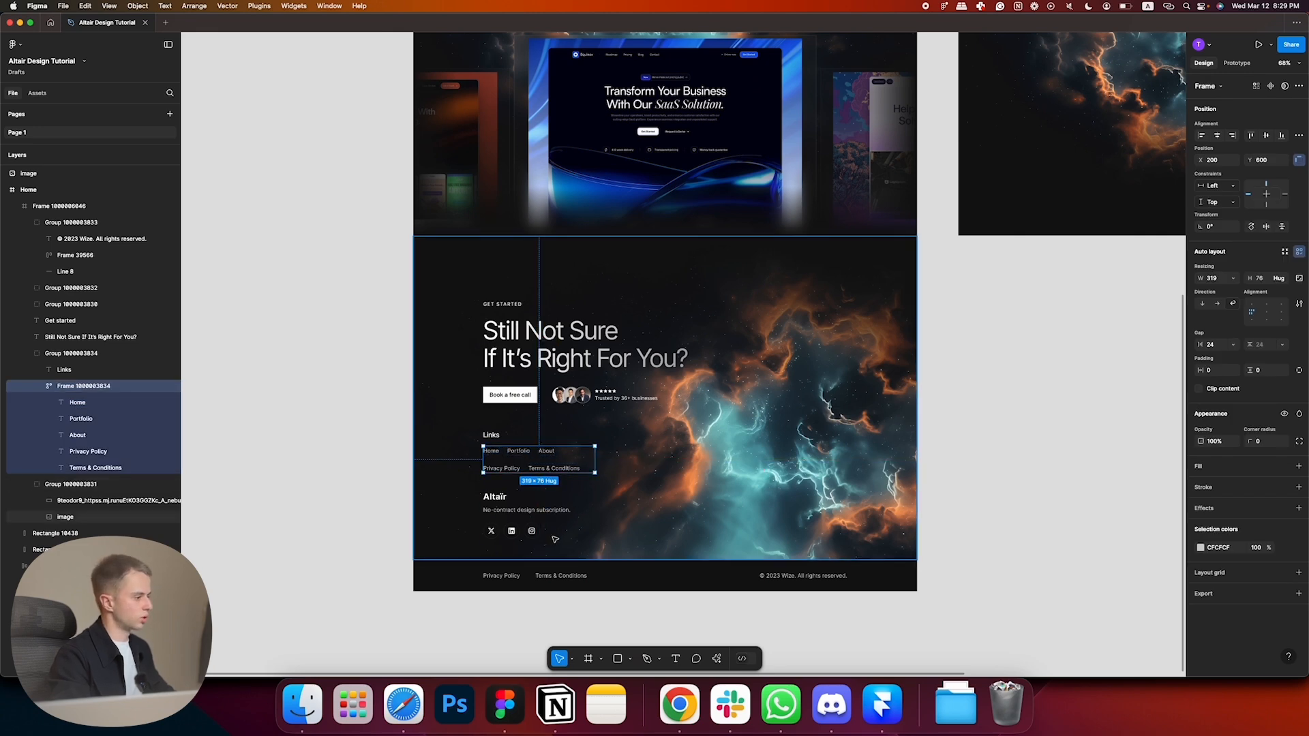
{"action": "key", "text": "super+Tab"}
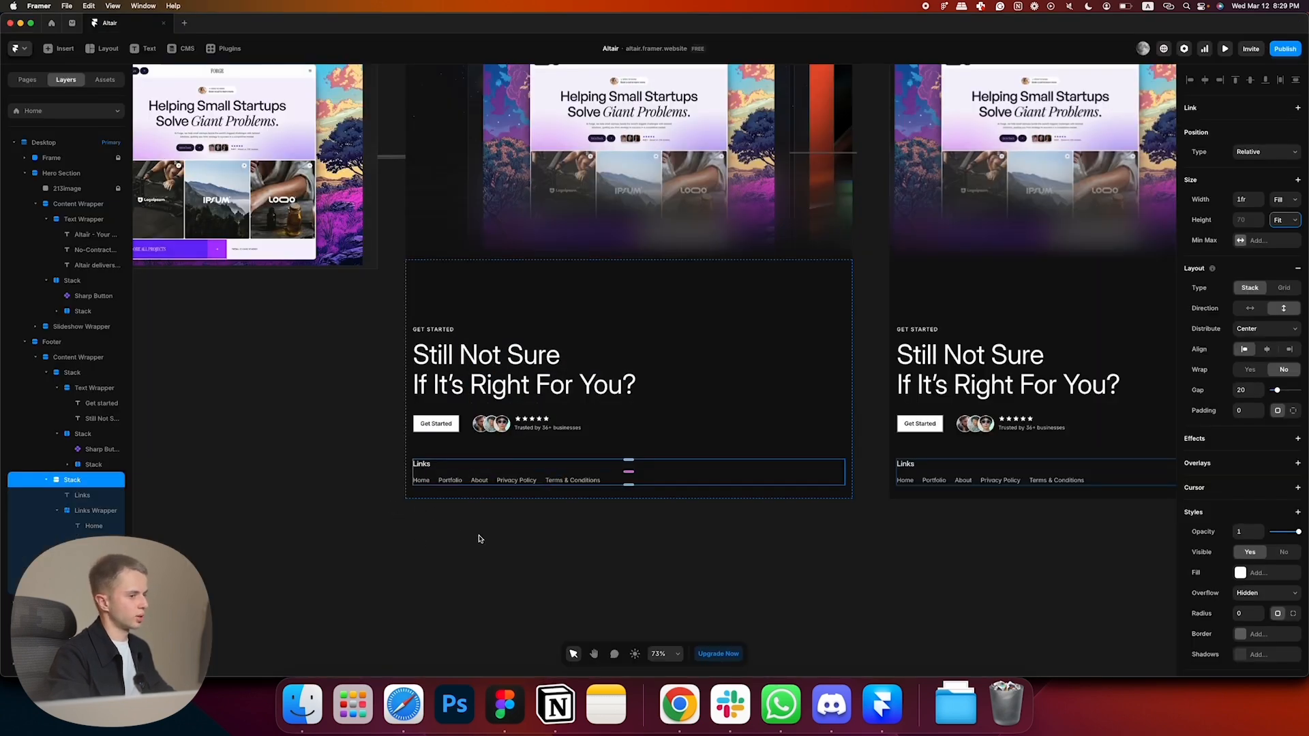
{"action": "key", "text": "super+Tab"}
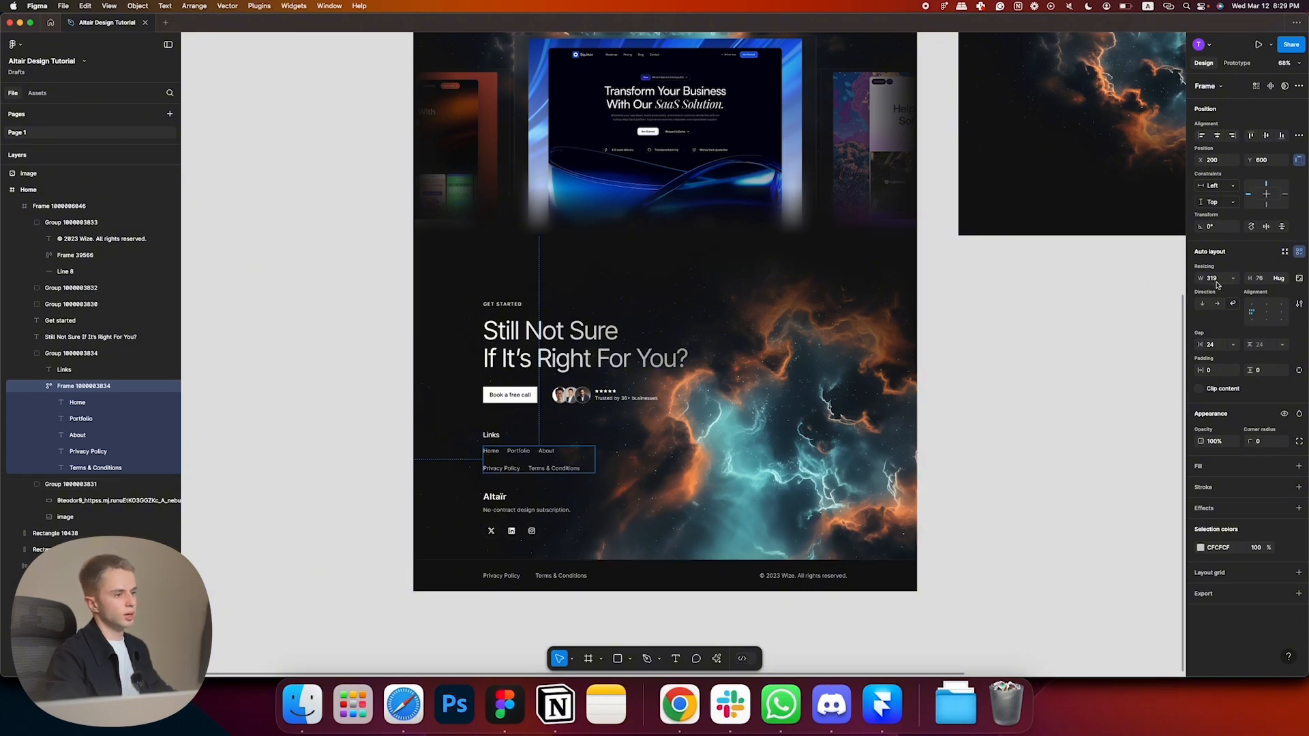
{"action": "key", "text": "super+Tab"}
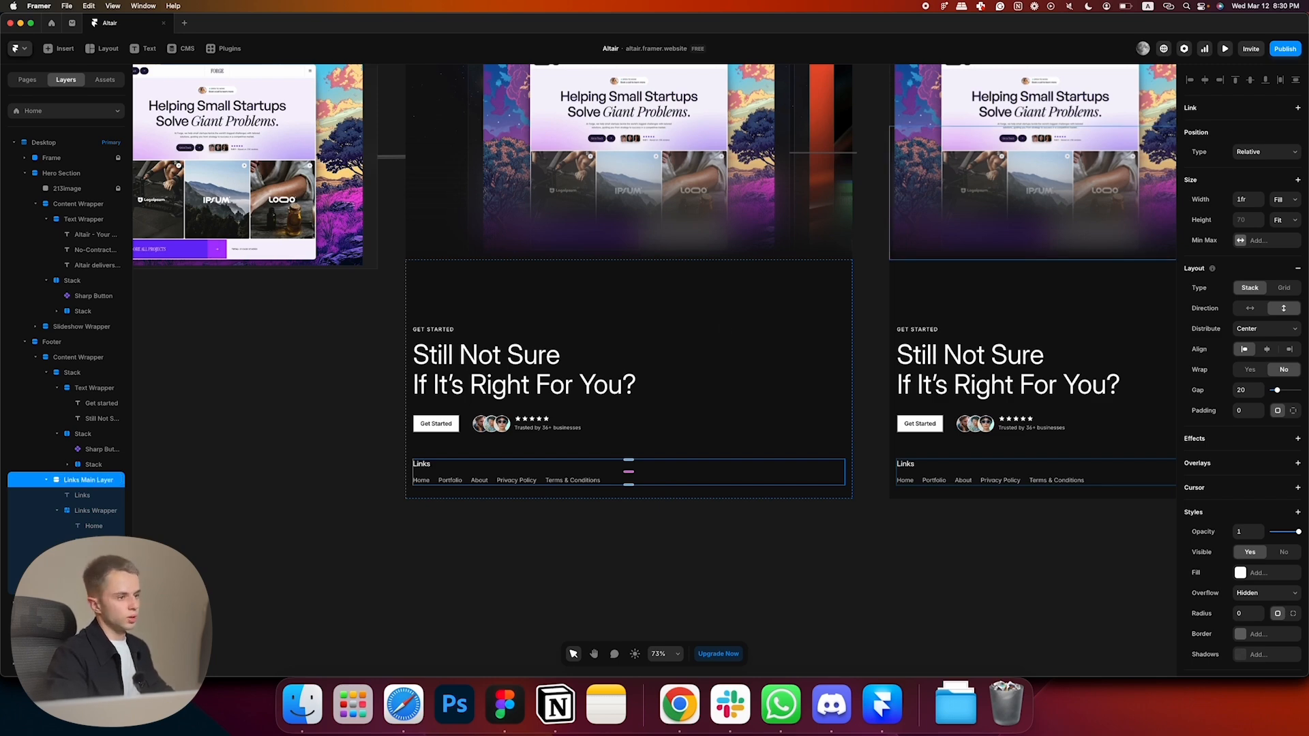
{"action": "left_click", "coordinate": [1254, 240]}
{"action": "left_click", "coordinate": [1238, 259]}
{"action": "left_click", "coordinate": [1284, 240]}
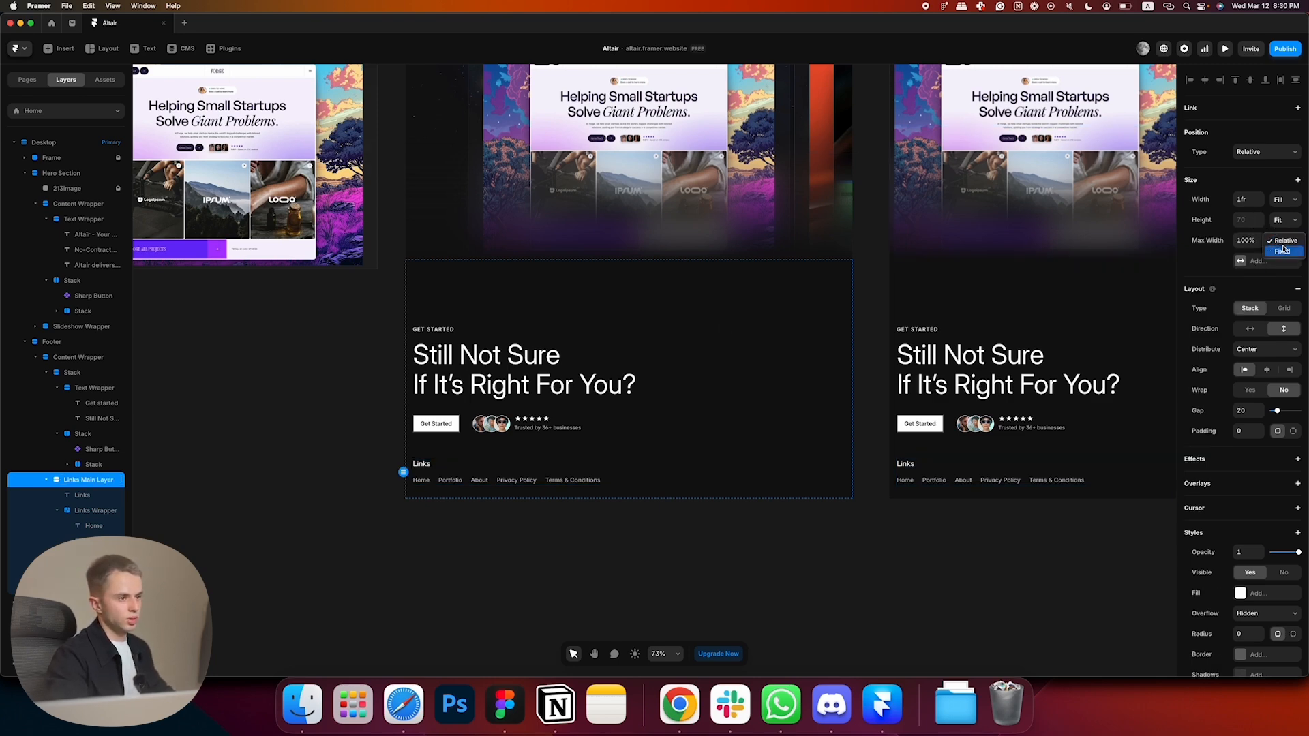
{"action": "left_click", "coordinate": [1280, 251]}
{"action": "left_click", "coordinate": [1250, 242]}
{"action": "type", "text": "320"}
{"action": "key", "text": "Return"}
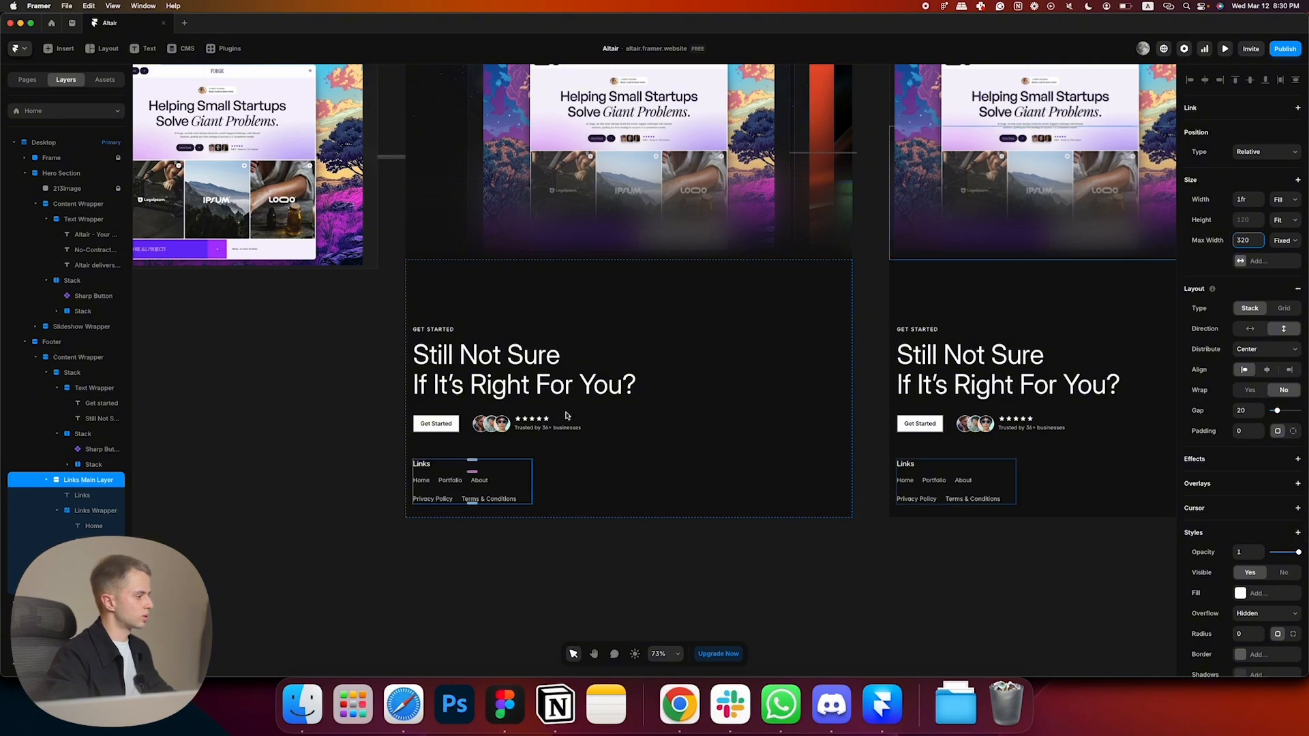
- Duplicate the Links Main Layer stack directly below the original in the footer
{"action": "left_click", "coordinate": [361, 532]}
{"action": "left_click", "coordinate": [506, 704]}
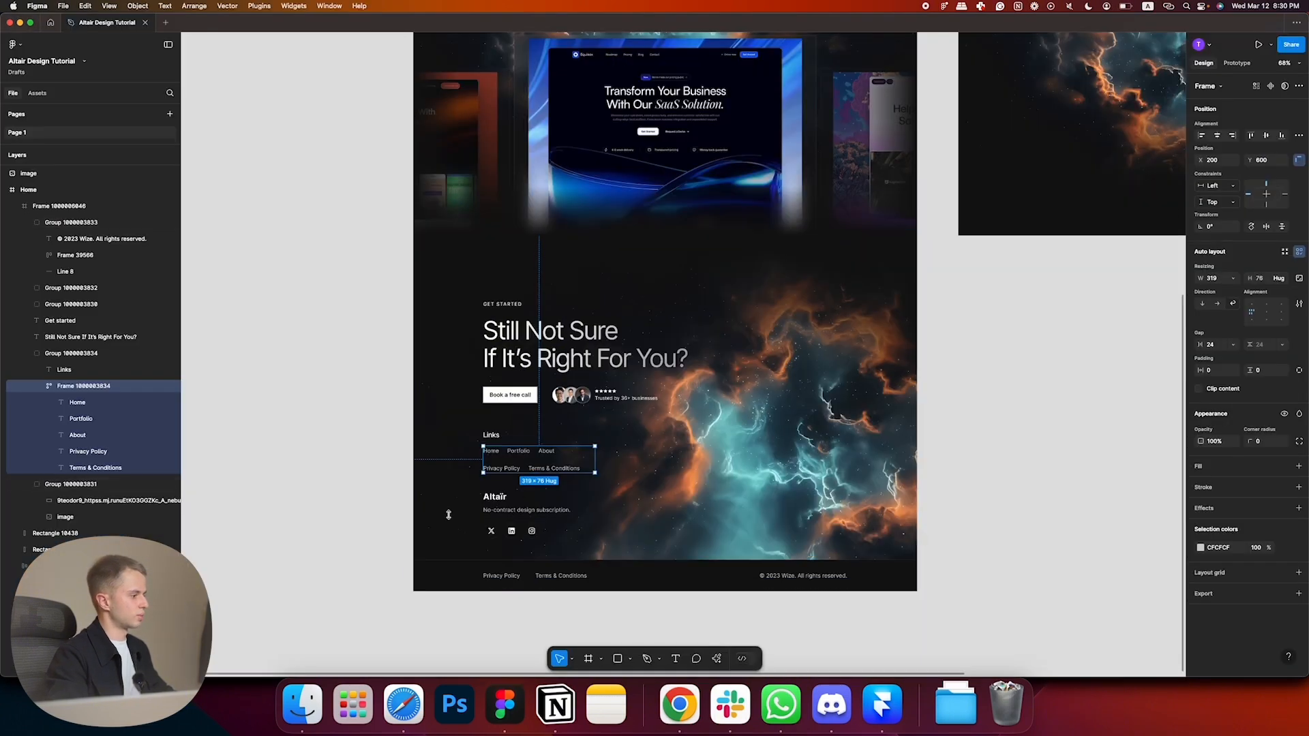
{"action": "key", "text": "Escape"}
{"action": "key", "text": "super+Tab"}
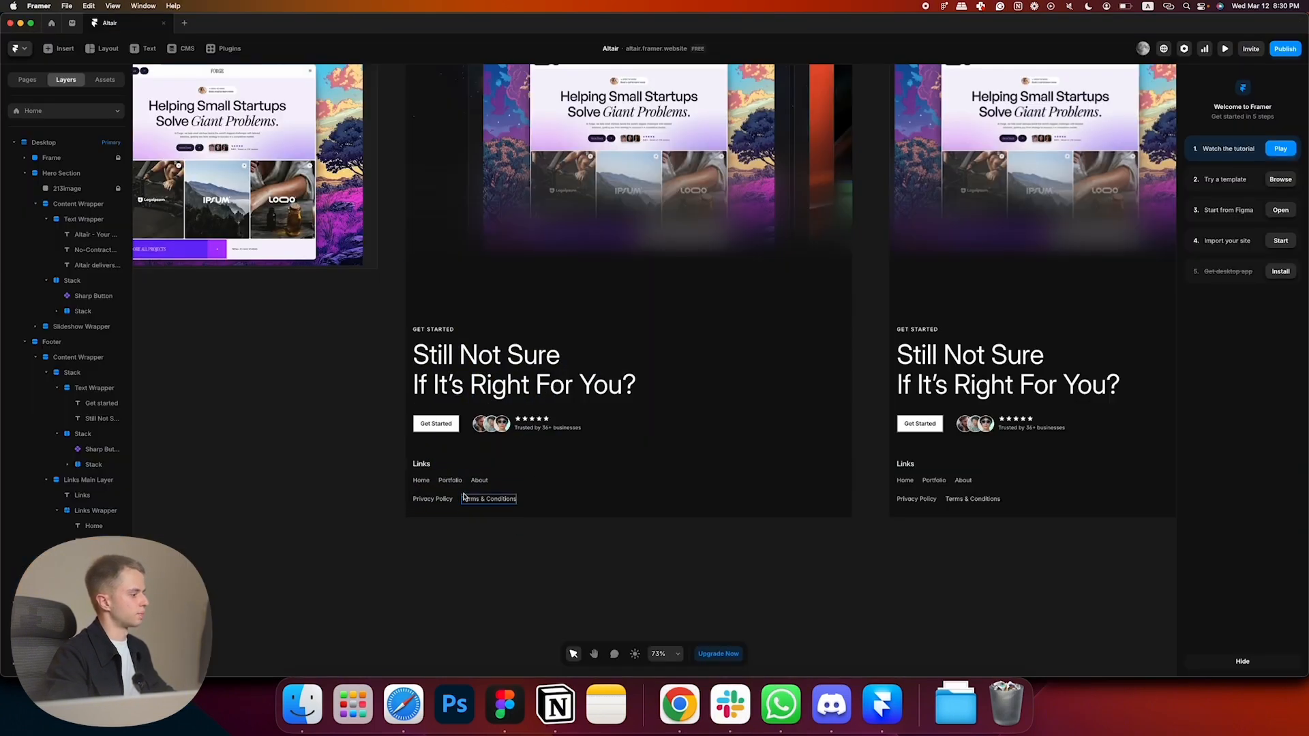
{"action": "left_click", "coordinate": [317, 541]}
- Copy the Altaïr logo from the desktop variant of the Navigation component and return to the Home page
{"action": "scroll", "coordinate": [497, 477], "scroll_direction": "up", "scroll_amount": 10}
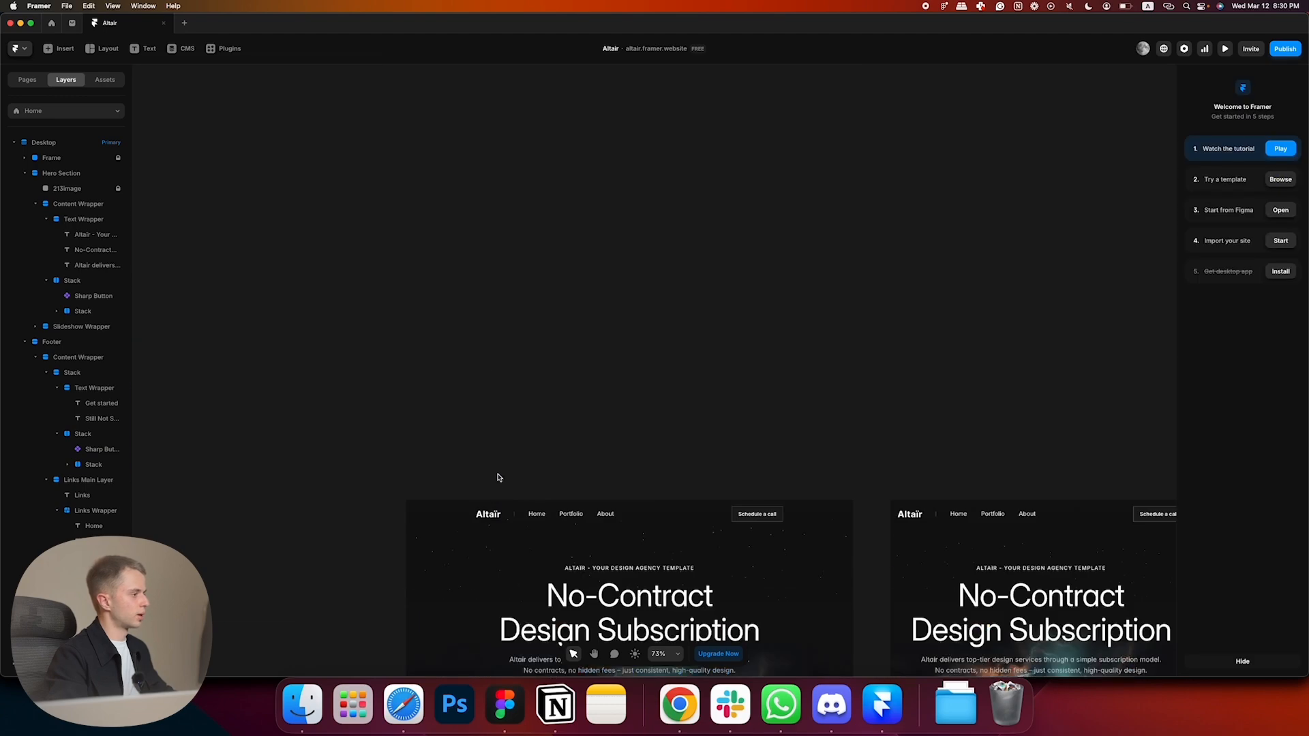
{"action": "scroll", "coordinate": [498, 470], "scroll_direction": "down", "scroll_amount": 1}
{"action": "left_click", "coordinate": [503, 440]}
{"action": "double_click", "coordinate": [504, 440]}
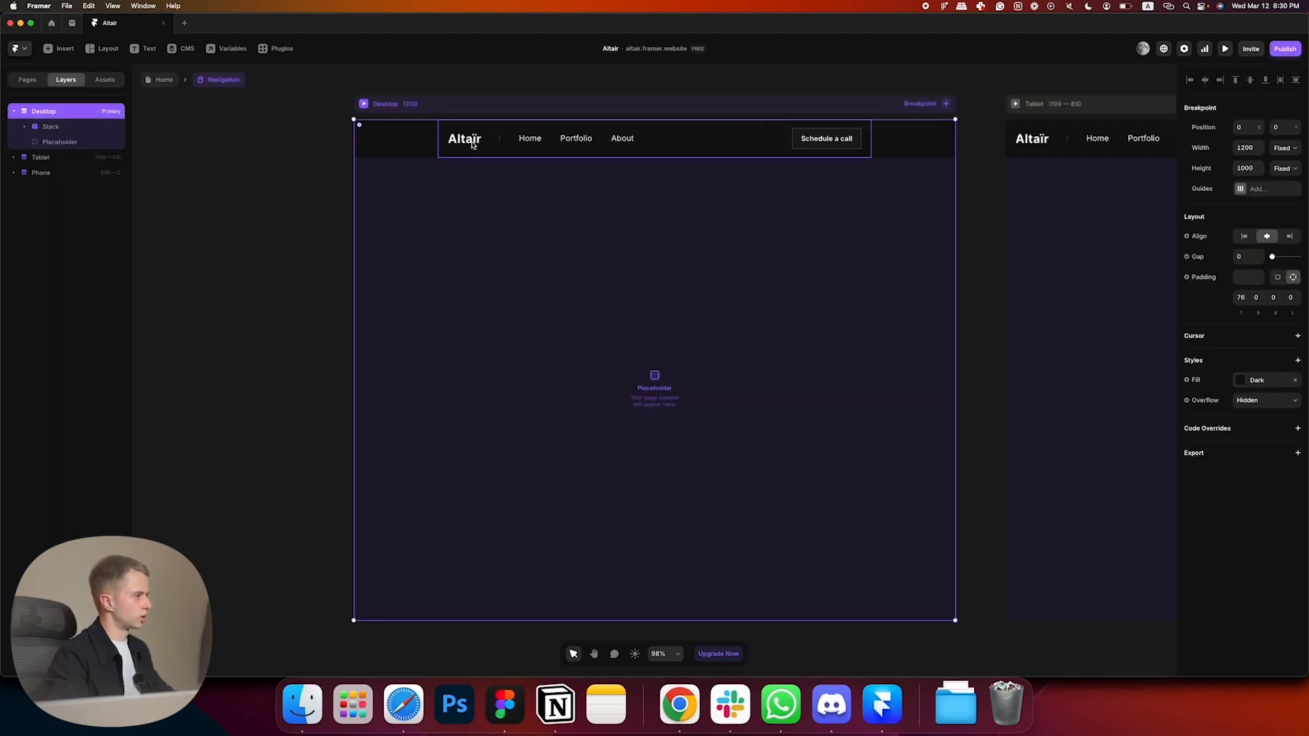
{"action": "double_click", "coordinate": [374, 372]}
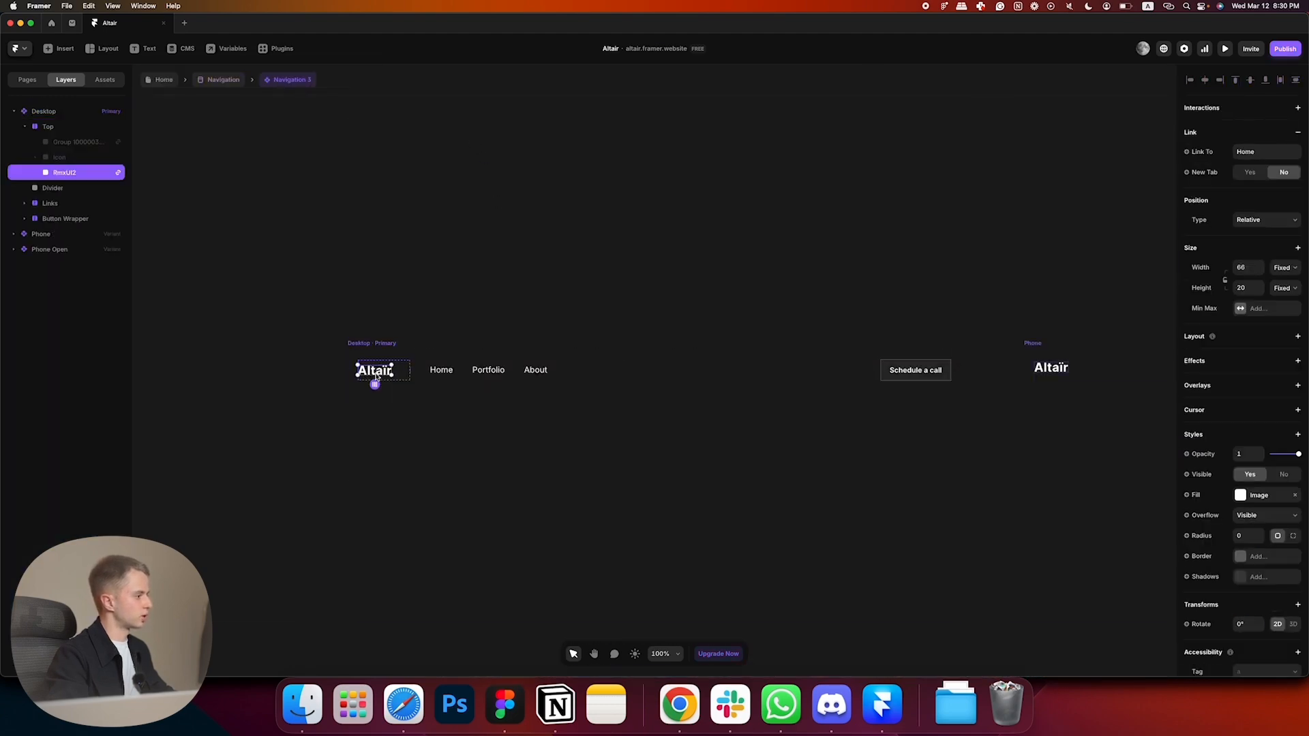
{"action": "left_click", "coordinate": [164, 79]}
- Paste the Altaïr logo at the start of the duplicated links stack and delete that stack's "Links" heading
{"action": "scroll", "coordinate": [423, 409], "scroll_direction": "down", "scroll_amount": 15}
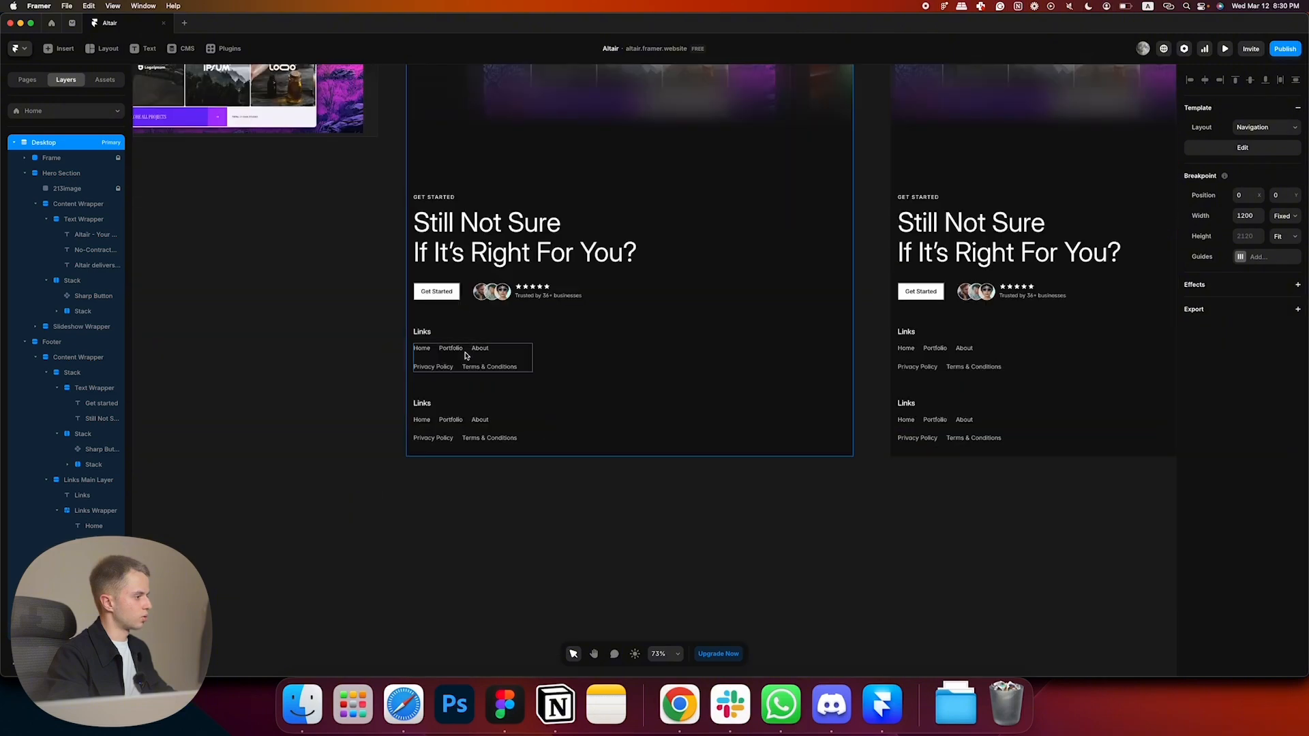
{"action": "left_click", "coordinate": [425, 411]}
{"action": "key", "text": "super+v"}
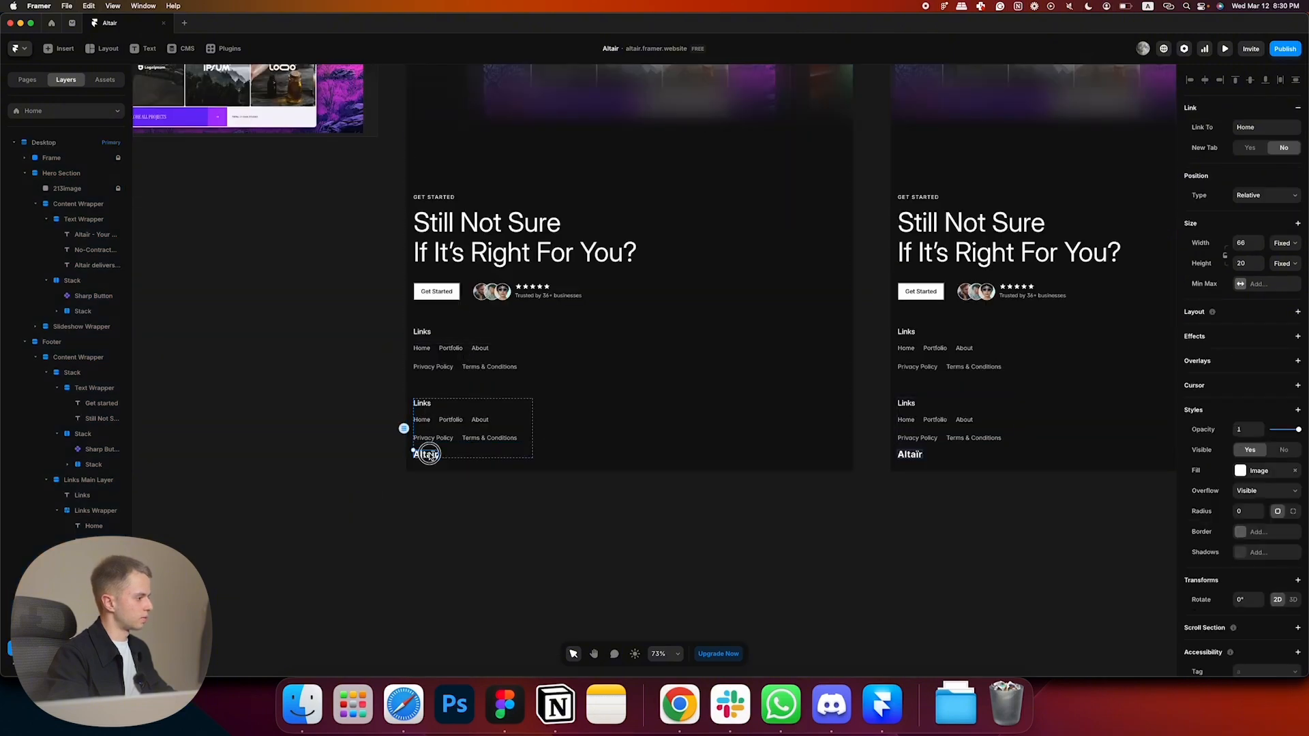
{"action": "left_click_drag", "start_coordinate": [430, 455], "coordinate": [427, 408]}
{"action": "left_click", "coordinate": [425, 419]}
{"action": "key", "text": "Delete"}
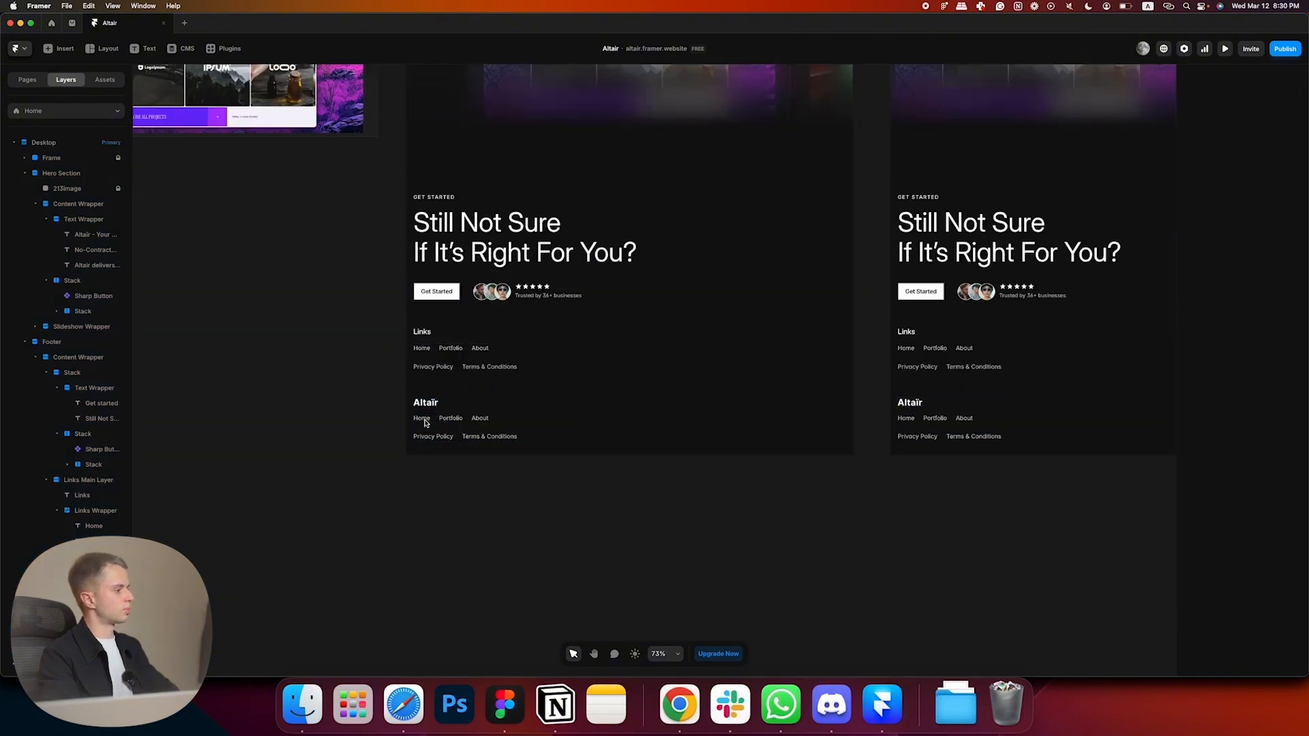
- Copy "No-contract design subscription." from the Figma design and use it as the first link's text below the Altaïr logo
{"action": "key", "text": "super+Tab"}
{"action": "double_click", "coordinate": [502, 511]}
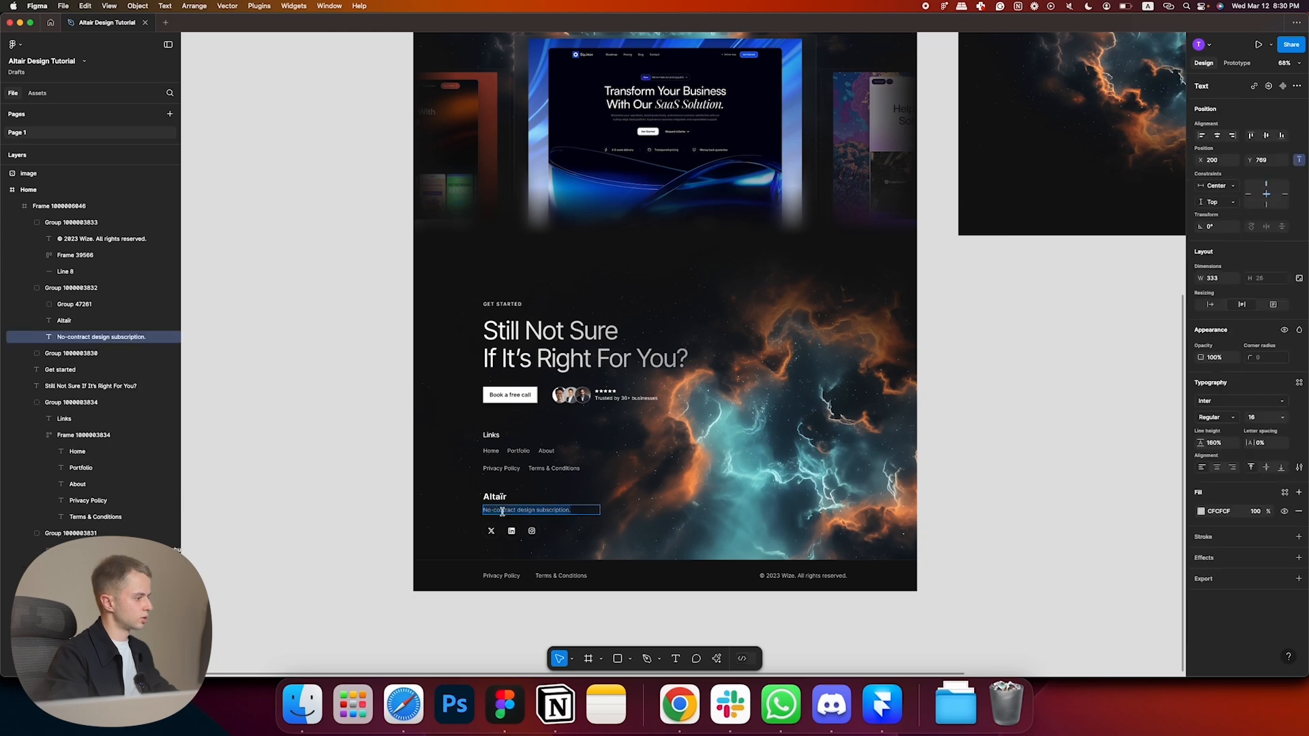
{"action": "key", "text": "super+c"}
{"action": "key", "text": "super+Tab"}
{"action": "key", "text": "super+v"}
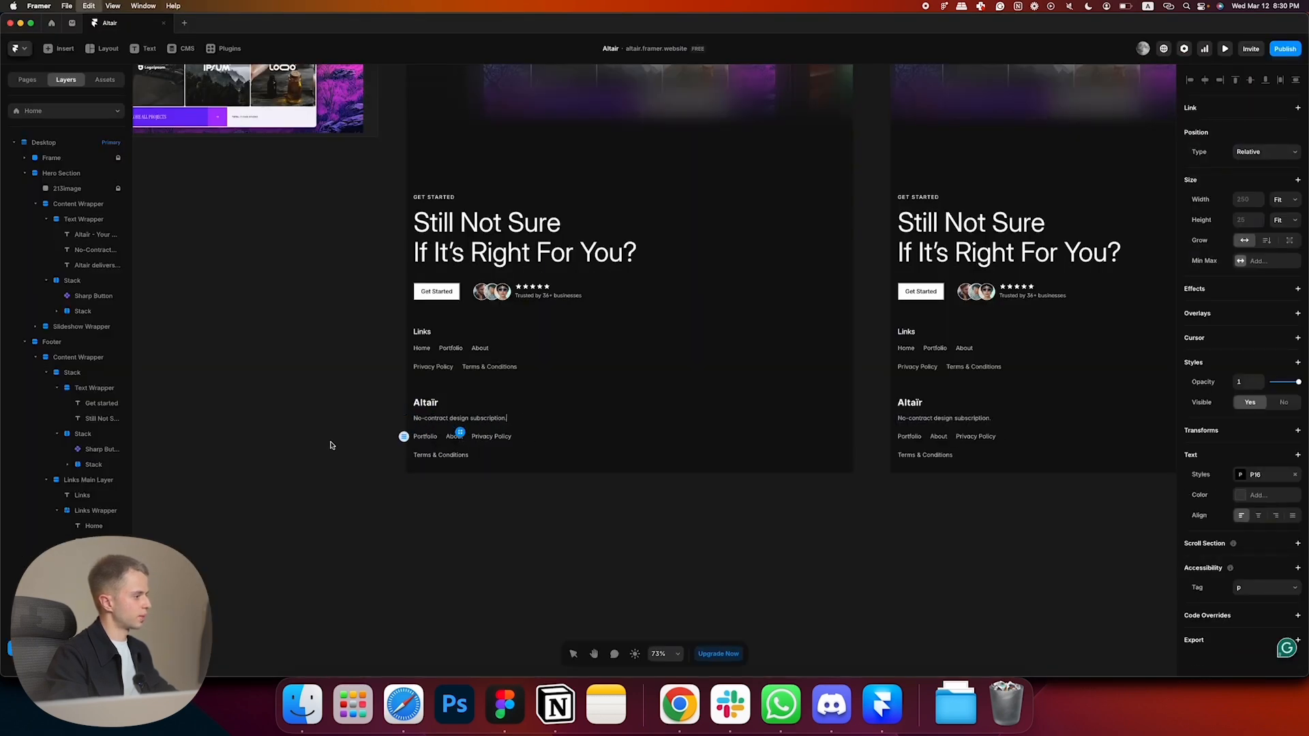
{"action": "key", "text": "Escape"}
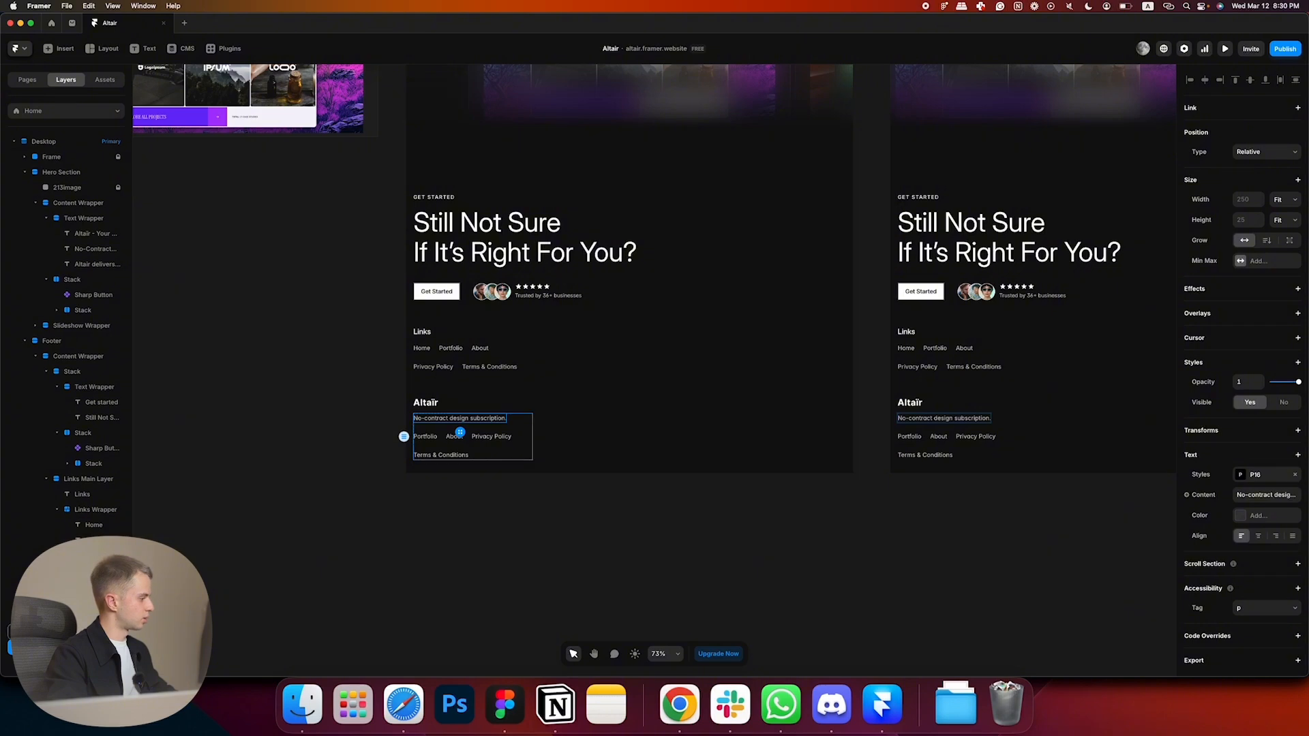
- Move the subscription text out of the duplicated Links Wrapper and delete the wrapper with its remaining links
{"action": "left_click_drag", "start_coordinate": [96, 648], "coordinate": [96, 625]}
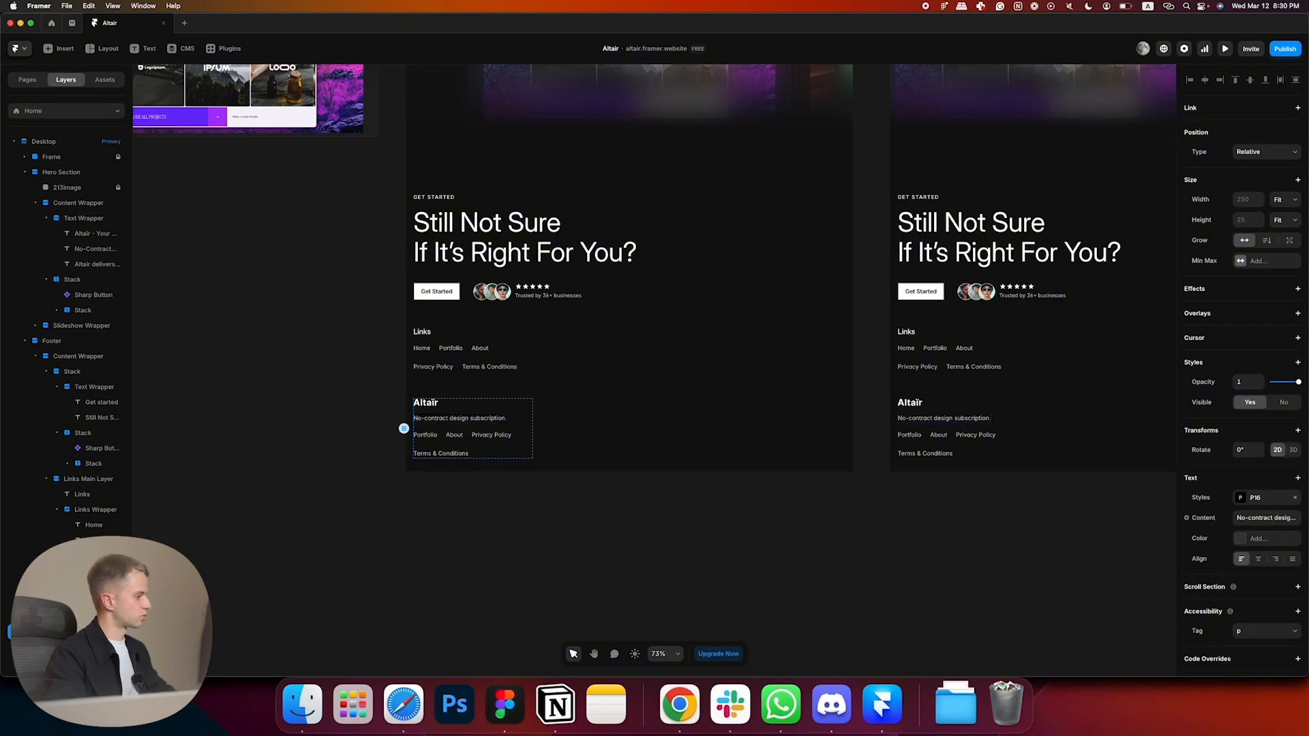
{"action": "left_click", "coordinate": [96, 648]}
{"action": "key", "text": "Delete"}
- Set the width of the "No-contract design subscription." text to Fill
{"action": "left_click", "coordinate": [477, 418]}
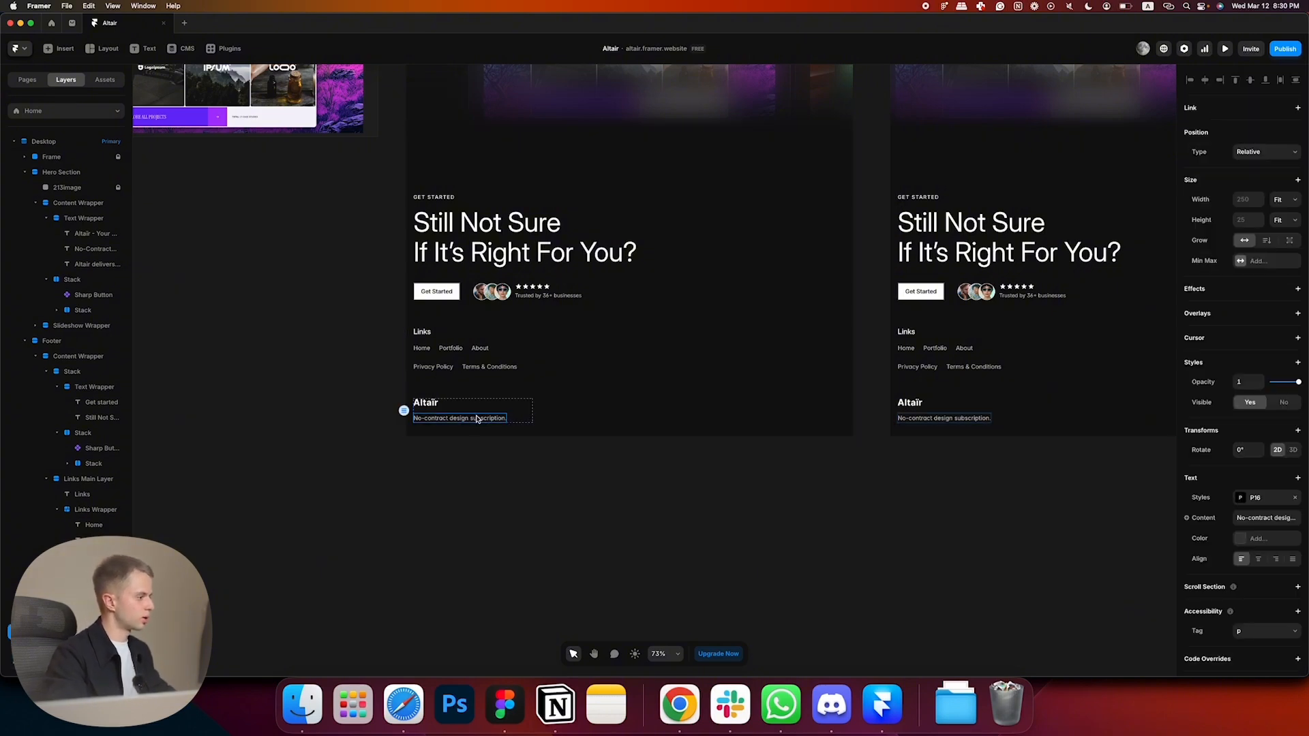
{"action": "left_click", "coordinate": [1278, 203]}
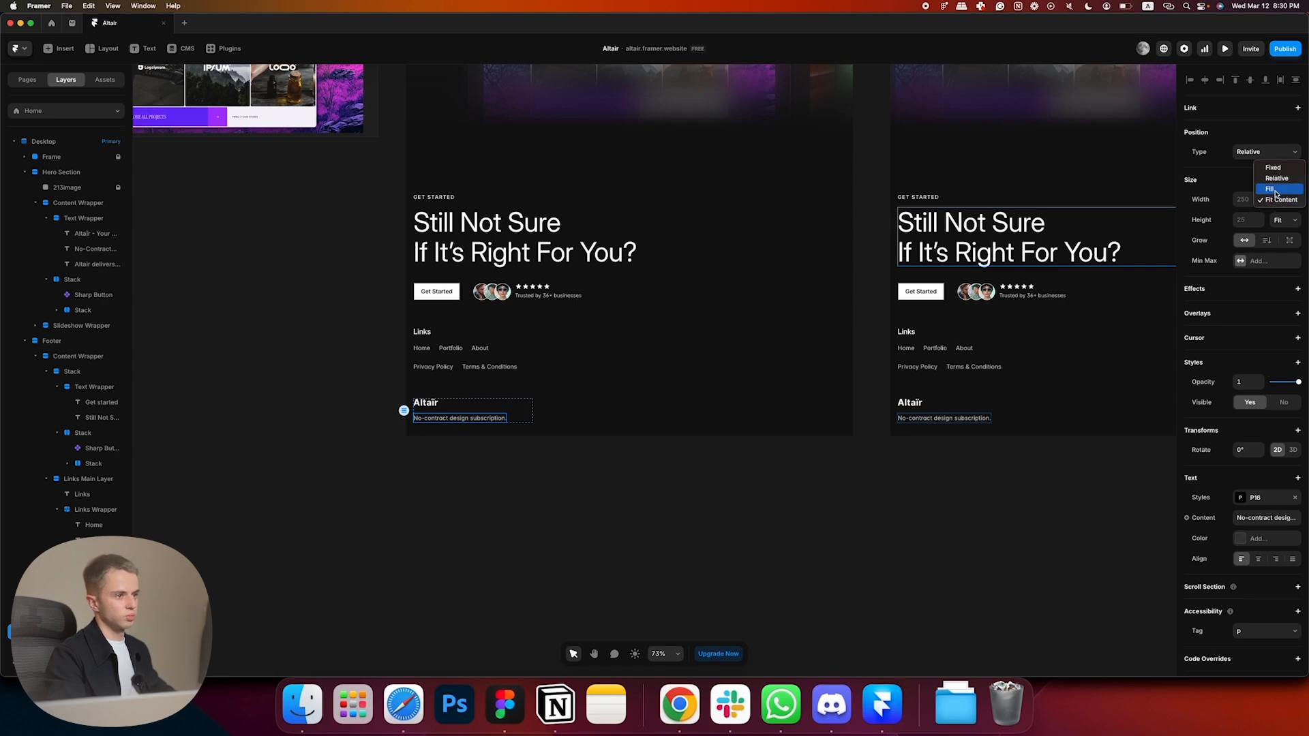
{"action": "left_click", "coordinate": [1274, 190]}
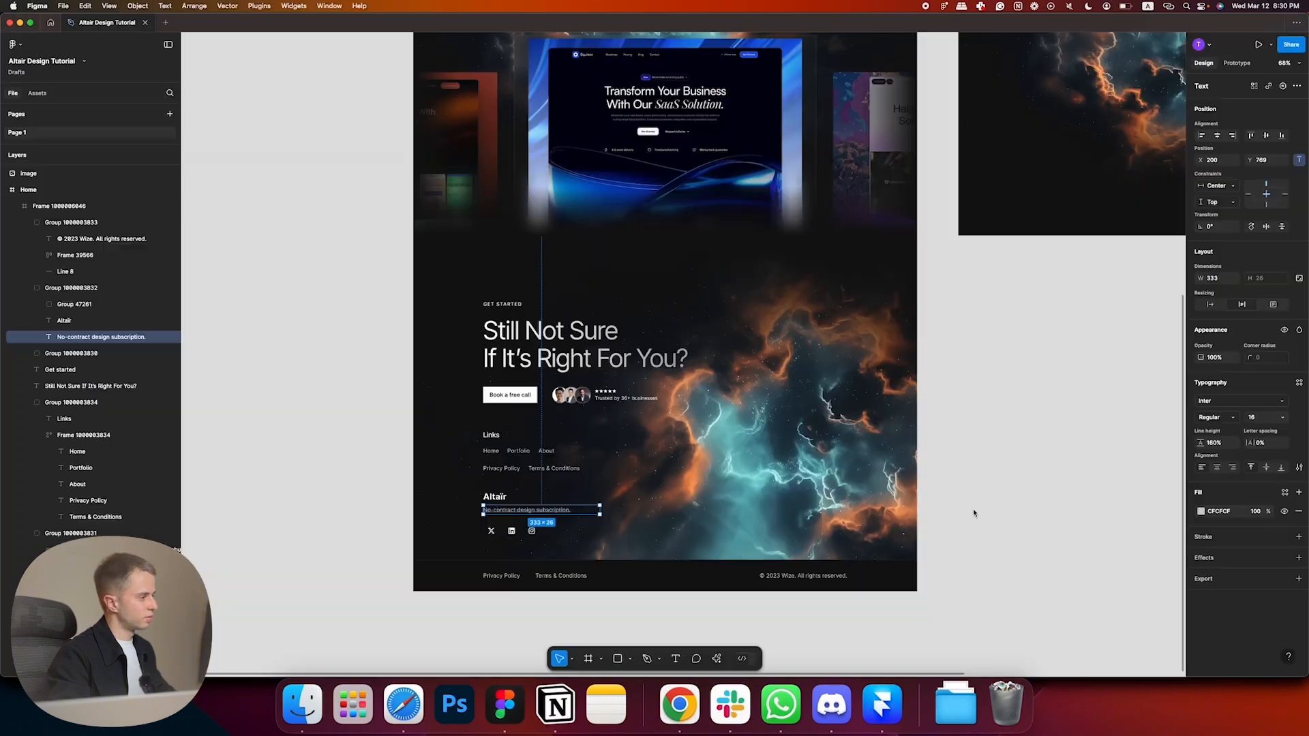
- Wrap the stack holding the Altaïr logo and subscription text in a new stack and set its distribution to Start
{"action": "key", "text": "super+Tab"}
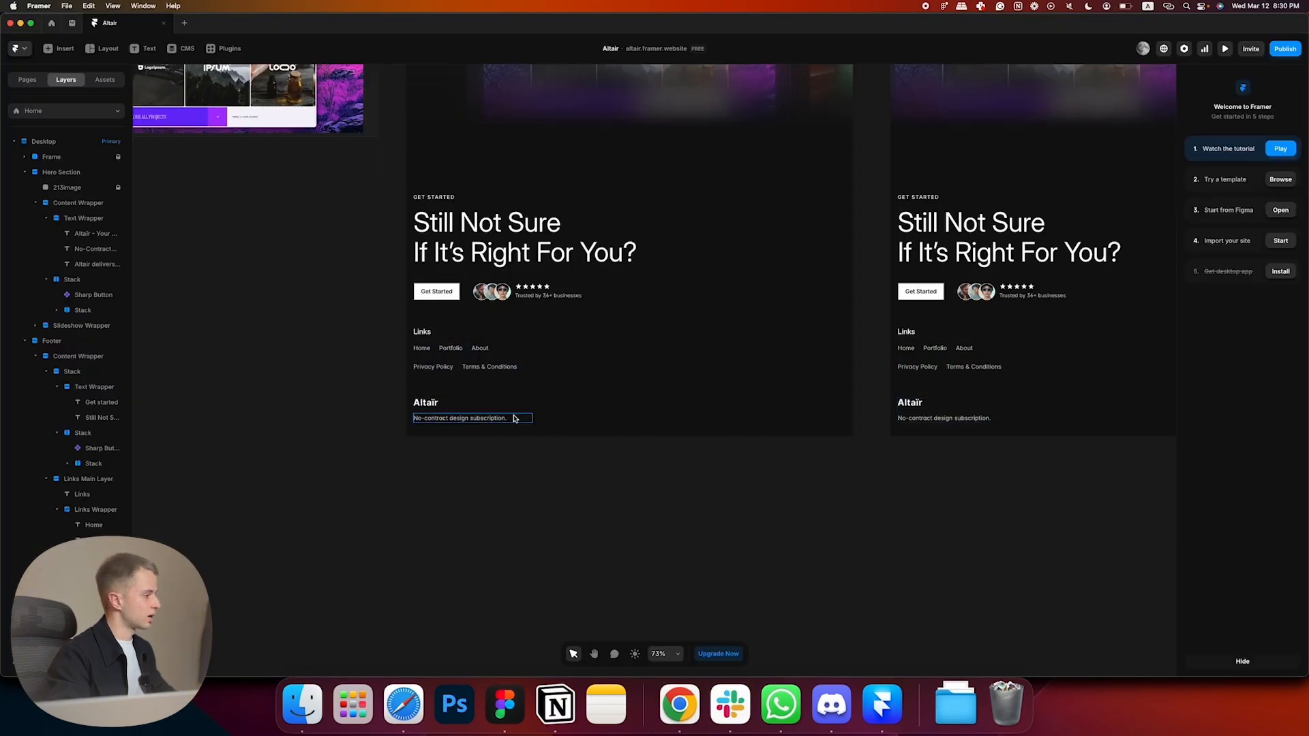
{"action": "right_click", "coordinate": [494, 405]}
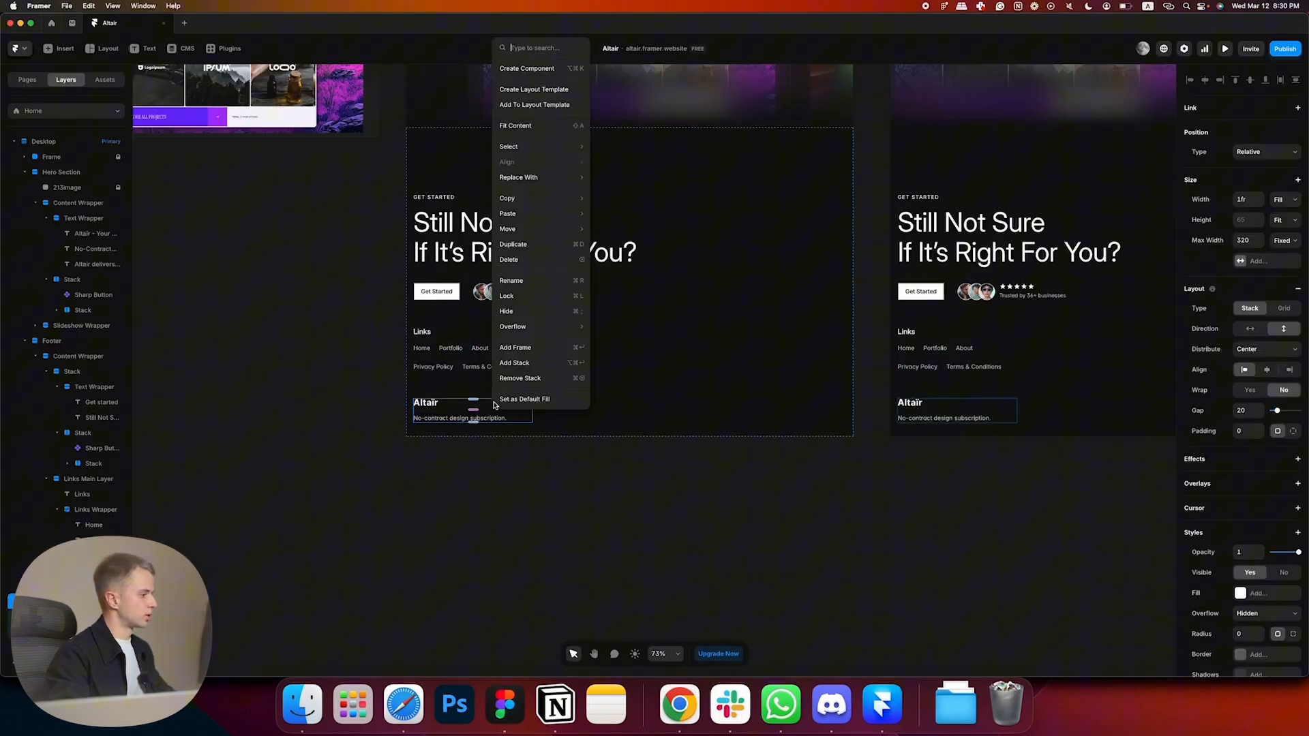
{"action": "left_click", "coordinate": [525, 359]}
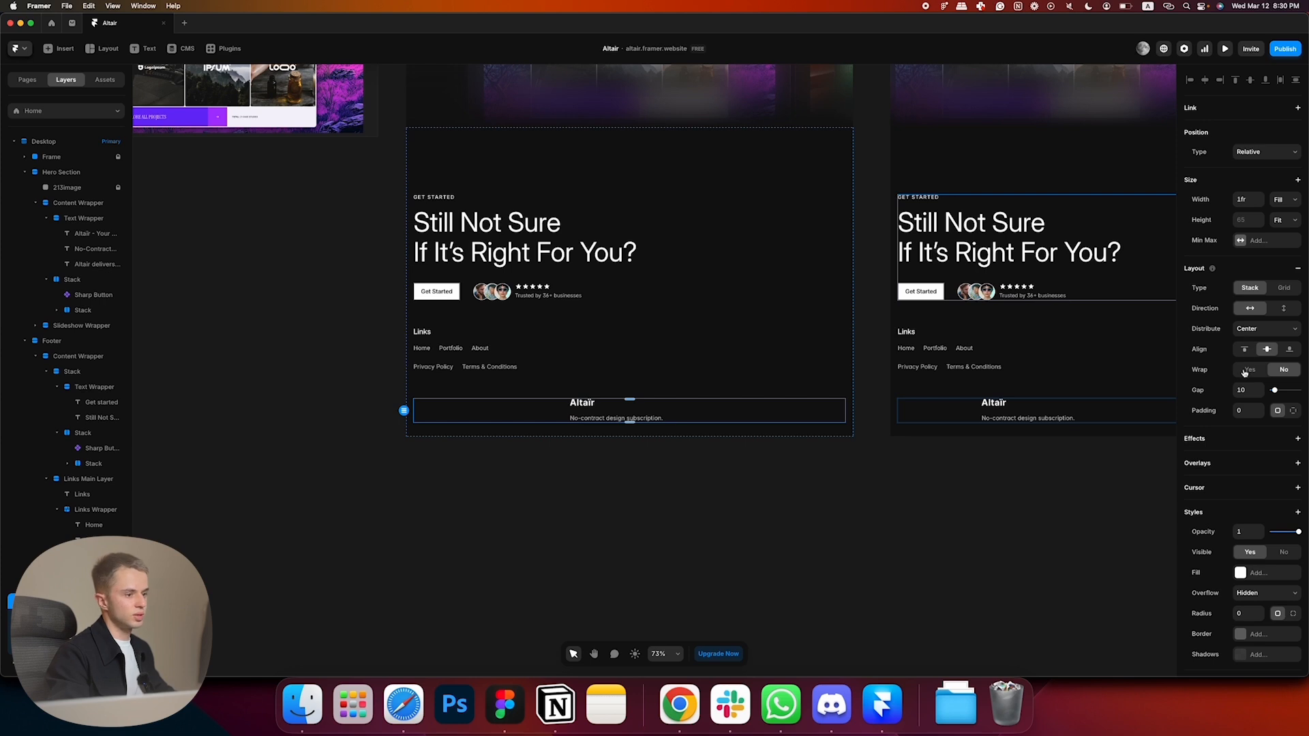
{"action": "left_click", "coordinate": [1249, 332]}
{"action": "left_click", "coordinate": [1247, 321]}
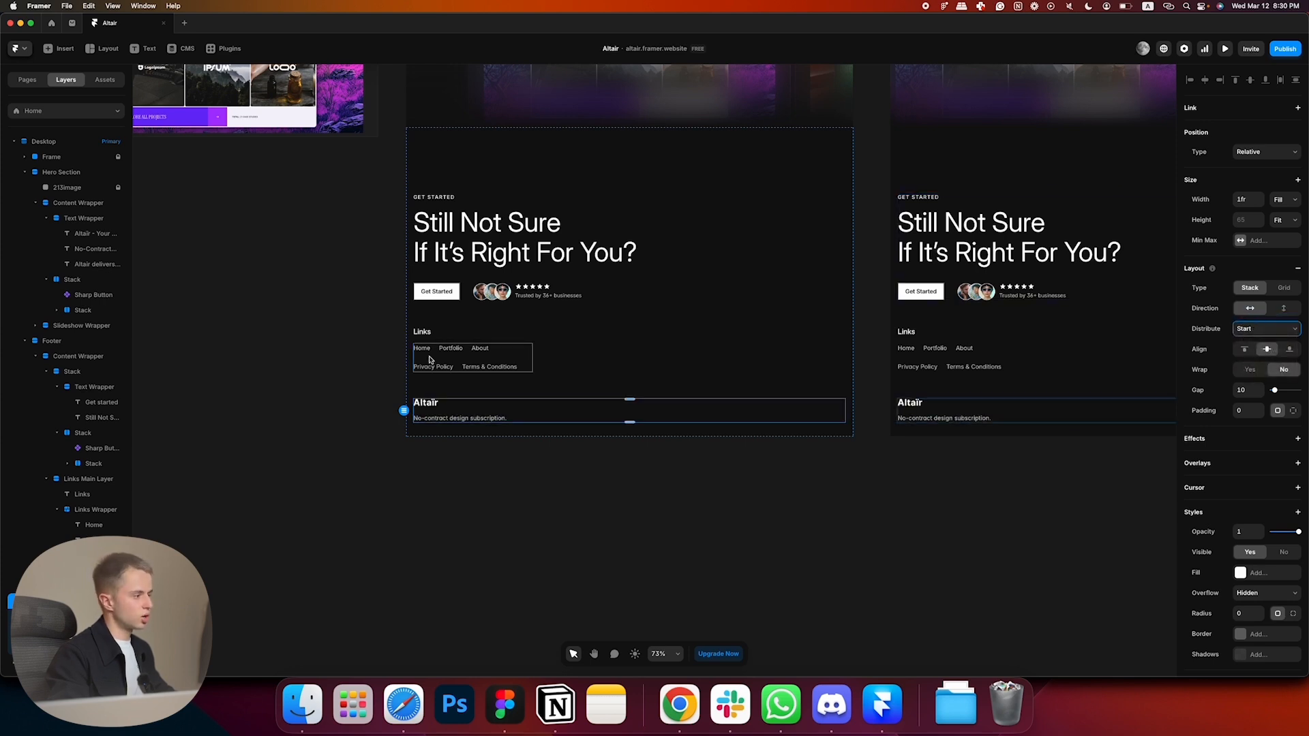
- Give the new outer stack a fixed max width of 320 and select the stack inside it
{"action": "left_click", "coordinate": [1239, 240]}
{"action": "left_click", "coordinate": [1252, 260]}
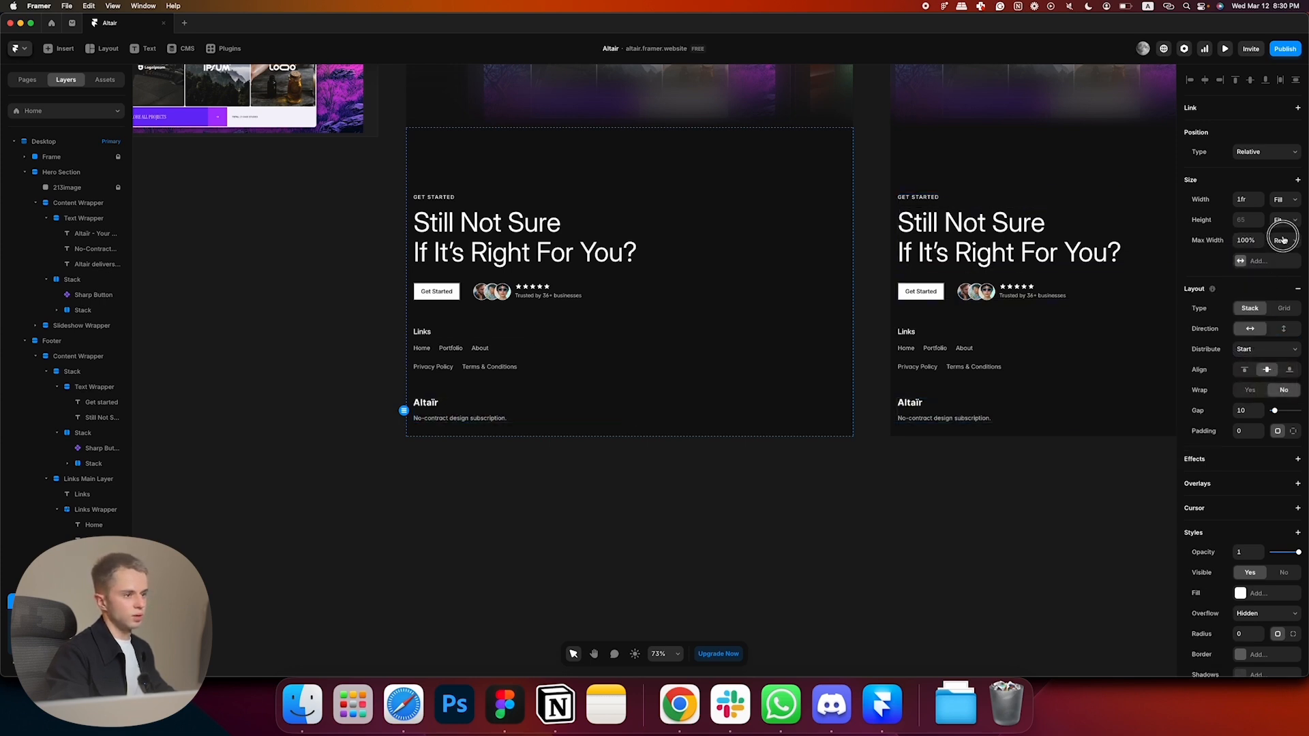
{"action": "left_click", "coordinate": [1276, 240]}
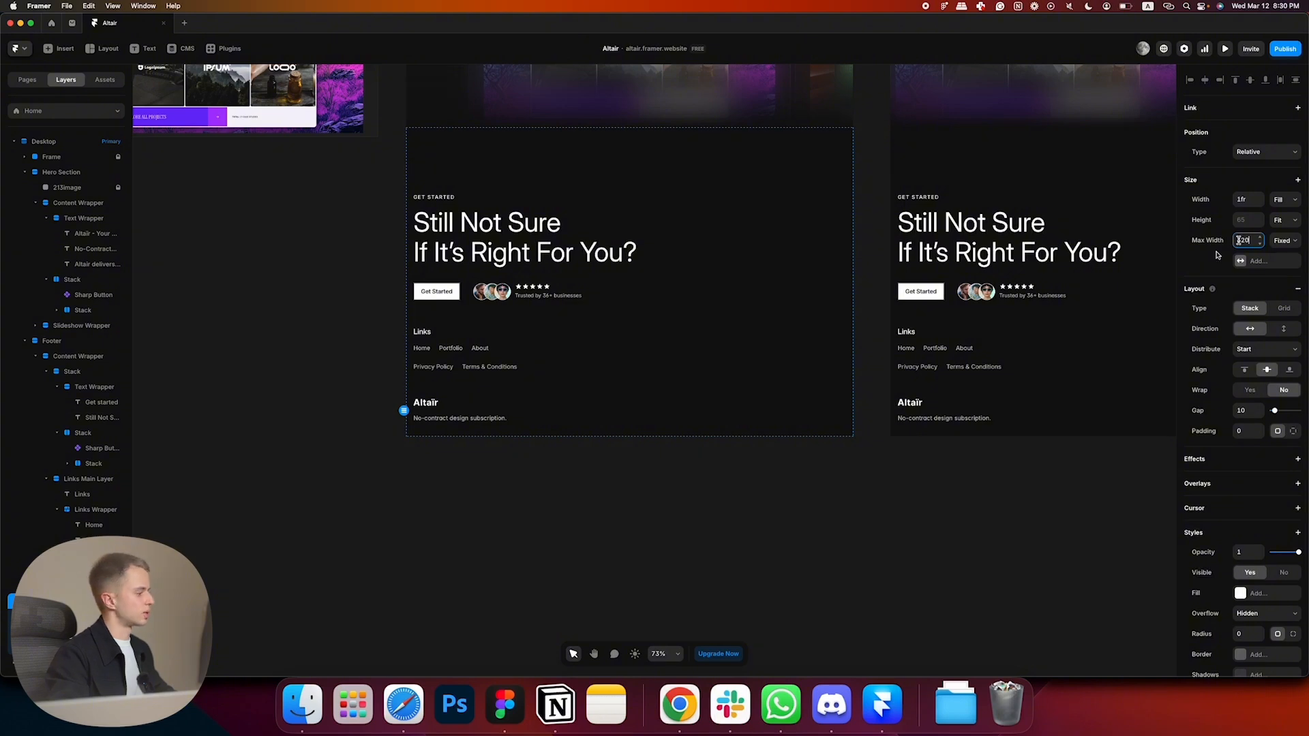
{"action": "key", "text": "Return"}
{"action": "key", "text": "Return"}
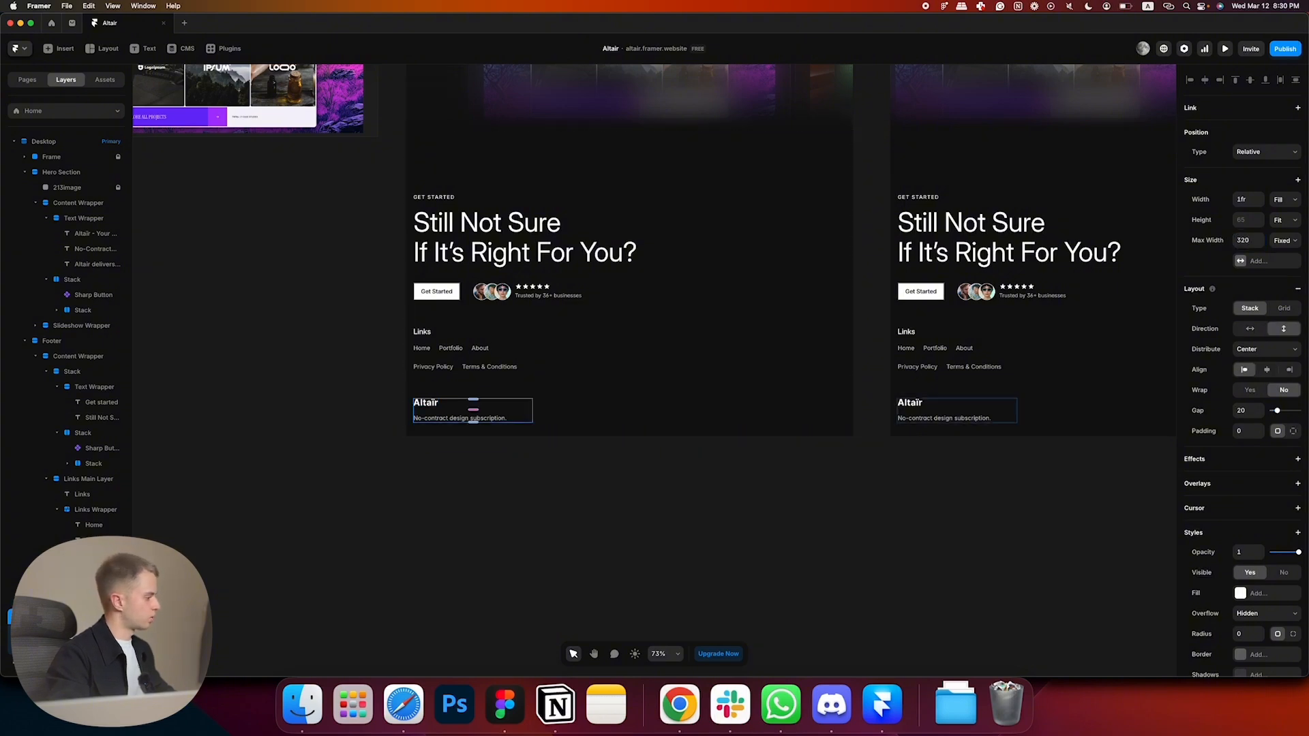
- Copy the Social Media Icon component from the Wize component library in Chrome and return to Framer
{"action": "key", "text": "super+Tab"}
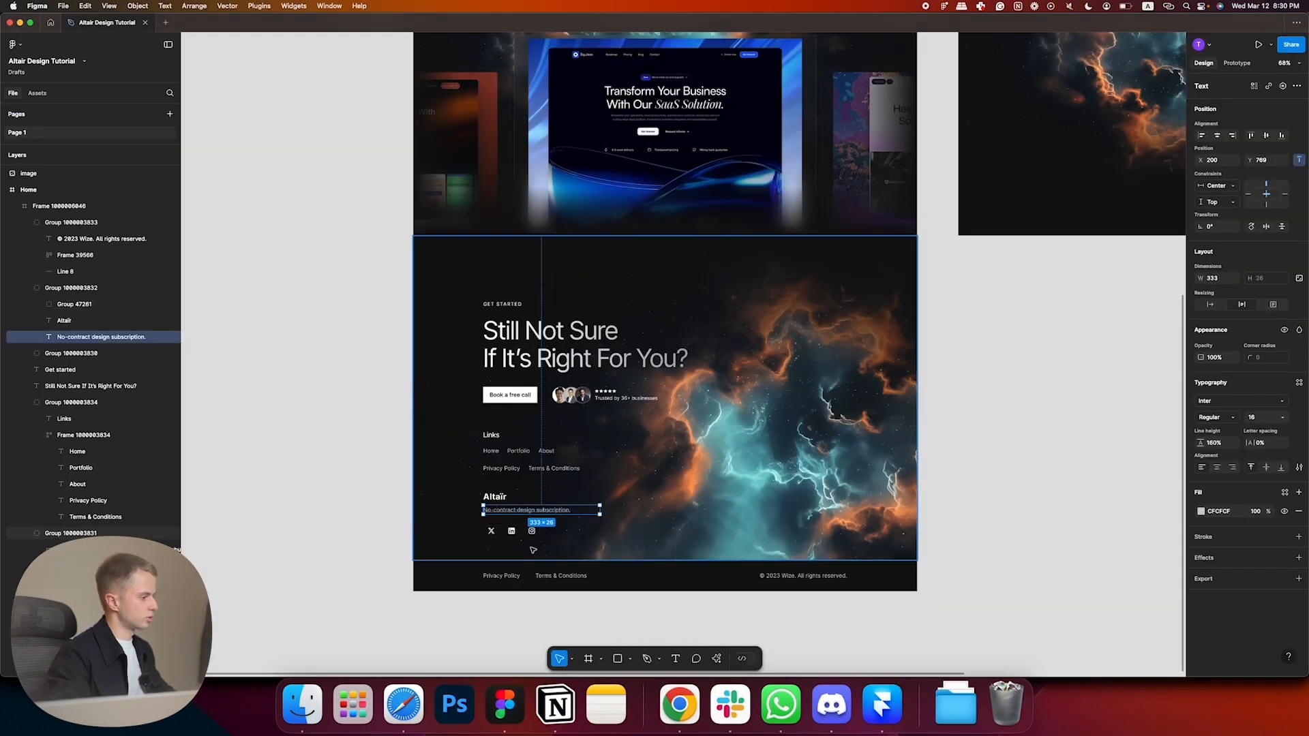
{"action": "left_click", "coordinate": [684, 706]}
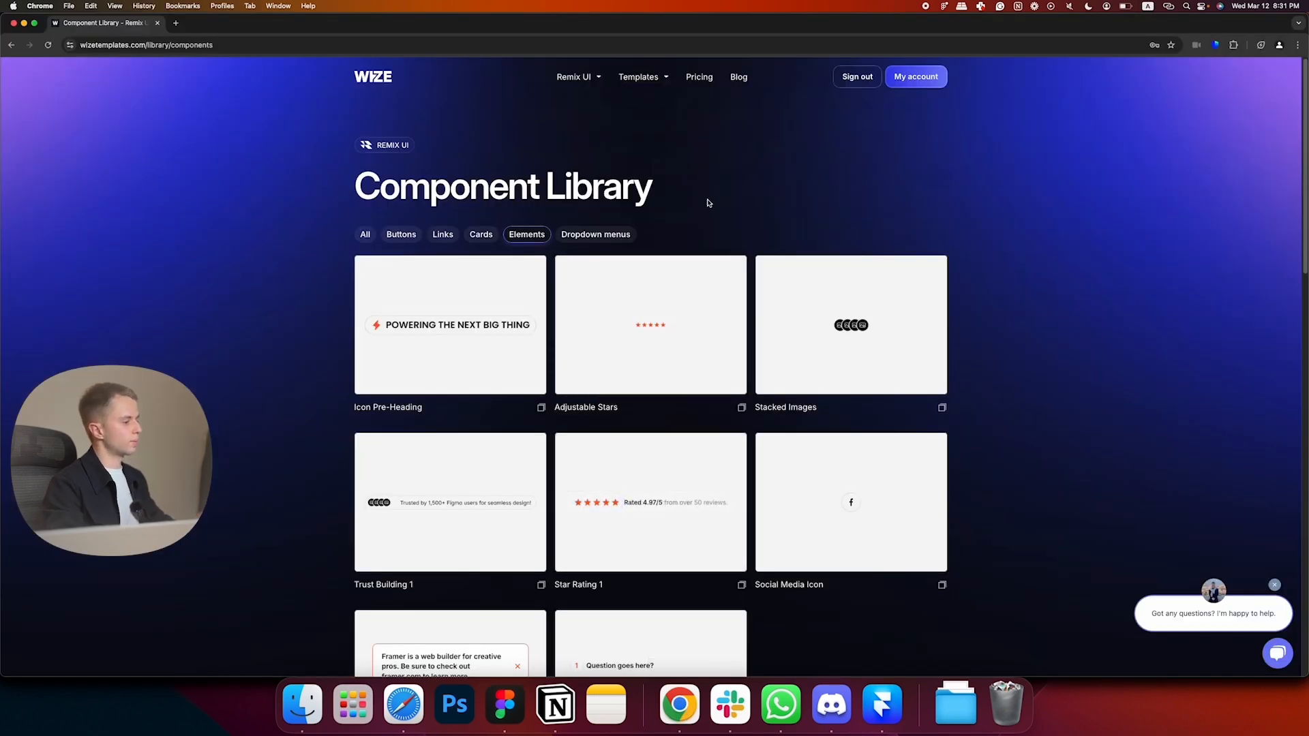
{"action": "scroll", "coordinate": [708, 204], "scroll_direction": "down", "scroll_amount": 4}
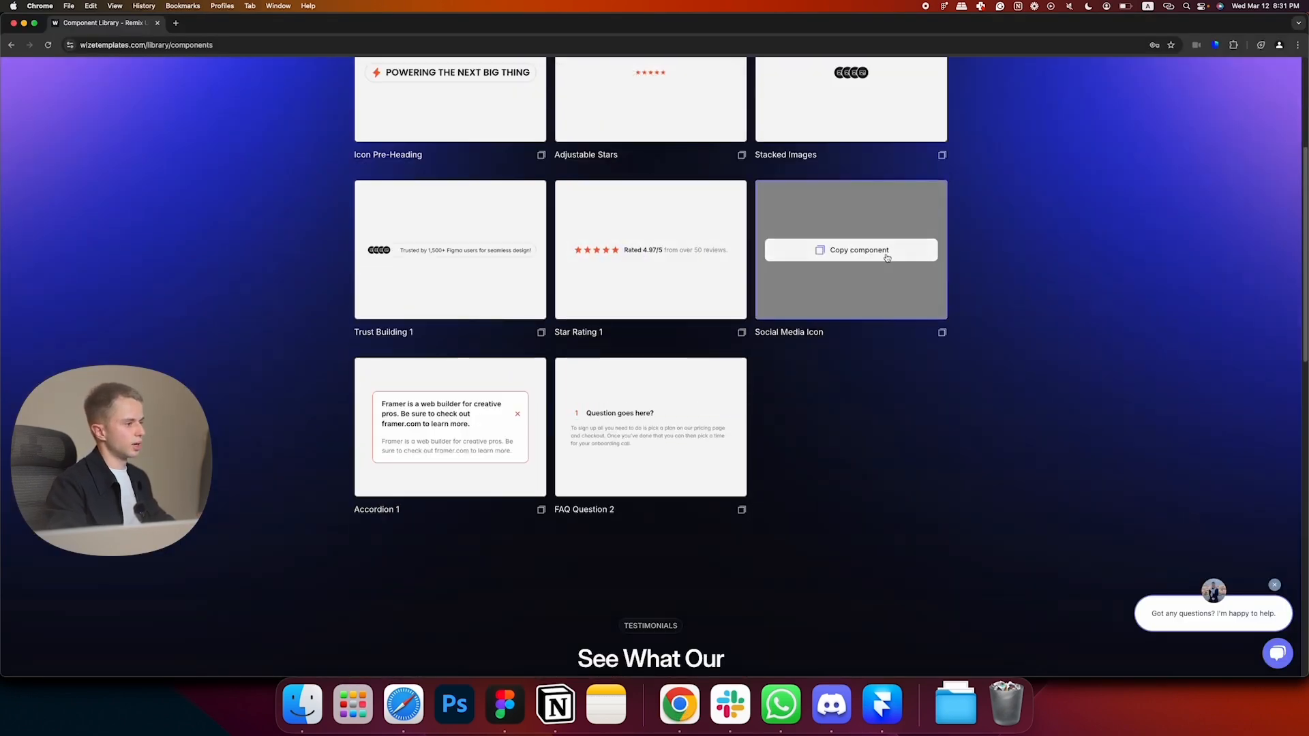
{"action": "left_click", "coordinate": [887, 258]}
{"action": "key", "text": "super+Tab"}
{"action": "key", "text": "super+Tab"}
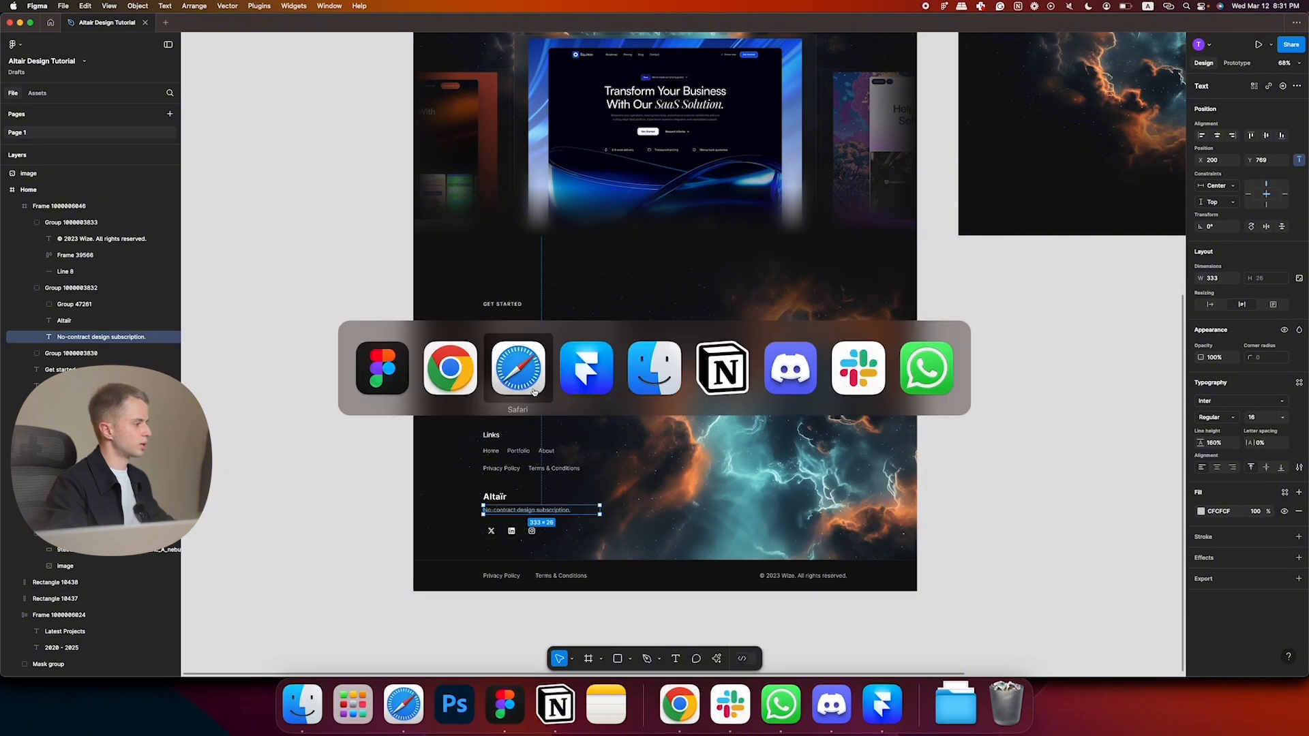
{"action": "key", "text": "super+Tab"}
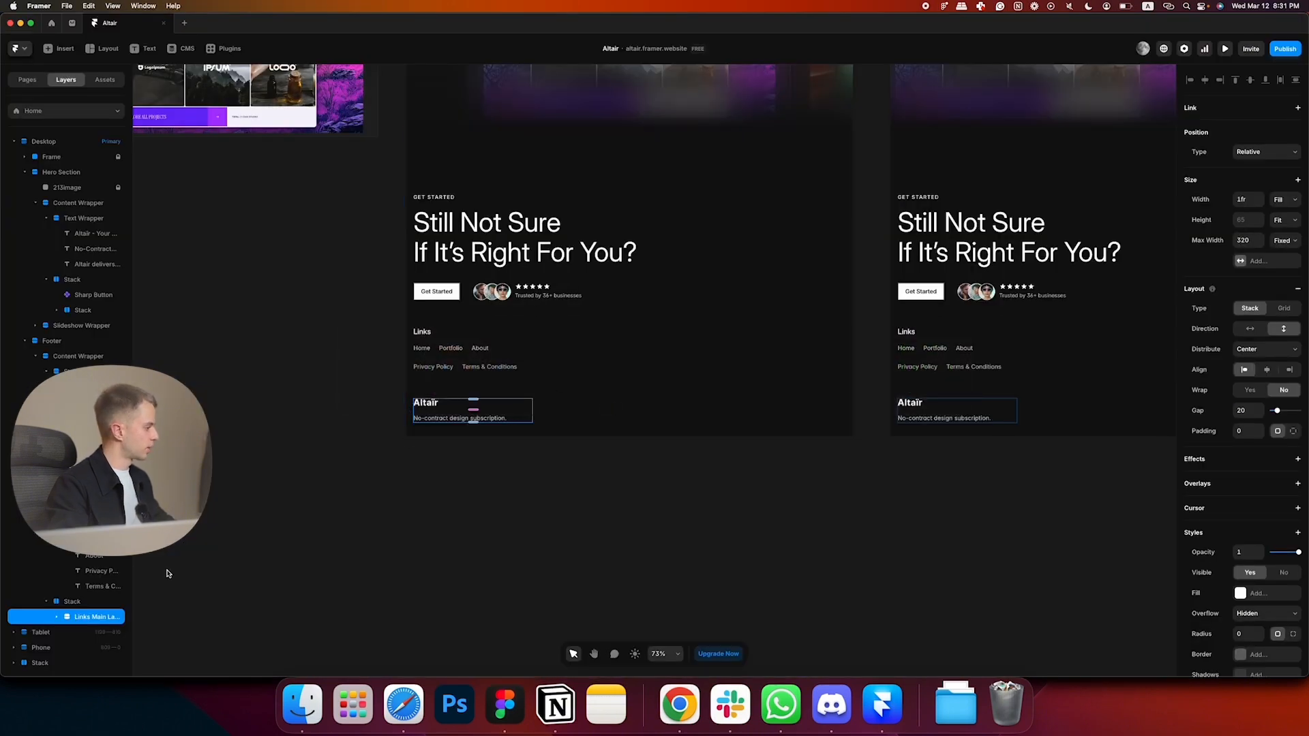
- Rename the outer stack around the Altaïr logo and tagline to About Company and paste the Social Media Icon component into it
{"action": "left_click", "coordinate": [107, 603]}
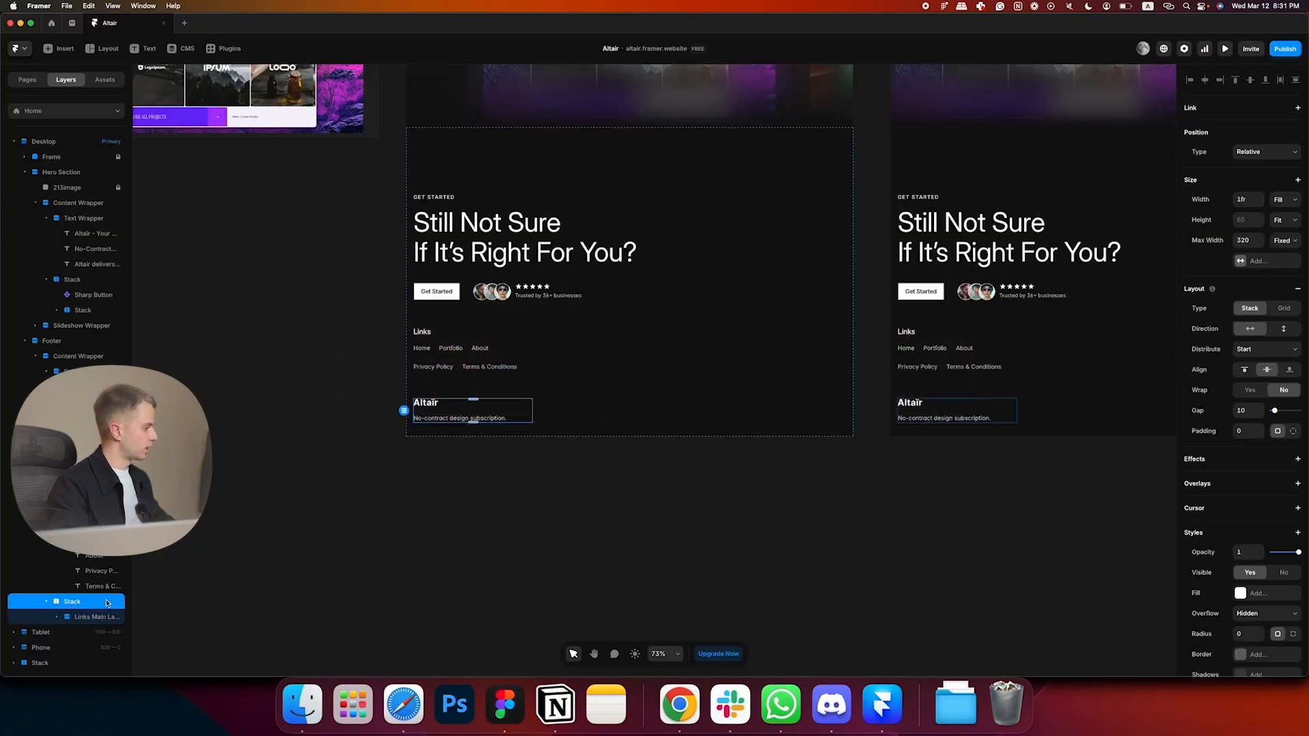
{"action": "double_click", "coordinate": [67, 603]}
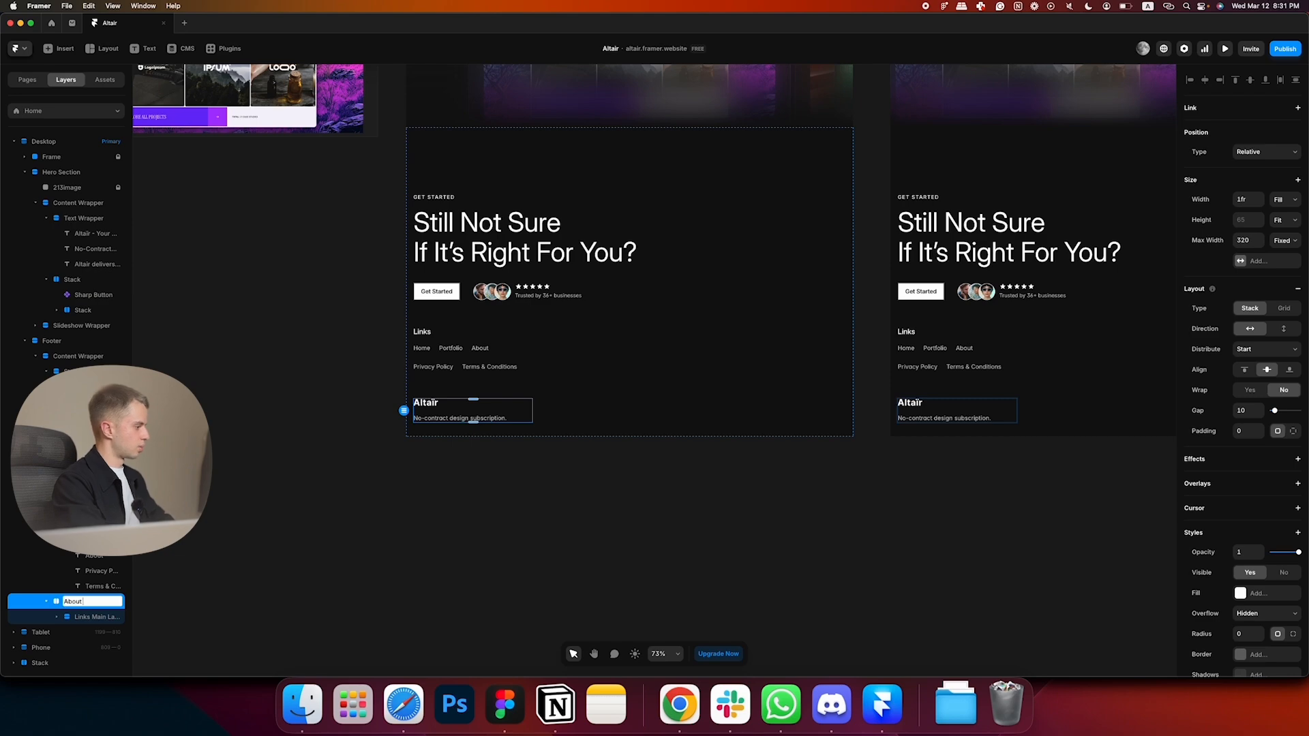
{"action": "key", "text": "super+v"}
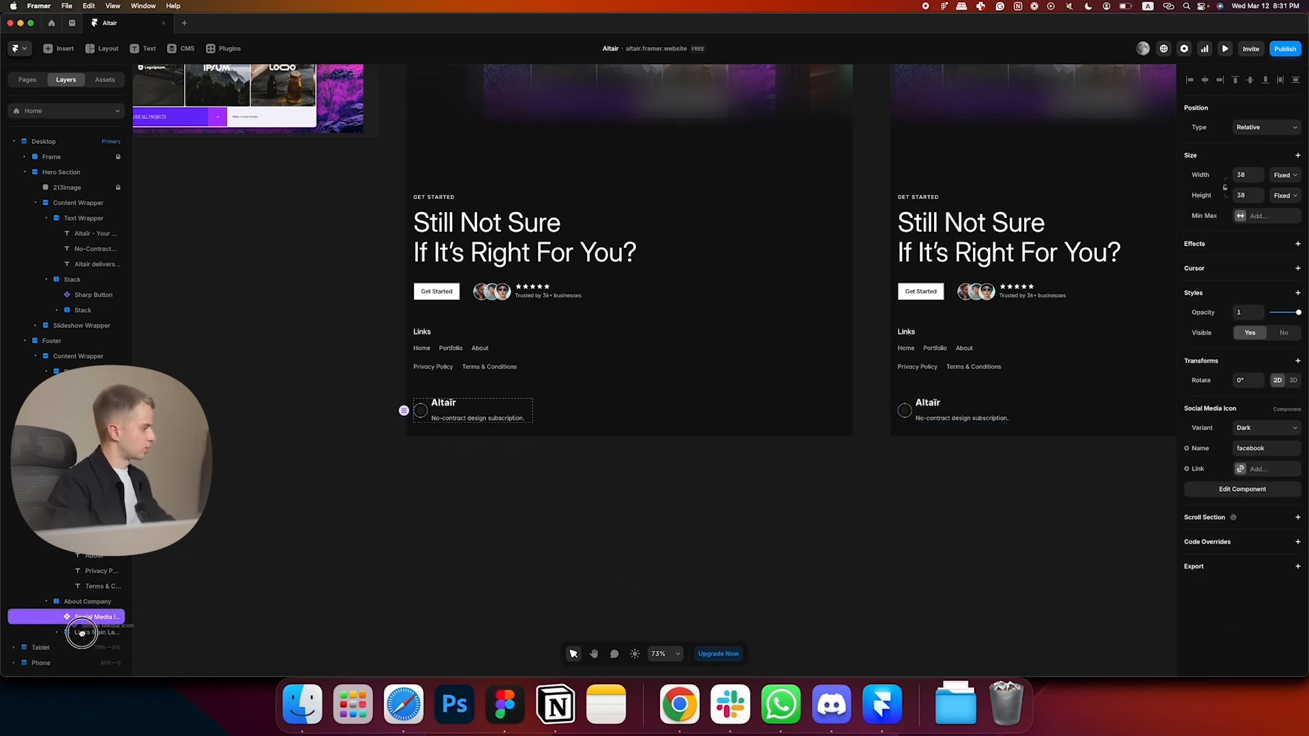
- Move the social icon after the logo and tagline layer and set its variant to Light
{"action": "left_click_drag", "start_coordinate": [81, 633], "coordinate": [81, 641]}
{"action": "left_click", "coordinate": [1275, 428]}
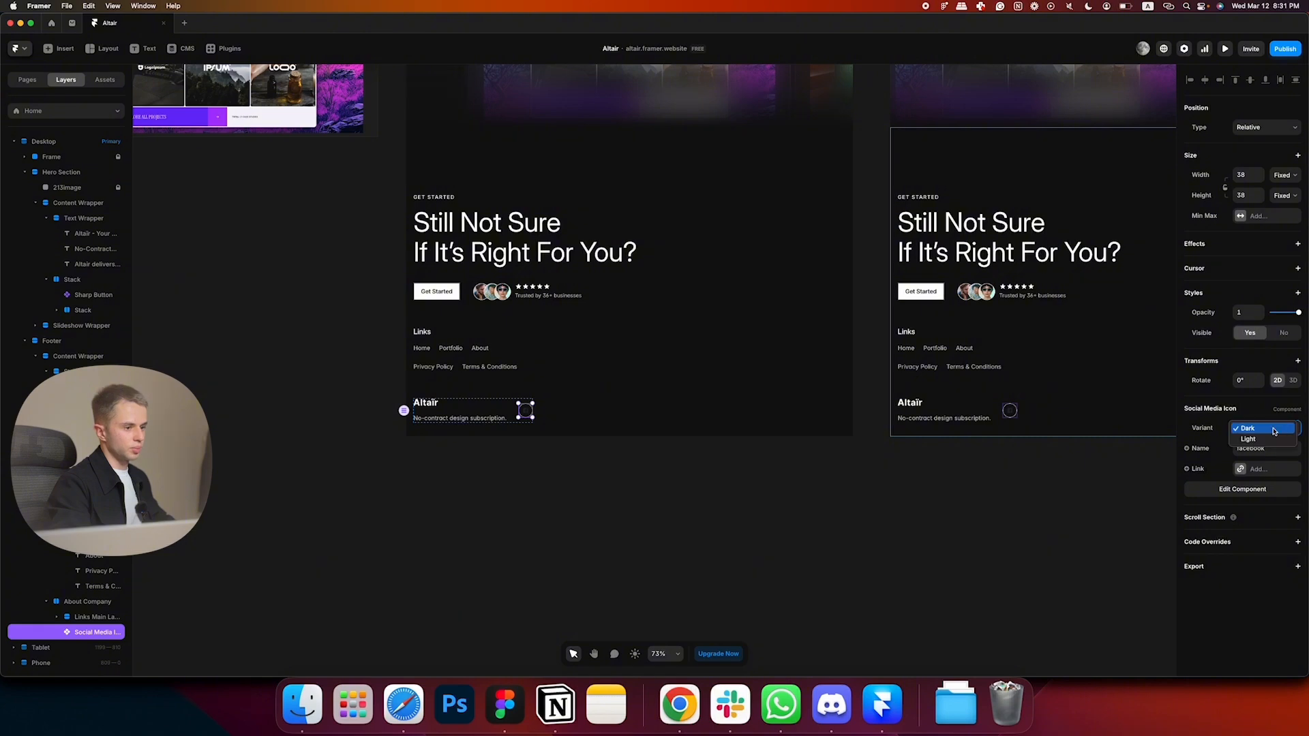
{"action": "left_click", "coordinate": [1255, 441]}
- Give the About Company stack a vertical direction and align its contents to the left
{"action": "left_click", "coordinate": [85, 602]}
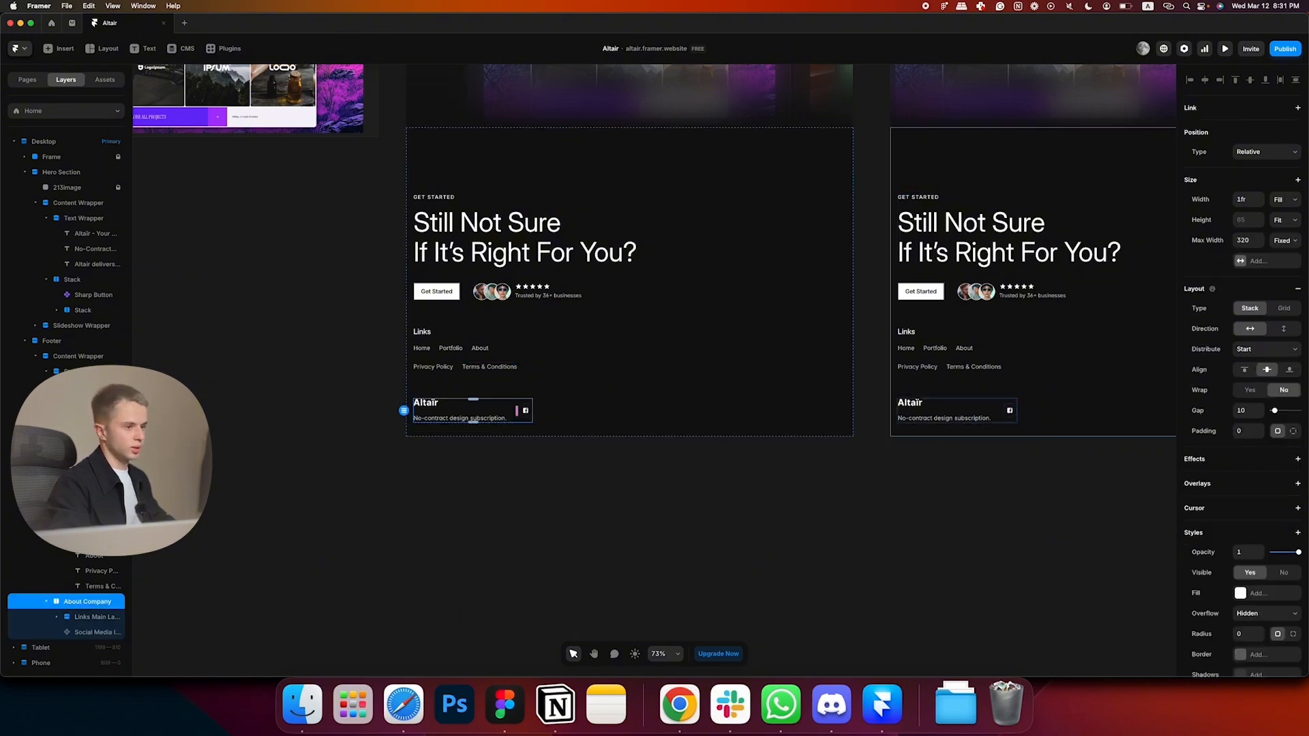
{"action": "left_click", "coordinate": [1283, 329]}
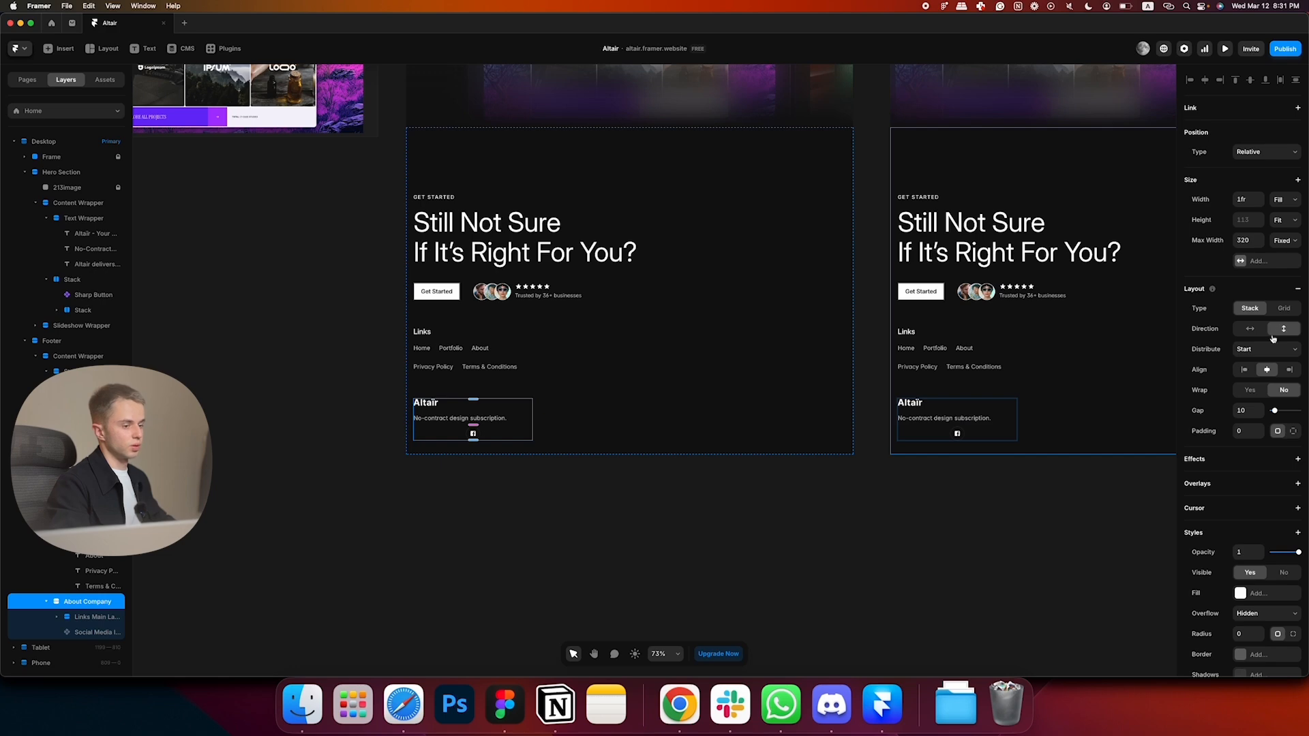
{"action": "left_click", "coordinate": [1247, 369]}
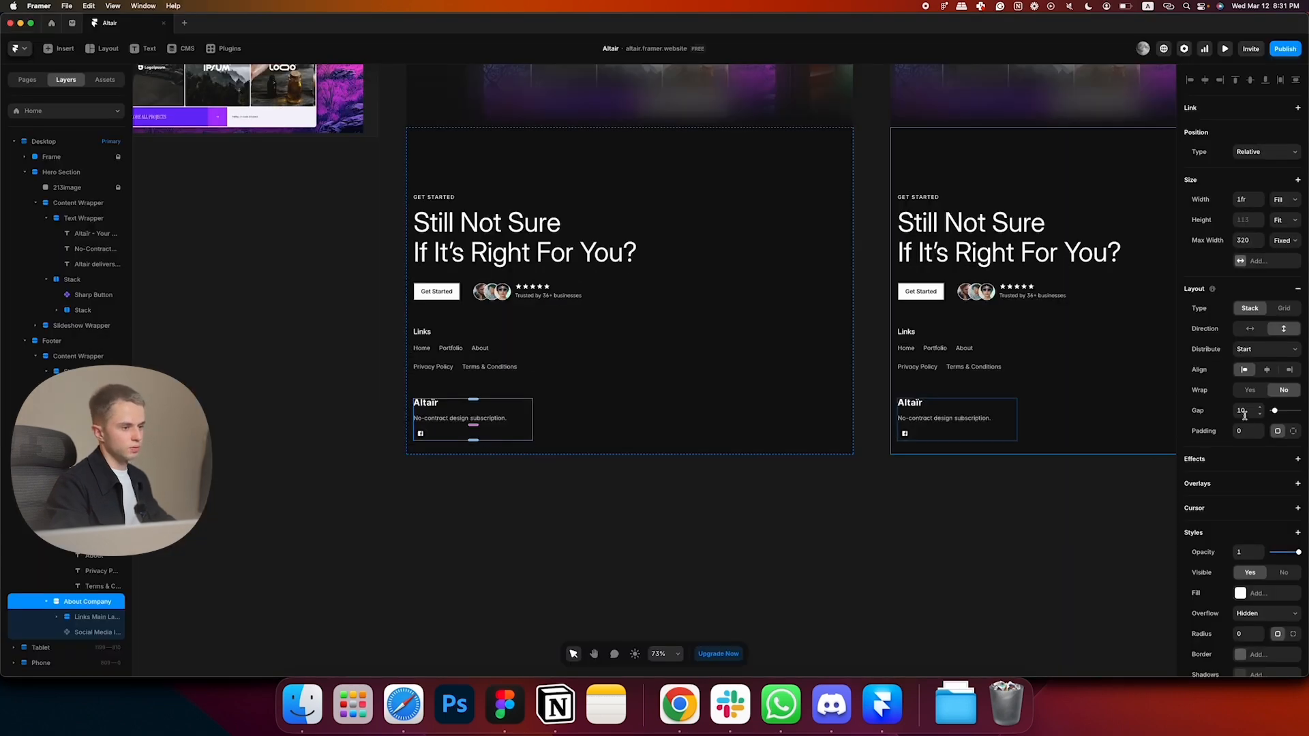
{"action": "left_click", "coordinate": [409, 485]}
- Wrap the Facebook icon in its own stack and set the stack's distribution to Start
{"action": "scroll", "coordinate": [440, 447], "scroll_direction": "up", "scroll_amount": 2}
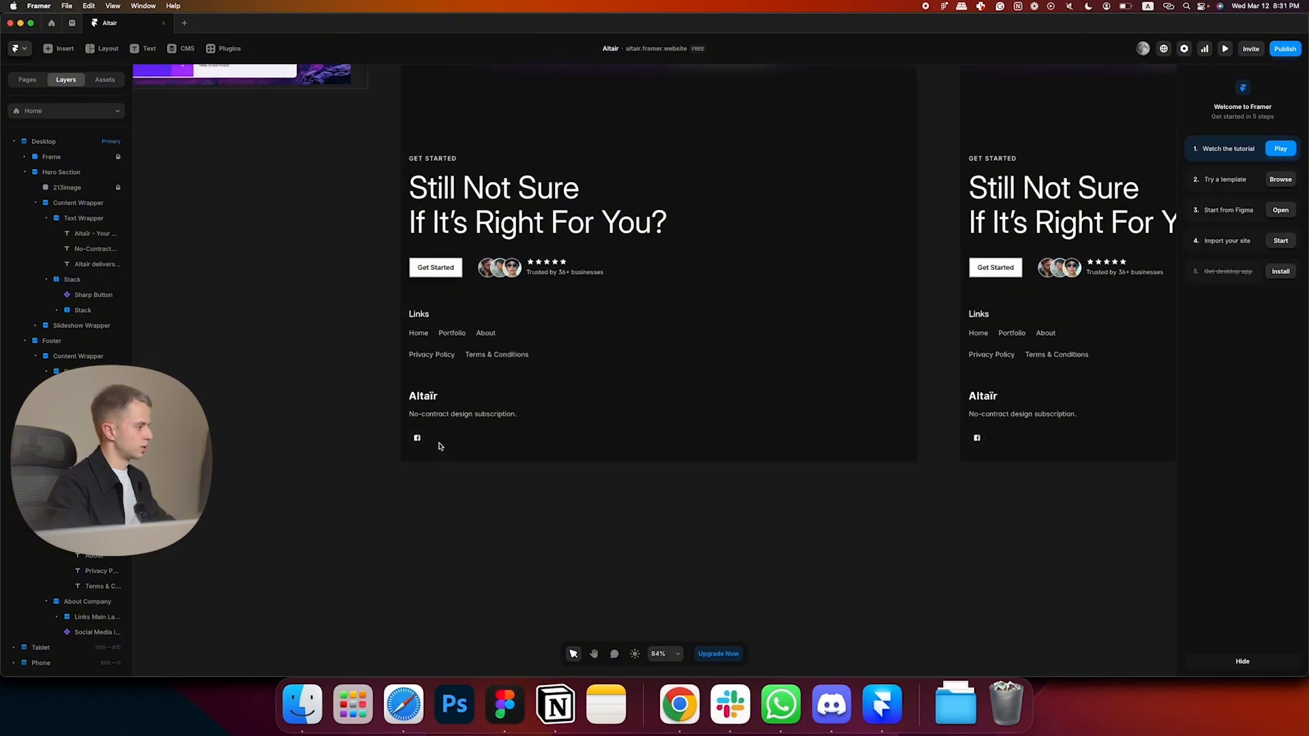
{"action": "right_click", "coordinate": [418, 438]}
{"action": "left_click", "coordinate": [447, 417]}
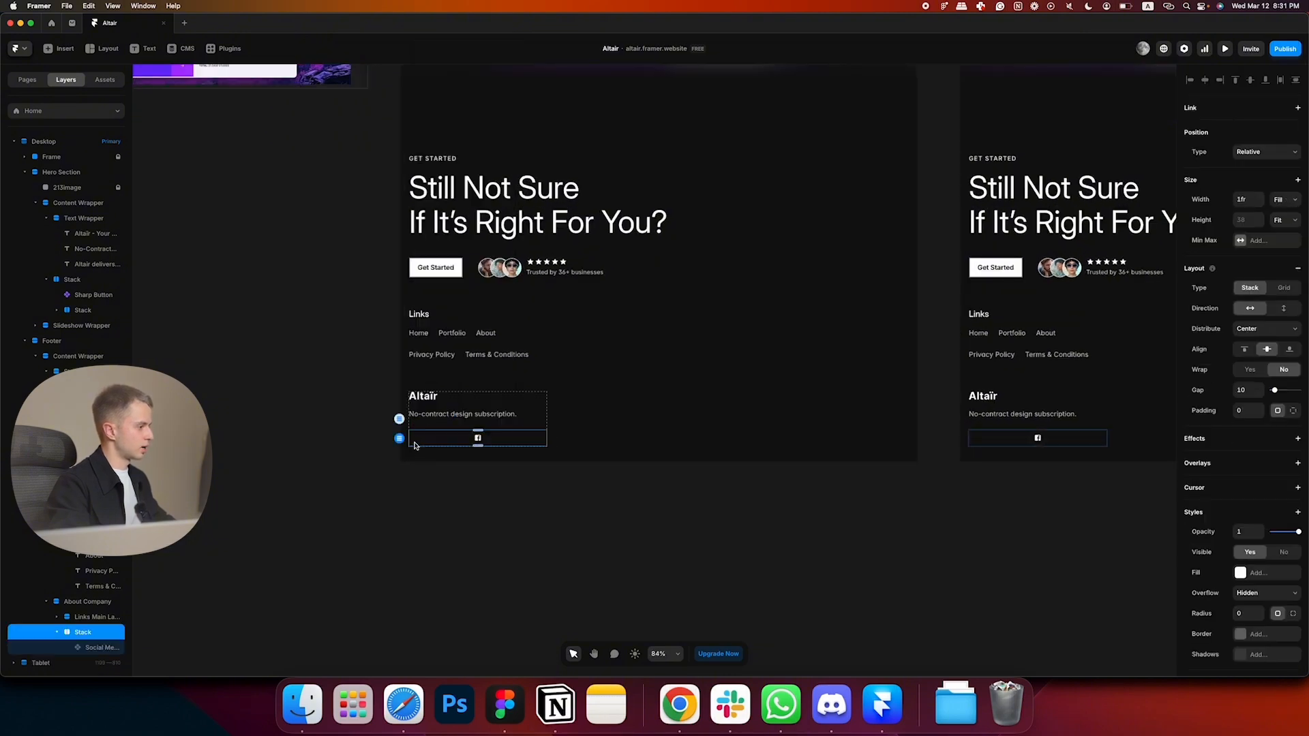
{"action": "left_click", "coordinate": [1261, 328]}
{"action": "left_click", "coordinate": [1251, 313]}
{"action": "left_click", "coordinate": [1250, 370]}
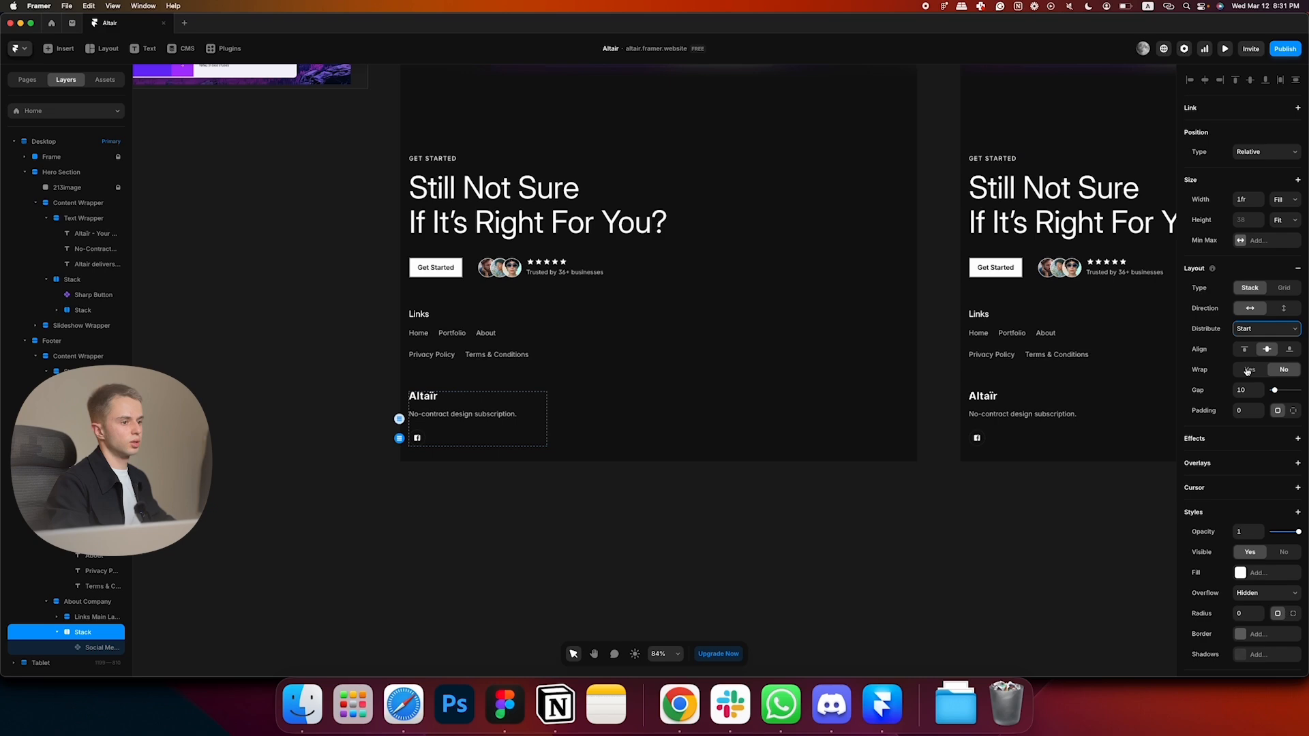
{"action": "left_click", "coordinate": [725, 542]}
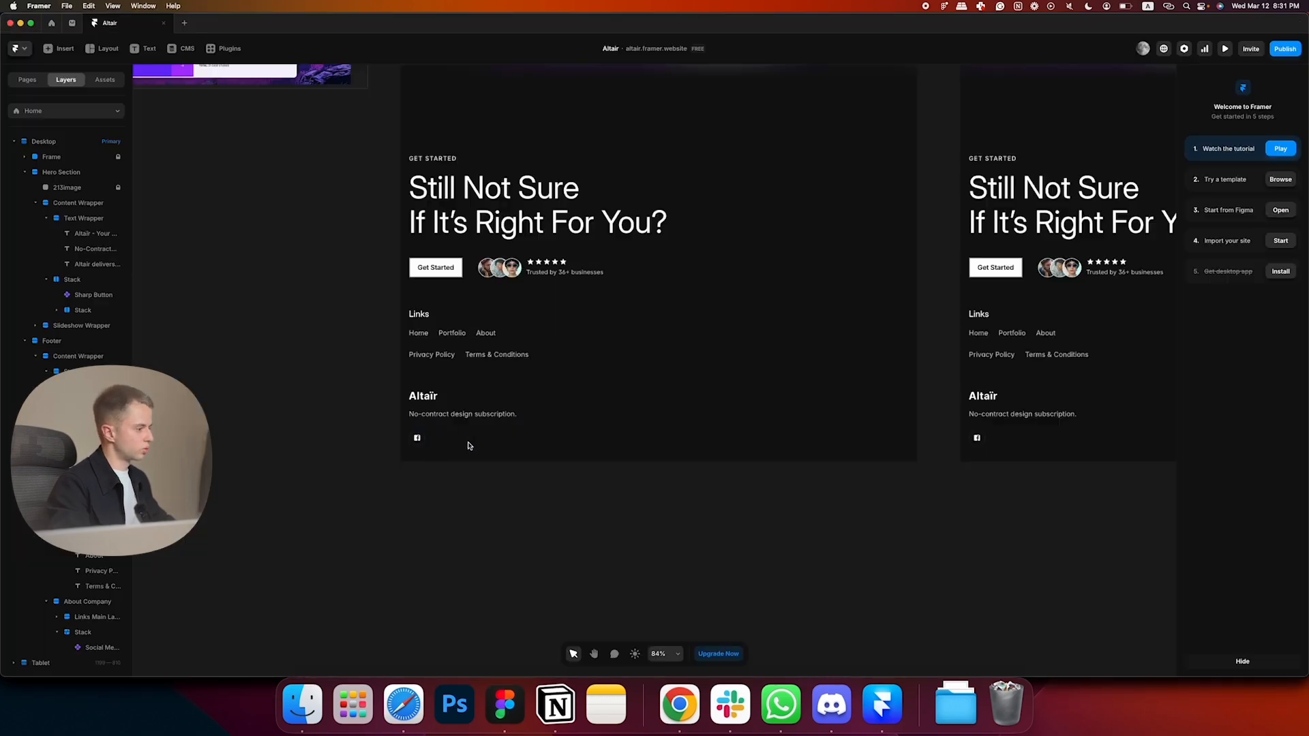
- Duplicate the Facebook icon twice and set the first icon's name to twitter
{"action": "left_click", "coordinate": [418, 438]}
{"action": "key", "text": "super+d"}
{"action": "key", "text": "super+d"}
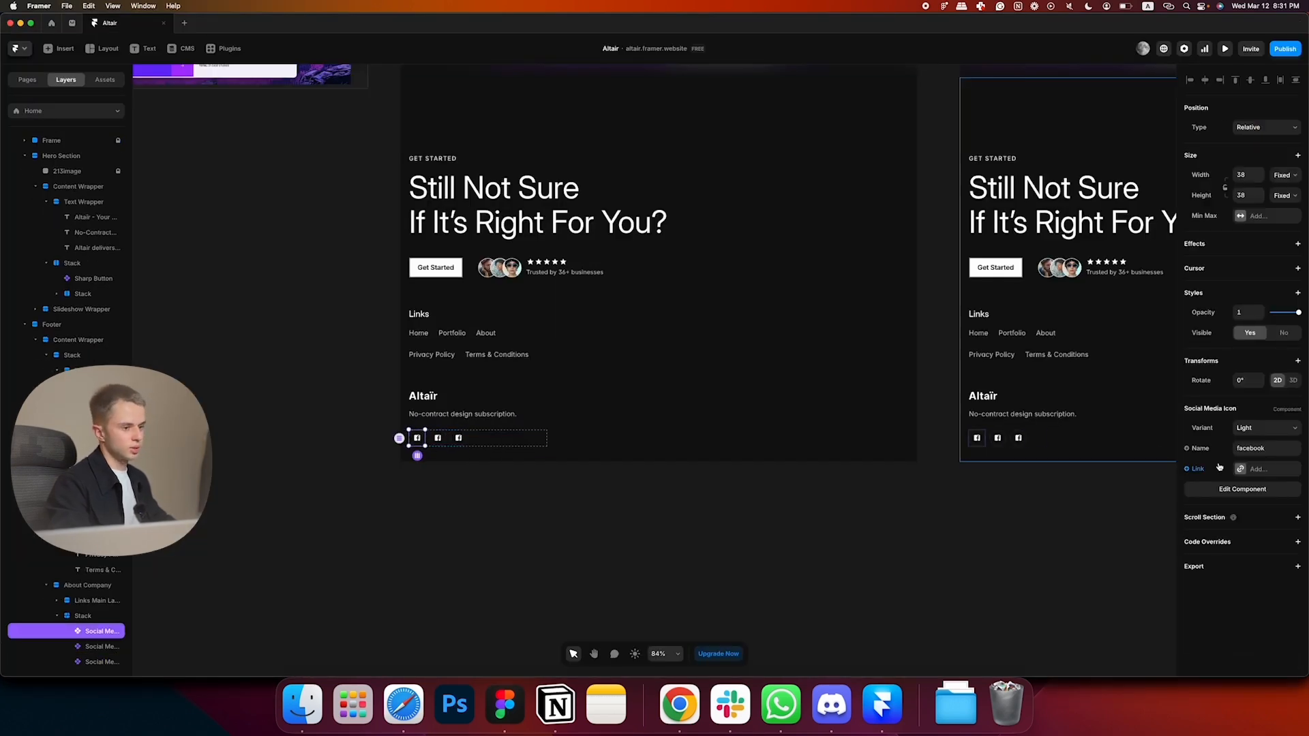
{"action": "type", "text": "twitter"}
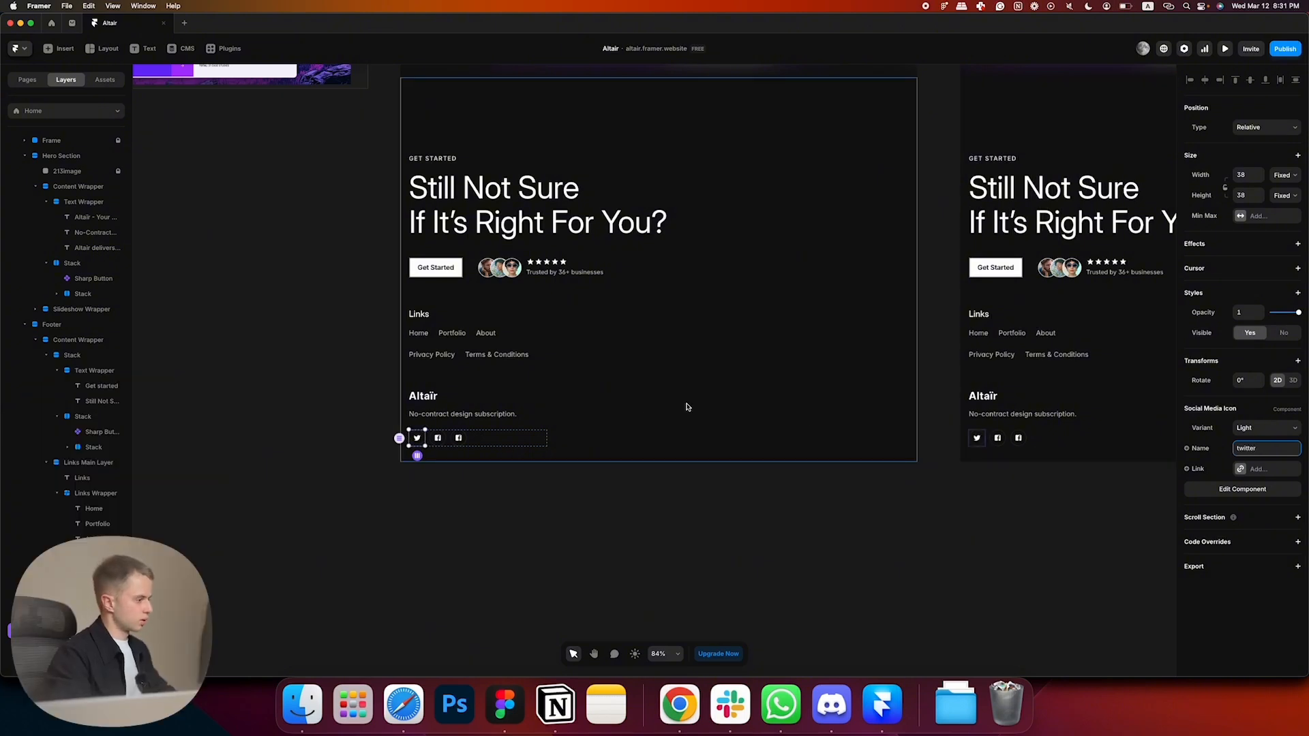
- Set the name of the third social icon in the row to linkedin
{"action": "left_click", "coordinate": [458, 438]}
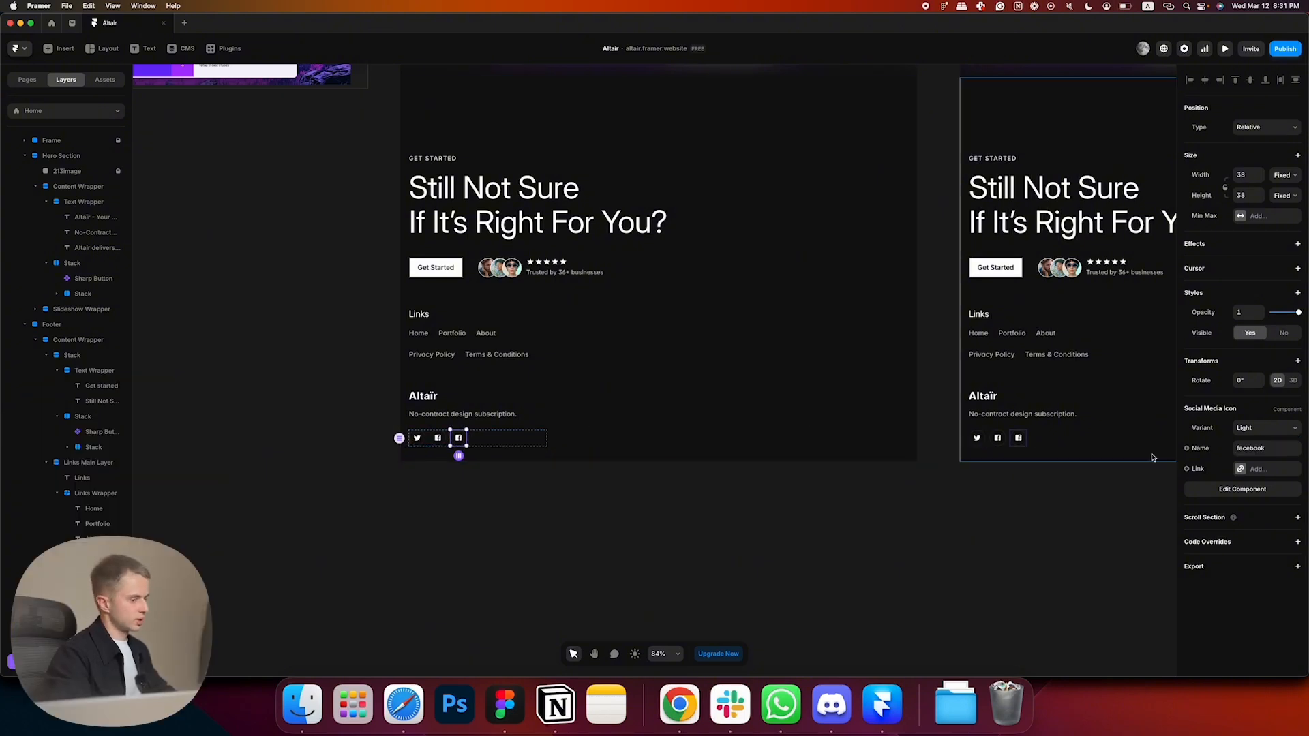
{"action": "left_click", "coordinate": [1286, 450]}
{"action": "type", "text": "linked"}
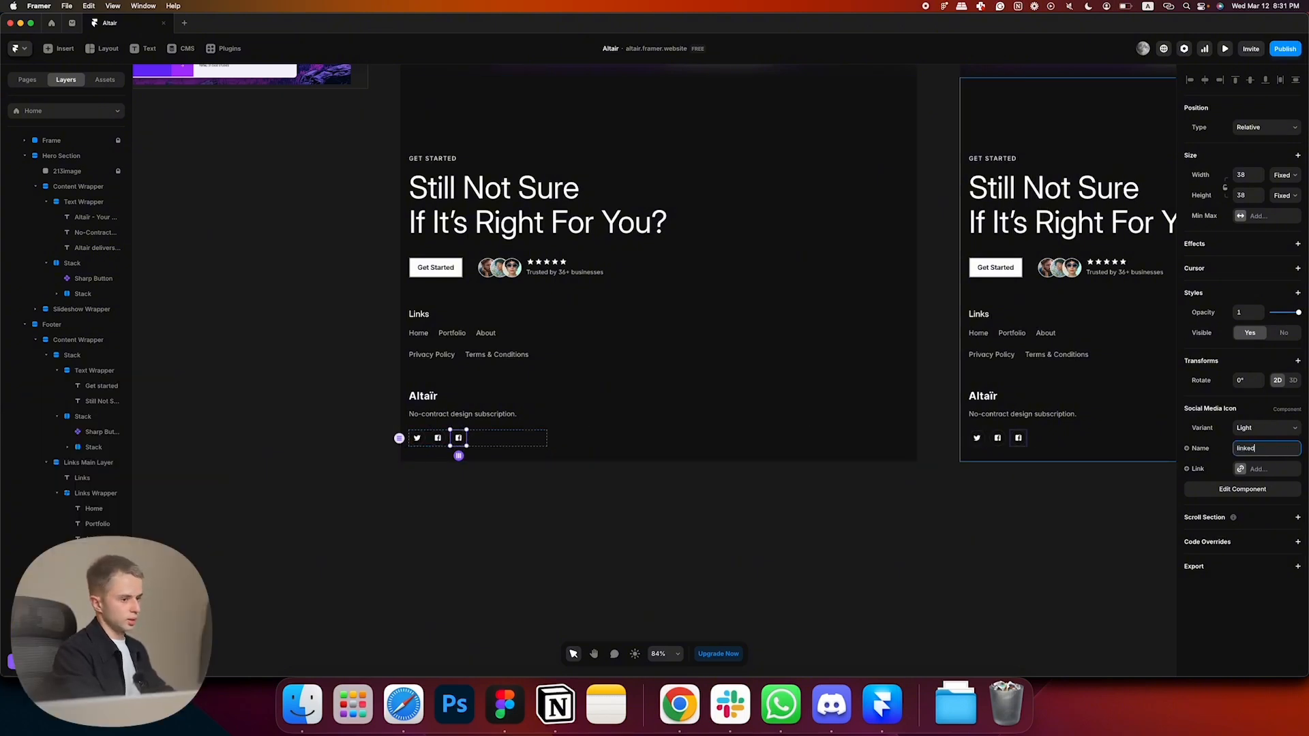
{"action": "type", "text": "in"}
{"action": "left_click", "coordinate": [390, 576]}
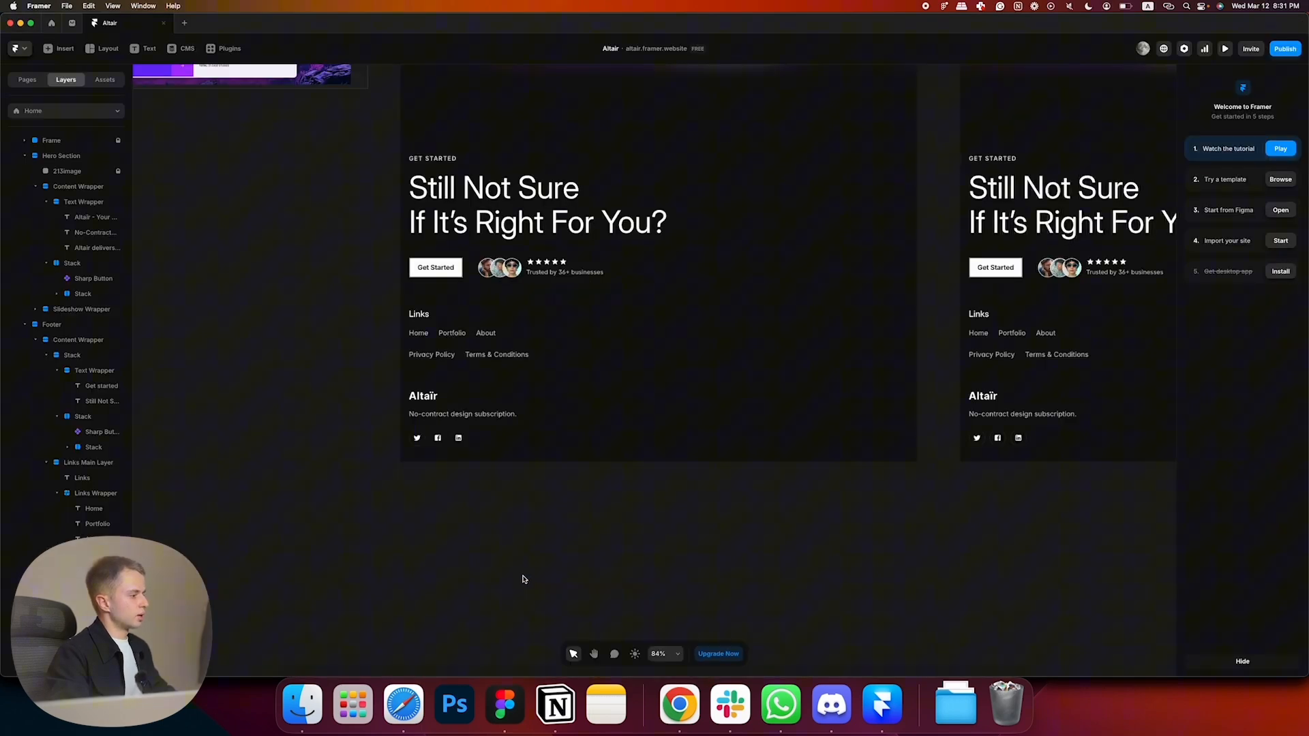
- Measure the spacing below the social icons in Figma and set the footer Content Wrapper's bottom padding to 60 in Framer
{"action": "key", "text": "super+Tab"}
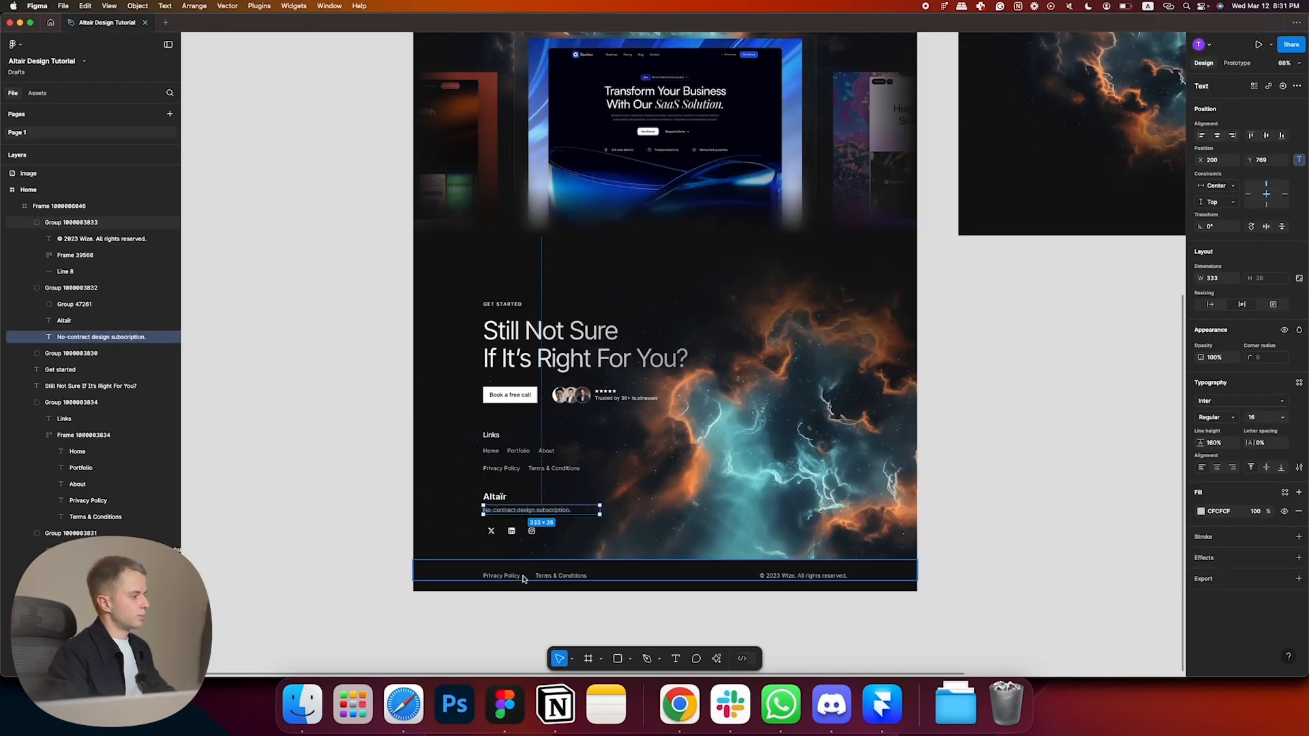
{"action": "key", "text": "super+Tab"}
{"action": "key", "text": "super+Tab"}
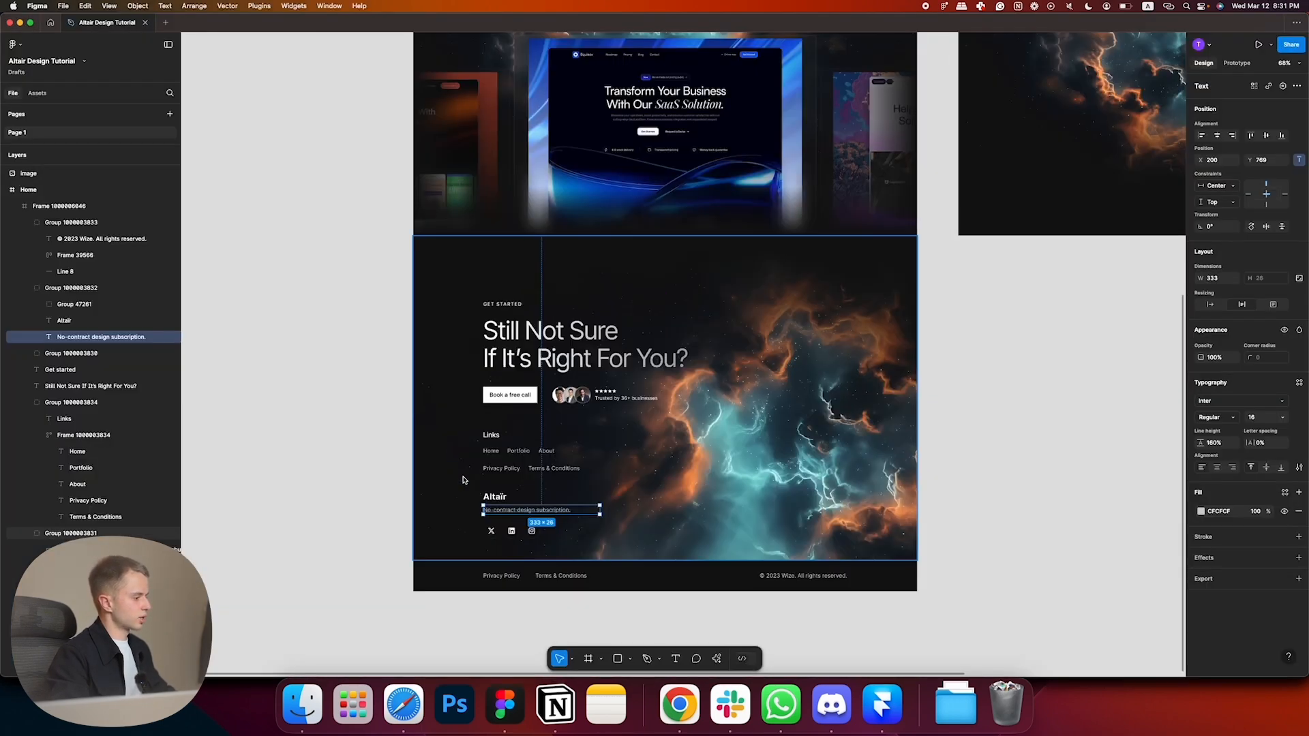
{"action": "left_click", "coordinate": [510, 531]}
{"action": "key", "text": "alt"}
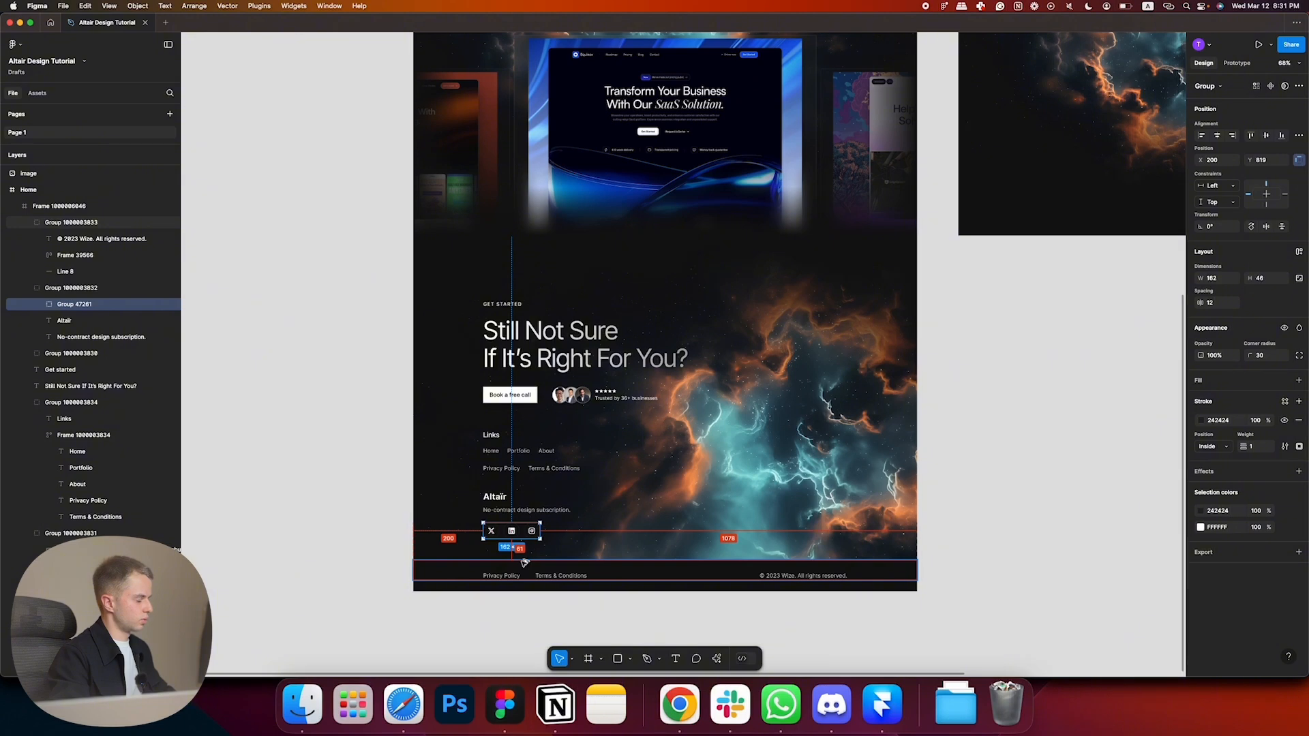
{"action": "key", "text": "super+Tab"}
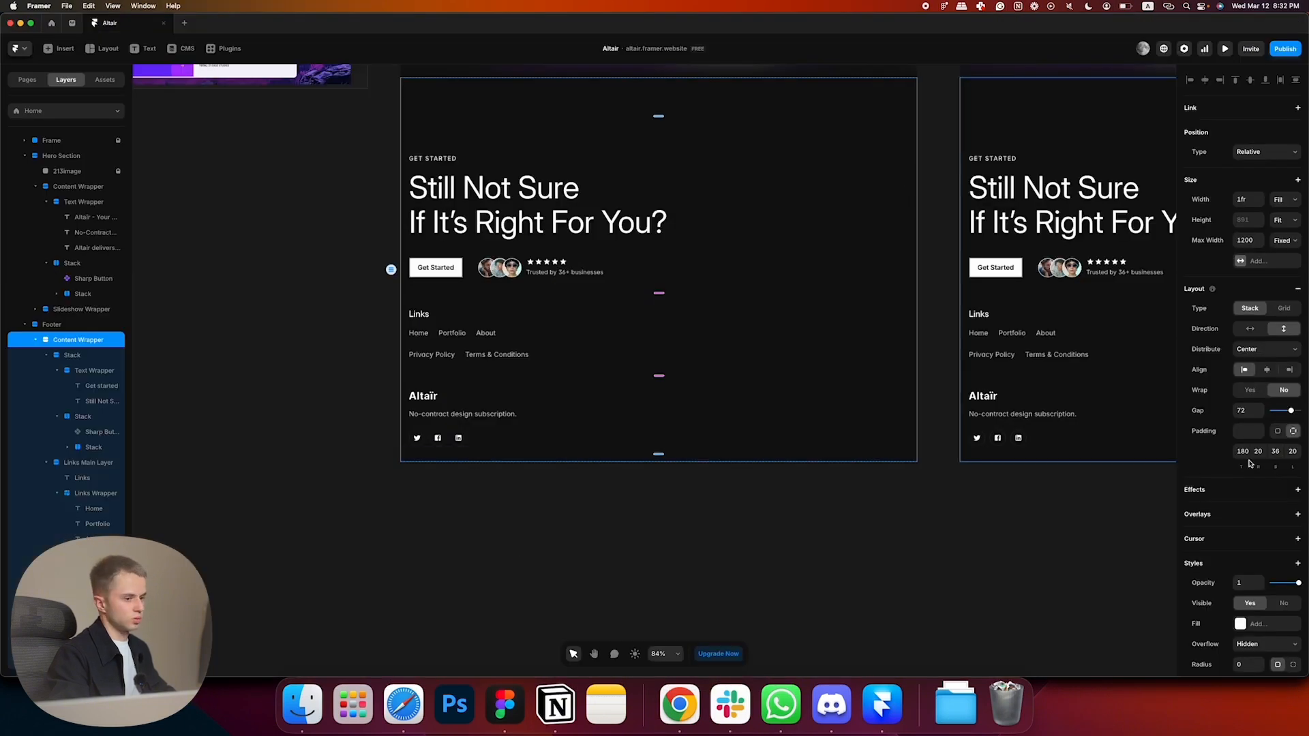
{"action": "type", "text": "60"}
{"action": "key", "text": "Return"}
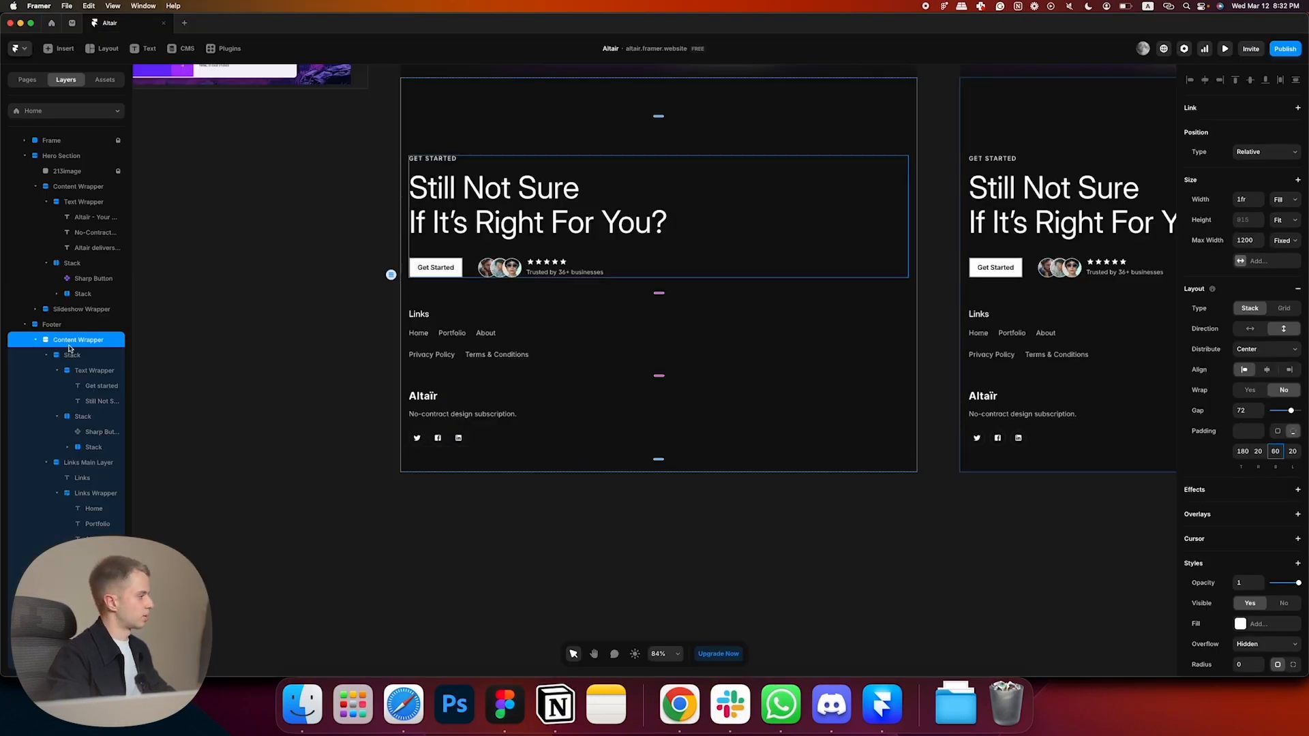
{"action": "left_click", "coordinate": [353, 476]}
{"action": "scroll", "coordinate": [356, 478], "scroll_direction": "up", "scroll_amount": 2}
{"action": "left_click", "coordinate": [602, 532]}
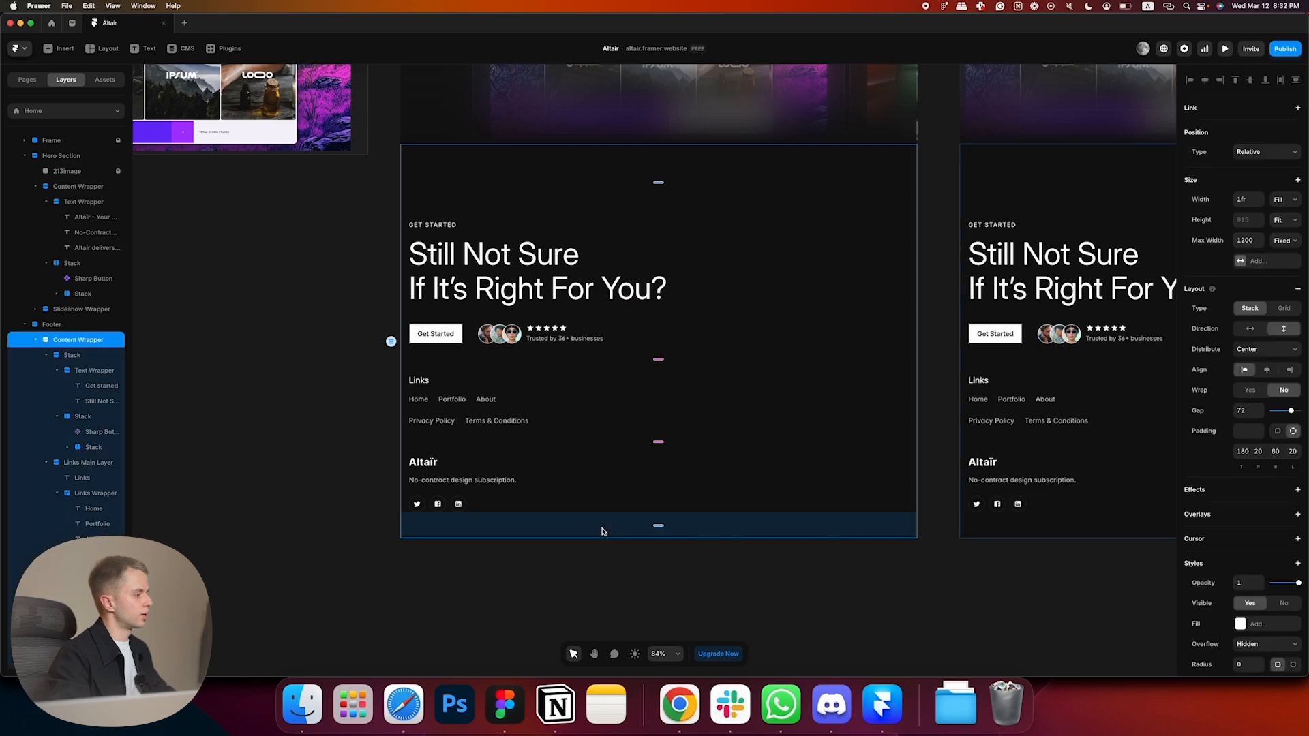
{"action": "key", "text": "super+Tab"}
{"action": "key", "text": "super+Tab"}
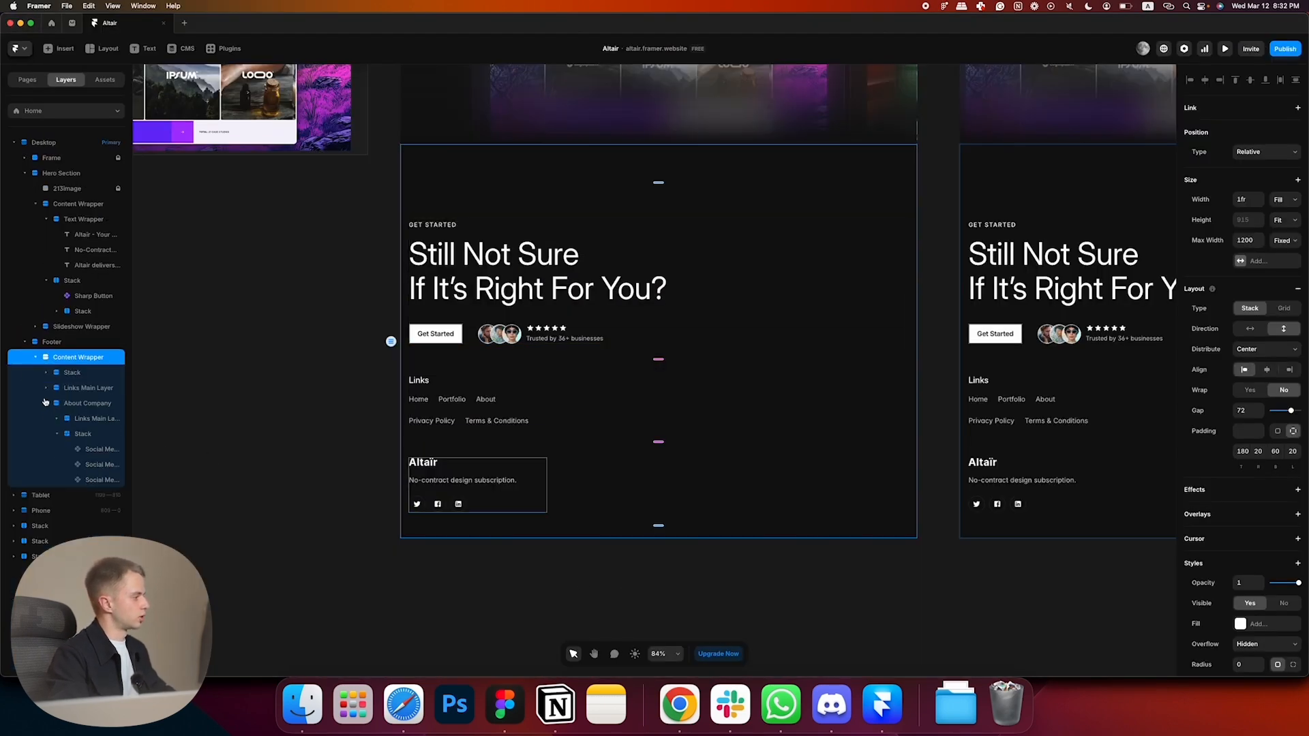
{"action": "left_click", "coordinate": [511, 598]}
- Switch to Figma and place a copy of the footer's background image group on the empty canvas beneath the separate hero image
{"action": "key", "text": "super+Tab"}
{"action": "left_click", "coordinate": [739, 435]}
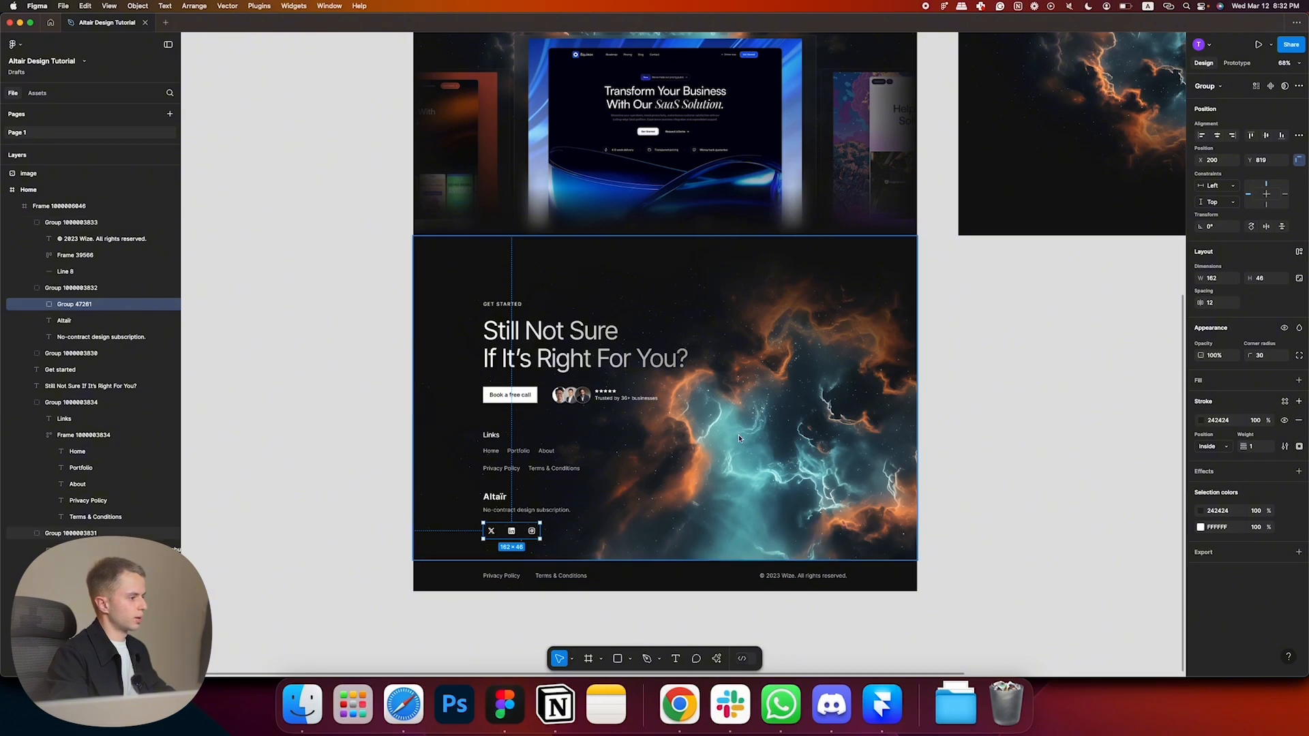
{"action": "scroll", "coordinate": [742, 438], "scroll_direction": "down", "scroll_amount": 5}
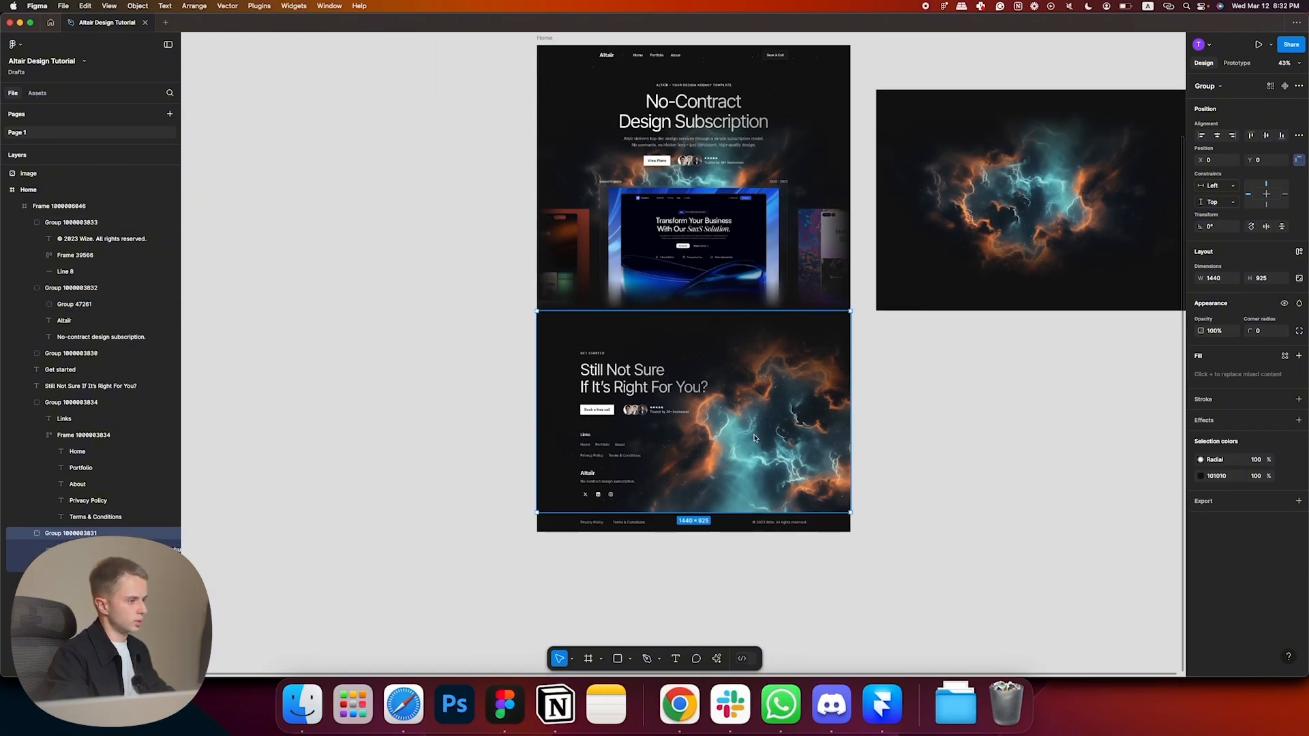
{"action": "left_click_drag", "start_coordinate": [755, 438], "coordinate": [1091, 459]}
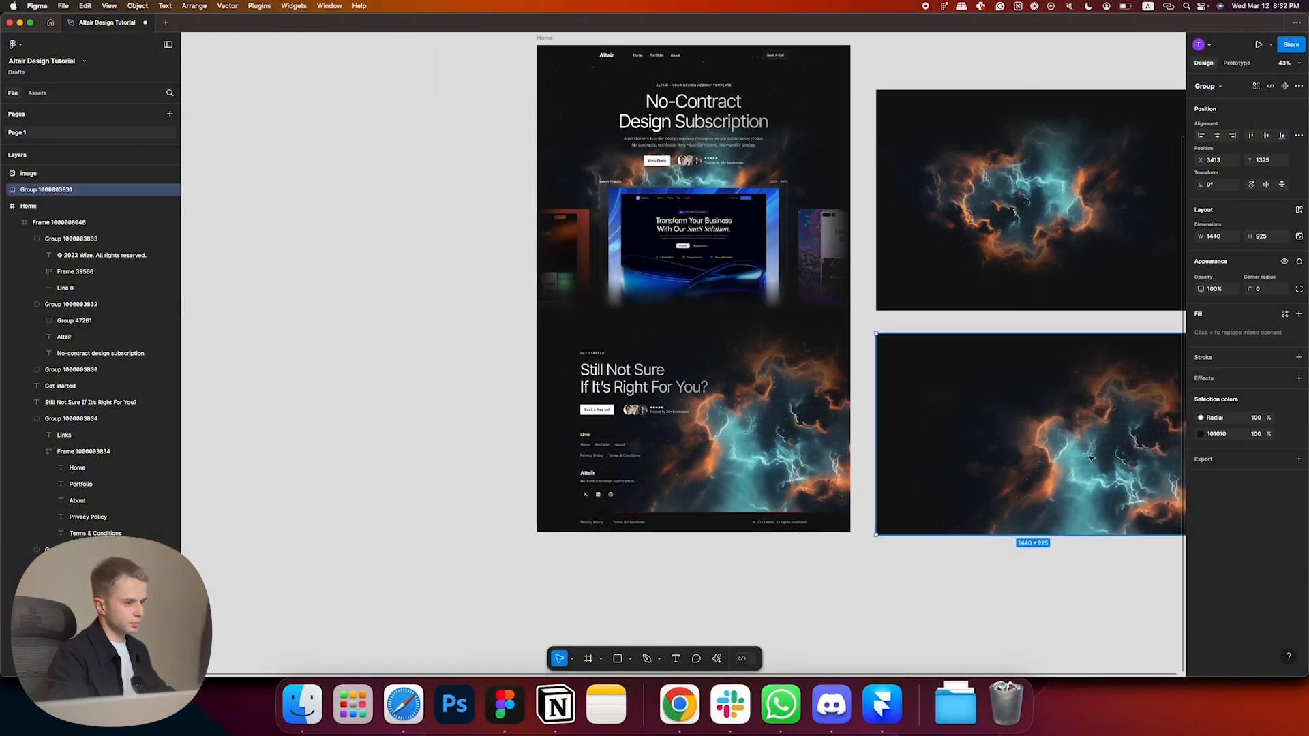
- Export the copied background group as a JPEG at 1.5x
{"action": "scroll", "coordinate": [1092, 459], "scroll_direction": "right", "scroll_amount": 3}
{"action": "left_click", "coordinate": [1268, 464]}
{"action": "left_click", "coordinate": [1254, 497]}
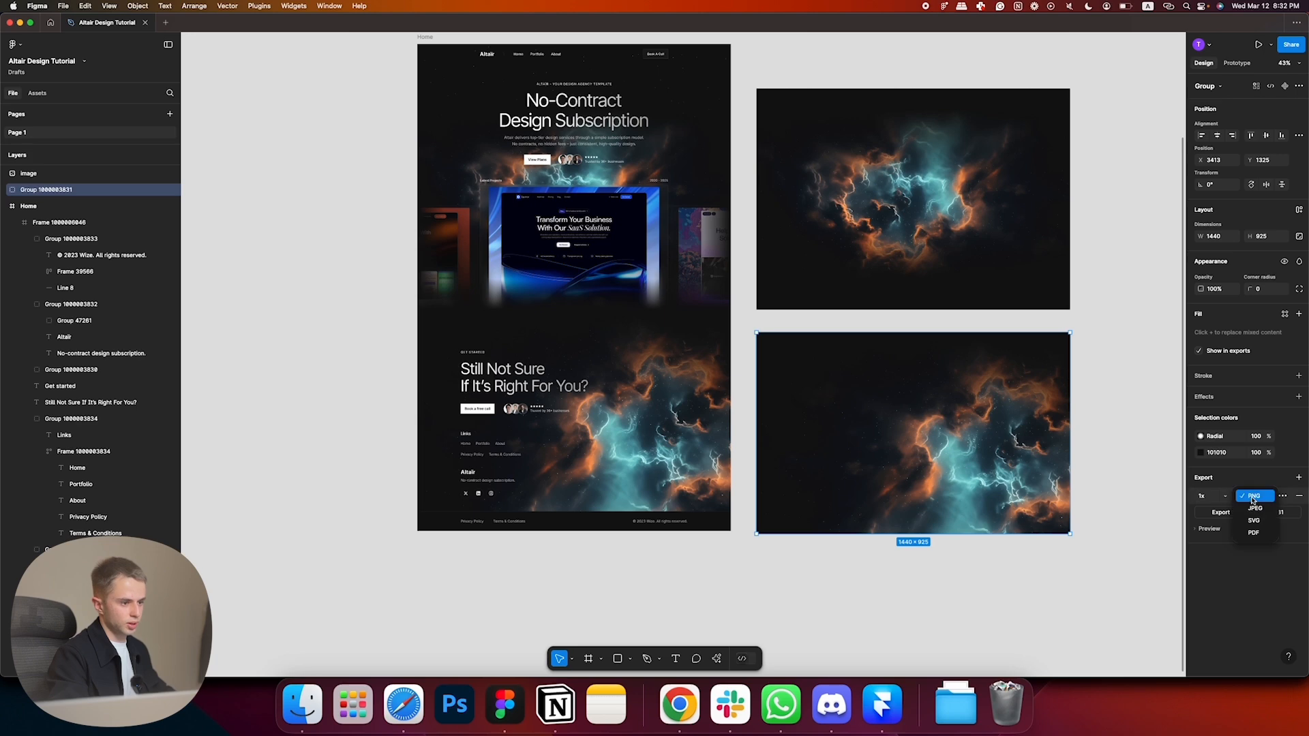
{"action": "left_click", "coordinate": [1255, 510]}
{"action": "left_click", "coordinate": [1219, 497]}
{"action": "left_click", "coordinate": [1225, 510]}
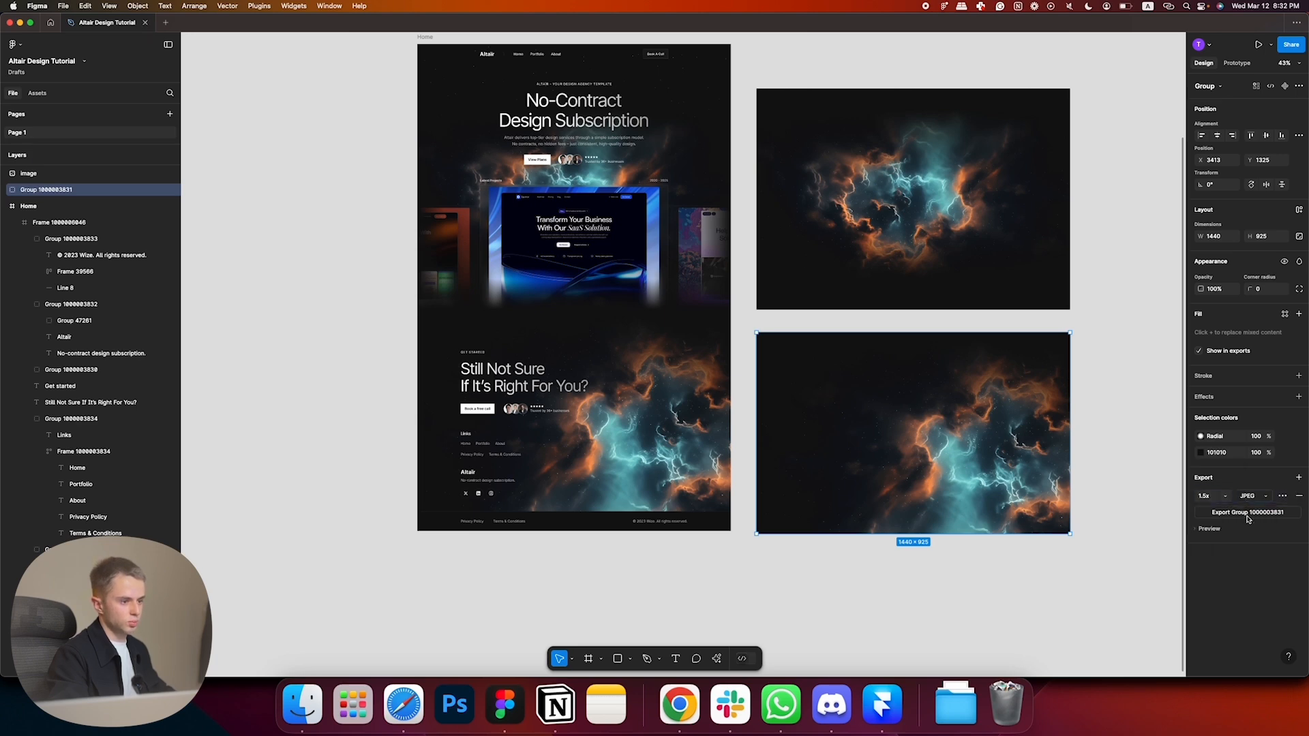
{"action": "left_click", "coordinate": [1246, 517]}
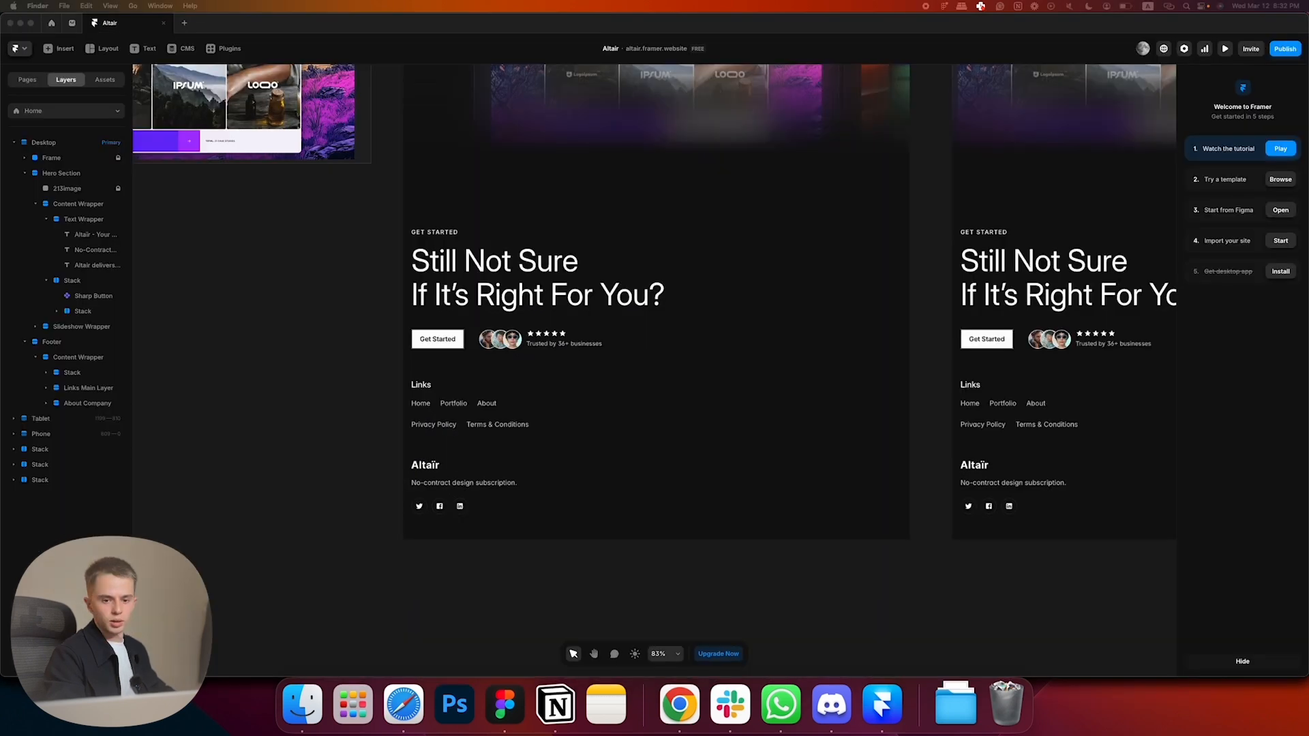
- Bring the exported footer background JPEG onto the Framer canvas and cut it from there
{"action": "left_click_drag", "start_coordinate": [695, 268], "coordinate": [298, 362]}
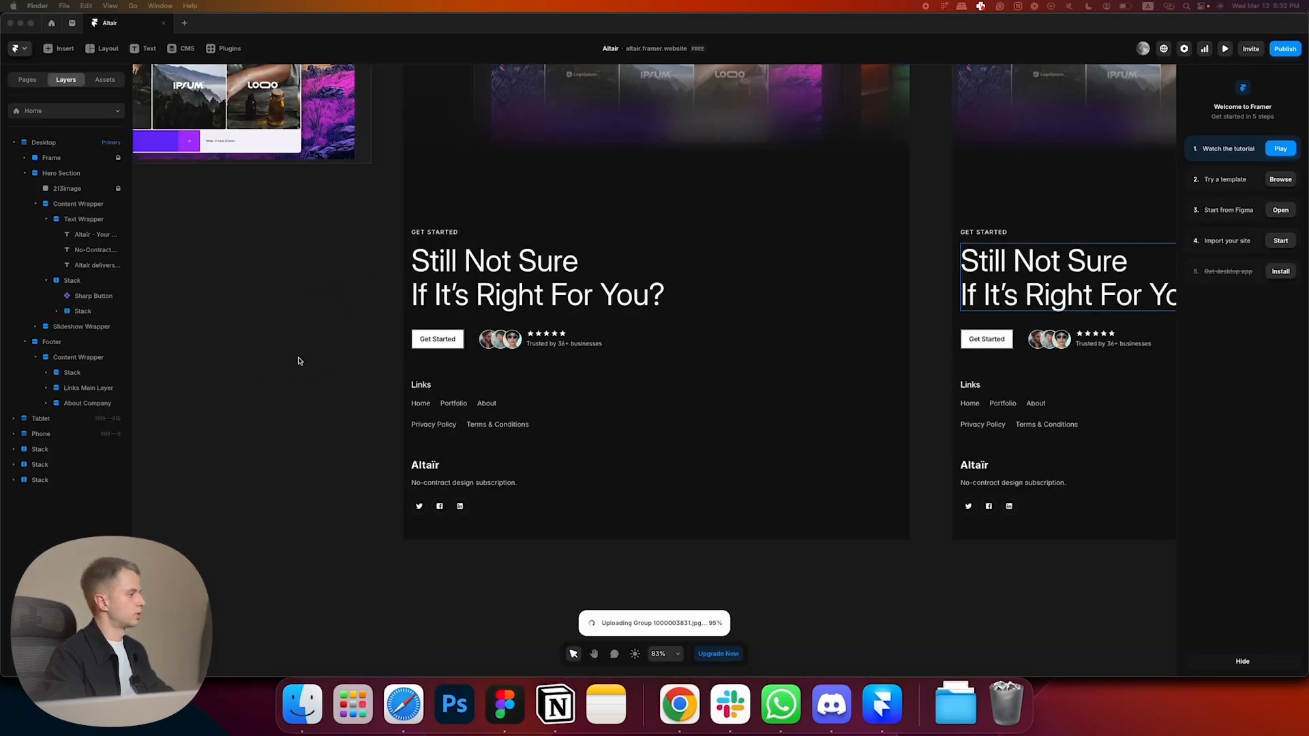
{"action": "scroll", "coordinate": [316, 257], "scroll_direction": "down", "scroll_amount": 6}
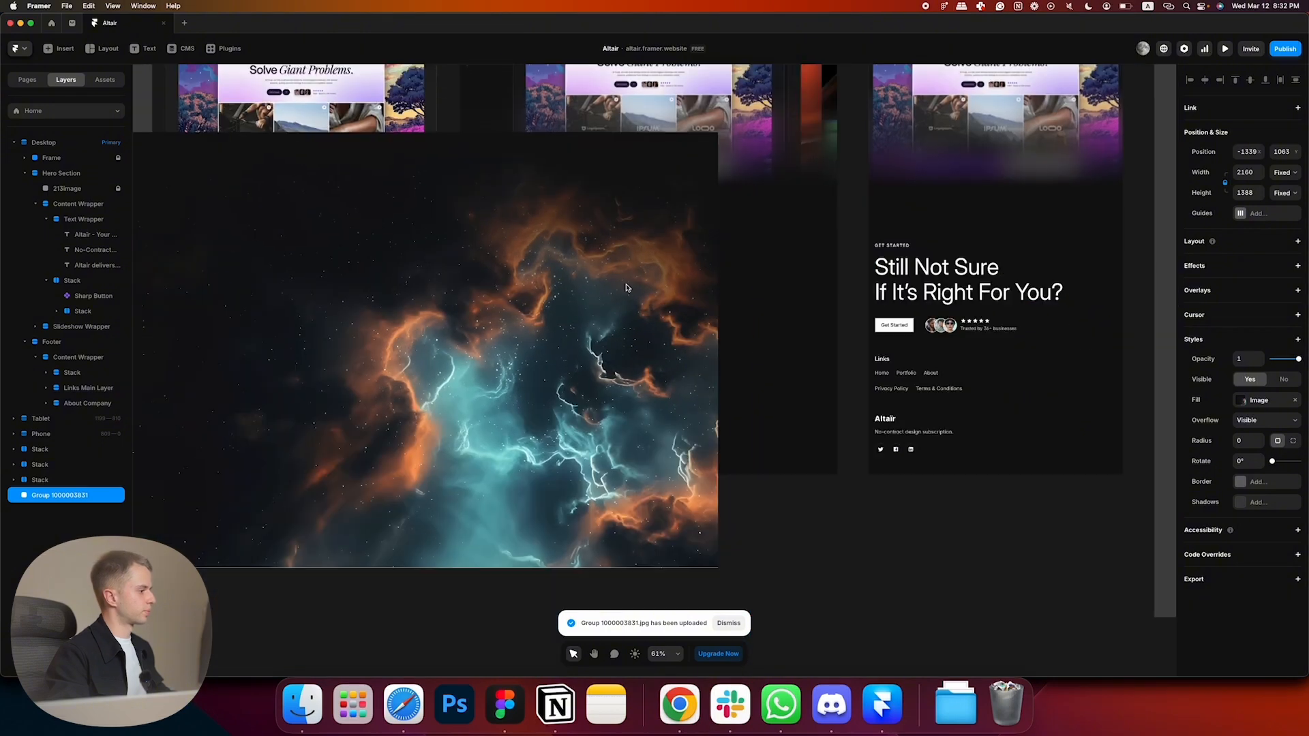
{"action": "scroll", "coordinate": [505, 393], "scroll_direction": "up", "scroll_amount": 3}
{"action": "key", "text": "Delete"}
- Paste the background image into the Footer and move it above the Content Wrapper in the layer order
{"action": "left_click", "coordinate": [862, 409]}
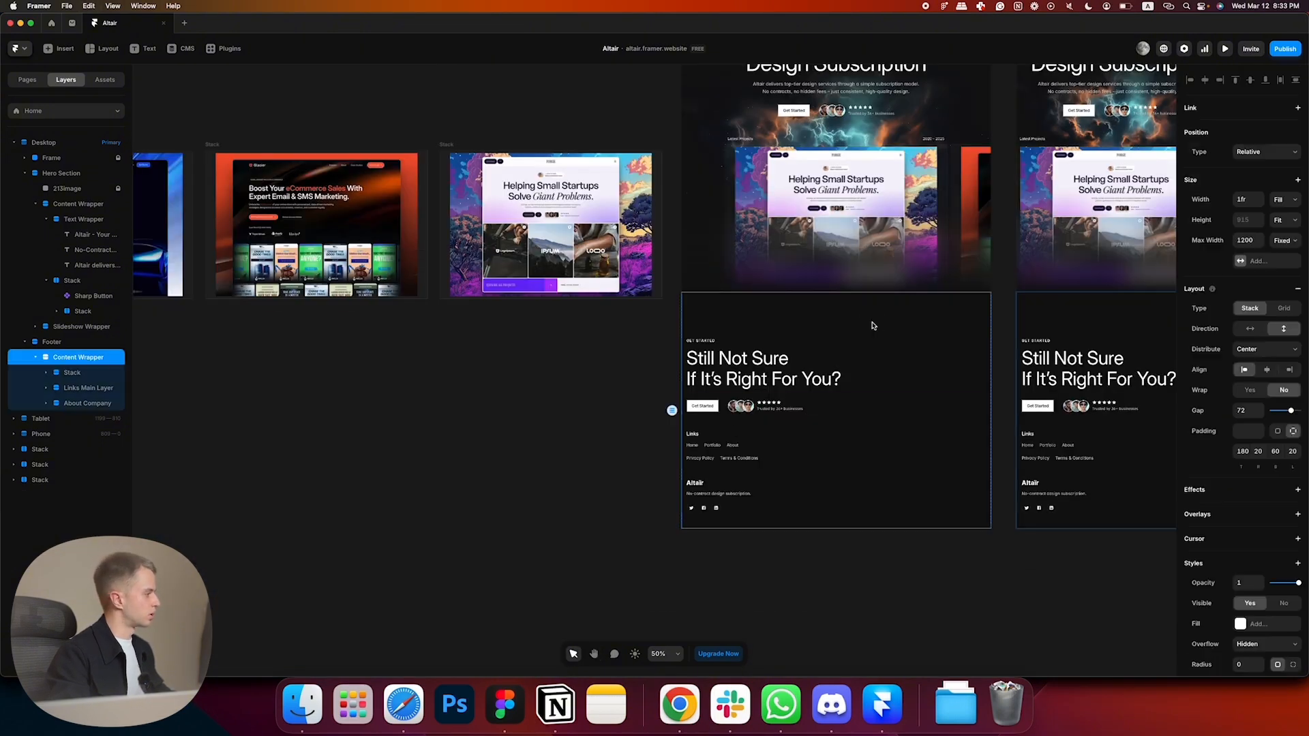
{"action": "left_click", "coordinate": [69, 358]}
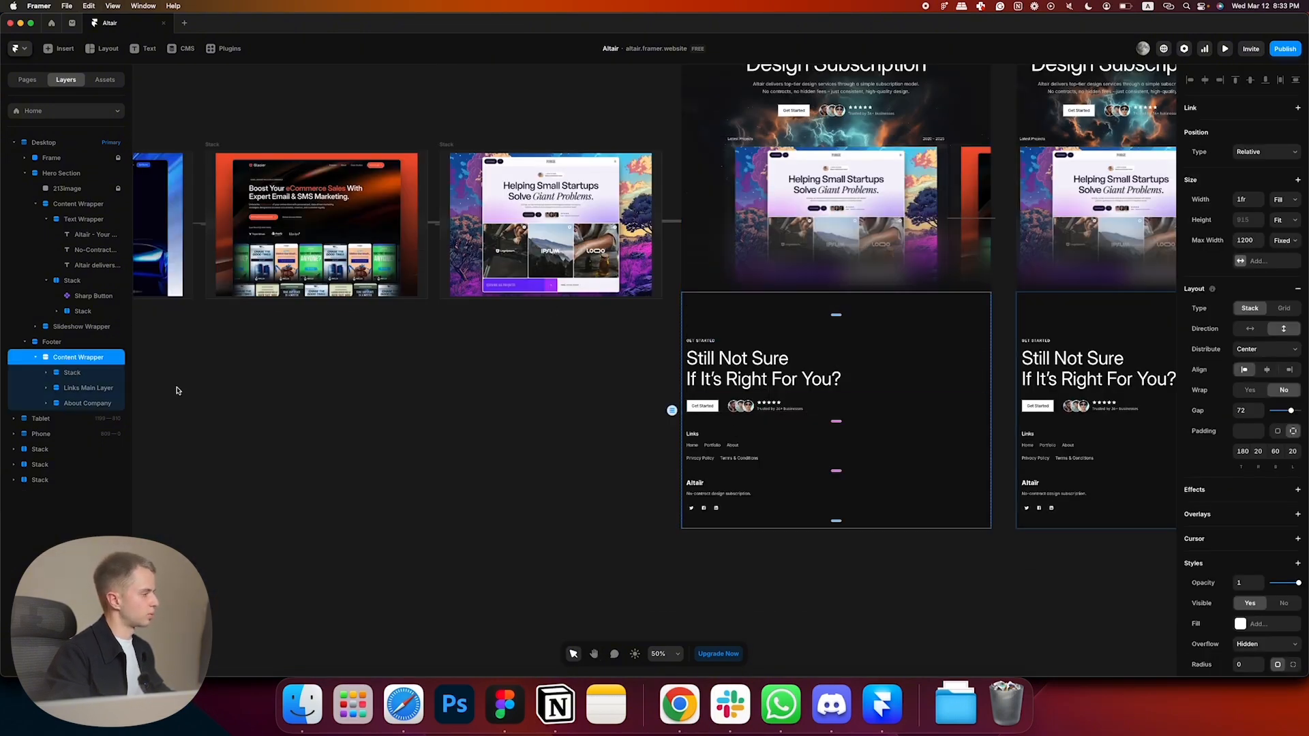
{"action": "left_click", "coordinate": [42, 343]}
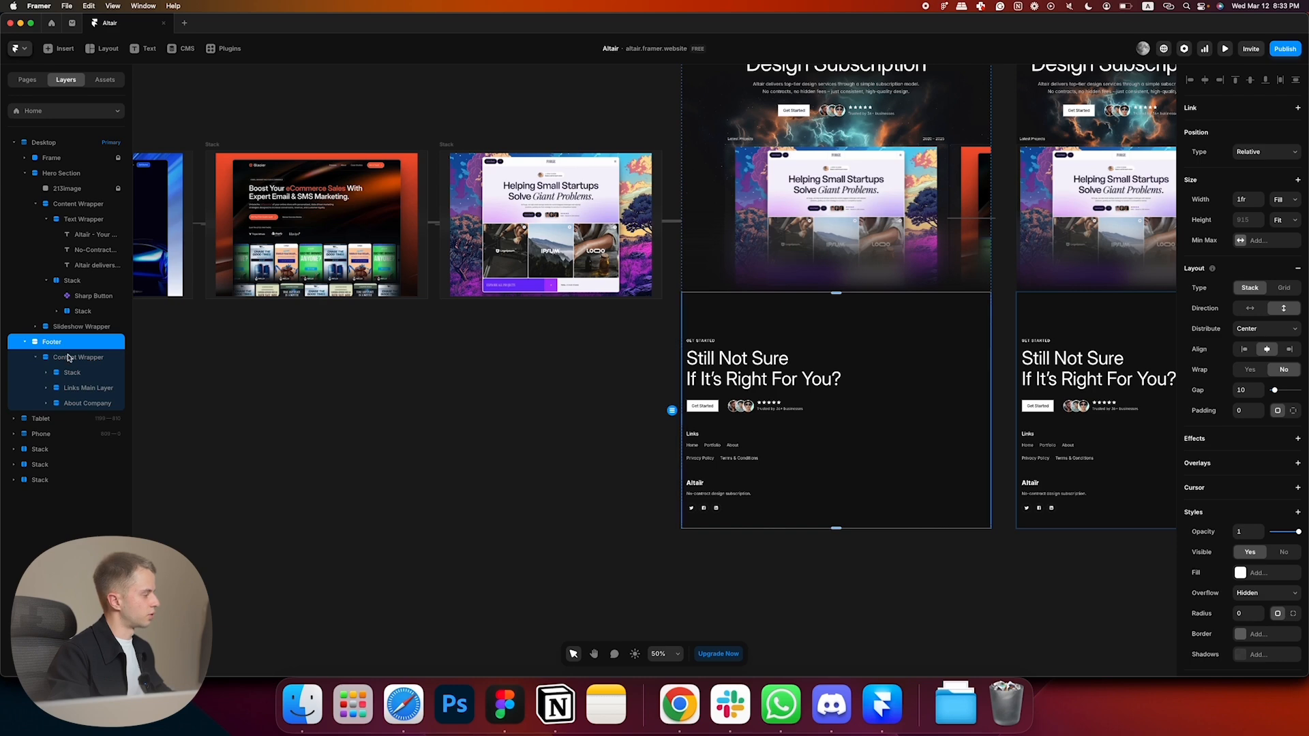
{"action": "key", "text": "super+v"}
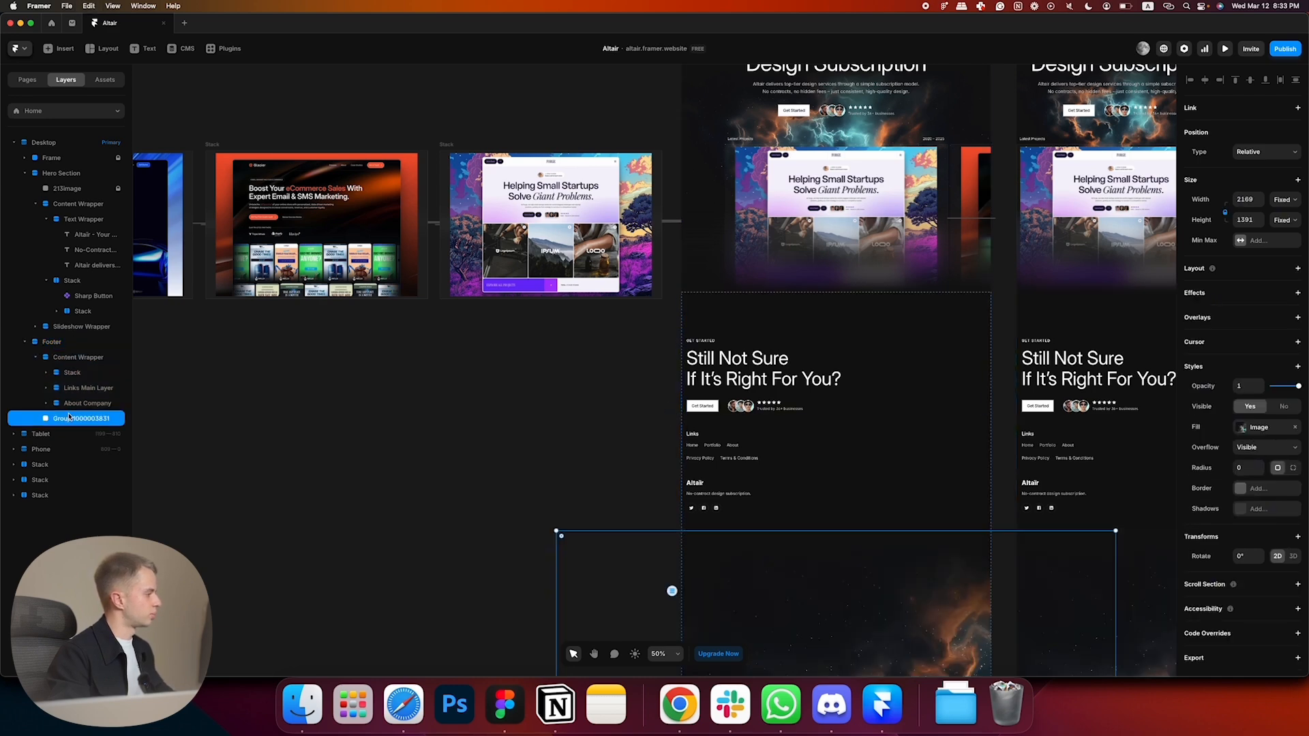
{"action": "left_click_drag", "start_coordinate": [69, 418], "coordinate": [75, 350]}
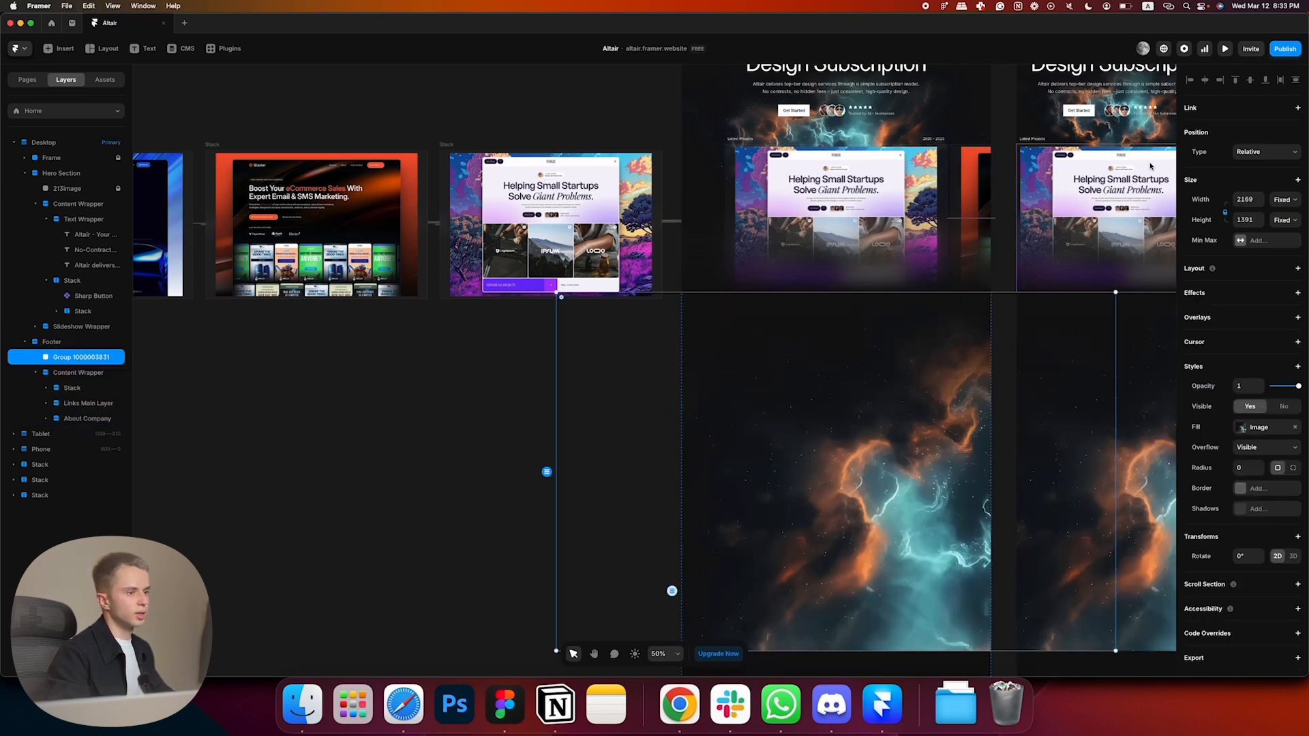
- Make the footer background image's width relative and set it to 100%
{"action": "left_click", "coordinate": [1282, 200]}
{"action": "left_click", "coordinate": [1284, 213]}
{"action": "type", "text": "1"}
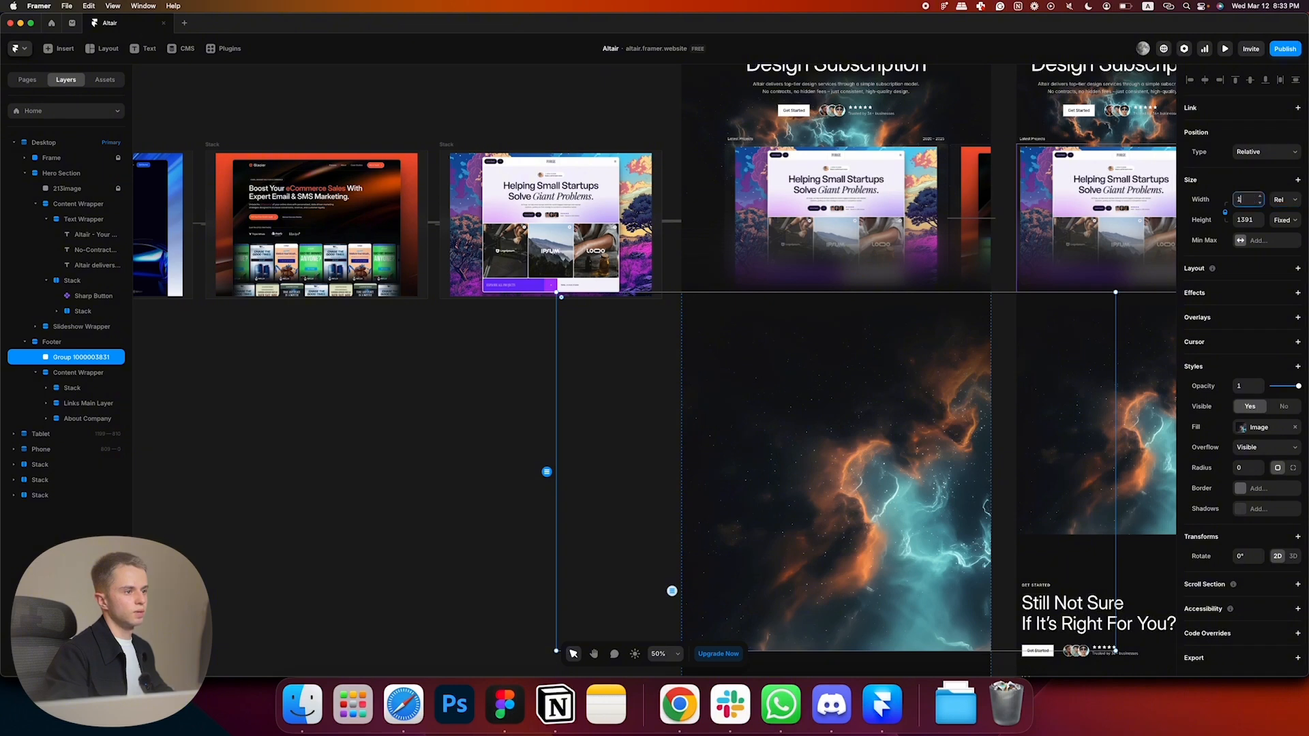
{"action": "type", "text": "00"}
{"action": "key", "text": "Return"}
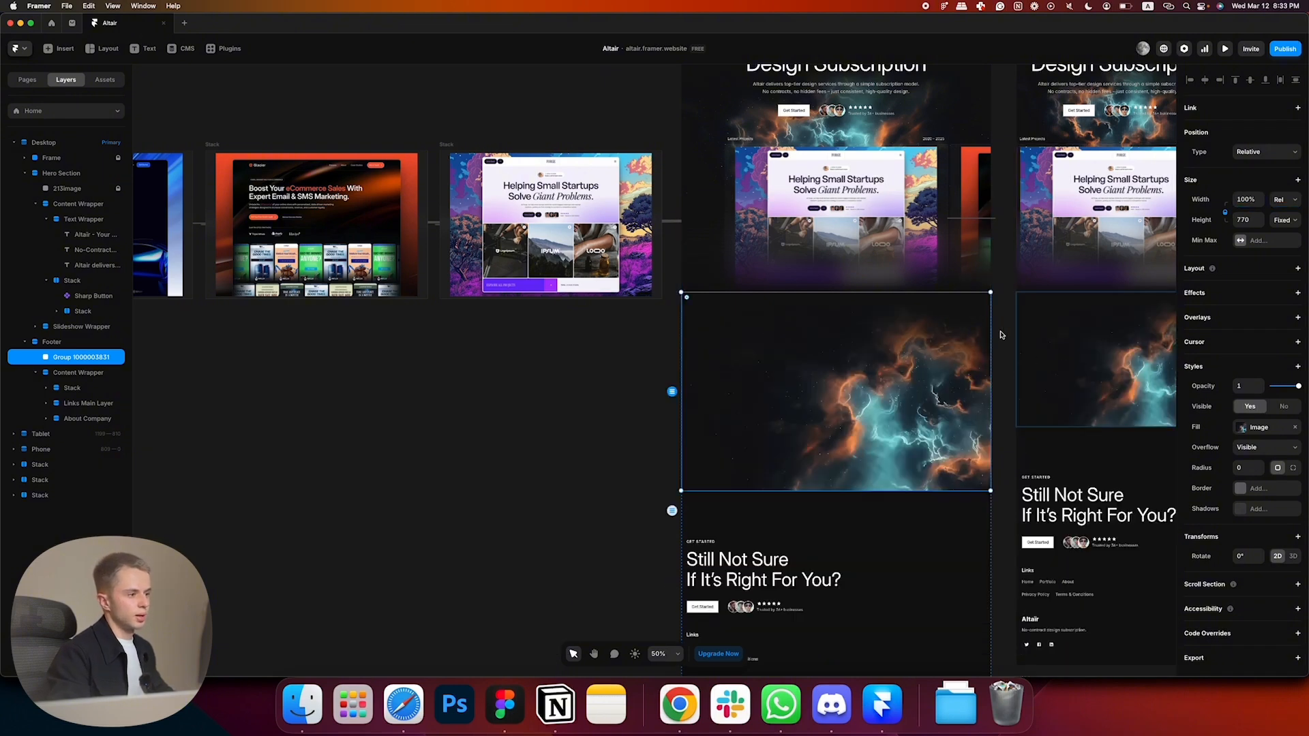
- Set the background image's position type to Absolute and lower its Z Index to 0 behind the footer content
{"action": "scroll", "coordinate": [1000, 335], "scroll_direction": "down", "scroll_amount": 2}
{"action": "scroll", "coordinate": [1000, 334], "scroll_direction": "right", "scroll_amount": 2}
{"action": "left_click", "coordinate": [1265, 152]}
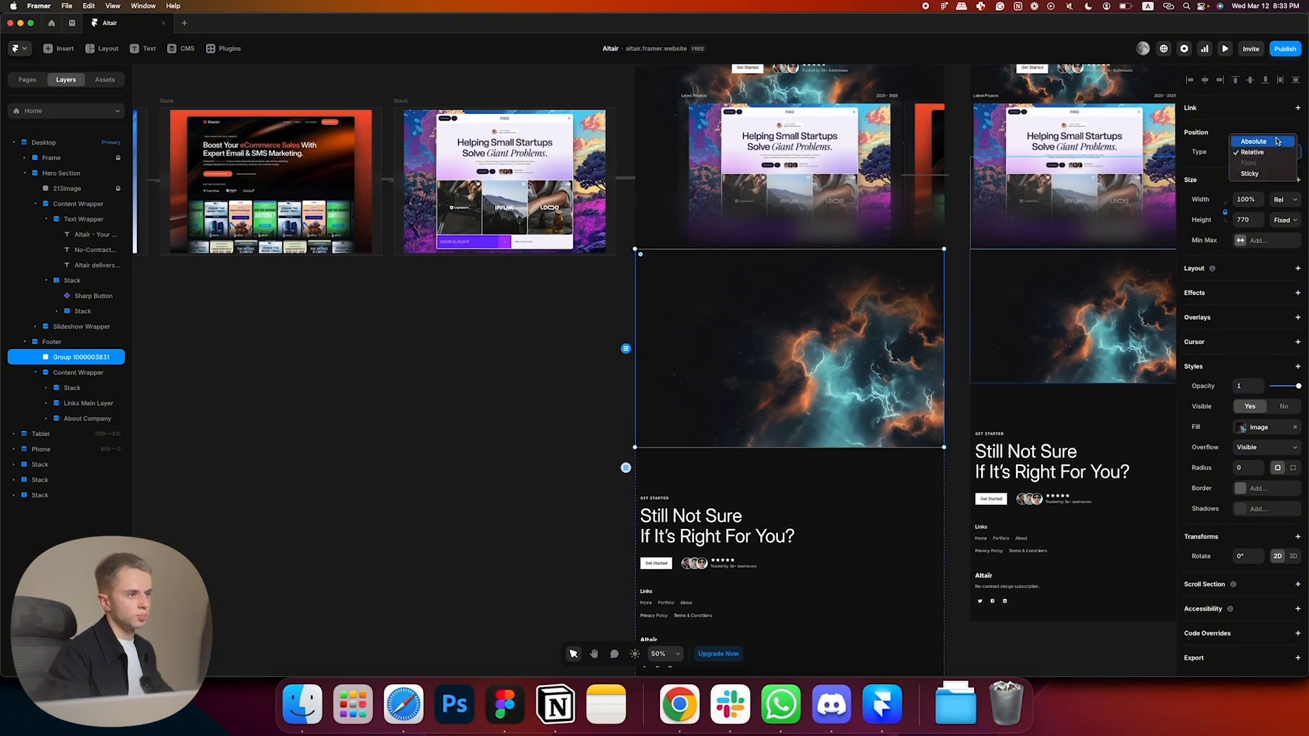
{"action": "left_click", "coordinate": [1278, 141]}
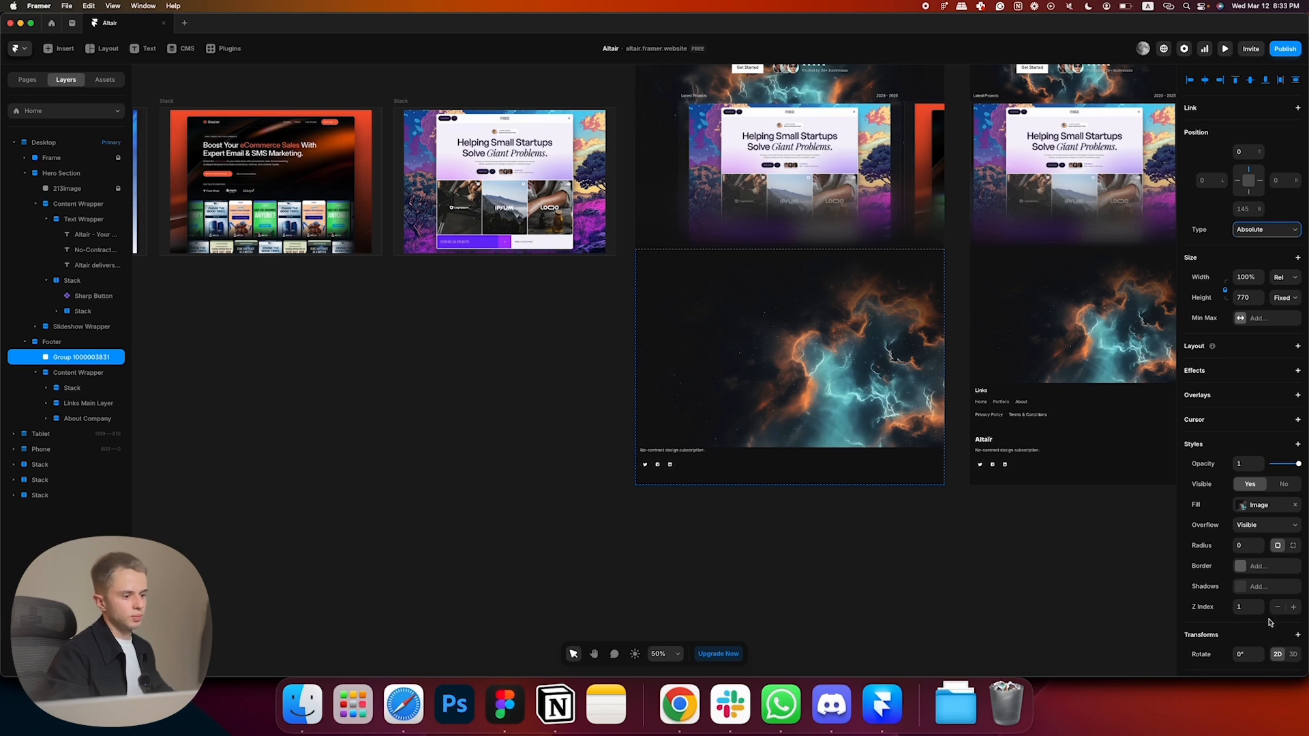
{"action": "left_click", "coordinate": [1277, 609]}
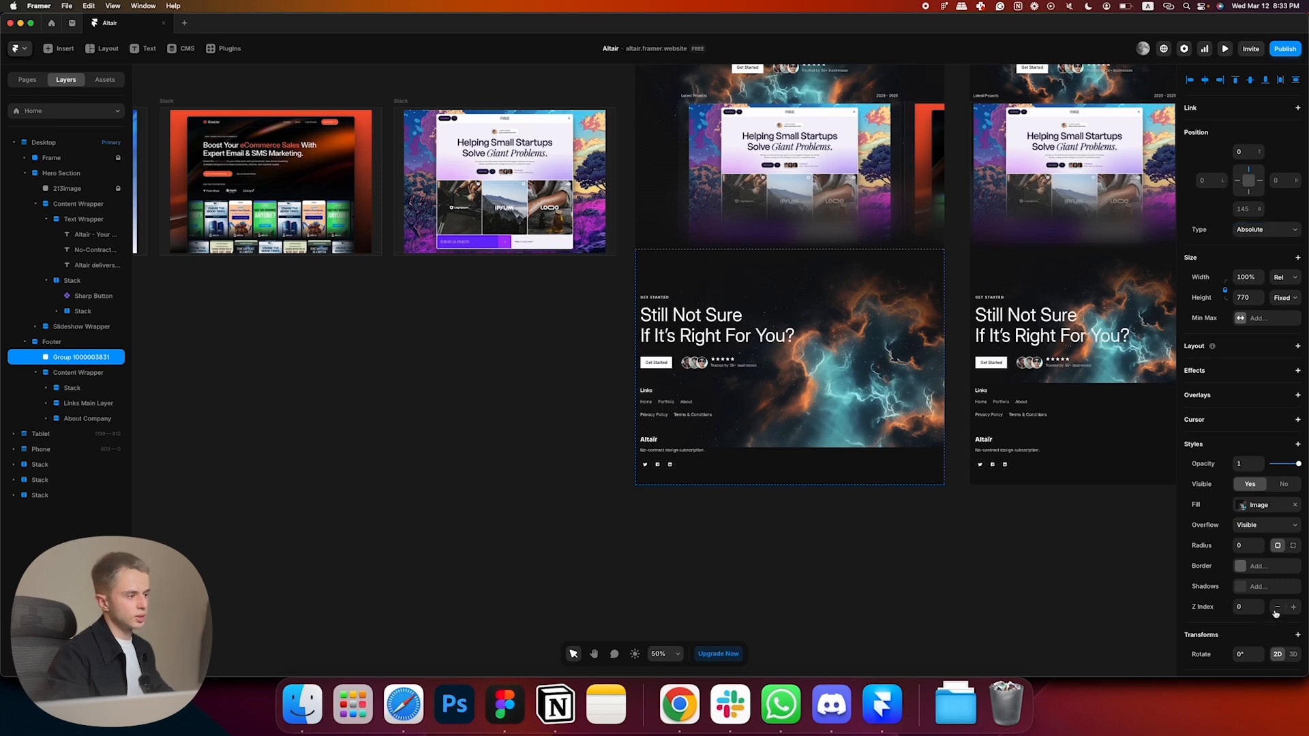
- Pin the background image to the Footer's bottom edge instead of its top, with a bottom offset of 0
{"action": "left_click", "coordinate": [1249, 170]}
{"action": "left_click", "coordinate": [1248, 193]}
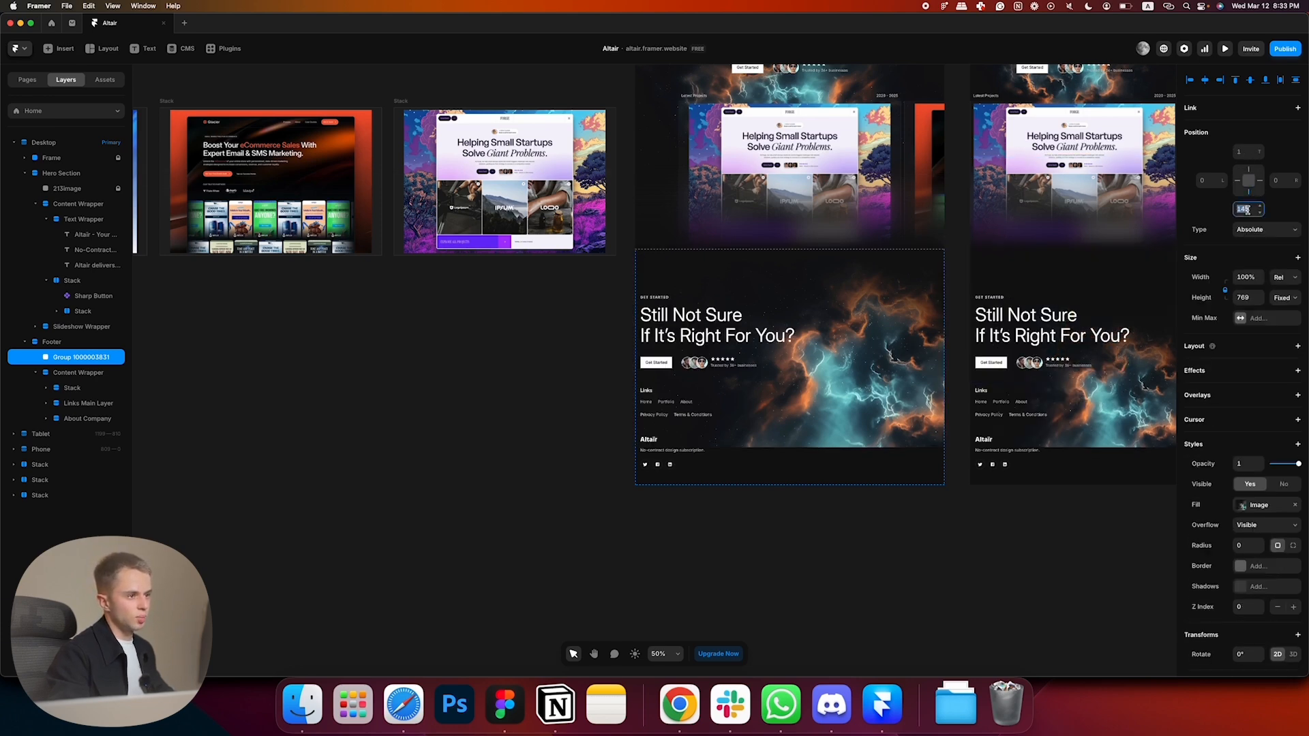
{"action": "type", "text": "0"}
{"action": "key", "text": "Return"}
{"action": "scroll", "coordinate": [1027, 351], "scroll_direction": "up", "scroll_amount": 2}
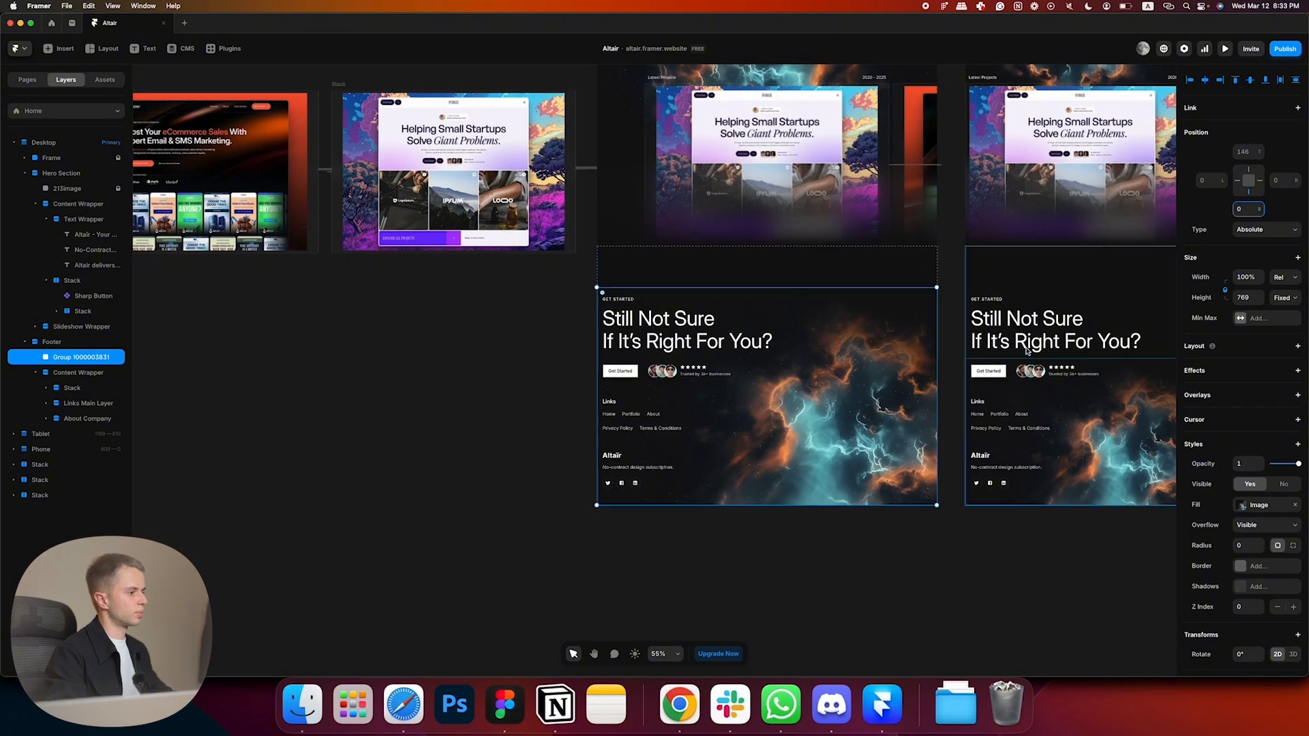
{"action": "left_click", "coordinate": [969, 562]}
{"action": "left_click_drag", "start_coordinate": [969, 563], "coordinate": [881, 569]}
- Add a linear mask at 180° rotation to the background image, fading in its top edge to full opacity about halfway down
{"action": "left_click", "coordinate": [802, 301]}
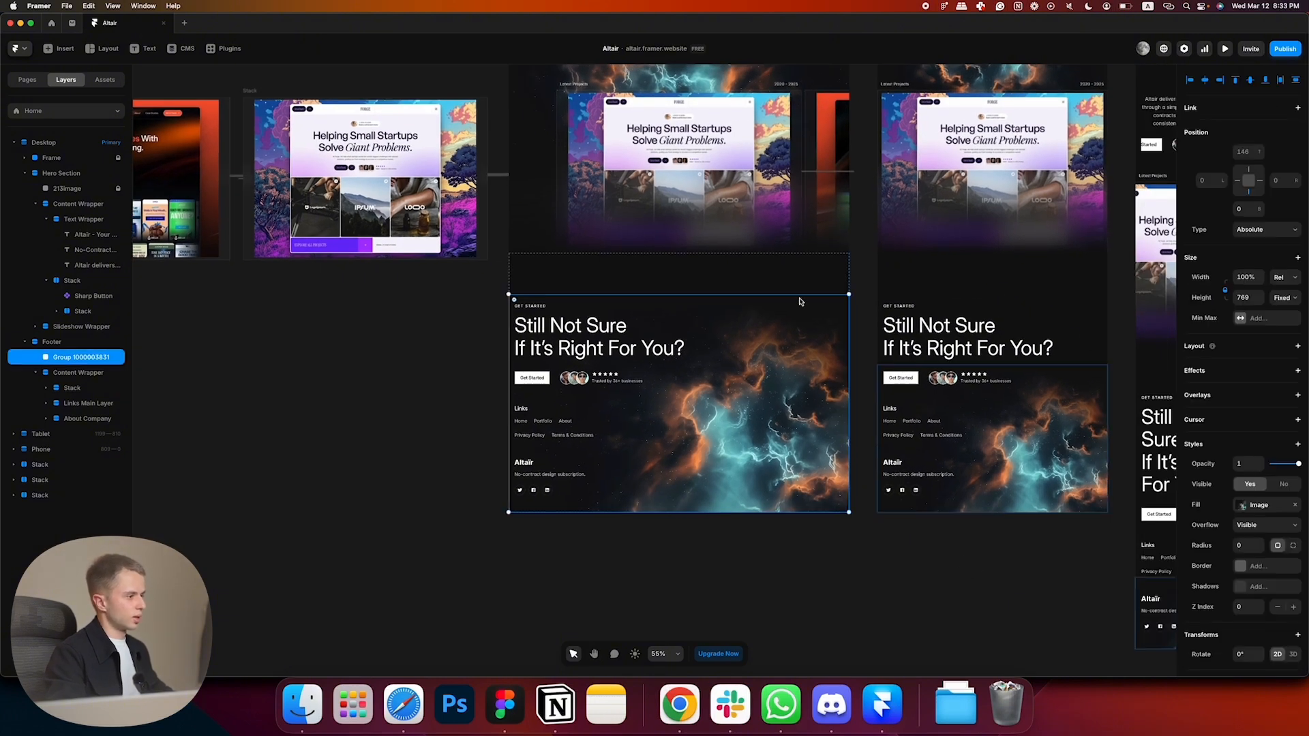
{"action": "left_click", "coordinate": [1251, 446]}
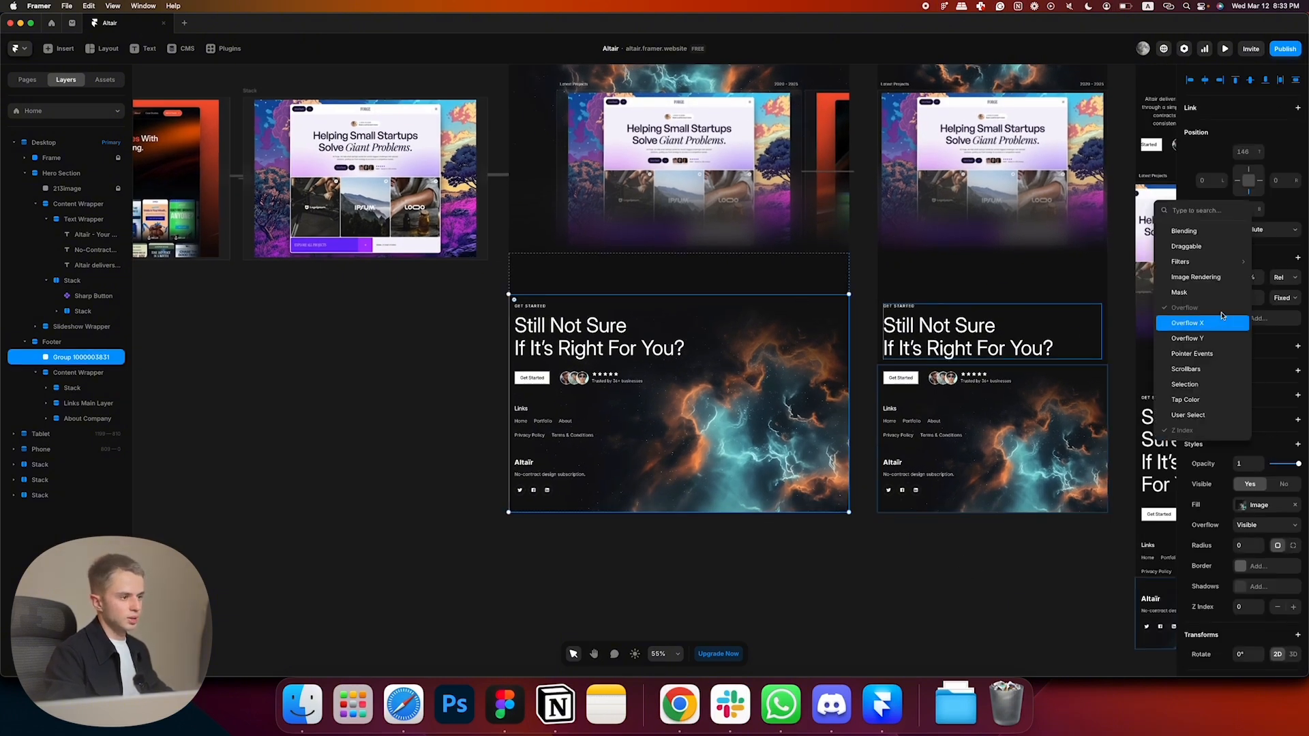
{"action": "left_click", "coordinate": [1216, 292]}
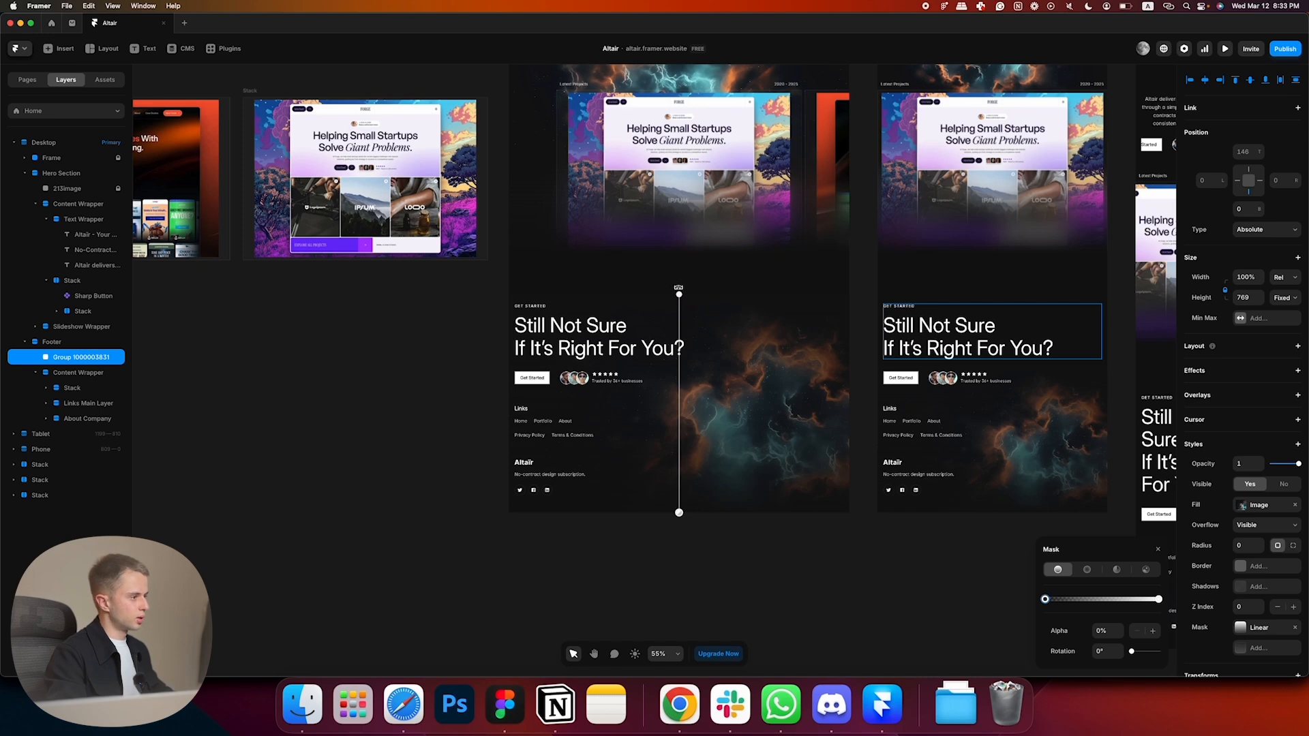
{"action": "left_click_drag", "start_coordinate": [679, 288], "coordinate": [682, 401]}
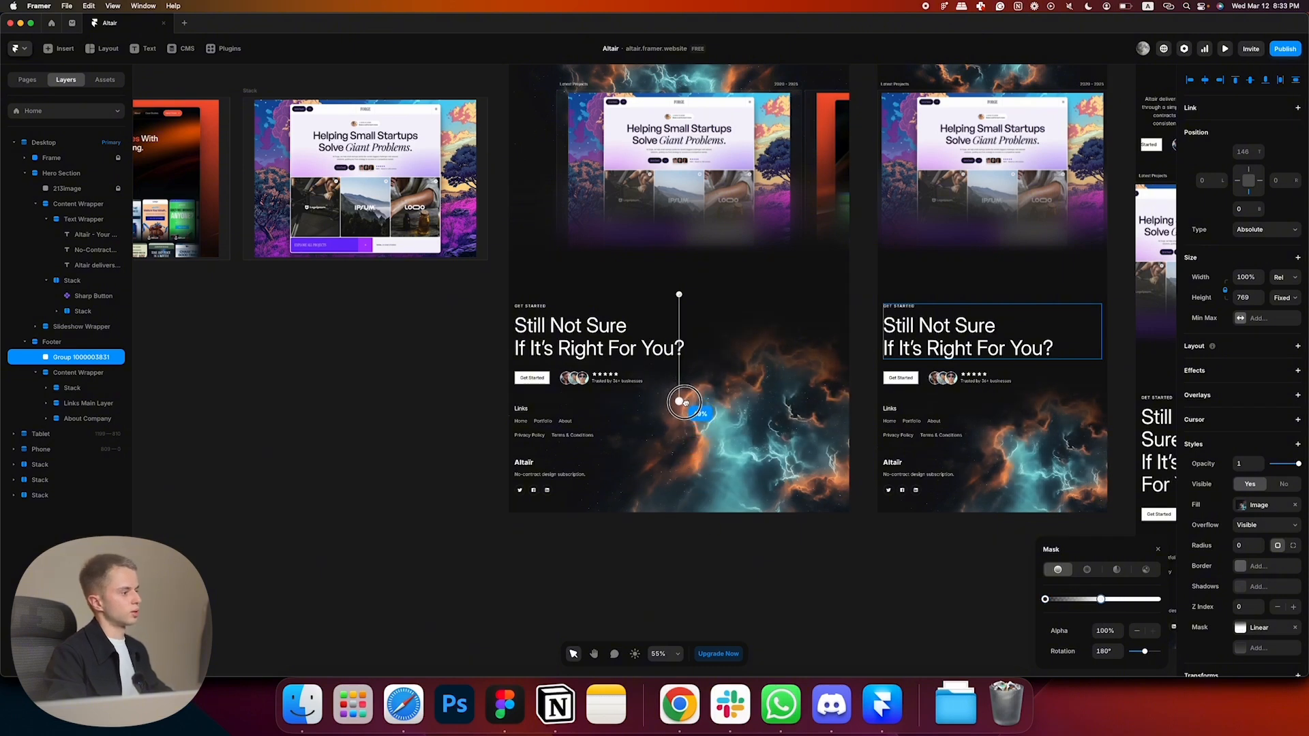
{"action": "left_click", "coordinate": [716, 562]}
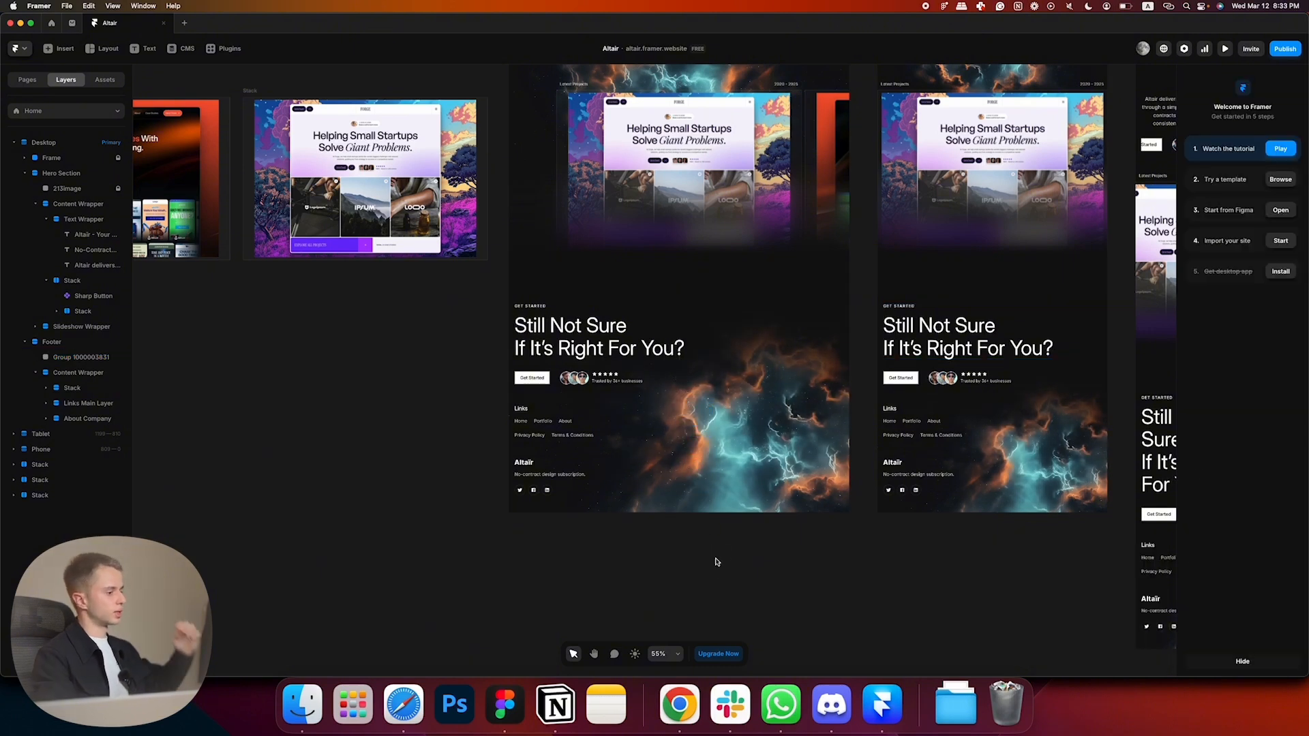
- Collapse the footer's Content Wrapper layer and switch to Figma to examine the copyright bar beneath the footer
{"action": "left_click", "coordinate": [655, 281]}
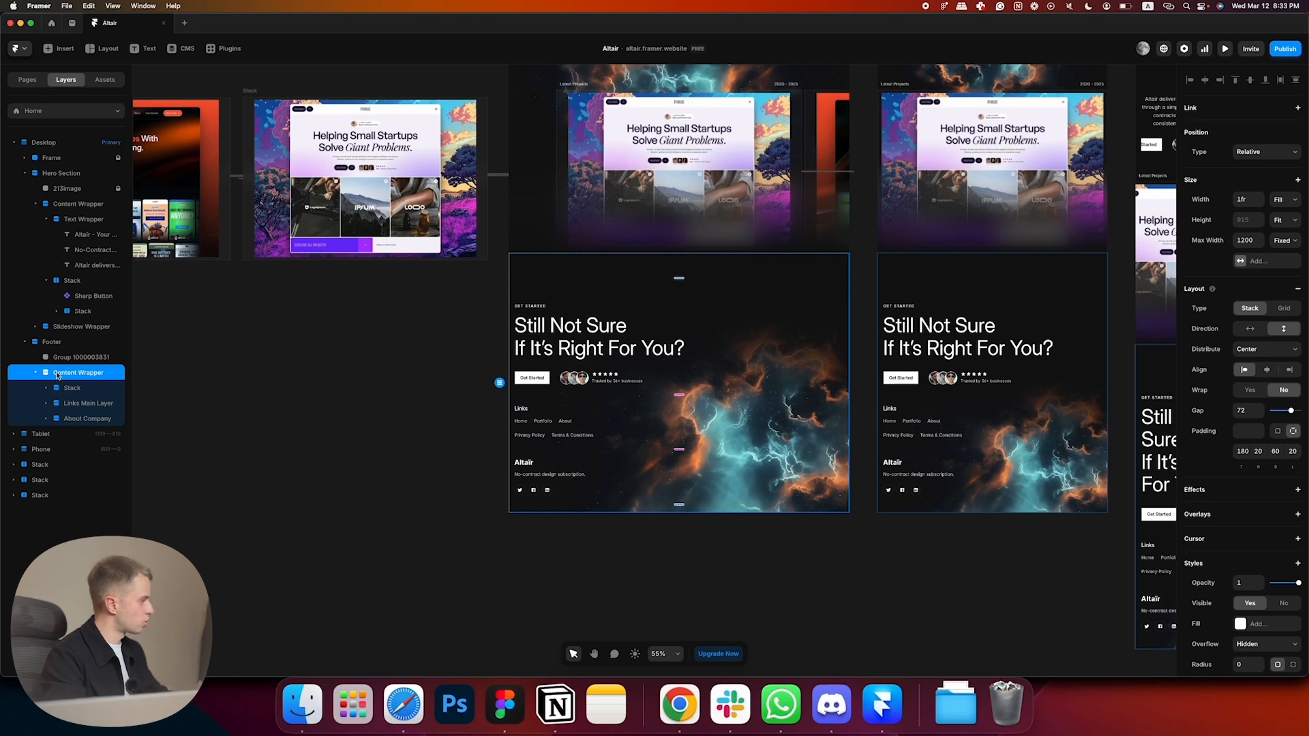
{"action": "left_click", "coordinate": [35, 372]}
{"action": "left_click", "coordinate": [345, 435]}
{"action": "key", "text": "super+Tab"}
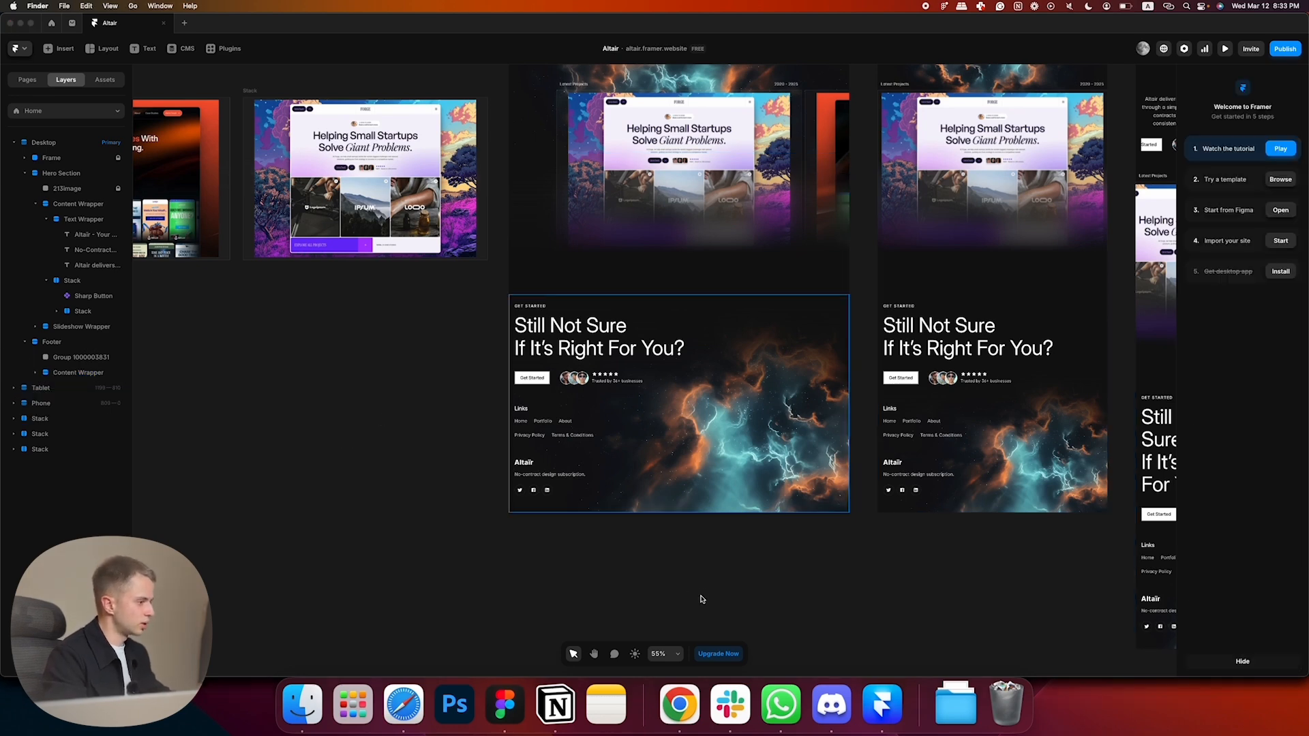
{"action": "left_click", "coordinate": [505, 703]}
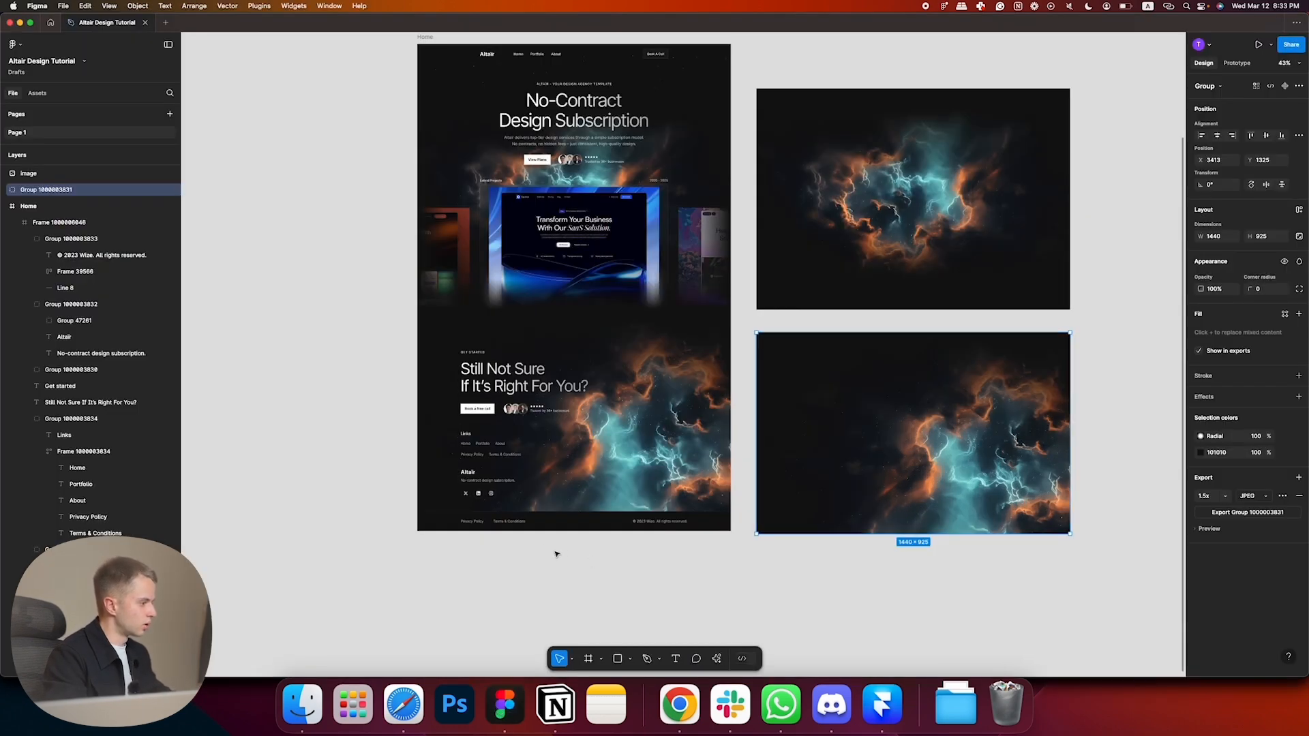
{"action": "scroll", "coordinate": [501, 539], "scroll_direction": "up", "scroll_amount": 5}
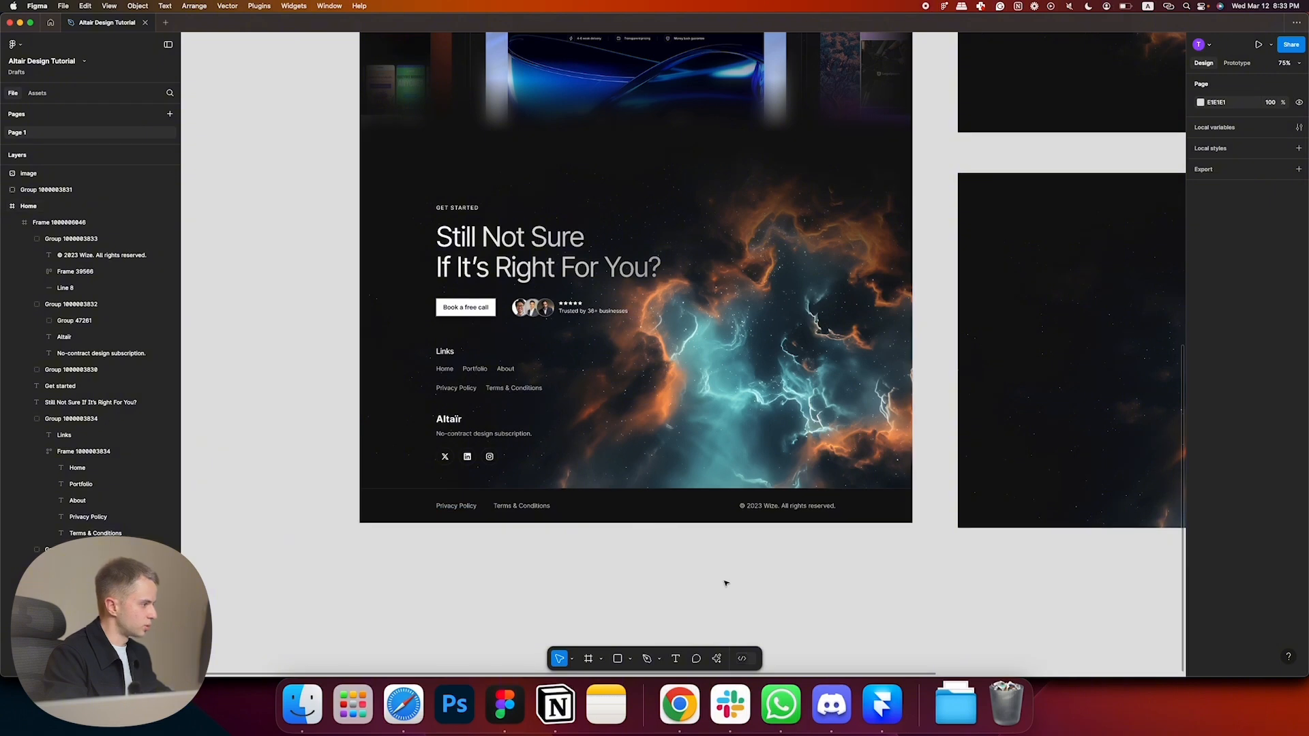
{"action": "scroll", "coordinate": [812, 570], "scroll_direction": "down", "scroll_amount": 1}
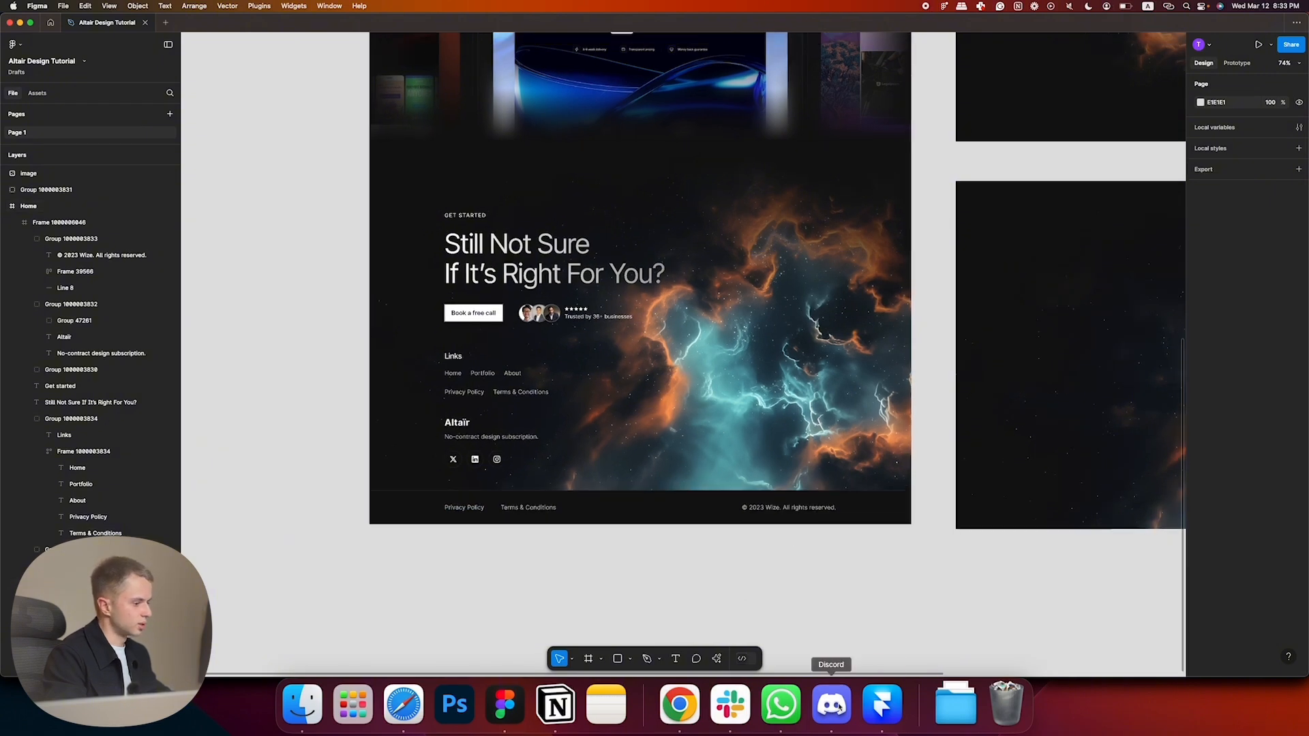
- Switch to Framer, draw a frame about 898 by 283 px on the empty canvas and cut it
{"action": "left_click", "coordinate": [890, 706]}
{"action": "key", "text": "f"}
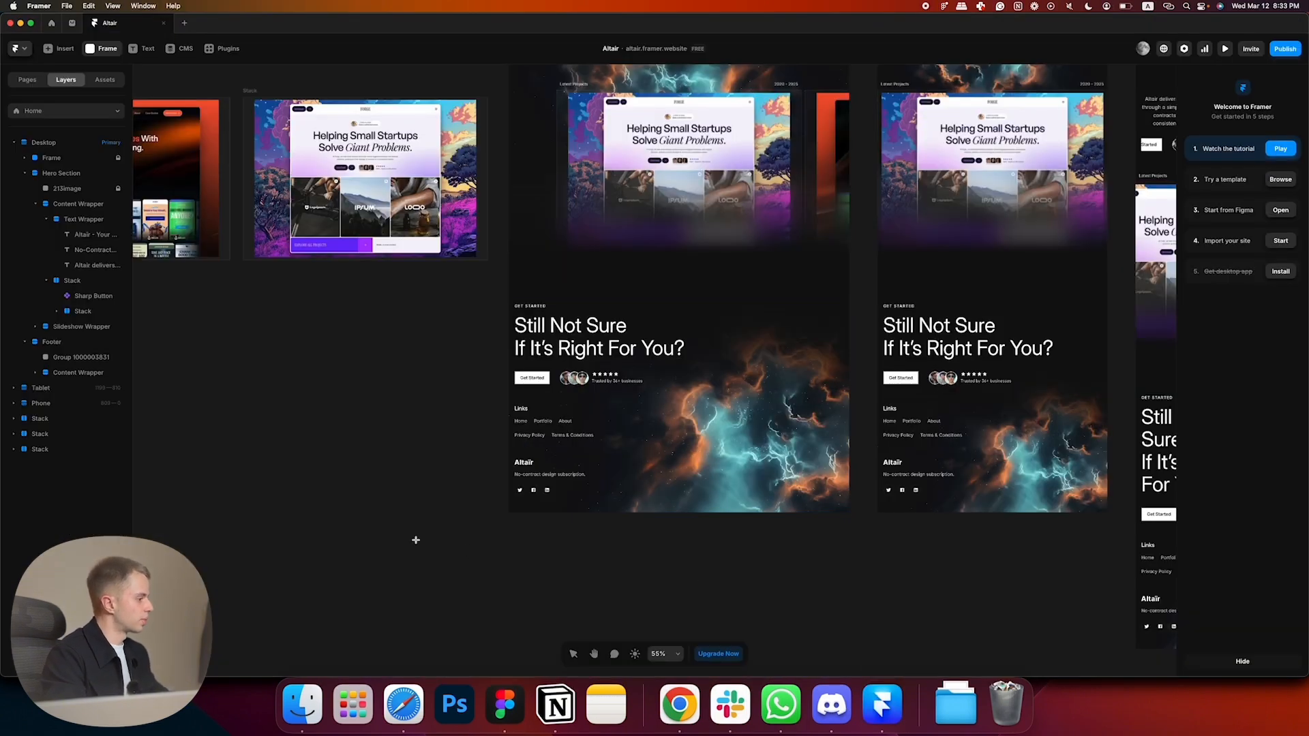
{"action": "left_click_drag", "start_coordinate": [373, 533], "coordinate": [628, 613]}
{"action": "key", "text": "BackSpace"}
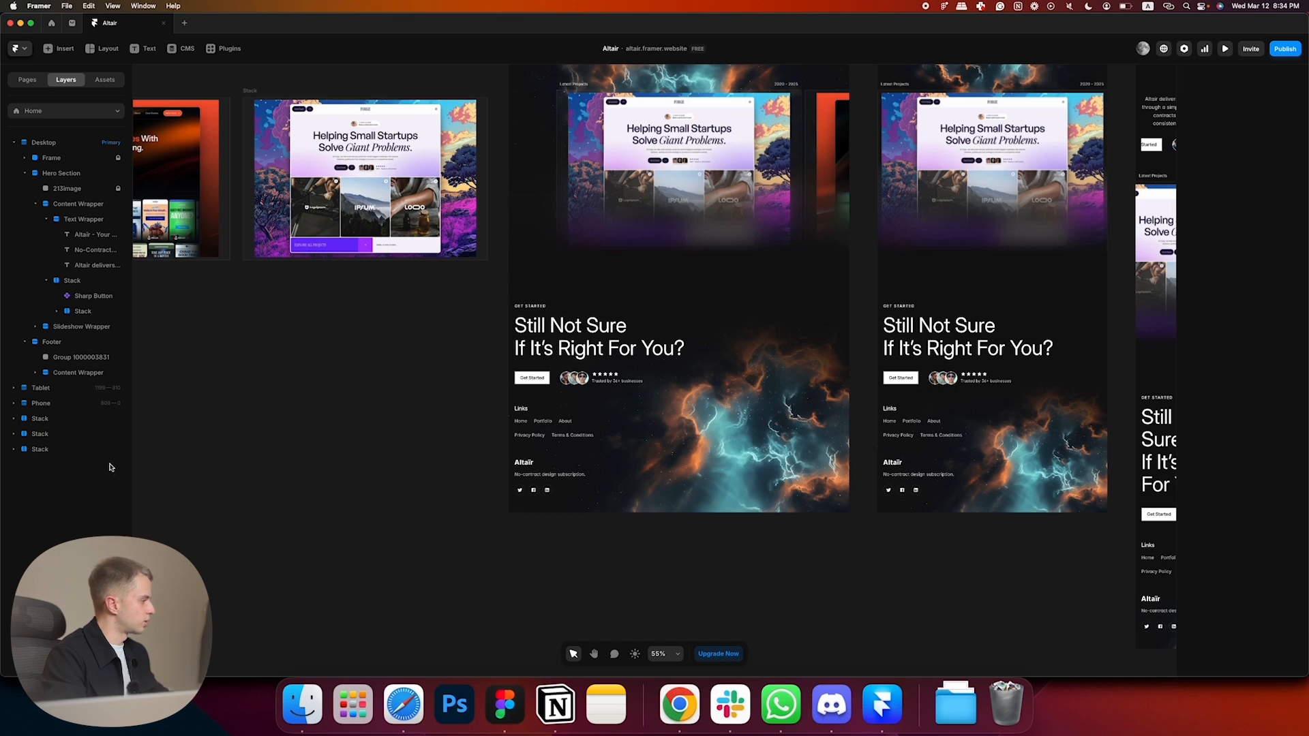
- Paste the cut frame into the Desktop breakpoint below the Footer and collapse the Footer layer
{"action": "left_click", "coordinate": [75, 357]}
{"action": "left_click", "coordinate": [75, 341]}
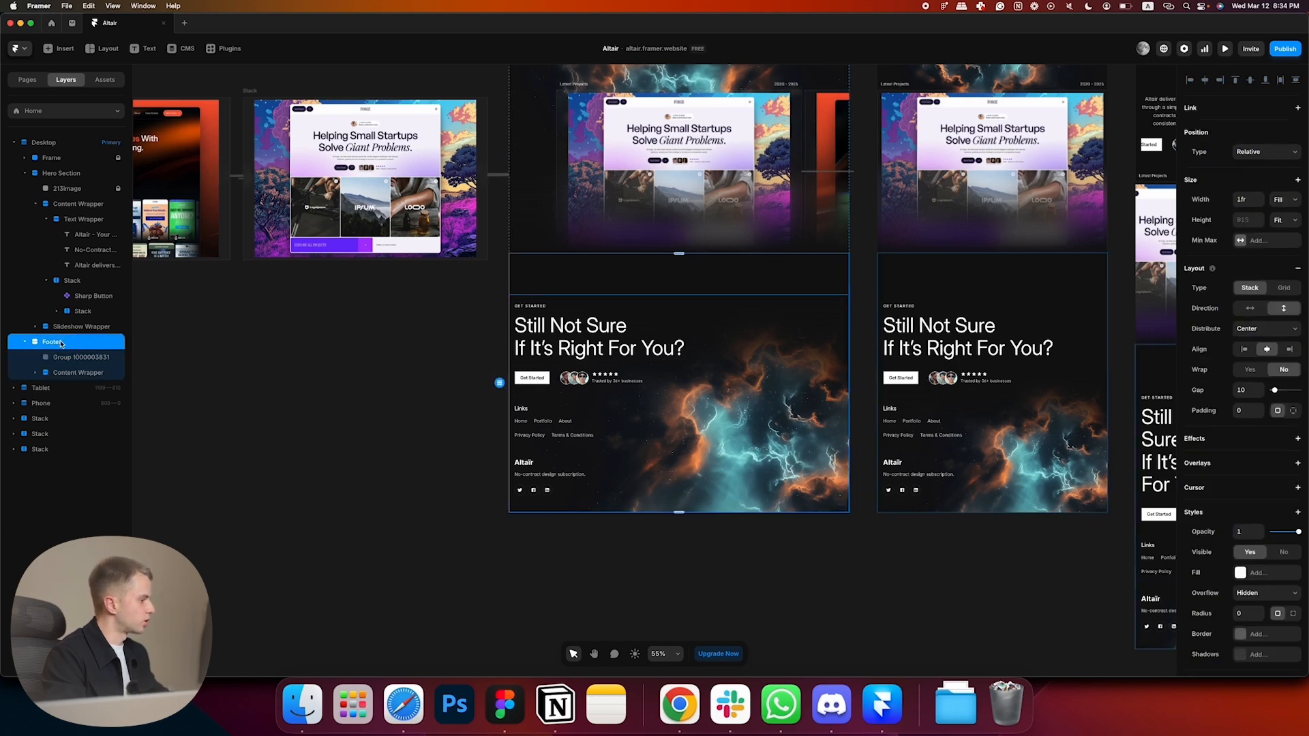
{"action": "left_click", "coordinate": [39, 144]}
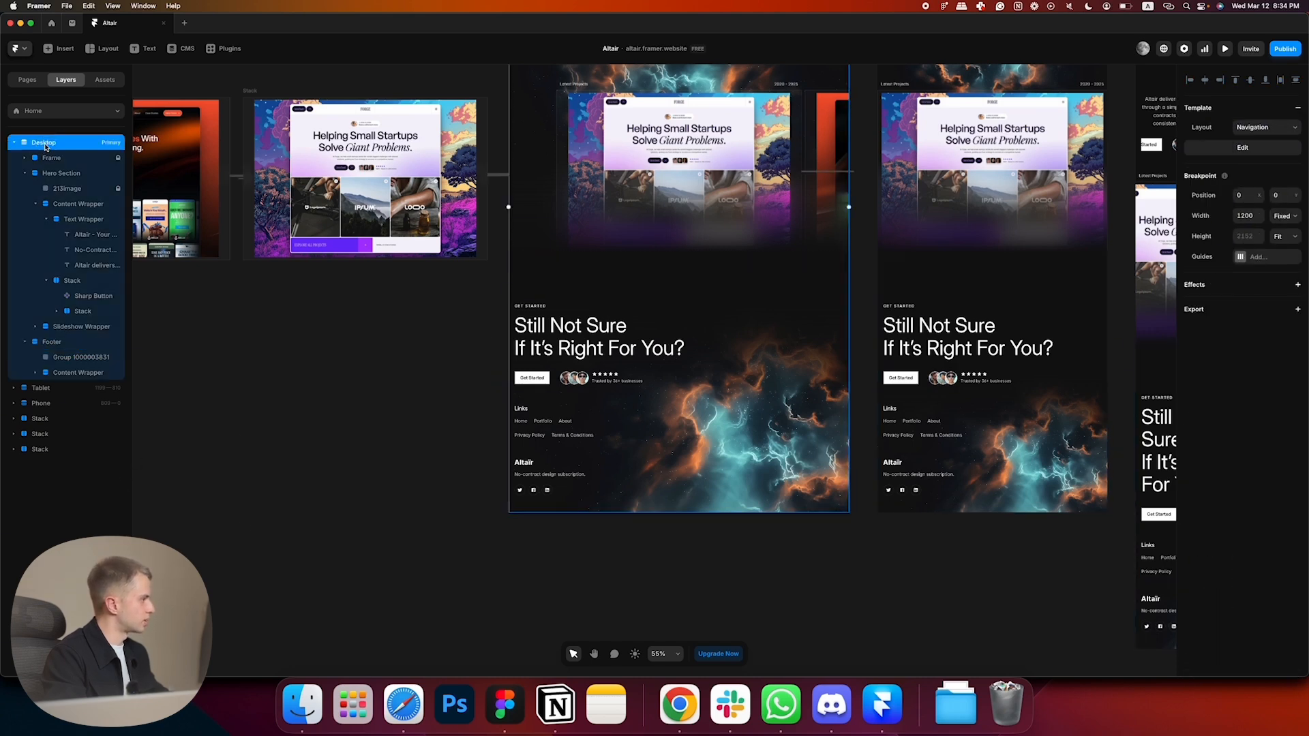
{"action": "key", "text": "super+z"}
{"action": "left_click", "coordinate": [26, 342]}
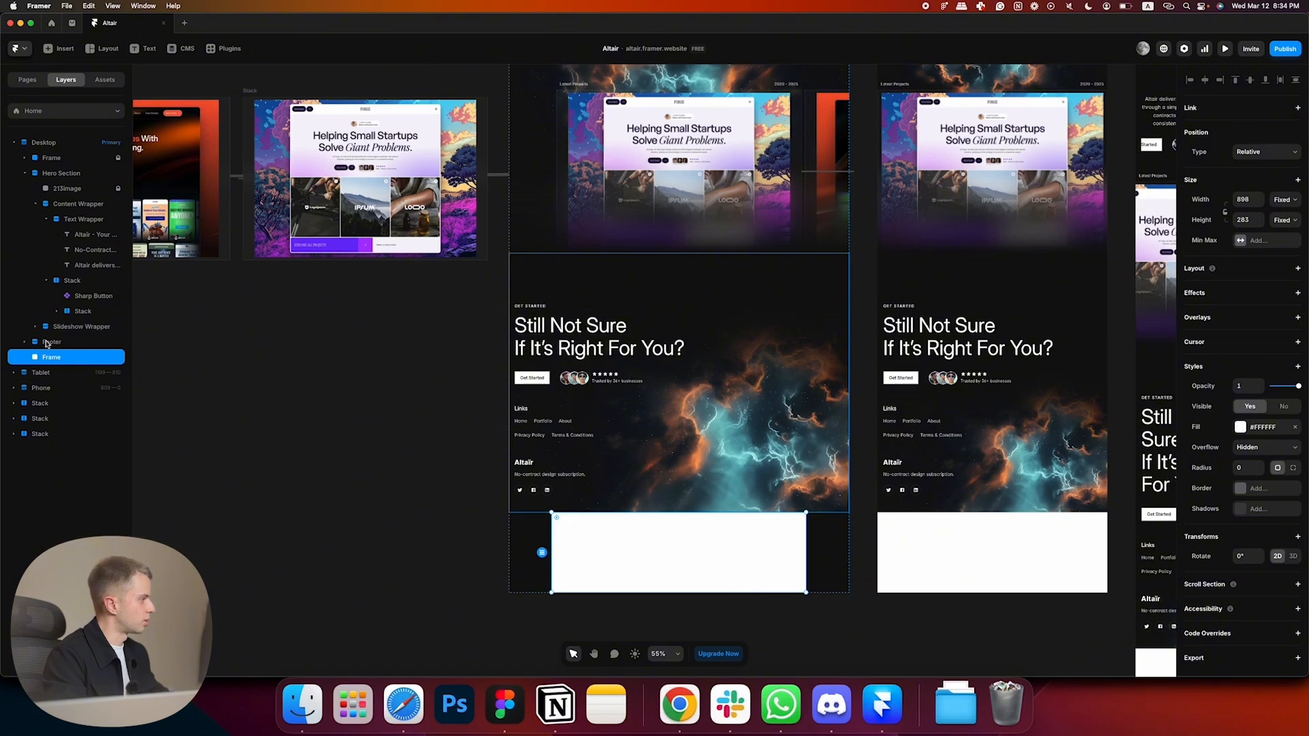
- Set the new frame's width to Fill and remove its white fill
{"action": "left_click", "coordinate": [1285, 199]}
{"action": "left_click", "coordinate": [1272, 220]}
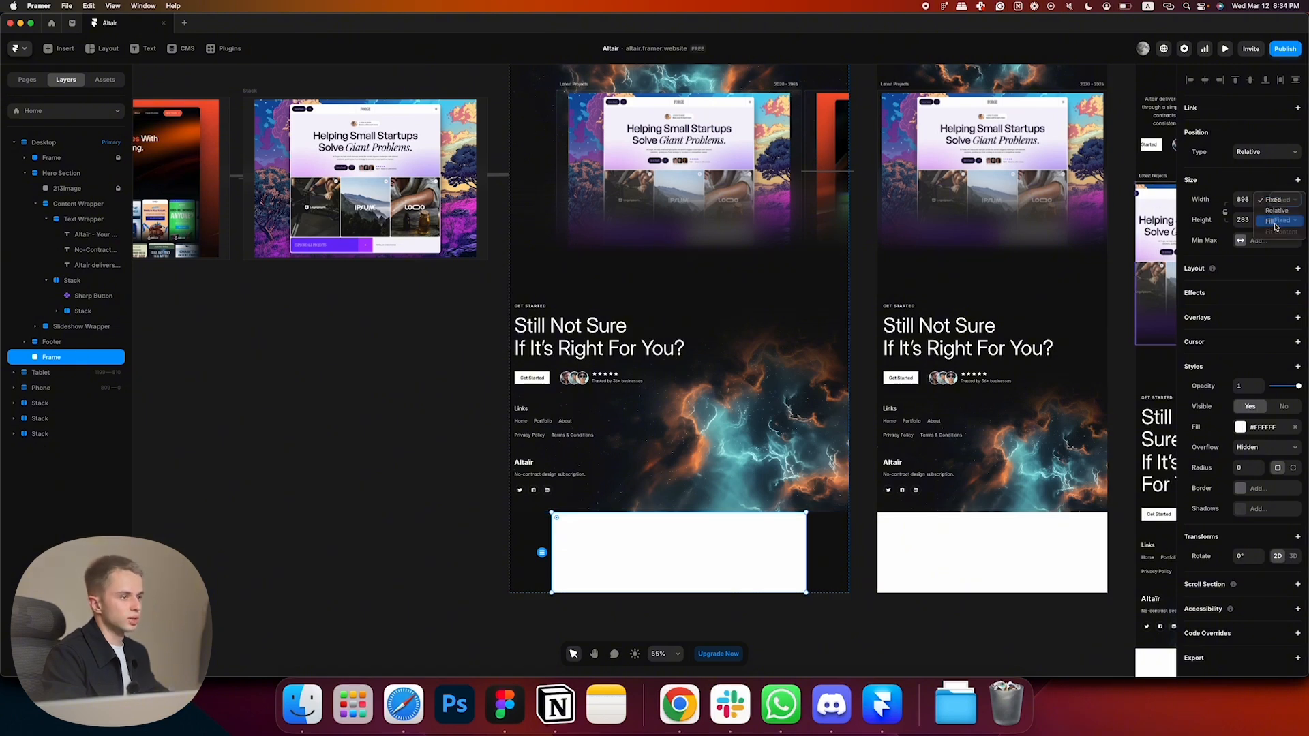
{"action": "left_click", "coordinate": [1295, 427]}
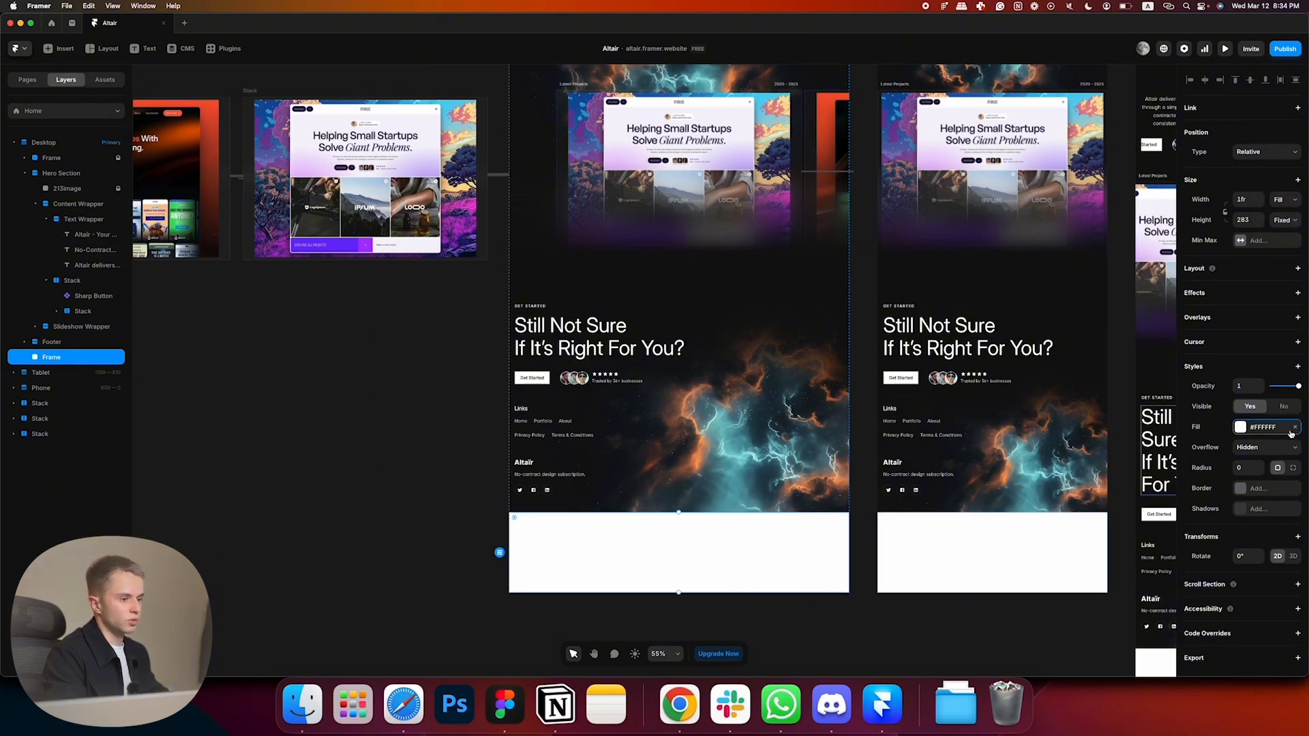
- Check the footer's divider line in Figma and give the new Framer frame a #FFFFFF border colour at 12% opacity
{"action": "key", "text": "super+Tab"}
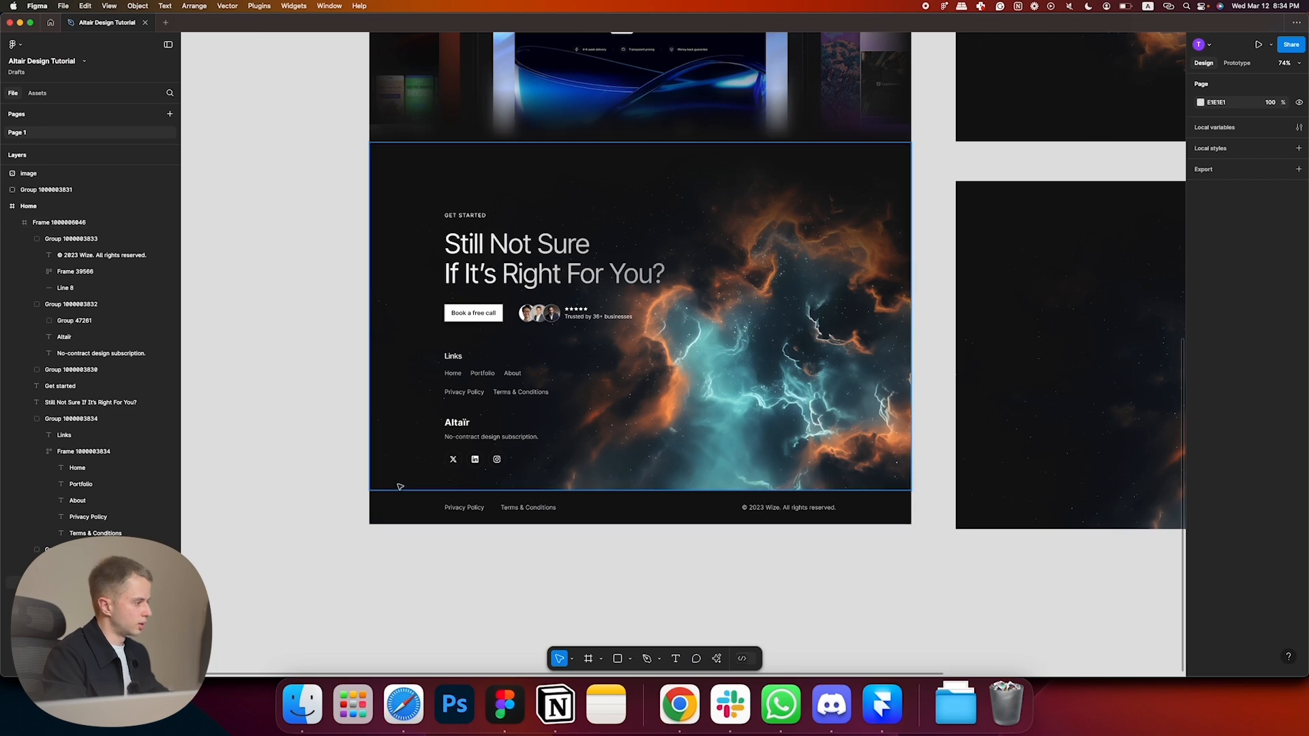
{"action": "left_click", "coordinate": [65, 288]}
{"action": "key", "text": "super+Tab"}
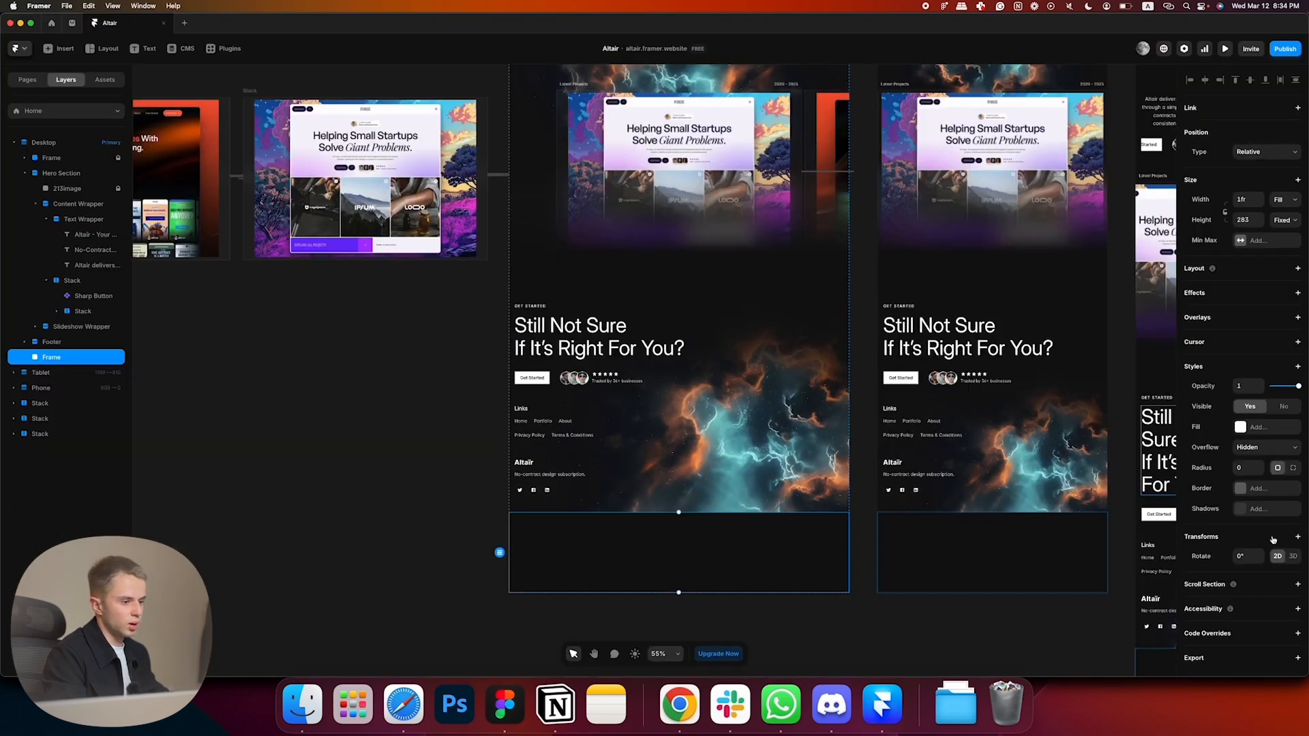
{"action": "left_click", "coordinate": [1251, 493]}
{"action": "left_click", "coordinate": [1119, 527]}
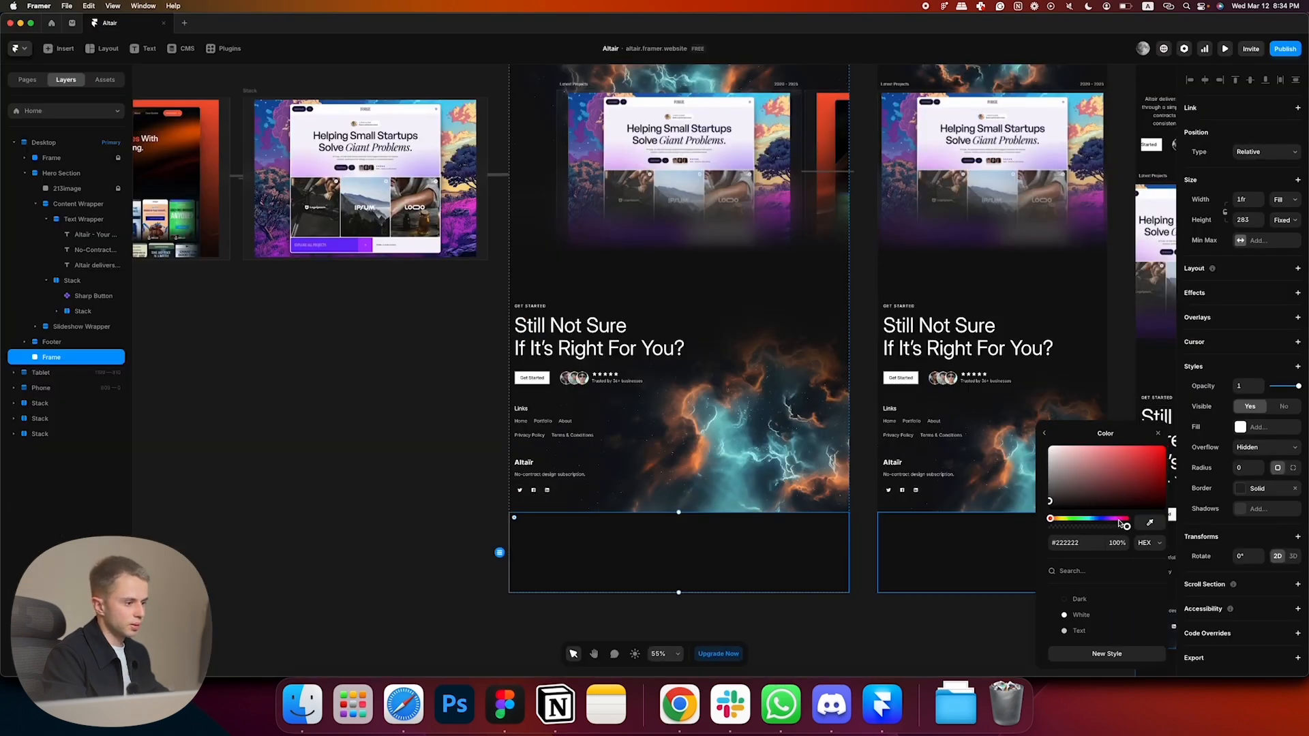
{"action": "type", "text": "f"}
{"action": "left_click", "coordinate": [1119, 543]}
{"action": "type", "text": "12"}
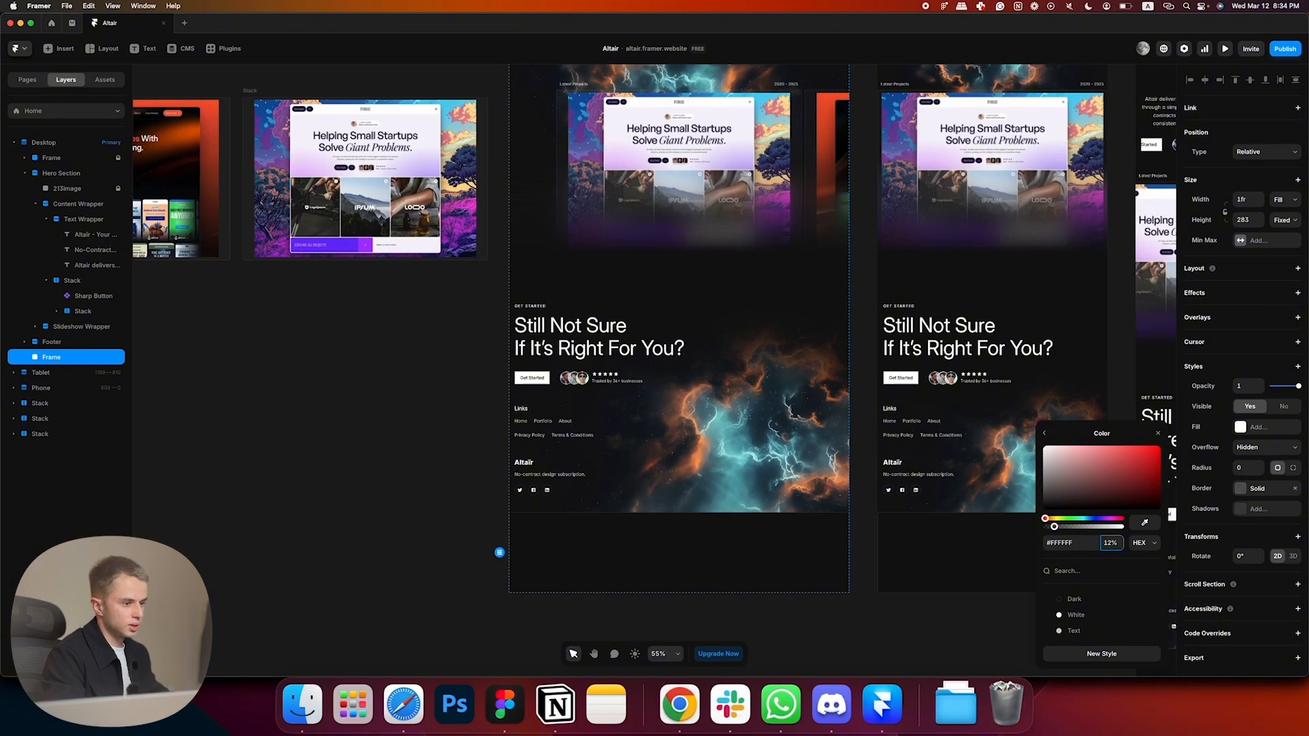
- Limit the new frame's border to its upper edge by setting the top width to 1 and the right, bottom and left widths to 0
{"action": "left_click", "coordinate": [1274, 487]}
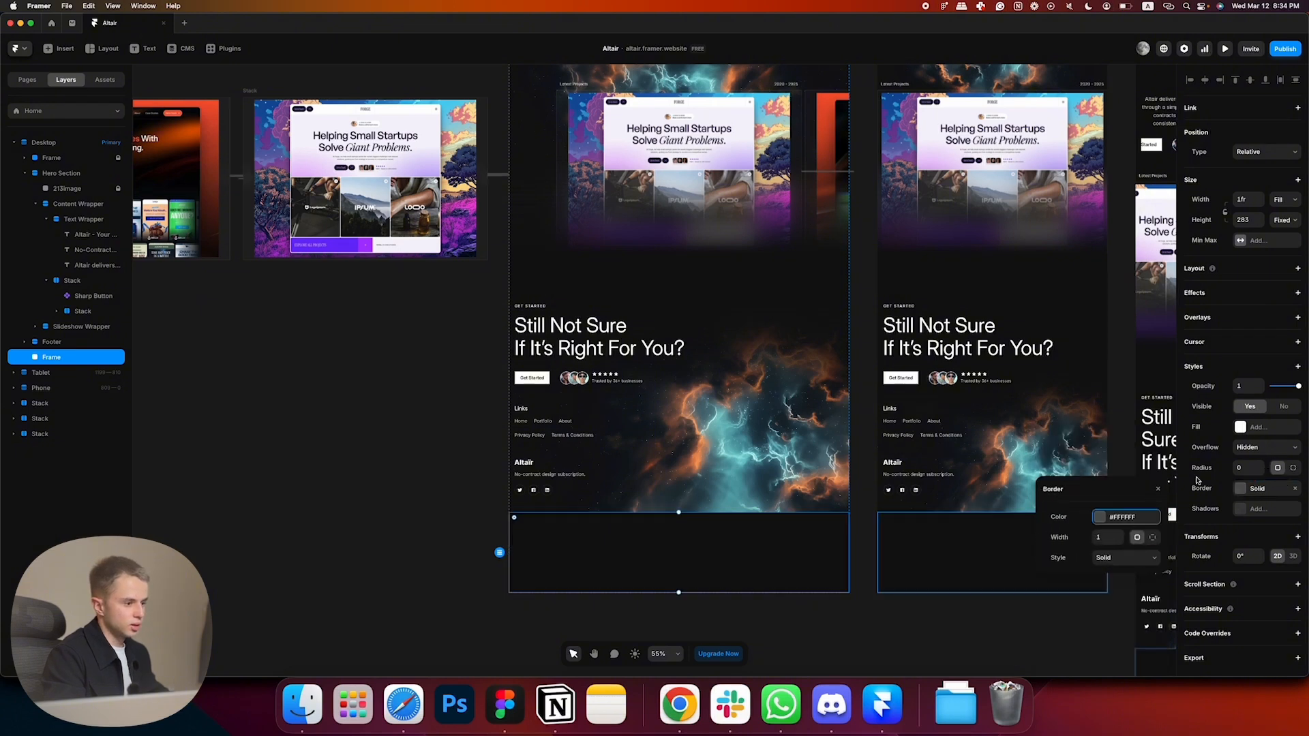
{"action": "left_click", "coordinate": [1155, 541]}
{"action": "type", "text": "0"}
{"action": "key", "text": "Tab"}
{"action": "type", "text": "0"}
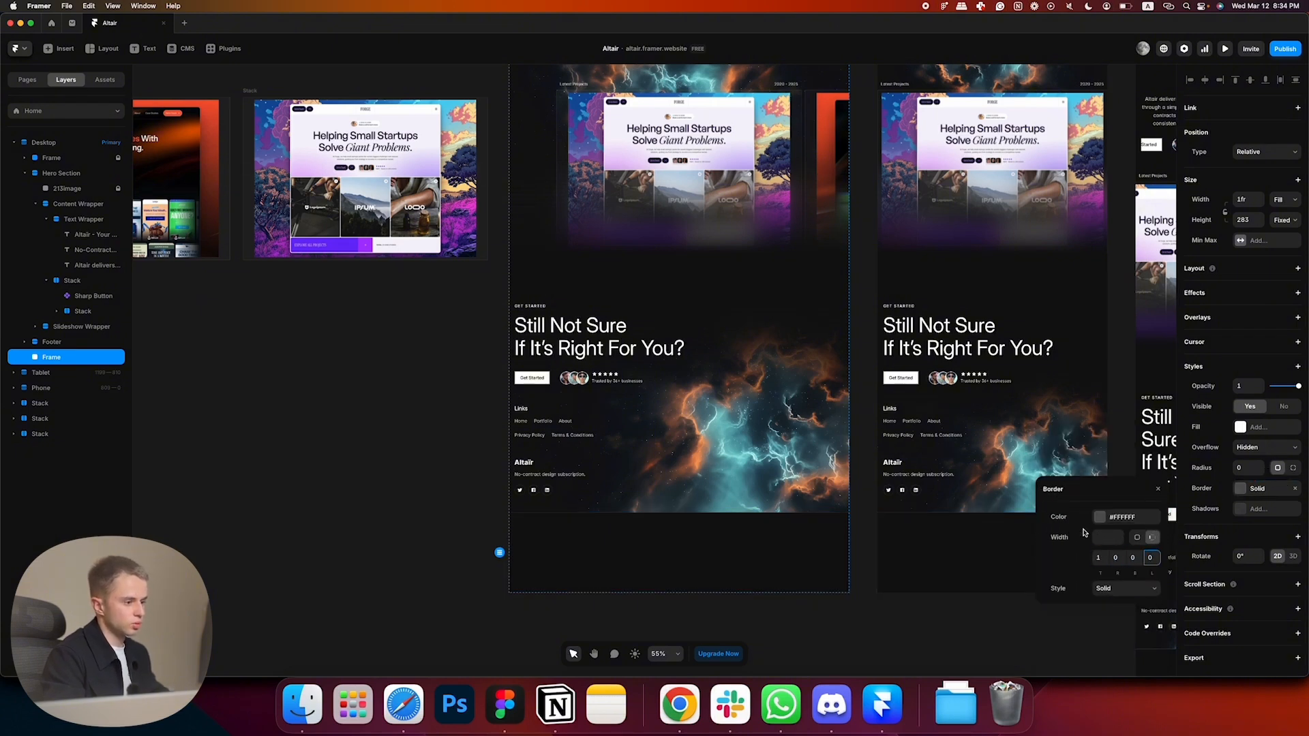
{"action": "left_click", "coordinate": [1114, 559]}
{"action": "left_click", "coordinate": [1133, 559]}
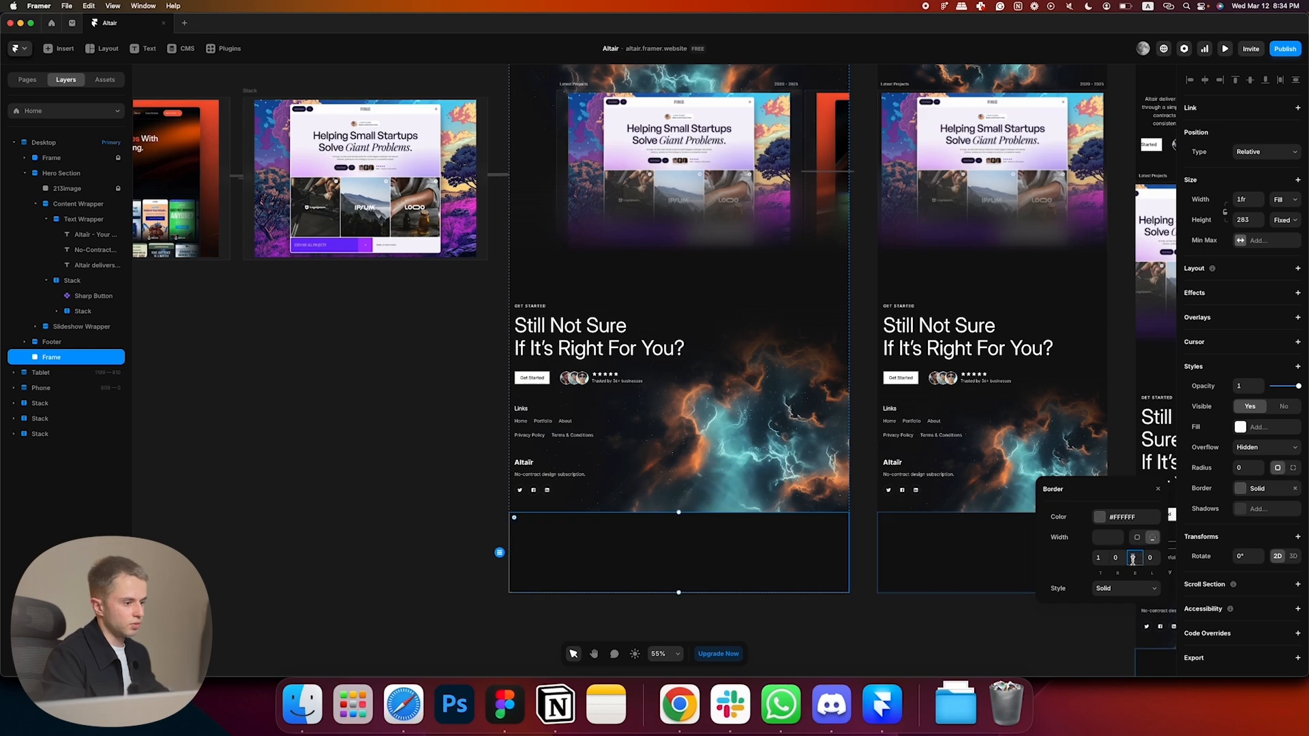
{"action": "left_click", "coordinate": [1148, 559]}
{"action": "left_click", "coordinate": [486, 597]}
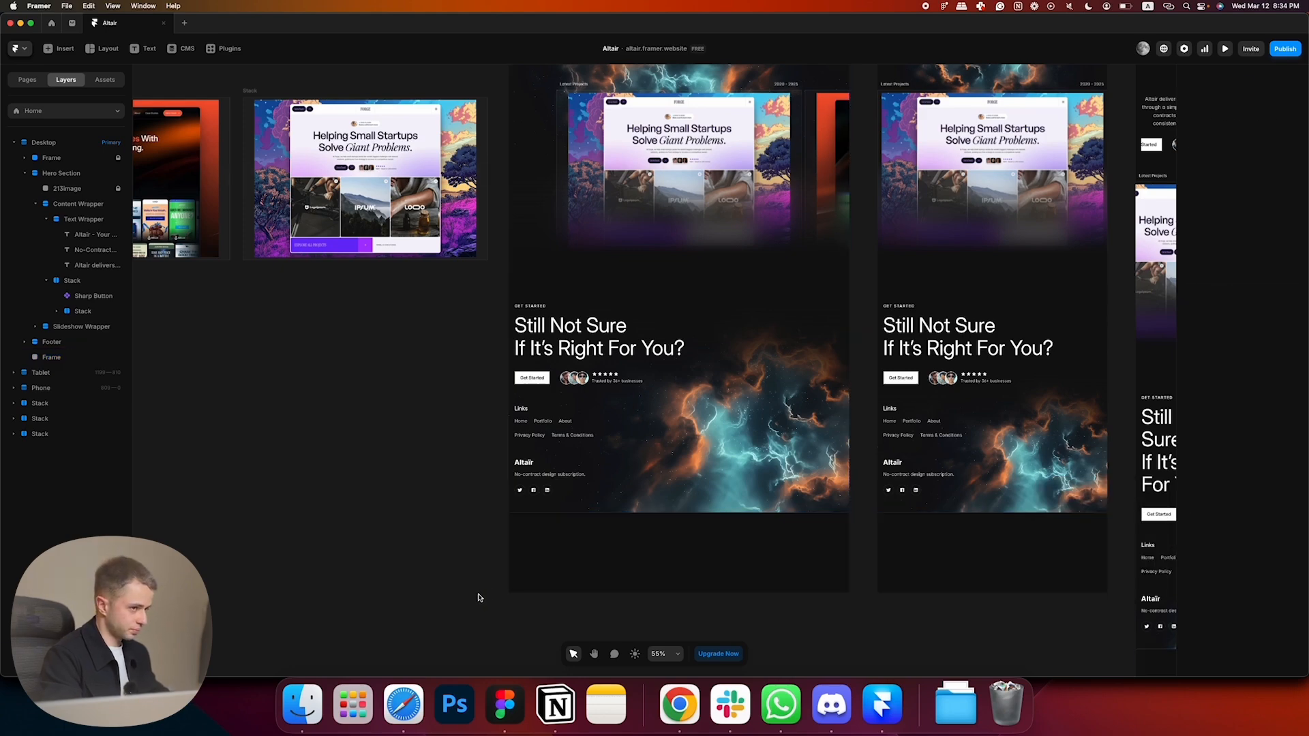
- Copy the Text Wrapper with Latest Projects and 2020 - 2025 from the Slideshow Wrapper and paste it into the new frame below the Footer
{"action": "left_click", "coordinate": [664, 576]}
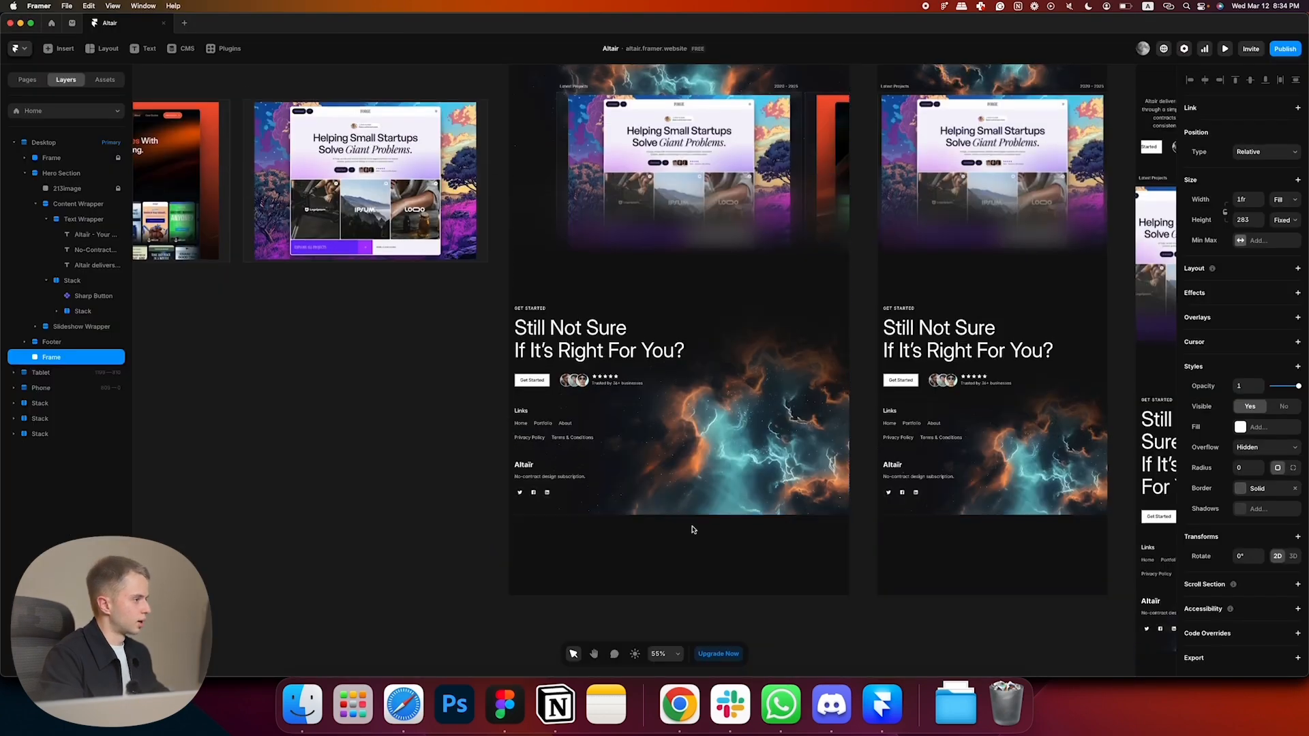
{"action": "scroll", "coordinate": [692, 539], "scroll_direction": "down", "scroll_amount": 2}
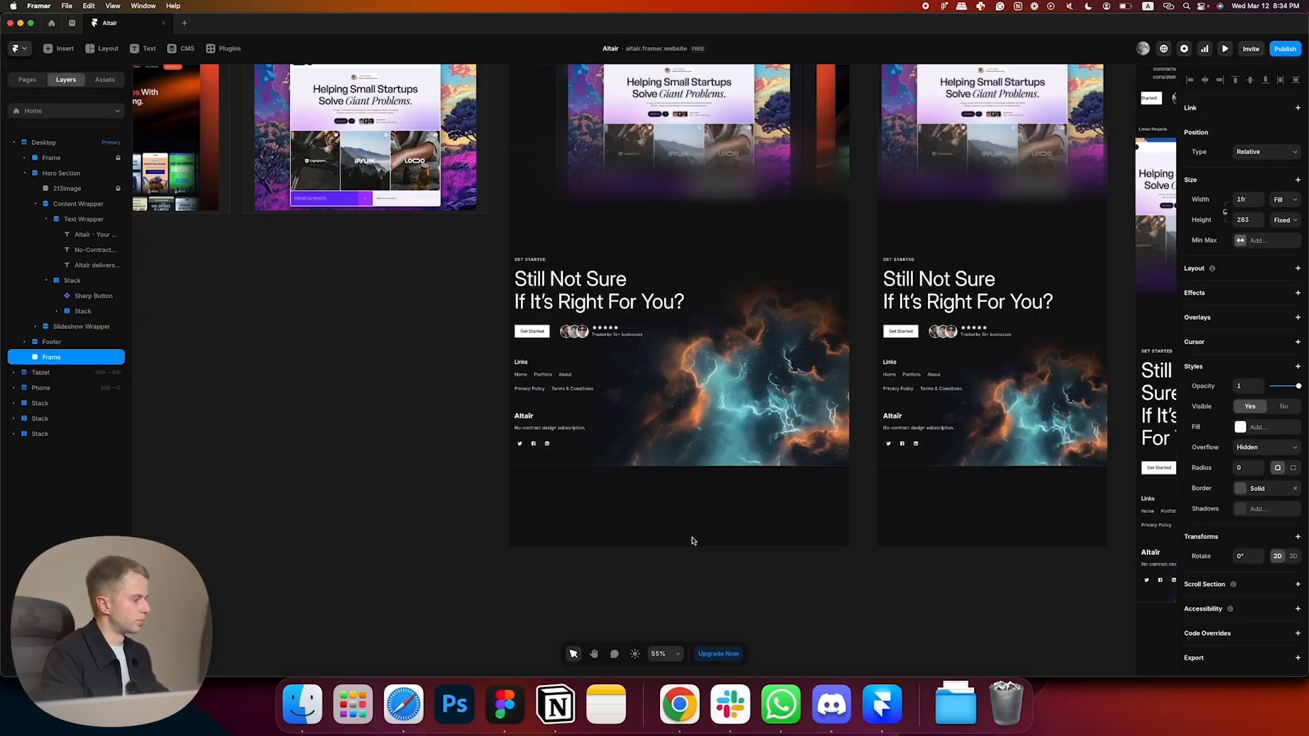
{"action": "scroll", "coordinate": [686, 504], "scroll_direction": "up", "scroll_amount": 7}
{"action": "left_click", "coordinate": [680, 468]}
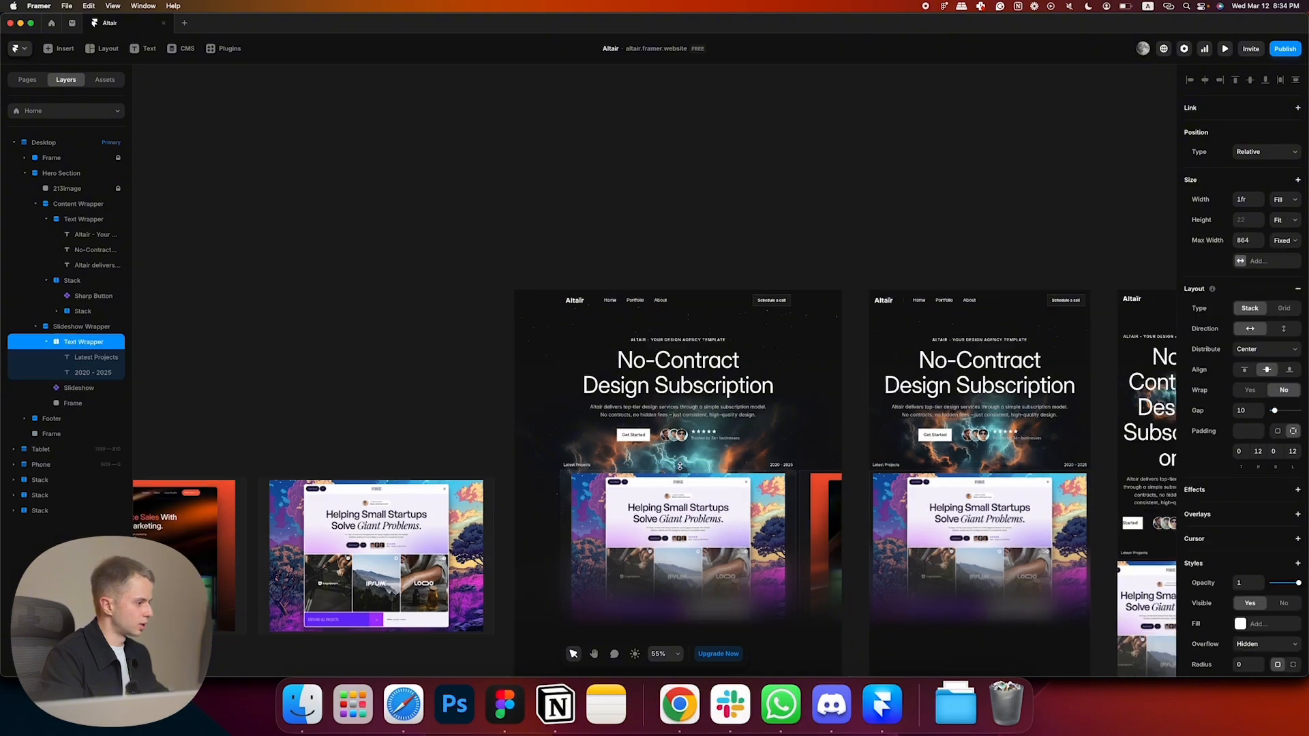
{"action": "scroll", "coordinate": [680, 468], "scroll_direction": "up", "scroll_amount": 5}
{"action": "scroll", "coordinate": [709, 389], "scroll_direction": "down", "scroll_amount": 10}
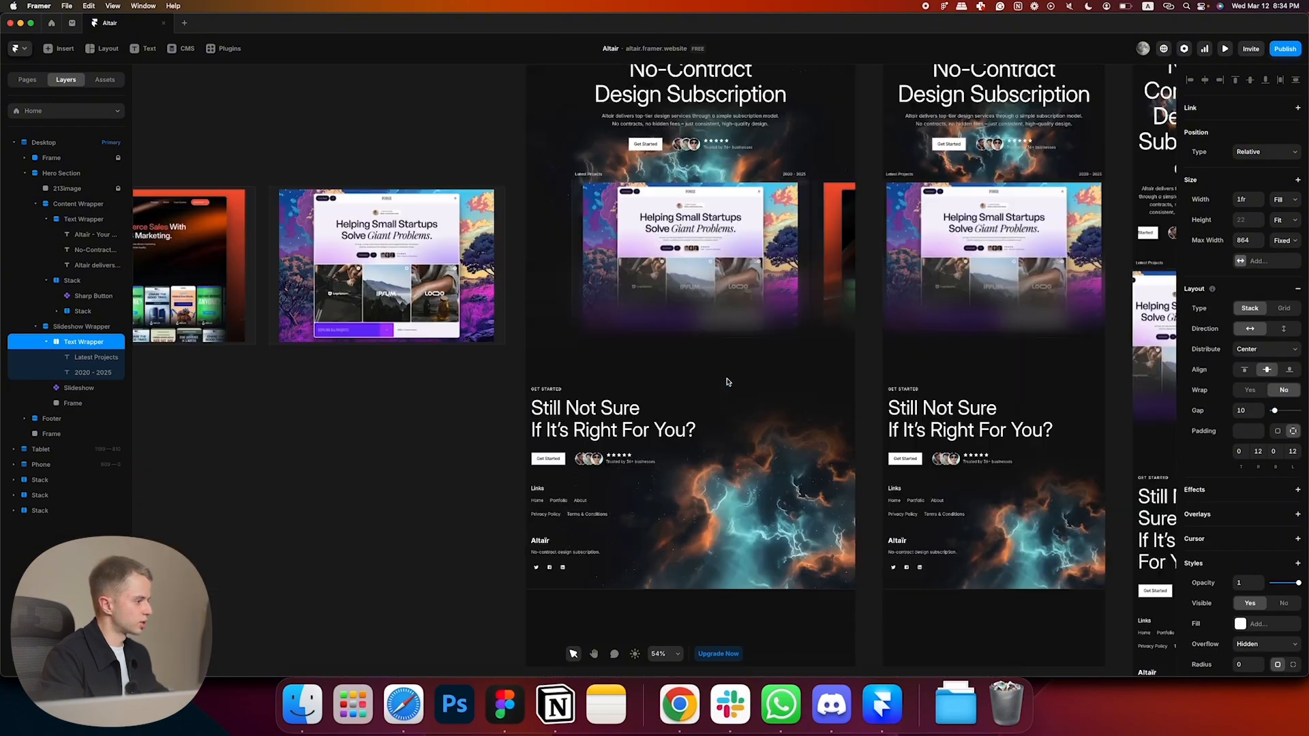
{"action": "left_click", "coordinate": [686, 483]}
{"action": "key", "text": "cmd+v"}
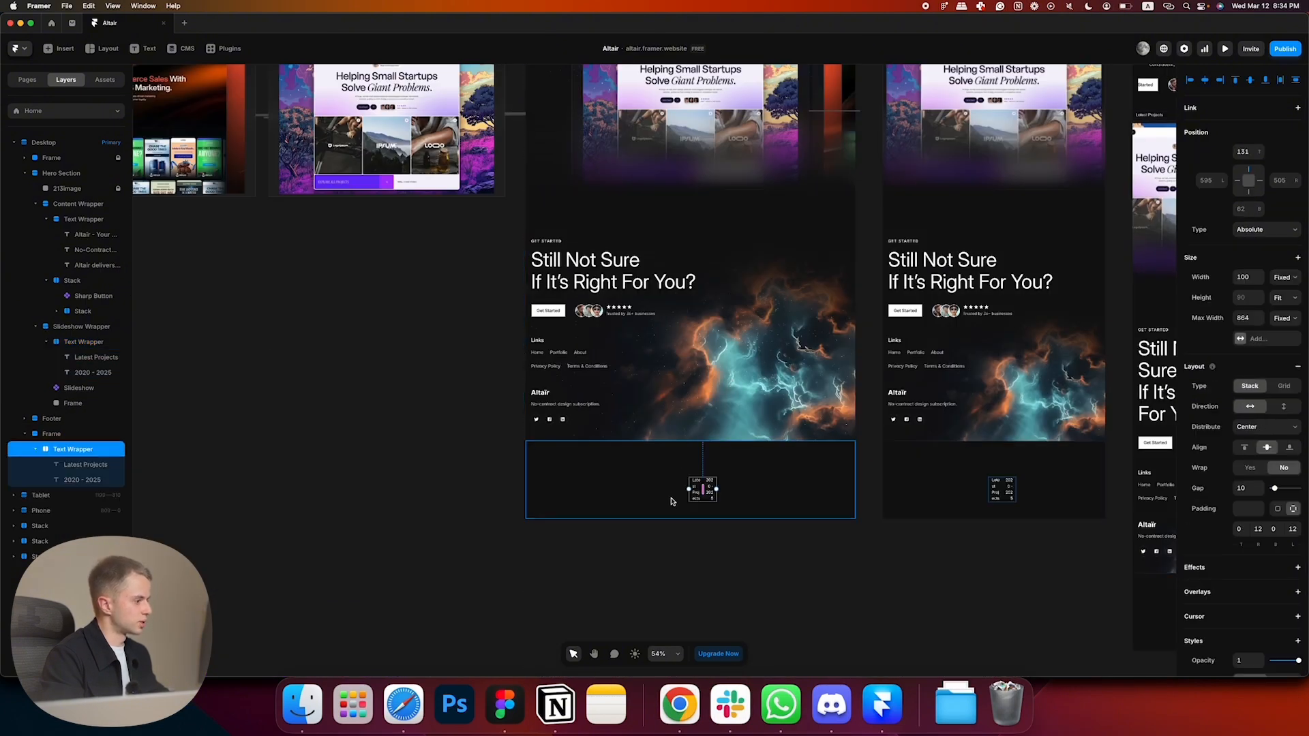
{"action": "left_click", "coordinate": [1292, 280]}
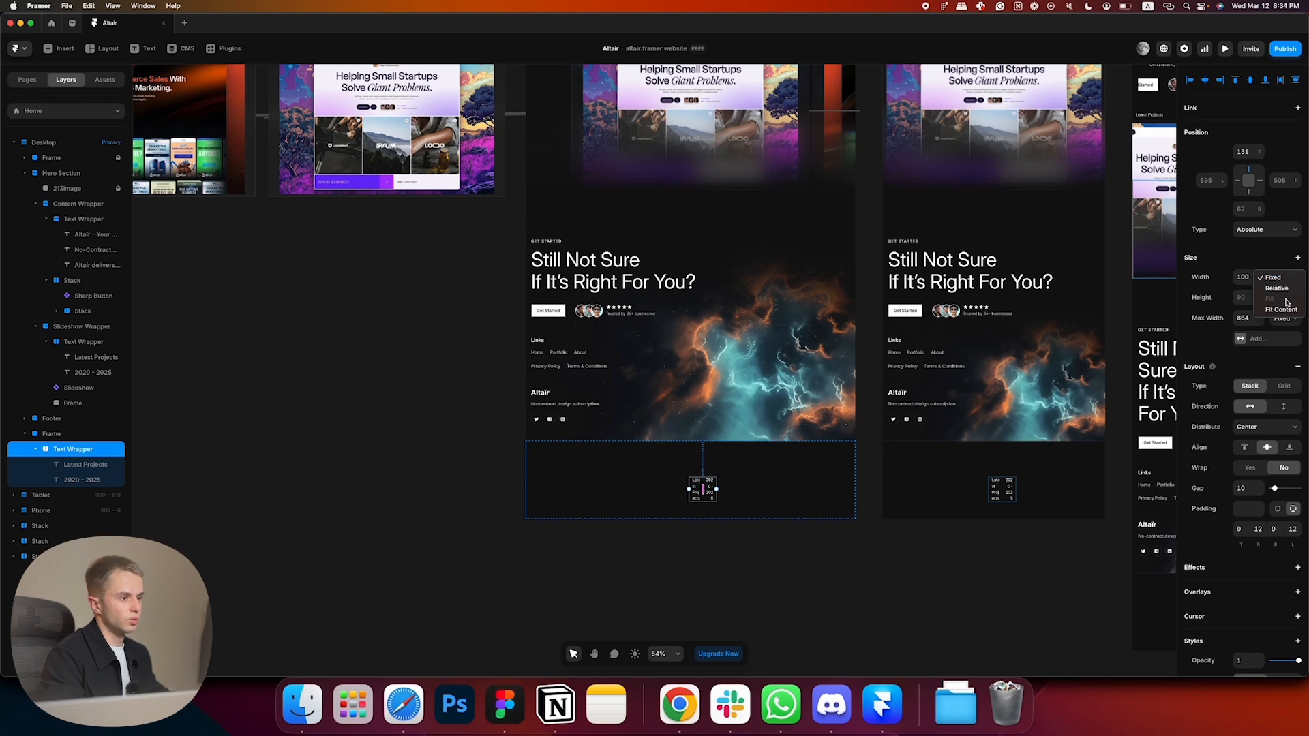
{"action": "left_click", "coordinate": [1233, 308]}
{"action": "left_click", "coordinate": [1268, 231]}
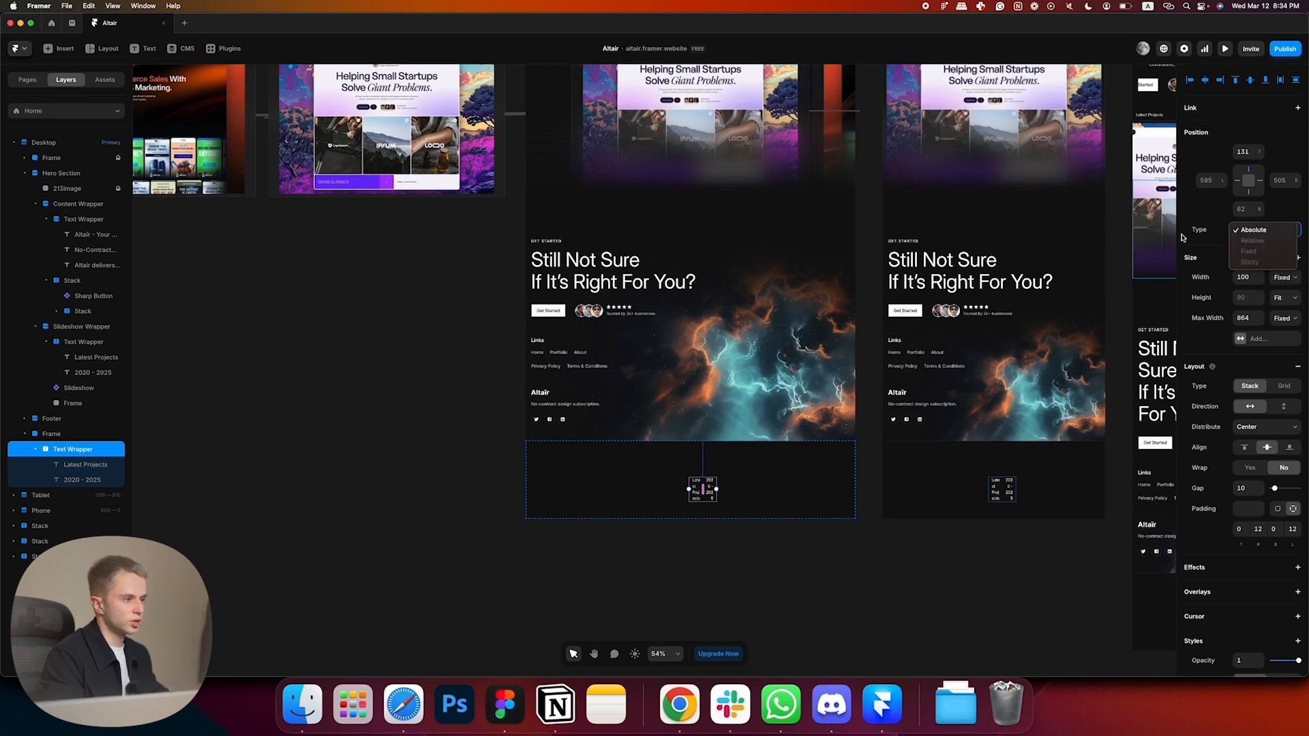
{"action": "left_click", "coordinate": [1183, 237]}
- Add a stack layout to the bordered frame and set the width of the Text Wrapper inside it to Fill
{"action": "left_click", "coordinate": [44, 437]}
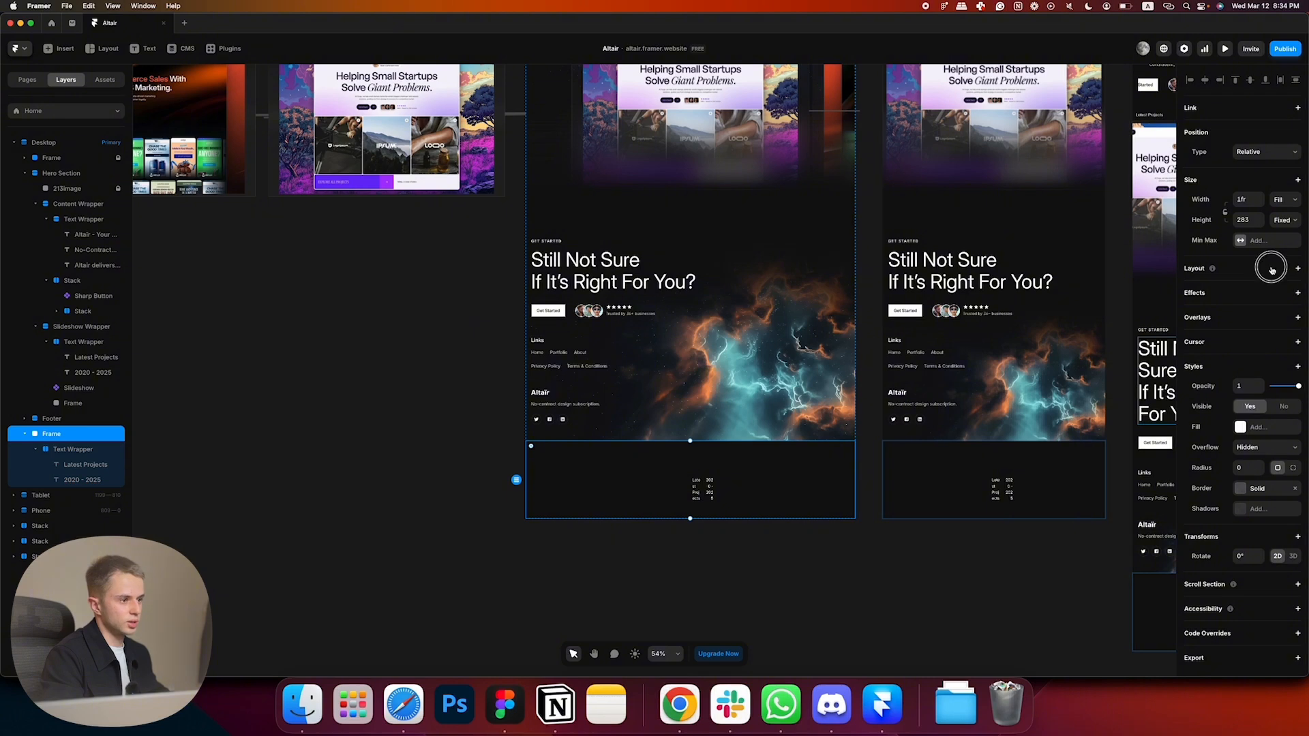
{"action": "left_click", "coordinate": [1298, 268]}
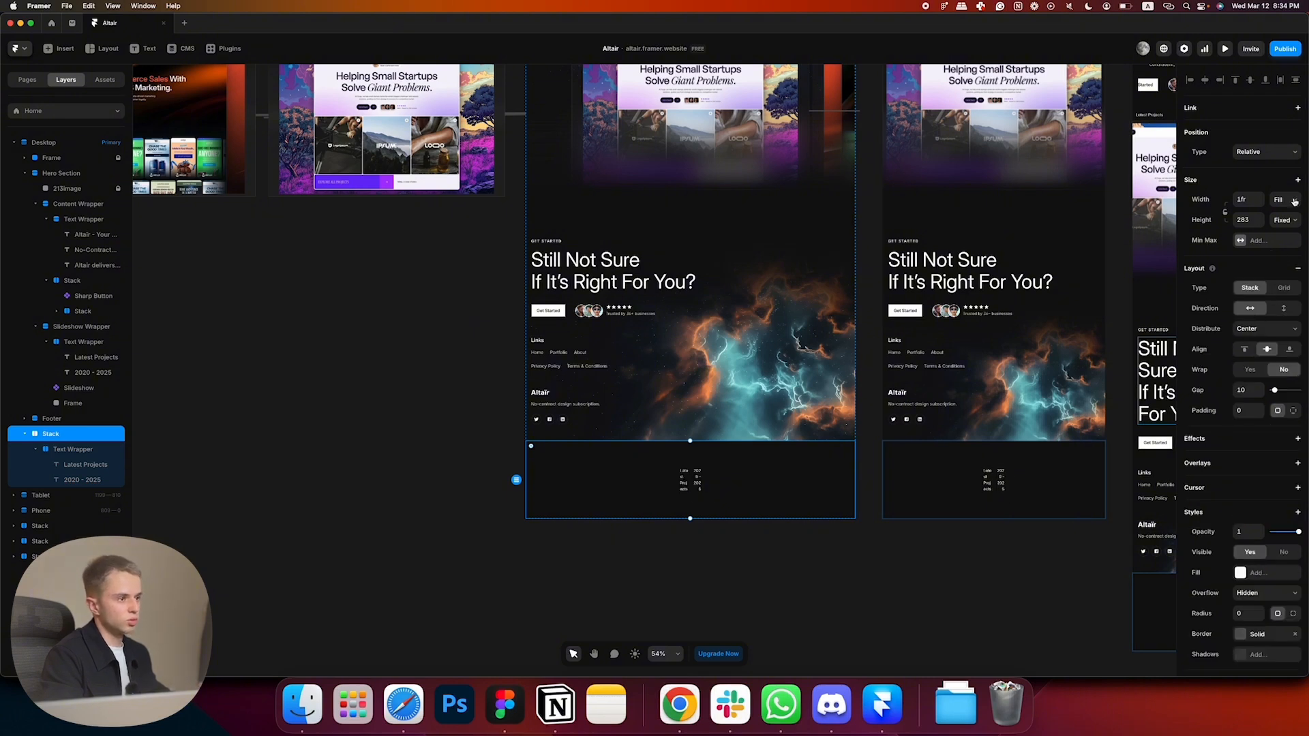
{"action": "left_click", "coordinate": [95, 452]}
{"action": "left_click", "coordinate": [1282, 199]}
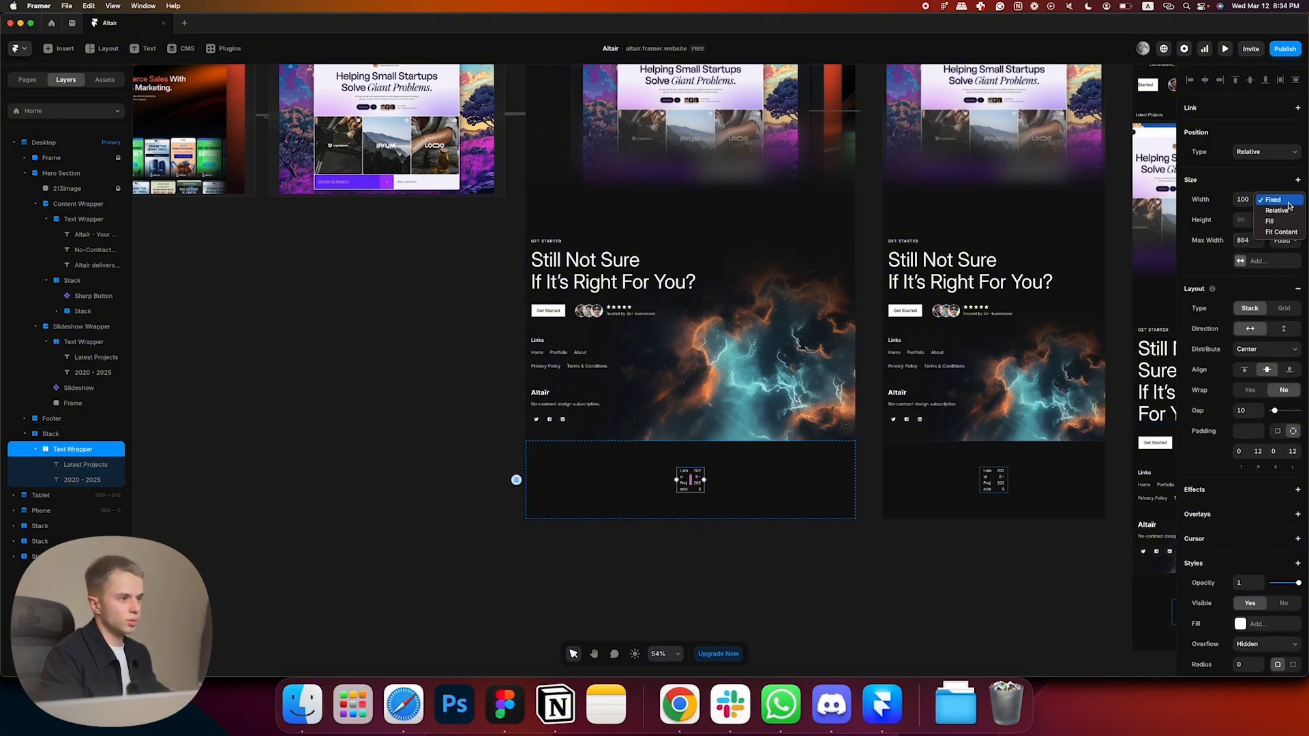
{"action": "left_click", "coordinate": [1275, 226]}
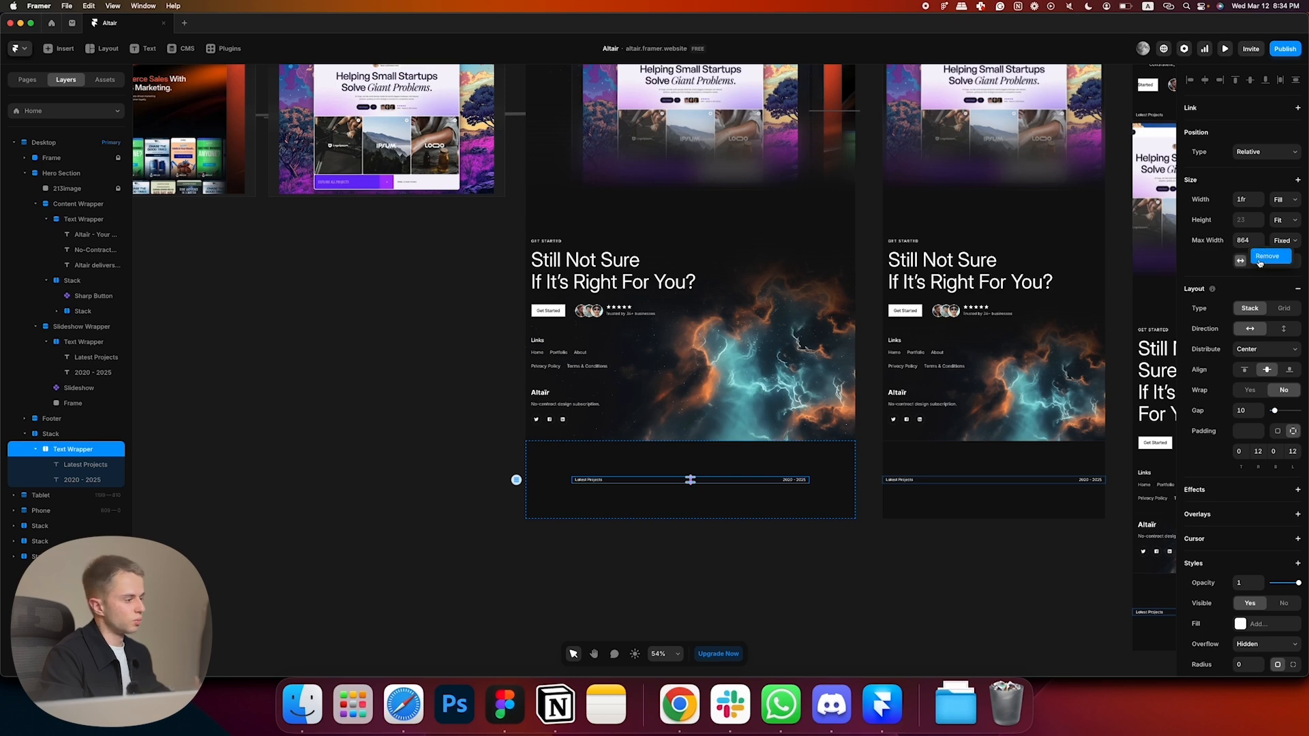
- Remove the max width and the side padding from the Text Wrapper in the bottom bar
{"action": "left_click", "coordinate": [1260, 259]}
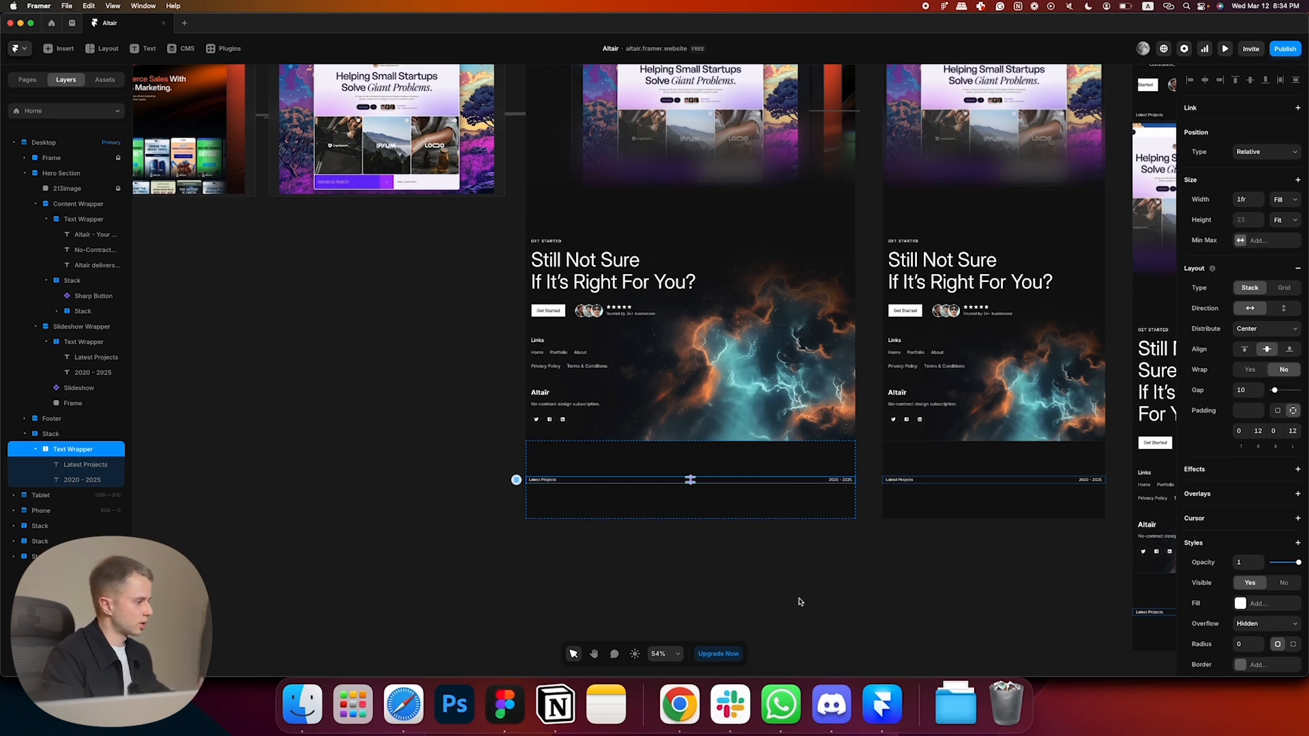
{"action": "left_click", "coordinate": [1278, 411]}
{"action": "left_click", "coordinate": [720, 570]}
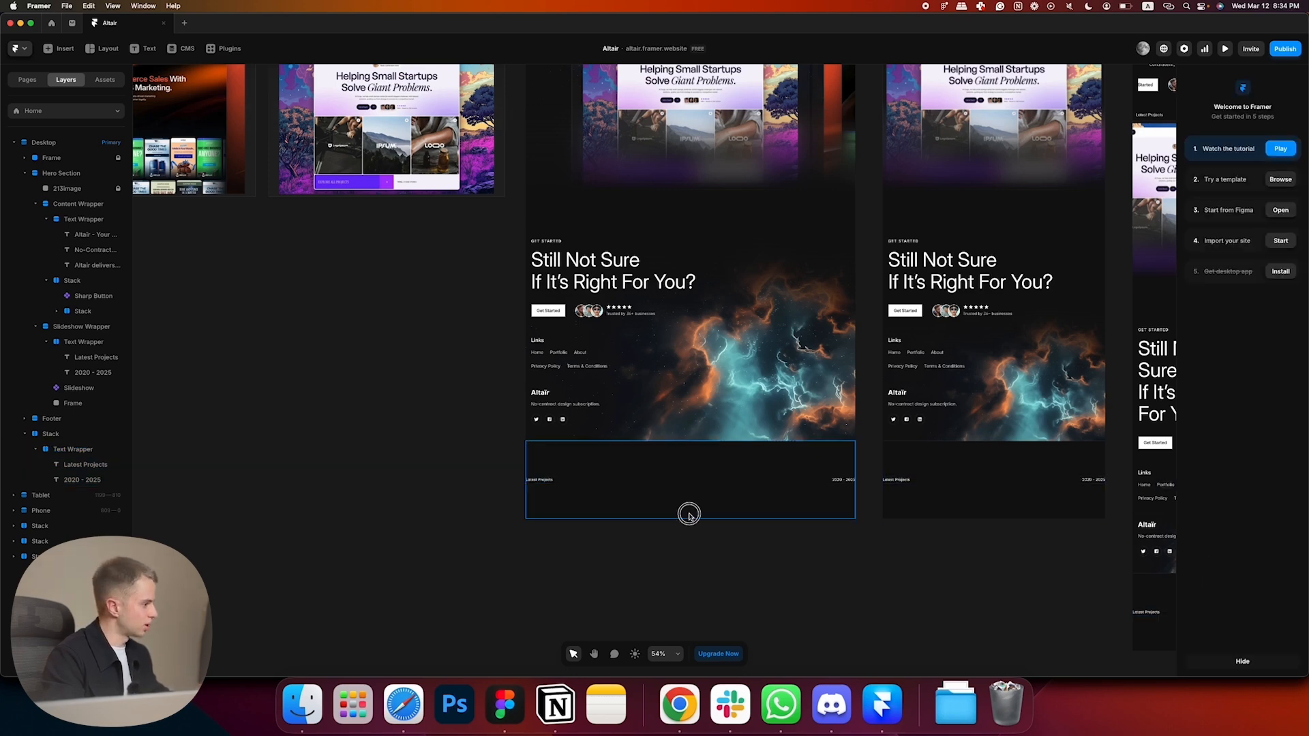
- Rename the bottom bar's stack as Copyright Notice and enable separate padding values for each side
{"action": "left_click", "coordinate": [689, 514]}
{"action": "double_click", "coordinate": [47, 434]}
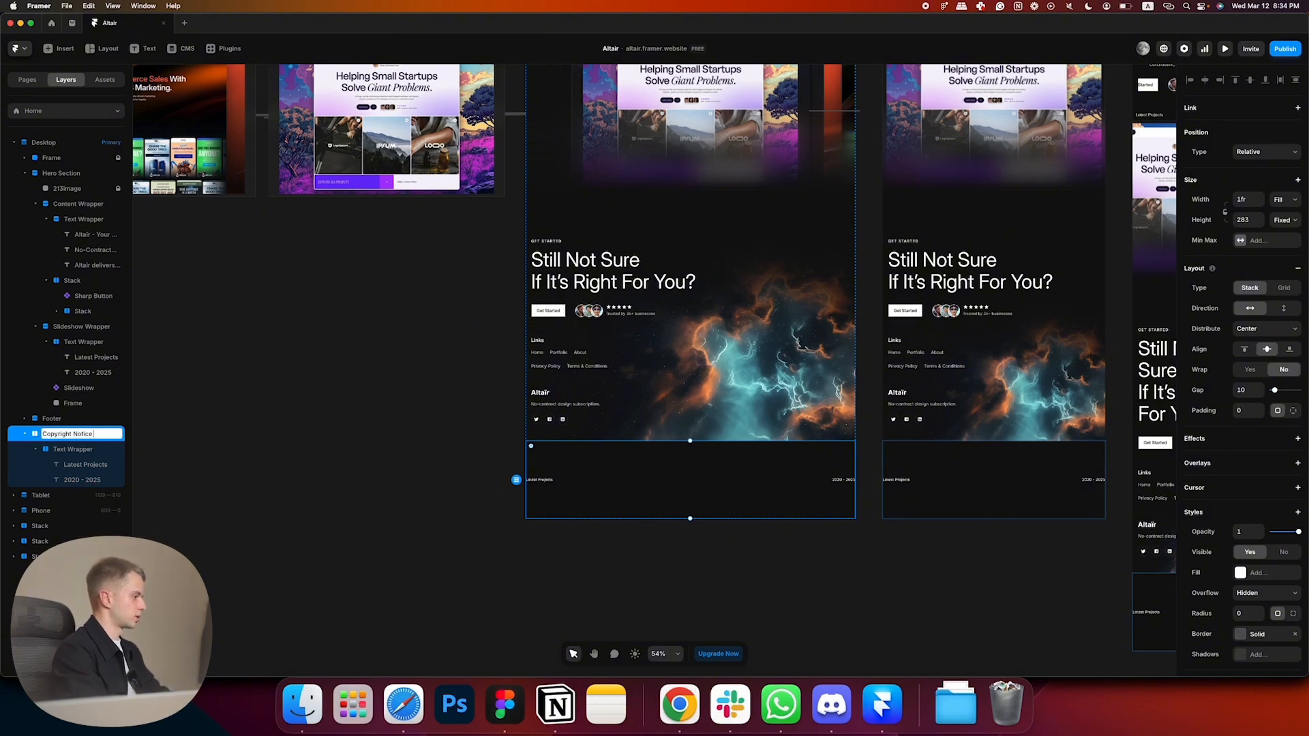
{"action": "type", "text": "Copyright Notice"}
{"action": "key", "text": "Return"}
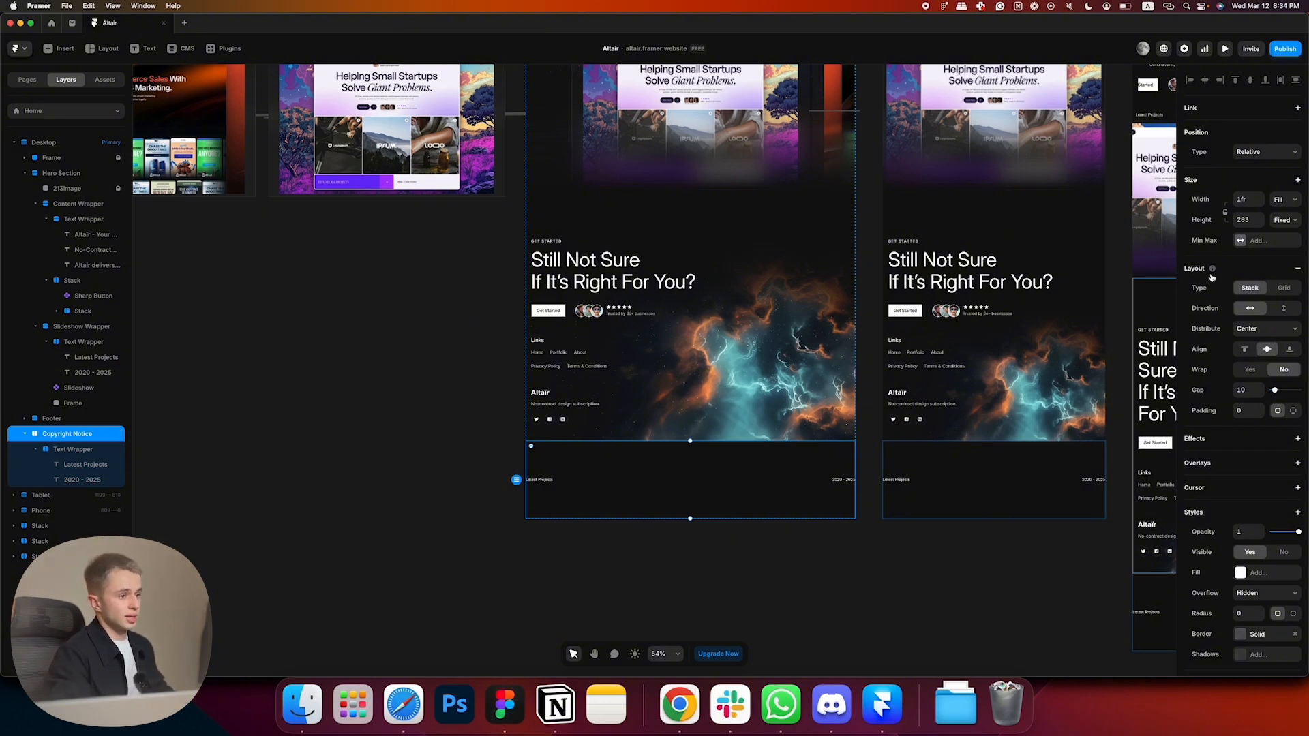
{"action": "left_click", "coordinate": [1291, 415]}
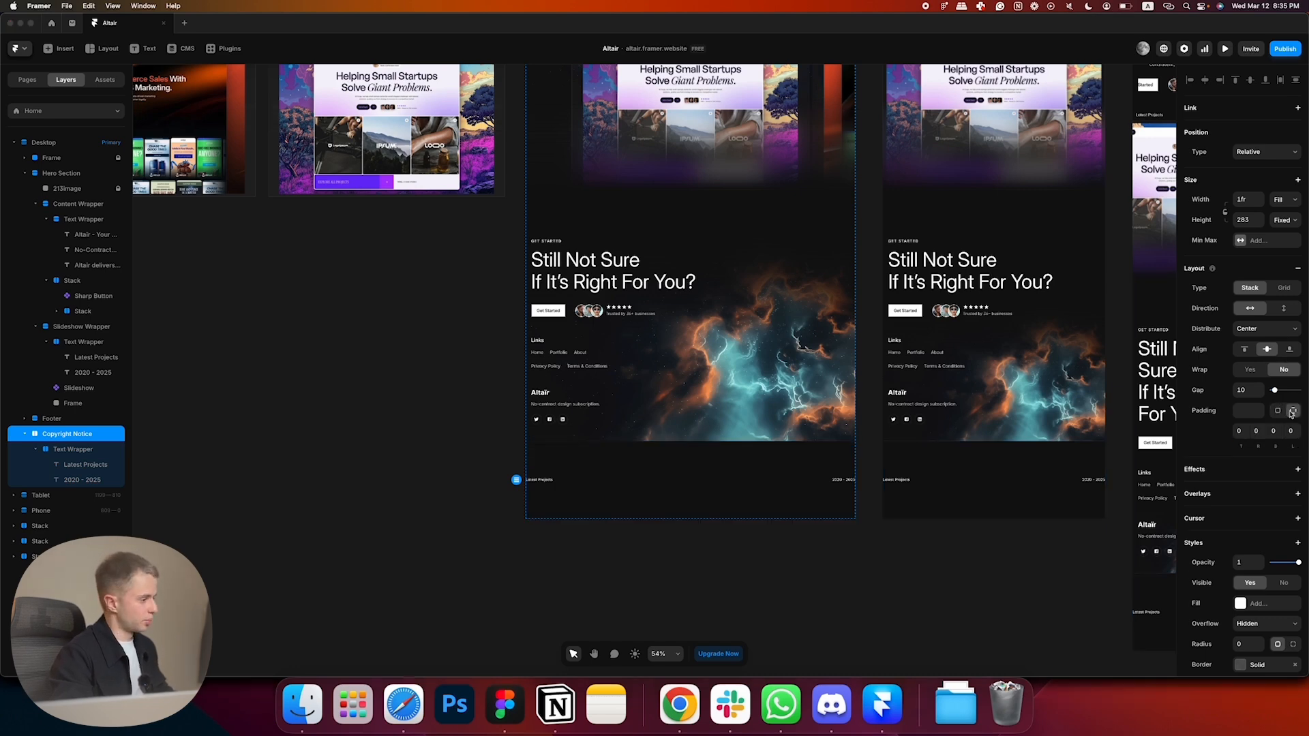
- Measure the distance between the bottom-bar links and the divider line in the Figma design, and return to Framer
{"action": "key", "text": "super+Tab"}
{"action": "left_click", "coordinate": [513, 510], "text": "super"}
{"action": "left_click", "coordinate": [508, 563]}
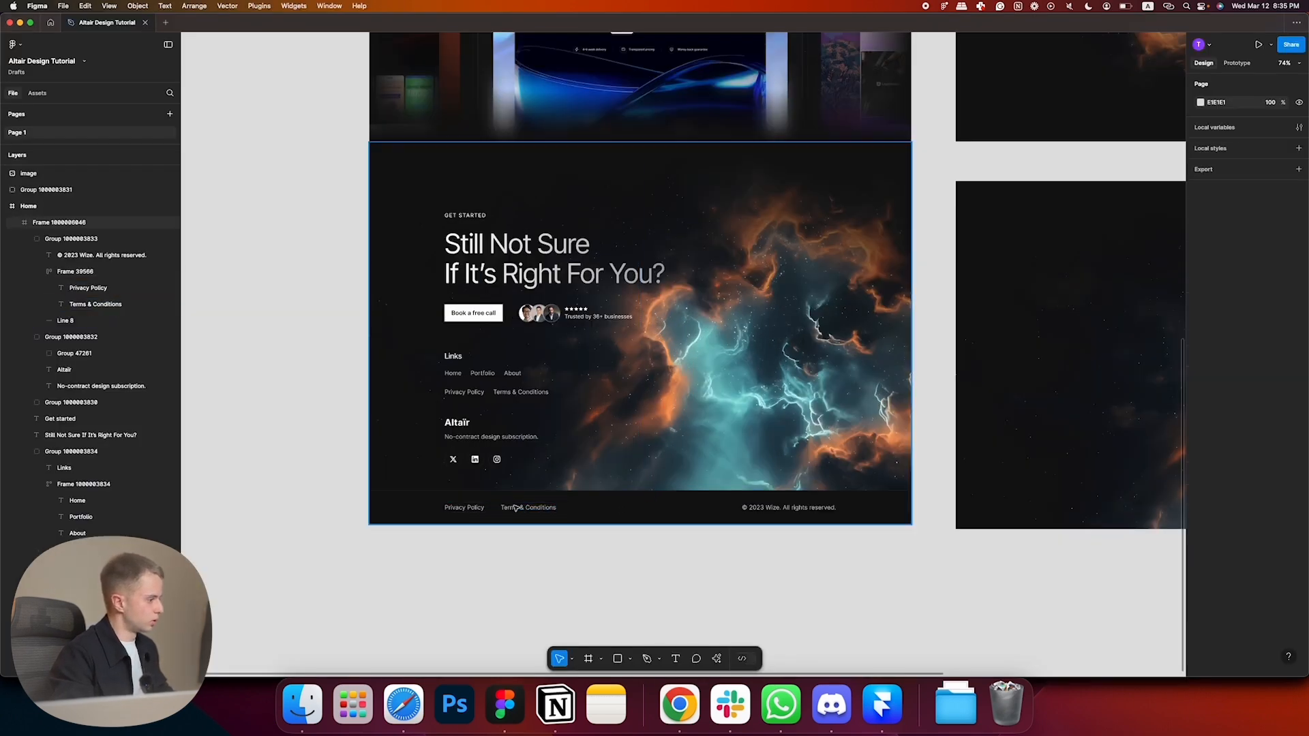
{"action": "double_click", "coordinate": [516, 507]}
{"action": "left_click", "coordinate": [517, 507]}
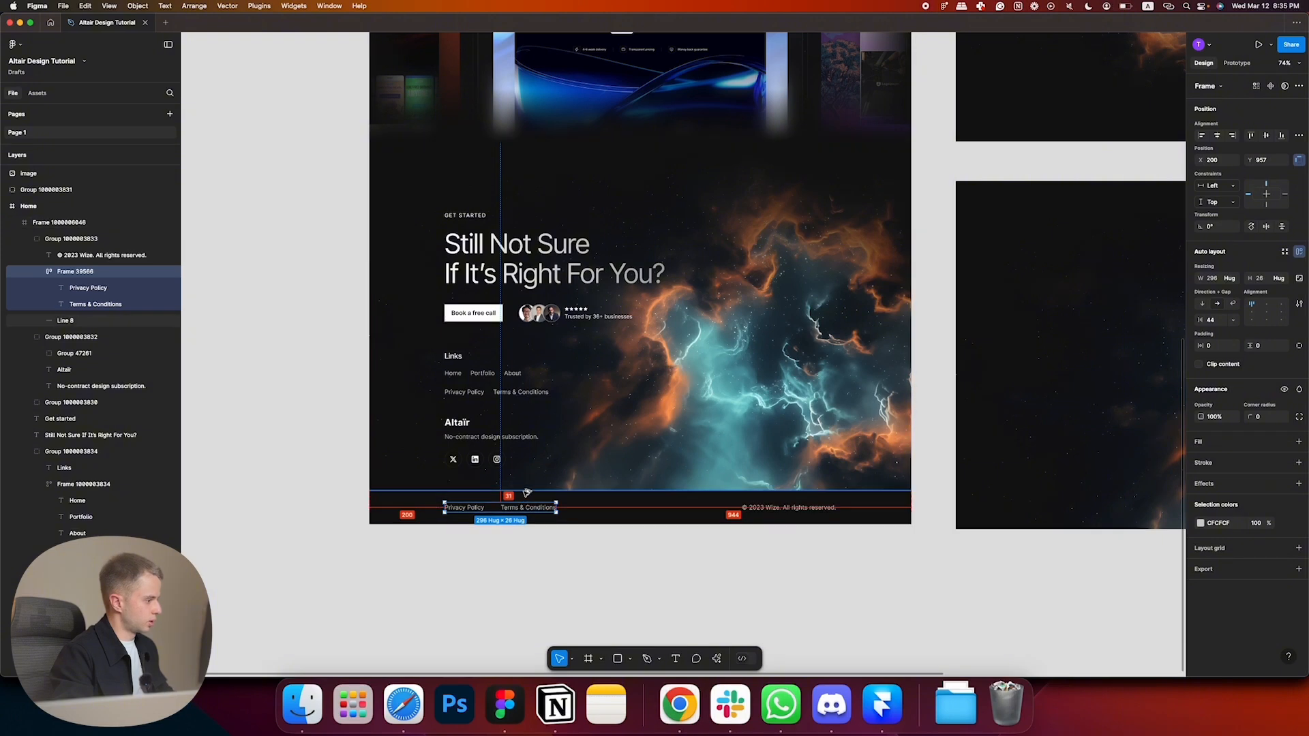
{"action": "key", "text": "super+Tab"}
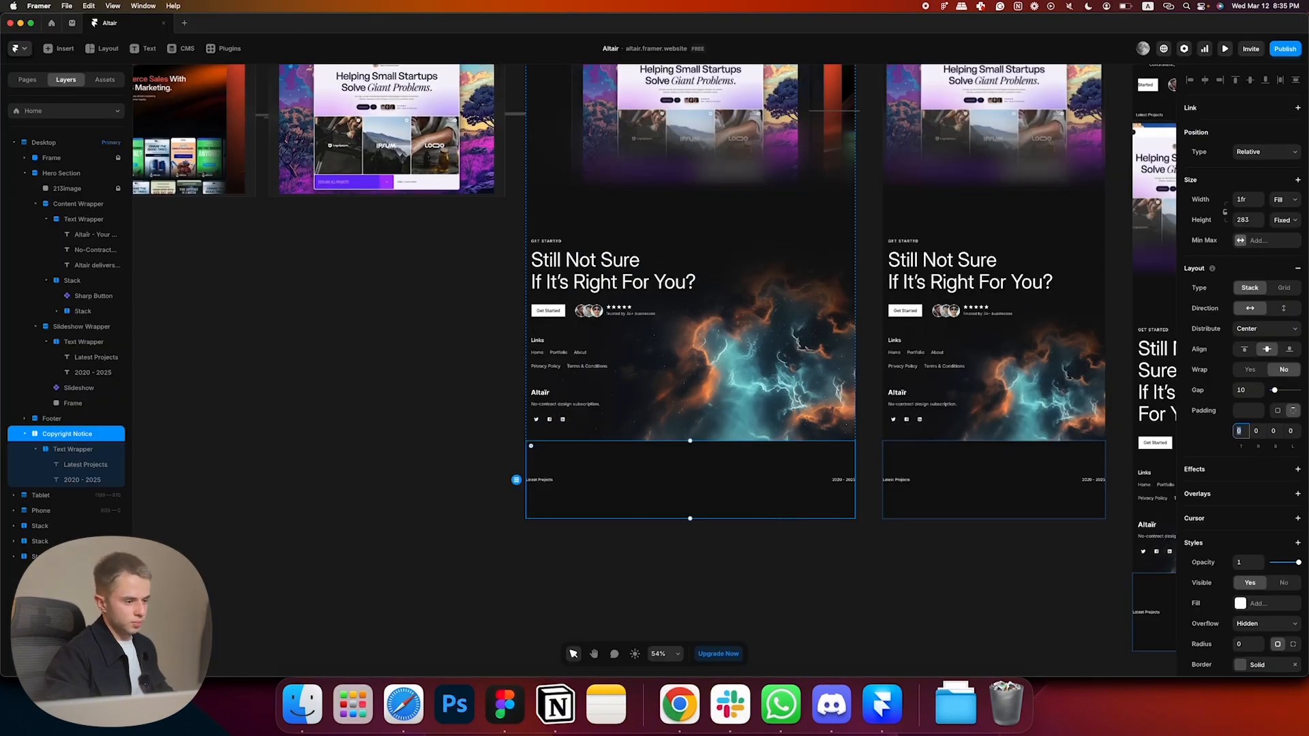
- Set the Copyright Notice padding to 32 top and bottom and 20 right and left, and fit its height to the content
{"action": "type", "text": "32"}
{"action": "key", "text": "Tab"}
{"action": "type", "text": "20"}
{"action": "key", "text": "Tab"}
{"action": "type", "text": "32"}
{"action": "key", "text": "Tab"}
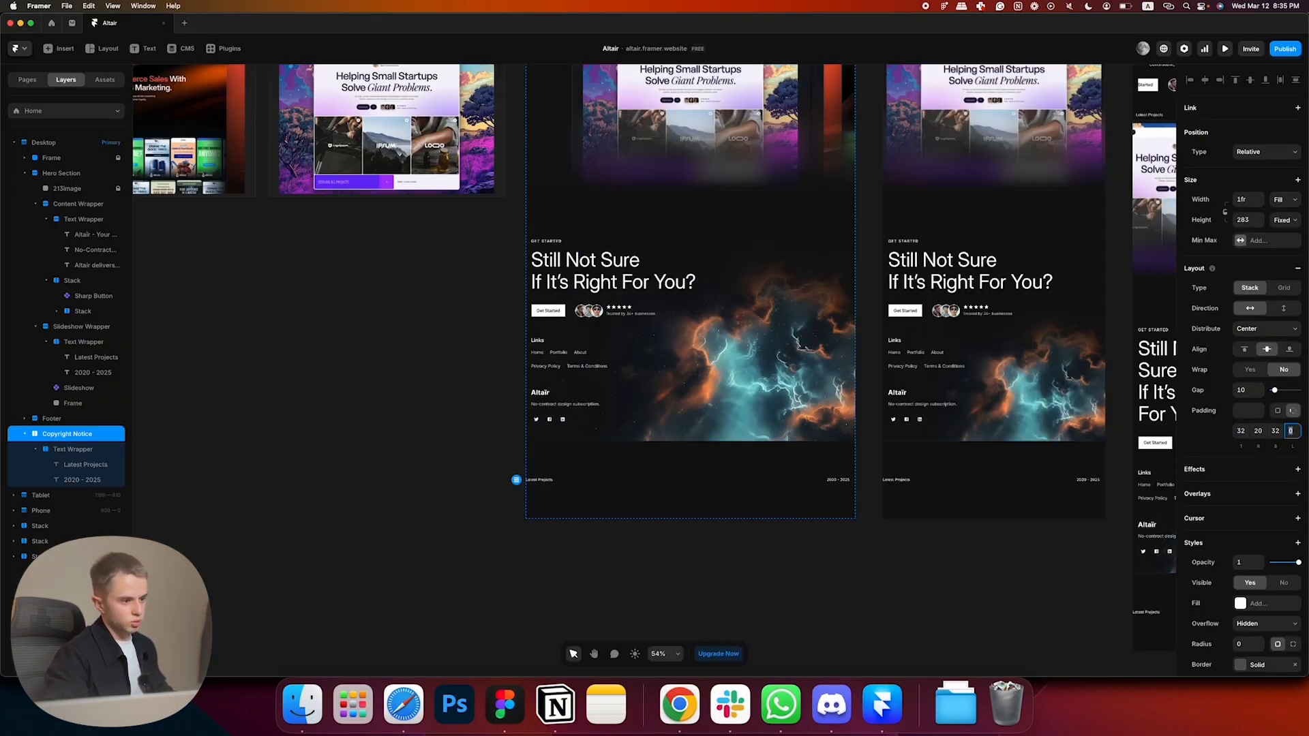
{"action": "type", "text": "20"}
{"action": "key", "text": "Return"}
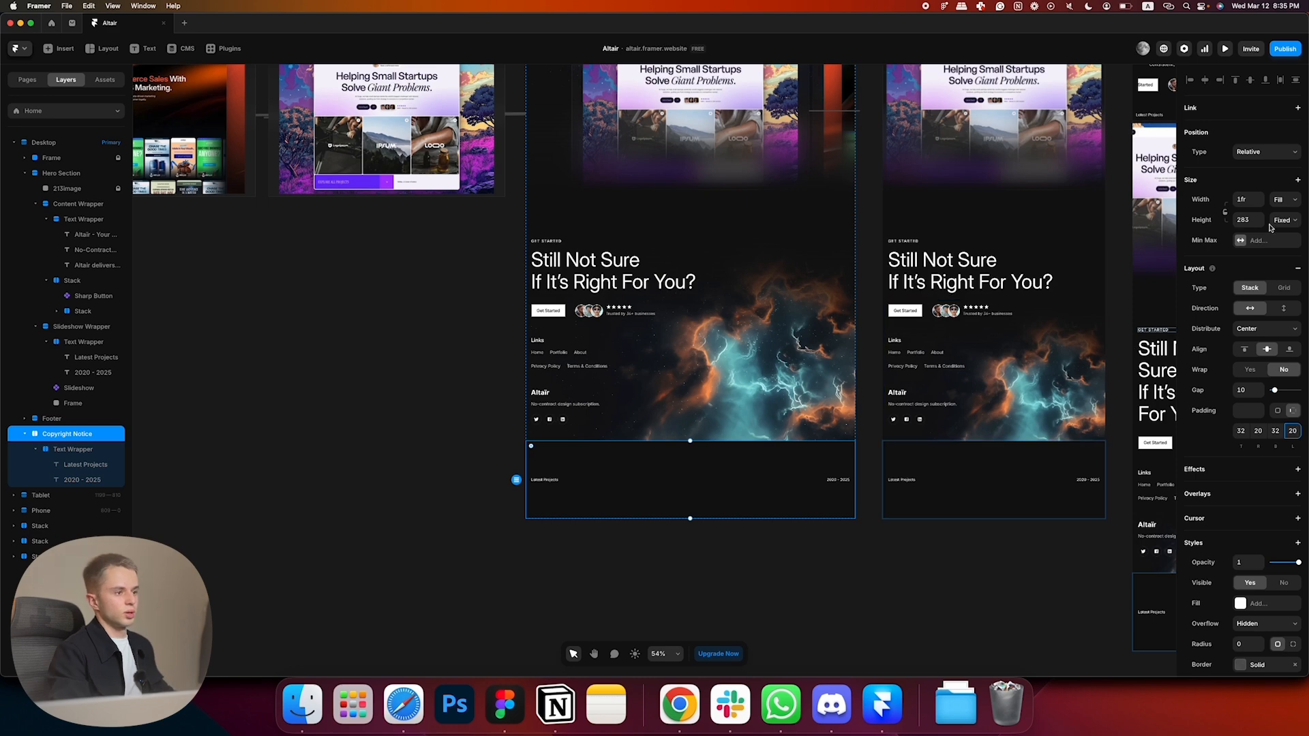
{"action": "left_click", "coordinate": [950, 512]}
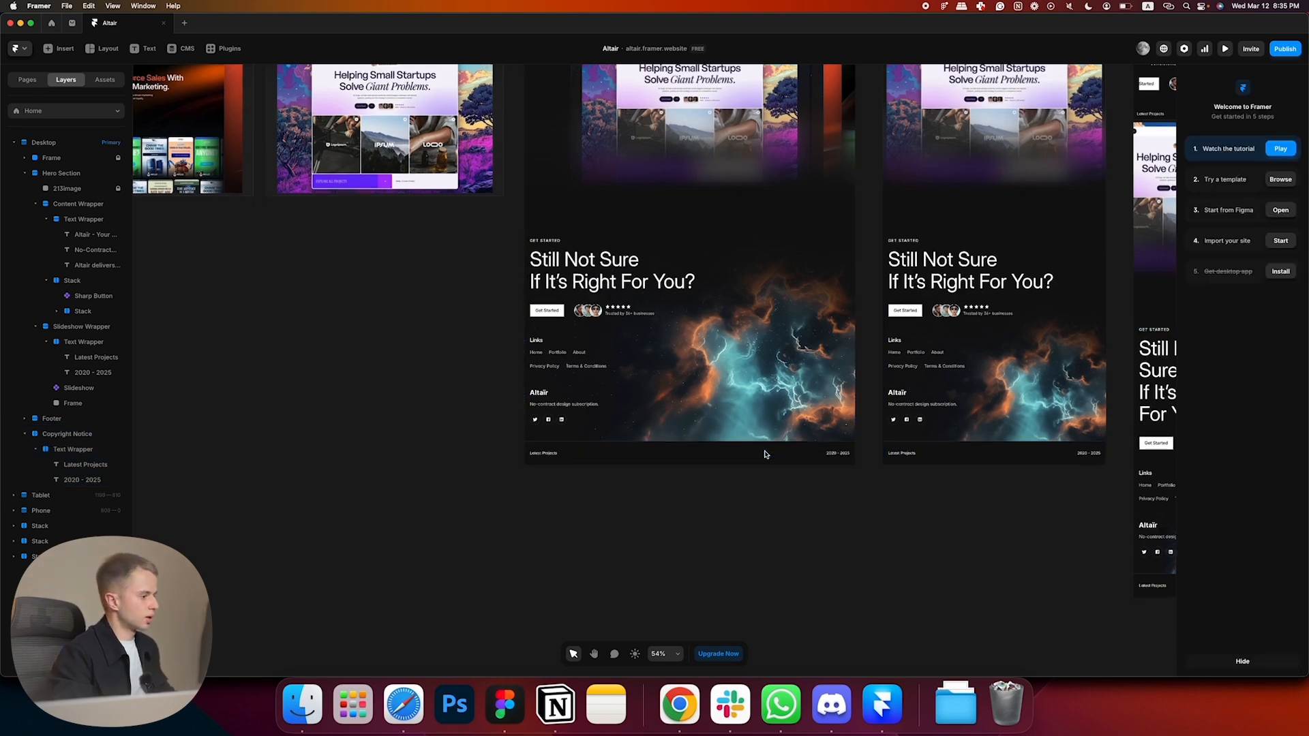
- Remove the White colour override from the Latest Projects and 2020 - 2025 texts in the bottom bar
{"action": "scroll", "coordinate": [771, 423], "scroll_direction": "up", "scroll_amount": 5}
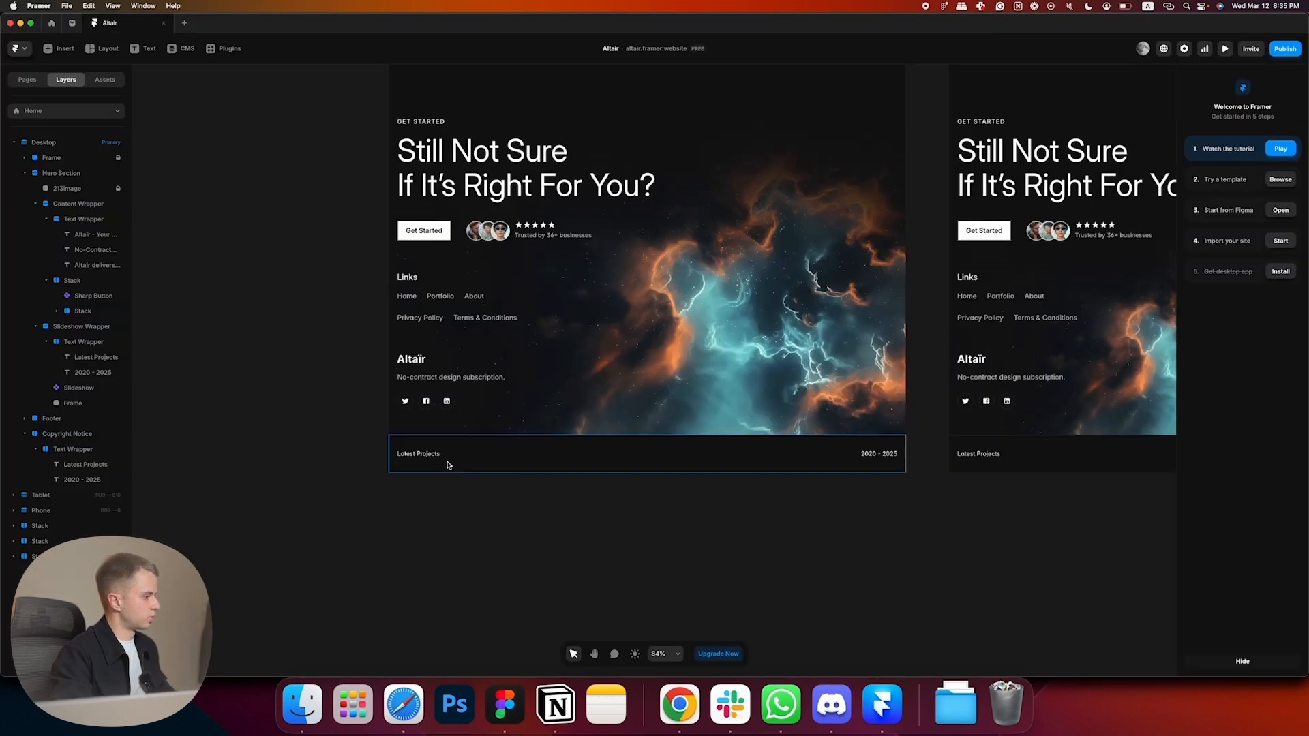
{"action": "left_click", "coordinate": [447, 457]}
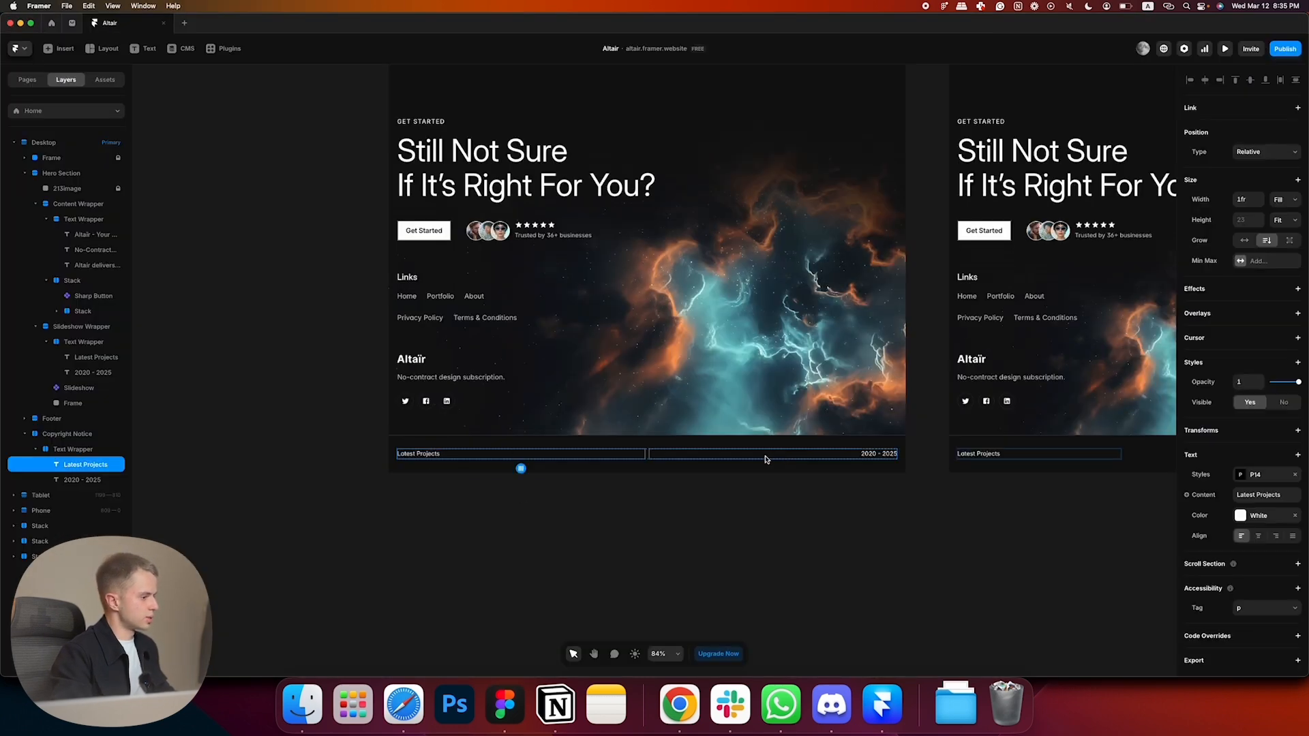
{"action": "left_click", "coordinate": [873, 455], "text": "shift"}
{"action": "left_click", "coordinate": [444, 482]}
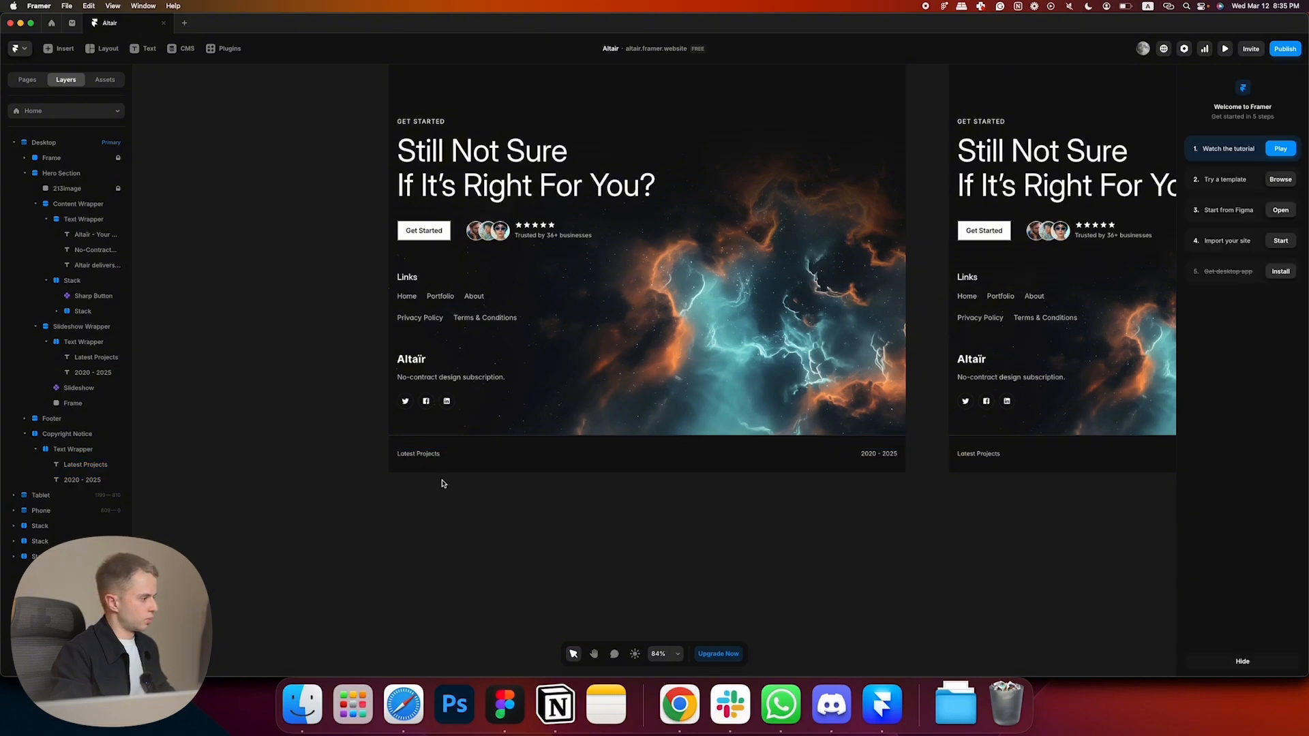
- Check the first bottom-bar link in Figma, replace the Latest Projects text in Framer with Privacy Policy and set its width to Fit Content
{"action": "left_click", "coordinate": [428, 452]}
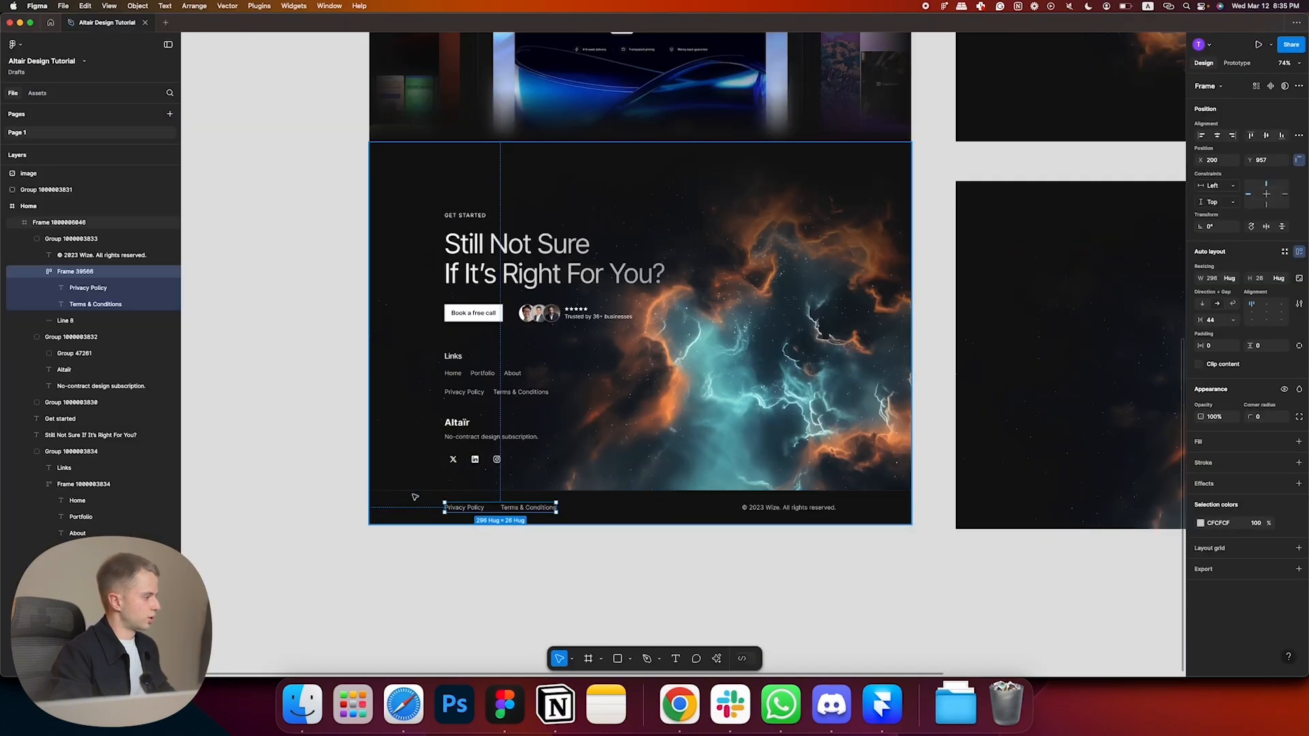
{"action": "left_click", "coordinate": [464, 507]}
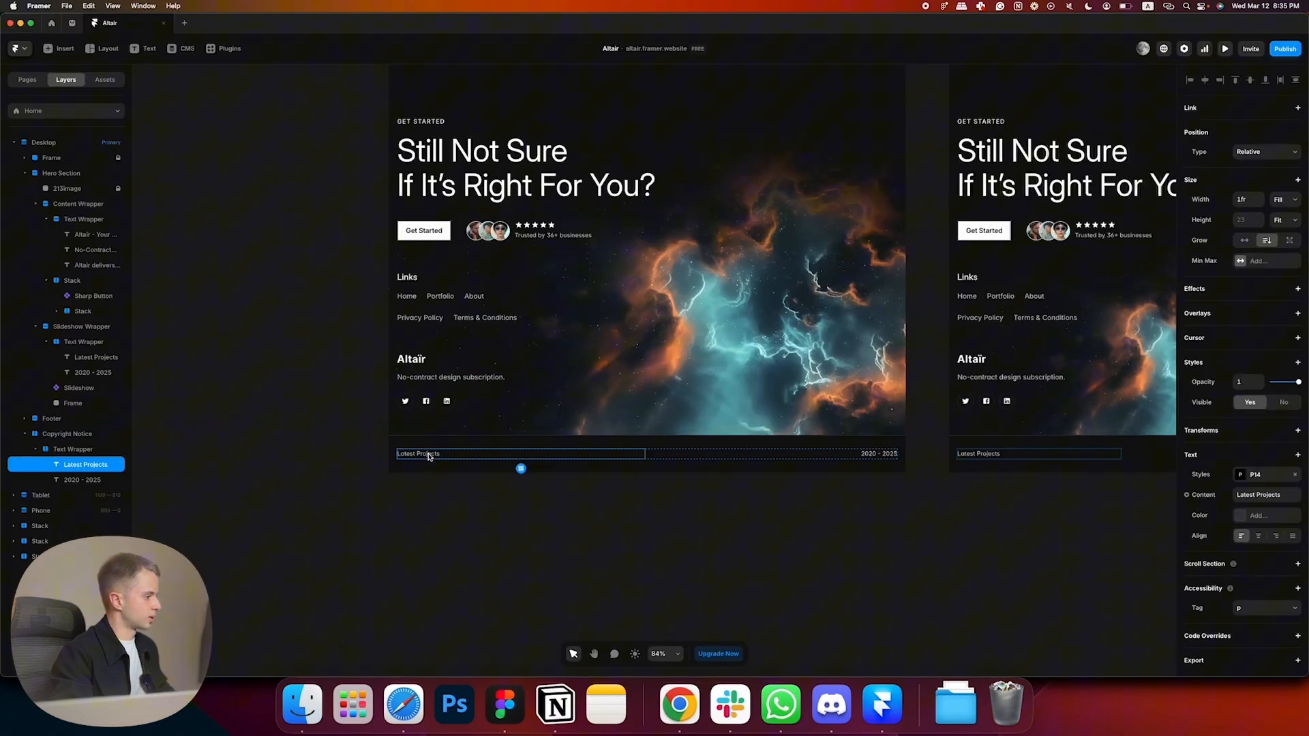
{"action": "key", "text": "Return"}
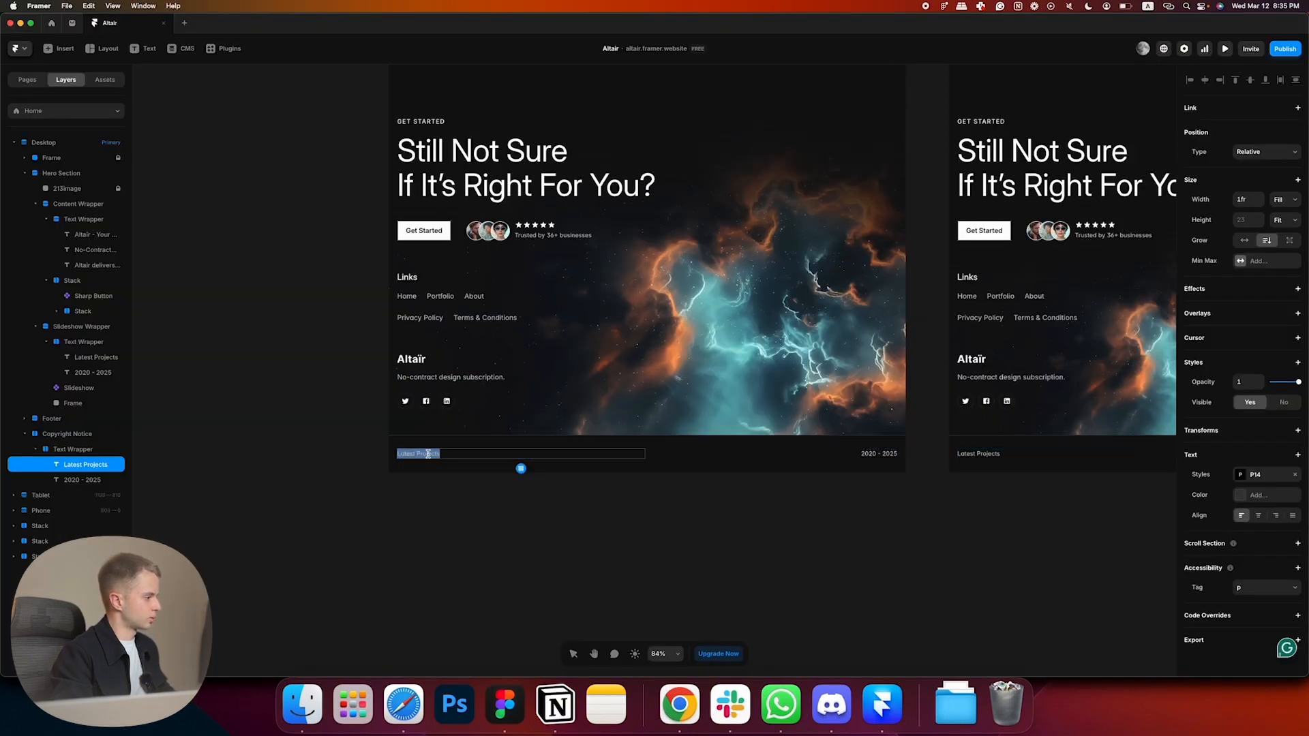
{"action": "type", "text": "Privacy Policy"}
{"action": "left_click", "coordinate": [1297, 208]}
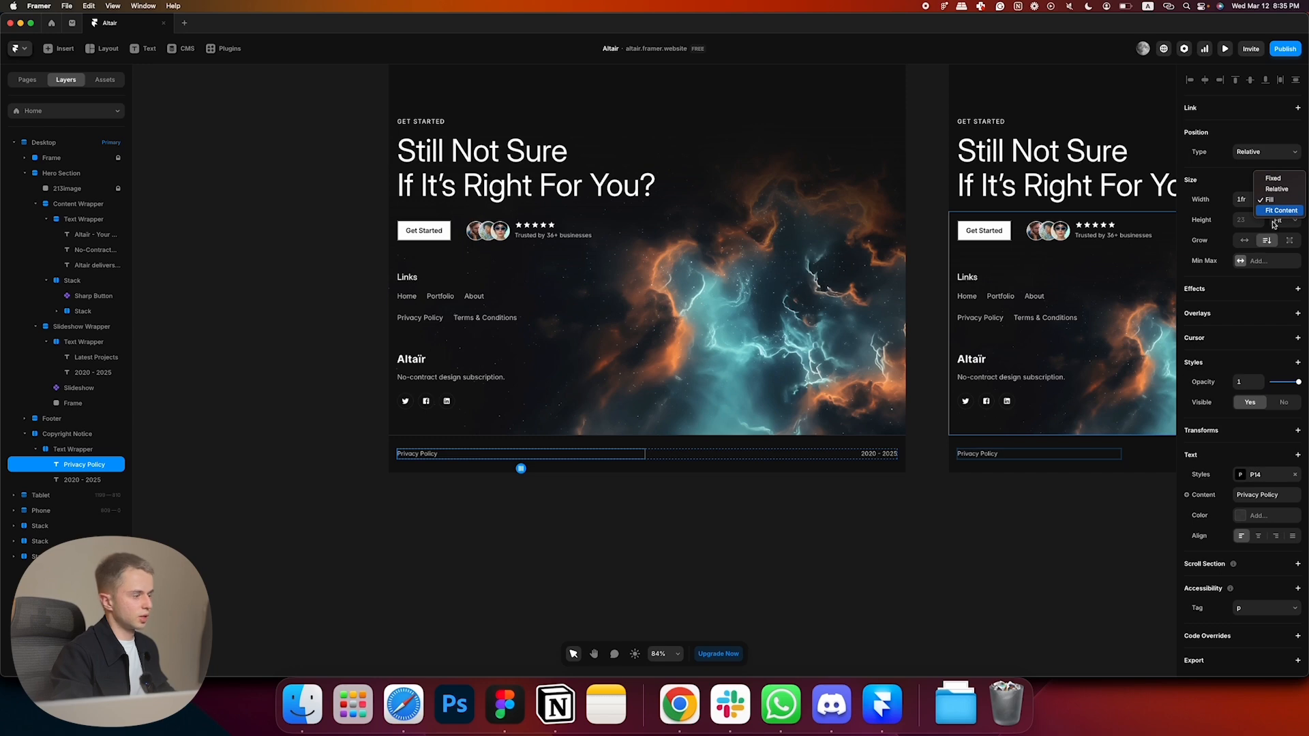
{"action": "left_click", "coordinate": [1275, 221]}
- Duplicate the bottom bar's Privacy Policy link in Framer and replace the copy's text with Terms & Conditions from the Figma design
{"action": "left_click", "coordinate": [474, 538]}
{"action": "left_click", "coordinate": [433, 455]}
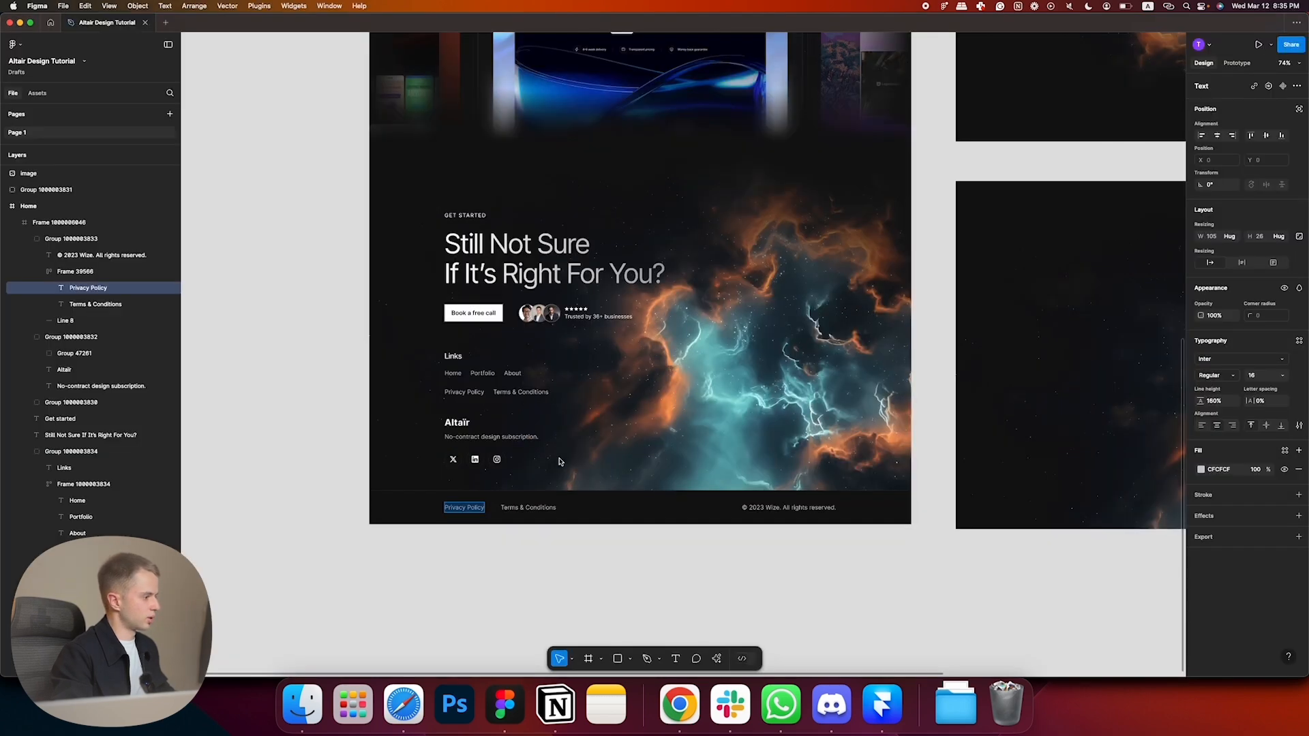
{"action": "left_click", "coordinate": [539, 505]}
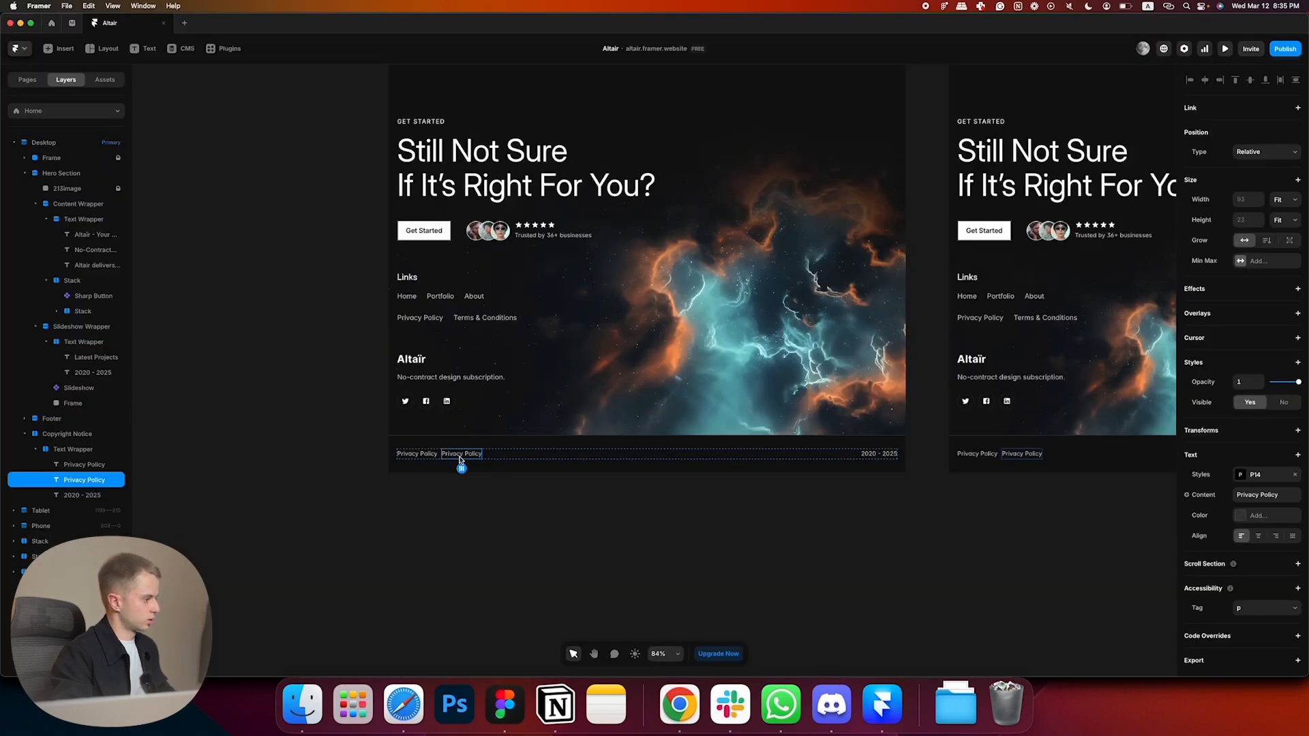
{"action": "left_click", "coordinate": [560, 524]}
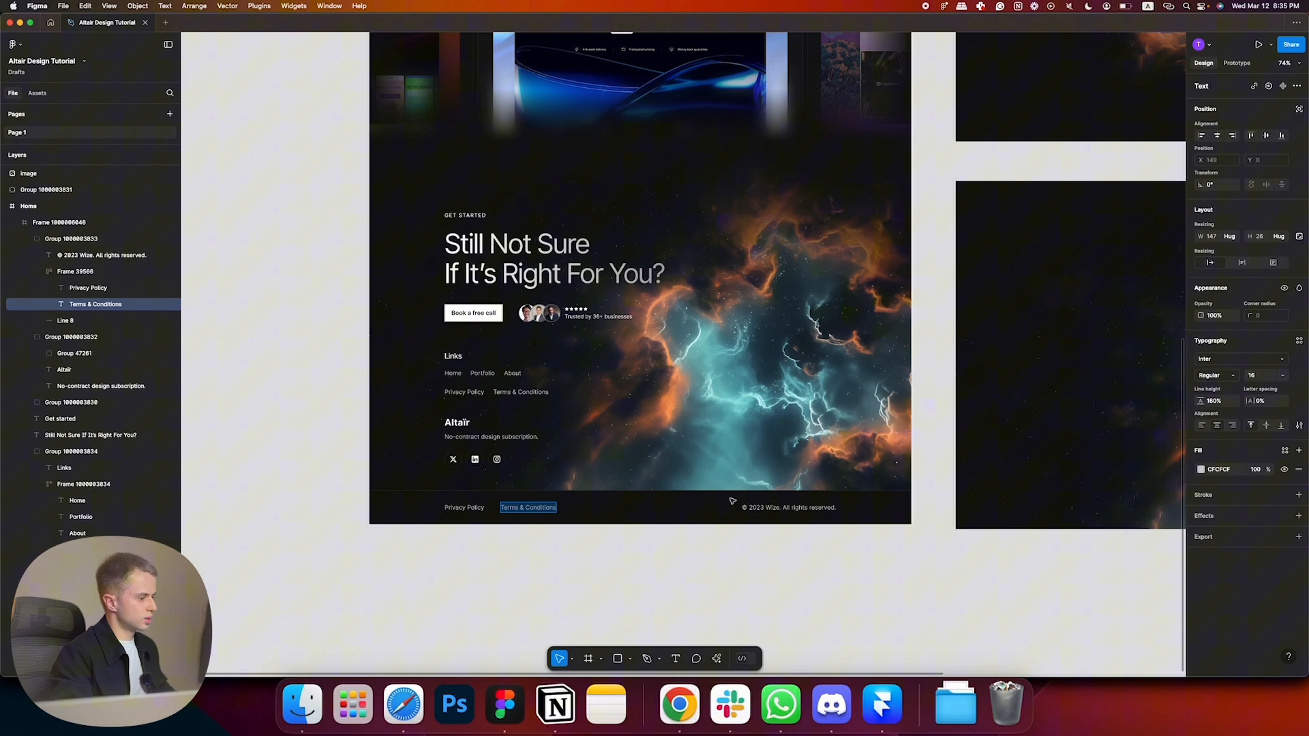
- Replace the bottom bar's 2020 - 2025 text in Framer with the Figma copyright line "© 2023 Wize. All rights reserved."
{"action": "left_click", "coordinate": [812, 507]}
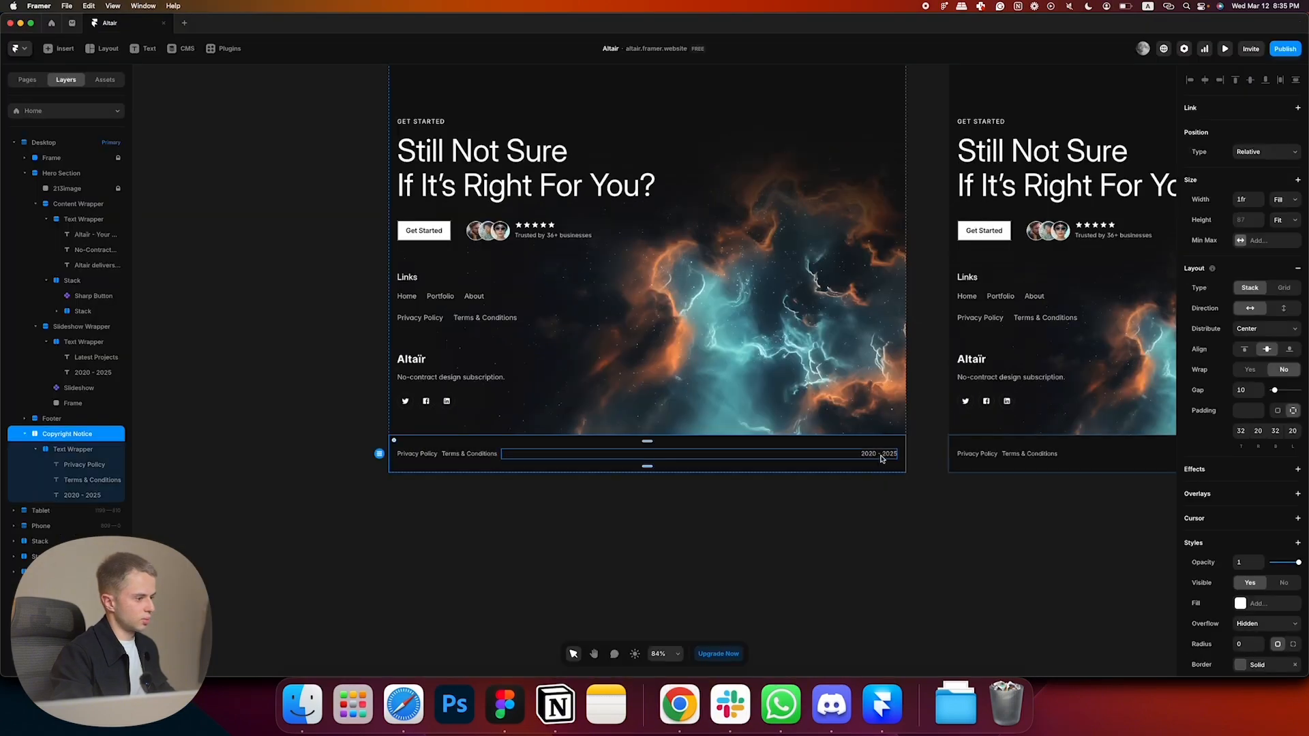
{"action": "left_click", "coordinate": [849, 454]}
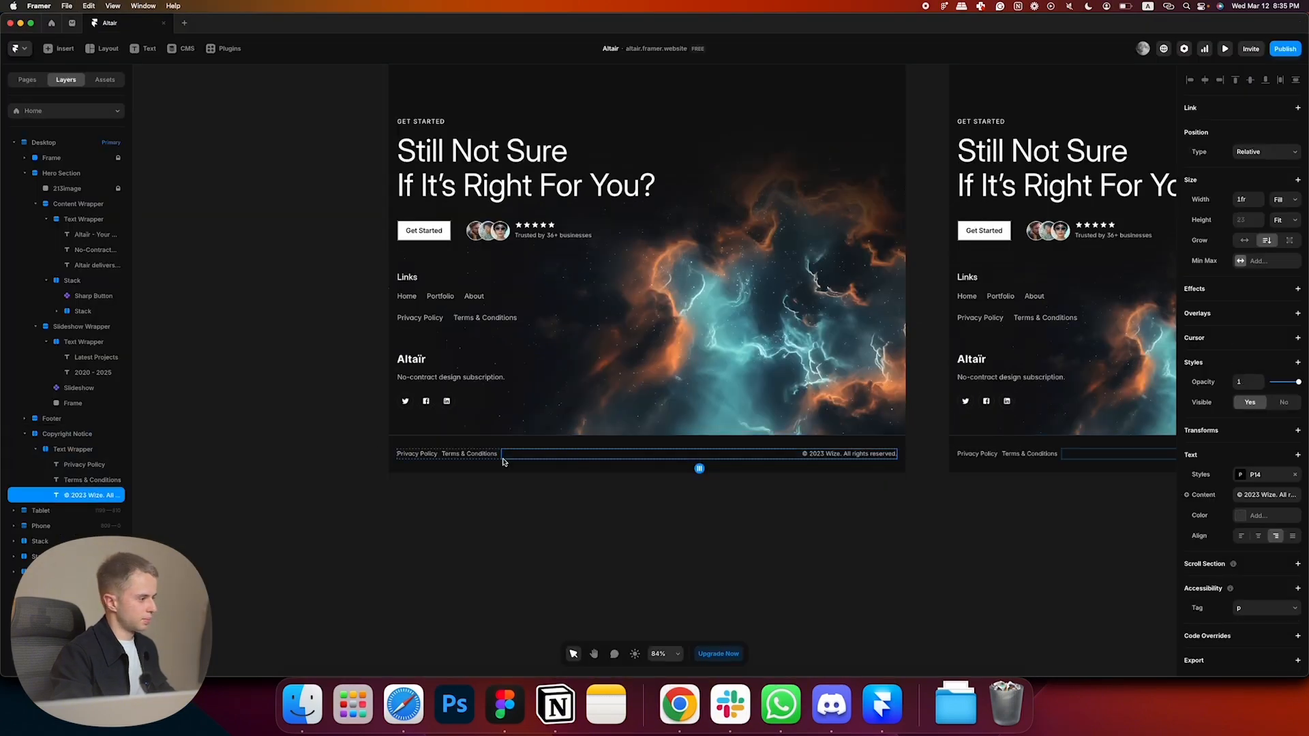
{"action": "key", "text": "Escape"}
- Check the spacing between the bottom-bar links in Figma and set the Copyright Notice Text Wrapper's gap to 44 in Framer
{"action": "left_click", "coordinate": [62, 449]}
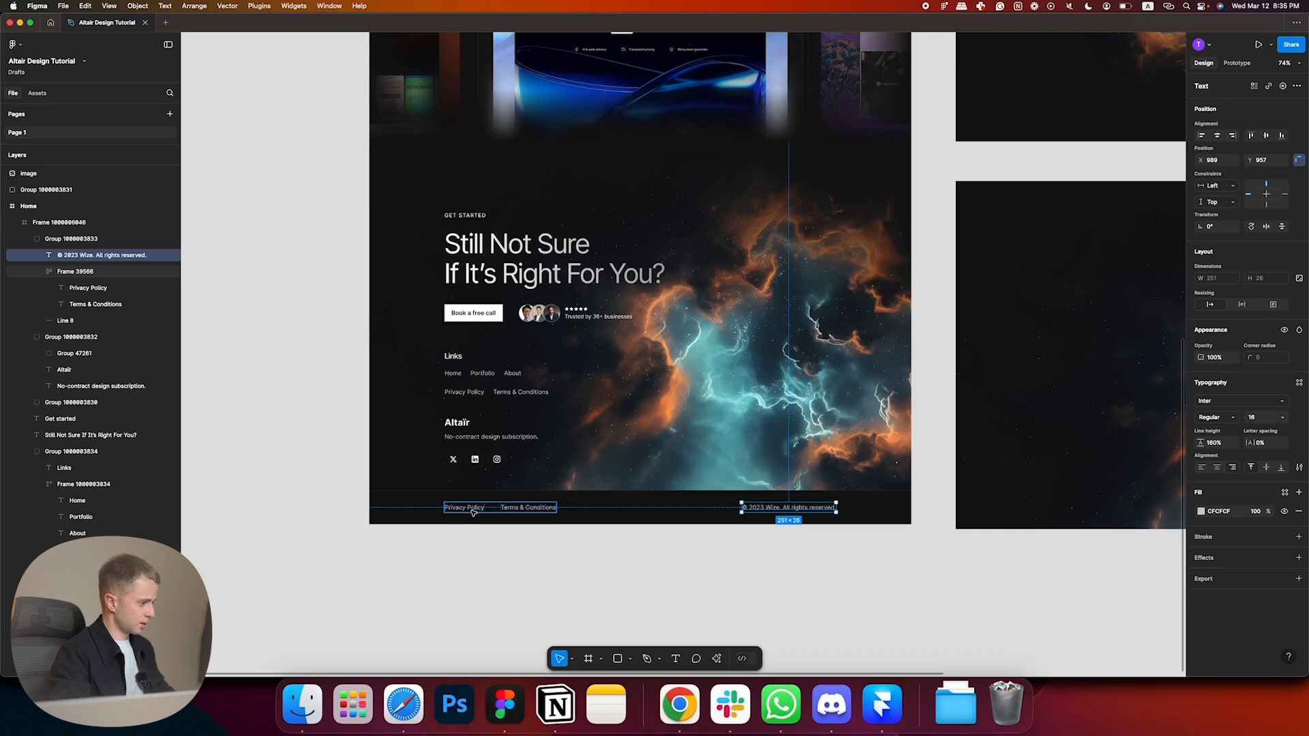
{"action": "left_click", "coordinate": [509, 511]}
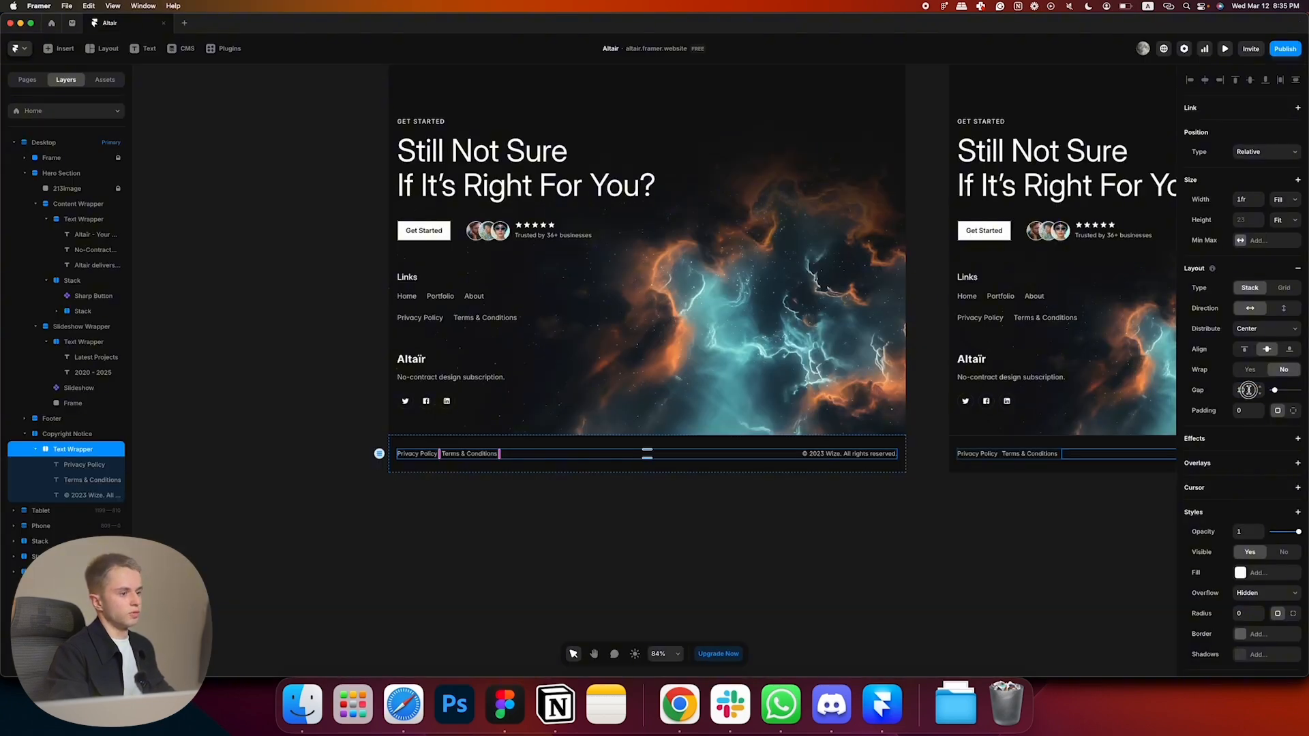
{"action": "type", "text": "44"}
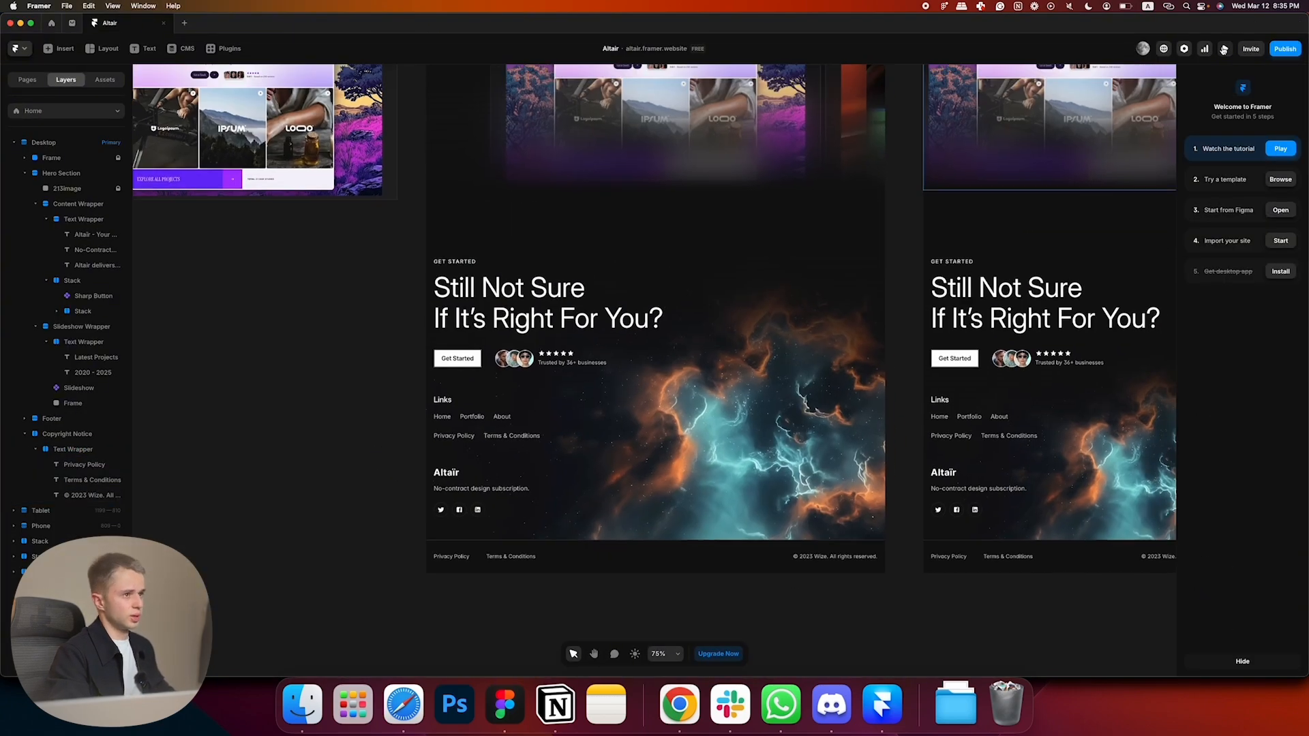
- Preview the page at a wider desktop width and inspect how the footer background image fills its section
{"action": "left_click", "coordinate": [1225, 48]}
{"action": "left_click_drag", "start_coordinate": [967, 354], "coordinate": [1155, 356]}
{"action": "scroll", "coordinate": [985, 339], "scroll_direction": "down", "scroll_amount": 15}
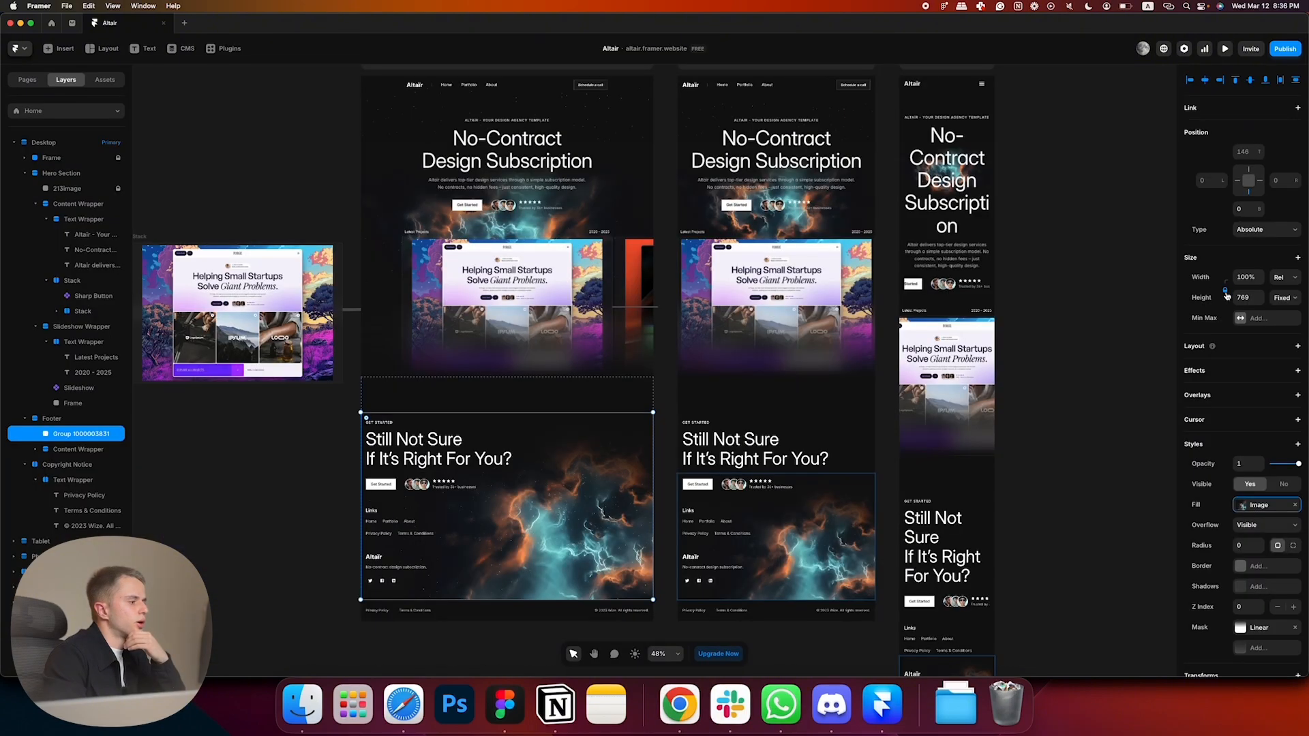
- Unlock the footer background image's proportions, set its top offset to 0 and review its image fill settings
{"action": "left_click", "coordinate": [1225, 294]}
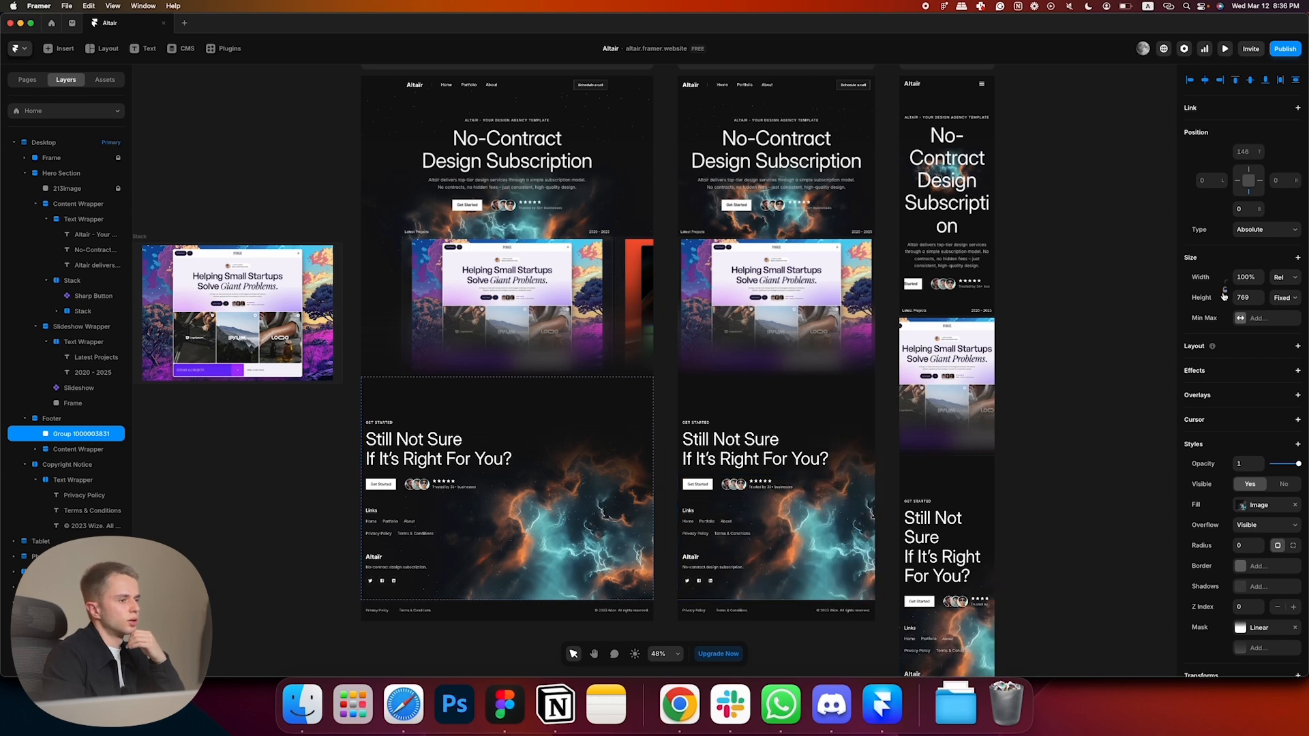
{"action": "left_click", "coordinate": [1248, 154]}
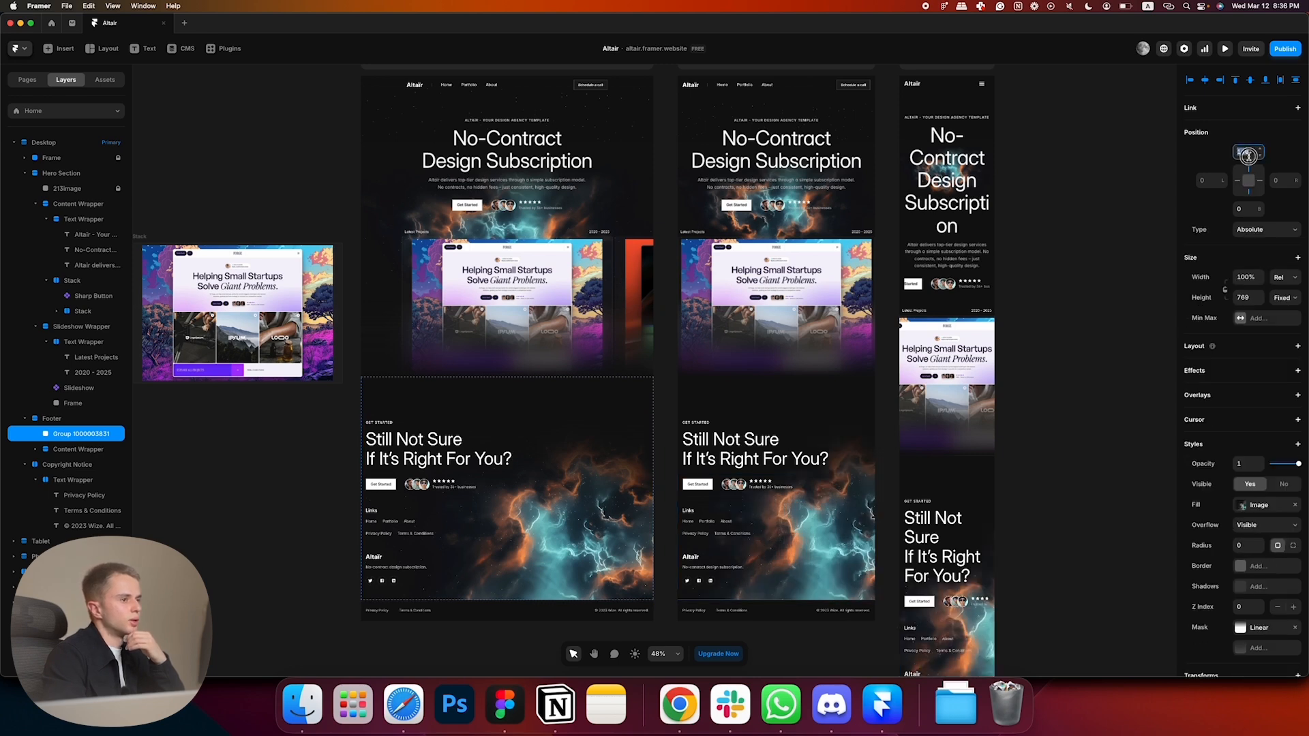
{"action": "type", "text": "0"}
{"action": "key", "text": "Return"}
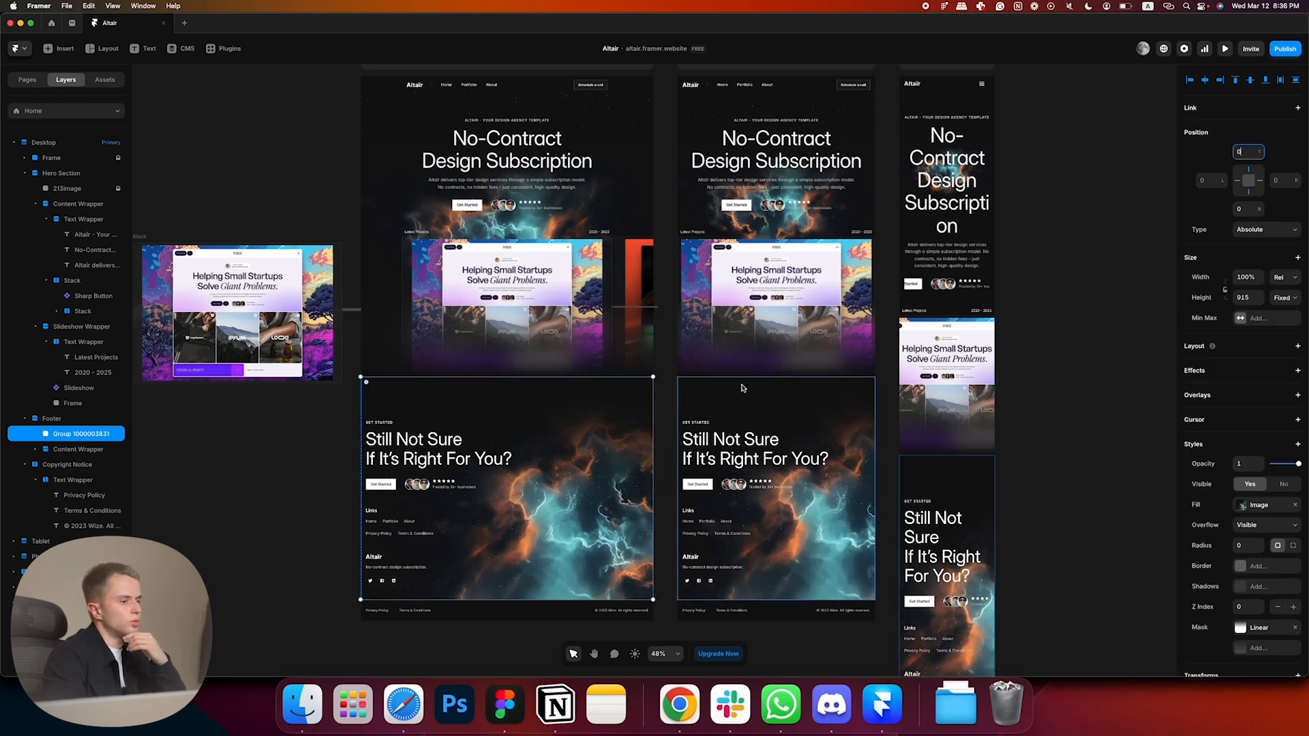
{"action": "left_click", "coordinate": [1265, 506]}
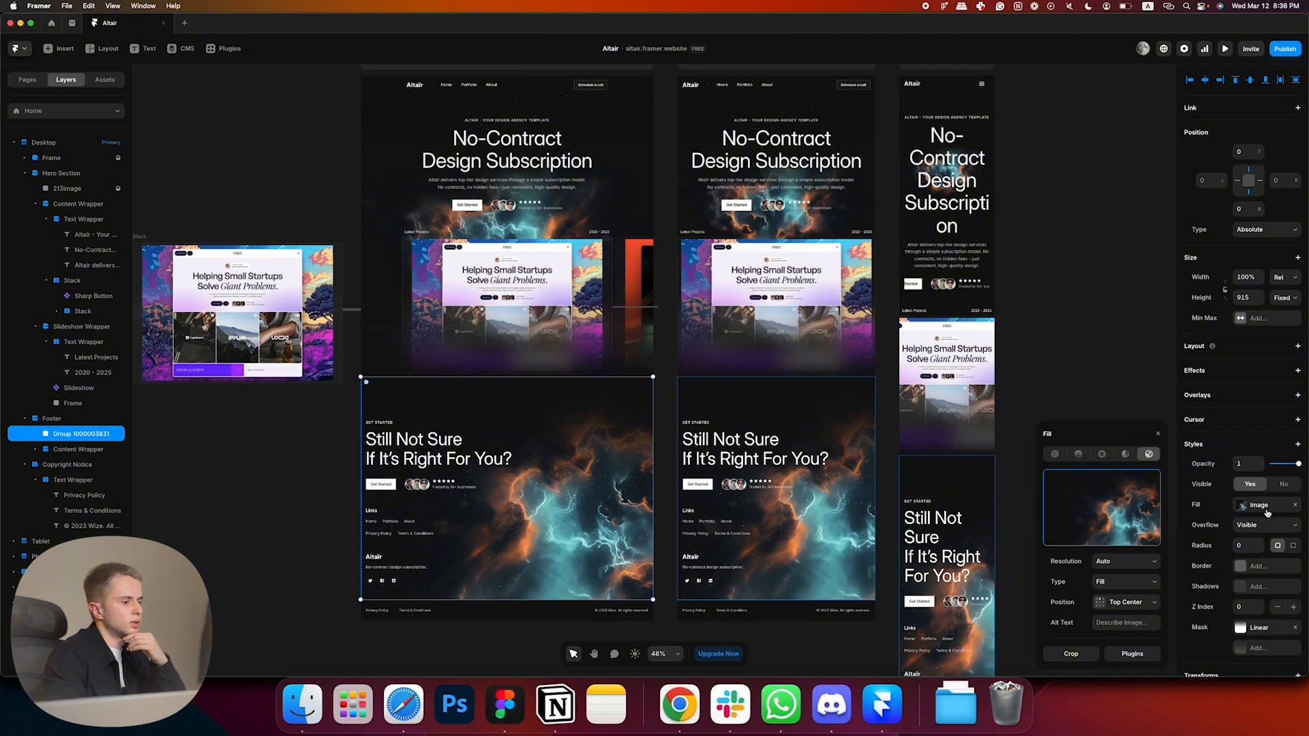
{"action": "left_click", "coordinate": [1266, 513]}
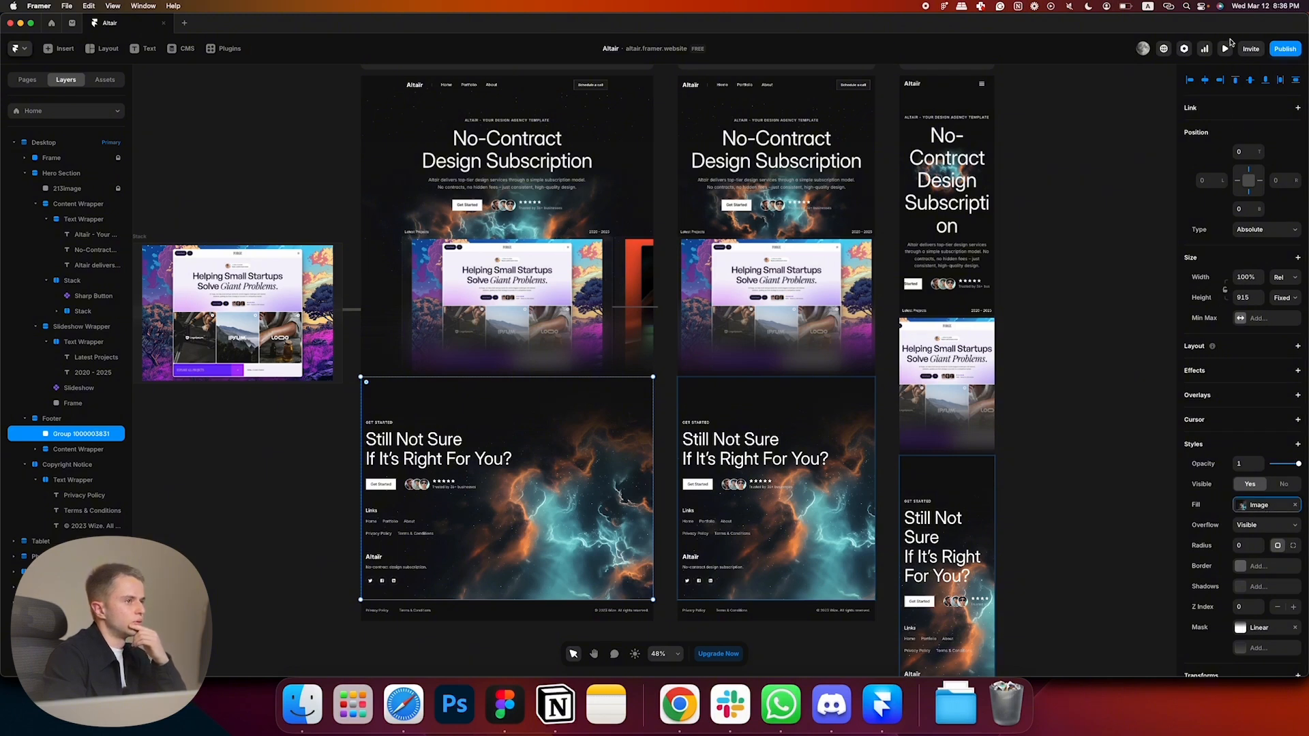
- Preview the page, examine the footer and hero backgrounds at different widths, and return to the canvas
{"action": "left_click", "coordinate": [1227, 47]}
{"action": "scroll", "coordinate": [1056, 381], "scroll_direction": "down", "scroll_amount": 10}
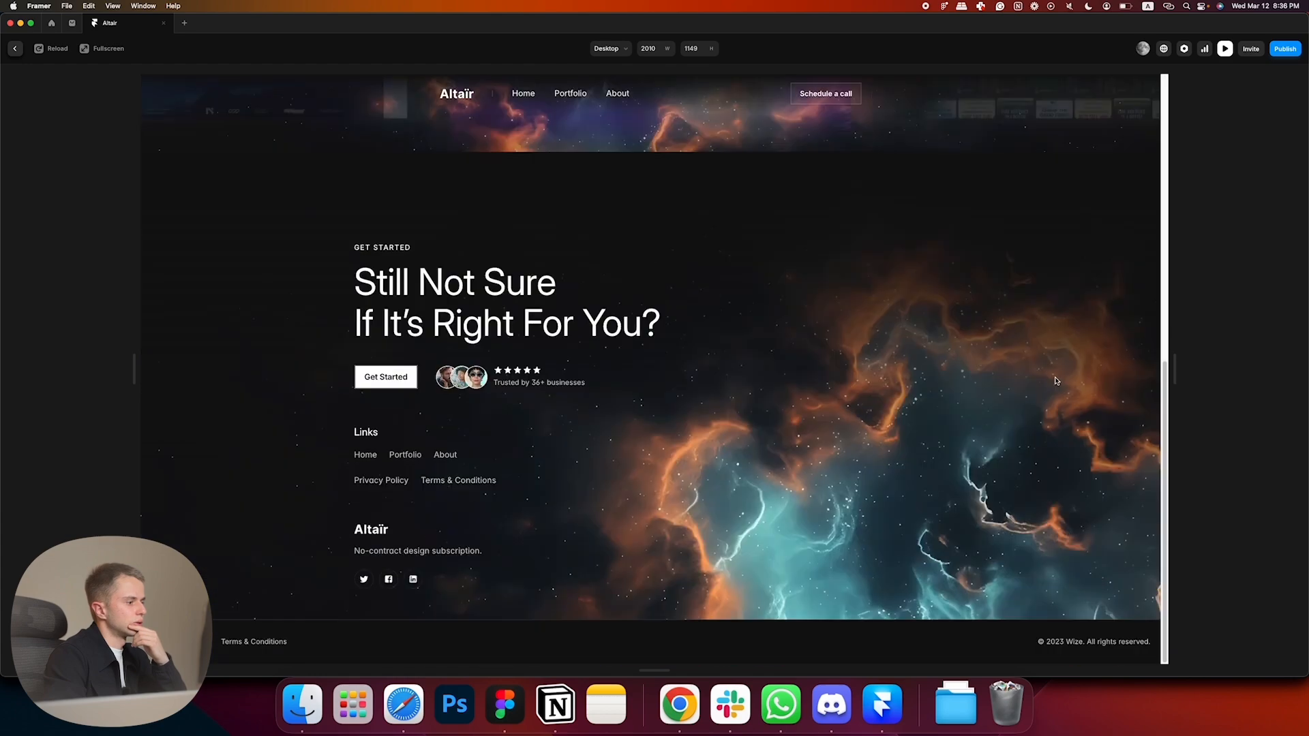
{"action": "scroll", "coordinate": [1057, 389], "scroll_direction": "up", "scroll_amount": 3}
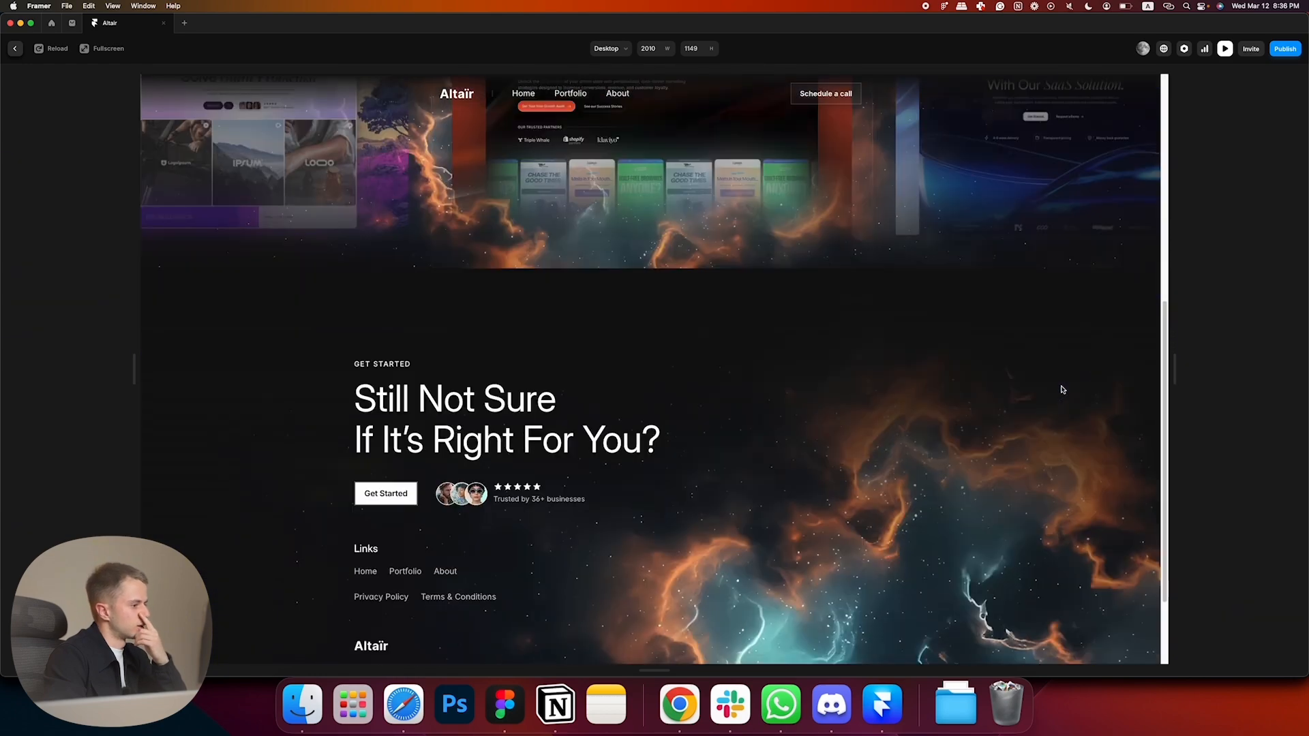
{"action": "scroll", "coordinate": [989, 402], "scroll_direction": "up", "scroll_amount": 2}
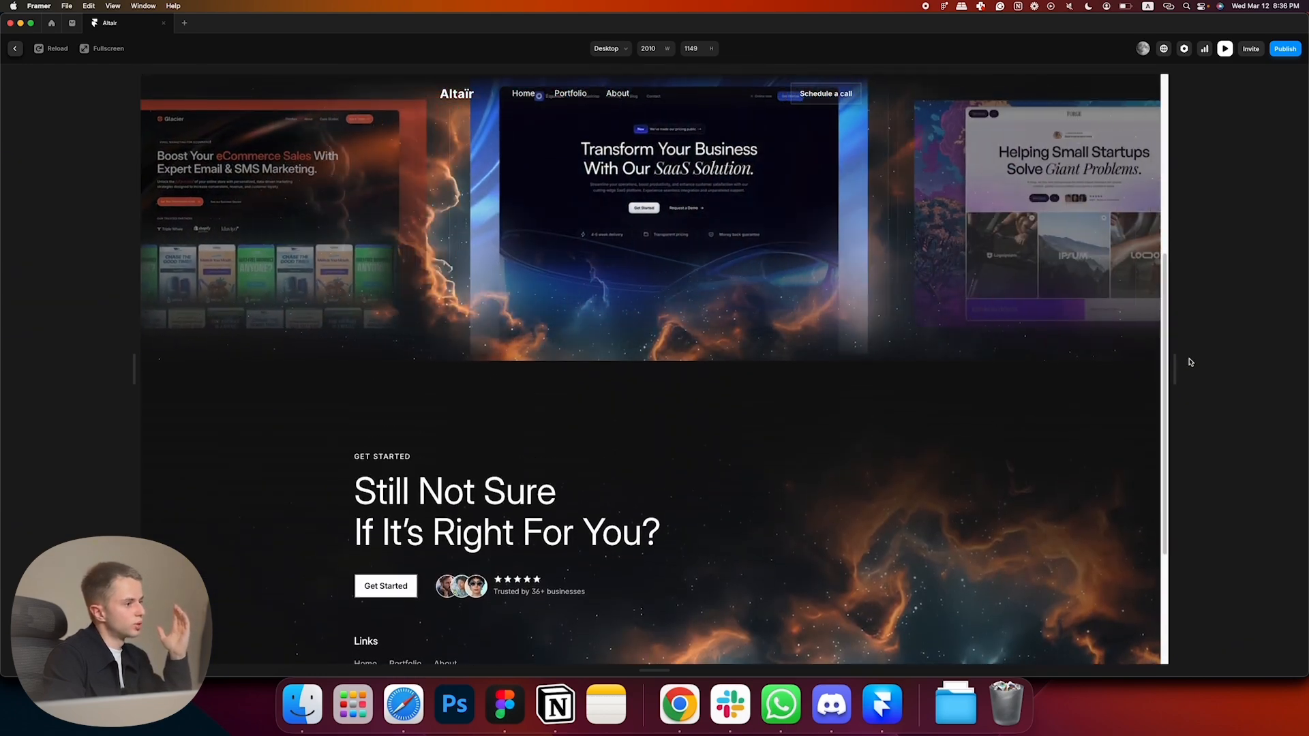
{"action": "left_click_drag", "start_coordinate": [1177, 362], "coordinate": [1107, 380]}
{"action": "scroll", "coordinate": [926, 383], "scroll_direction": "up", "scroll_amount": 8}
{"action": "key", "text": "Escape"}
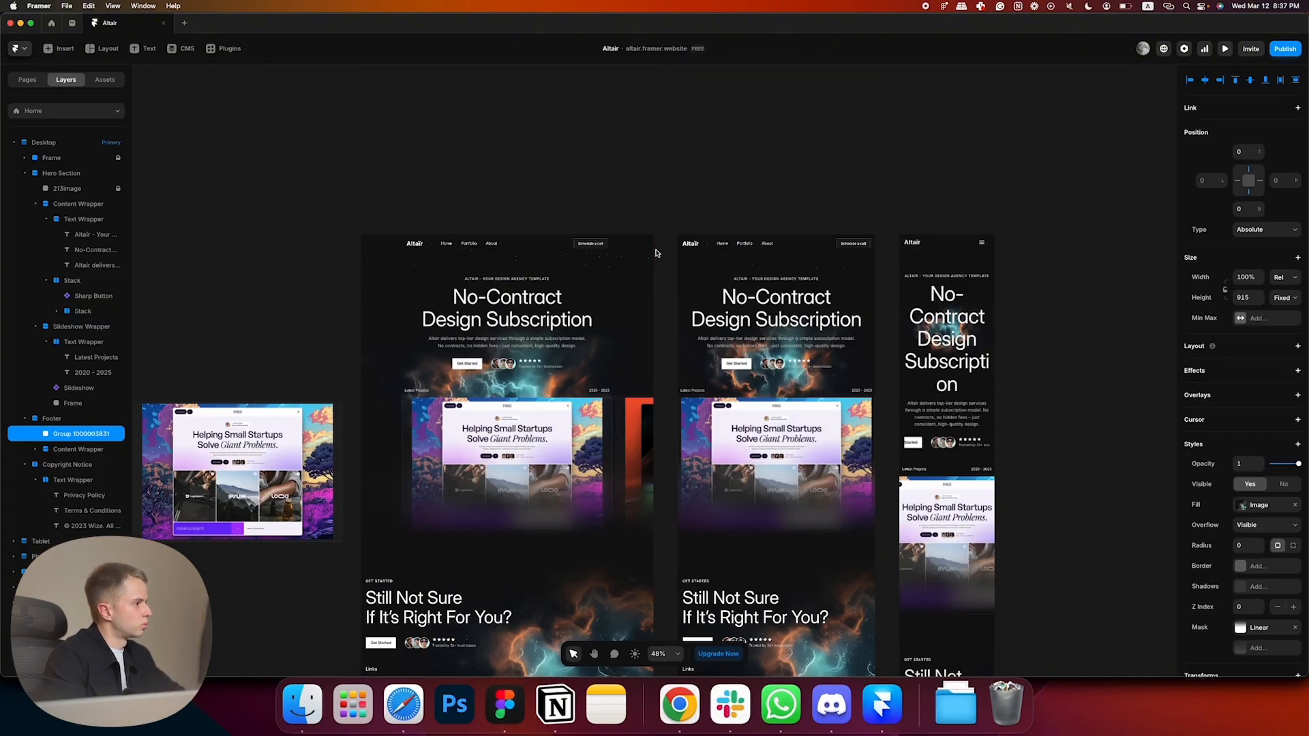
- Unlock the hero background image's proportions and pin it to both the top and bottom of its section with a bottom offset of 0
{"action": "left_click", "coordinate": [572, 381]}
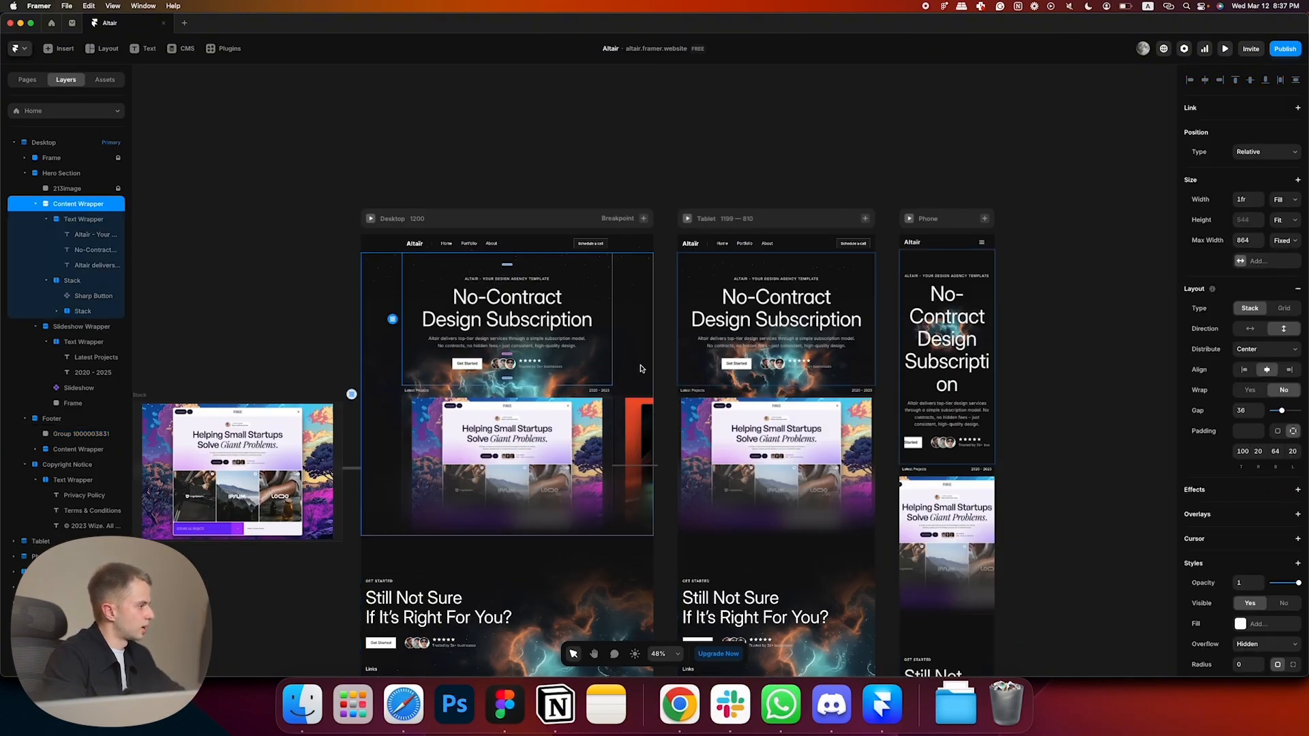
{"action": "left_click", "coordinate": [75, 188]}
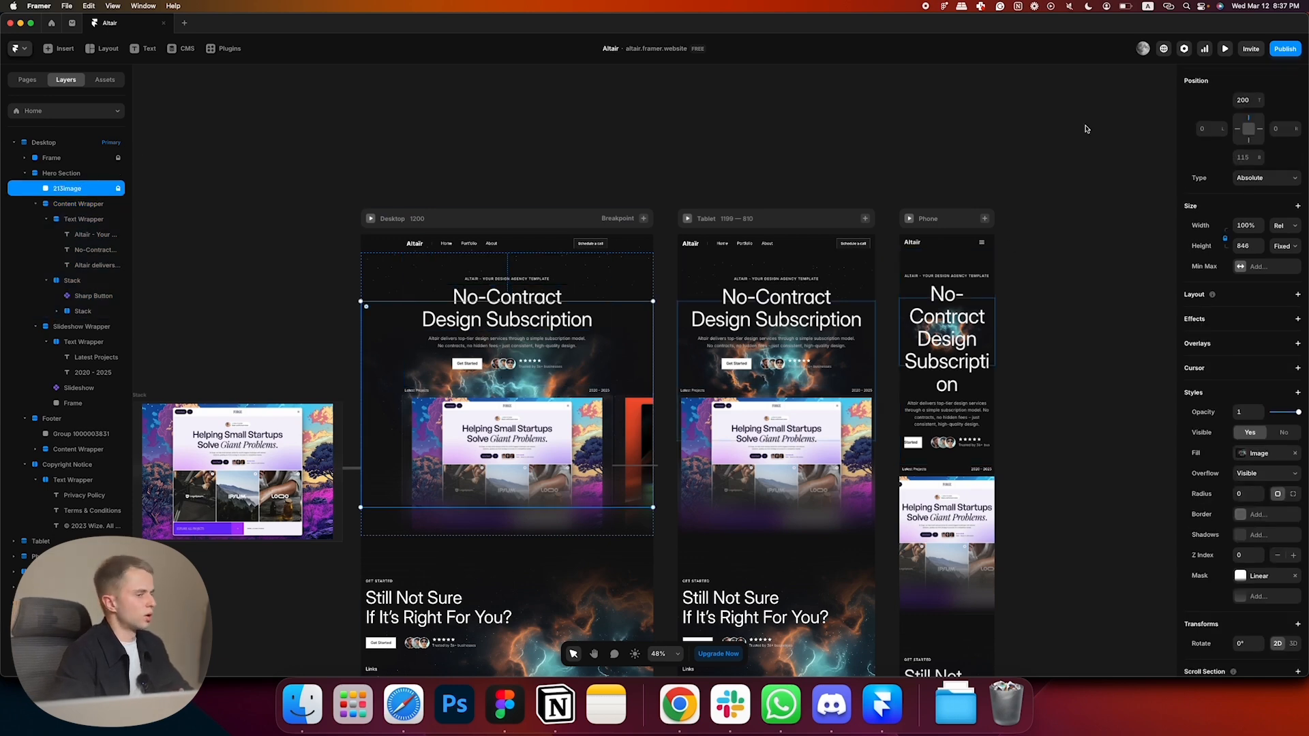
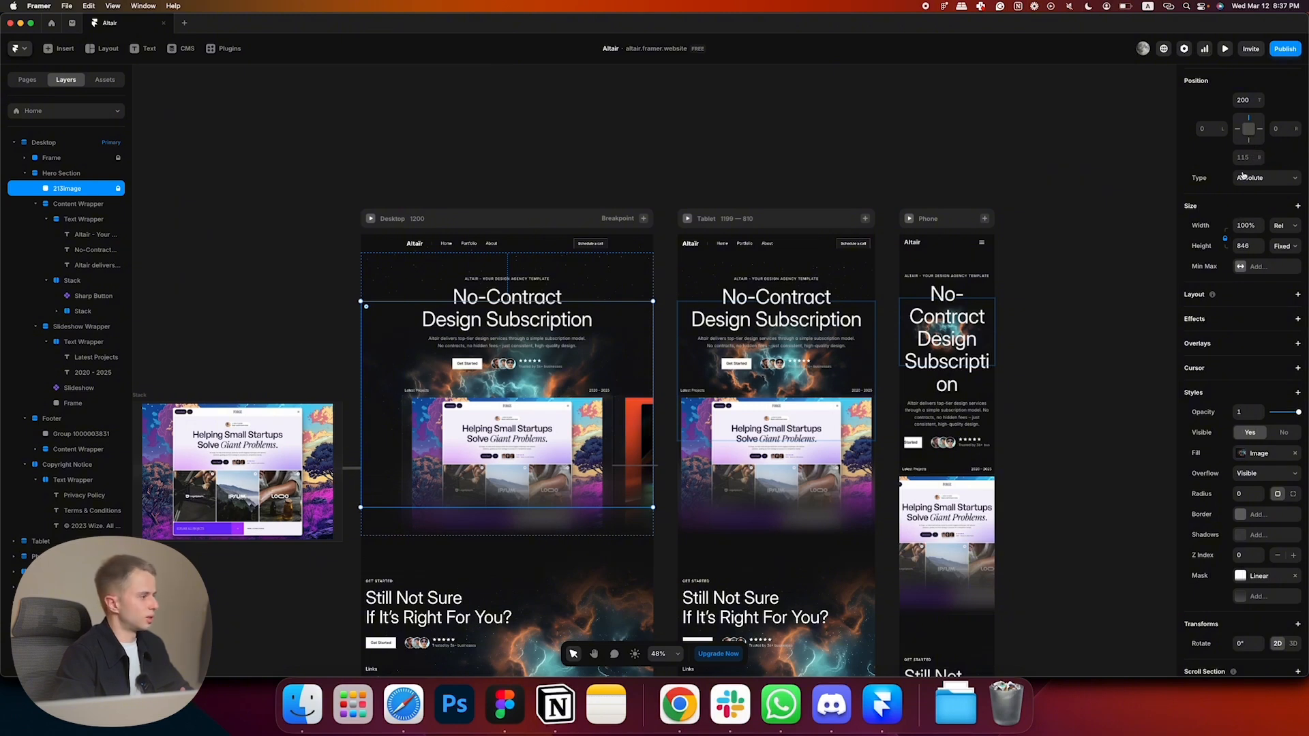
{"action": "left_click", "coordinate": [1249, 144]}
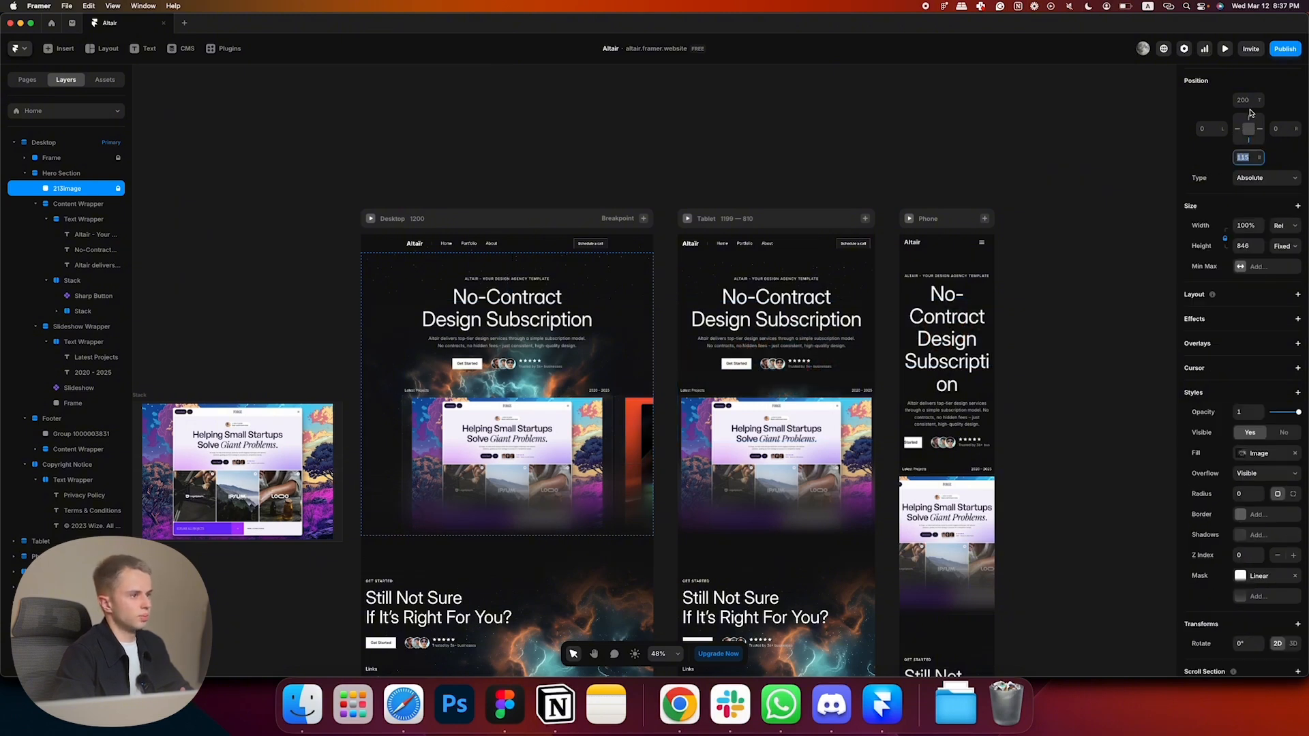
{"action": "left_click", "coordinate": [1249, 129]}
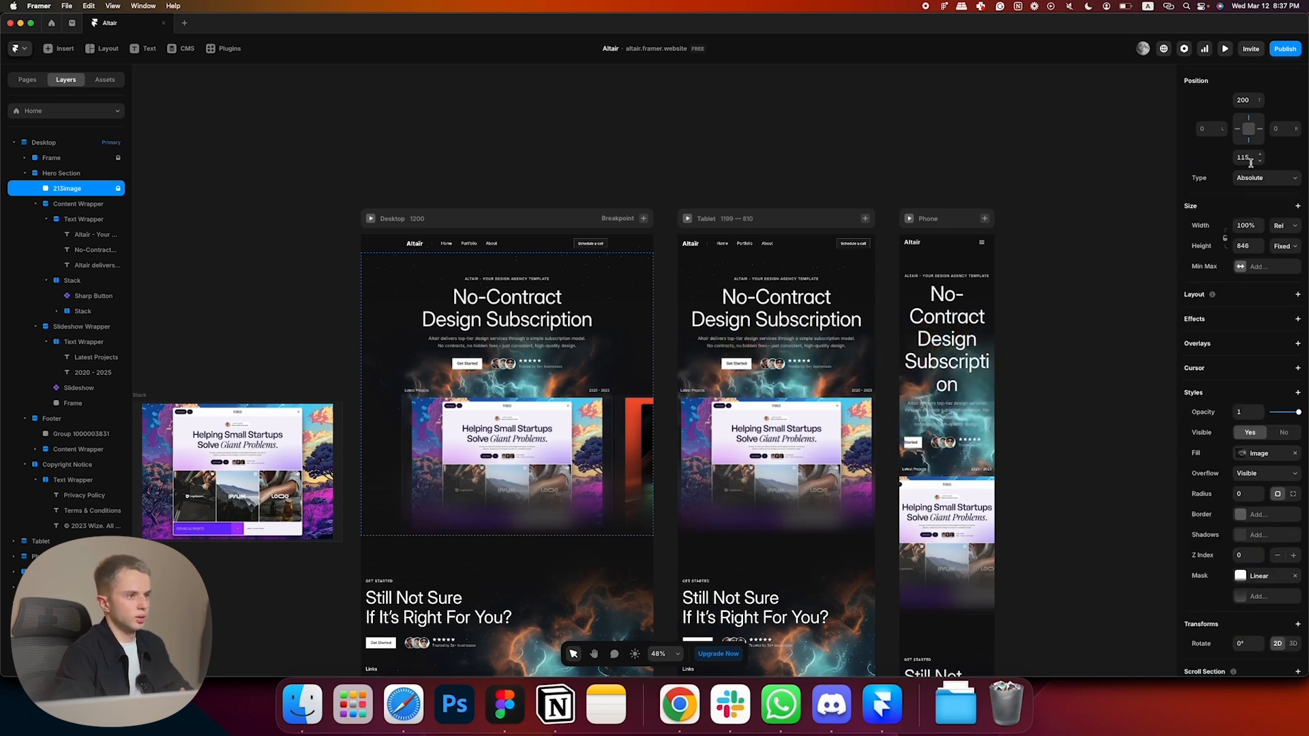
{"action": "type", "text": "0"}
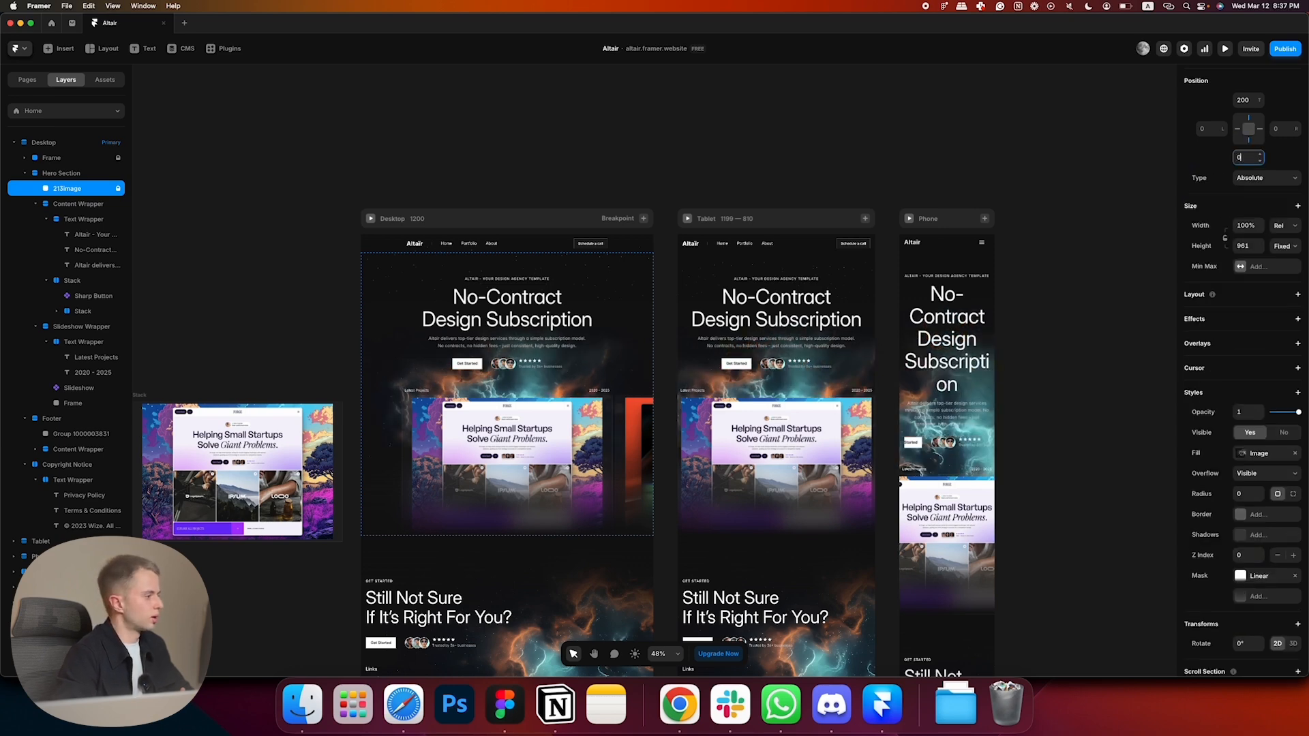
- Preview the page to inspect the hero background's lower edge behind the slideshow, and return to the canvas
{"action": "left_click", "coordinate": [1226, 49]}
{"action": "scroll", "coordinate": [939, 347], "scroll_direction": "down", "scroll_amount": 3}
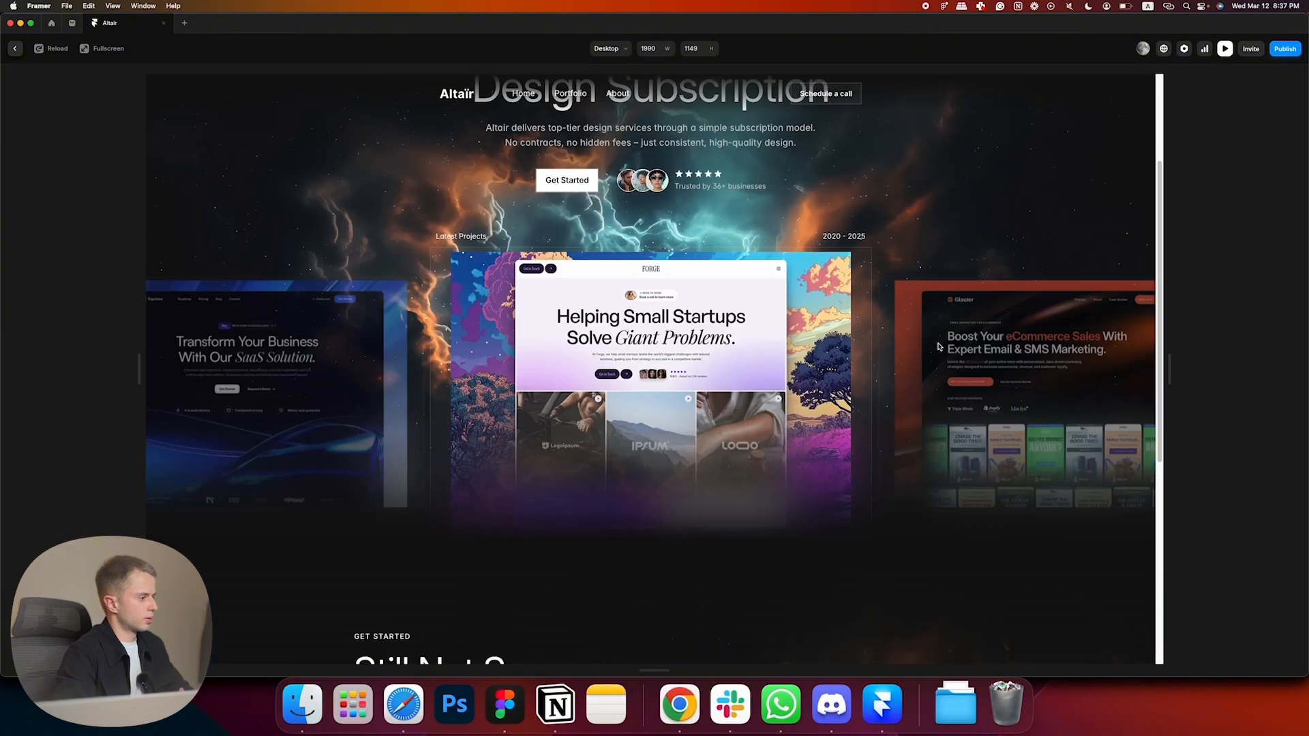
{"action": "scroll", "coordinate": [939, 345], "scroll_direction": "up", "scroll_amount": 10}
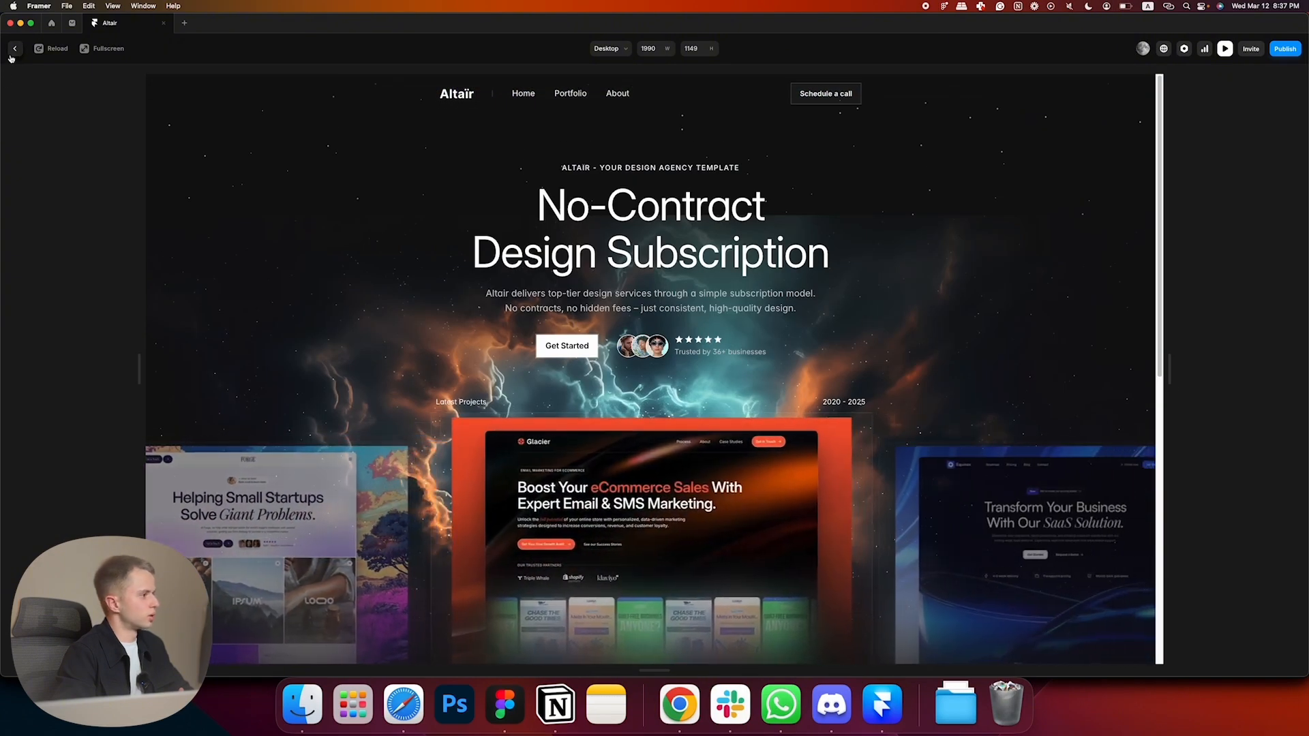
{"action": "left_click", "coordinate": [14, 49]}
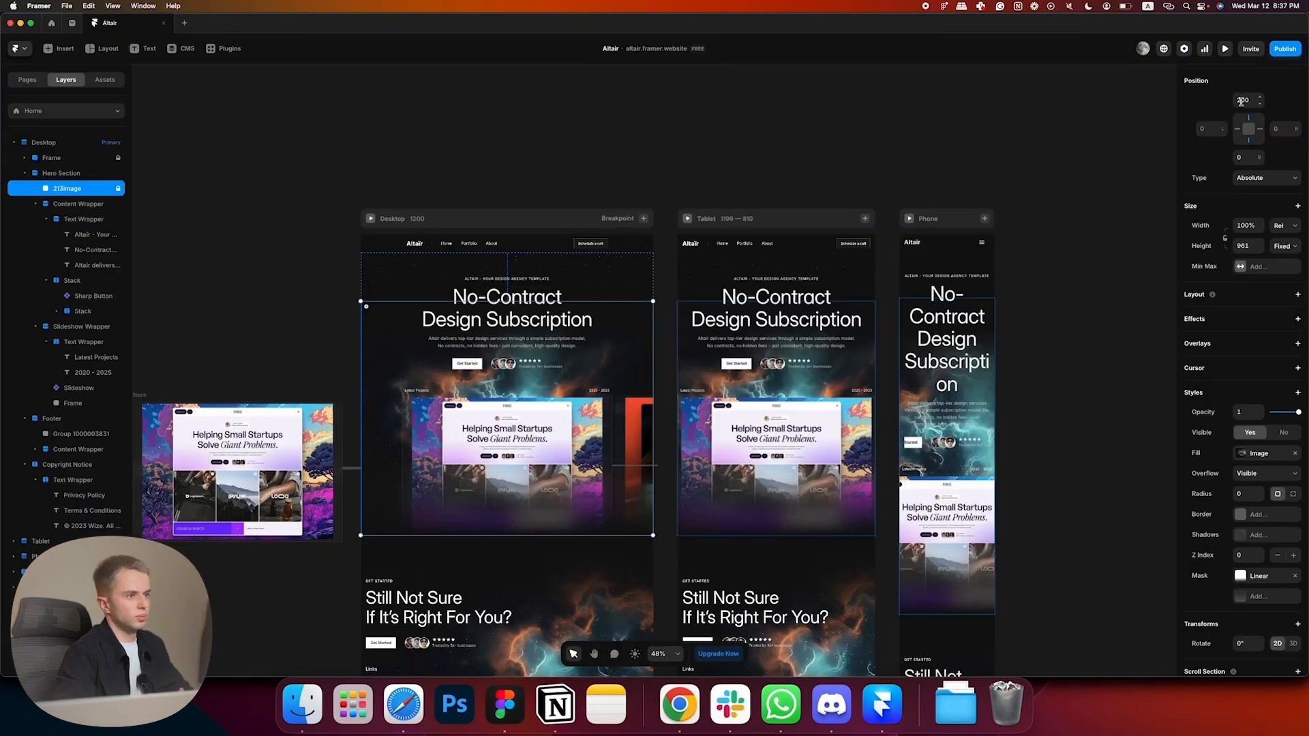
- Set the hero background image's bottom offset to 100 and add two stops to its linear mask, the end one at 0% alpha
{"action": "left_click", "coordinate": [1249, 158]}
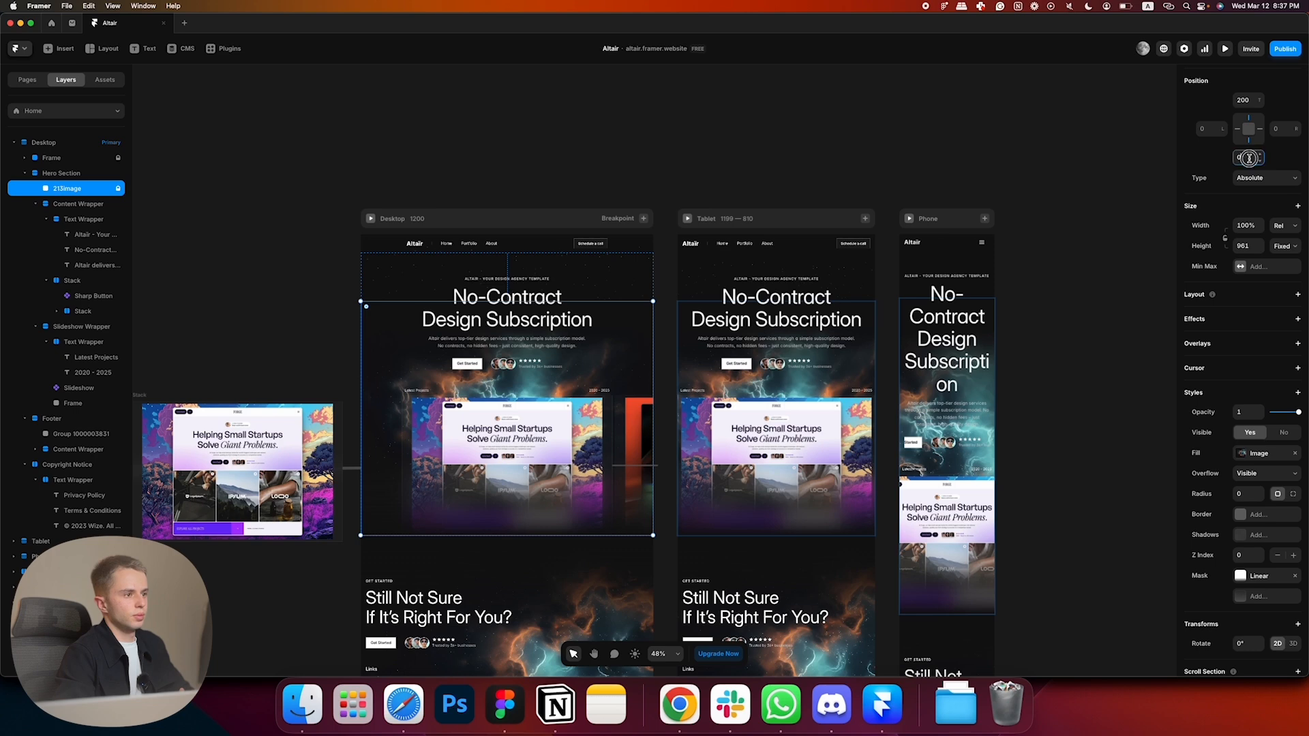
{"action": "type", "text": "100"}
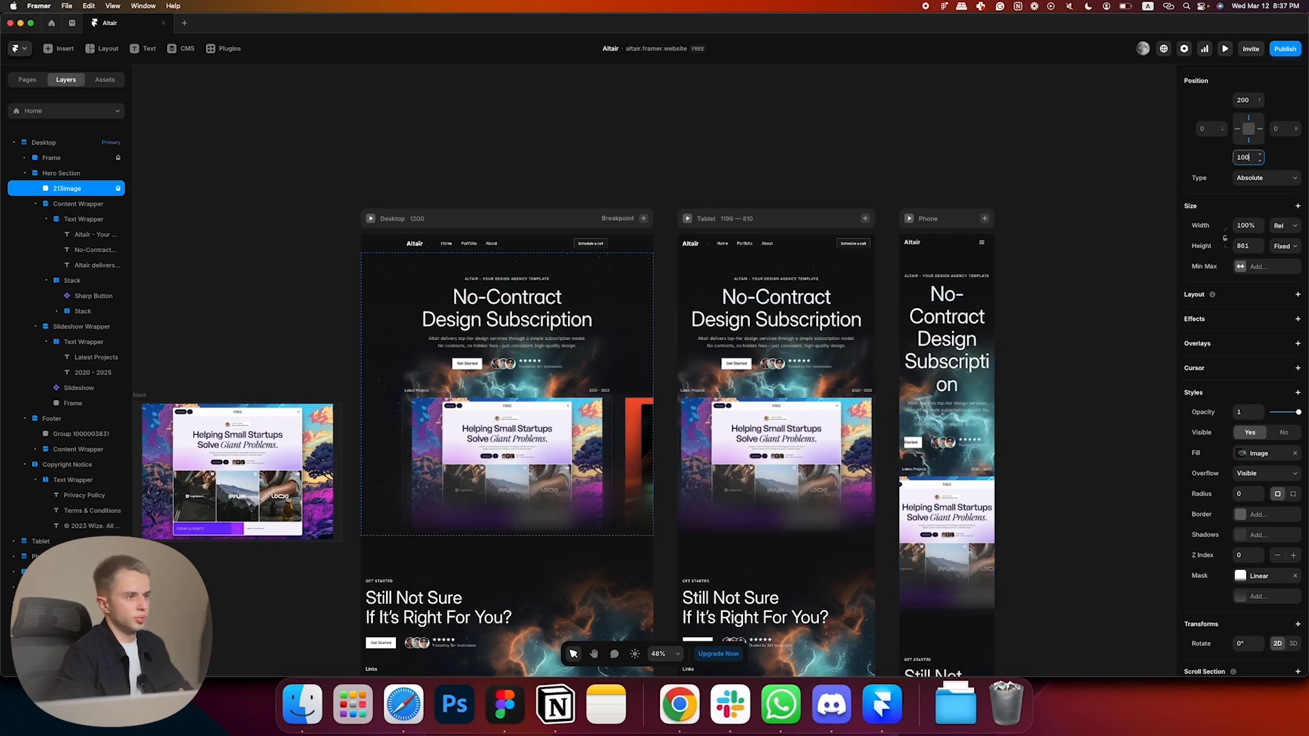
{"action": "left_click", "coordinate": [1253, 577]}
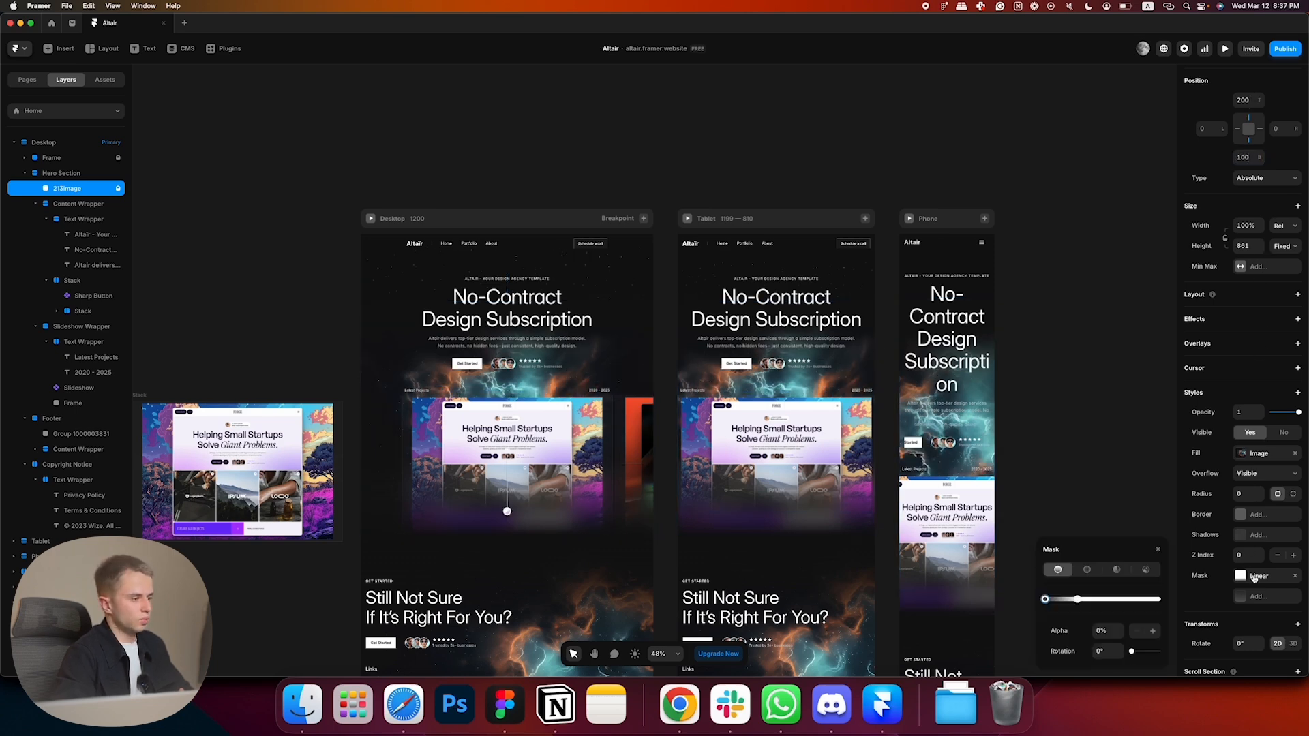
{"action": "left_click", "coordinate": [1132, 599]}
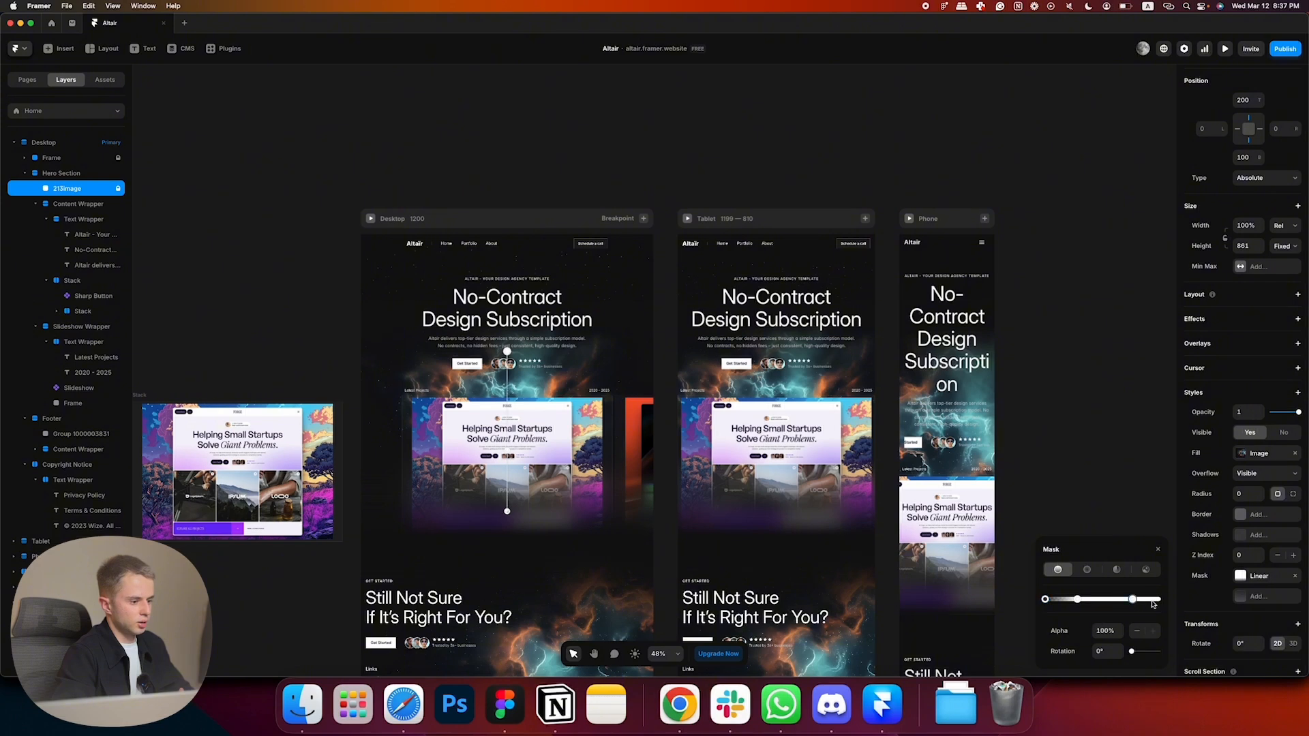
{"action": "left_click", "coordinate": [1157, 601]}
{"action": "left_click", "coordinate": [1102, 631]}
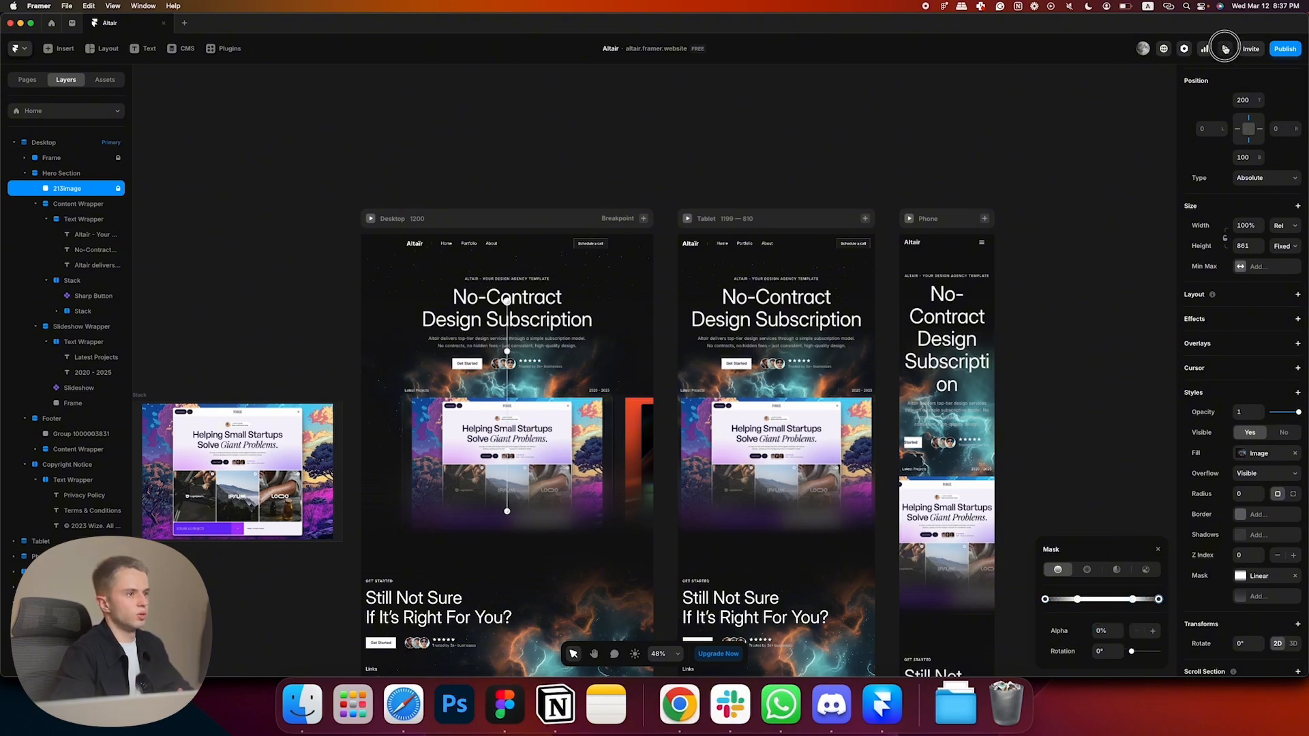
- Preview the hero section at a wider desktop width to check the background's fade, and return to the breakpoints on the canvas
{"action": "left_click", "coordinate": [1226, 48]}
{"action": "left_click_drag", "start_coordinate": [966, 366], "coordinate": [1180, 368]}
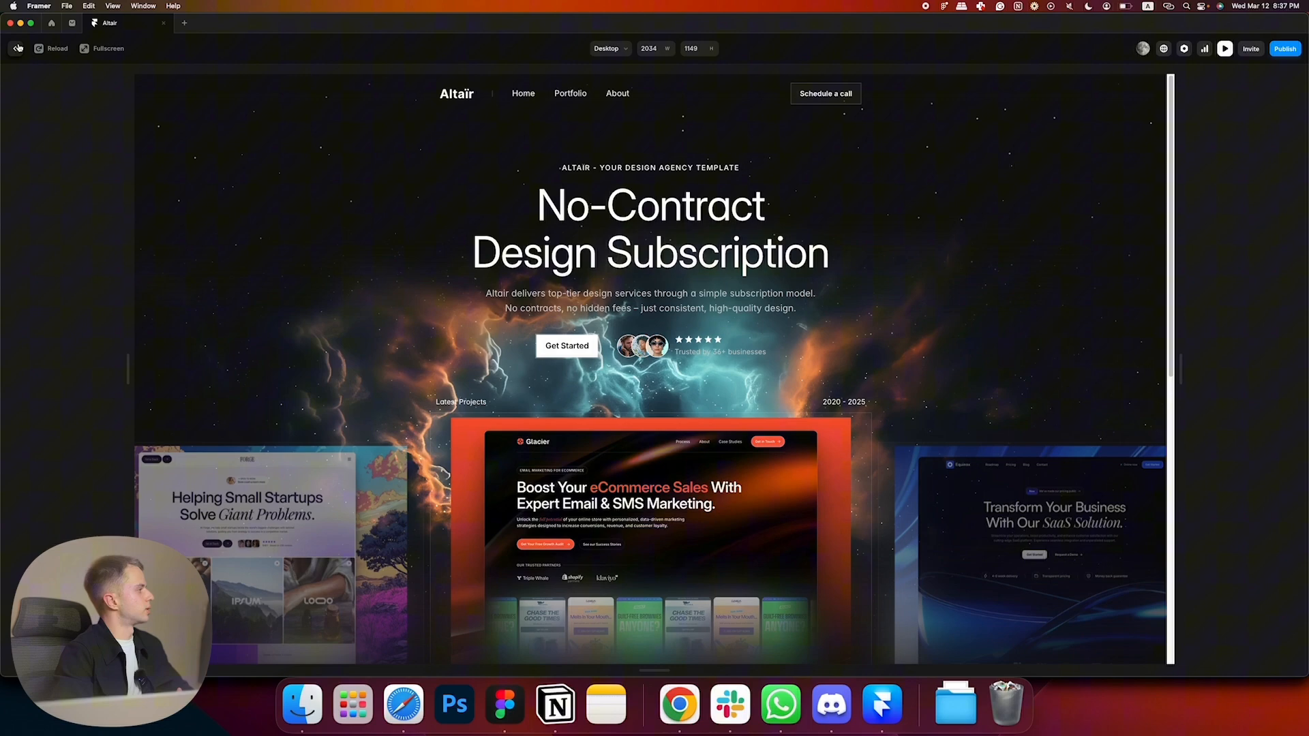
{"action": "left_click", "coordinate": [19, 48]}
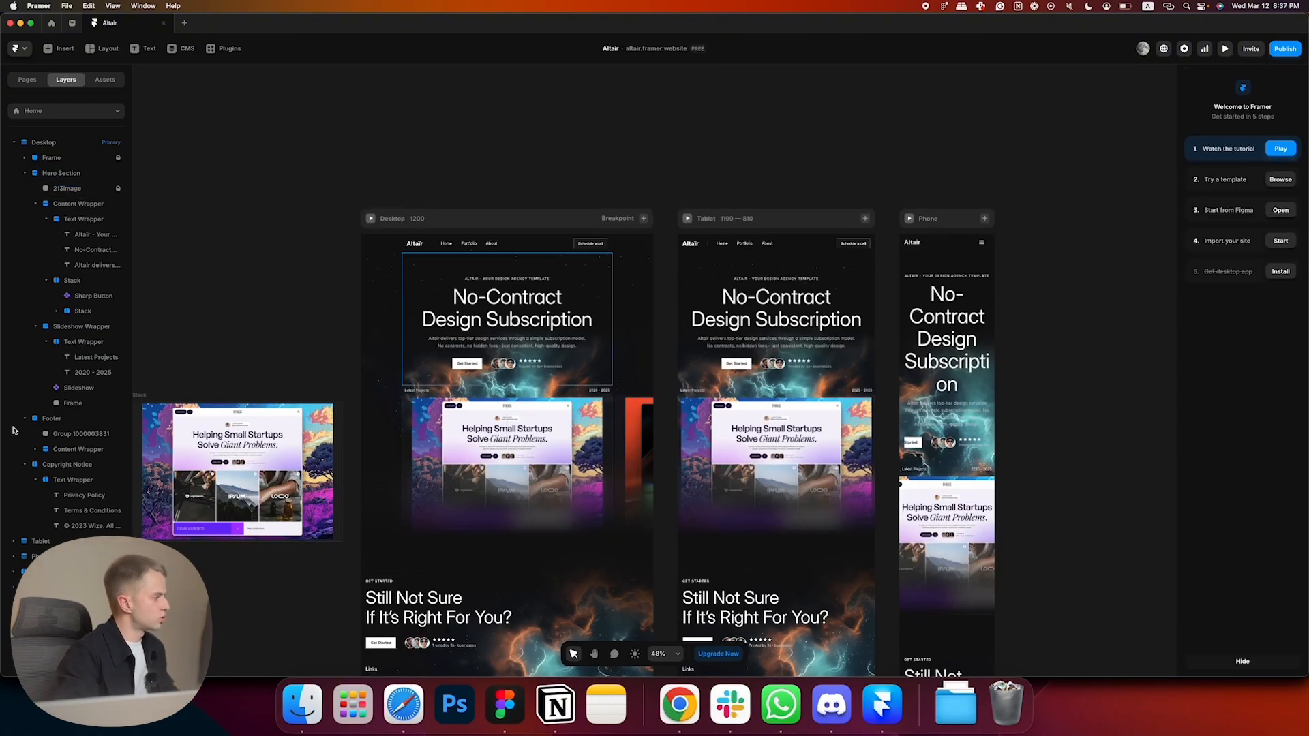
{"action": "left_click_drag", "start_coordinate": [821, 190], "coordinate": [749, 145]}
{"action": "left_click_drag", "start_coordinate": [760, 279], "coordinate": [714, 275]}
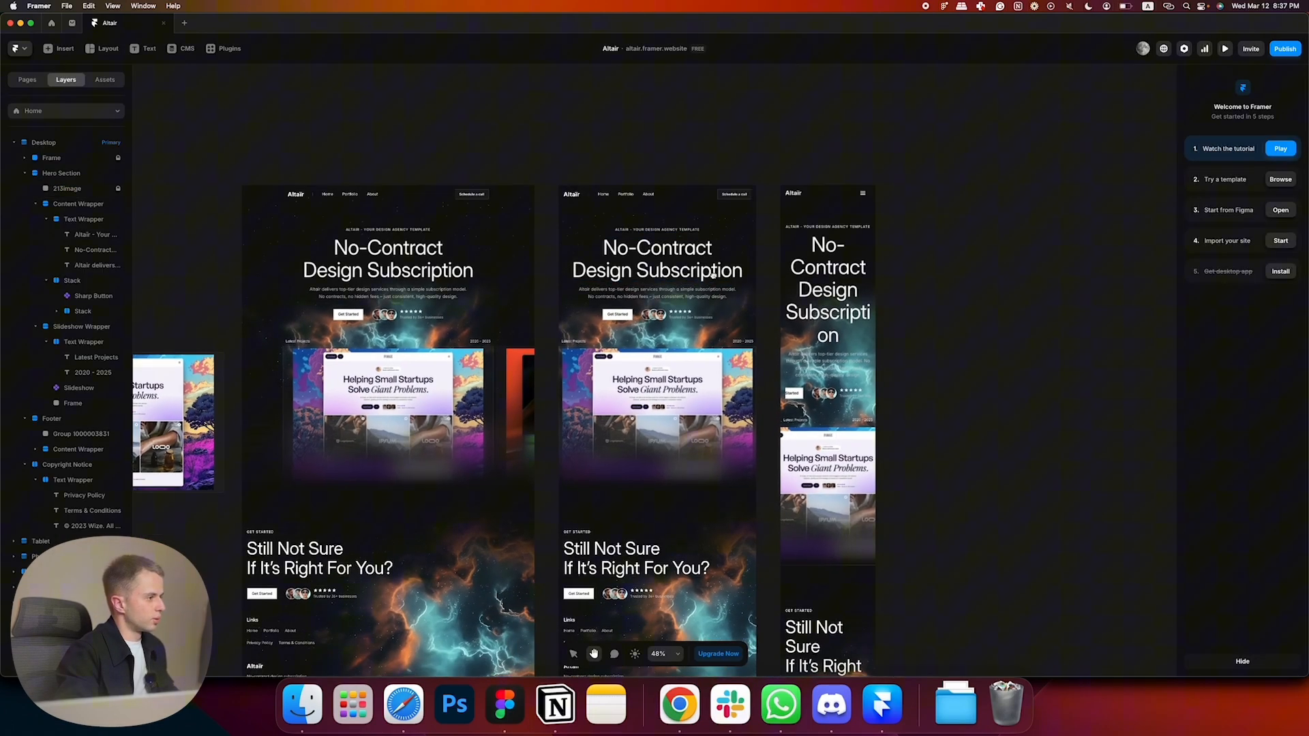
- Add breakpoints to the Heading 1 text style used by the desktop hero headline
{"action": "left_click", "coordinate": [388, 262]}
{"action": "scroll", "coordinate": [887, 382], "scroll_direction": "left", "scroll_amount": 5}
{"action": "scroll", "coordinate": [887, 381], "scroll_direction": "up", "scroll_amount": 3}
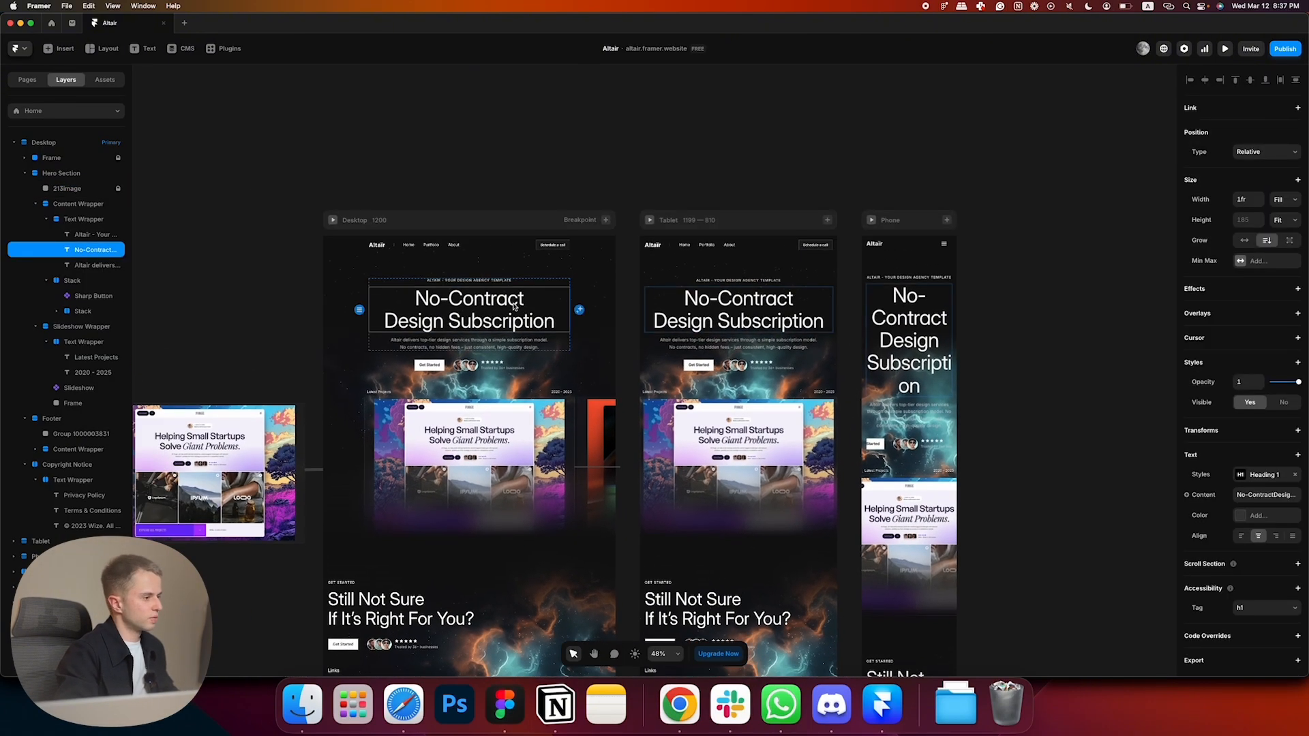
{"action": "left_click", "coordinate": [1263, 475]}
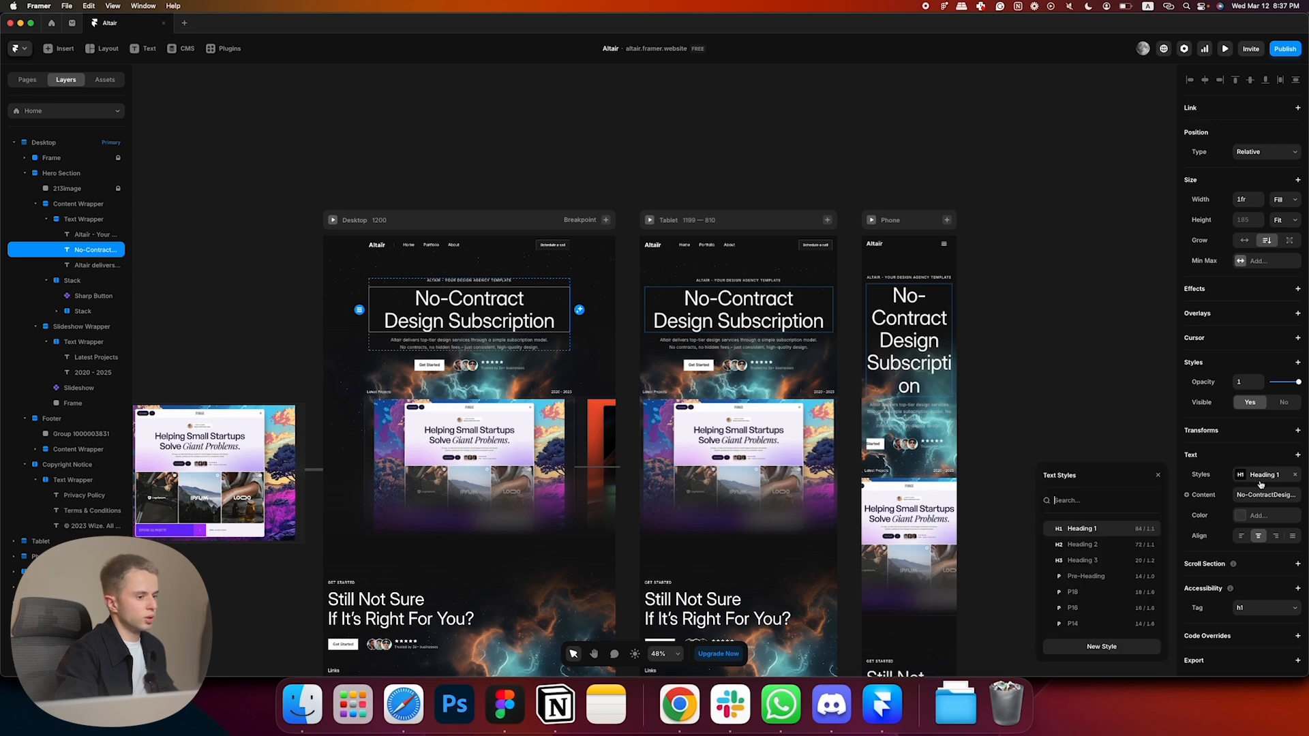
{"action": "left_click", "coordinate": [1151, 530]}
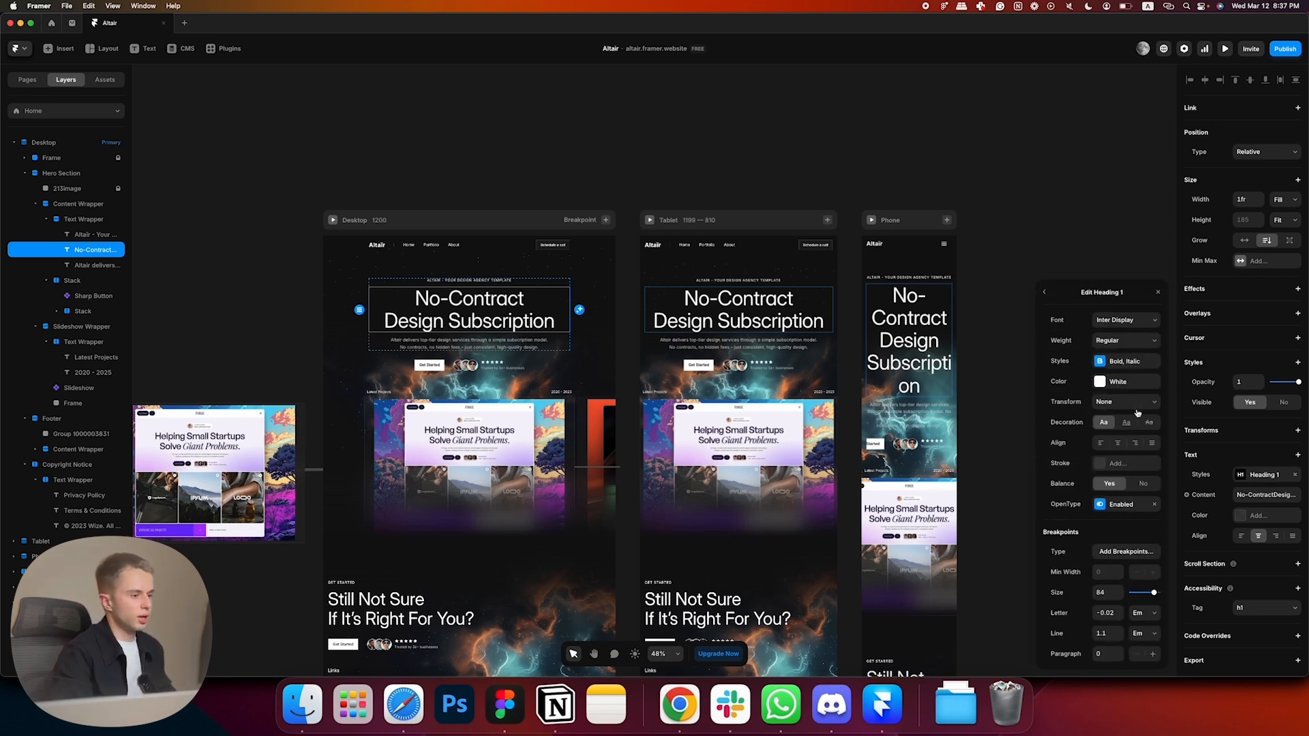
{"action": "left_click", "coordinate": [1123, 554]}
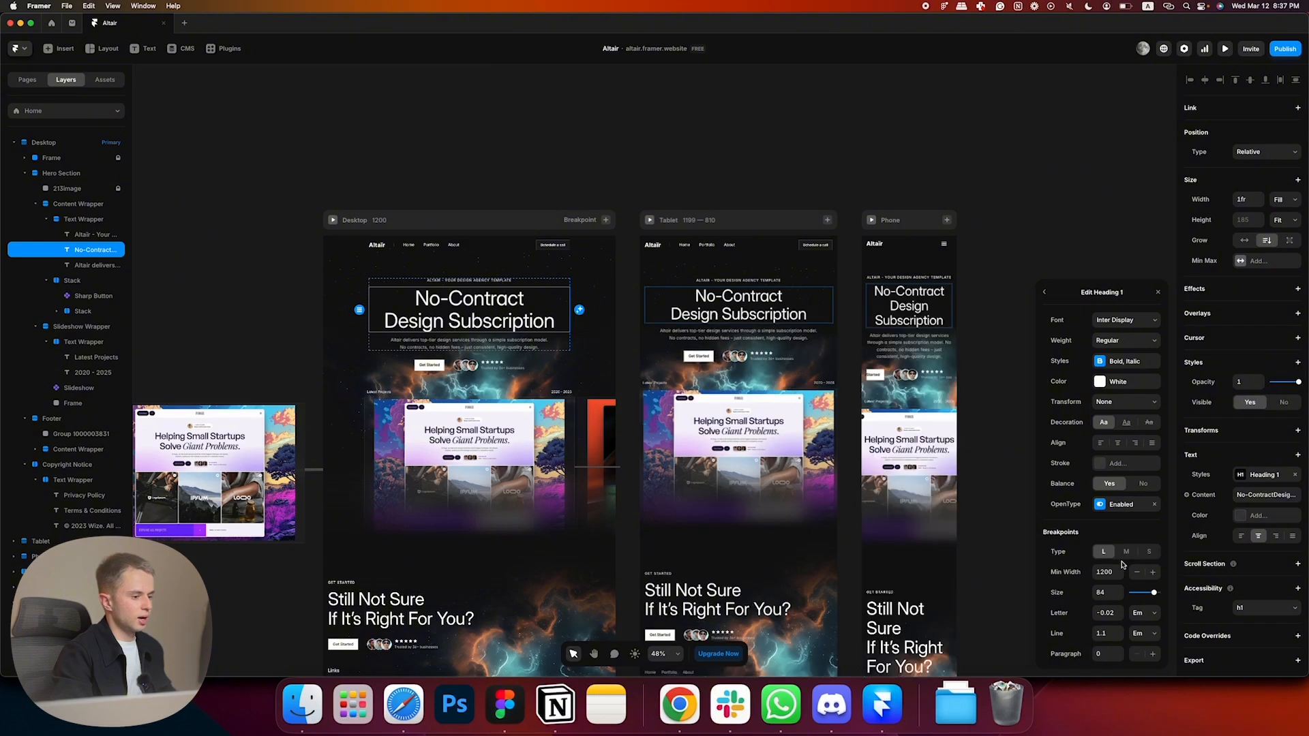
- Set the Heading 1 style's font size to 72 at the medium breakpoint and 36 at the small breakpoint
{"action": "left_click", "coordinate": [1122, 552]}
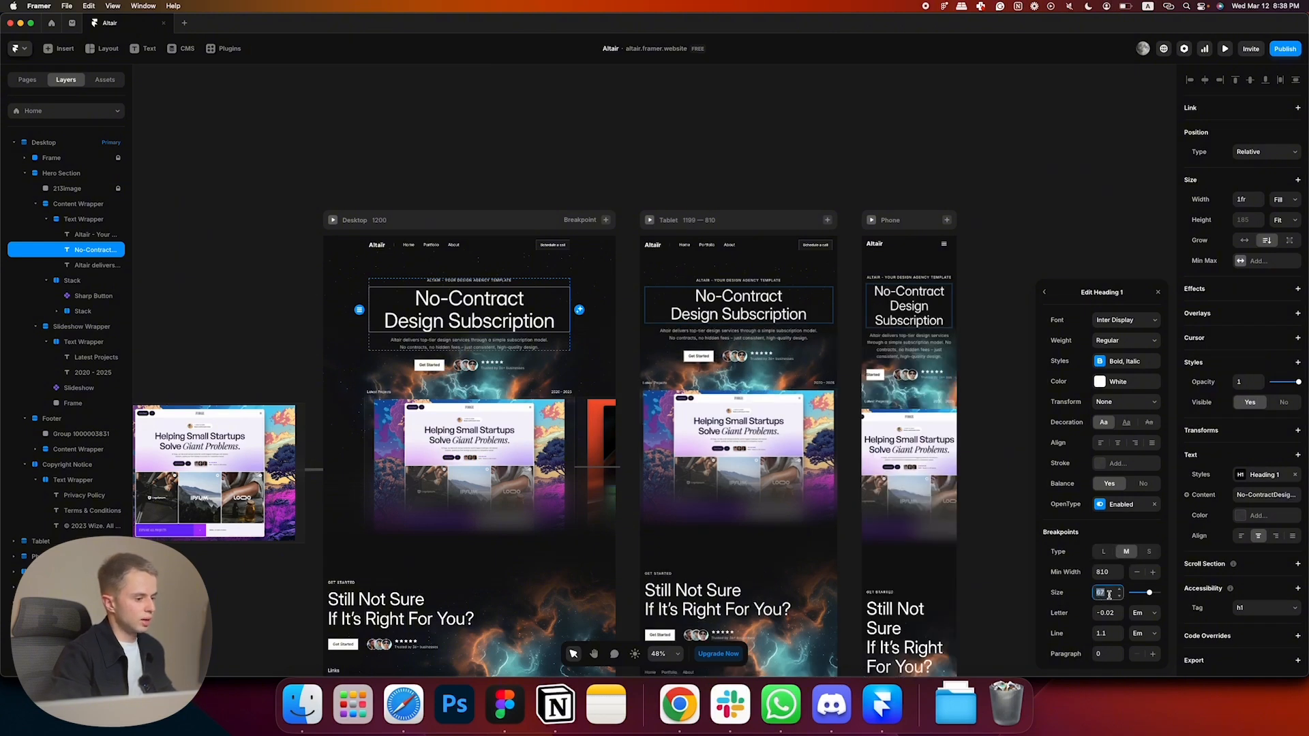
{"action": "left_click", "coordinate": [1099, 593]}
{"action": "type", "text": "72"}
{"action": "left_click", "coordinate": [1149, 551]}
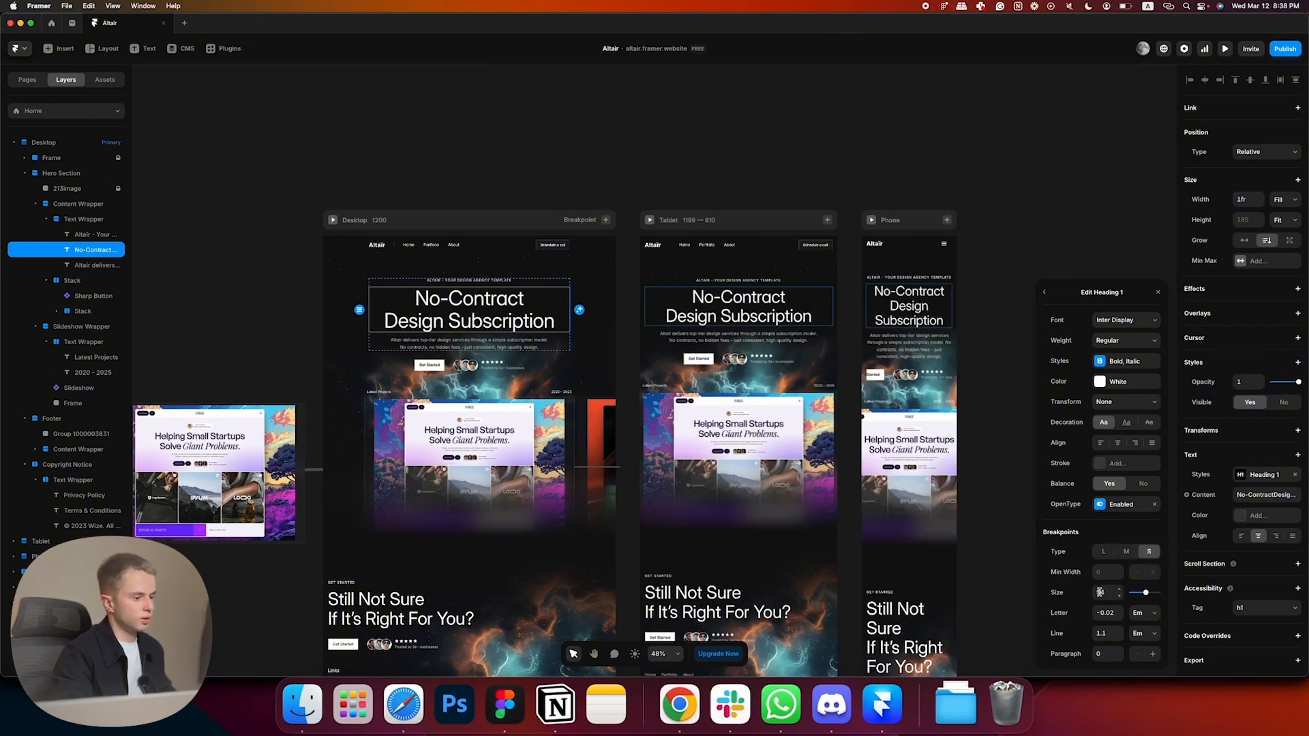
{"action": "type", "text": "36"}
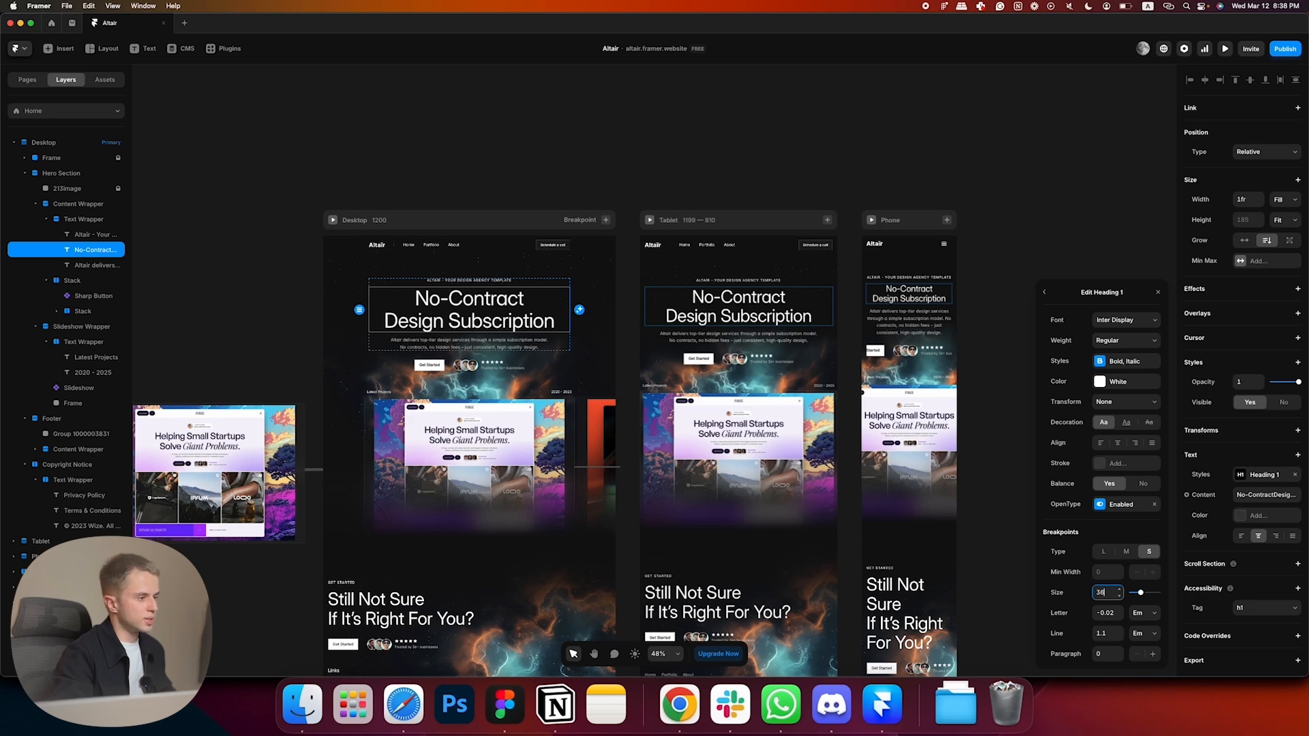
- Lock the footer's background image layer on the desktop breakpoint
{"action": "left_click", "coordinate": [430, 344]}
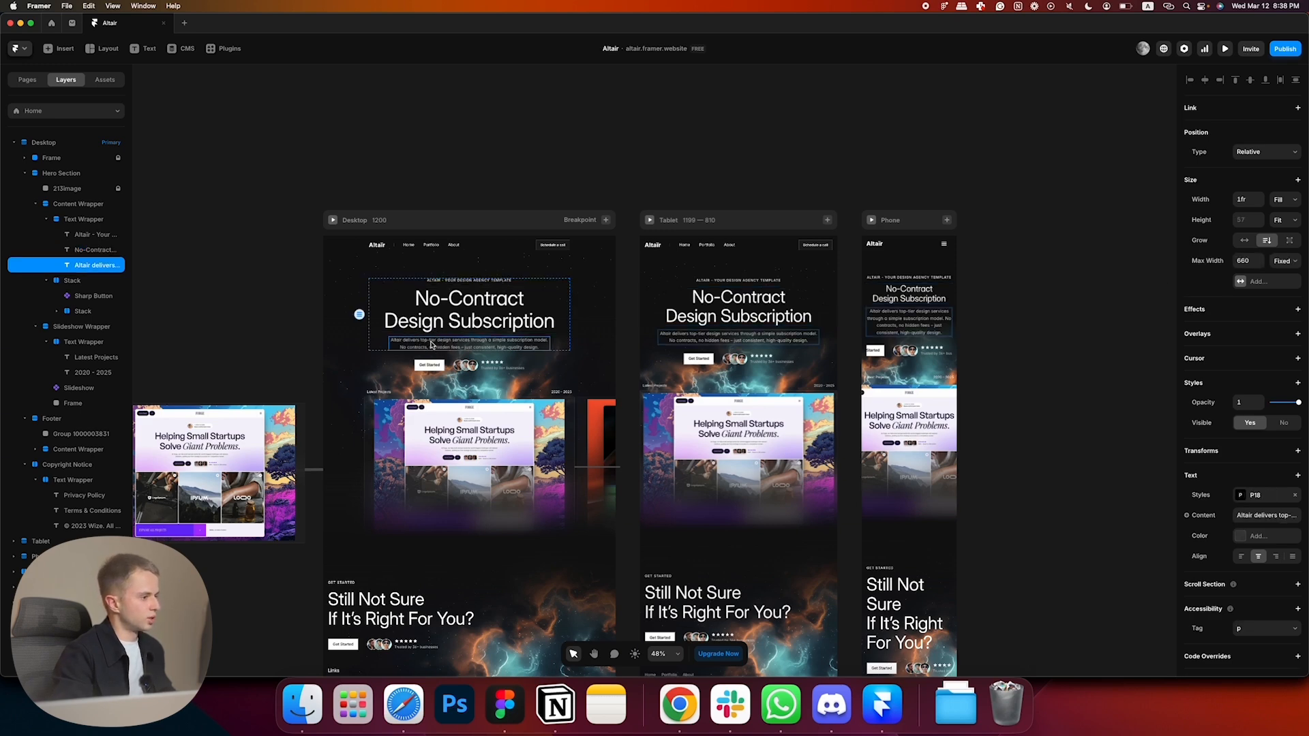
{"action": "scroll", "coordinate": [443, 423], "scroll_direction": "down", "scroll_amount": 3}
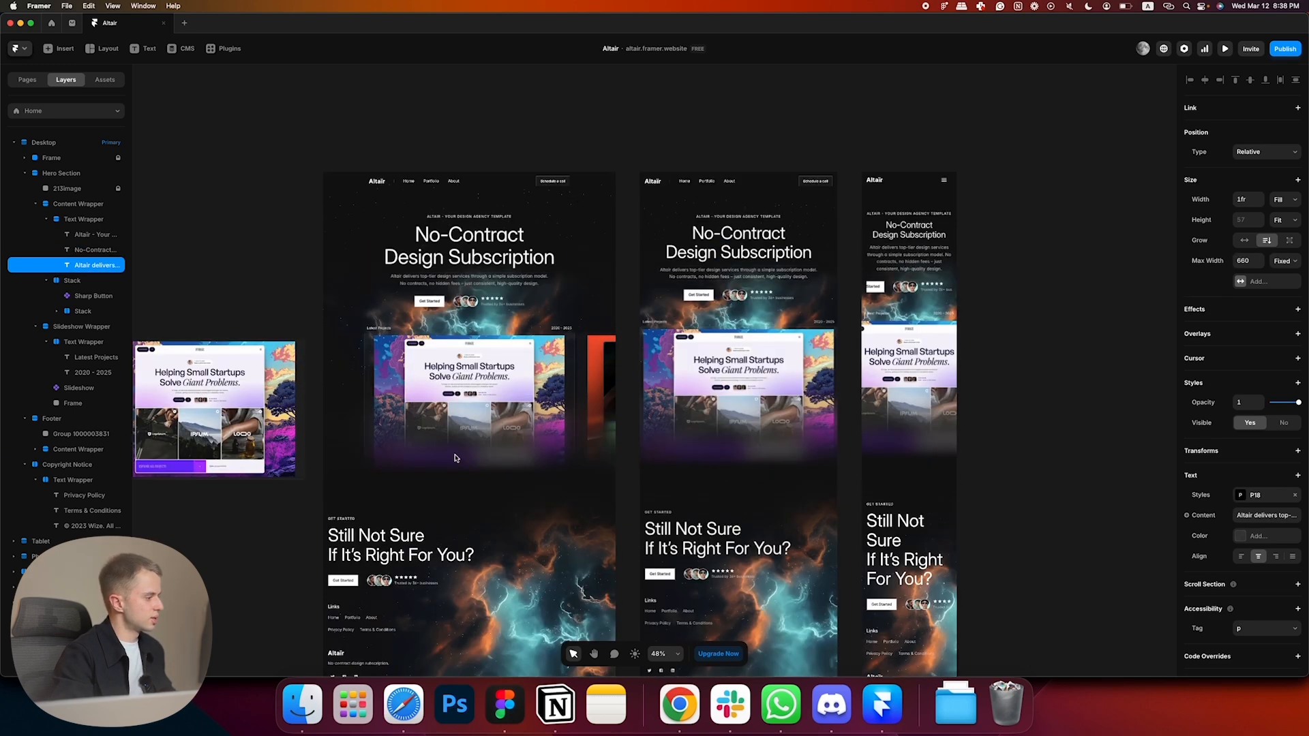
{"action": "scroll", "coordinate": [365, 553], "scroll_direction": "down", "scroll_amount": 3}
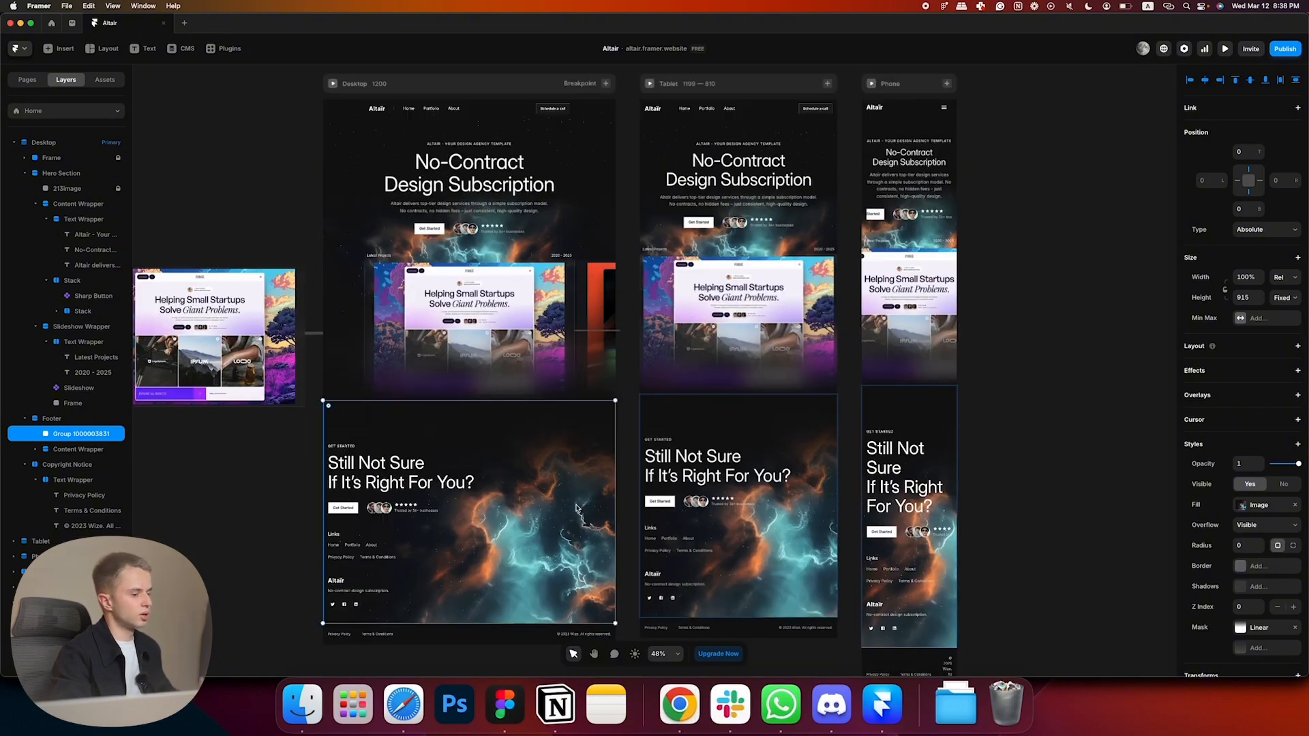
{"action": "right_click", "coordinate": [85, 438]}
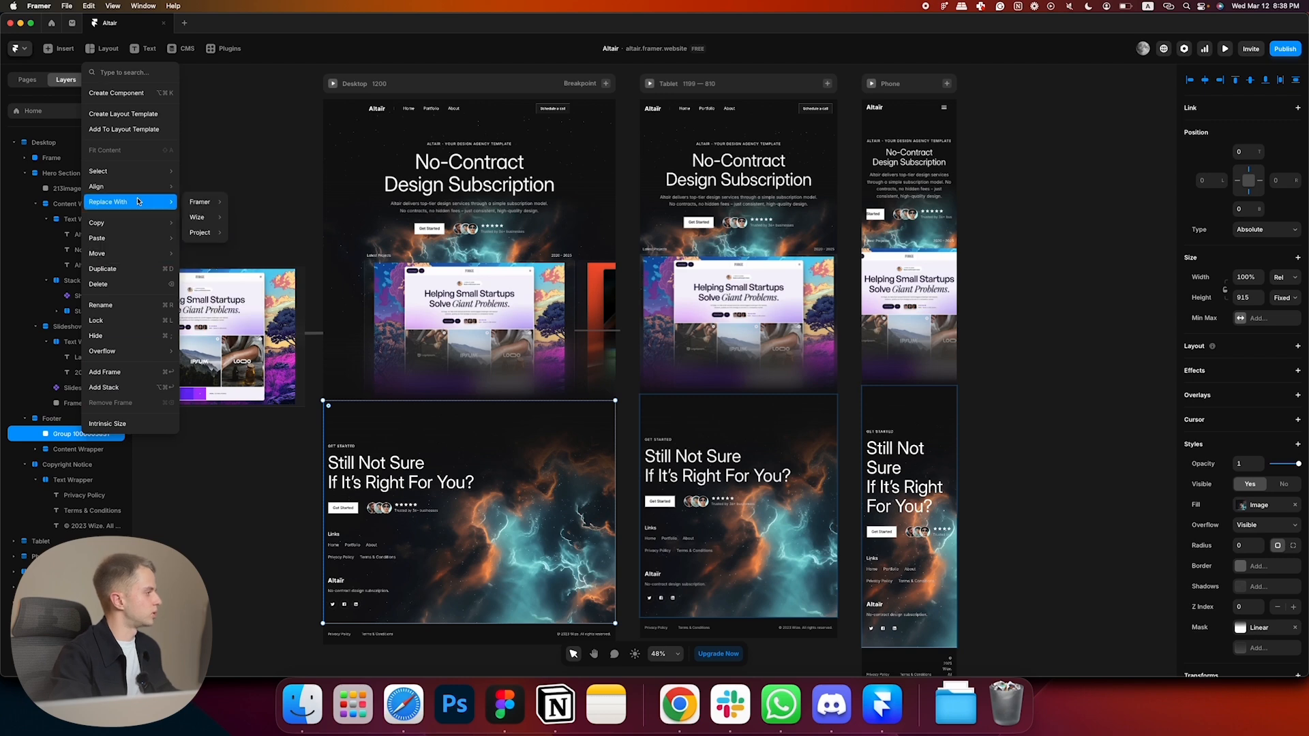
{"action": "left_click", "coordinate": [132, 319]}
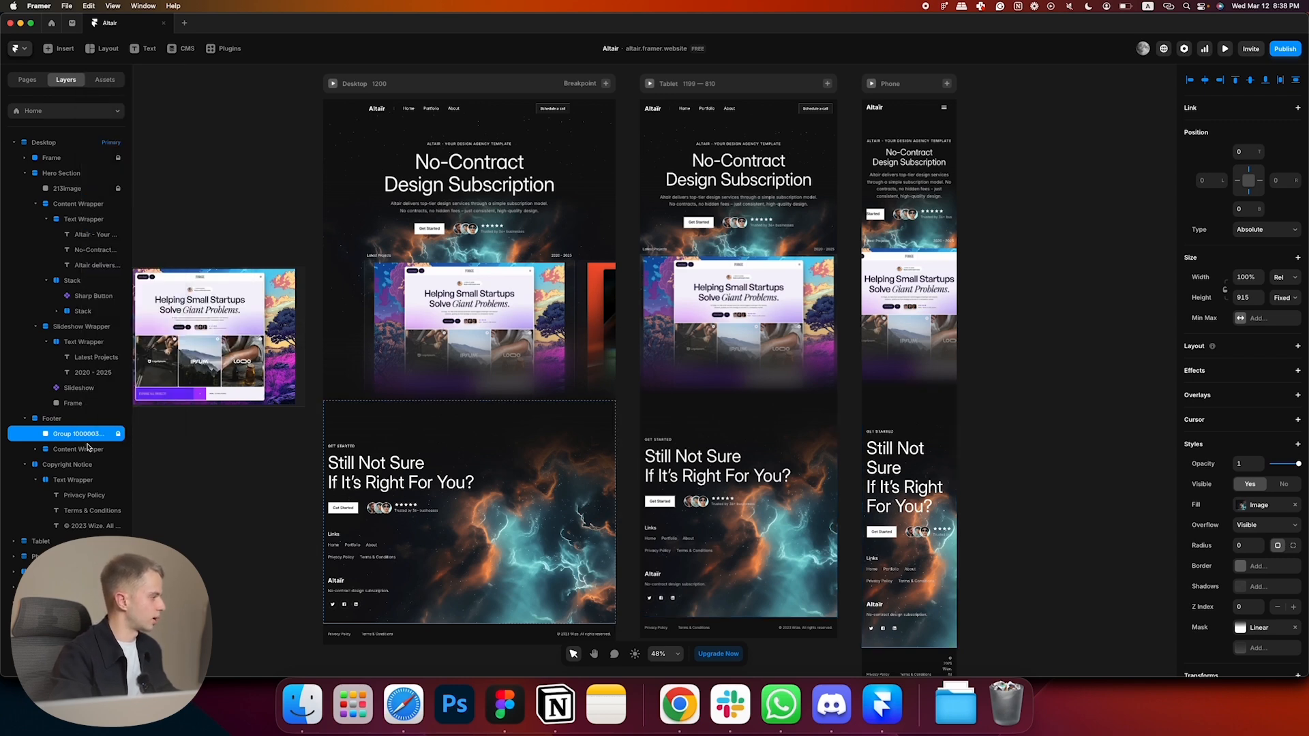
{"action": "left_click", "coordinate": [248, 491]}
- Add breakpoints to the footer headline's Heading 2 style, adjust its medium font size and set the small one to 32
{"action": "left_click", "coordinate": [382, 474]}
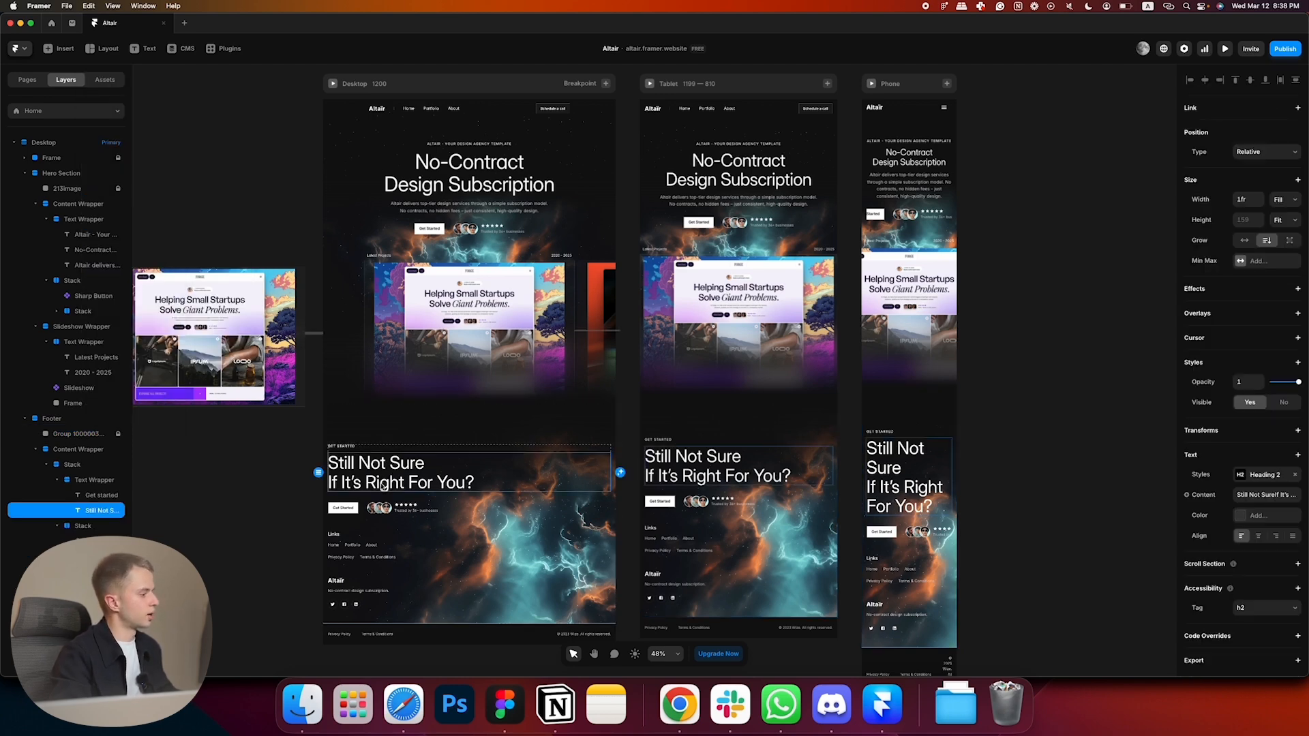
{"action": "left_click", "coordinate": [1263, 479]}
{"action": "left_click", "coordinate": [1145, 554]}
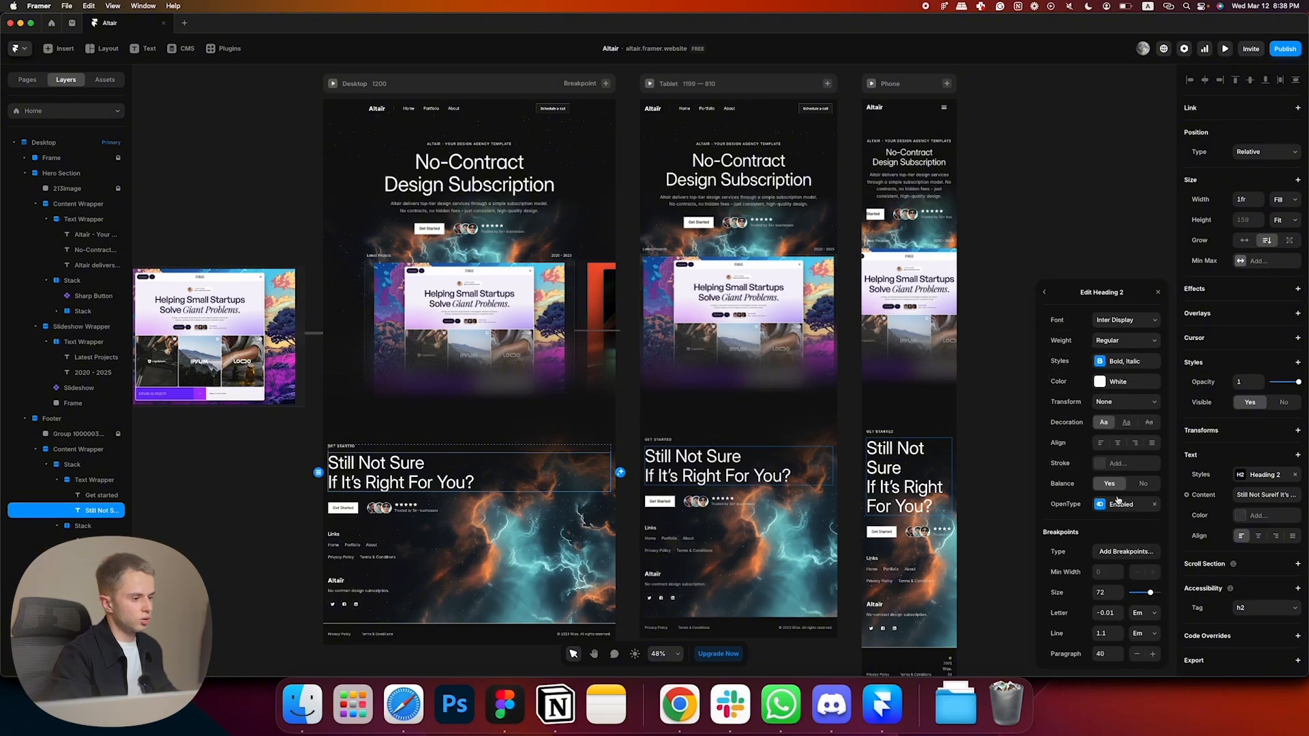
{"action": "left_click", "coordinate": [1132, 555]}
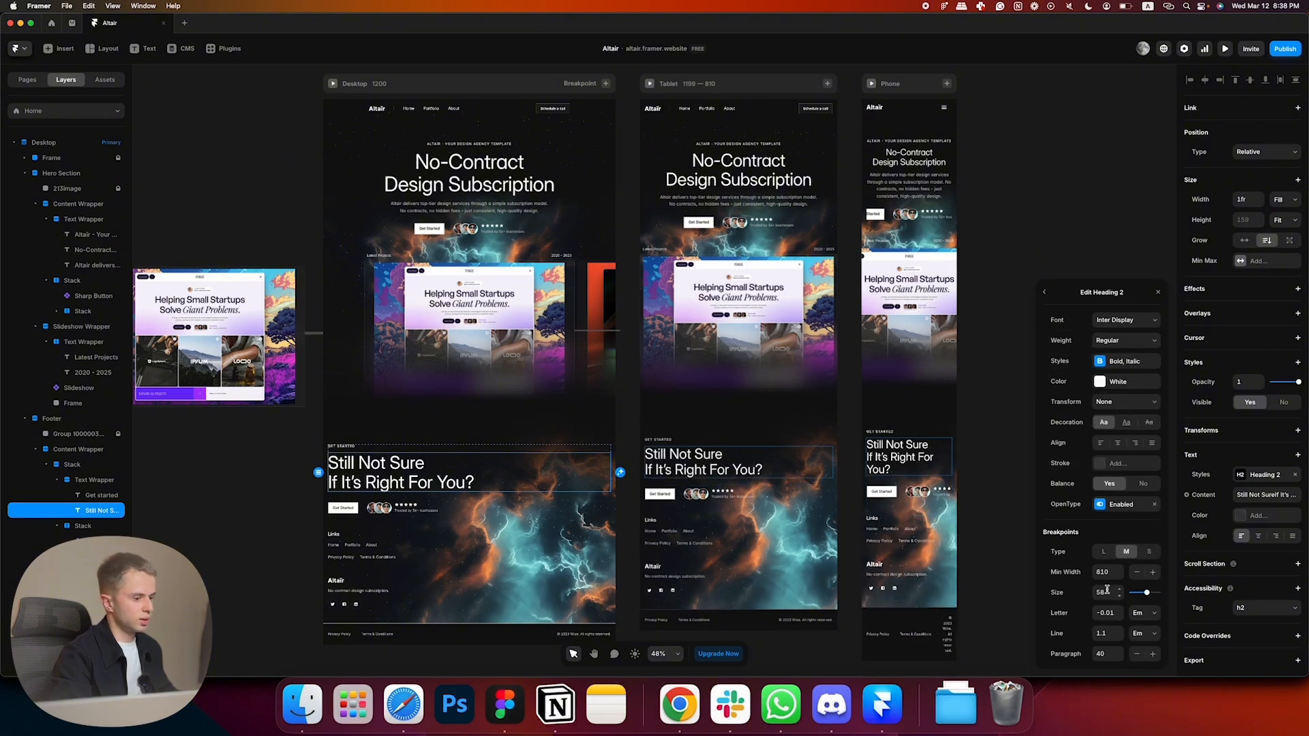
{"action": "key", "text": "Return"}
{"action": "left_click", "coordinate": [1151, 551]}
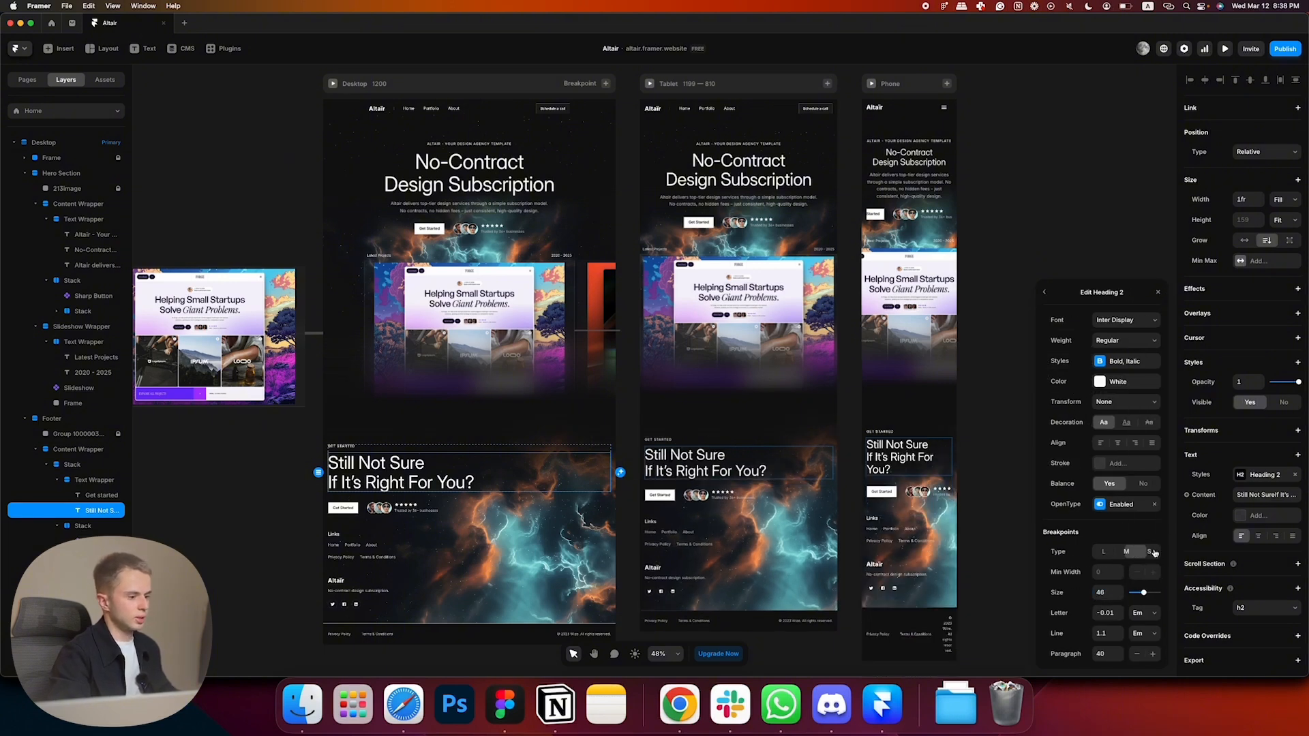
{"action": "type", "text": "32"}
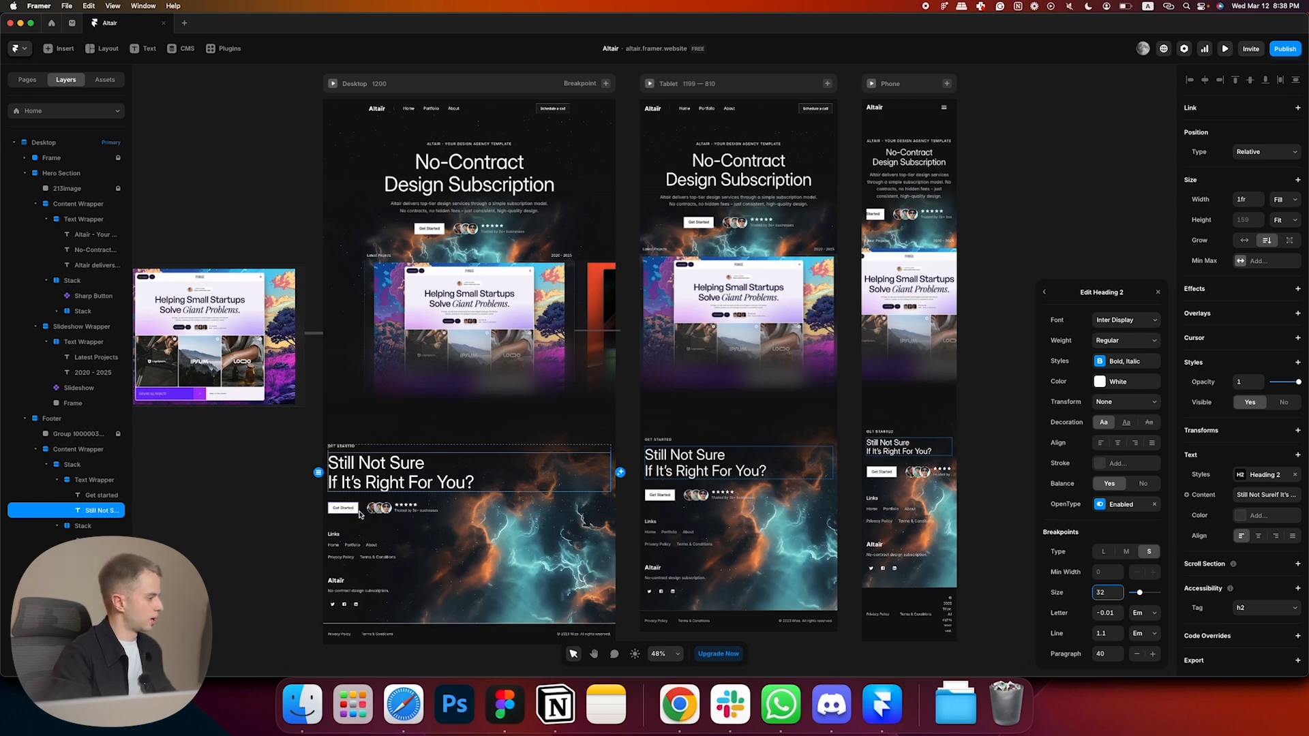
{"action": "left_click", "coordinate": [265, 565]}
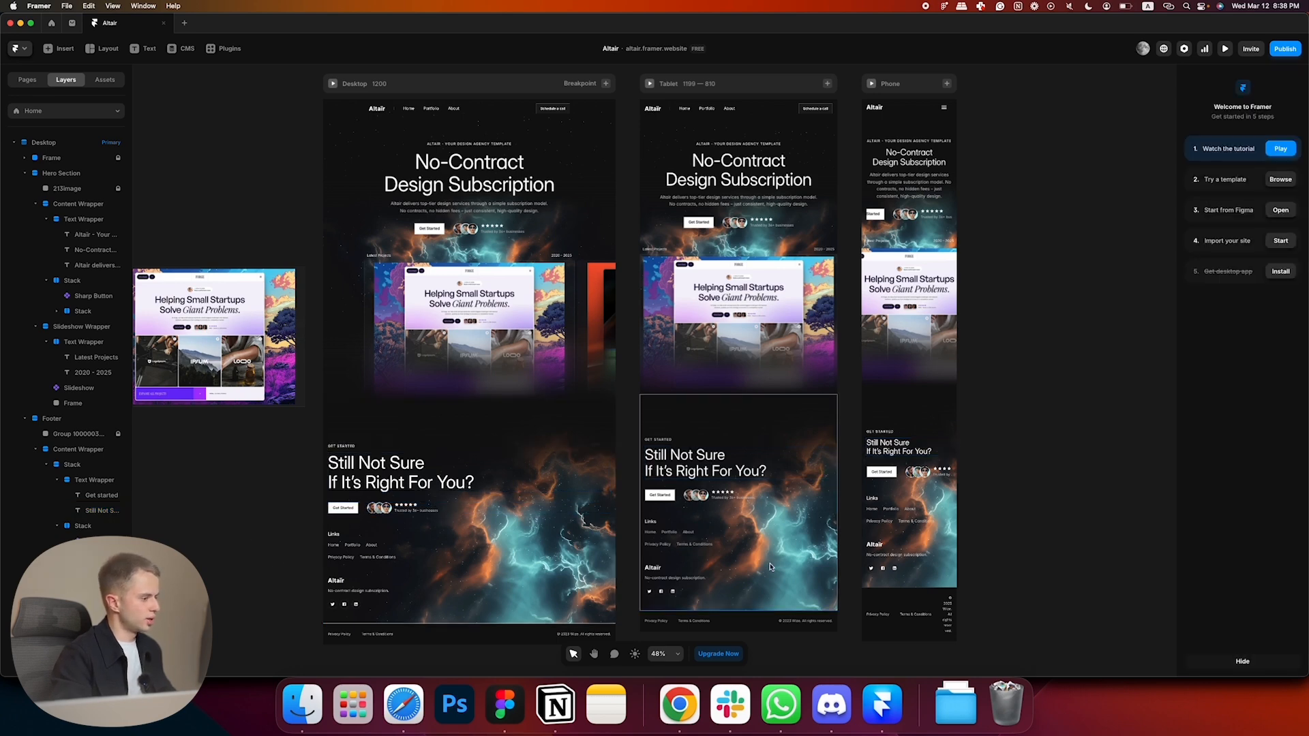
- Examine the slideshow's settings on the desktop and tablet breakpoints, including its Effects options
{"action": "key", "text": "space"}
{"action": "left_click_drag", "start_coordinate": [987, 491], "coordinate": [814, 467]}
{"action": "key", "text": "space"}
{"action": "left_click_drag", "start_coordinate": [745, 380], "coordinate": [746, 439]}
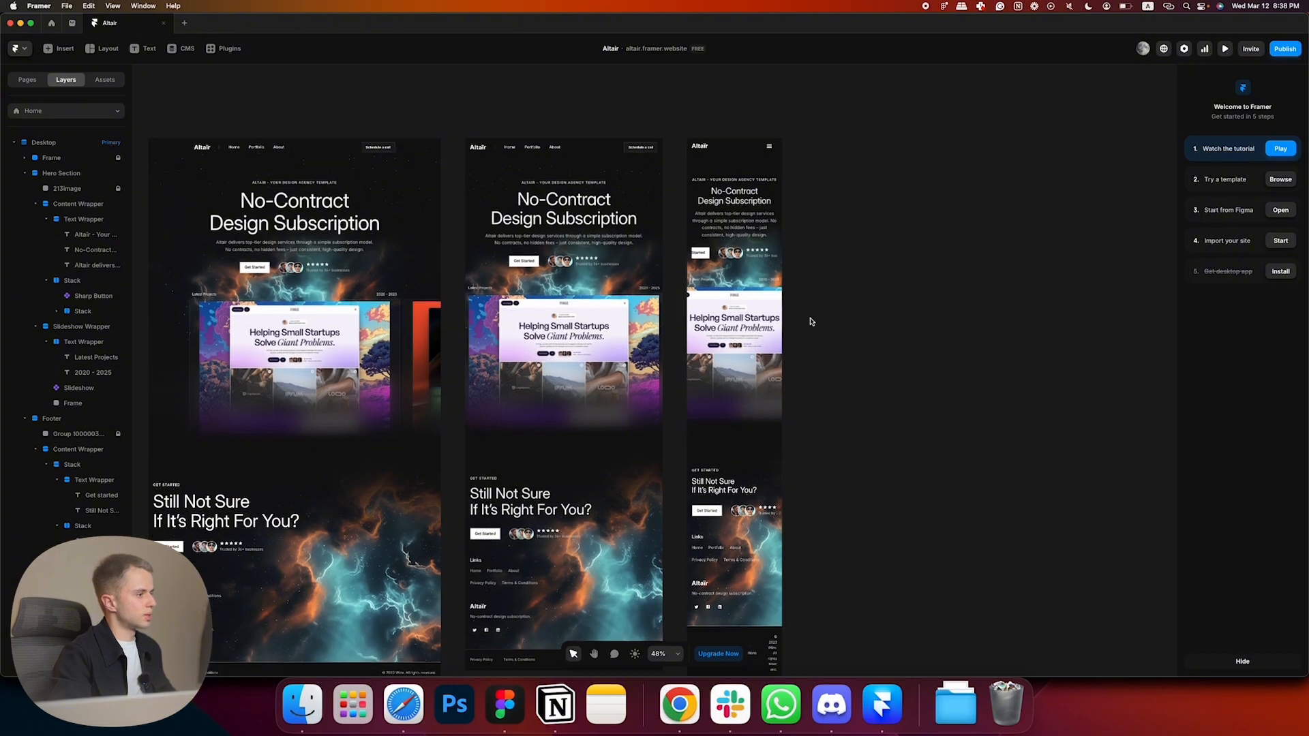
{"action": "scroll", "coordinate": [836, 249], "scroll_direction": "up", "scroll_amount": 3}
{"action": "left_click_drag", "start_coordinate": [825, 323], "coordinate": [1005, 335]}
{"action": "left_click", "coordinate": [482, 392]}
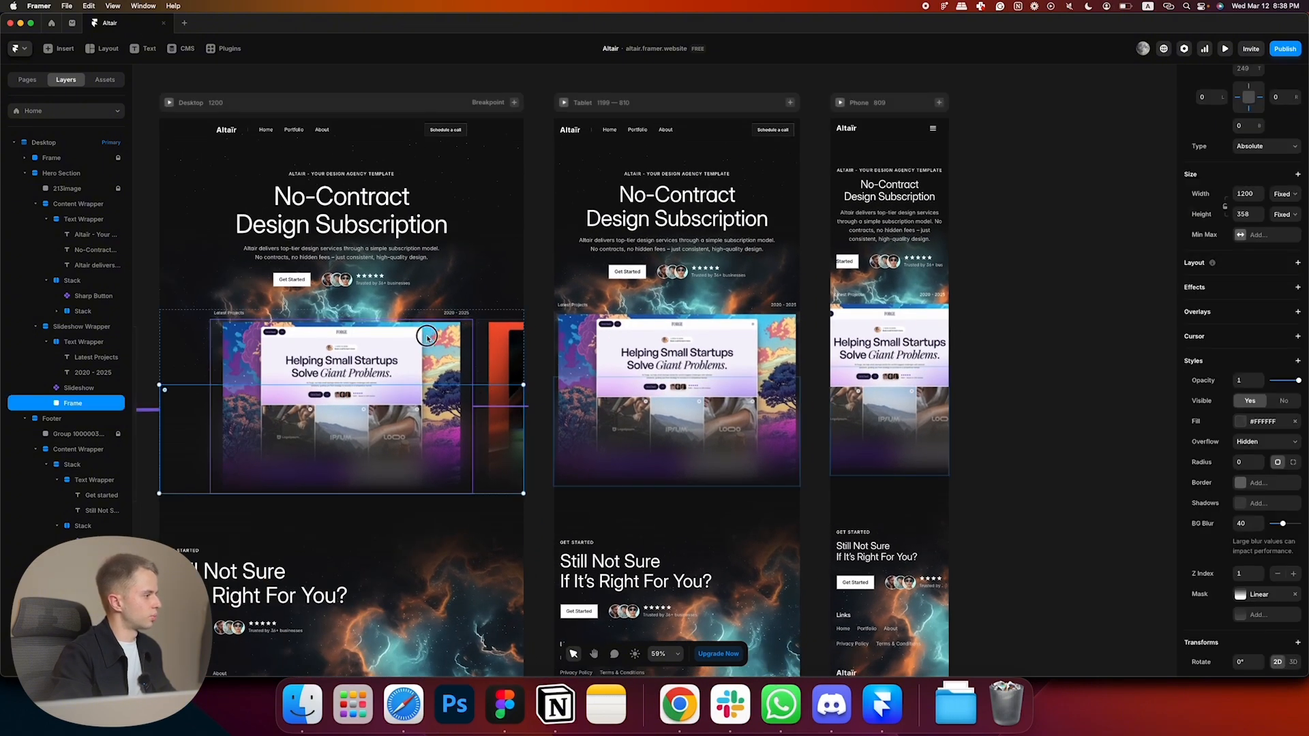
{"action": "scroll", "coordinate": [1256, 258], "scroll_direction": "up", "scroll_amount": 4}
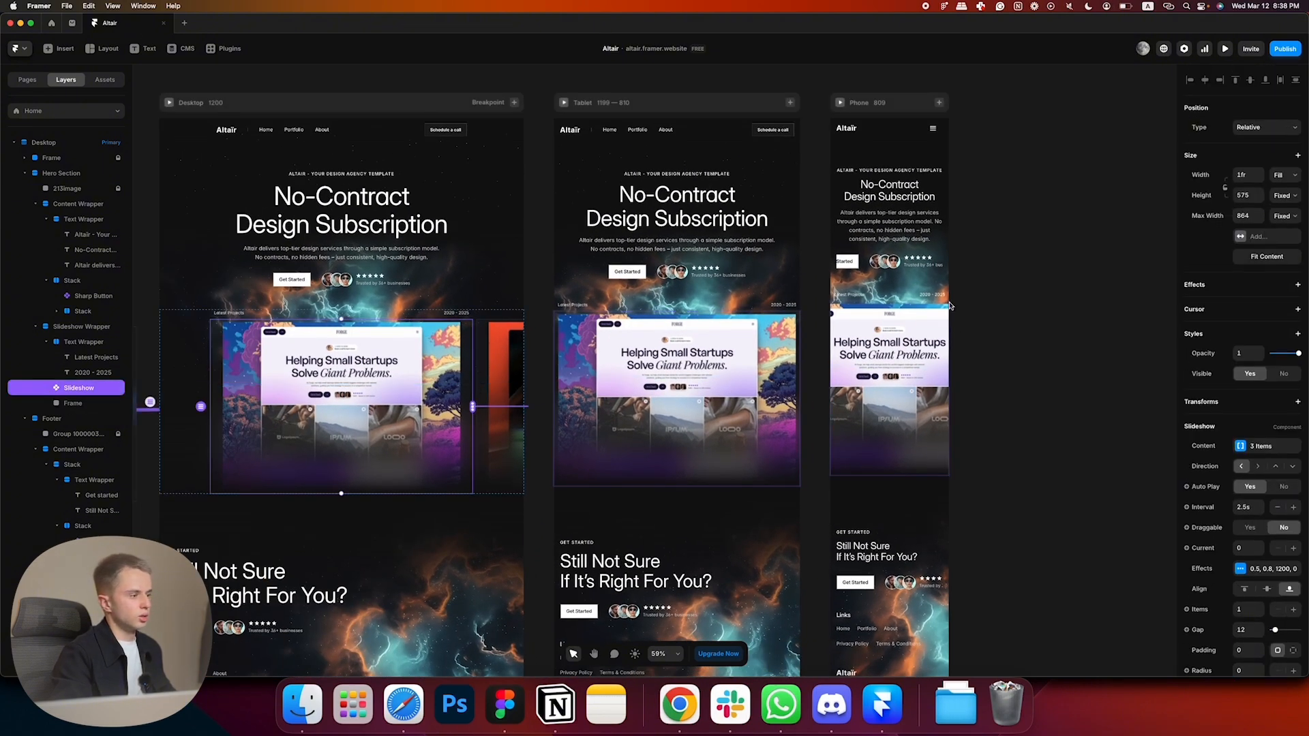
{"action": "left_click", "coordinate": [739, 372]}
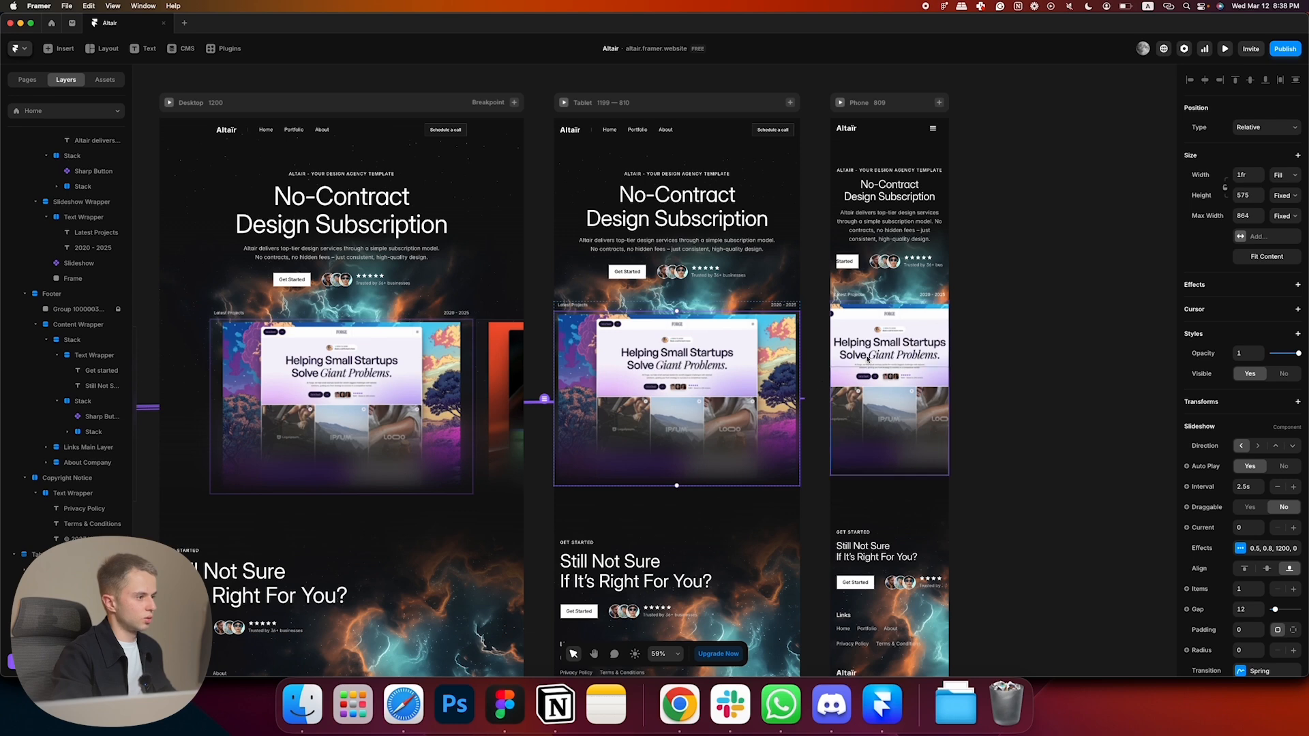
{"action": "scroll", "coordinate": [1260, 477], "scroll_direction": "down", "scroll_amount": 4}
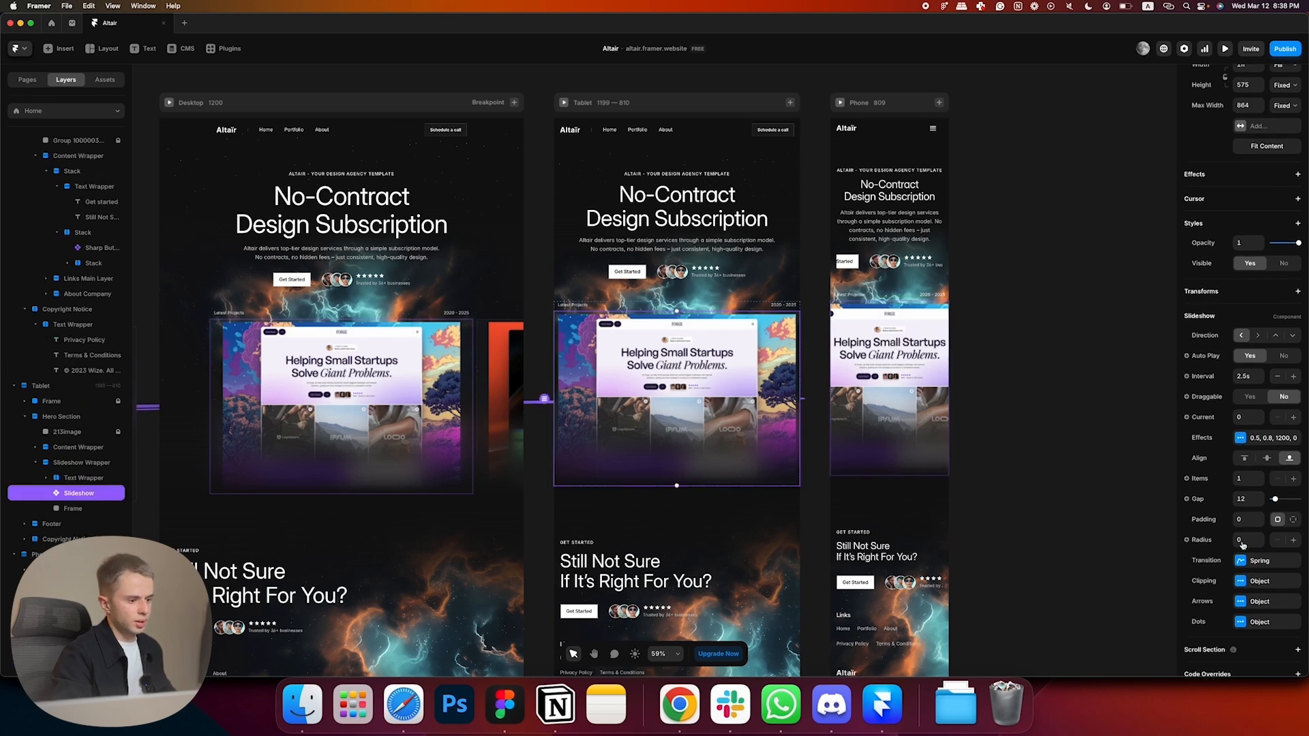
{"action": "left_click", "coordinate": [1259, 402]}
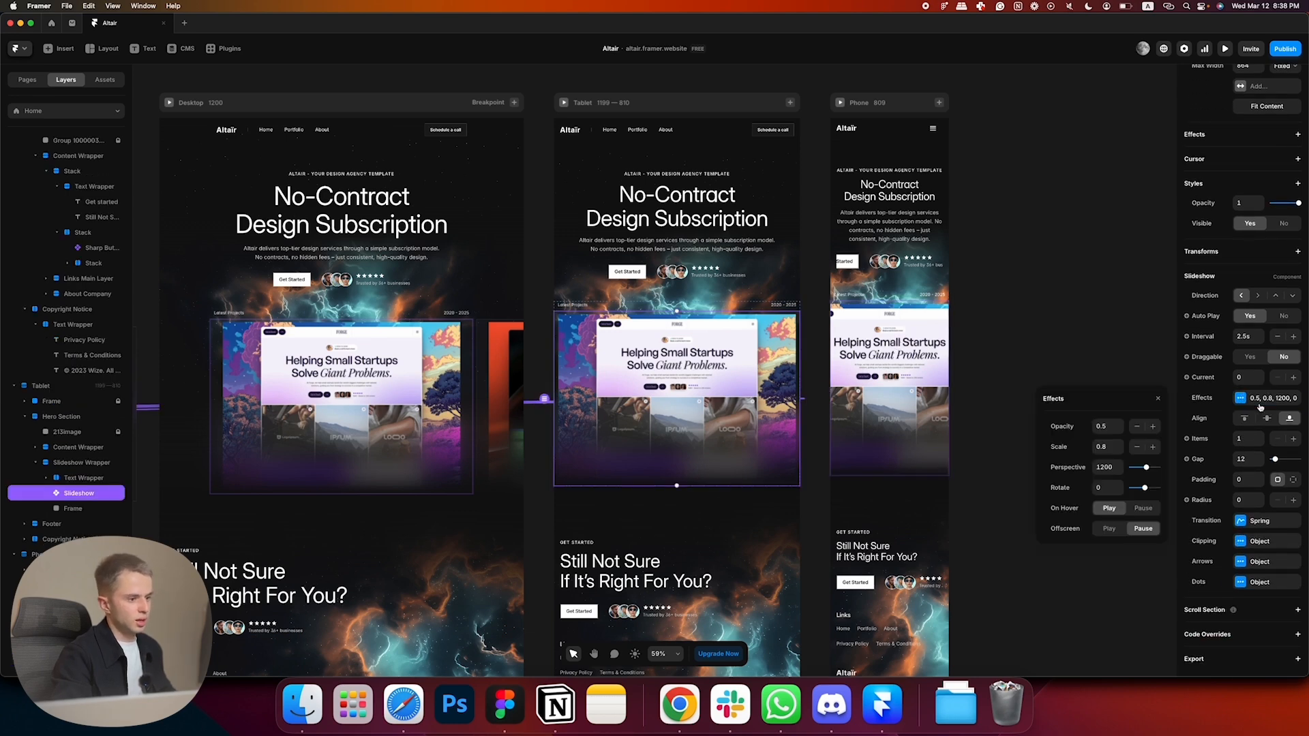
{"action": "scroll", "coordinate": [1010, 413], "scroll_direction": "down", "scroll_amount": 3}
{"action": "left_click", "coordinate": [1014, 418]}
- Move the three slide stacks beside the desktop breakpoint up to a Y position of about 349
{"action": "scroll", "coordinate": [955, 409], "scroll_direction": "left", "scroll_amount": 4}
{"action": "scroll", "coordinate": [750, 392], "scroll_direction": "down", "scroll_amount": 4}
{"action": "scroll", "coordinate": [518, 371], "scroll_direction": "left", "scroll_amount": 4}
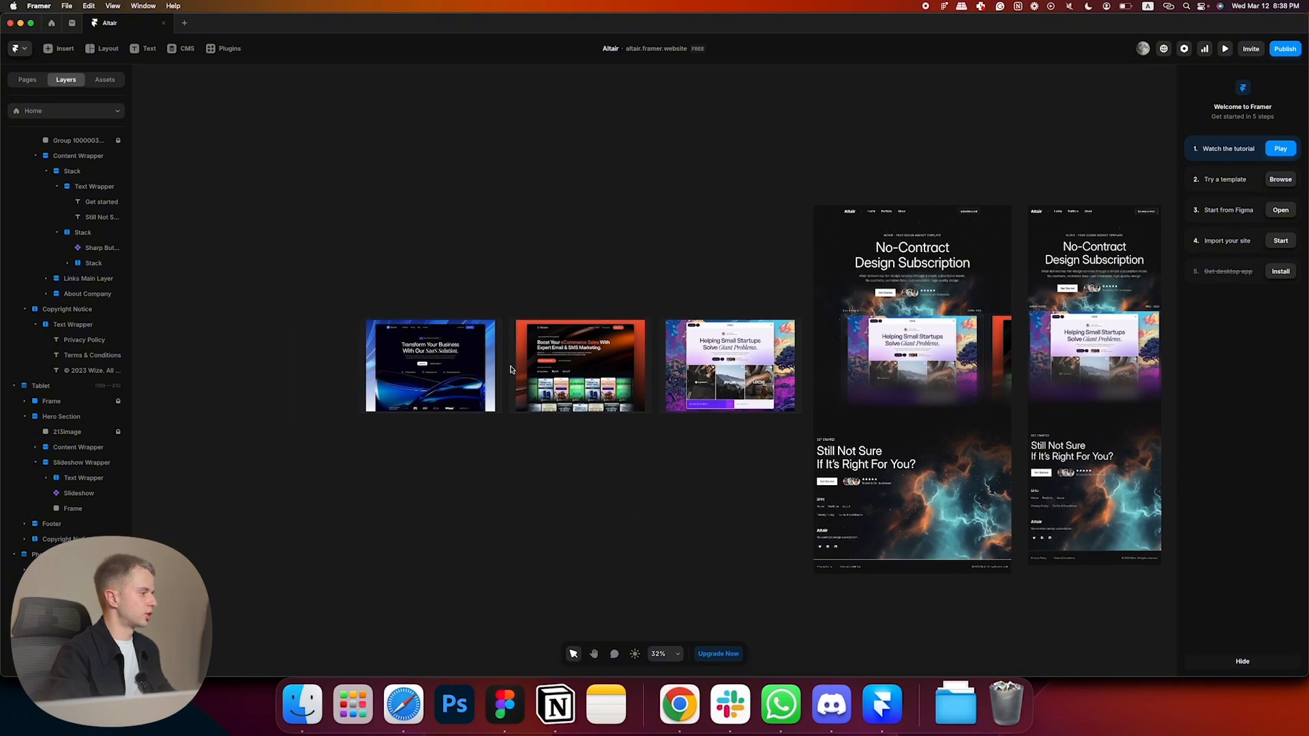
{"action": "left_click_drag", "start_coordinate": [313, 275], "coordinate": [805, 463]}
{"action": "left_click_drag", "start_coordinate": [691, 353], "coordinate": [696, 297]}
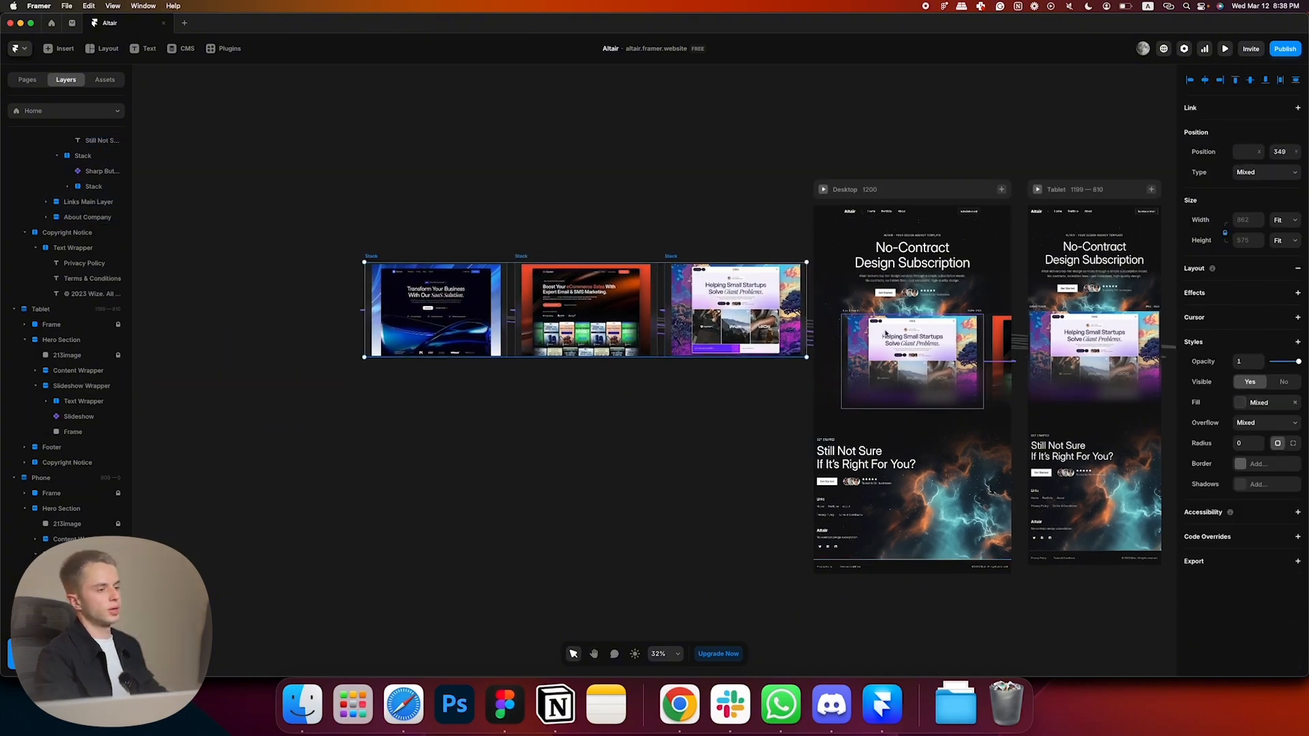
- Duplicate the three slide stacks below the originals and delete the second and third copies, keeping only the blue slide
{"action": "left_click", "coordinate": [886, 333]}
{"action": "scroll", "coordinate": [1021, 315], "scroll_direction": "right", "scroll_amount": 5}
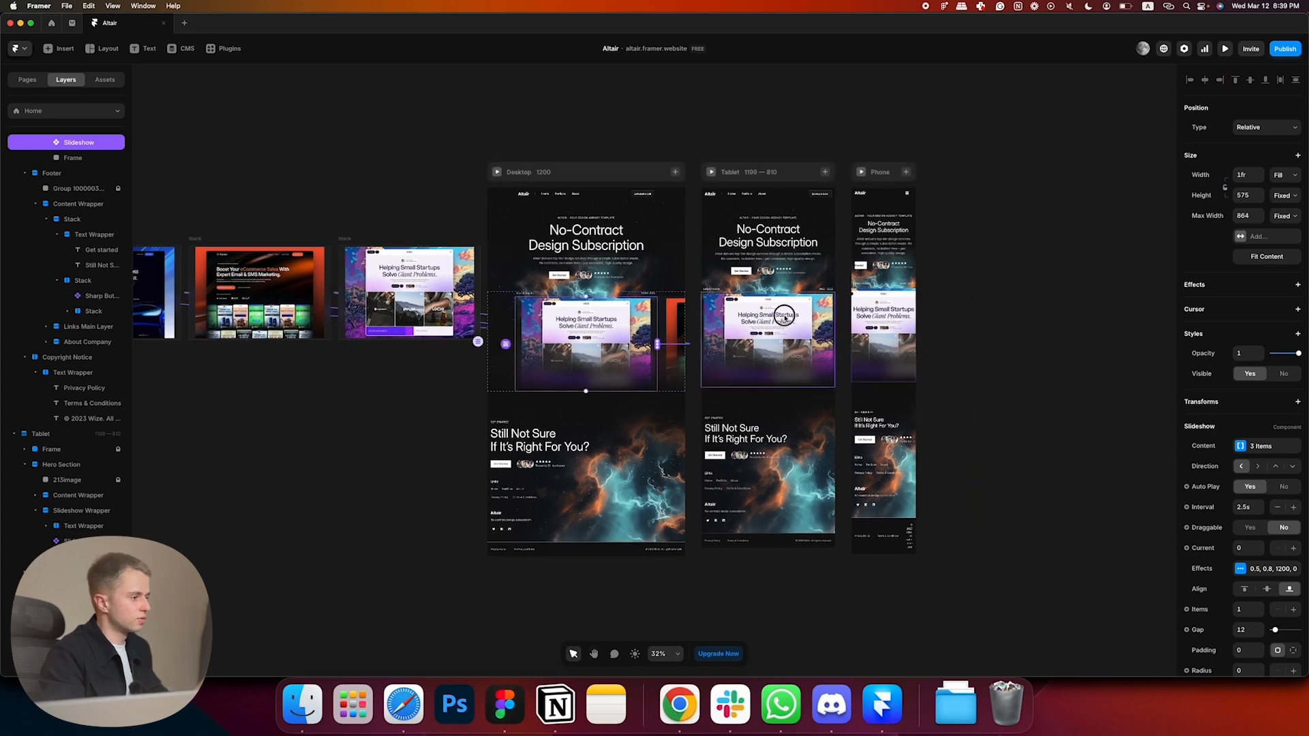
{"action": "left_click", "coordinate": [783, 313]}
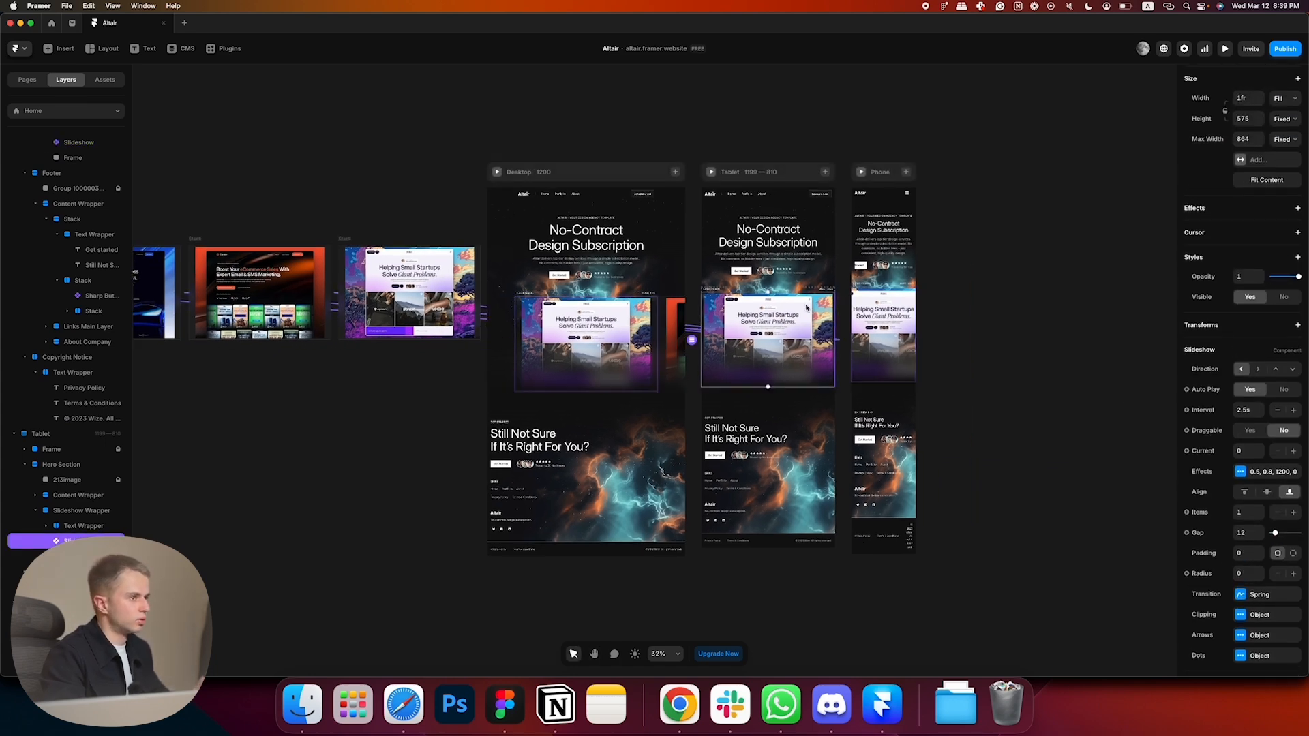
{"action": "left_click", "coordinate": [246, 140]}
{"action": "scroll", "coordinate": [401, 200], "scroll_direction": "left", "scroll_amount": 5}
{"action": "left_click_drag", "start_coordinate": [266, 197], "coordinate": [757, 379]}
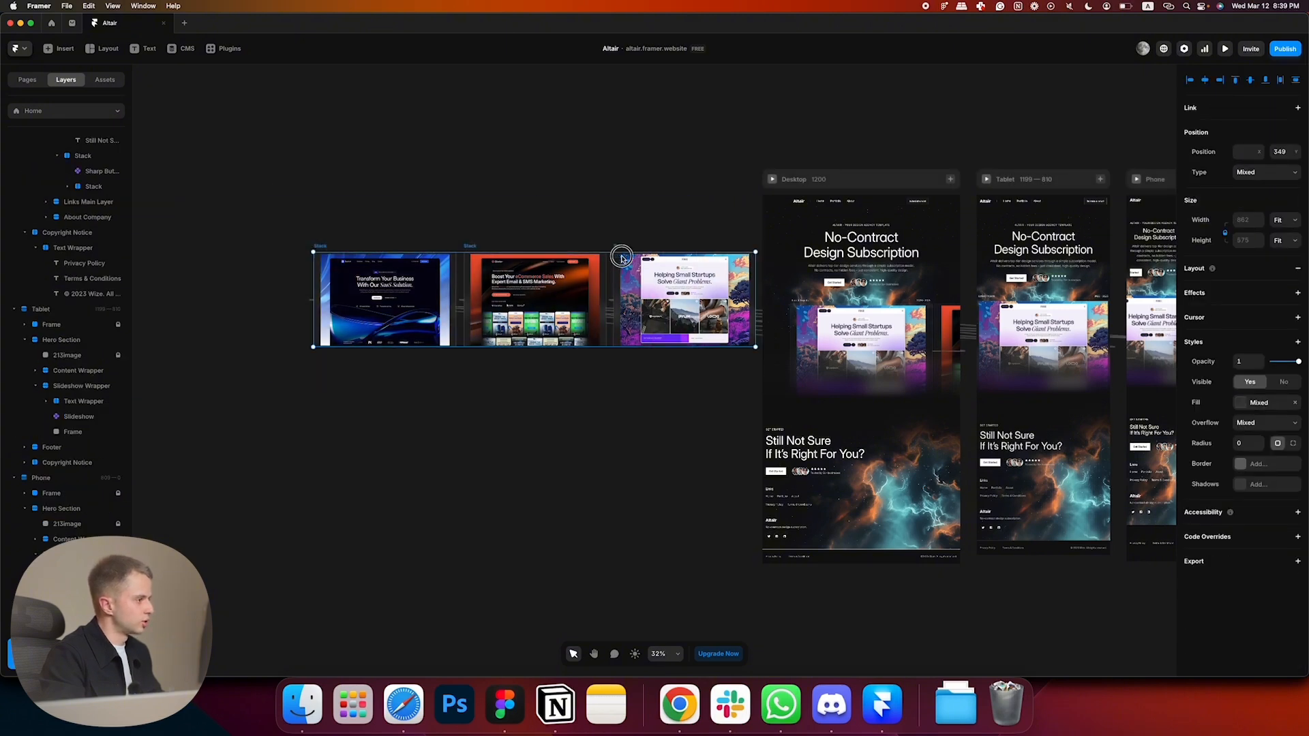
{"action": "left_click_drag", "start_coordinate": [621, 258], "coordinate": [623, 388]}
{"action": "left_click", "coordinate": [623, 375]}
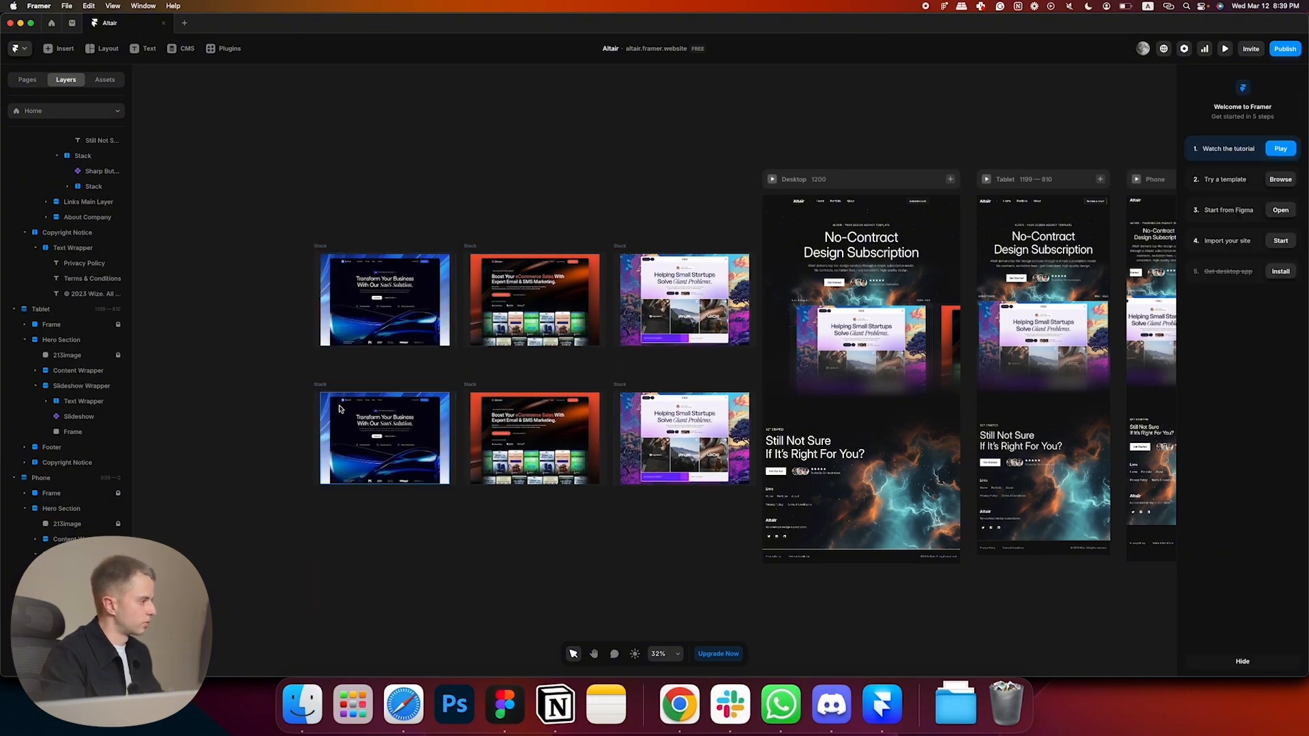
{"action": "left_click_drag", "start_coordinate": [462, 380], "coordinate": [753, 527]}
{"action": "key", "text": "Delete"}
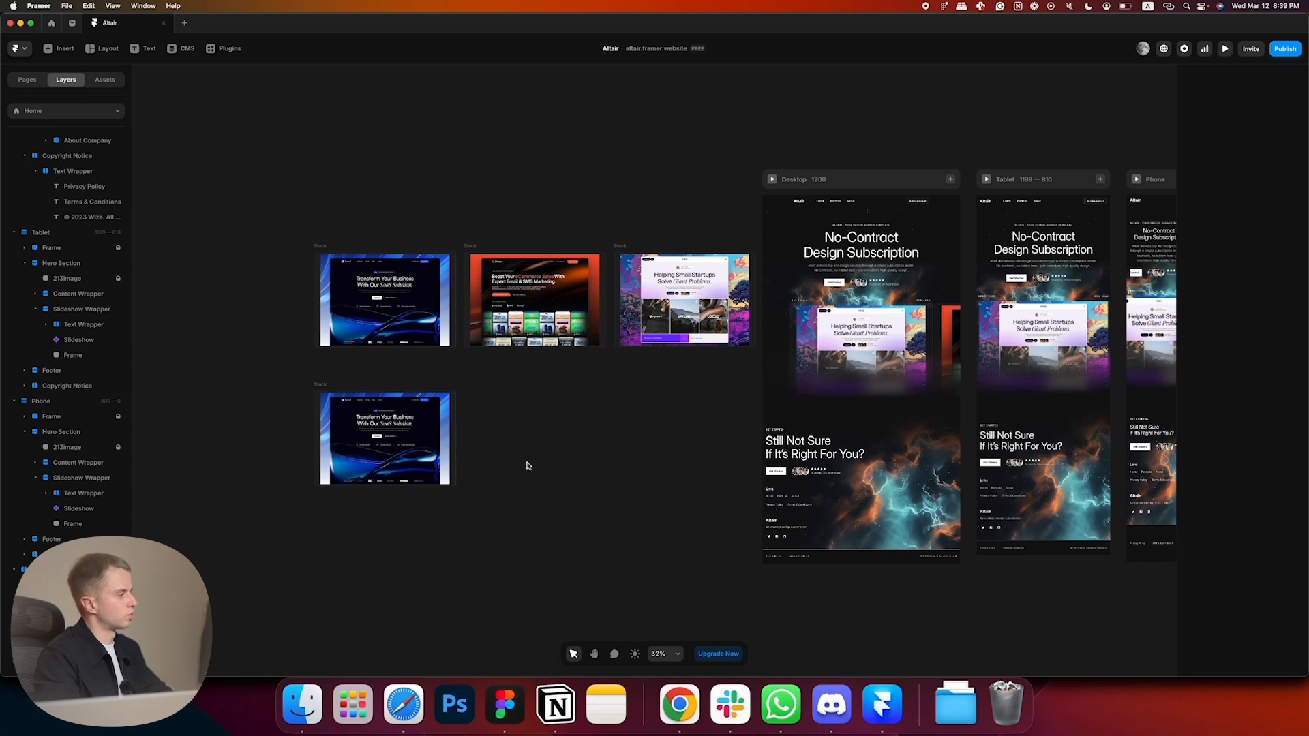
- Move the copied blue slide, shrink its image proportionally, and set its stack's right and left padding to 20
{"action": "left_click_drag", "start_coordinate": [409, 443], "coordinate": [572, 475]}
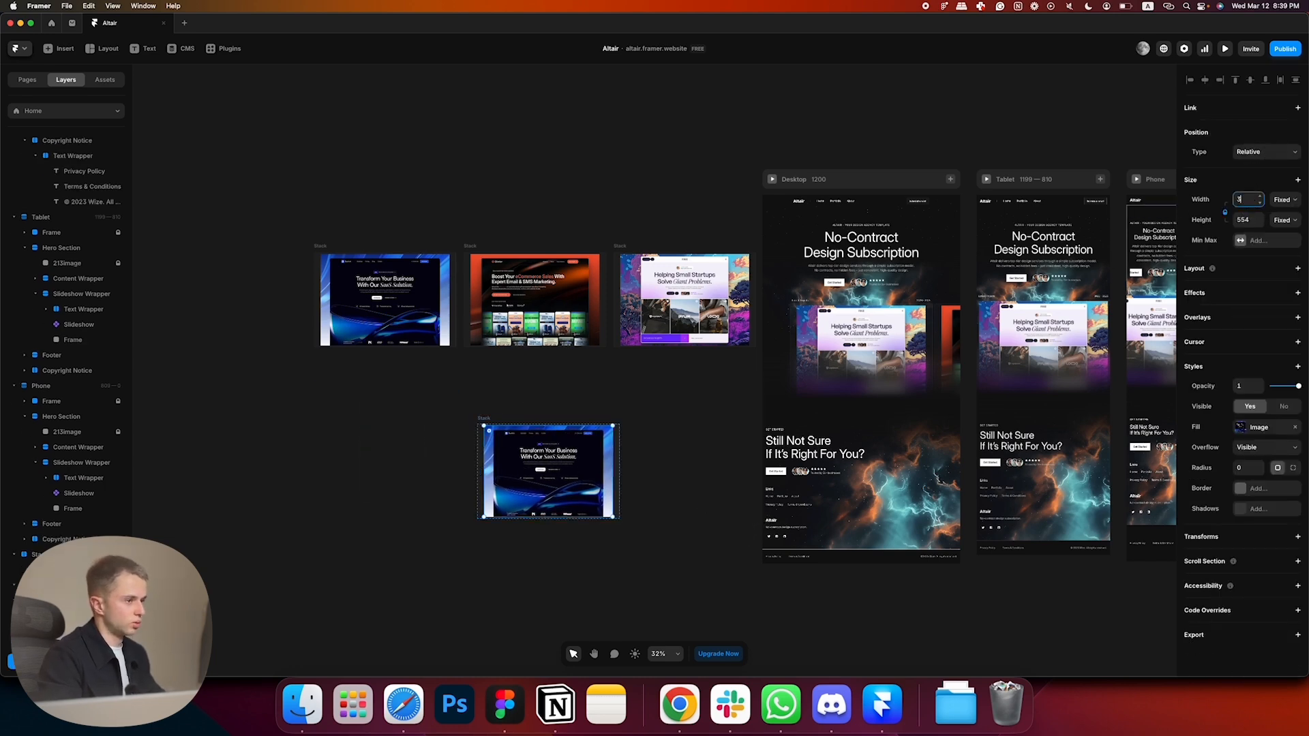
{"action": "key", "text": "Return"}
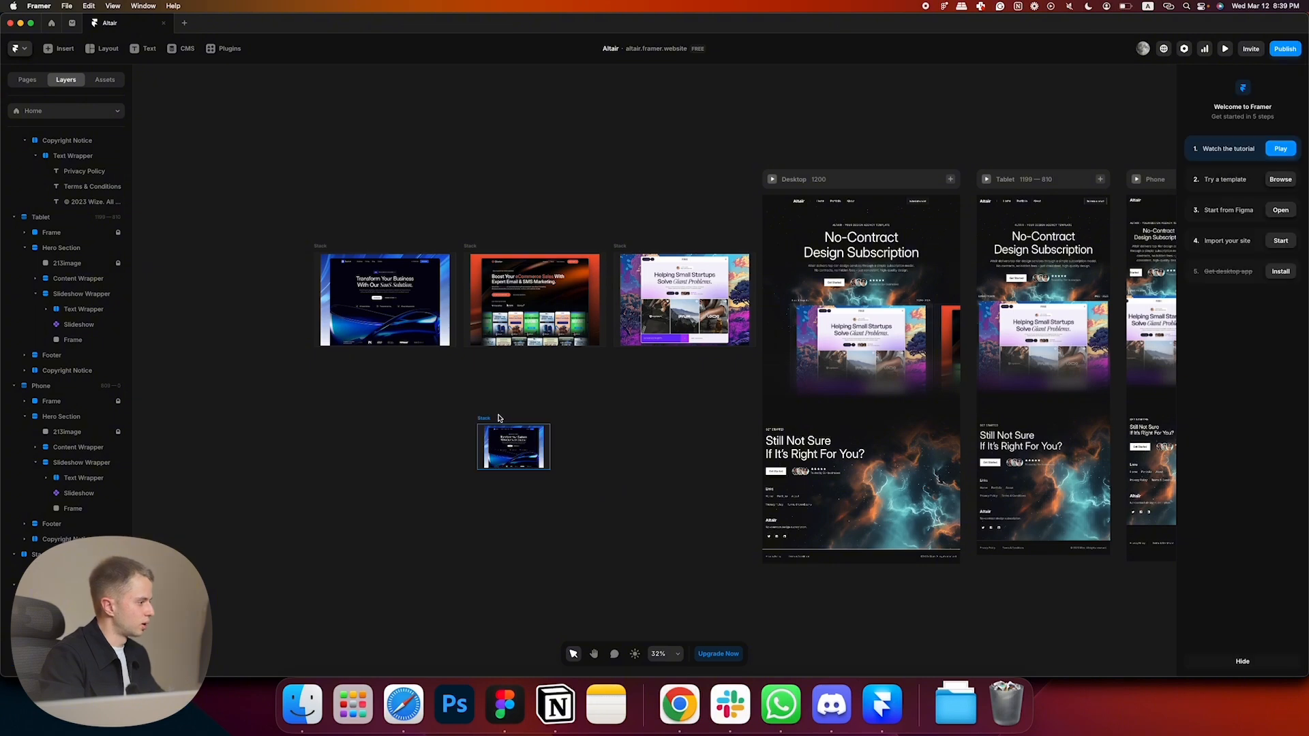
{"action": "left_click", "coordinate": [484, 418]}
{"action": "type", "text": "20"}
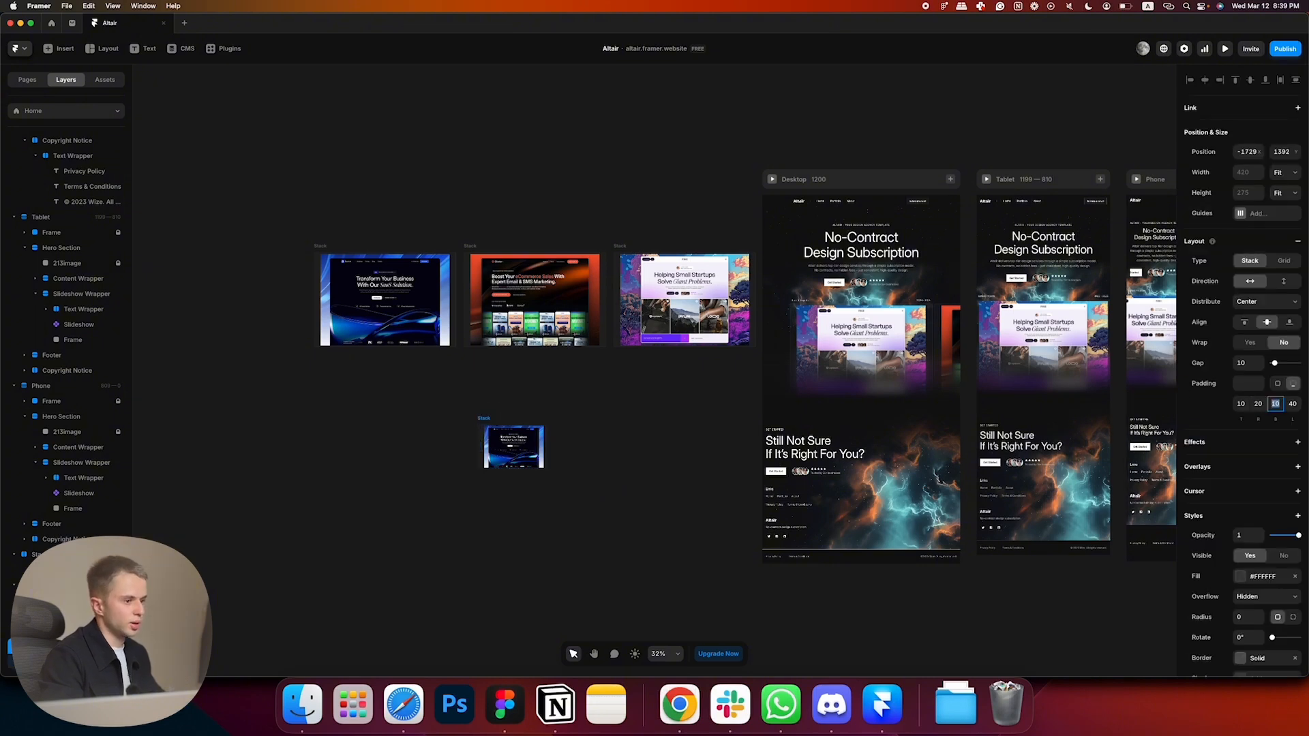
{"action": "key", "text": "Tab"}
{"action": "key", "text": "Tab"}
{"action": "type", "text": "20"}
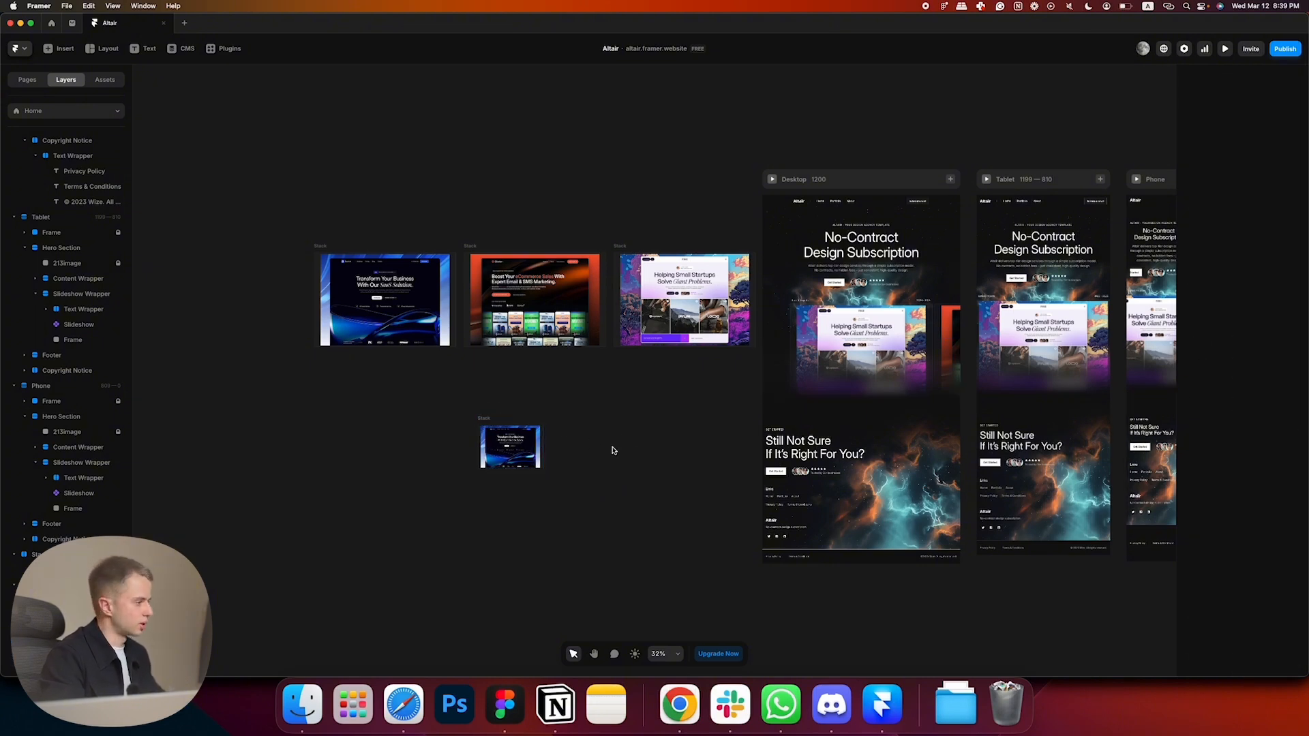
- Move the small blue slide stack aside and duplicate it twice to make a row of three small slides
{"action": "left_click", "coordinate": [610, 449]}
{"action": "left_click_drag", "start_coordinate": [487, 420], "coordinate": [424, 414]}
{"action": "key", "text": "super+d"}
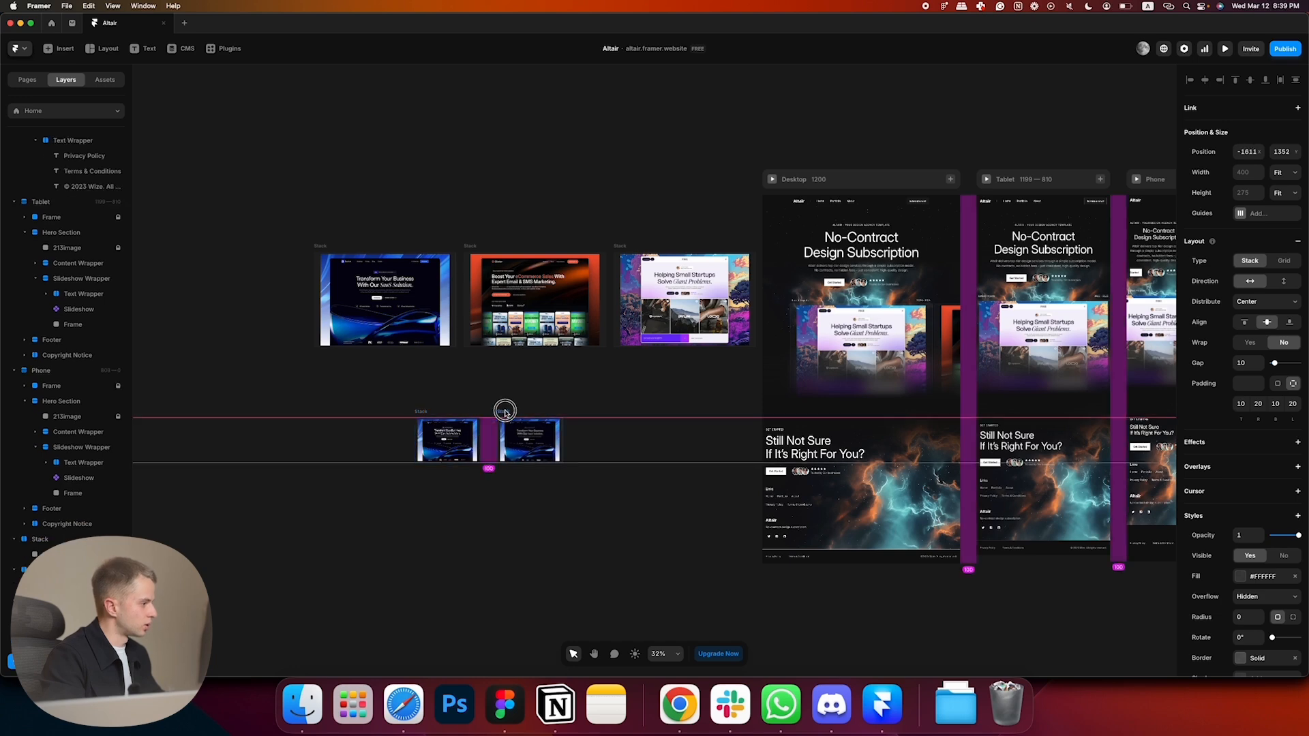
{"action": "key", "text": "super+d"}
- Copy the image fill of the large orange slide and paste it onto the second small slide
{"action": "scroll", "coordinate": [532, 338], "scroll_direction": "down", "scroll_amount": 3}
{"action": "left_click", "coordinate": [632, 240]}
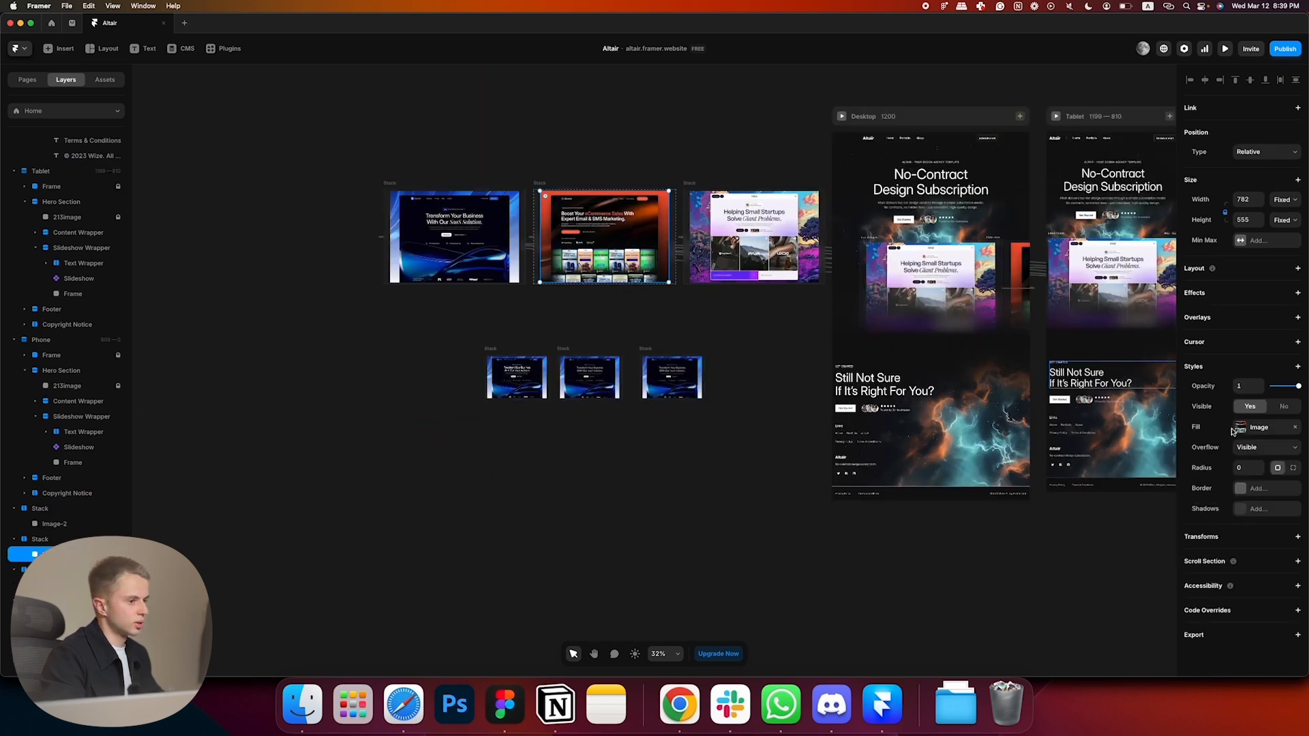
{"action": "right_click", "coordinate": [1252, 428]}
{"action": "left_click", "coordinate": [1261, 436]}
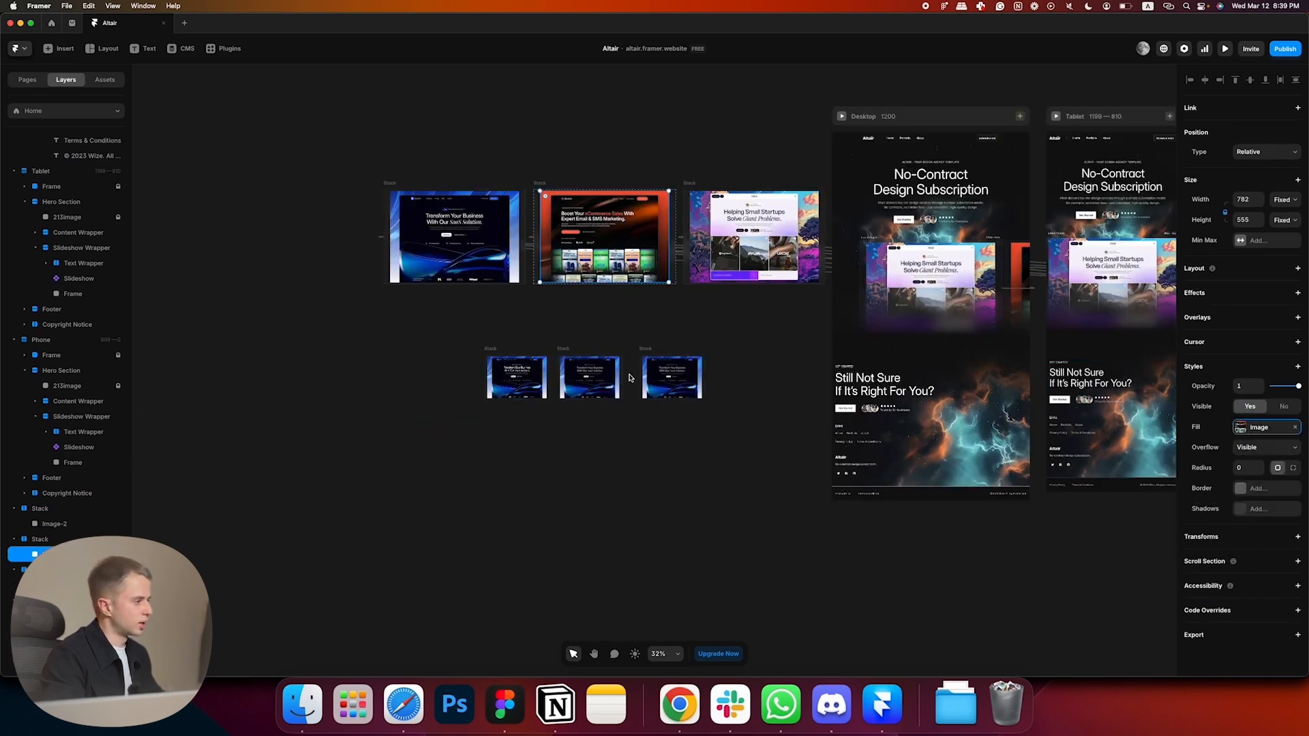
{"action": "left_click", "coordinate": [587, 375]}
{"action": "right_click", "coordinate": [1236, 427]}
{"action": "left_click", "coordinate": [1245, 450]}
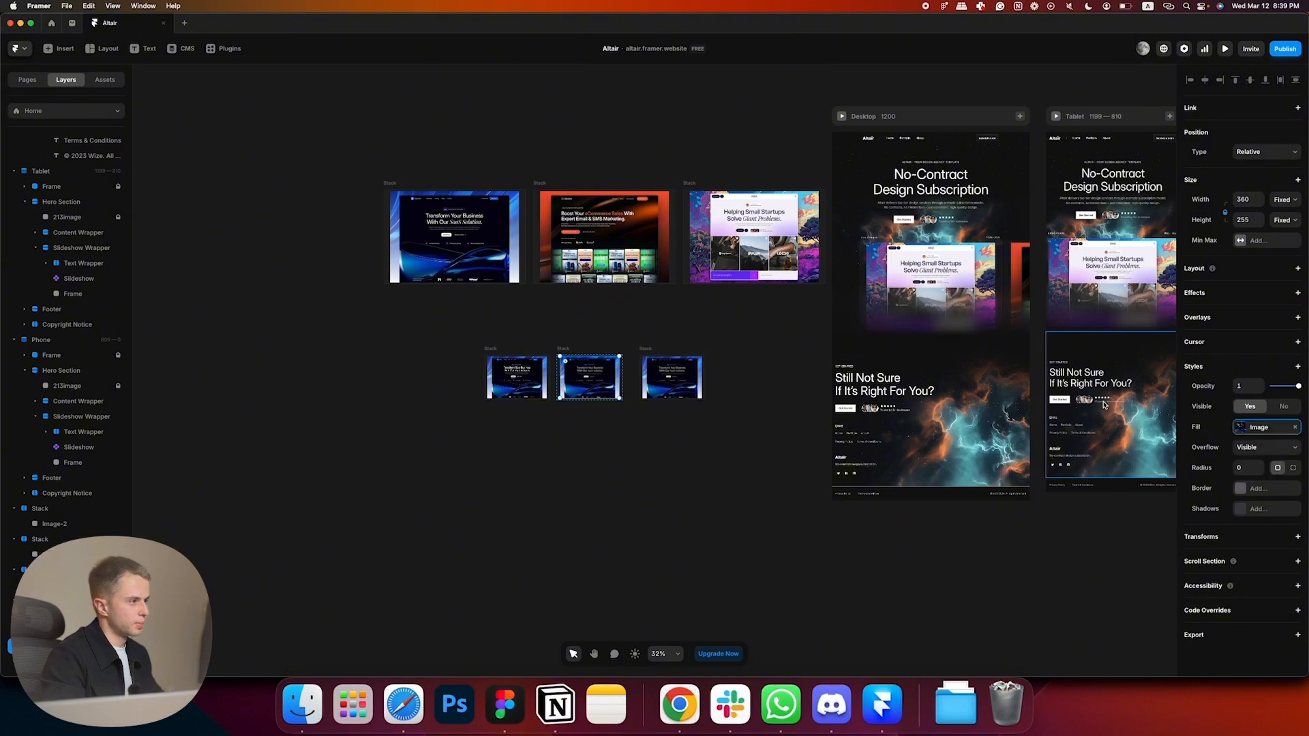
- Copy the image fill of the large purple landscape slide and paste it onto the third small slide
{"action": "left_click", "coordinate": [754, 237]}
{"action": "right_click", "coordinate": [1250, 428]}
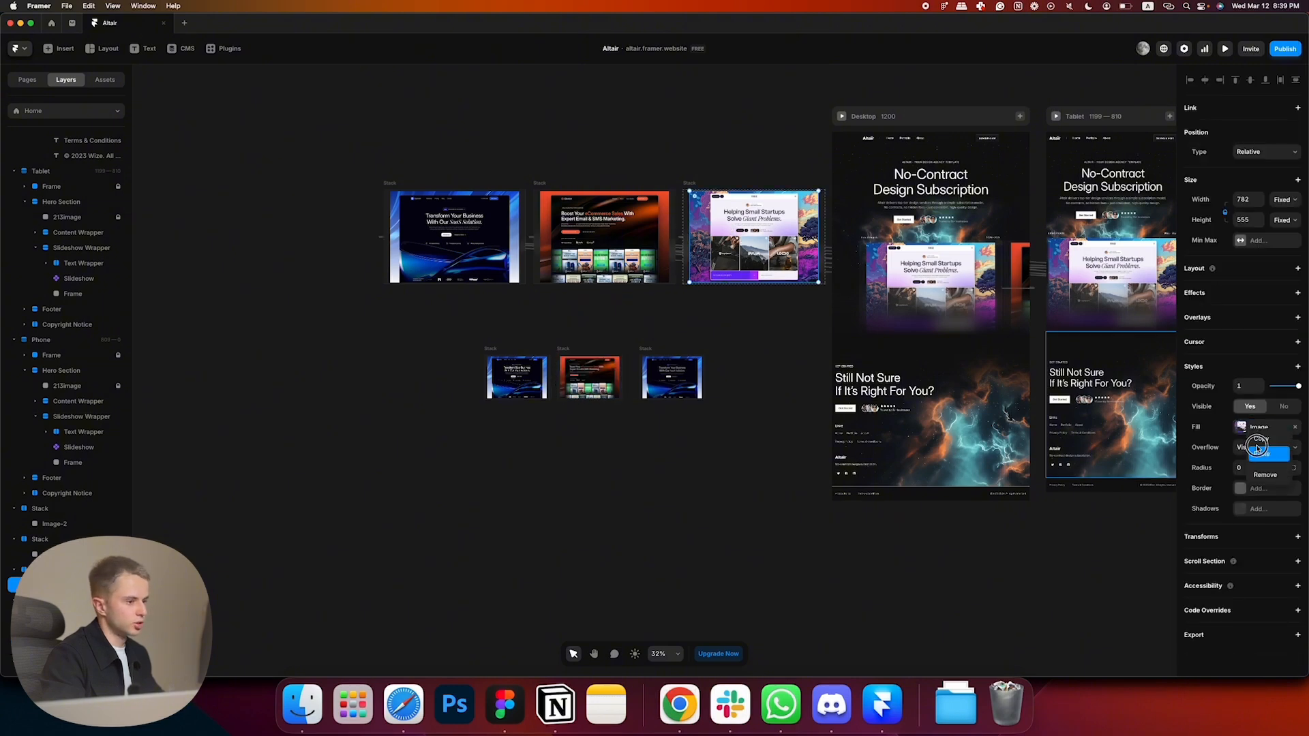
{"action": "left_click", "coordinate": [1259, 451]}
{"action": "left_click", "coordinate": [1259, 449]}
{"action": "left_click", "coordinate": [1169, 447]}
{"action": "key", "text": "super+z"}
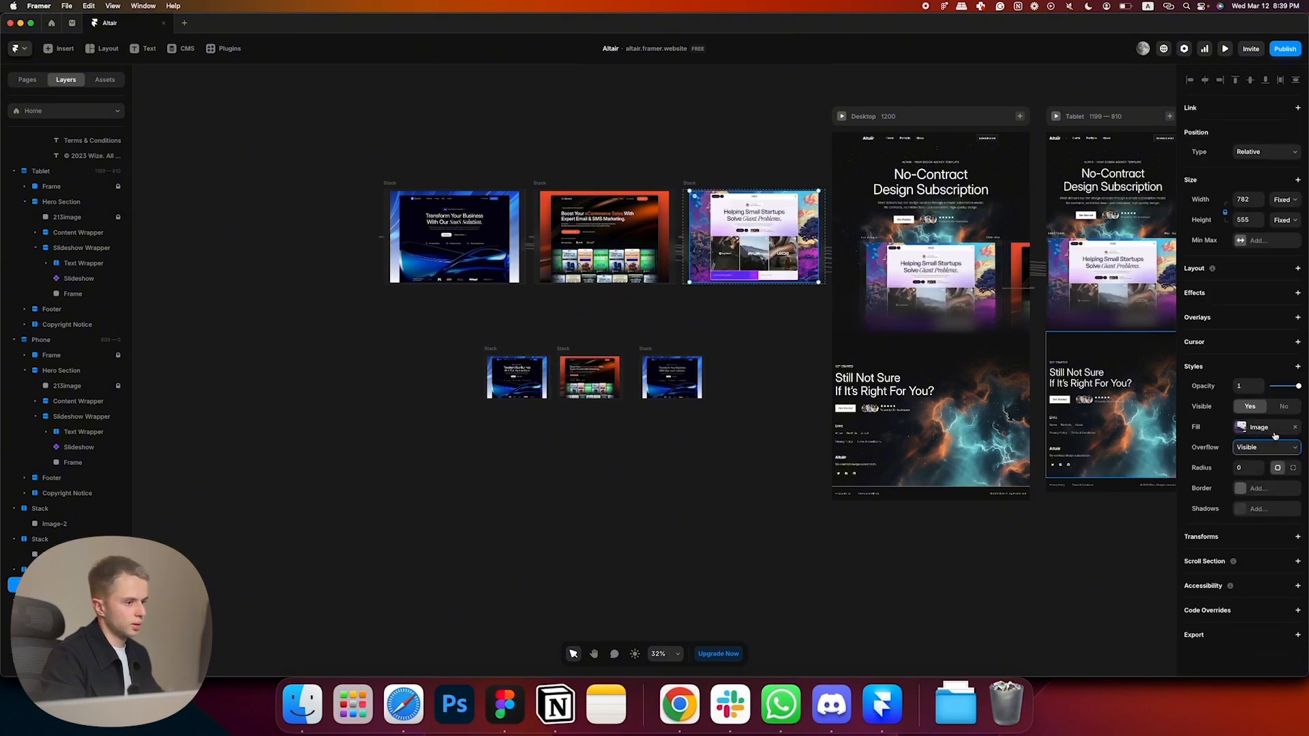
{"action": "left_click", "coordinate": [672, 377]}
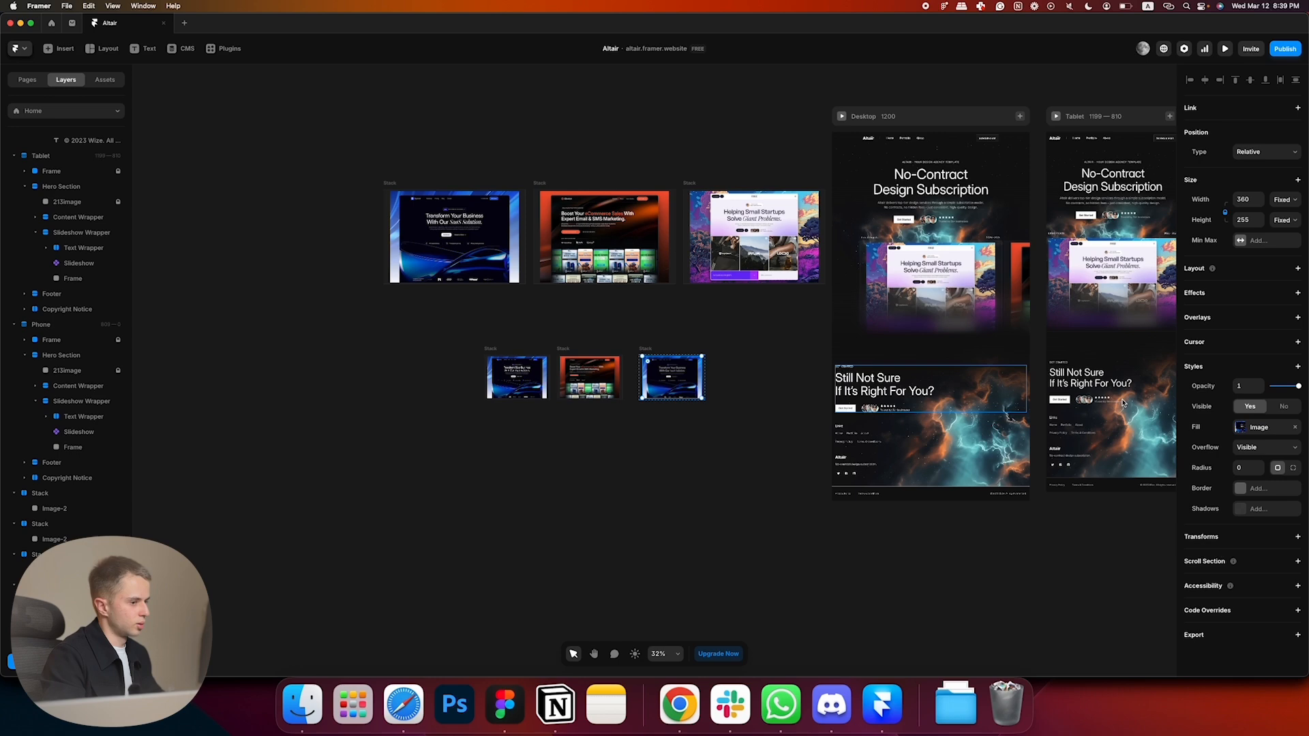
{"action": "right_click", "coordinate": [1248, 427]}
{"action": "left_click", "coordinate": [1258, 450]}
- Reposition the three small slide stacks in an evenly spaced row beneath the large ones
{"action": "left_click", "coordinate": [539, 426]}
{"action": "left_click_drag", "start_coordinate": [635, 357], "coordinate": [685, 349]}
{"action": "left_click_drag", "start_coordinate": [575, 349], "coordinate": [628, 346]}
{"action": "left_click_drag", "start_coordinate": [497, 350], "coordinate": [550, 351]}
- Duplicate the slideshow on the desktop breakpoint and set the copy's height to 275
{"action": "left_click", "coordinate": [833, 257]}
{"action": "key", "text": "super+d"}
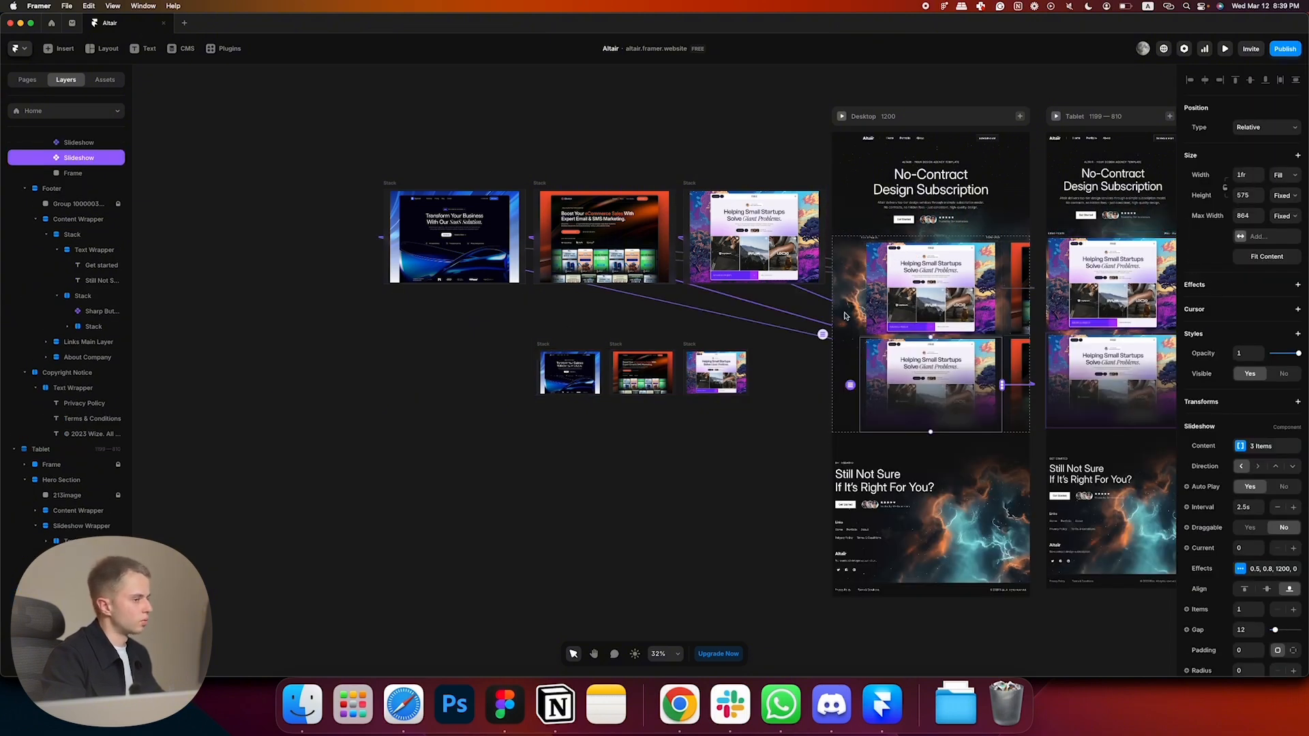
{"action": "scroll", "coordinate": [874, 308], "scroll_direction": "up", "scroll_amount": 3}
{"action": "key", "text": "super+z"}
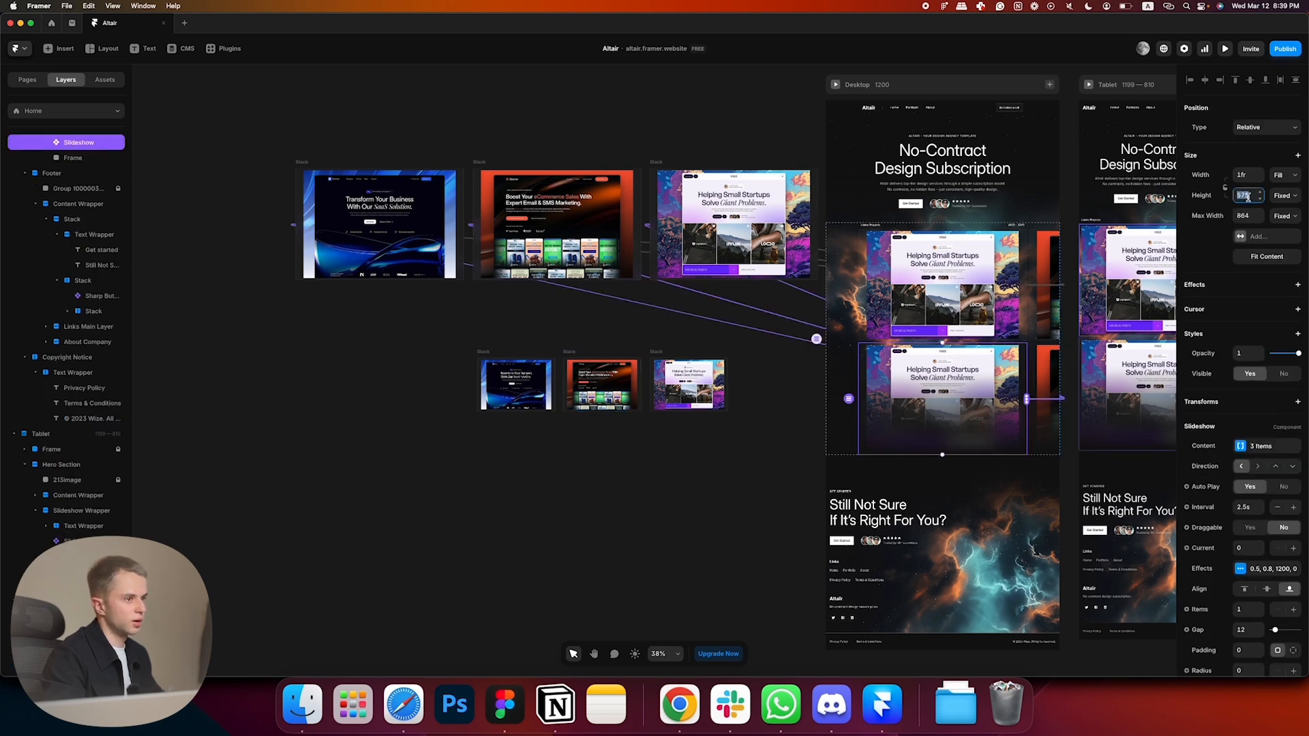
{"action": "type", "text": "75"}
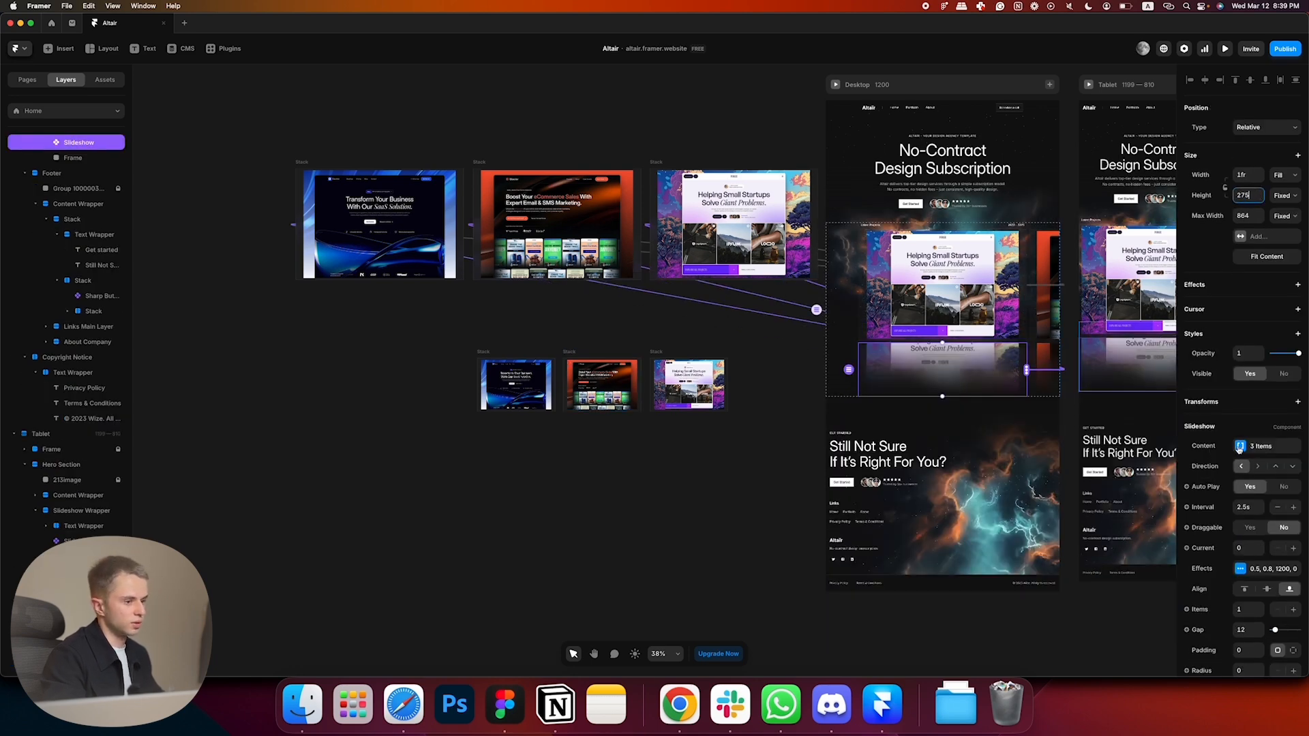
- Remove all content items from the duplicated slideshow and connect it to the small purple, orange and blue slide stacks
{"action": "left_click", "coordinate": [1276, 446]}
{"action": "right_click", "coordinate": [1151, 477]}
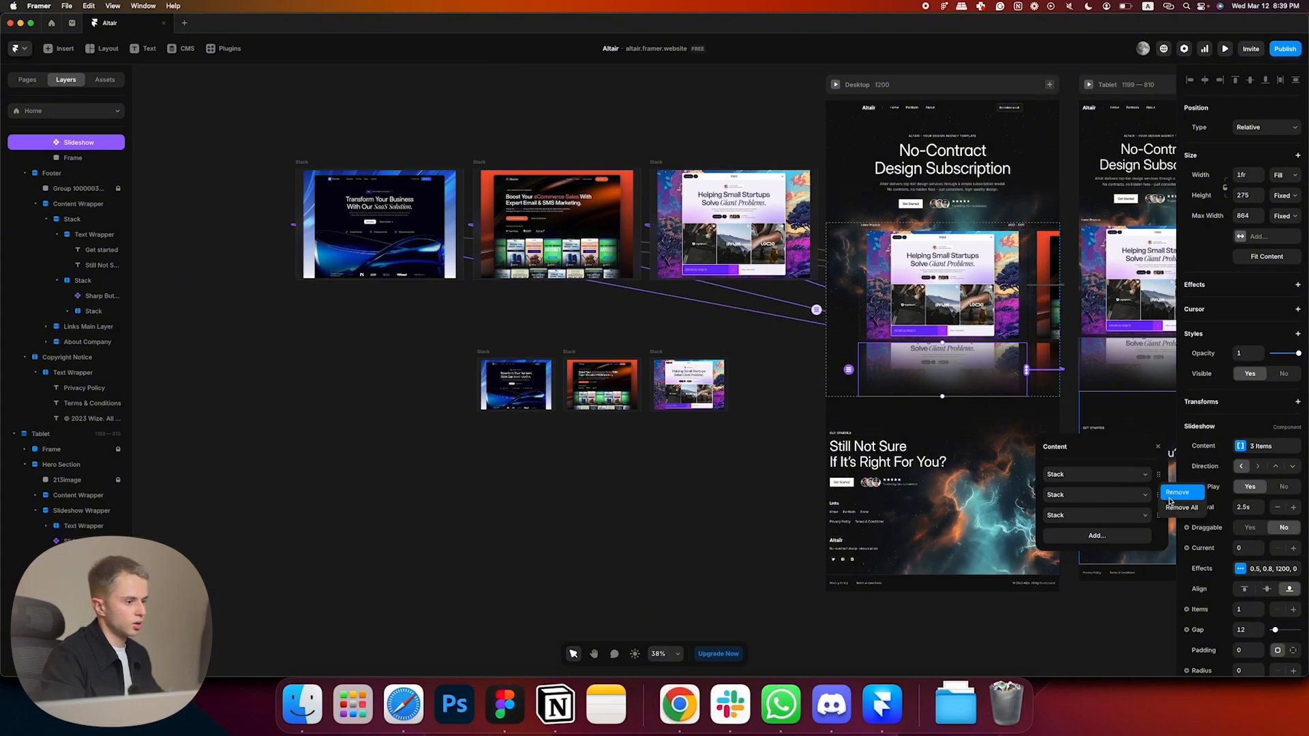
{"action": "left_click", "coordinate": [1183, 508]}
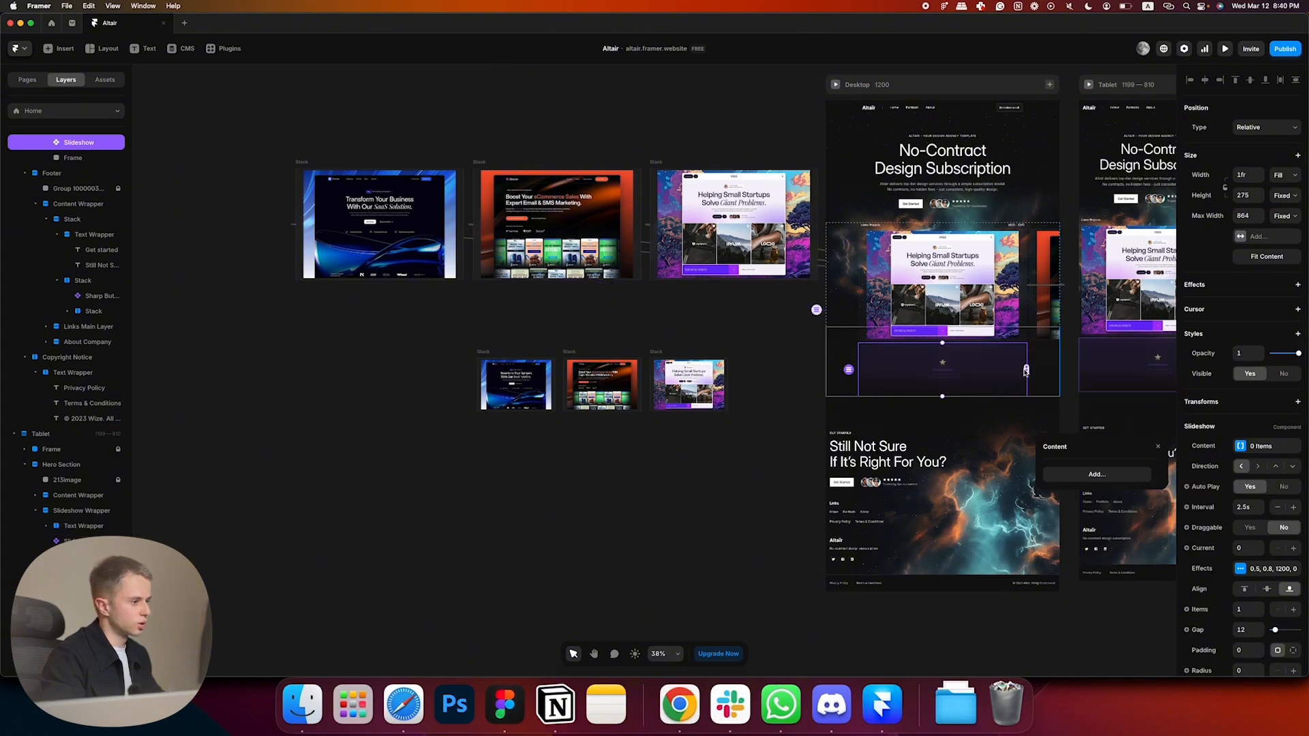
{"action": "left_click_drag", "start_coordinate": [1026, 370], "coordinate": [690, 384]}
{"action": "left_click_drag", "start_coordinate": [1031, 371], "coordinate": [601, 383]}
{"action": "left_click_drag", "start_coordinate": [1026, 371], "coordinate": [516, 385]}
{"action": "left_click", "coordinate": [1159, 448]}
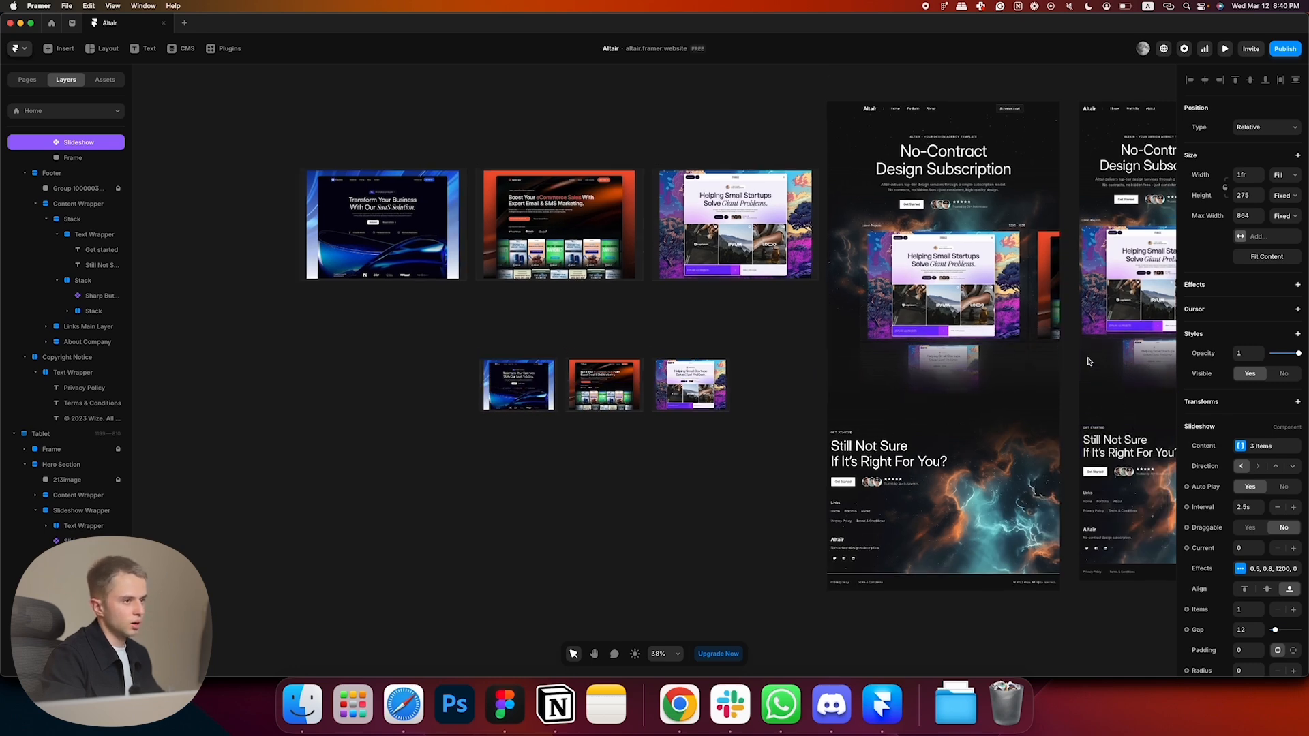
- Hide the small slideshow on desktop, and on the phone breakpoint make it visible in place of the large slideshow
{"action": "scroll", "coordinate": [668, 312], "scroll_direction": "right", "scroll_amount": 3}
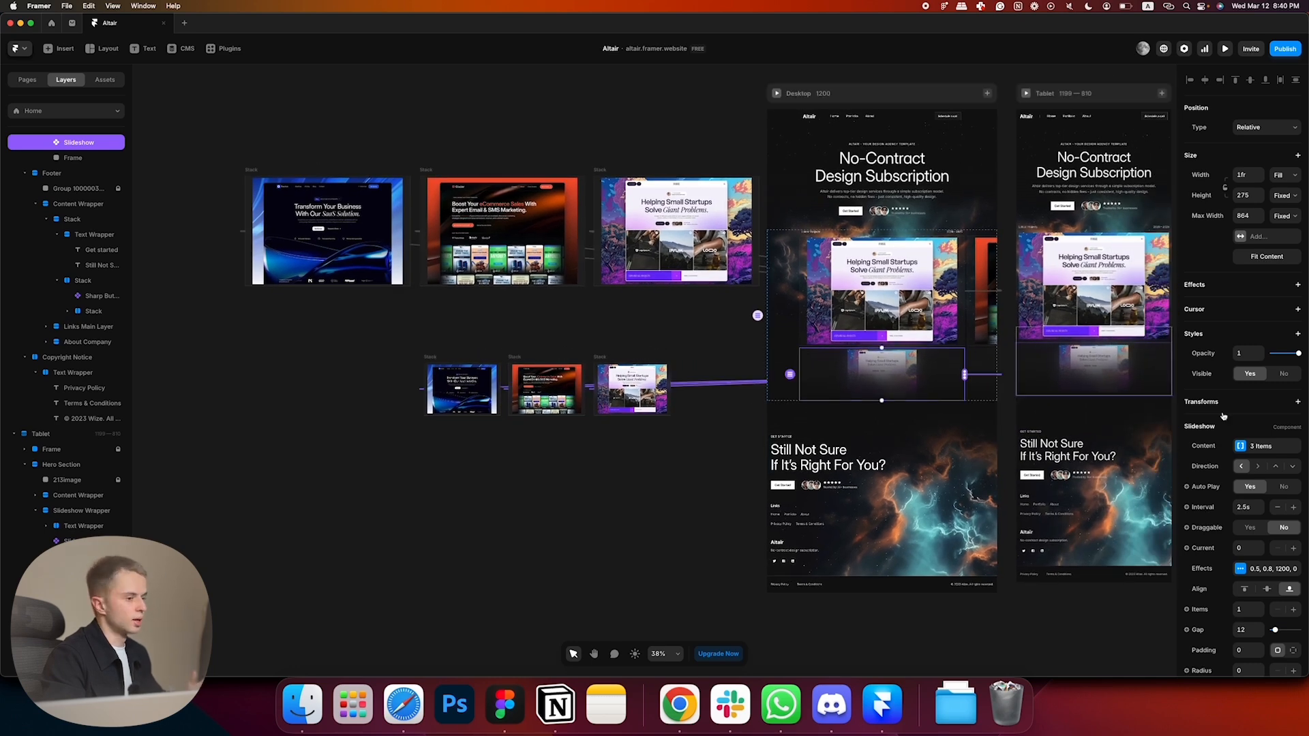
{"action": "left_click", "coordinate": [1276, 380]}
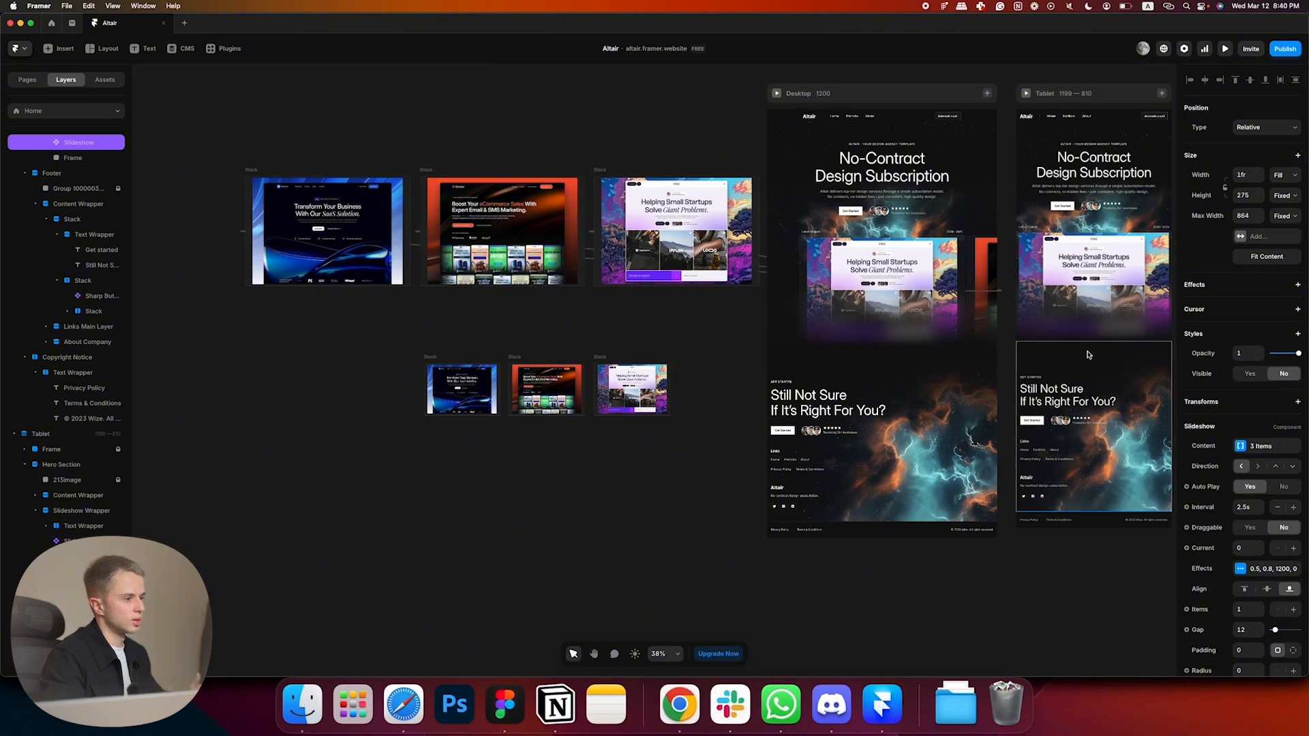
{"action": "scroll", "coordinate": [844, 327], "scroll_direction": "right", "scroll_amount": 10}
{"action": "left_click", "coordinate": [1008, 304]}
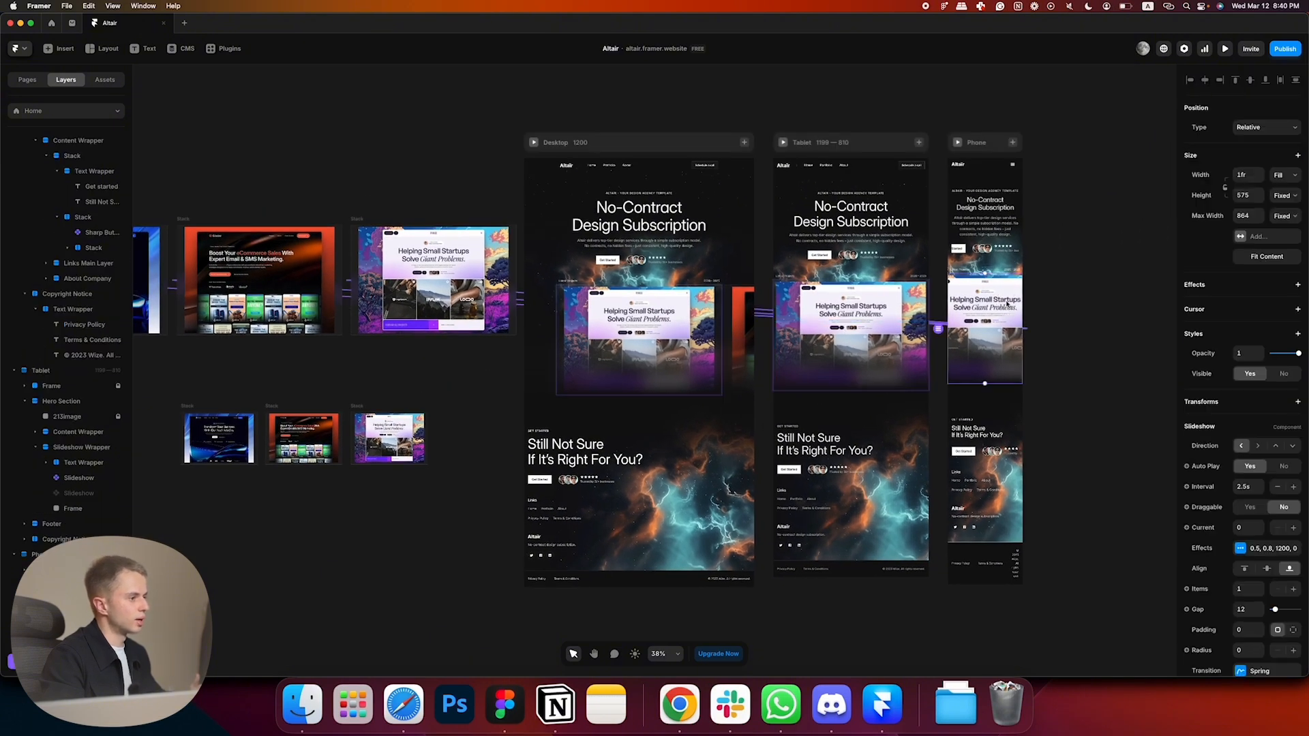
{"action": "scroll", "coordinate": [81, 613], "scroll_direction": "down", "scroll_amount": 2}
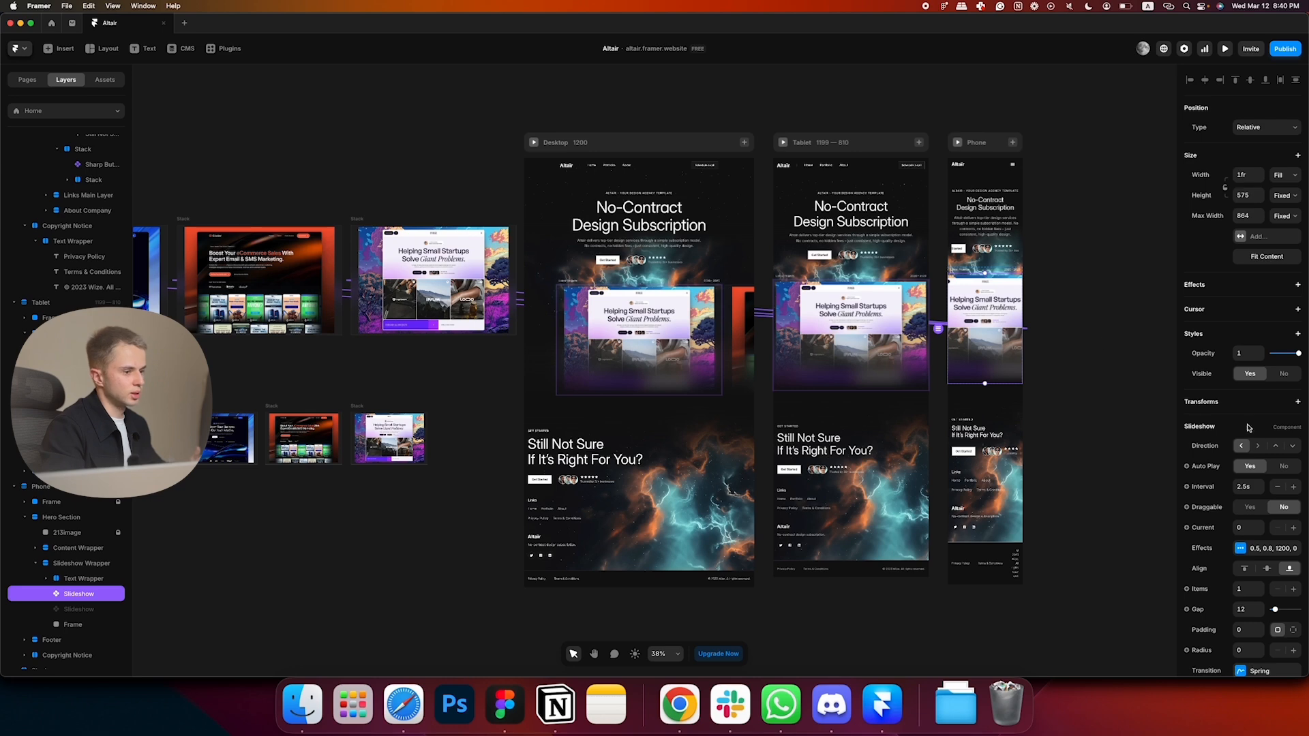
{"action": "left_click", "coordinate": [1285, 374]}
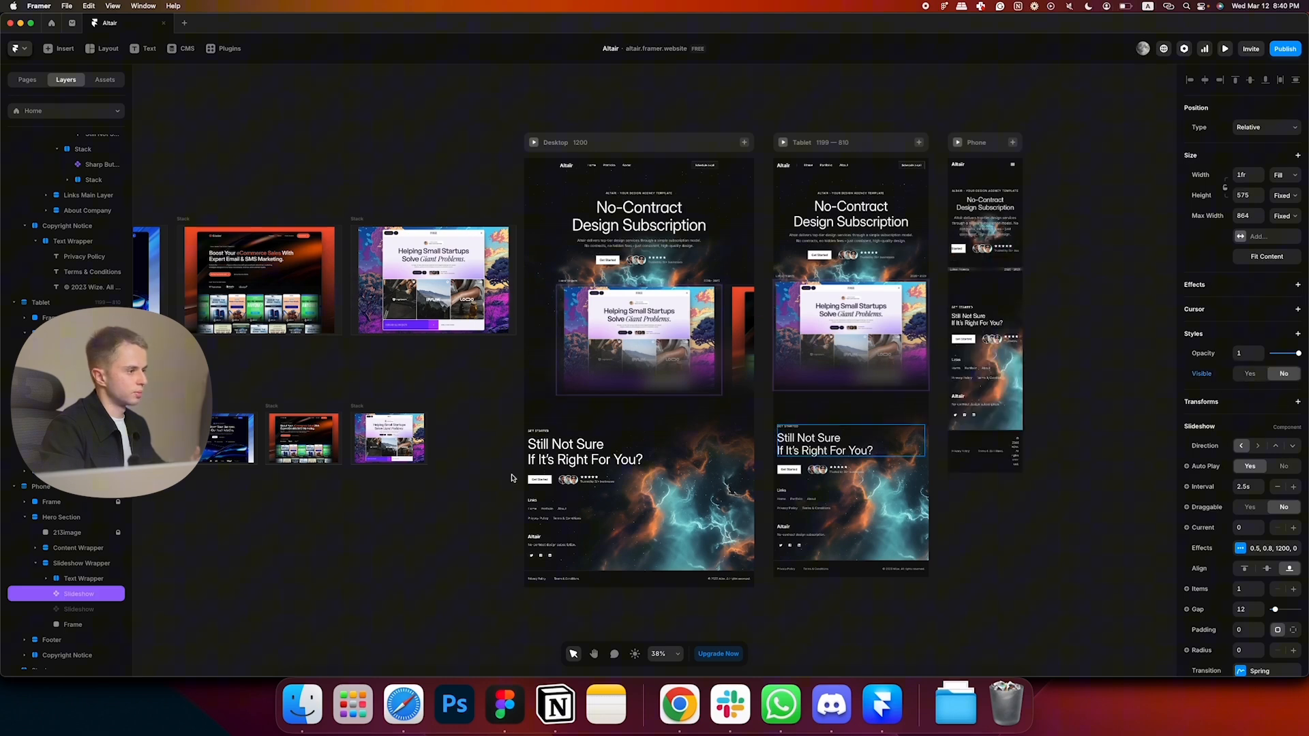
{"action": "left_click", "coordinate": [102, 609]}
{"action": "left_click", "coordinate": [1258, 376]}
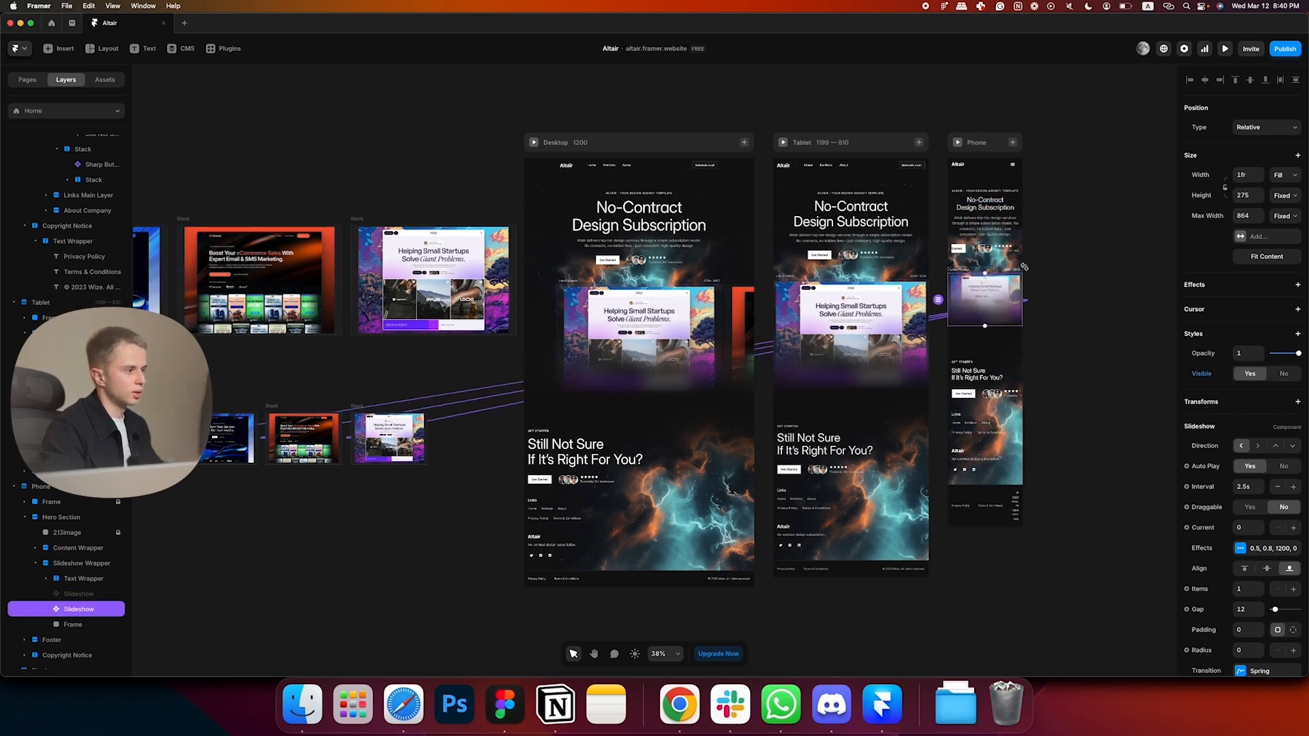
- Shrink the background blur frame over the phone slideshow by lowering its upper edge to about mid-slide
{"action": "scroll", "coordinate": [1084, 273], "scroll_direction": "up", "scroll_amount": 5}
{"action": "left_click", "coordinate": [1089, 273]}
{"action": "scroll", "coordinate": [1090, 274], "scroll_direction": "up", "scroll_amount": 5}
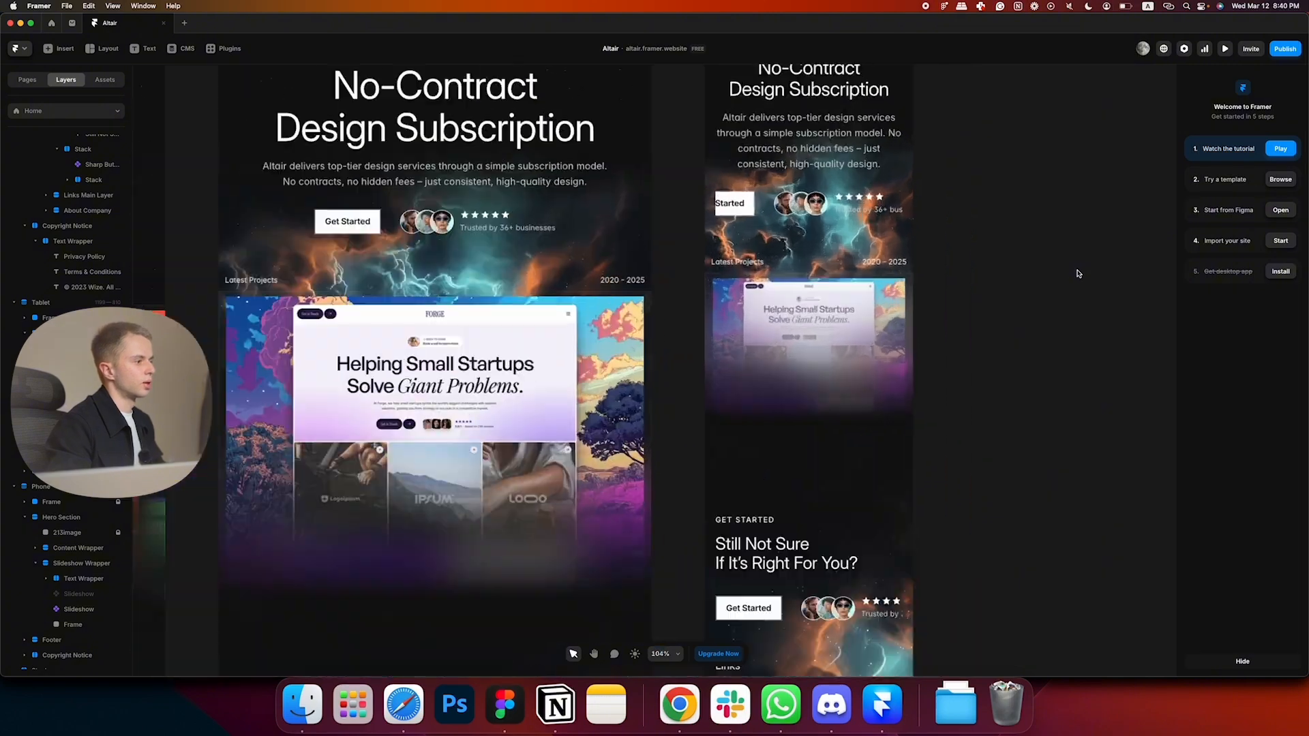
{"action": "left_click", "coordinate": [857, 332]}
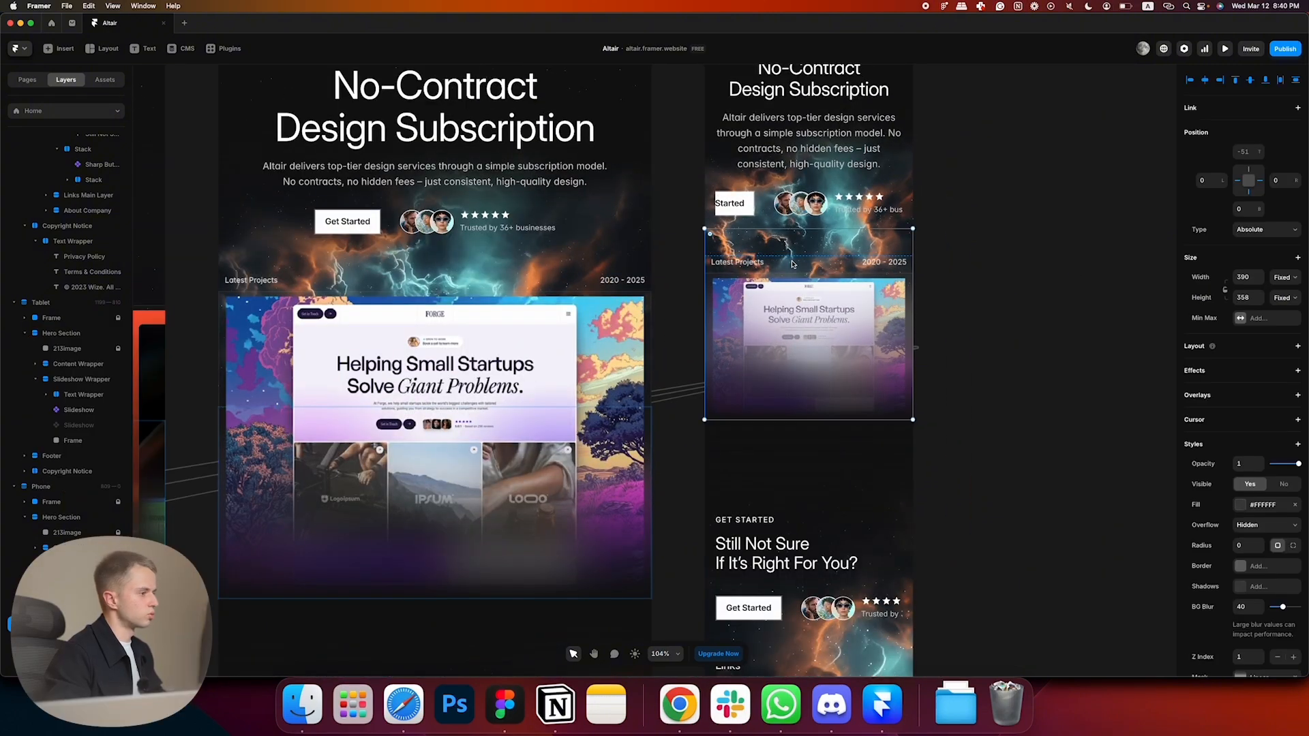
{"action": "left_click_drag", "start_coordinate": [822, 234], "coordinate": [822, 324]}
{"action": "left_click", "coordinate": [1046, 371]}
- Preview the phone breakpoint at a width of 420 to check the small slideshow, and return to the canvas
{"action": "scroll", "coordinate": [959, 345], "scroll_direction": "up", "scroll_amount": 5}
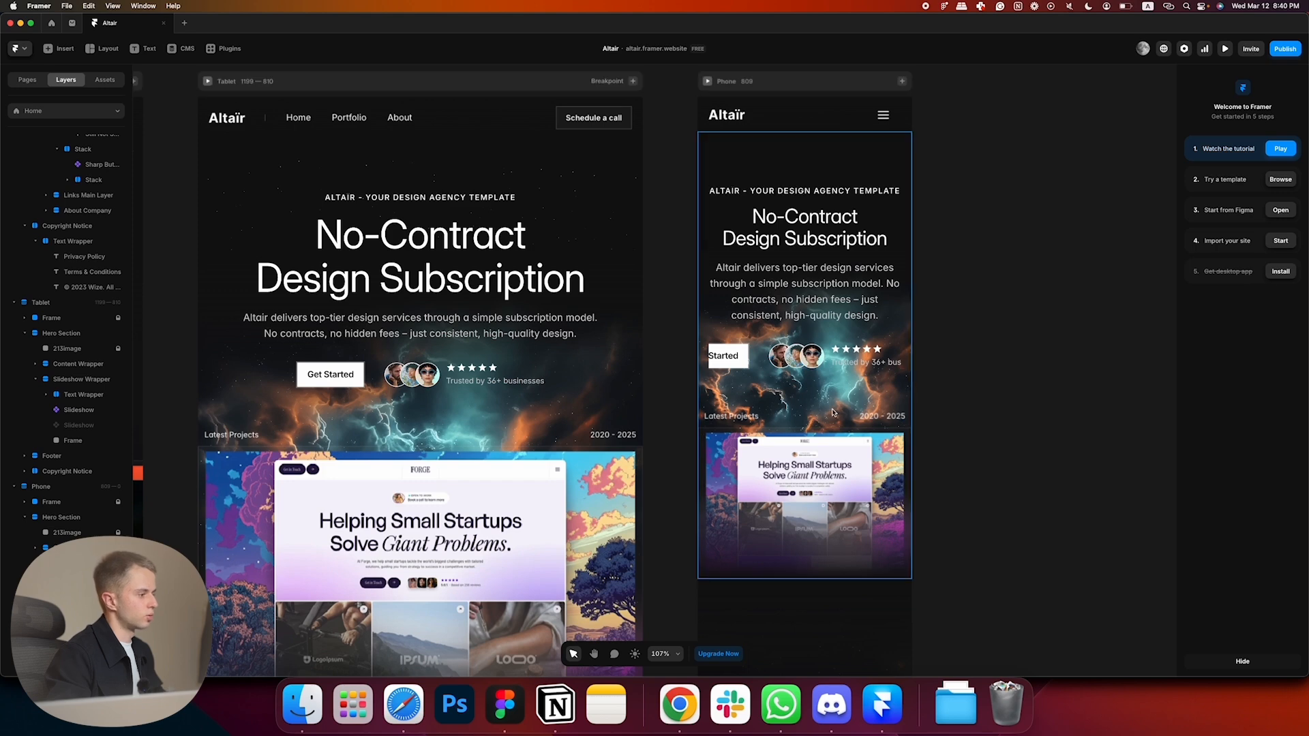
{"action": "left_click", "coordinate": [807, 429]}
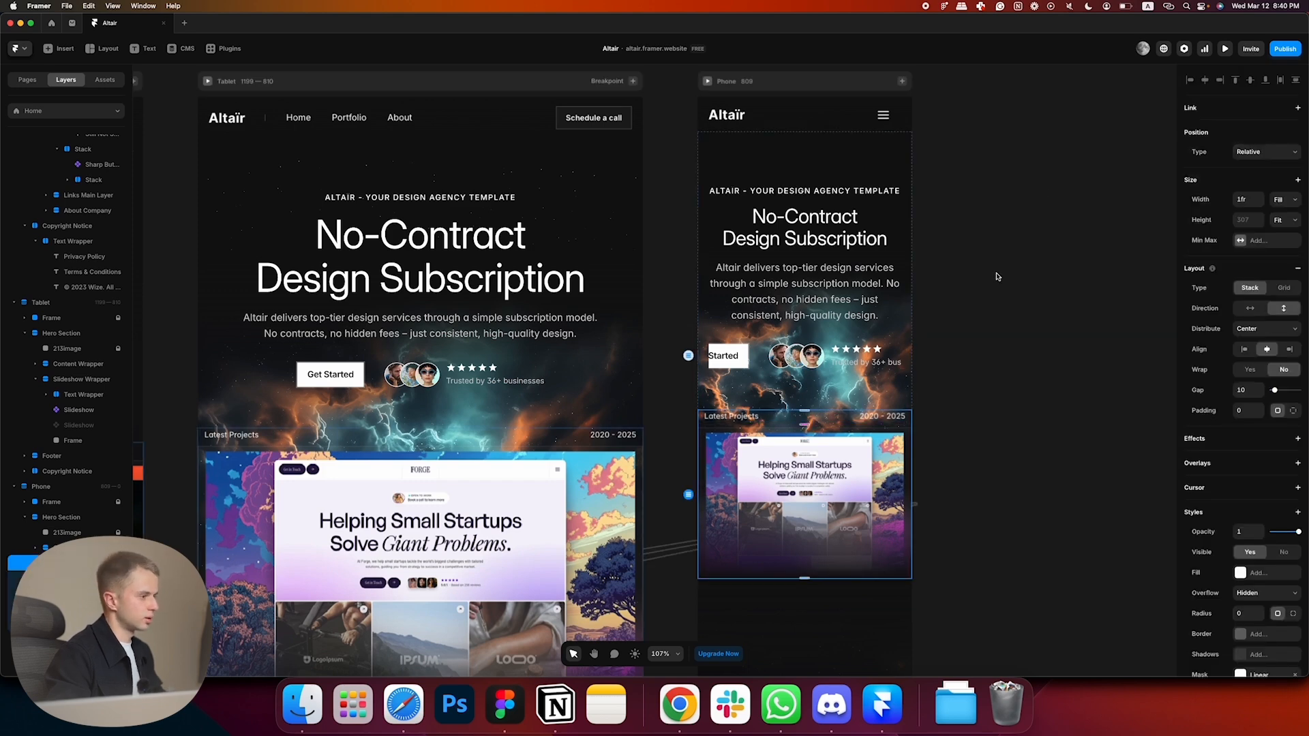
{"action": "left_click", "coordinate": [865, 450]}
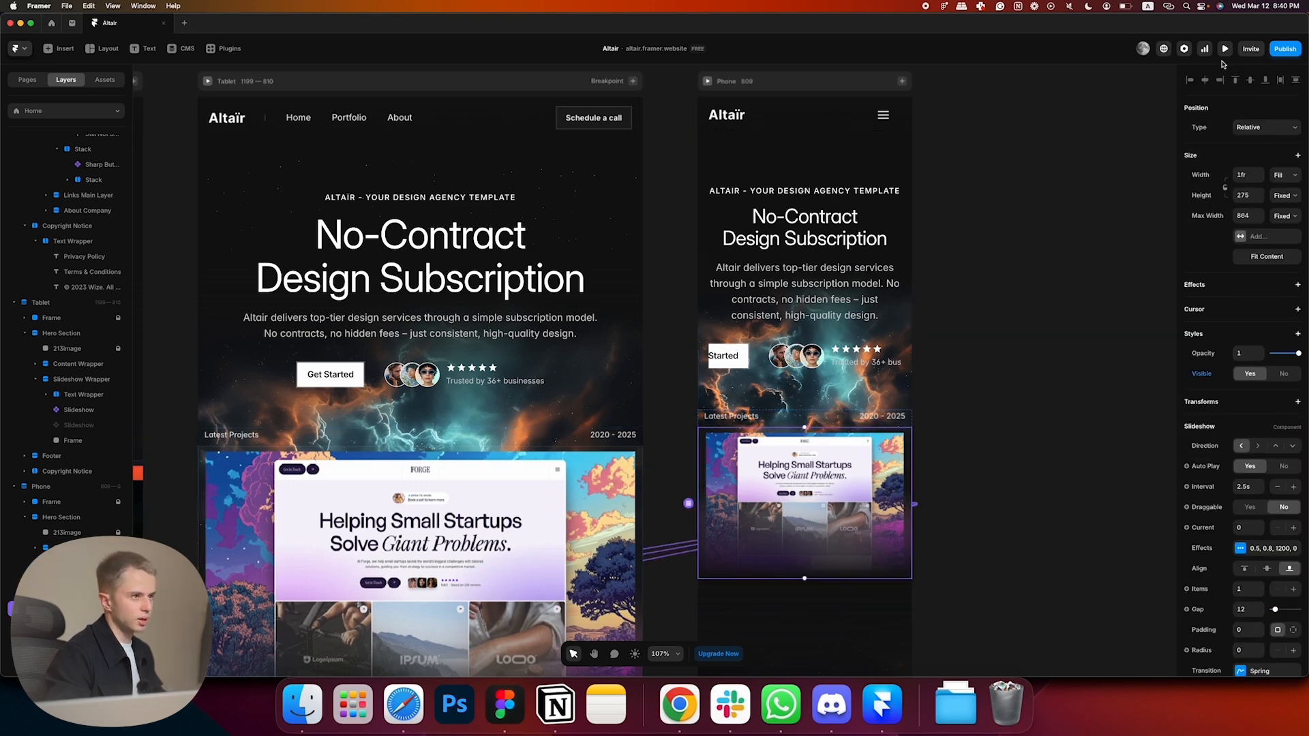
{"action": "left_click", "coordinate": [935, 82]}
{"action": "left_click", "coordinate": [859, 81]}
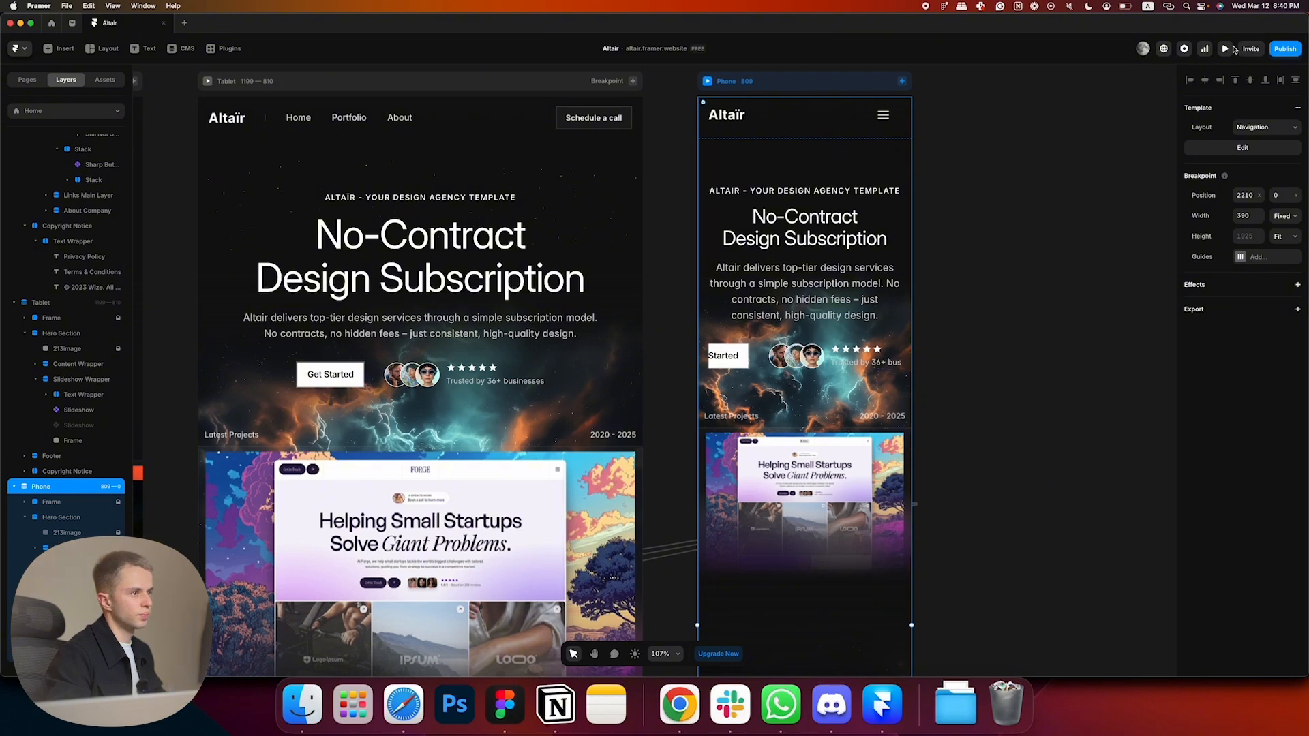
{"action": "left_click", "coordinate": [1234, 49]}
{"action": "left_click_drag", "start_coordinate": [777, 374], "coordinate": [767, 380]}
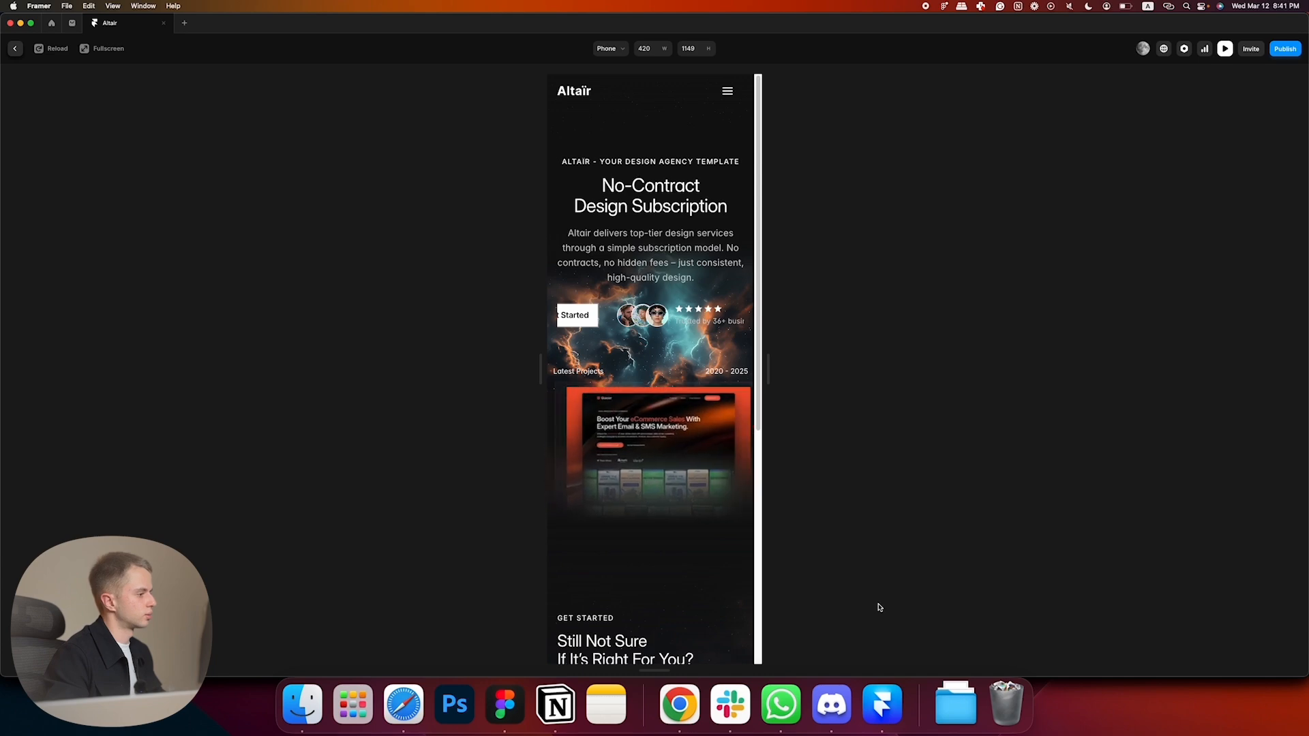
{"action": "left_click", "coordinate": [15, 48]}
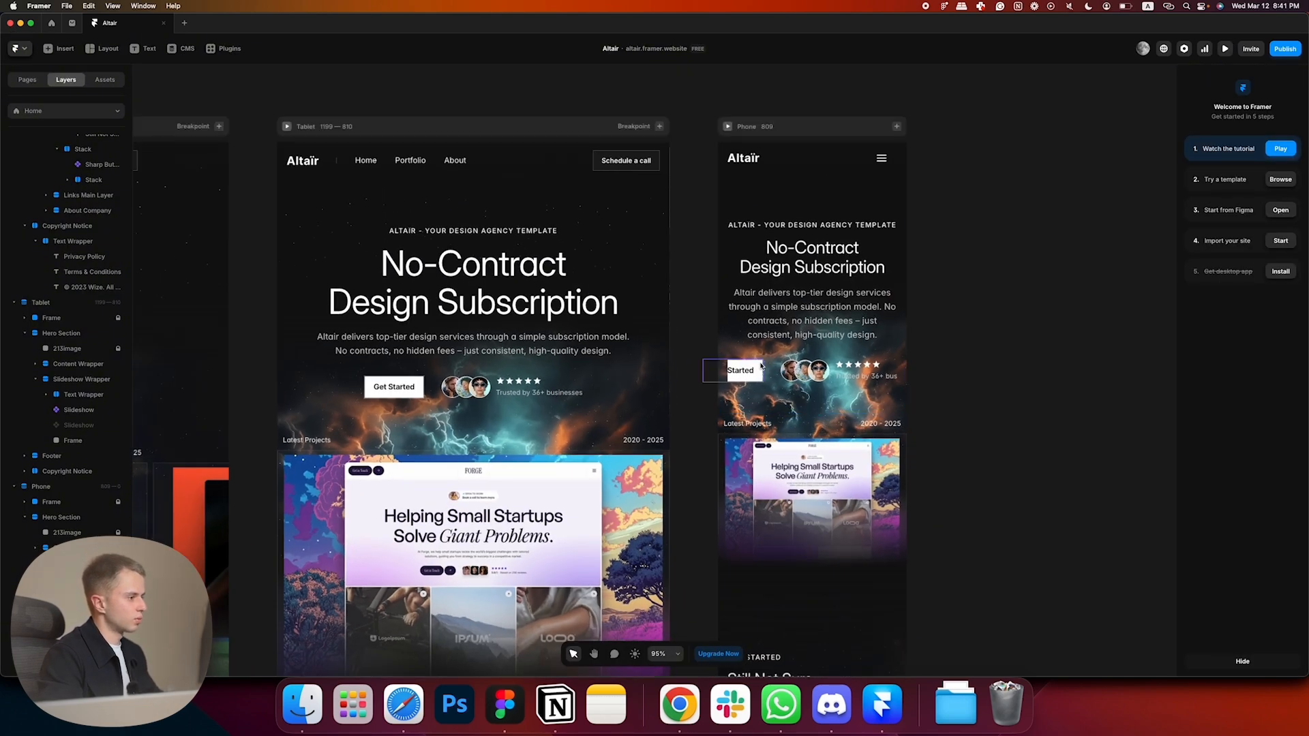
- Set the phone hero's button and rating stack to vertical direction with a gap of 20
{"action": "left_click", "coordinate": [769, 371]}
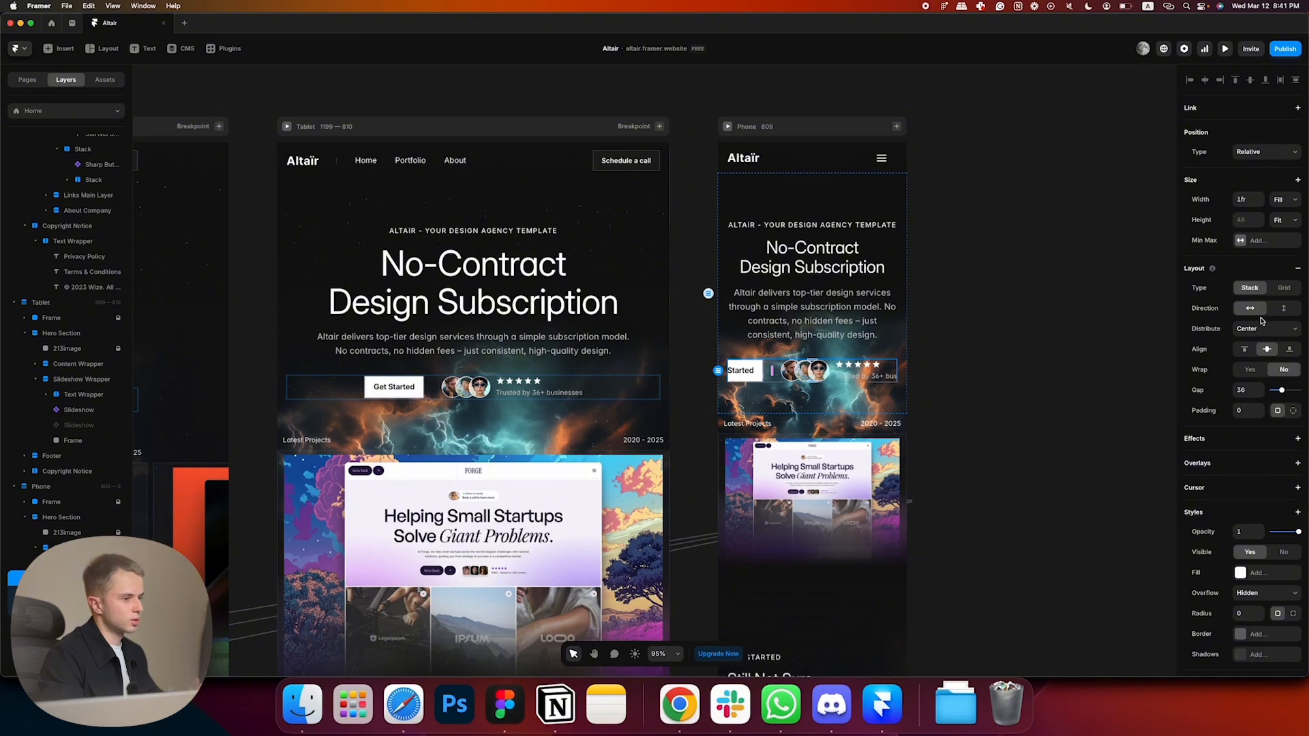
{"action": "left_click", "coordinate": [1285, 310]}
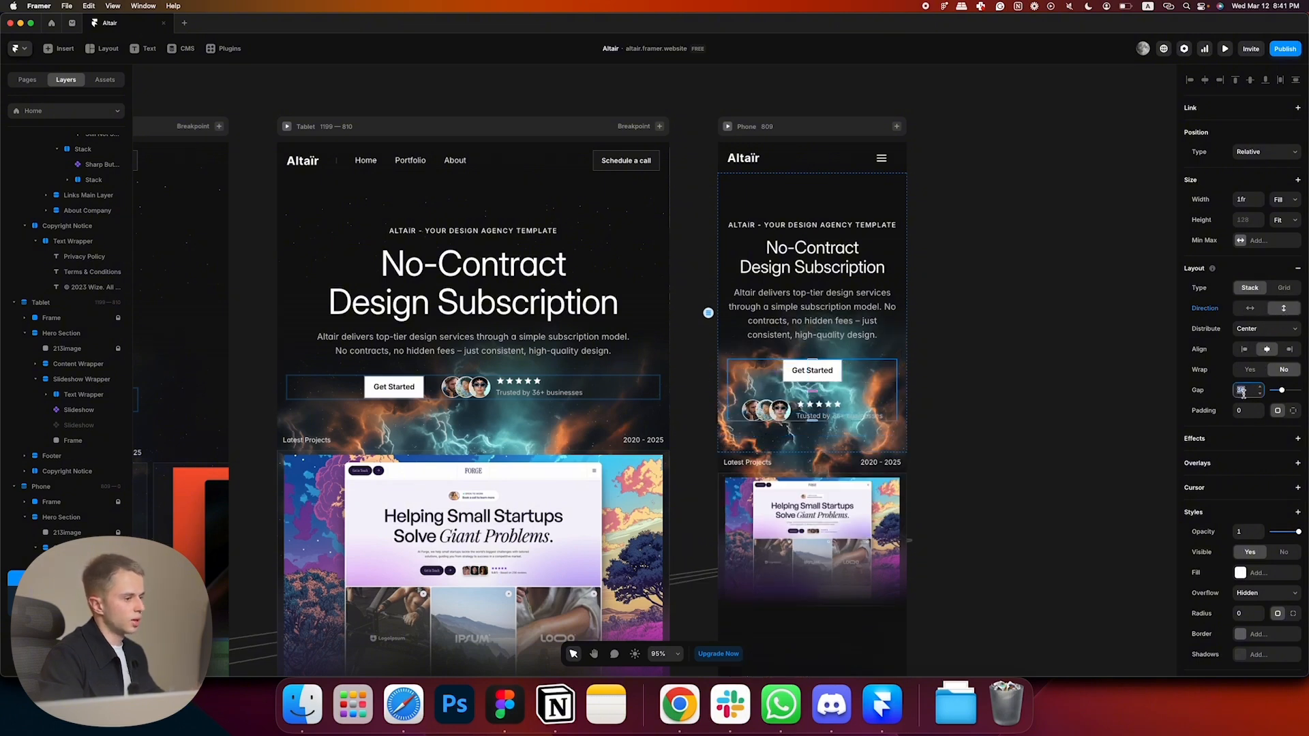
{"action": "type", "text": "20"}
{"action": "key", "text": "Return"}
{"action": "left_click", "coordinate": [1002, 380]}
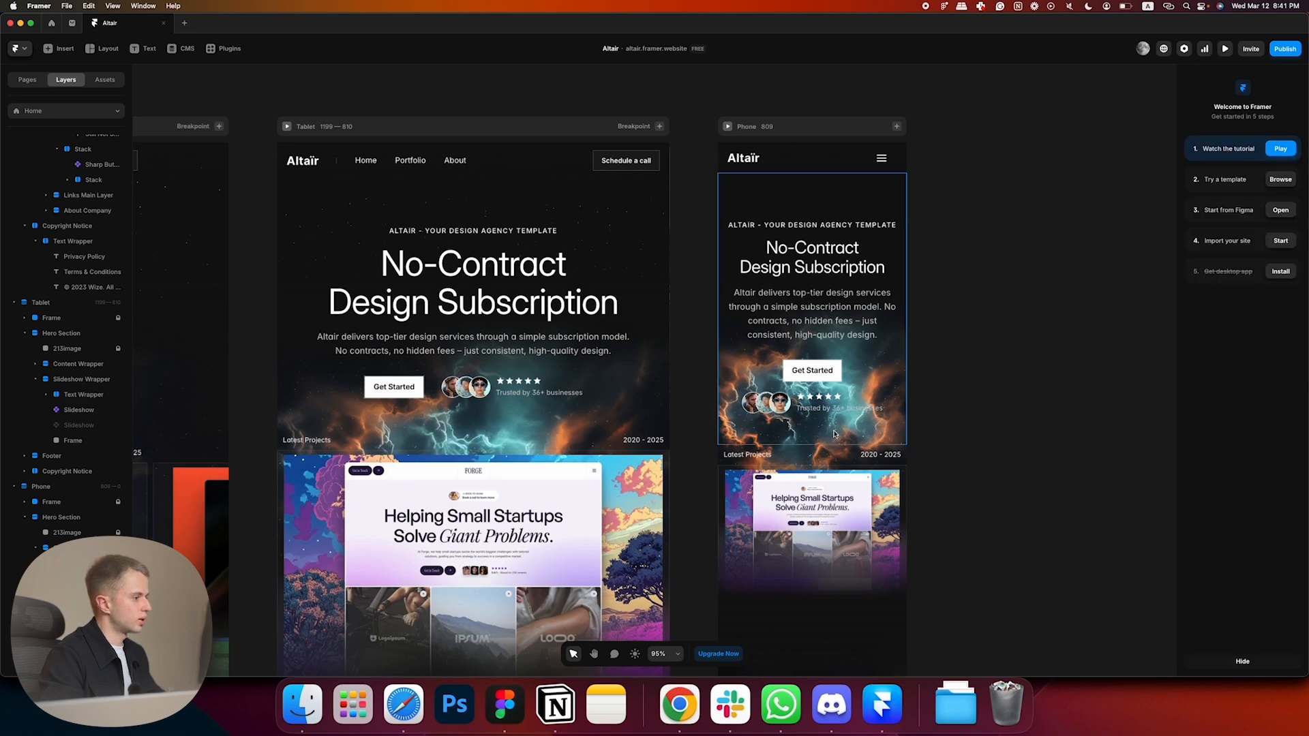
- Set the phone hero background image's bottom offset to 0 and its top offset to 440
{"action": "left_click", "coordinate": [836, 407]}
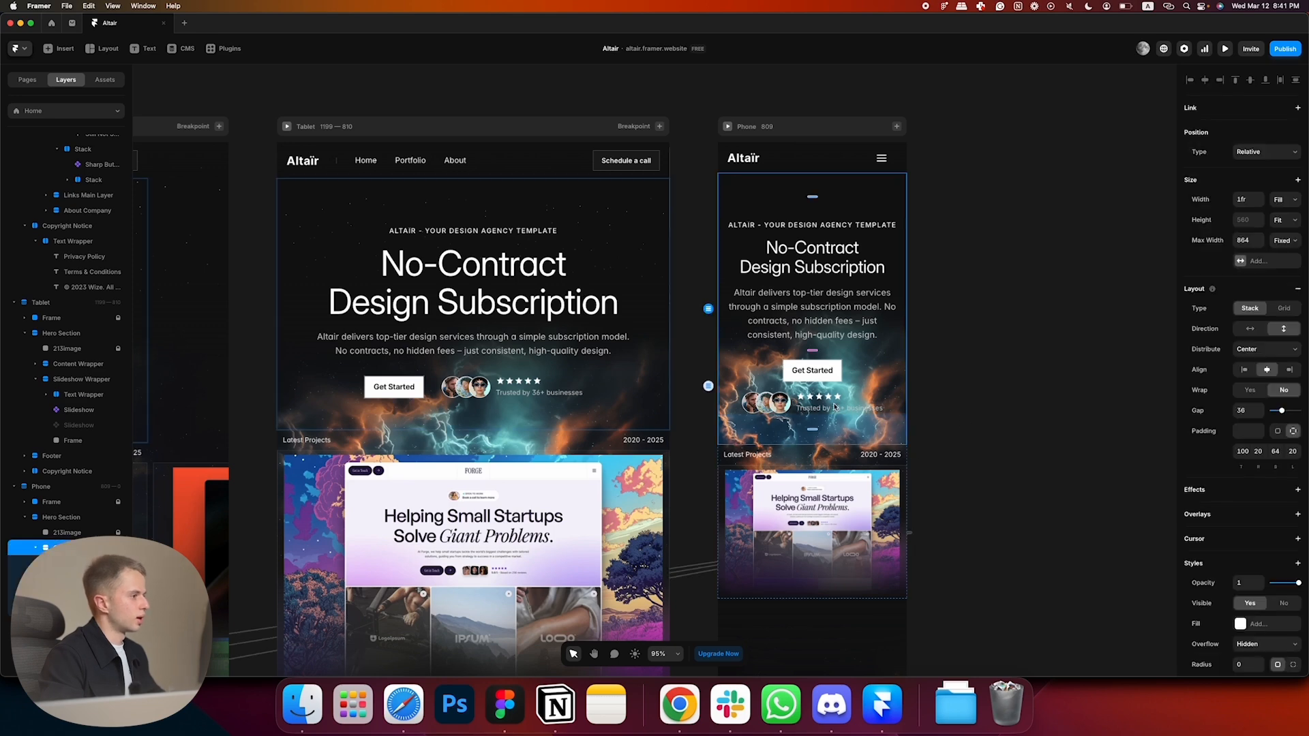
{"action": "left_click", "coordinate": [75, 532]}
{"action": "scroll", "coordinate": [709, 307], "scroll_direction": "down", "scroll_amount": 5}
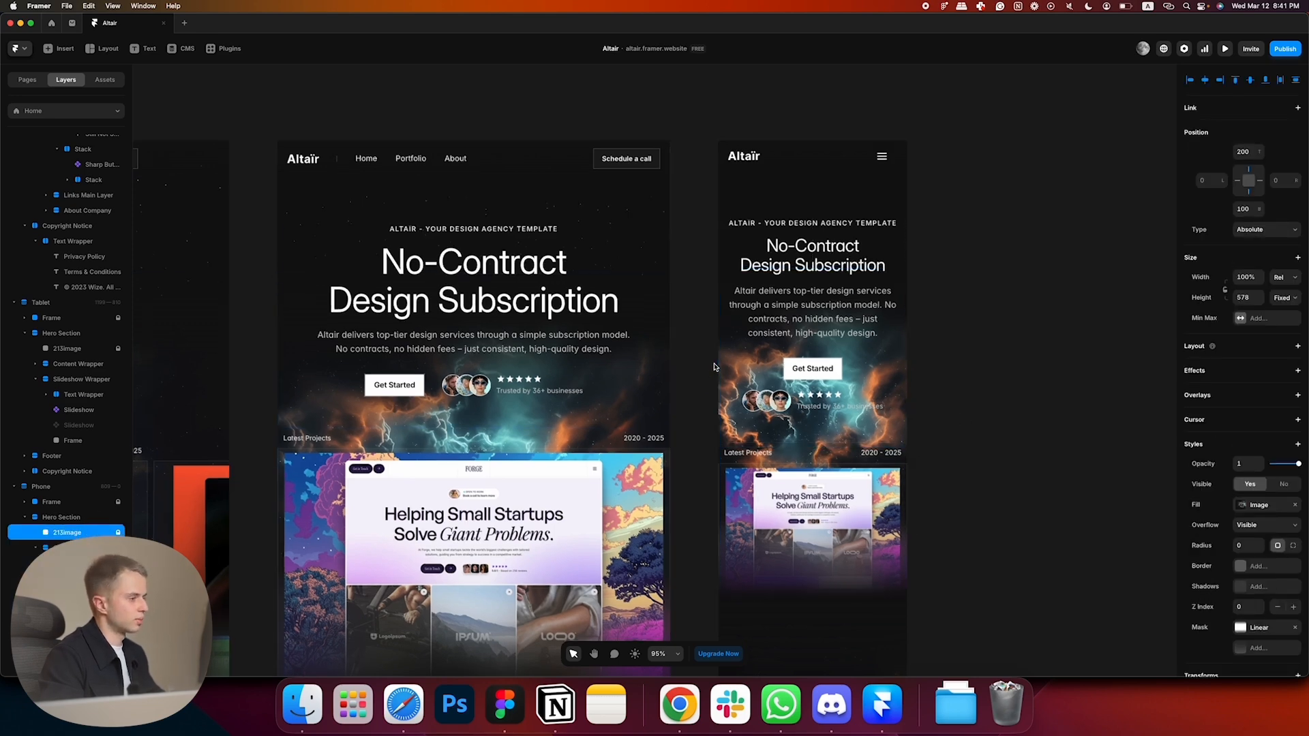
{"action": "type", "text": "0"}
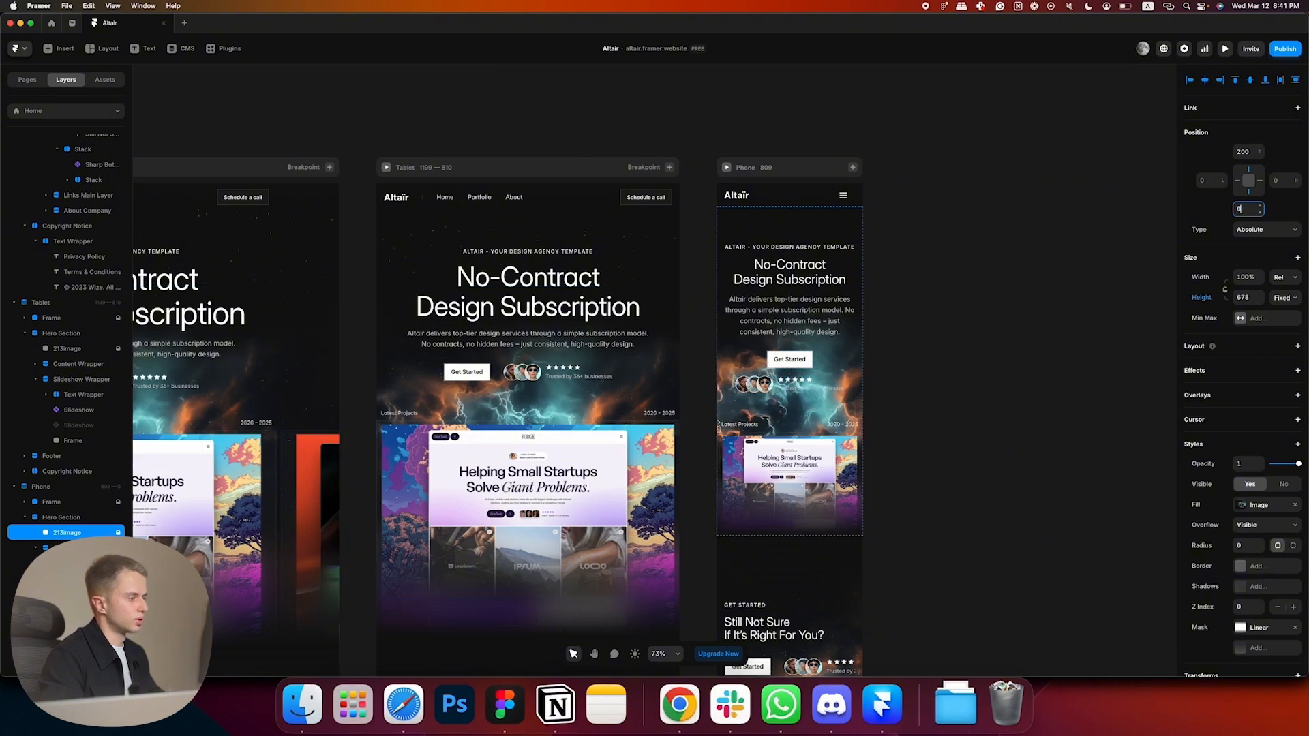
{"action": "type", "text": "4"}
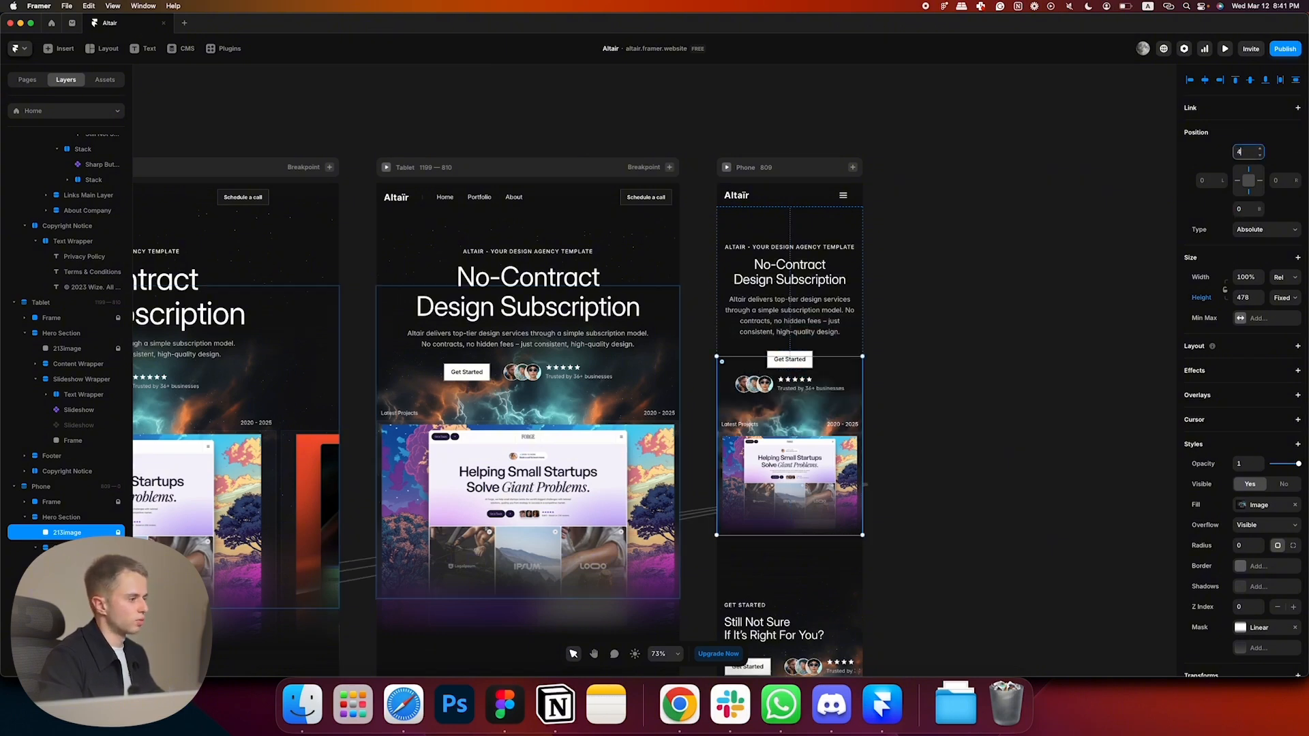
{"action": "type", "text": "00440"}
{"action": "left_click", "coordinate": [999, 175]}
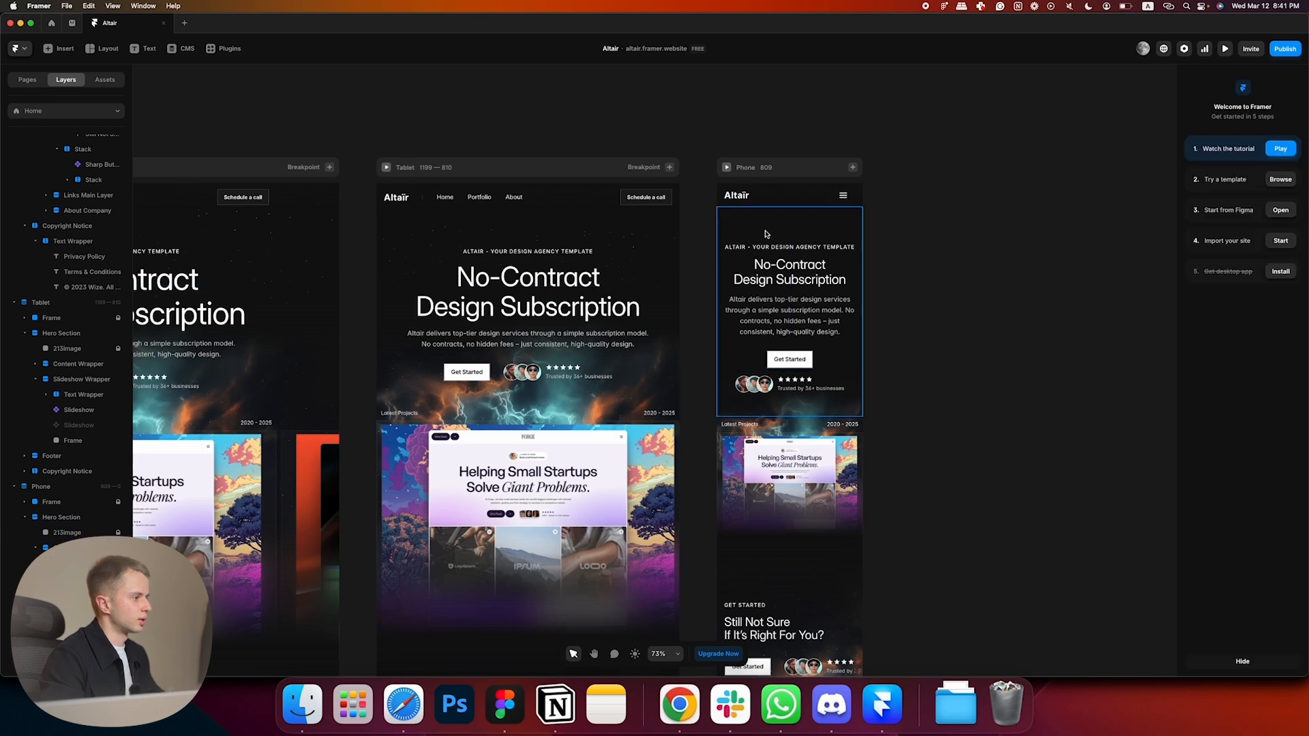
- Set the phone hero content's top padding to 60 and bottom padding to 40
{"action": "left_click", "coordinate": [763, 228]}
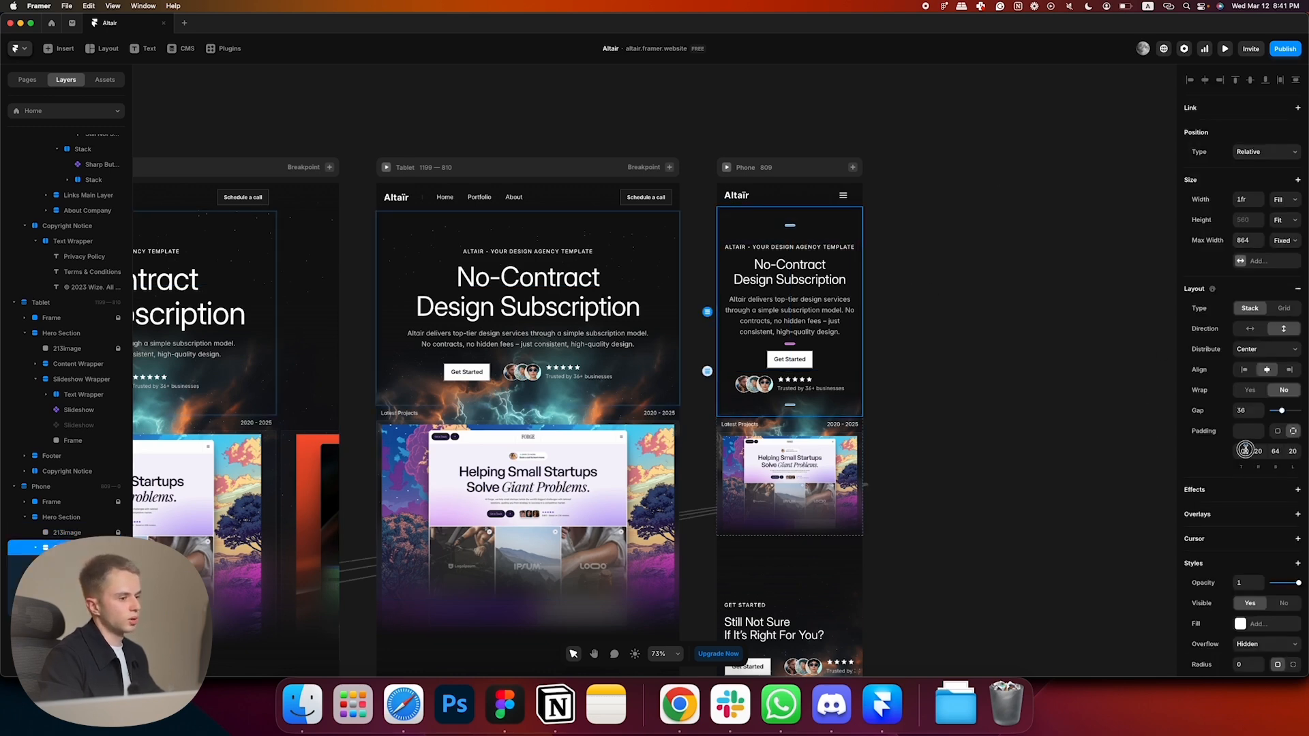
{"action": "type", "text": "40"}
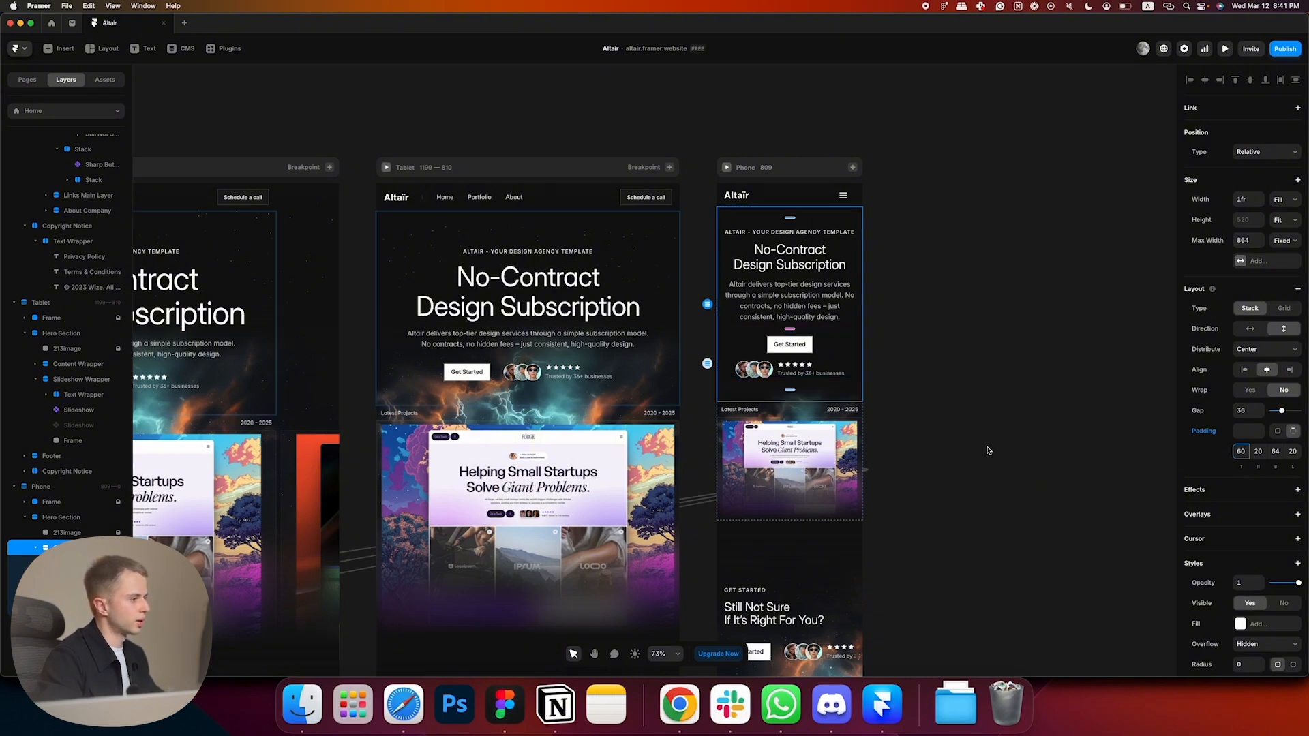
{"action": "type", "text": "40"}
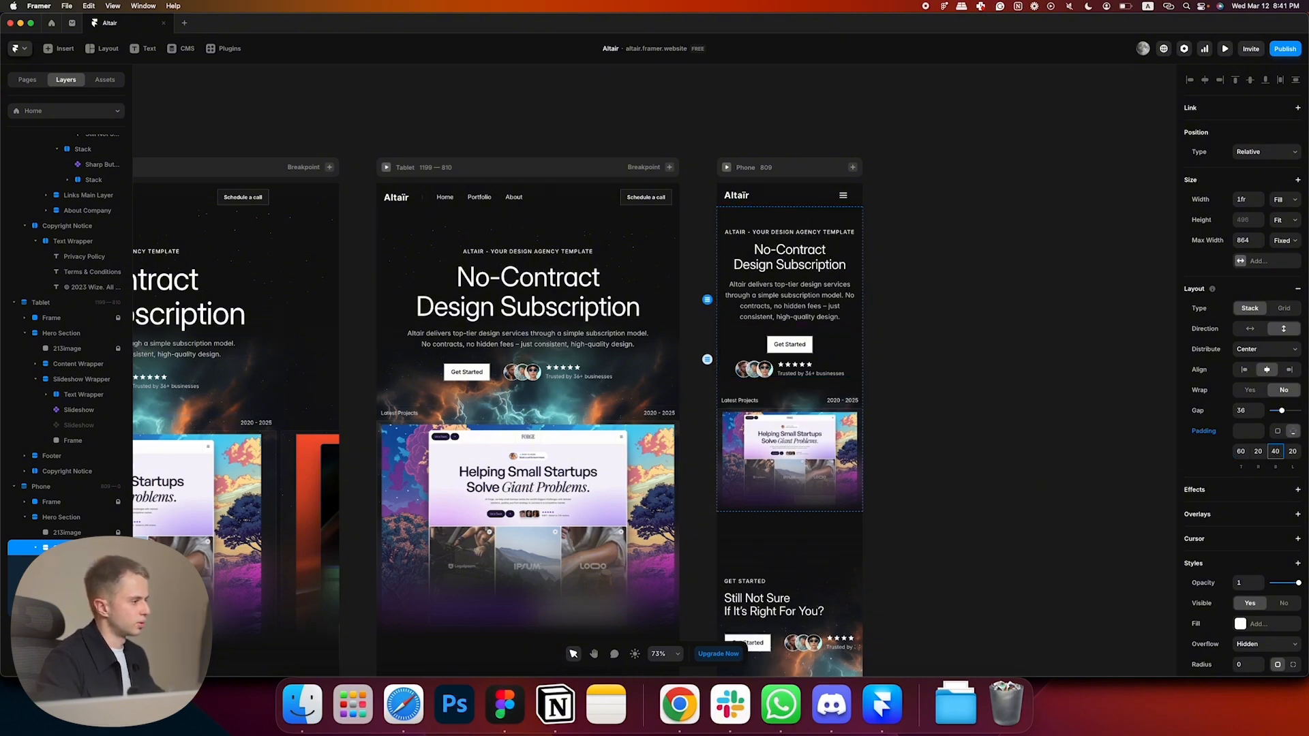
{"action": "left_click", "coordinate": [981, 379]}
{"action": "scroll", "coordinate": [979, 383], "scroll_direction": "down", "scroll_amount": 3}
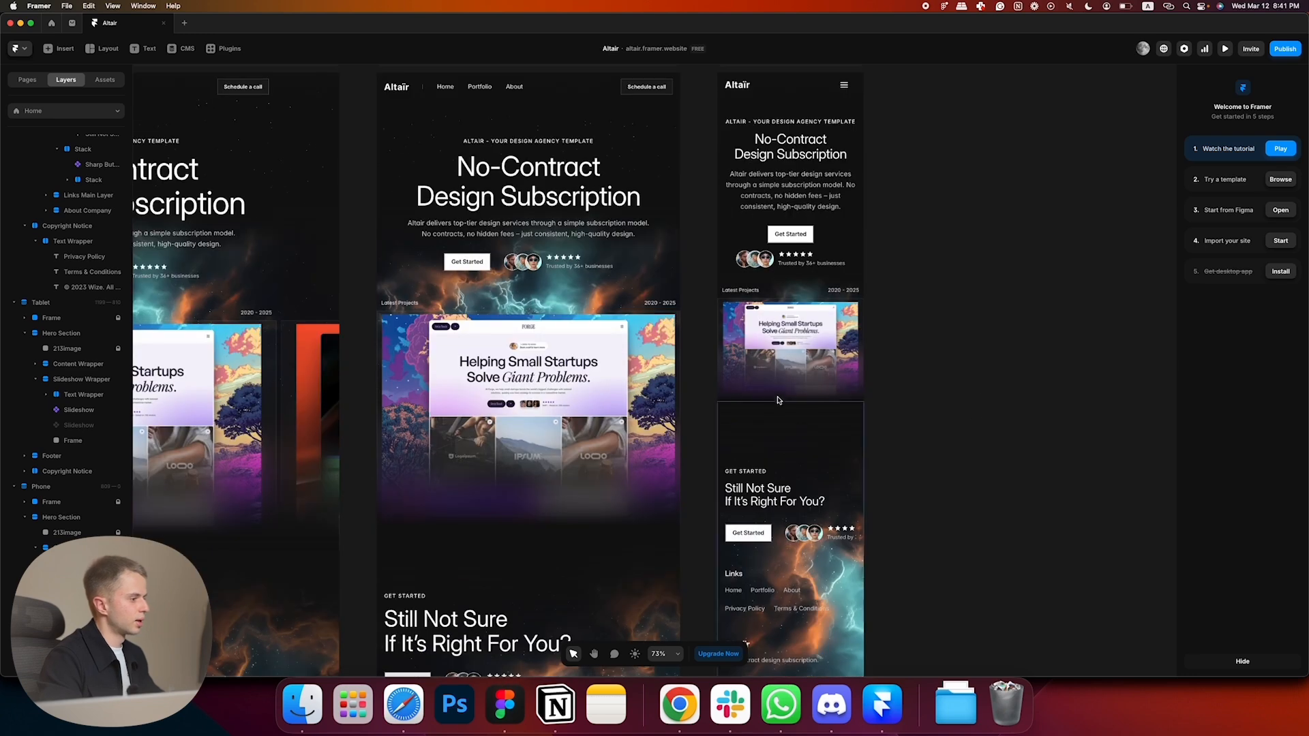
- Set the phone footer content's top padding to 100
{"action": "left_click", "coordinate": [798, 441]}
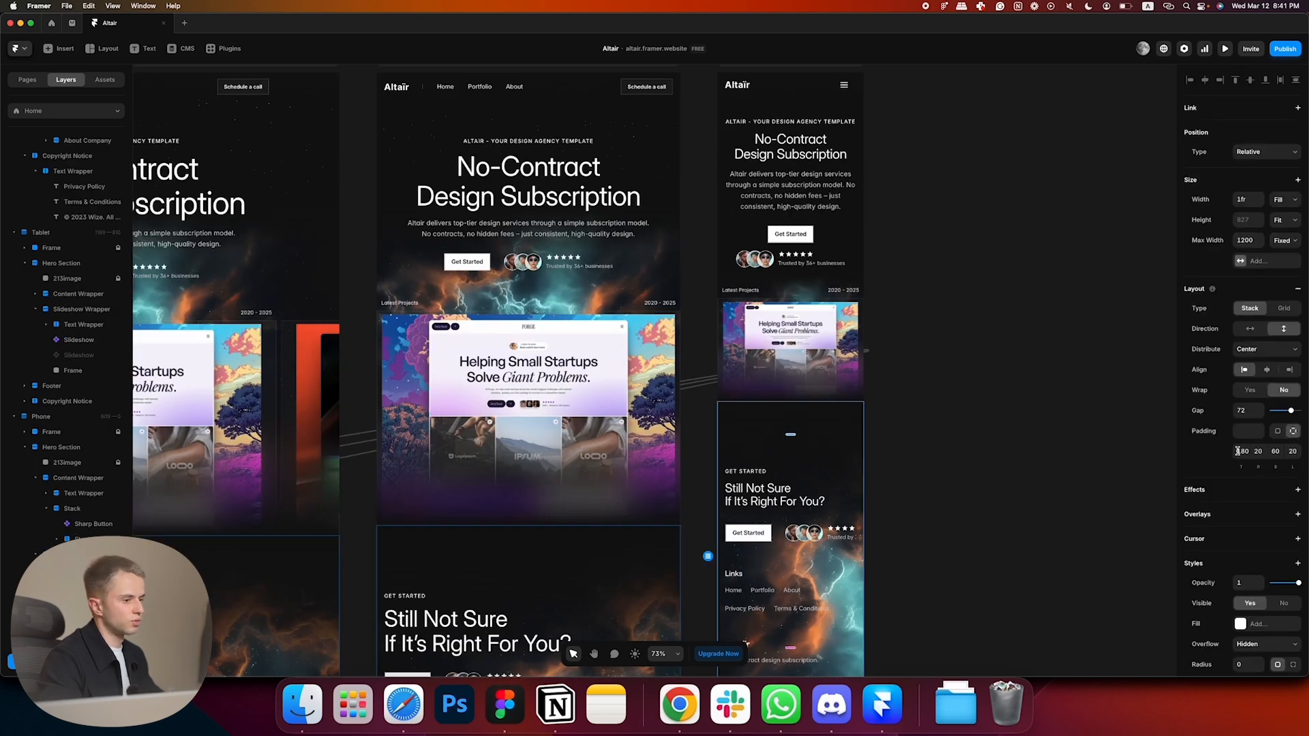
{"action": "type", "text": "100"}
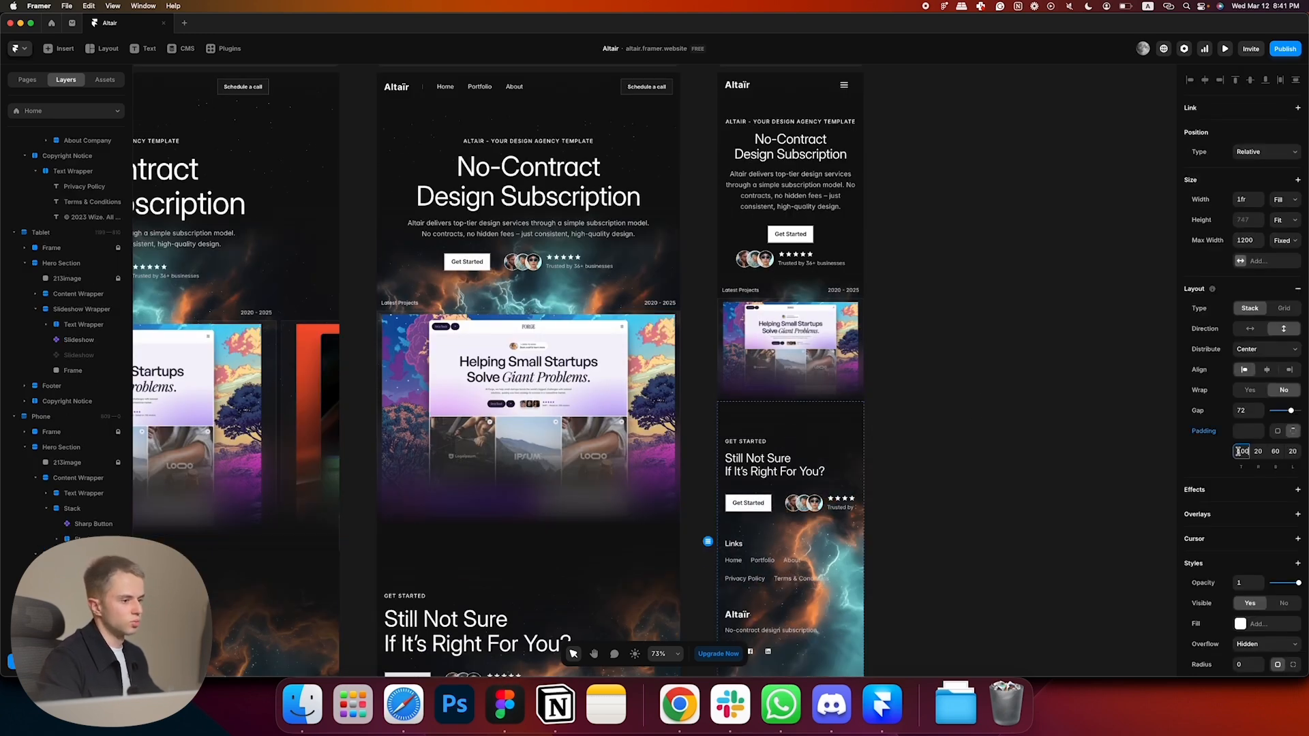
{"action": "left_click", "coordinate": [1023, 423]}
{"action": "scroll", "coordinate": [1017, 429], "scroll_direction": "down", "scroll_amount": 4}
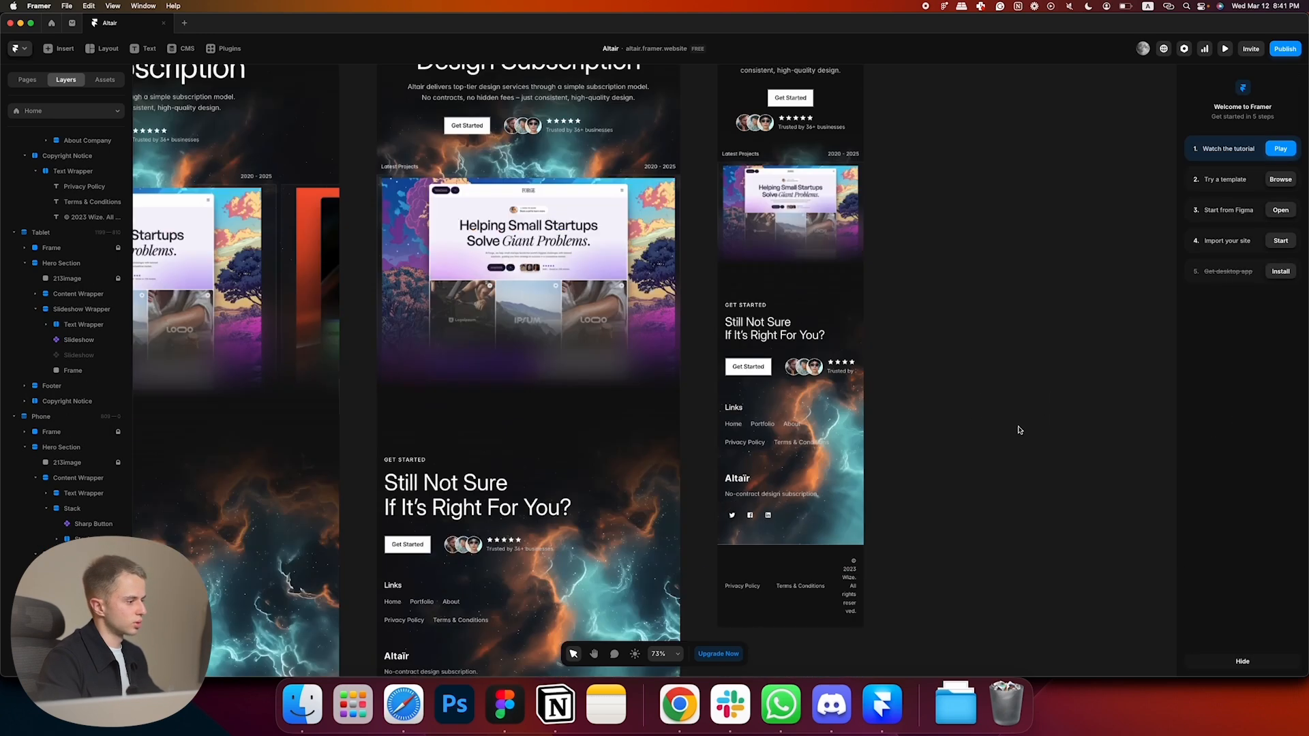
- Set the phone footer's button and rating stack to vertical direction with start alignment and a gap of 20
{"action": "left_click", "coordinate": [804, 318]}
{"action": "left_click", "coordinate": [1282, 310]}
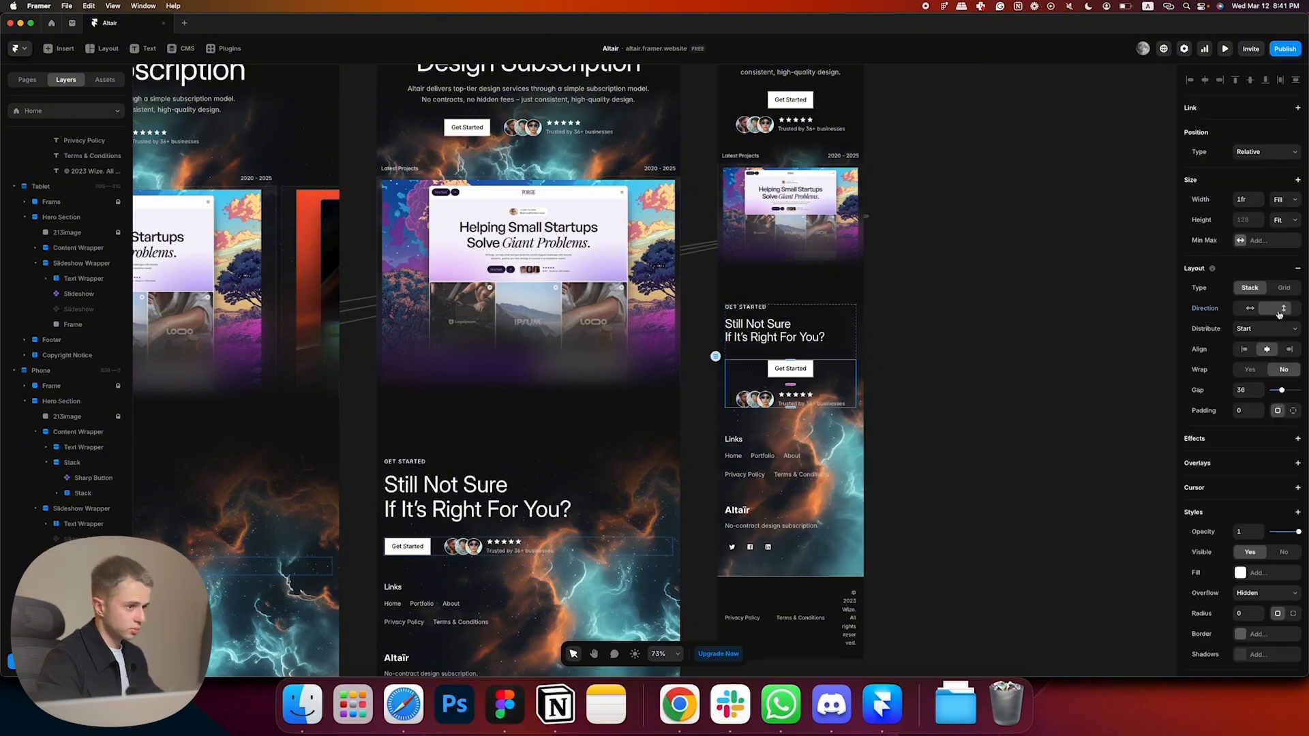
{"action": "left_click", "coordinate": [1246, 350]}
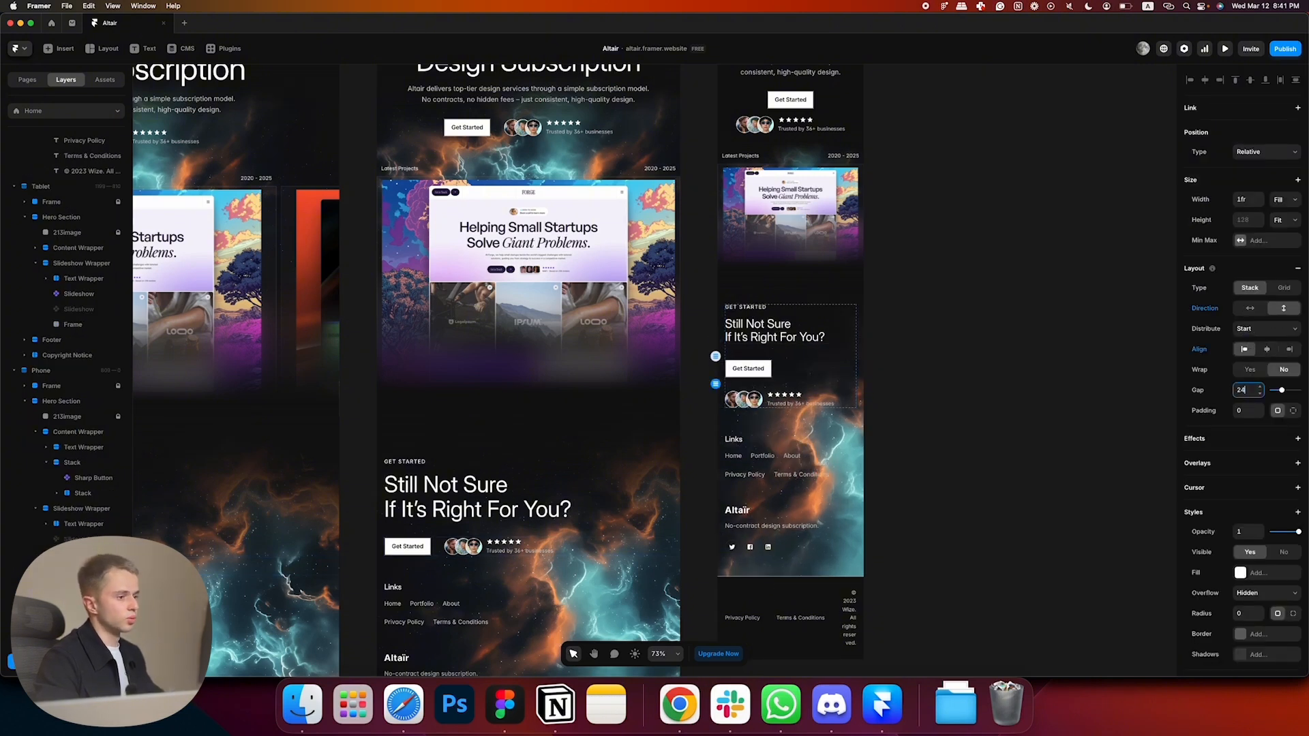
{"action": "key", "text": "Return"}
{"action": "type", "text": "20"}
{"action": "key", "text": "Return"}
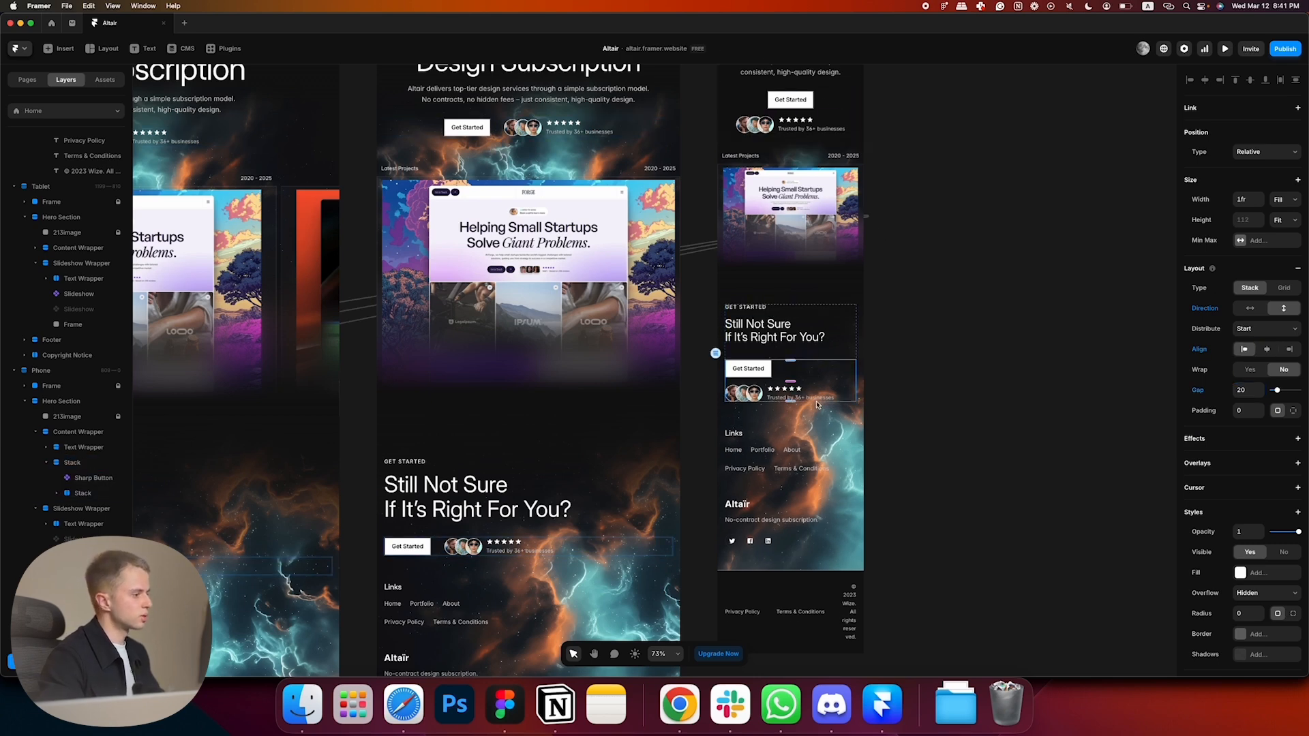
- Stack the phone copyright bar's links and notice vertically, and center-align the copyright text
{"action": "left_click", "coordinate": [806, 440]}
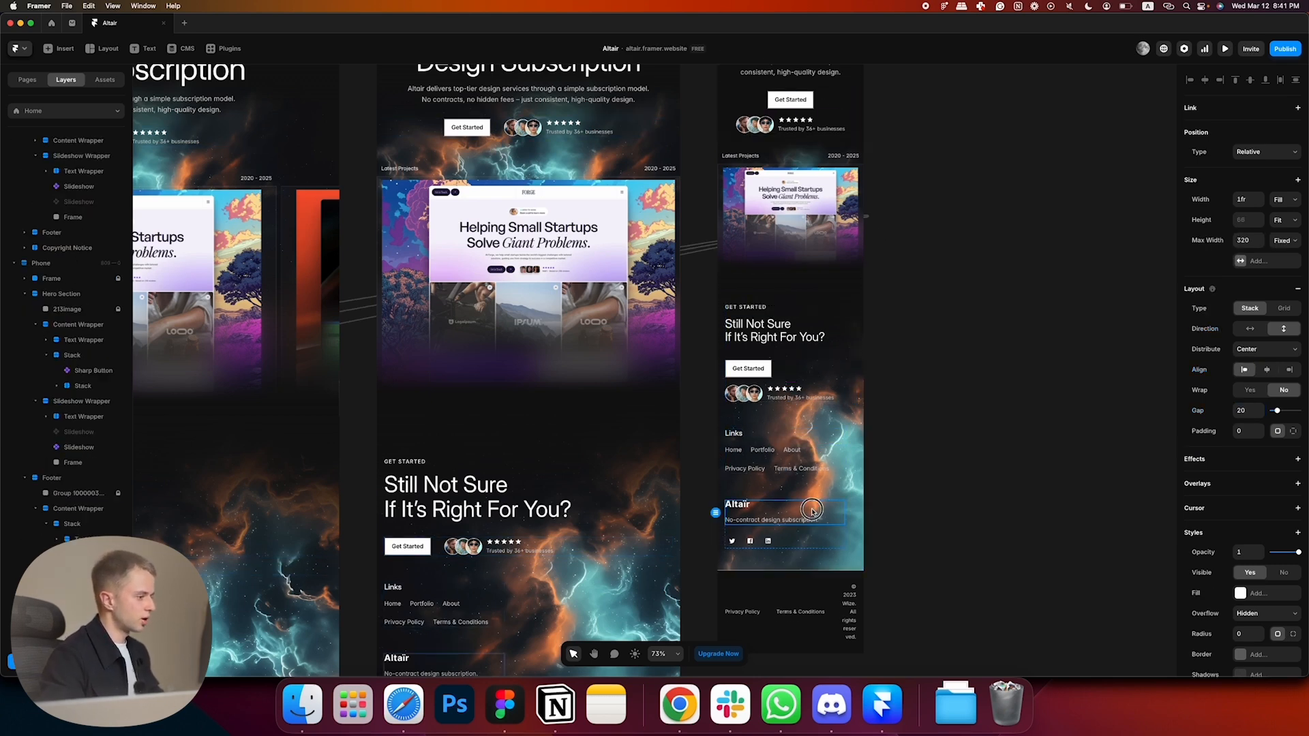
{"action": "scroll", "coordinate": [827, 575], "scroll_direction": "down", "scroll_amount": 3}
{"action": "left_click", "coordinate": [827, 575]}
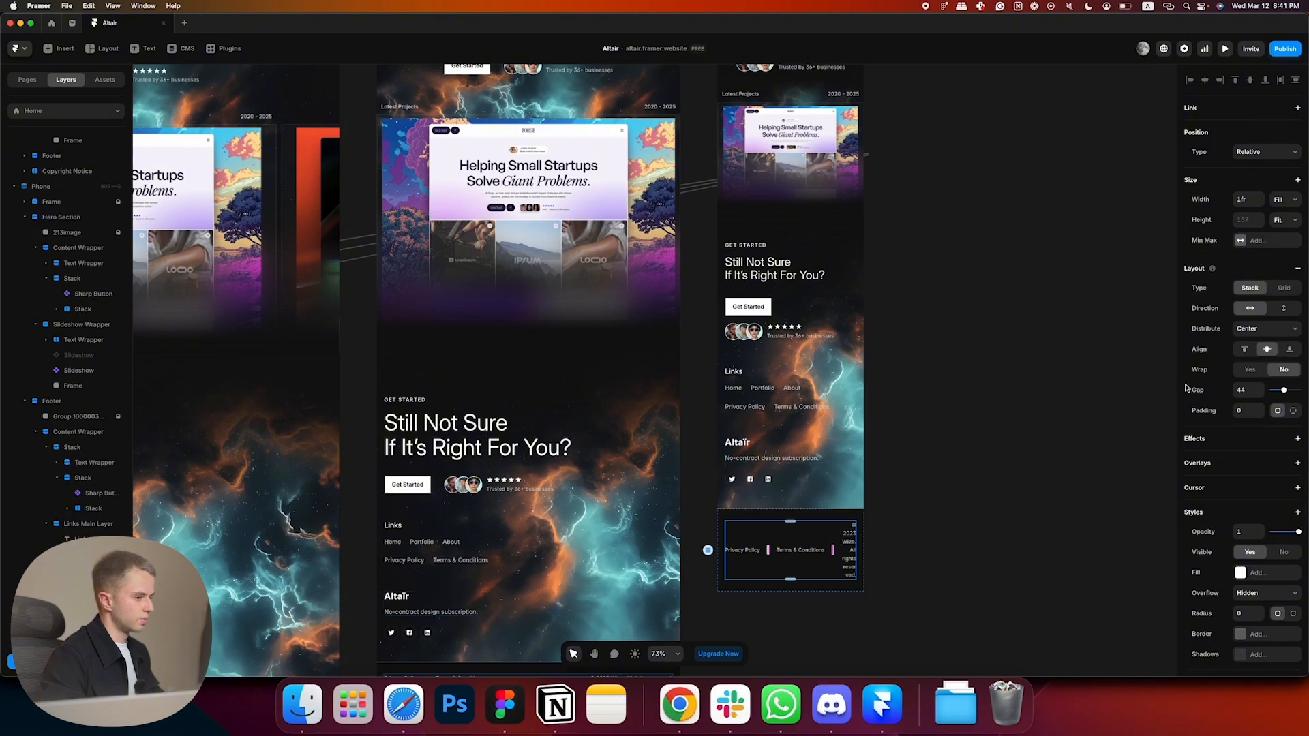
{"action": "left_click", "coordinate": [1285, 310]}
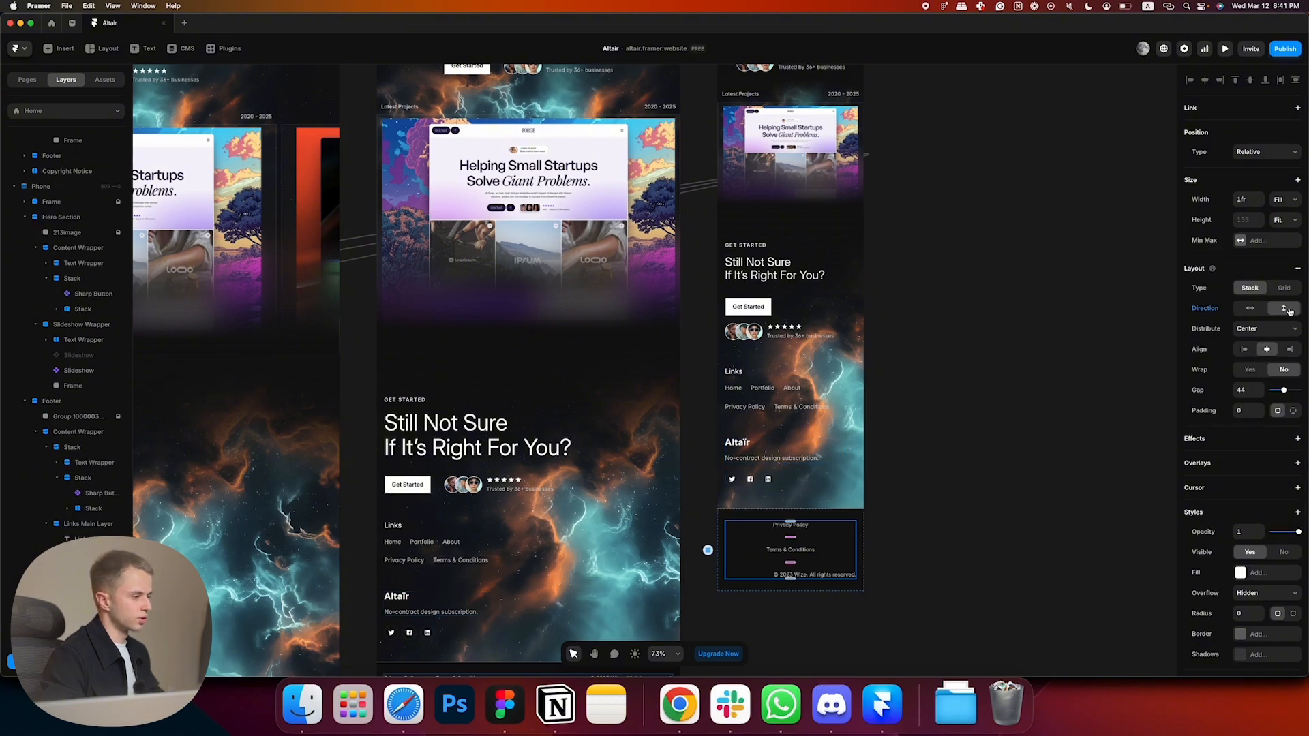
{"action": "left_click", "coordinate": [815, 575]}
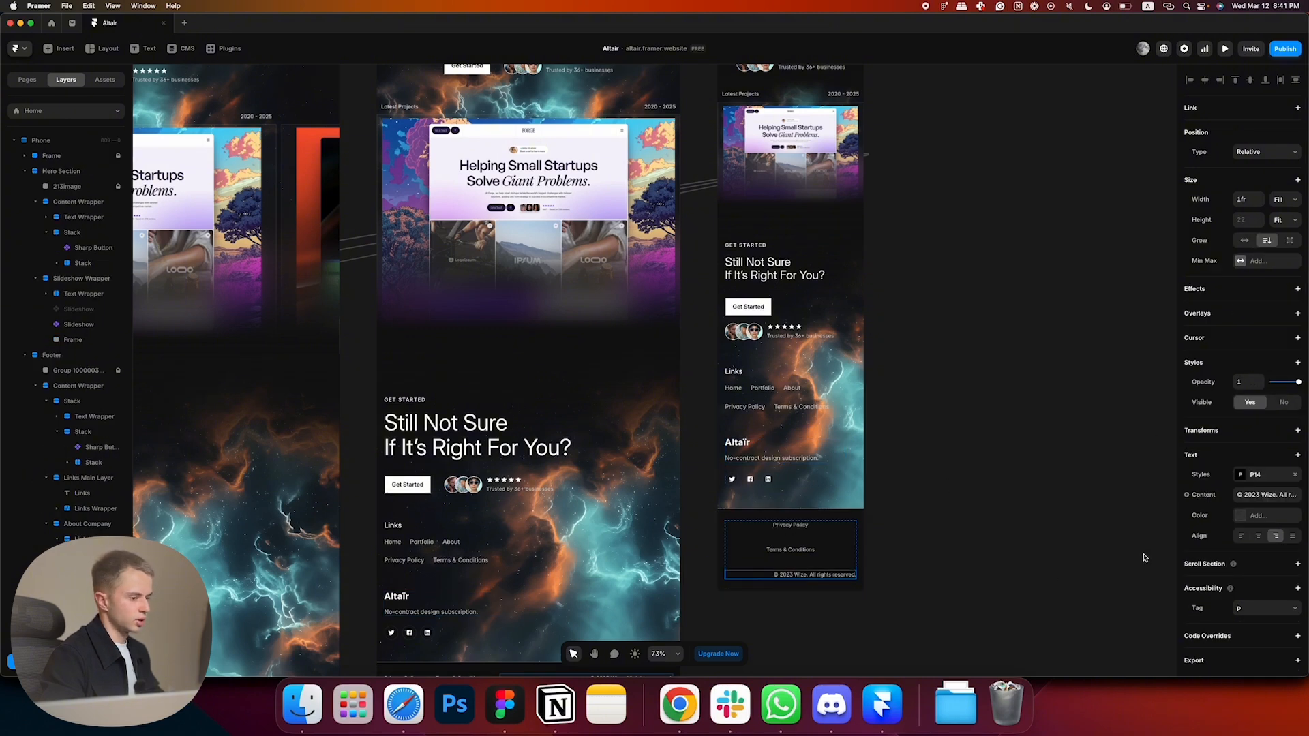
{"action": "left_click", "coordinate": [1259, 536]}
{"action": "left_click", "coordinate": [1057, 554]}
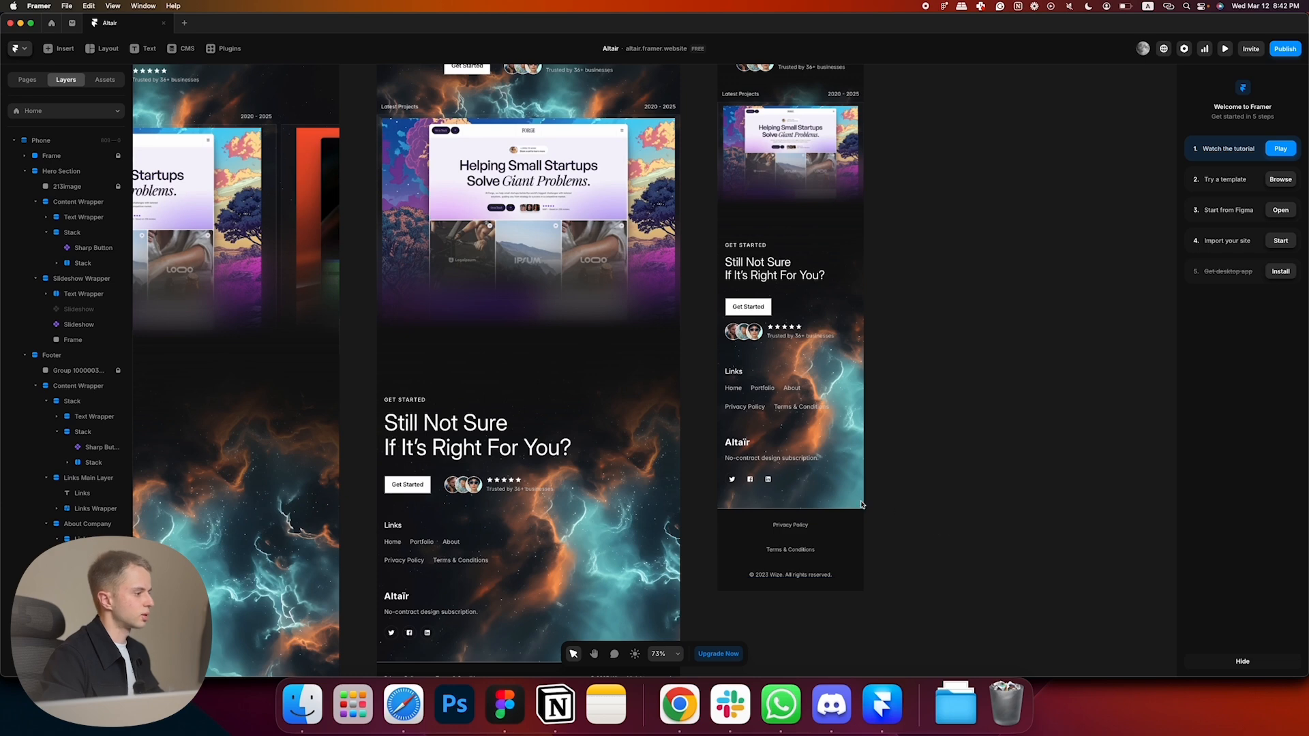
- Give the phone footer's background image a custom focal point left of its centre
{"action": "scroll", "coordinate": [941, 508], "scroll_direction": "up", "scroll_amount": 1}
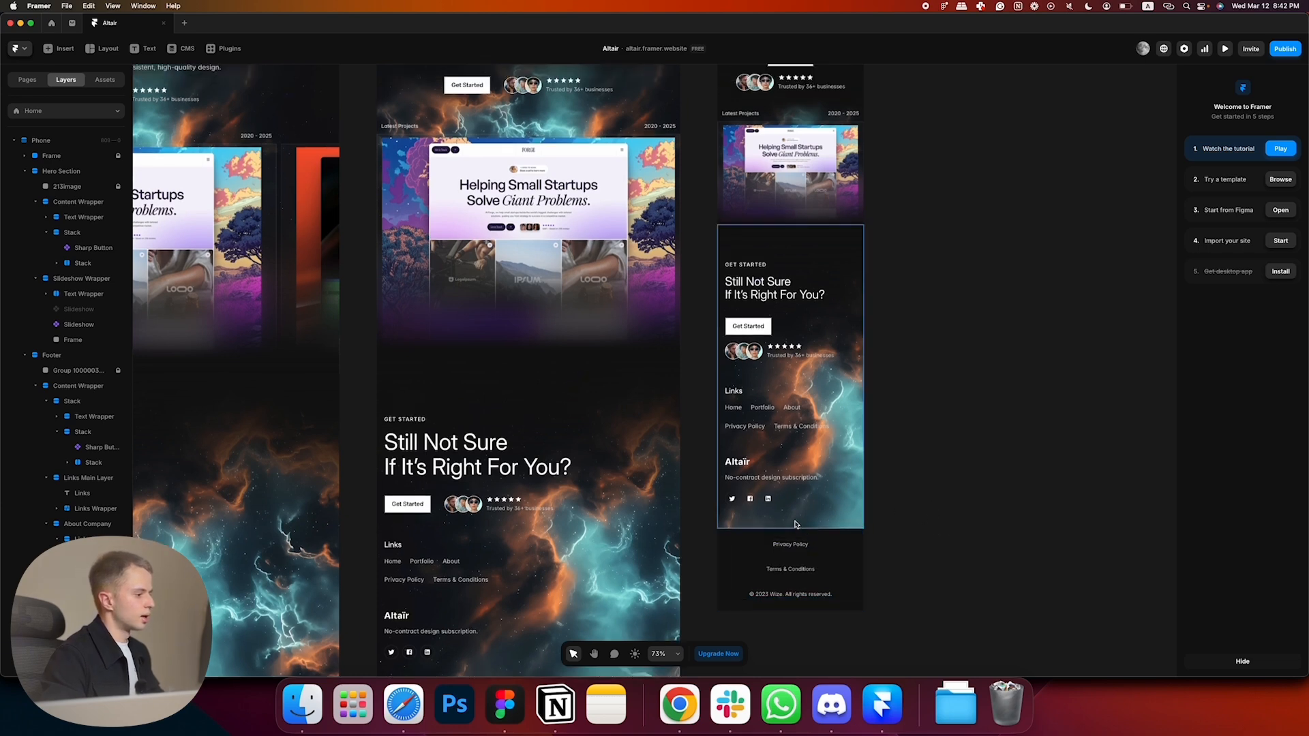
{"action": "left_click", "coordinate": [96, 384]}
{"action": "left_click", "coordinate": [94, 372]}
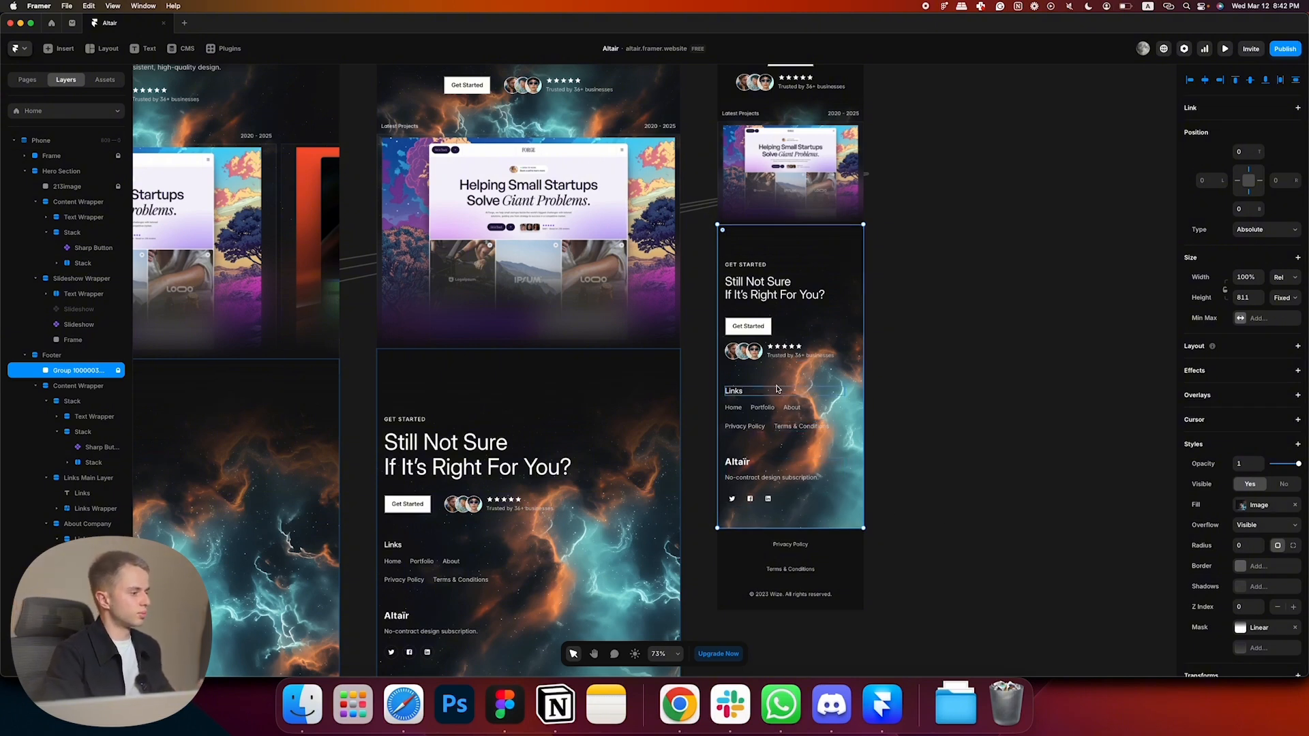
{"action": "left_click", "coordinate": [1277, 513]}
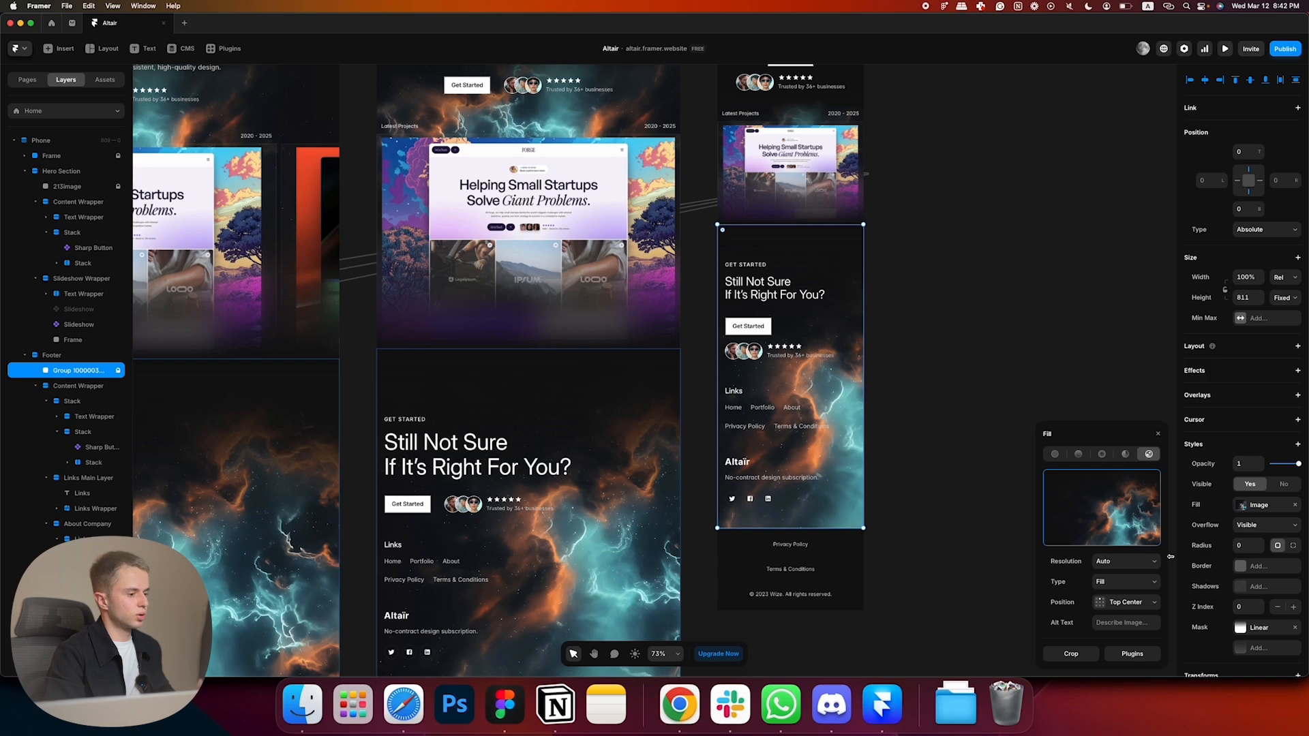
{"action": "left_click", "coordinate": [1127, 608]}
{"action": "left_click", "coordinate": [1124, 580]}
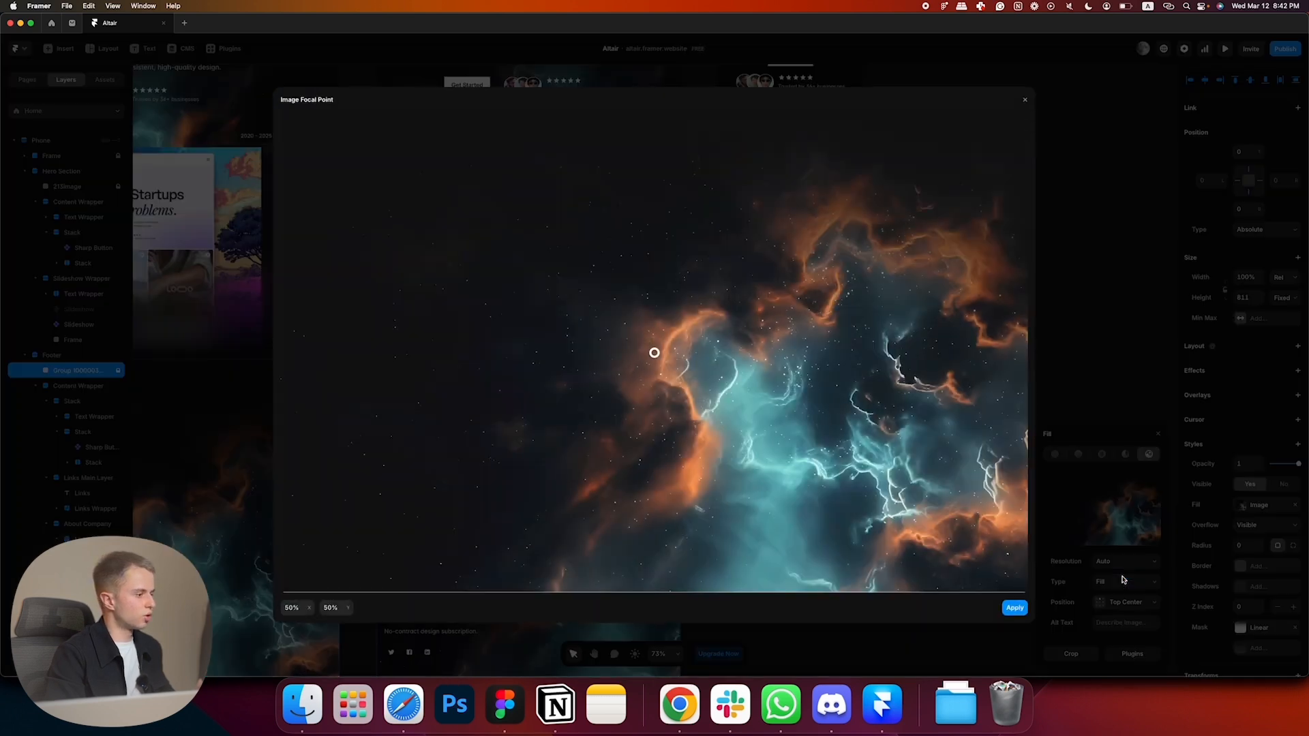
{"action": "left_click_drag", "start_coordinate": [660, 360], "coordinate": [517, 351]}
{"action": "left_click", "coordinate": [1016, 609]}
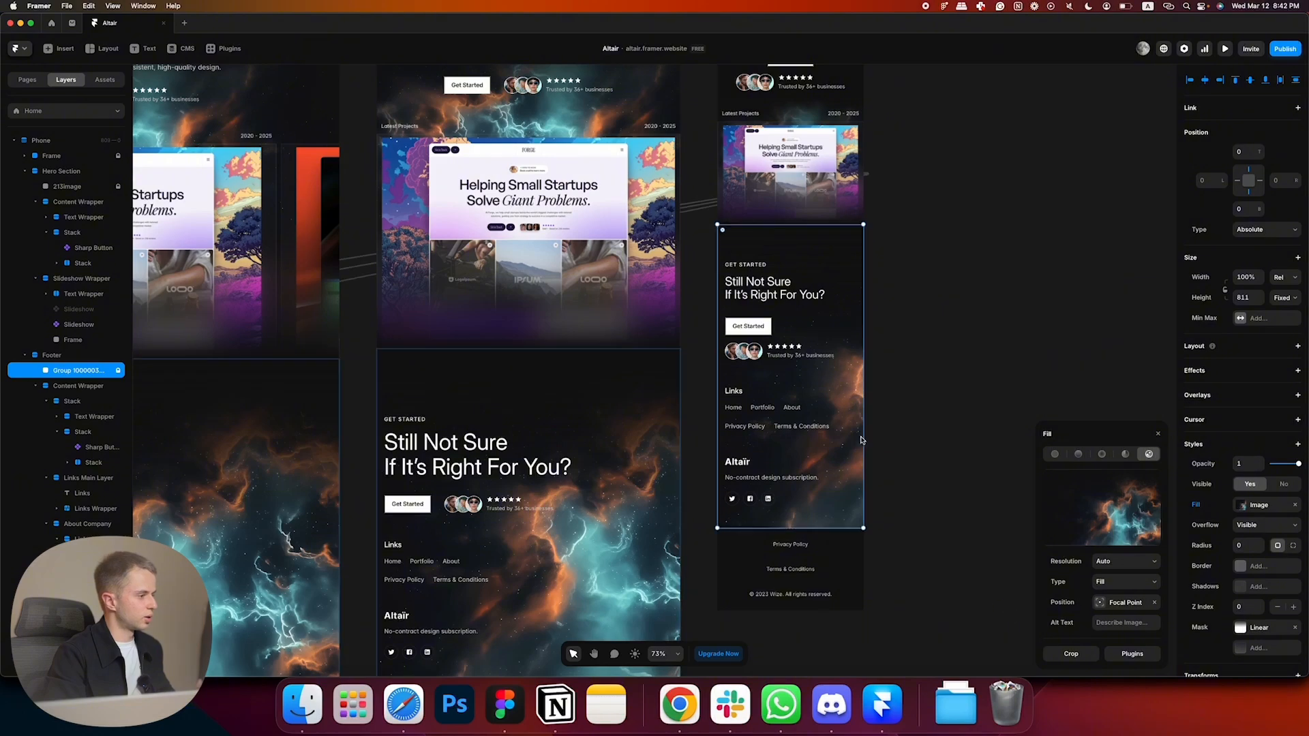
{"action": "left_click", "coordinate": [913, 425]}
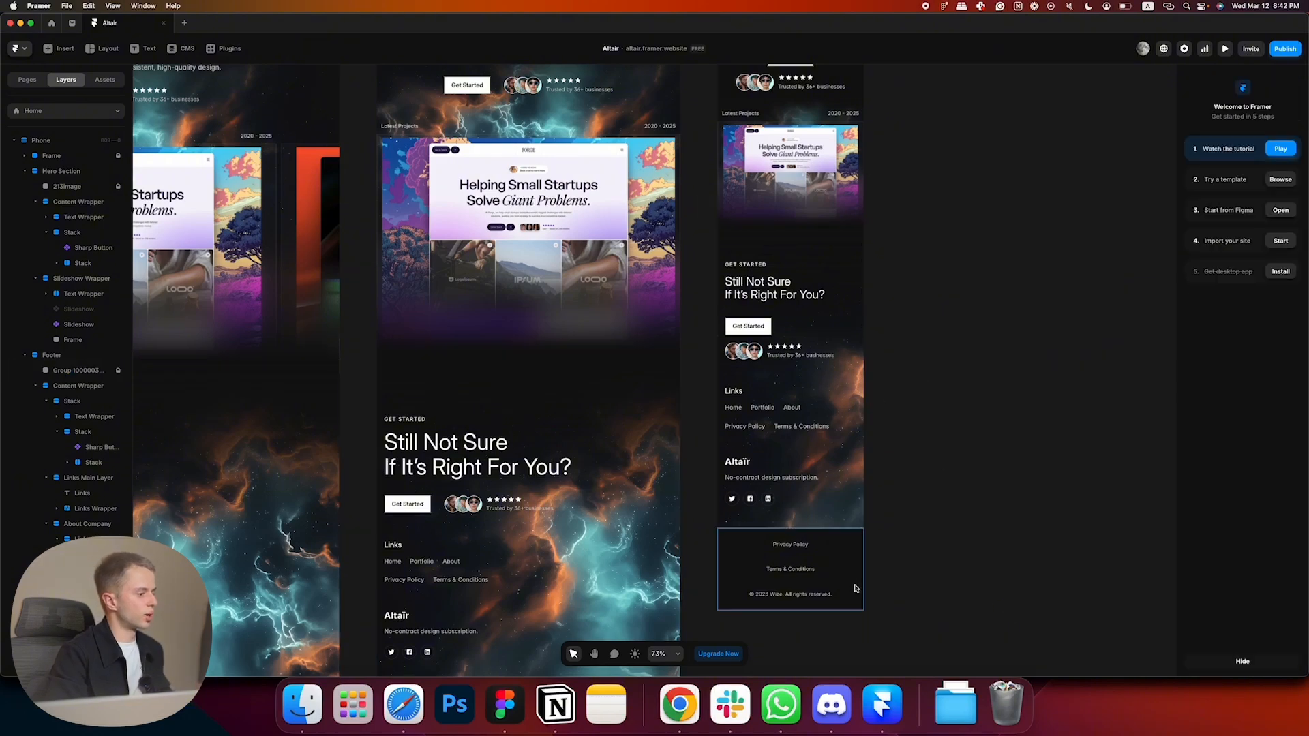
- Compare the desktop, tablet and phone layouts side by side
{"action": "scroll", "coordinate": [853, 478], "scroll_direction": "up", "scroll_amount": 5}
{"action": "scroll", "coordinate": [915, 467], "scroll_direction": "down", "scroll_amount": 8}
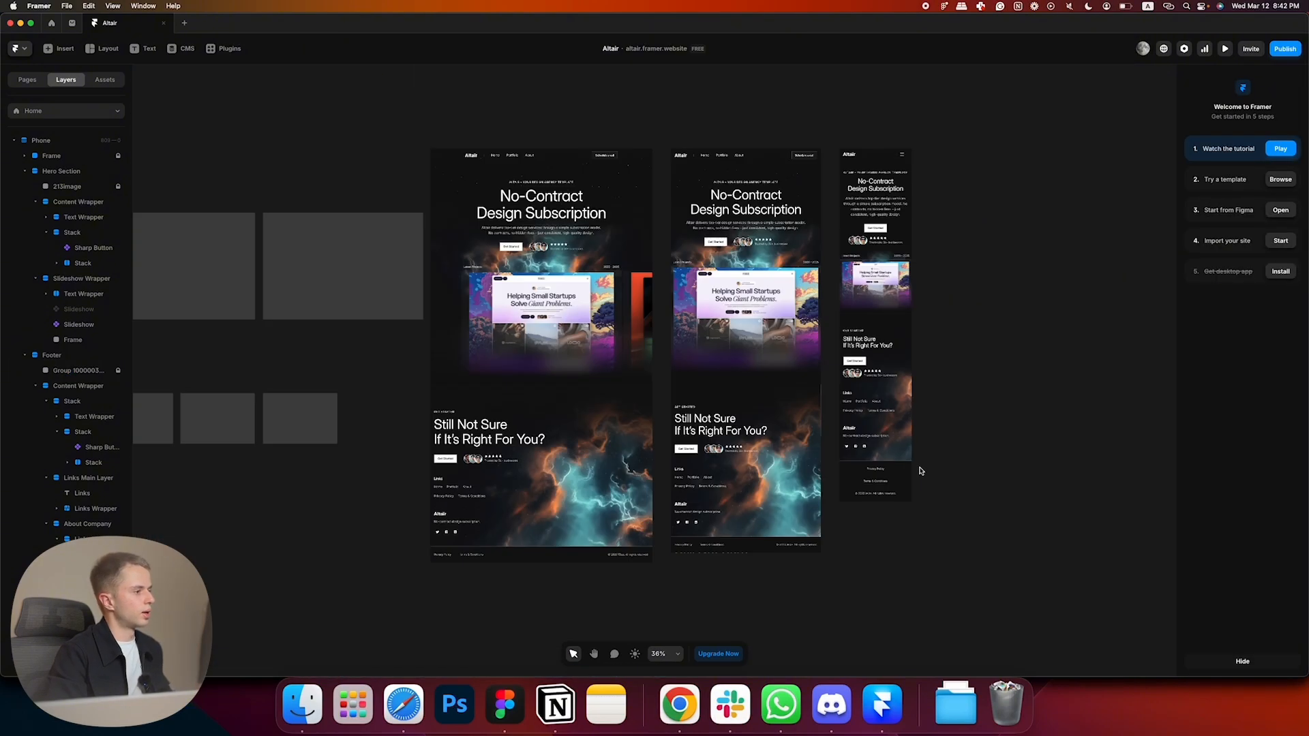
{"action": "scroll", "coordinate": [882, 262], "scroll_direction": "up", "scroll_amount": 1}
{"action": "left_click_drag", "start_coordinate": [881, 262], "coordinate": [911, 274]}
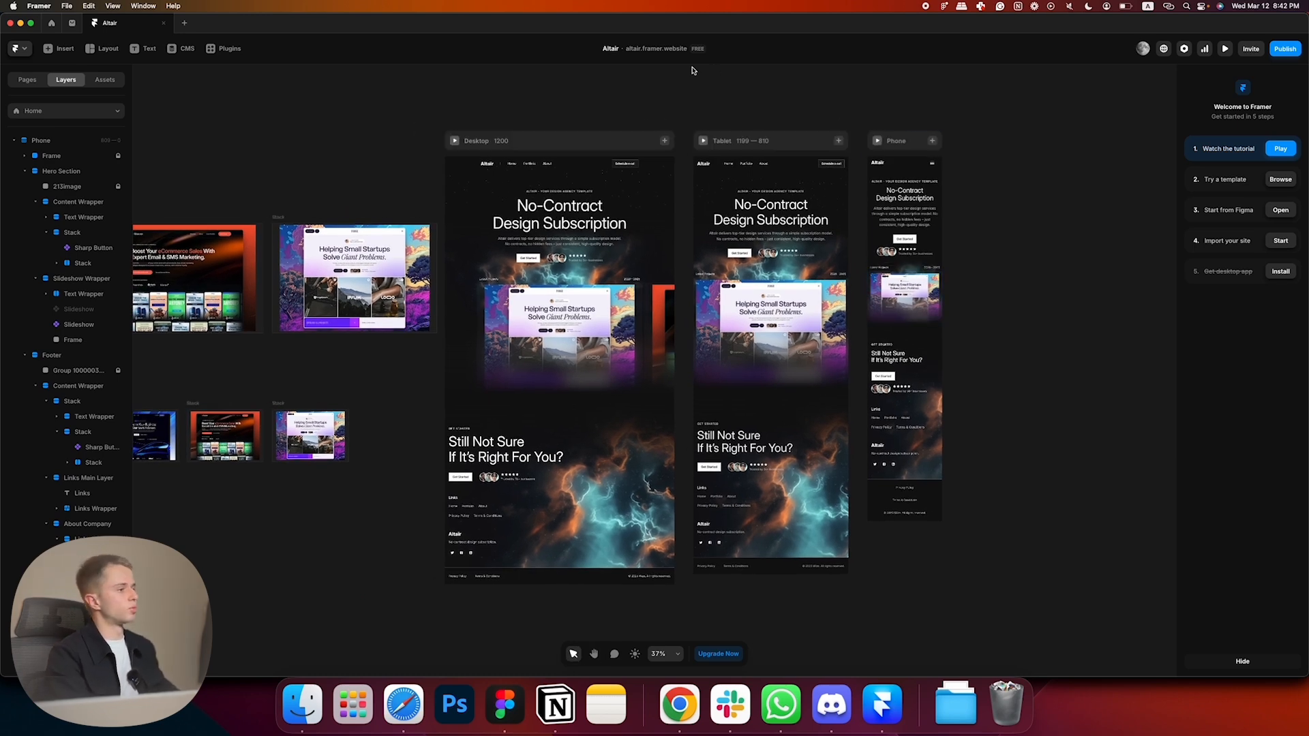
{"action": "left_click_drag", "start_coordinate": [693, 111], "coordinate": [716, 118]}
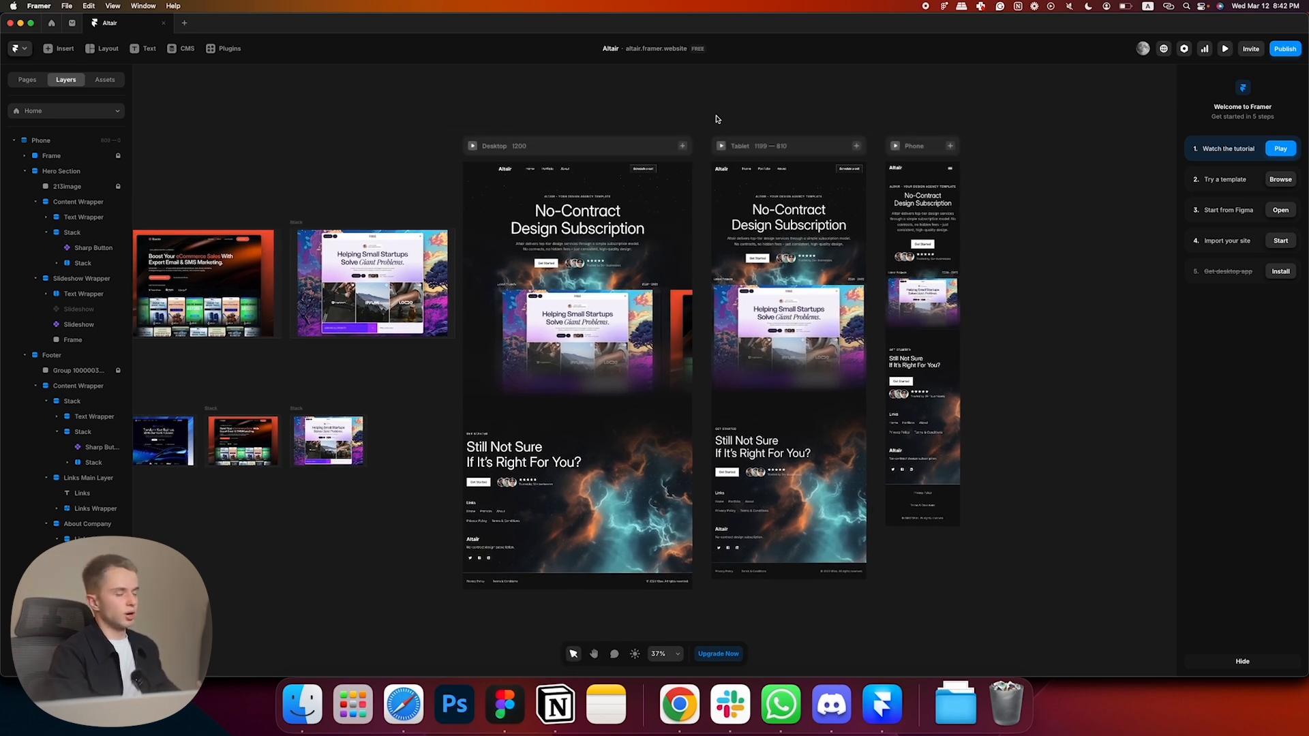
{"action": "scroll", "coordinate": [707, 124], "scroll_direction": "left", "scroll_amount": 1}
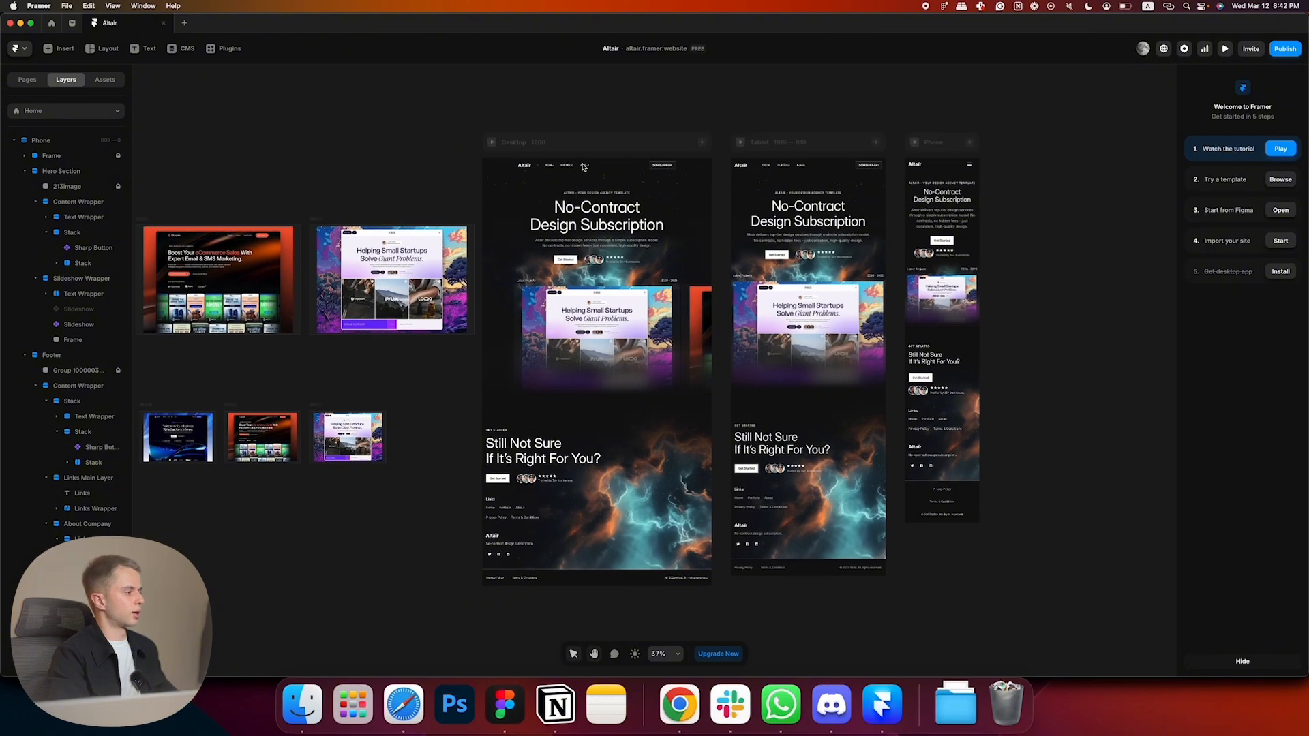
- Add a text effect to the desktop hero heading, with the On Appear trigger and Blur preset per character
{"action": "scroll", "coordinate": [580, 168], "scroll_direction": "up", "scroll_amount": 3}
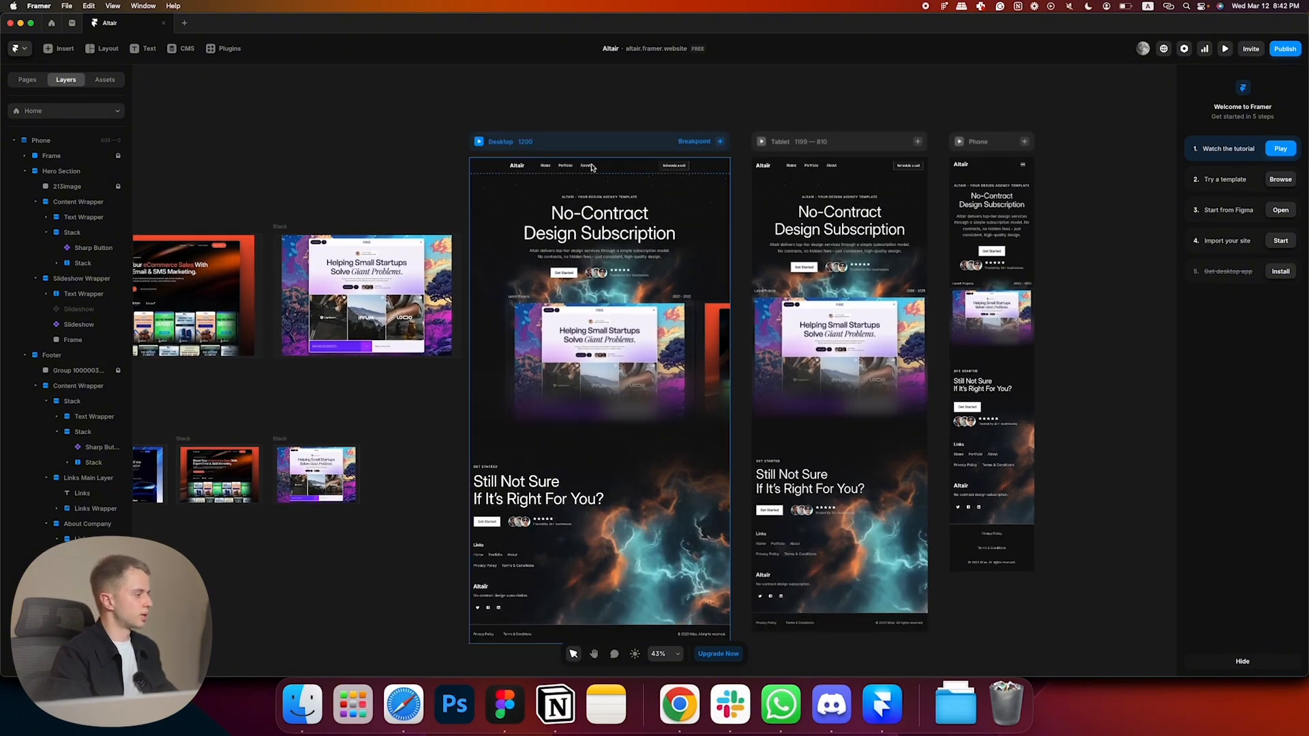
{"action": "scroll", "coordinate": [613, 173], "scroll_direction": "up", "scroll_amount": 3}
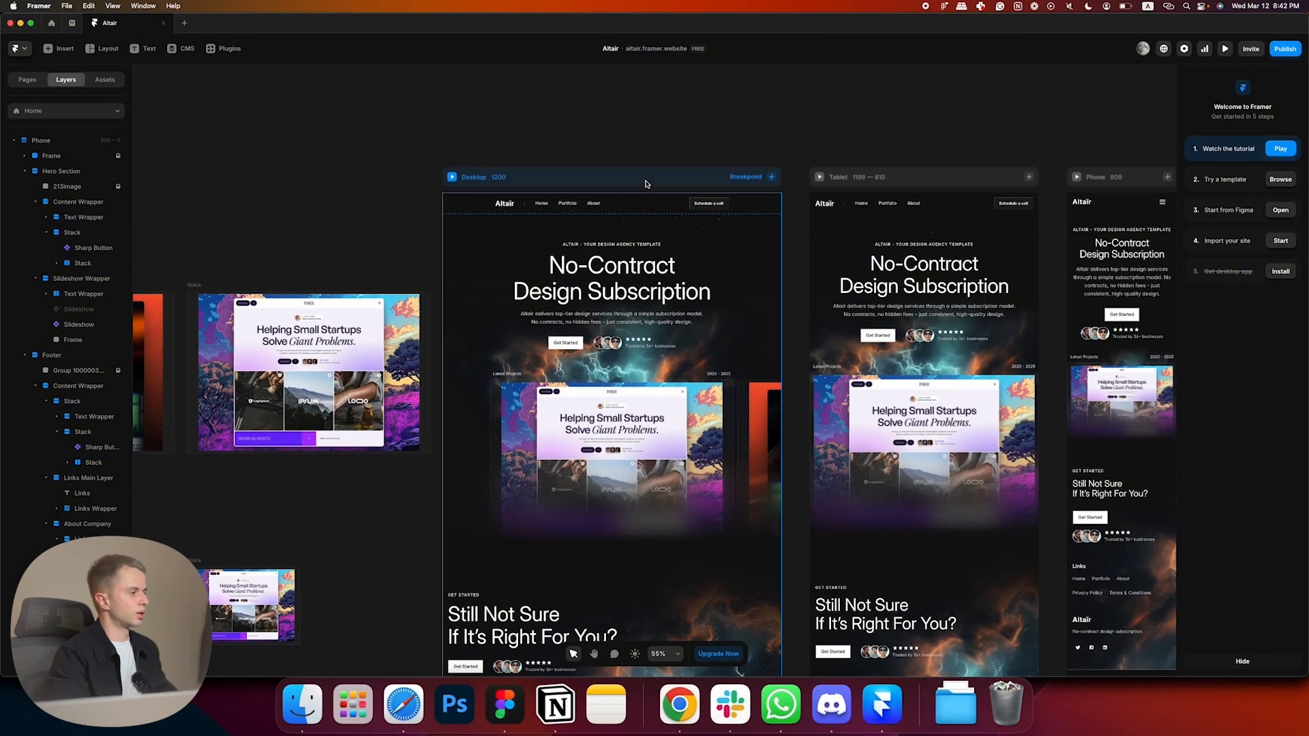
{"action": "scroll", "coordinate": [647, 183], "scroll_direction": "up", "scroll_amount": 2}
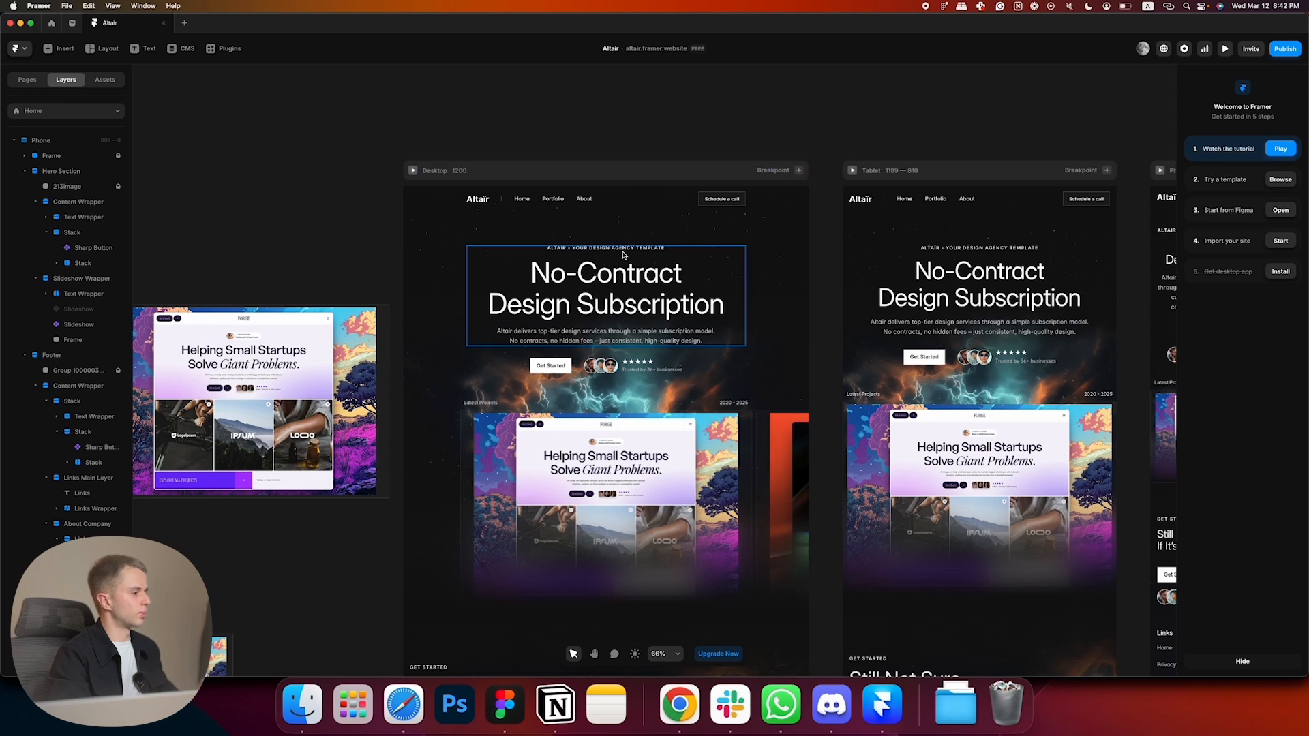
{"action": "left_click", "coordinate": [634, 269]}
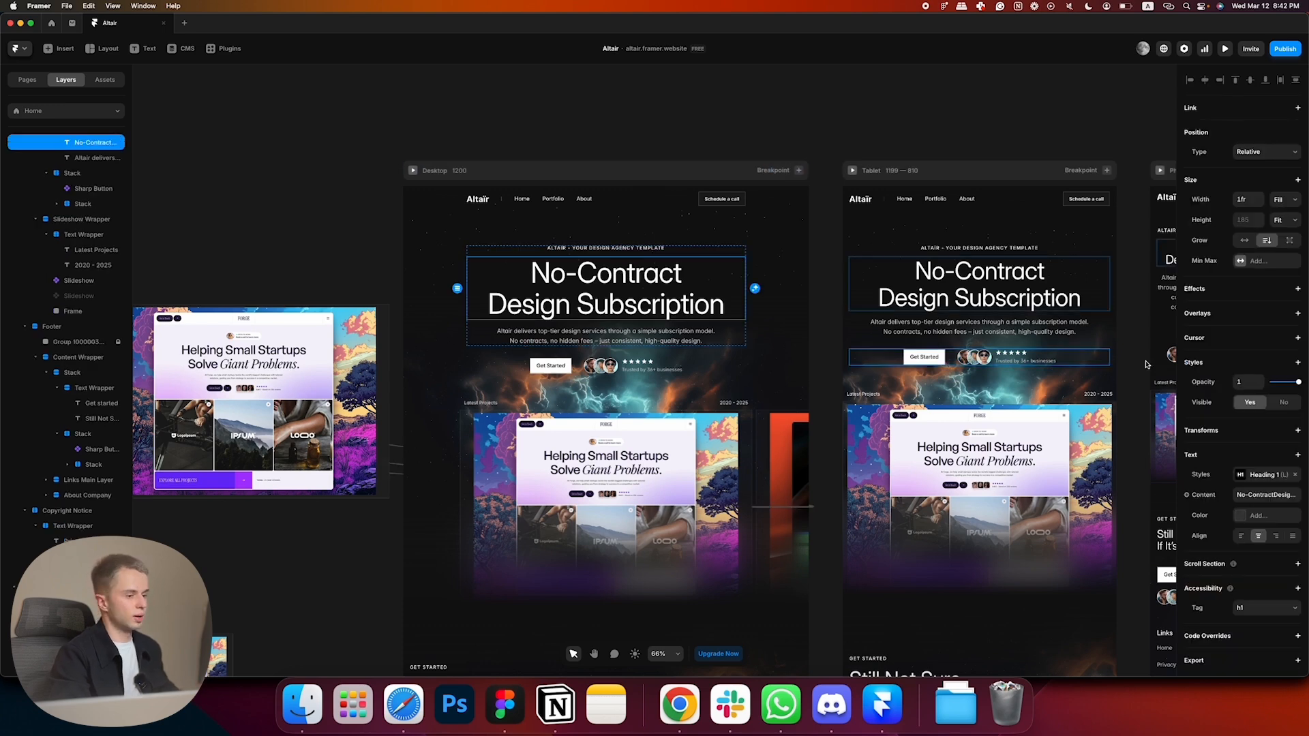
{"action": "left_click", "coordinate": [1280, 289]}
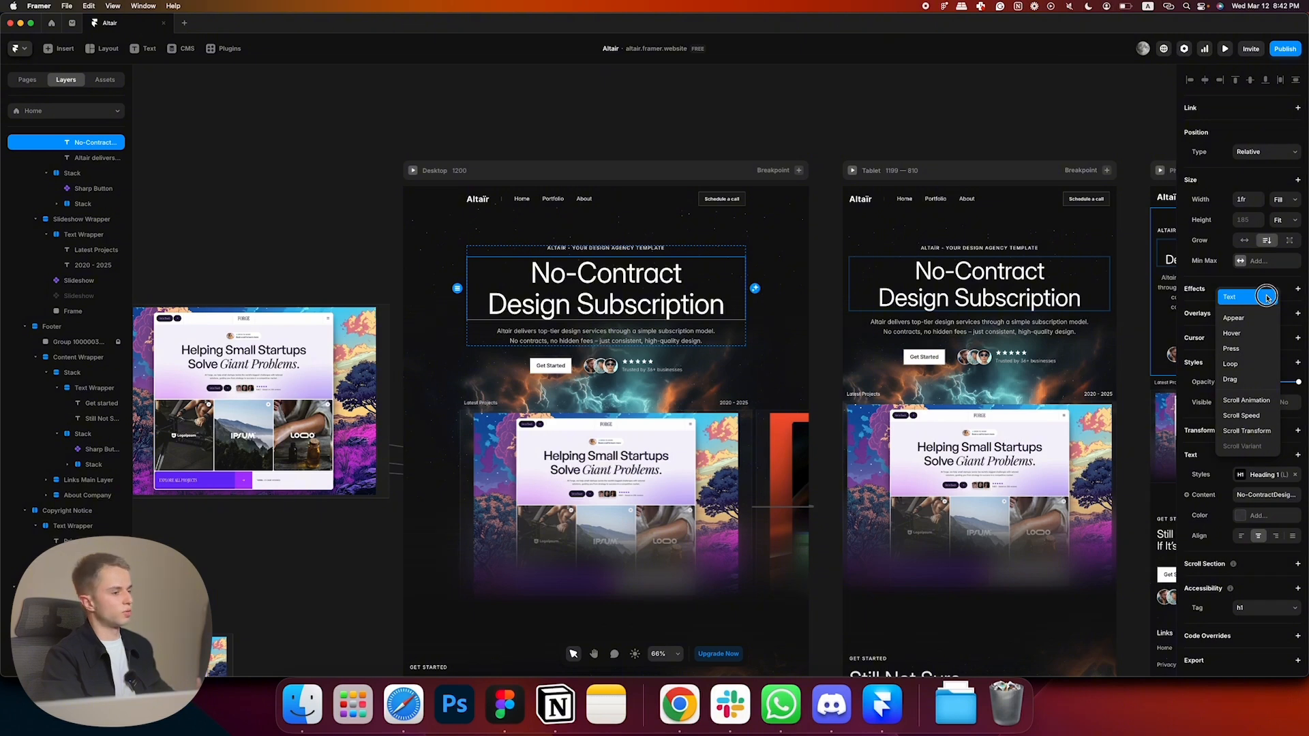
{"action": "left_click", "coordinate": [1267, 296]}
{"action": "left_click", "coordinate": [1259, 308]}
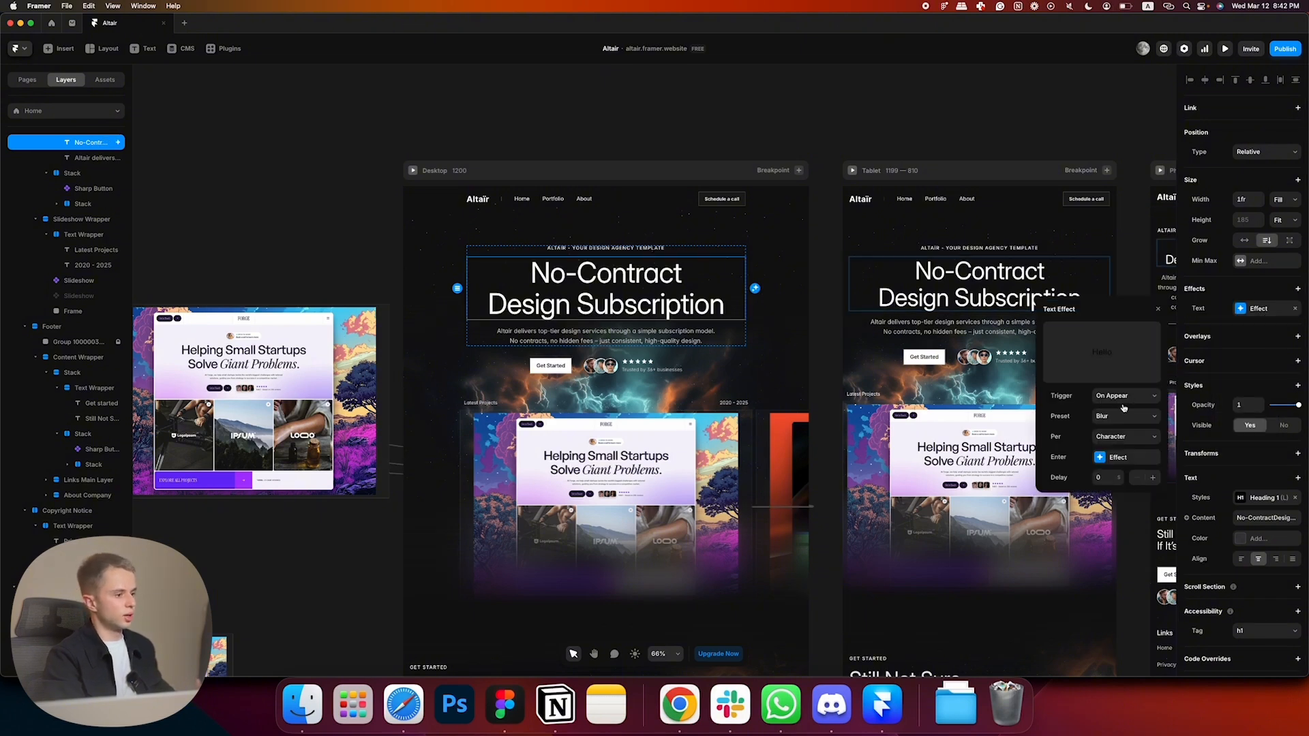
- Preview the desktop page, reload it to replay the hero heading's text effect, and return to the canvas
{"action": "left_click", "coordinate": [1225, 49]}
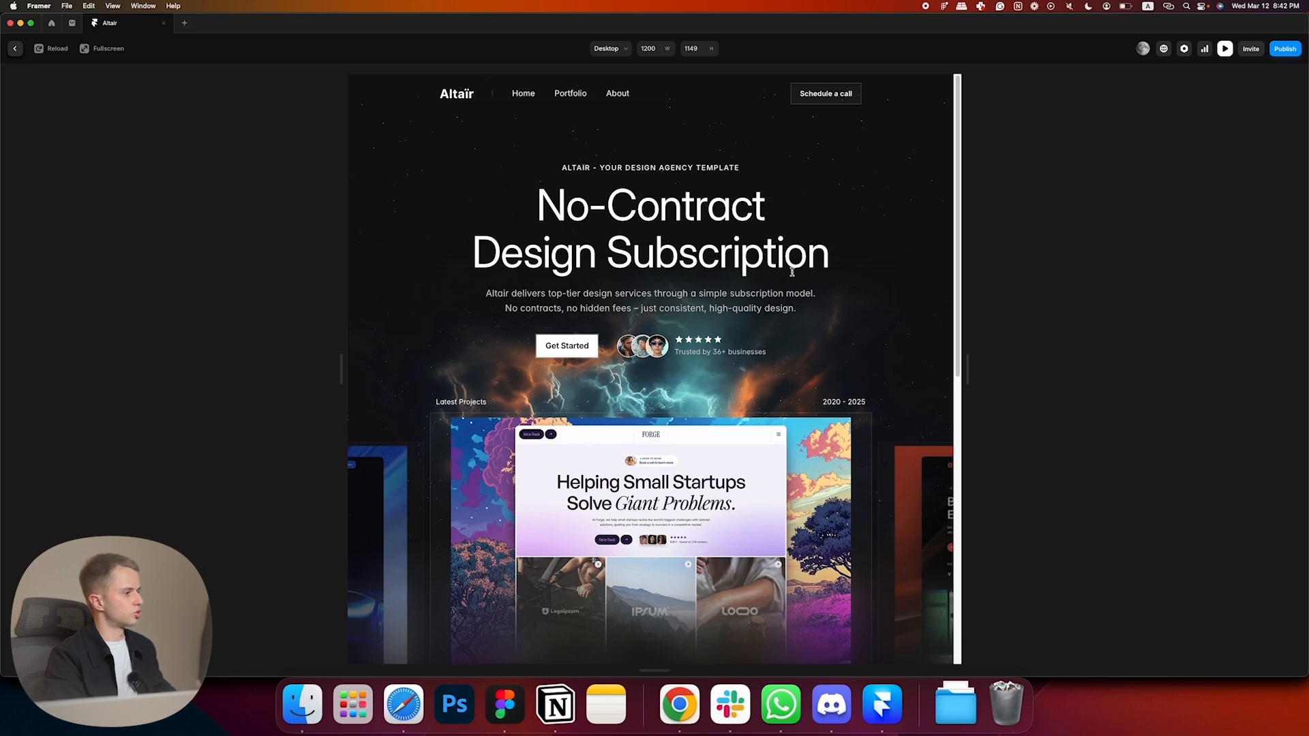
{"action": "left_click", "coordinate": [59, 49]}
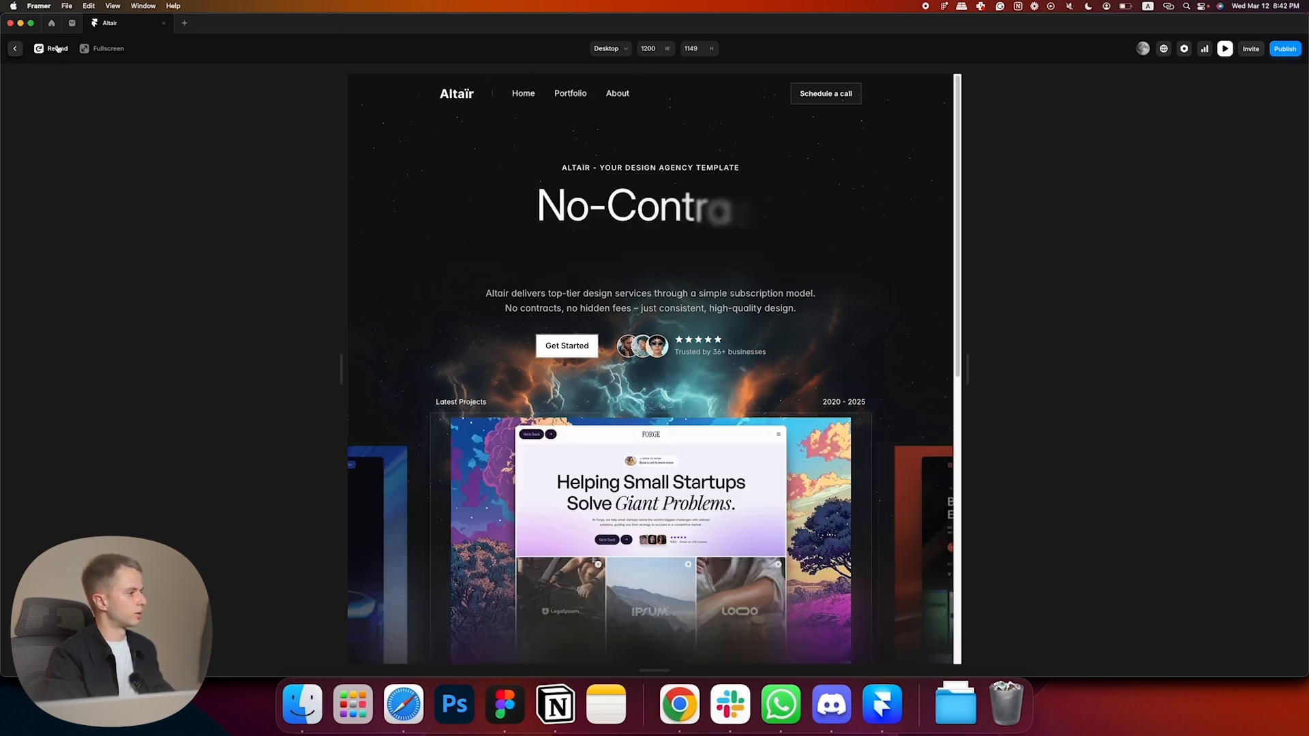
{"action": "left_click", "coordinate": [16, 50]}
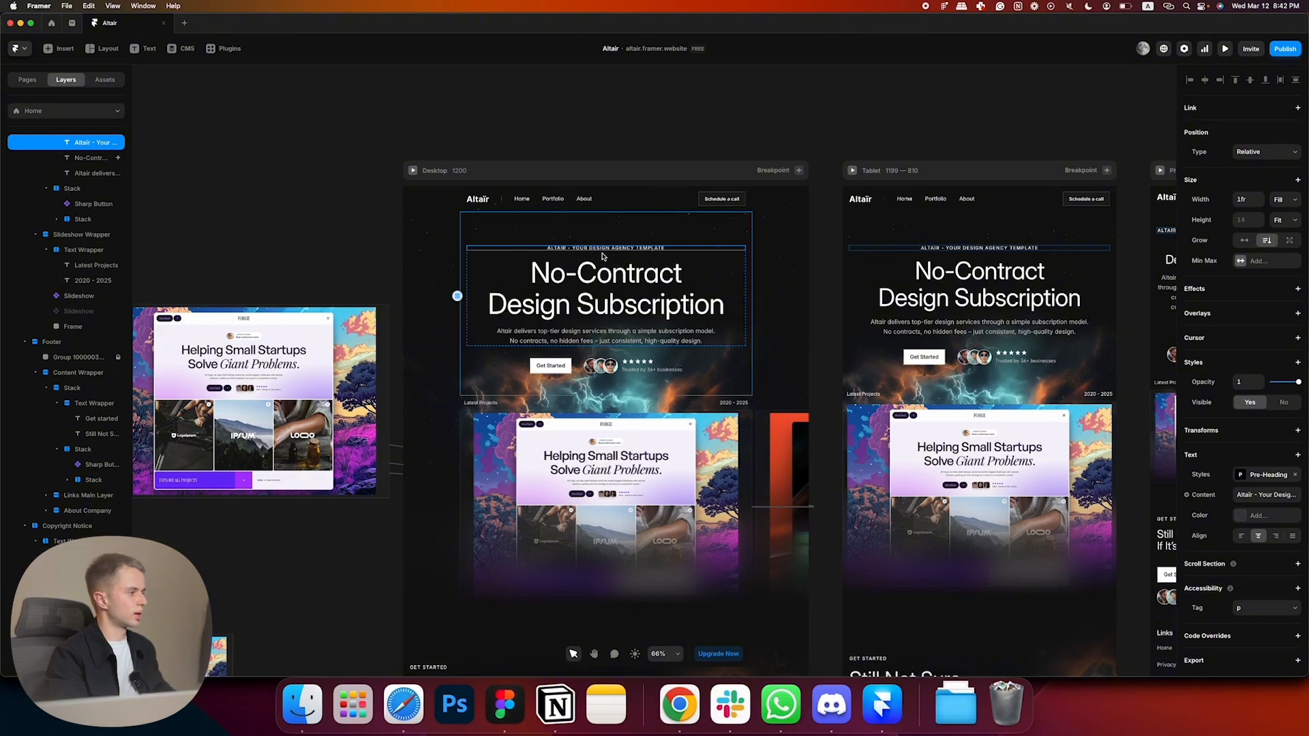
{"action": "scroll", "coordinate": [630, 251], "scroll_direction": "up", "scroll_amount": 5}
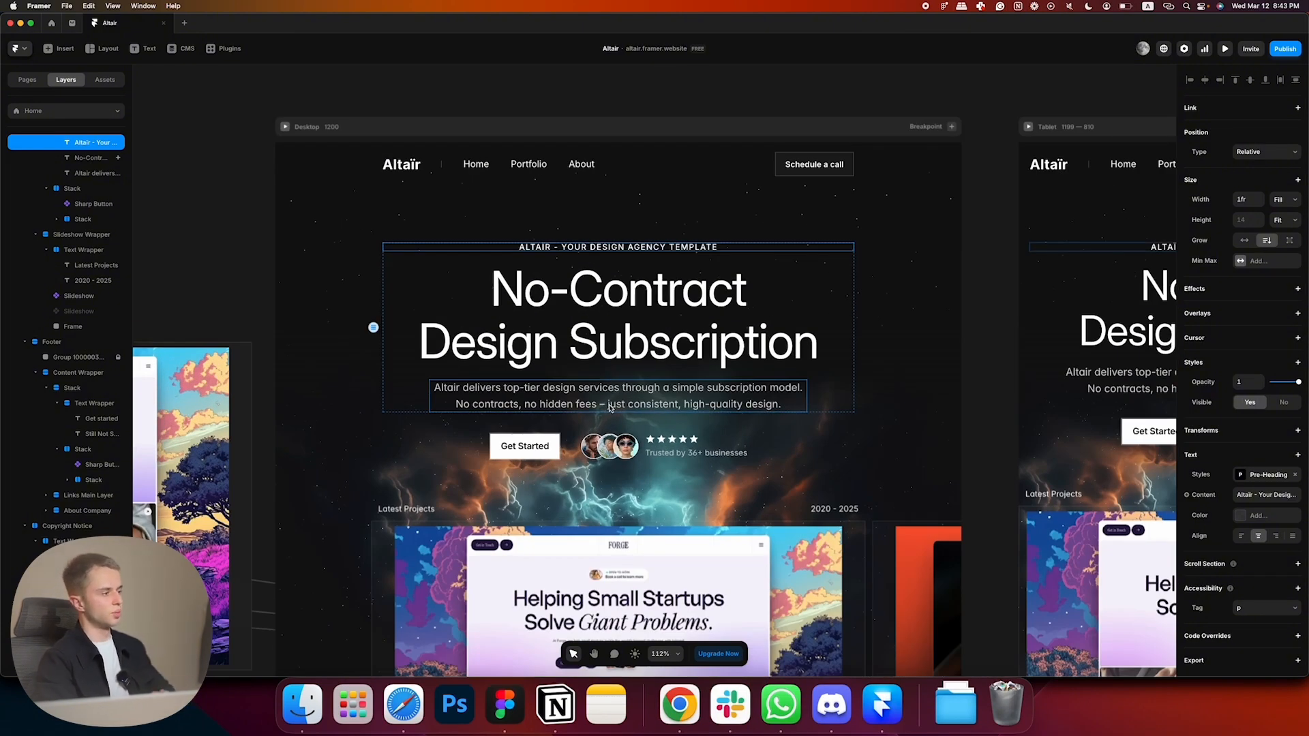
- Add a Layer in View scroll animation to the desktop hero's pre-heading, with replay off and a vertical enter offset of 4
{"action": "left_click", "coordinate": [1223, 289]}
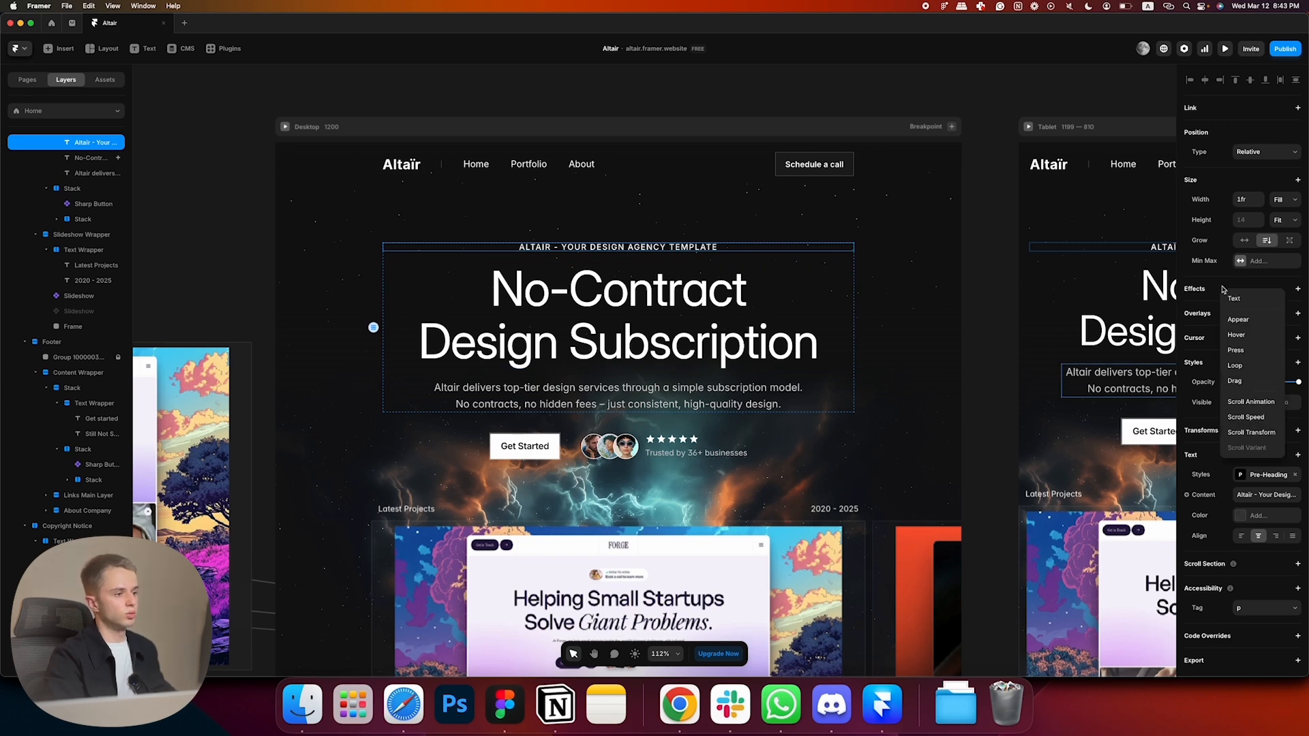
{"action": "left_click", "coordinate": [1254, 402]}
{"action": "left_click", "coordinate": [1252, 316]}
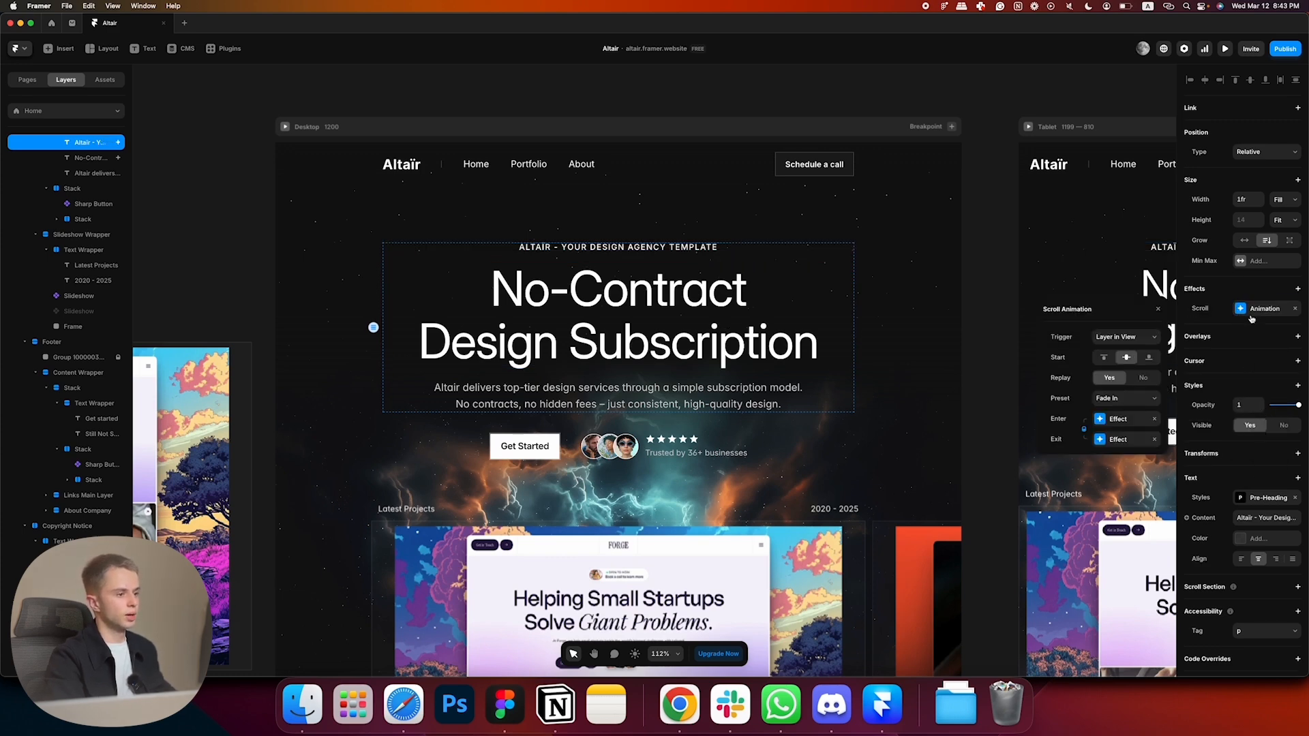
{"action": "left_click", "coordinate": [1134, 379]}
{"action": "left_click", "coordinate": [1114, 421]}
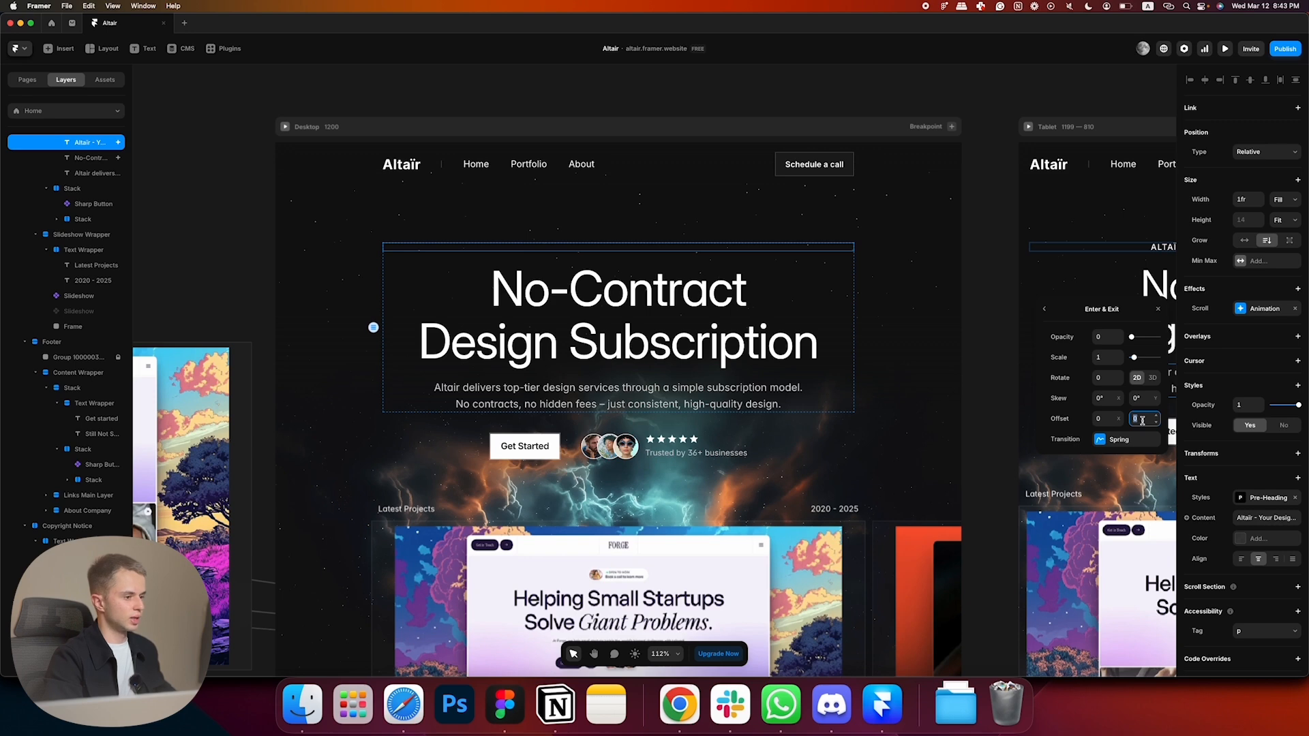
{"action": "type", "text": "4"}
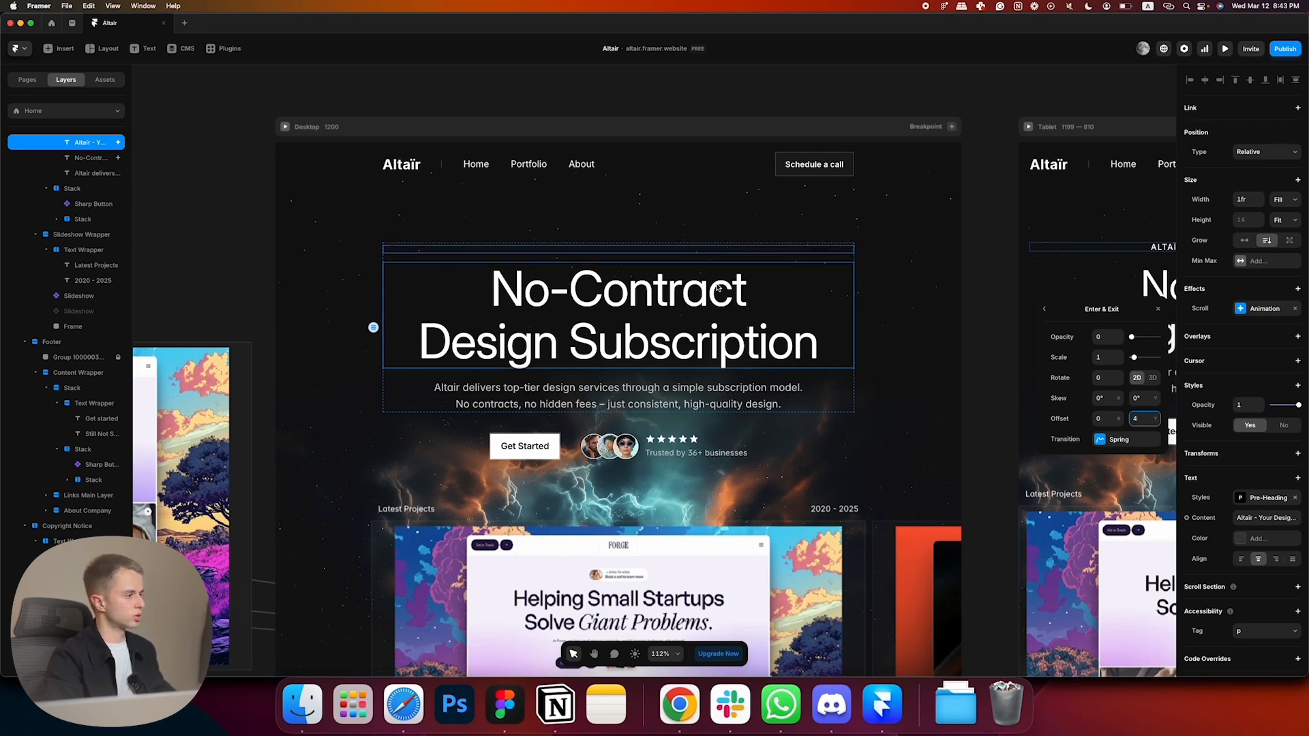
- Switch the pre-heading animation's transition to Ease with a 0.3 s delay, and preview the desktop page
{"action": "left_click", "coordinate": [1119, 440]}
{"action": "left_click", "coordinate": [1074, 330]}
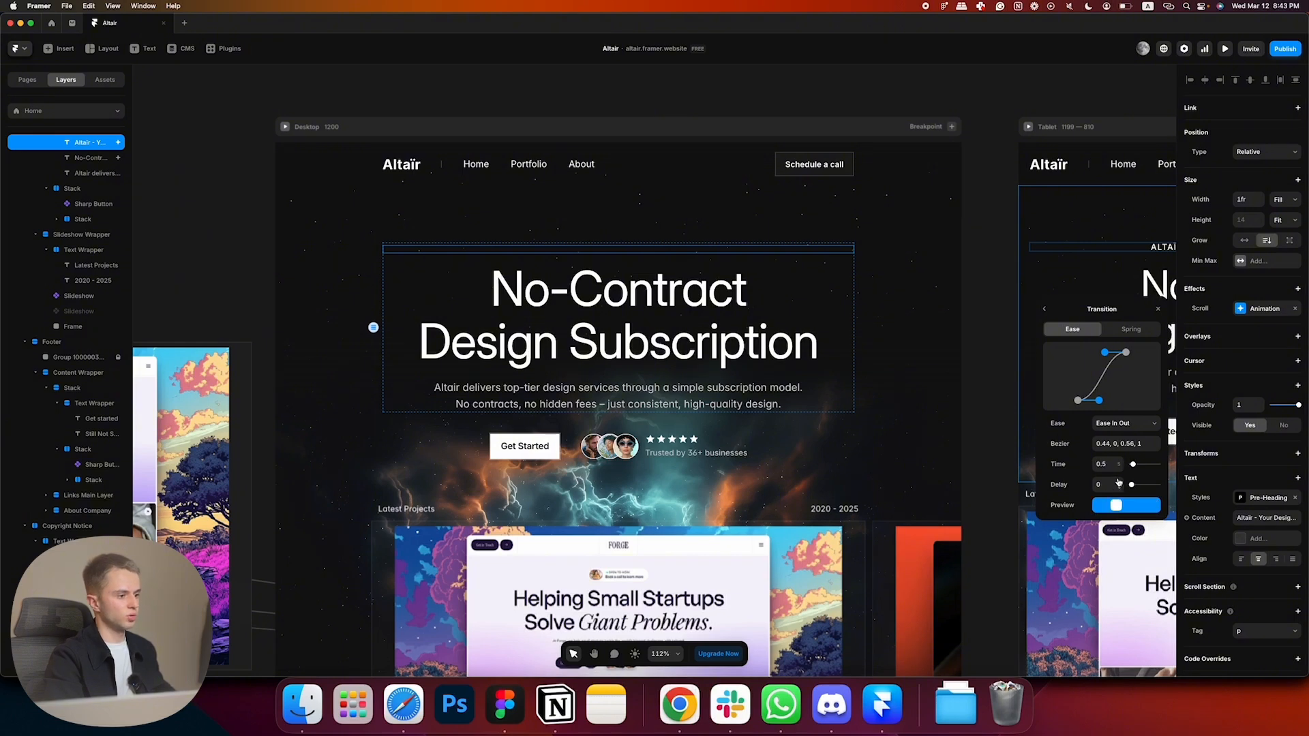
{"action": "left_click", "coordinate": [1118, 482]}
{"action": "left_click", "coordinate": [1119, 482]}
{"action": "left_click", "coordinate": [1119, 482]}
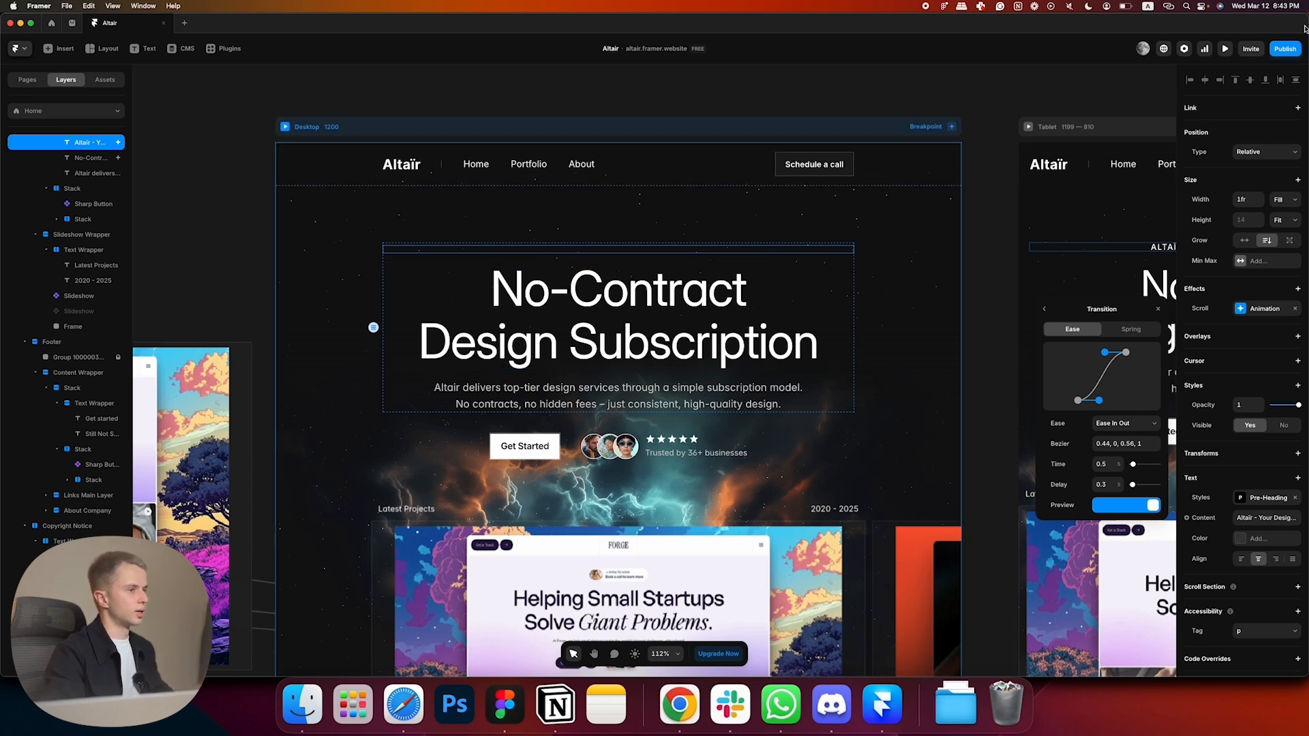
{"action": "left_click", "coordinate": [1224, 48]}
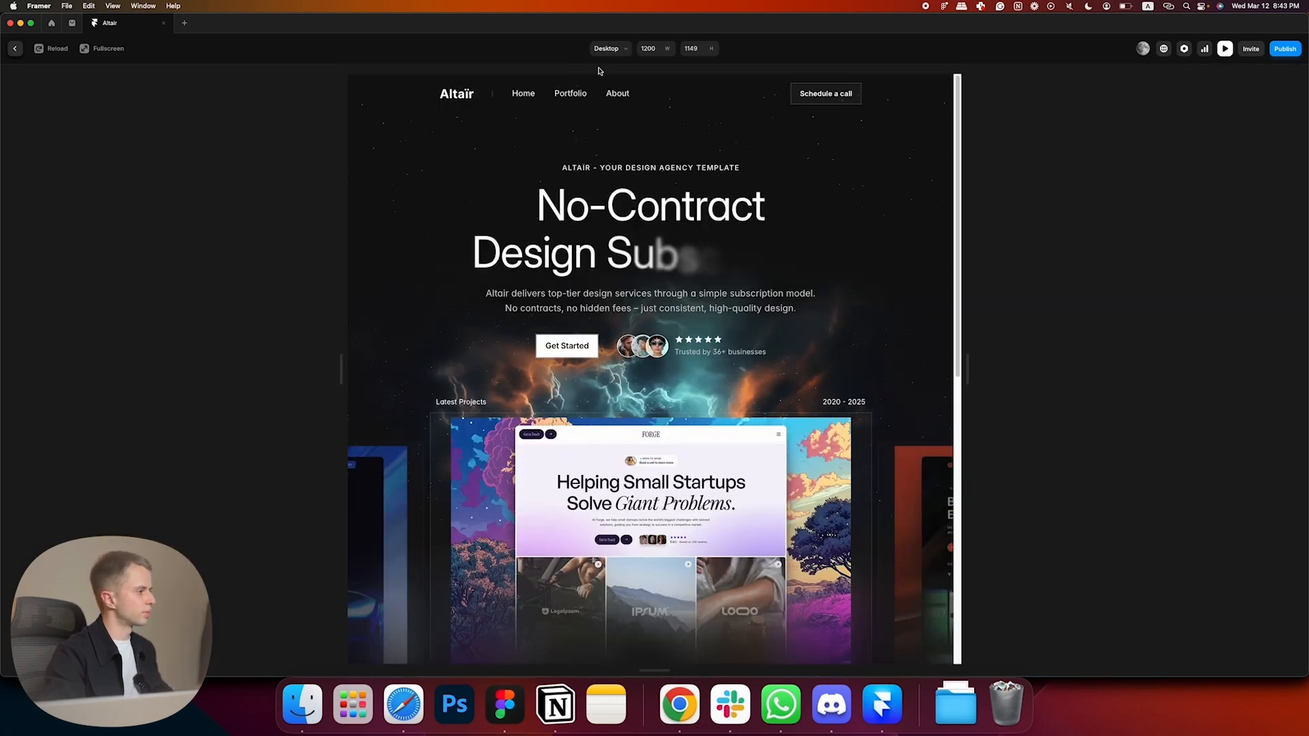
{"action": "left_click", "coordinate": [57, 55]}
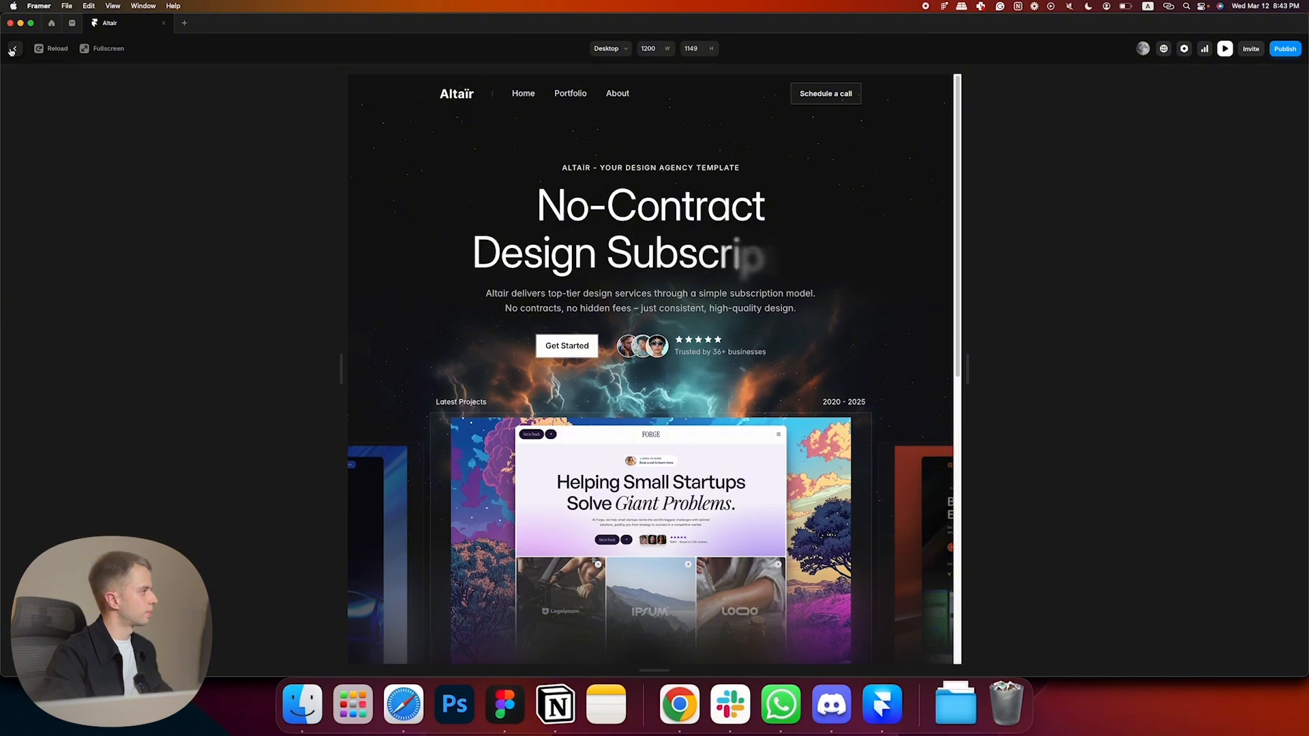
{"action": "key", "text": "Escape"}
- Adjust the delay of the pre-heading's enter transition and check its timing in the page preview
{"action": "left_click", "coordinate": [1271, 311]}
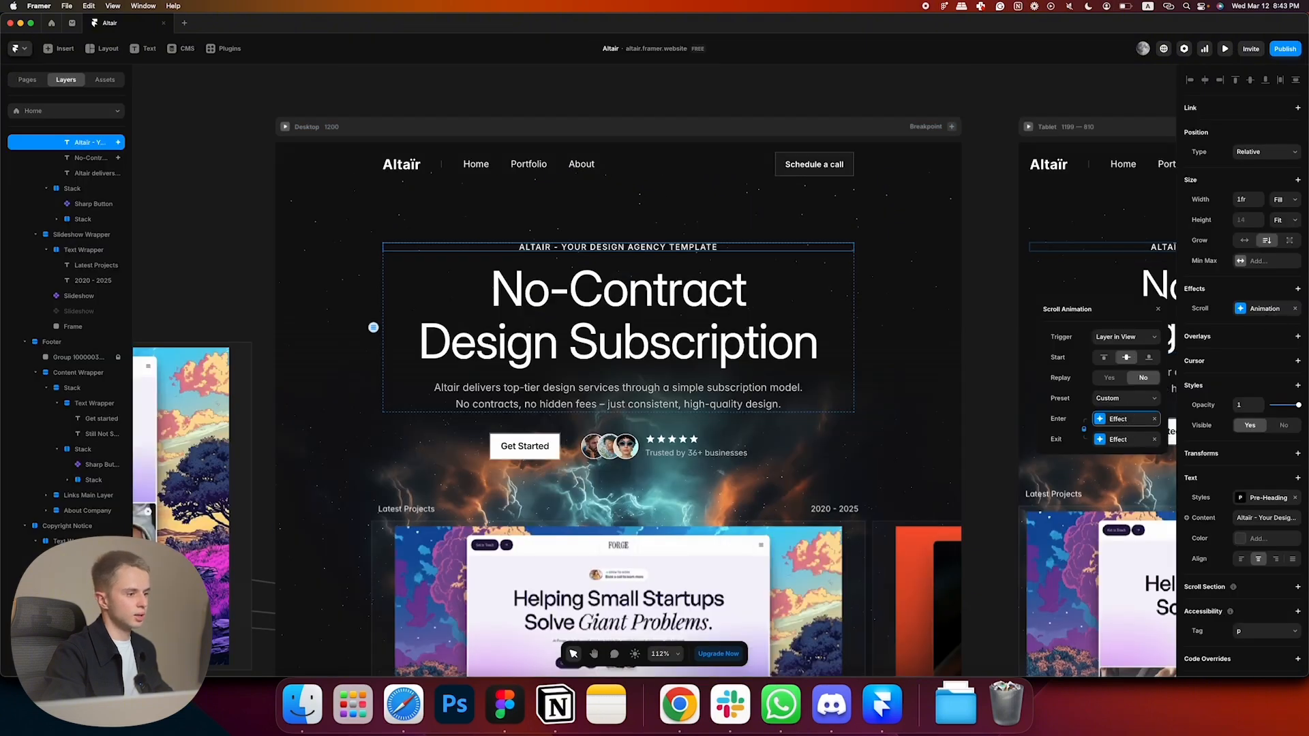
{"action": "left_click", "coordinate": [1118, 419]}
{"action": "left_click", "coordinate": [1118, 442]}
{"action": "left_click", "coordinate": [1120, 480]}
{"action": "left_click", "coordinate": [1120, 480]}
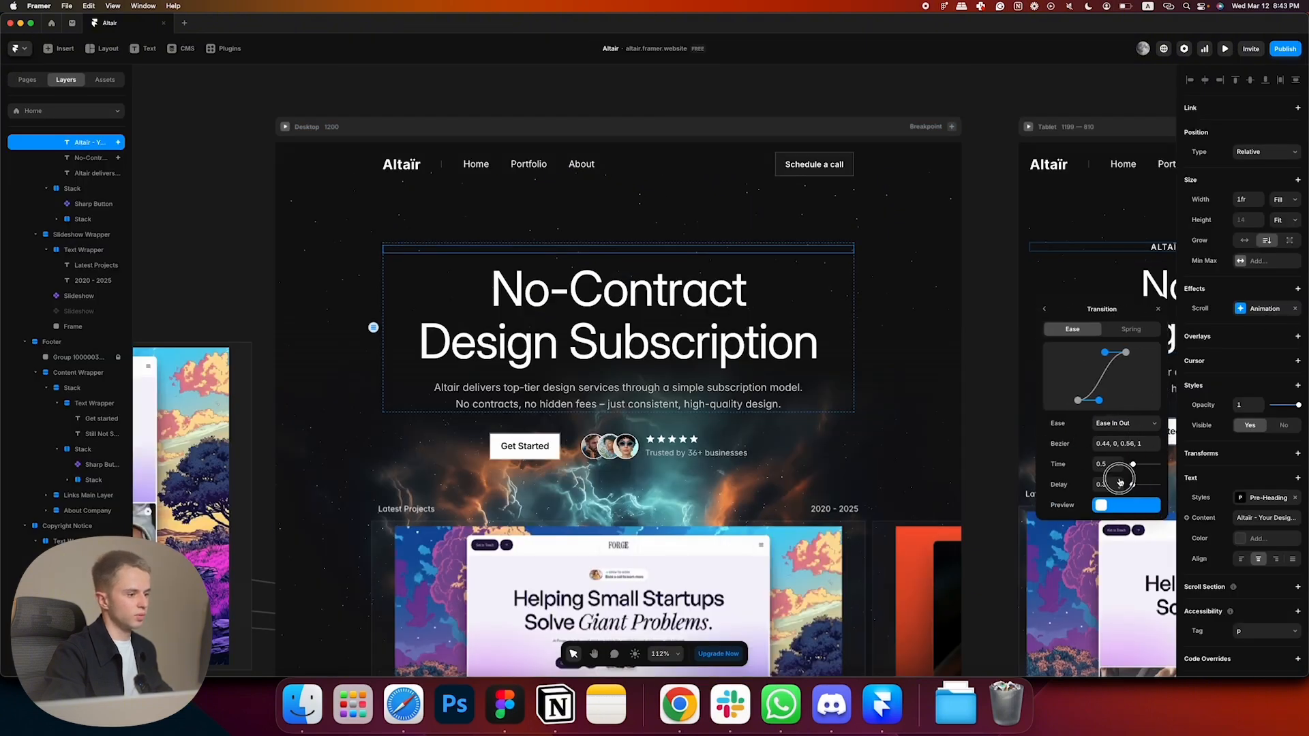
{"action": "left_click", "coordinate": [1226, 49]}
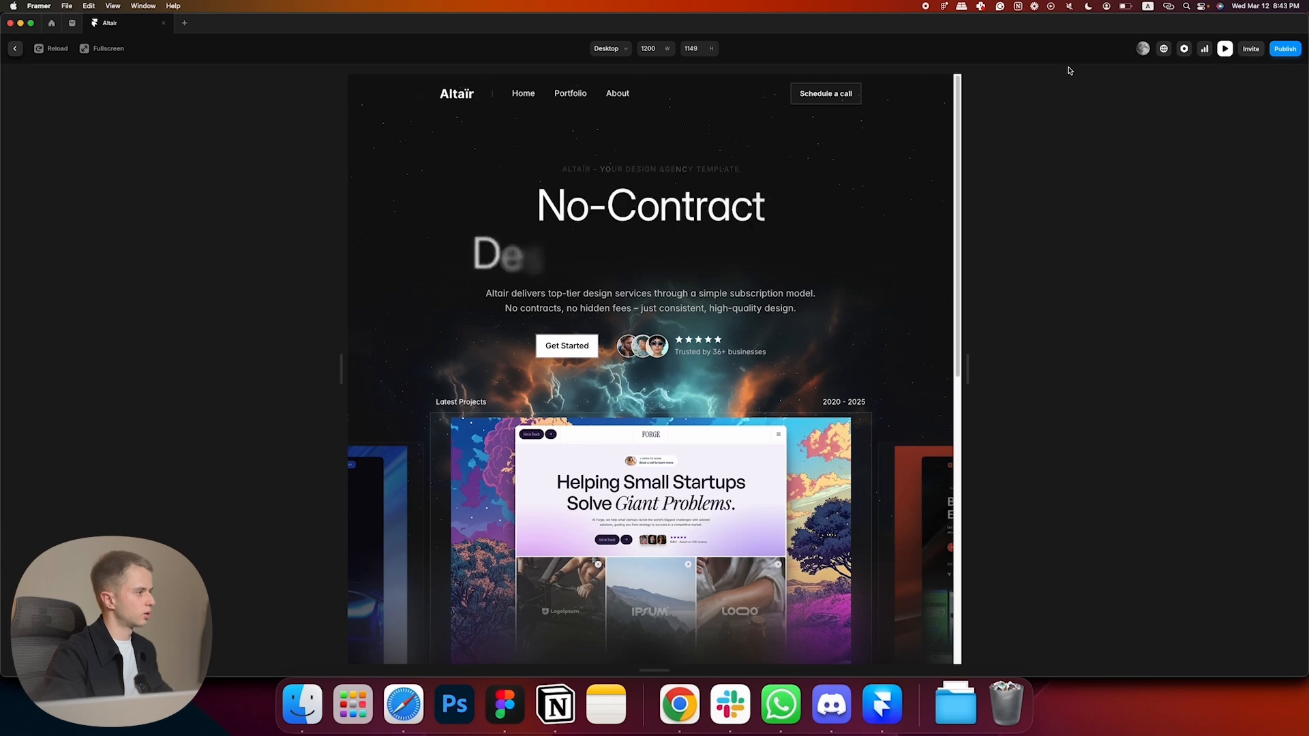
{"action": "left_click", "coordinate": [15, 48]}
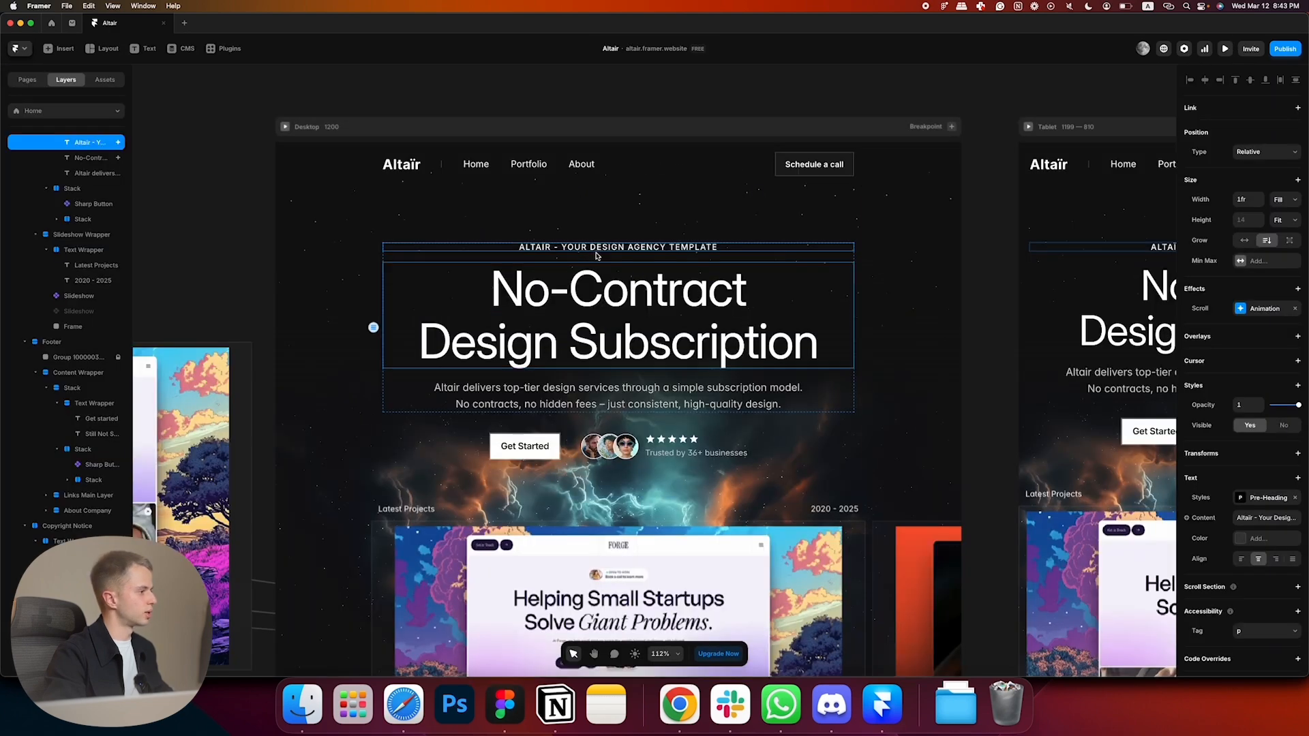
- Change the hero heading's text effect to animate per Word and check it in the page preview
{"action": "left_click", "coordinate": [1259, 308]}
{"action": "left_click", "coordinate": [1130, 437]}
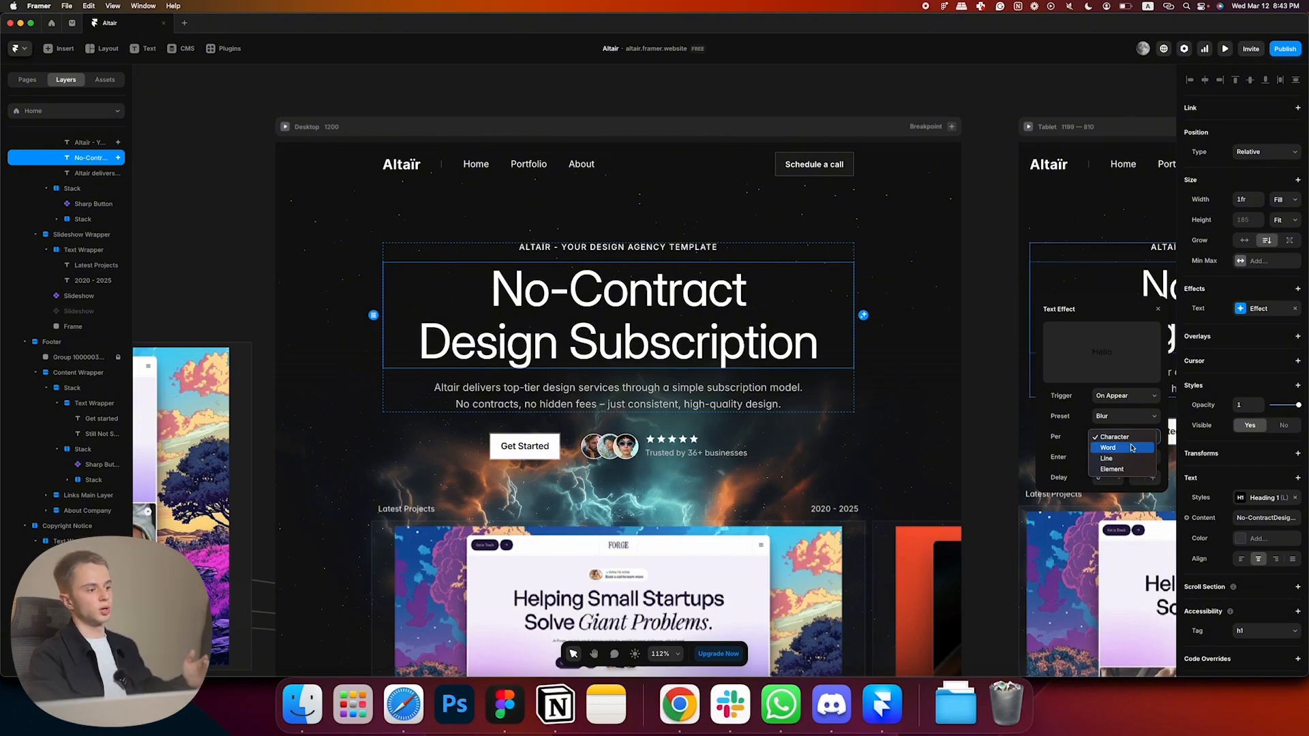
{"action": "left_click", "coordinate": [1132, 447]}
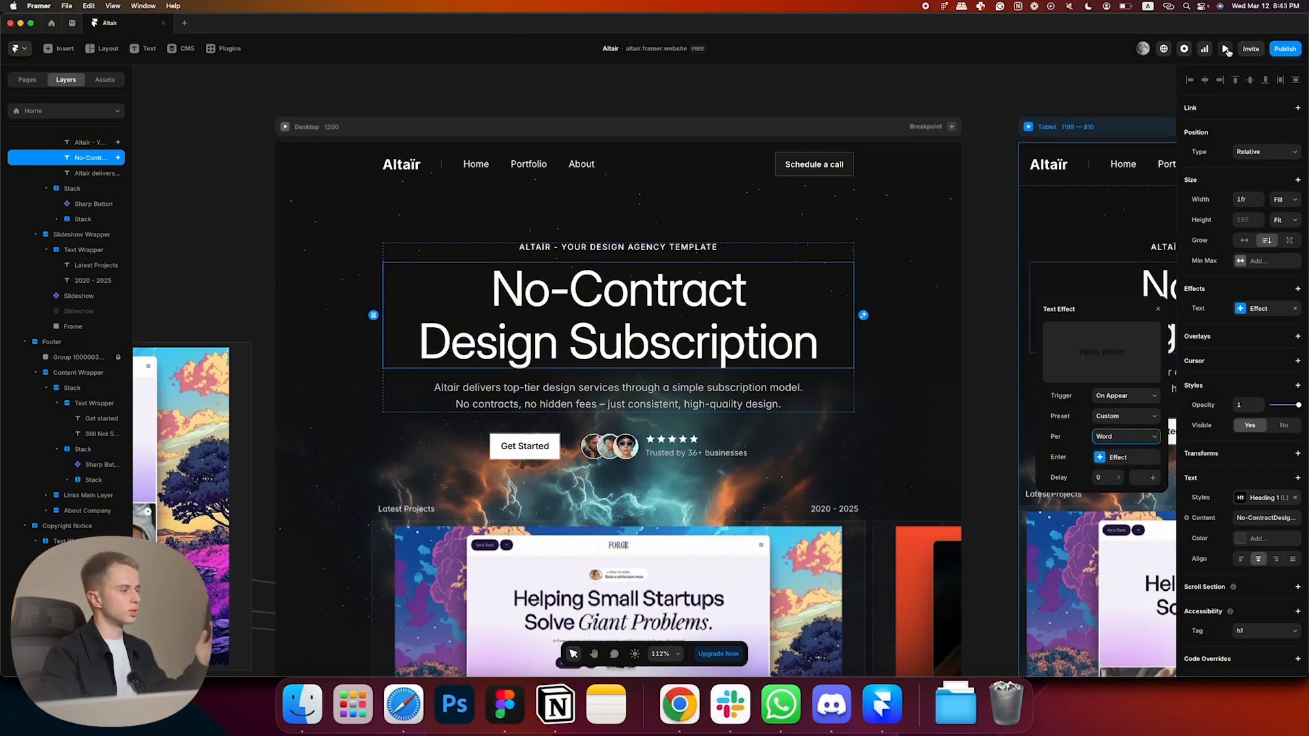
{"action": "left_click", "coordinate": [1226, 49]}
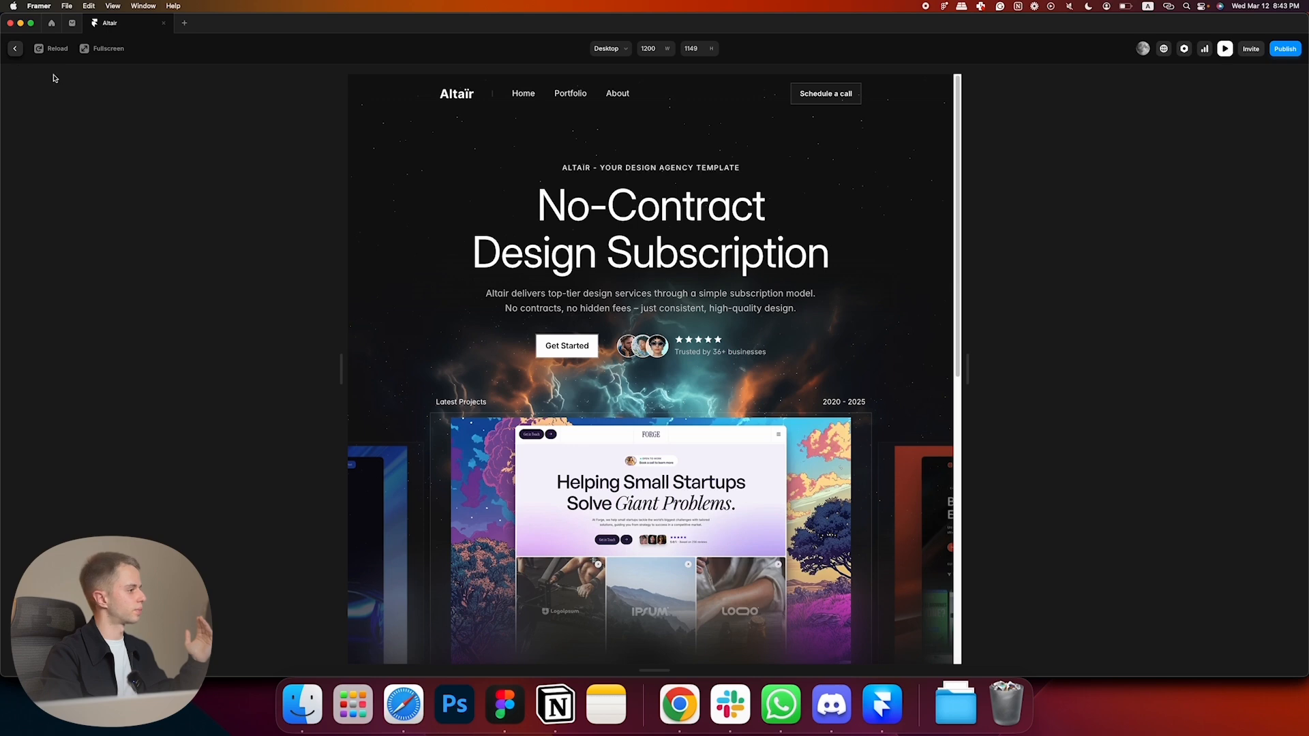
{"action": "left_click", "coordinate": [15, 49]}
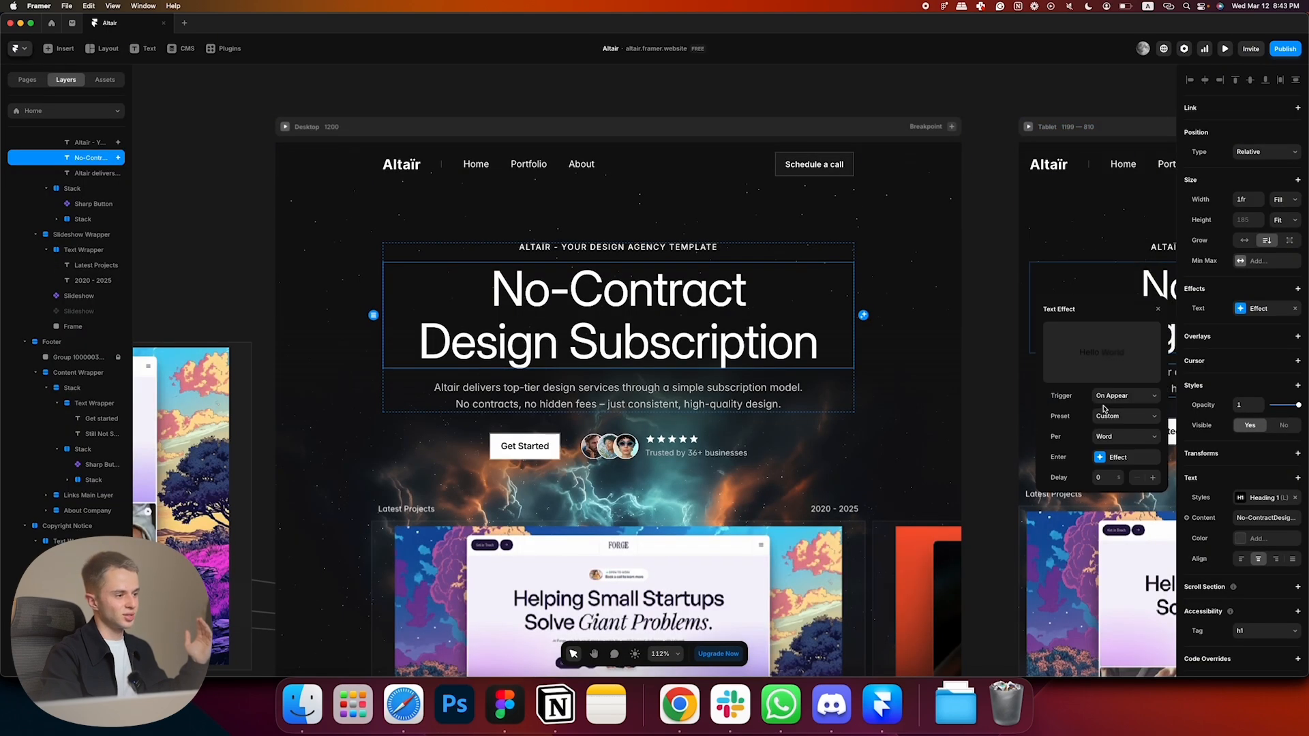
- Set the spring transition time of the hero heading's text effect to 1 s and preview the page
{"action": "left_click", "coordinate": [1124, 458]}
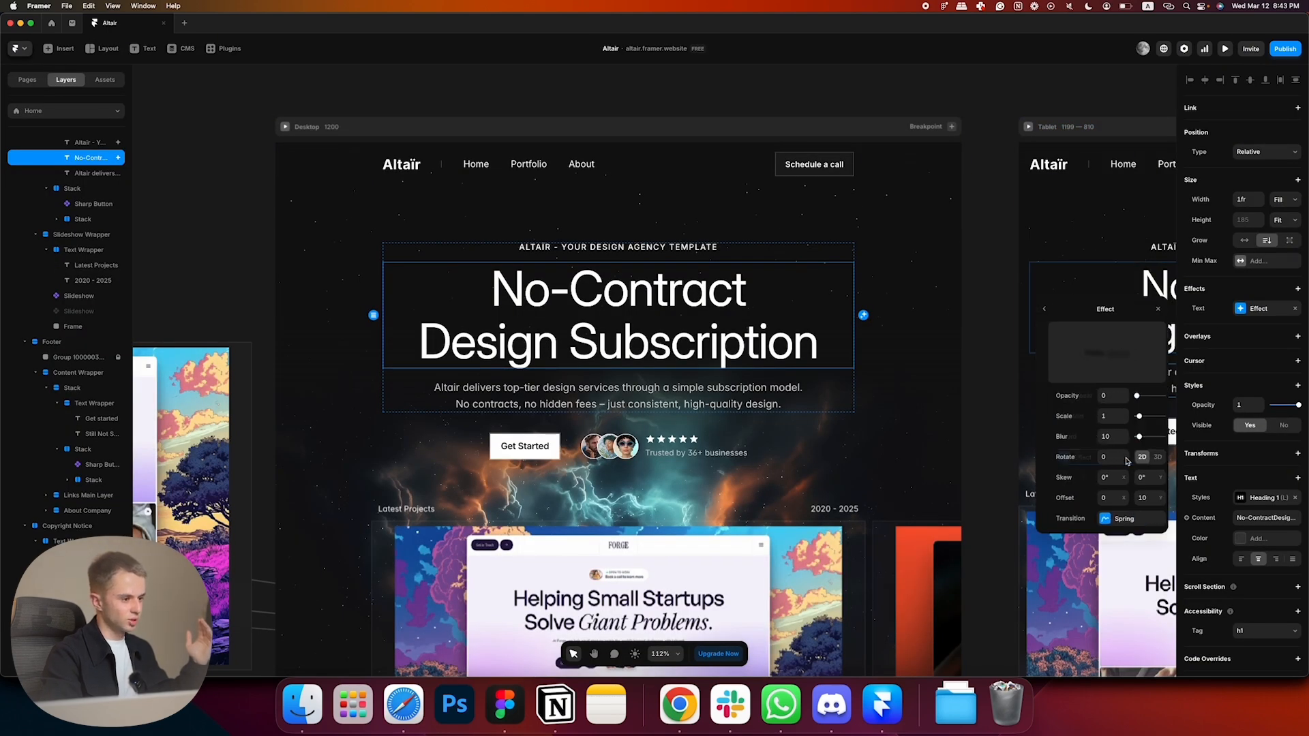
{"action": "left_click", "coordinate": [1138, 523]}
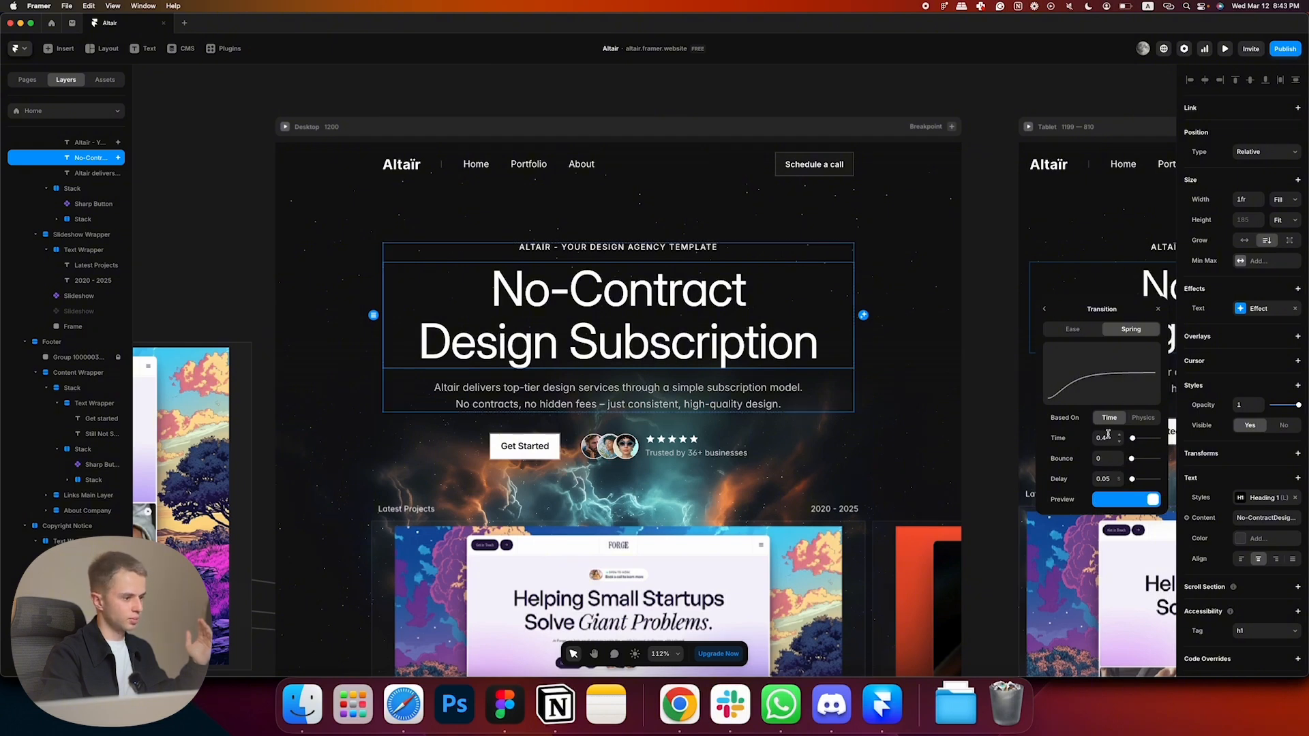
{"action": "left_click", "coordinate": [289, 287]}
{"action": "left_click", "coordinate": [541, 310]}
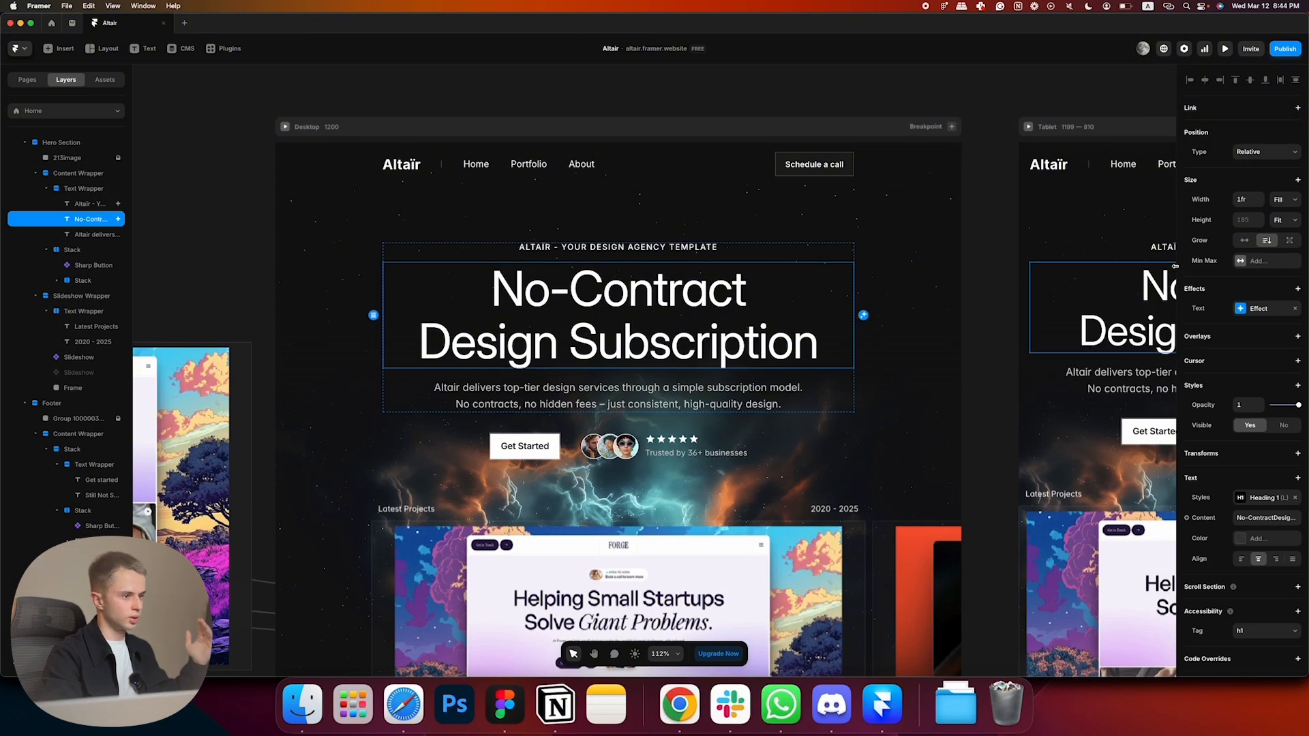
{"action": "left_click", "coordinate": [1227, 316]}
{"action": "left_click", "coordinate": [1106, 466]}
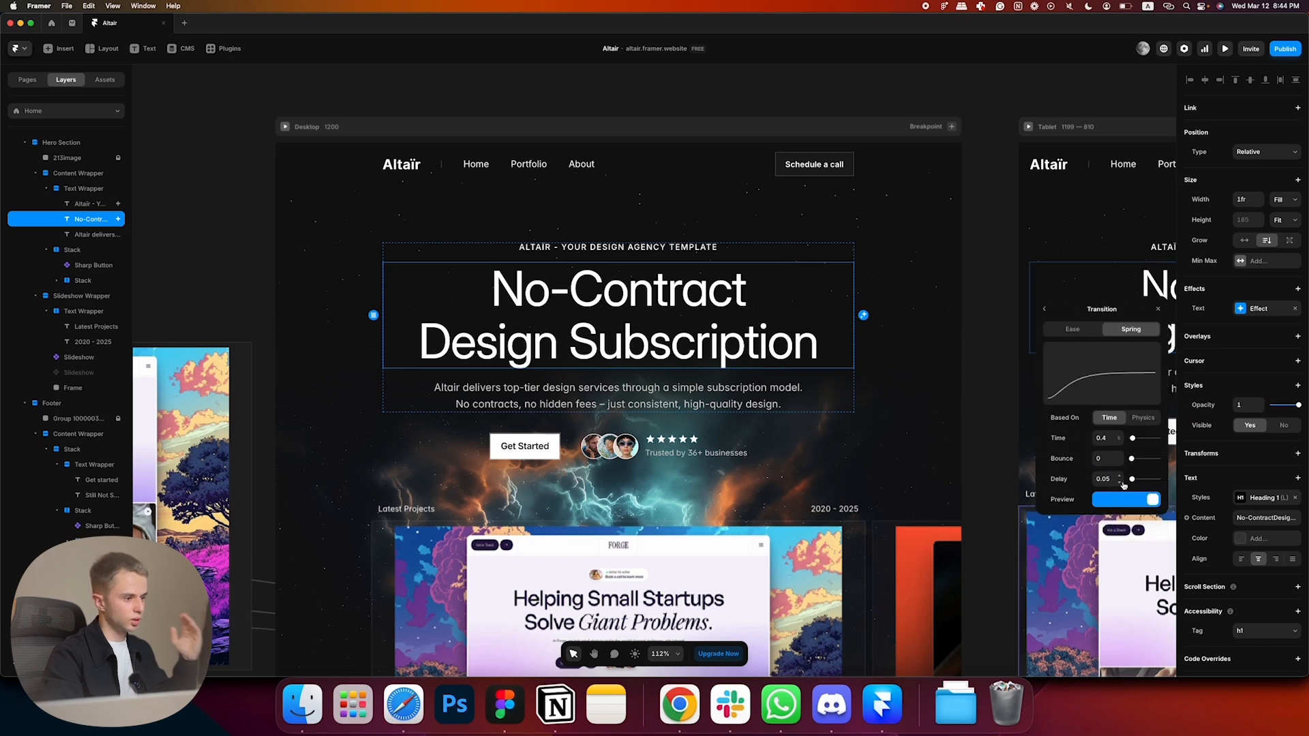
{"action": "left_click", "coordinate": [1120, 437]}
{"action": "left_click", "coordinate": [1120, 437]}
{"action": "left_click", "coordinate": [1120, 437]}
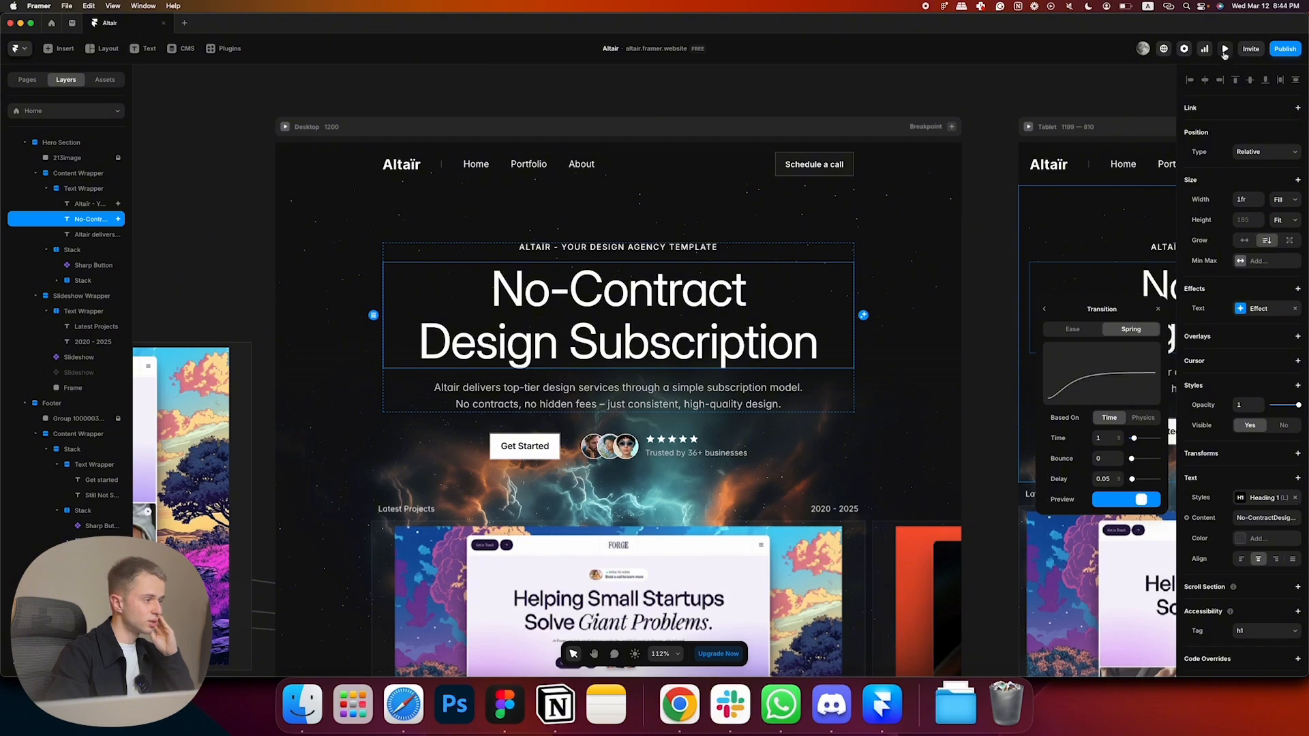
{"action": "left_click", "coordinate": [1224, 51]}
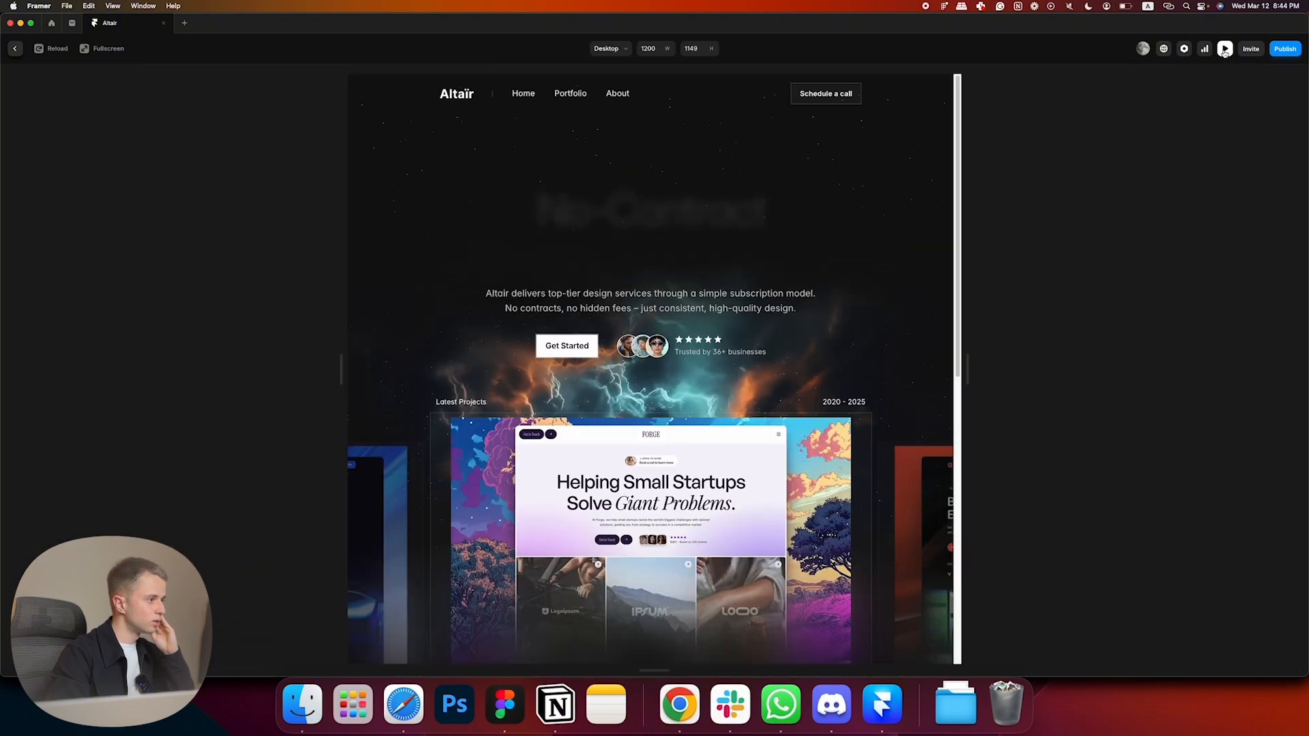
{"action": "left_click", "coordinate": [18, 47]}
- Set the delay of the pre-heading's enter transition to 0.3 s and preview it together with the heading
{"action": "left_click", "coordinate": [1258, 307]}
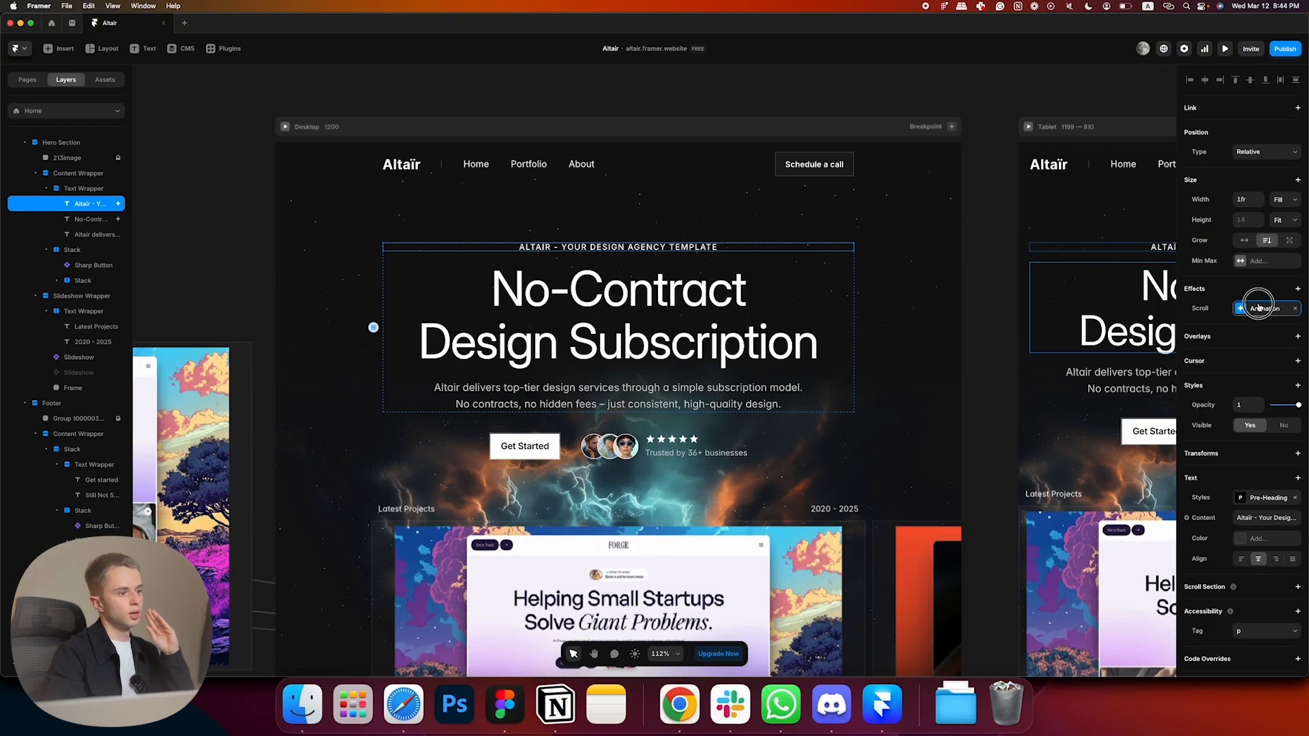
{"action": "left_click", "coordinate": [1139, 439]}
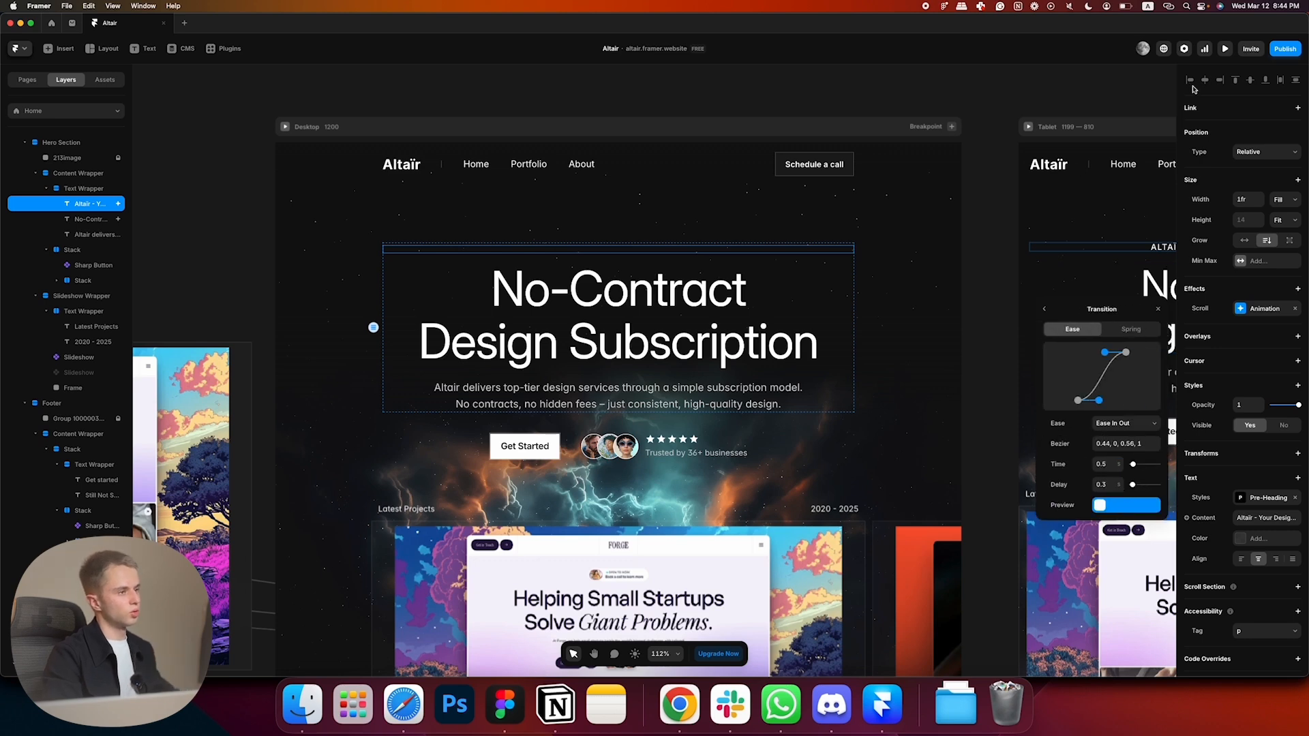
{"action": "left_click", "coordinate": [1225, 48]}
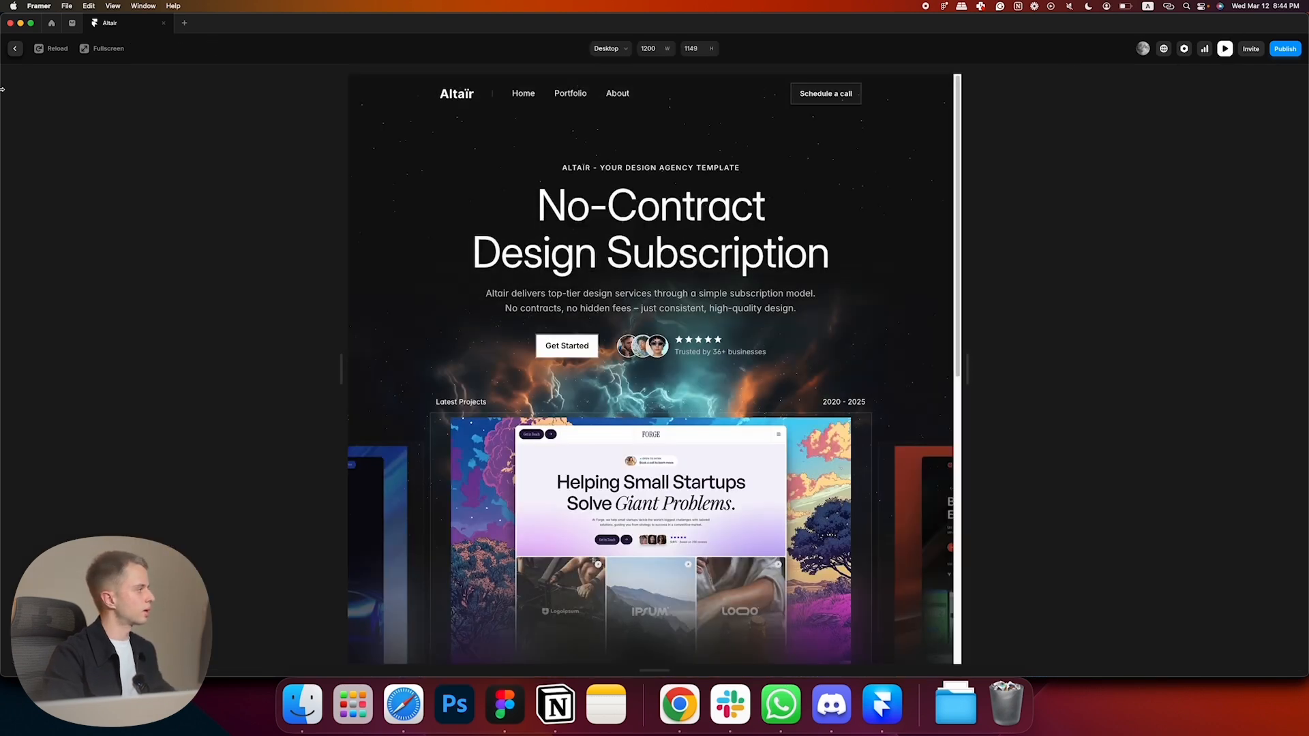
{"action": "left_click", "coordinate": [15, 48]}
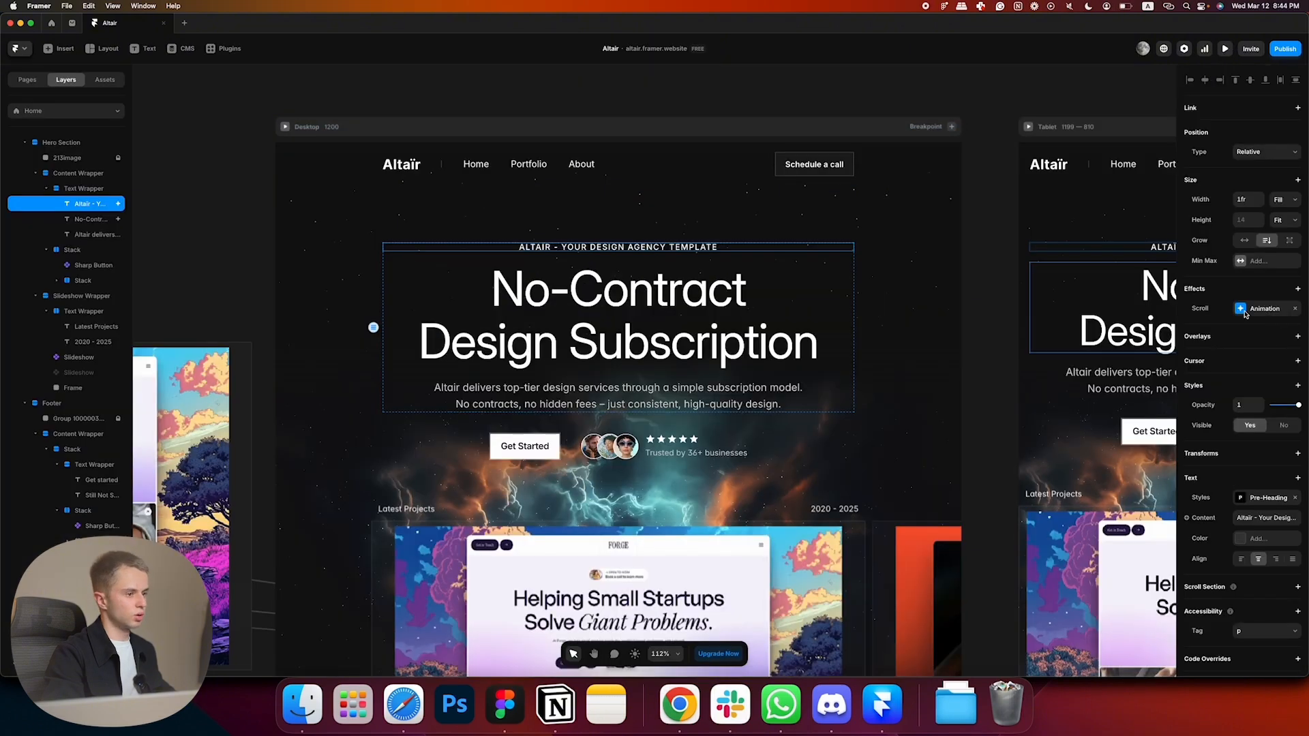
- Copy the pre-heading's effects onto the hero description paragraph and preview the page
{"action": "right_click", "coordinate": [692, 250]}
{"action": "mouse_move", "coordinate": [736, 430]}
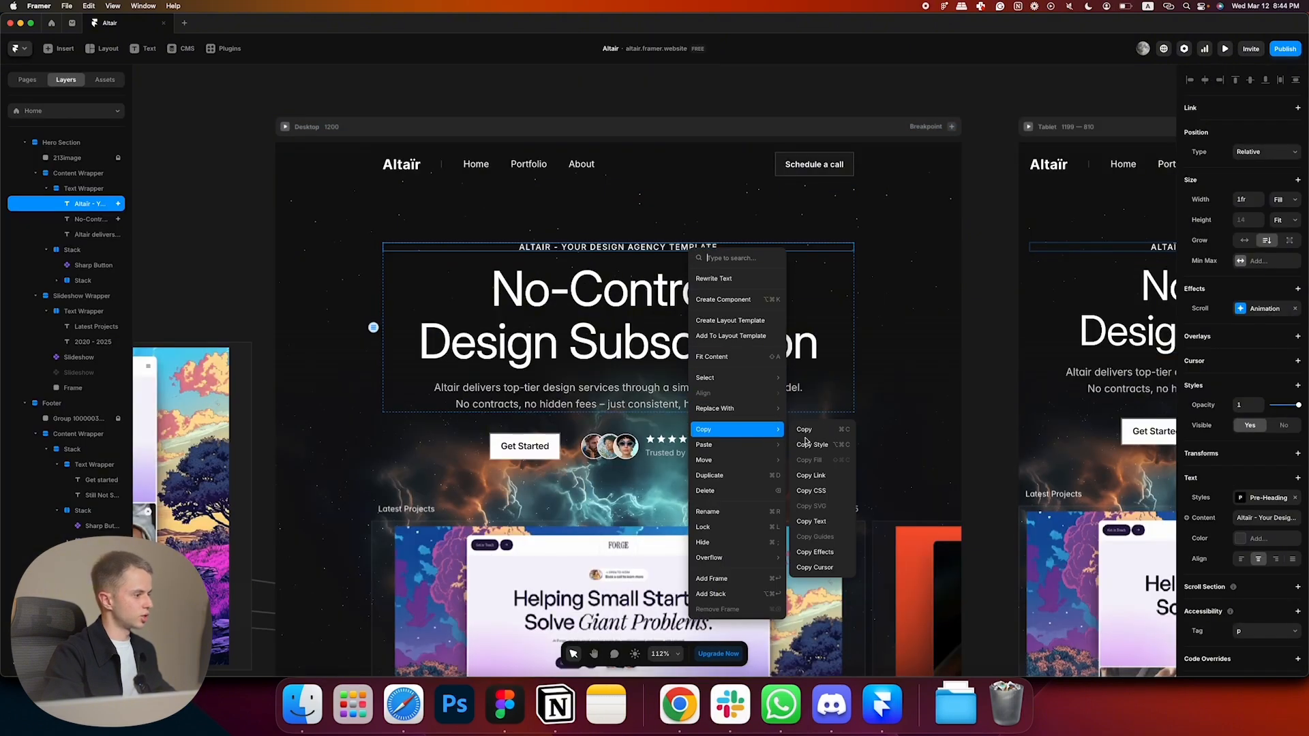
{"action": "left_click", "coordinate": [832, 561]}
{"action": "left_click", "coordinate": [697, 399]}
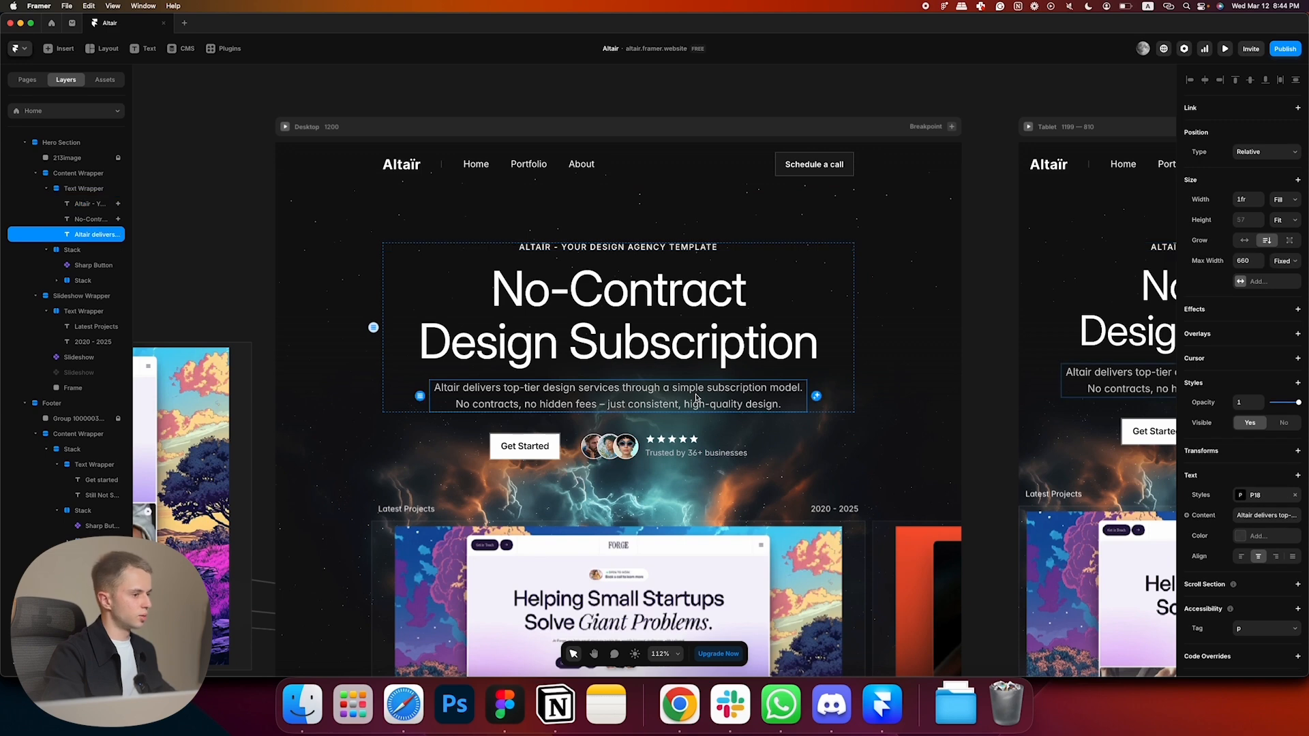
{"action": "right_click", "coordinate": [697, 399]}
{"action": "mouse_move", "coordinate": [723, 235]}
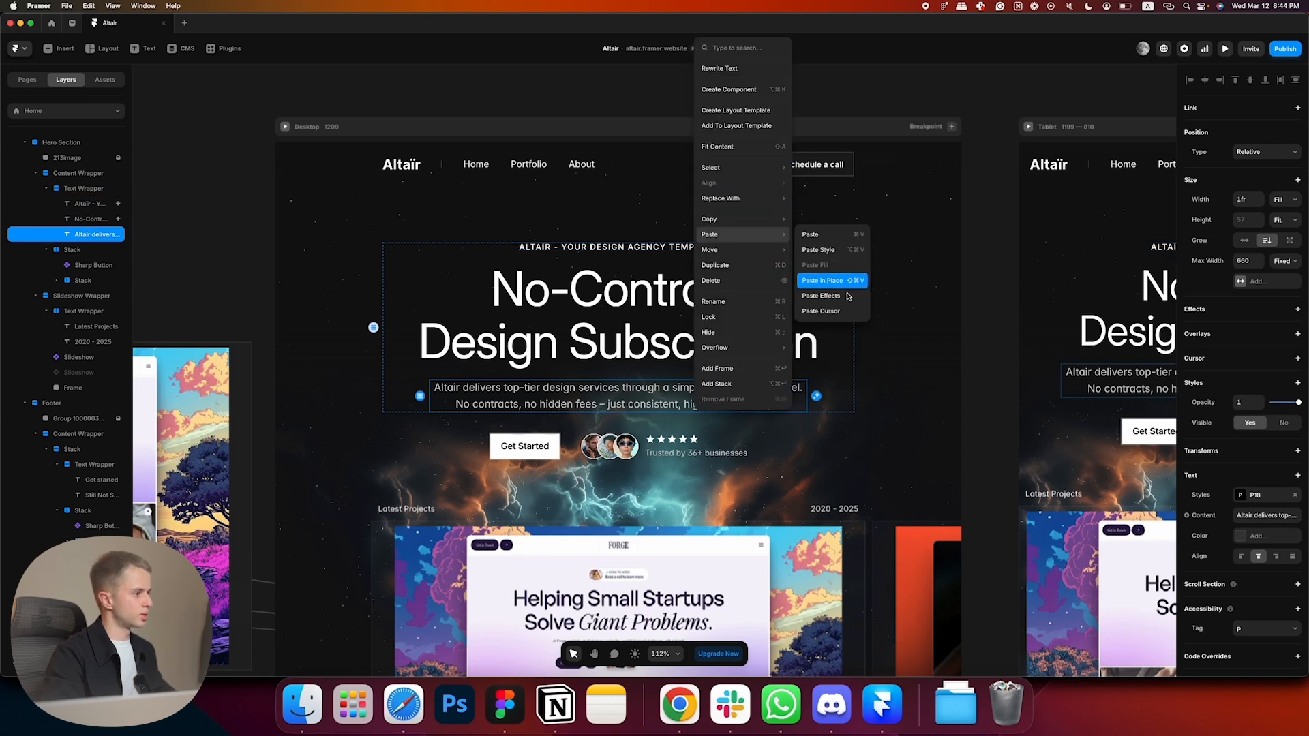
{"action": "left_click", "coordinate": [847, 298]}
{"action": "left_click", "coordinate": [1225, 49]}
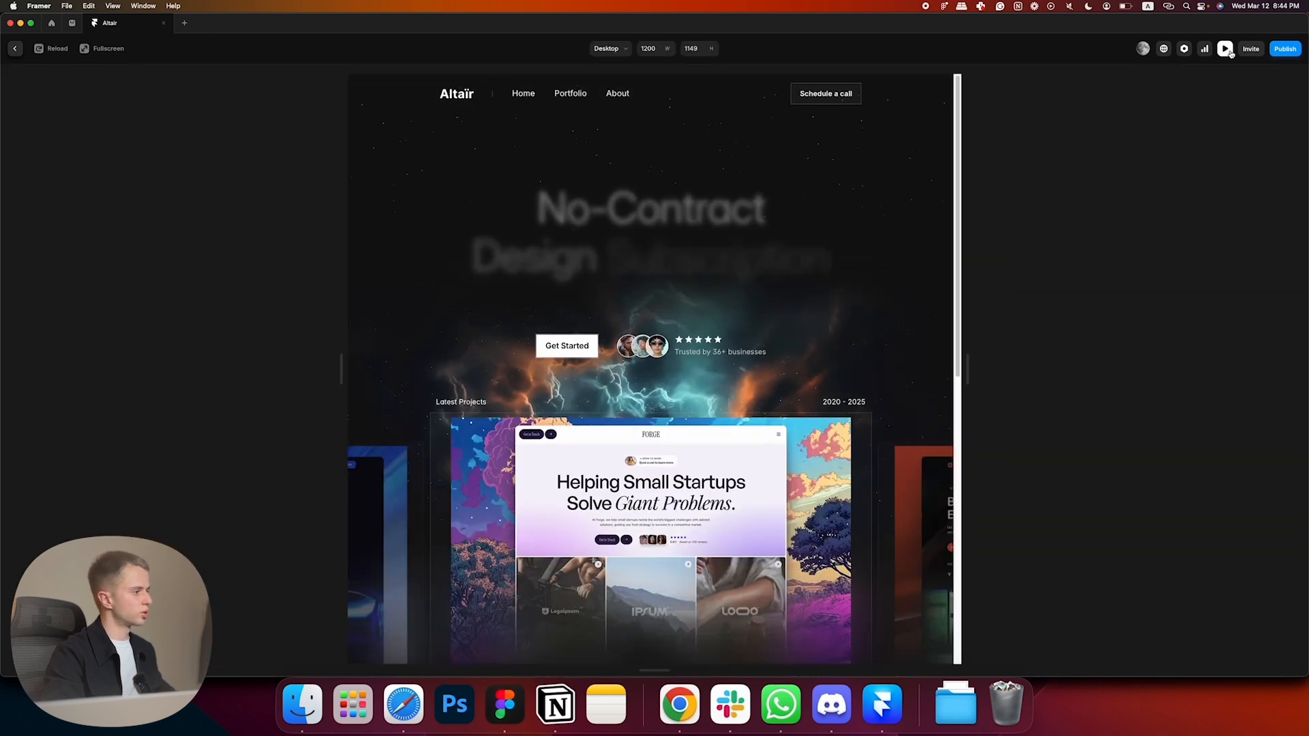
{"action": "left_click", "coordinate": [14, 51]}
- Paste the copied effects onto the hero's Get Started button and open its scroll animation's enter effect settings
{"action": "left_click", "coordinate": [552, 446]}
{"action": "right_click", "coordinate": [551, 444]}
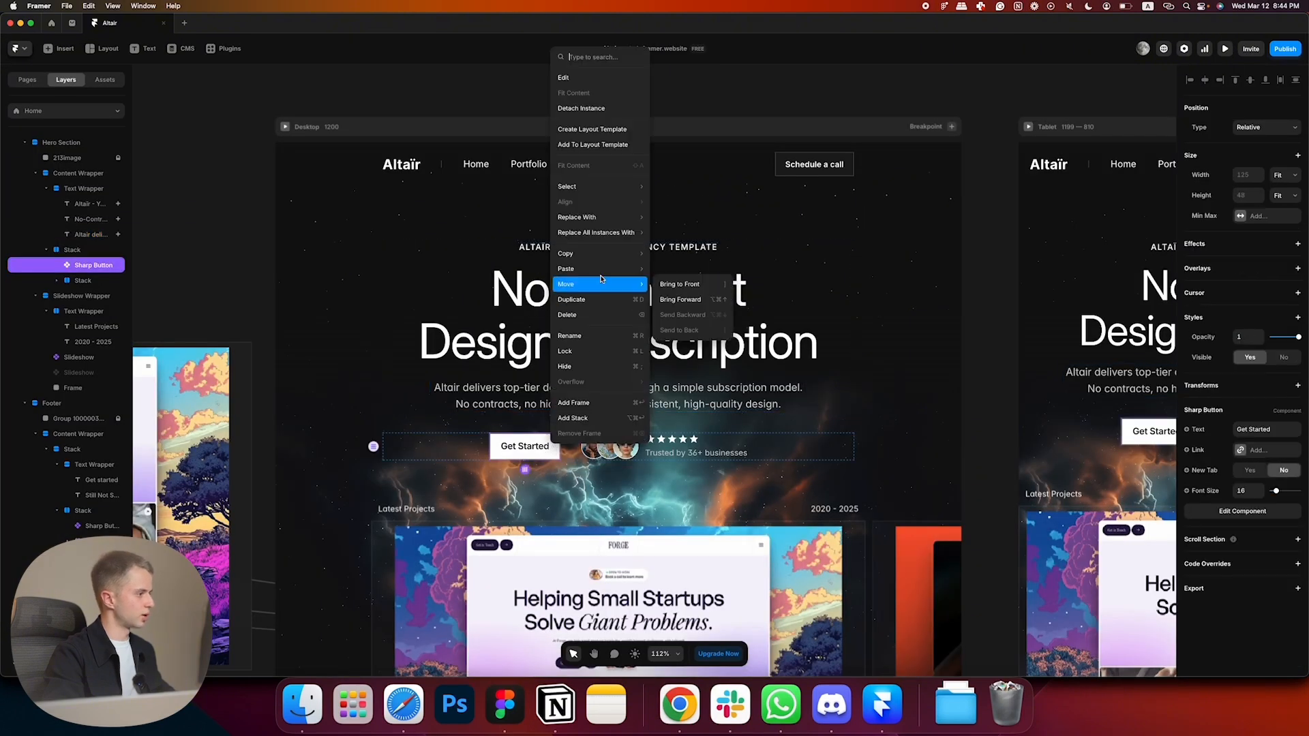
{"action": "mouse_move", "coordinate": [626, 274]}
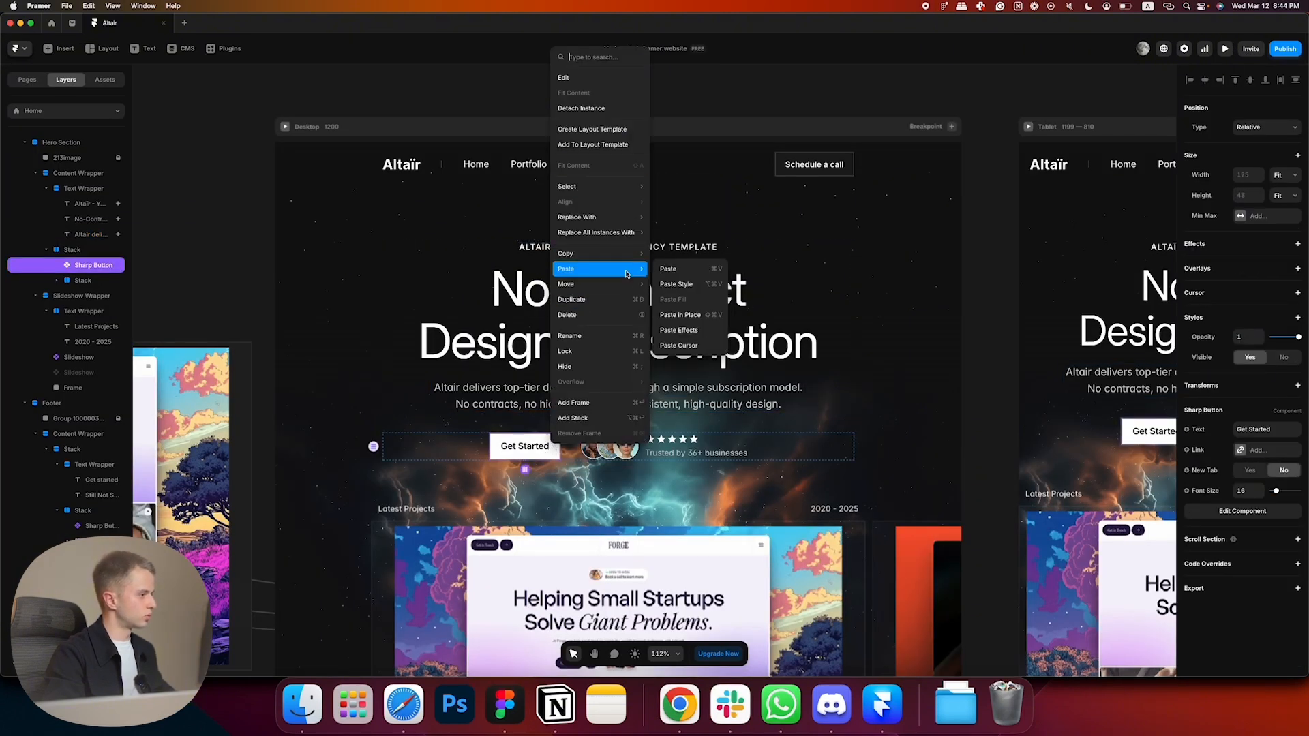
{"action": "left_click", "coordinate": [702, 330]}
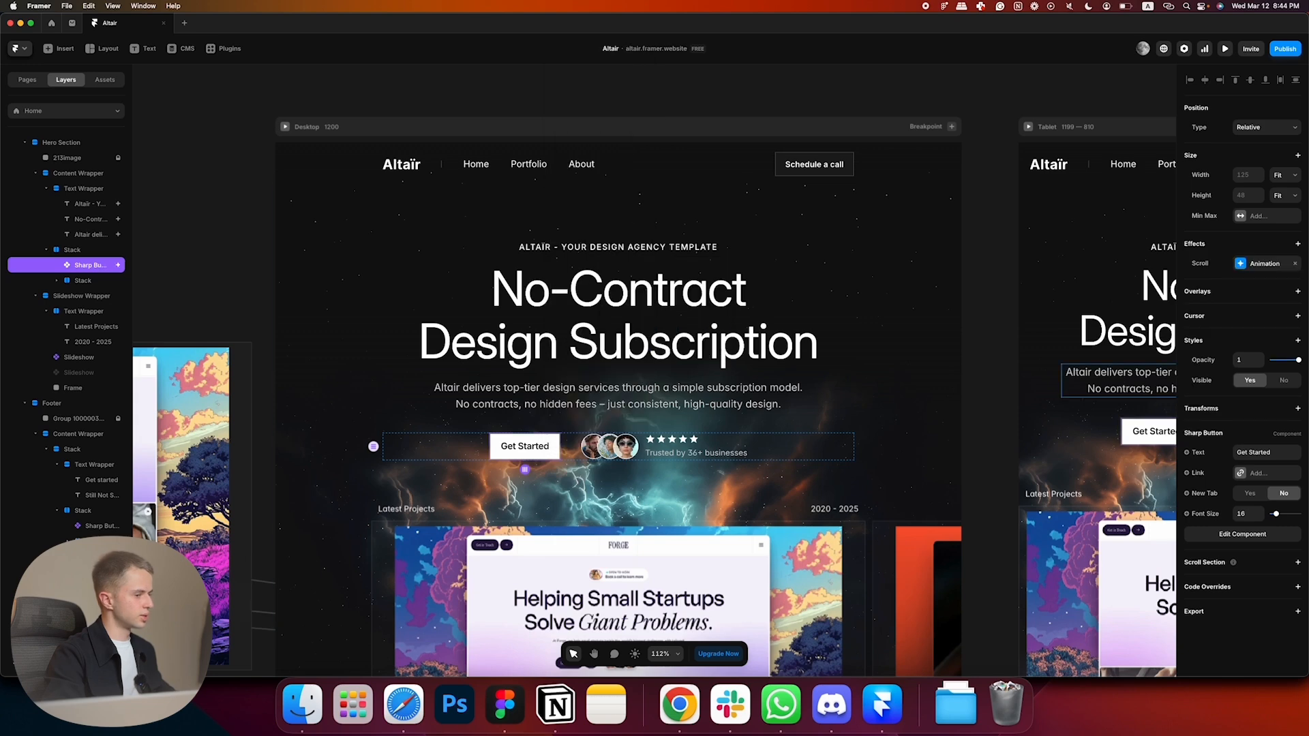
{"action": "left_click", "coordinate": [1240, 265]}
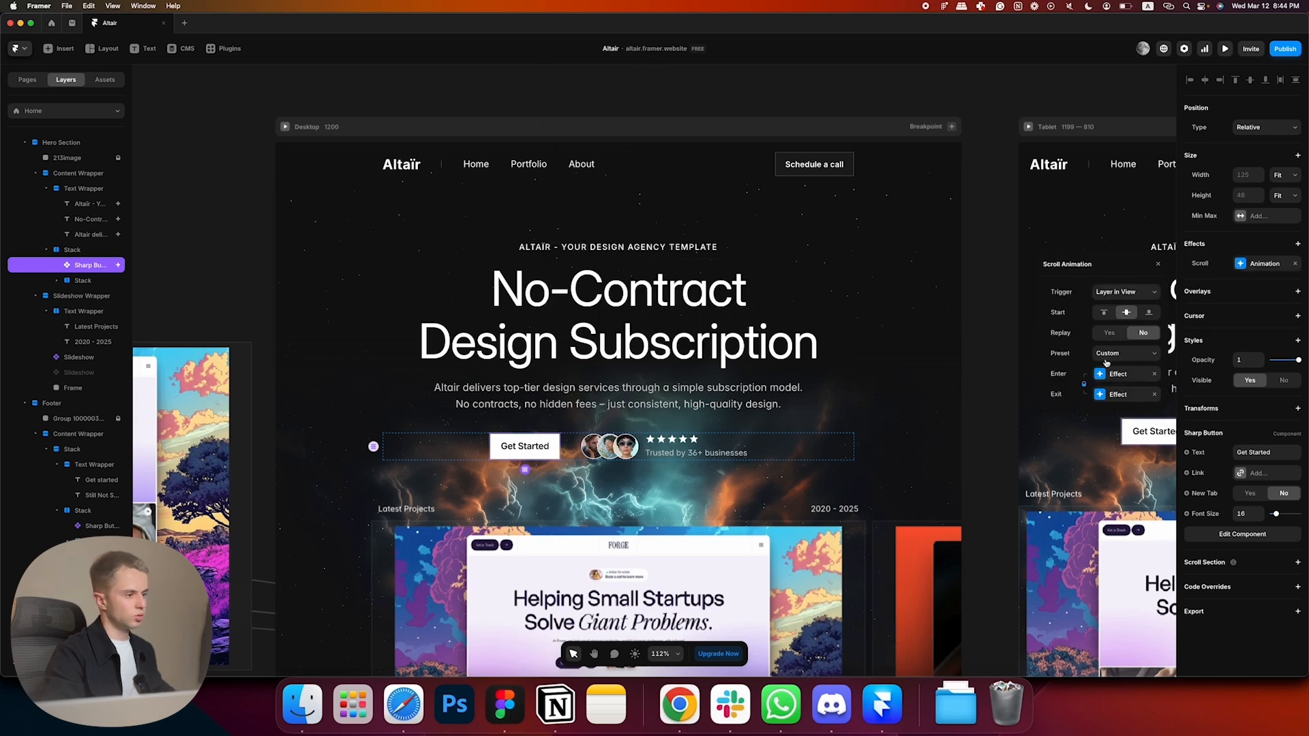
{"action": "left_click", "coordinate": [1122, 374]}
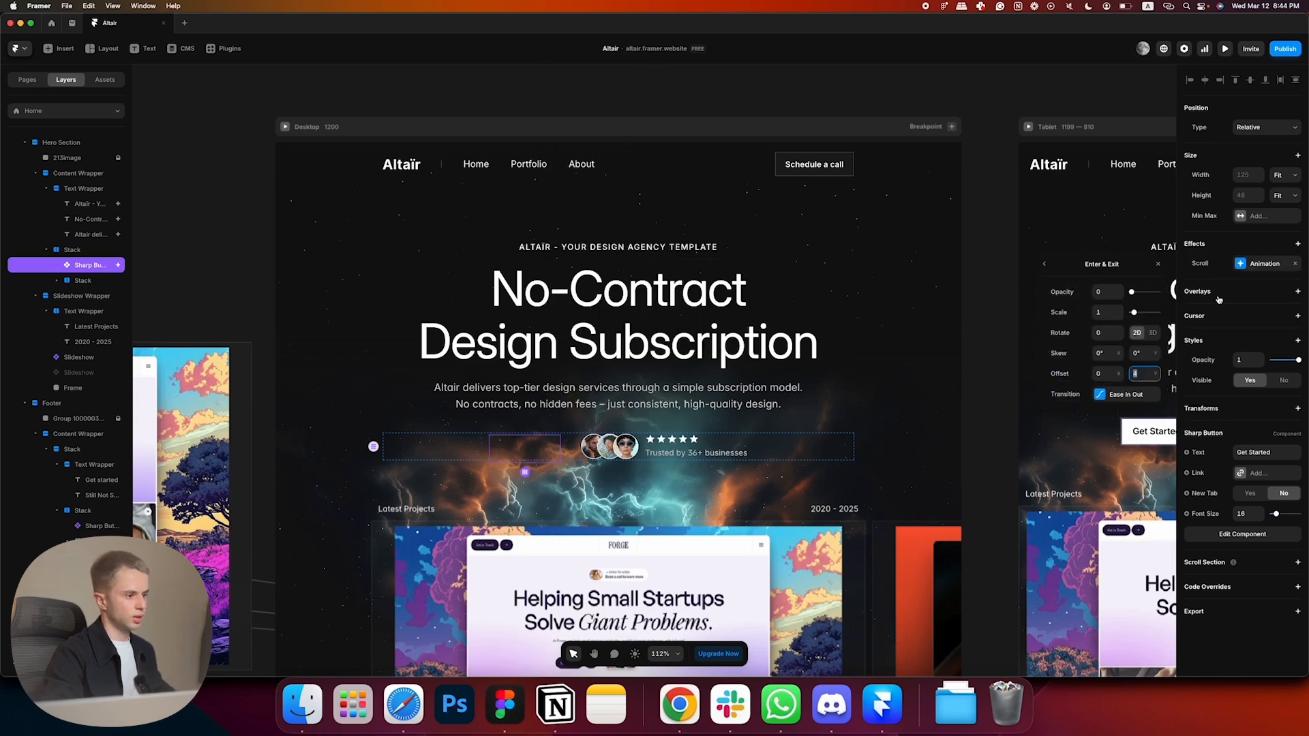
- Set the vertical offset of the Get Started button's enter effect to 12 and copy its effects onto the adjacent avatars-and-rating stack
{"action": "type", "text": "12"}
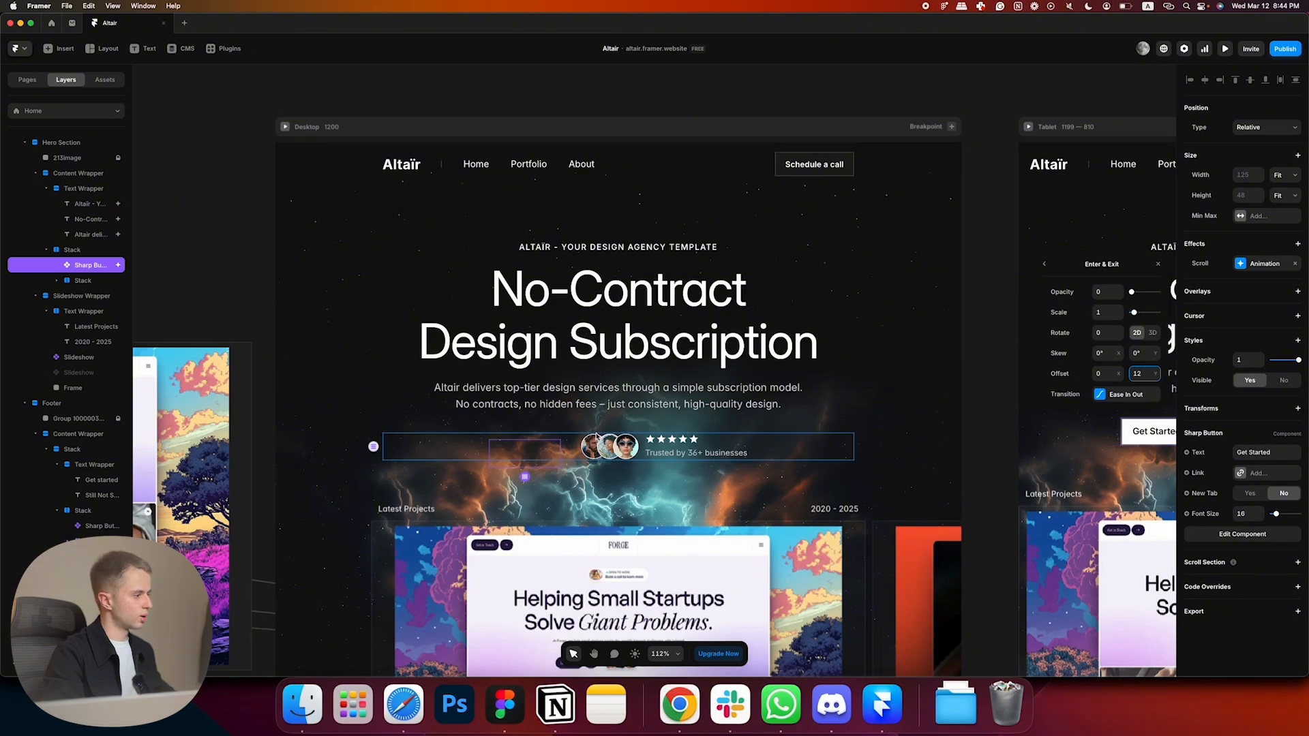
{"action": "left_click", "coordinate": [1159, 265]}
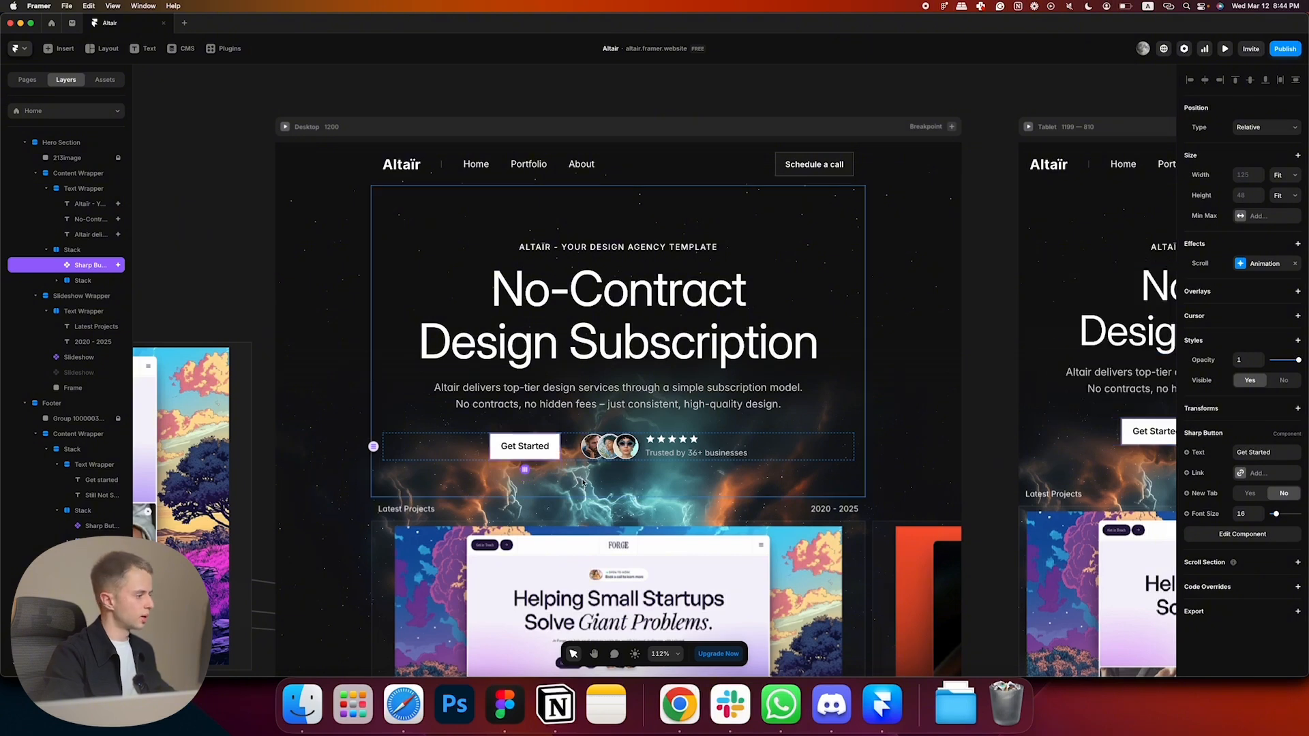
{"action": "right_click", "coordinate": [529, 447]}
{"action": "mouse_move", "coordinate": [575, 252]}
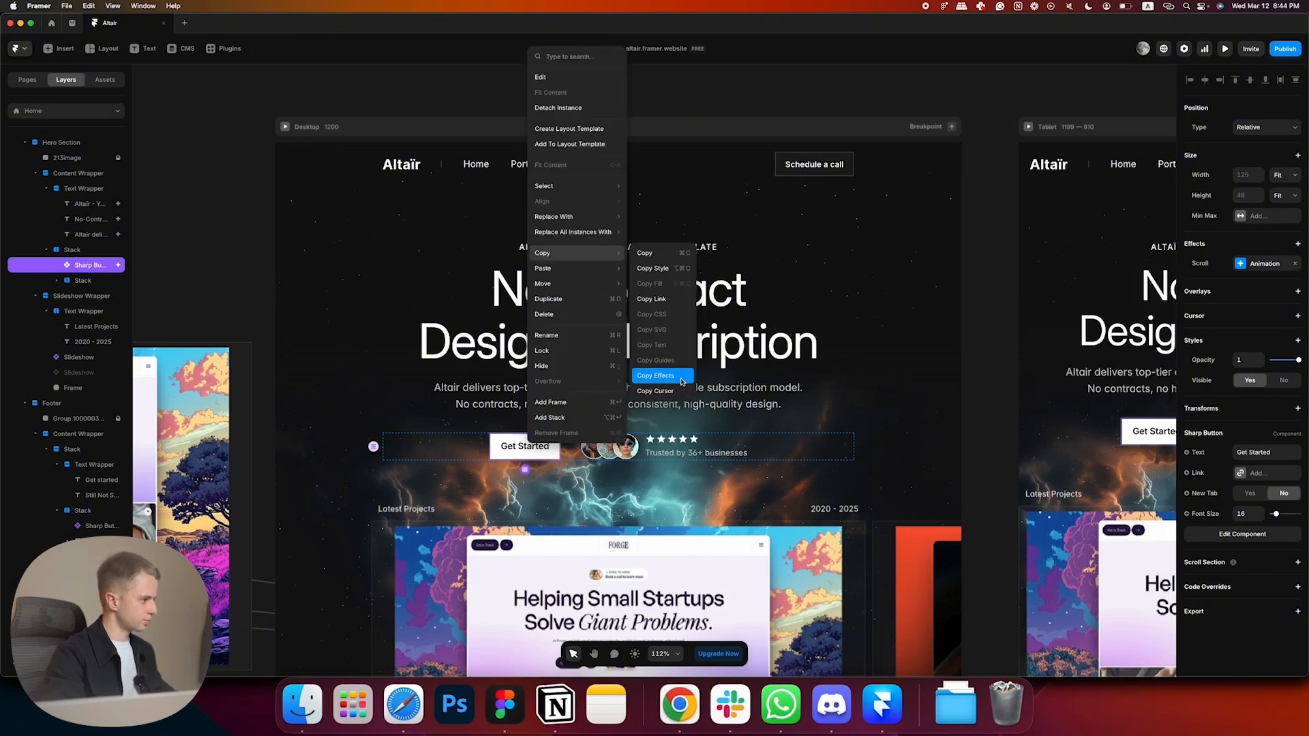
{"action": "left_click", "coordinate": [653, 376]}
{"action": "right_click", "coordinate": [641, 447]}
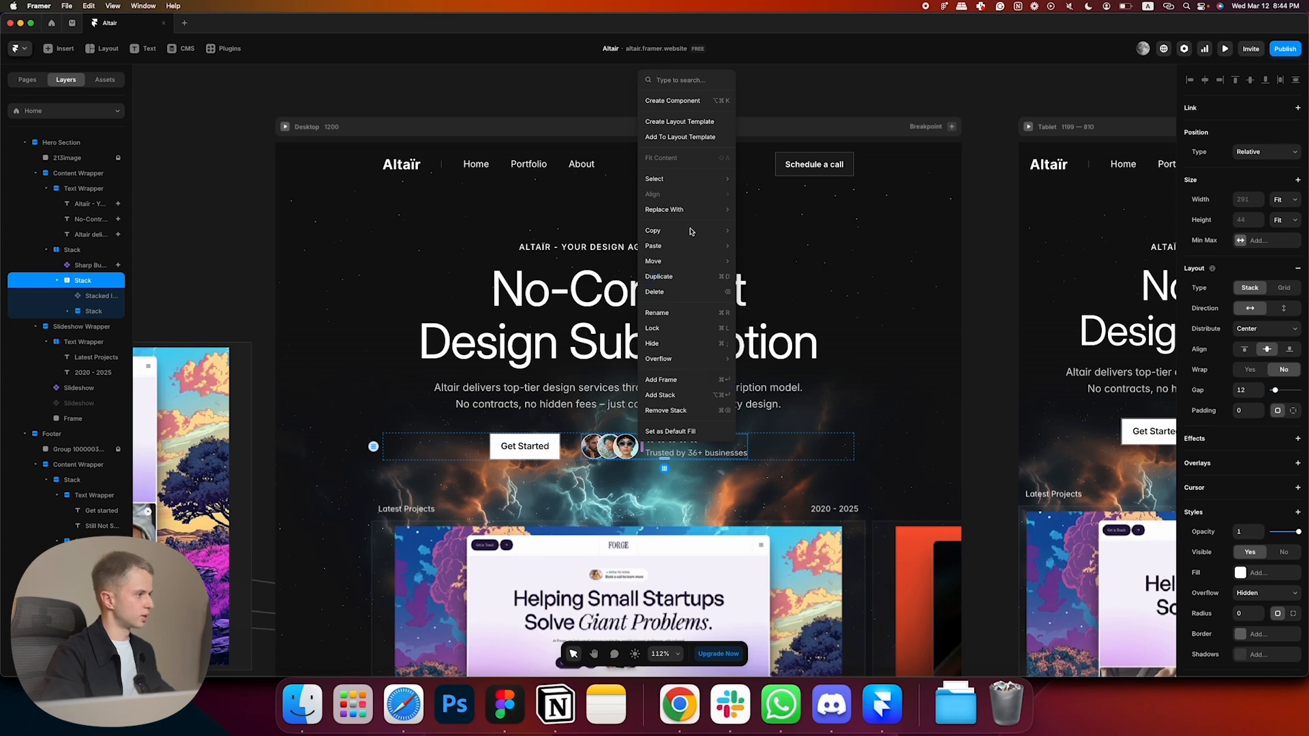
{"action": "mouse_move", "coordinate": [695, 247]}
{"action": "left_click", "coordinate": [794, 306]}
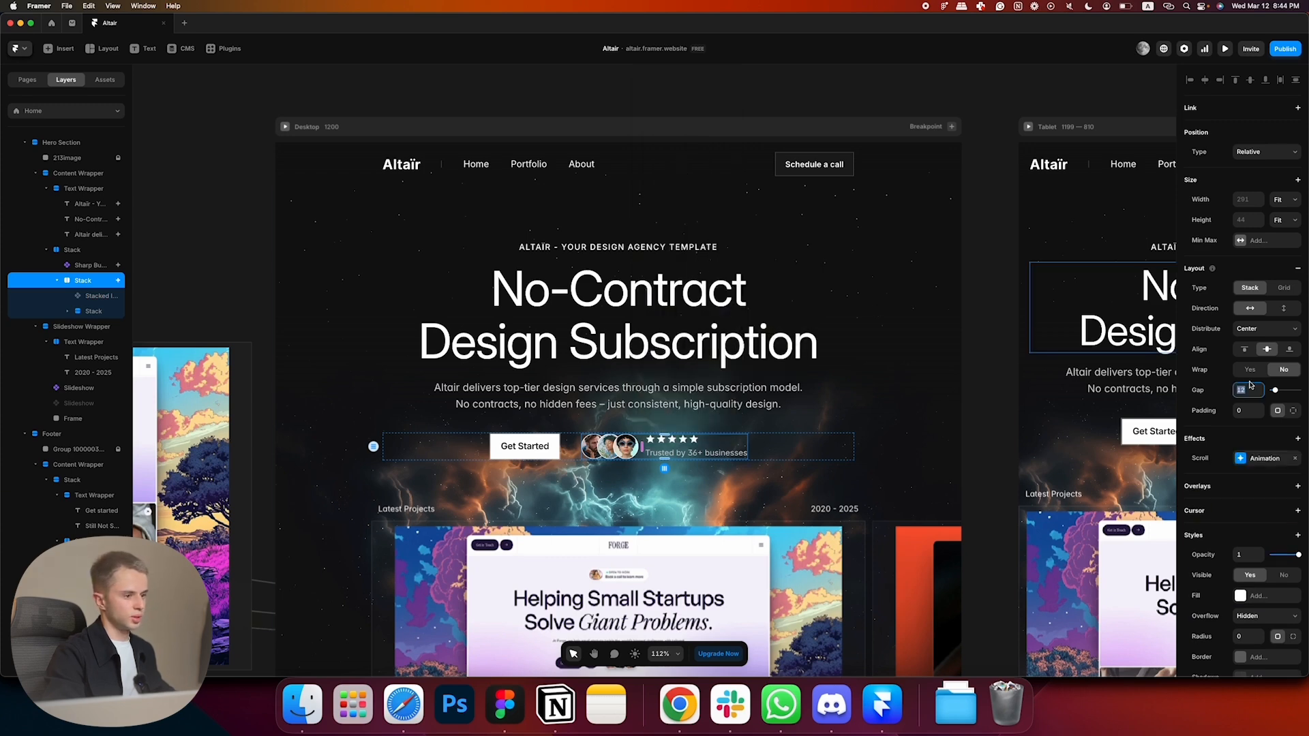
- Set the delay of the avatars-and-rating stack's enter transition to 0.4 s and preview the page
{"action": "left_click", "coordinate": [1258, 459]}
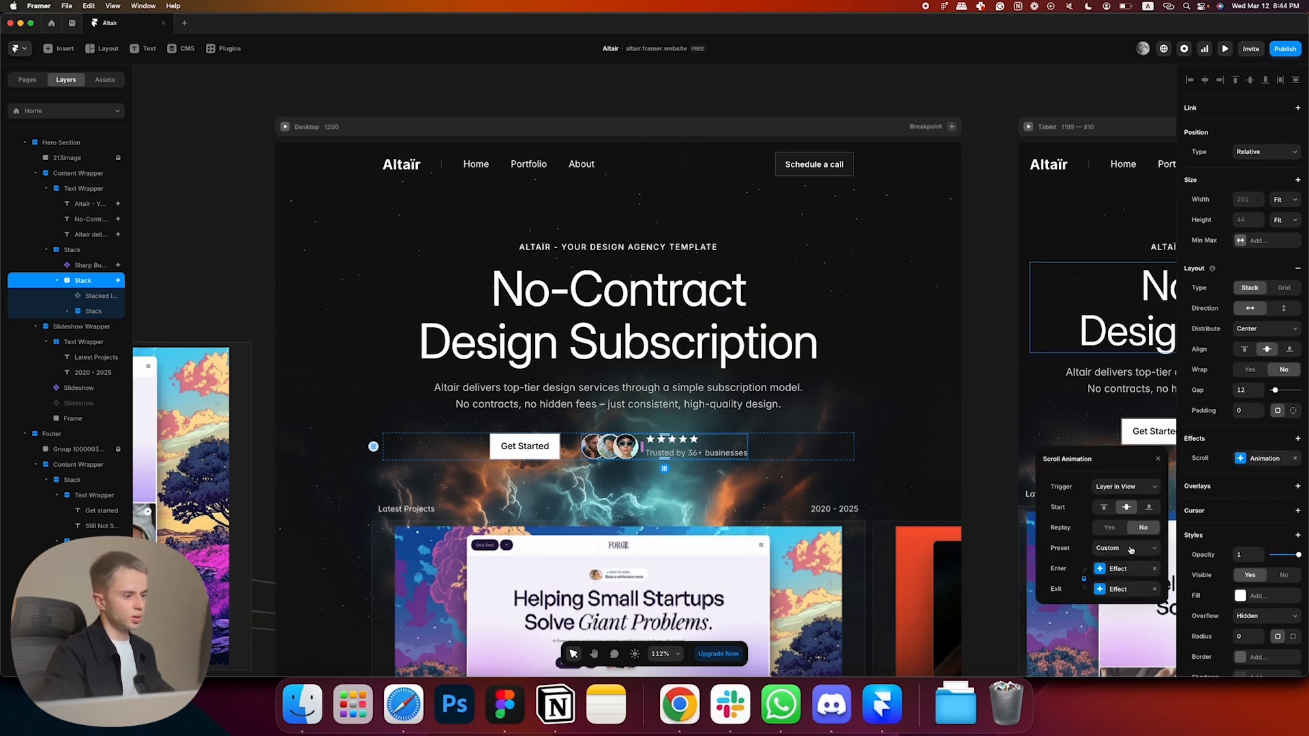
{"action": "left_click", "coordinate": [1122, 579]}
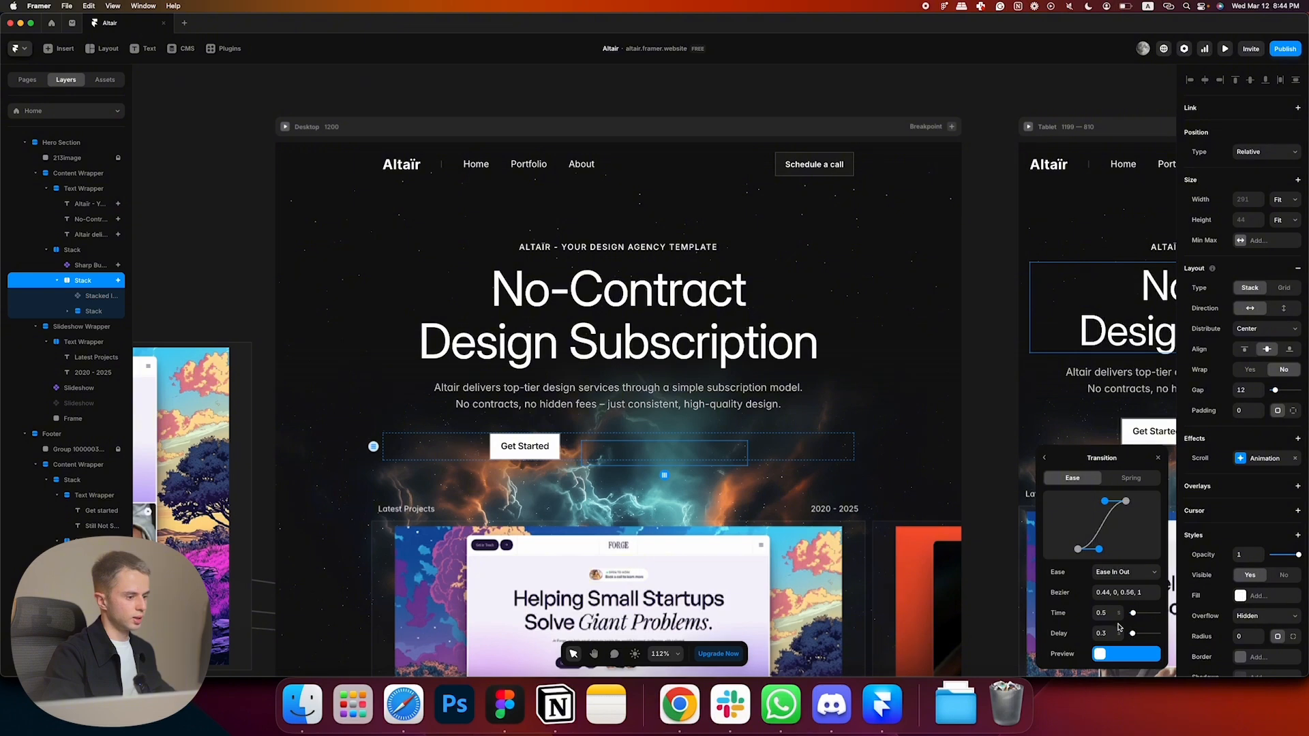
{"action": "left_click", "coordinate": [1119, 630]}
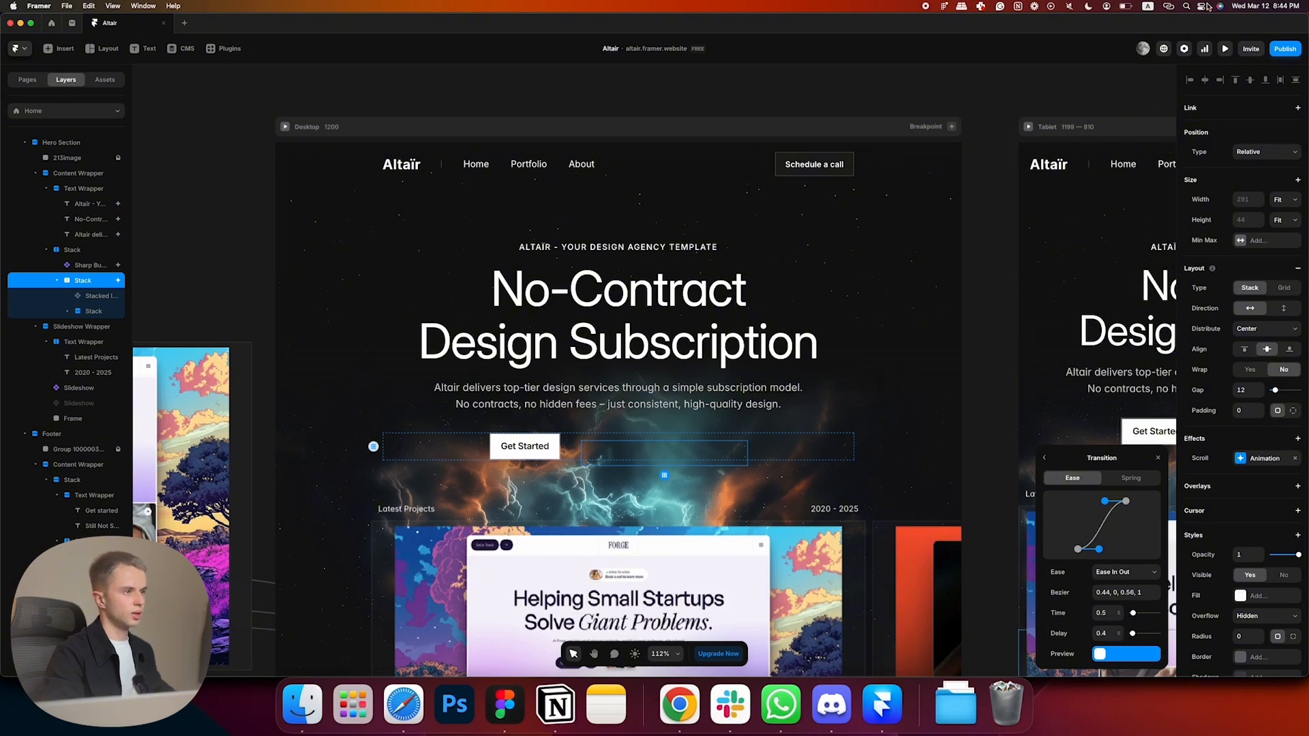
{"action": "left_click", "coordinate": [1225, 48]}
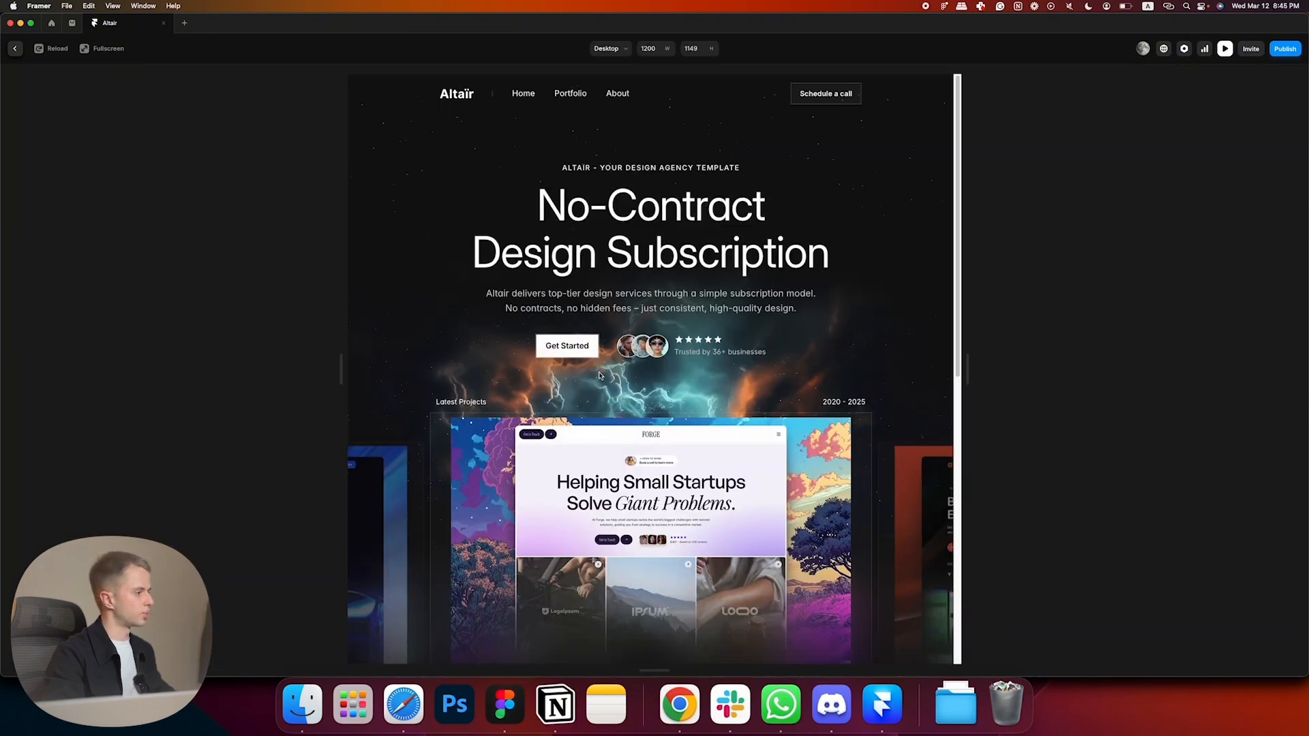
{"action": "left_click", "coordinate": [65, 50]}
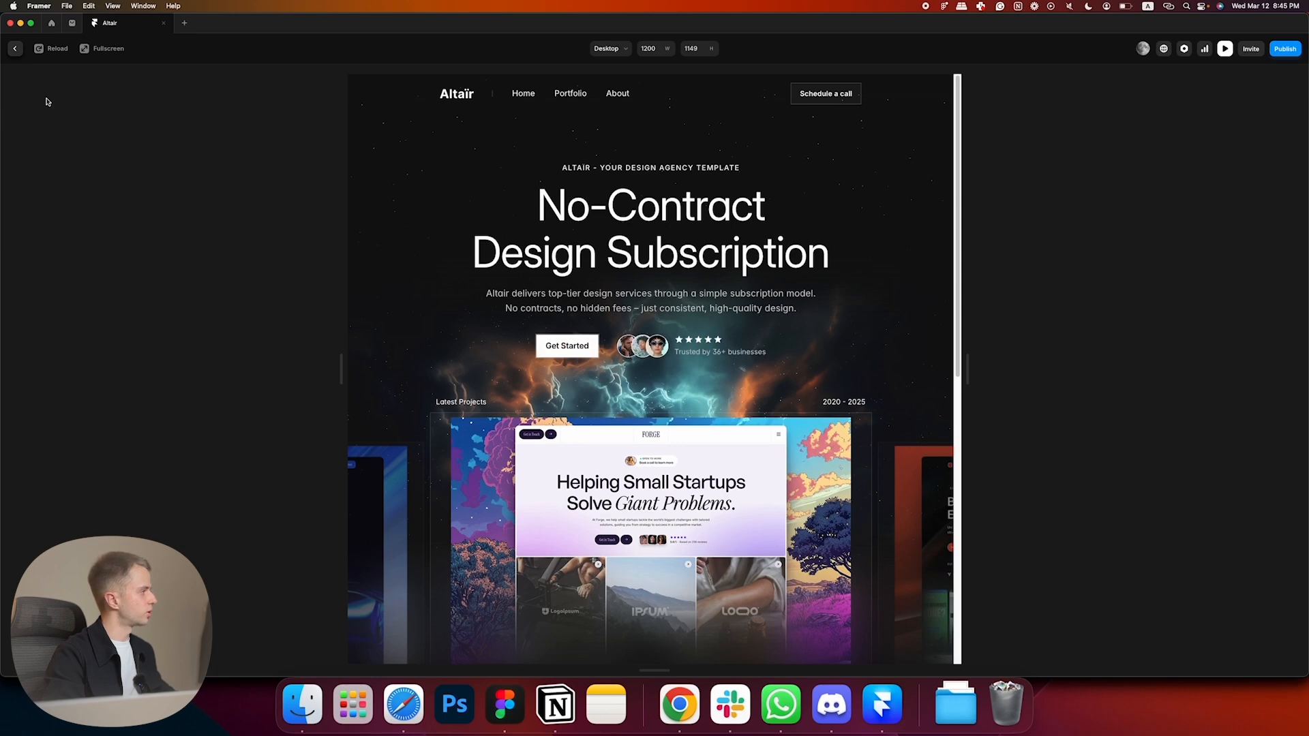
{"action": "left_click", "coordinate": [42, 51]}
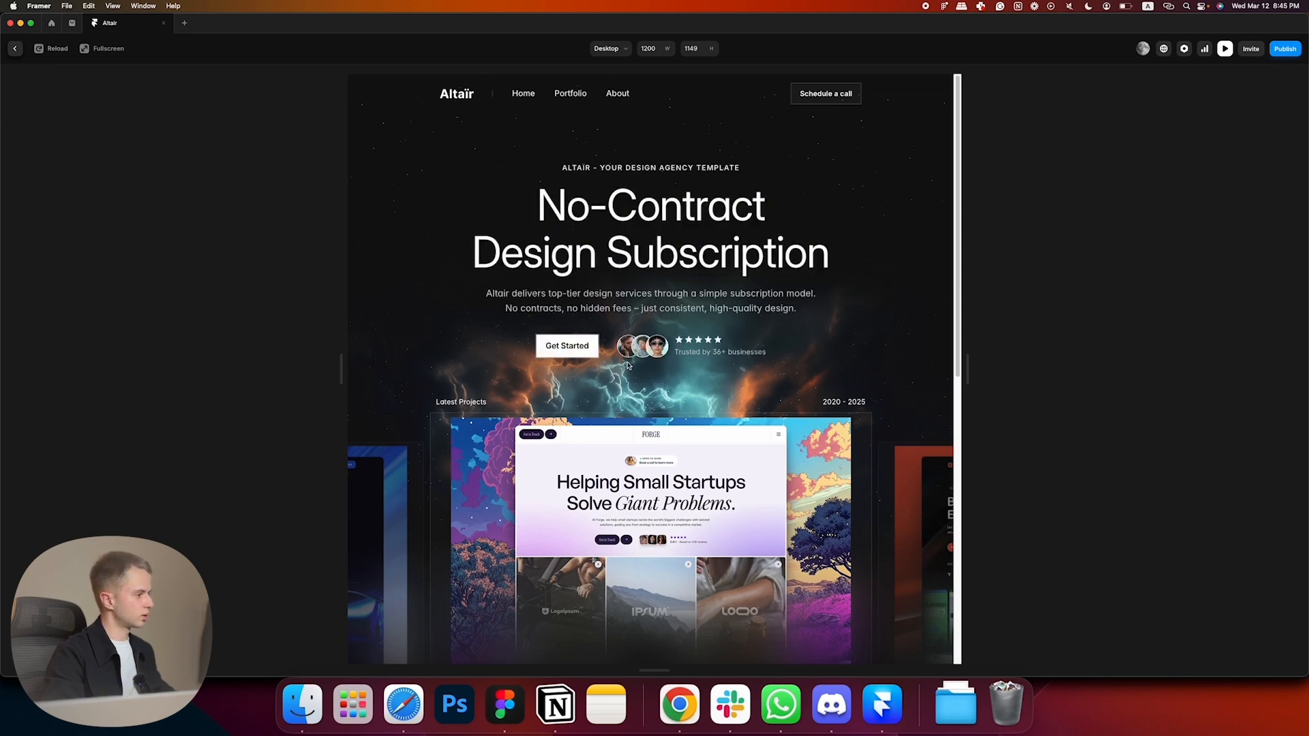
{"action": "key", "text": "Escape"}
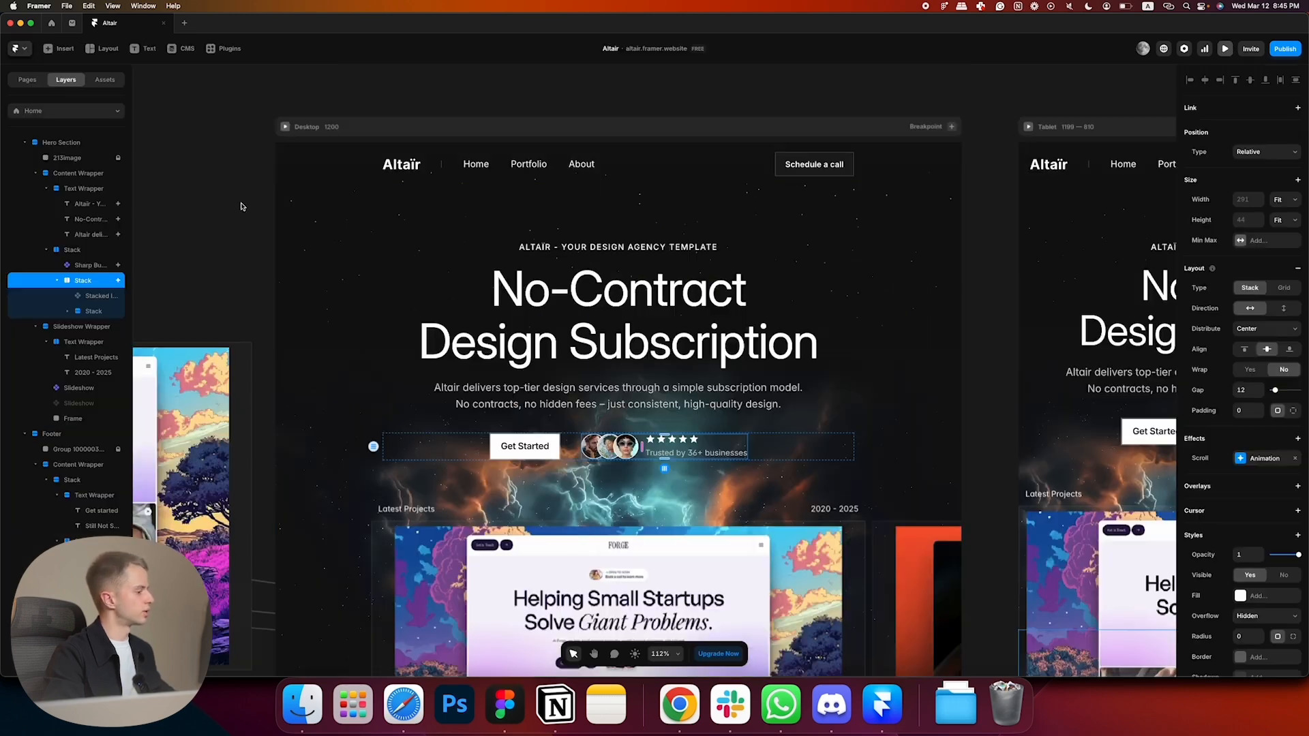
- Set the overflow of the stack containing the hero button and rating to Visible and preview the page
{"action": "left_click", "coordinate": [474, 458]}
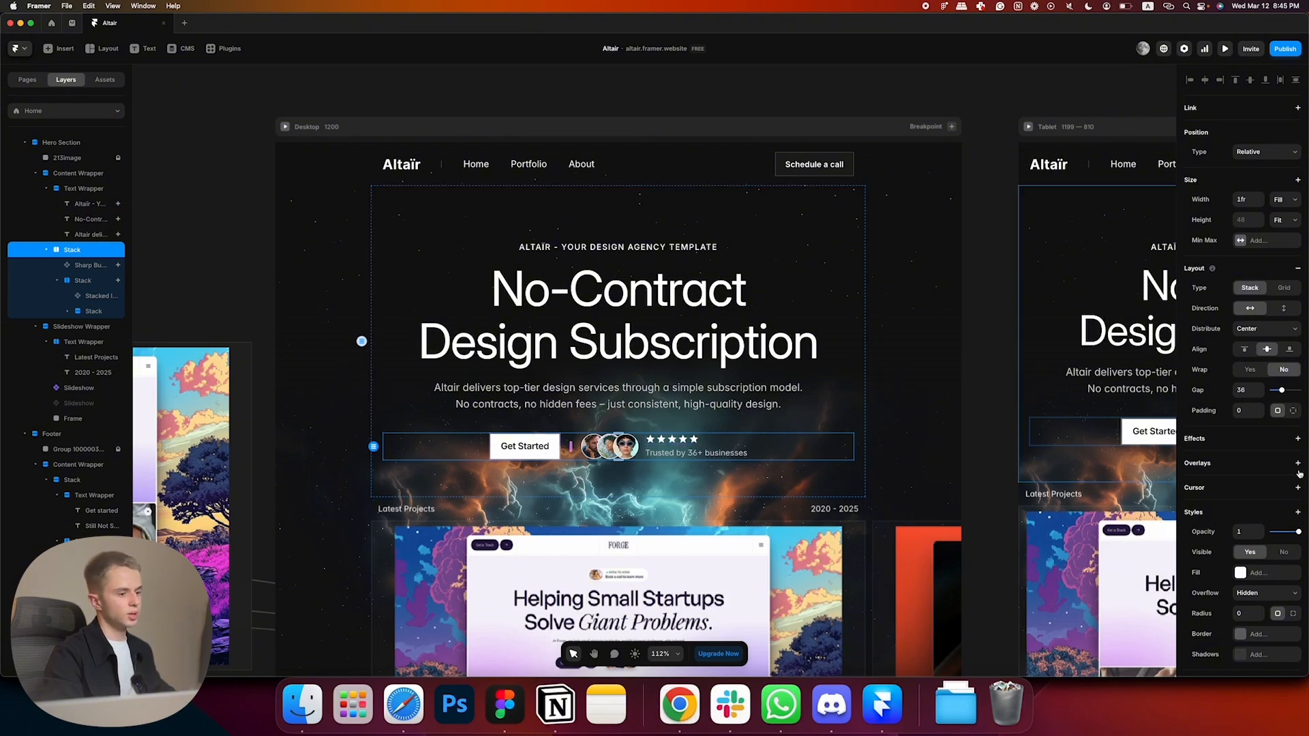
{"action": "scroll", "coordinate": [1245, 551], "scroll_direction": "down", "scroll_amount": 2}
{"action": "left_click", "coordinate": [1255, 536]}
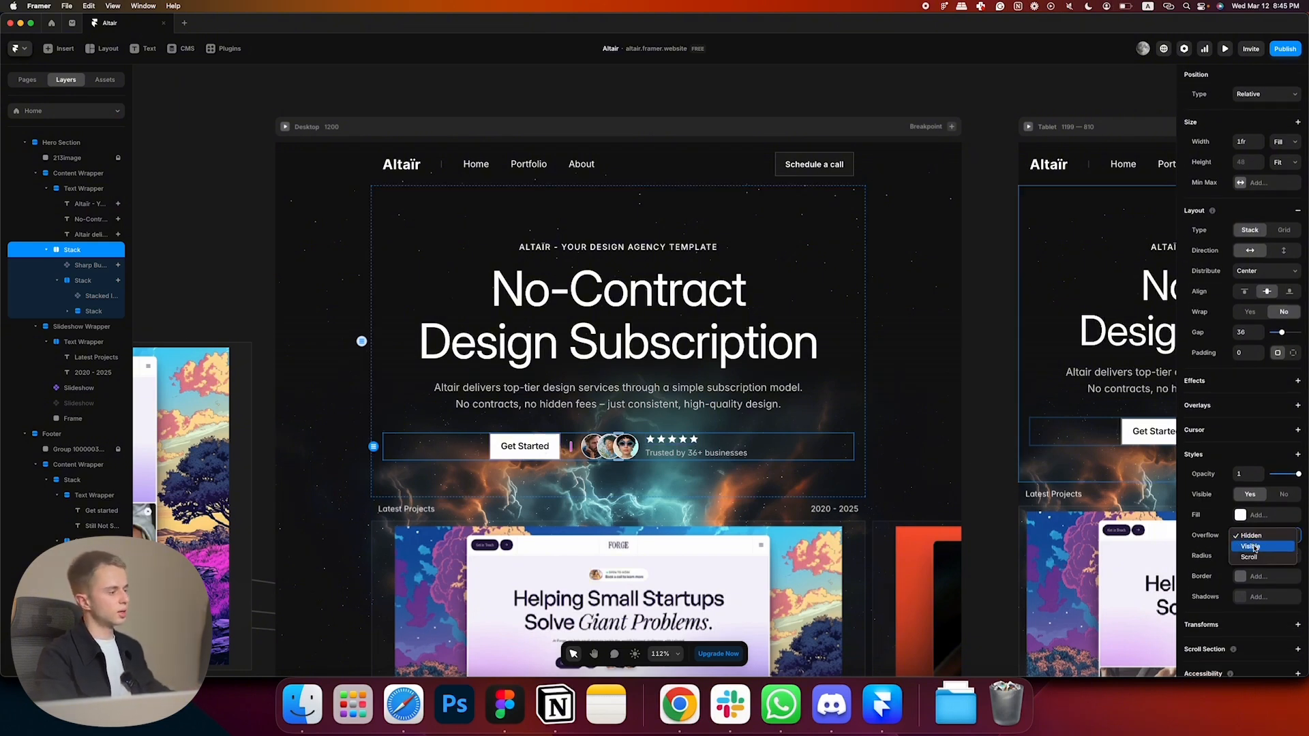
{"action": "left_click", "coordinate": [1251, 547]}
{"action": "left_click", "coordinate": [1226, 50]}
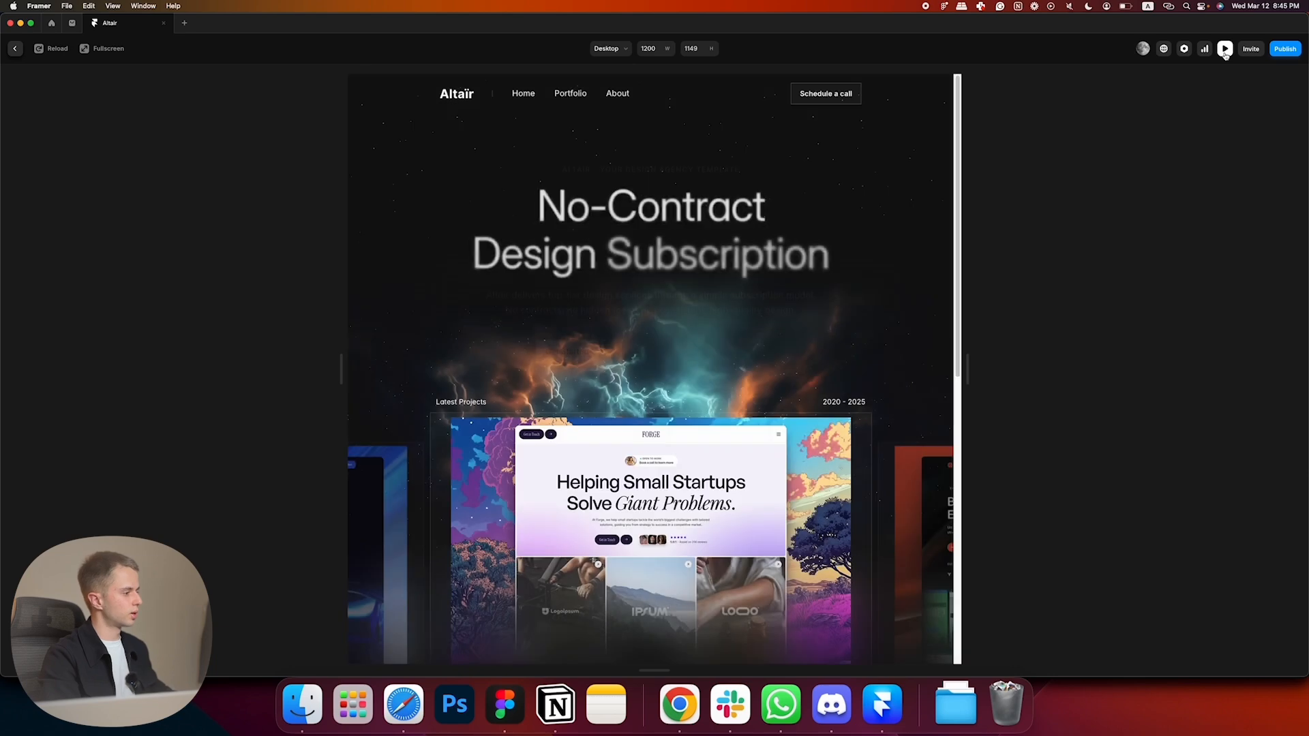
{"action": "left_click", "coordinate": [50, 49]}
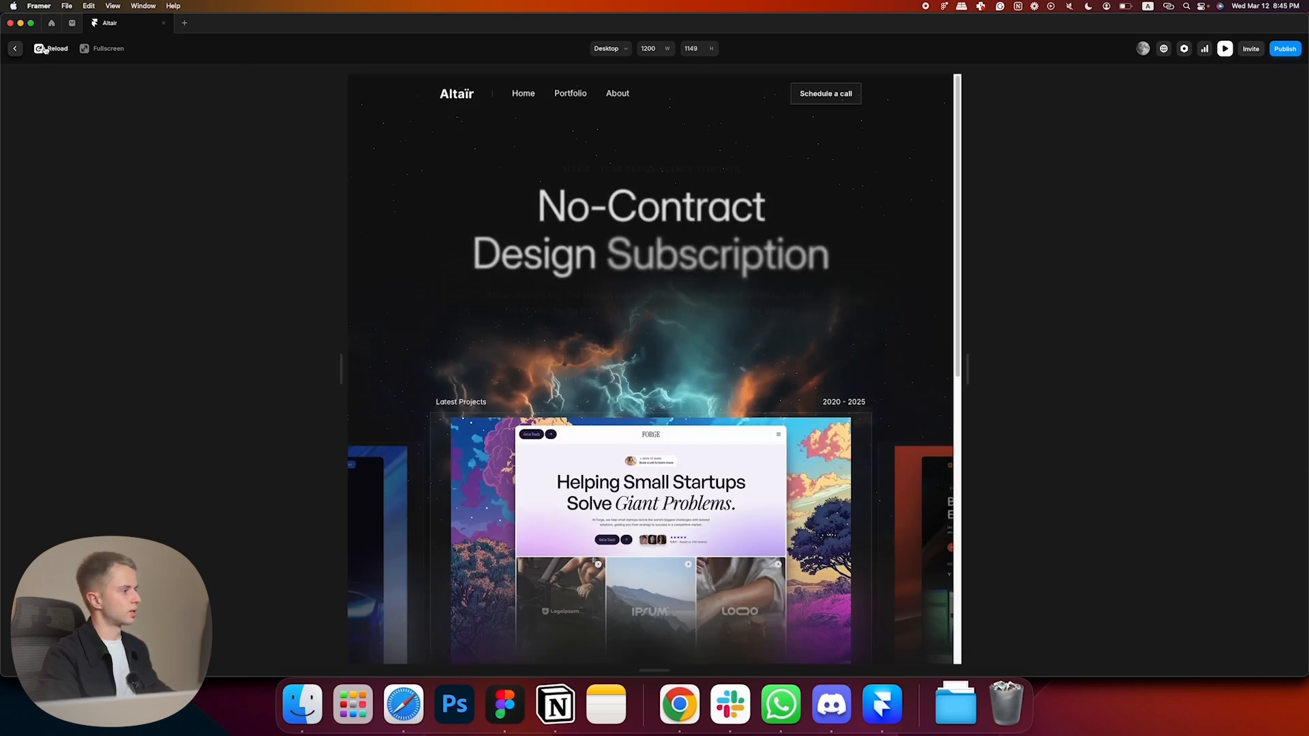
{"action": "left_click", "coordinate": [14, 49]}
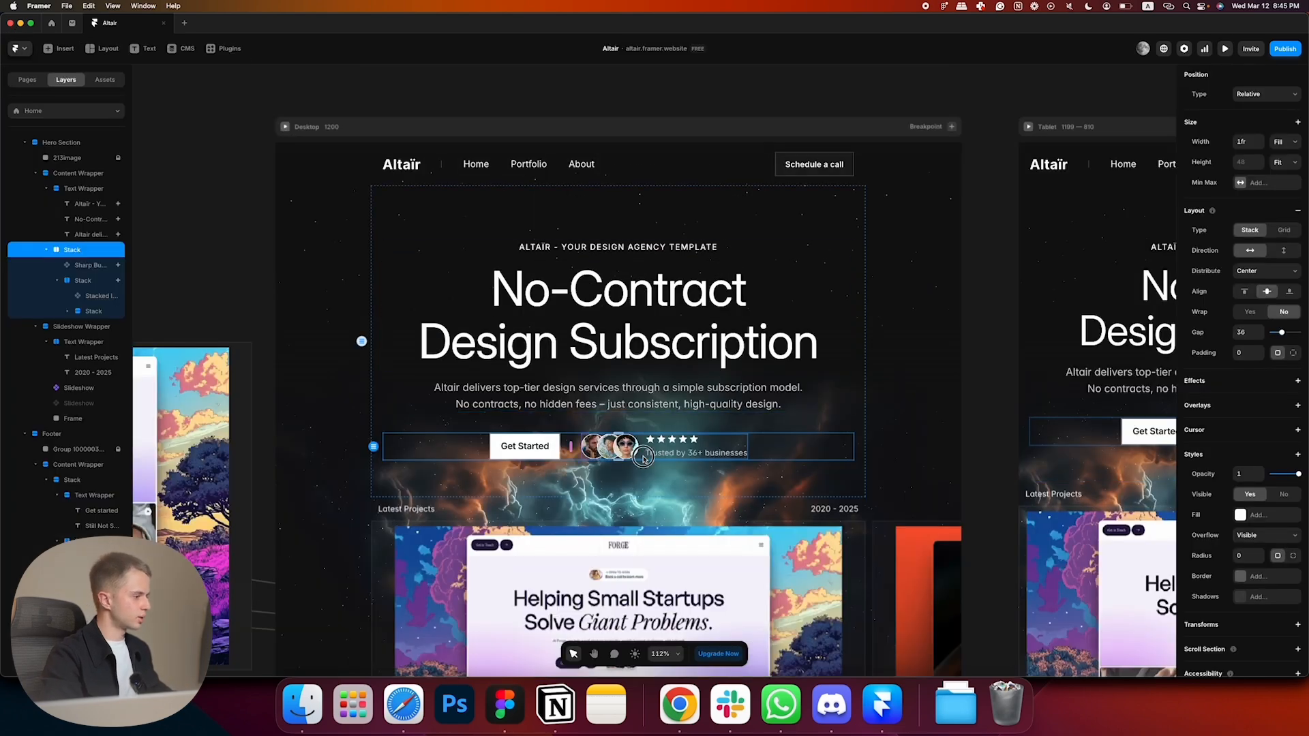
- Copy the effects of the avatars-and-rating stack and paste them onto the Slideshow Wrapper
{"action": "left_click", "coordinate": [641, 447]}
{"action": "right_click", "coordinate": [643, 459]}
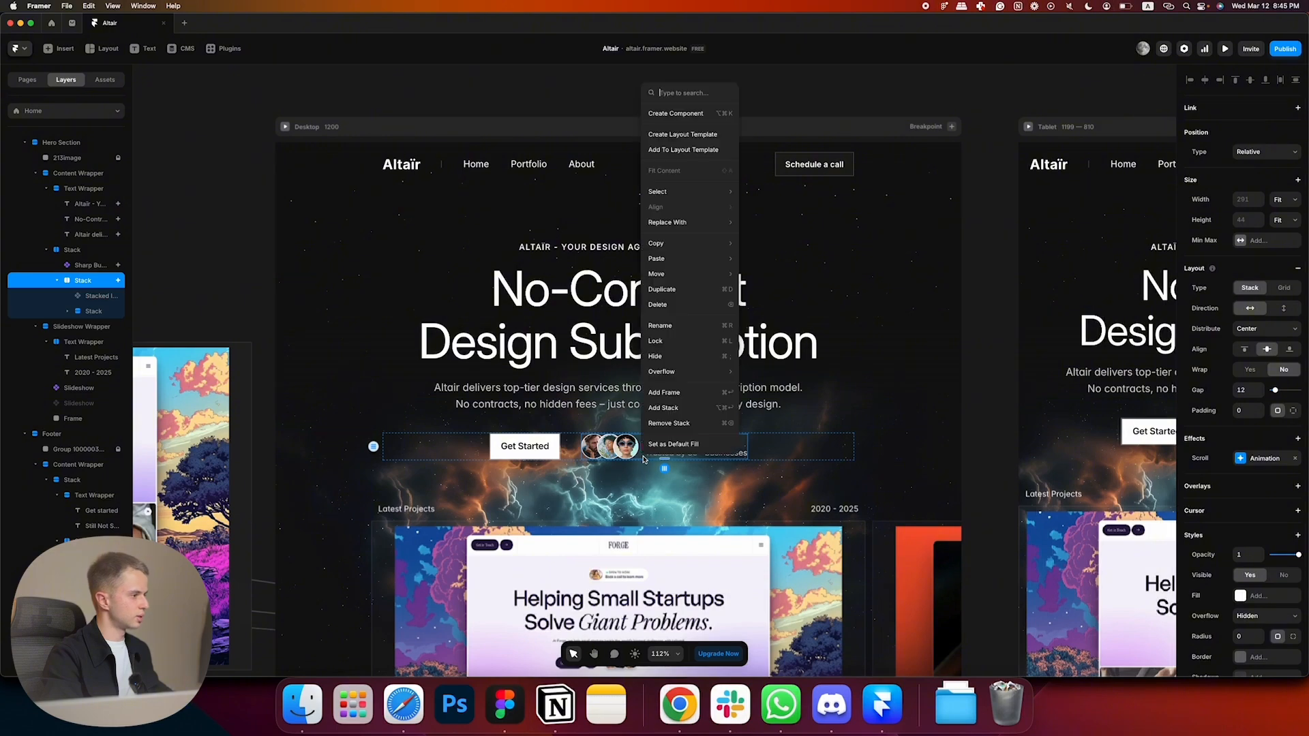
{"action": "mouse_move", "coordinate": [716, 243]}
{"action": "left_click", "coordinate": [794, 371]}
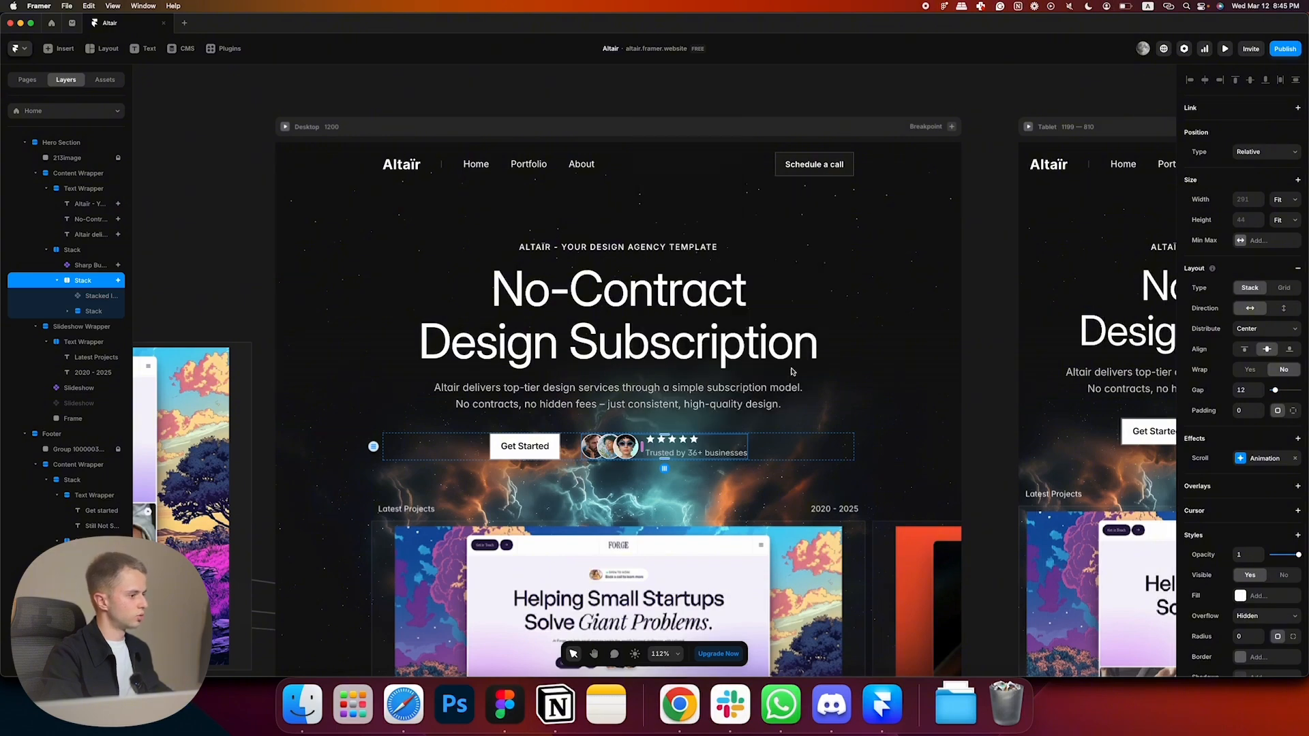
{"action": "scroll", "coordinate": [751, 367], "scroll_direction": "down", "scroll_amount": 3}
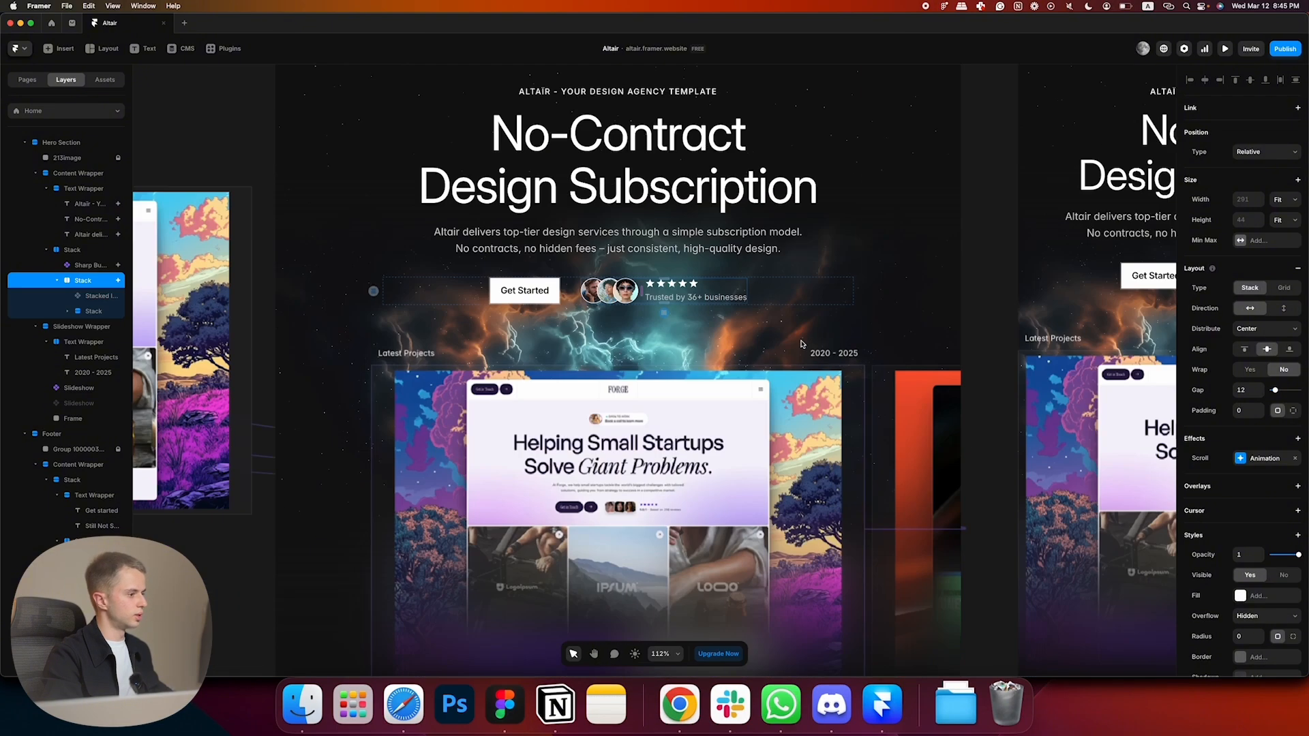
{"action": "right_click", "coordinate": [83, 326]}
{"action": "mouse_move", "coordinate": [140, 477]}
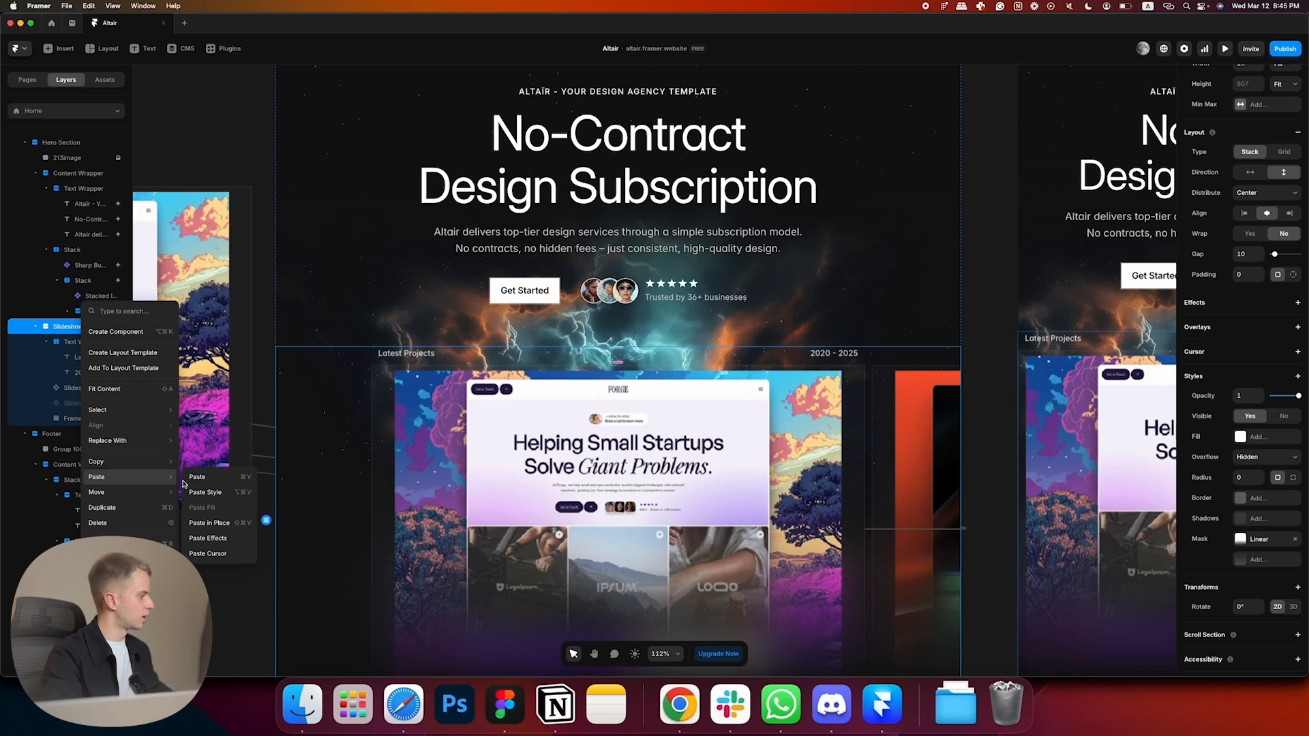
{"action": "left_click", "coordinate": [218, 538]}
- Set the vertical offset of the Slideshow Wrapper's enter effect to 60 and preview the page
{"action": "left_click", "coordinate": [1263, 324]}
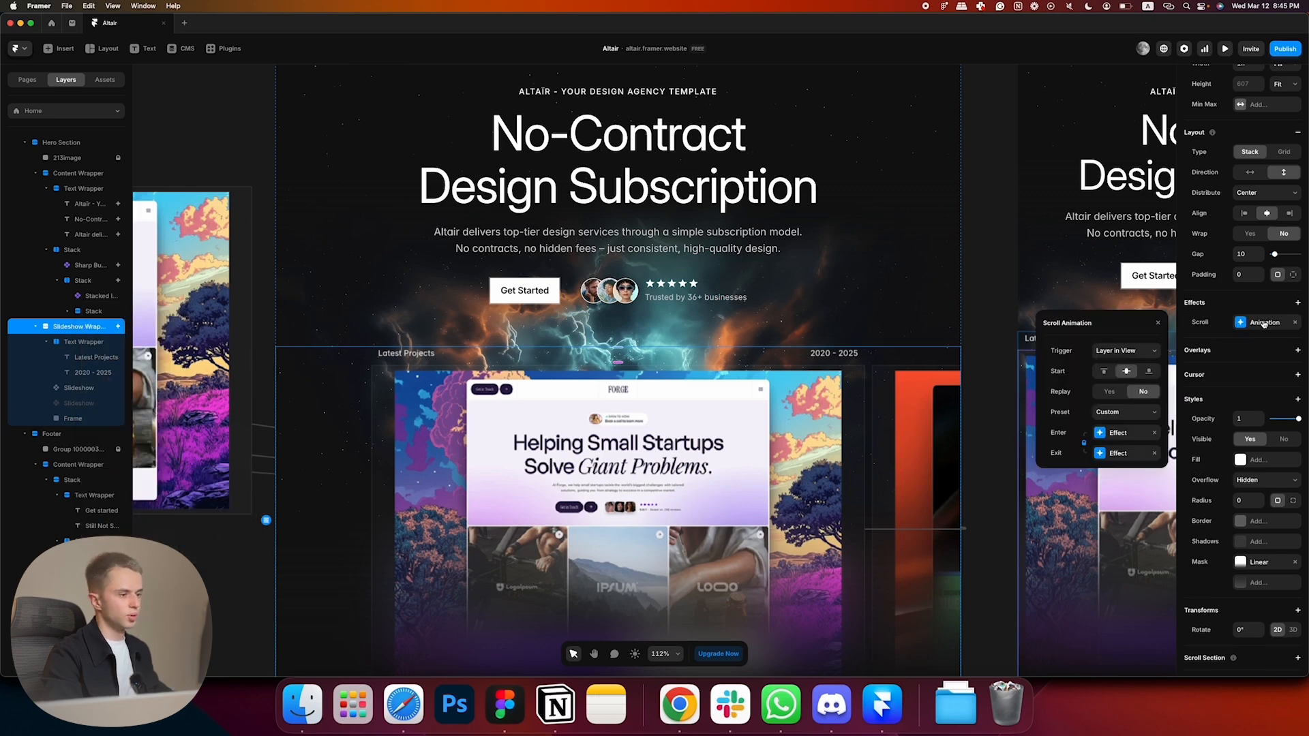
{"action": "left_click", "coordinate": [1120, 433]}
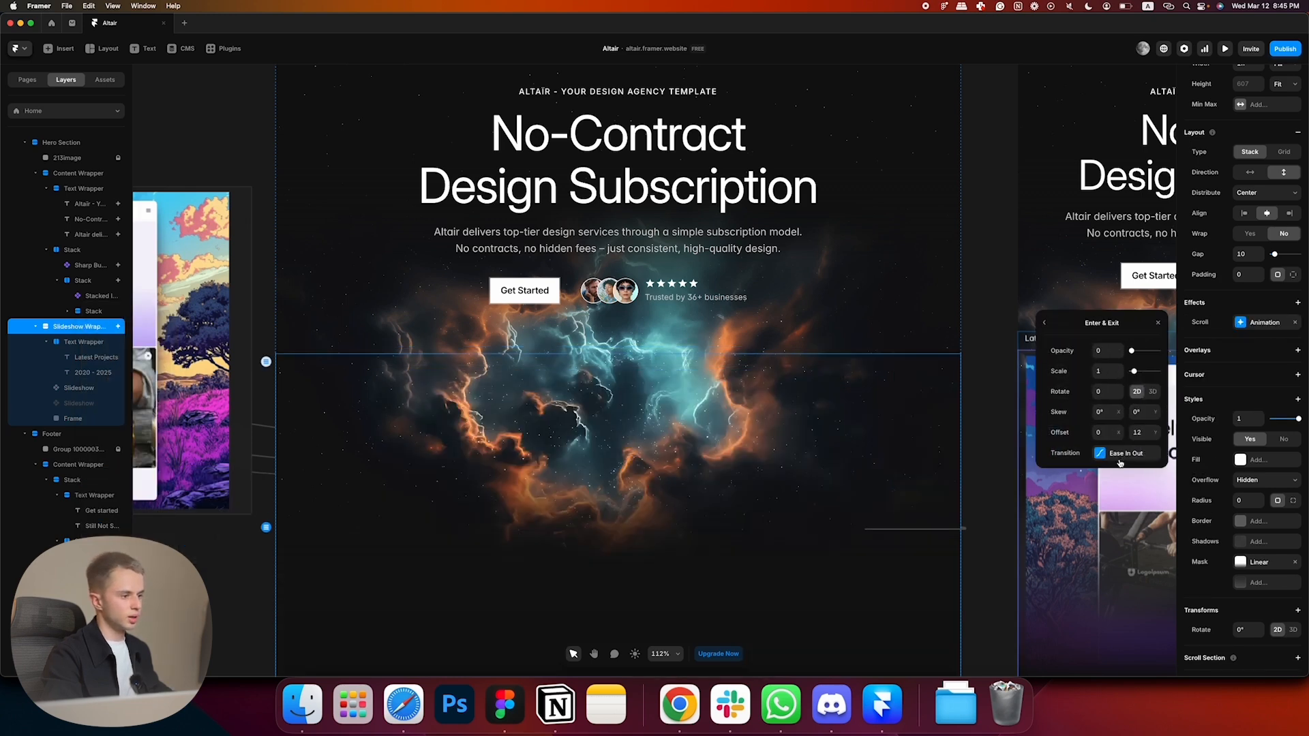
{"action": "left_click", "coordinate": [1123, 454]}
{"action": "left_click", "coordinate": [1044, 325]}
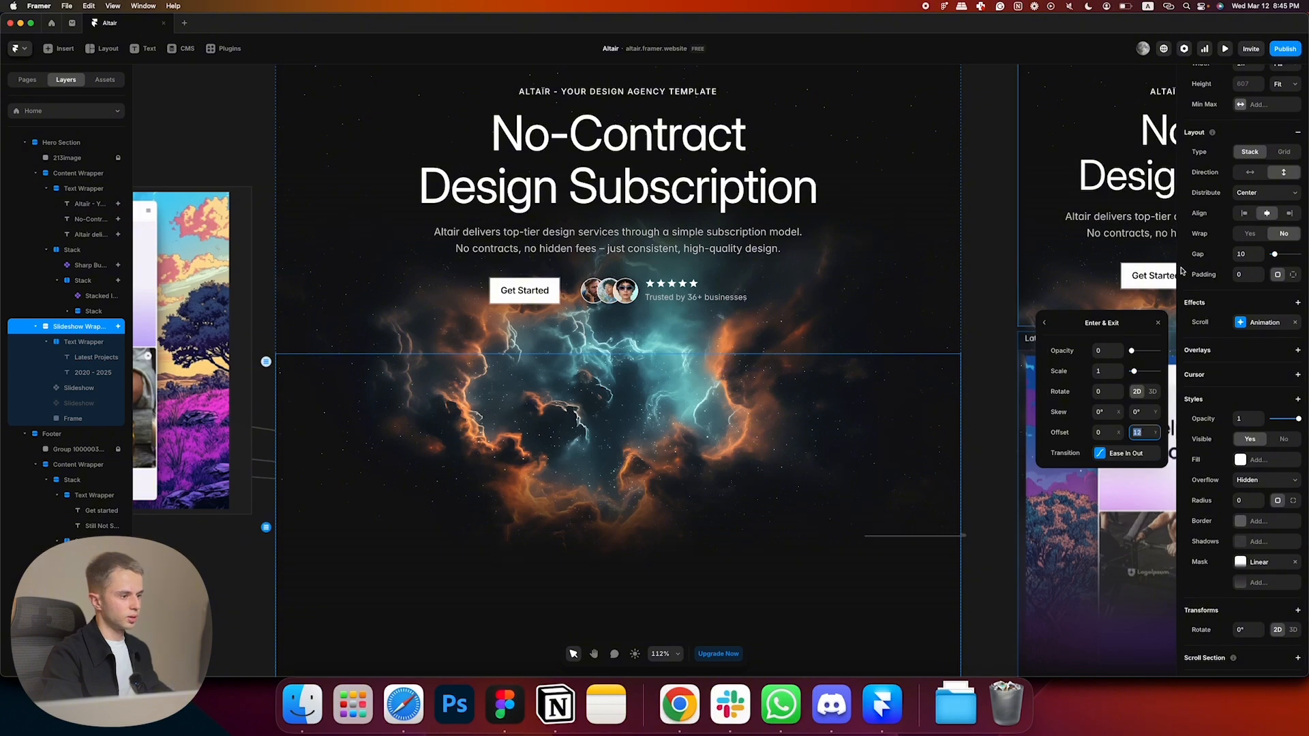
{"action": "key", "text": "Return"}
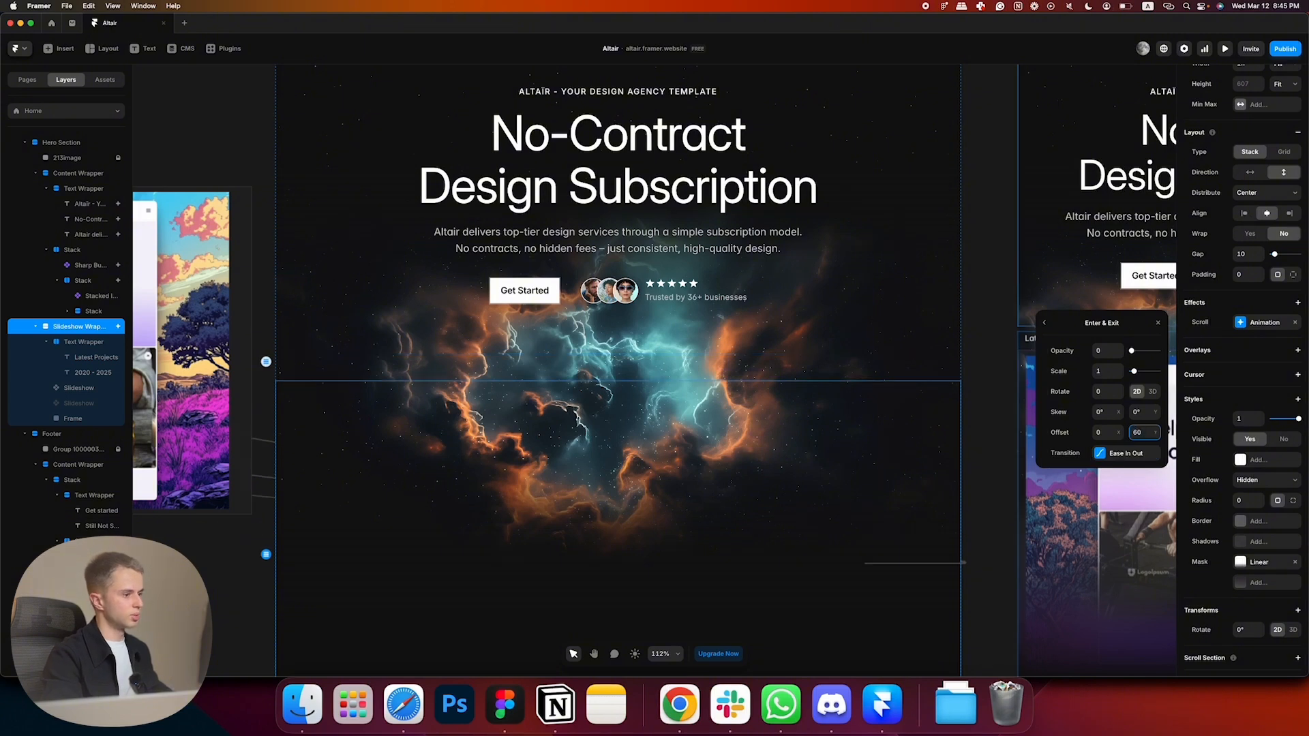
{"action": "left_click", "coordinate": [1224, 49]}
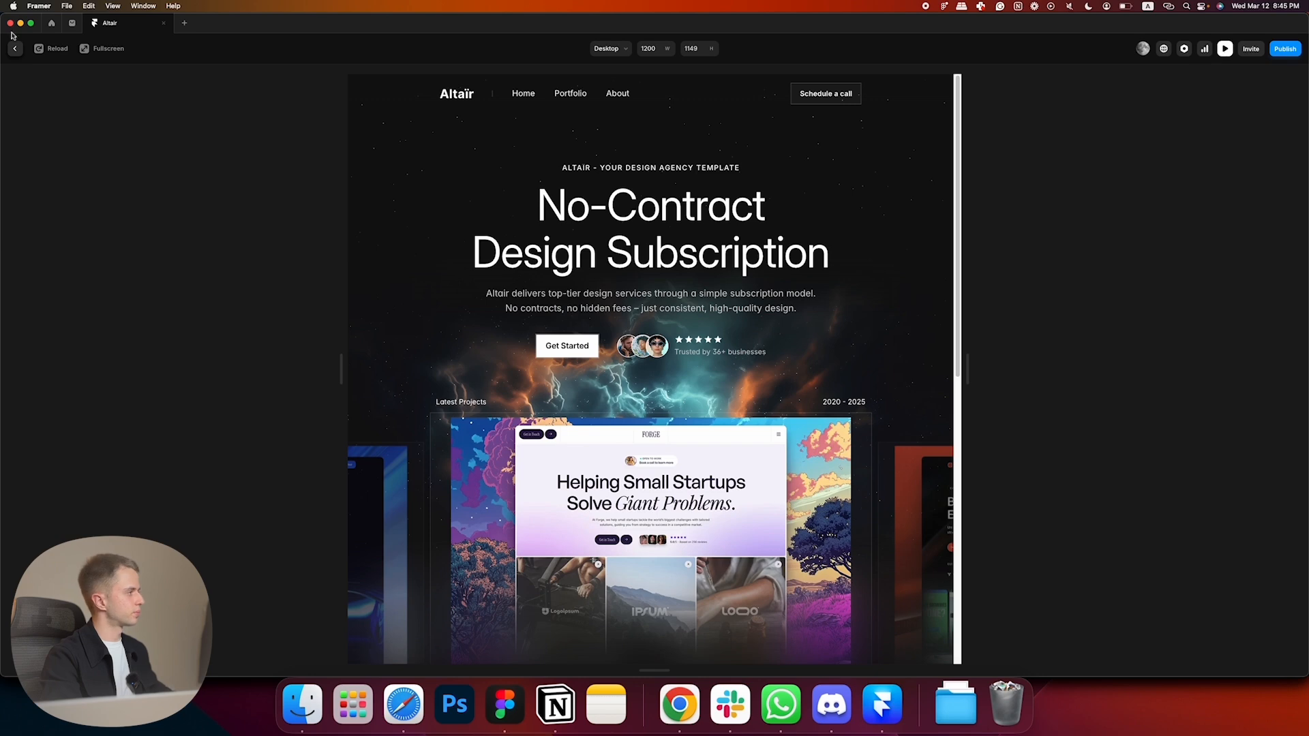
{"action": "left_click", "coordinate": [15, 49]}
- Increase the Slideshow Wrapper's enter transition time and give its enter effect a 3D rotation of 6 on the X axis
{"action": "left_click", "coordinate": [1265, 322]}
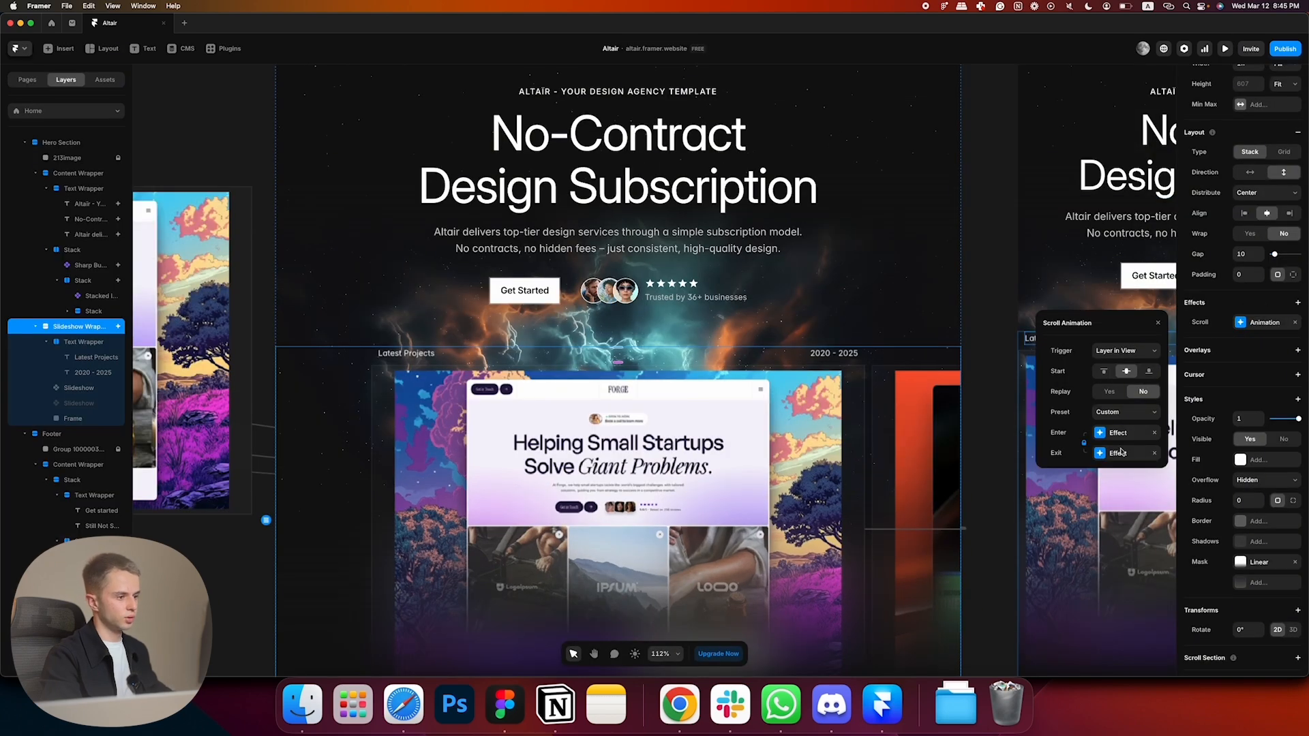
{"action": "left_click", "coordinate": [1121, 452]}
{"action": "left_click", "coordinate": [1125, 453]}
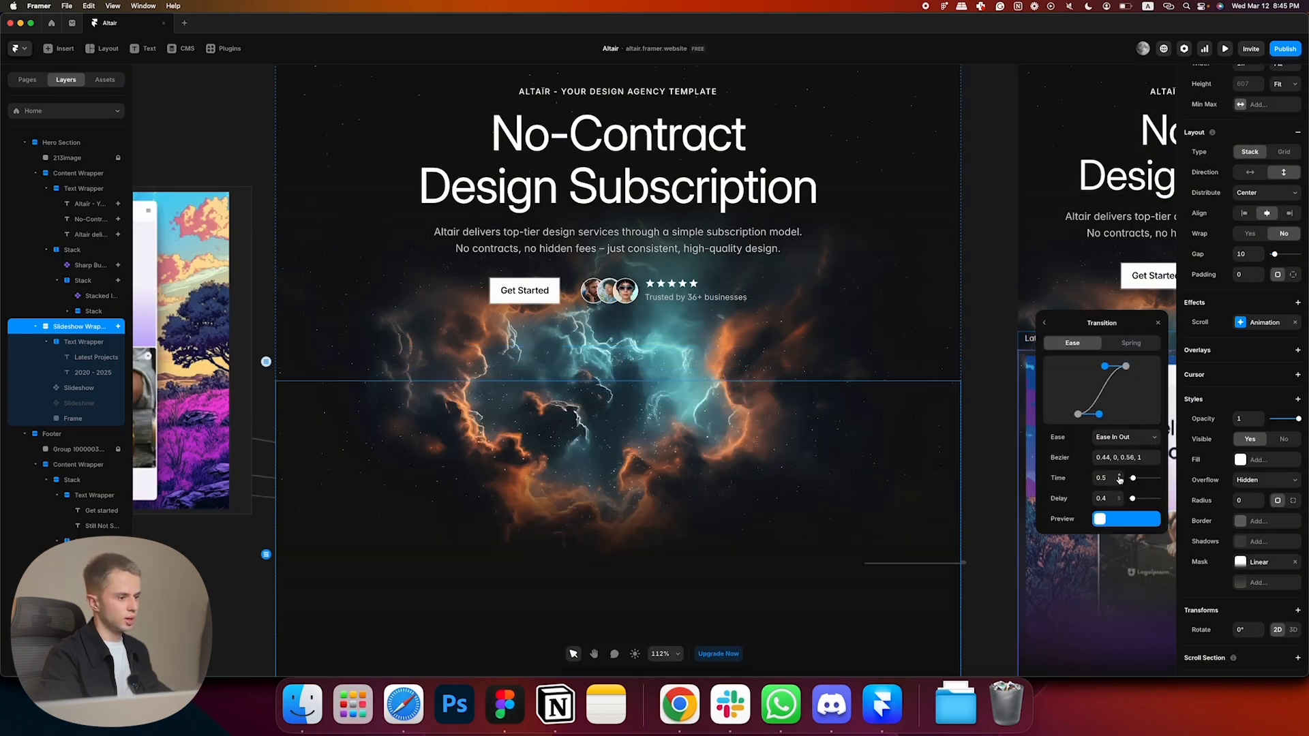
{"action": "left_click", "coordinate": [1119, 476]}
{"action": "left_click", "coordinate": [1119, 477]}
{"action": "left_click", "coordinate": [1044, 323]}
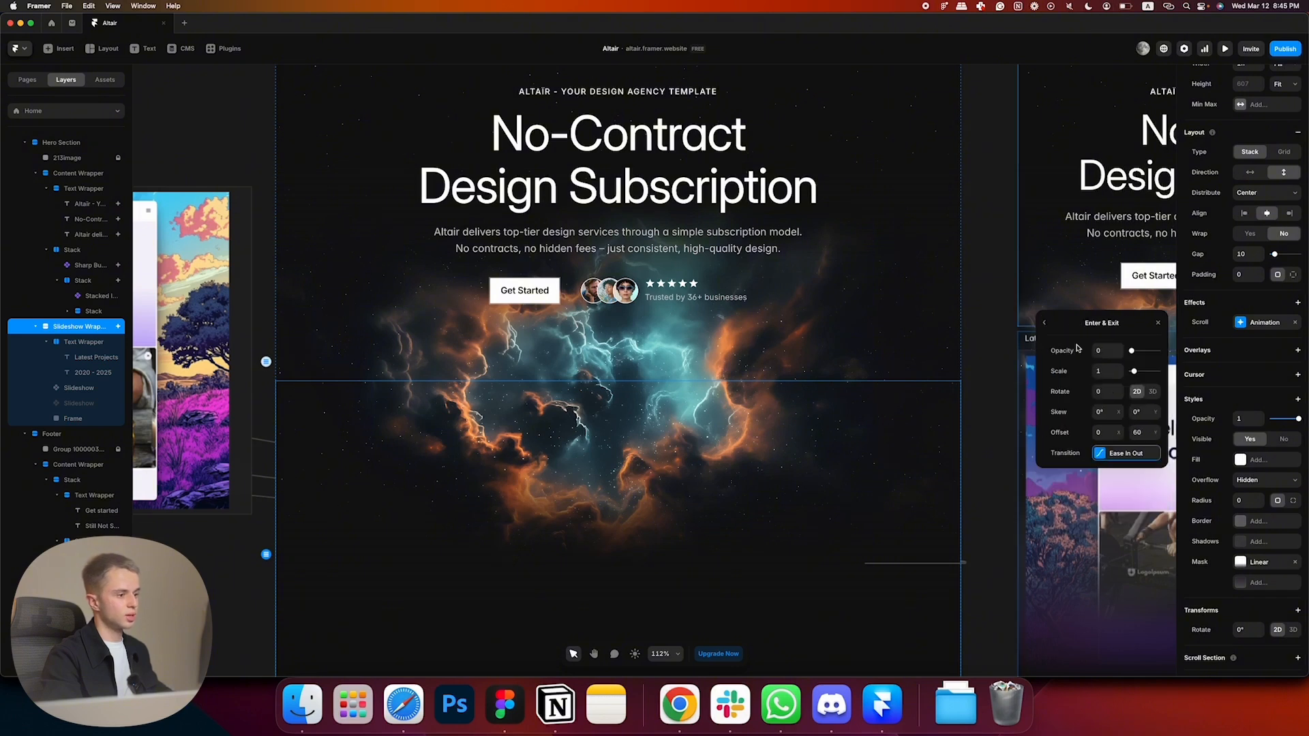
{"action": "left_click", "coordinate": [1153, 392]}
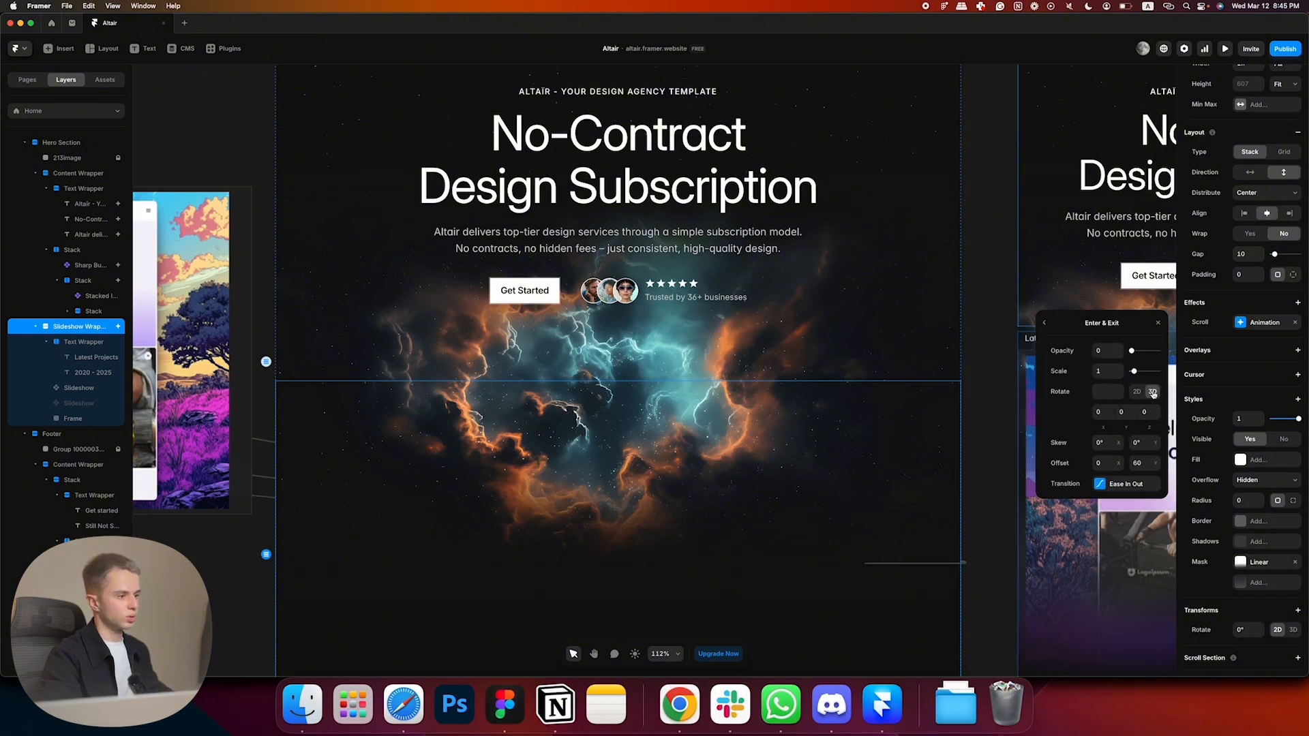
{"action": "left_click", "coordinate": [1107, 415]}
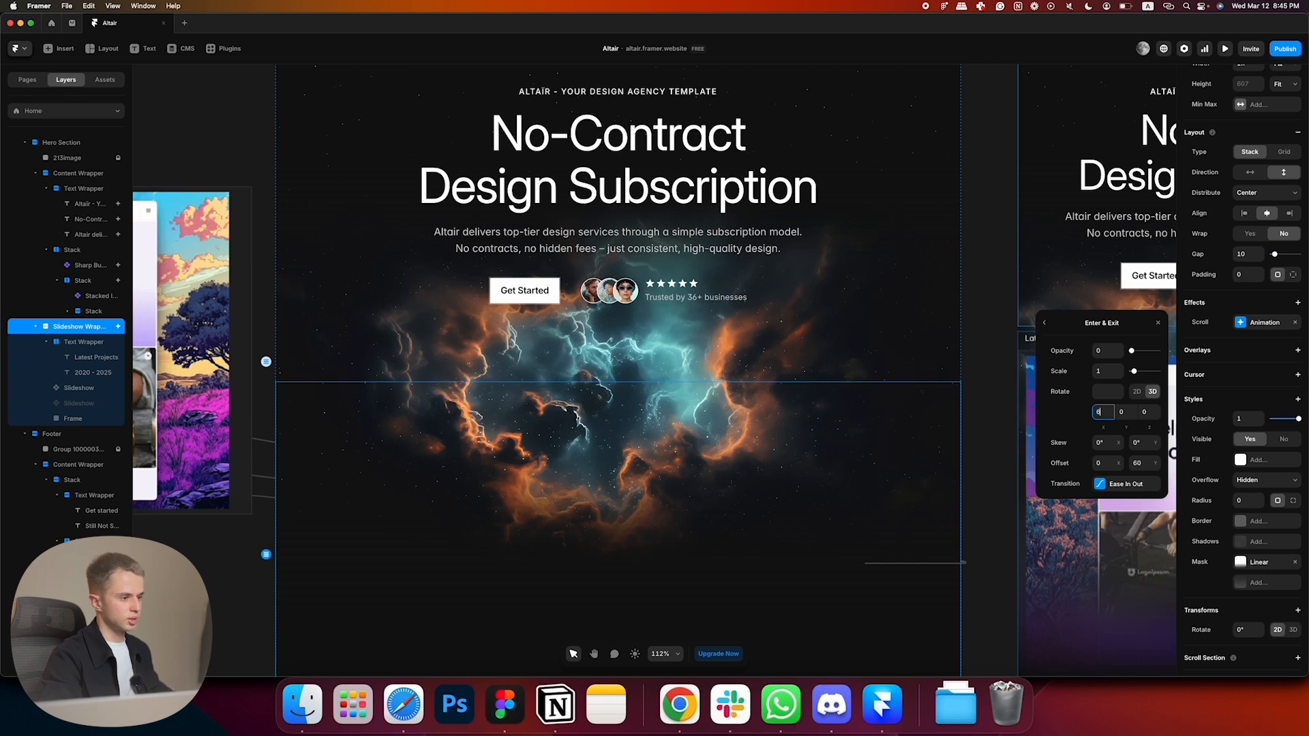
- Add a Perspective transform to the Slideshow Wrapper
{"action": "scroll", "coordinate": [1262, 416], "scroll_direction": "down", "scroll_amount": 2}
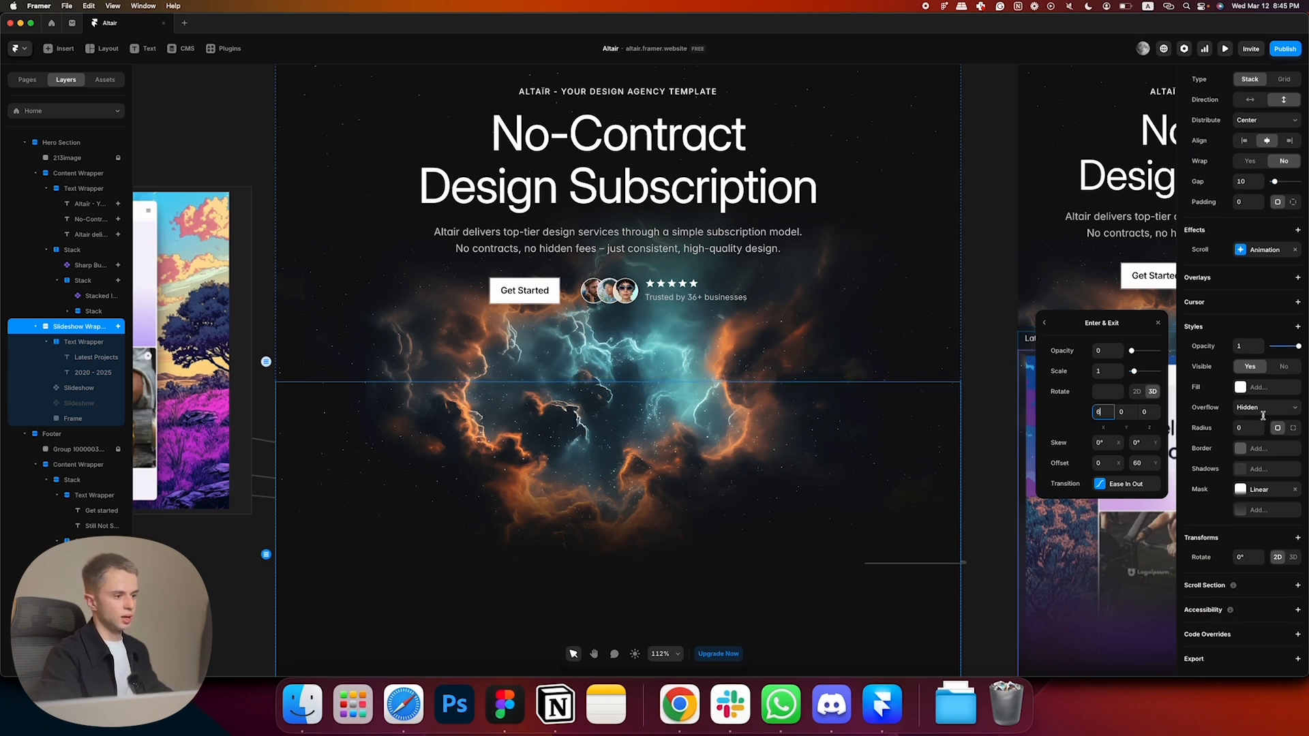
{"action": "left_click", "coordinate": [1276, 328]}
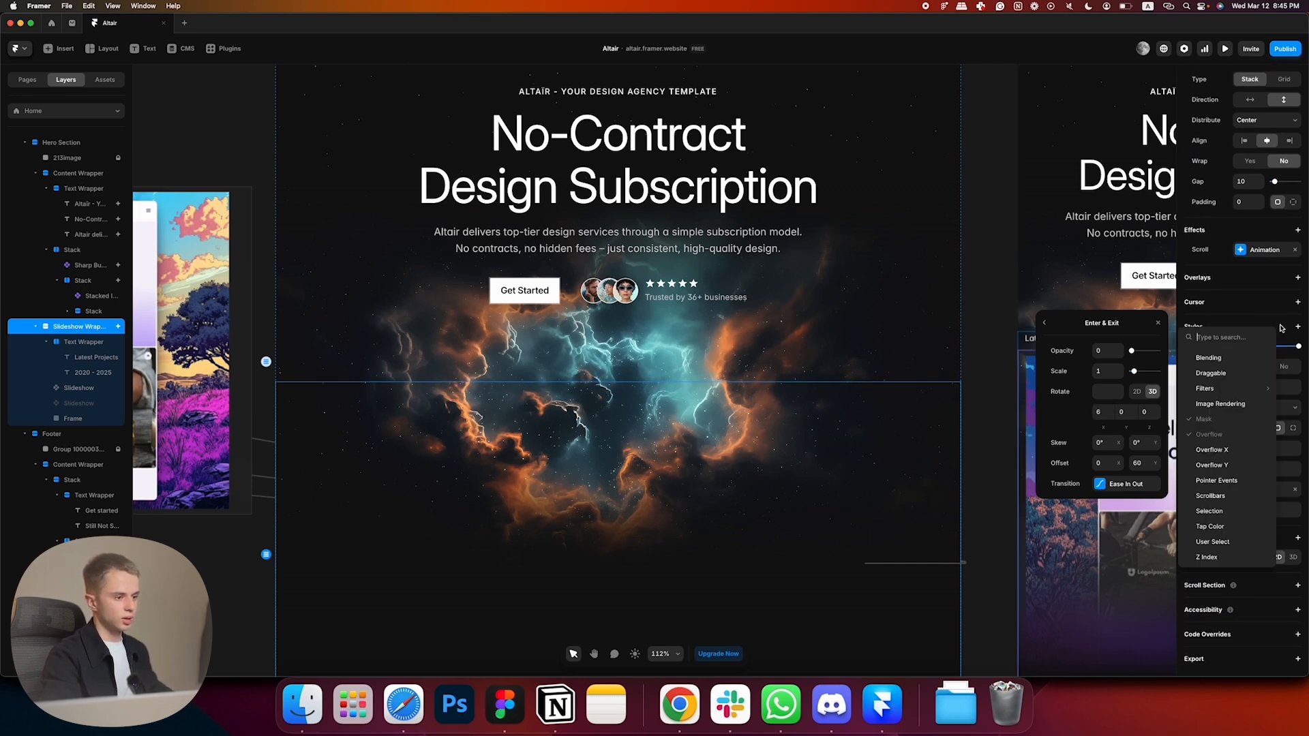
{"action": "left_click", "coordinate": [1295, 327]}
{"action": "left_click", "coordinate": [1256, 536]}
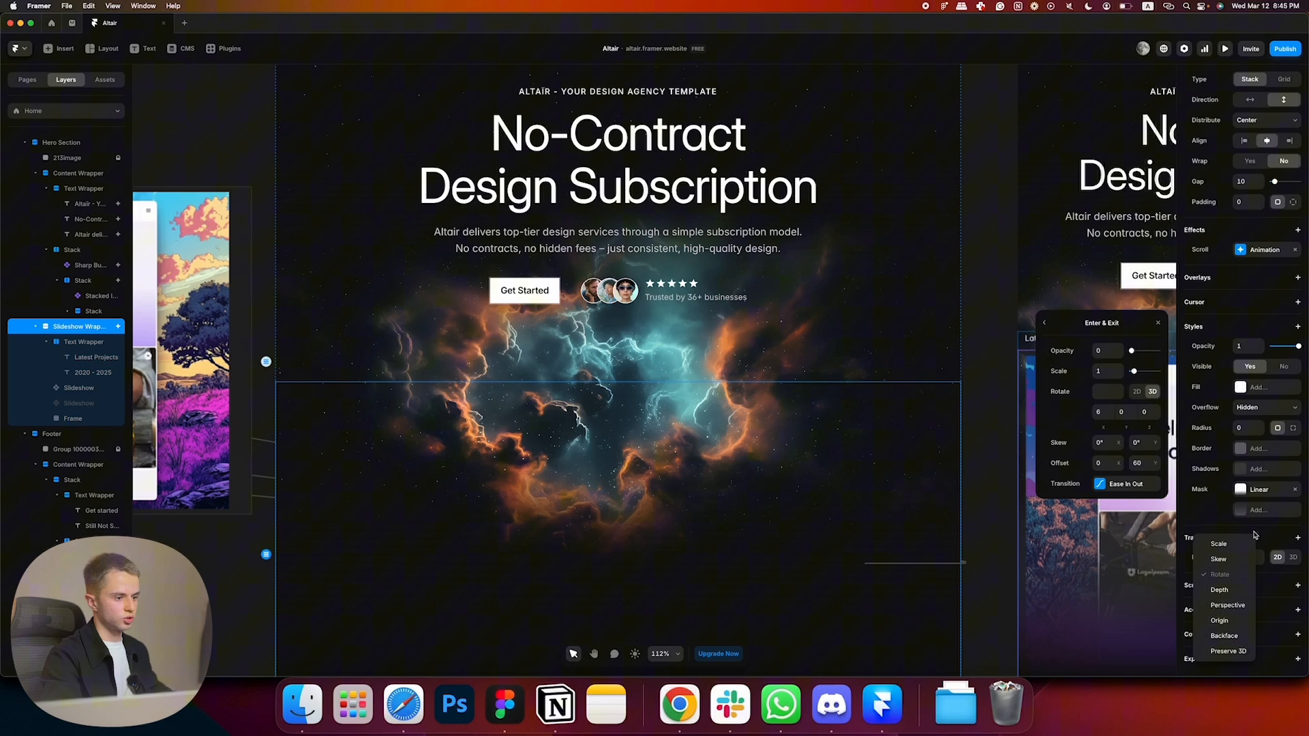
{"action": "left_click", "coordinate": [1237, 606]}
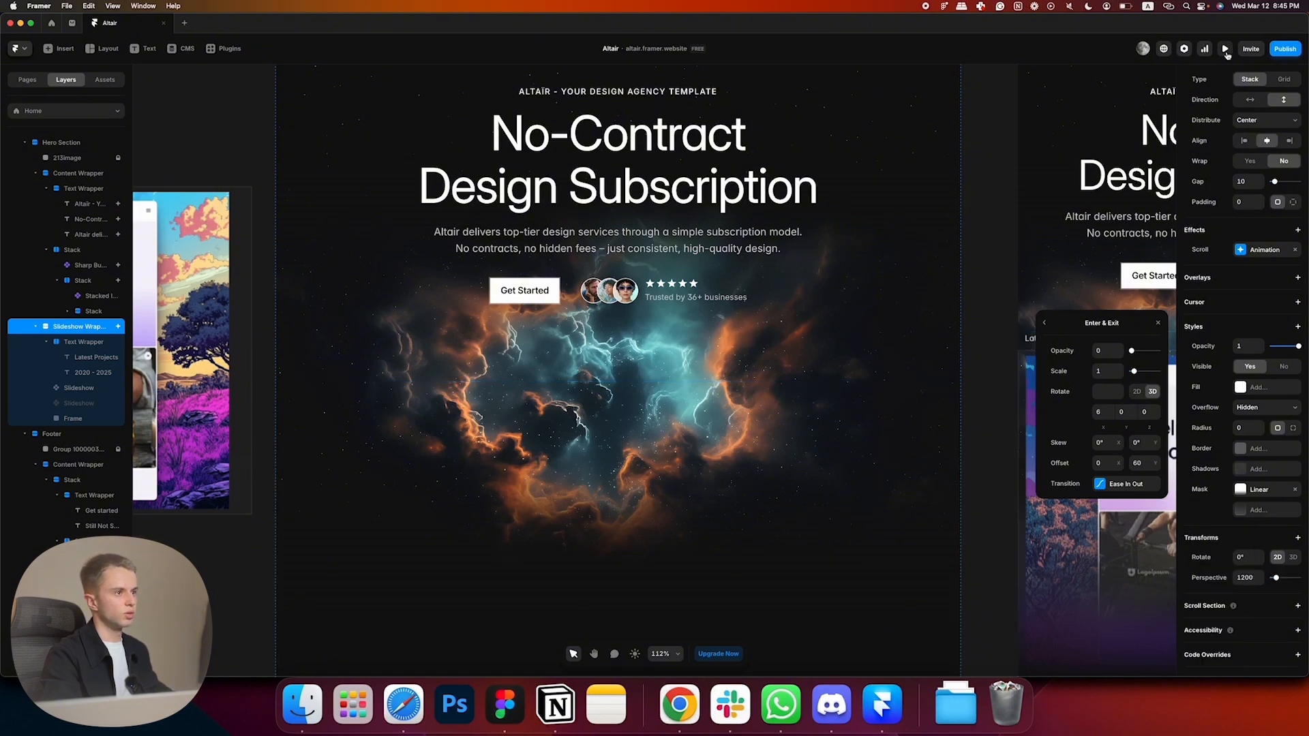
- Preview the page and reload it twice to check the Slideshow Wrapper's 3D appear animation
{"action": "left_click", "coordinate": [1226, 51]}
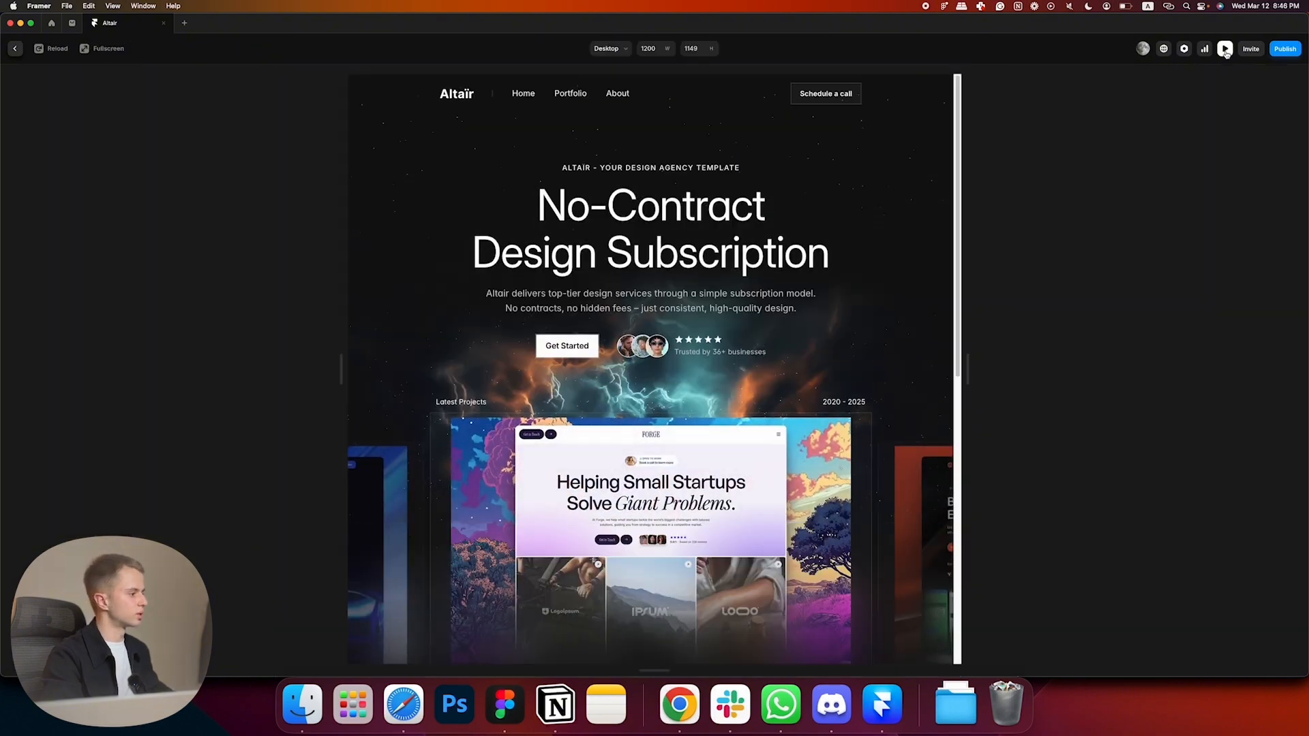
{"action": "left_click", "coordinate": [52, 49]}
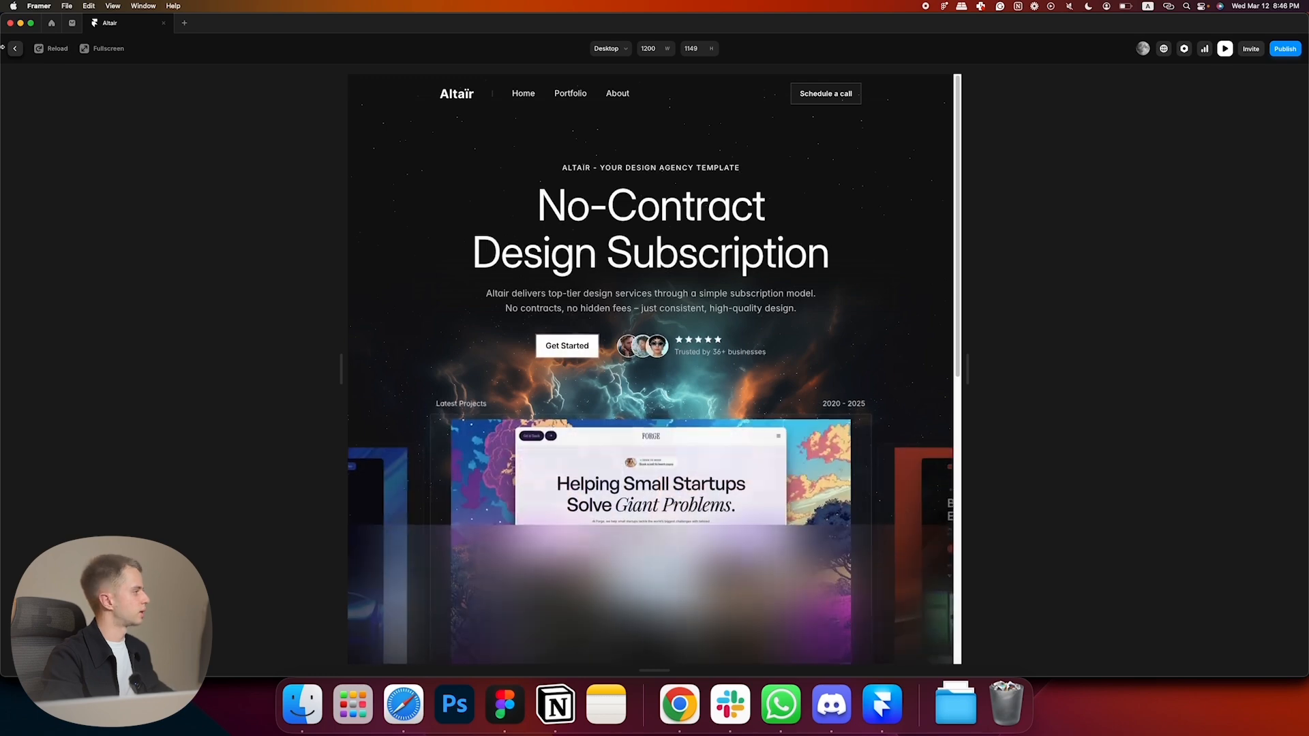
{"action": "left_click", "coordinate": [52, 48]}
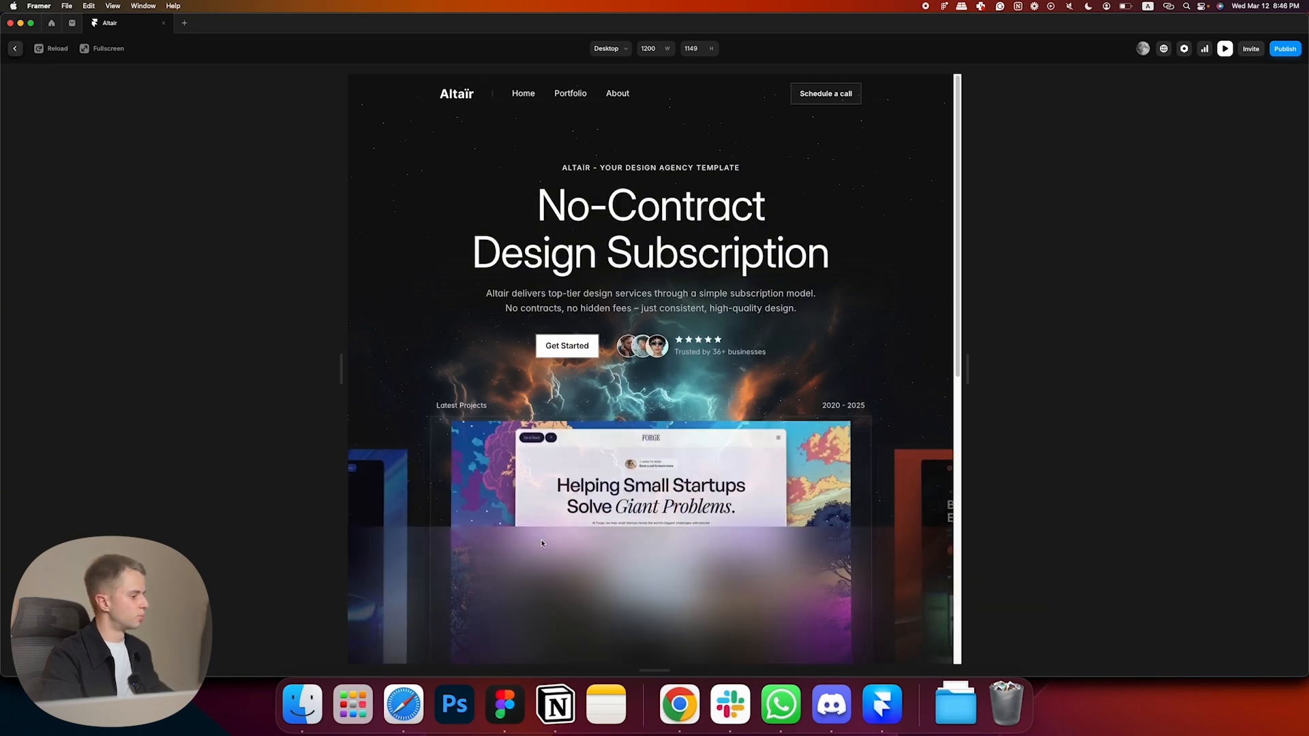
{"action": "left_click", "coordinate": [15, 46]}
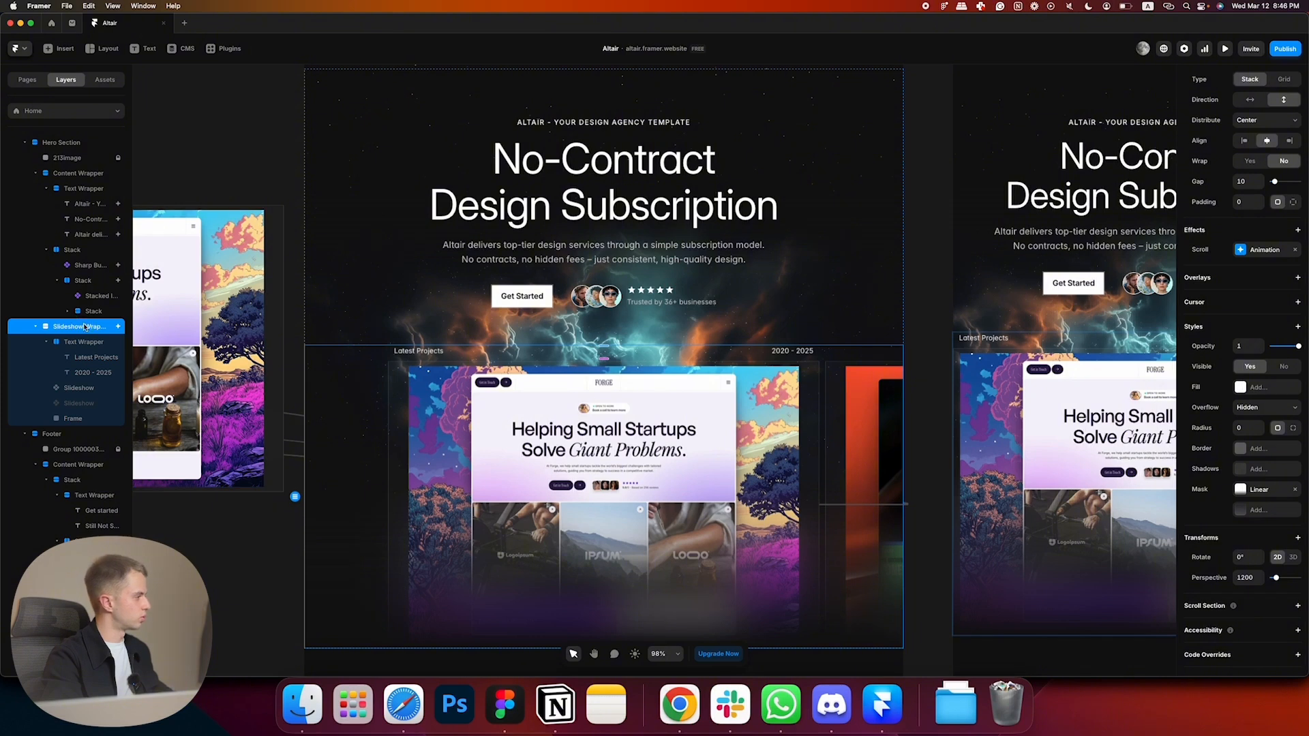
- Copy the Slideshow Wrapper's effects and remove its scroll animation, collapsing the Text Wrapper inside it
{"action": "right_click", "coordinate": [83, 327]}
{"action": "mouse_move", "coordinate": [167, 461]}
{"action": "left_click", "coordinate": [227, 585]}
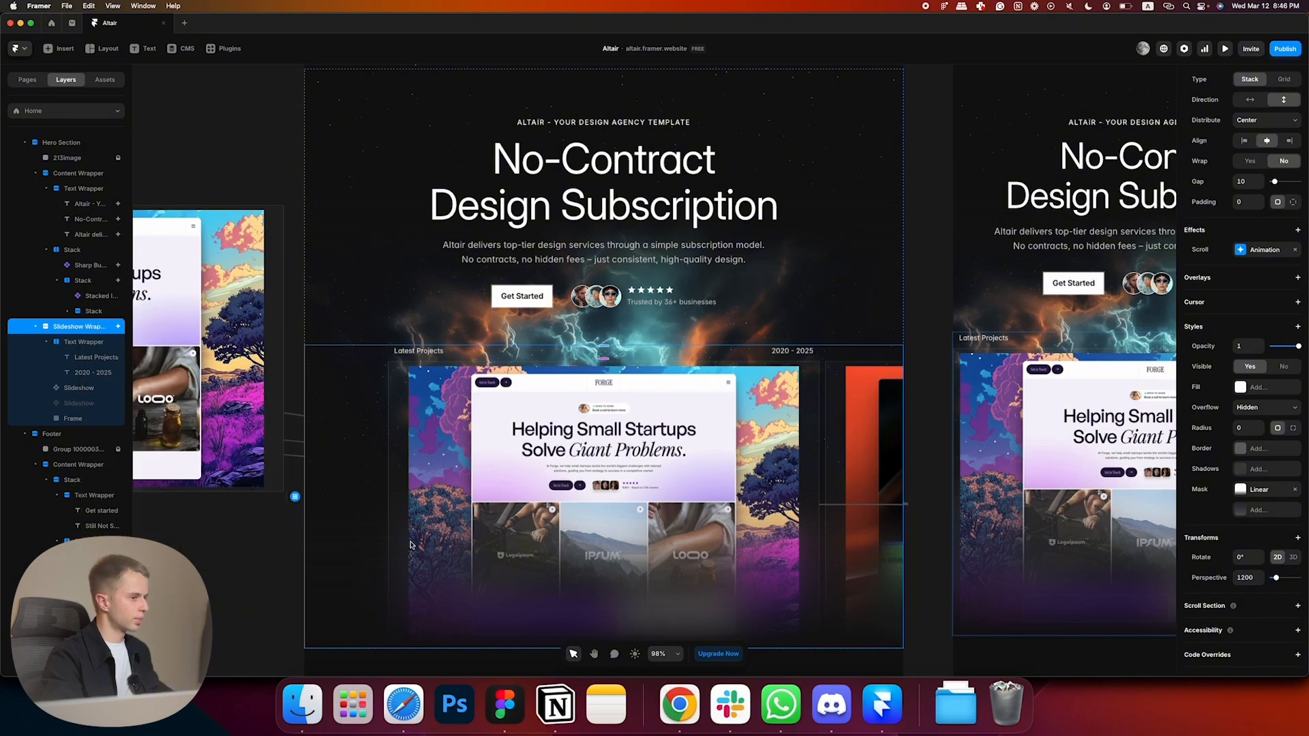
{"action": "left_click", "coordinate": [47, 341]}
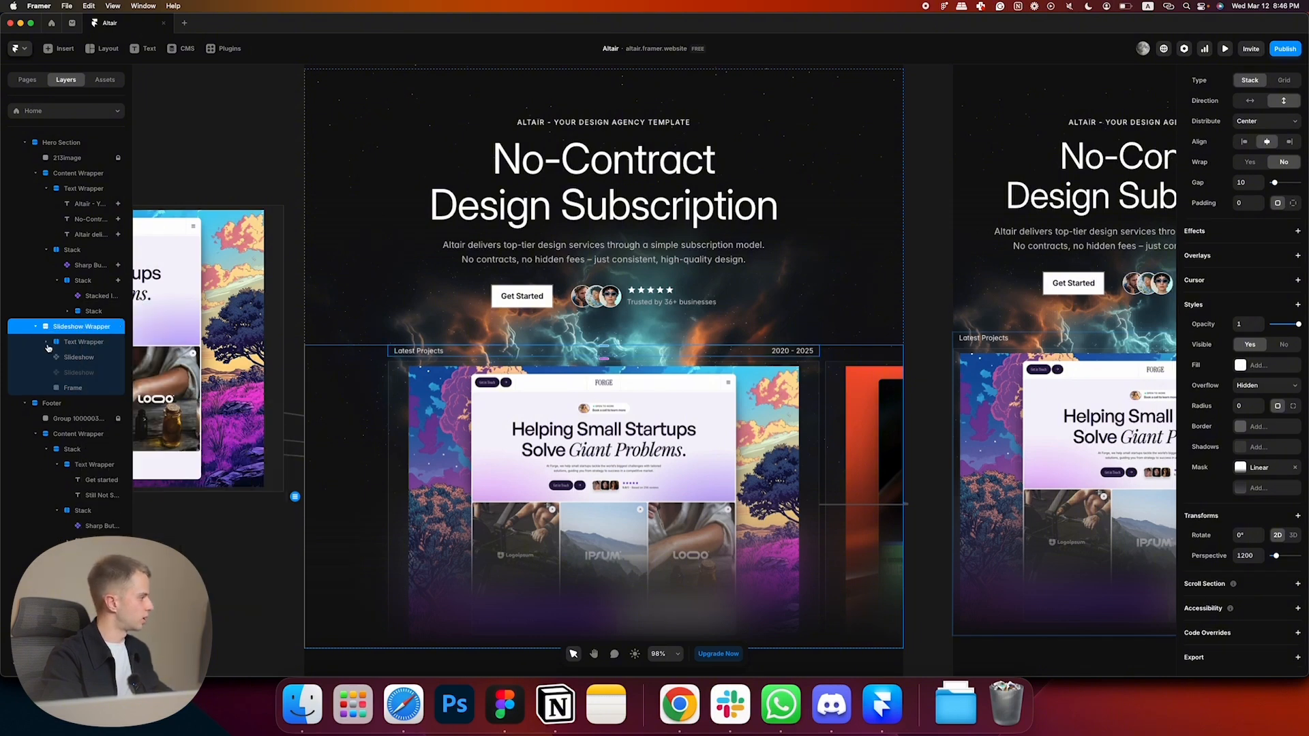